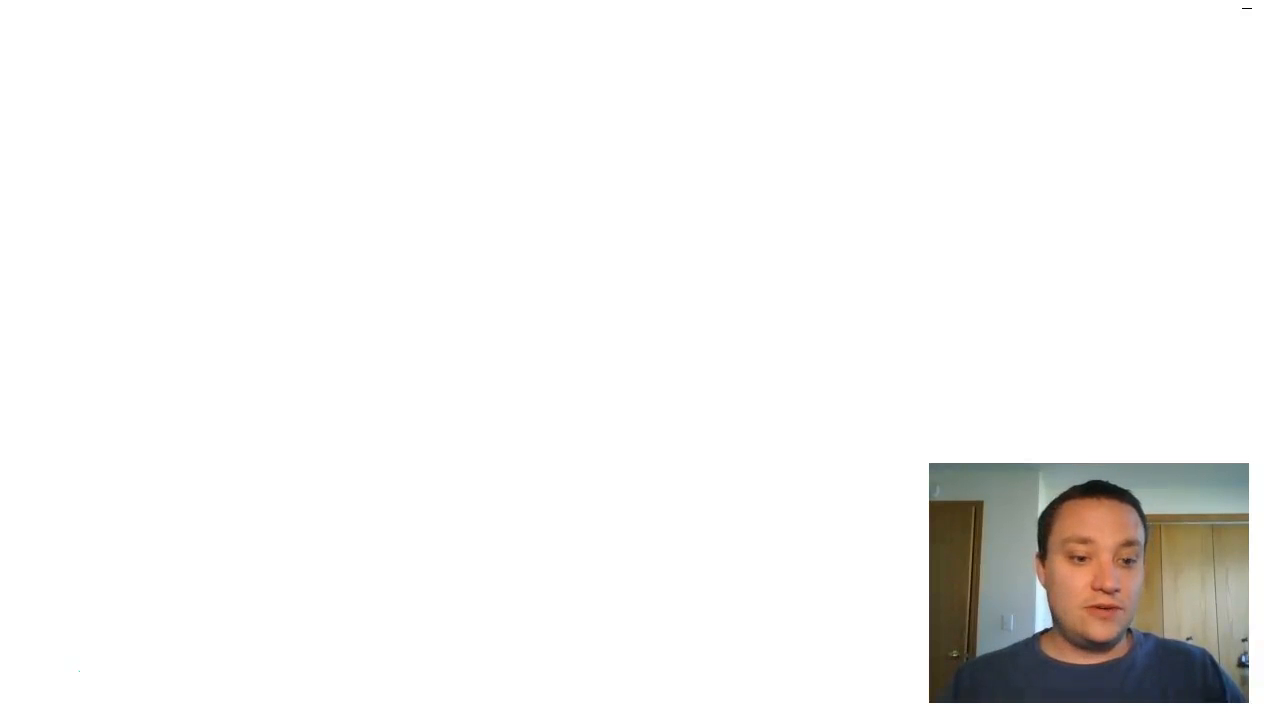
Enlarge the Chrome window showing the Google homepage so that it fills the screen's width and height.
{"action": "left_click", "coordinate": [1279, 8]}
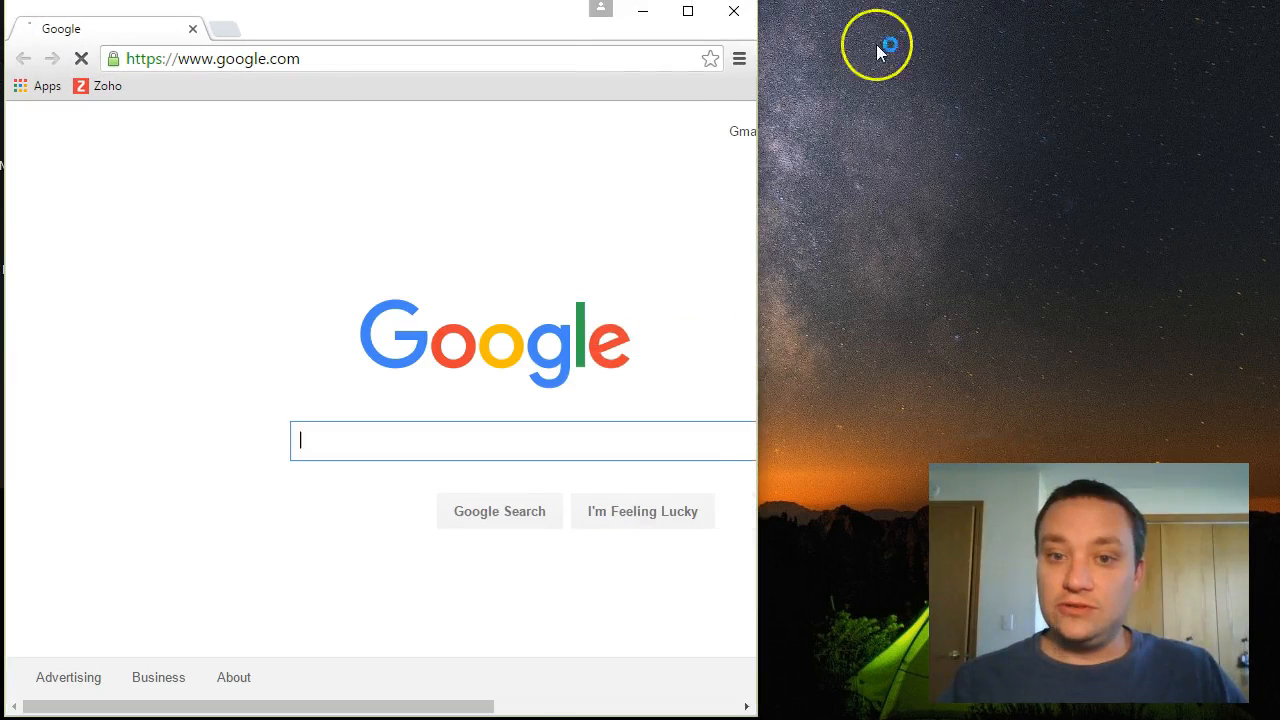
{"action": "left_click_drag", "start_coordinate": [758, 311], "coordinate": [1272, 368]}
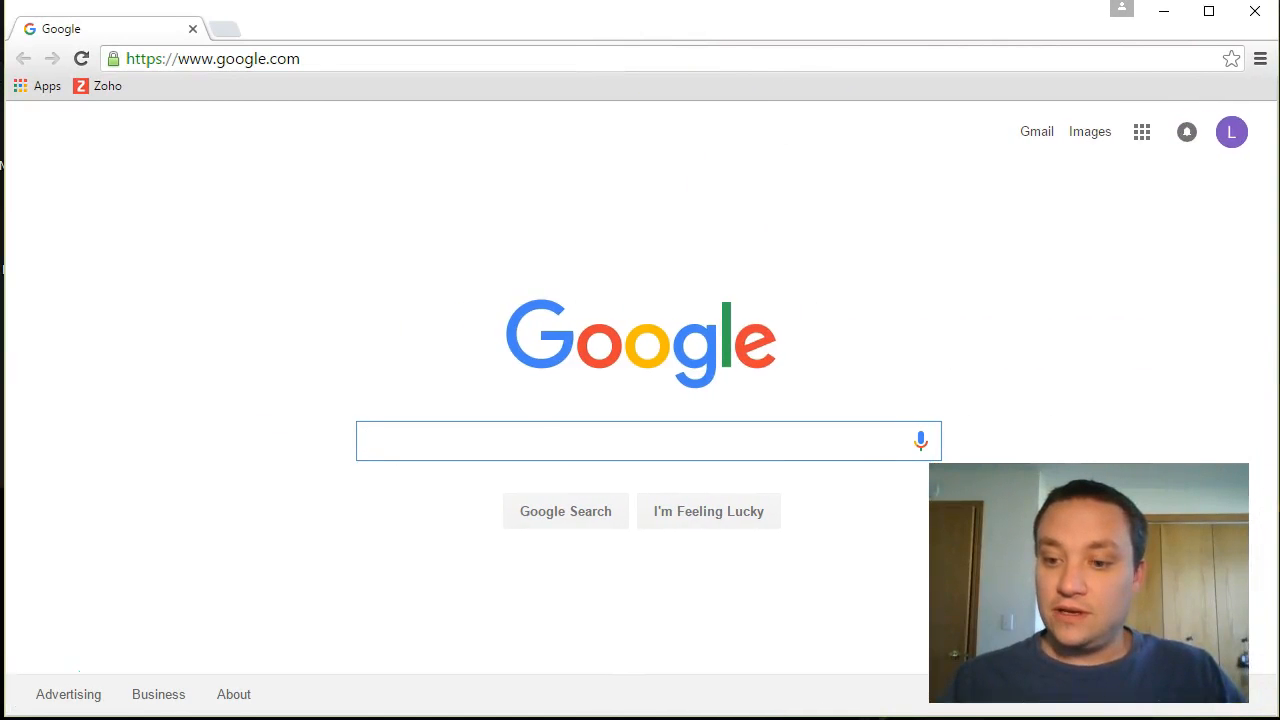
{"action": "left_click_drag", "start_coordinate": [1272, 712], "coordinate": [1274, 719]}
Search Google for "youtube" and open the YouTube website from the results.
{"action": "left_click", "coordinate": [628, 430]}
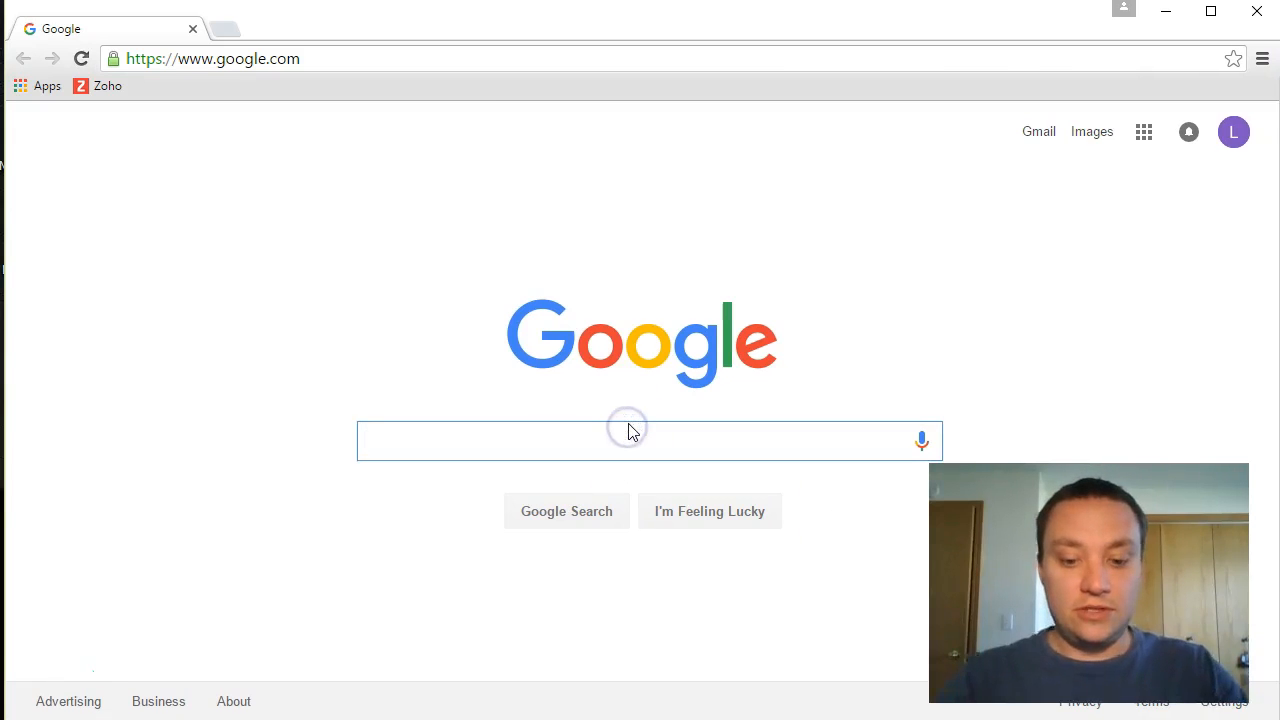
{"action": "type", "text": "youtube"}
{"action": "key", "text": "Return"}
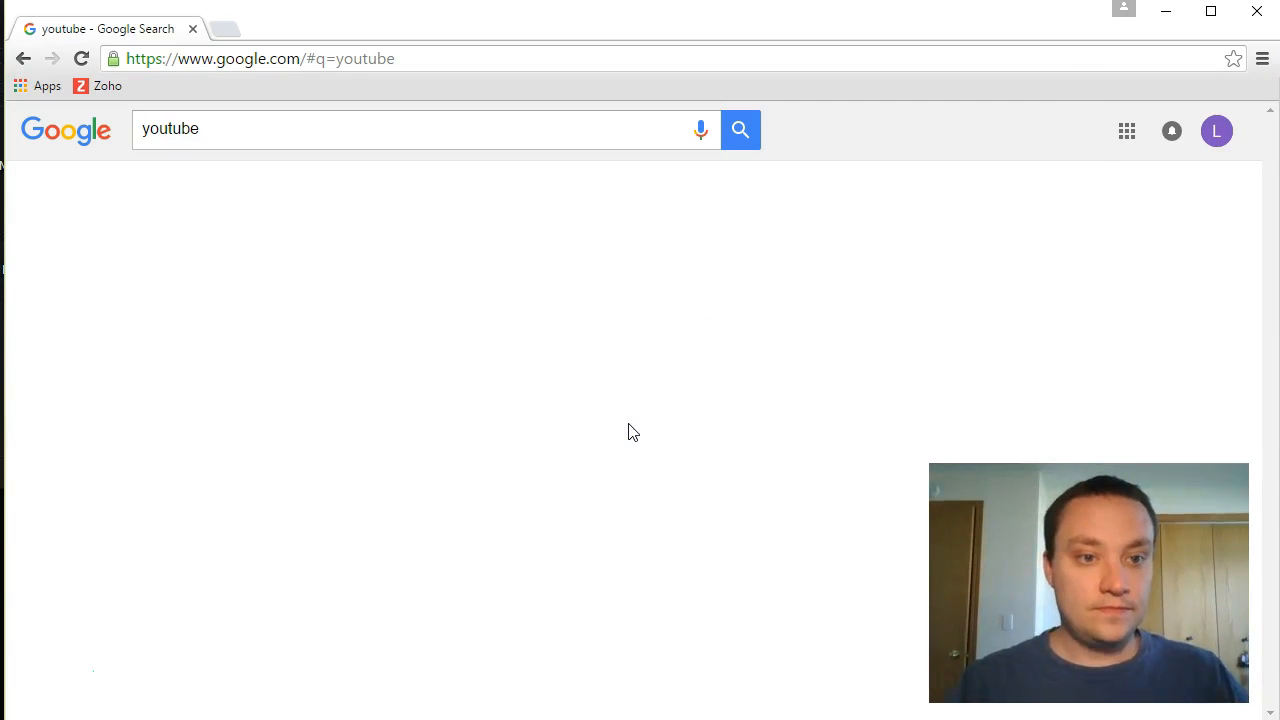
{"action": "left_click", "coordinate": [160, 285]}
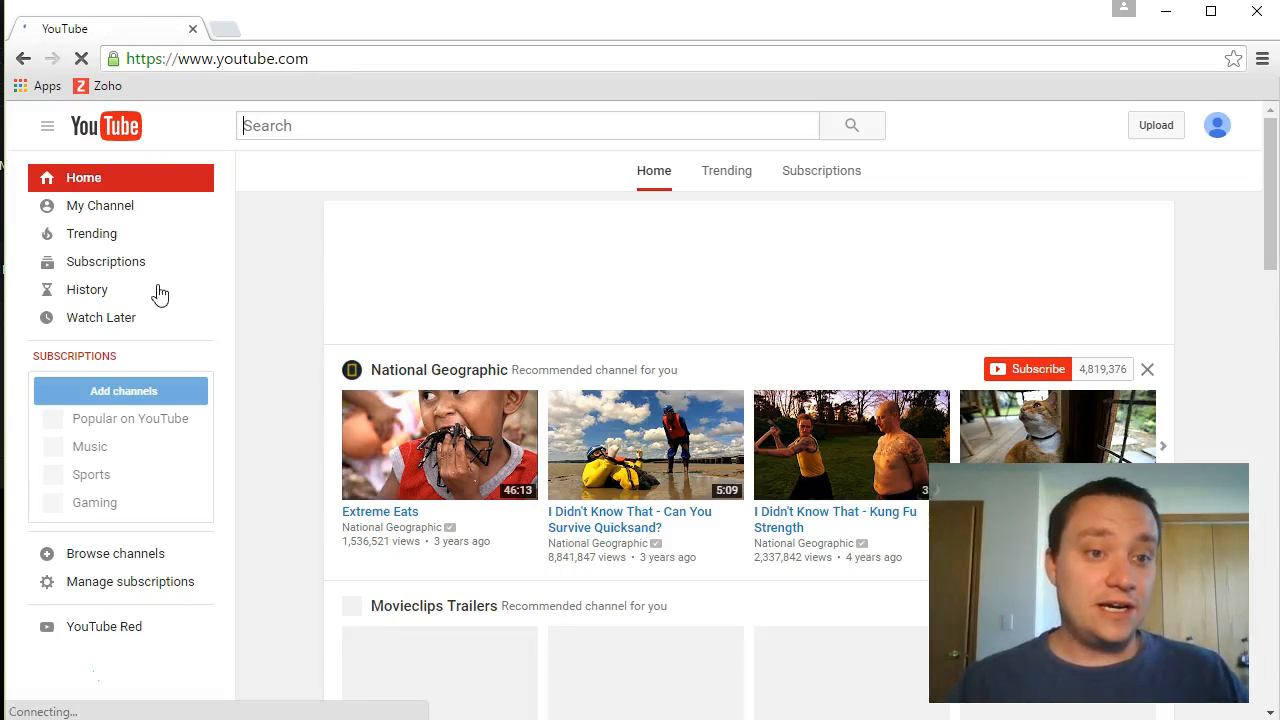
Add YouTube to the browser's bookmarks bar and open the account's own channel page.
{"action": "left_click_drag", "start_coordinate": [114, 59], "coordinate": [176, 87]}
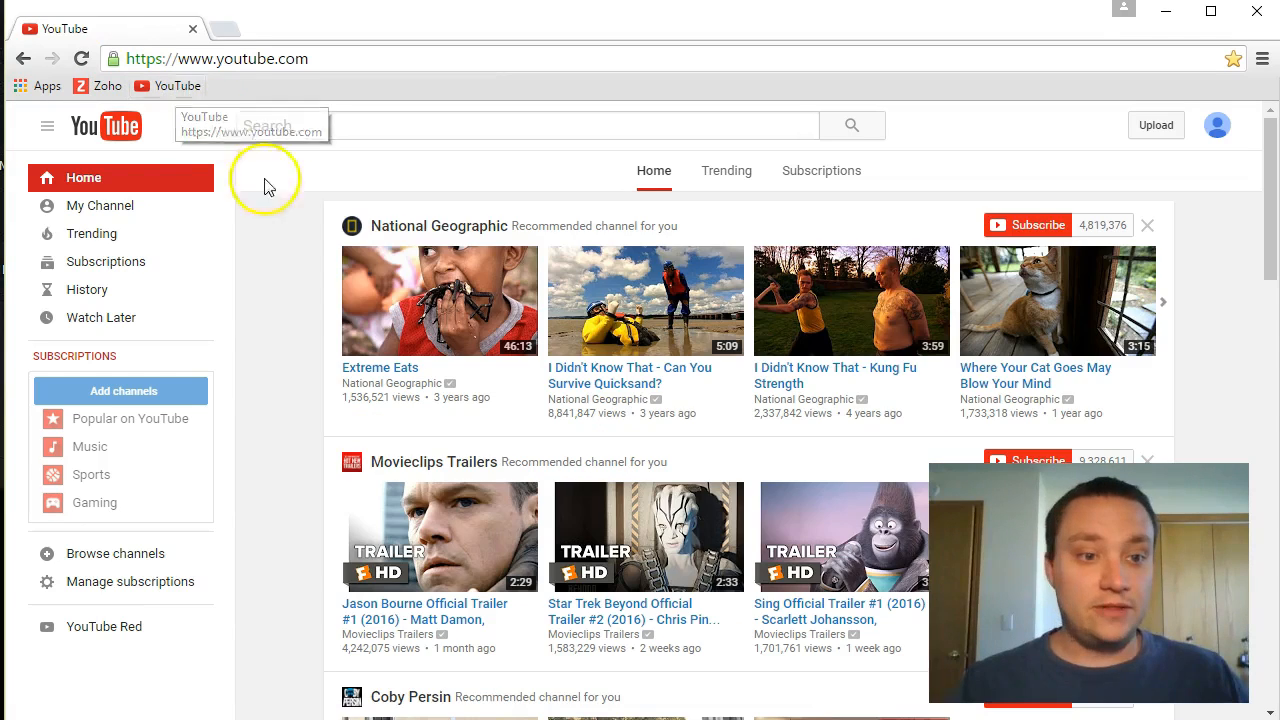
{"action": "left_click", "coordinate": [96, 210]}
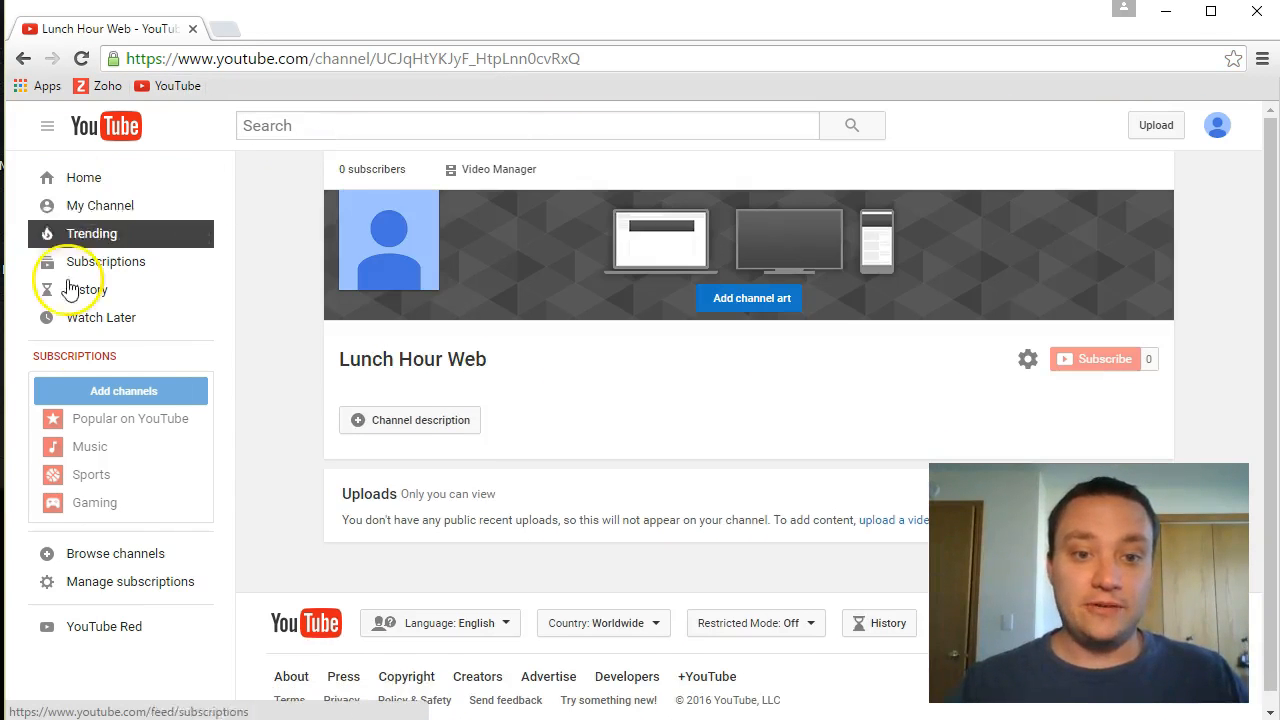
{"action": "mouse_move", "coordinate": [337, 248]}
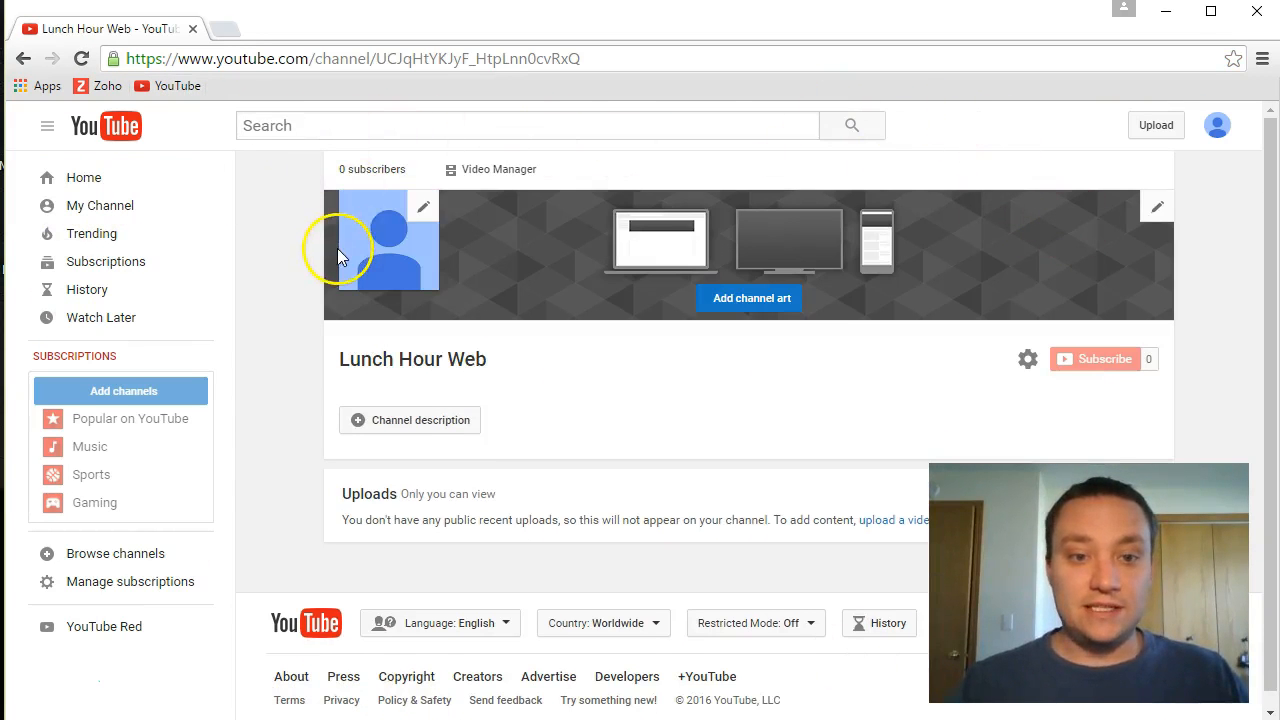
Open the channel description for editing and begin it with the line "Welcome to Lunch Hour Web video series.".
{"action": "left_click", "coordinate": [443, 428]}
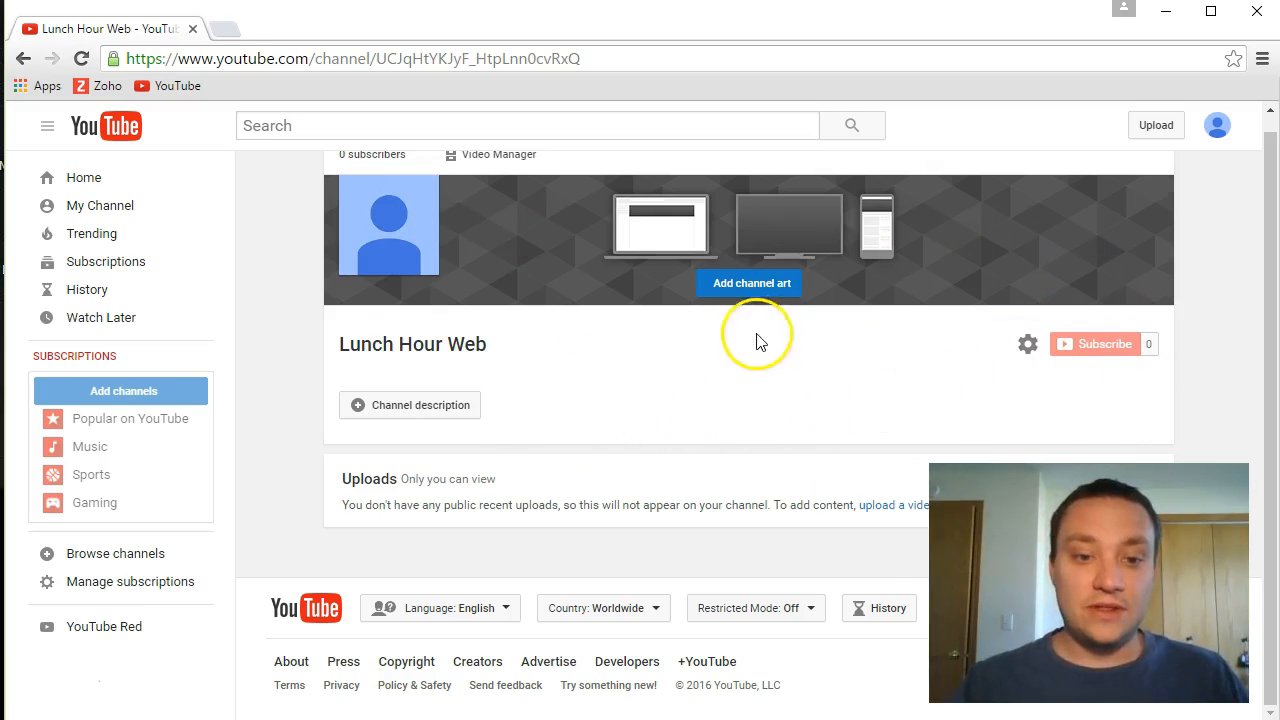
{"action": "left_click", "coordinate": [444, 407]}
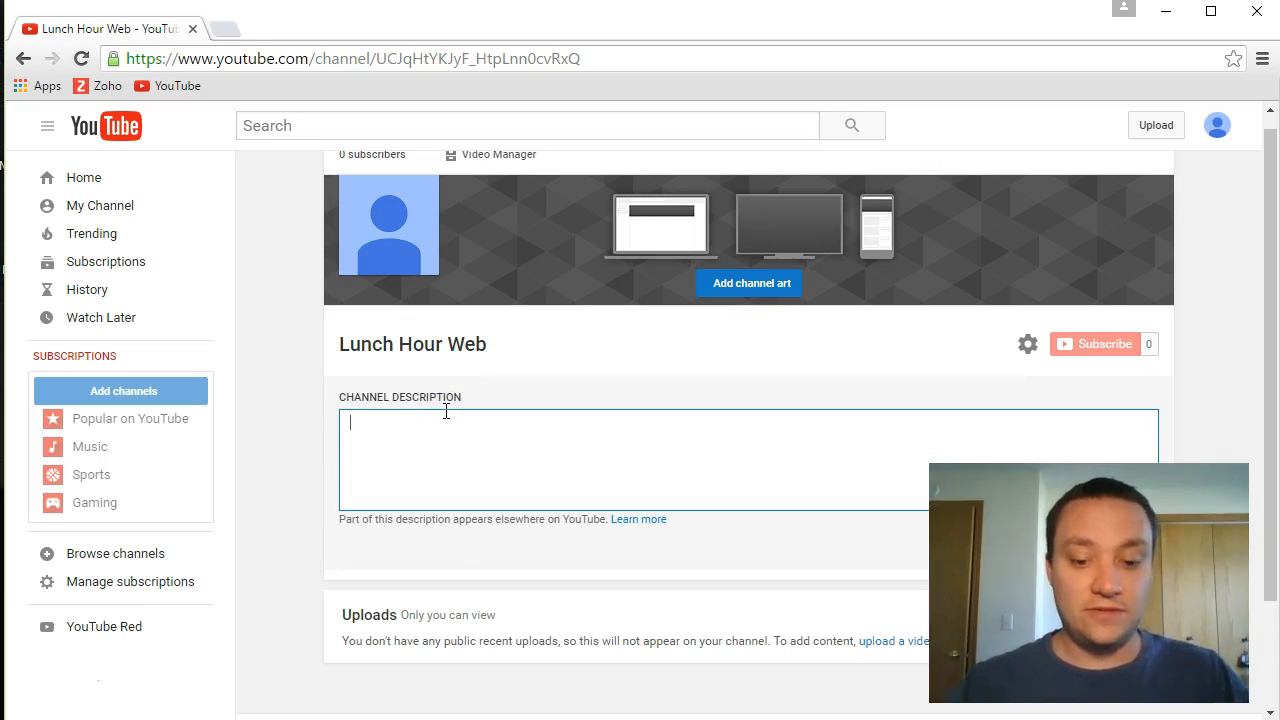
{"action": "left_click", "coordinate": [449, 432]}
{"action": "type", "text": "Welcome "}
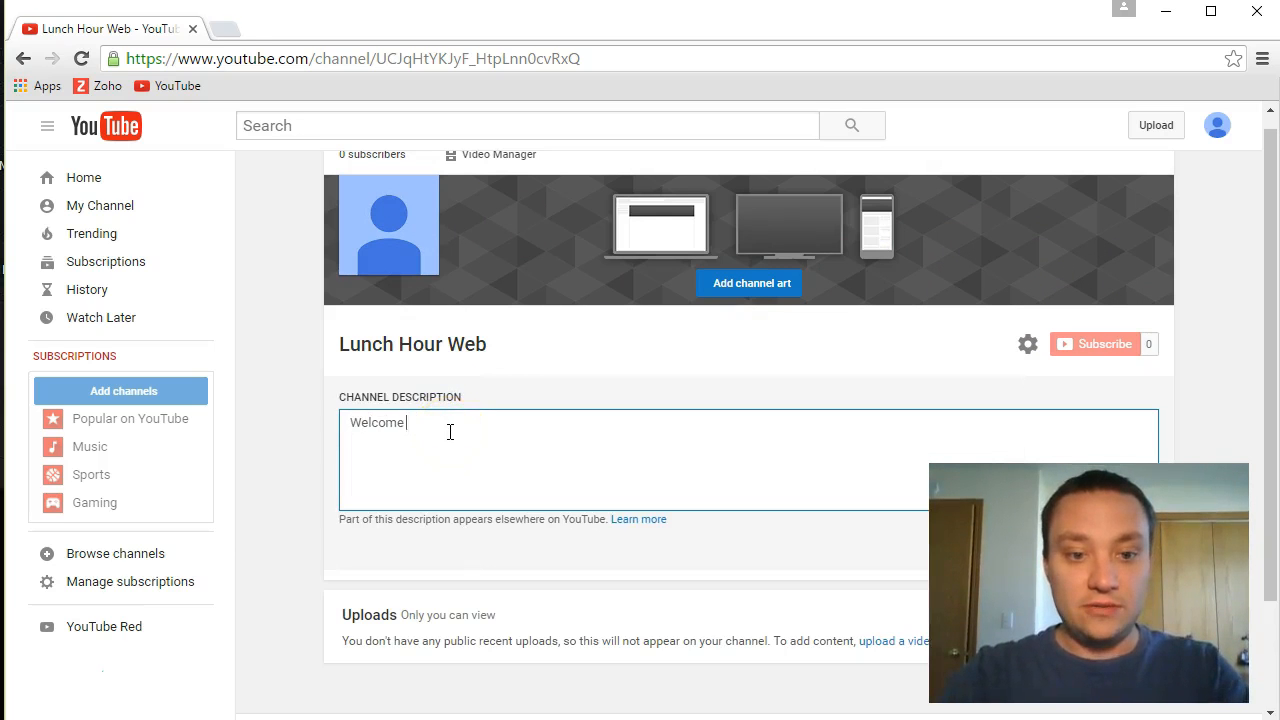
{"action": "type", "text": "to Lunch Hour Web video seri"}
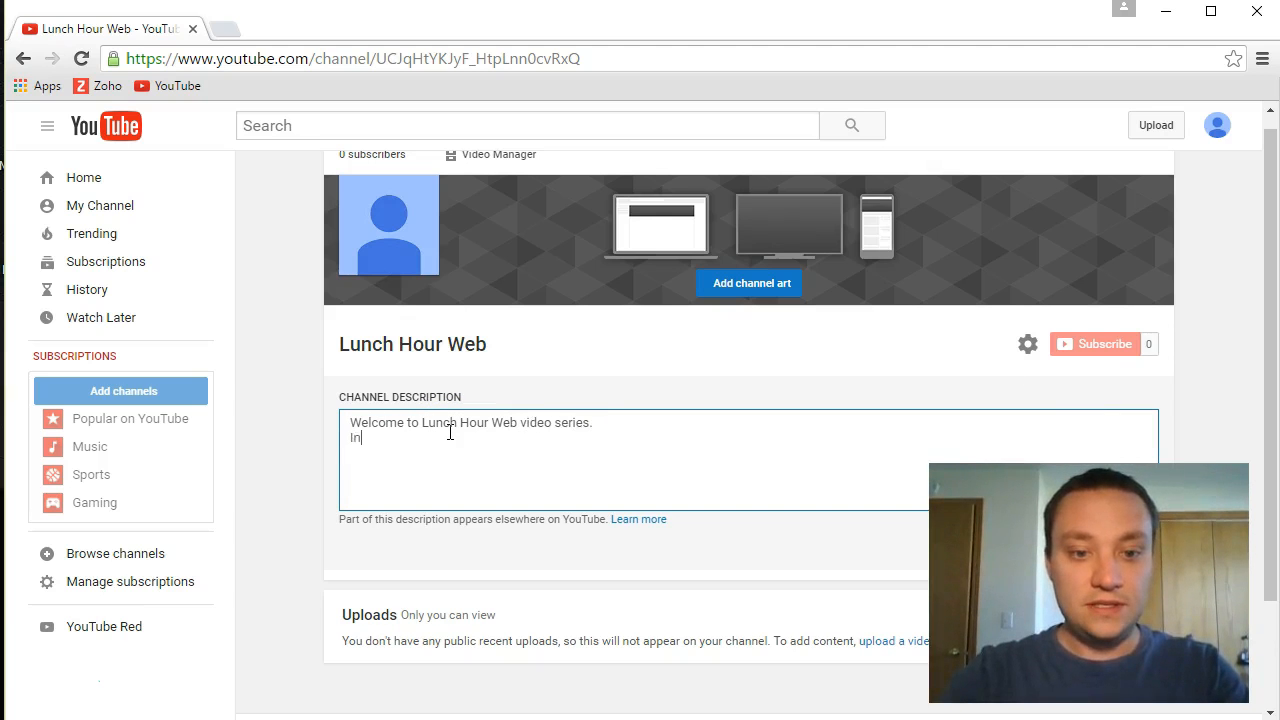
Add the line "In the videos below you will learn how to create a business based website from scratch." to the description.
{"action": "type", "text": "es. In the videos below y"}
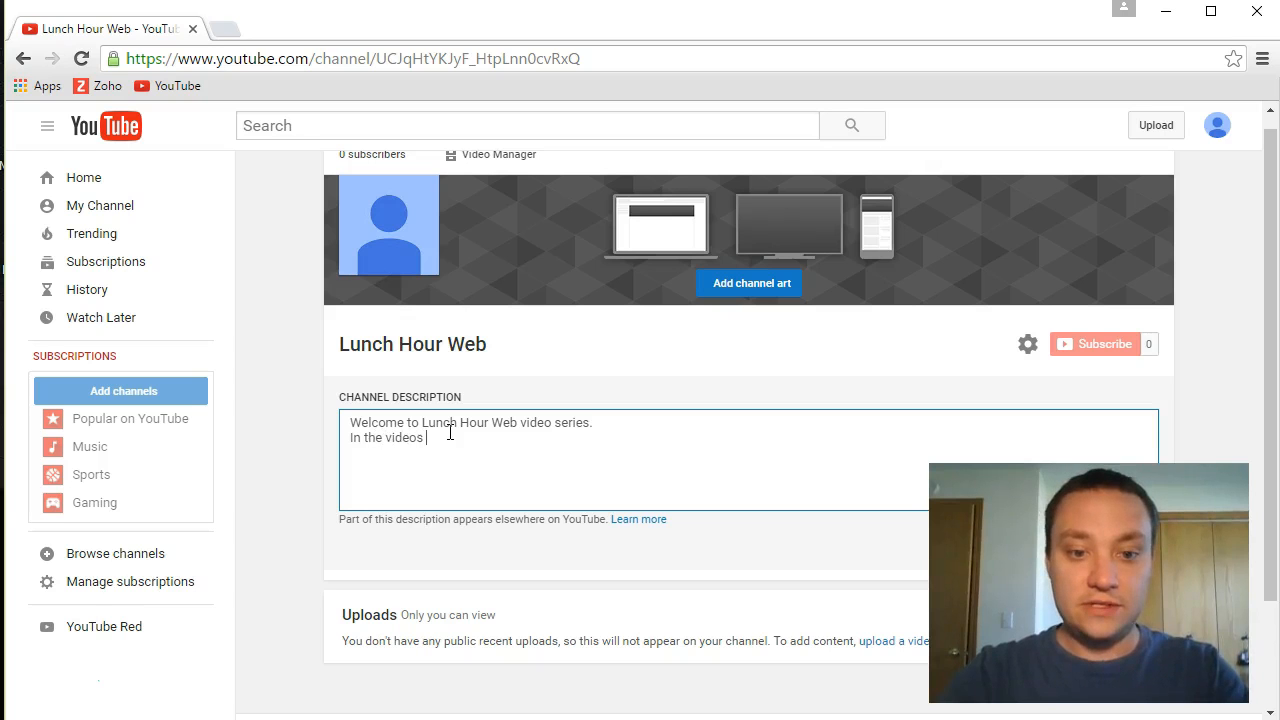
{"action": "type", "text": "ou will learn houw"}
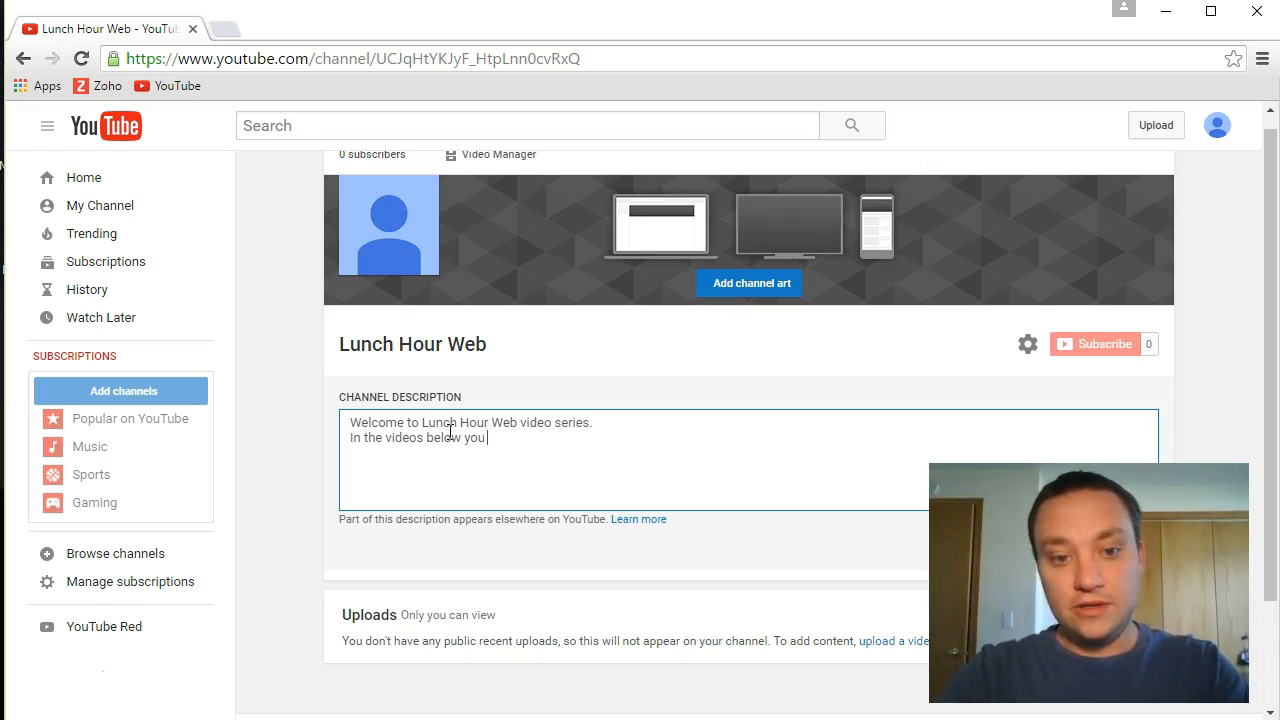
{"action": "key", "text": "BackSpace"}
{"action": "key", "text": "BackSpace"}
{"action": "type", "text": "w to create a we"}
{"action": "key", "text": "BackSpace"}
{"action": "key", "text": "BackSpace"}
{"action": "type", "text": "business based website from scratch."}
{"action": "key", "text": "Return"}
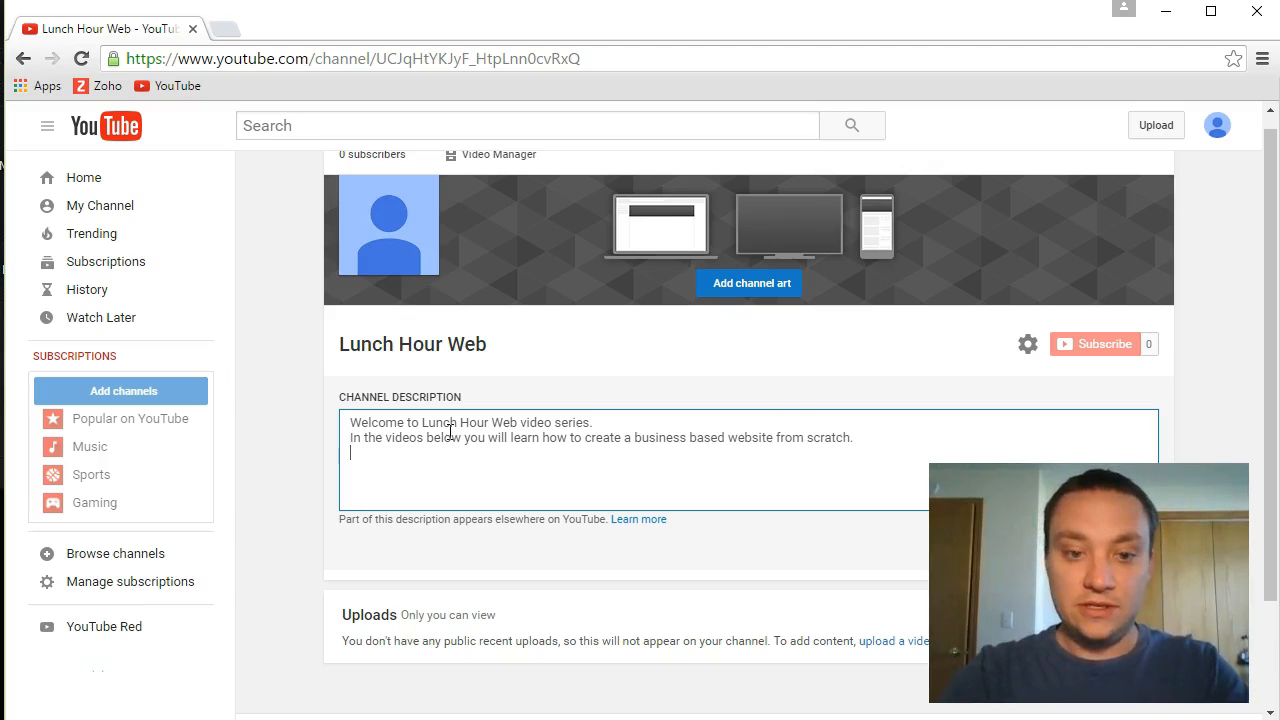
Introduce a list in the channel description with the line "I'll take you step by step through:".
{"action": "type", "text": "I'll take you ste"}
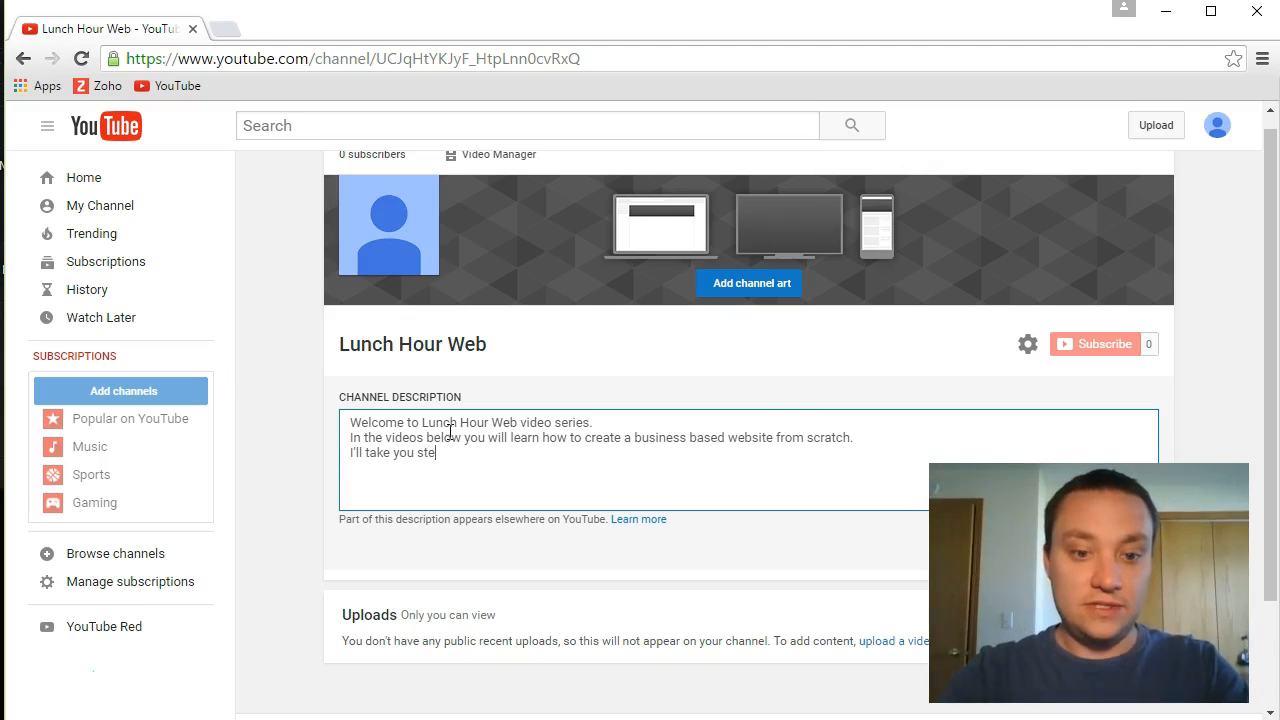
{"action": "type", "text": "p by step through:"}
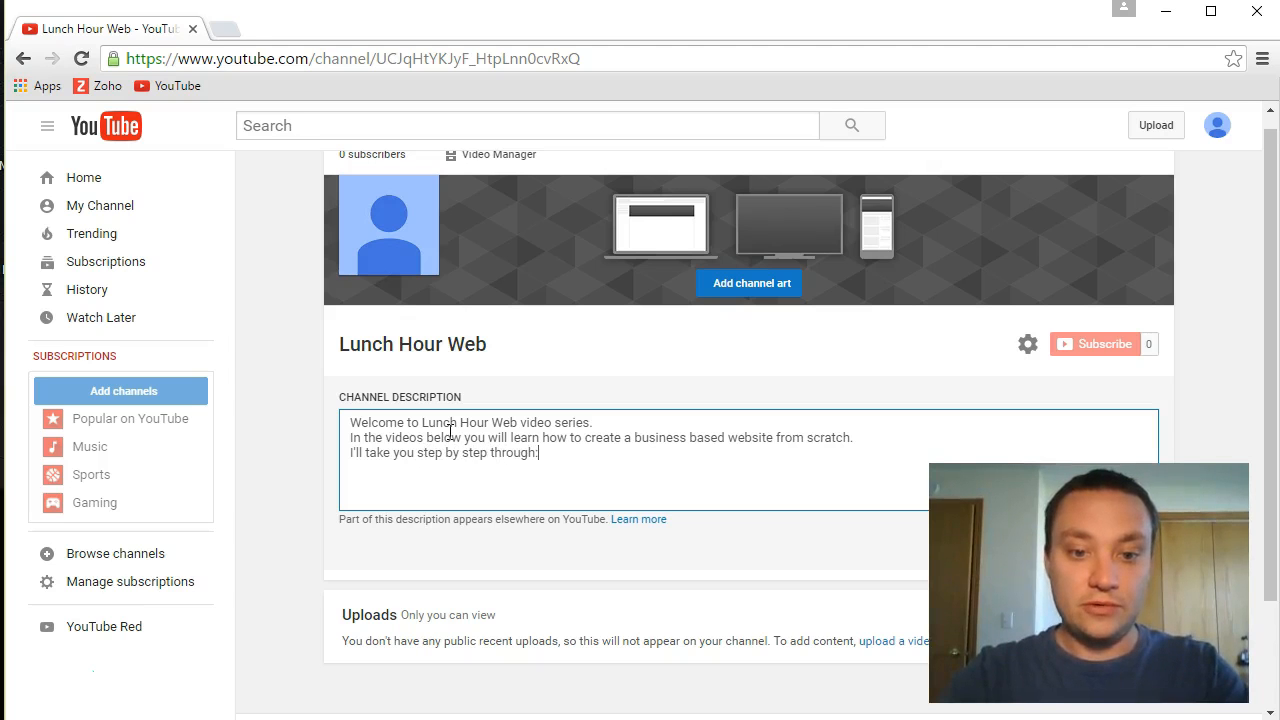
{"action": "key", "text": "Return"}
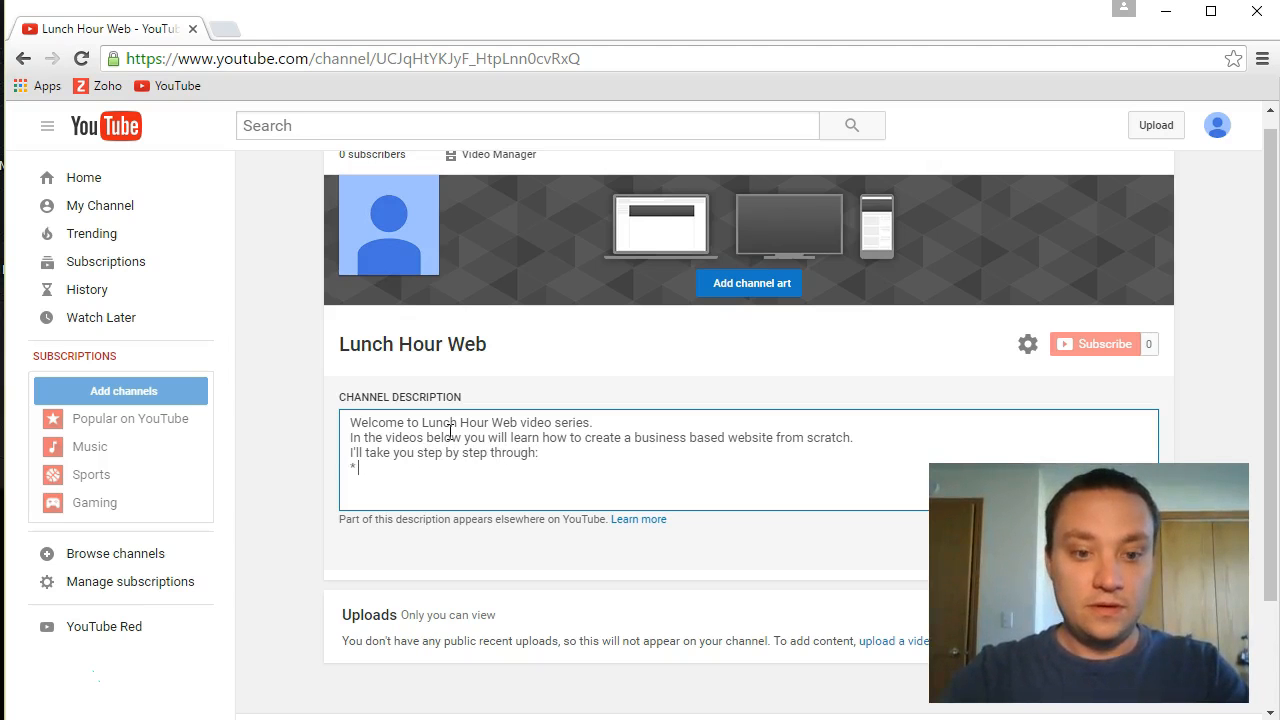
{"action": "type", "text": "*"}
{"action": "key", "text": "BackSpace"}
{"action": "key", "text": "Tab"}
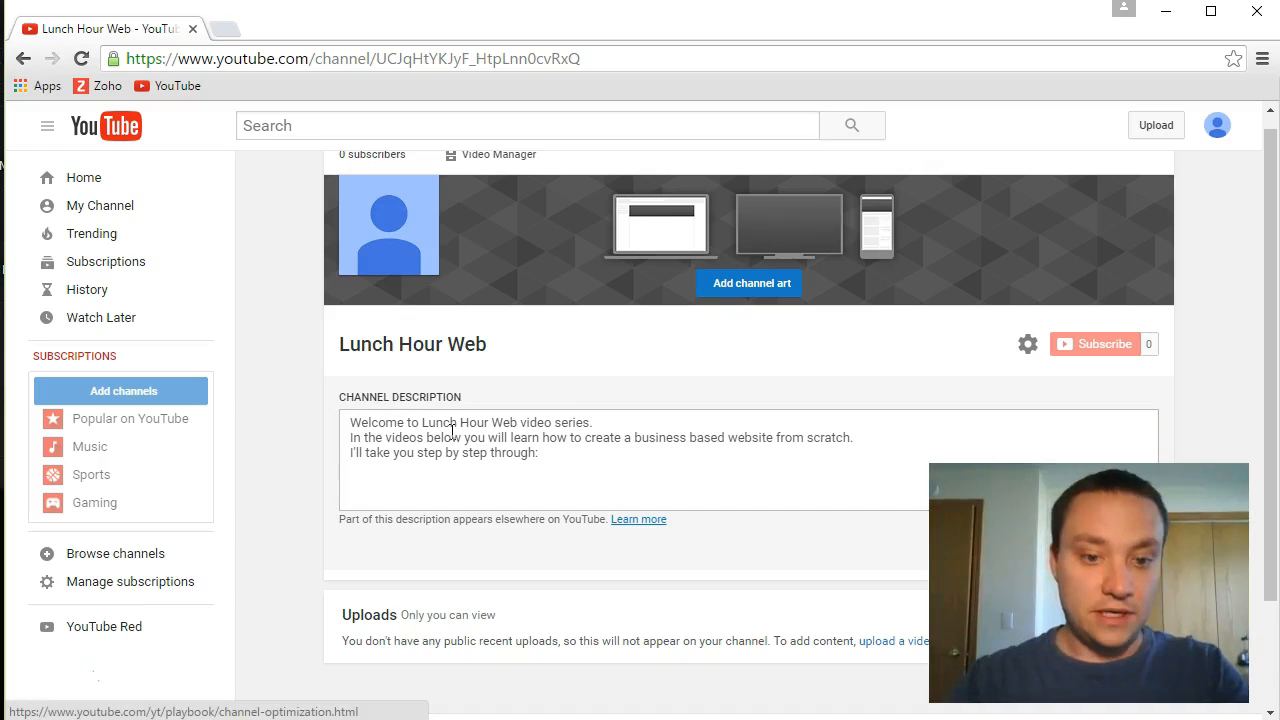
{"action": "left_click", "coordinate": [410, 476]}
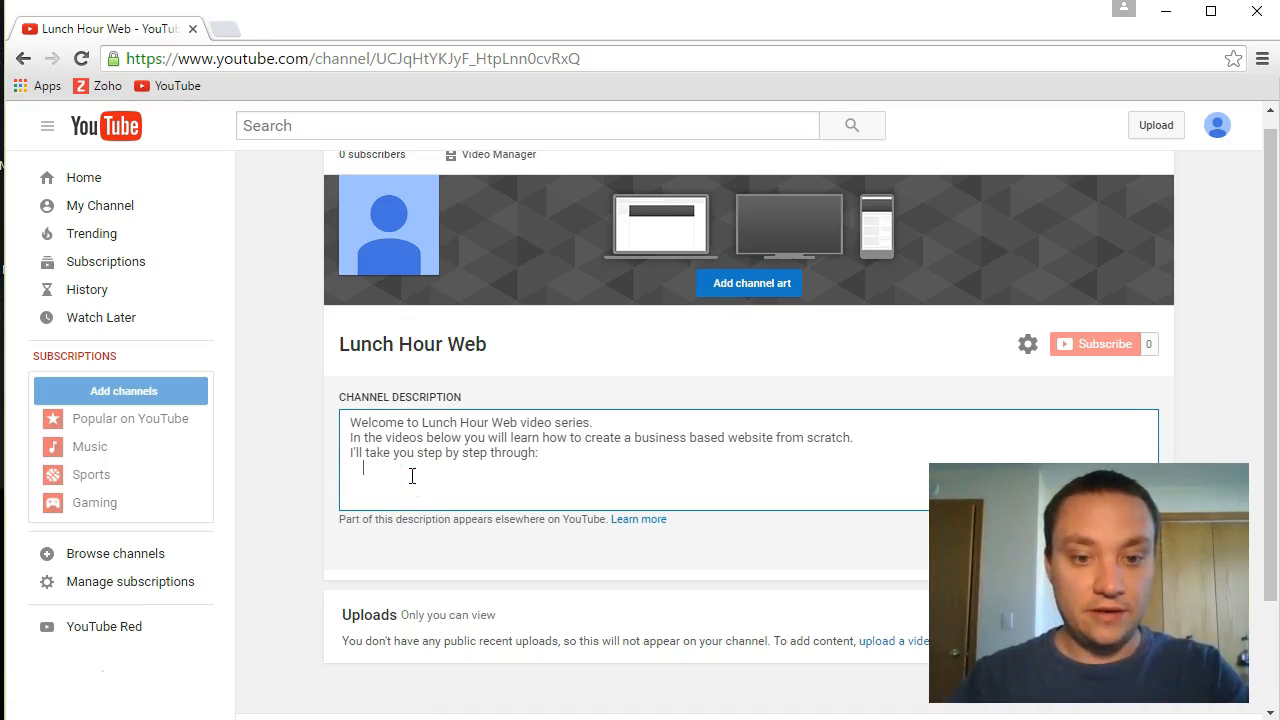
{"action": "type", "text": "*"}
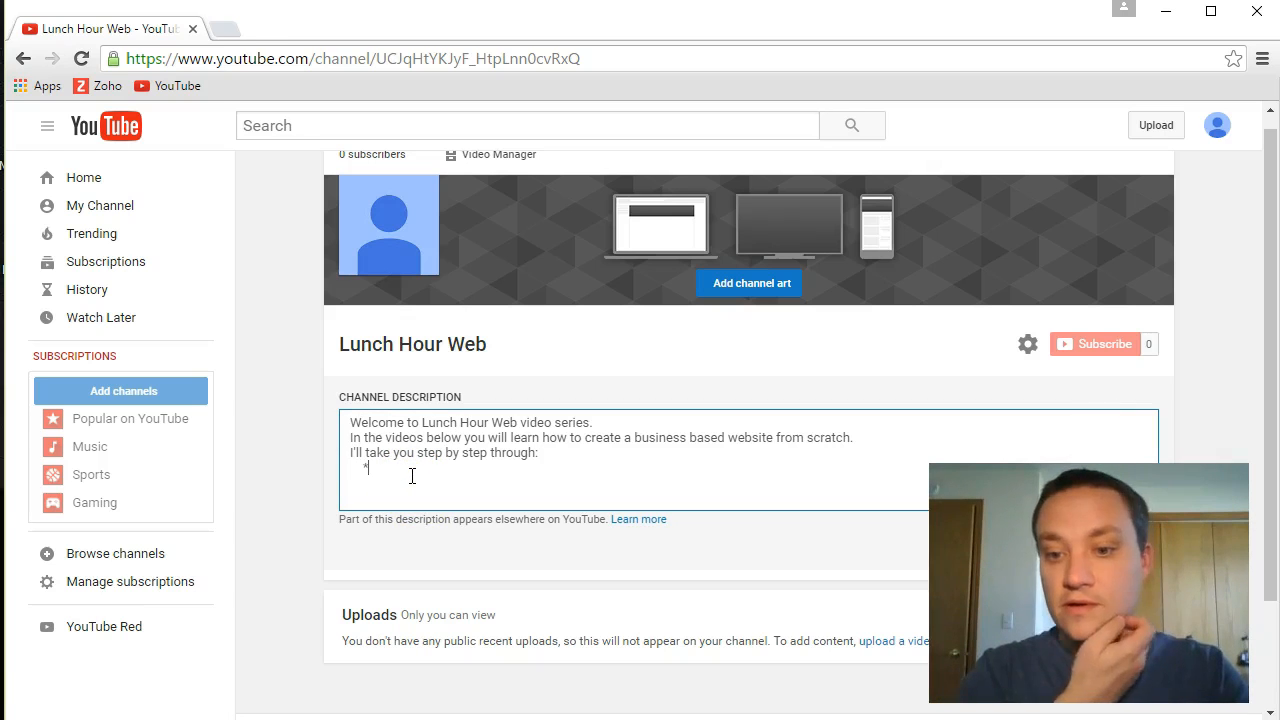
{"action": "type", "text": " Obtaining a domai"}
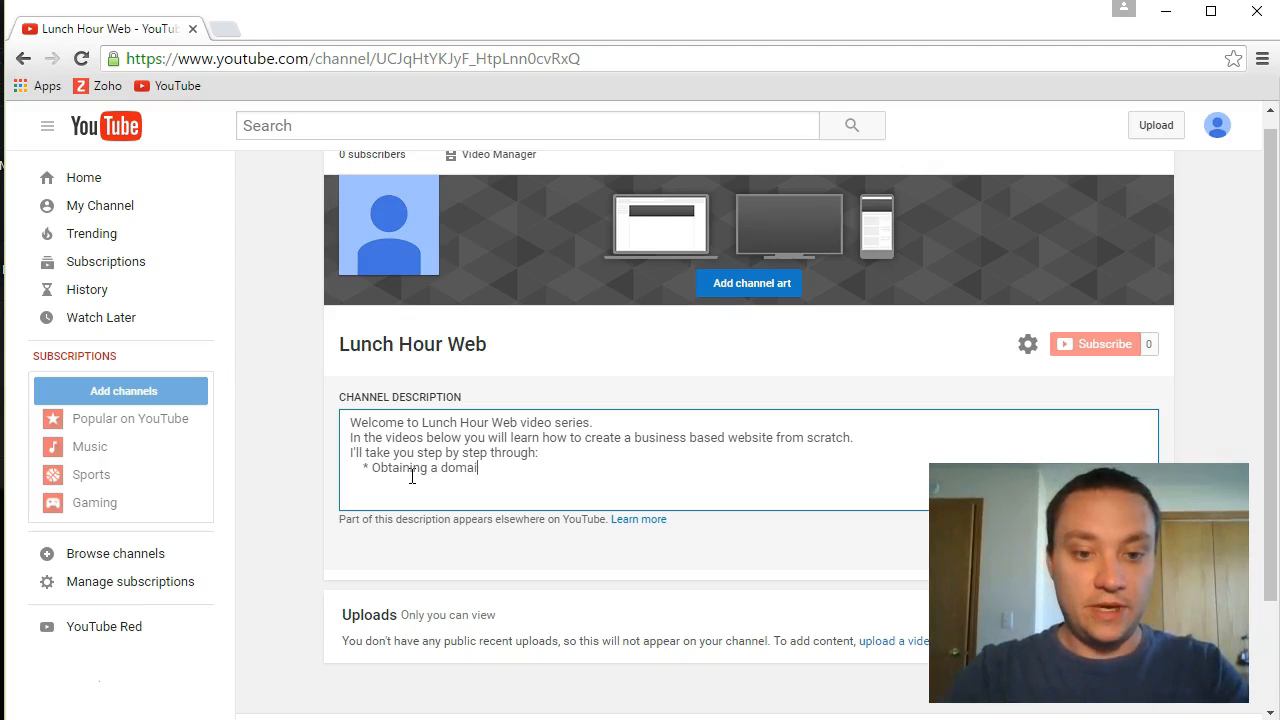
{"action": "type", "text": "n name (http"}
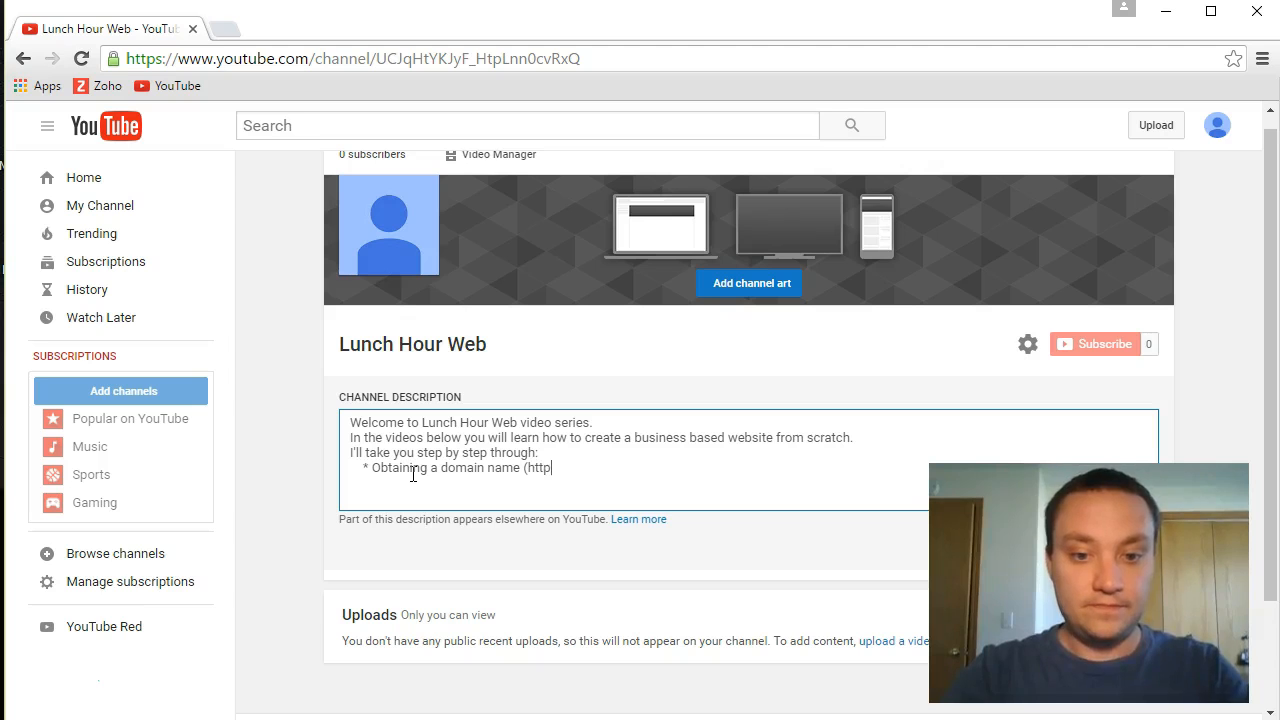
{"action": "type", "text": "://yourdomain.com)"}
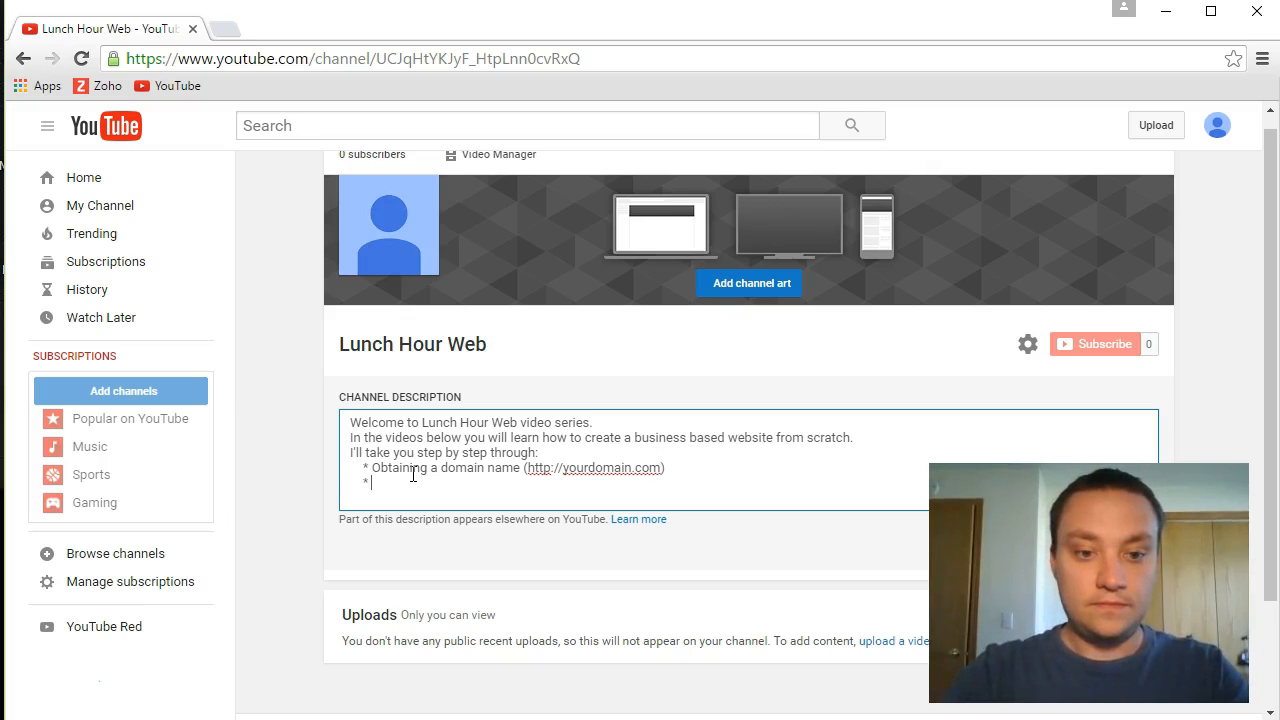
{"action": "type", "text": "taining a web "}
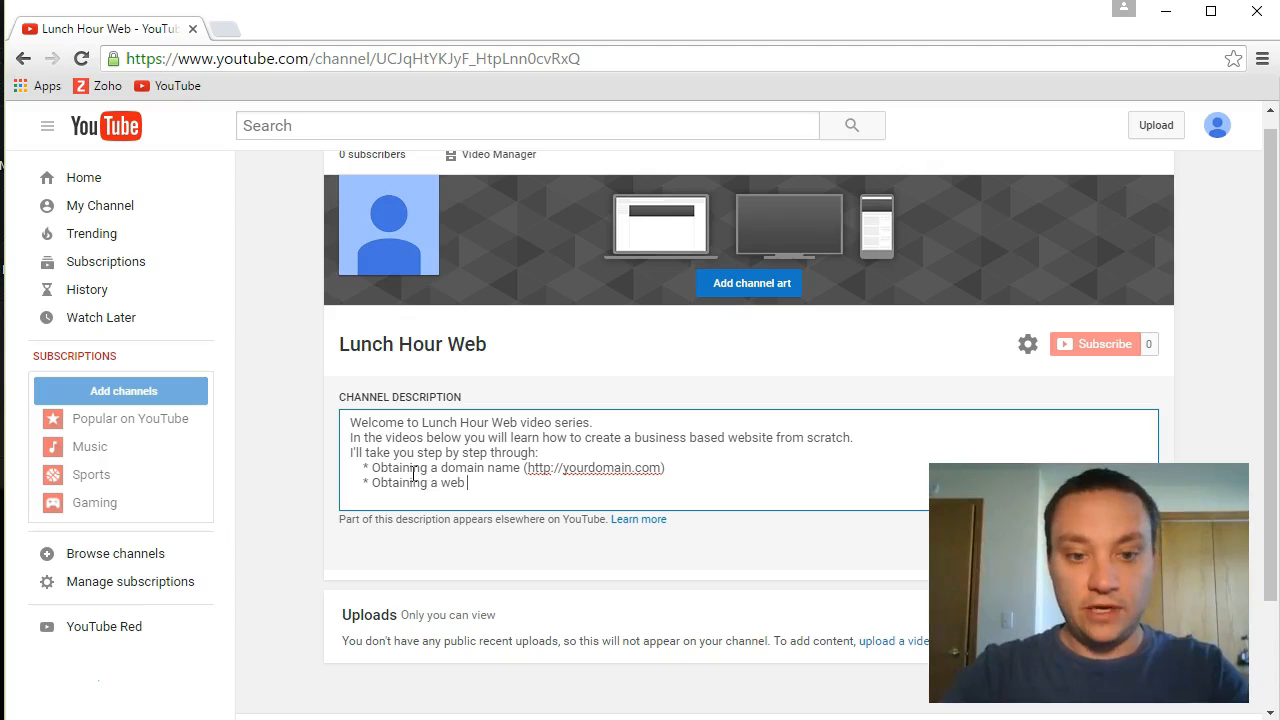
{"action": "type", "text": "hose ("}
{"action": "key", "text": "BackSpace"}
{"action": "key", "text": "BackSpace"}
{"action": "key", "text": "BackSpace"}
{"action": "type", "text": "t"}
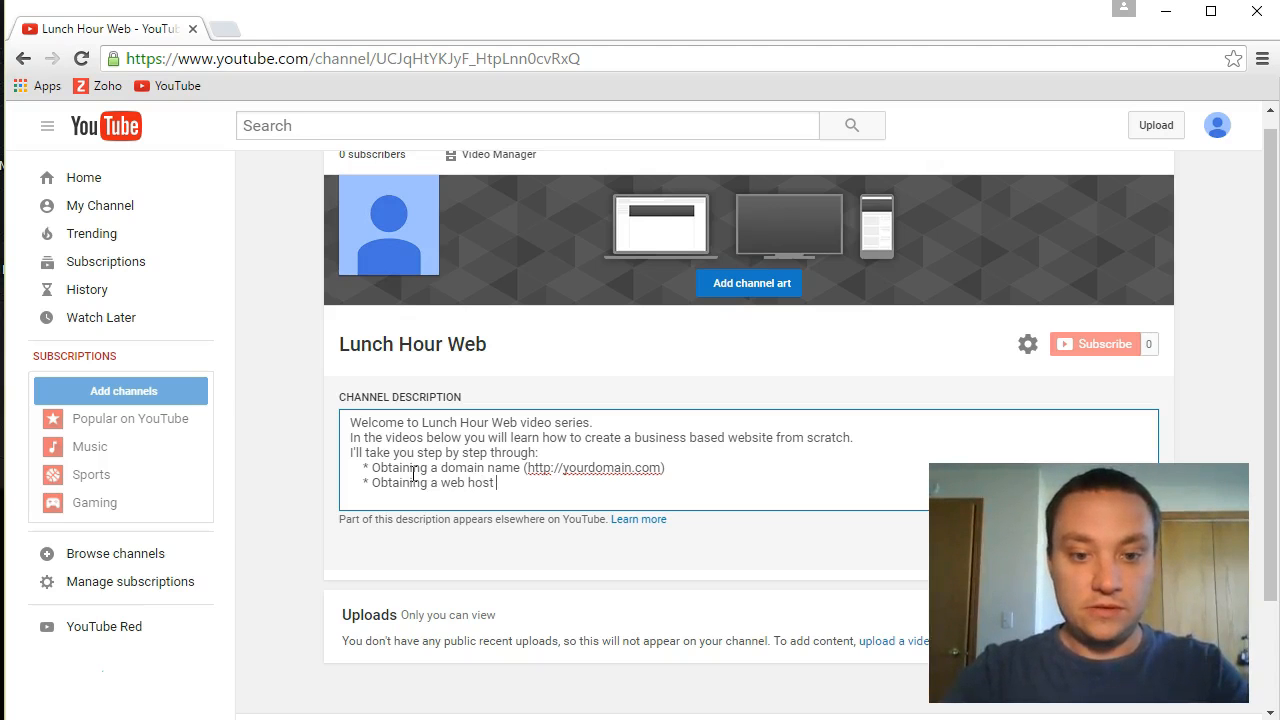
{"action": "key", "text": "BackSpace"}
{"action": "key", "text": "BackSpace"}
{"action": "key", "text": "BackSpace"}
{"action": "key", "text": "BackSpace"}
{"action": "key", "text": "BackSpace"}
{"action": "key", "text": "BackSpace"}
{"action": "key", "text": "BackSpace"}
{"action": "key", "text": "BackSpace"}
{"action": "key", "text": "BackSpace"}
{"action": "key", "text": "BackSpace"}
{"action": "key", "text": "BackSpace"}
{"action": "key", "text": "BackSpace"}
{"action": "key", "text": "BackSpace"}
{"action": "key", "text": "BackSpace"}
{"action": "key", "text": "BackSpace"}
{"action": "key", "text": "BackSpace"}
{"action": "key", "text": "BackSpace"}
{"action": "key", "text": "BackSpace"}
{"action": "key", "text": "BackSpace"}
{"action": "key", "text": "BackSpace"}
{"action": "key", "text": "BackSpace"}
Add the bullets "Creating a website" and "Obtaining a custom email", the latter followed by a generic example address at yourdomain.com in parentheses.
{"action": "type", "text": "Creating a website"}
{"action": "key", "text": "Return"}
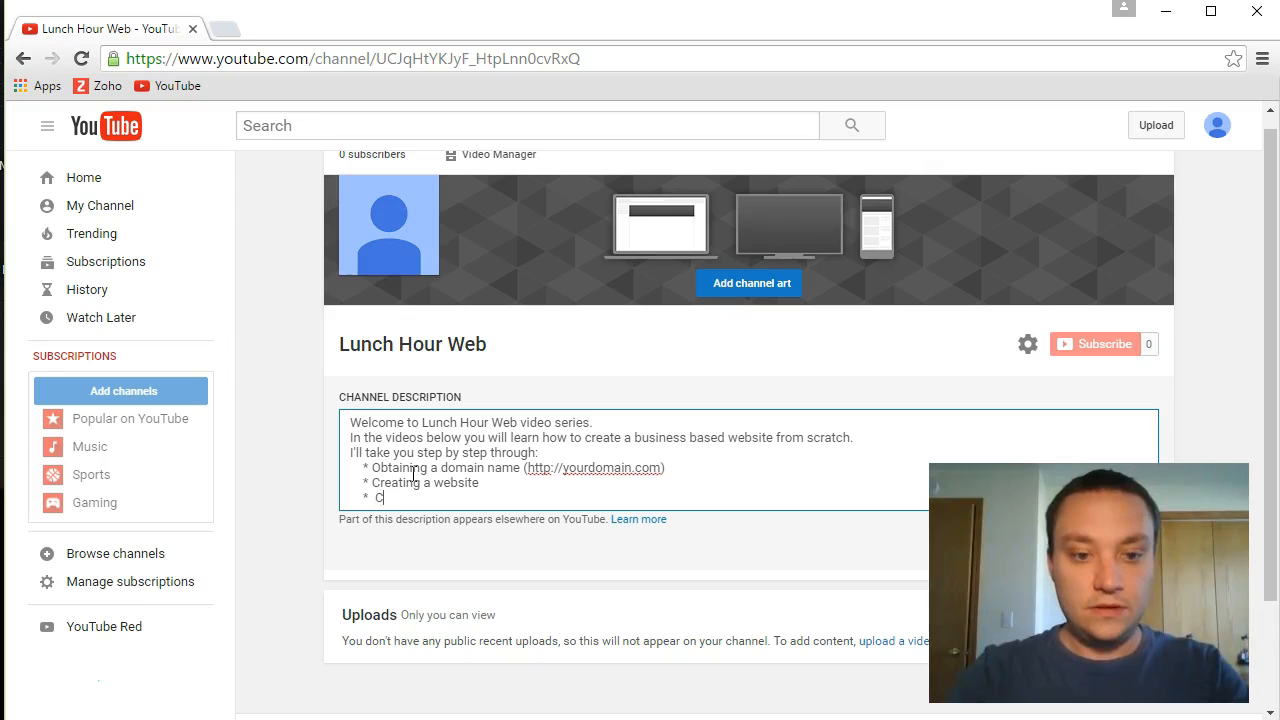
{"action": "type", "text": "* Obtaining a custom email ("}
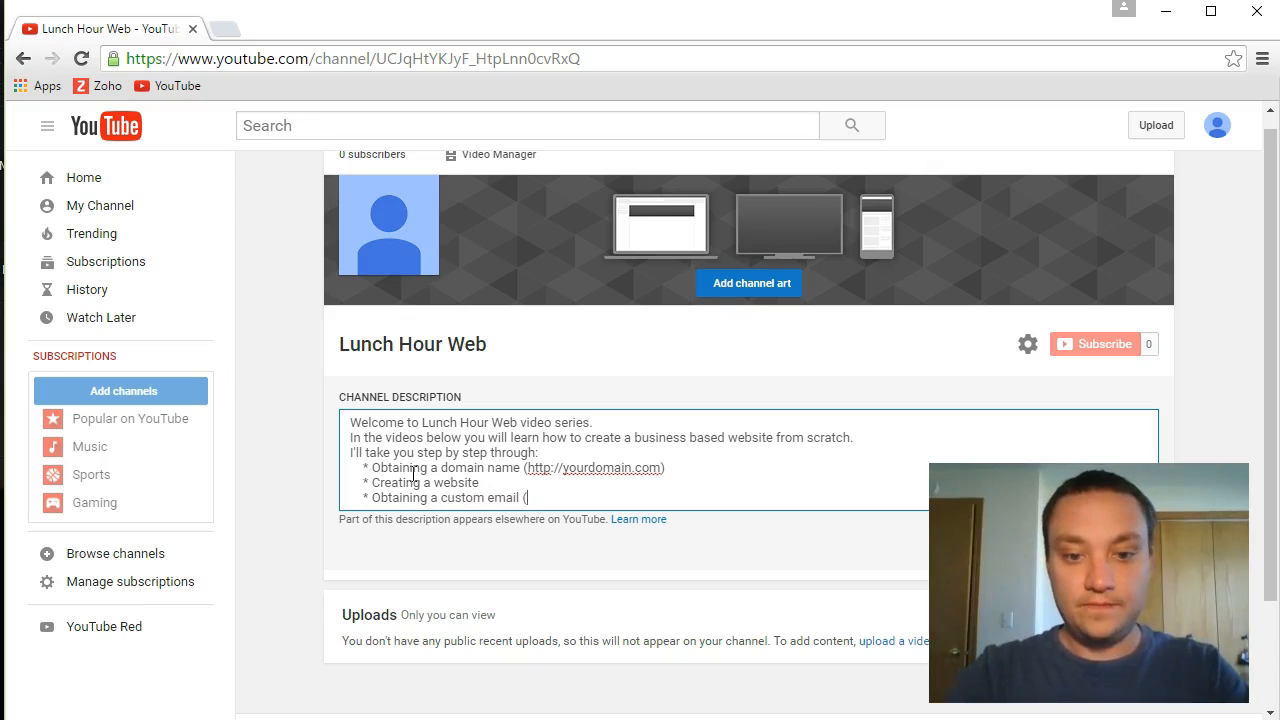
{"action": "type", "text": "yourname"}
{"action": "key", "text": "BackSpace"}
{"action": "key", "text": "BackSpace"}
{"action": "key", "text": "BackSpace"}
{"action": "key", "text": "BackSpace"}
{"action": "key", "text": "BackSpace"}
{"action": "key", "text": "BackSpace"}
{"action": "key", "text": "BackSpace"}
{"action": "type", "text": "name@yourdomain.com)"}
{"action": "key", "text": "Return"}
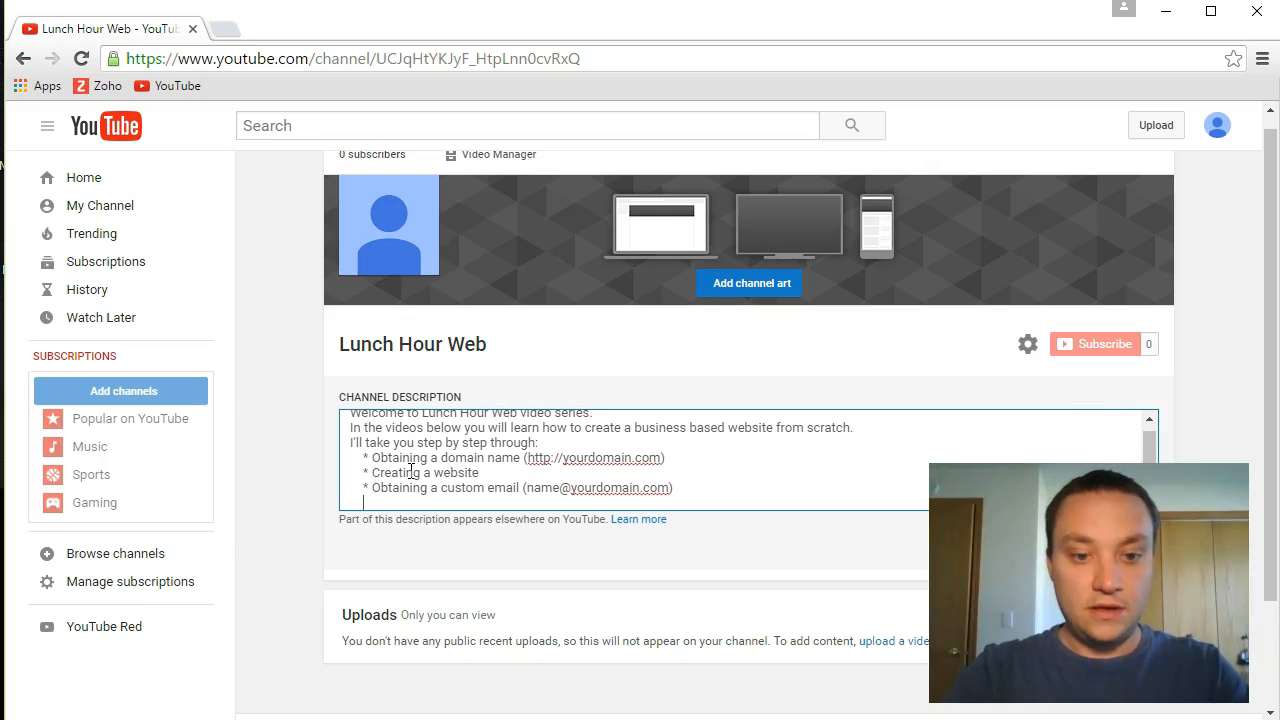
Add the bullet "Creating a logo" with an empty bullet below it, and reword it to "Designing a logo".
{"action": "type", "text": "* Creating a logo"}
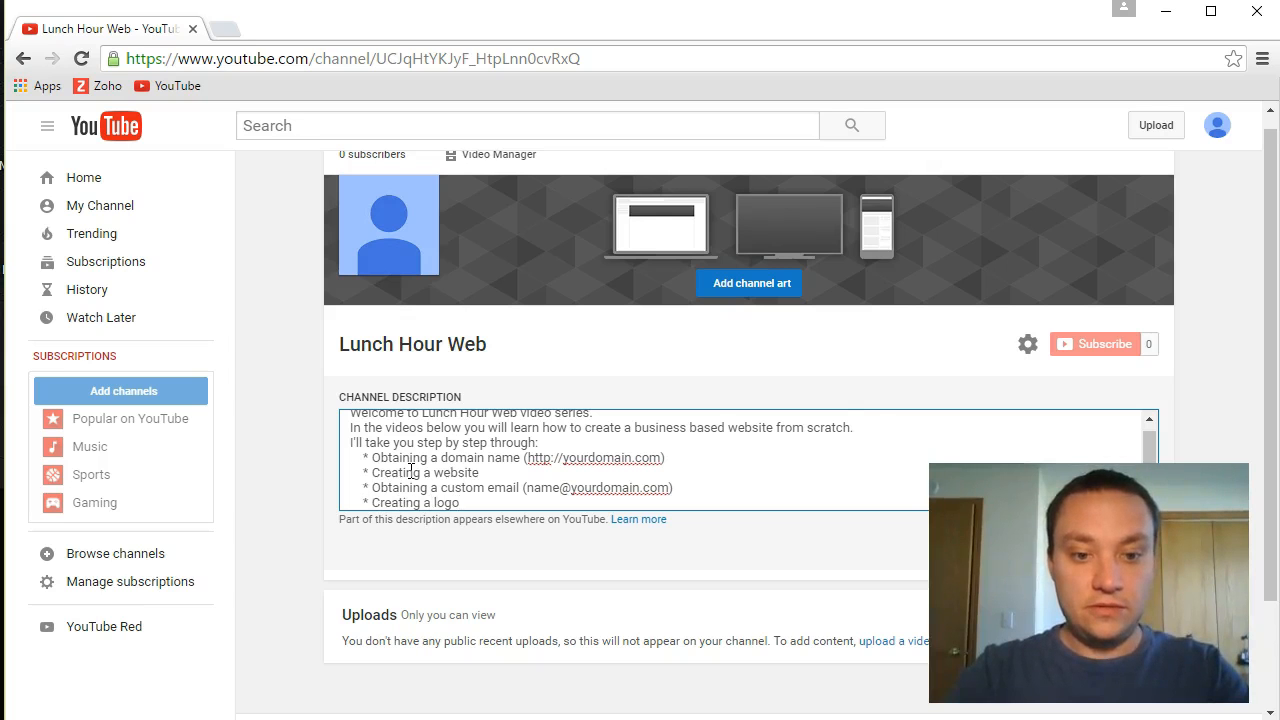
{"action": "key", "text": "Return"}
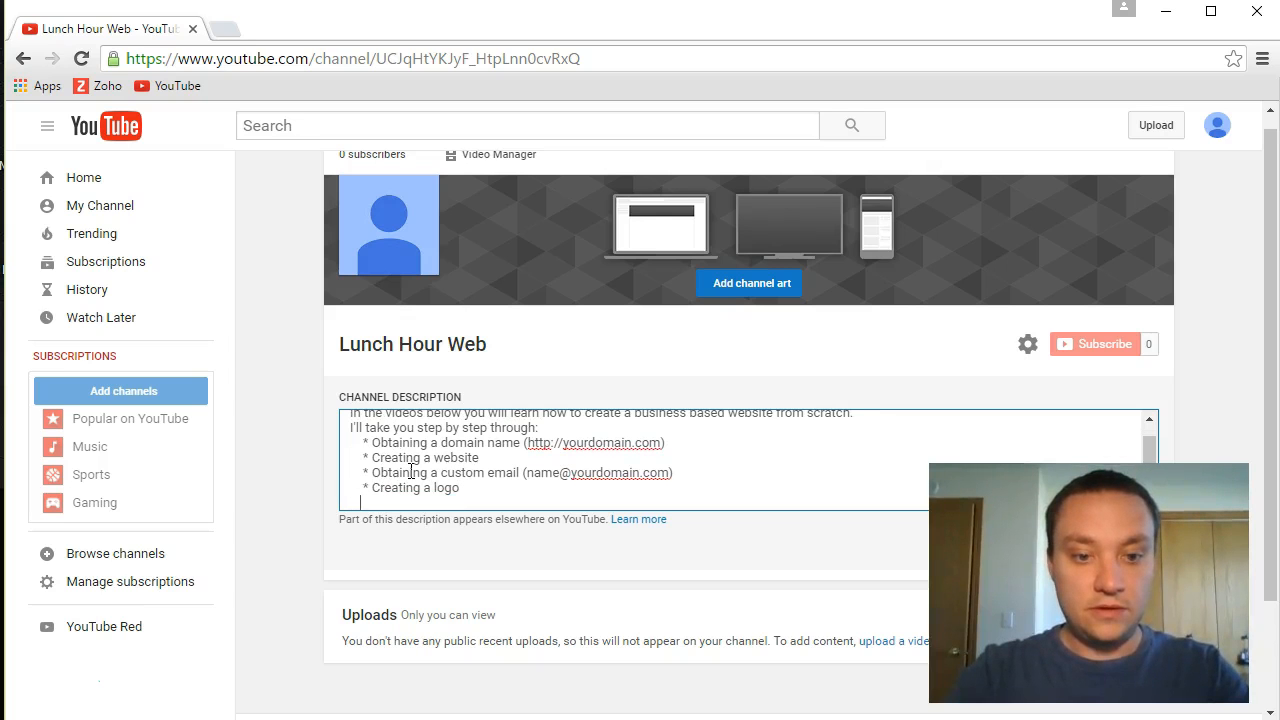
{"action": "key", "text": "Up"}
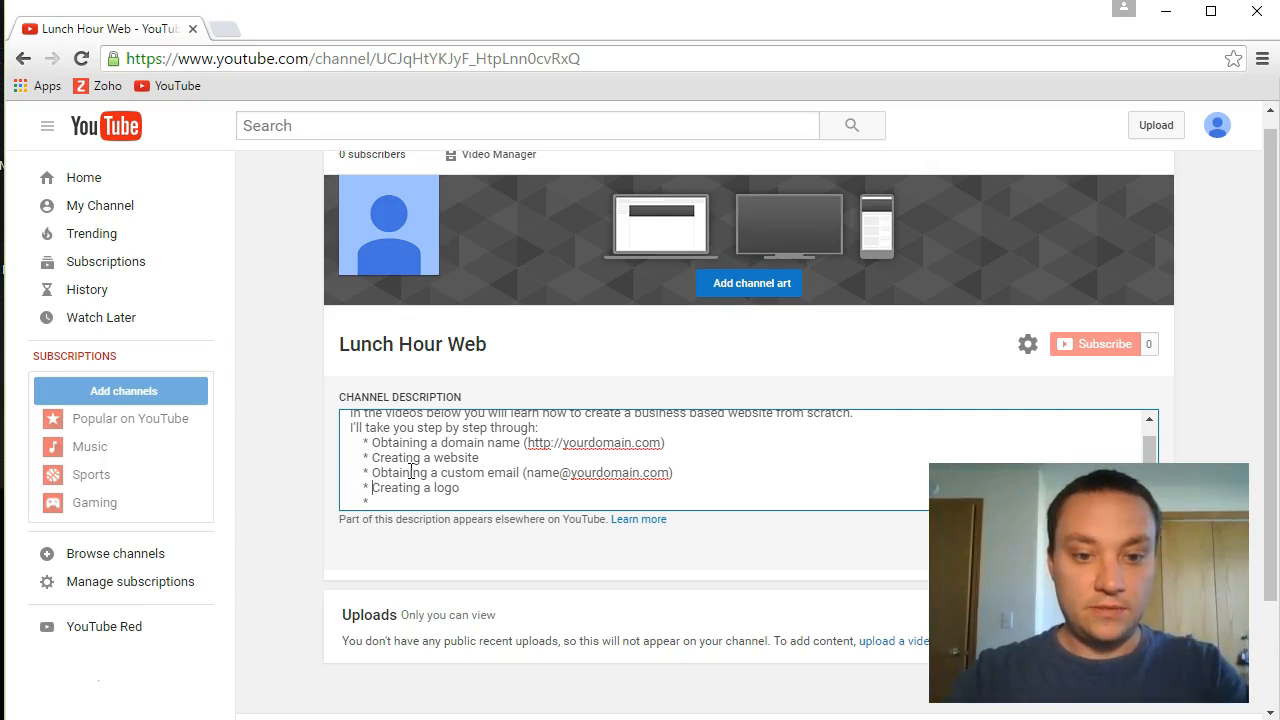
{"action": "key", "text": "Delete"}
{"action": "key", "text": "Delete"}
{"action": "key", "text": "Delete"}
{"action": "key", "text": "Delete"}
{"action": "key", "text": "Delete"}
{"action": "key", "text": "Delete"}
{"action": "type", "text": "Ds"}
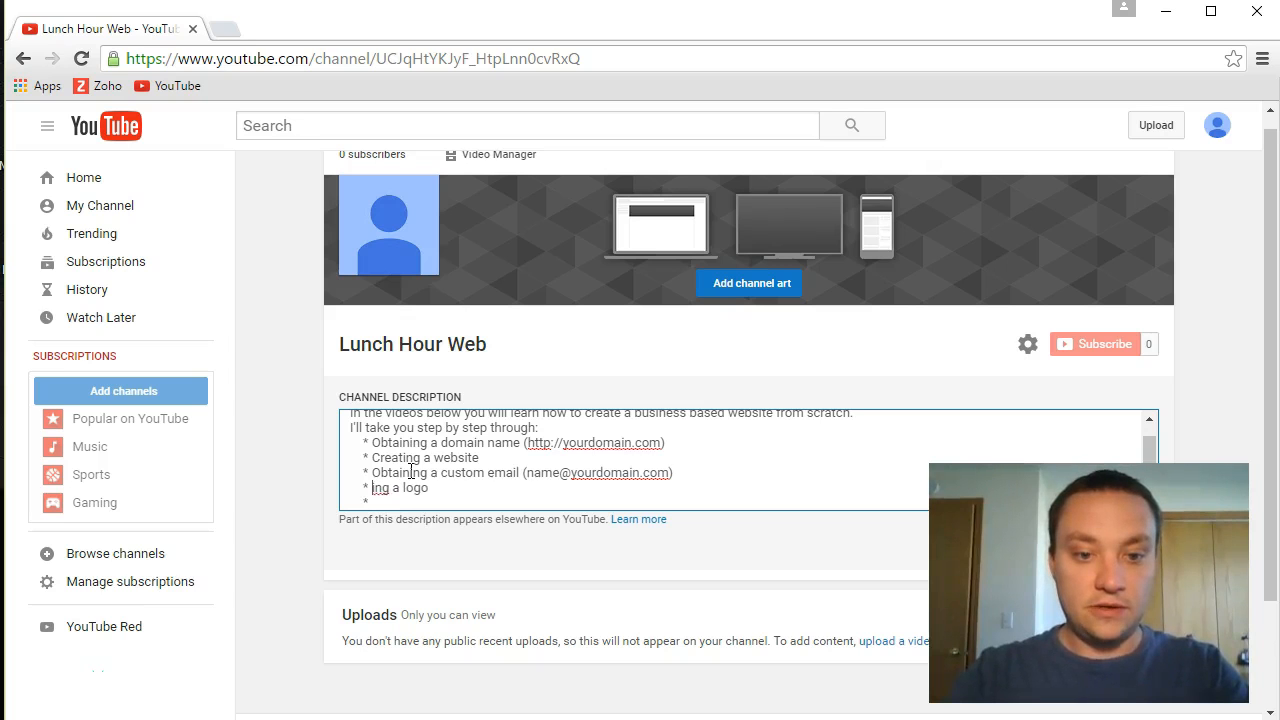
{"action": "key", "text": "BackSpace"}
{"action": "type", "text": "esigni"}
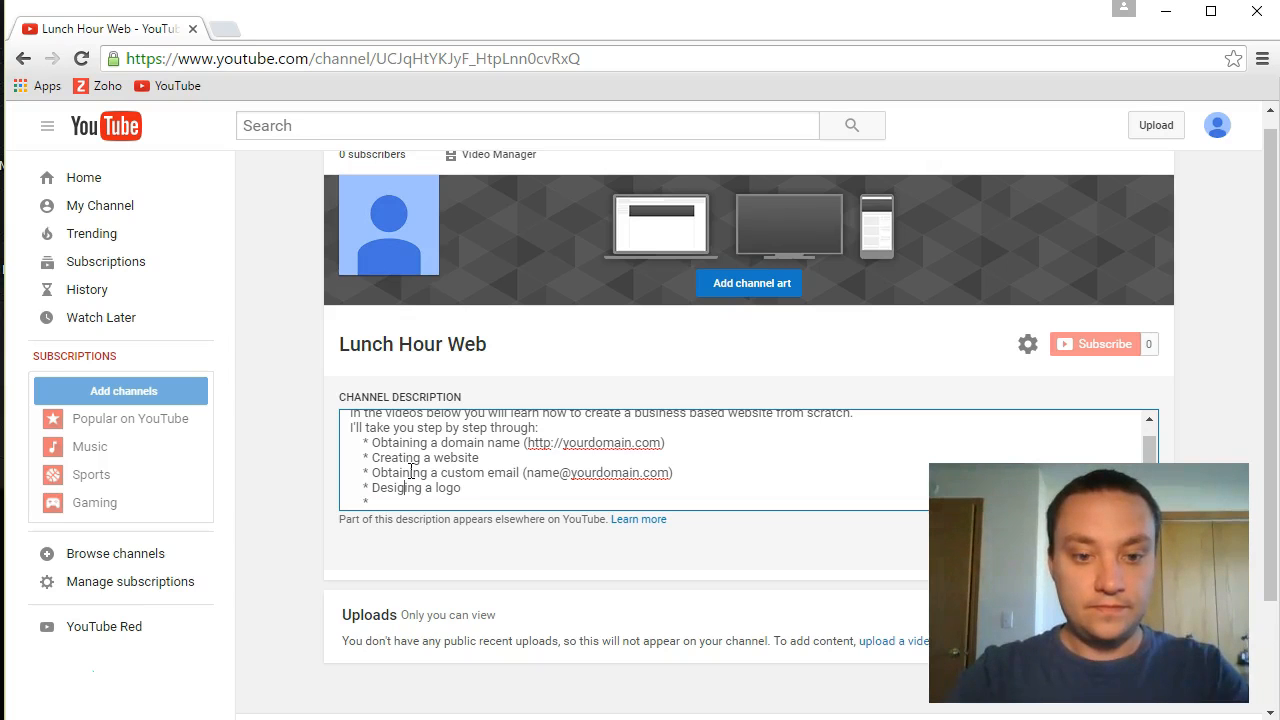
{"action": "key", "text": "Down"}
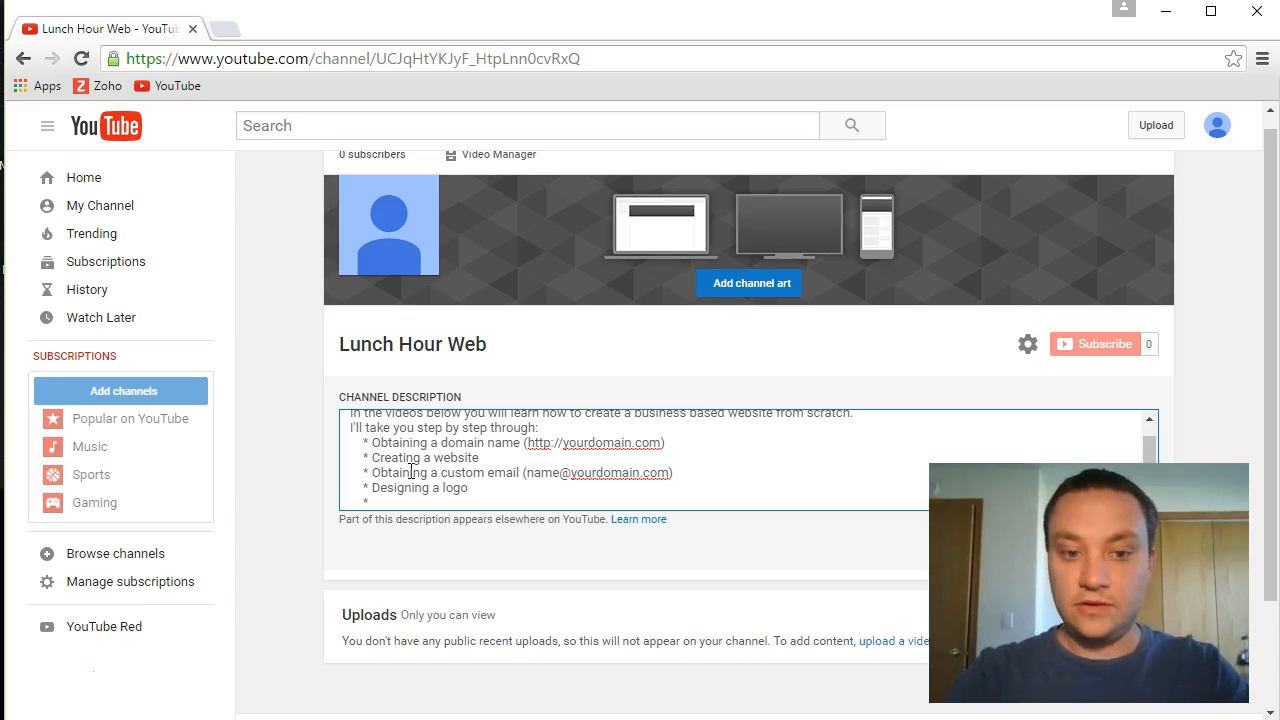
Add the bullets "Uploading videos to YouTube" and "and more" to the list in the channel description.
{"action": "type", "text": "Uploading videos to YouT"}
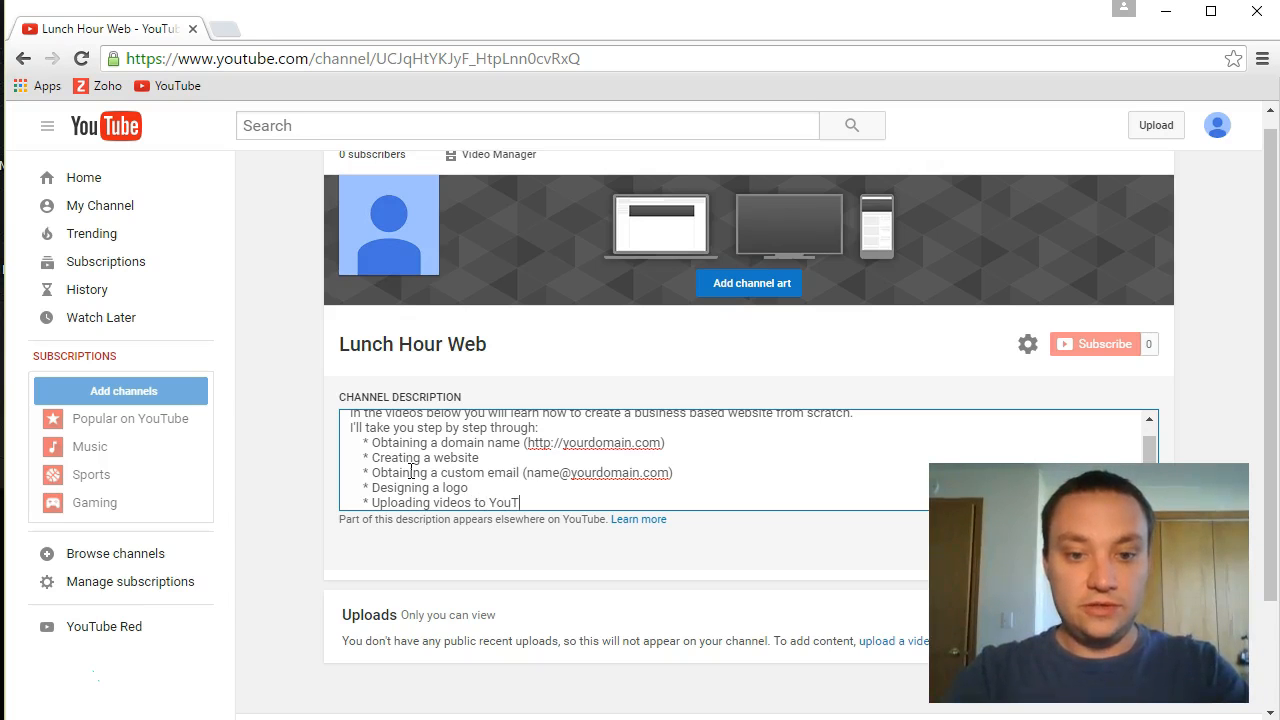
{"action": "type", "text": "ube"}
{"action": "key", "text": "Return"}
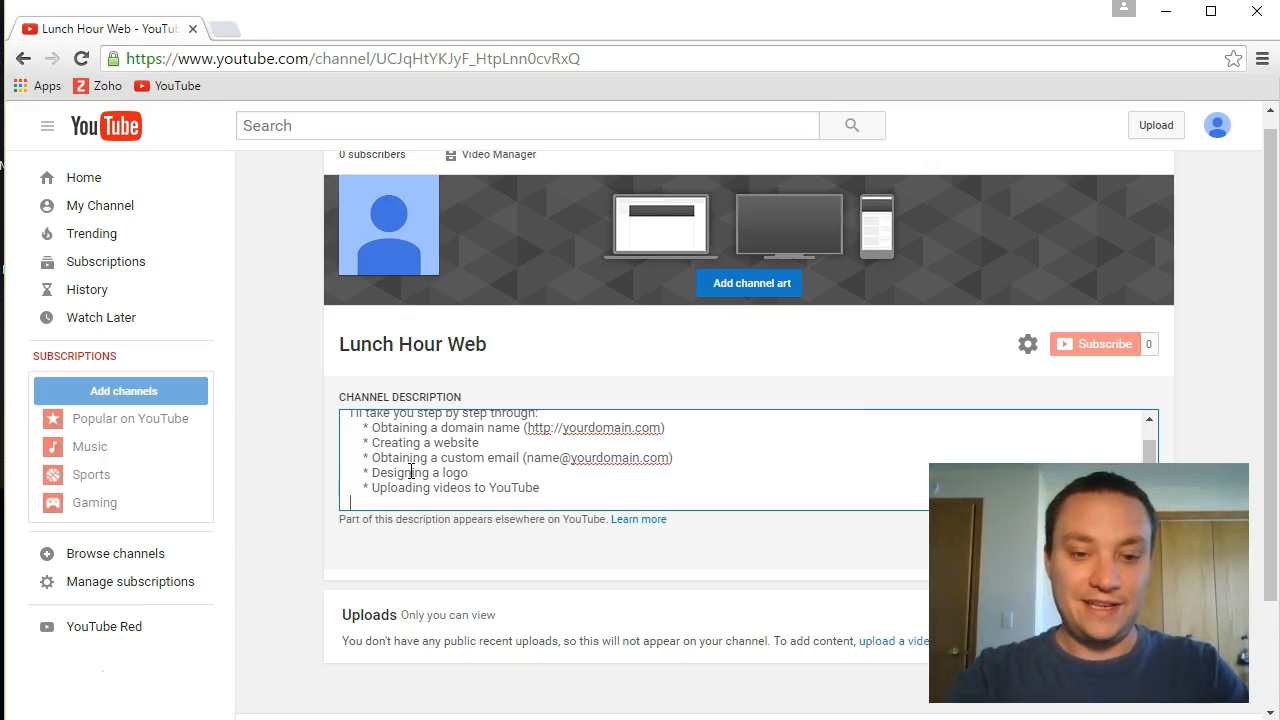
{"action": "type", "text": "* and more"}
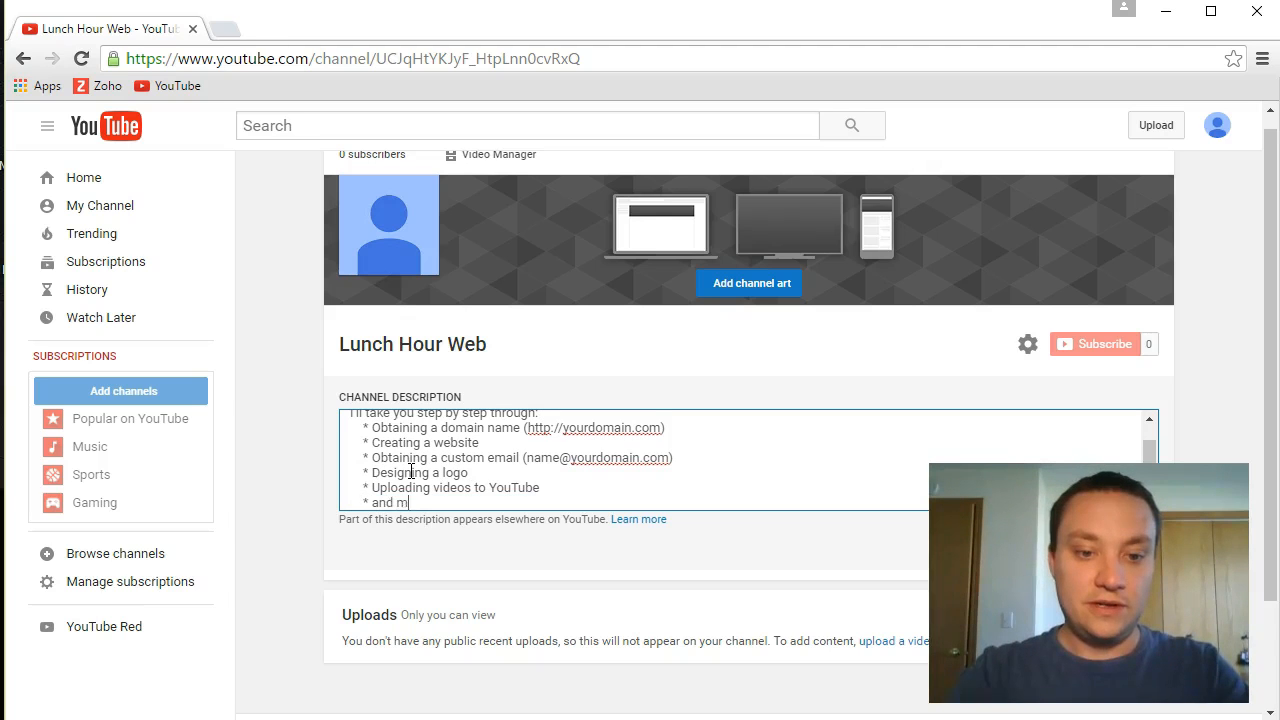
Below the list, after a blank line, add the sentence "Please Subscribe to be notified when new videos are loaded.".
{"action": "key", "text": "Return"}
{"action": "key", "text": "Return"}
{"action": "type", "text": "Please"}
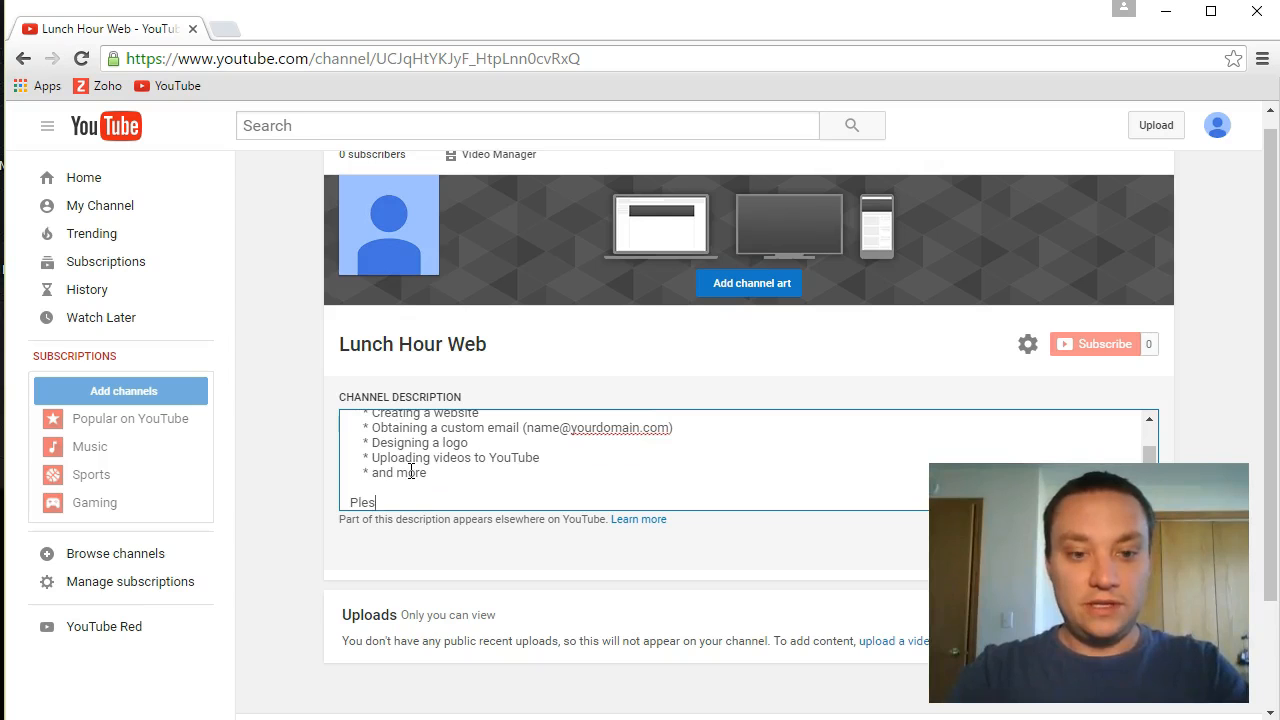
{"action": "type", "text": " Subscribe to b"}
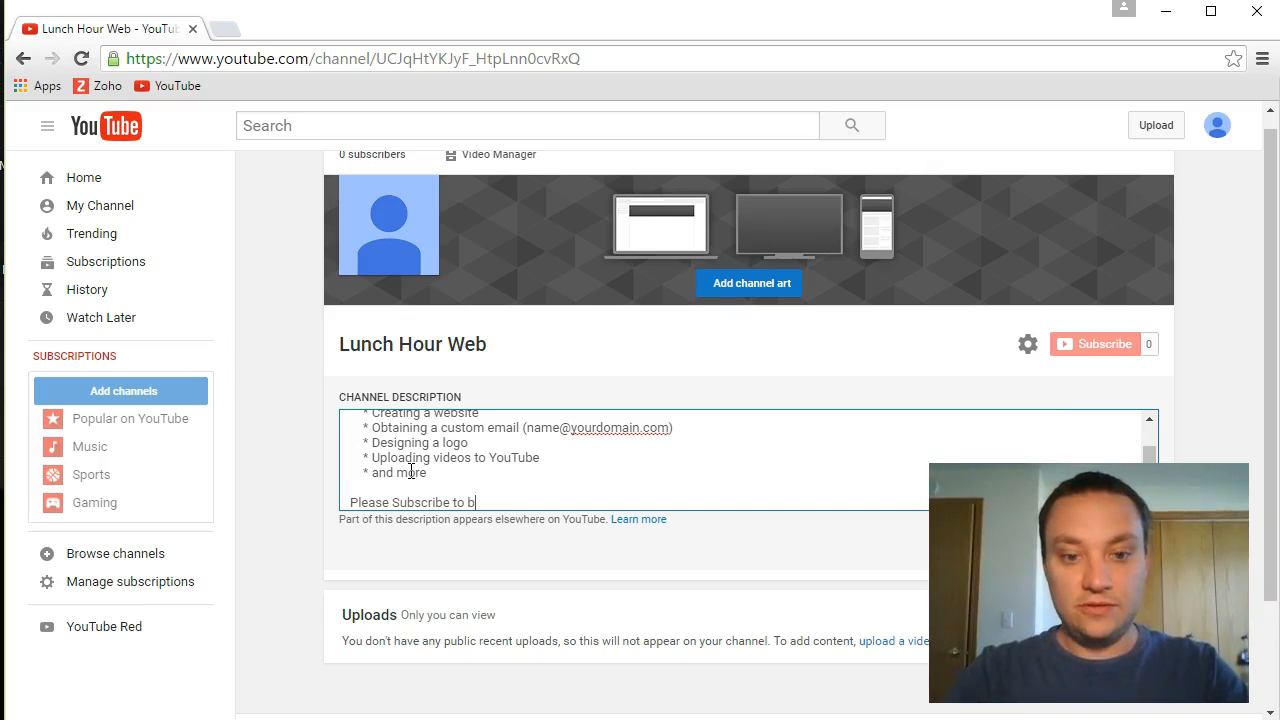
{"action": "key", "text": "BackSpace"}
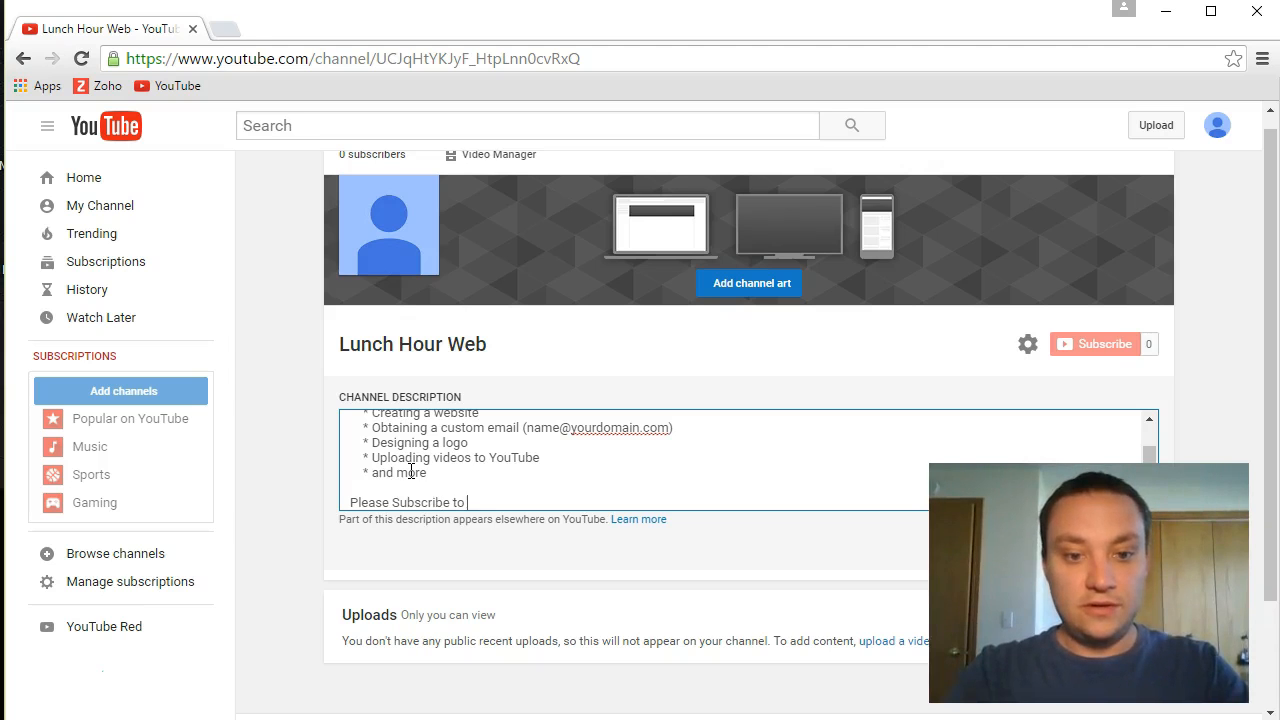
{"action": "type", "text": "be notif"}
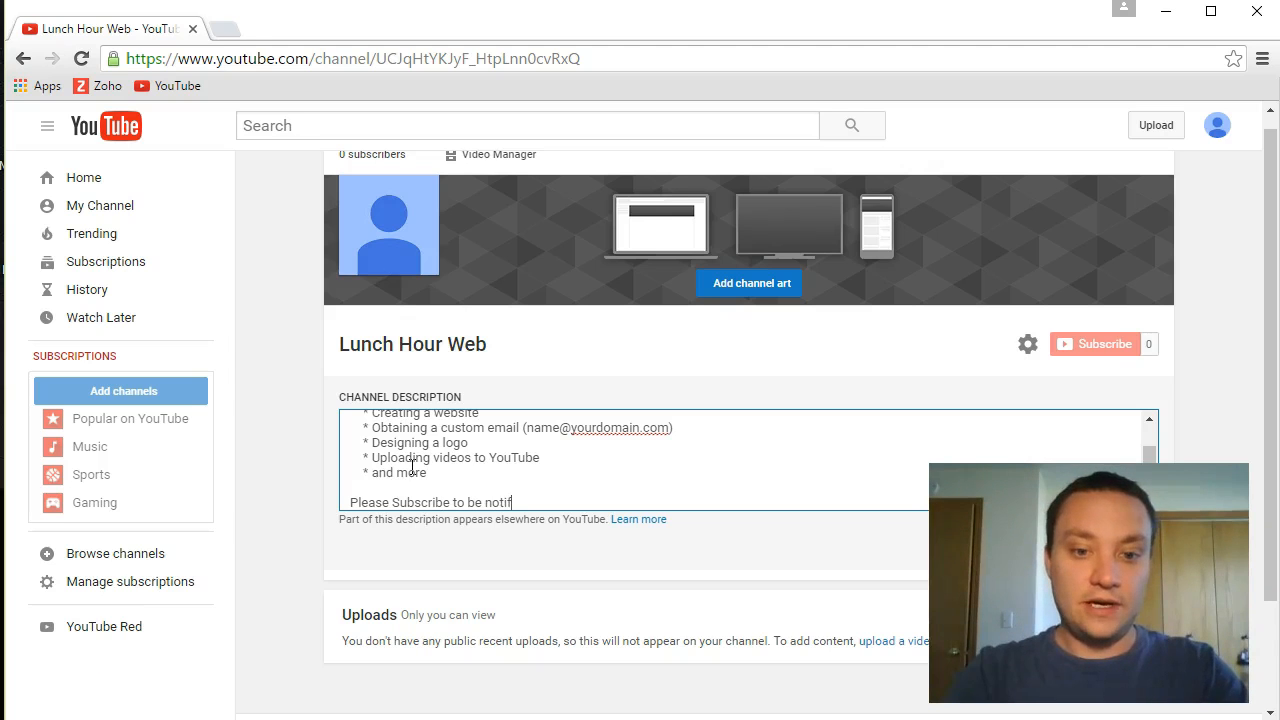
{"action": "type", "text": "ew vides a"}
{"action": "key", "text": "BackSpace"}
{"action": "key", "text": "BackSpace"}
{"action": "key", "text": "BackSpace"}
{"action": "type", "text": "os are loaded."}
{"action": "key", "text": "Return"}
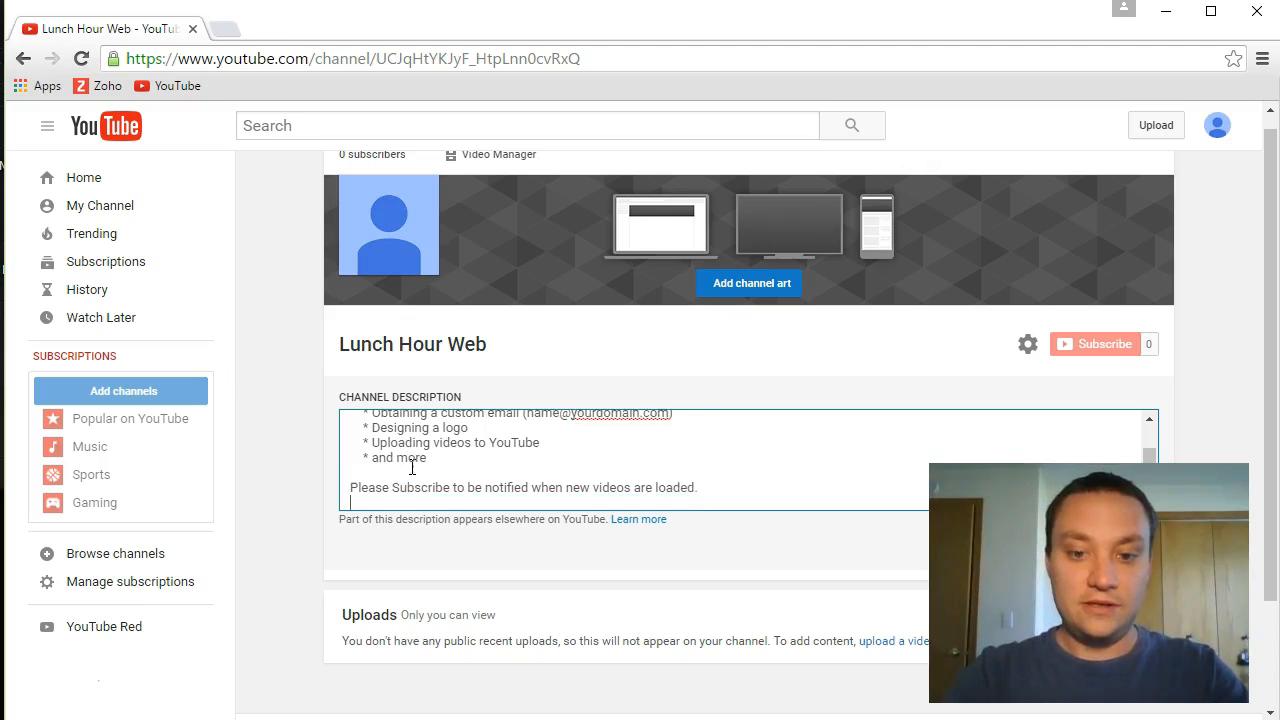
End the description with the sign-off "Cheers," and "Lunch Hour Web!" on separate lines, and save the channel description.
{"action": "key", "text": "Return"}
{"action": "type", "text": "Che"}
{"action": "type", "text": ","}
{"action": "key", "text": "Return"}
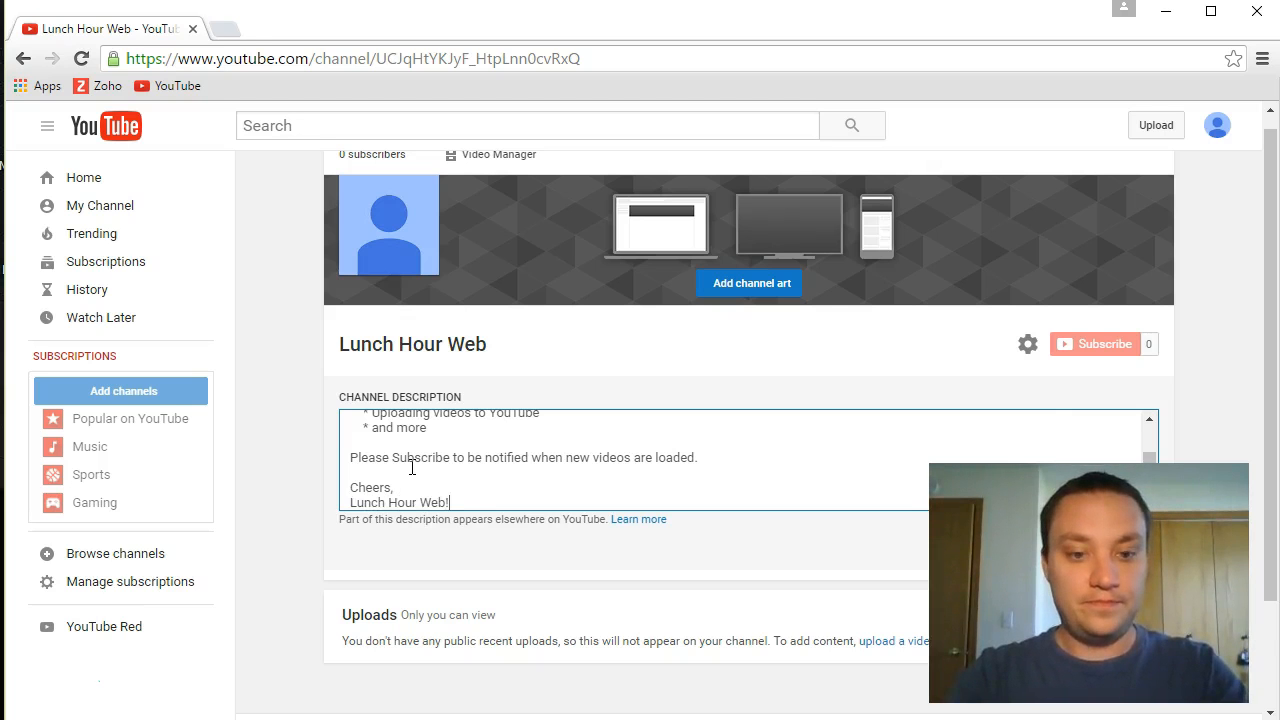
{"action": "scroll", "coordinate": [420, 537], "scroll_direction": "down", "scroll_amount": 2}
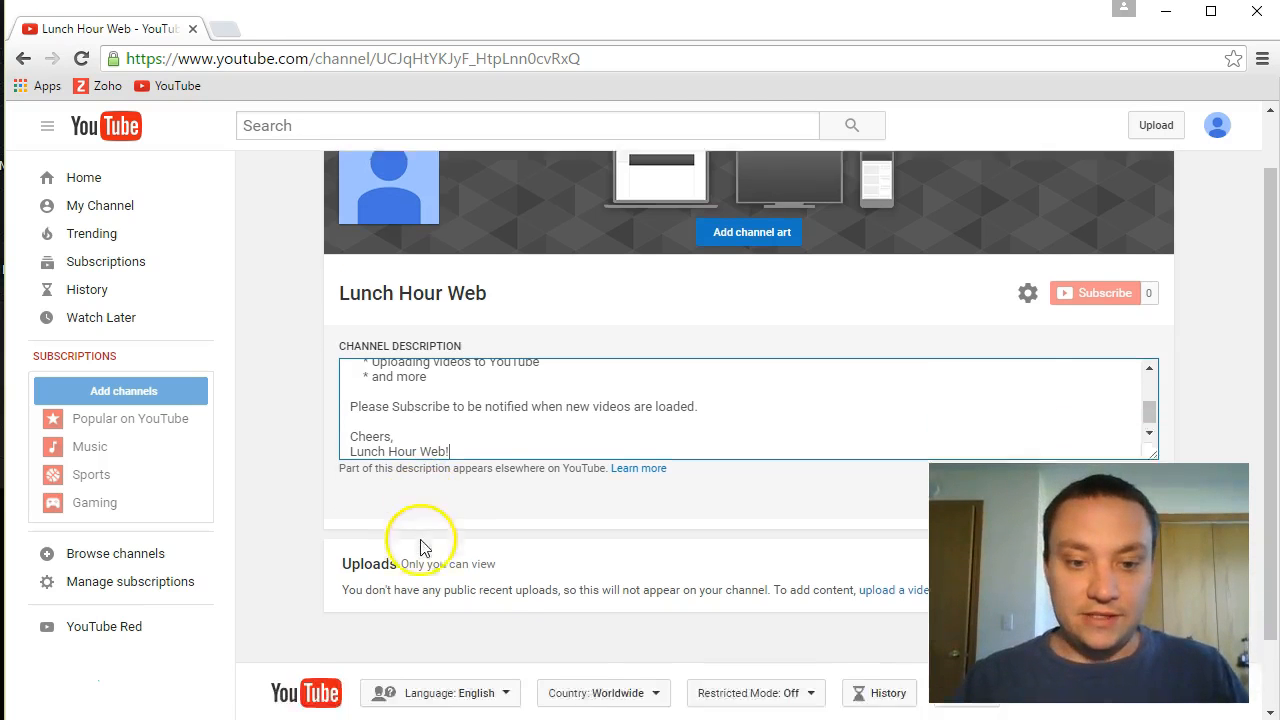
{"action": "left_click", "coordinate": [1136, 406]}
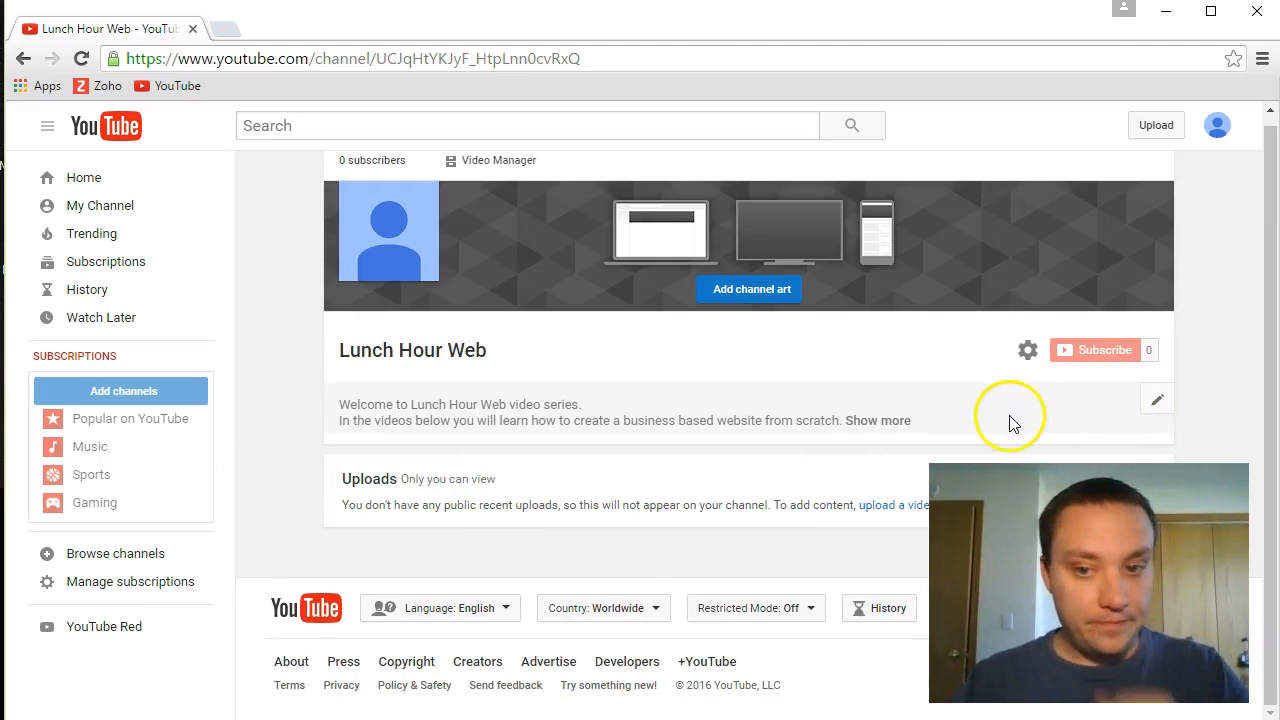
Reopen the channel description for editing and open the linked information about where it appears elsewhere on YouTube.
{"action": "left_click", "coordinate": [1157, 402]}
{"action": "scroll", "coordinate": [666, 490], "scroll_direction": "down", "scroll_amount": 3}
{"action": "left_click_drag", "start_coordinate": [396, 529], "coordinate": [491, 529]}
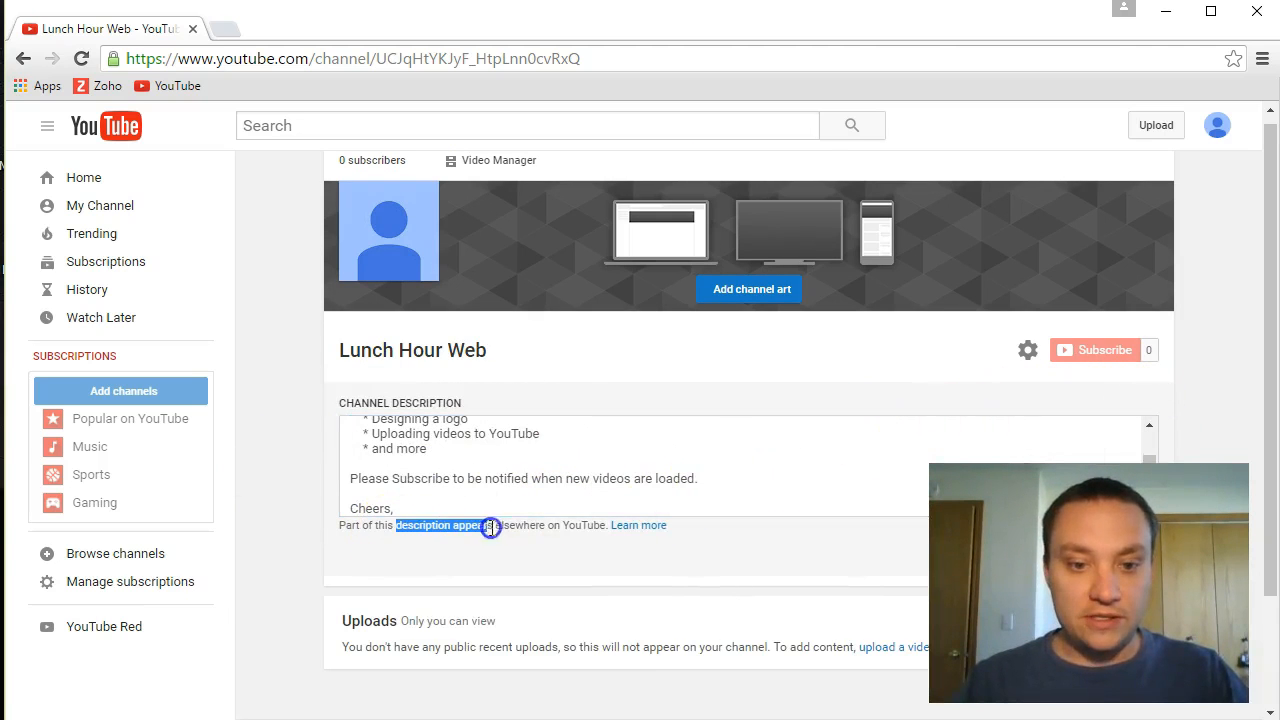
{"action": "left_click", "coordinate": [639, 527]}
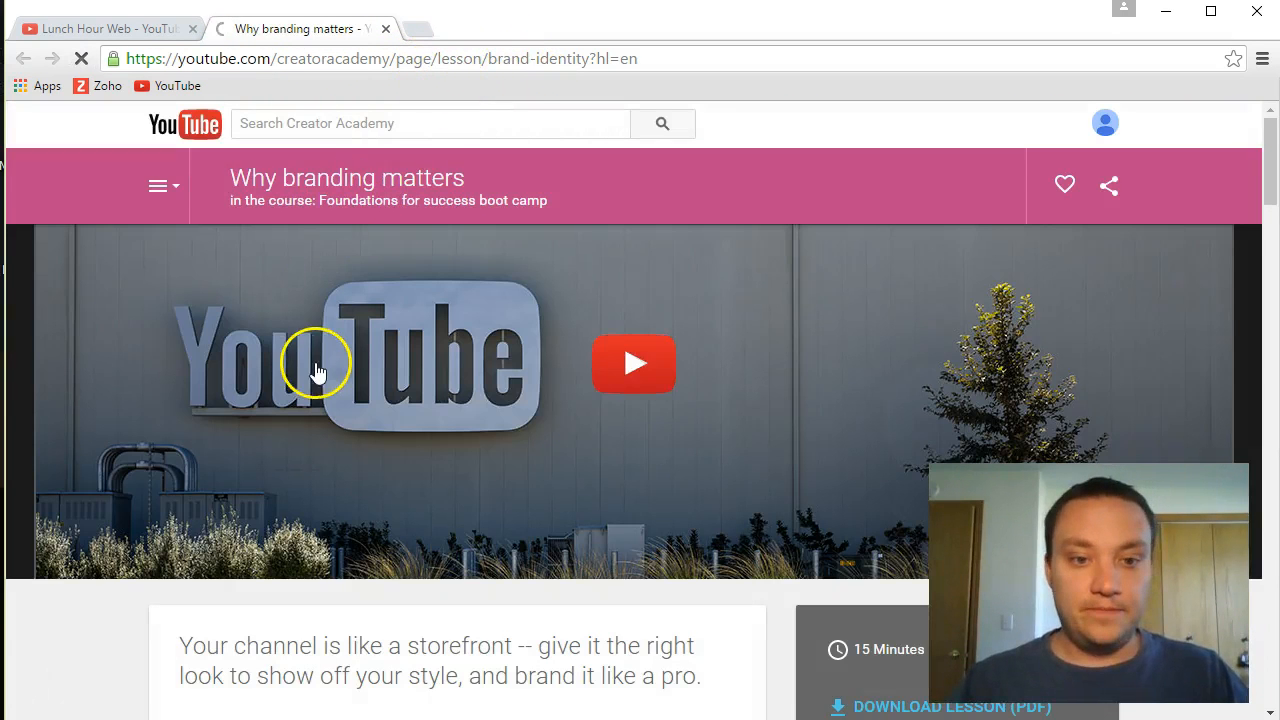
Read through the "Why branding matters" lesson, including its best practices on channel icon, art, description, thumbnails and cards.
{"action": "scroll", "coordinate": [313, 368], "scroll_direction": "down", "scroll_amount": 1}
{"action": "scroll", "coordinate": [313, 370], "scroll_direction": "down", "scroll_amount": 1}
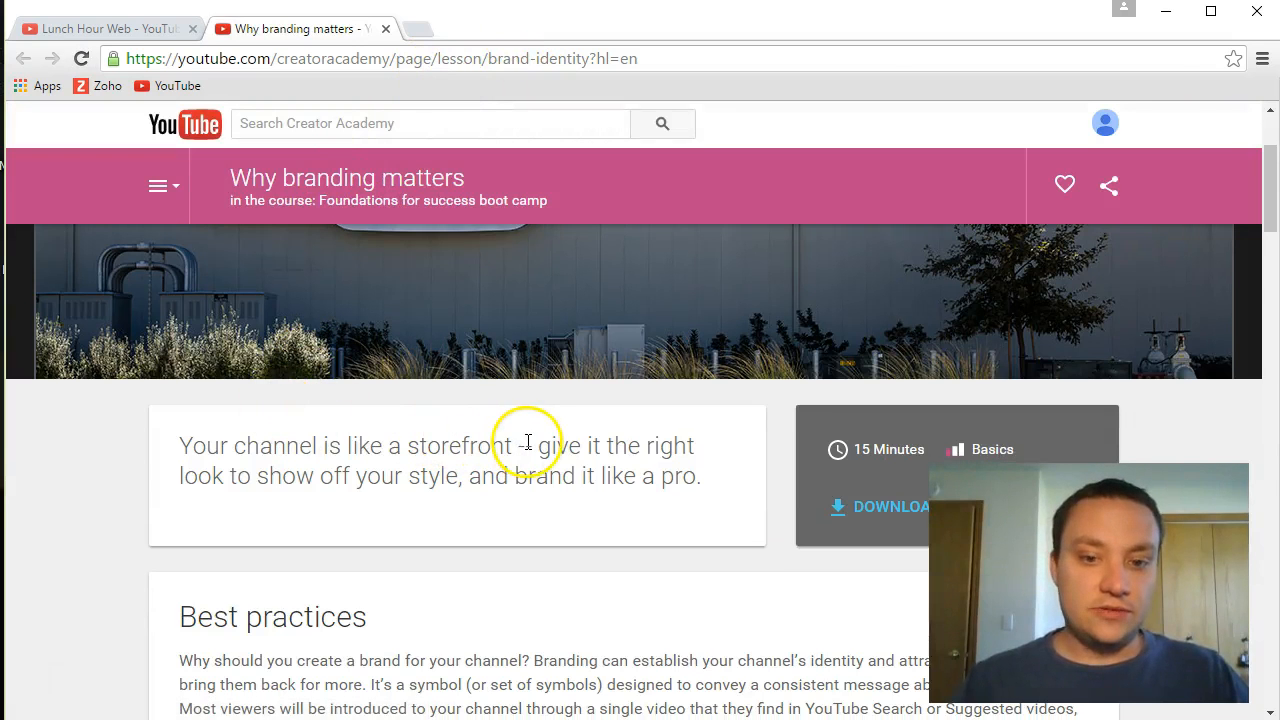
{"action": "scroll", "coordinate": [514, 443], "scroll_direction": "up", "scroll_amount": 2}
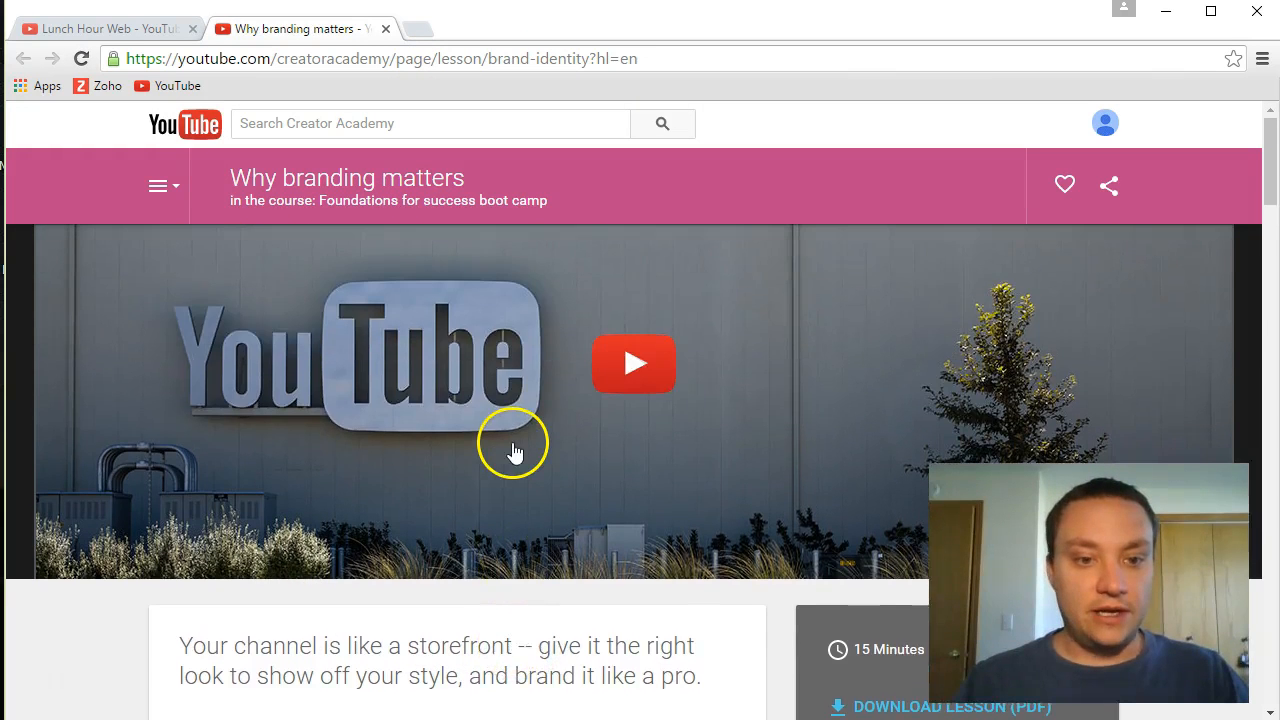
{"action": "scroll", "coordinate": [510, 443], "scroll_direction": "down", "scroll_amount": 4}
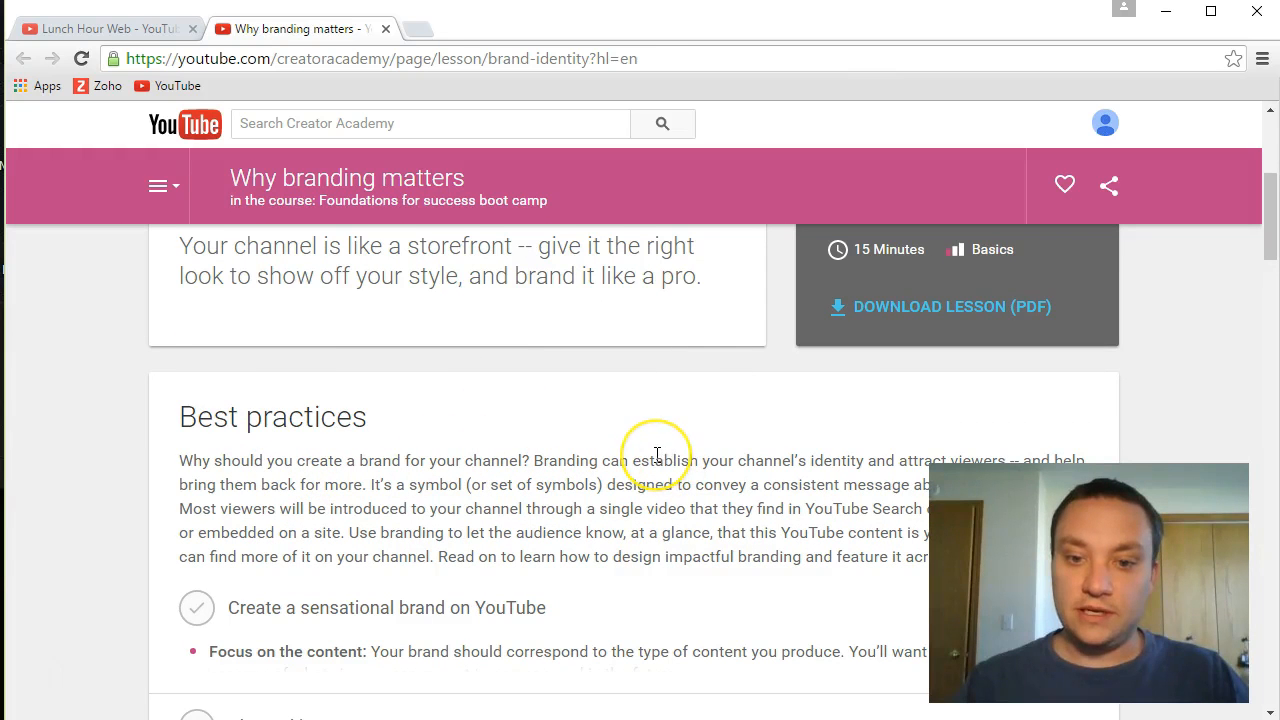
{"action": "scroll", "coordinate": [657, 455], "scroll_direction": "down", "scroll_amount": 2}
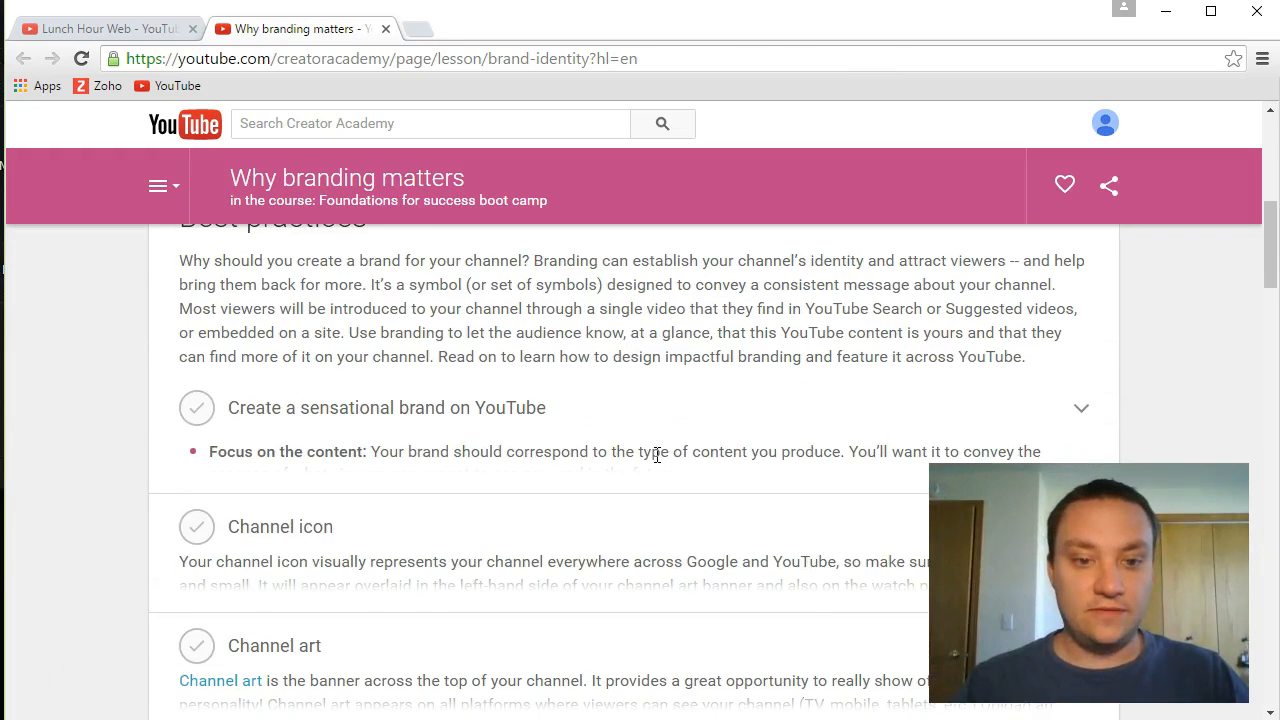
{"action": "scroll", "coordinate": [657, 455], "scroll_direction": "down", "scroll_amount": 1}
{"action": "scroll", "coordinate": [634, 466], "scroll_direction": "down", "scroll_amount": 1}
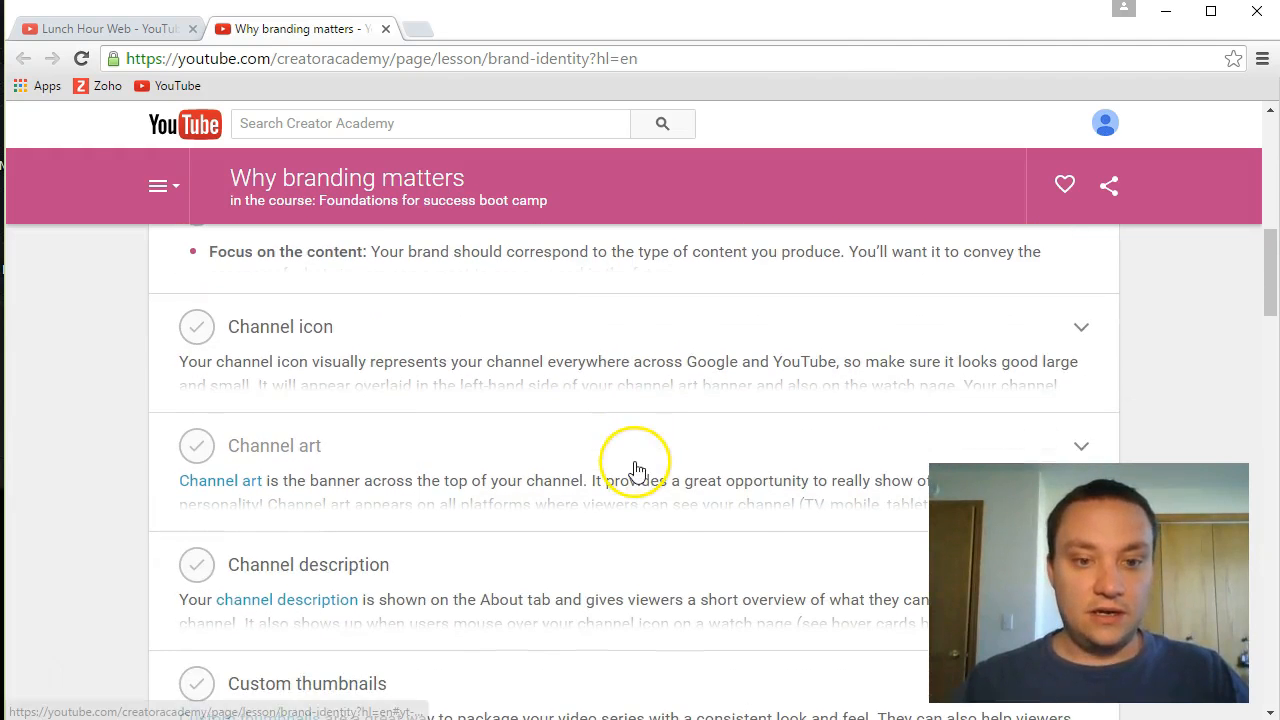
{"action": "scroll", "coordinate": [251, 337], "scroll_direction": "up", "scroll_amount": 1}
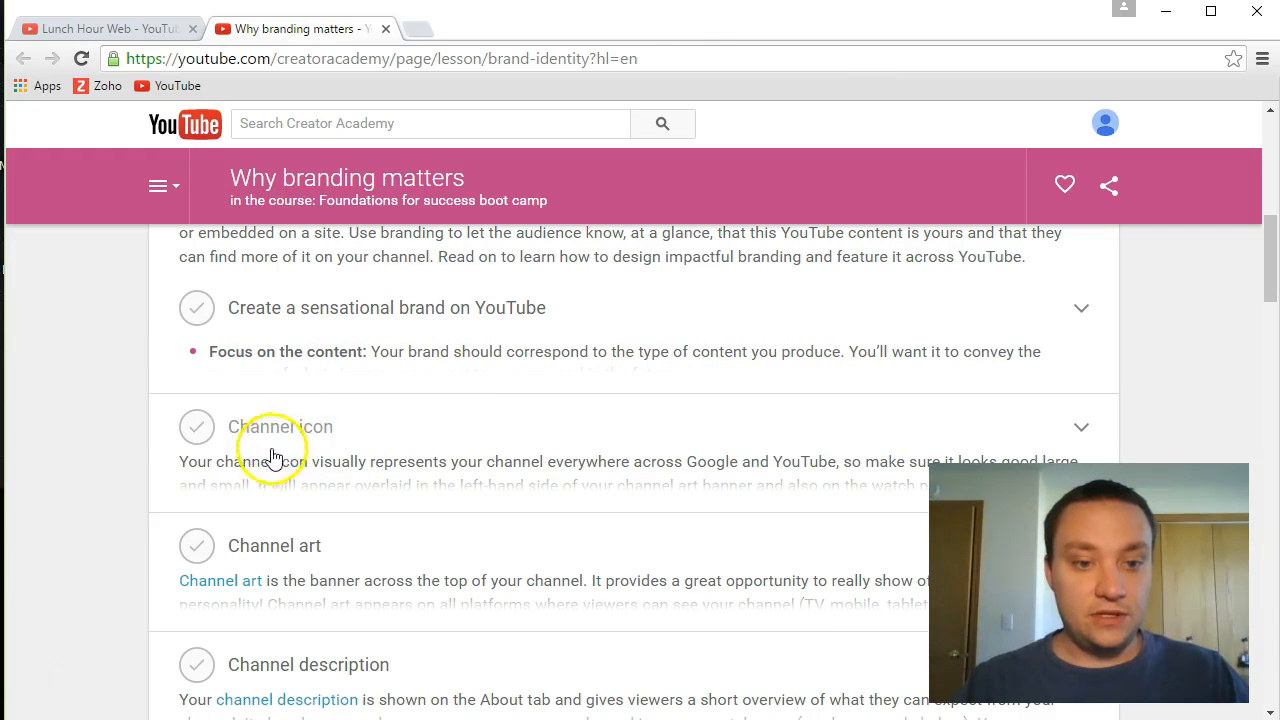
{"action": "left_click_drag", "start_coordinate": [261, 463], "coordinate": [438, 469]}
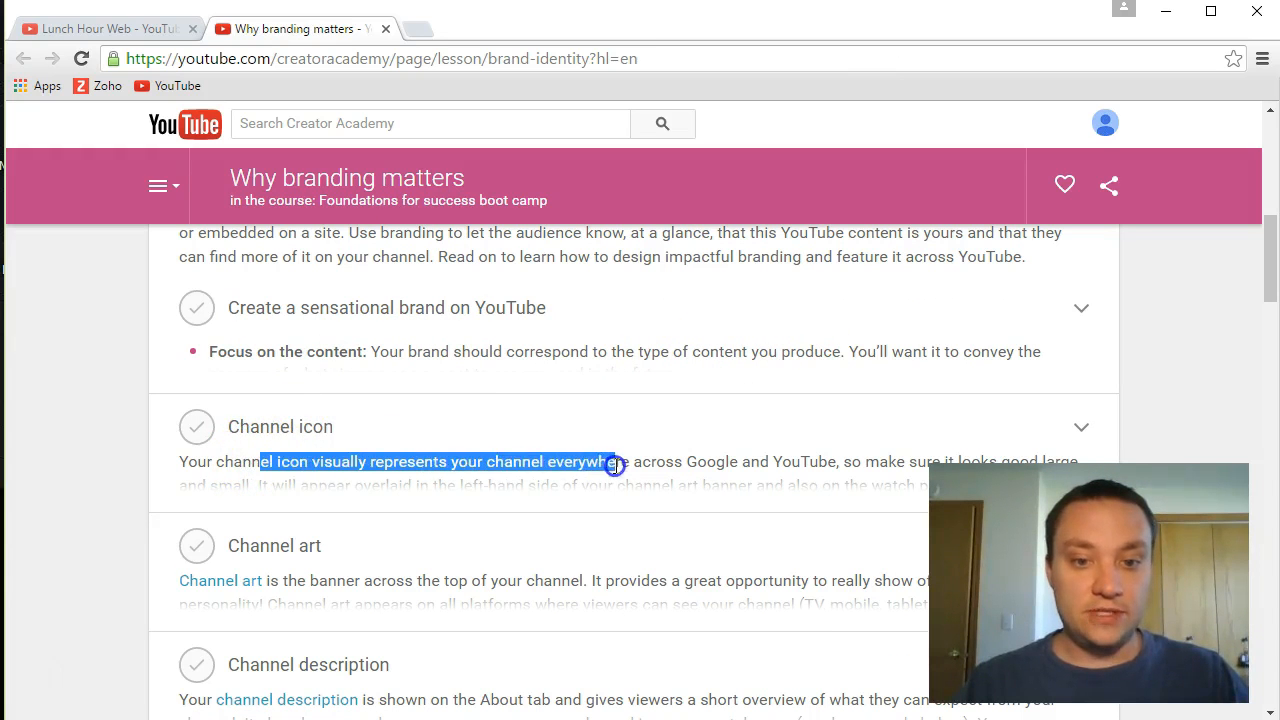
{"action": "scroll", "coordinate": [263, 480], "scroll_direction": "down", "scroll_amount": 1}
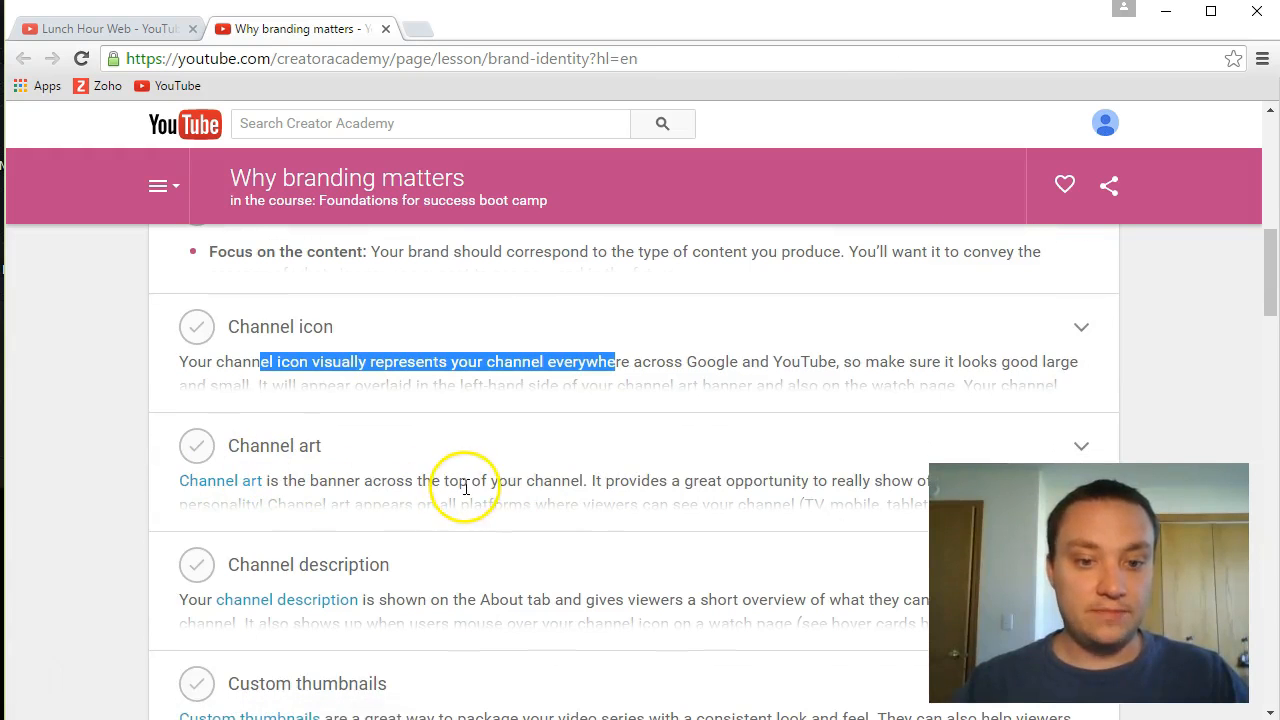
{"action": "scroll", "coordinate": [479, 485], "scroll_direction": "down", "scroll_amount": 1}
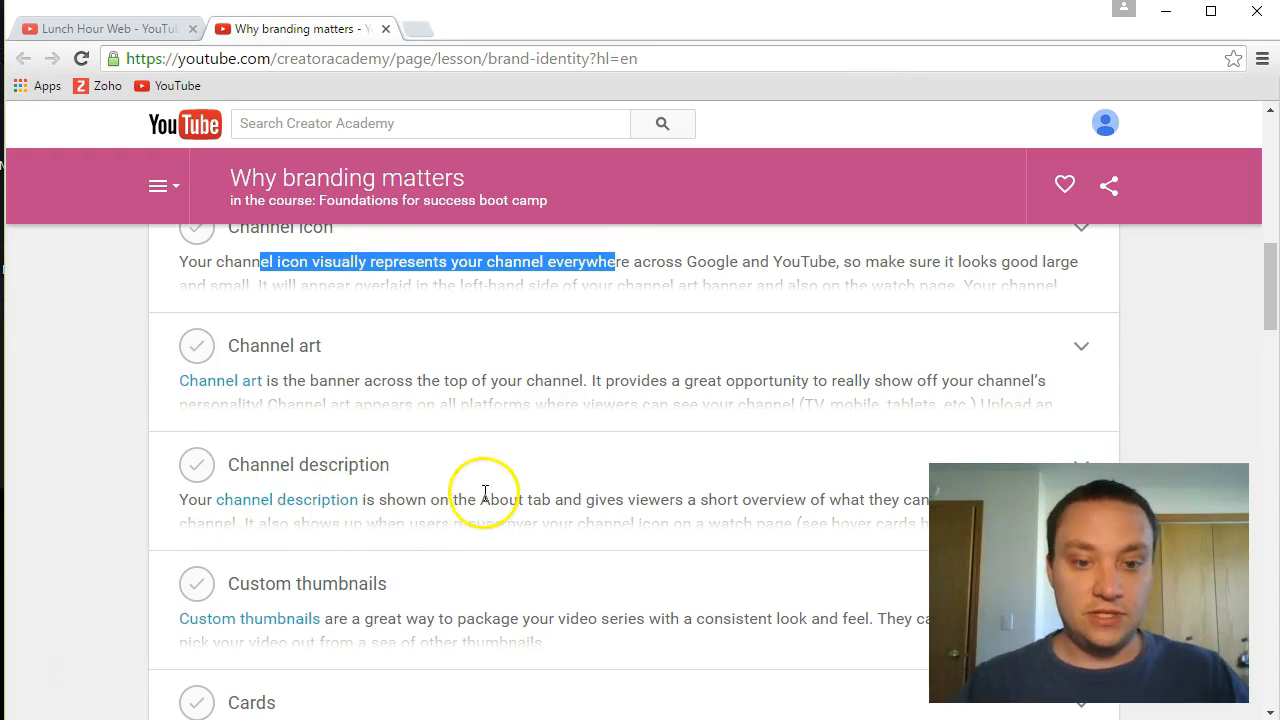
{"action": "scroll", "coordinate": [484, 492], "scroll_direction": "down", "scroll_amount": 2}
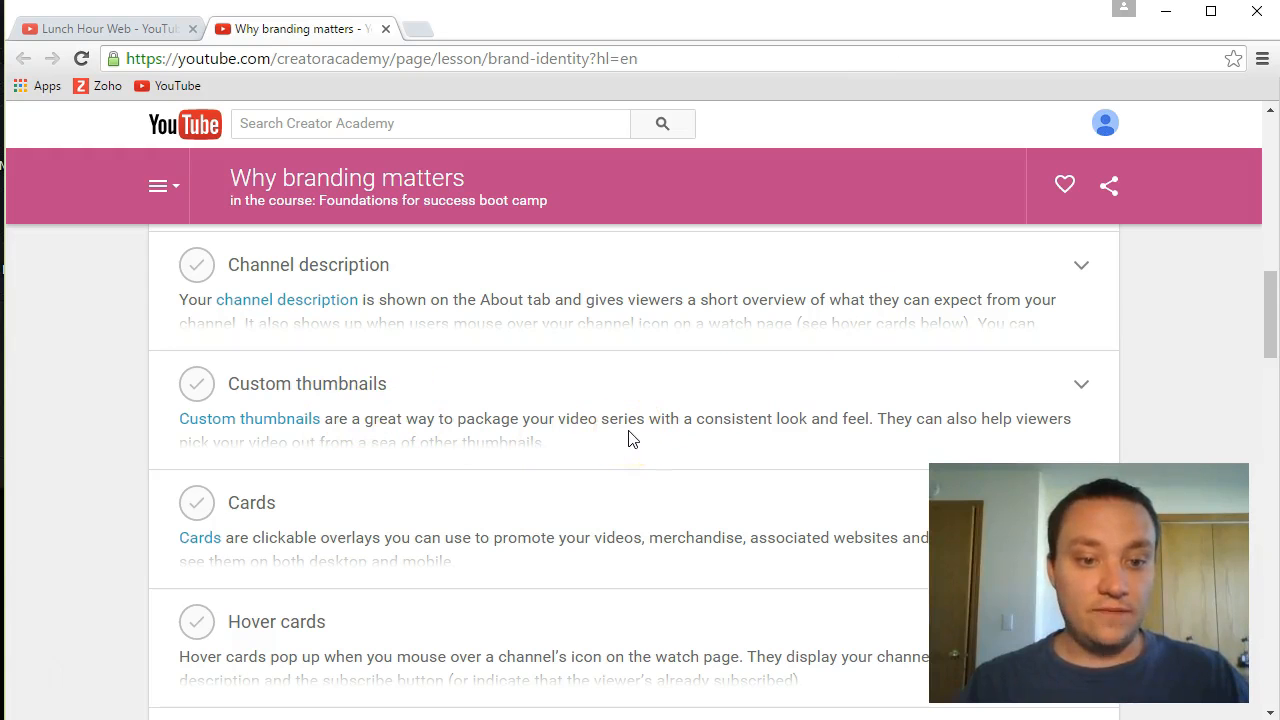
{"action": "scroll", "coordinate": [629, 440], "scroll_direction": "down", "scroll_amount": 1}
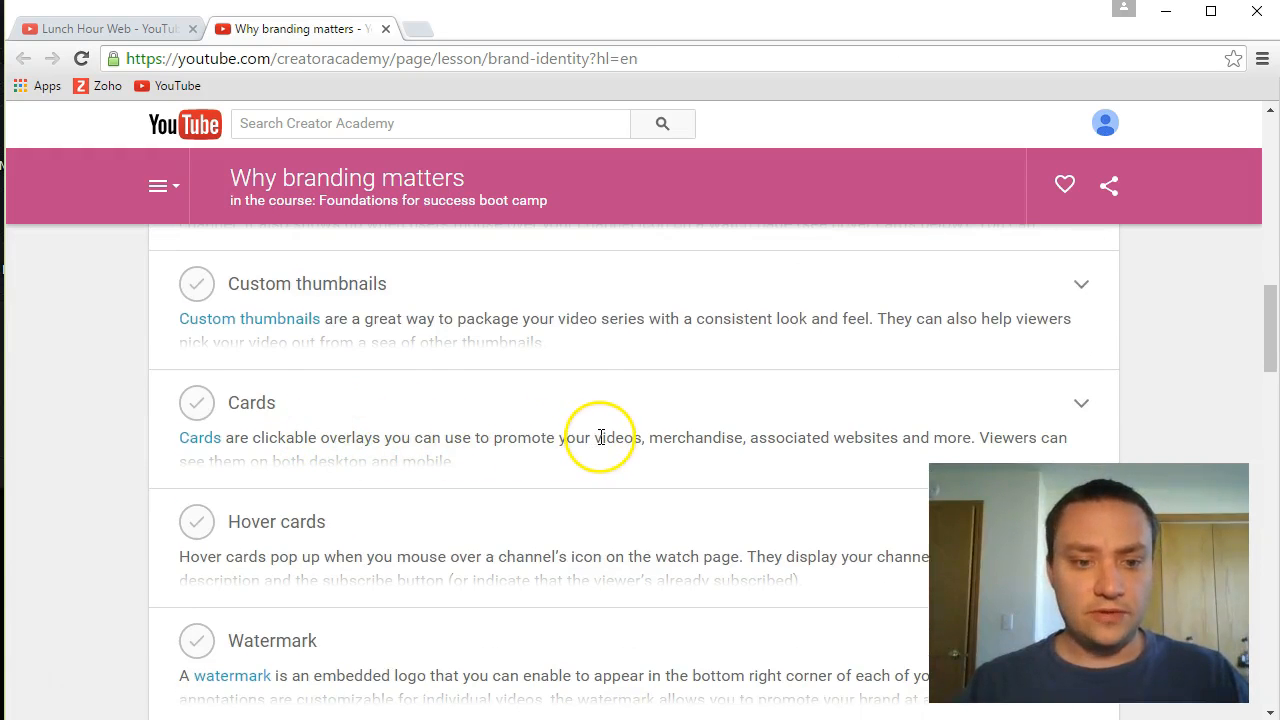
{"action": "scroll", "coordinate": [537, 454], "scroll_direction": "down", "scroll_amount": 6}
{"action": "scroll", "coordinate": [484, 471], "scroll_direction": "up", "scroll_amount": 18}
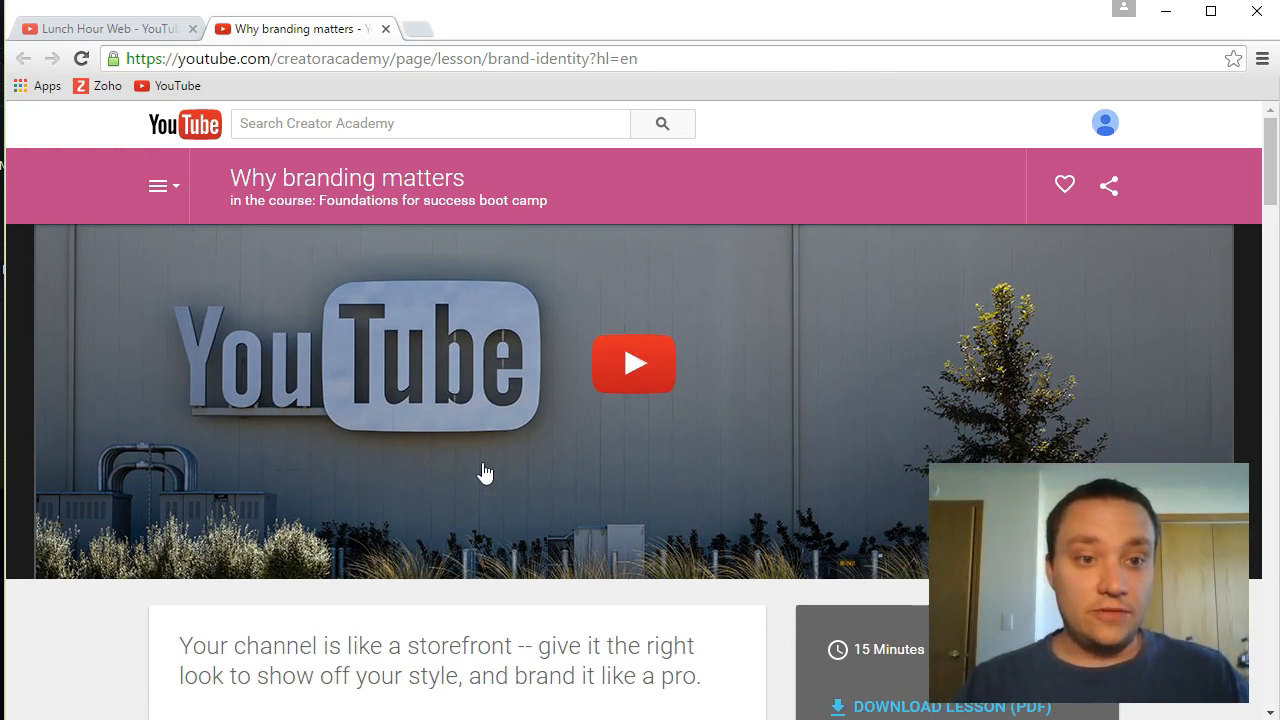
Return to the Lunch Hour Web channel page, check the end of the description and close its editor.
{"action": "left_click", "coordinate": [99, 32]}
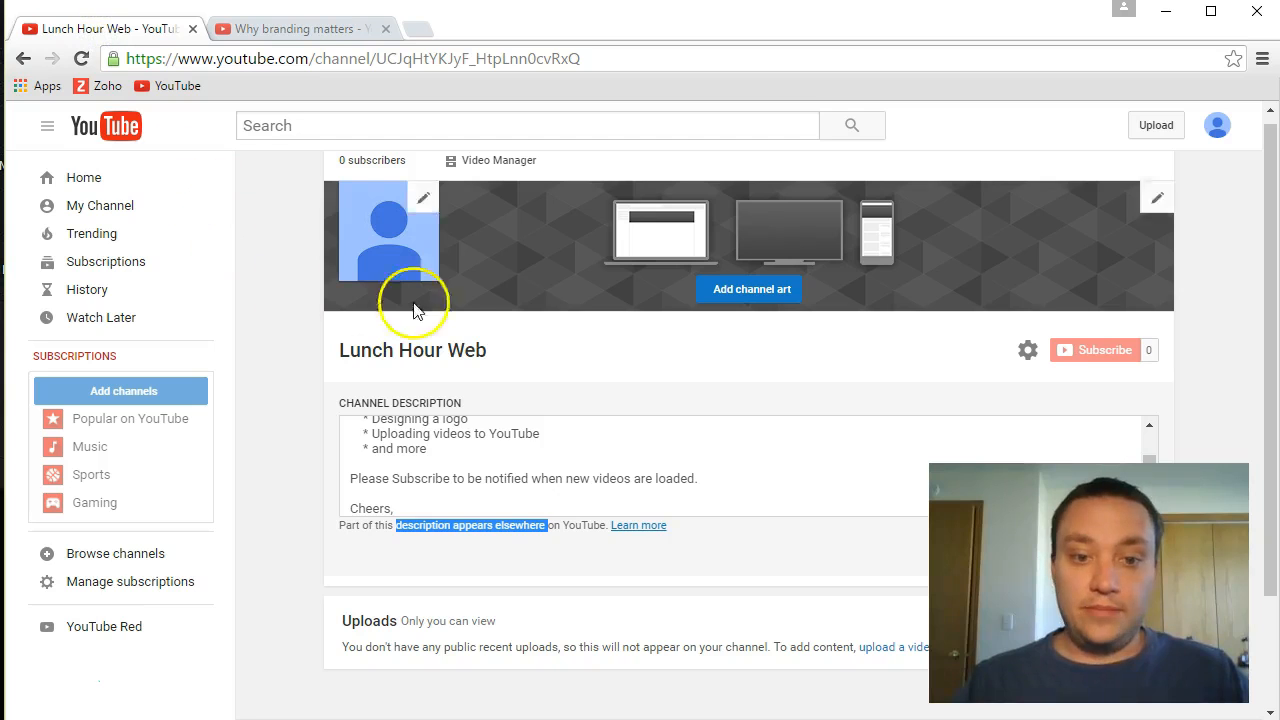
{"action": "scroll", "coordinate": [705, 462], "scroll_direction": "down", "scroll_amount": 1}
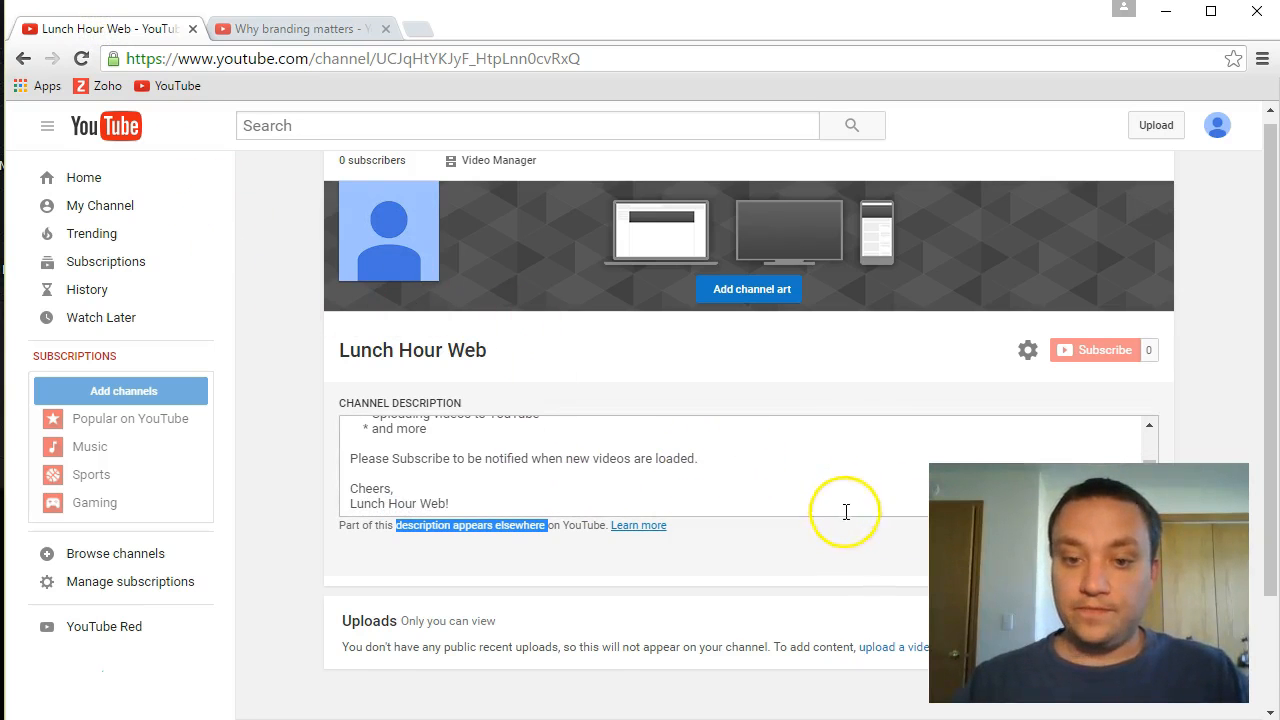
{"action": "scroll", "coordinate": [848, 512], "scroll_direction": "down", "scroll_amount": 2}
{"action": "left_click", "coordinate": [1146, 411]}
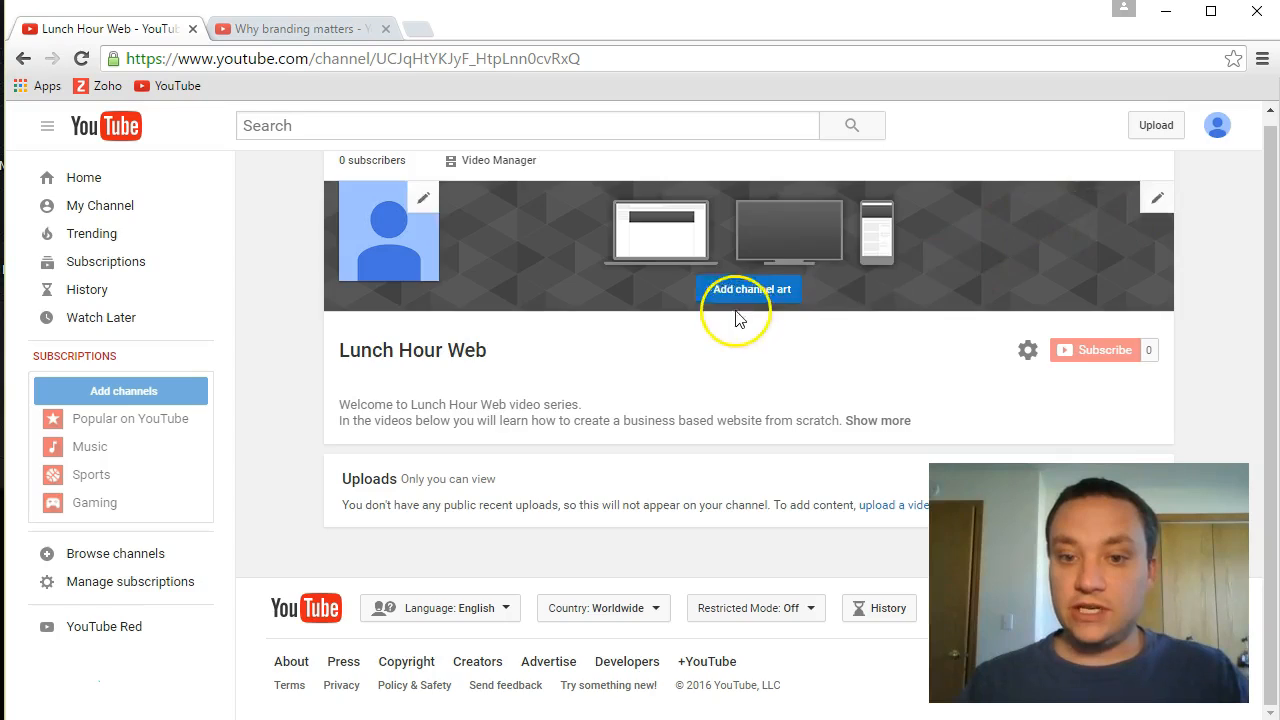
Dismiss the channel art options, and upload "LHW Bowl 5.31.2016 60x43.png" as the photo for the channel icon.
{"action": "left_click", "coordinate": [755, 290]}
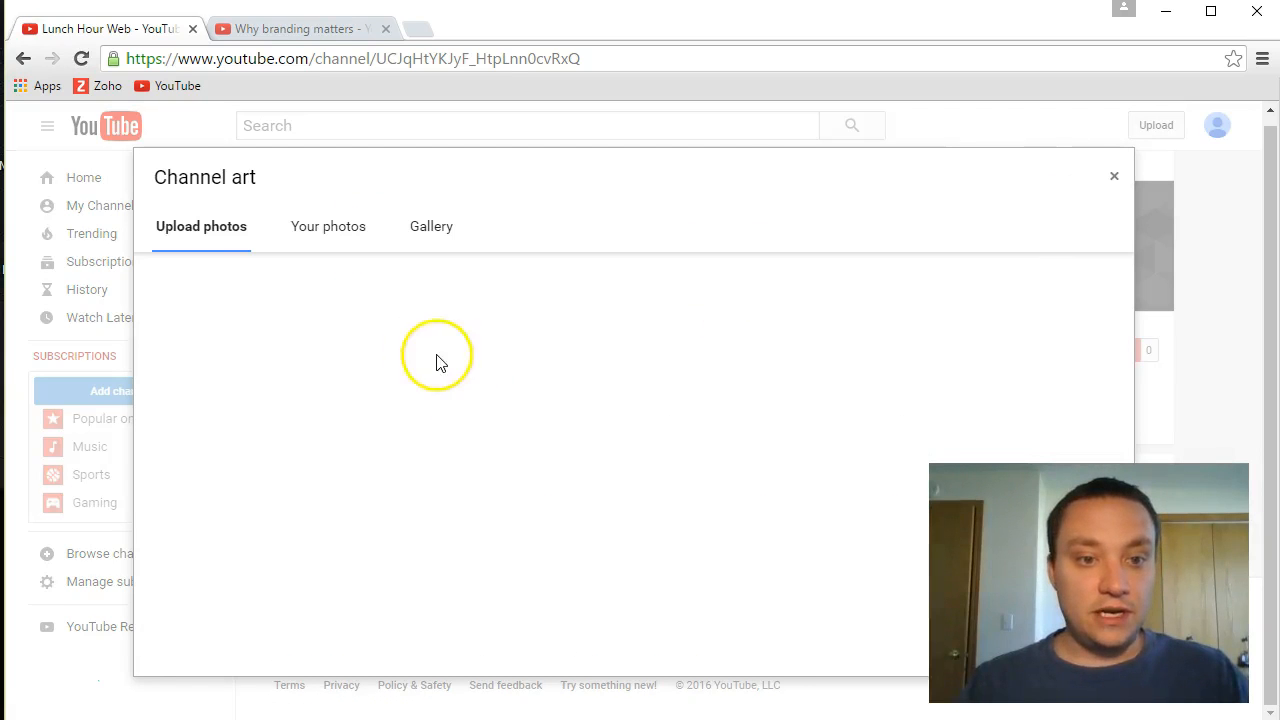
{"action": "left_click", "coordinate": [1113, 178]}
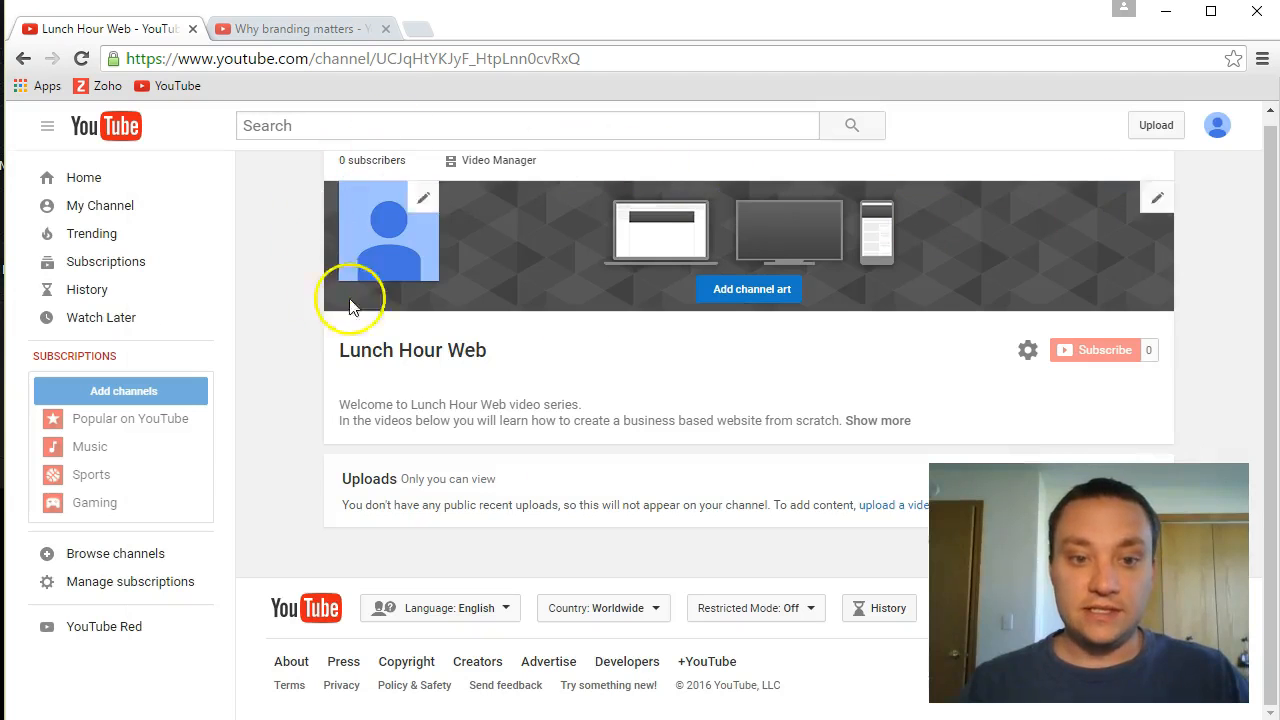
{"action": "left_click", "coordinate": [424, 198]}
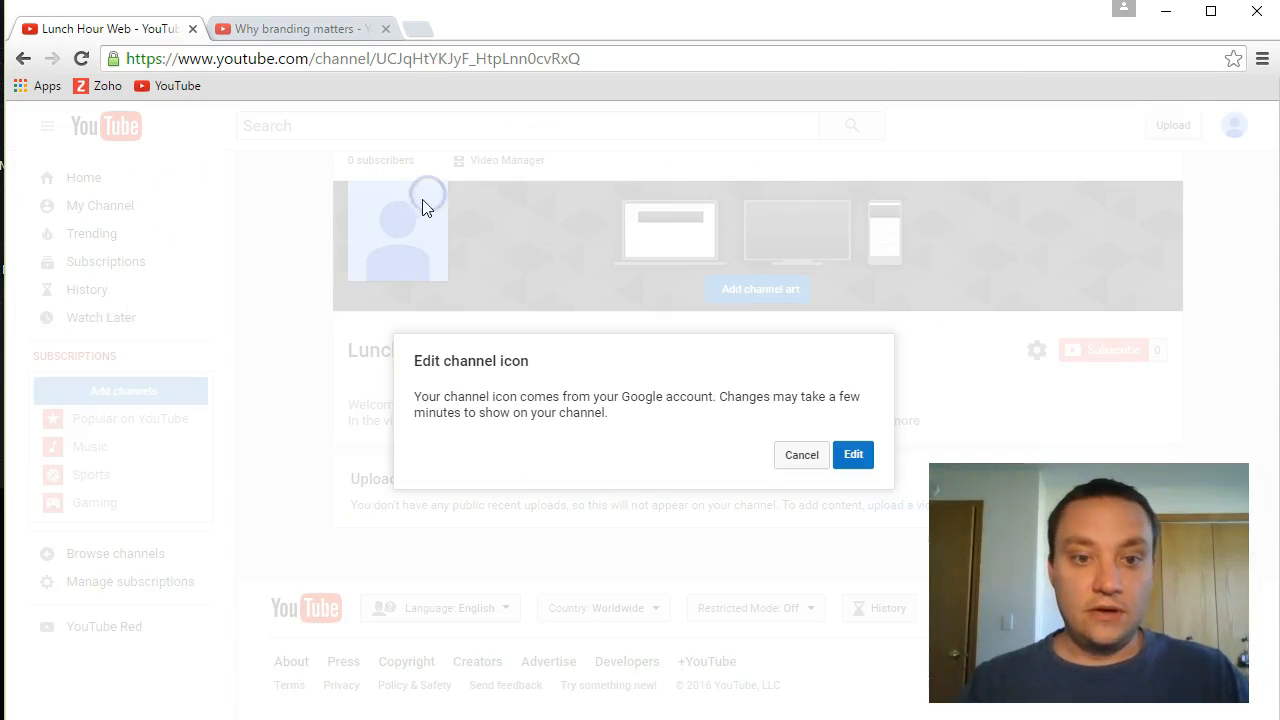
{"action": "left_click", "coordinate": [852, 455]}
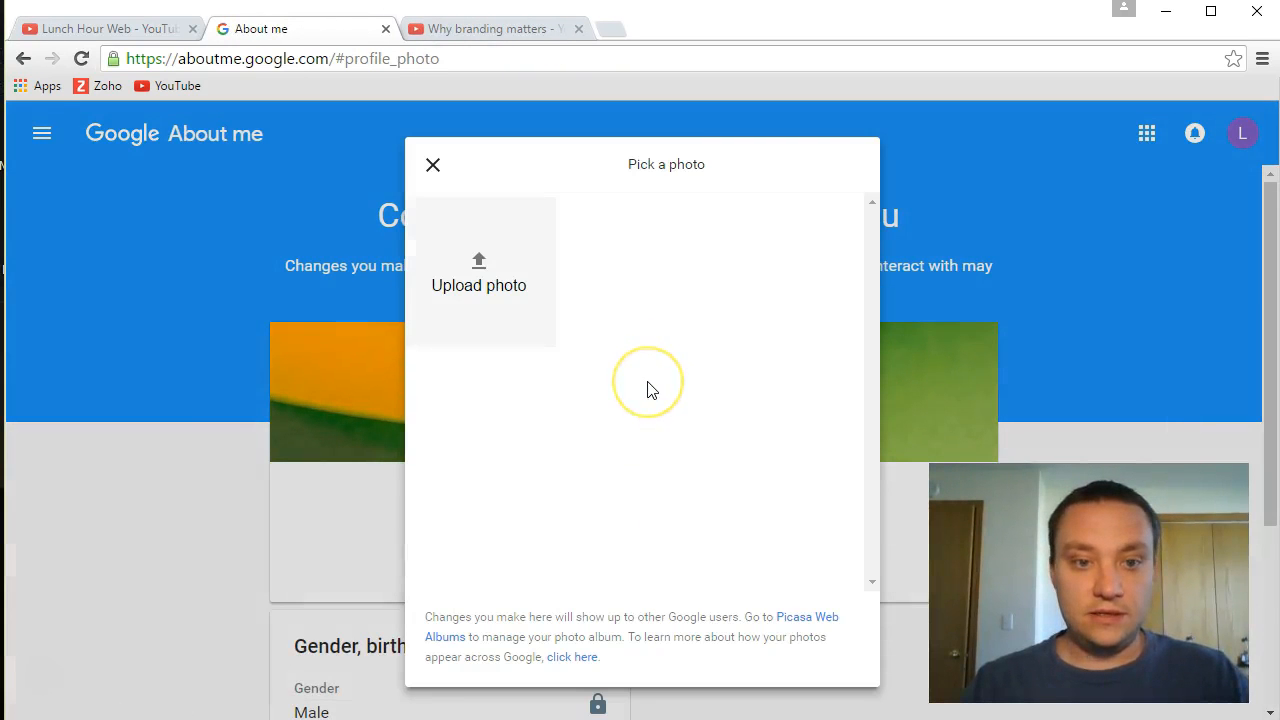
{"action": "left_click", "coordinate": [474, 270]}
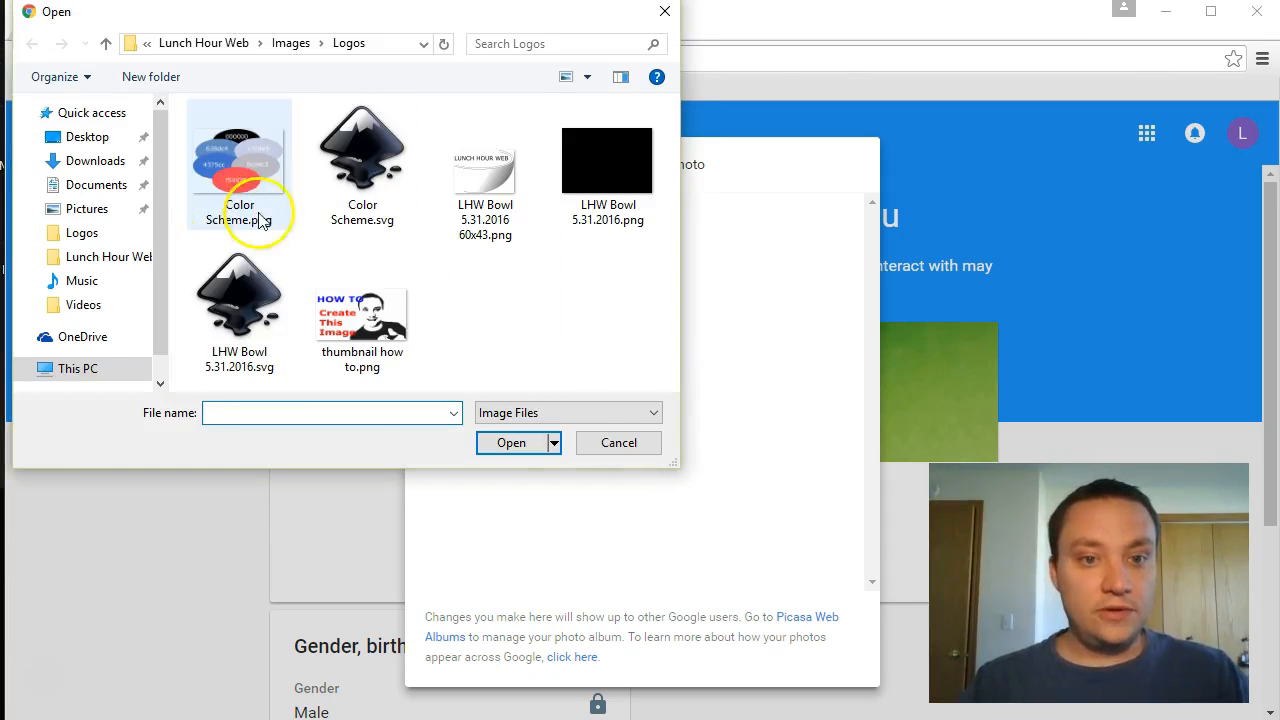
{"action": "left_click", "coordinate": [485, 180]}
{"action": "left_click", "coordinate": [520, 447]}
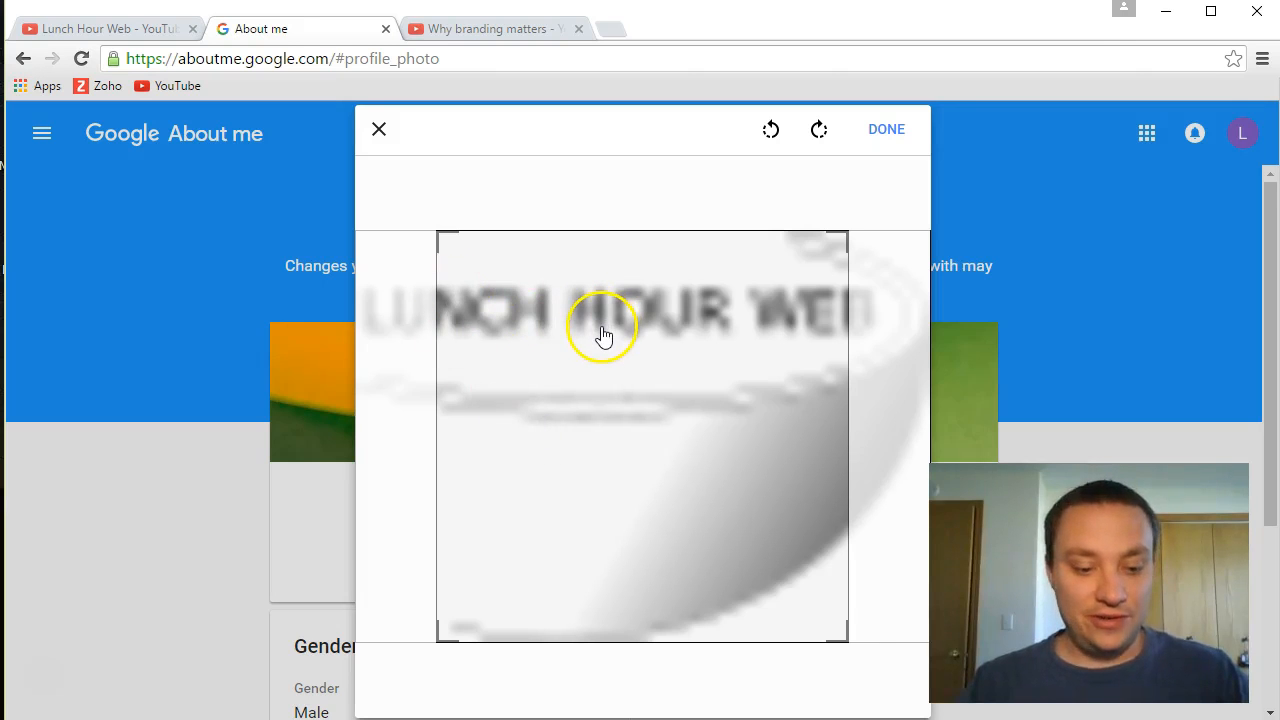
Check the logo's crop for the profile photo at different page zoom levels, and discard the crop.
{"action": "key", "text": "ctrl+minus"}
{"action": "key", "text": "ctrl+minus"}
{"action": "key", "text": "ctrl+minus"}
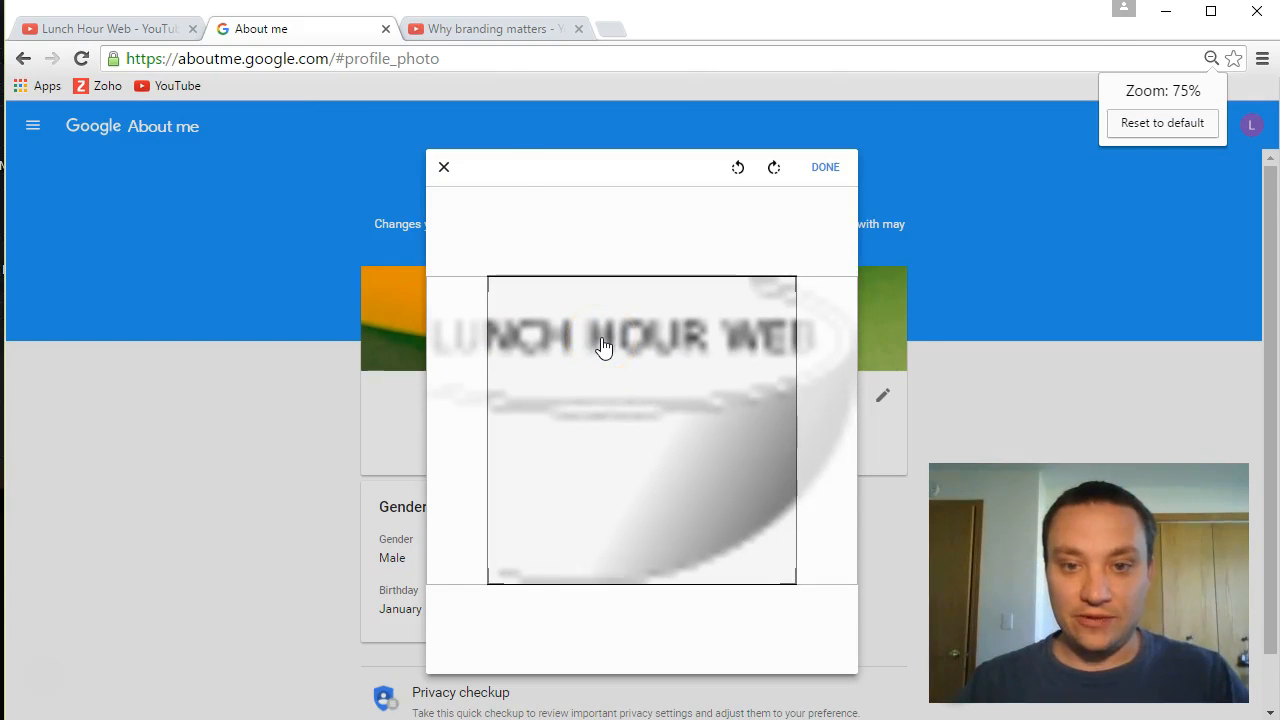
{"action": "key", "text": "ctrl+plus"}
{"action": "key", "text": "ctrl+plus"}
{"action": "left_click", "coordinate": [700, 300]}
{"action": "left_click", "coordinate": [858, 140]}
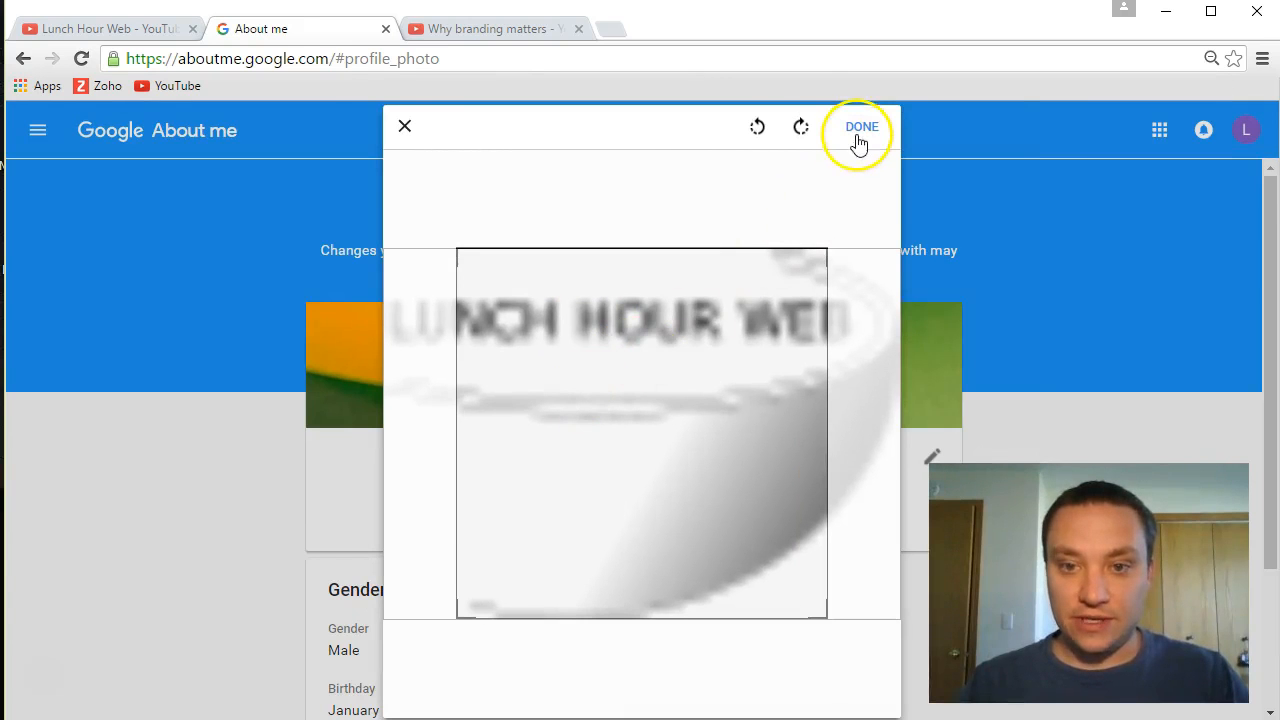
{"action": "left_click", "coordinate": [405, 128]}
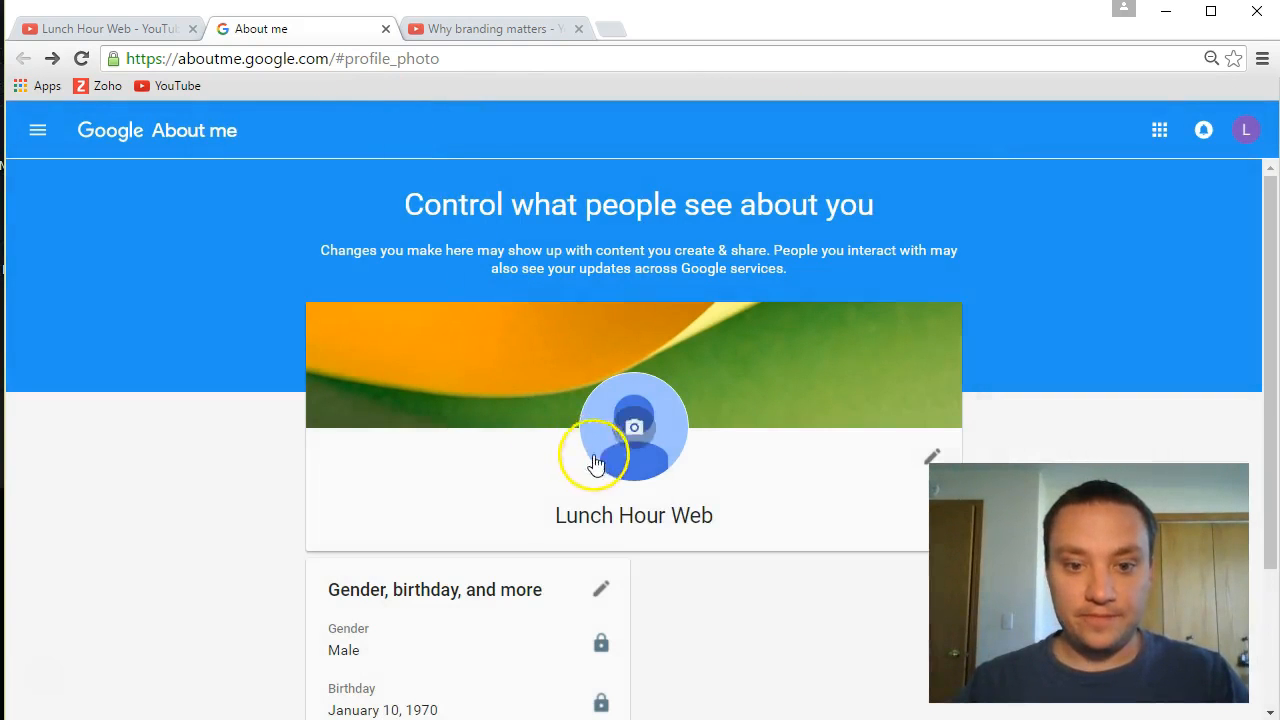
Try twice to upload "LHW Bowl 5.31.2016.svg" as the profile photo, and dismiss the photo picker.
{"action": "left_click", "coordinate": [636, 426]}
{"action": "left_click", "coordinate": [500, 292]}
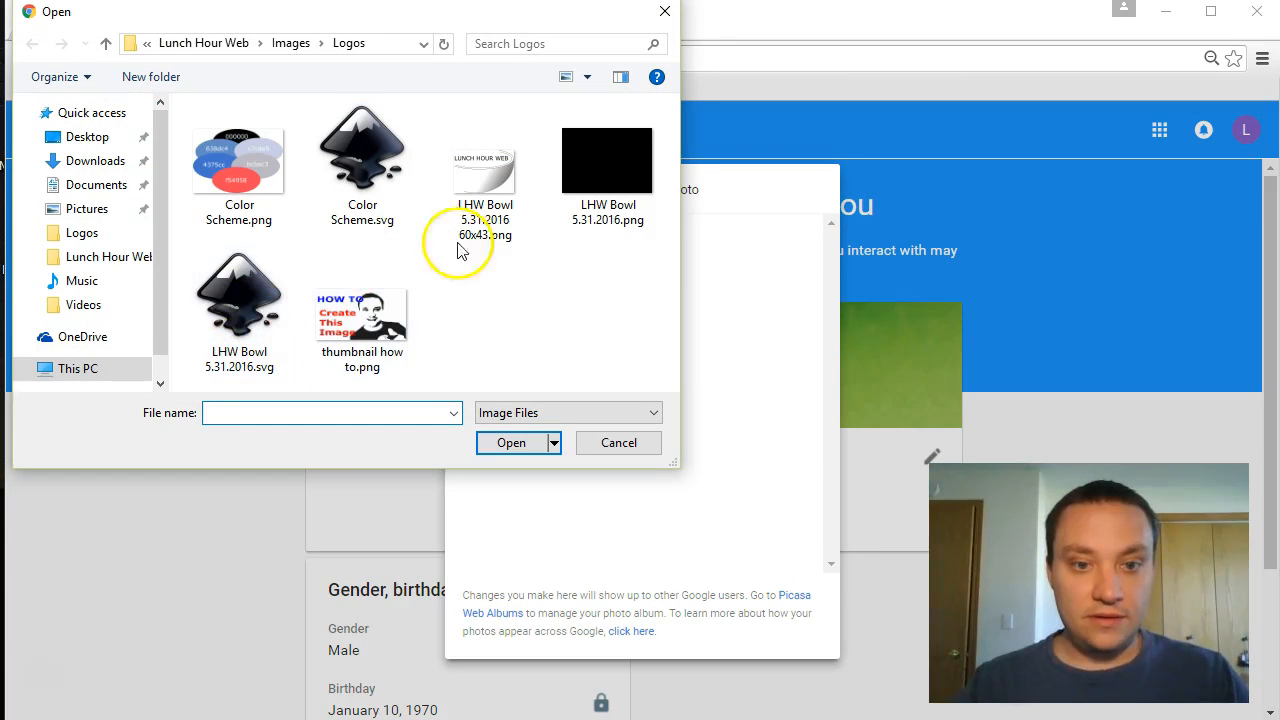
{"action": "left_click", "coordinate": [274, 300]}
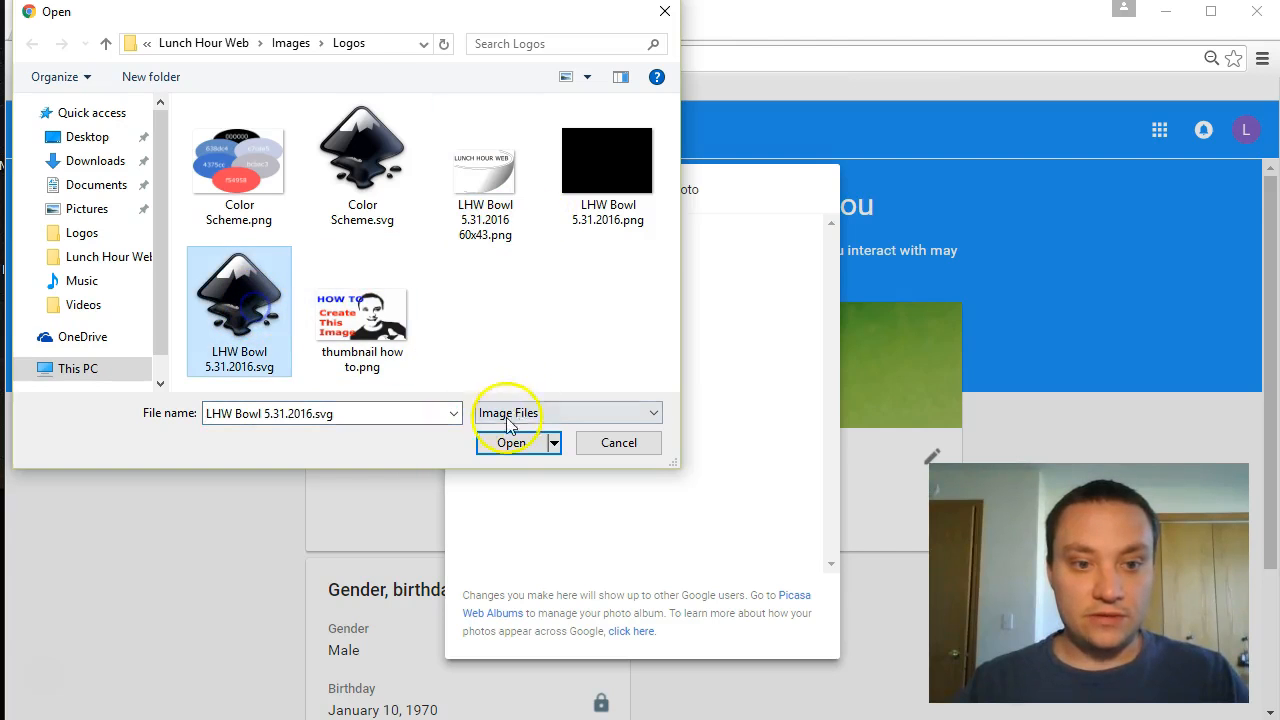
{"action": "left_click", "coordinate": [518, 447]}
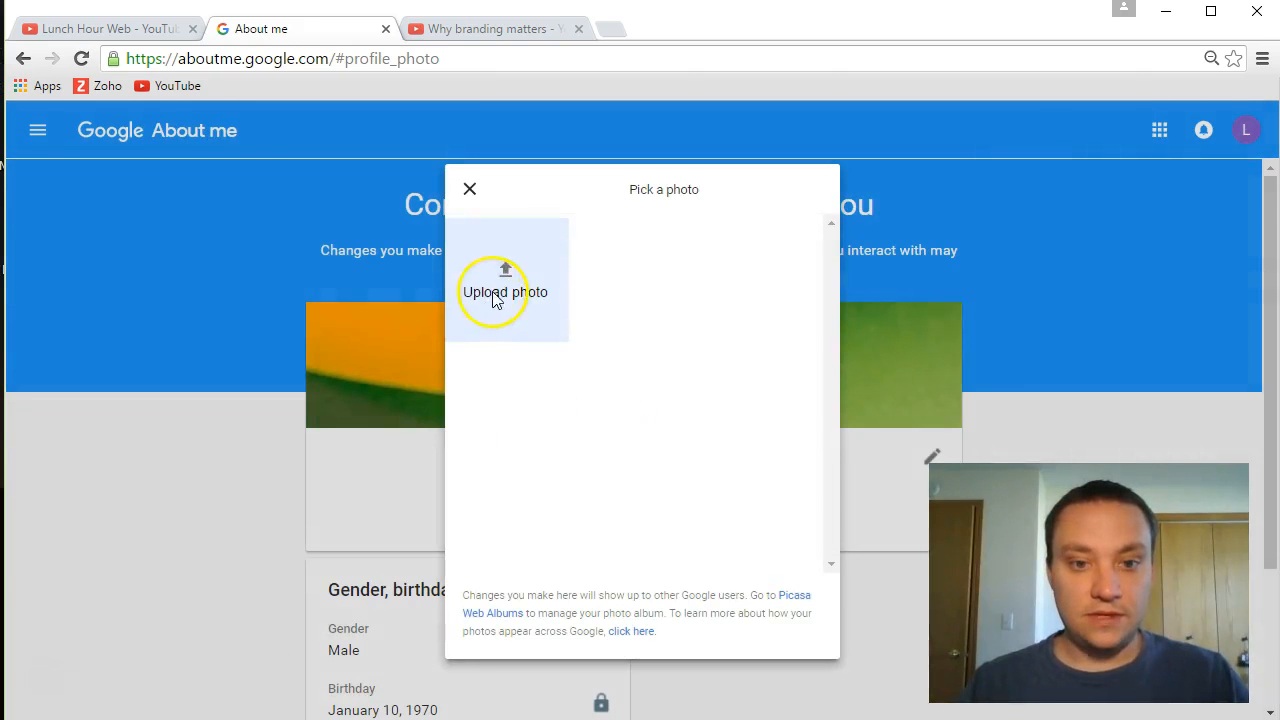
{"action": "left_click", "coordinate": [470, 195]}
{"action": "left_click", "coordinate": [623, 440]}
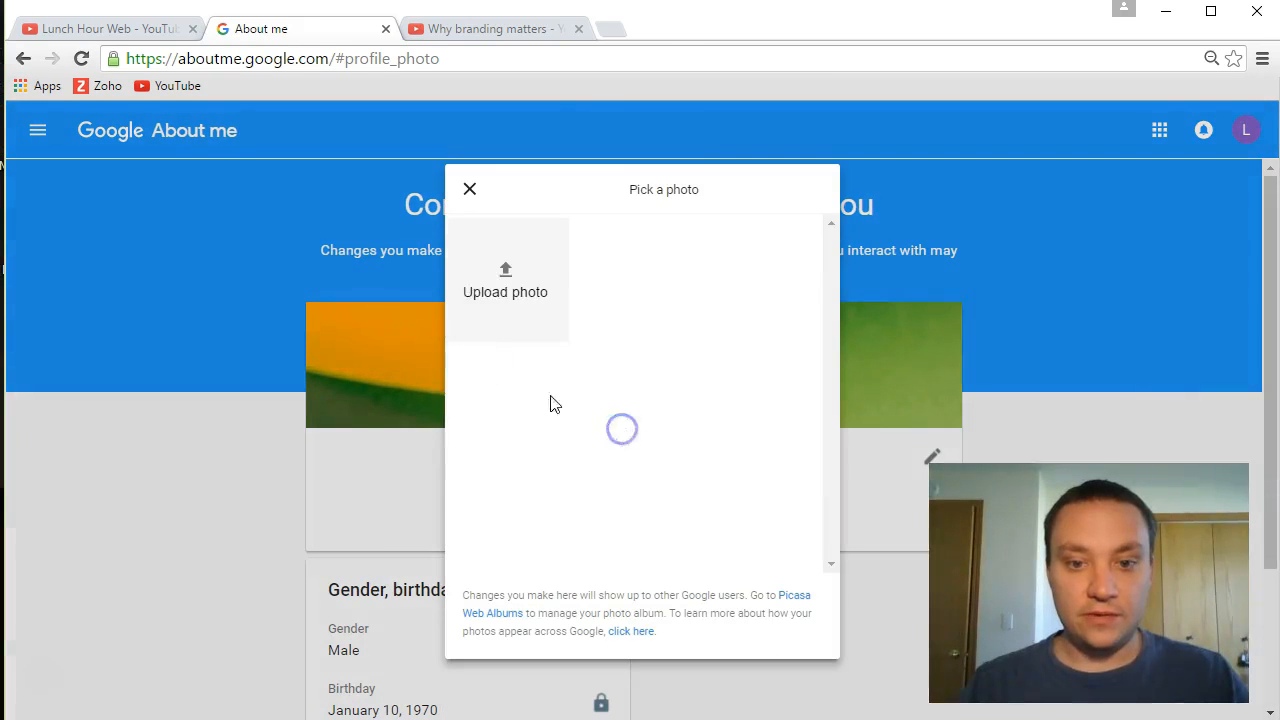
{"action": "left_click", "coordinate": [480, 292]}
{"action": "left_click", "coordinate": [246, 309]}
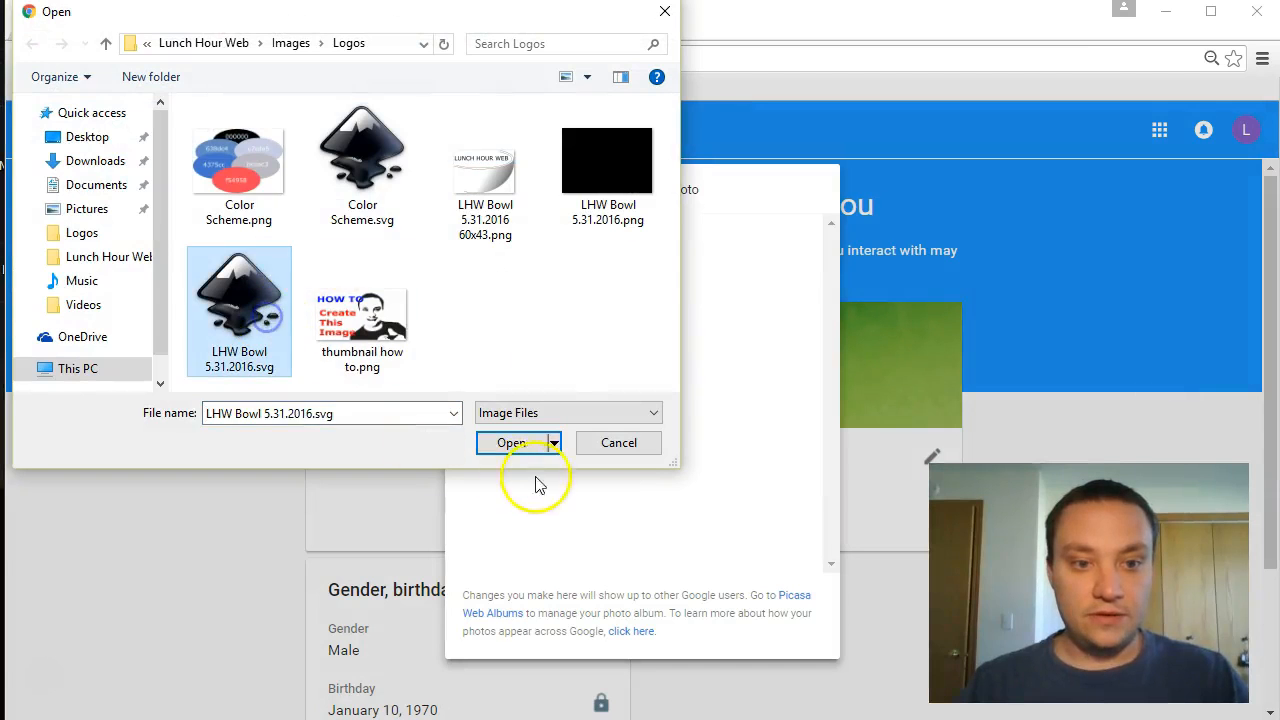
{"action": "left_click", "coordinate": [522, 448]}
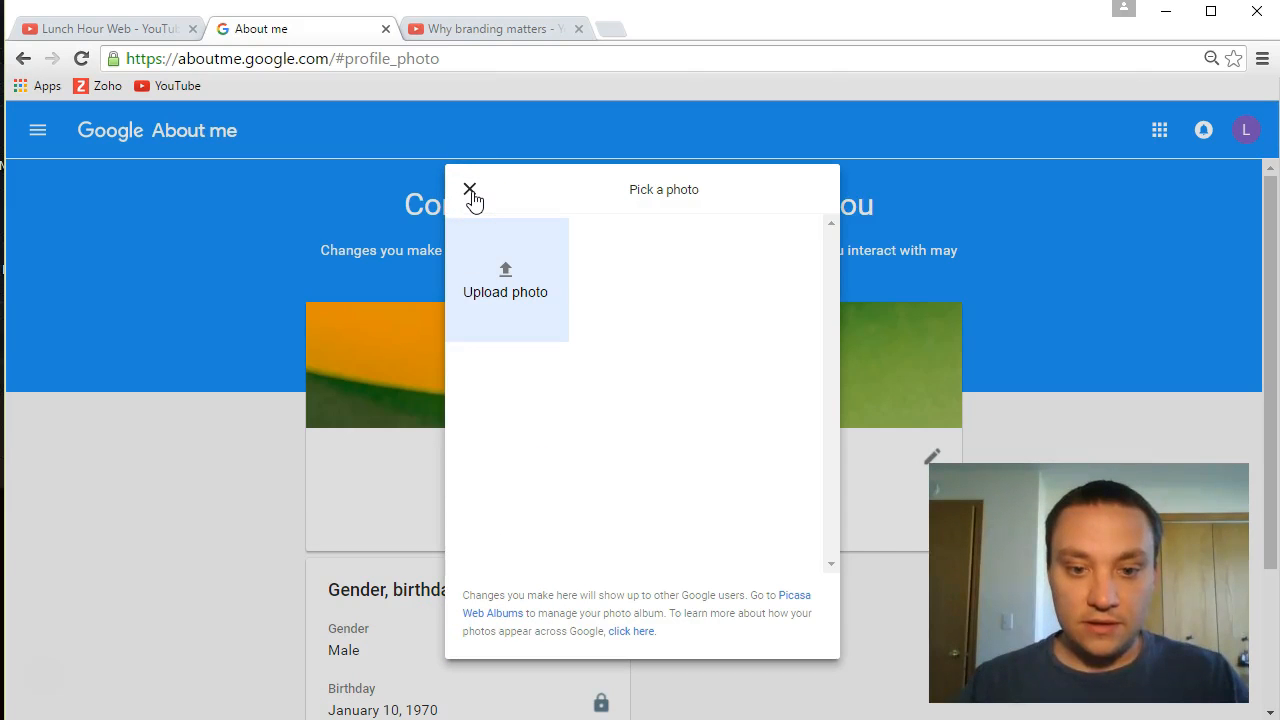
{"action": "left_click", "coordinate": [470, 190]}
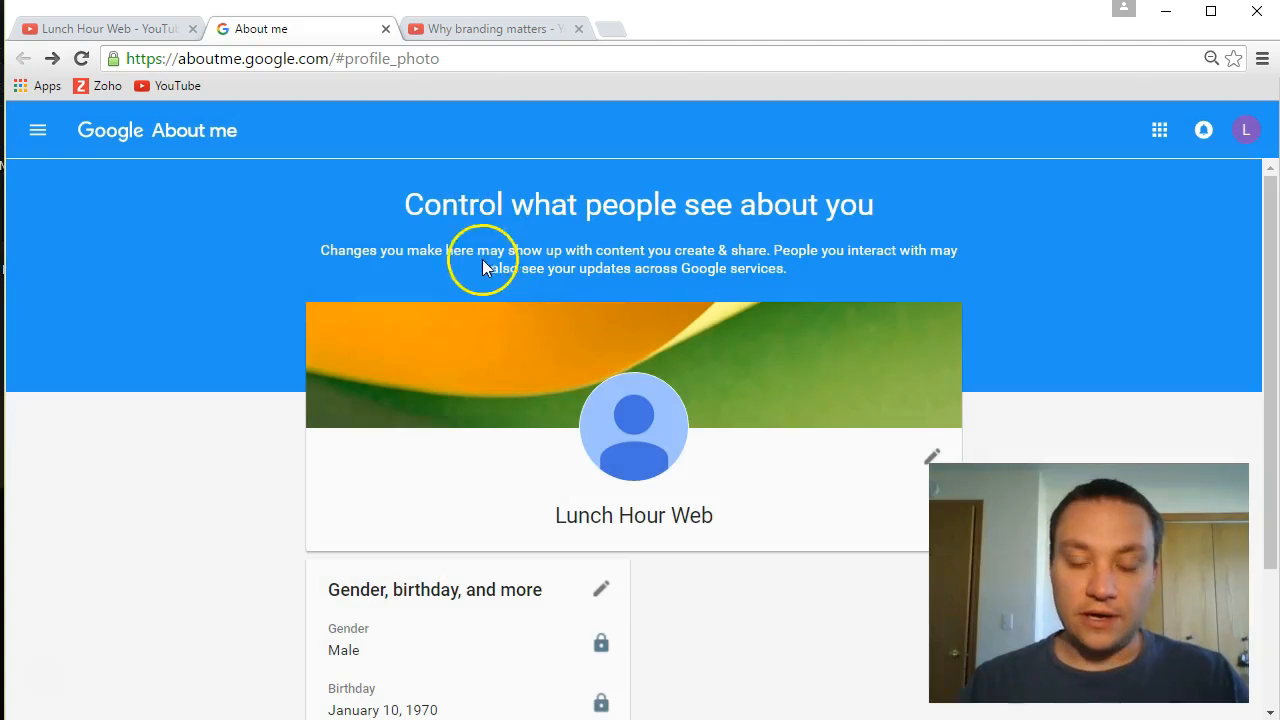
Check the profile header's edit options, dismiss them and close the Google About me page.
{"action": "scroll", "coordinate": [965, 340], "scroll_direction": "down", "scroll_amount": 1}
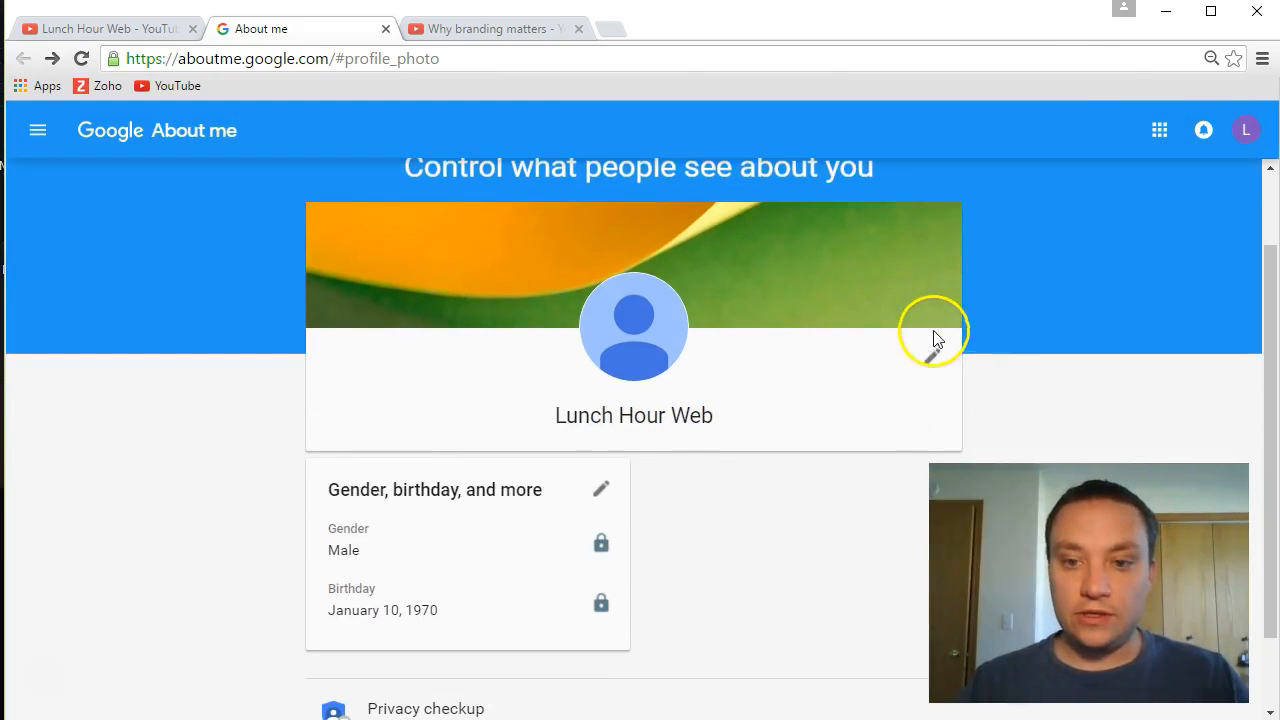
{"action": "left_click", "coordinate": [933, 243]}
{"action": "left_click", "coordinate": [470, 191]}
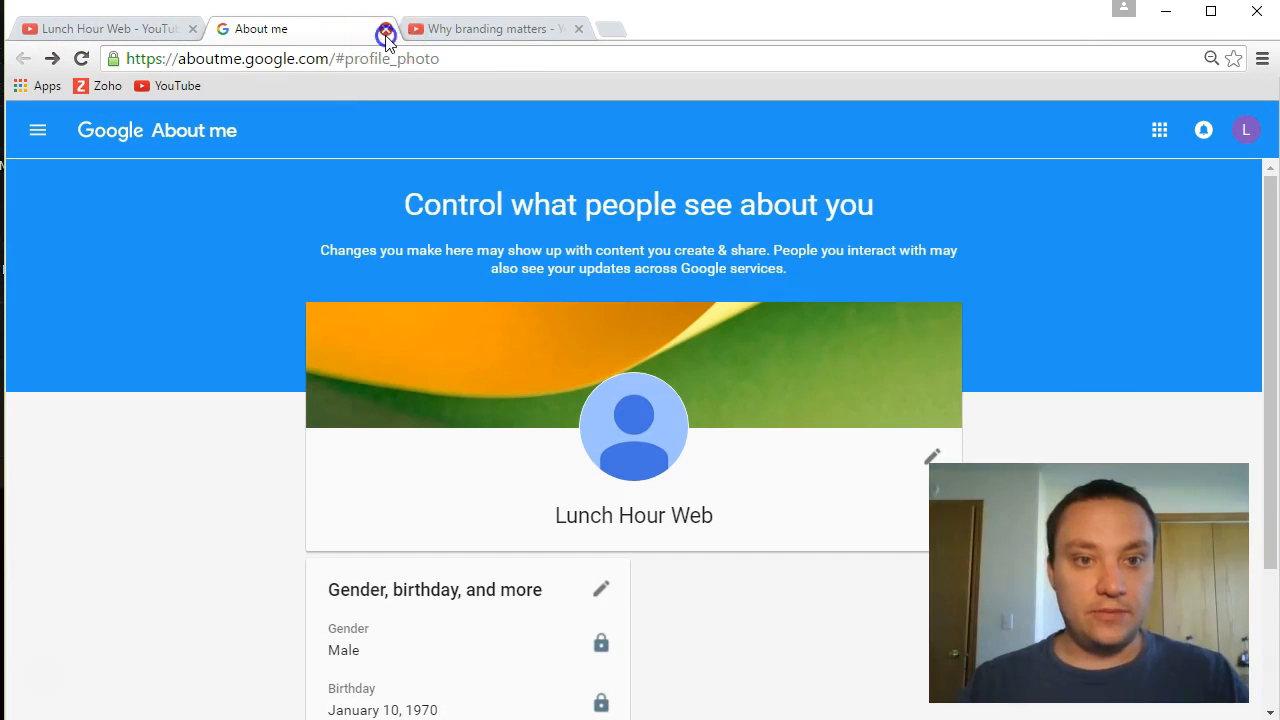
{"action": "left_click", "coordinate": [385, 31]}
Try to upload "LHW Bowl 5.31.2016.png" from the Logos folder as the channel art, and dismiss the Channel art dialog.
{"action": "left_click", "coordinate": [1161, 205]}
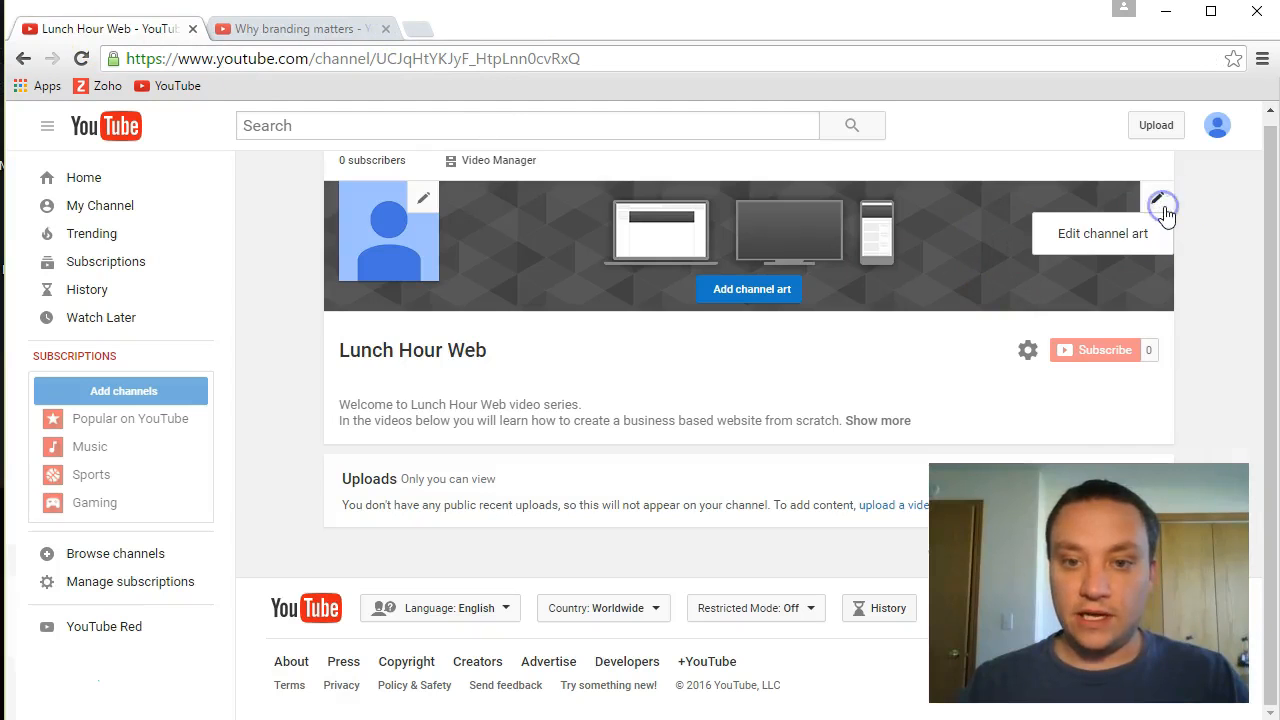
{"action": "left_click", "coordinate": [1134, 237]}
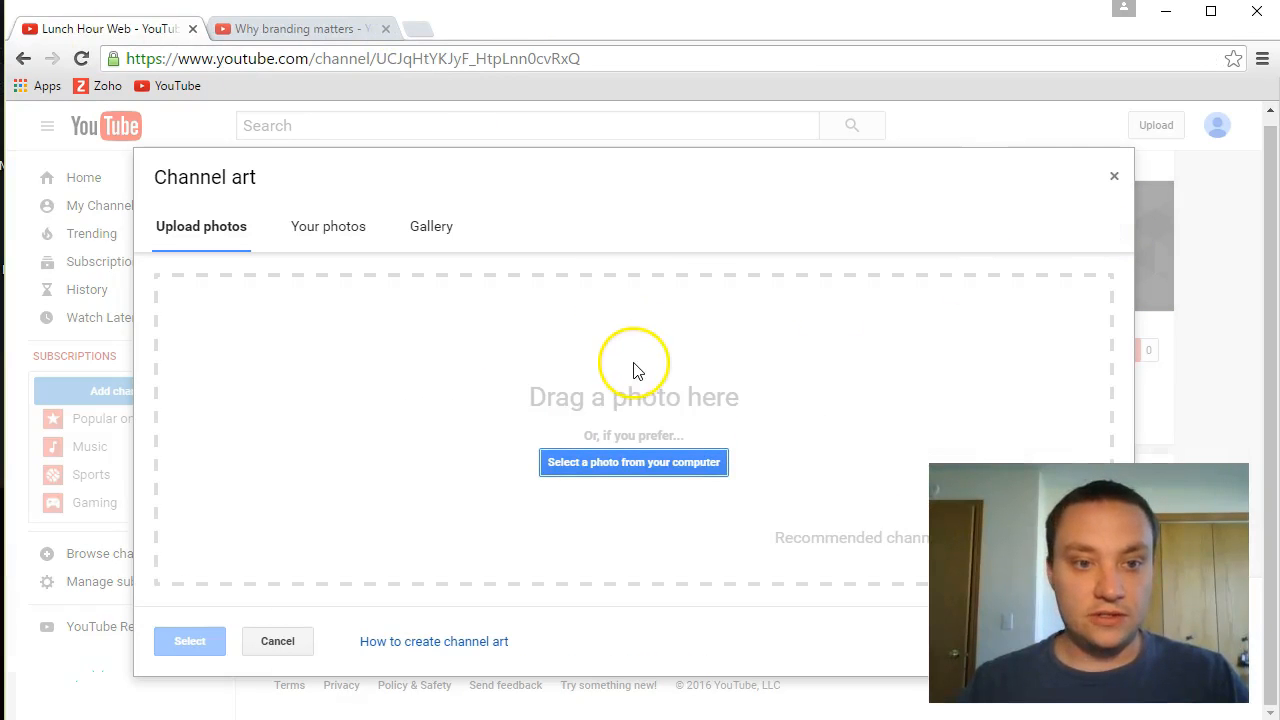
{"action": "left_click", "coordinate": [589, 466]}
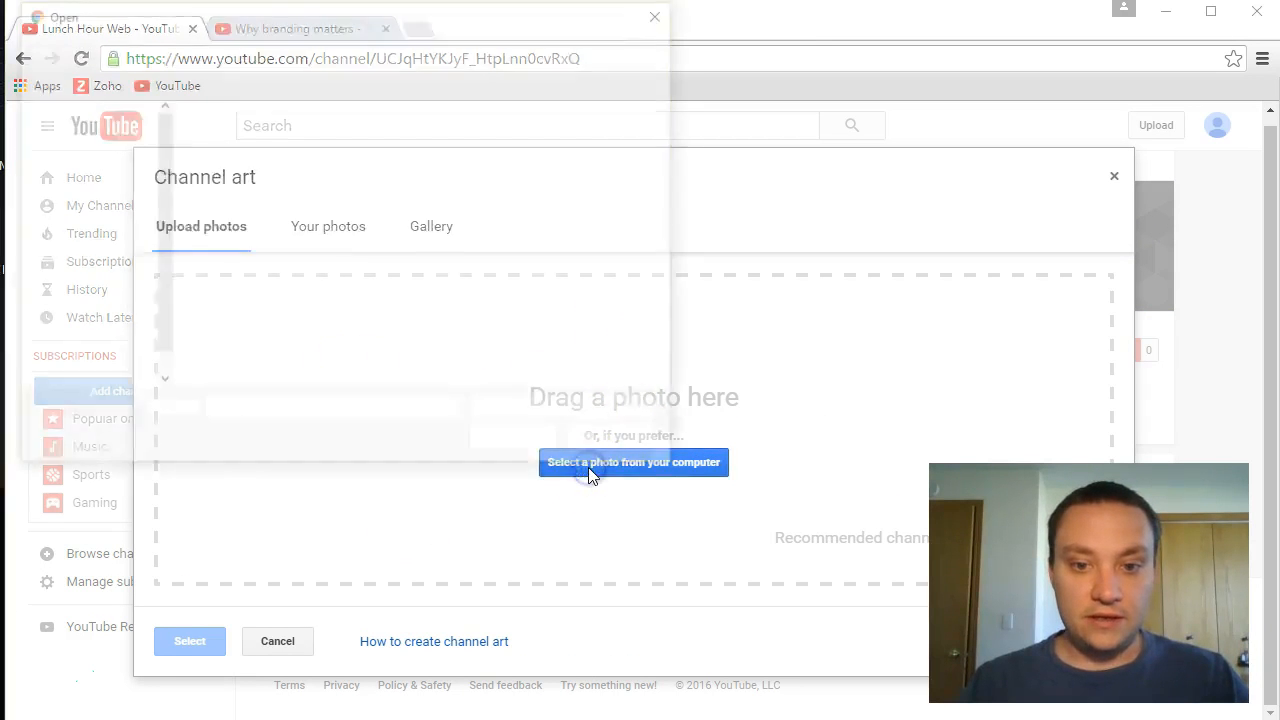
{"action": "left_click", "coordinate": [238, 300]}
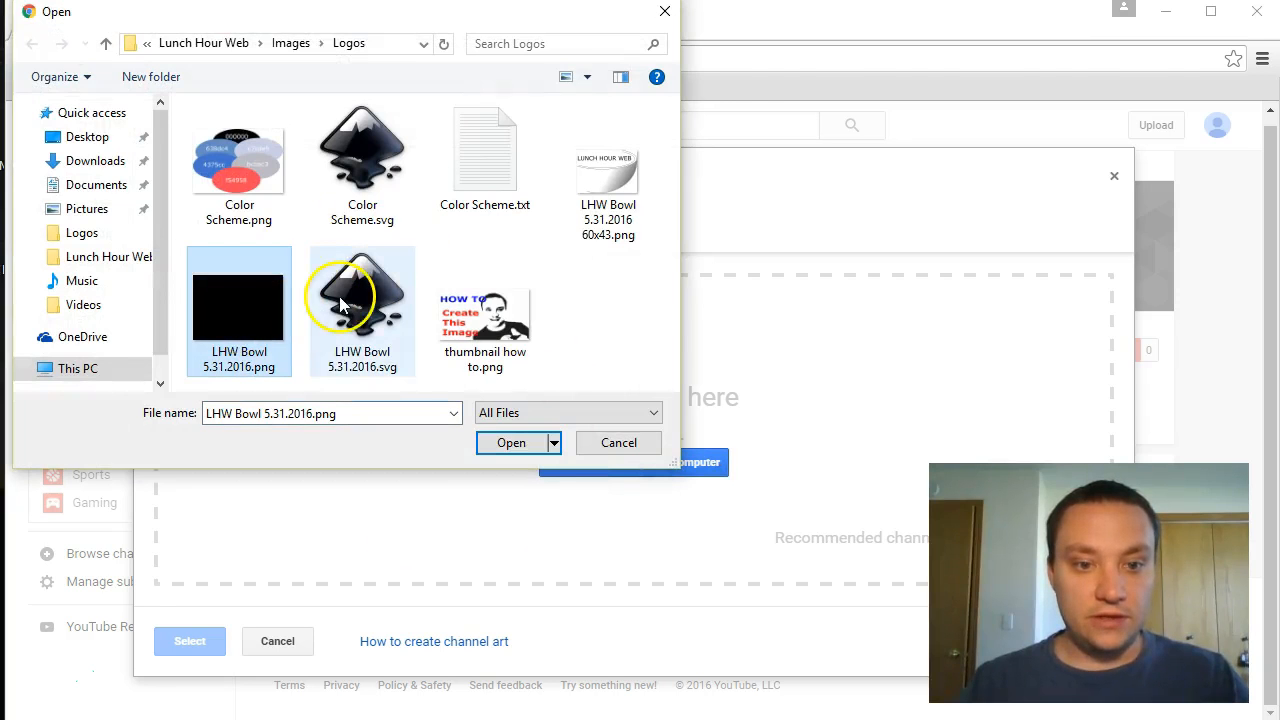
{"action": "left_click", "coordinate": [512, 443]}
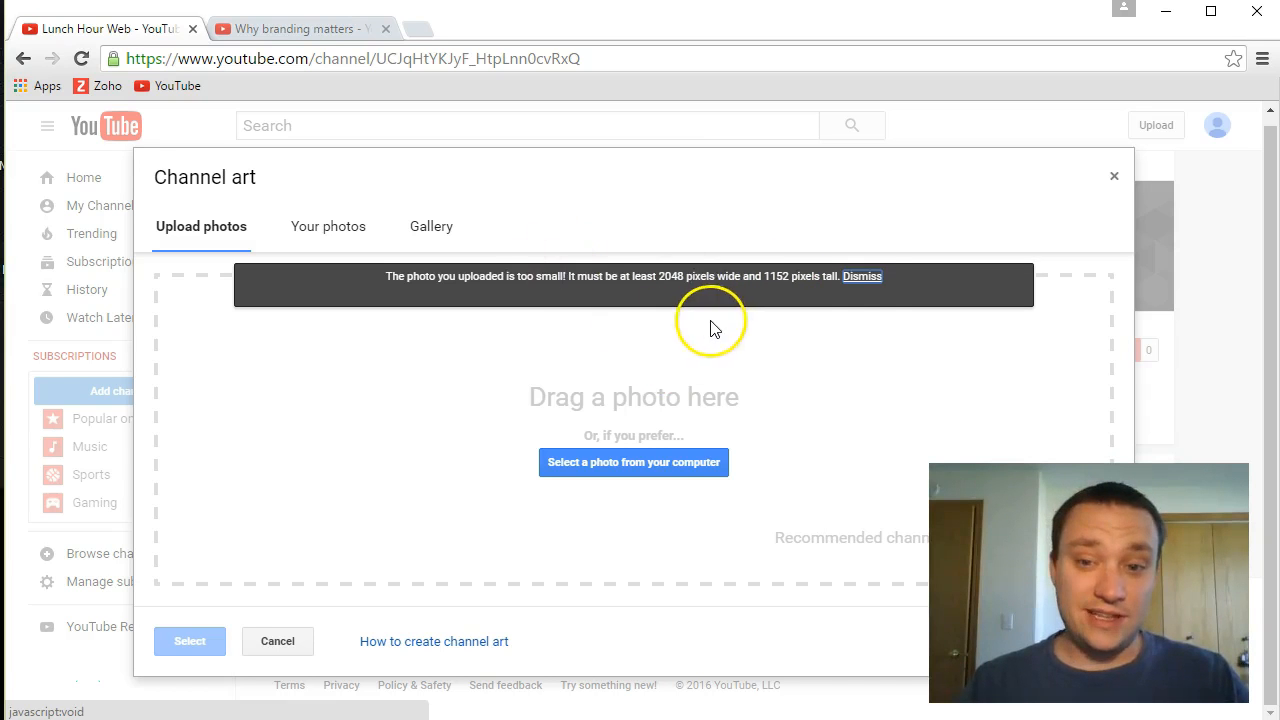
{"action": "left_click", "coordinate": [860, 285]}
{"action": "left_click", "coordinate": [1114, 176]}
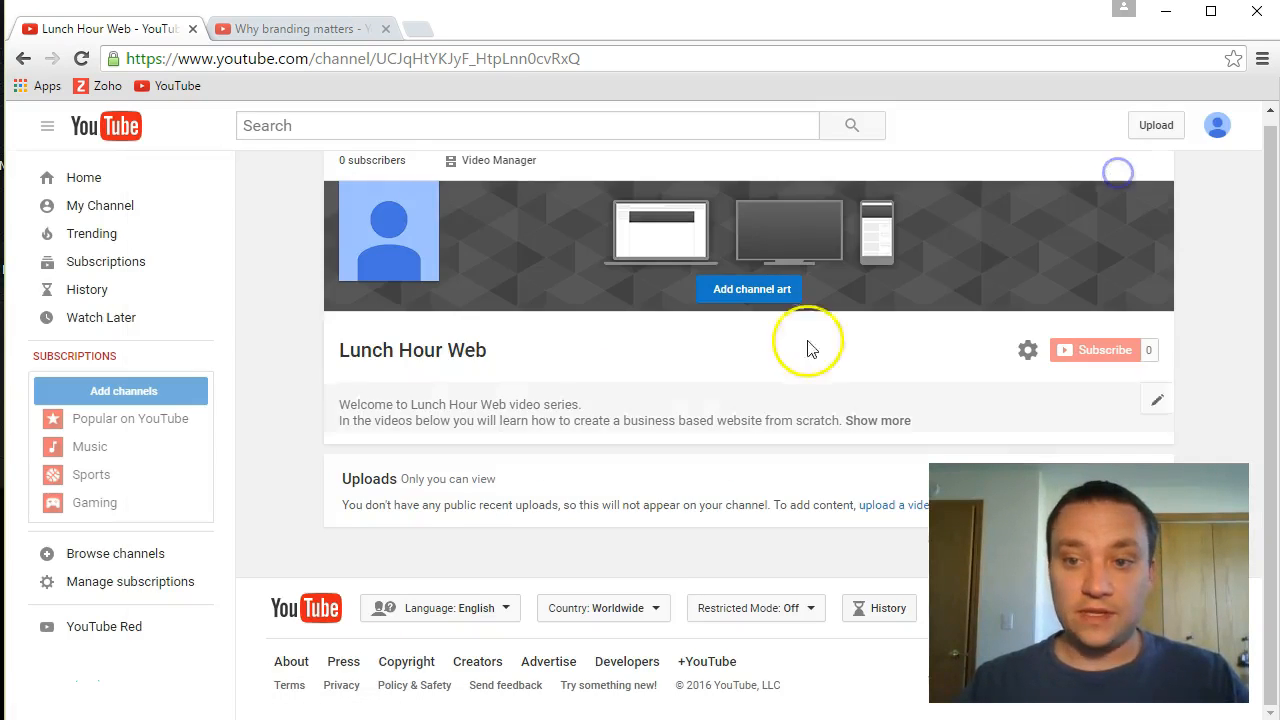
Search Google for "youtube banner size" in a new browser window.
{"action": "key", "text": "ctrl+n"}
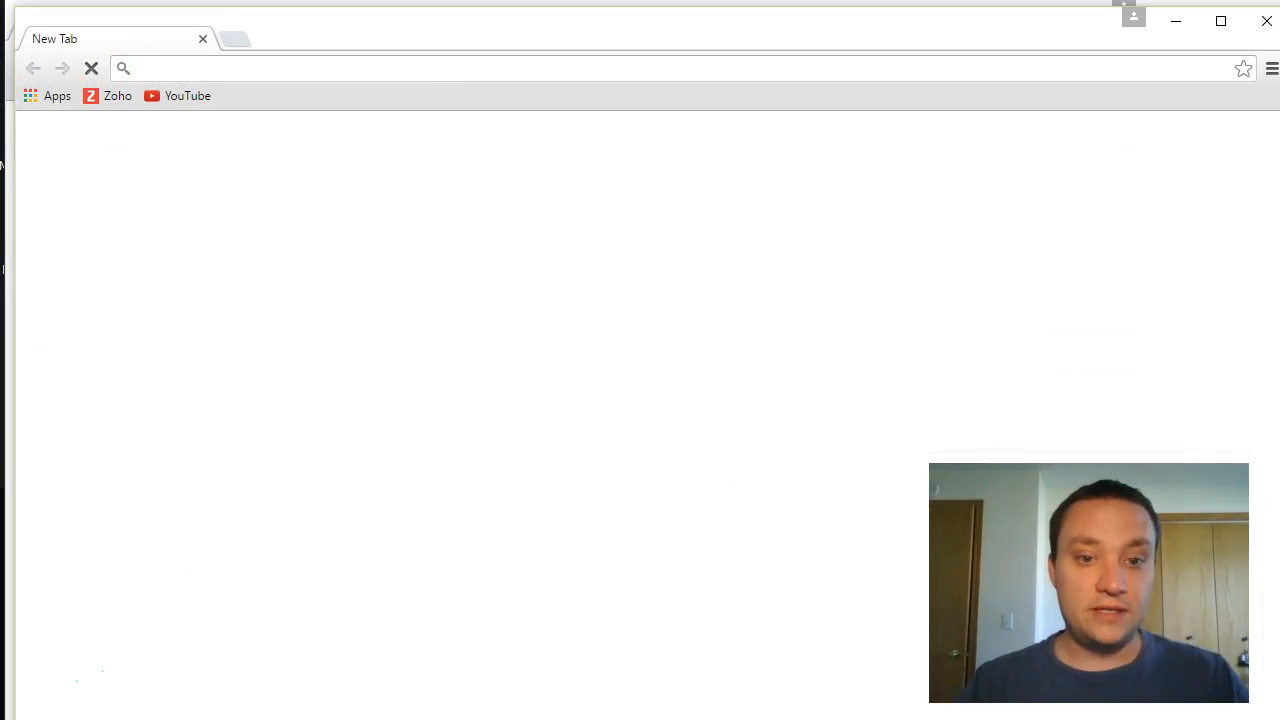
{"action": "left_click", "coordinate": [1175, 21]}
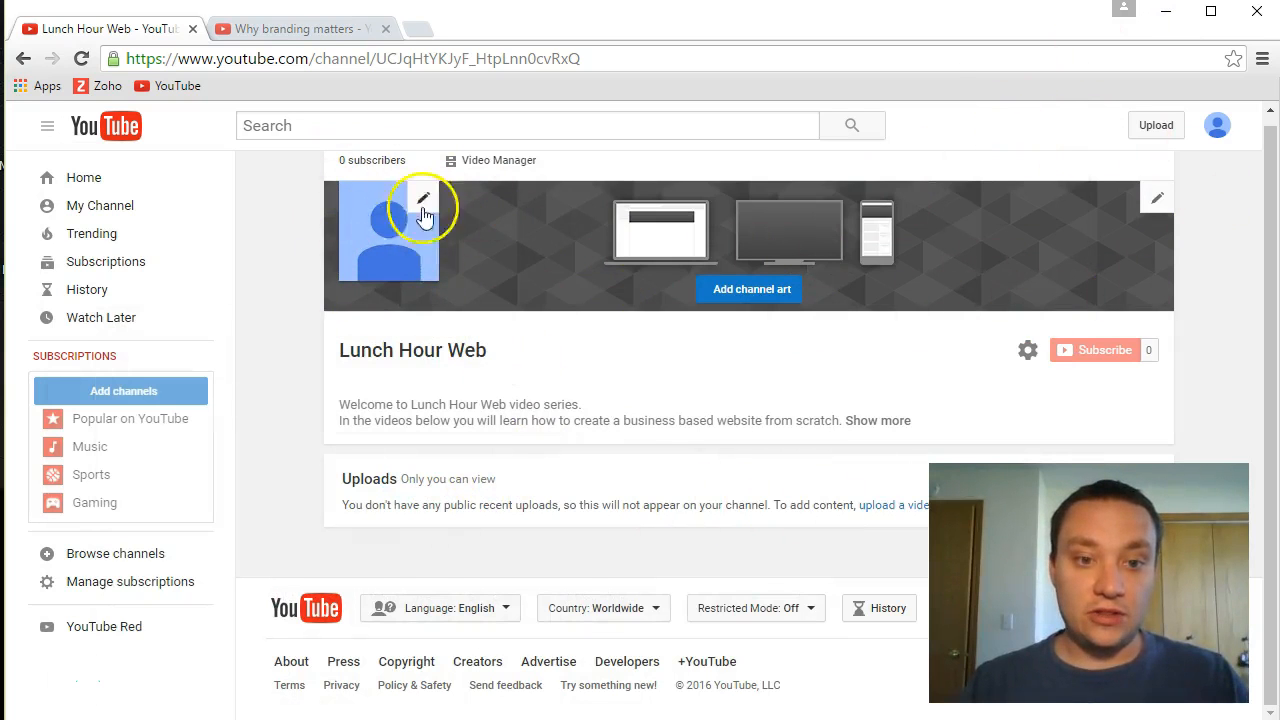
{"action": "key", "text": "ctrl+n"}
{"action": "left_click_drag", "start_coordinate": [465, 30], "coordinate": [451, 20]}
{"action": "left_click", "coordinate": [453, 397]}
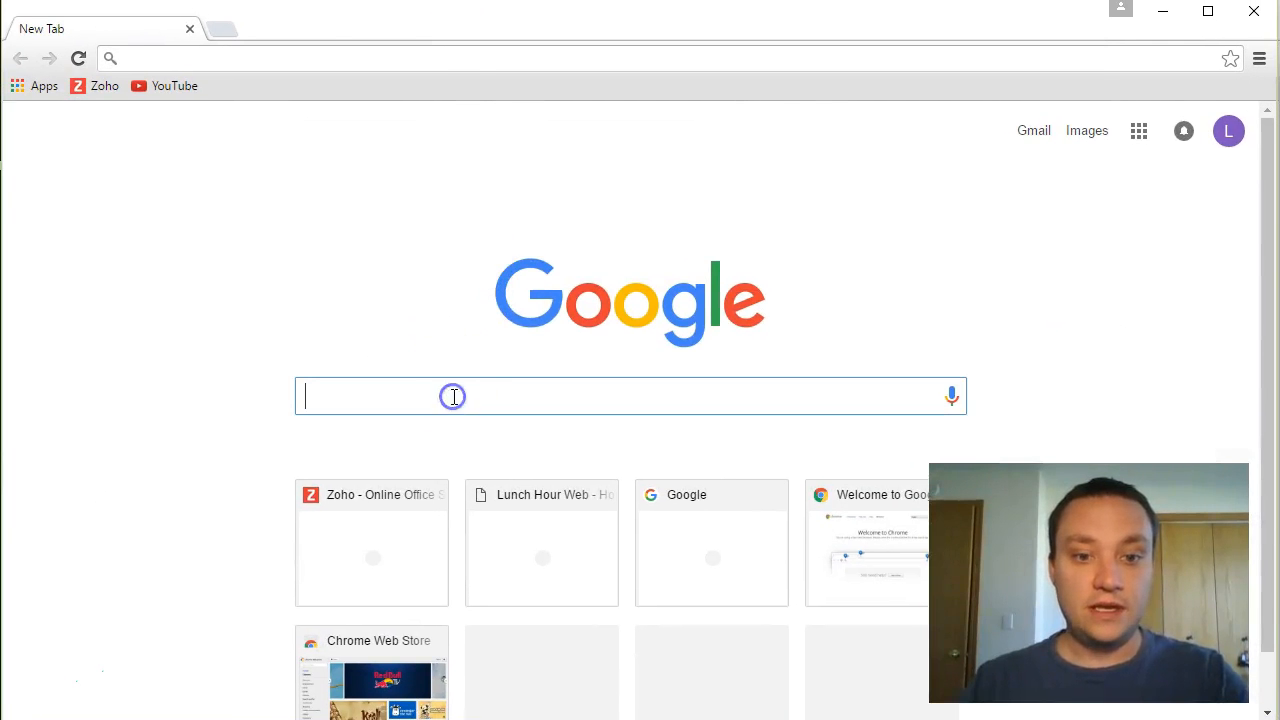
{"action": "type", "text": "youtube banner"}
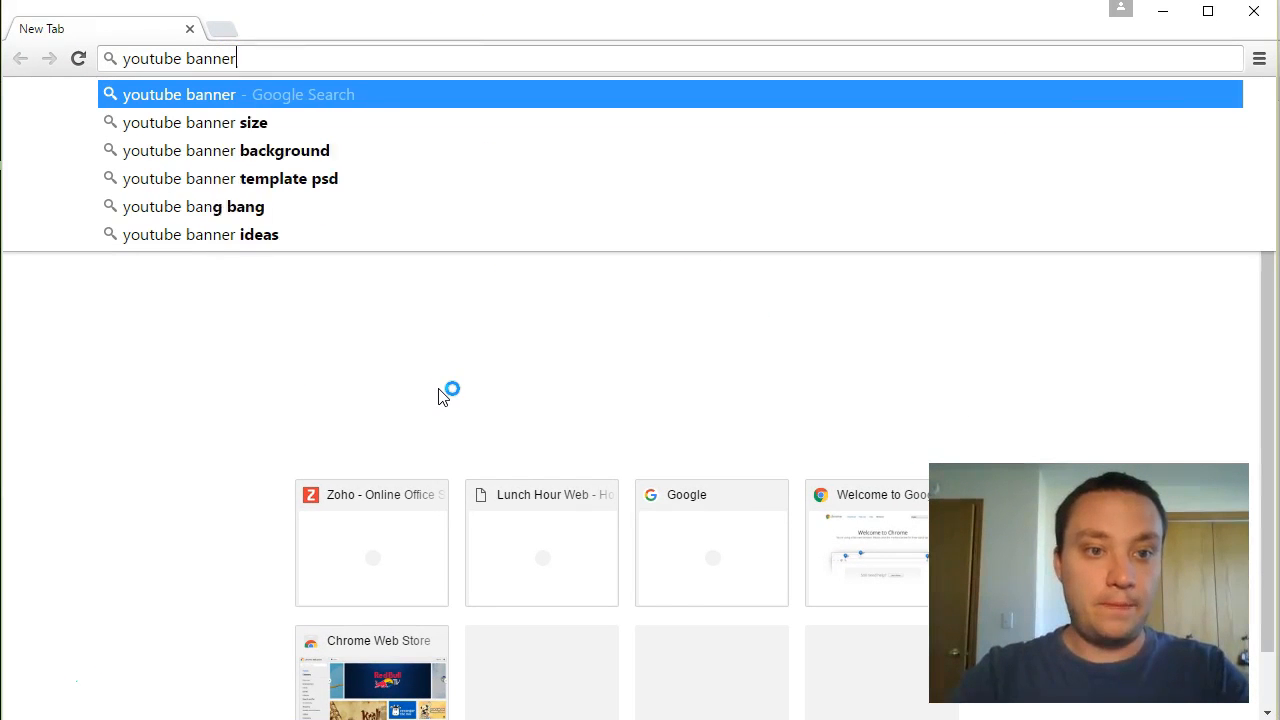
{"action": "type", "text": " size"}
{"action": "key", "text": "Return"}
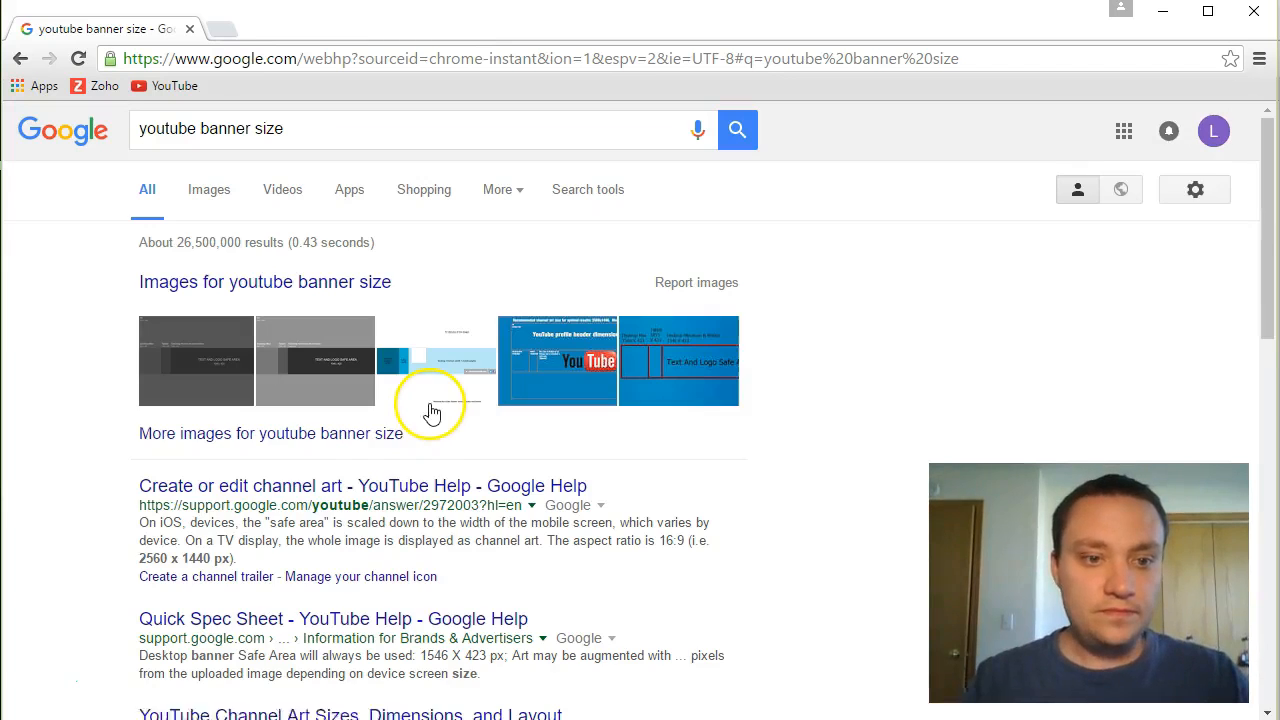
Read the channel art image guidelines in the YouTube Help article on creating or editing channel art, including recommended dimensions and file size.
{"action": "left_click", "coordinate": [388, 486]}
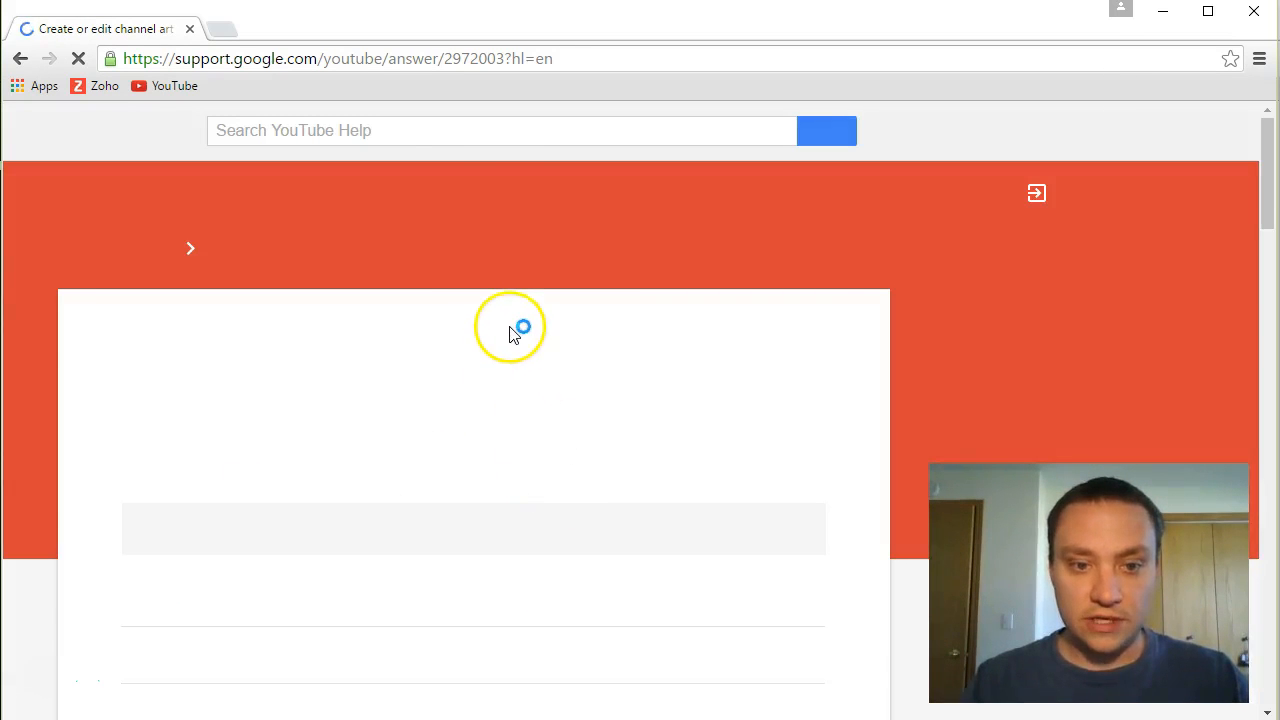
{"action": "scroll", "coordinate": [565, 340], "scroll_direction": "down", "scroll_amount": 6}
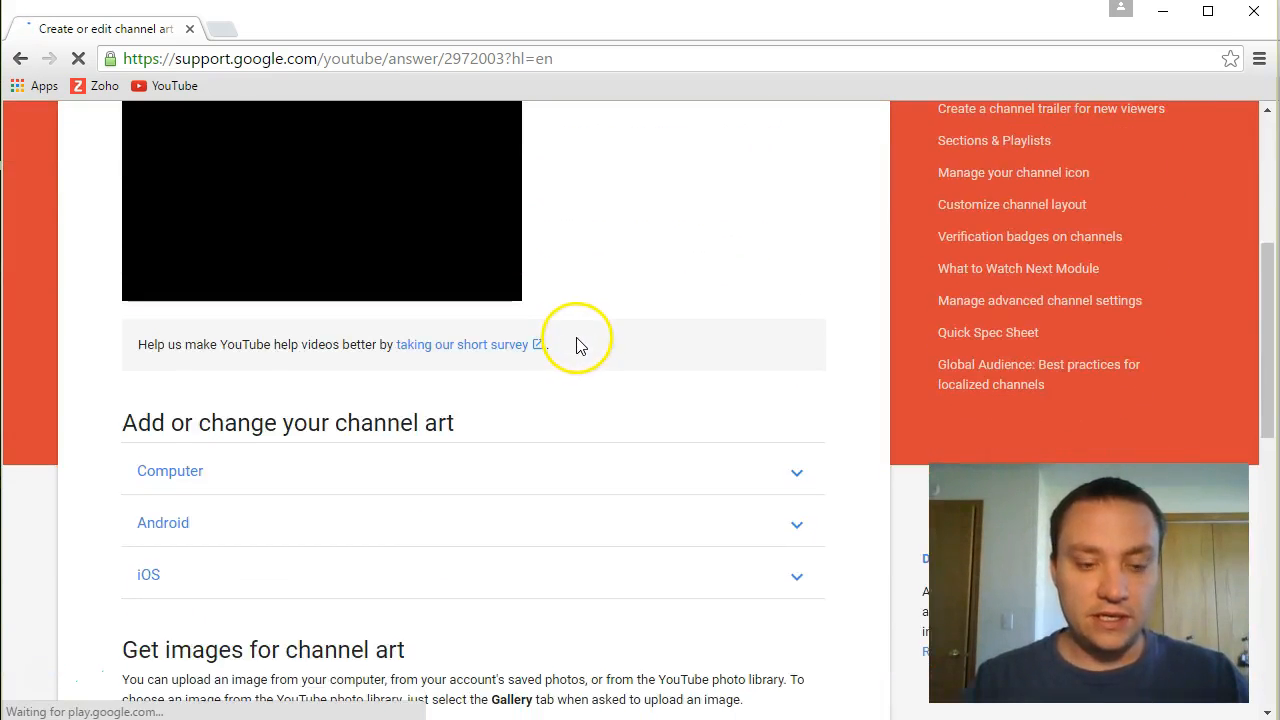
{"action": "scroll", "coordinate": [577, 345], "scroll_direction": "down", "scroll_amount": 3}
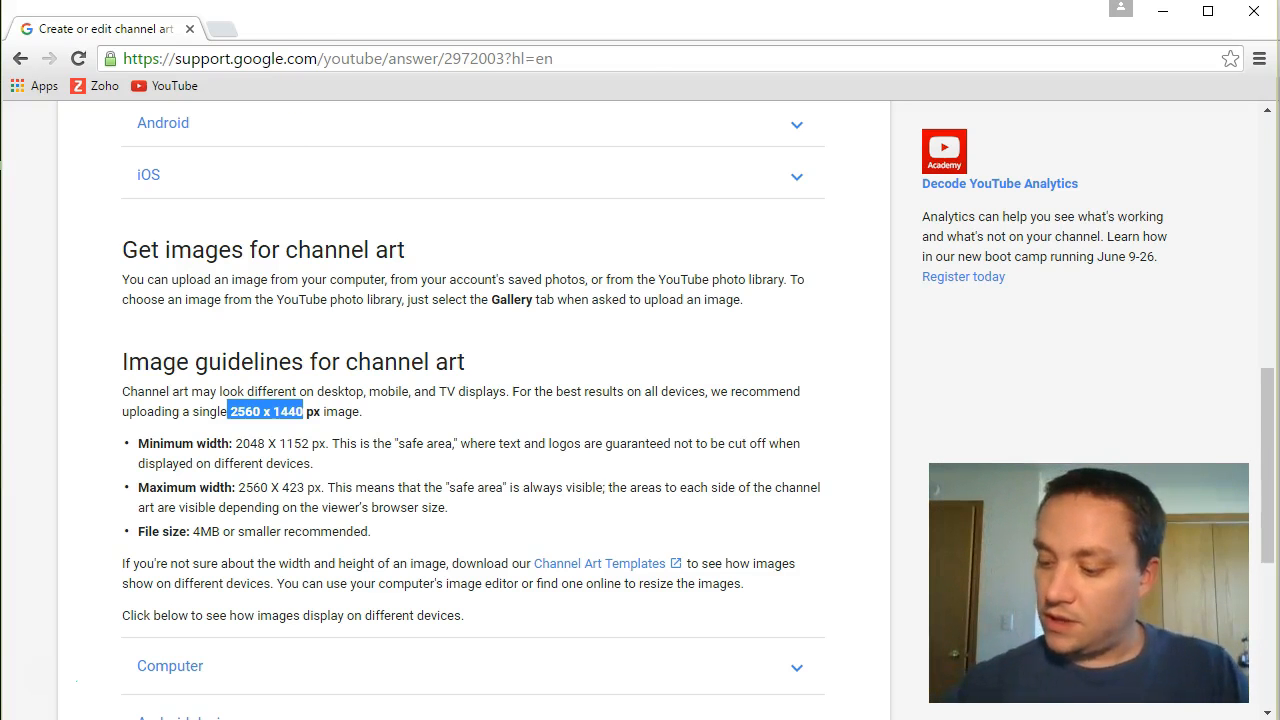
{"action": "scroll", "coordinate": [507, 370], "scroll_direction": "down", "scroll_amount": 1}
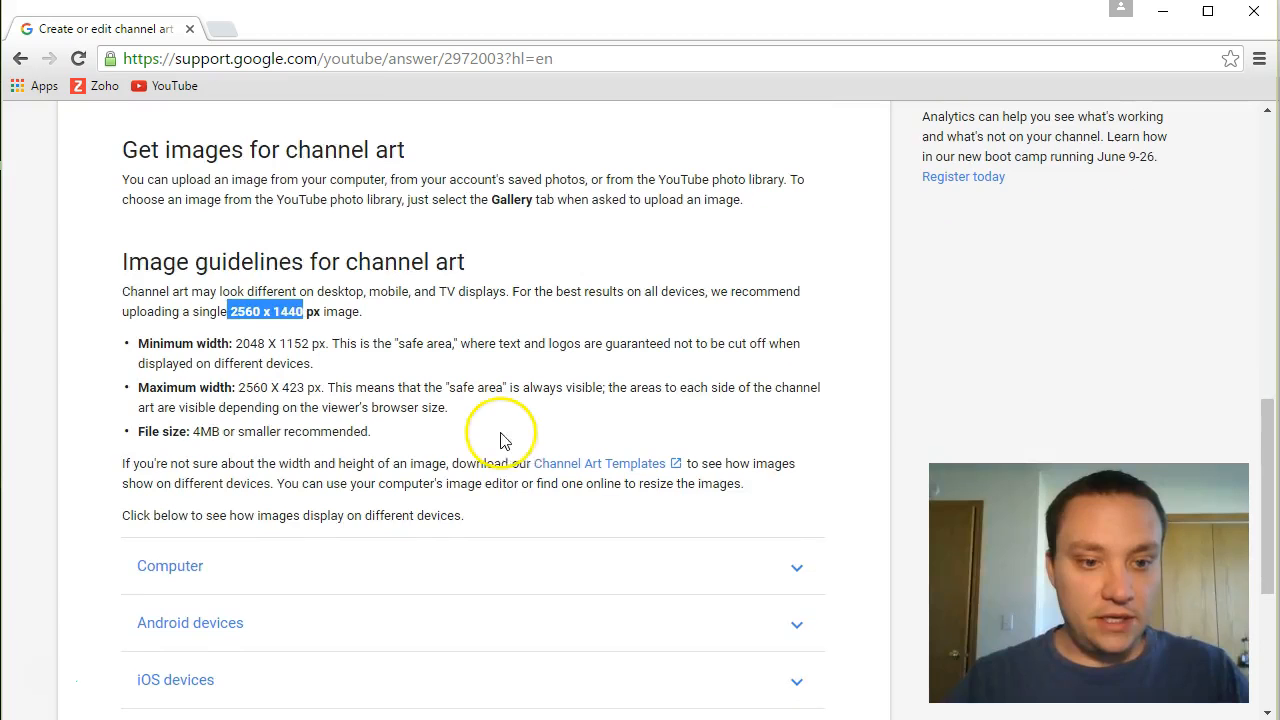
{"action": "left_click_drag", "start_coordinate": [211, 431], "coordinate": [271, 433]}
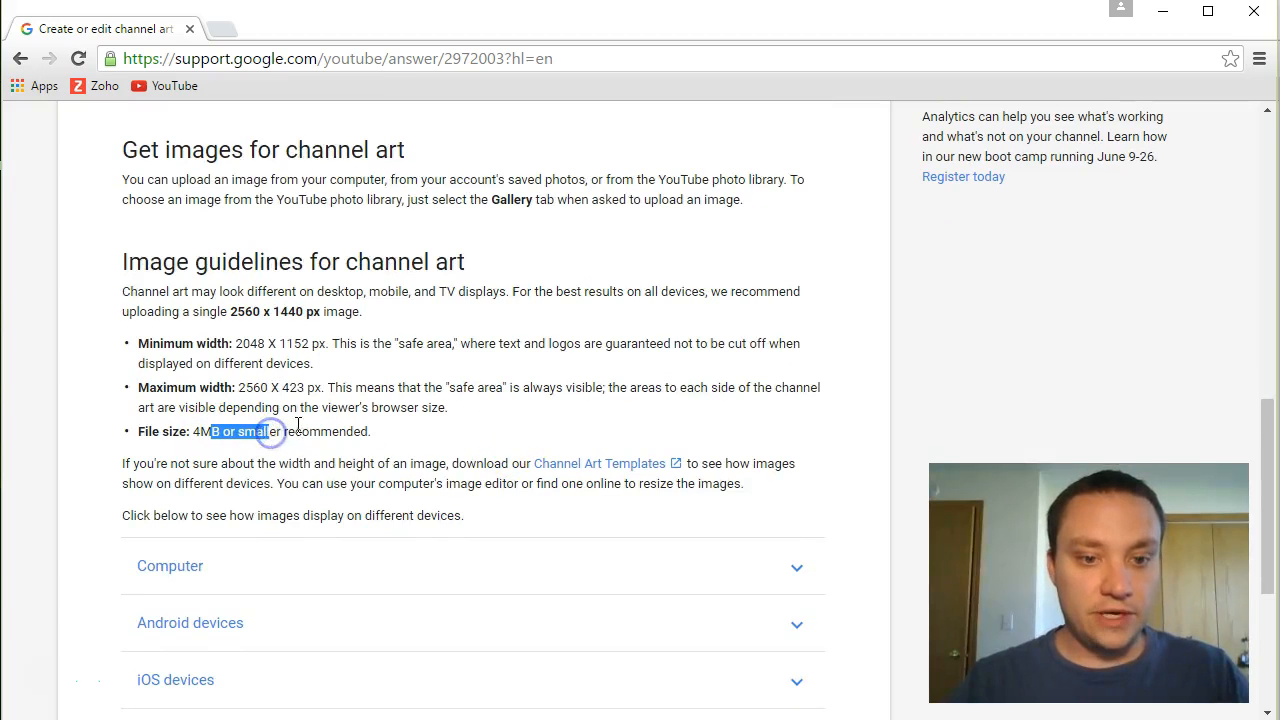
{"action": "left_click_drag", "start_coordinate": [230, 312], "coordinate": [250, 316]}
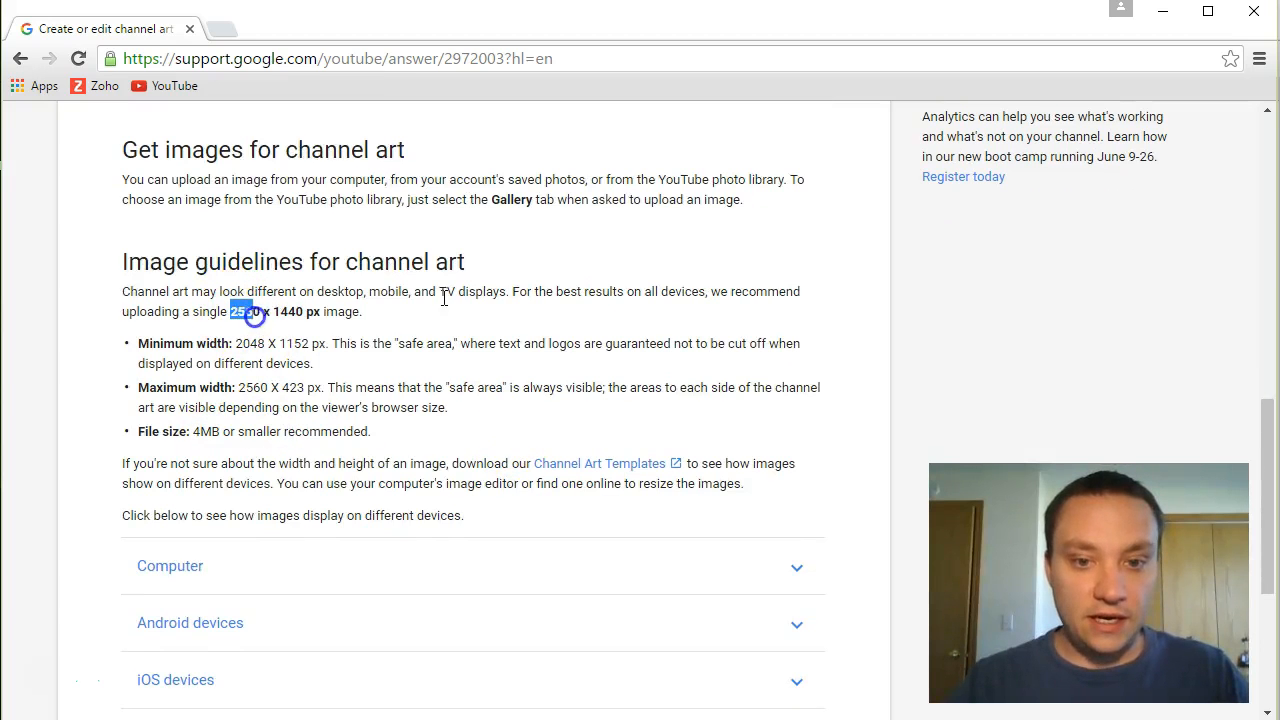
{"action": "left_click", "coordinate": [239, 311]}
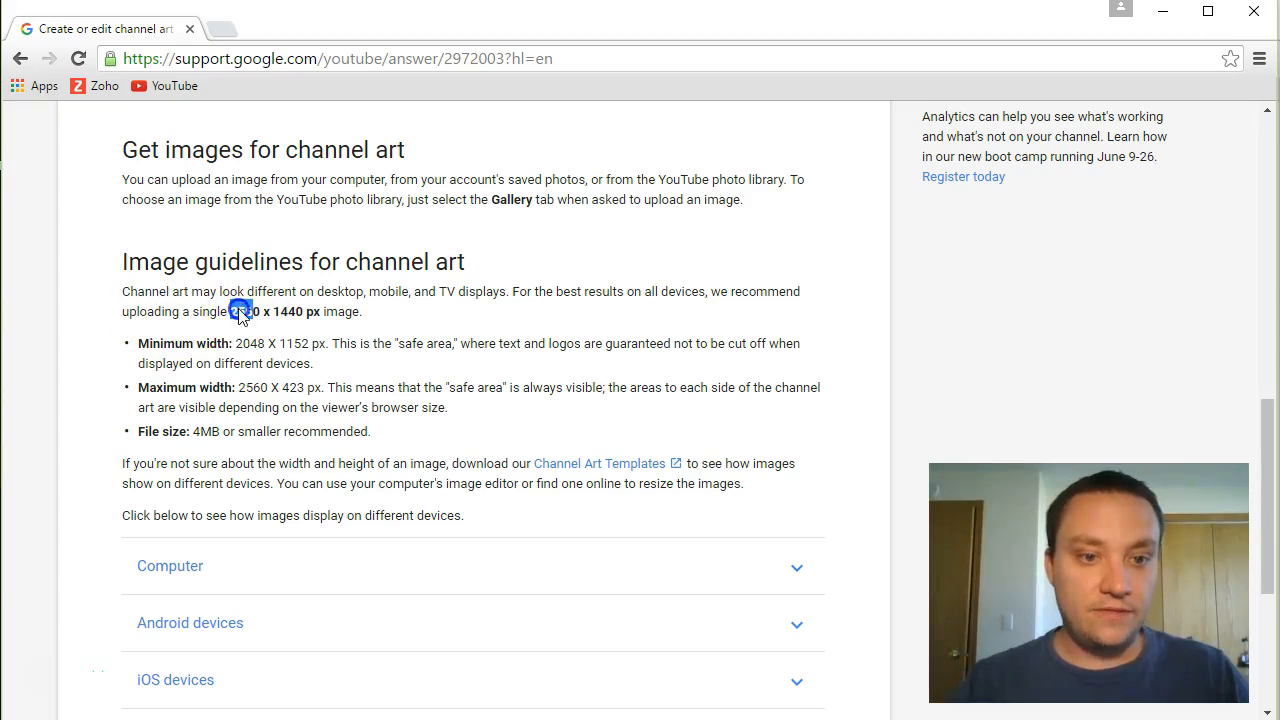
{"action": "left_click_drag", "start_coordinate": [303, 311], "coordinate": [265, 313]}
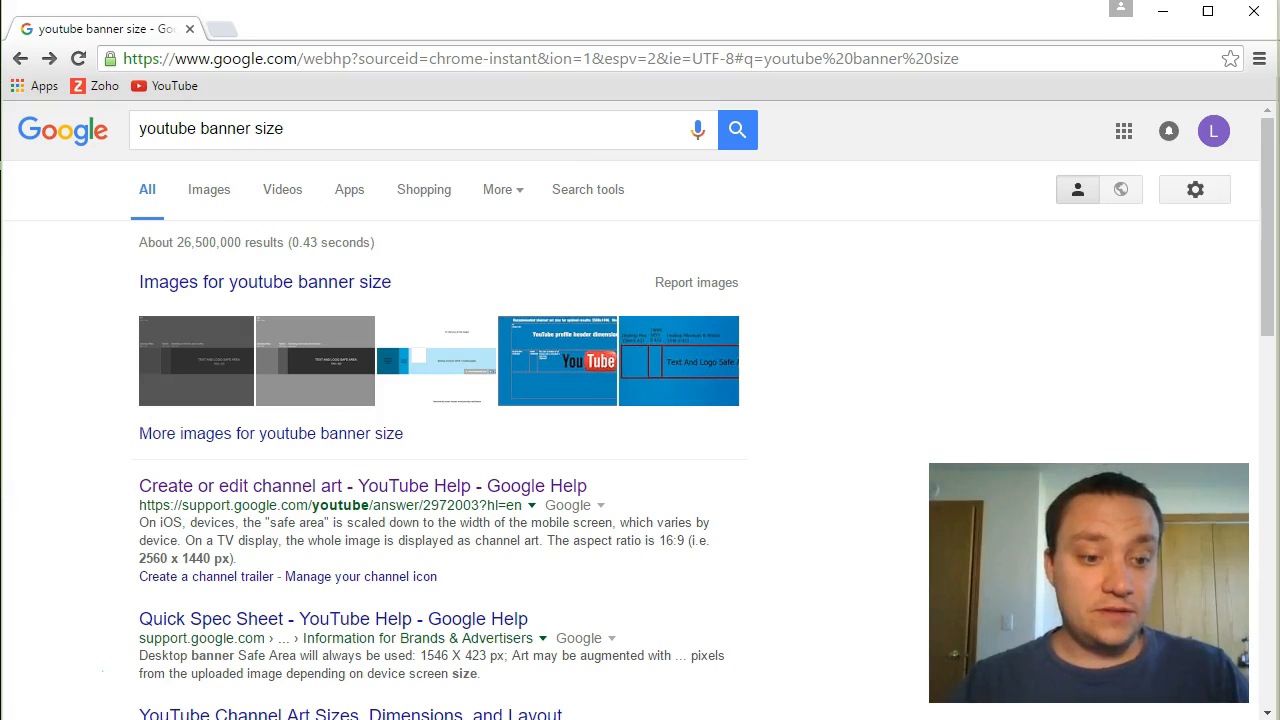
Open Zoho in another new browser window and access the account's apps.
{"action": "key", "text": "super"}
{"action": "left_click", "coordinate": [66, 320]}
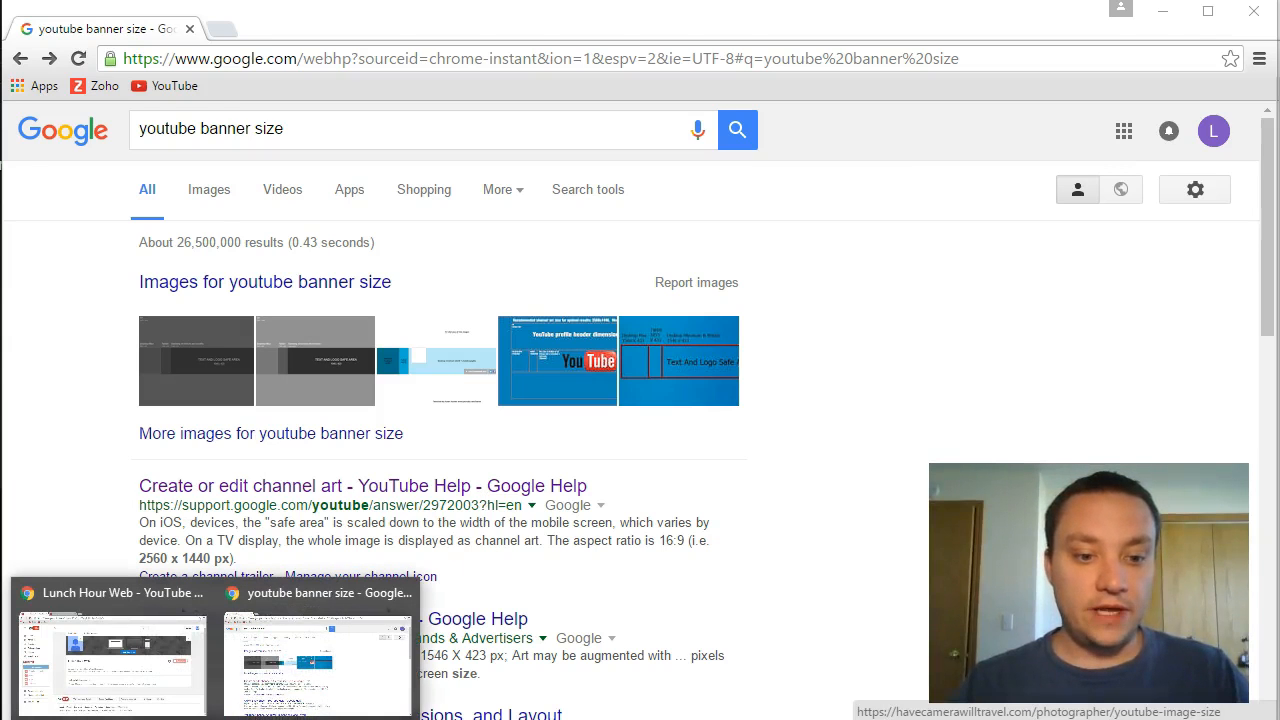
{"action": "middle_click", "coordinate": [215, 718]}
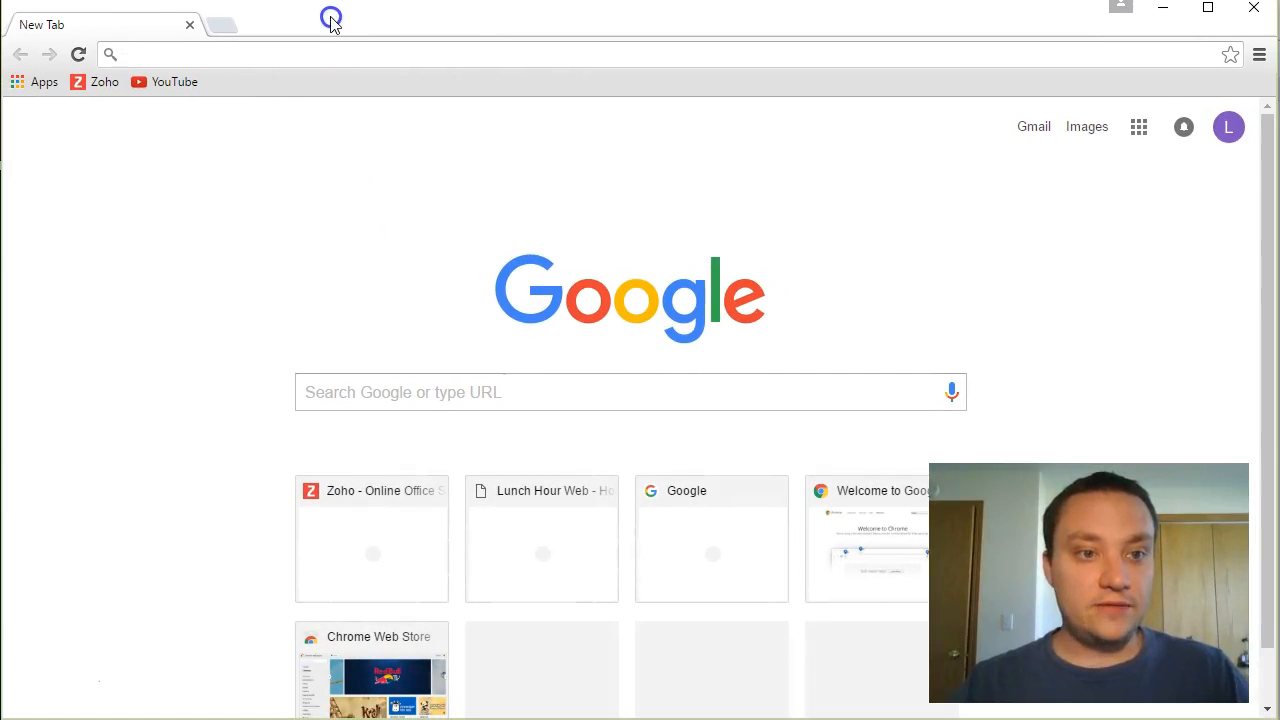
{"action": "left_click", "coordinate": [110, 96]}
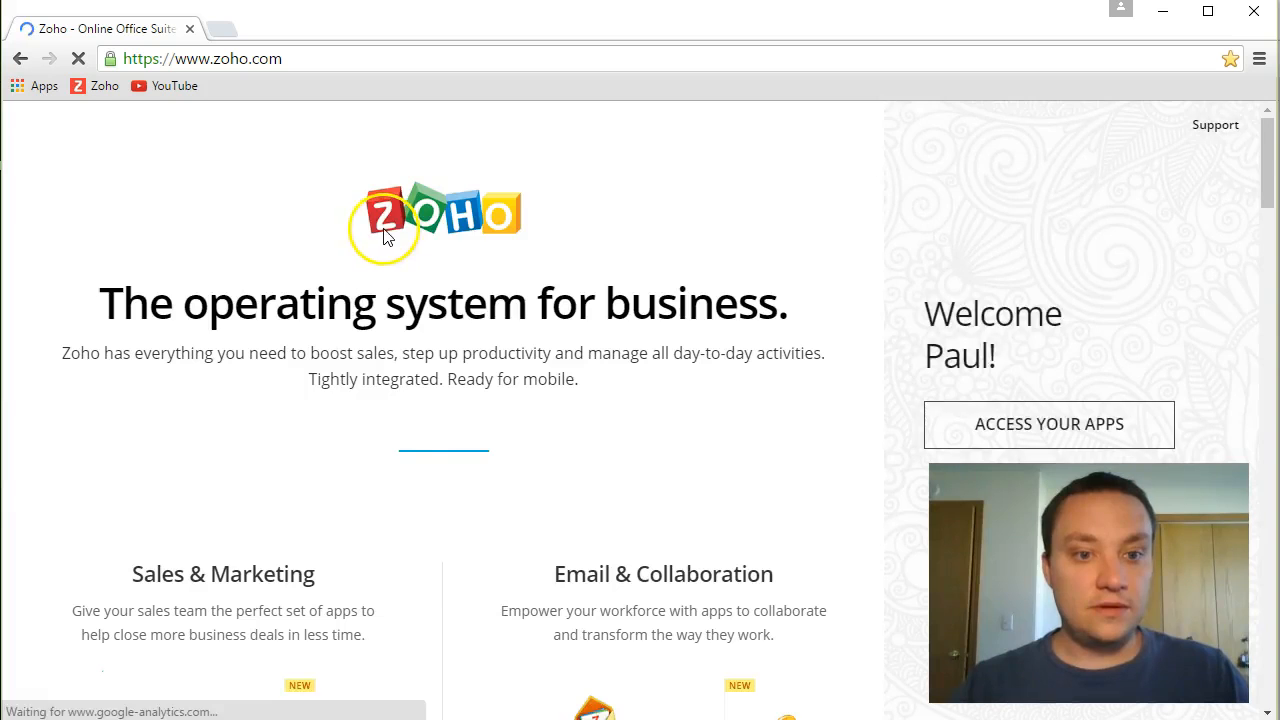
{"action": "left_click", "coordinate": [1035, 423]}
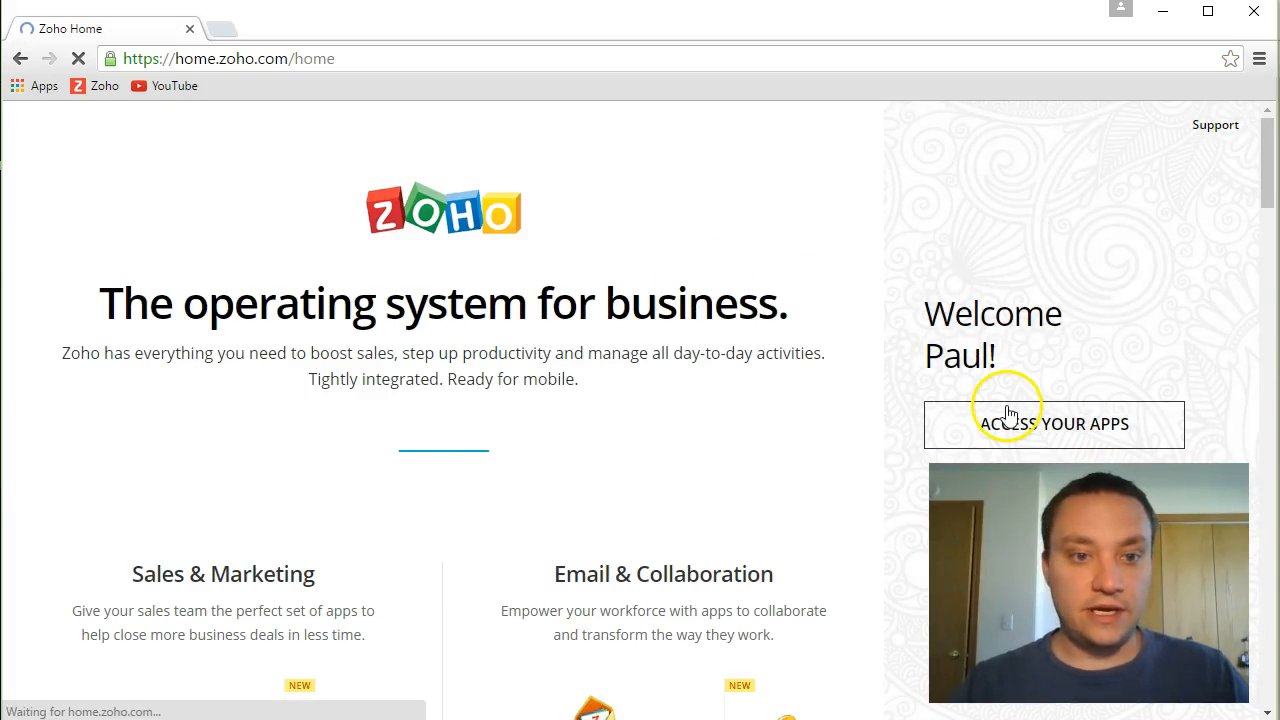
Open the "Selfies" email in the Zoho Mail inbox and download its attachments image3.JPG, image4.JPG and image2.JPG.
{"action": "left_click", "coordinate": [733, 250]}
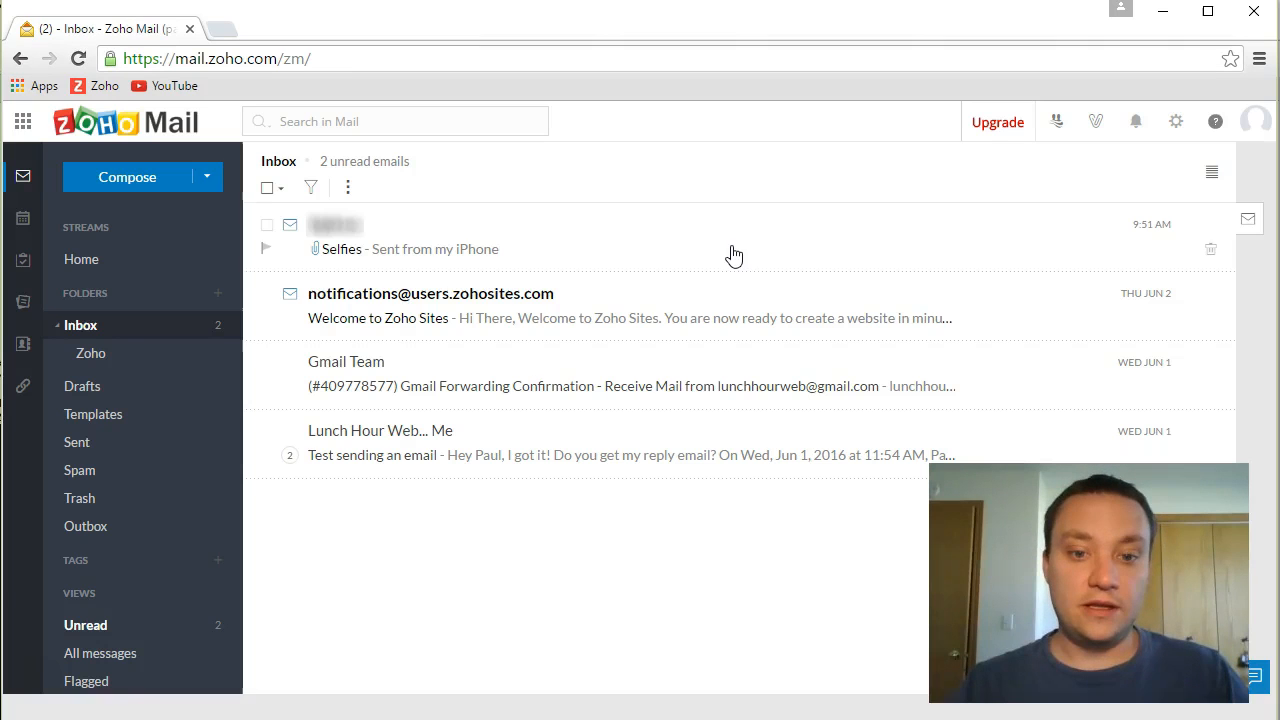
{"action": "left_click", "coordinate": [491, 262]}
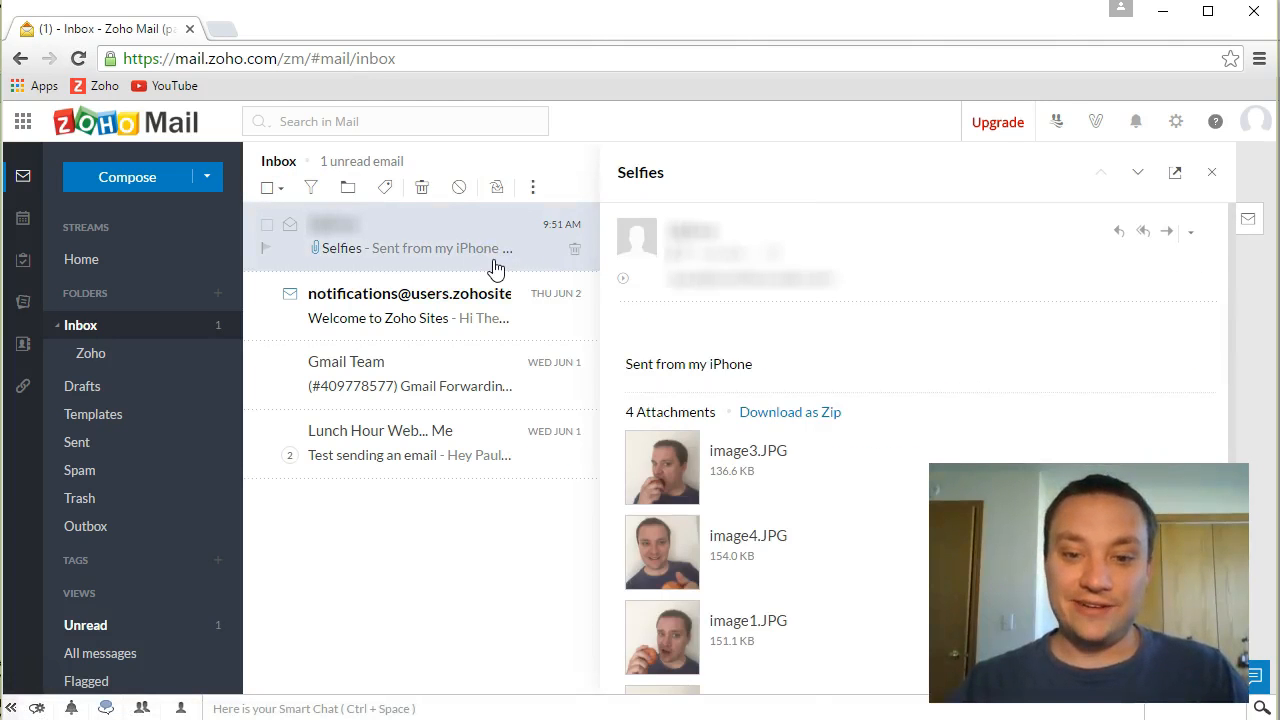
{"action": "scroll", "coordinate": [895, 323], "scroll_direction": "down", "scroll_amount": 1}
{"action": "scroll", "coordinate": [623, 349], "scroll_direction": "down", "scroll_amount": 1}
{"action": "left_click", "coordinate": [731, 368]}
{"action": "left_click", "coordinate": [731, 452]}
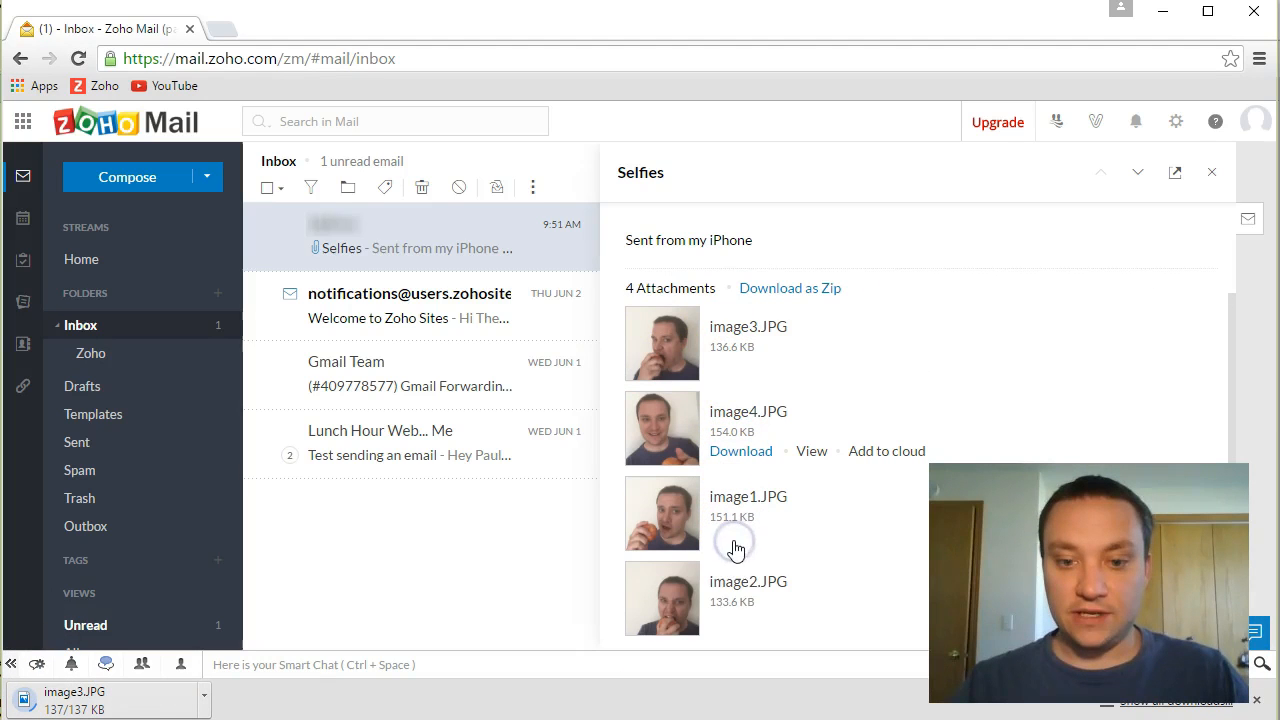
{"action": "left_click", "coordinate": [737, 622]}
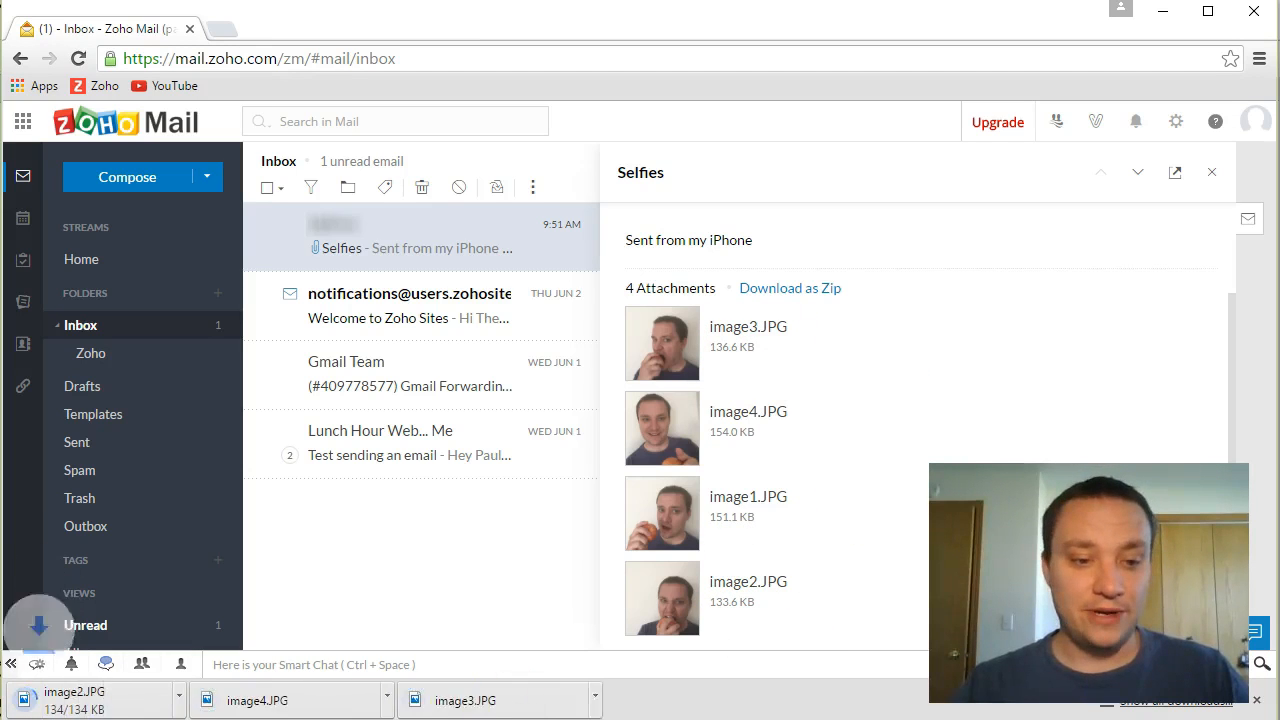
Show the downloaded image3.JPG in the Downloads folder, minimize the mail window, and select the three downloaded selfie images.
{"action": "left_click", "coordinate": [621, 700]}
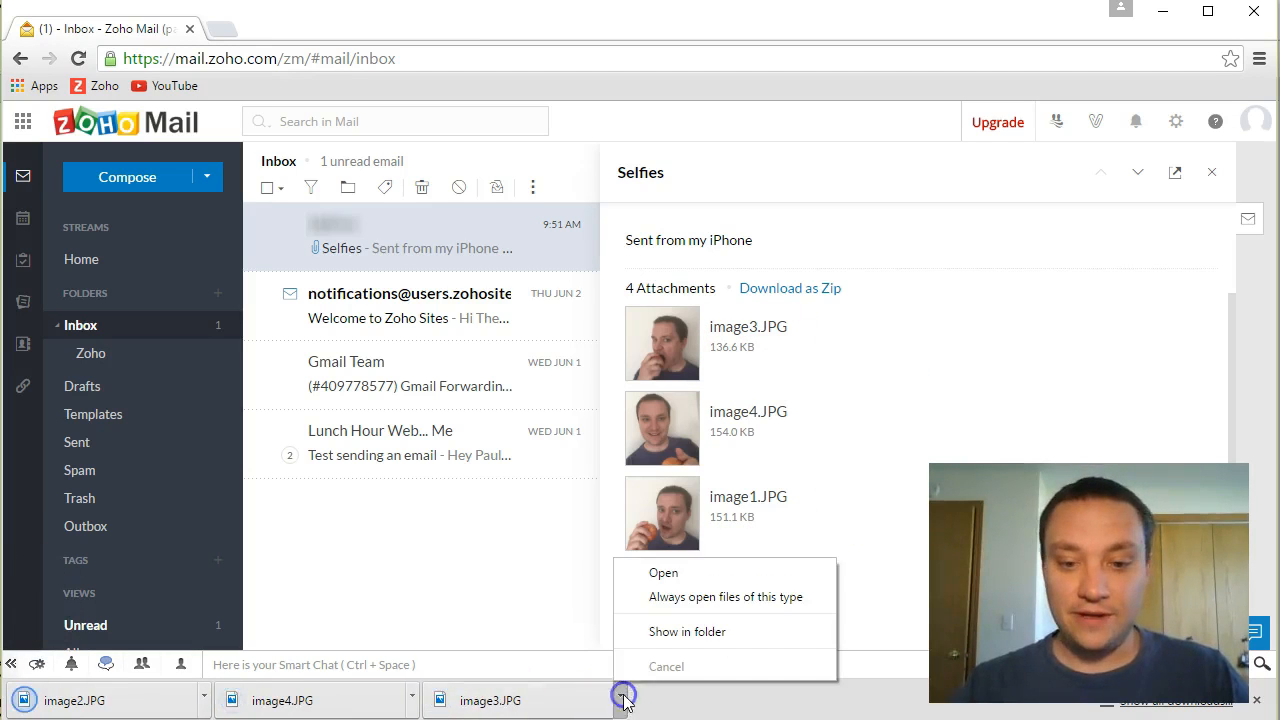
{"action": "left_click", "coordinate": [650, 634]}
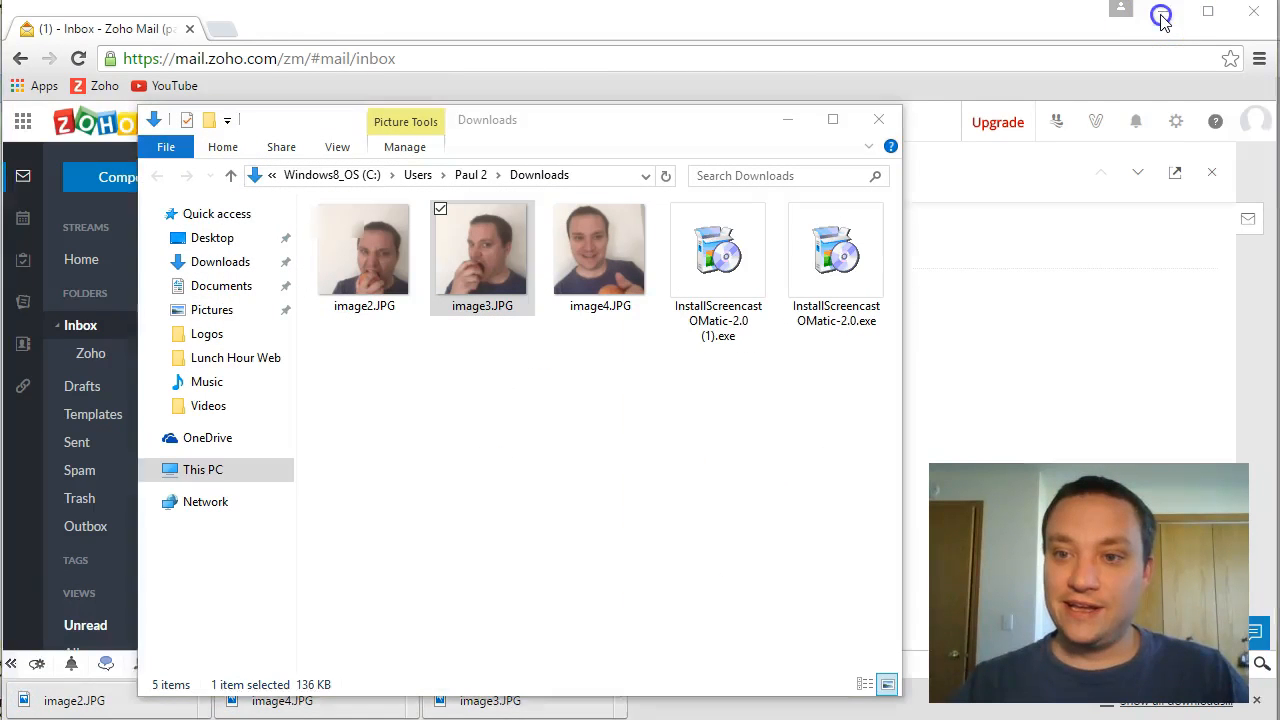
{"action": "left_click", "coordinate": [1162, 14]}
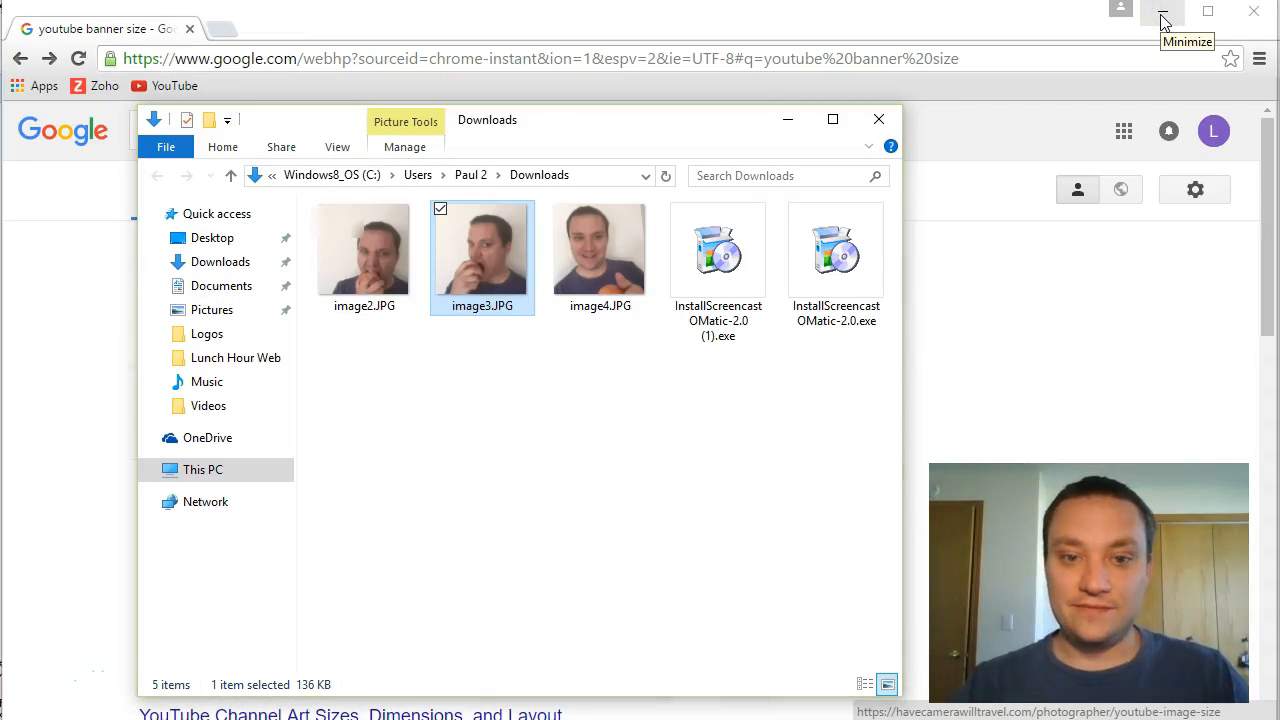
{"action": "left_click_drag", "start_coordinate": [634, 410], "coordinate": [318, 208]}
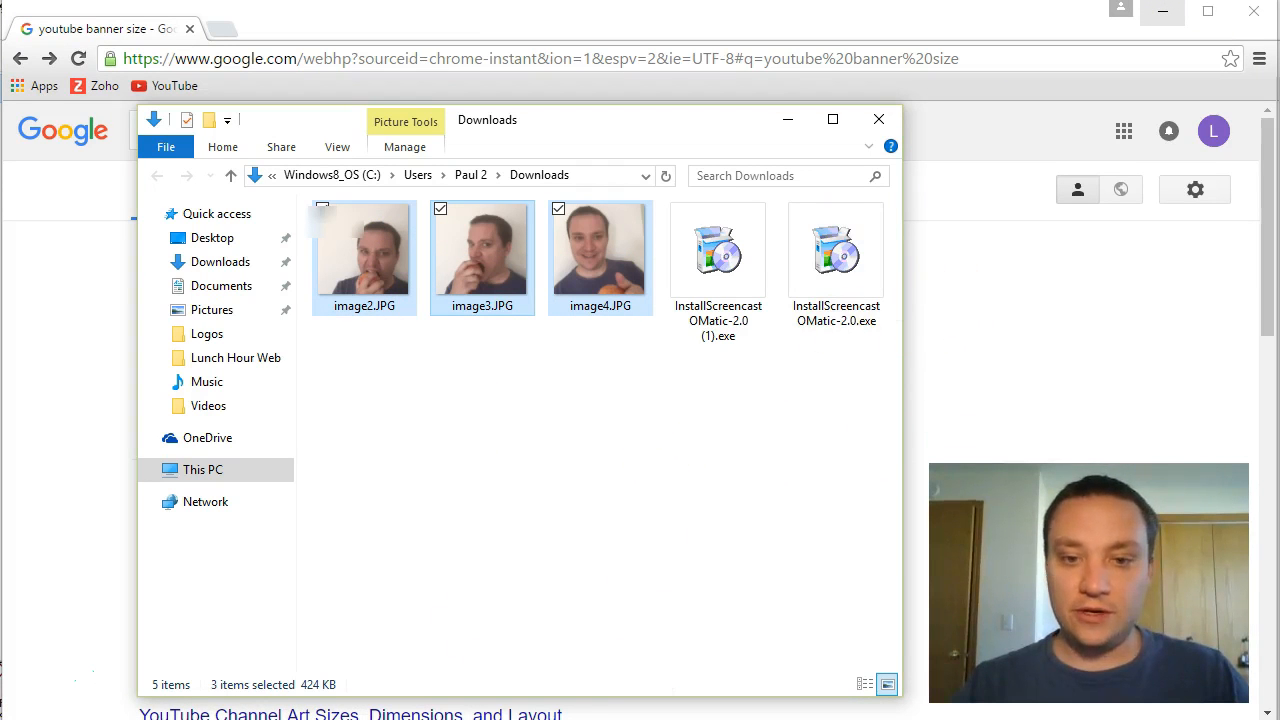
Return to the "Selfies" email and download the remaining attachment, image1.JPG.
{"action": "mouse_move", "coordinate": [305, 719]}
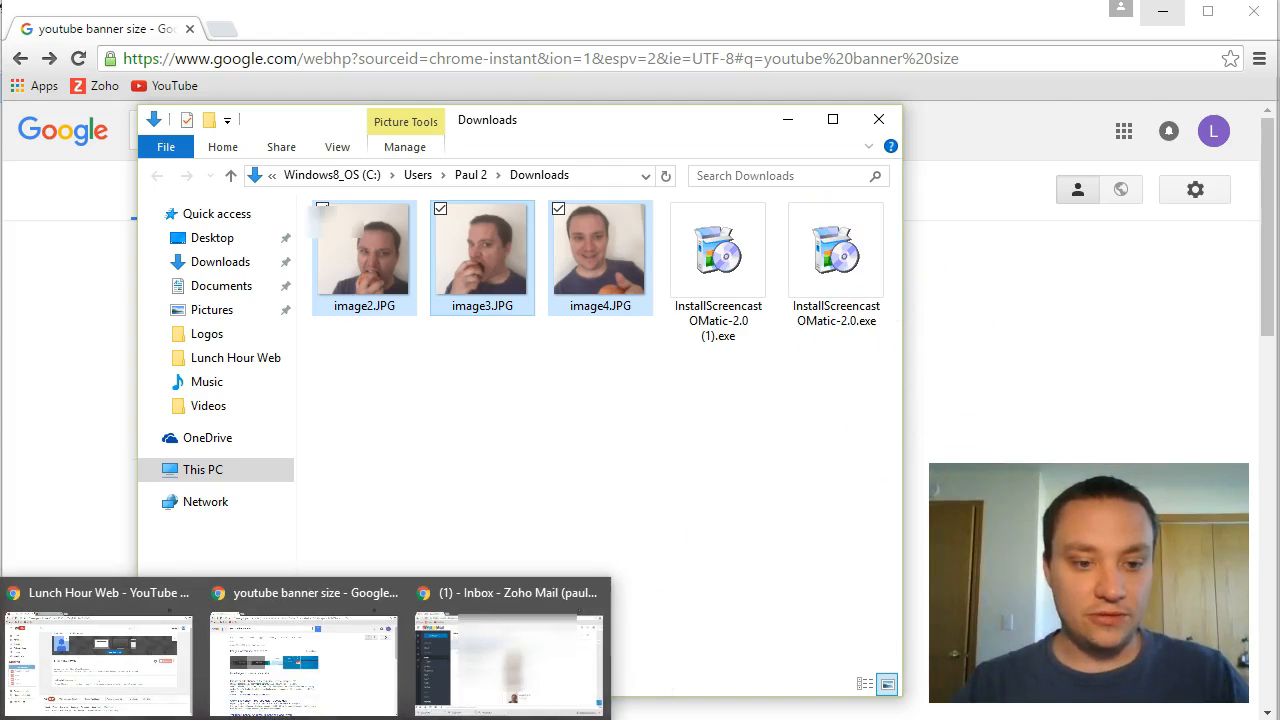
{"action": "left_click", "coordinate": [442, 665]}
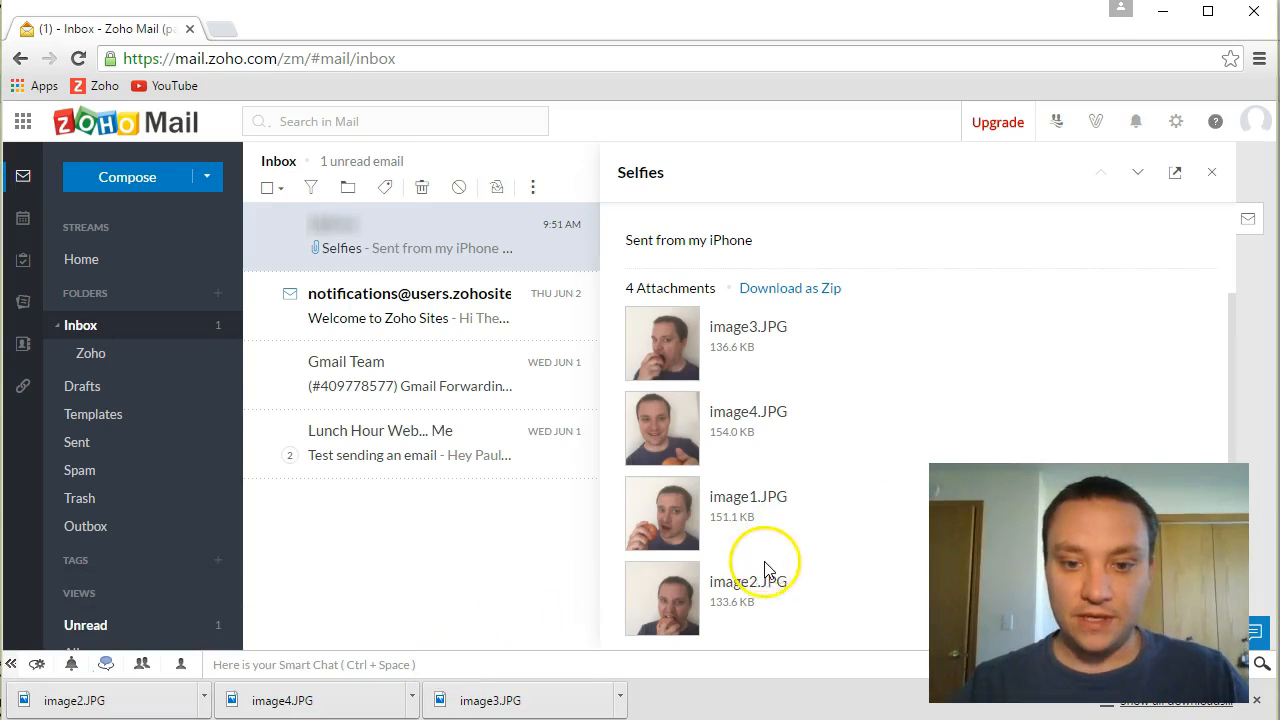
{"action": "mouse_move", "coordinate": [760, 562]}
{"action": "left_click", "coordinate": [737, 493]}
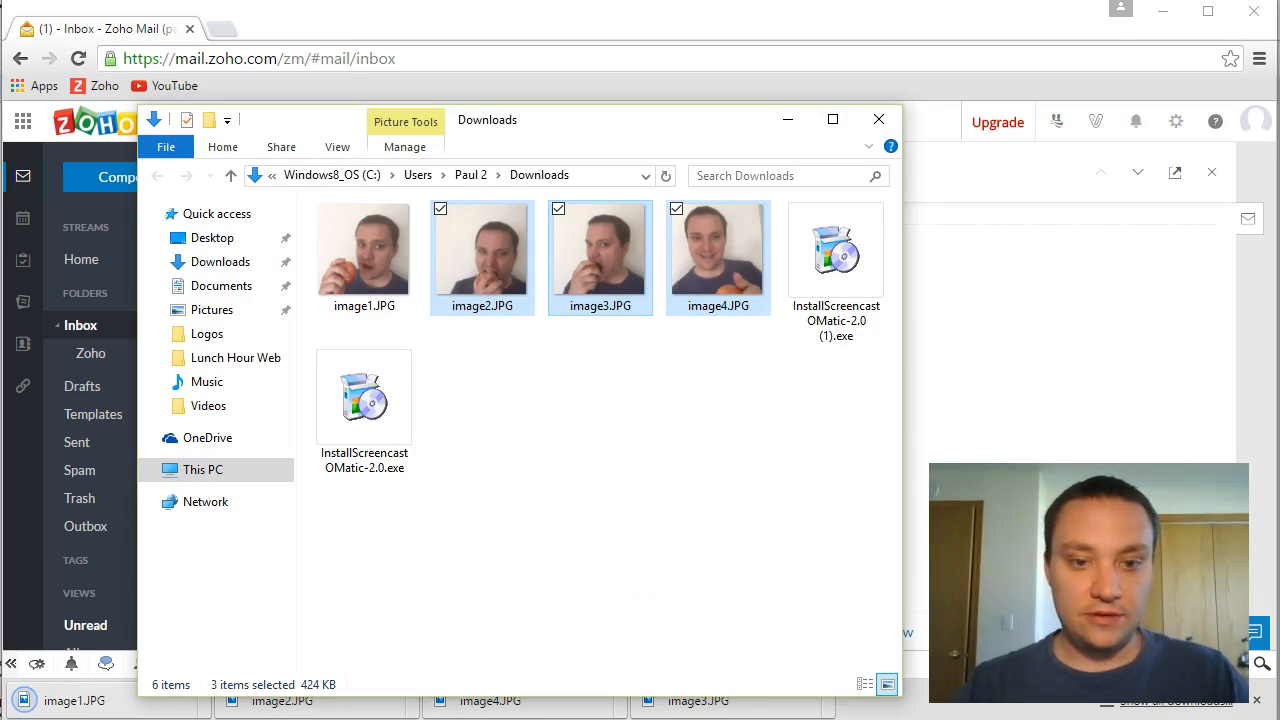
Select image1.JPG through image4.JPG in the Downloads folder and cut them.
{"action": "left_click_drag", "start_coordinate": [751, 340], "coordinate": [372, 235]}
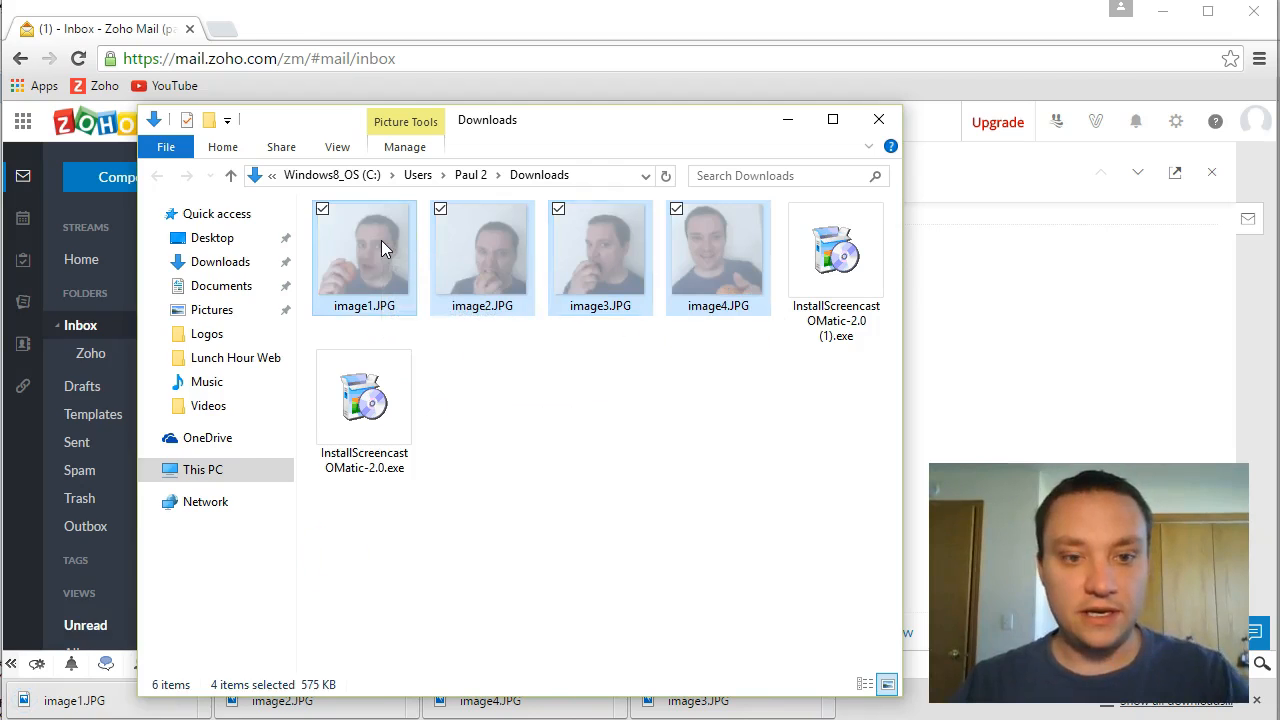
{"action": "right_click", "coordinate": [381, 240]}
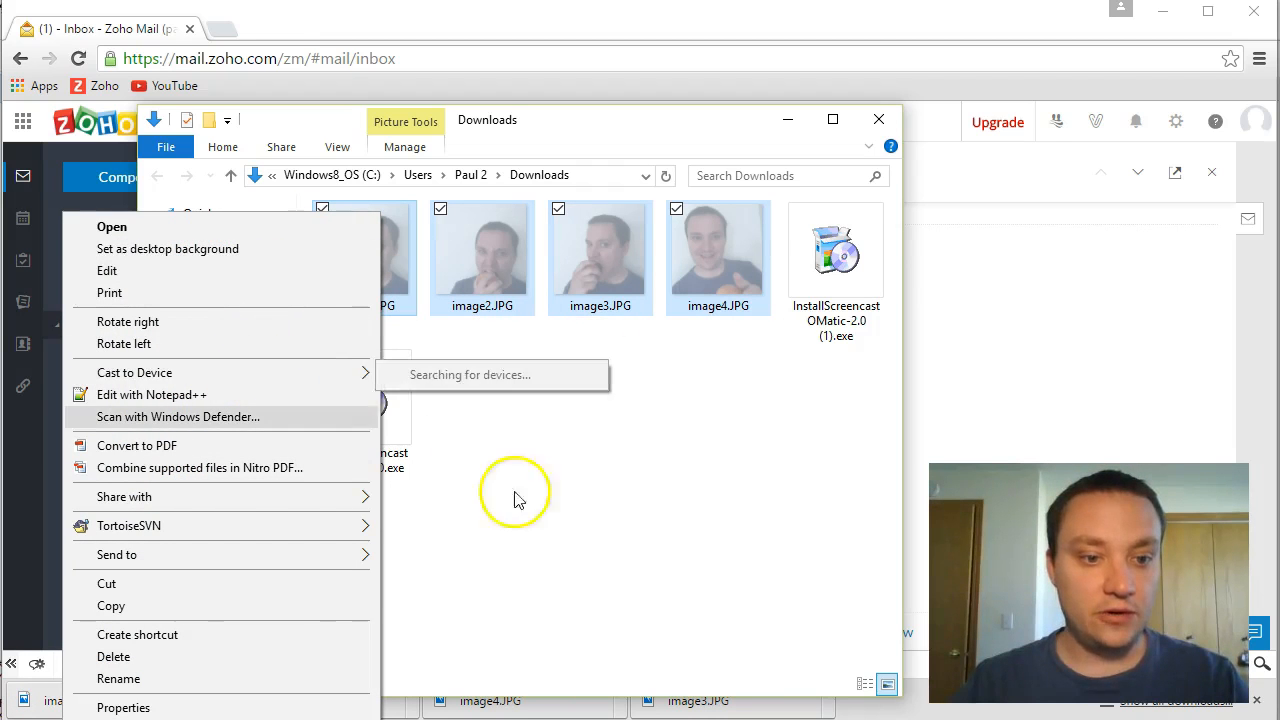
{"action": "left_click", "coordinate": [322, 584]}
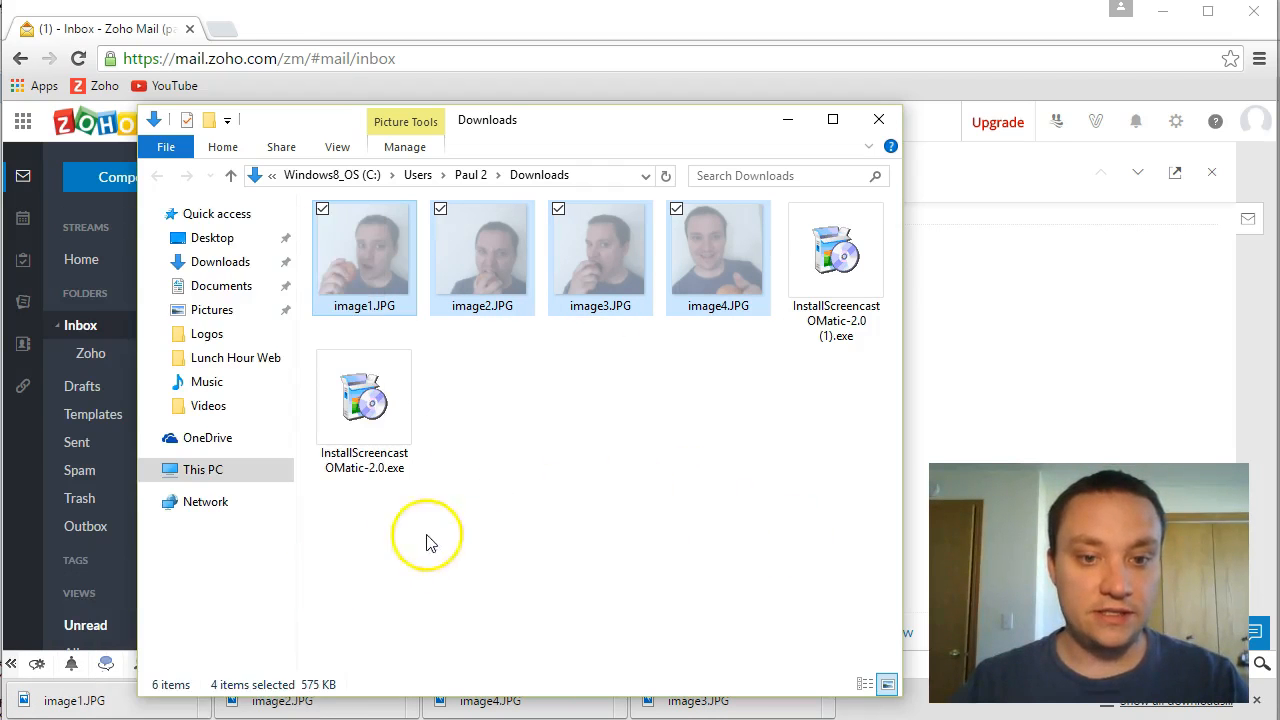
Open the Lunch Hour Web folder in another File Explorer window and go into its Images folder.
{"action": "key", "text": "alt+Tab"}
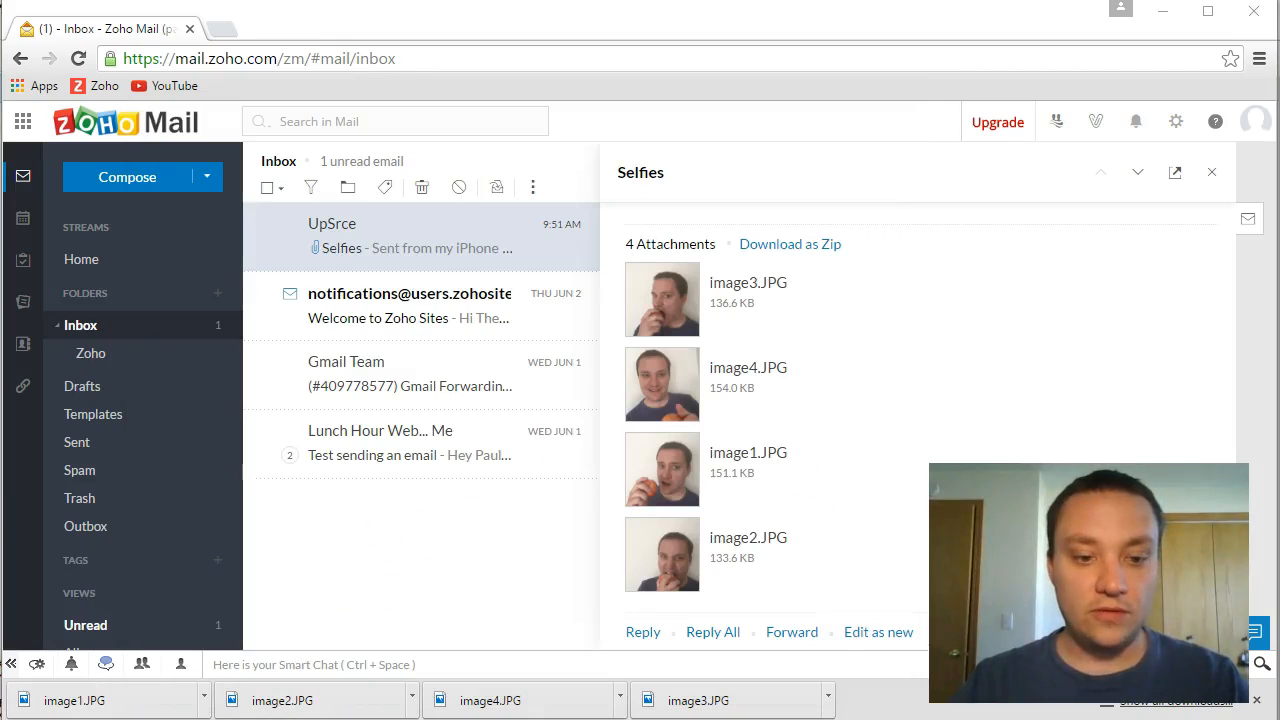
{"action": "key", "text": "alt+Tab"}
{"action": "right_click", "coordinate": [166, 719]}
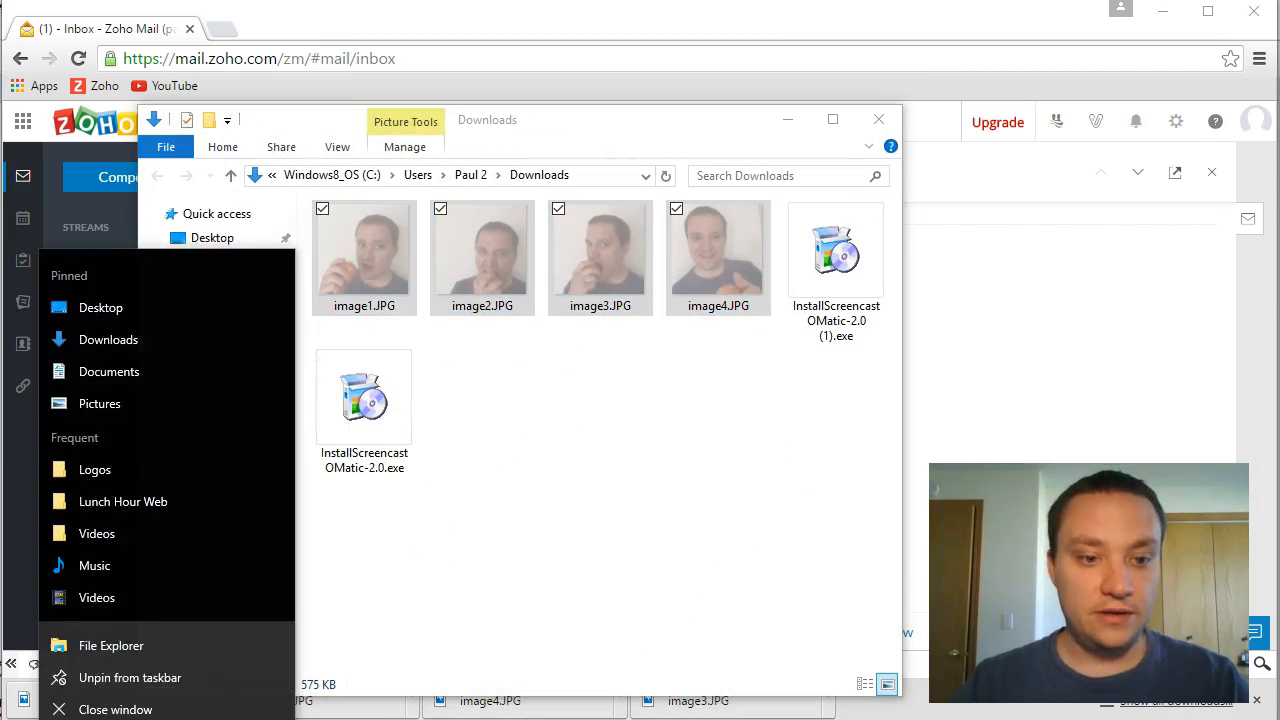
{"action": "left_click", "coordinate": [120, 497]}
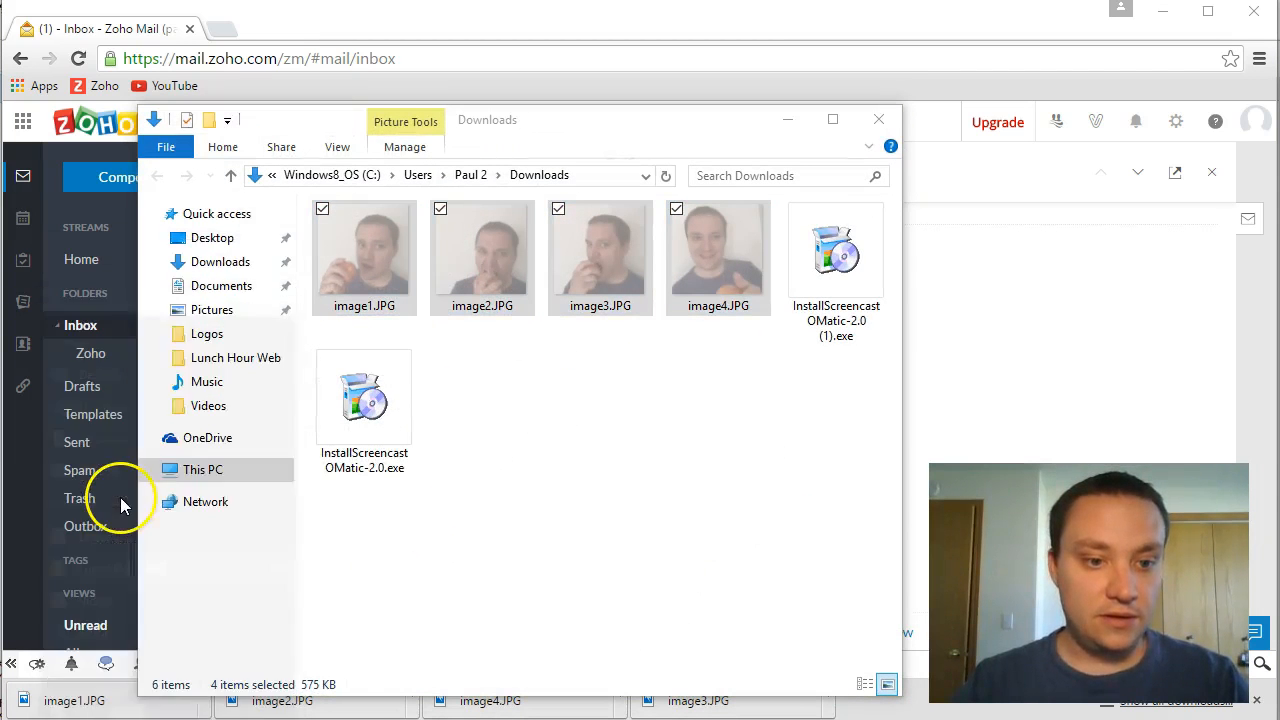
{"action": "double_click", "coordinate": [390, 128]}
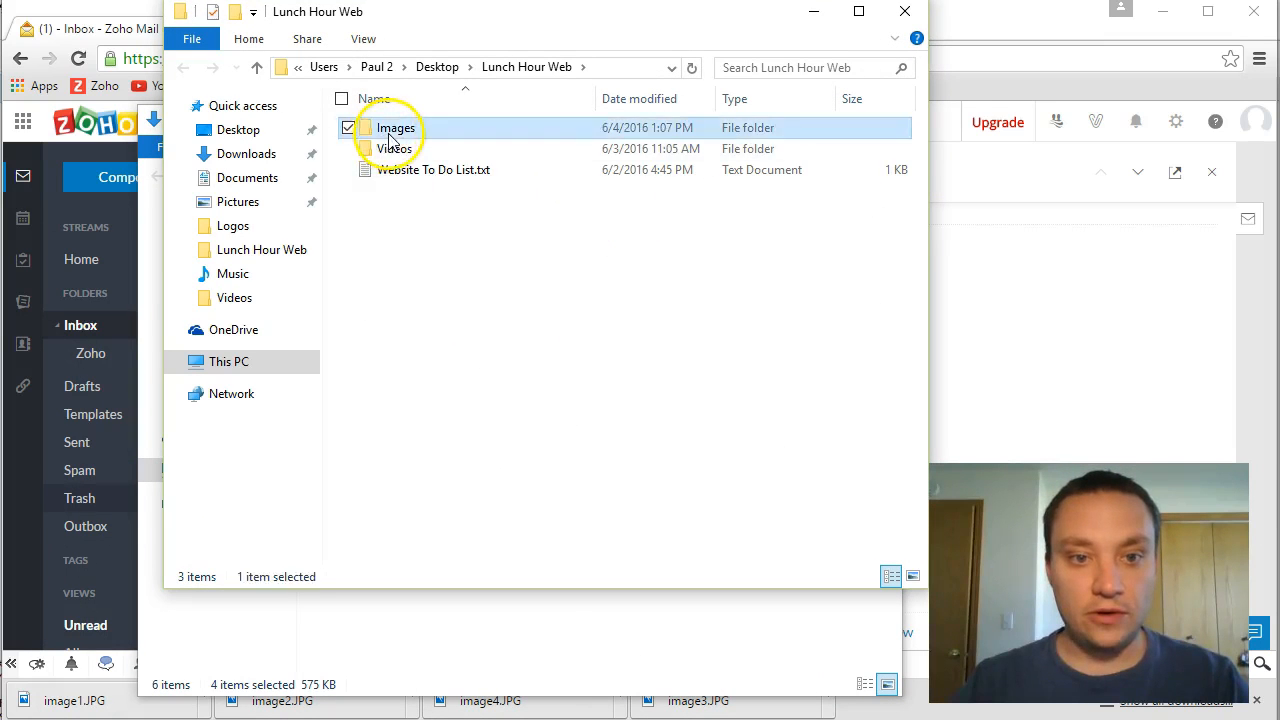
Create a folder named "Selfies" inside Images and paste the four cut images into it.
{"action": "left_click", "coordinate": [237, 12]}
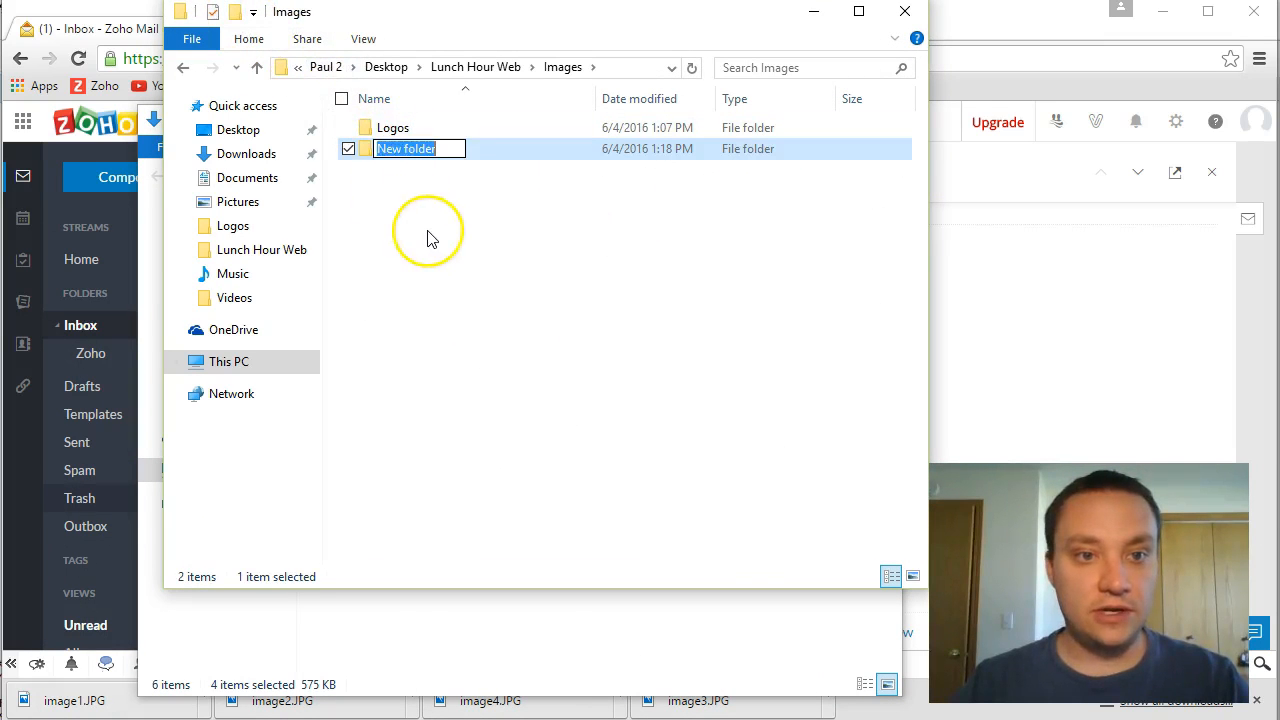
{"action": "type", "text": "Se"}
{"action": "key", "text": "Return"}
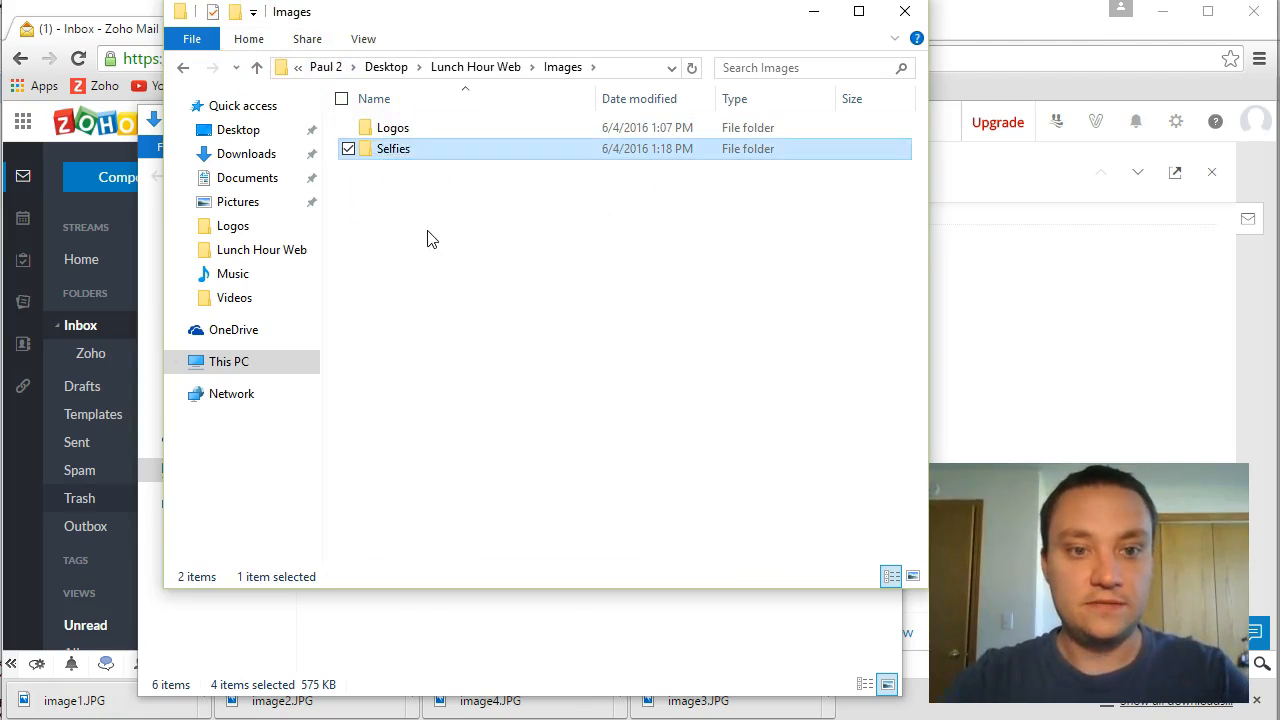
{"action": "key", "text": "Return"}
{"action": "key", "text": "ctrl+v"}
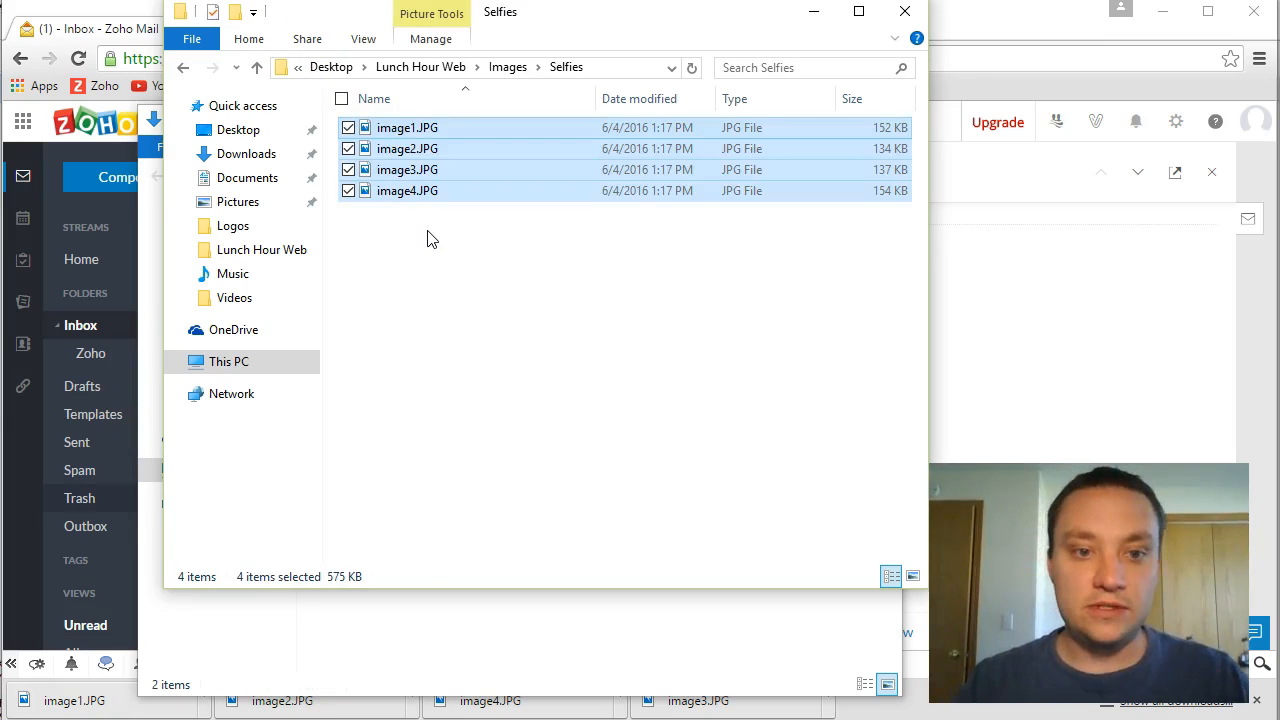
Display the contents of the Selfies folder as large icons.
{"action": "left_click", "coordinate": [428, 240]}
{"action": "right_click", "coordinate": [430, 240]}
{"action": "left_click", "coordinate": [414, 251]}
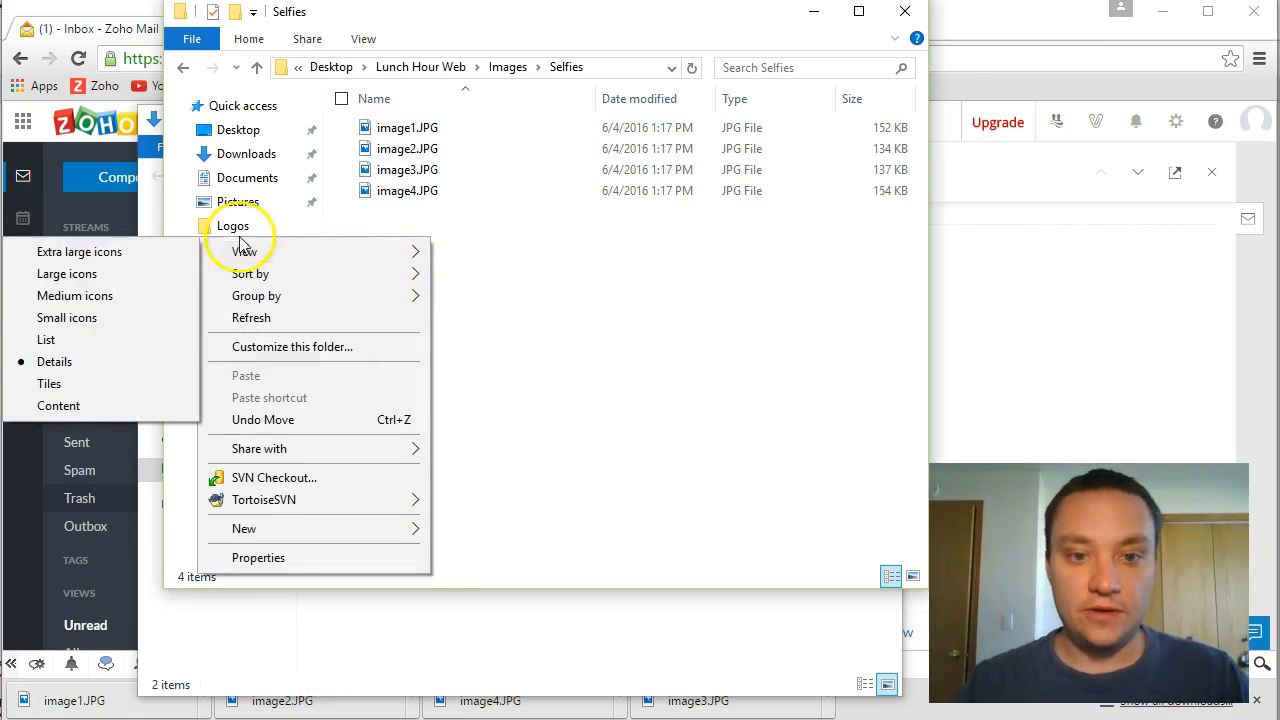
{"action": "left_click", "coordinate": [74, 297]}
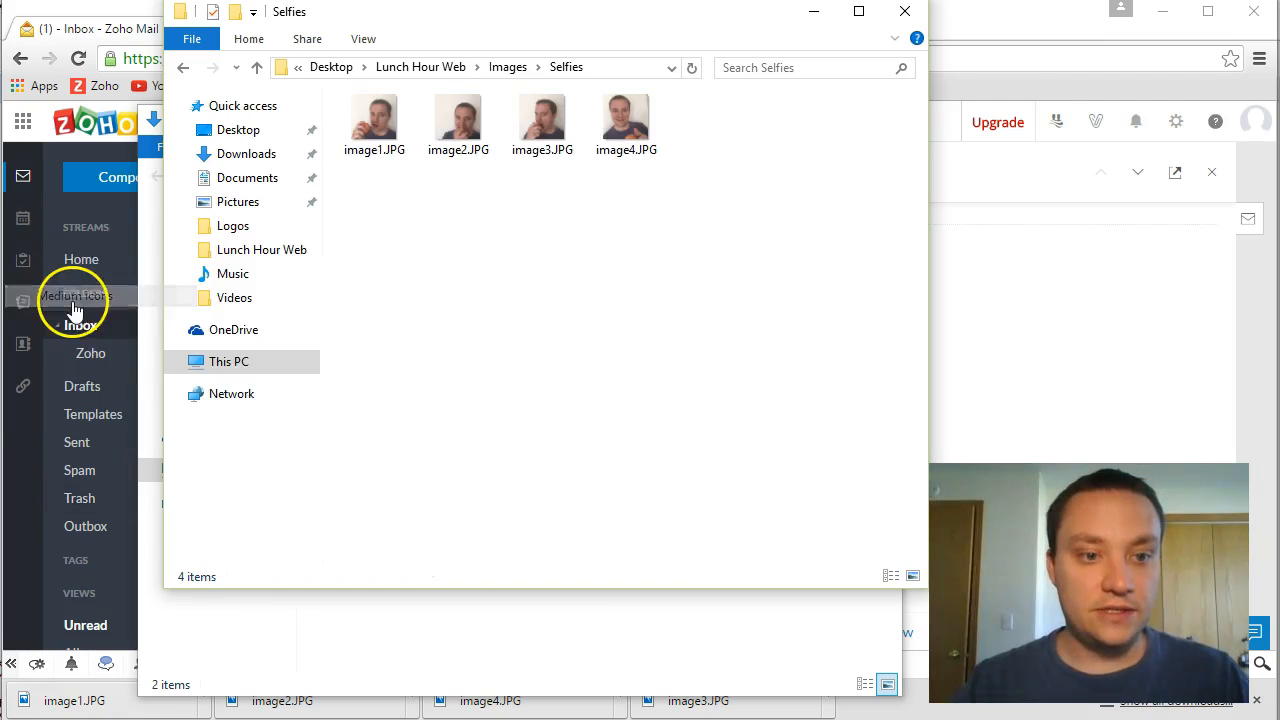
{"action": "right_click", "coordinate": [576, 186]}
{"action": "mouse_move", "coordinate": [537, 200]}
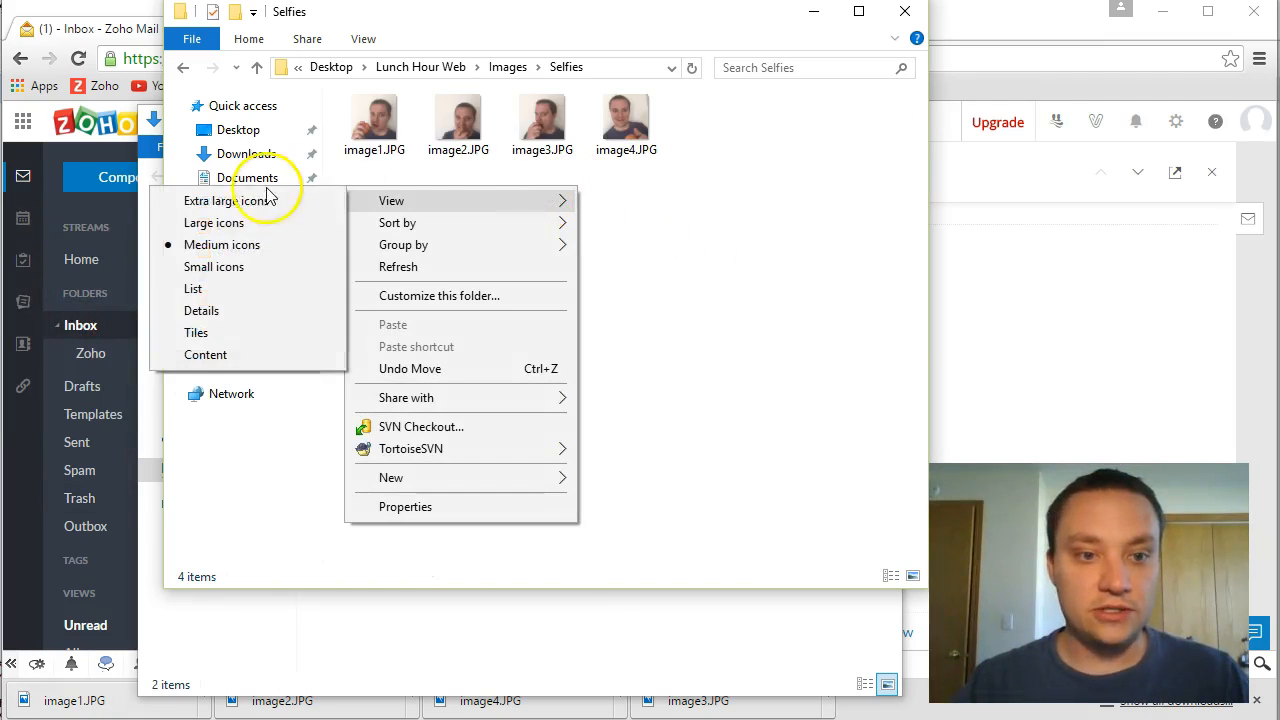
{"action": "left_click", "coordinate": [240, 223]}
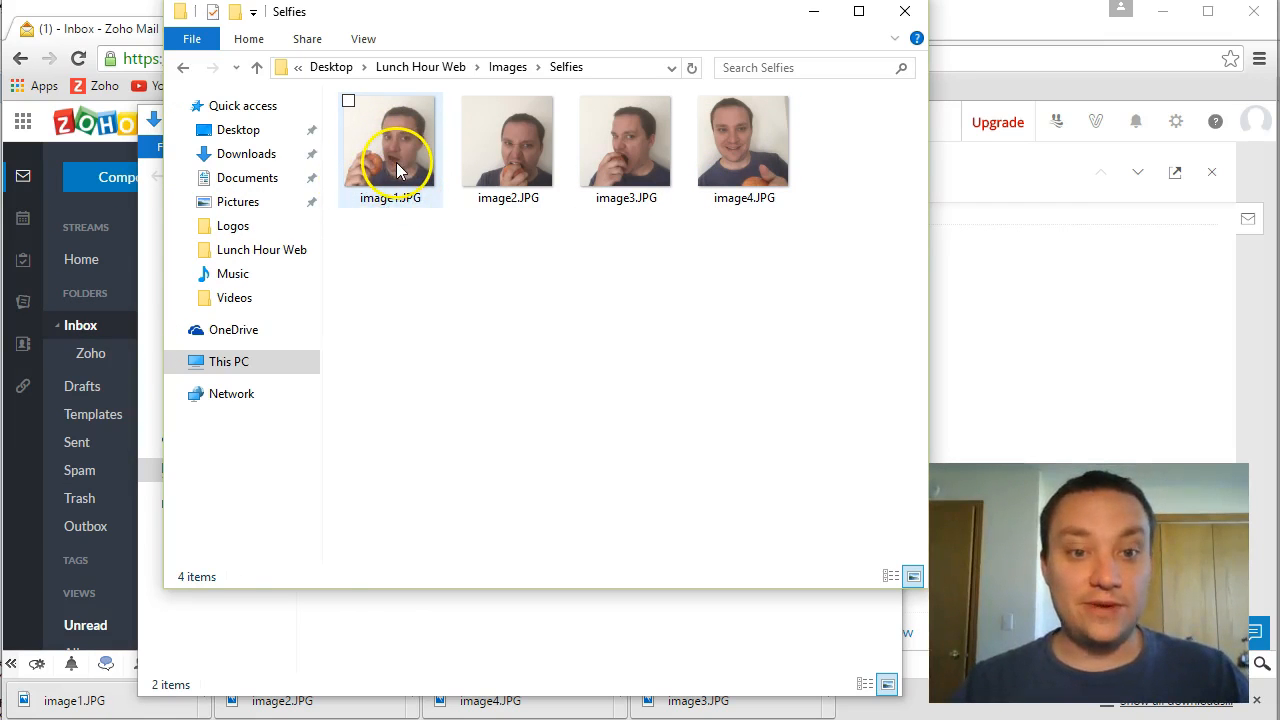
Open image1.JPG with Windows Photo Viewer, choosing to always use it for .JPG files.
{"action": "left_click", "coordinate": [397, 170]}
{"action": "double_click", "coordinate": [397, 170]}
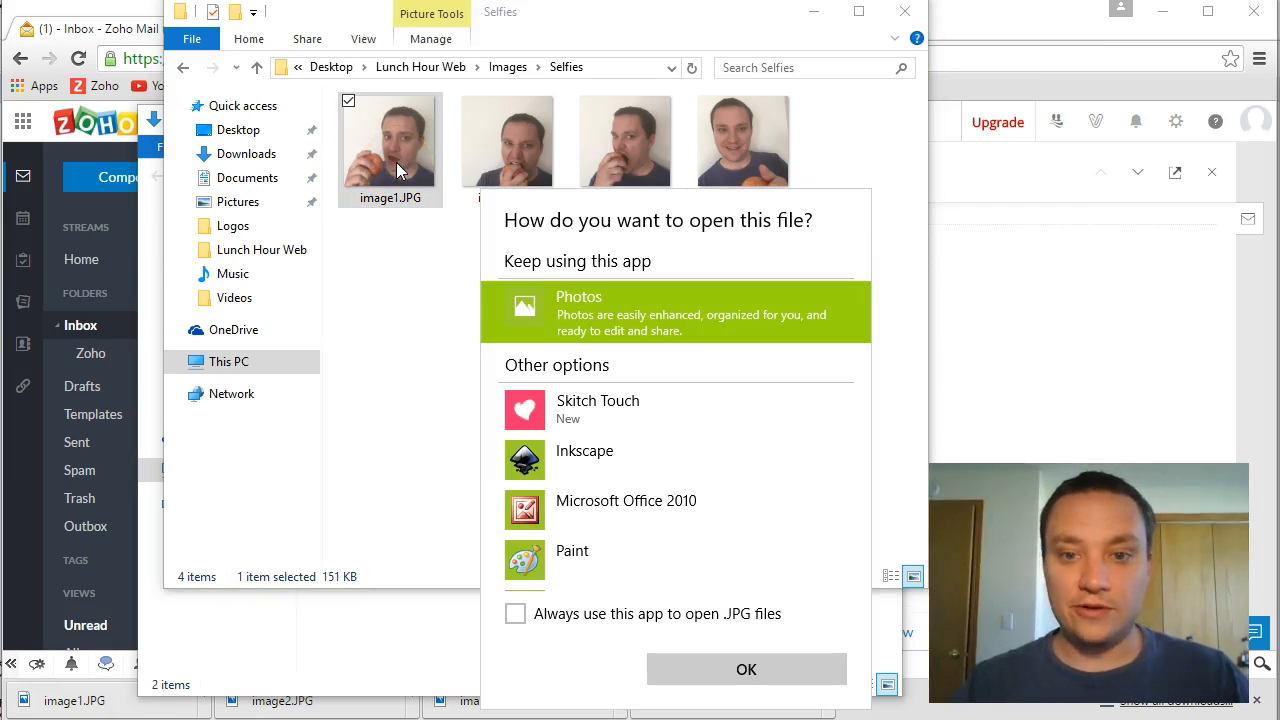
{"action": "left_click", "coordinate": [597, 560]}
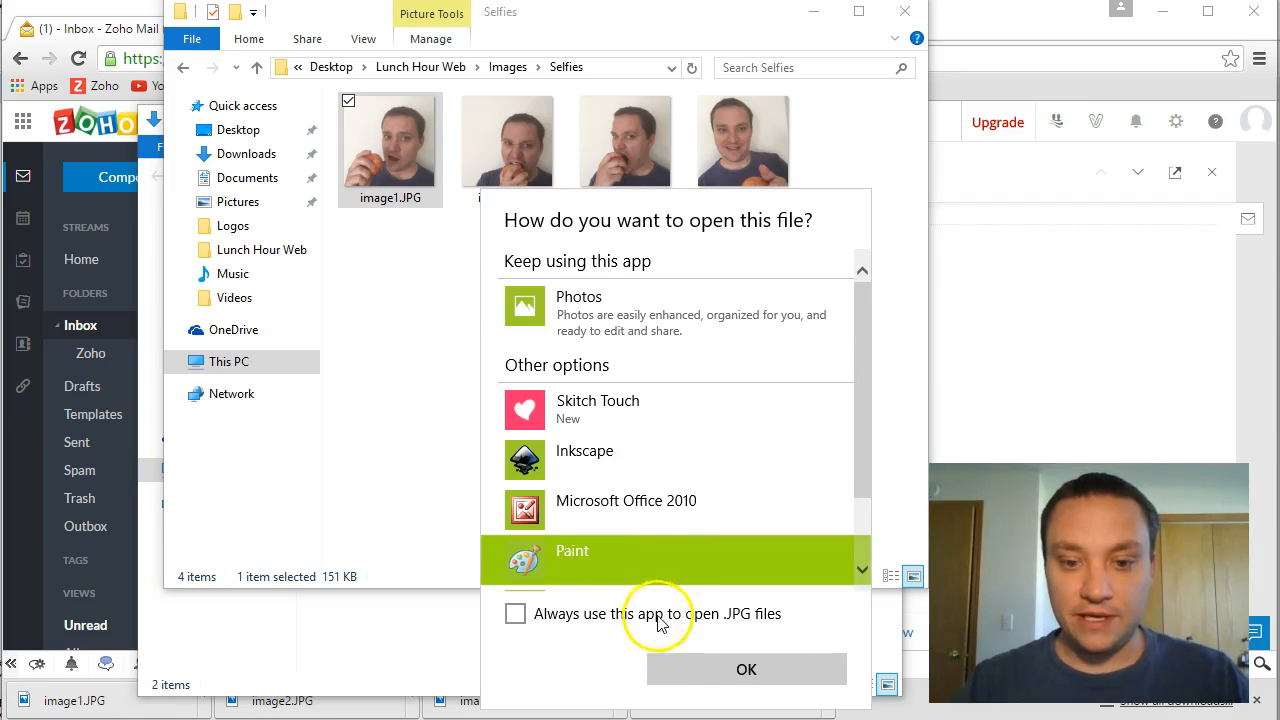
{"action": "scroll", "coordinate": [700, 555], "scroll_direction": "down", "scroll_amount": 2}
{"action": "left_click", "coordinate": [675, 515]}
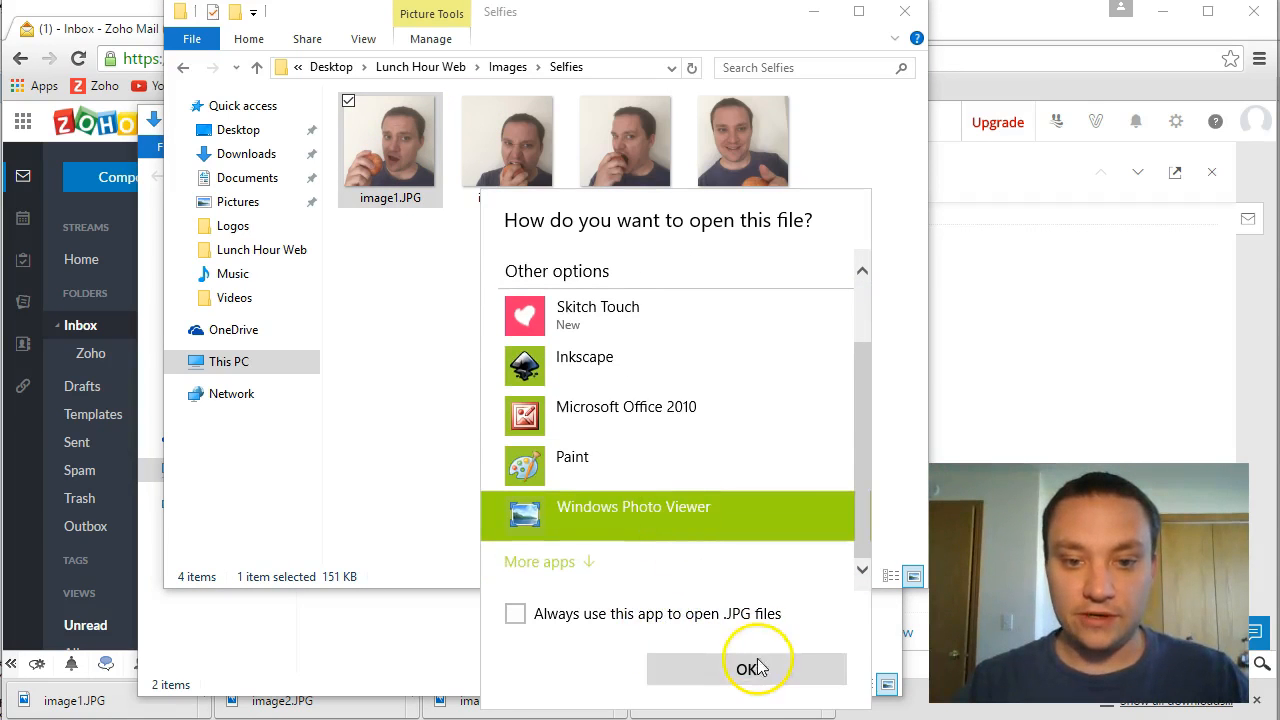
{"action": "left_click", "coordinate": [692, 616]}
{"action": "left_click", "coordinate": [737, 669]}
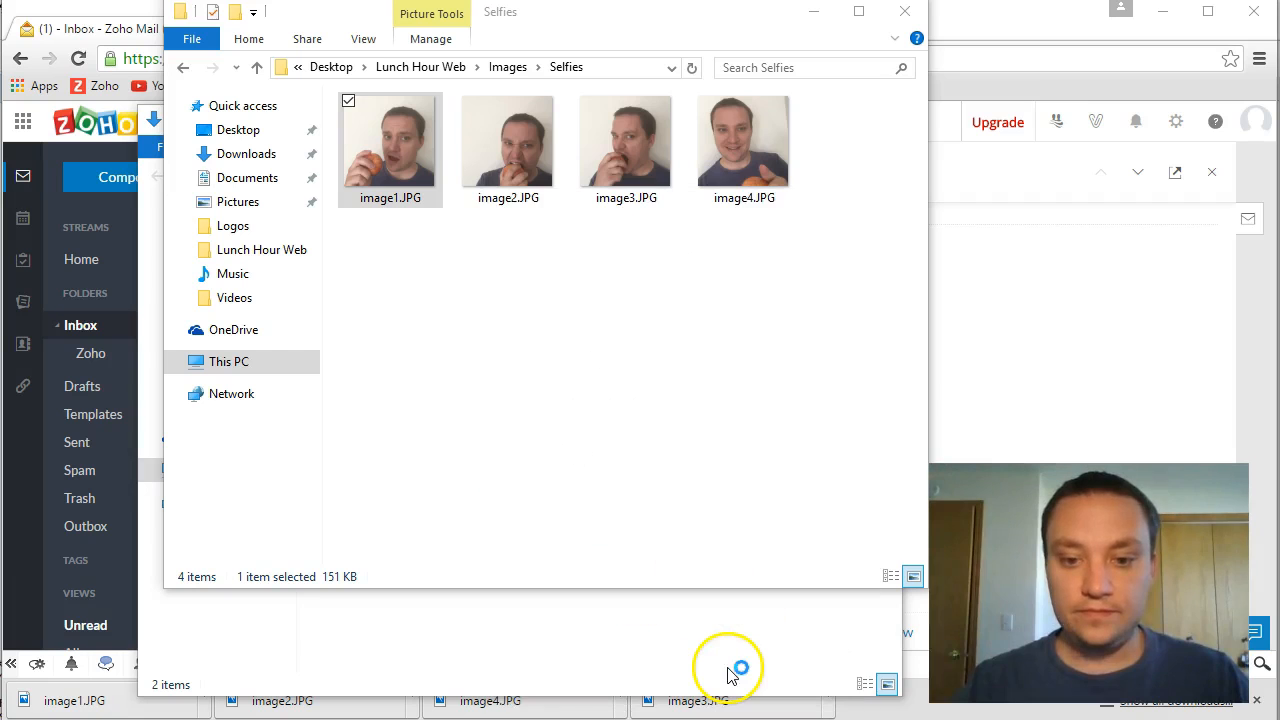
Look through all four selfies in the viewer and return to image1.JPG to compare them.
{"action": "key", "text": "Right"}
{"action": "key", "text": "Right"}
{"action": "key", "text": "Right"}
{"action": "key", "text": "Right"}
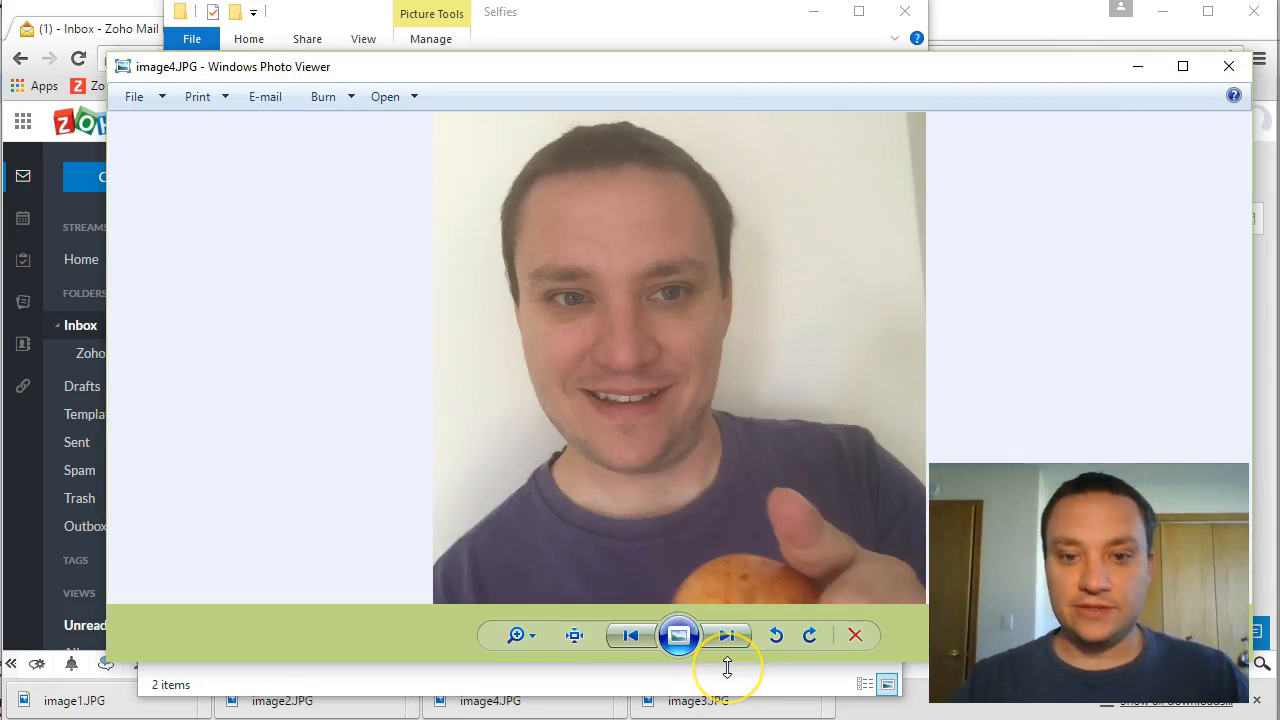
{"action": "key", "text": "Left"}
{"action": "key", "text": "Left"}
{"action": "key", "text": "Left"}
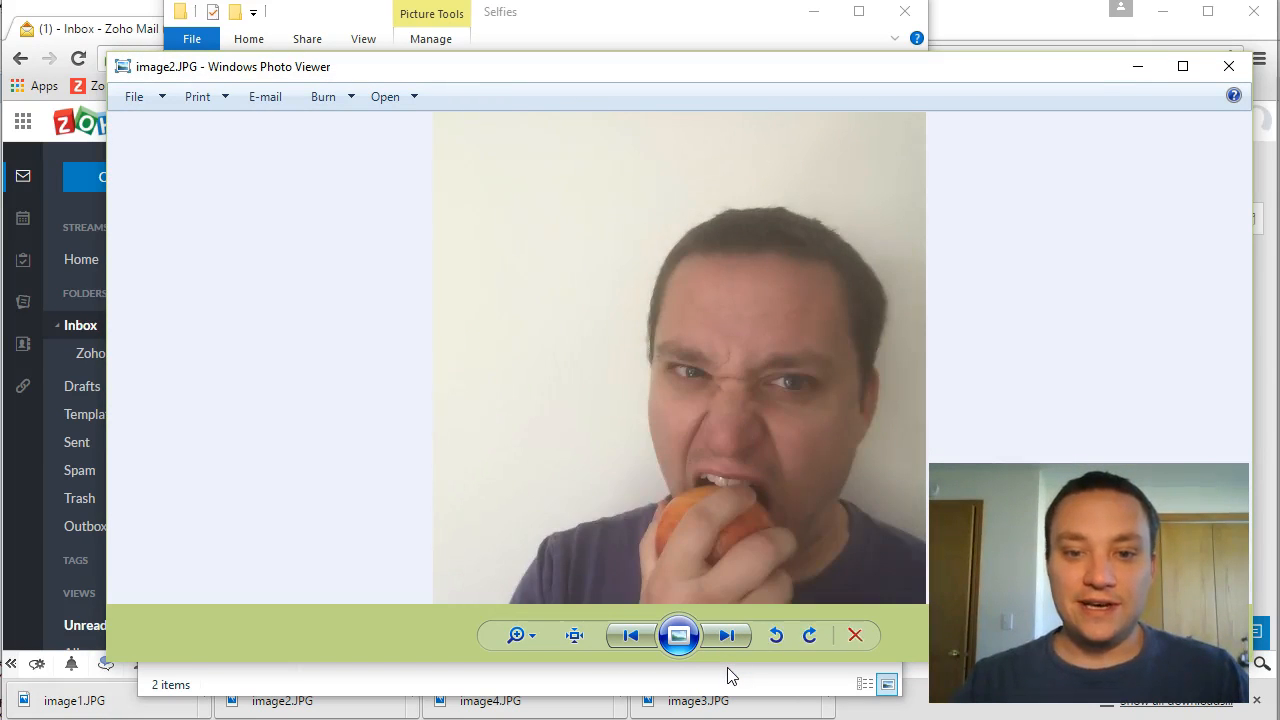
{"action": "key", "text": "Left"}
{"action": "left_click", "coordinate": [808, 636]}
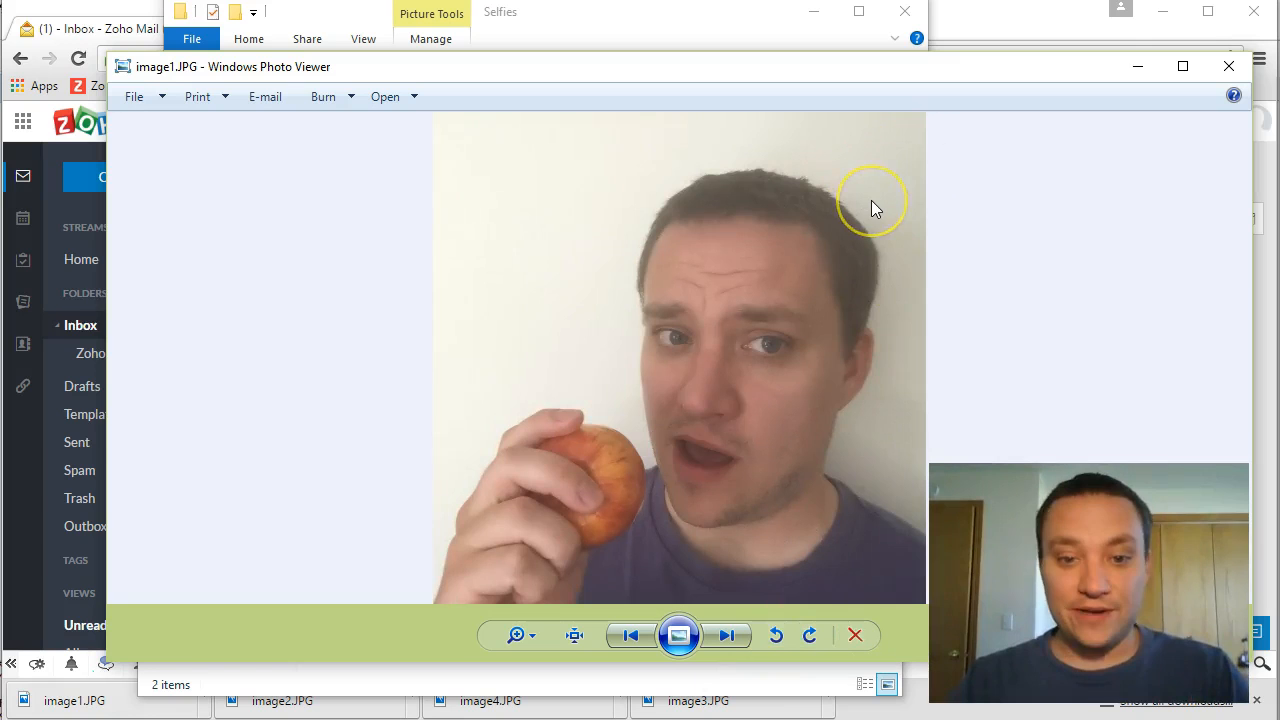
Close Windows Photo Viewer and both the Selfies and Downloads folder windows.
{"action": "left_click", "coordinate": [1229, 66]}
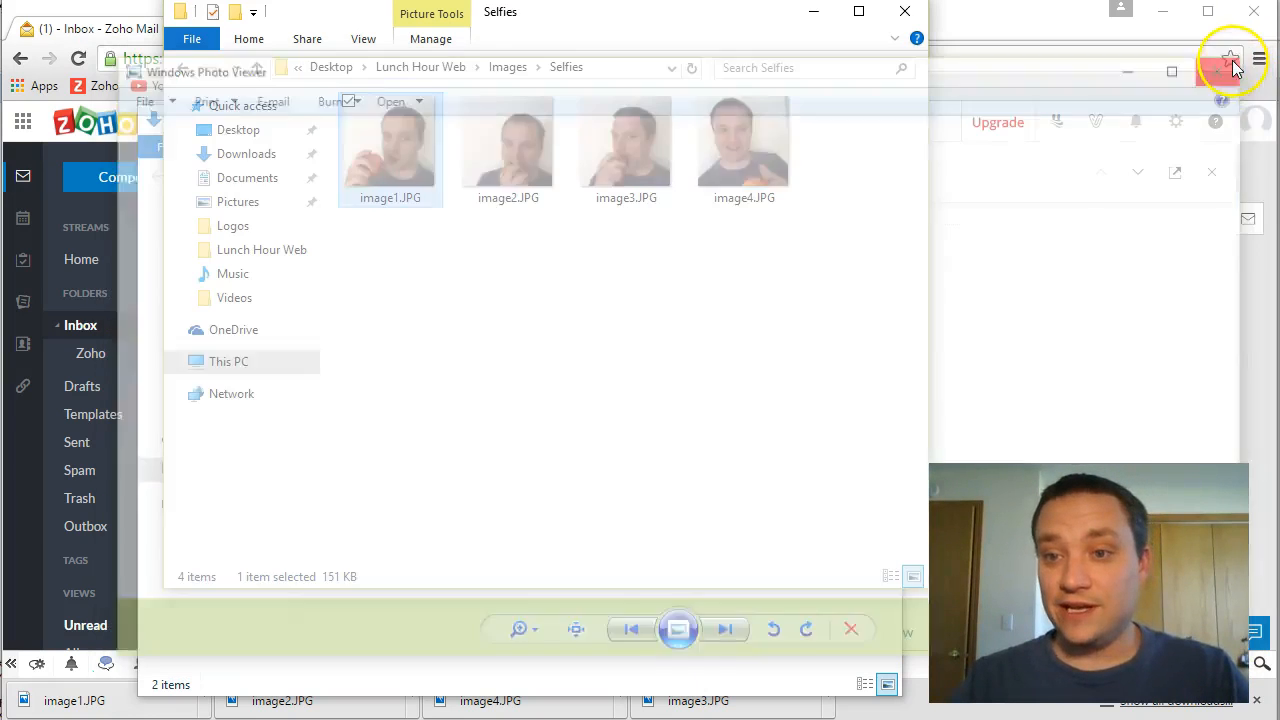
{"action": "left_click", "coordinate": [902, 12]}
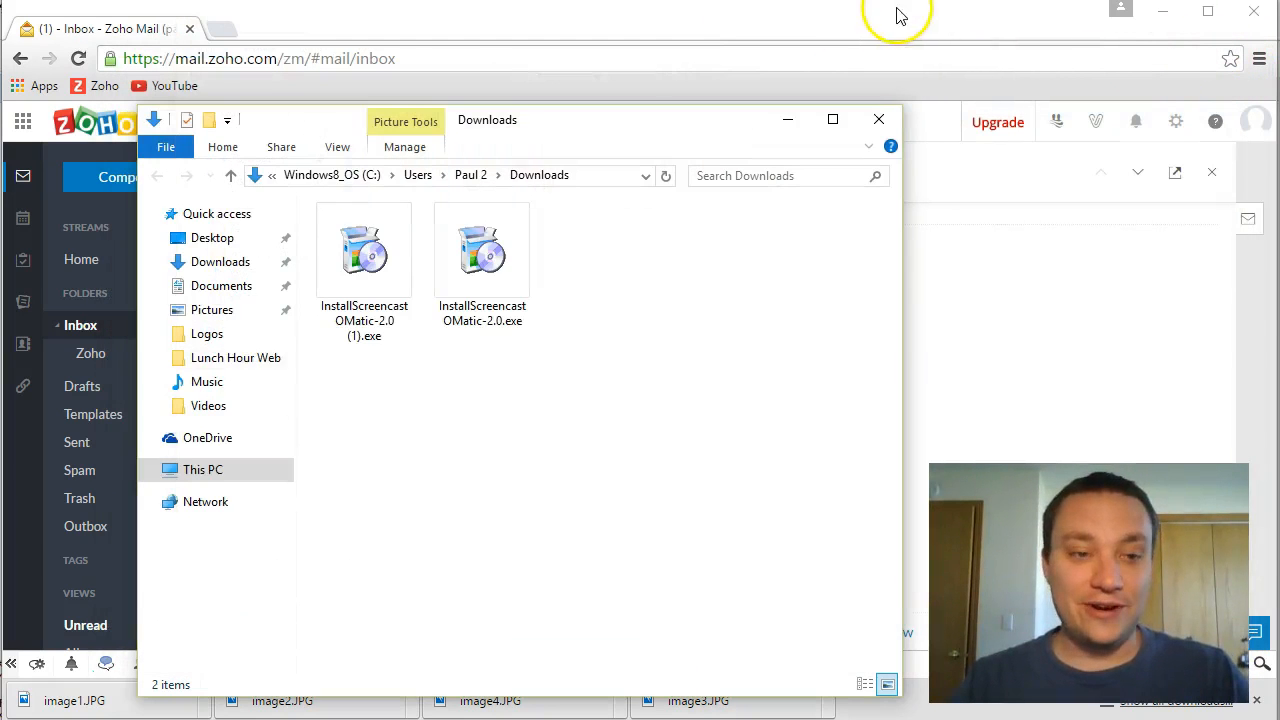
{"action": "left_click", "coordinate": [879, 119]}
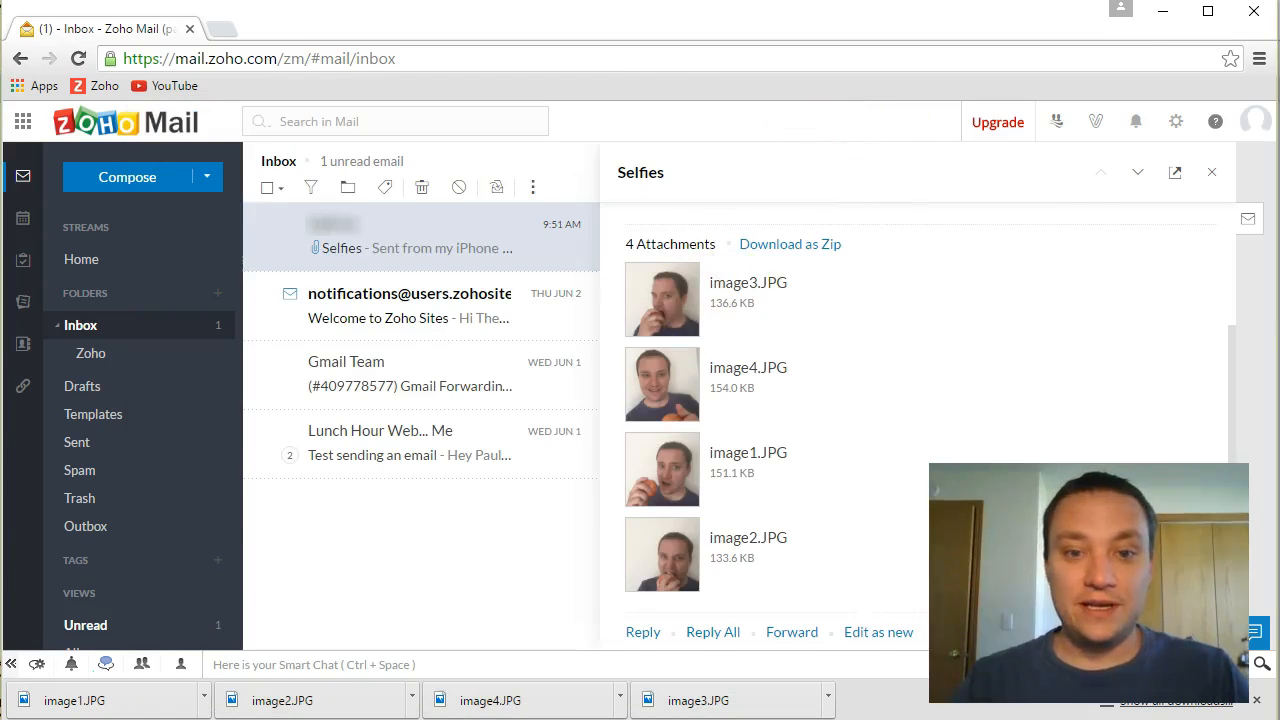
Put the Zoho Mail window away, switch to Inkscape, and enlarge its window to fill the screen.
{"action": "left_click", "coordinate": [1163, 14]}
{"action": "left_click", "coordinate": [1163, 14]}
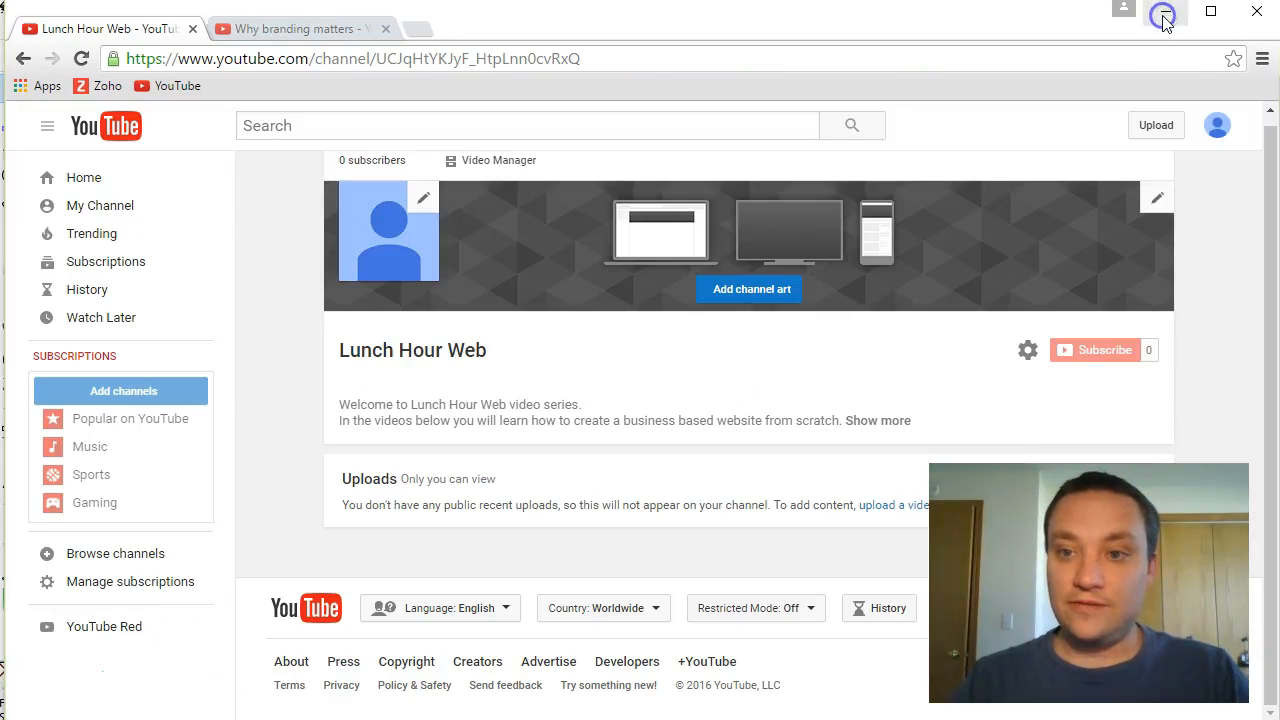
{"action": "left_click", "coordinate": [1163, 14]}
{"action": "left_click", "coordinate": [1274, 8]}
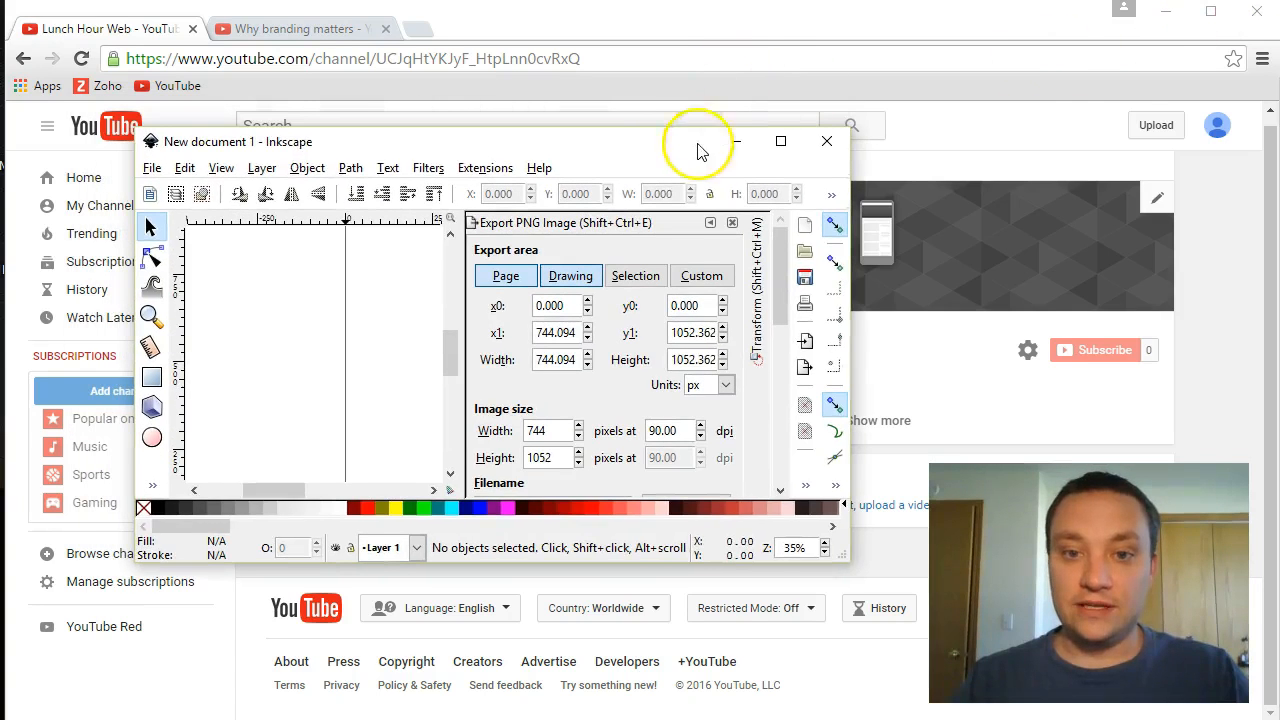
{"action": "left_click_drag", "start_coordinate": [666, 149], "coordinate": [549, 31]}
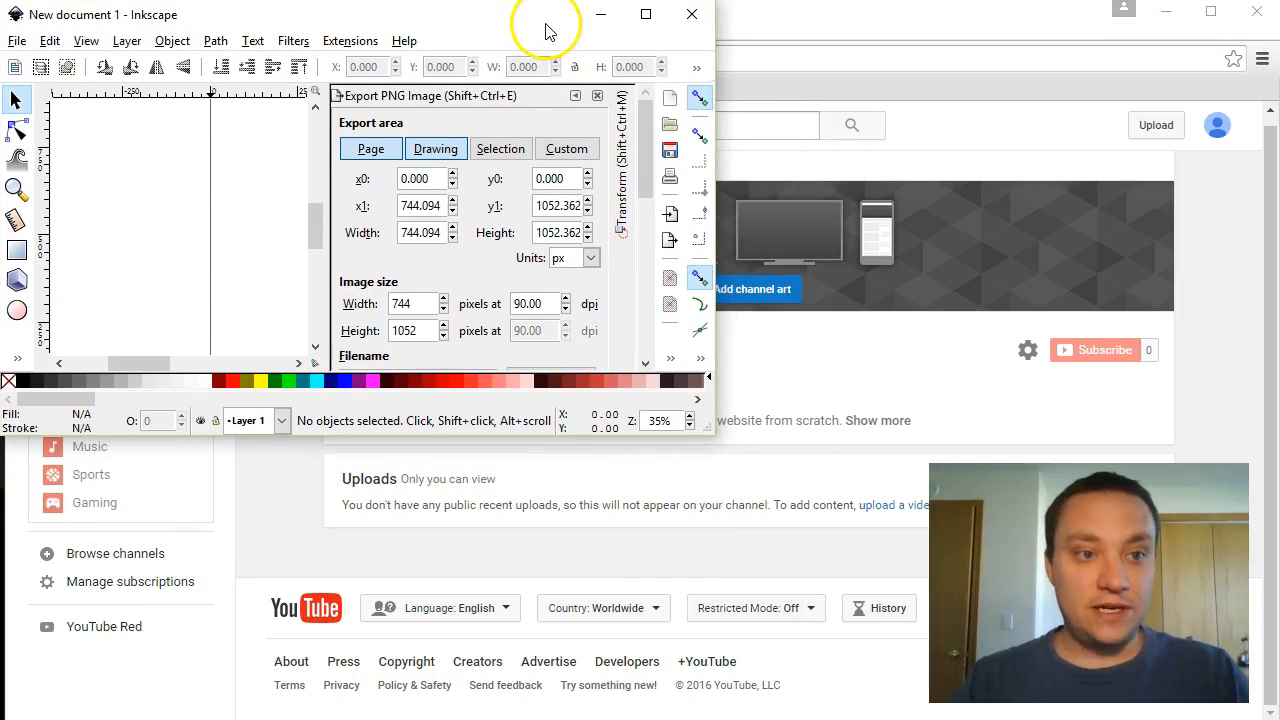
{"action": "left_click_drag", "start_coordinate": [703, 428], "coordinate": [1266, 712]}
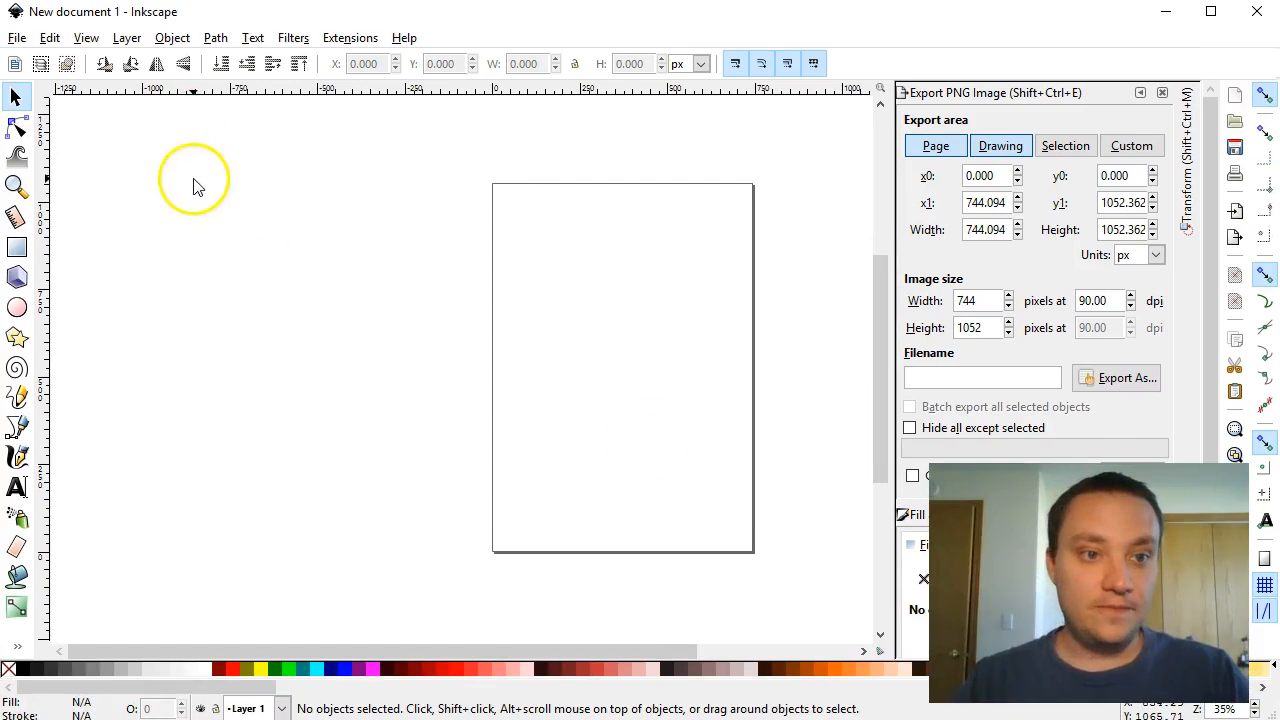
Open image3.JPG from the Selfies folder as an embedded image with DPI from file and Smooth (optimizeQuality) rendering, and enlarge its window.
{"action": "left_click", "coordinate": [16, 38]}
{"action": "key", "text": "Escape"}
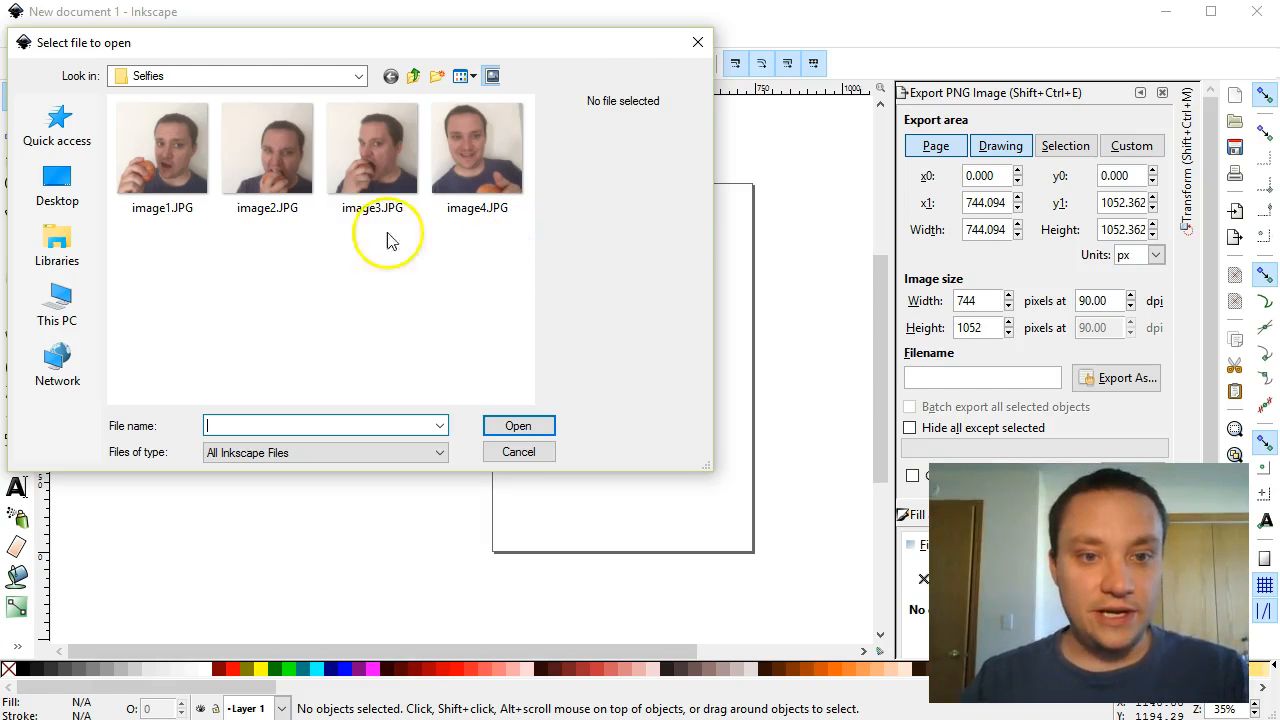
{"action": "left_click", "coordinate": [360, 184]}
{"action": "left_click", "coordinate": [496, 425]}
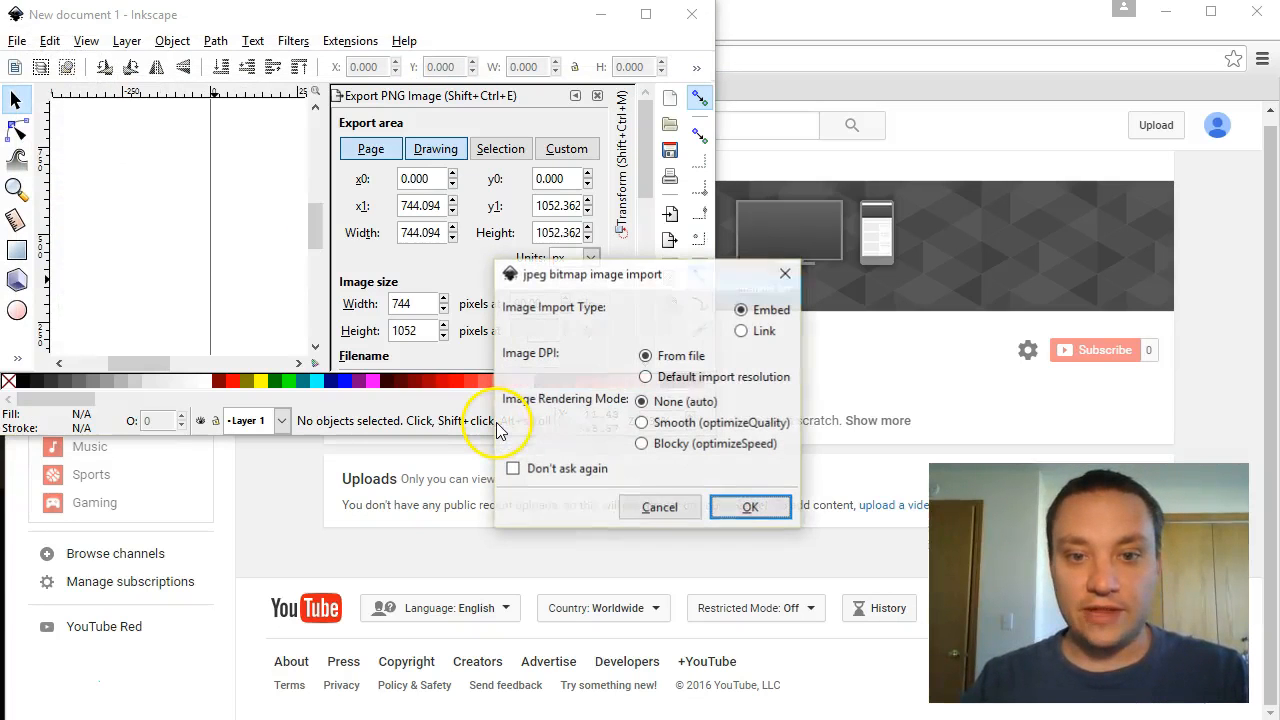
{"action": "left_click", "coordinate": [690, 422]}
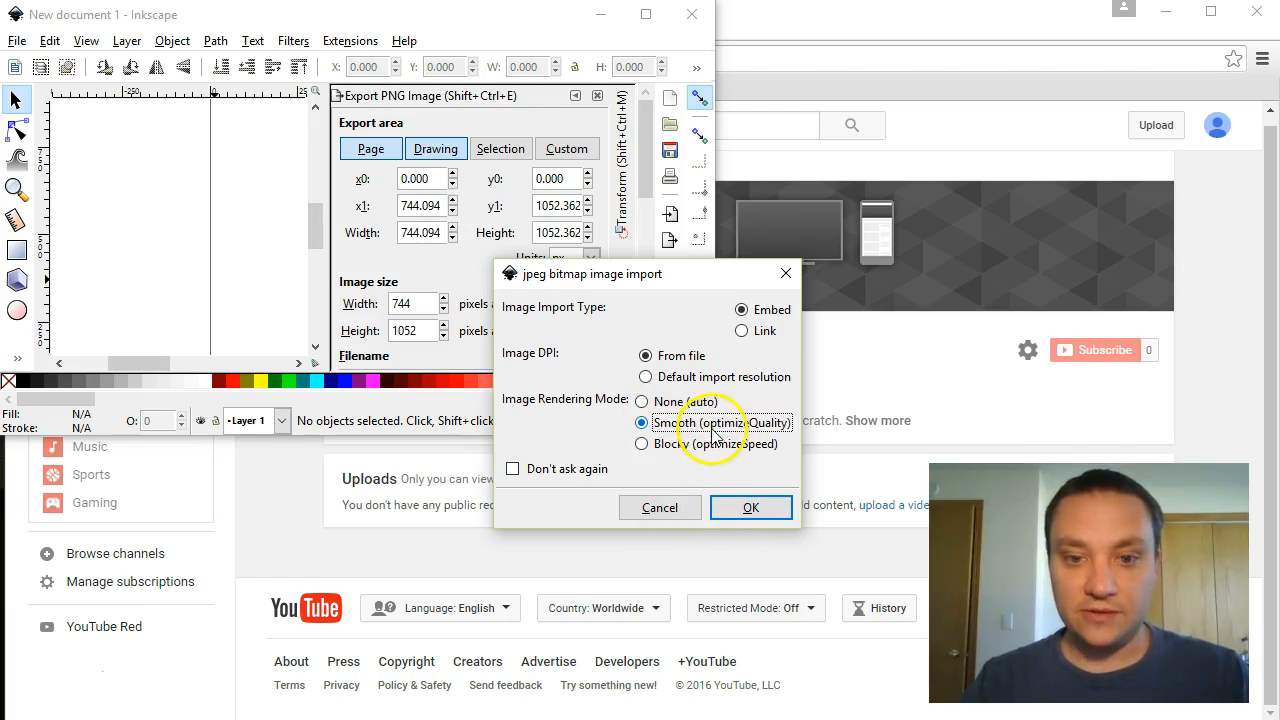
{"action": "left_click", "coordinate": [752, 508]}
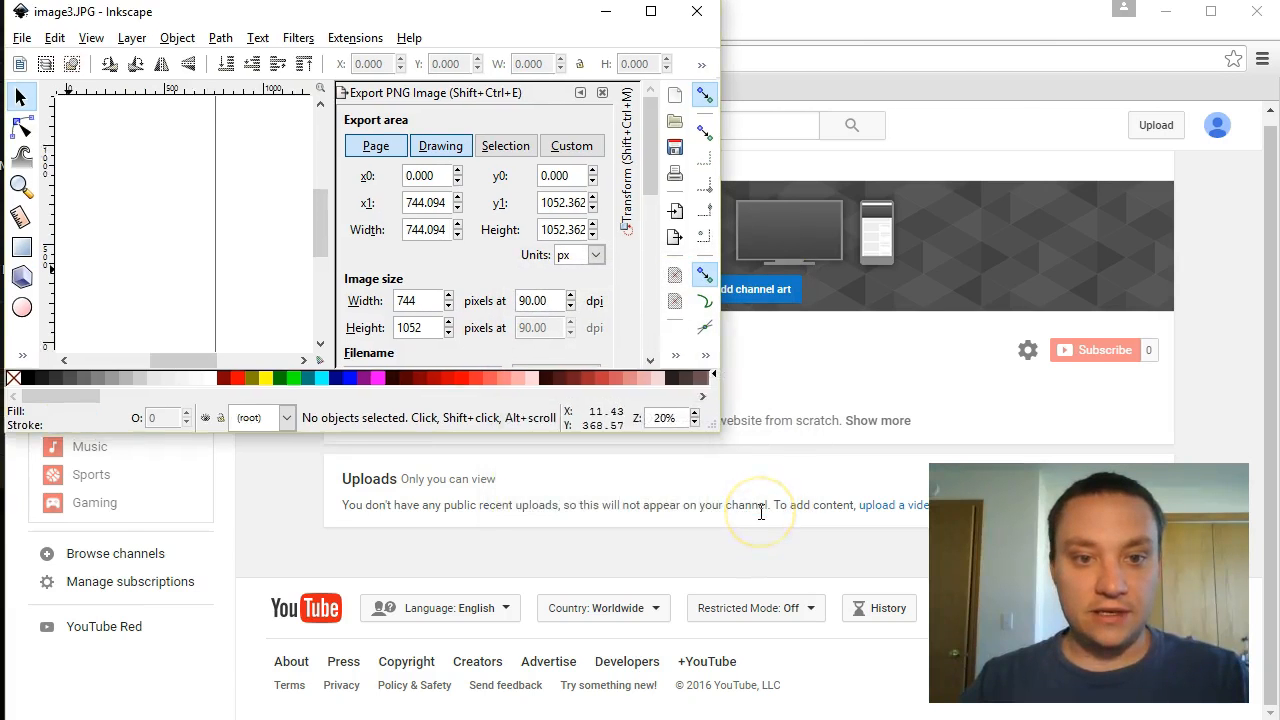
{"action": "left_click_drag", "start_coordinate": [714, 500], "coordinate": [1278, 718]}
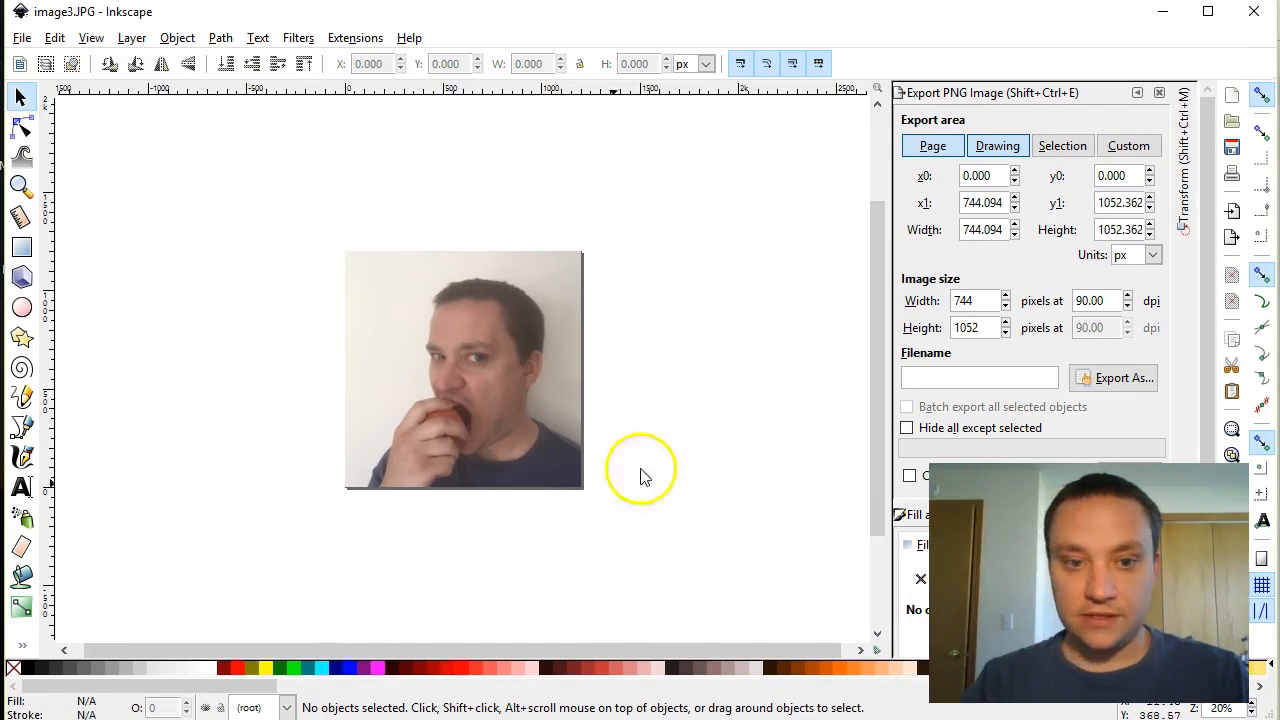
{"action": "scroll", "coordinate": [467, 381], "scroll_direction": "up", "scroll_amount": 2}
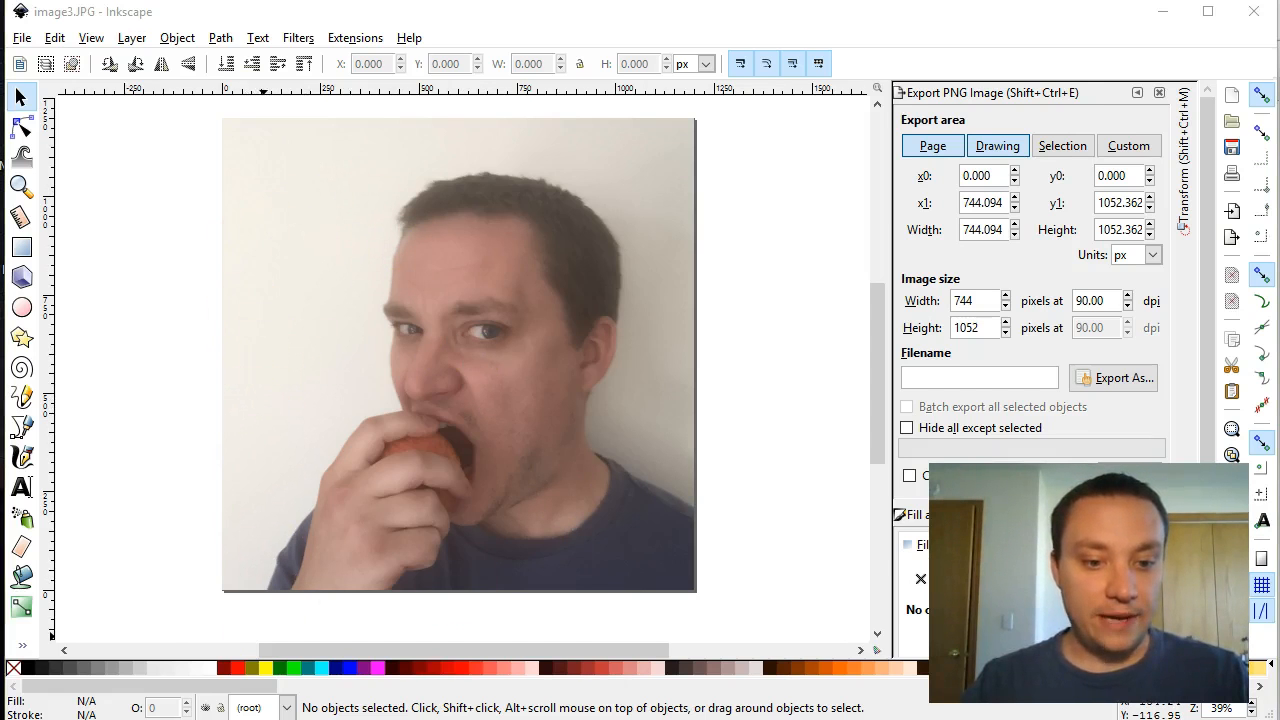
Switch to the Lunch Hour Web YouTube channel page and try to edit its channel icon.
{"action": "left_click", "coordinate": [170, 635]}
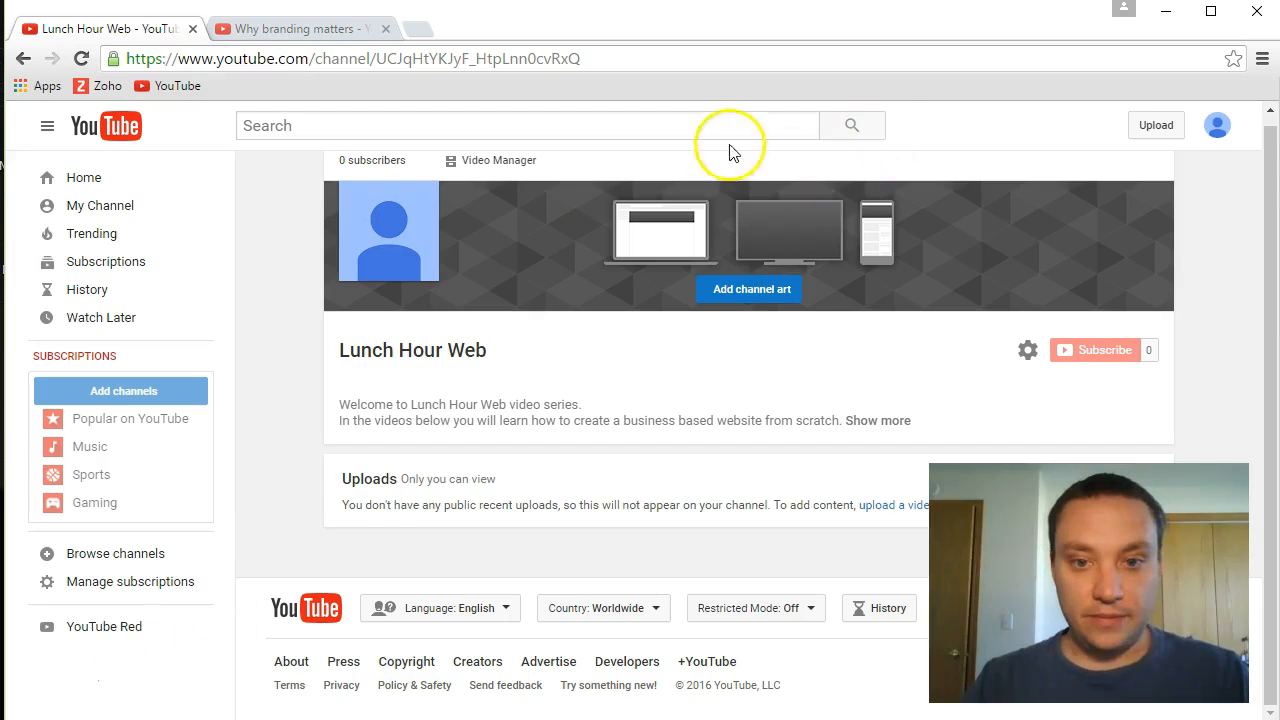
{"action": "mouse_move", "coordinate": [988, 183]}
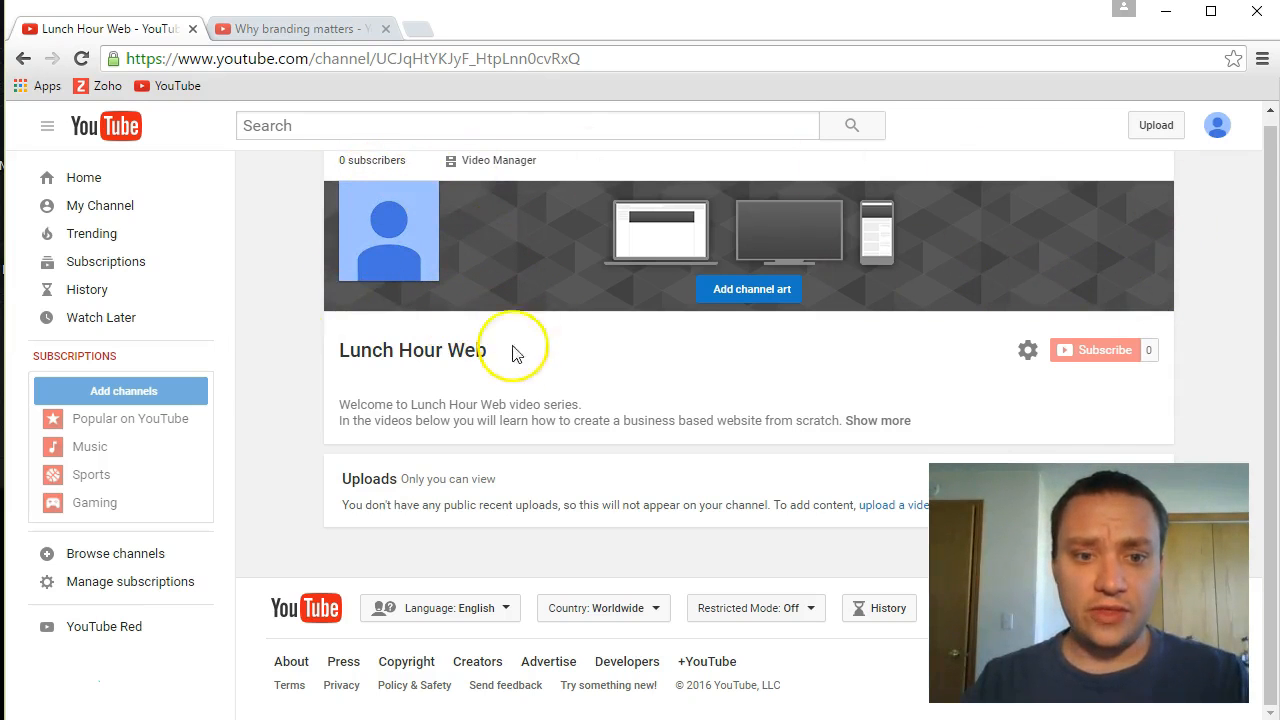
{"action": "key", "text": "alt+Tab"}
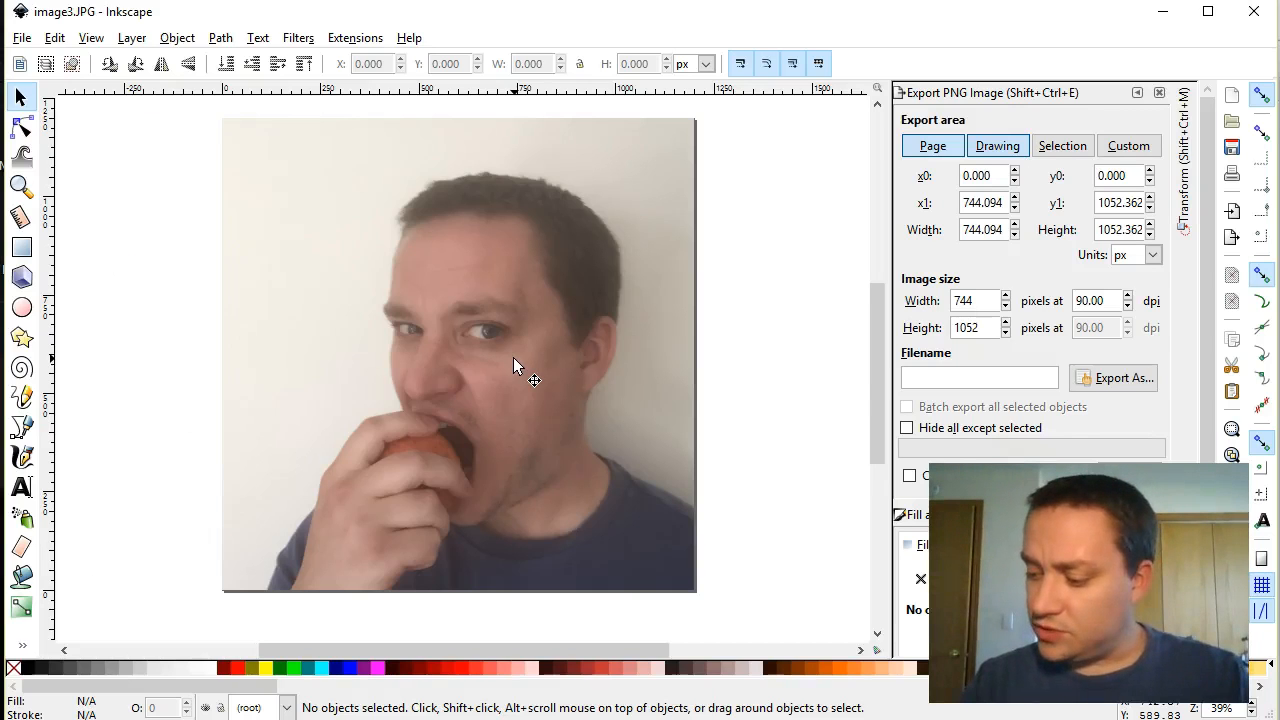
{"action": "left_click", "coordinate": [513, 357]}
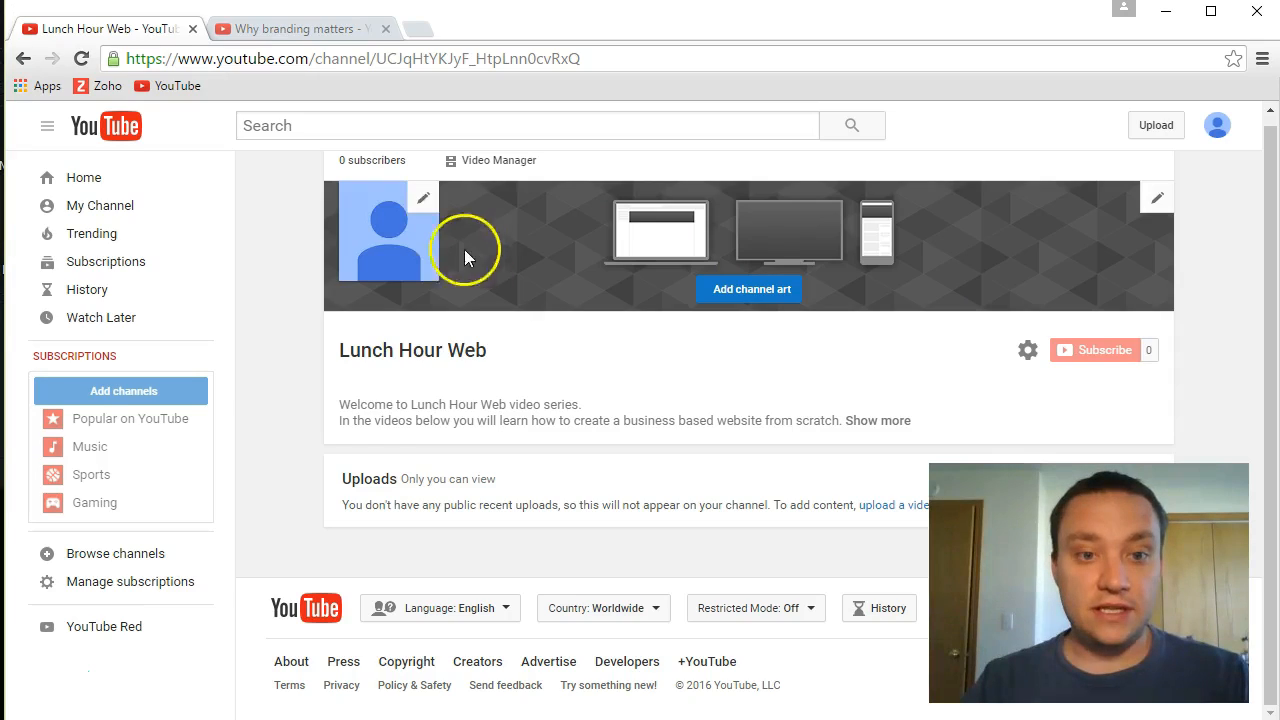
{"action": "mouse_move", "coordinate": [403, 214]}
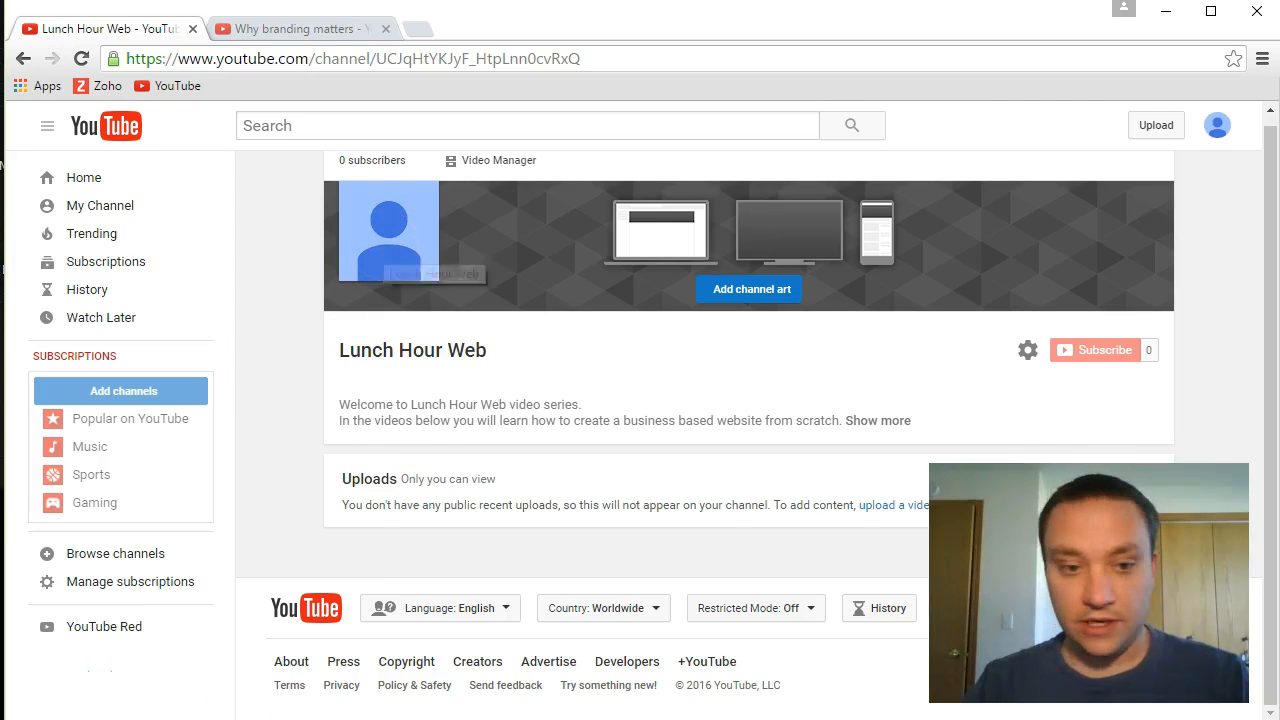
{"action": "left_click", "coordinate": [421, 206]}
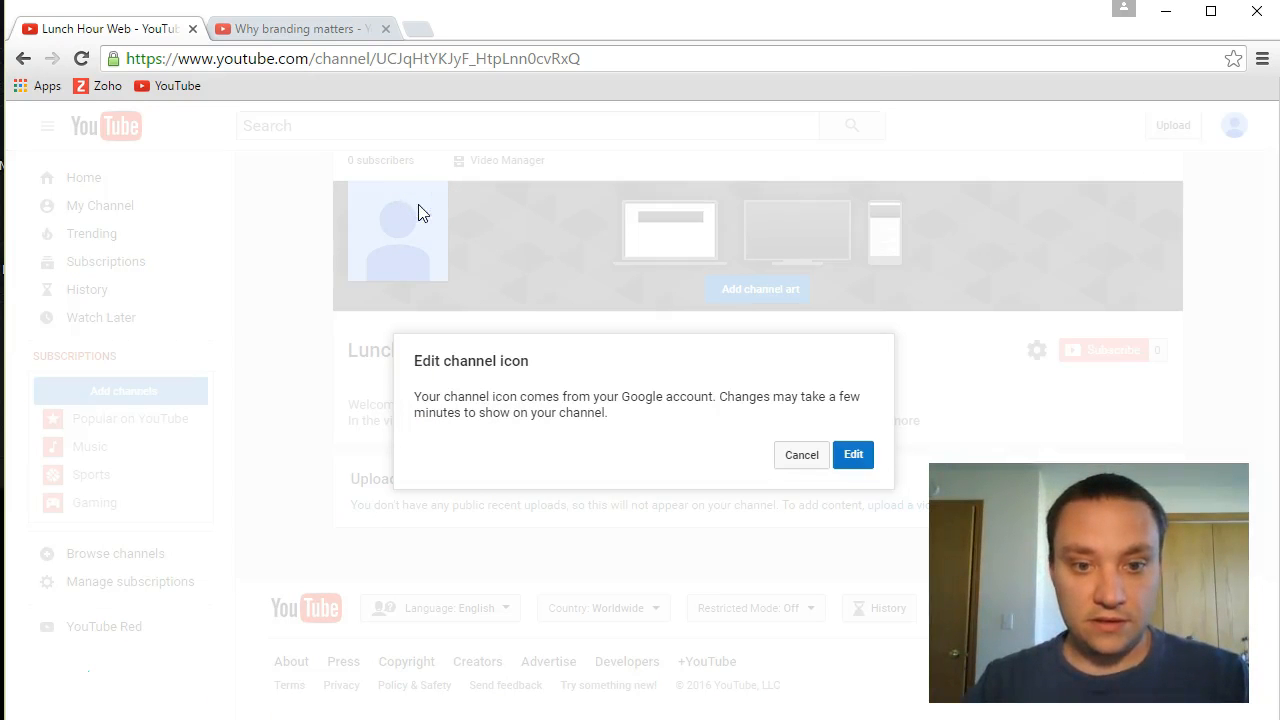
{"action": "left_click", "coordinate": [858, 450]}
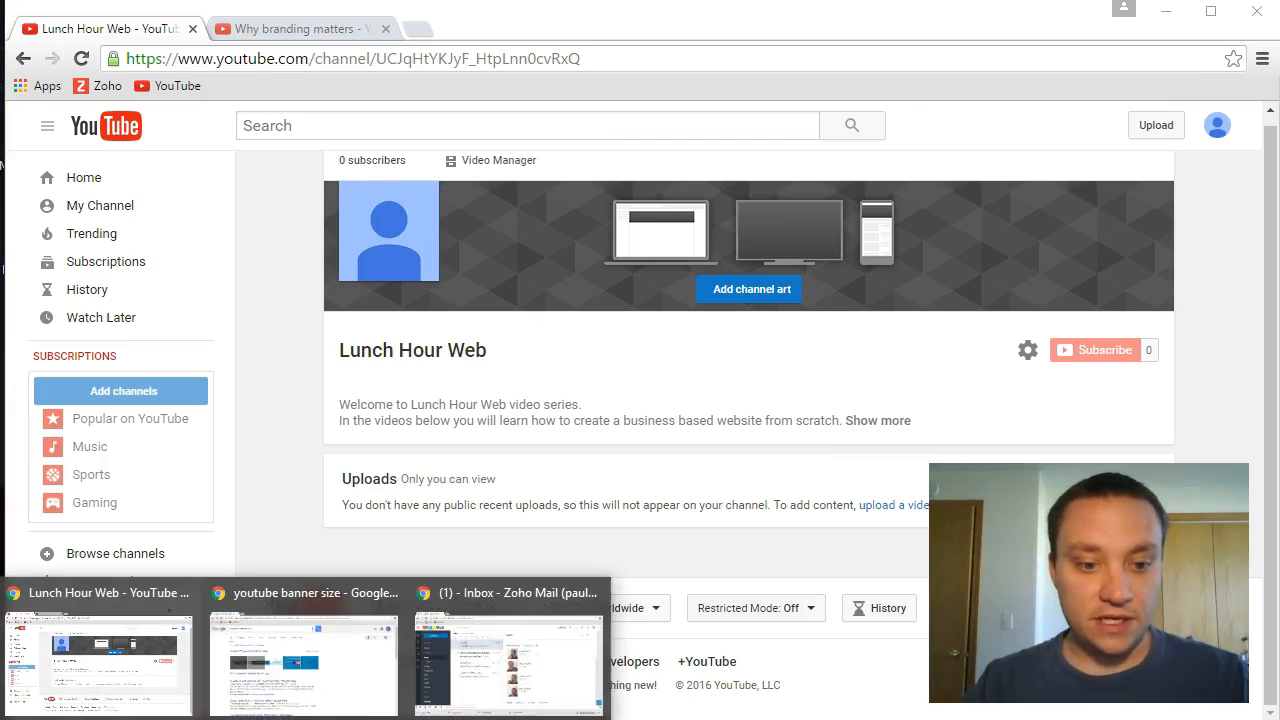
Switch to the Google results window and search for "youtube channel icon size".
{"action": "left_click", "coordinate": [248, 690]}
{"action": "left_click_drag", "start_coordinate": [301, 133], "coordinate": [231, 140]}
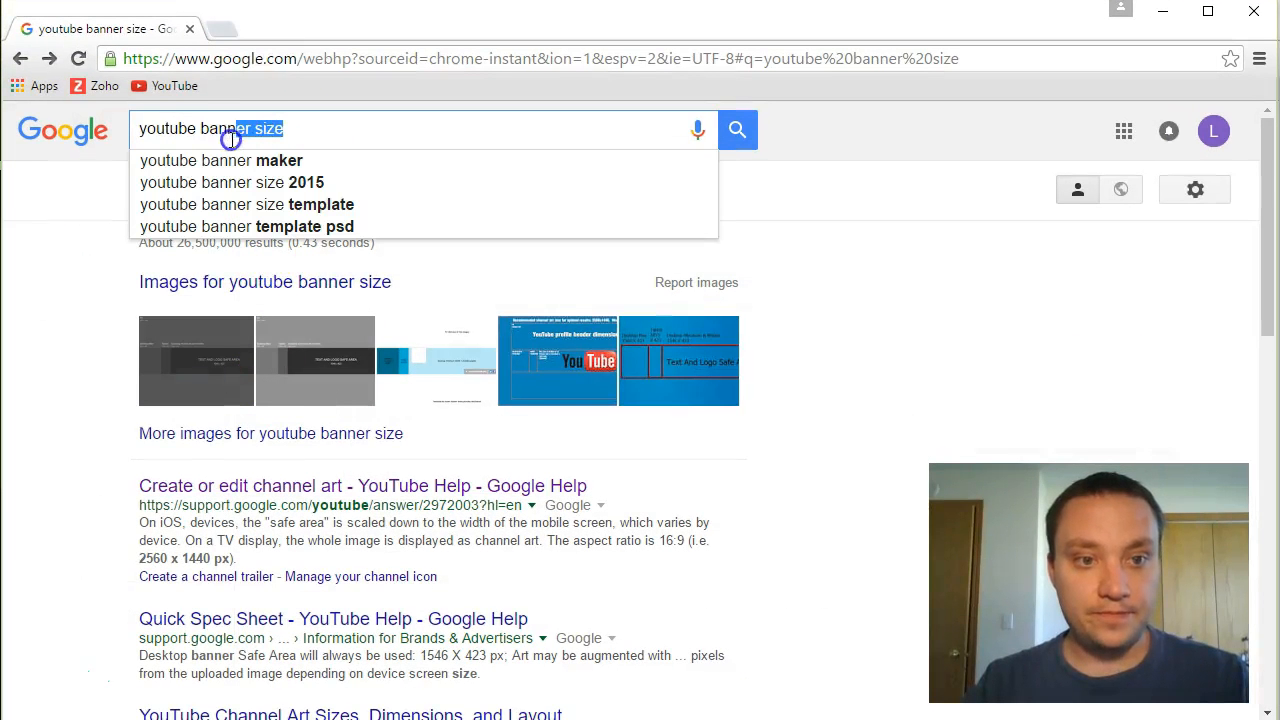
{"action": "type", "text": "channel "}
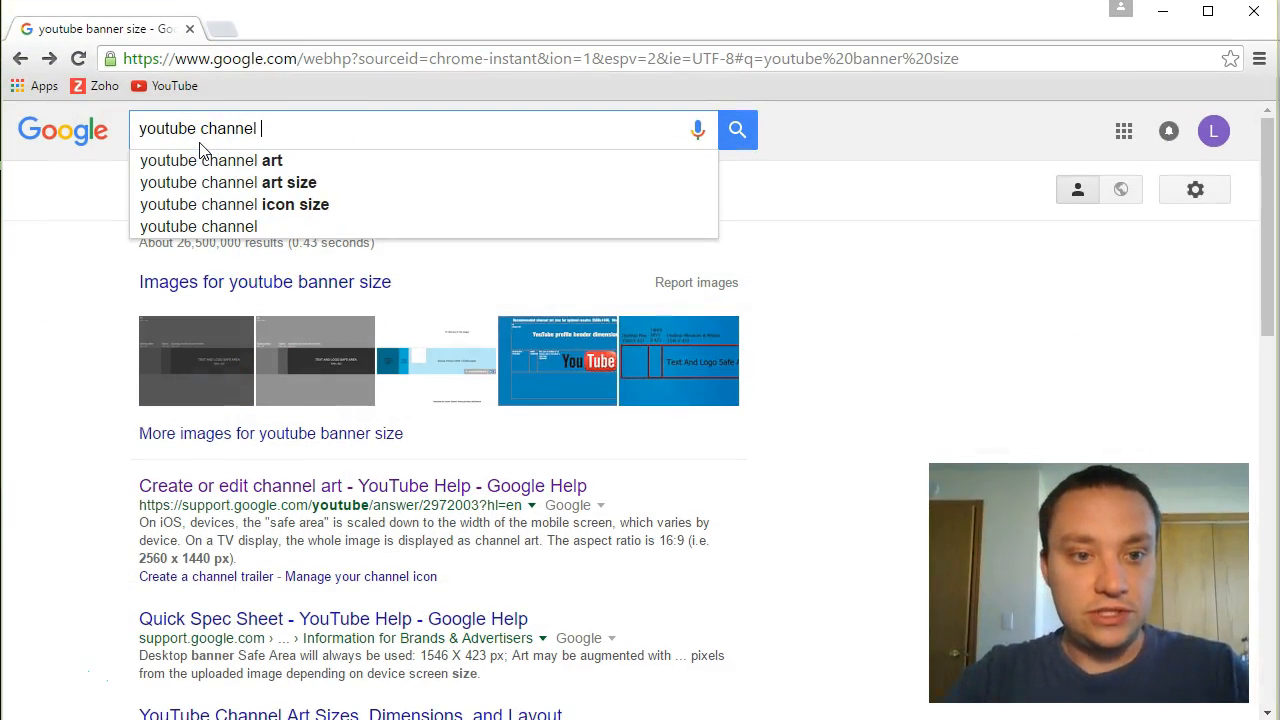
{"action": "type", "text": "icon size"}
{"action": "key", "text": "Return"}
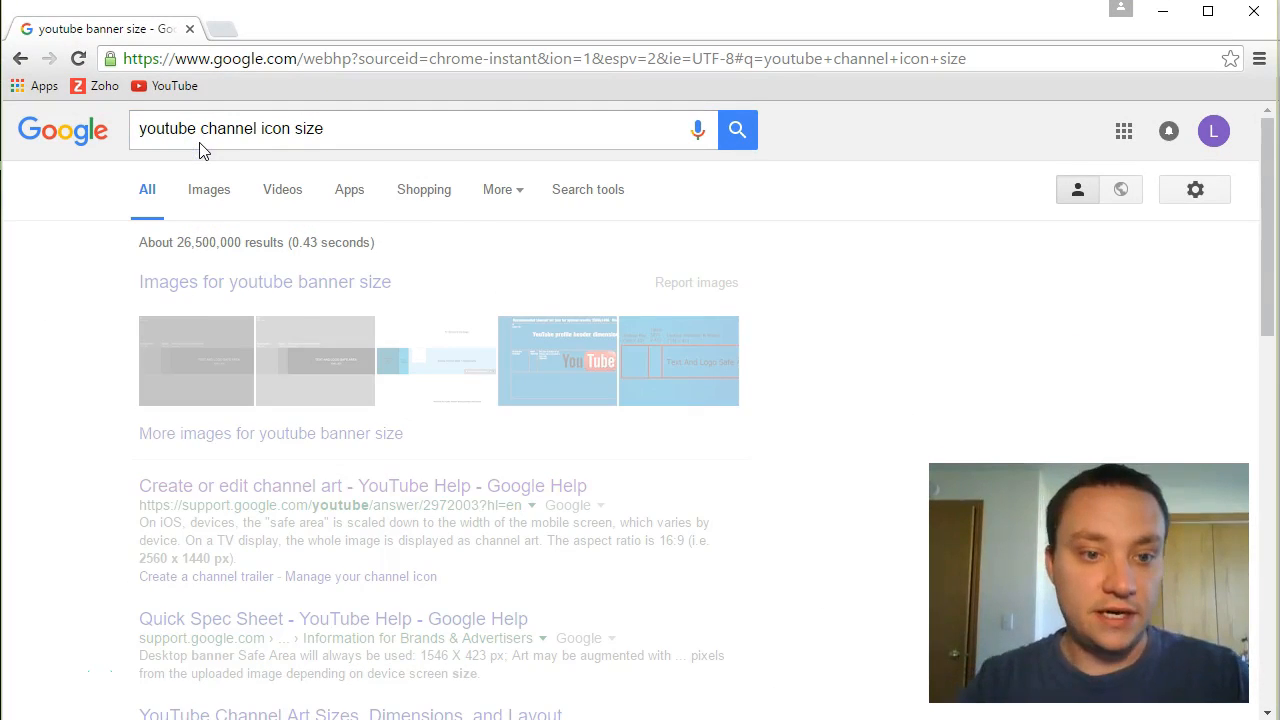
{"action": "scroll", "coordinate": [96, 415], "scroll_direction": "down", "scroll_amount": 1}
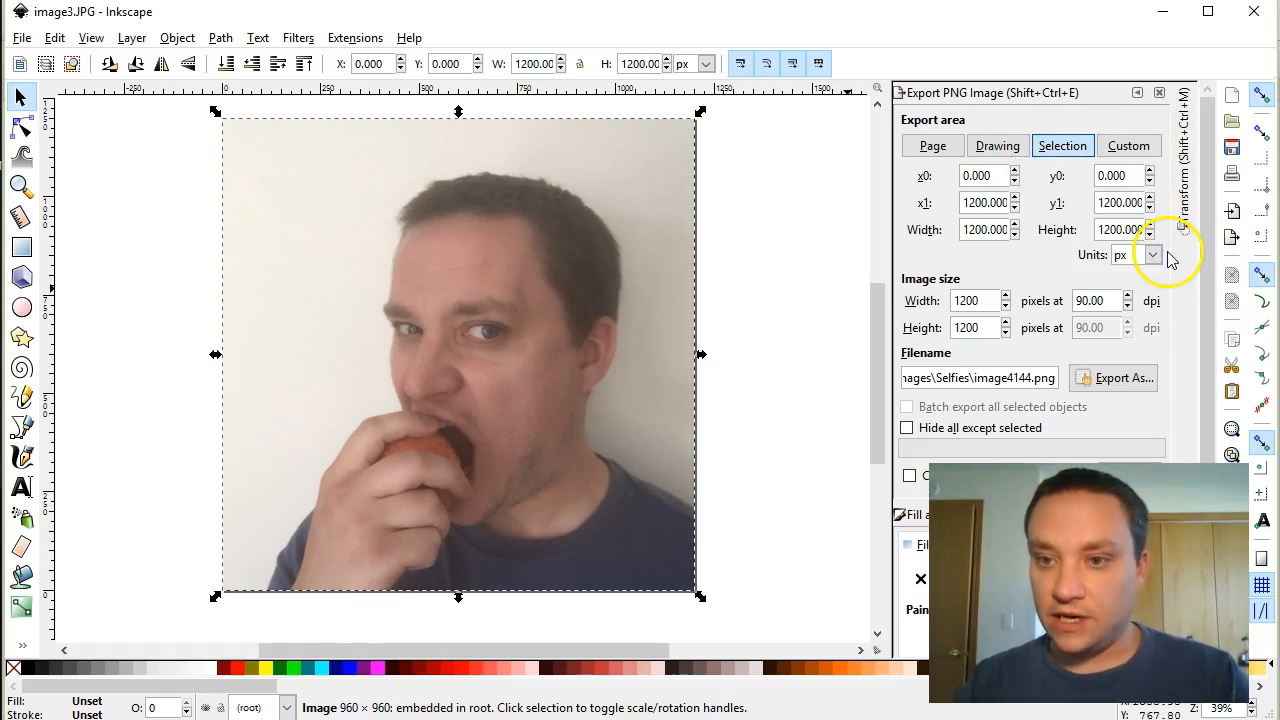
Scale the selfie in Inkscape to 800 px wide and 800 px high with Transform.
{"action": "left_click", "coordinate": [198, 42]}
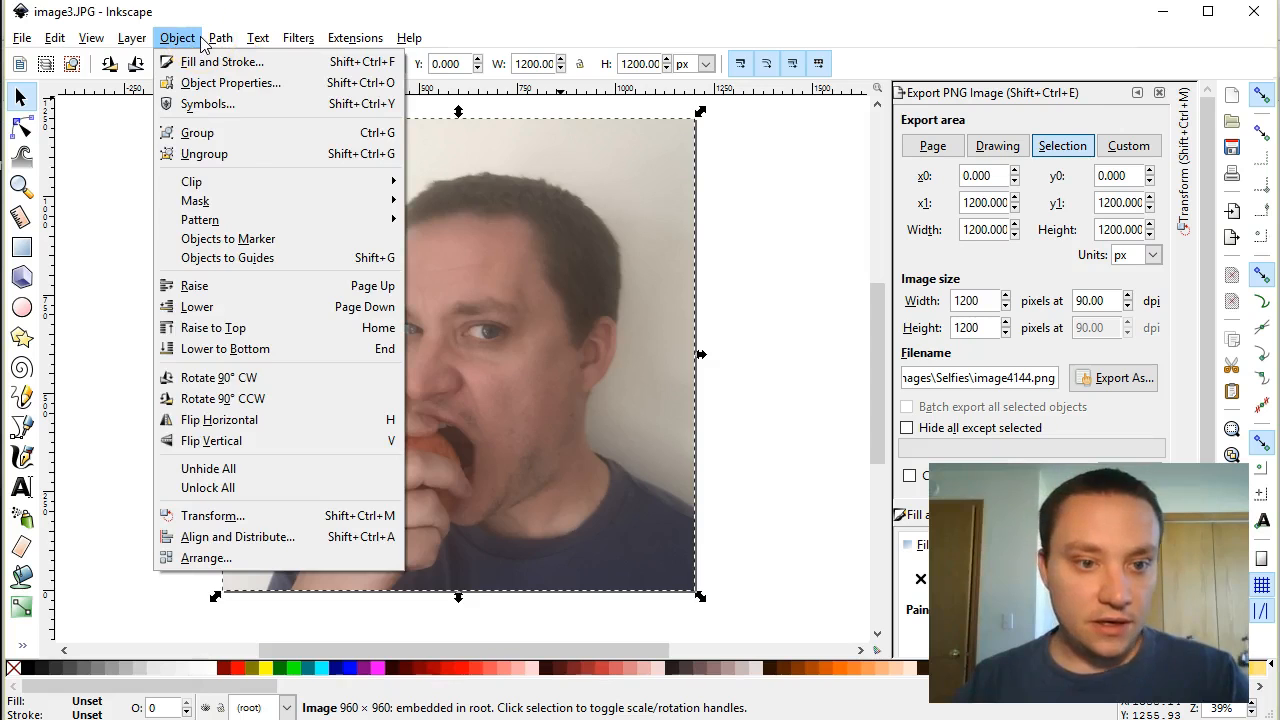
{"action": "left_click", "coordinate": [255, 516]}
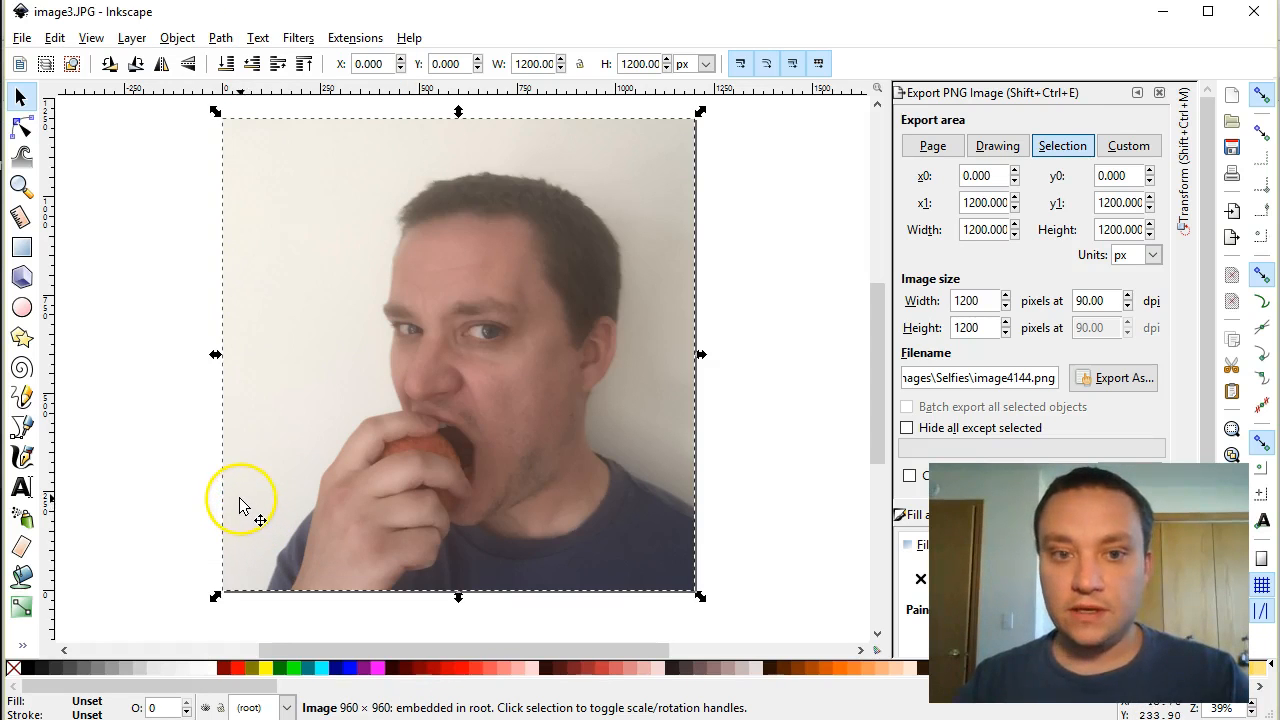
{"action": "left_click", "coordinate": [1184, 138]}
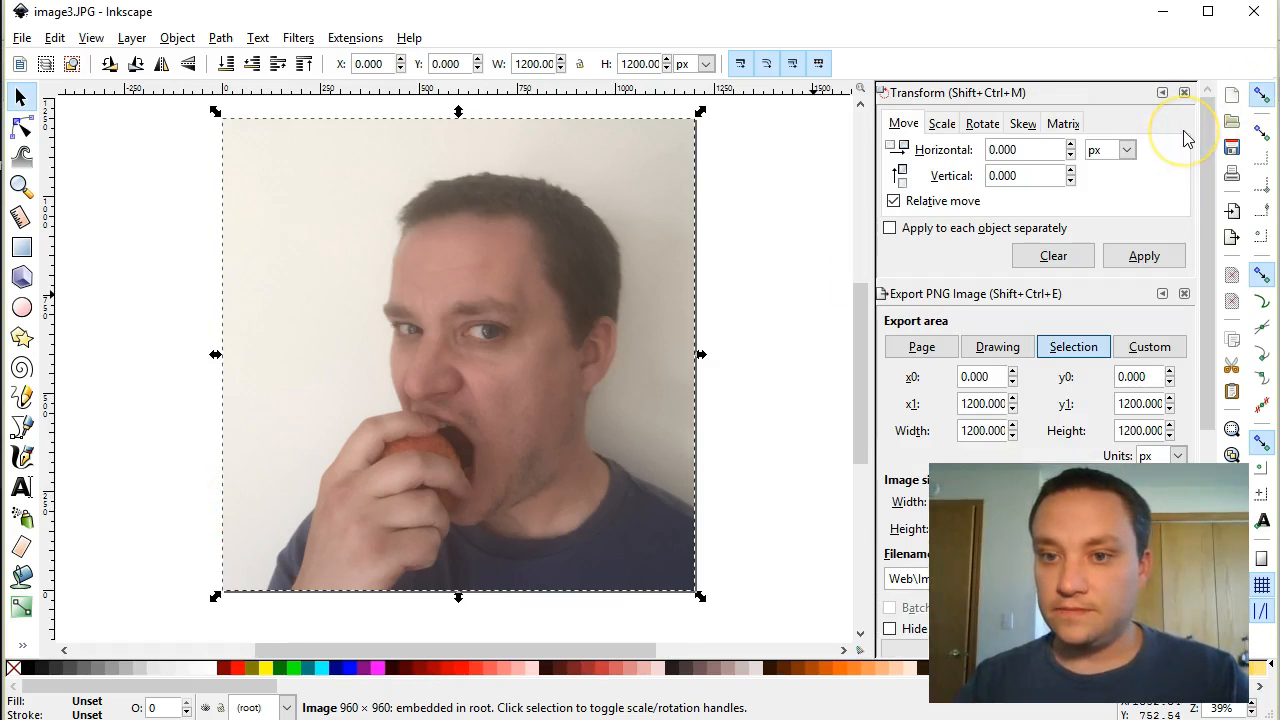
{"action": "left_click", "coordinate": [942, 124]}
{"action": "left_click", "coordinate": [984, 147]}
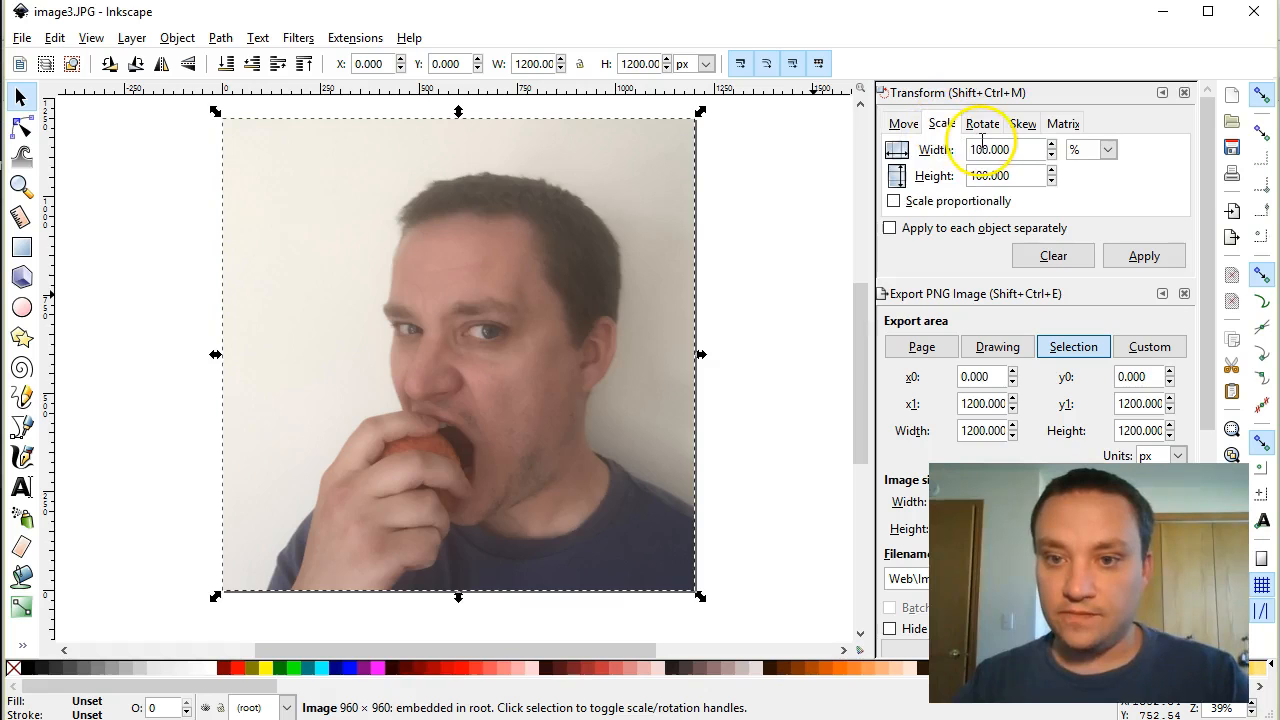
{"action": "left_click_drag", "start_coordinate": [988, 147], "coordinate": [954, 146]}
{"action": "left_click", "coordinate": [1094, 152]}
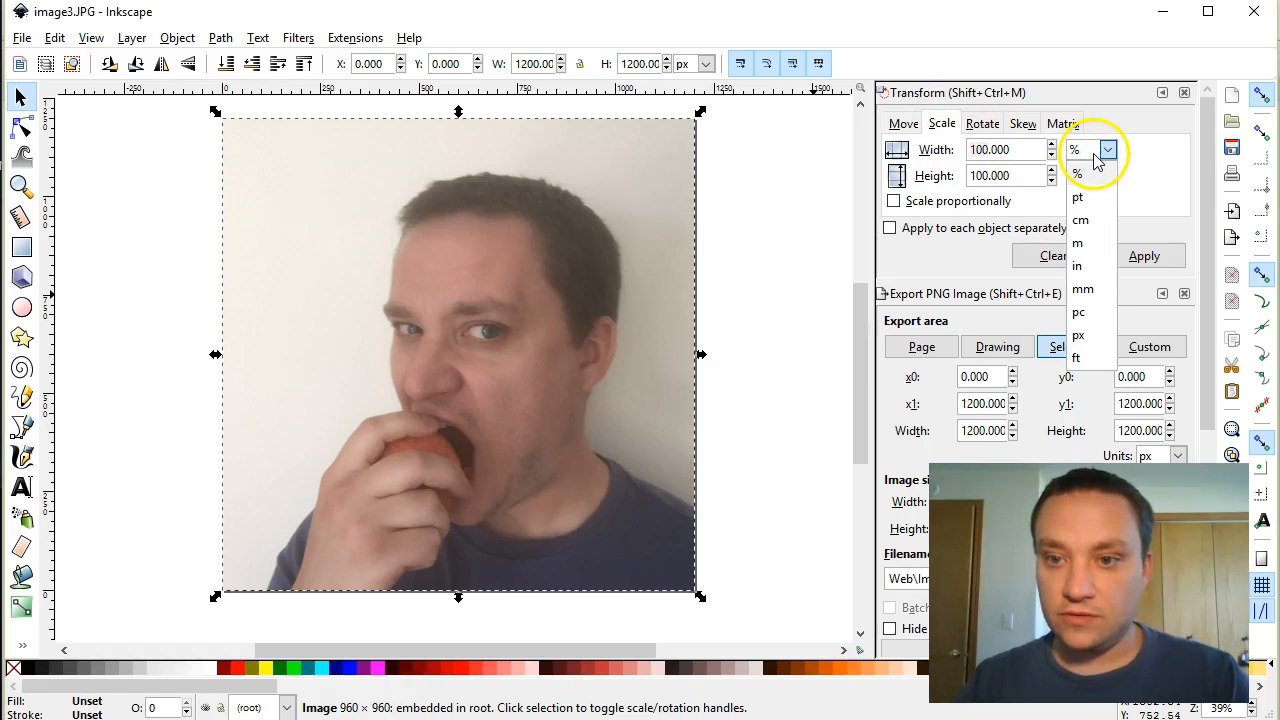
{"action": "left_click", "coordinate": [1088, 337]}
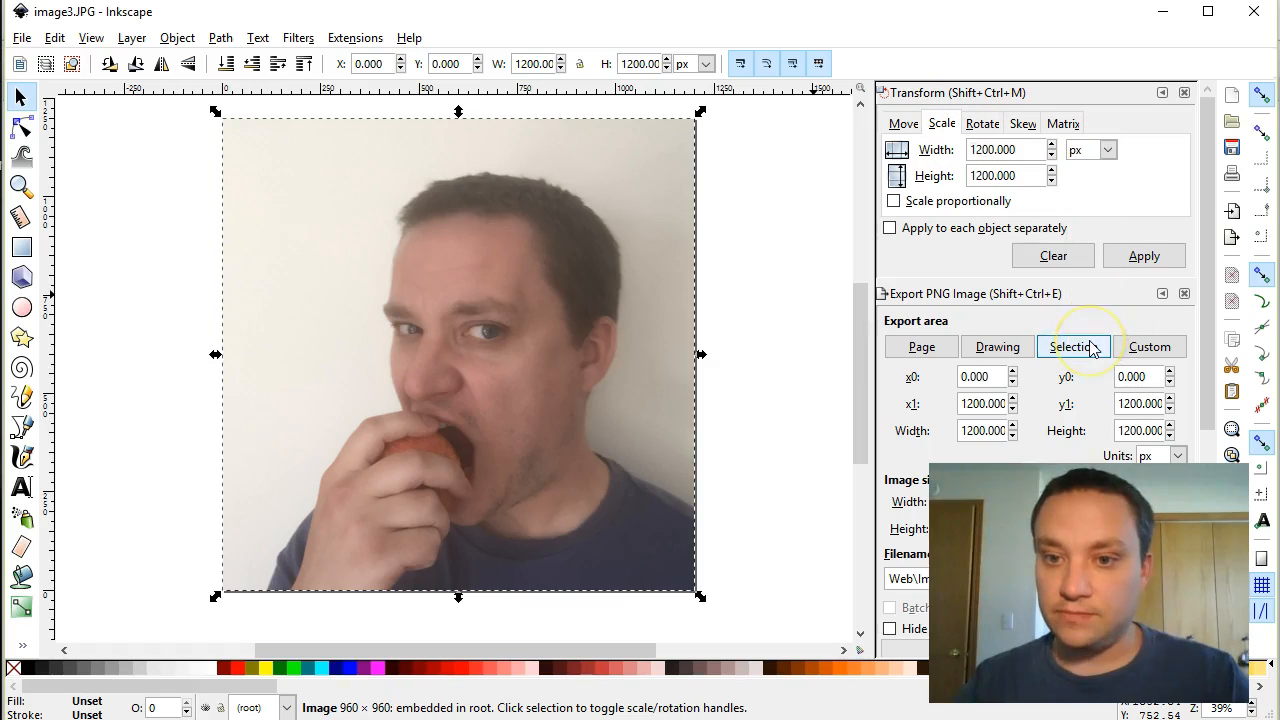
{"action": "left_click_drag", "start_coordinate": [995, 150], "coordinate": [965, 152]}
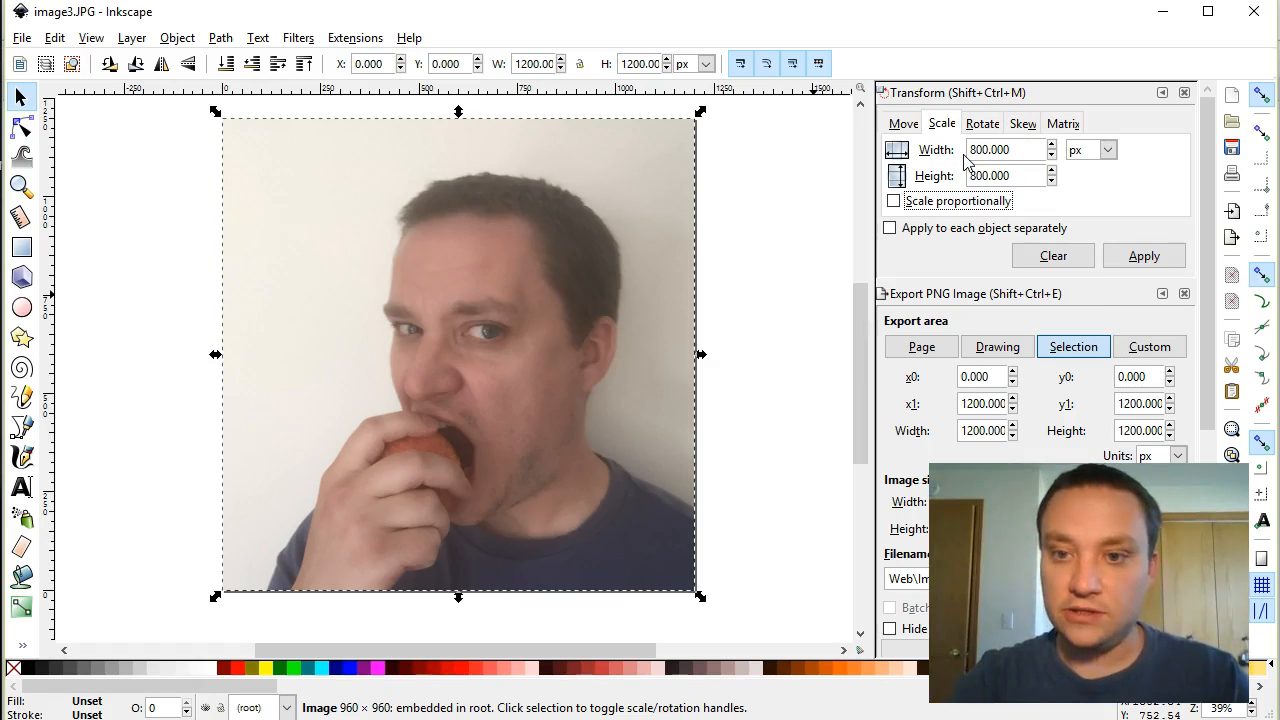
{"action": "left_click", "coordinate": [1144, 256]}
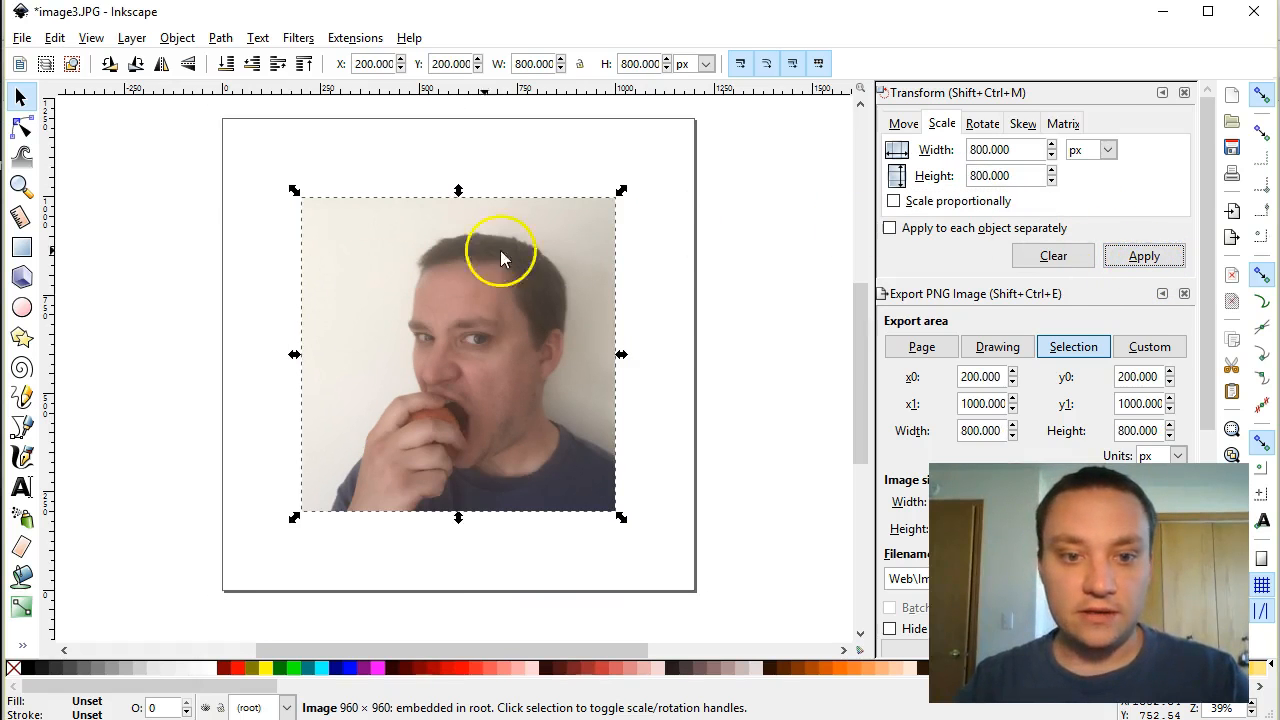
{"action": "left_click", "coordinate": [662, 283]}
{"action": "left_click", "coordinate": [522, 313]}
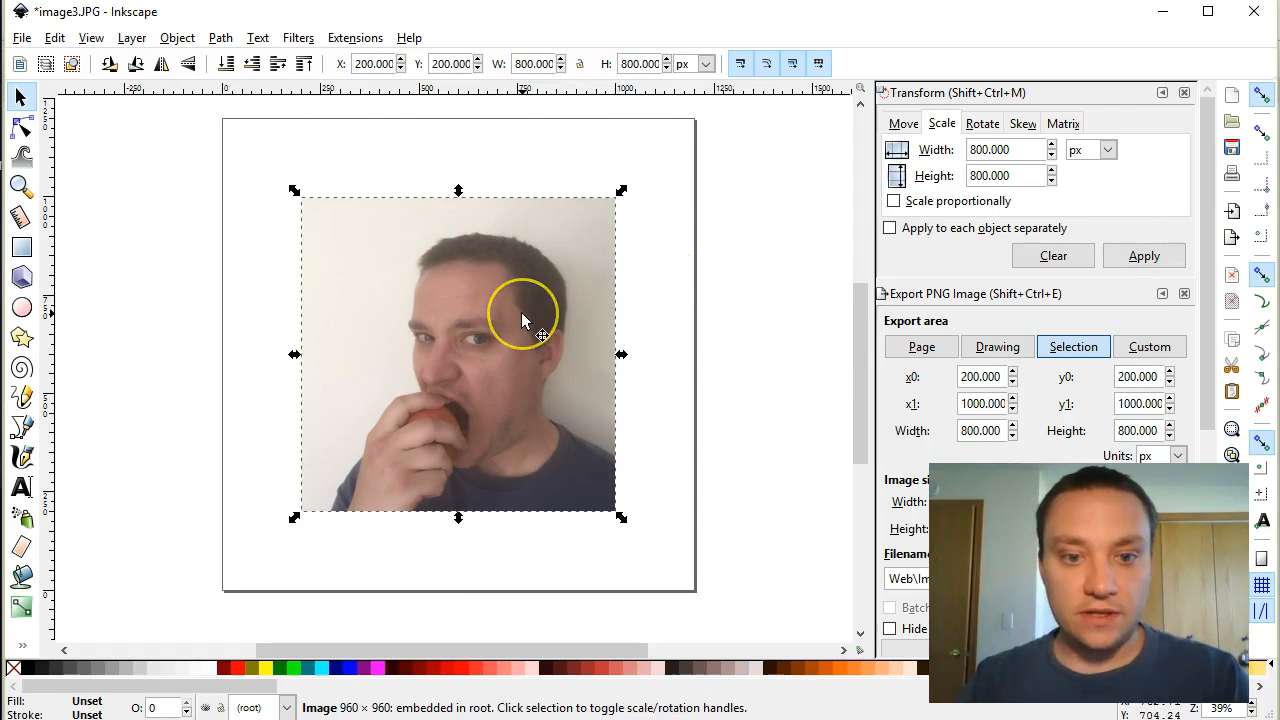
{"action": "left_click", "coordinate": [735, 333]}
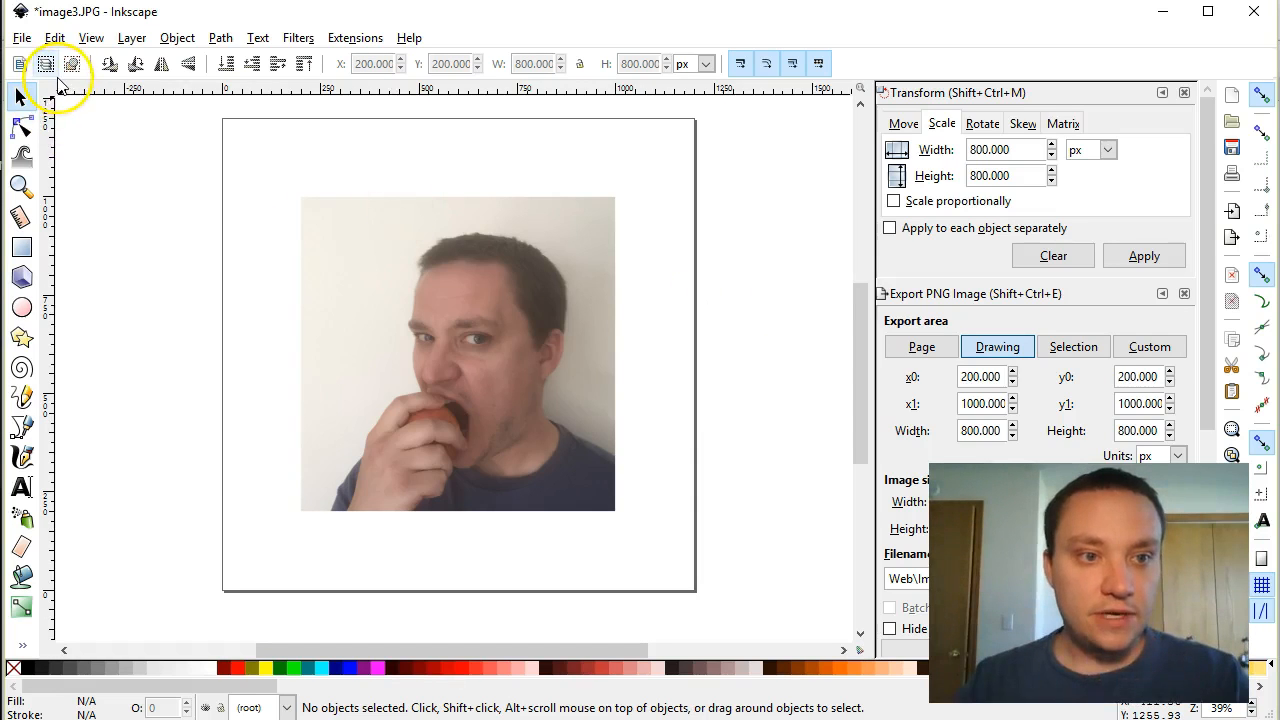
{"action": "left_click", "coordinate": [54, 38]}
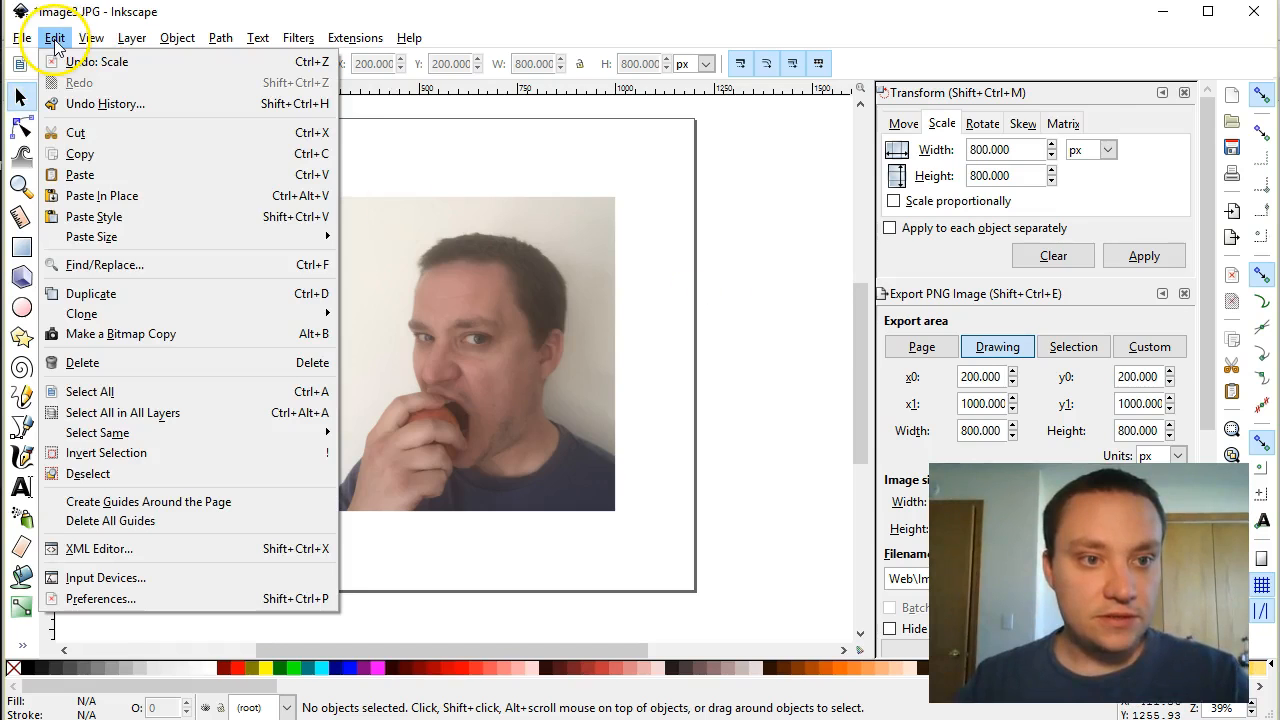
{"action": "left_click", "coordinate": [747, 185]}
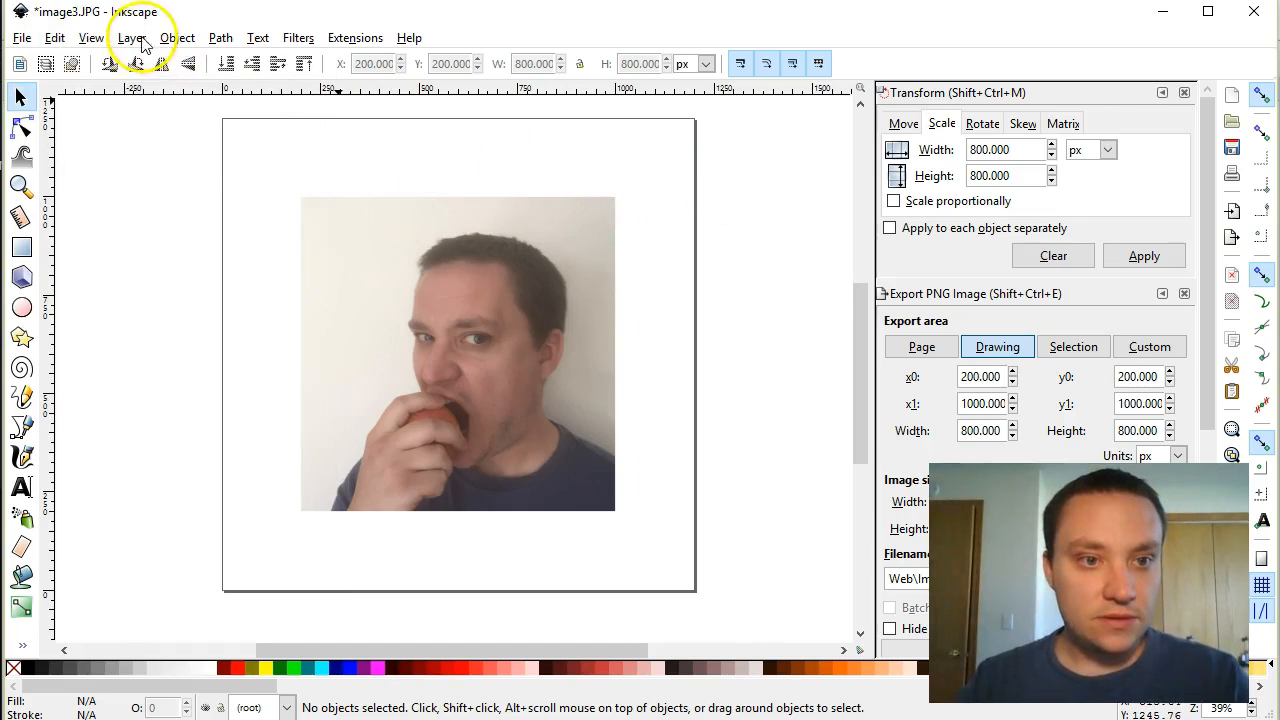
{"action": "left_click", "coordinate": [22, 38]}
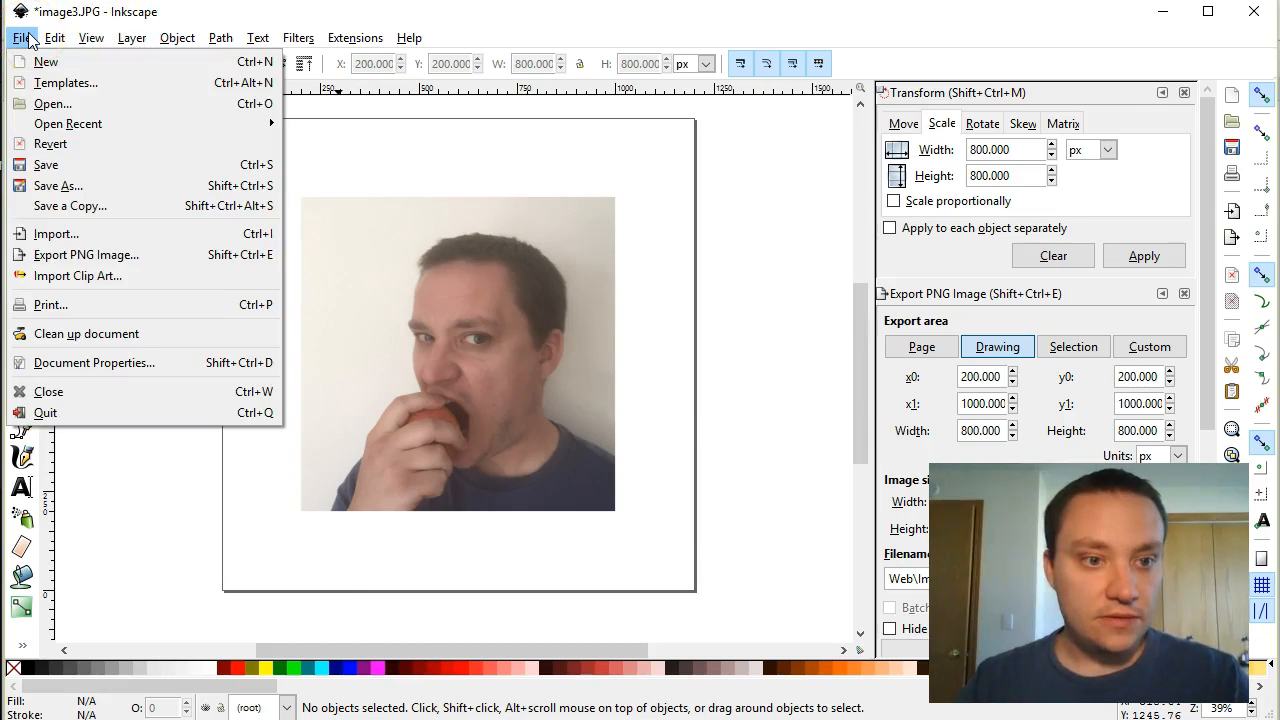
{"action": "left_click", "coordinate": [82, 234]}
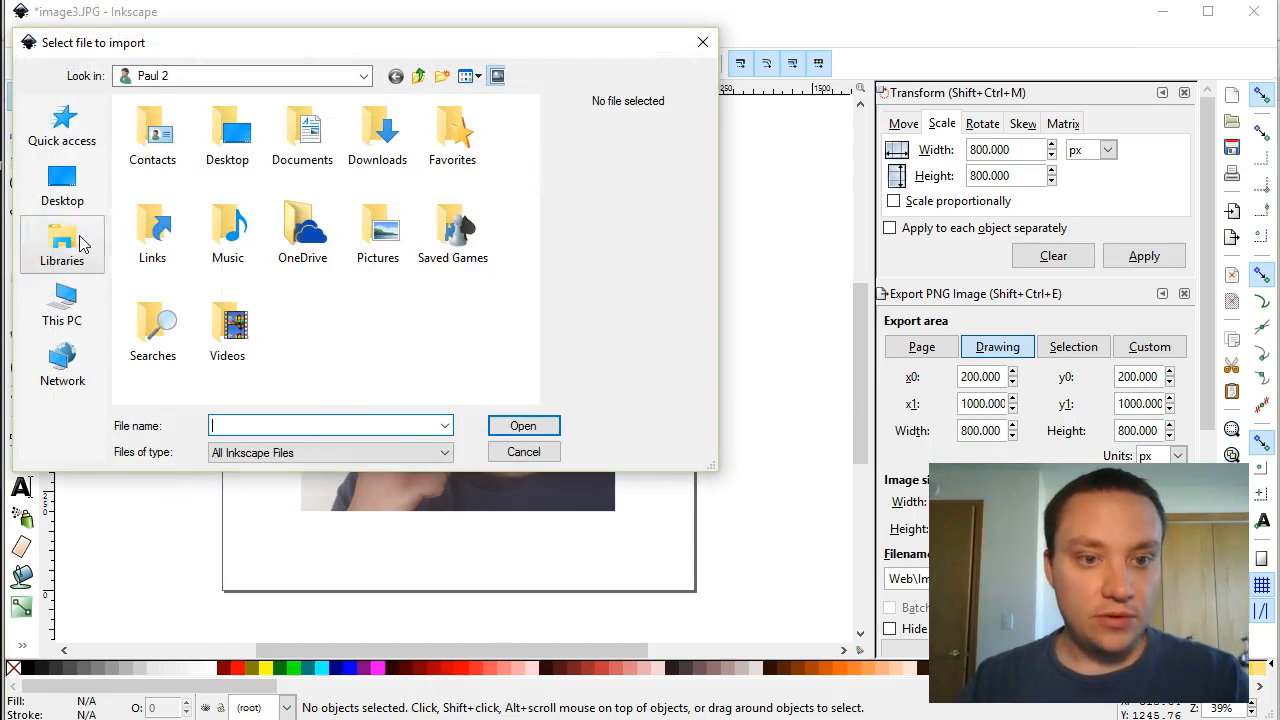
{"action": "left_click", "coordinate": [512, 445]}
Import LHW Bowl 5.31.2016.svg from the Logos folder inside Lunch Hour Web\Images on the desktop.
{"action": "left_click", "coordinate": [22, 38]}
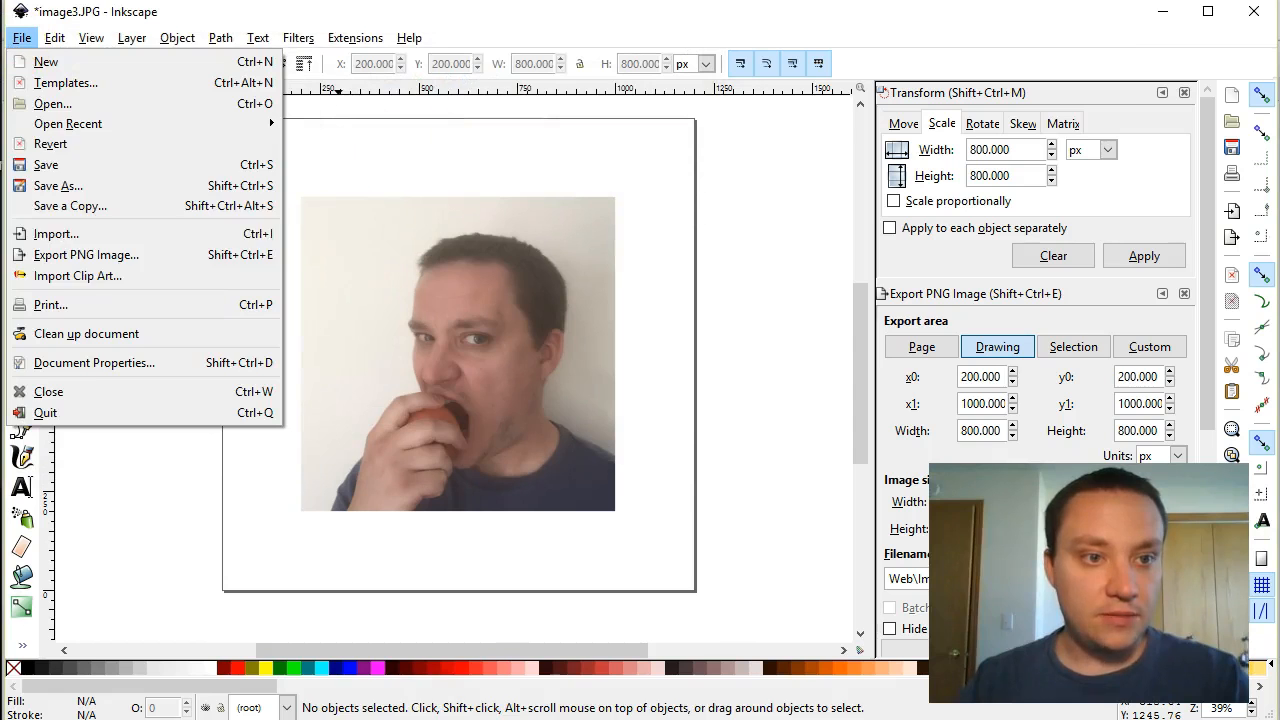
{"action": "left_click", "coordinate": [86, 236]}
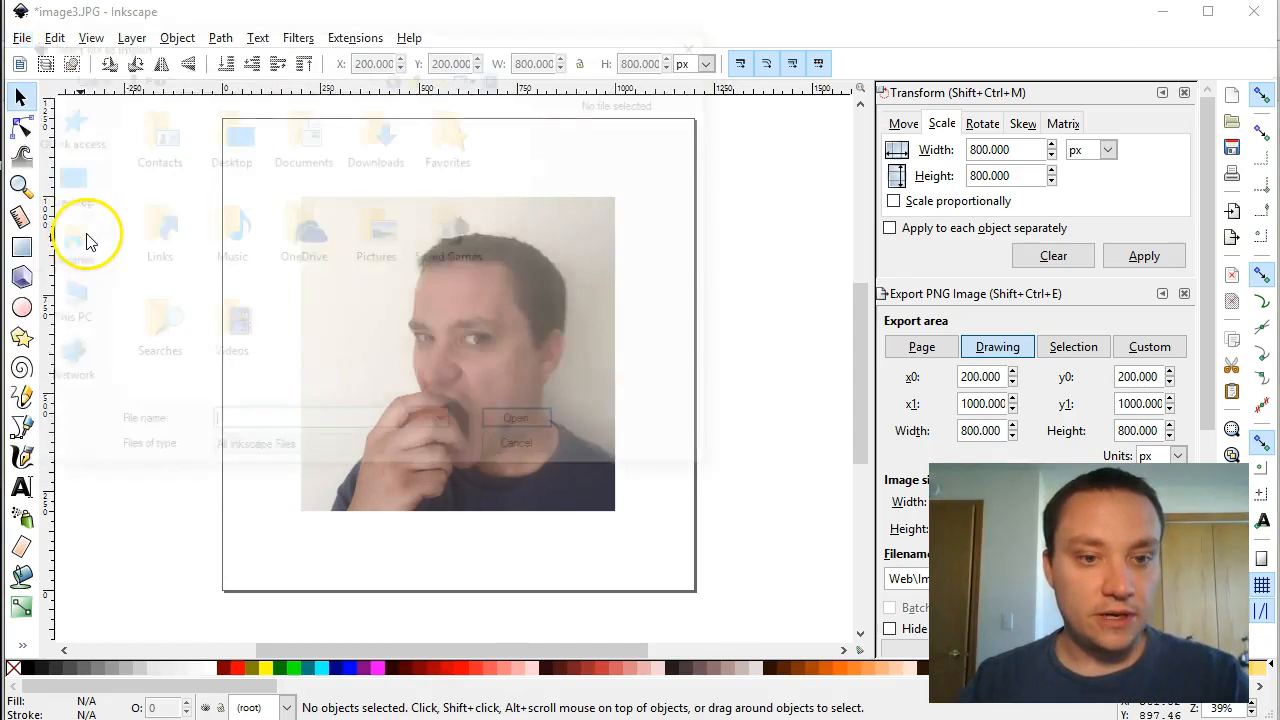
{"action": "left_click", "coordinate": [63, 190]}
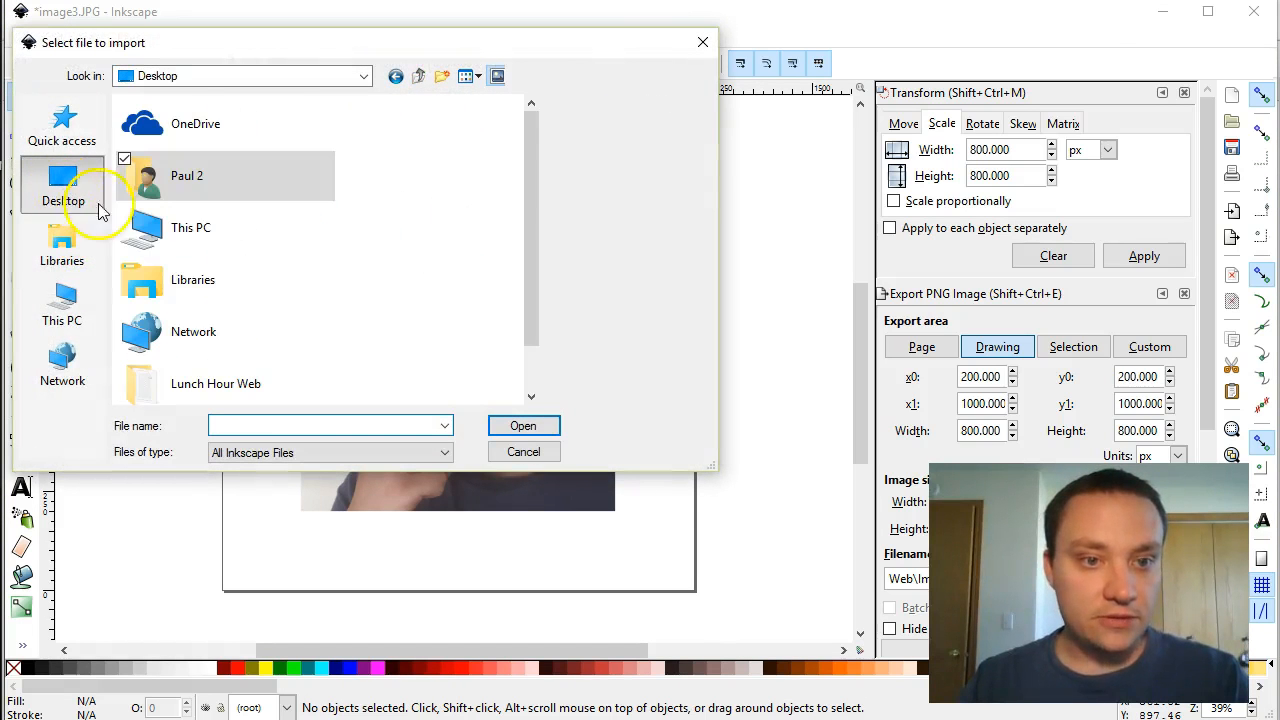
{"action": "double_click", "coordinate": [219, 380]}
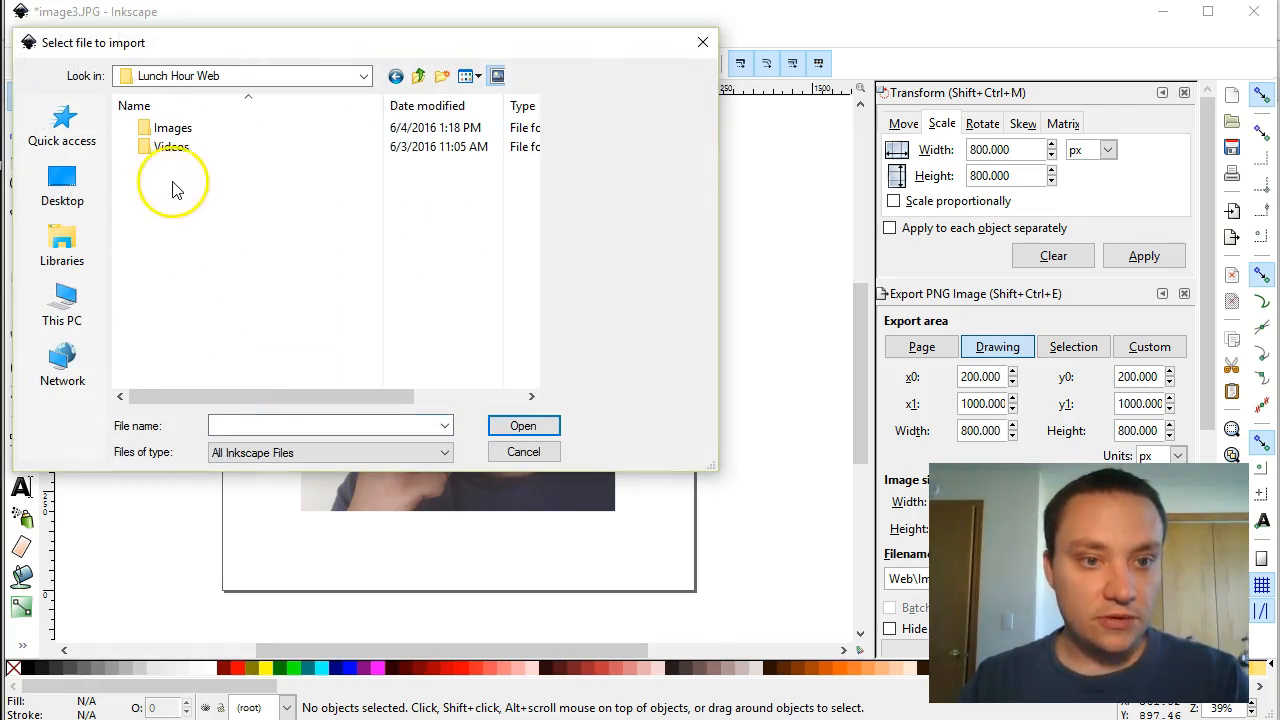
{"action": "double_click", "coordinate": [171, 131]}
{"action": "double_click", "coordinate": [177, 137]}
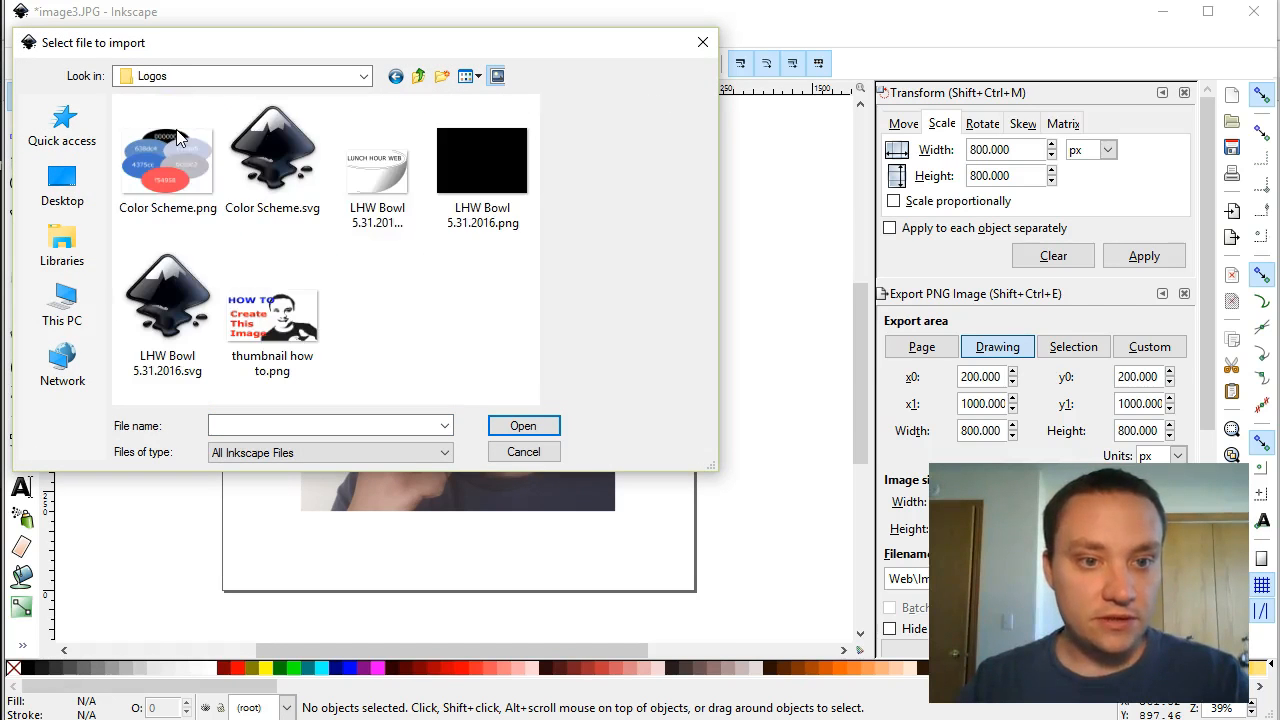
{"action": "left_click", "coordinate": [183, 298]}
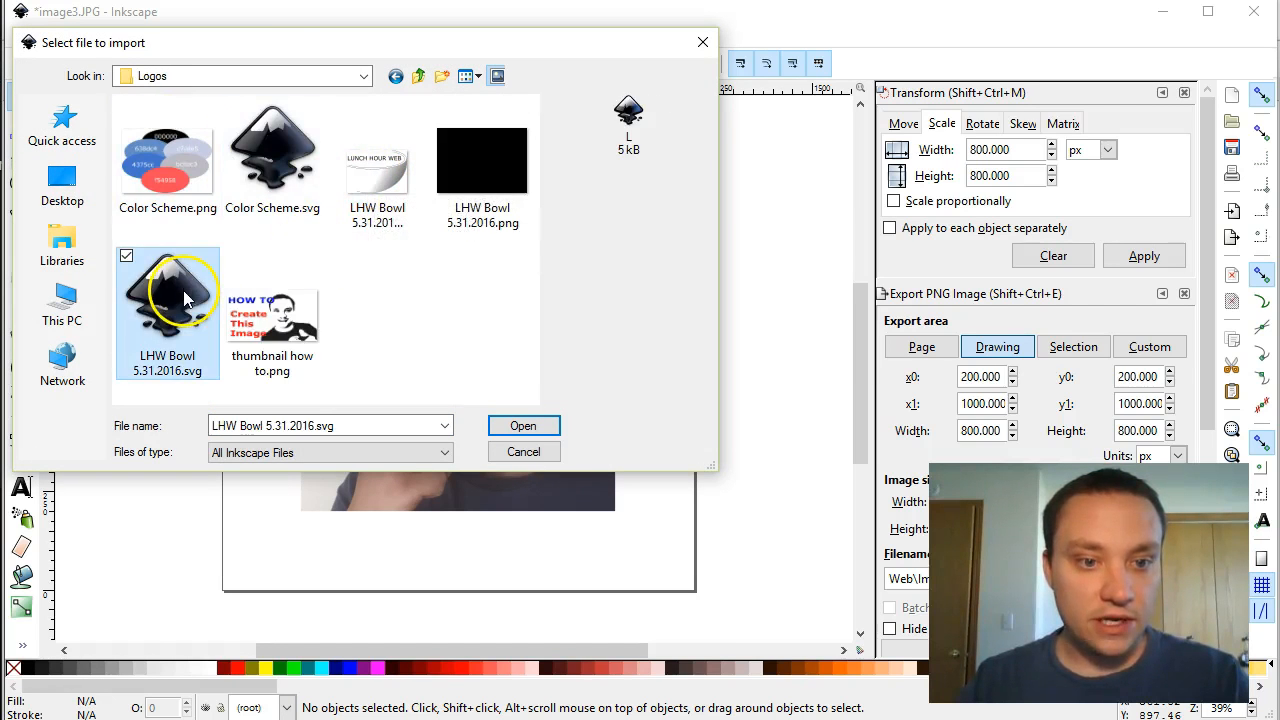
{"action": "left_click", "coordinate": [510, 426]}
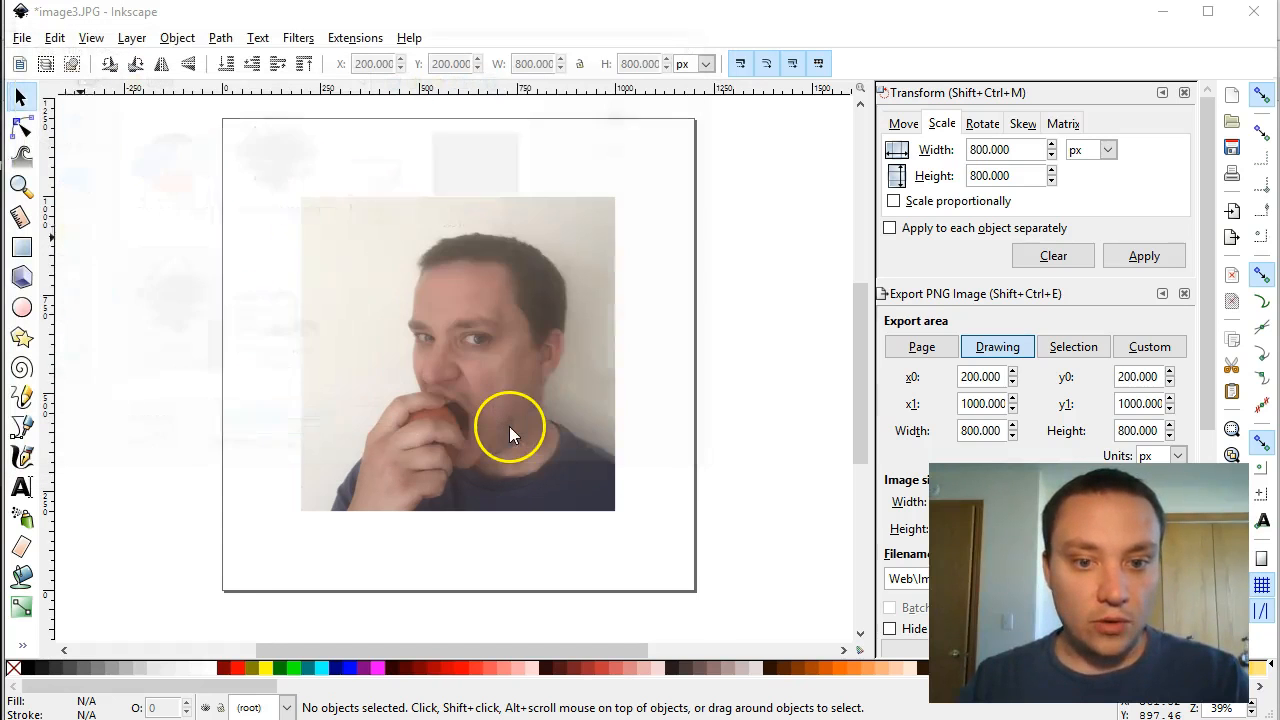
Try the imported bowl logo in the selfie's upper-left corner, then delete it.
{"action": "left_click_drag", "start_coordinate": [509, 427], "coordinate": [388, 266]}
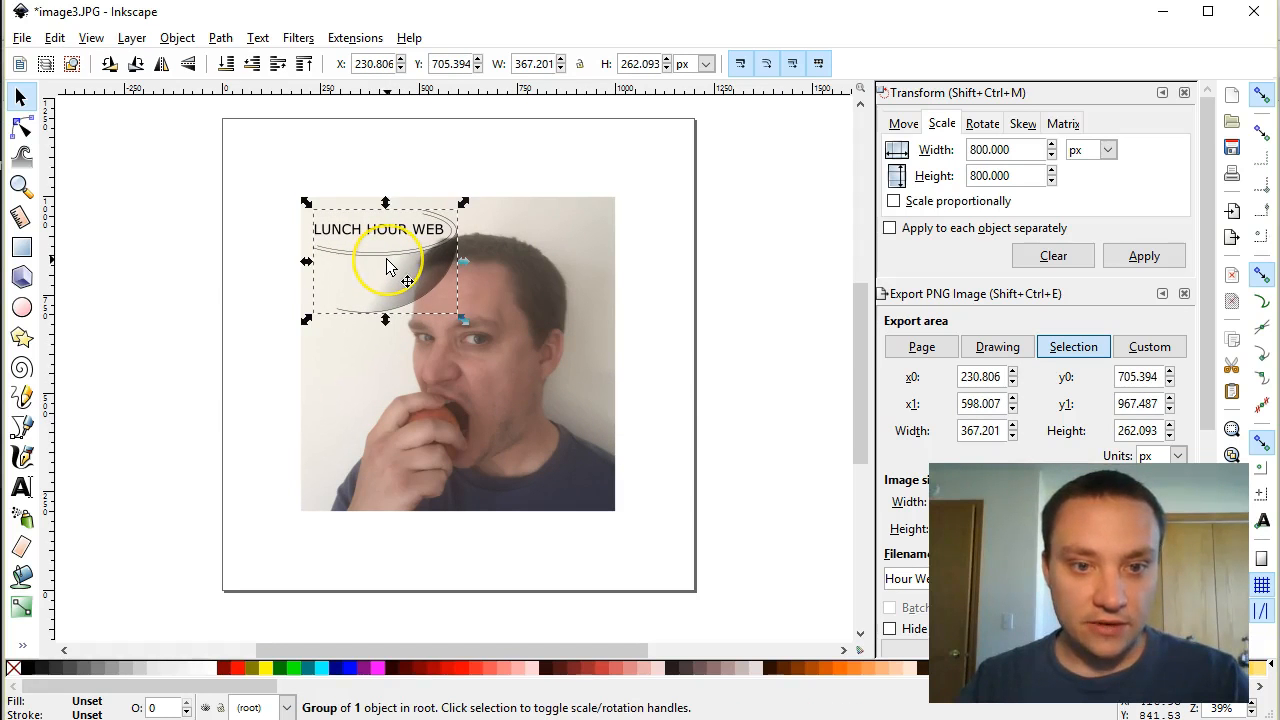
{"action": "mouse_move", "coordinate": [388, 266]}
{"action": "left_mouse_down"}
{"action": "mouse_move", "coordinate": [514, 346]}
{"action": "mouse_move", "coordinate": [571, 263]}
{"action": "mouse_move", "coordinate": [365, 253]}
{"action": "mouse_move", "coordinate": [386, 262]}
{"action": "left_mouse_up"}
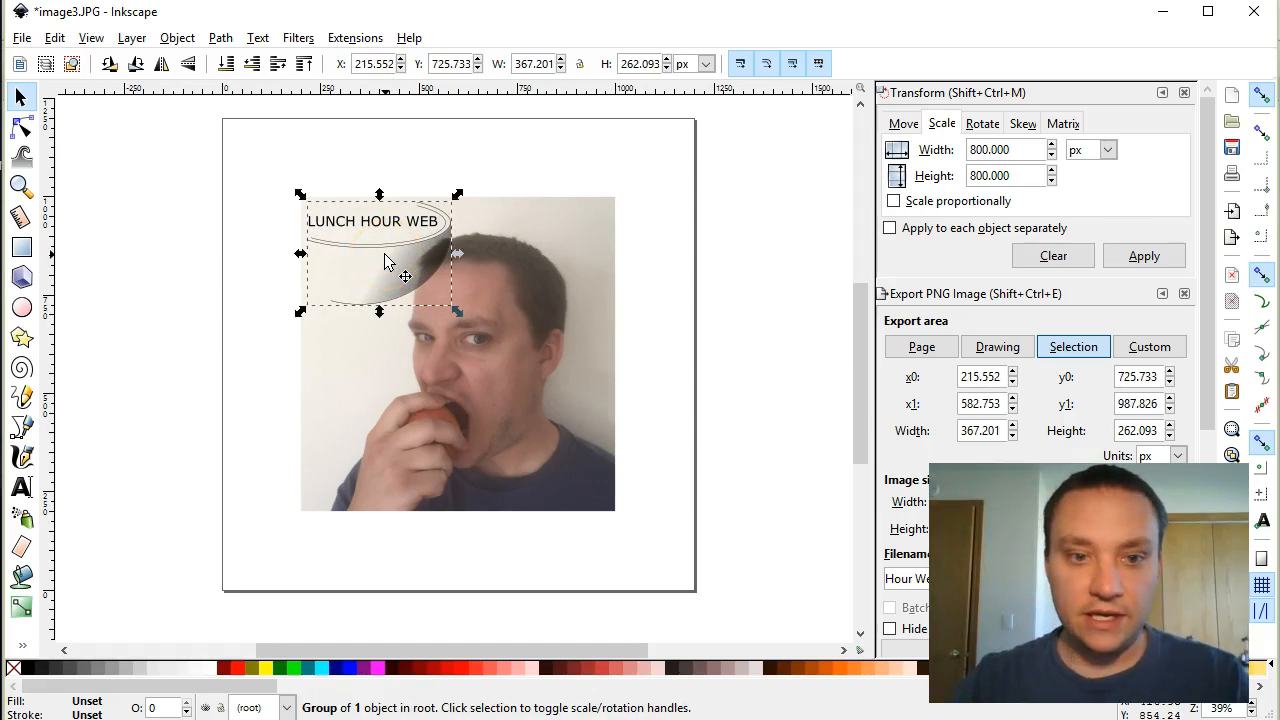
{"action": "key", "text": "Delete"}
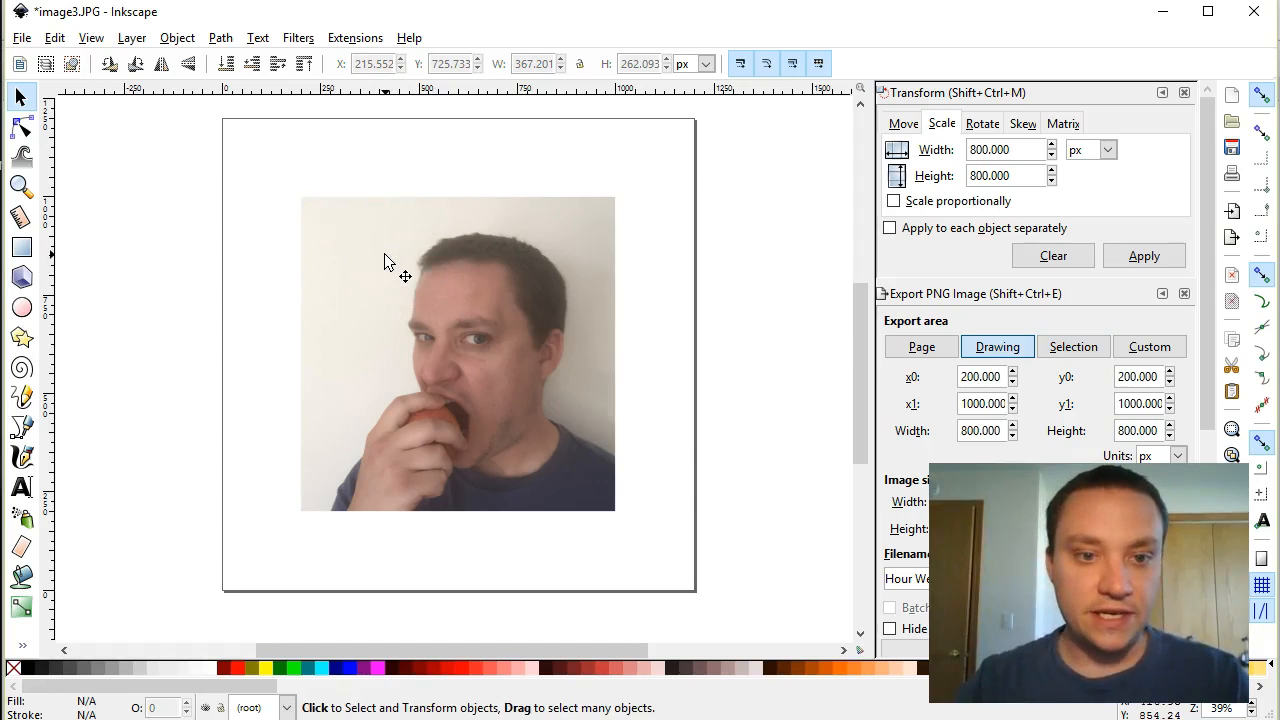
Add a flowed text frame over the selfie's upper-left area reading "Lunch", "Hour" and "Web" on three separate lines.
{"action": "left_click", "coordinate": [21, 487]}
{"action": "left_click_drag", "start_coordinate": [314, 217], "coordinate": [493, 329]}
{"action": "type", "text": "Lunc"}
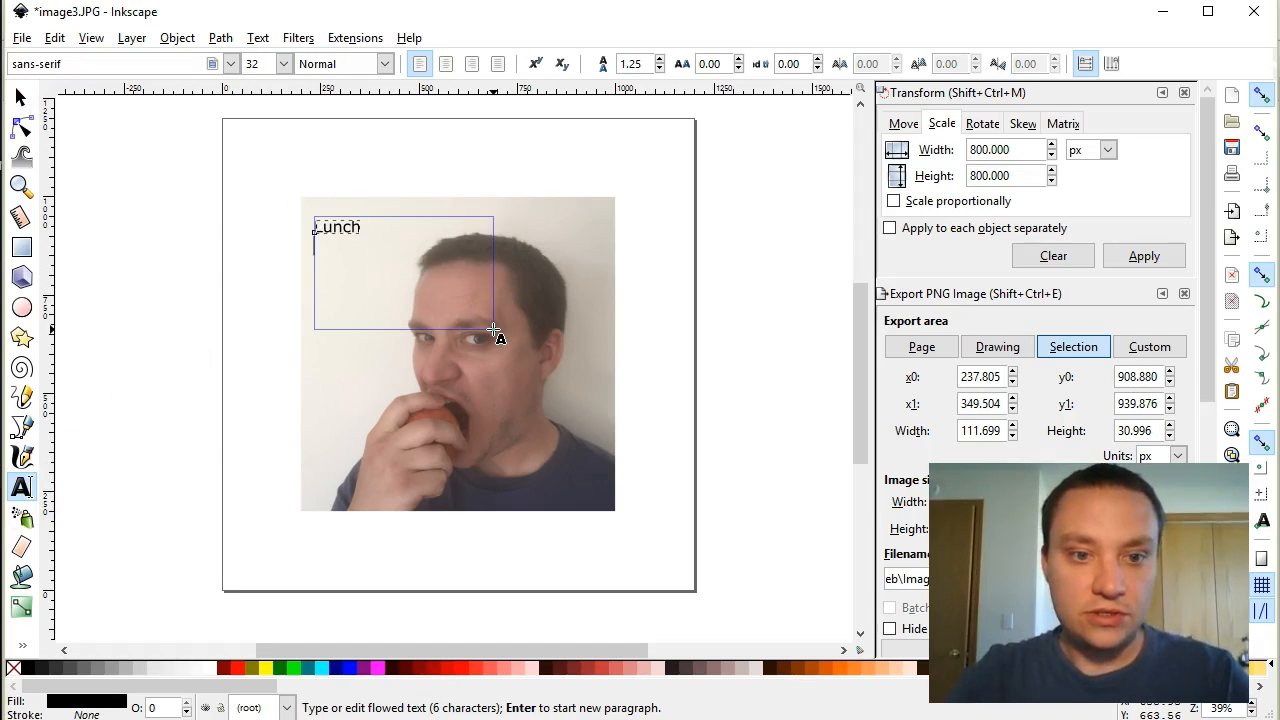
{"action": "type", "text": "h"}
{"action": "key", "text": "Return"}
{"action": "type", "text": "Hour"}
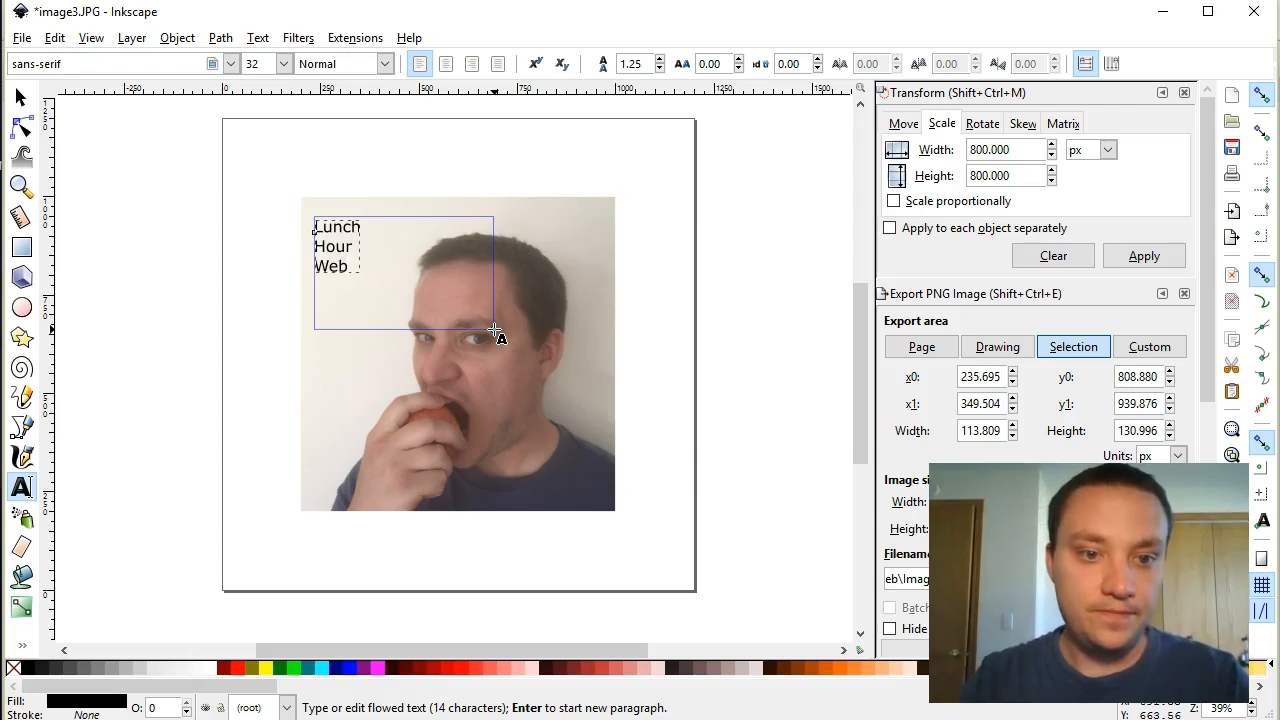
Set all the Lunch Hour Web text to font size 144 and enlarge its frame across most of the selfie.
{"action": "key", "text": "ctrl+a"}
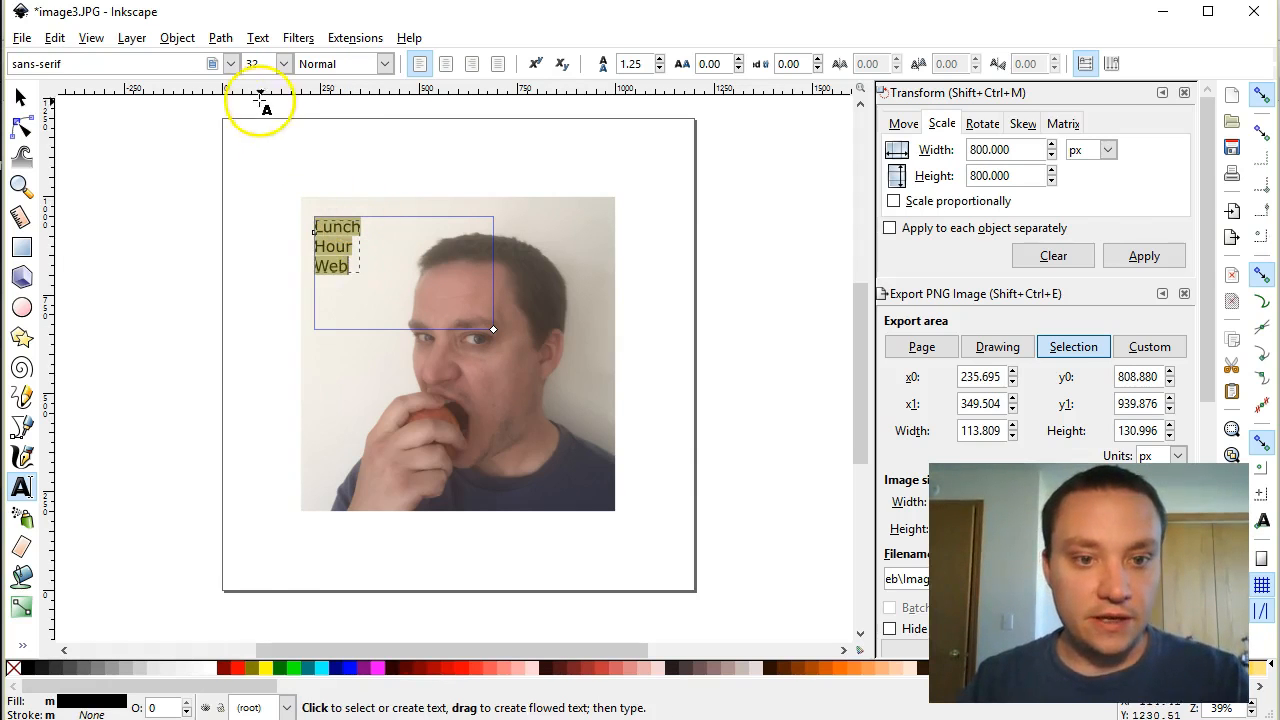
{"action": "left_click", "coordinate": [272, 63]}
{"action": "left_click", "coordinate": [263, 592]}
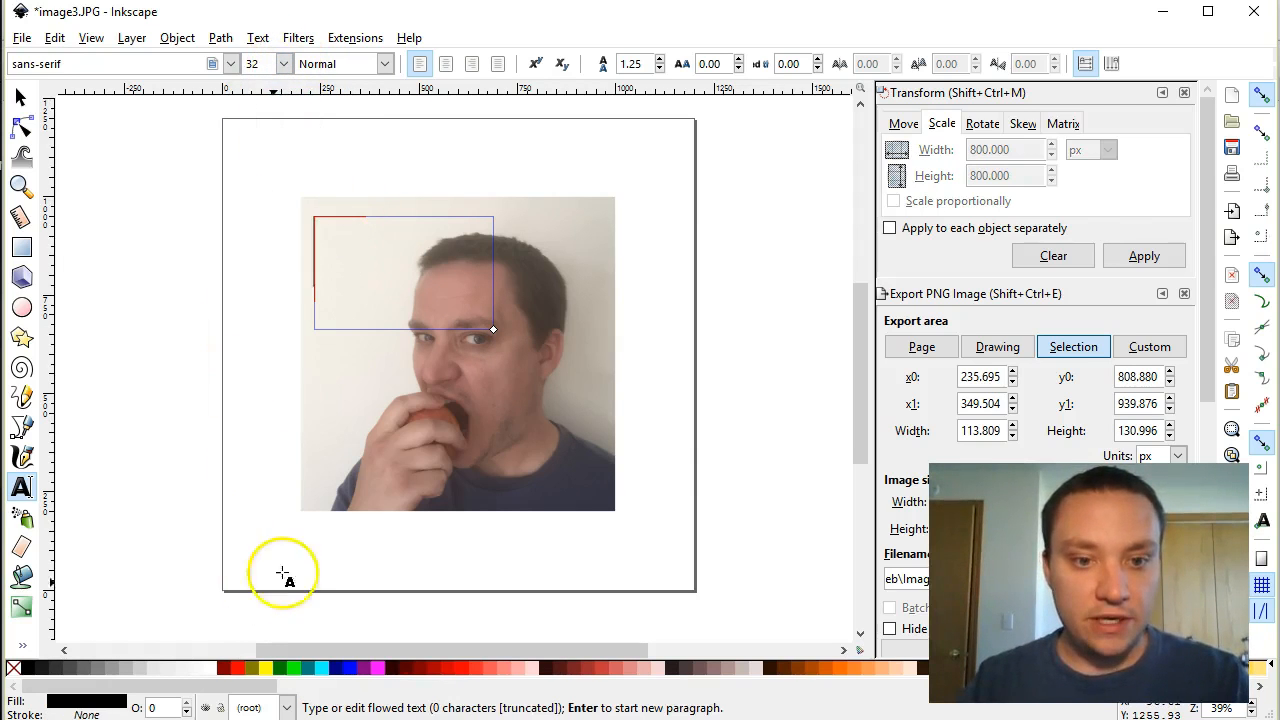
{"action": "left_click_drag", "start_coordinate": [493, 328], "coordinate": [541, 497]}
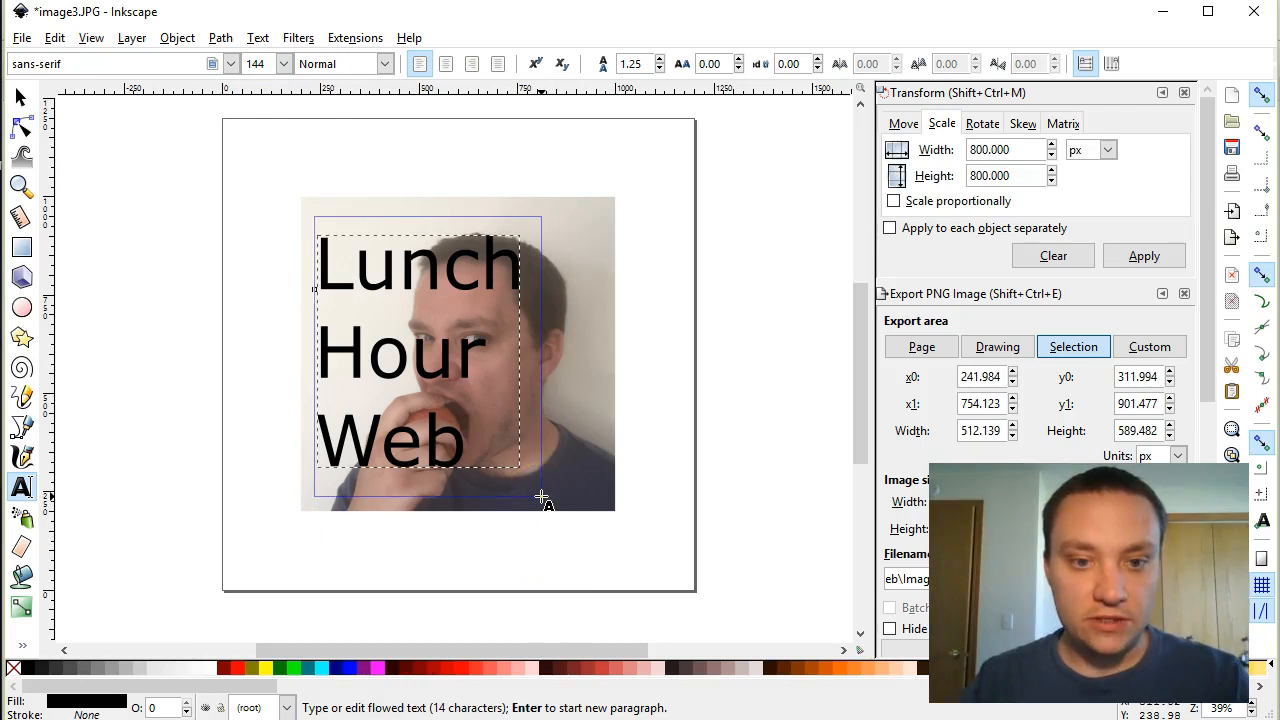
Set all the Lunch Hour Web text to font size 72 and shrink its frame to fit closely around the three lines.
{"action": "key", "text": "ctrl+a"}
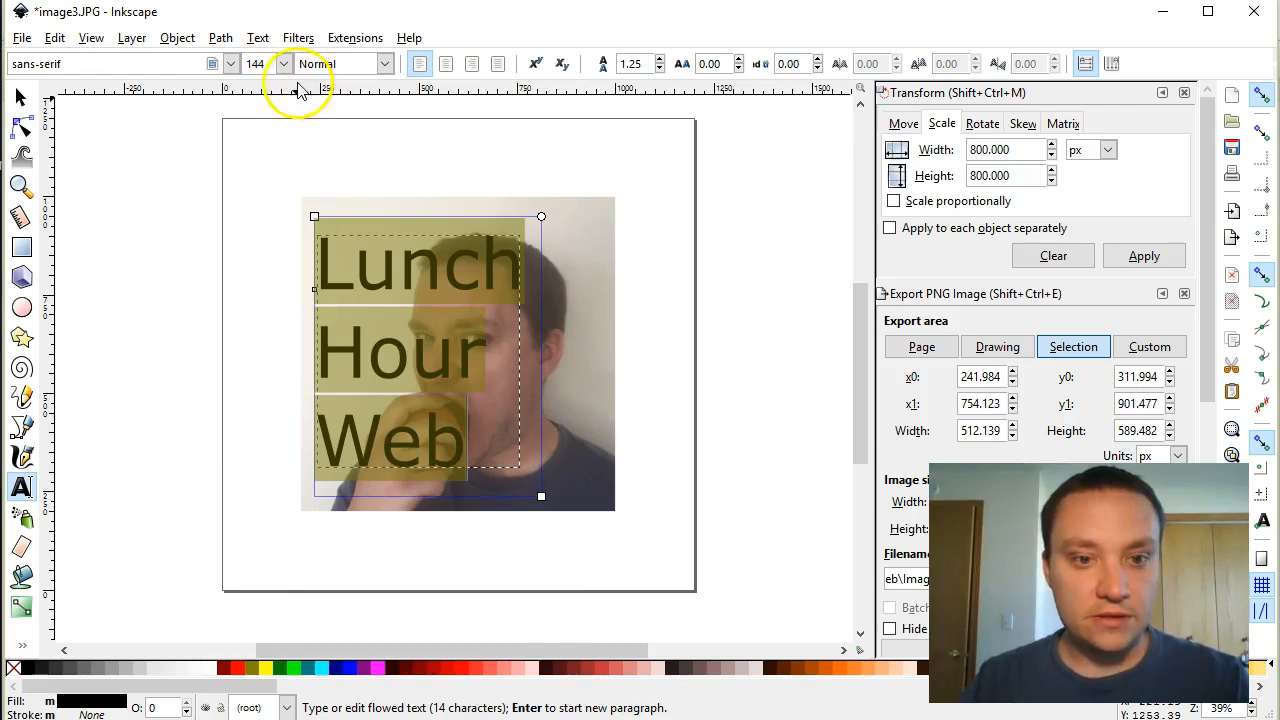
{"action": "left_click", "coordinate": [284, 63]}
{"action": "left_click", "coordinate": [253, 571]}
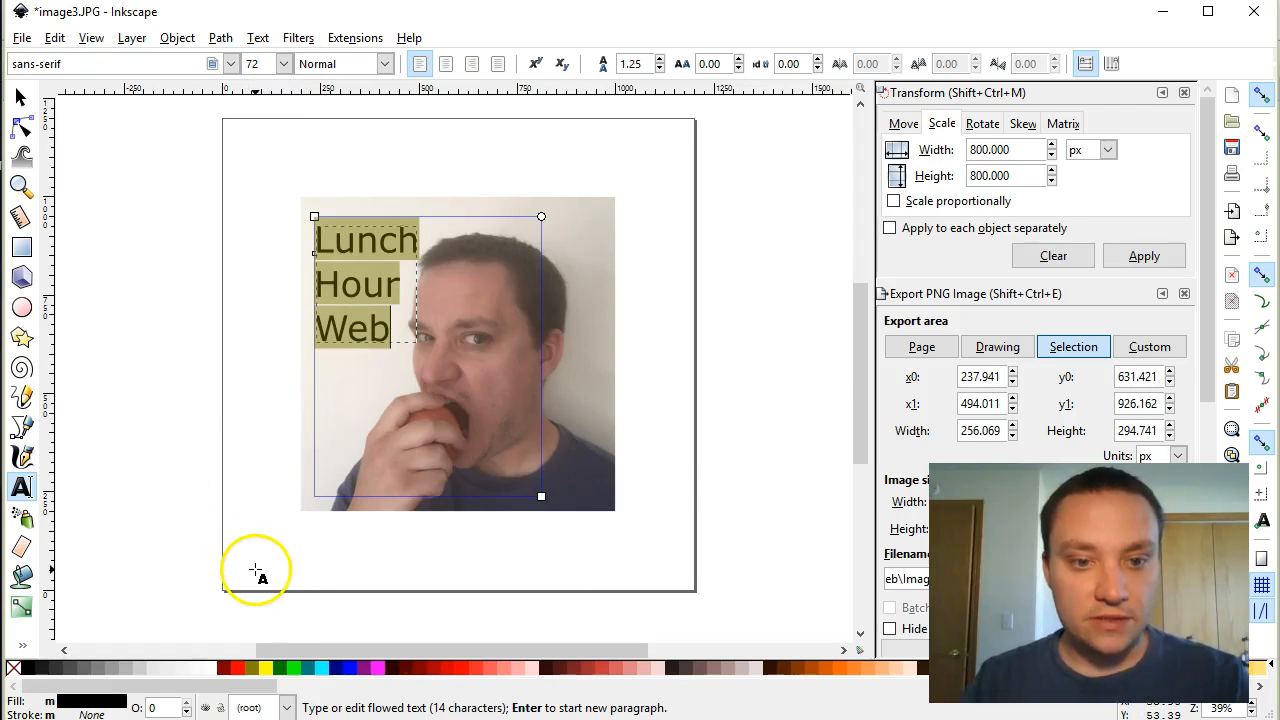
{"action": "left_click_drag", "start_coordinate": [542, 498], "coordinate": [439, 357]}
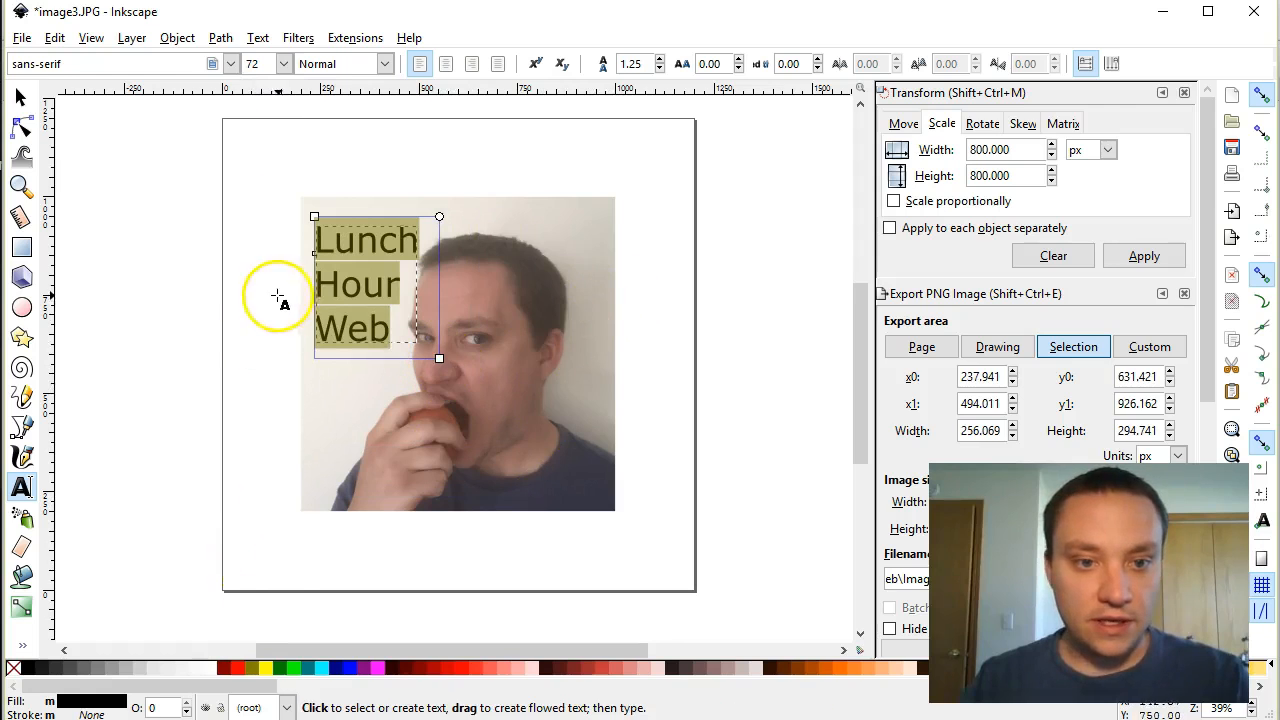
{"action": "left_click", "coordinate": [287, 307]}
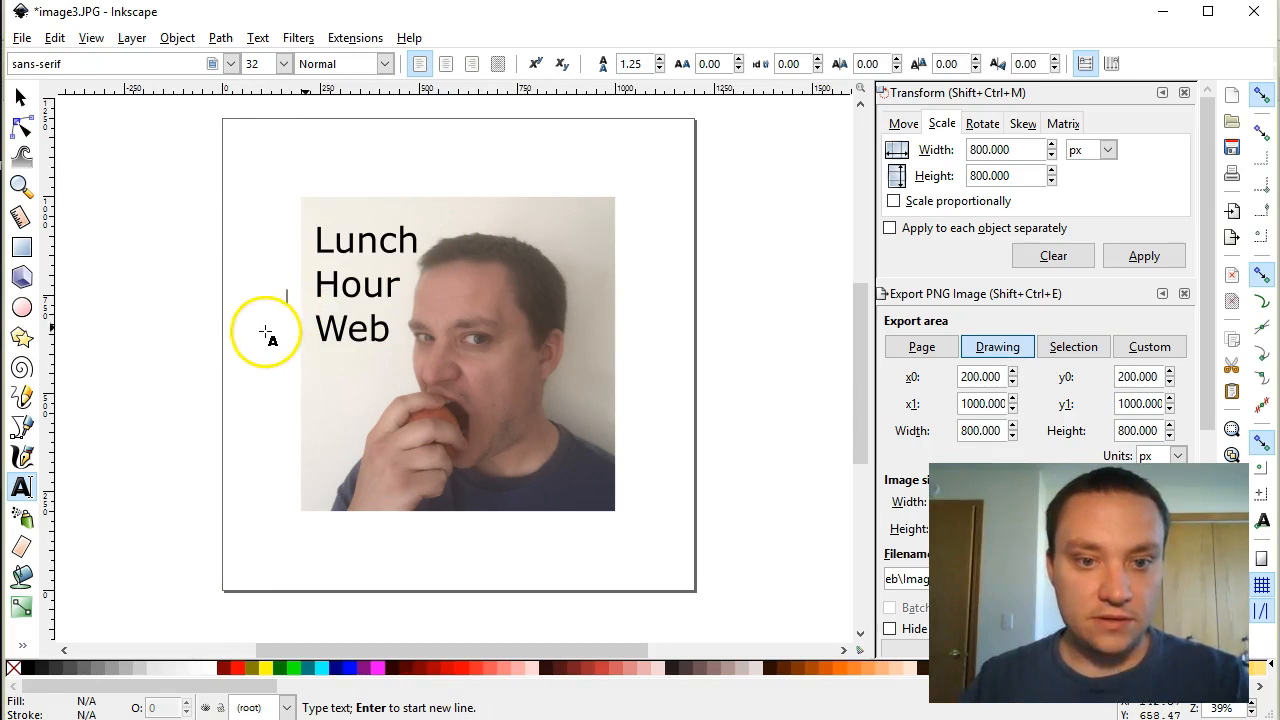
Collapse the Transform and Export PNG Image dialogs and set the Lunch Hour Web text's flat fill to RGBA 4375ccff.
{"action": "left_click", "coordinate": [371, 334]}
{"action": "key", "text": "ctrl+a"}
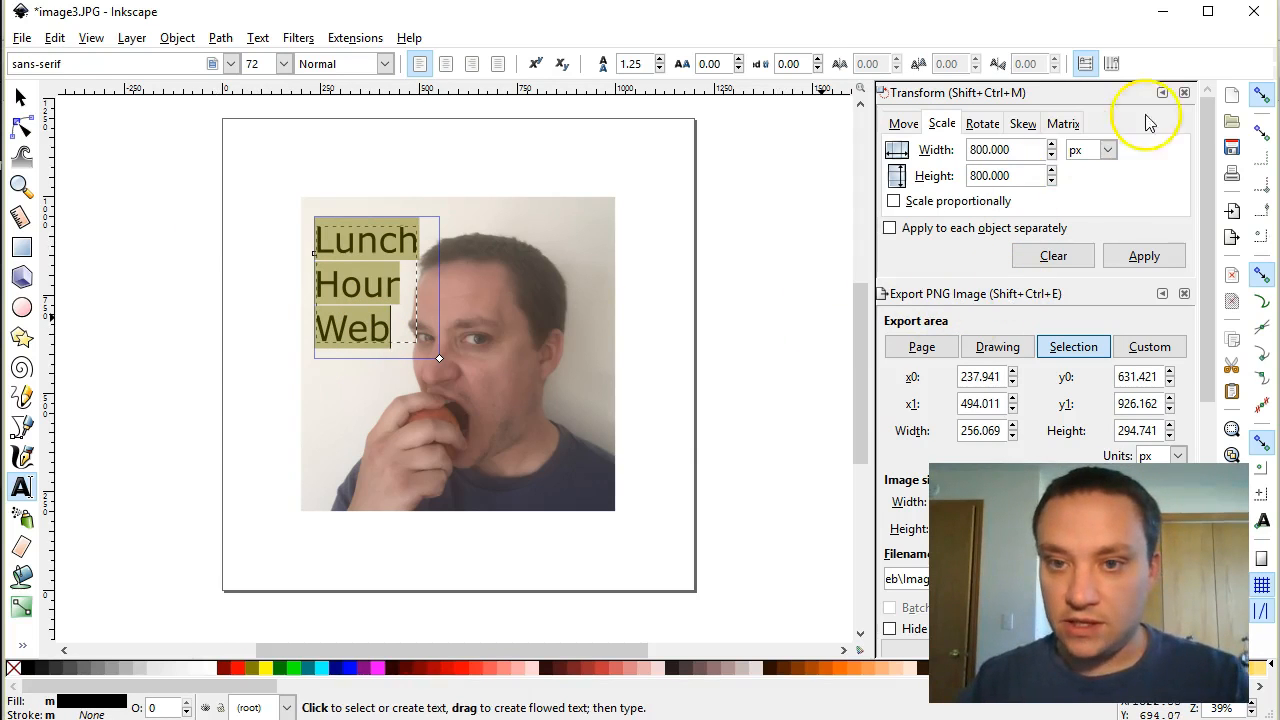
{"action": "left_click", "coordinate": [1183, 92]}
{"action": "scroll", "coordinate": [1083, 327], "scroll_direction": "down", "scroll_amount": 5}
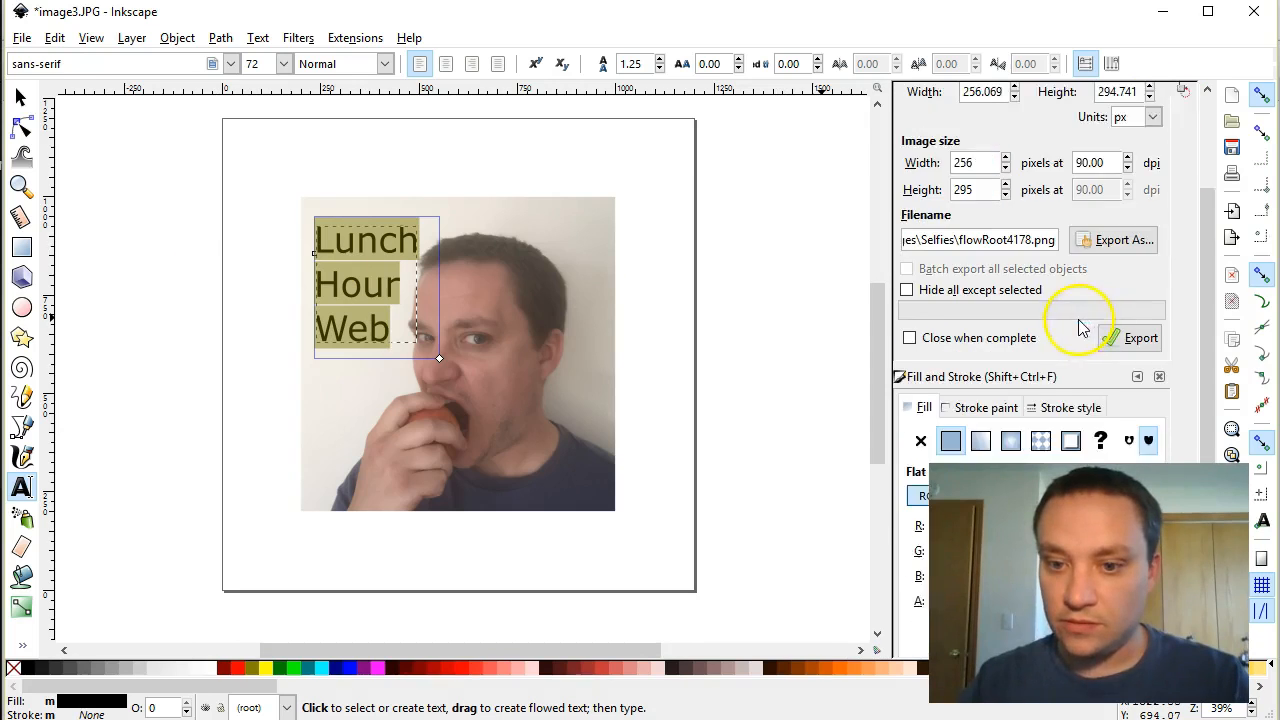
{"action": "scroll", "coordinate": [1079, 325], "scroll_direction": "down", "scroll_amount": 2}
{"action": "scroll", "coordinate": [1111, 280], "scroll_direction": "up", "scroll_amount": 3}
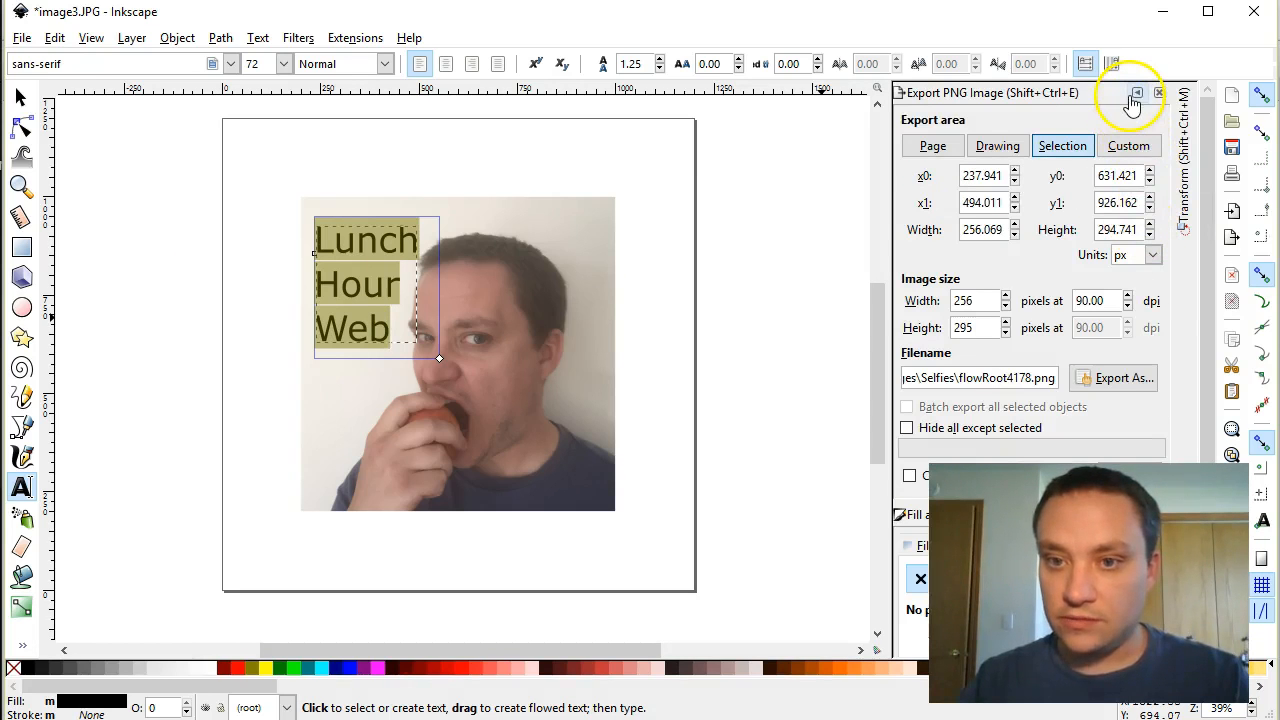
{"action": "left_click", "coordinate": [1134, 94]}
{"action": "left_click", "coordinate": [924, 125]}
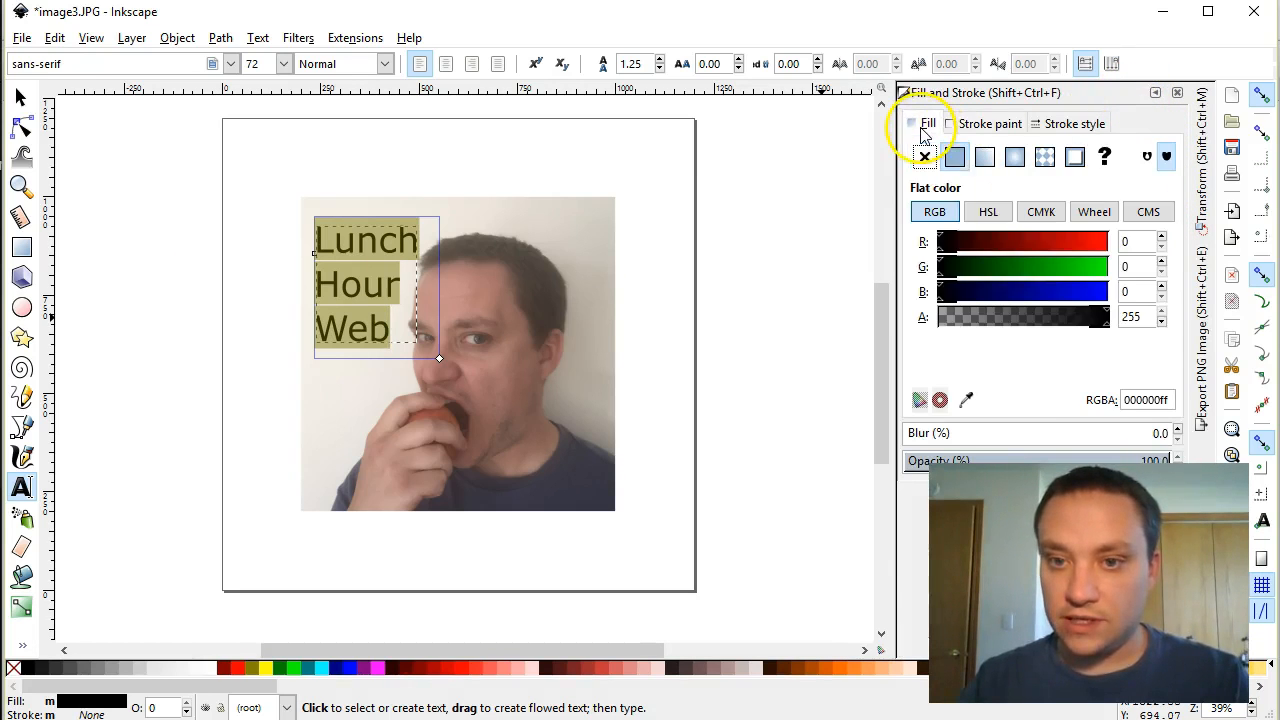
{"action": "left_click", "coordinate": [1160, 399]}
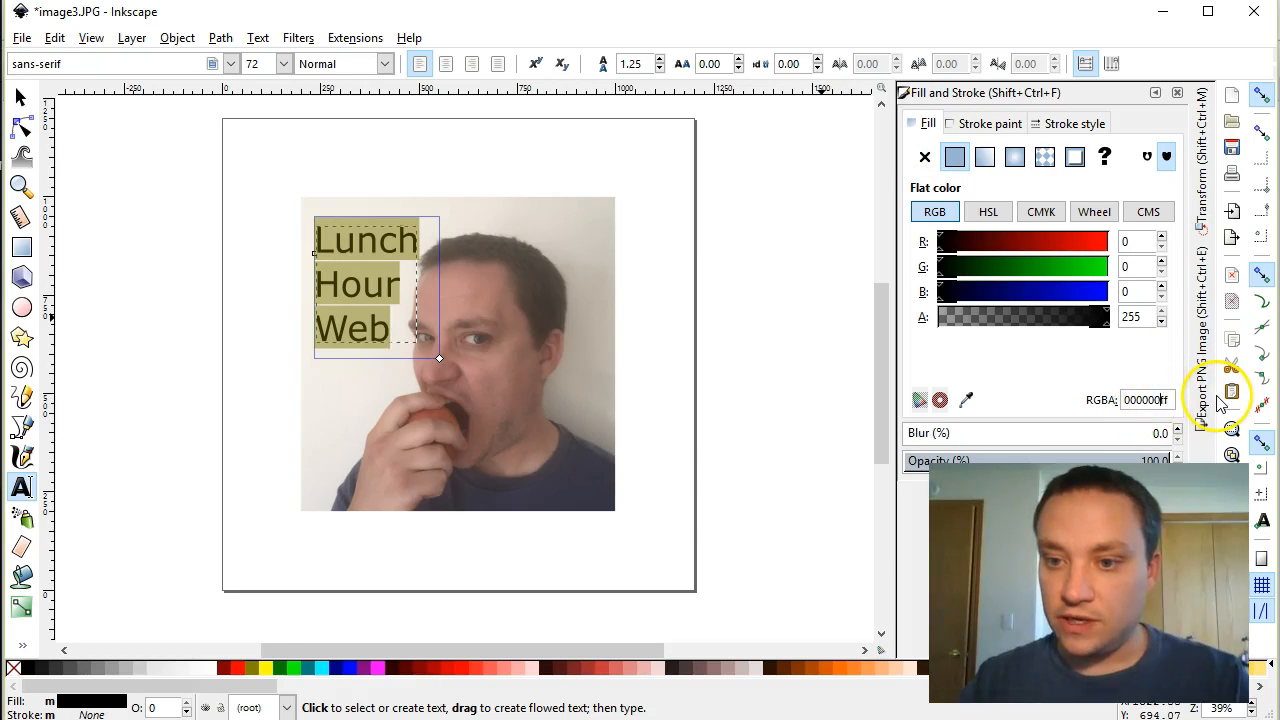
{"action": "type", "text": "4375"}
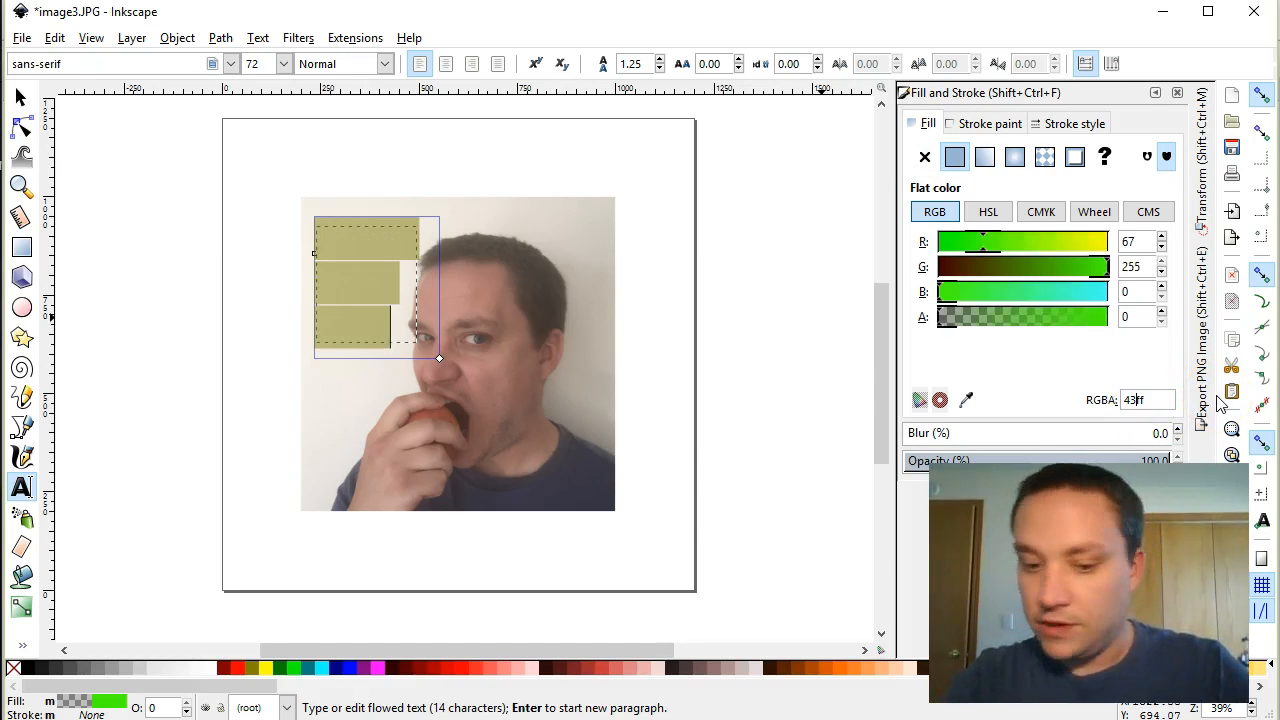
{"action": "type", "text": "cc"}
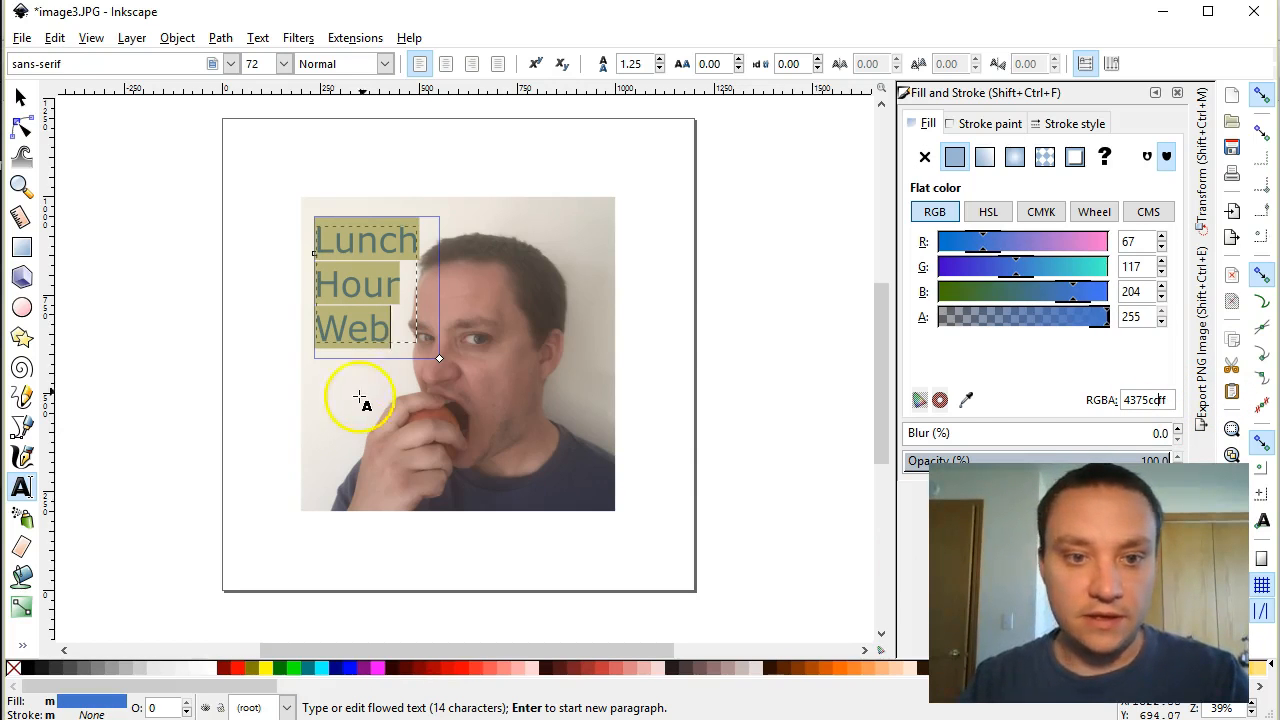
Add a thin white stroke to all of the Lunch Hour Web text and check the outline on the letters up close.
{"action": "left_click", "coordinate": [20, 97]}
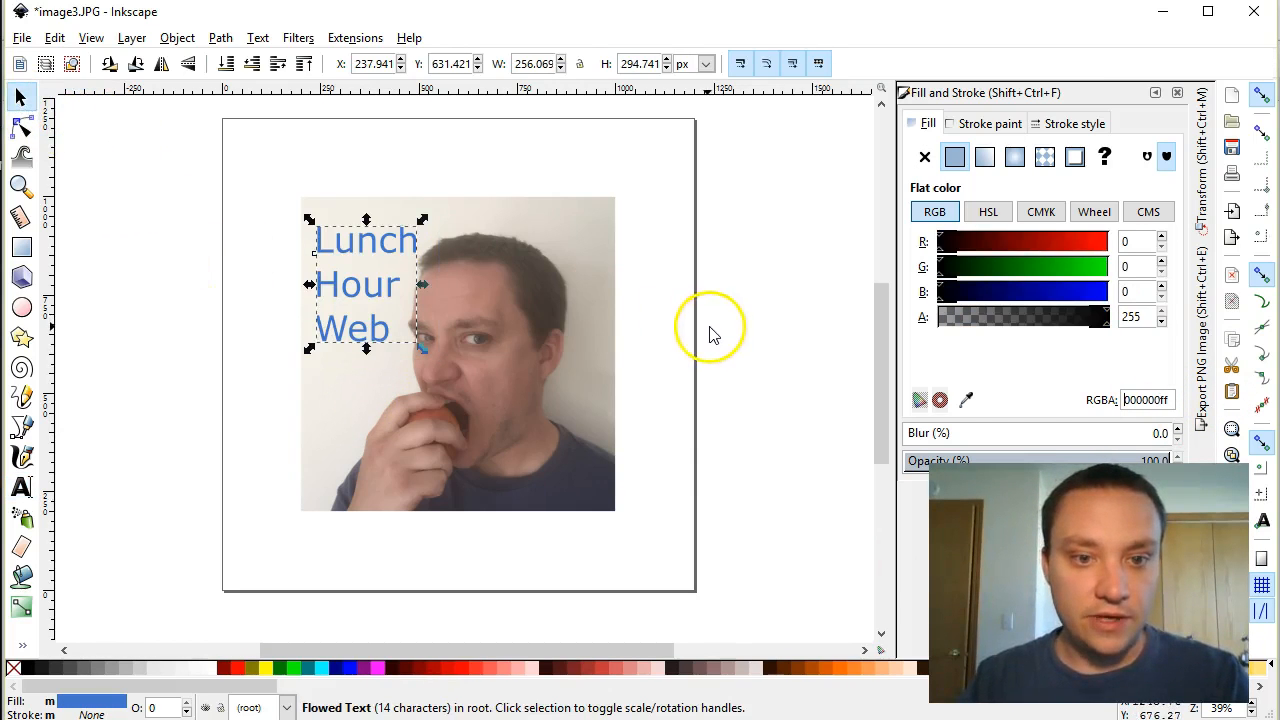
{"action": "left_click", "coordinate": [400, 310]}
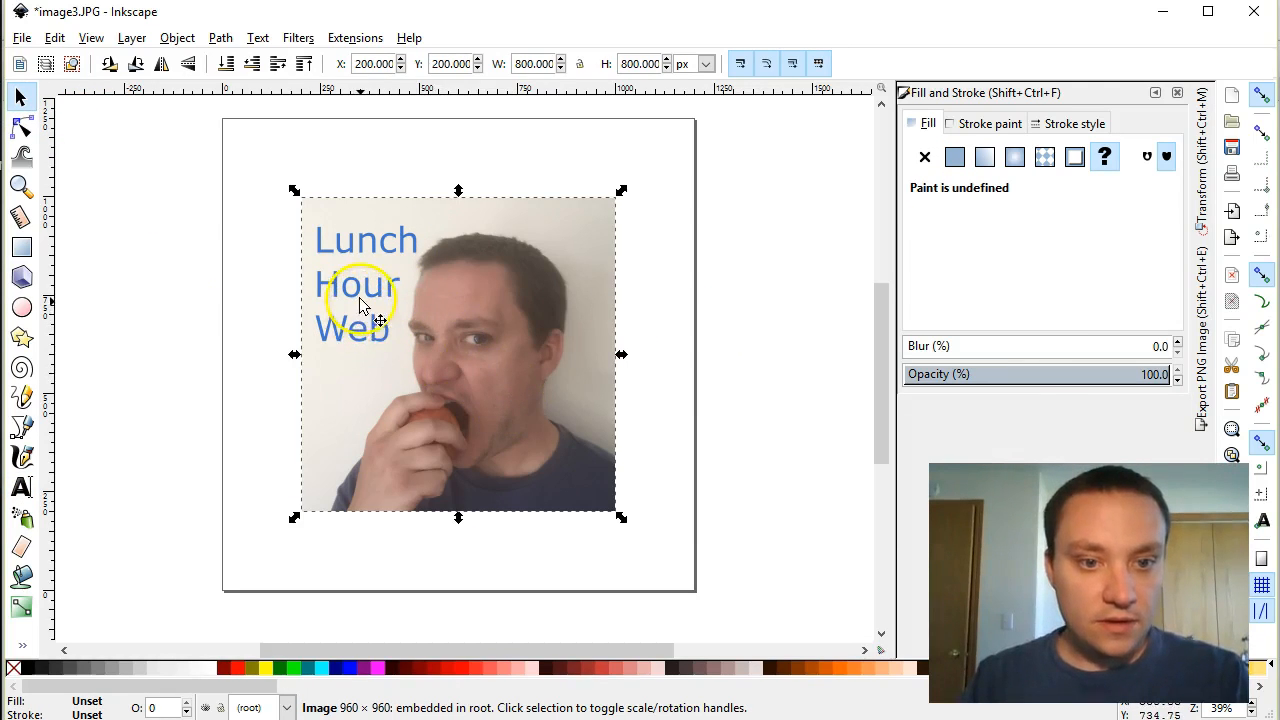
{"action": "double_click", "coordinate": [357, 296]}
{"action": "key", "text": "ctrl+a"}
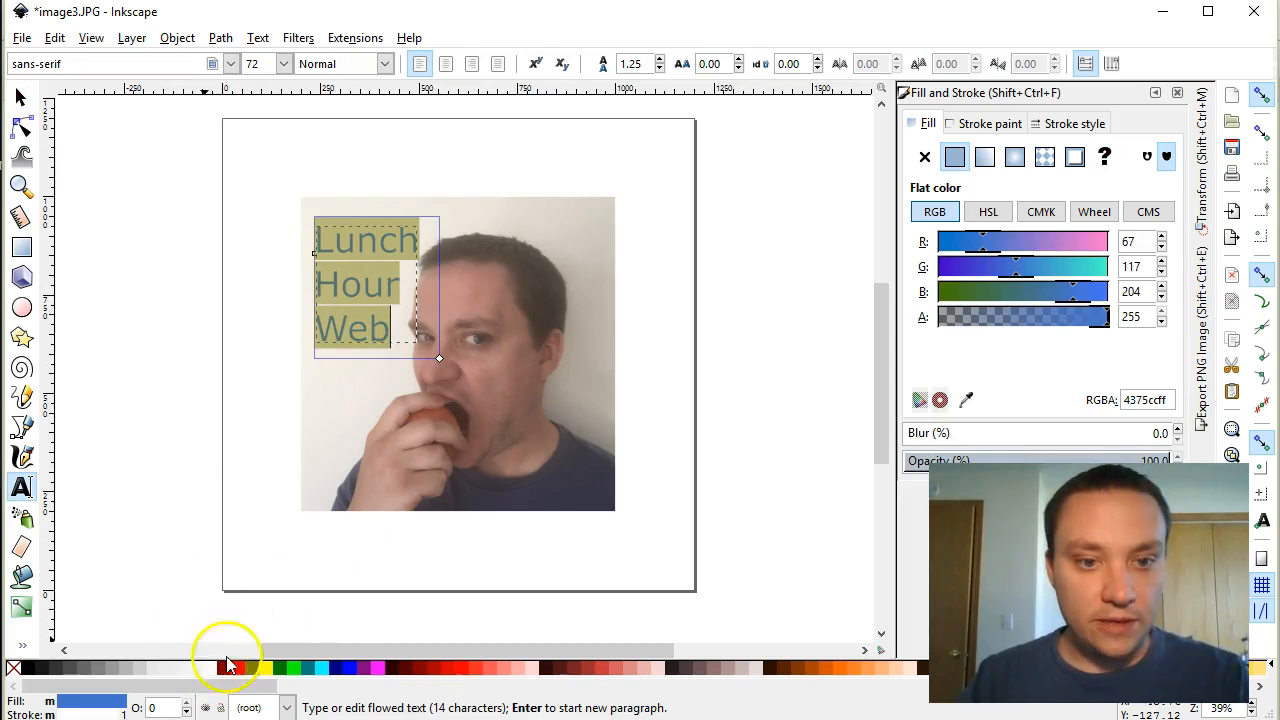
{"action": "left_click", "coordinate": [349, 366]}
{"action": "scroll", "coordinate": [361, 366], "scroll_direction": "up", "scroll_amount": 4, "text": "ctrl"}
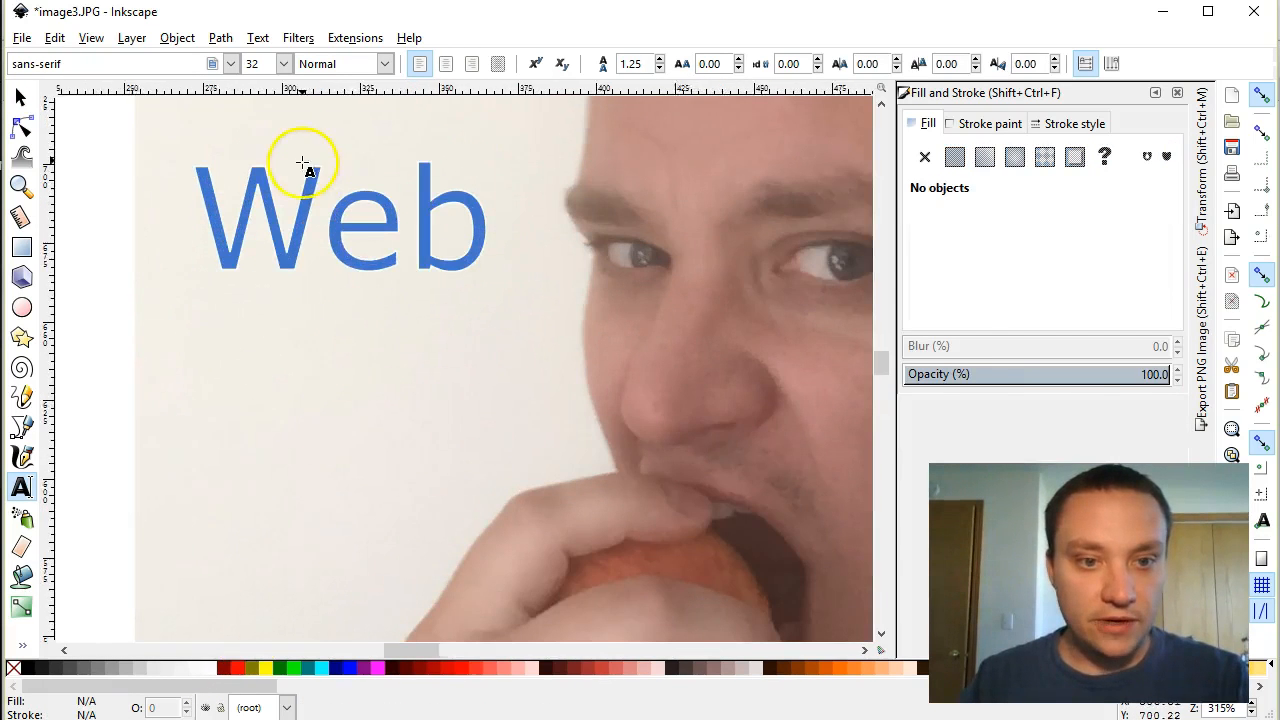
{"action": "scroll", "coordinate": [343, 243], "scroll_direction": "up", "scroll_amount": 5, "text": "ctrl"}
{"action": "scroll", "coordinate": [351, 241], "scroll_direction": "down", "scroll_amount": 8, "text": "ctrl"}
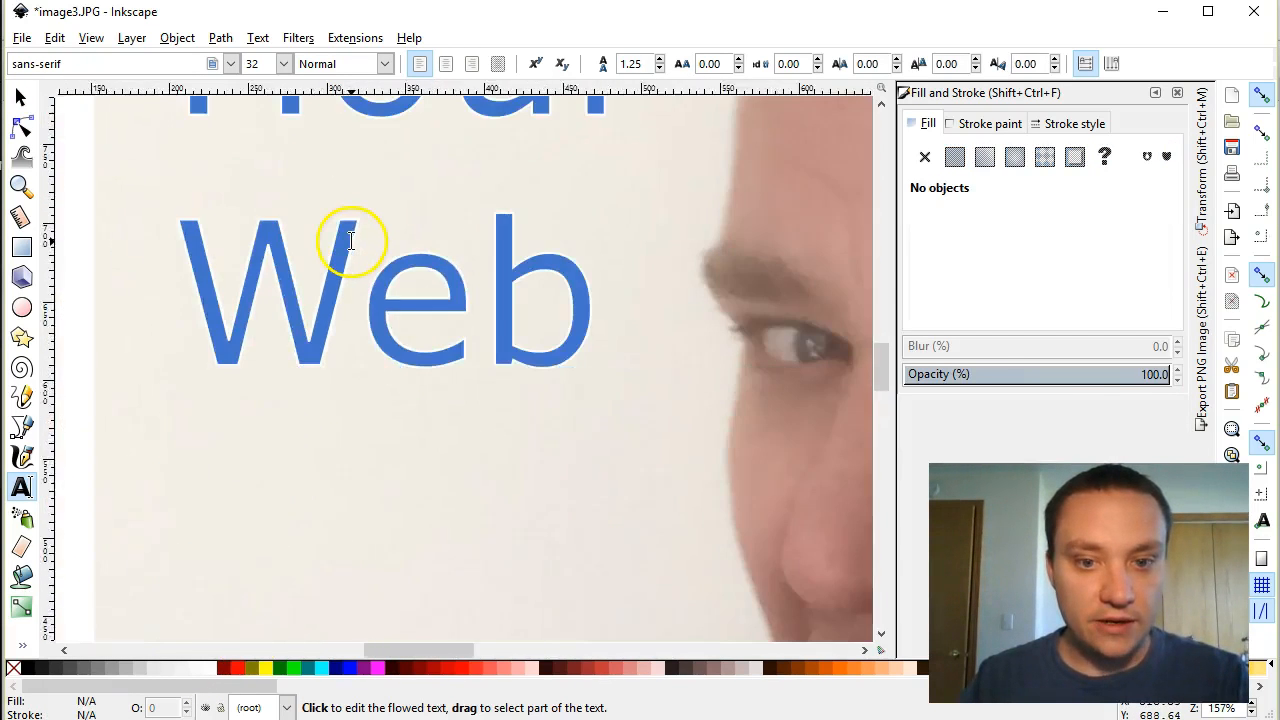
{"action": "scroll", "coordinate": [355, 248], "scroll_direction": "down", "scroll_amount": 1, "text": "ctrl"}
{"action": "scroll", "coordinate": [450, 282], "scroll_direction": "up", "scroll_amount": 2}
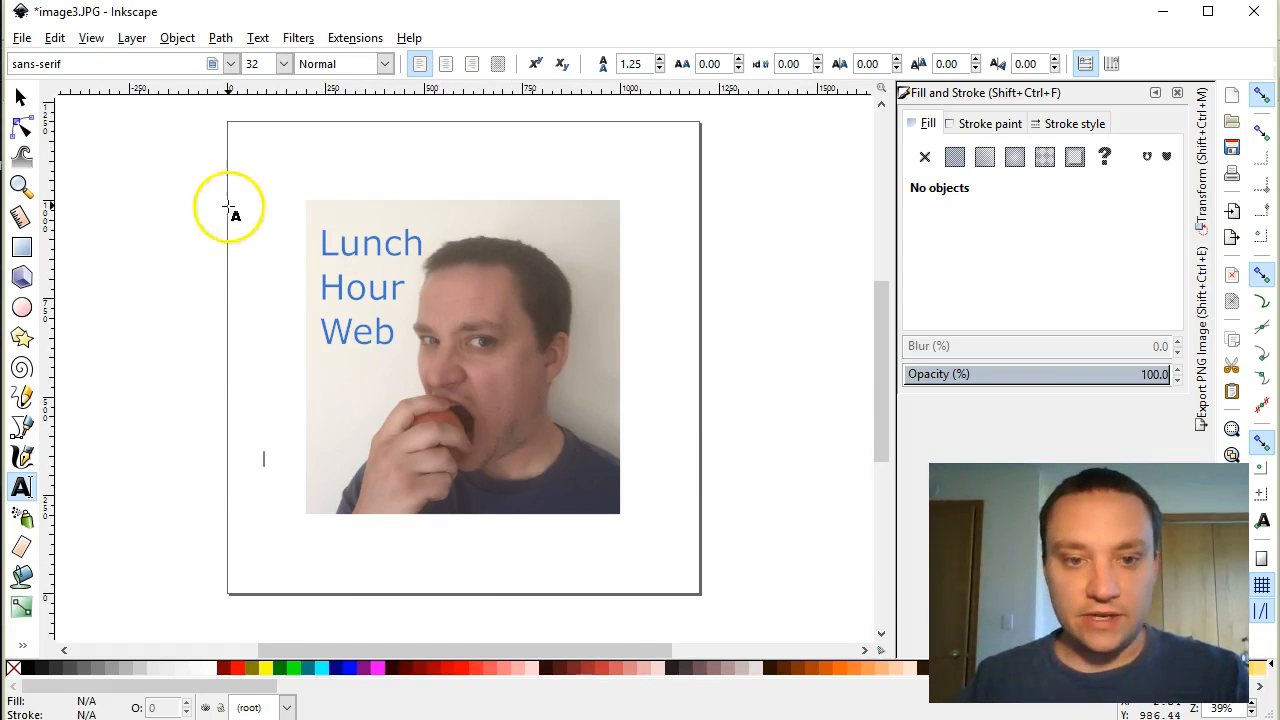
Select the selfie and set its PNG export filename to "Youtube Channel Icon 6.4.16" in the Selfies folder, checking the icon wording on YouTube.
{"action": "left_click", "coordinate": [20, 97]}
{"action": "left_click", "coordinate": [560, 320]}
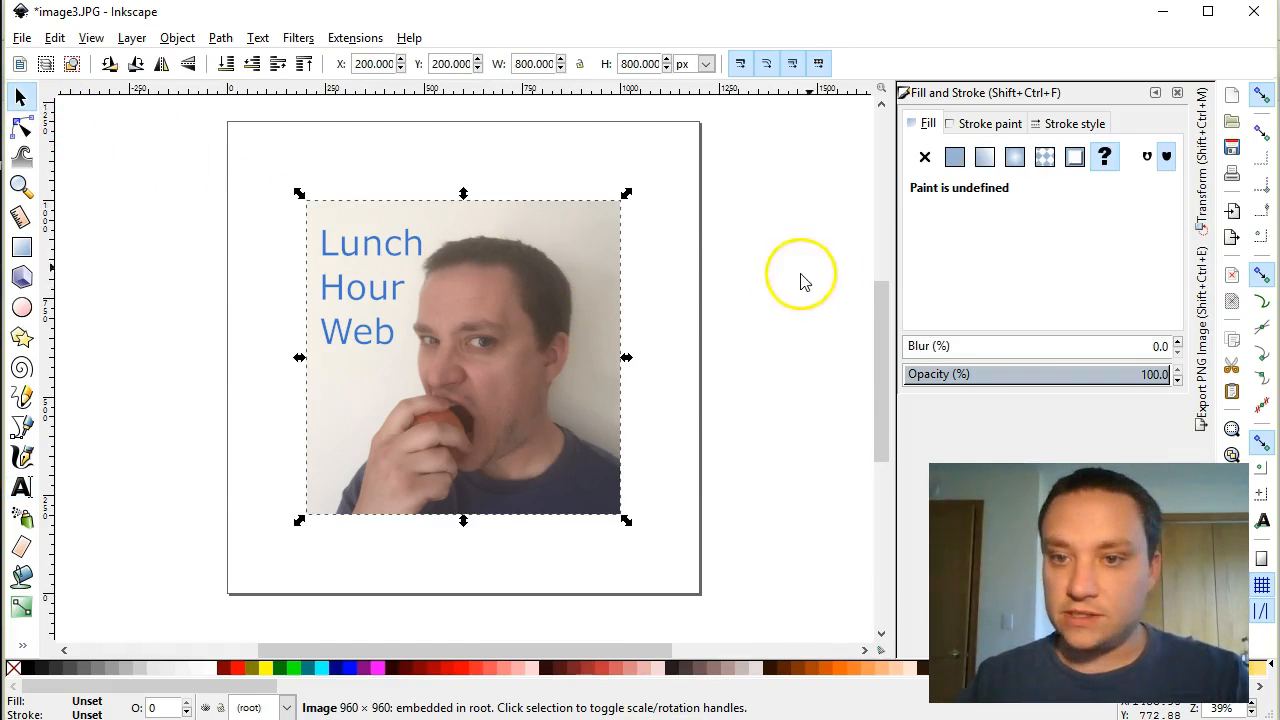
{"action": "left_click", "coordinate": [1200, 300]}
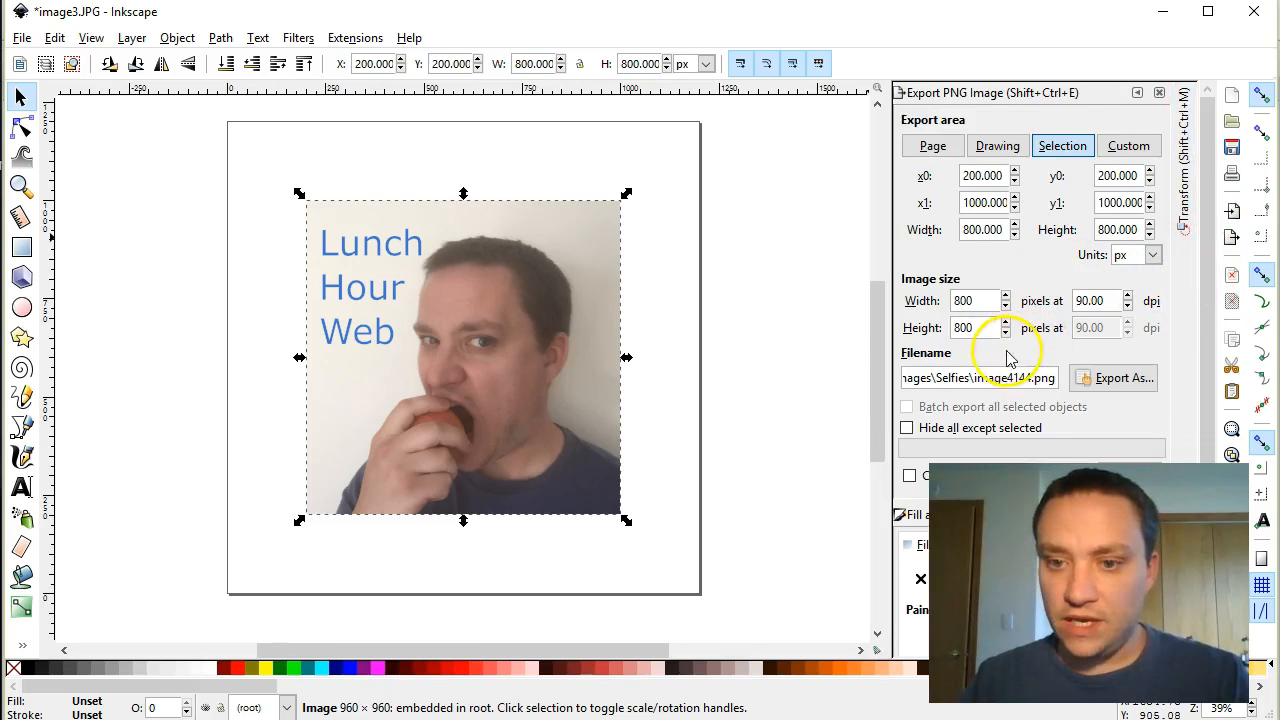
{"action": "scroll", "coordinate": [1040, 320], "scroll_direction": "down", "scroll_amount": 1}
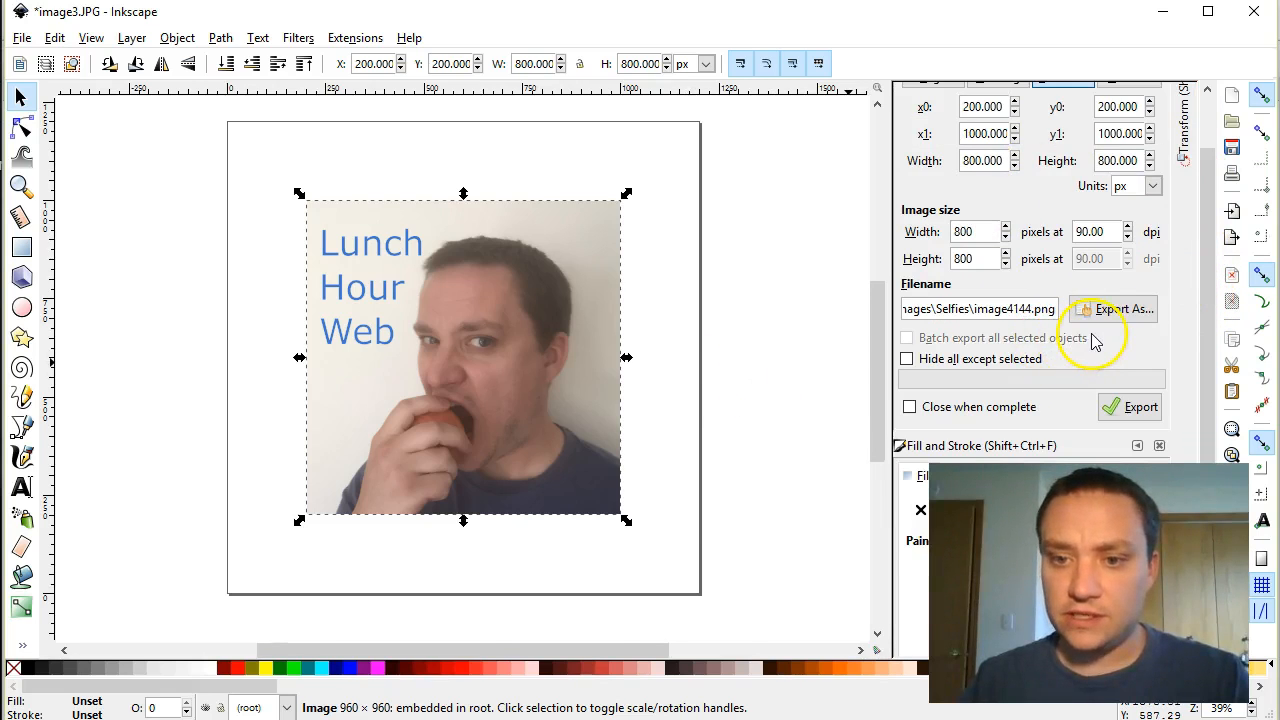
{"action": "left_click", "coordinate": [1113, 309]}
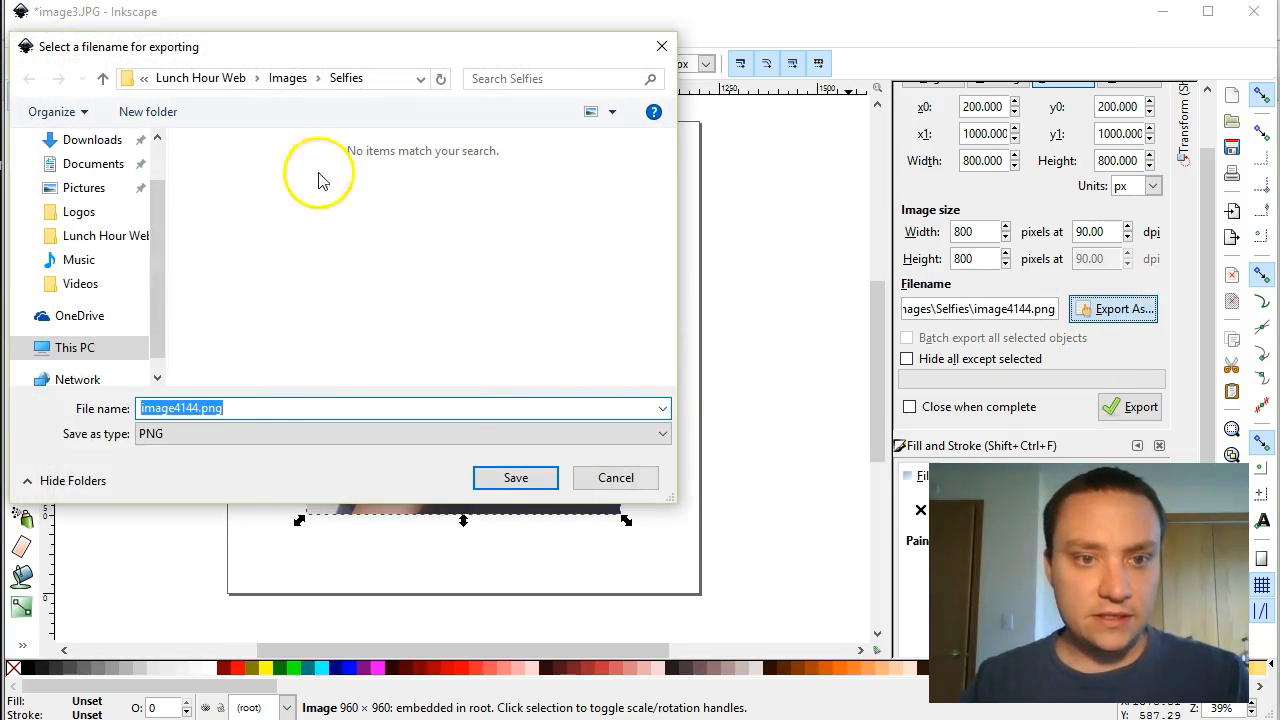
{"action": "type", "text": "Youtube"}
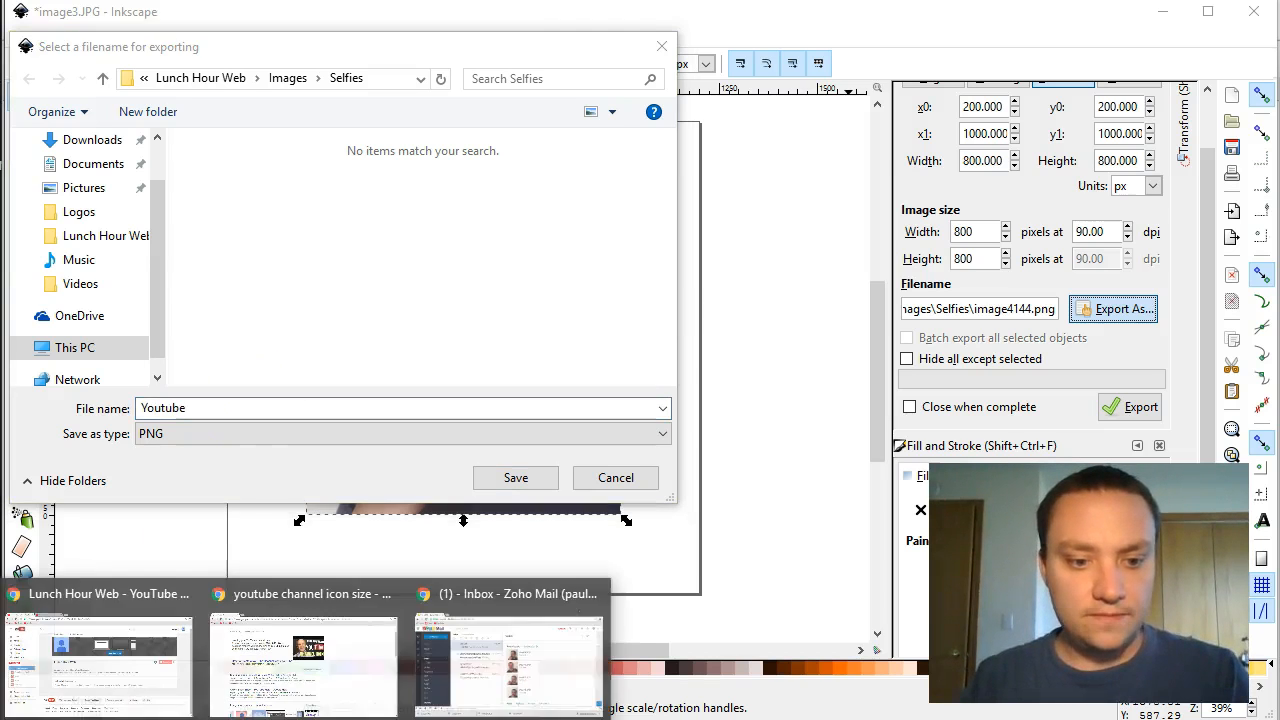
{"action": "left_click", "coordinate": [137, 677]}
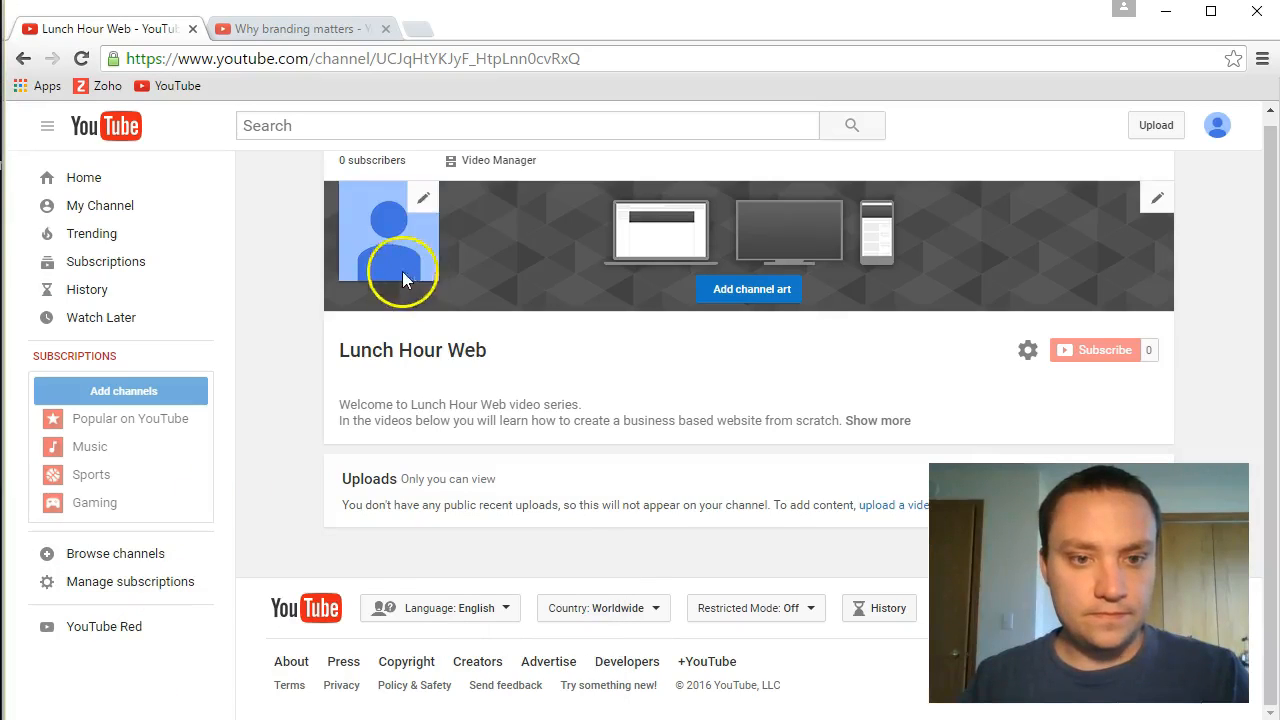
{"action": "left_click", "coordinate": [424, 201]}
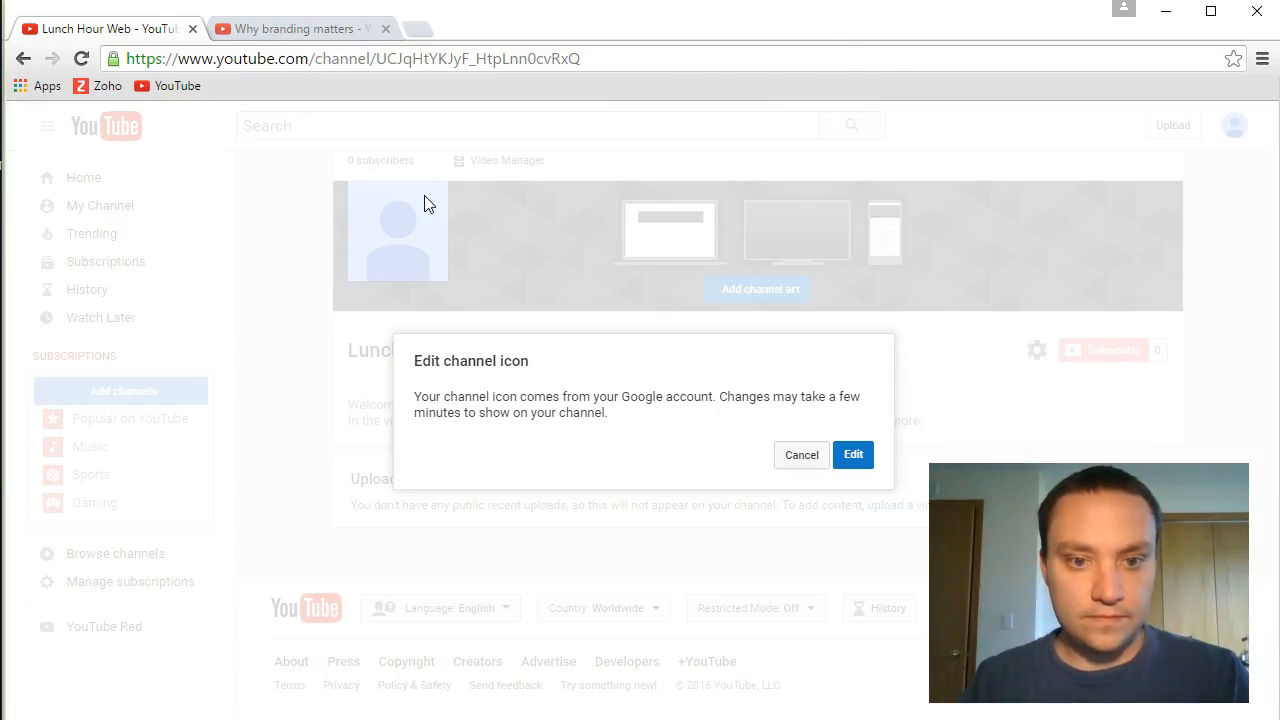
{"action": "key", "text": "alt+Tab"}
{"action": "left_click", "coordinate": [224, 409]}
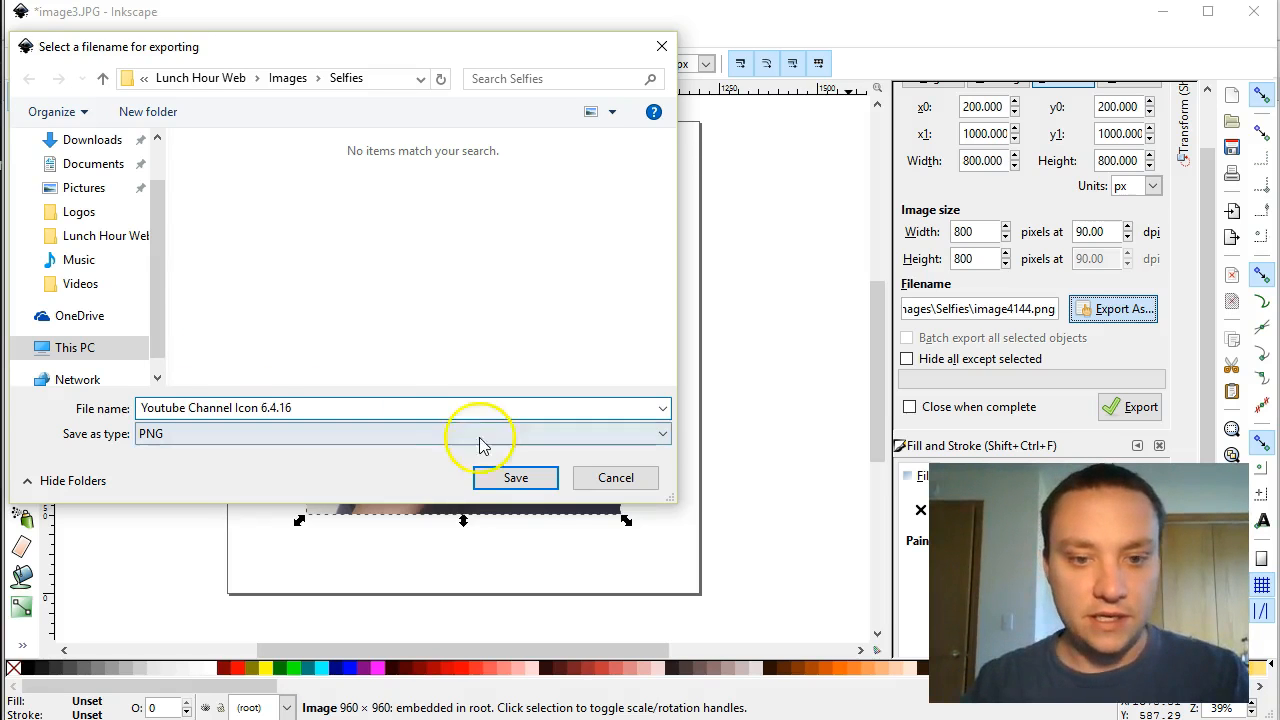
{"action": "left_click", "coordinate": [516, 477]}
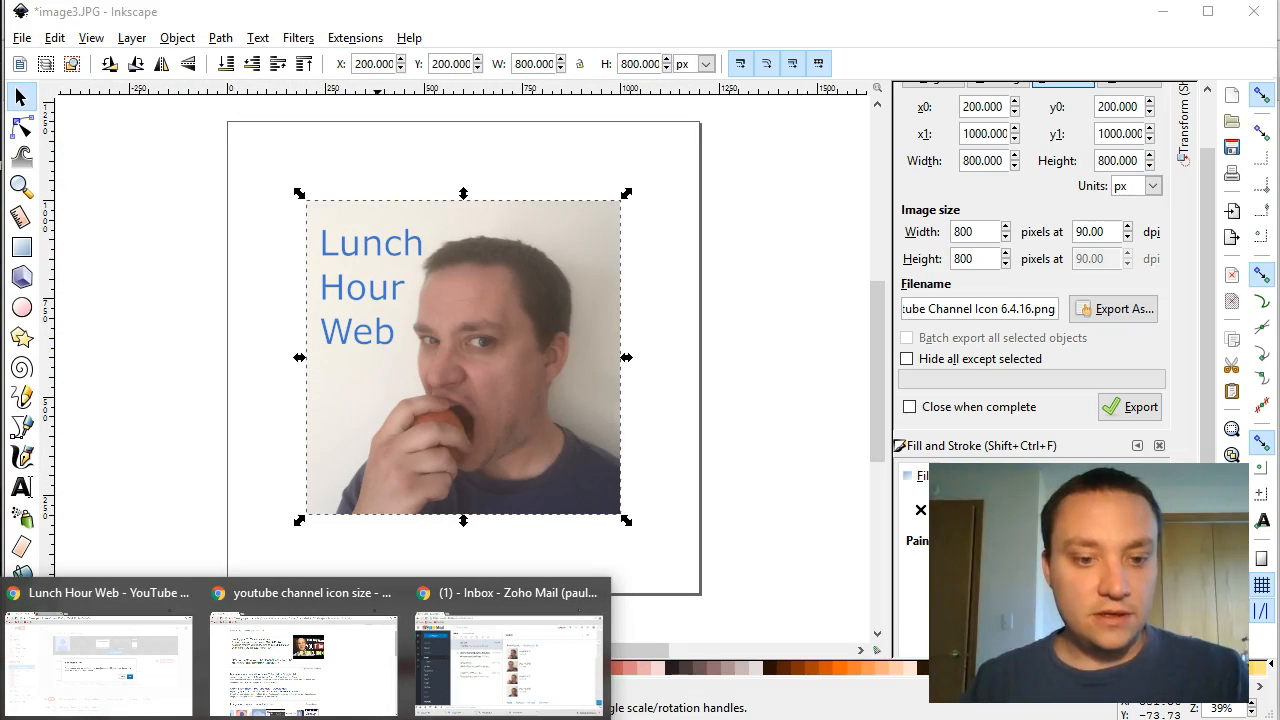
Switch to YouTube, proceed with editing the channel icon and open the Google profile's photo picker.
{"action": "left_click", "coordinate": [125, 684]}
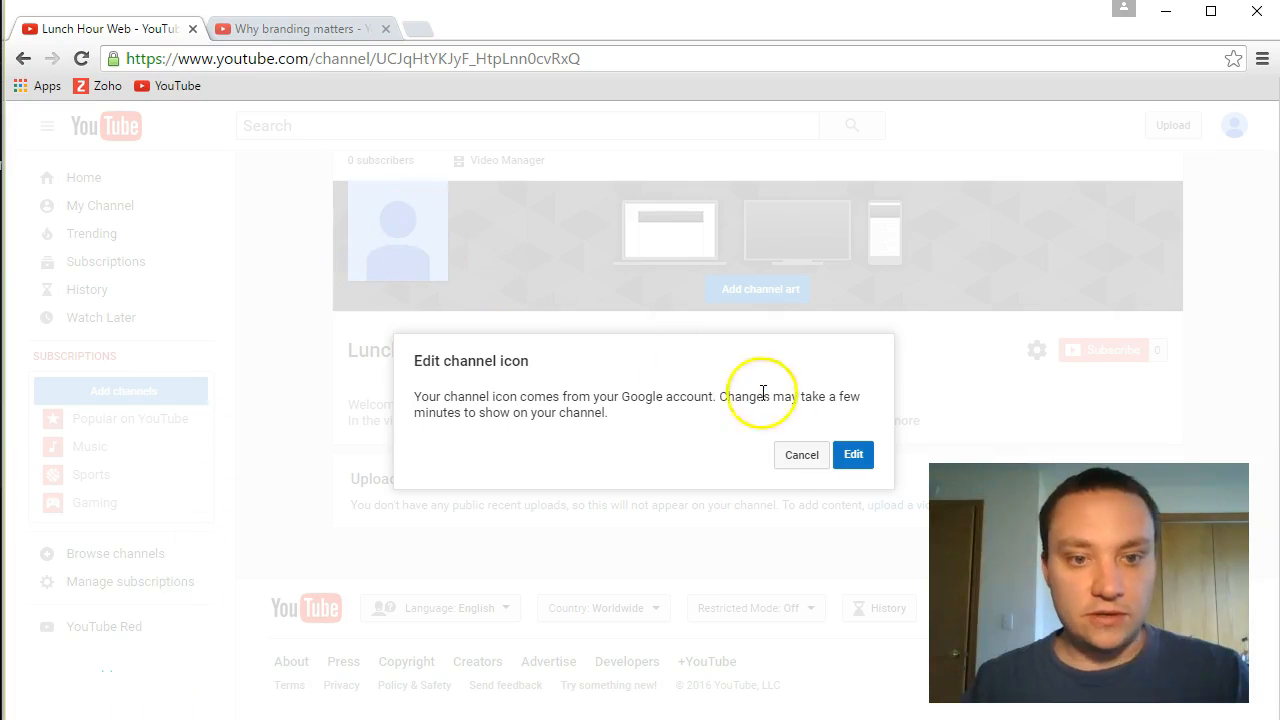
{"action": "left_click", "coordinate": [853, 455]}
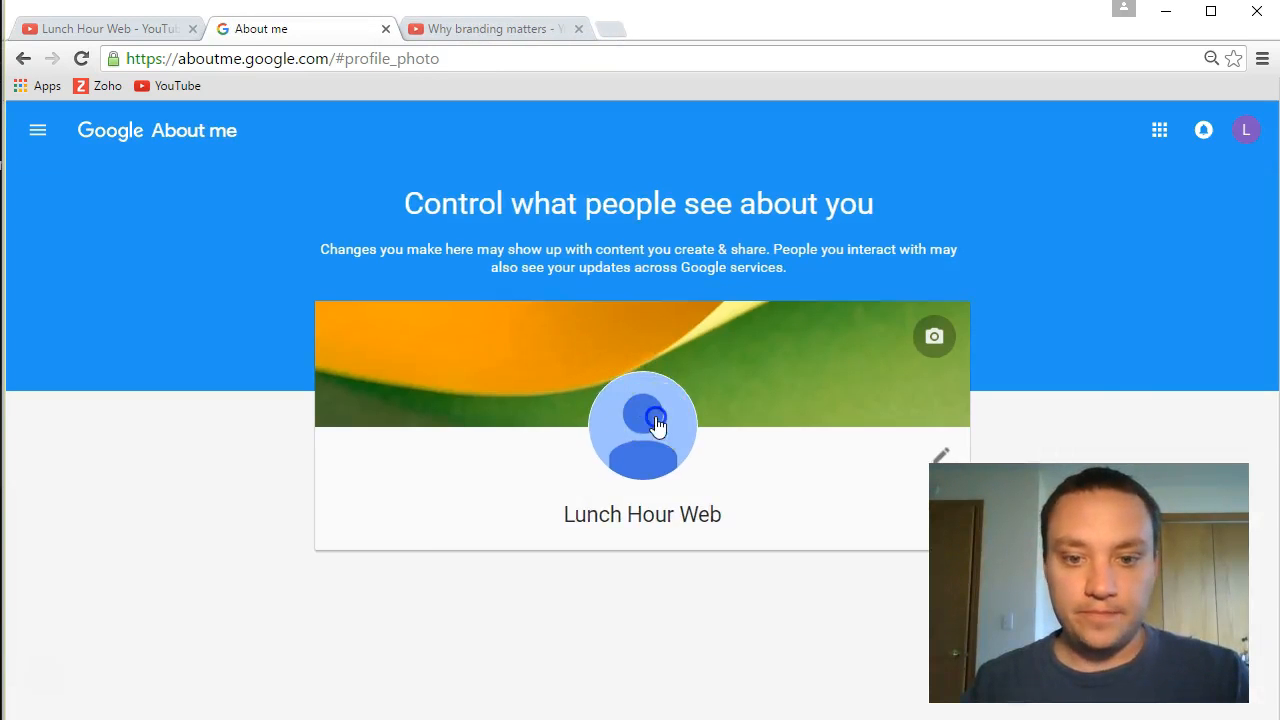
{"action": "left_click", "coordinate": [654, 423]}
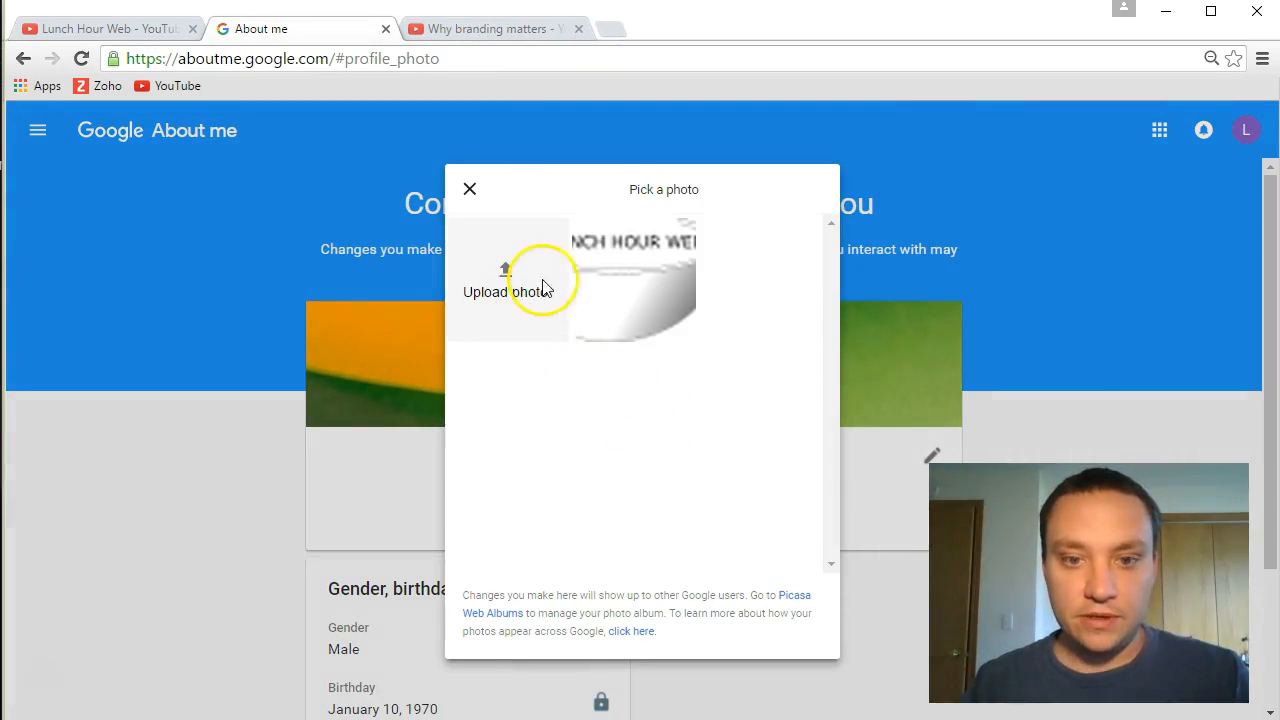
{"action": "left_click", "coordinate": [600, 270]}
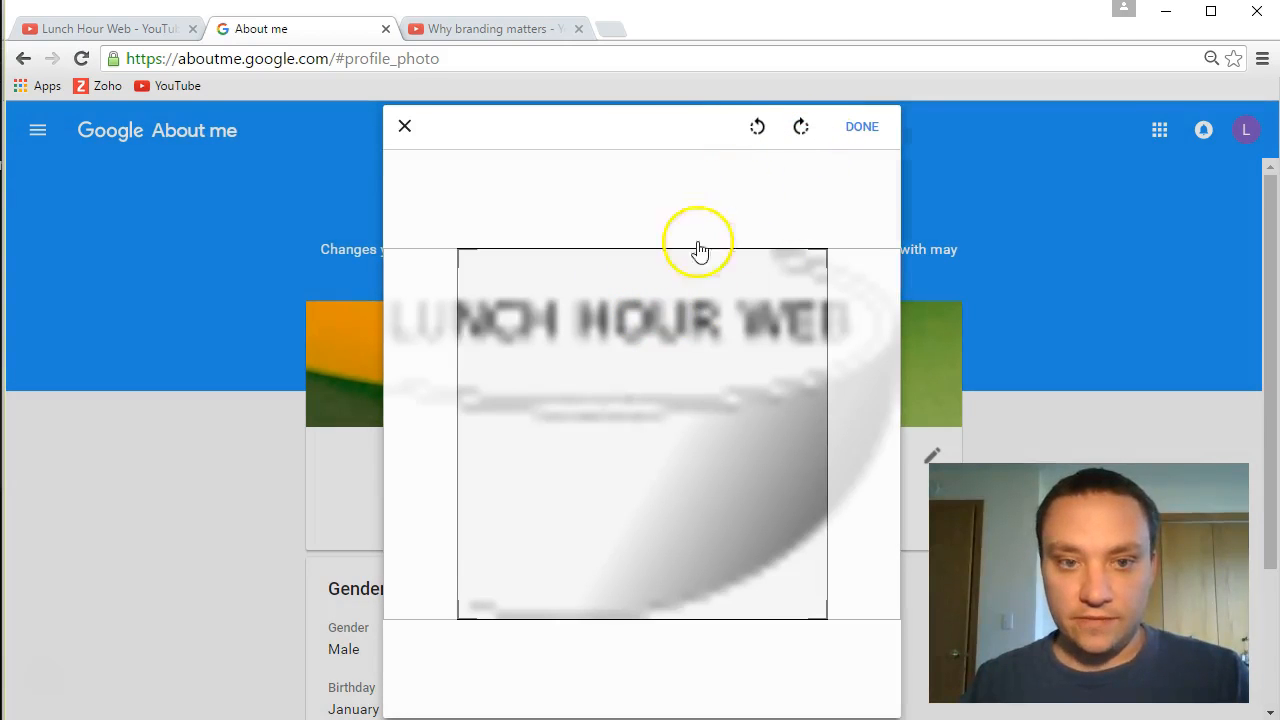
{"action": "left_click", "coordinate": [406, 126]}
{"action": "left_click", "coordinate": [674, 423]}
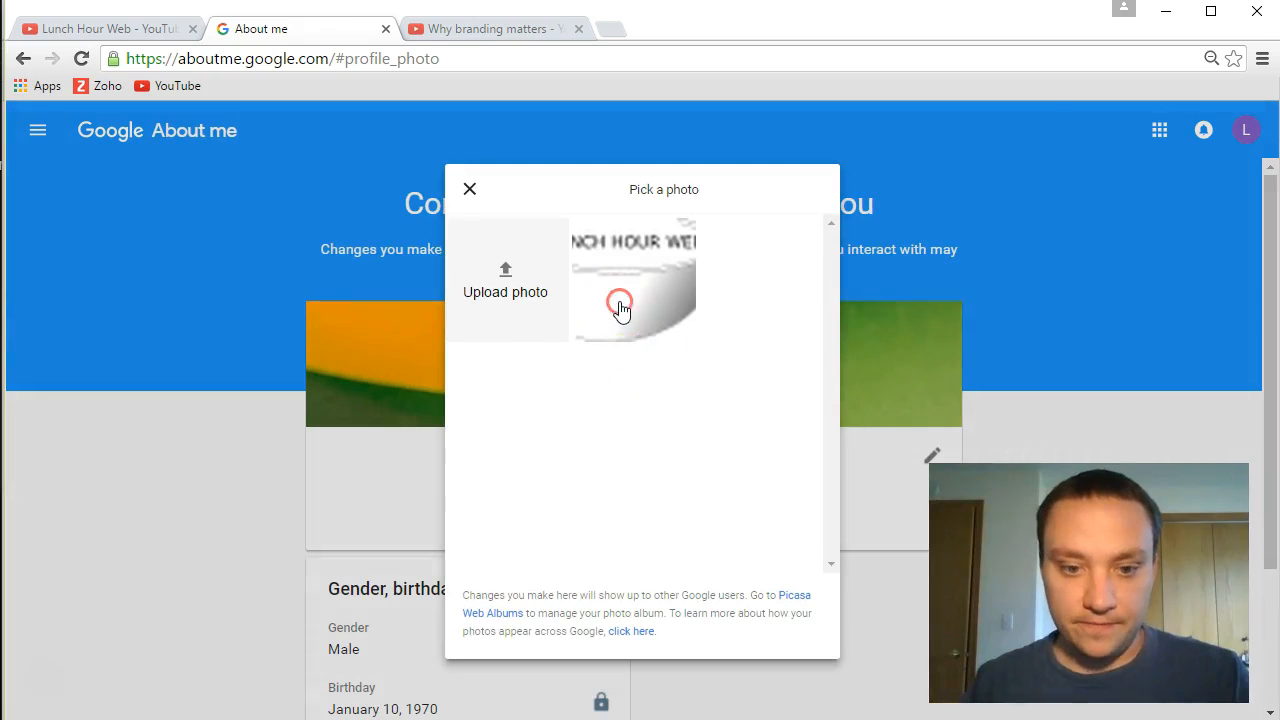
{"action": "right_click", "coordinate": [619, 306]}
{"action": "left_click", "coordinate": [569, 360]}
Start a photo upload and browse the Selfies and Logos folders inside Images for the icon file.
{"action": "left_click", "coordinate": [505, 288]}
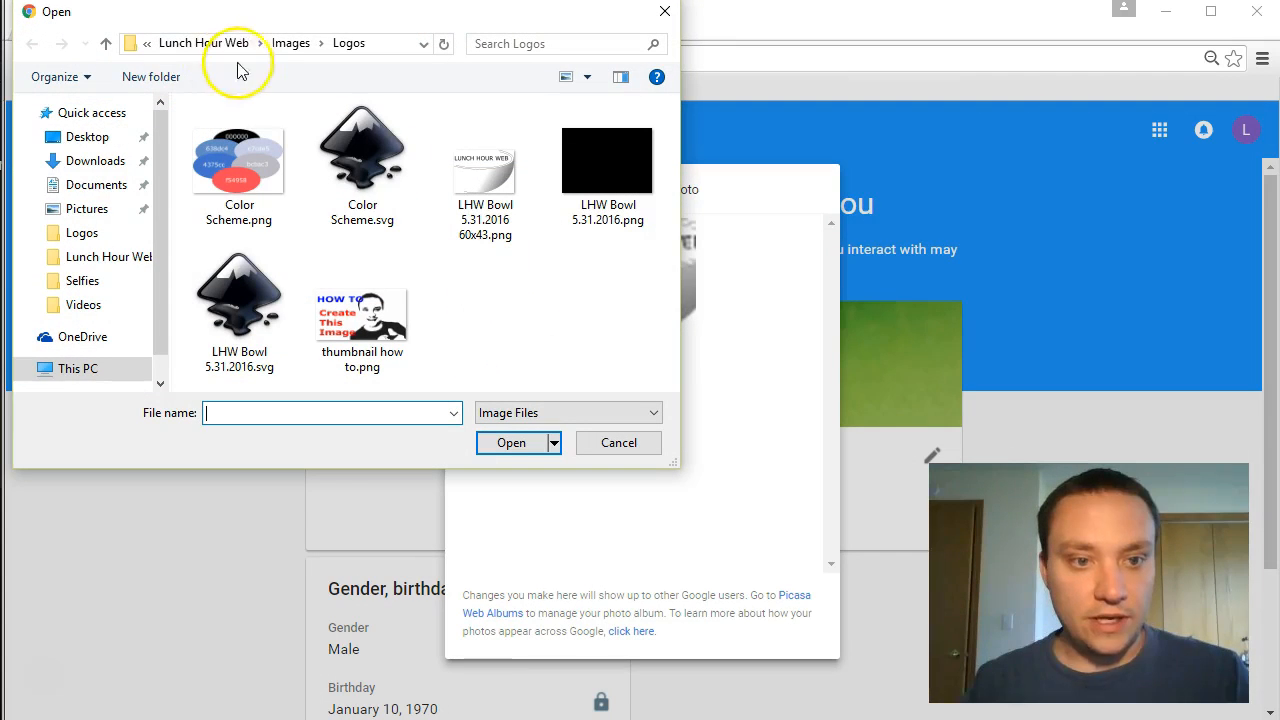
{"action": "left_click", "coordinate": [291, 43]}
{"action": "double_click", "coordinate": [247, 166]}
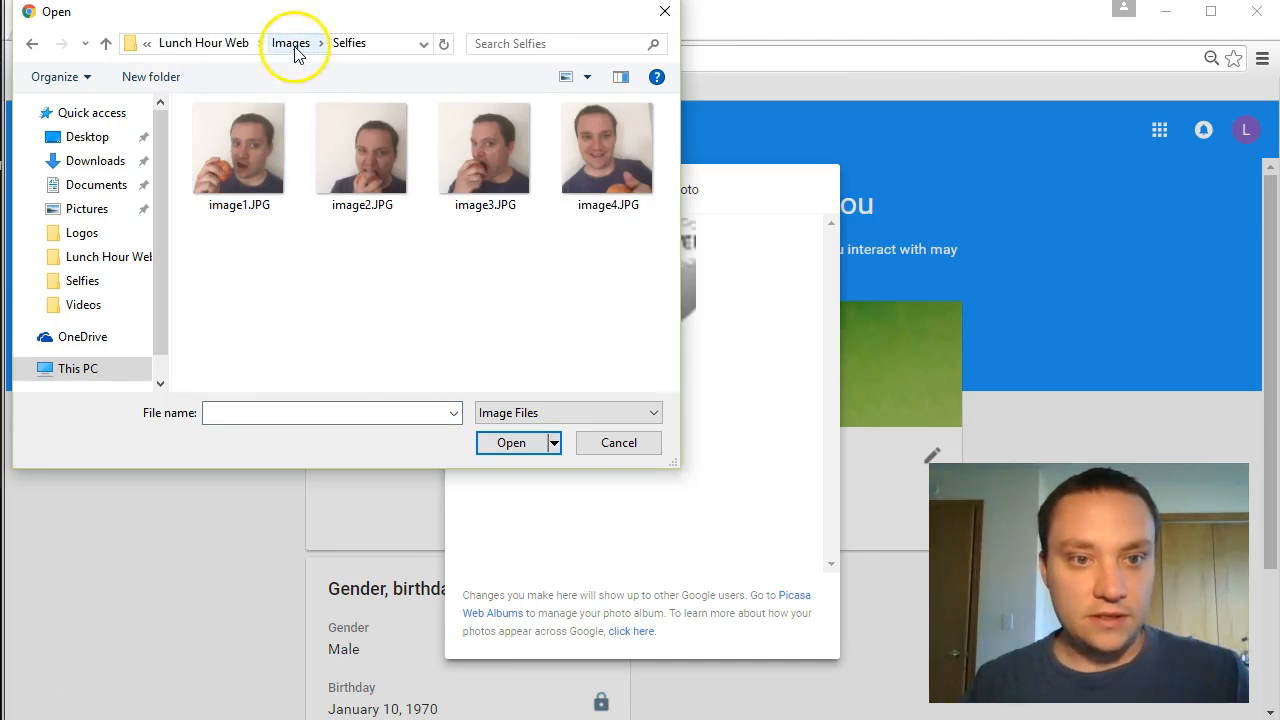
{"action": "left_click", "coordinate": [291, 43]}
{"action": "double_click", "coordinate": [262, 137]}
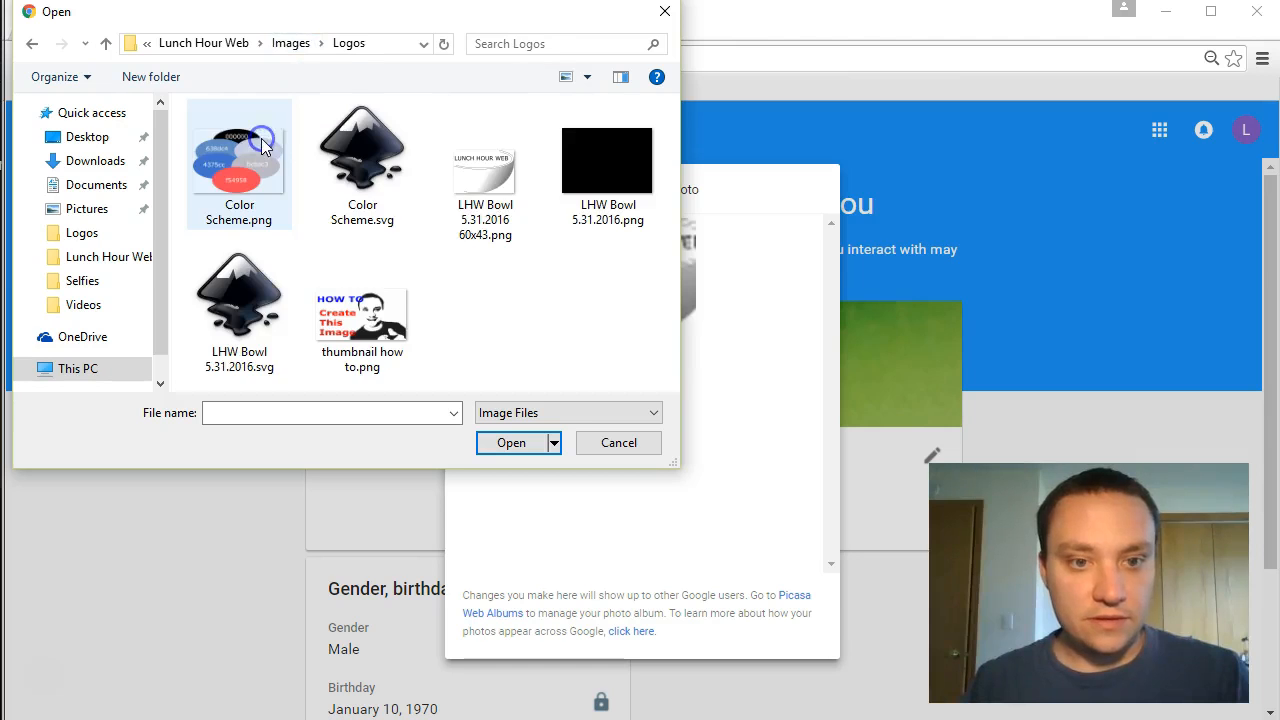
{"action": "left_click", "coordinate": [282, 43]}
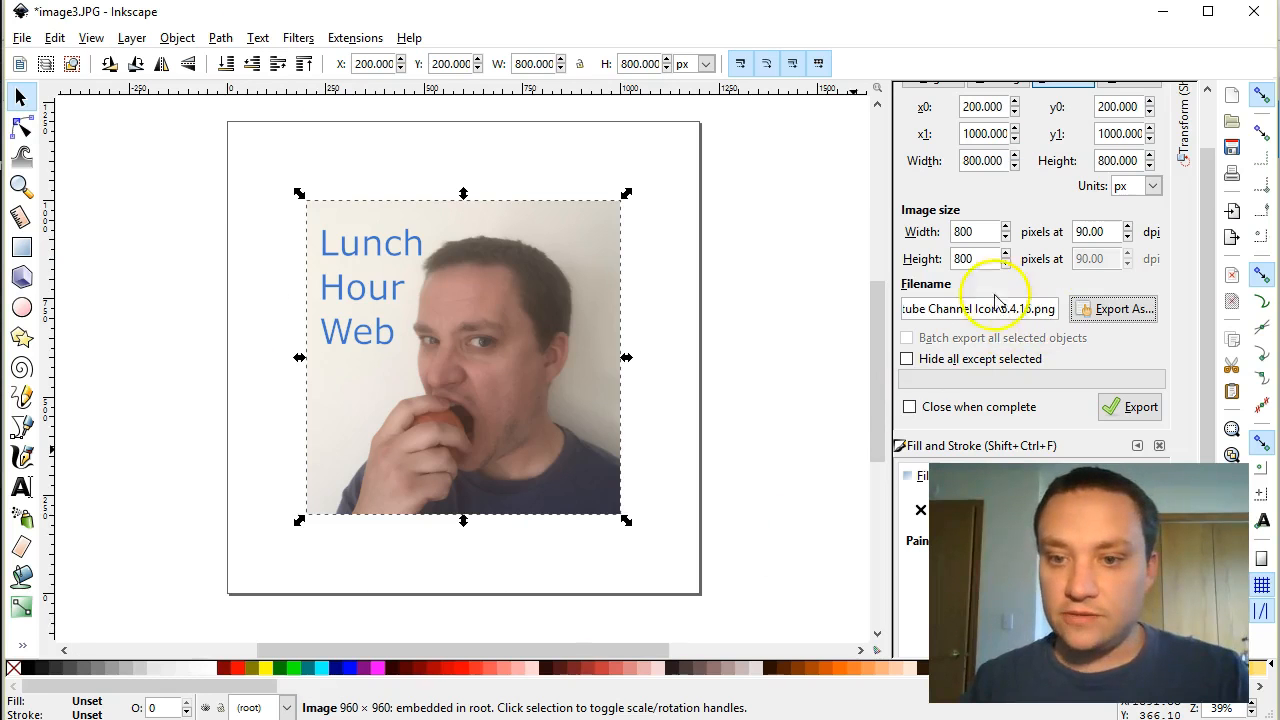
Export the selfie icon from Inkscape, then upload Youtube Channel Icon 6.4.16.png from the Selfies folder as the Google profile photo.
{"action": "left_click", "coordinate": [1128, 410]}
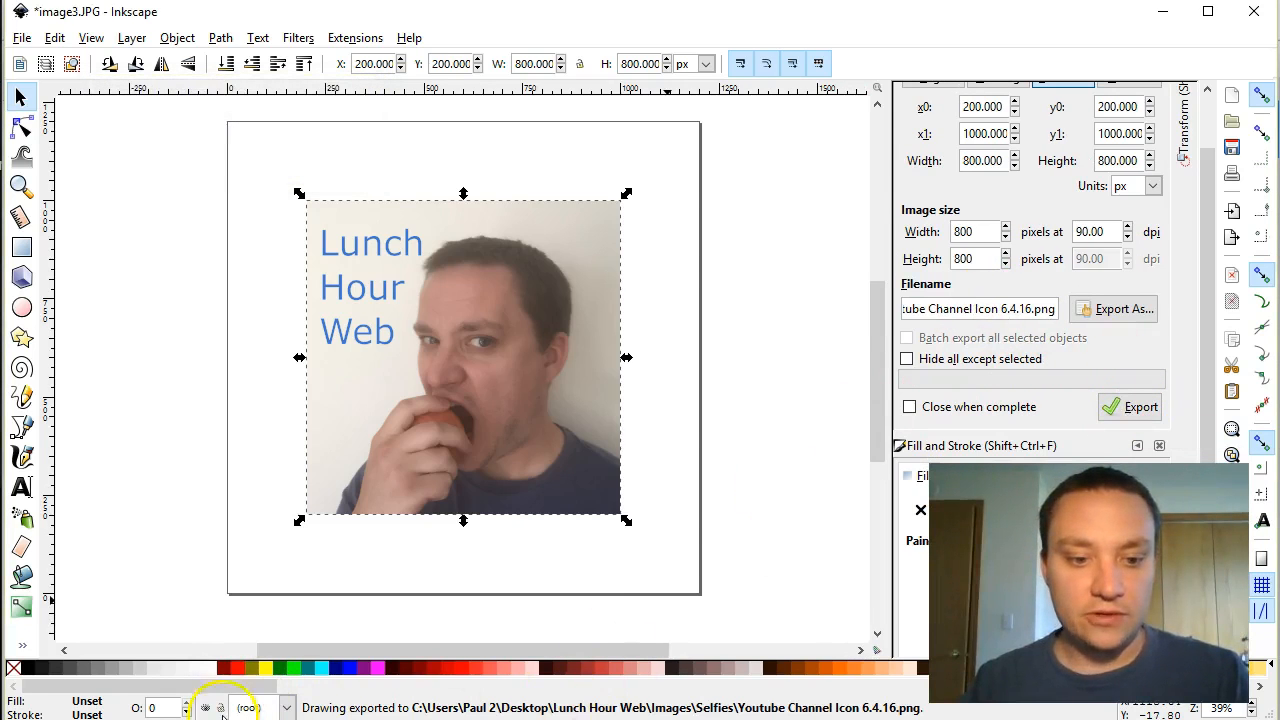
{"action": "left_click", "coordinate": [200, 675]}
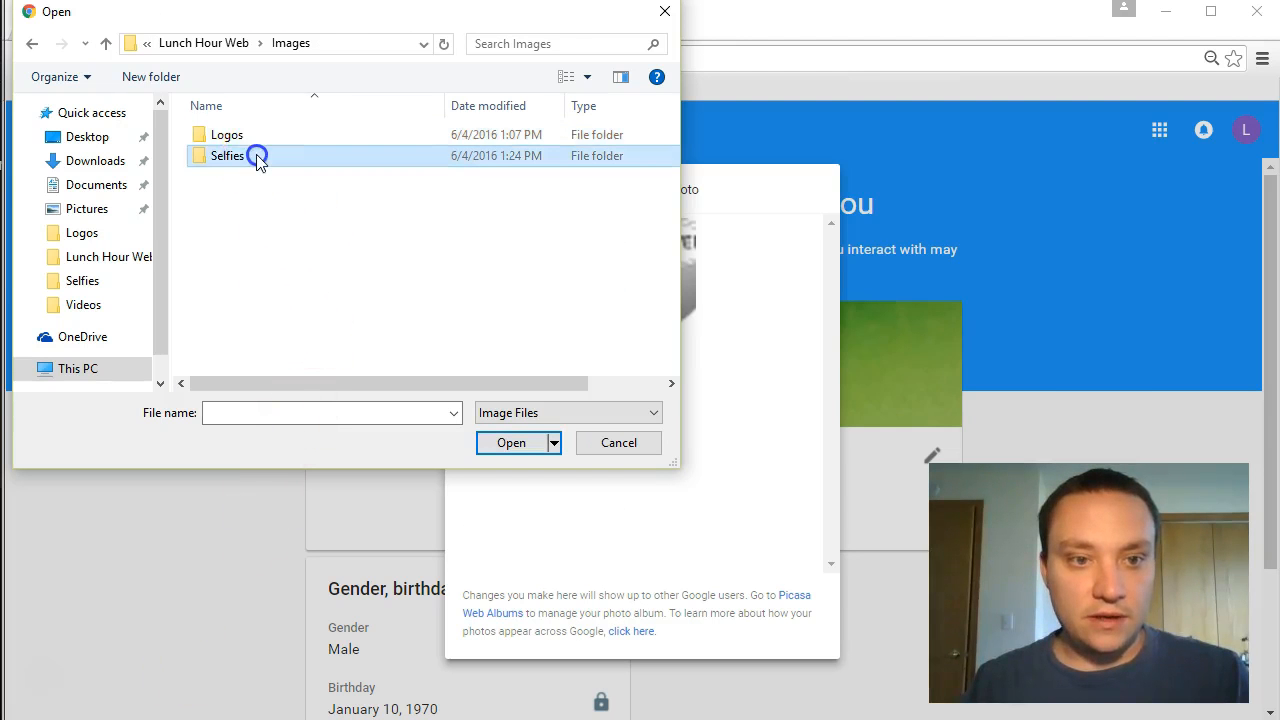
{"action": "double_click", "coordinate": [257, 157]}
{"action": "left_click", "coordinate": [260, 310]}
{"action": "left_click", "coordinate": [512, 443]}
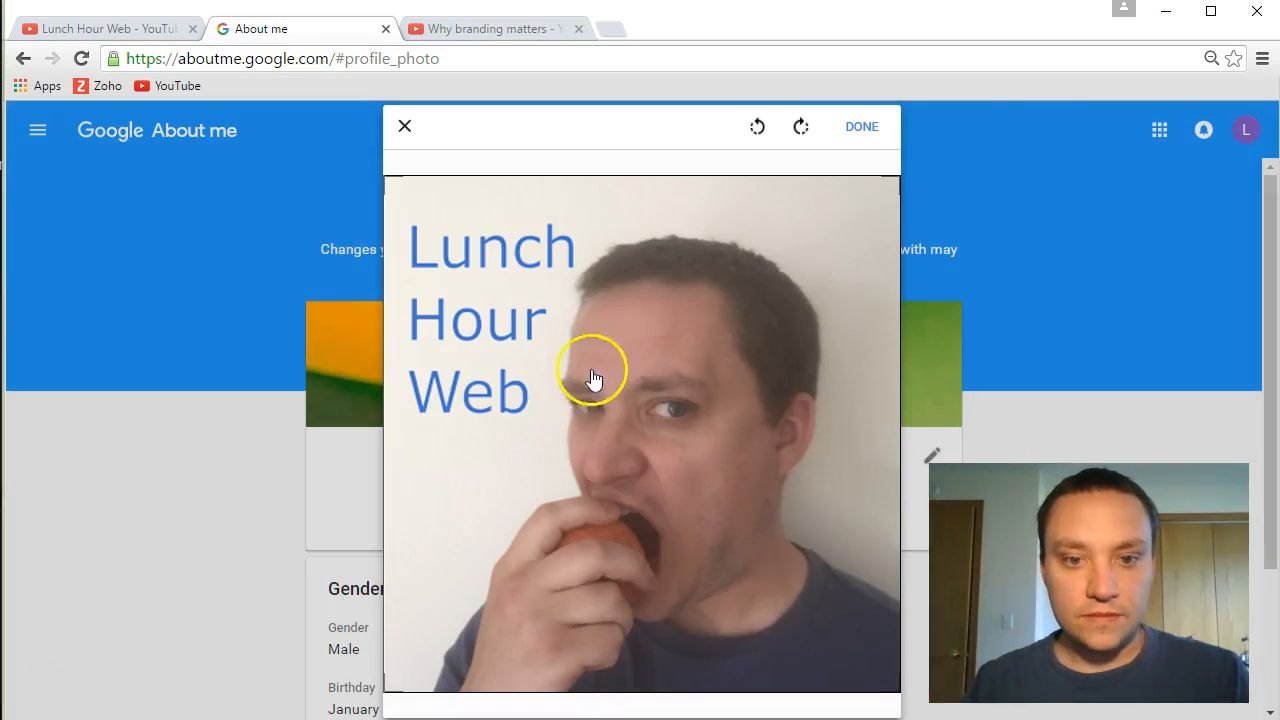
{"action": "left_click", "coordinate": [863, 132]}
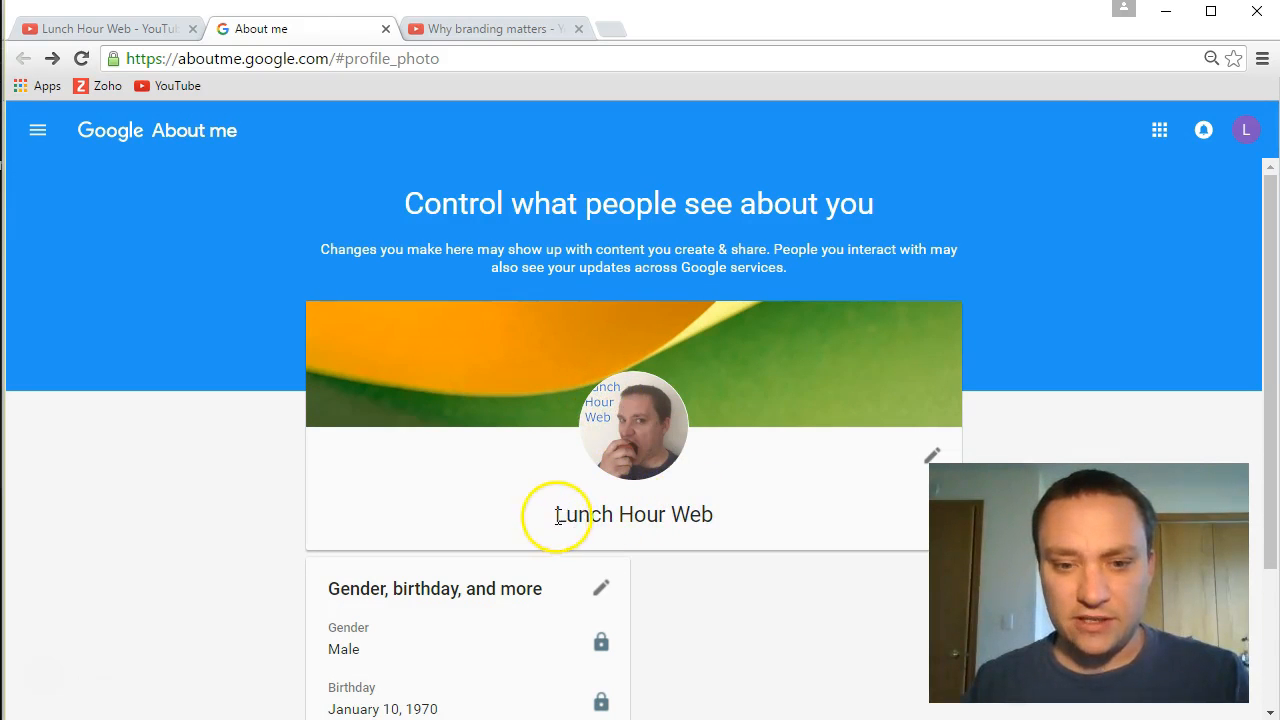
Reload the Lunch Hour Web YouTube channel page and check its icon against the Edit channel icon notice.
{"action": "left_click_drag", "start_coordinate": [557, 516], "coordinate": [742, 523]}
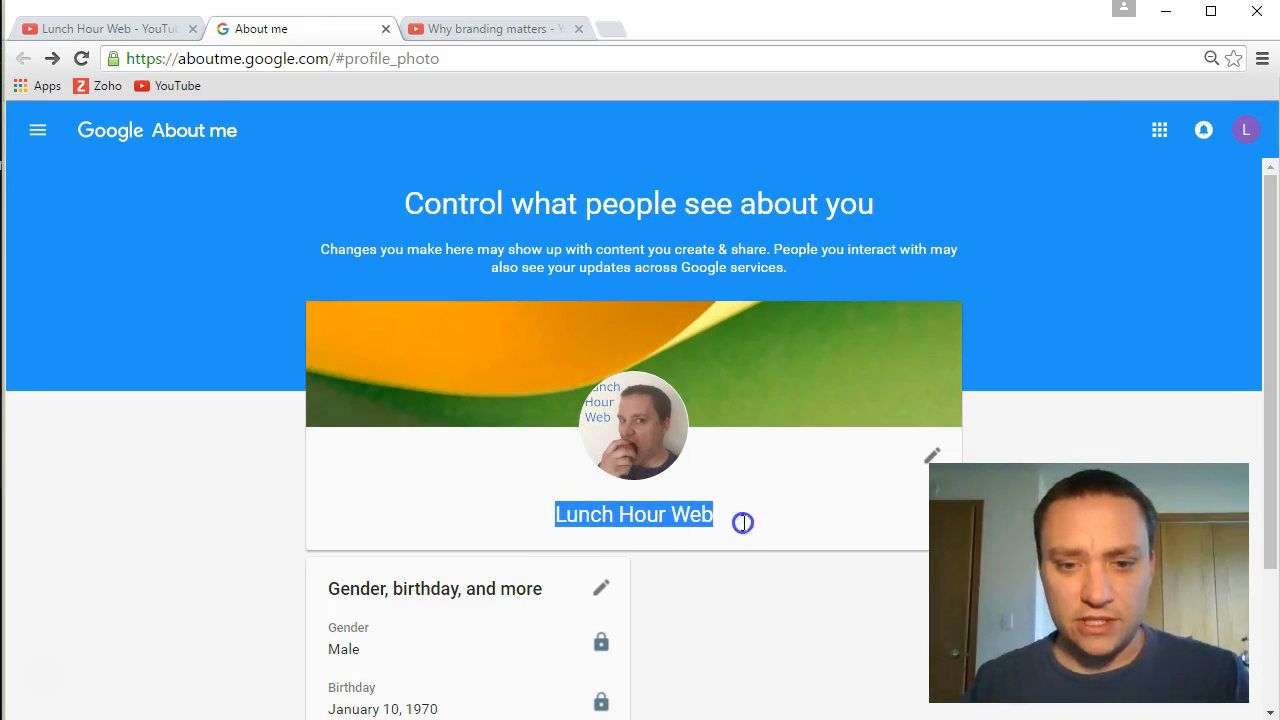
{"action": "left_click", "coordinate": [120, 33]}
{"action": "left_click", "coordinate": [298, 296]}
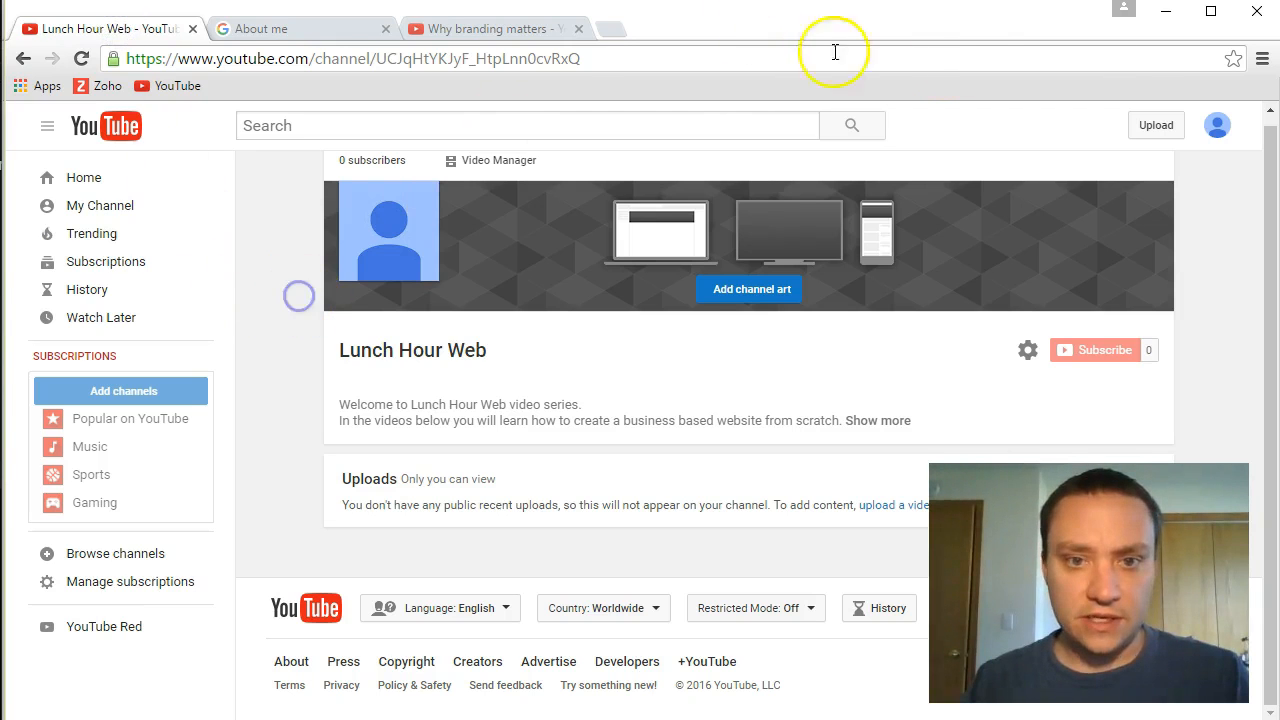
{"action": "left_click", "coordinate": [1125, 50]}
{"action": "key", "text": "Return"}
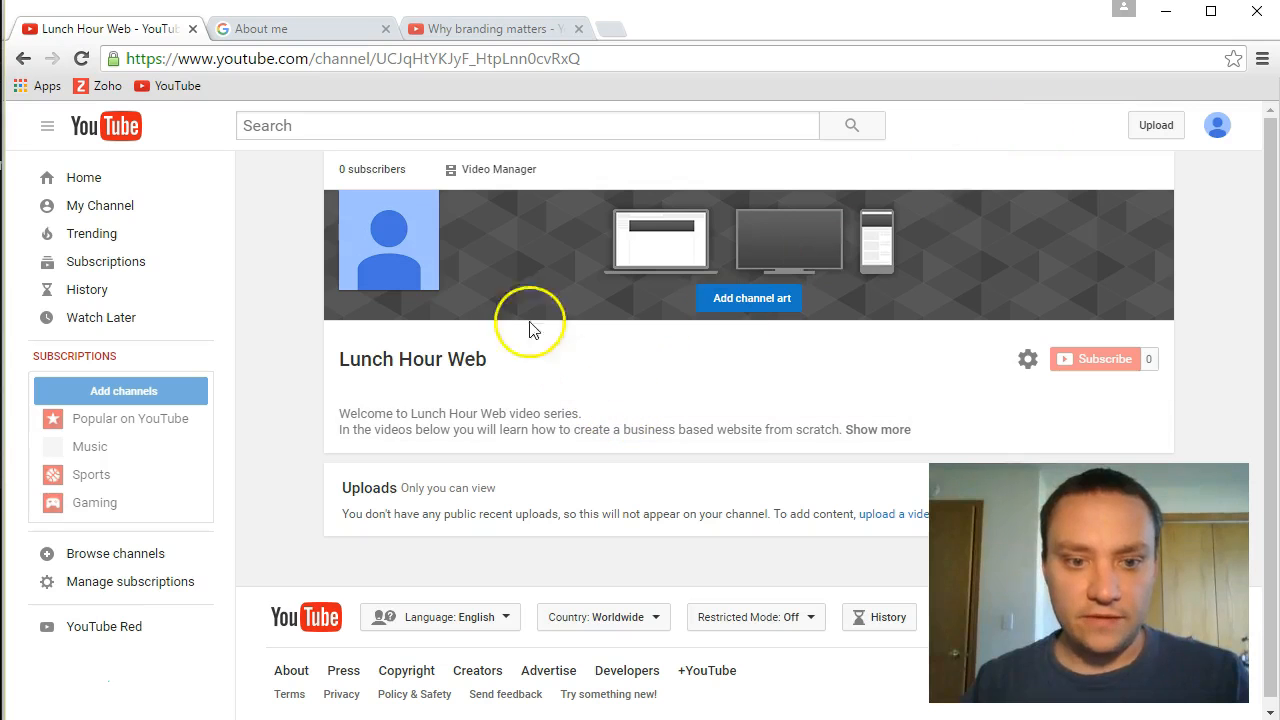
{"action": "mouse_move", "coordinate": [427, 256]}
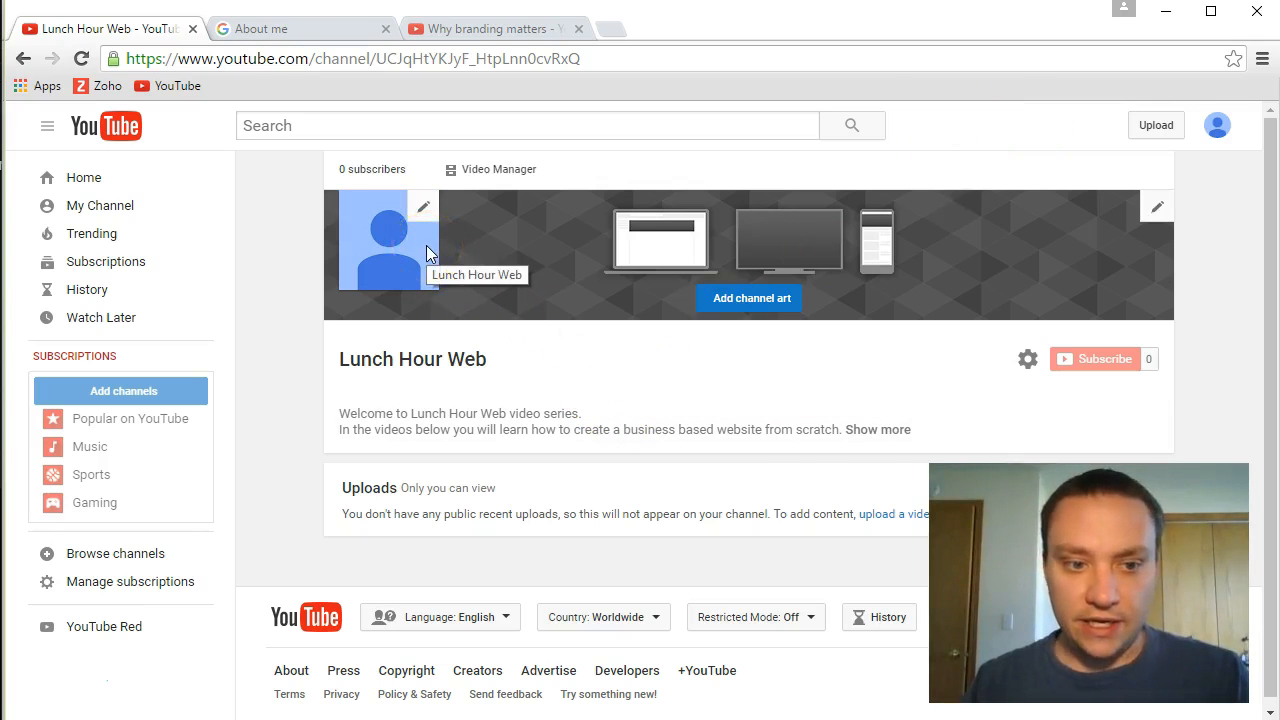
{"action": "left_click", "coordinate": [424, 209]}
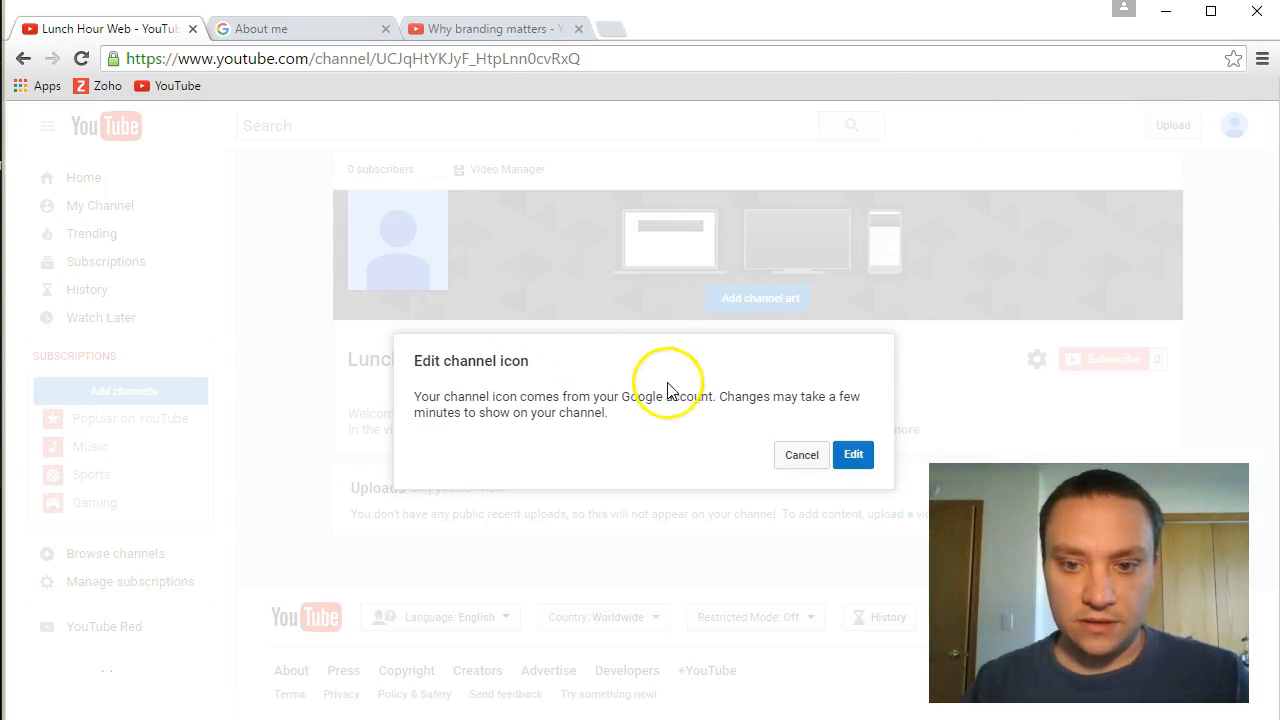
{"action": "left_click", "coordinate": [800, 455]}
Review the uploaded profile photo and the remaining sections on the Google About me page.
{"action": "left_click", "coordinate": [282, 29]}
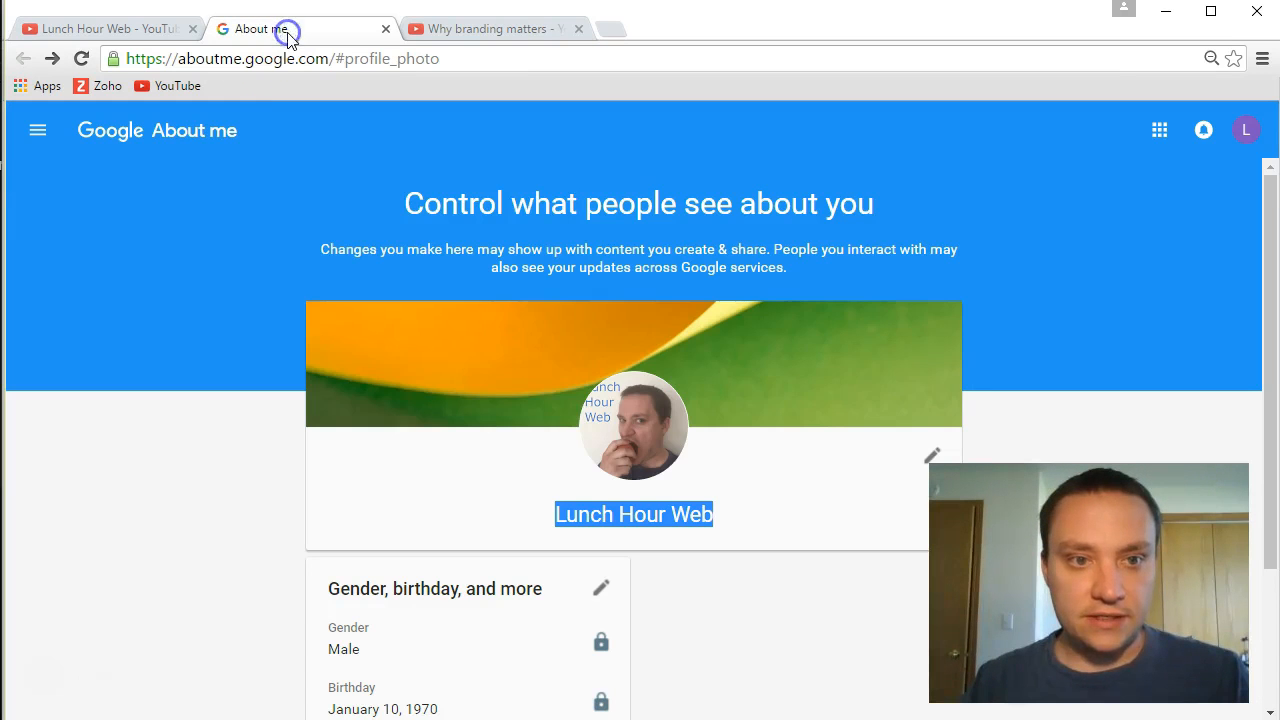
{"action": "scroll", "coordinate": [455, 360], "scroll_direction": "down", "scroll_amount": 2}
{"action": "scroll", "coordinate": [713, 412], "scroll_direction": "down", "scroll_amount": 1}
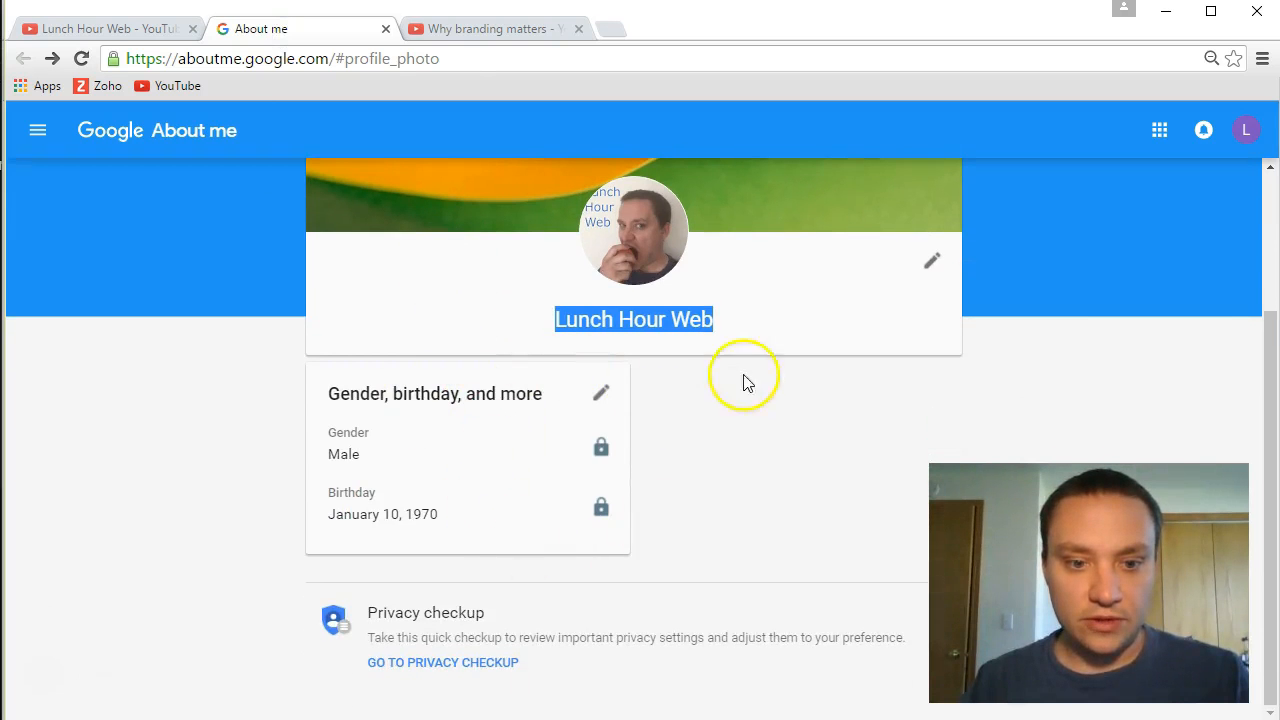
{"action": "scroll", "coordinate": [740, 345], "scroll_direction": "up", "scroll_amount": 1}
{"action": "scroll", "coordinate": [740, 340], "scroll_direction": "up", "scroll_amount": 1}
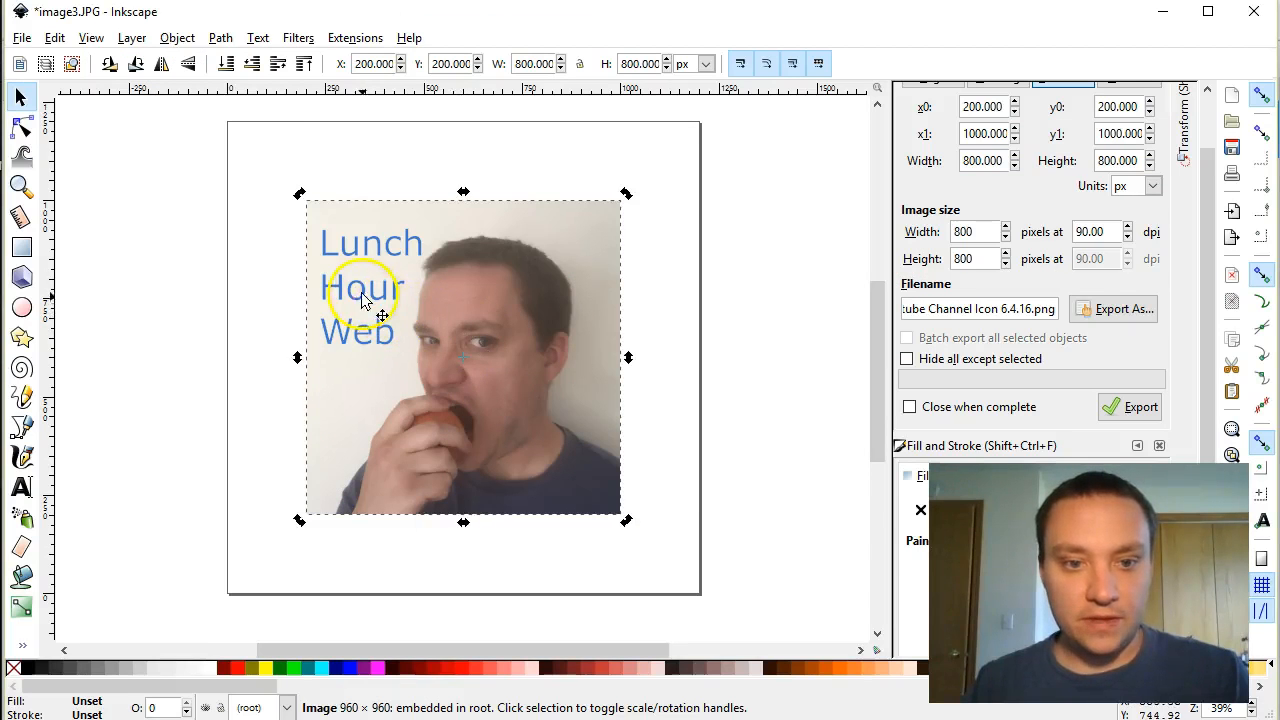
Delete the Lunch Hour Web text in Inkscape and re-export the plain selfie over Youtube Channel Icon 6.4.16.png.
{"action": "left_click", "coordinate": [340, 283]}
{"action": "key", "text": "Delete"}
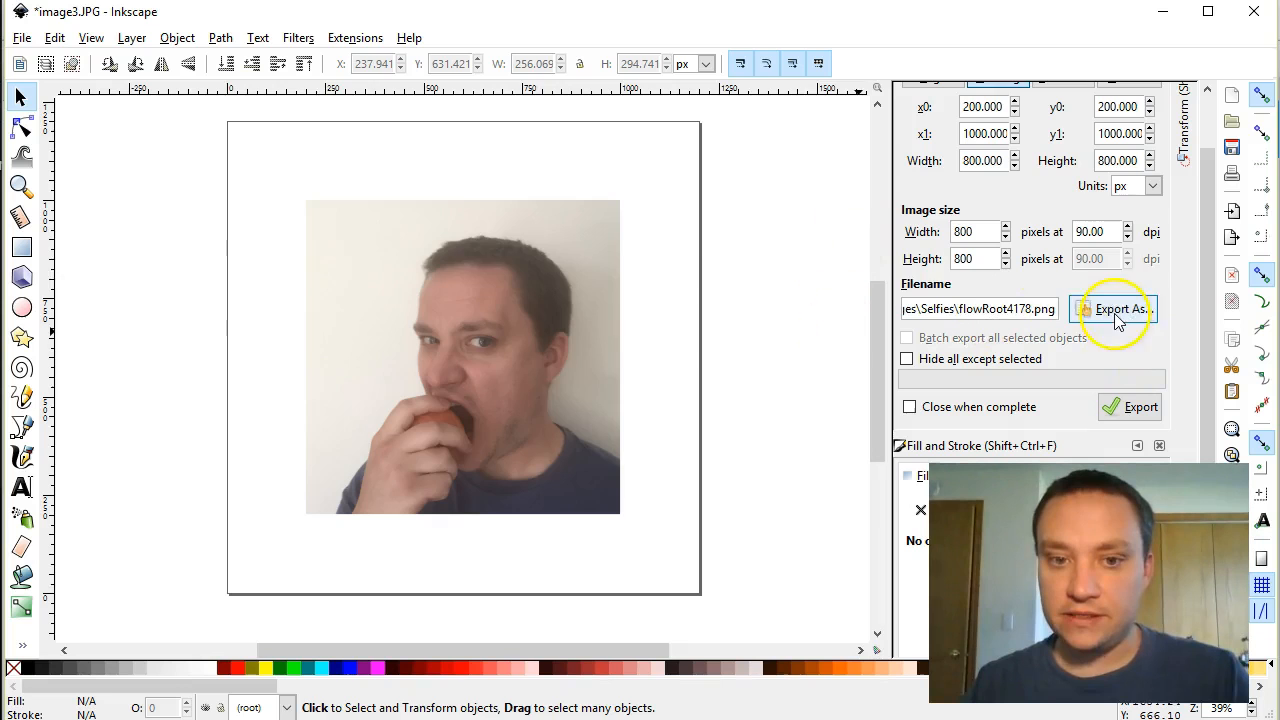
{"action": "left_click", "coordinate": [412, 244]}
{"action": "left_click", "coordinate": [1120, 311]}
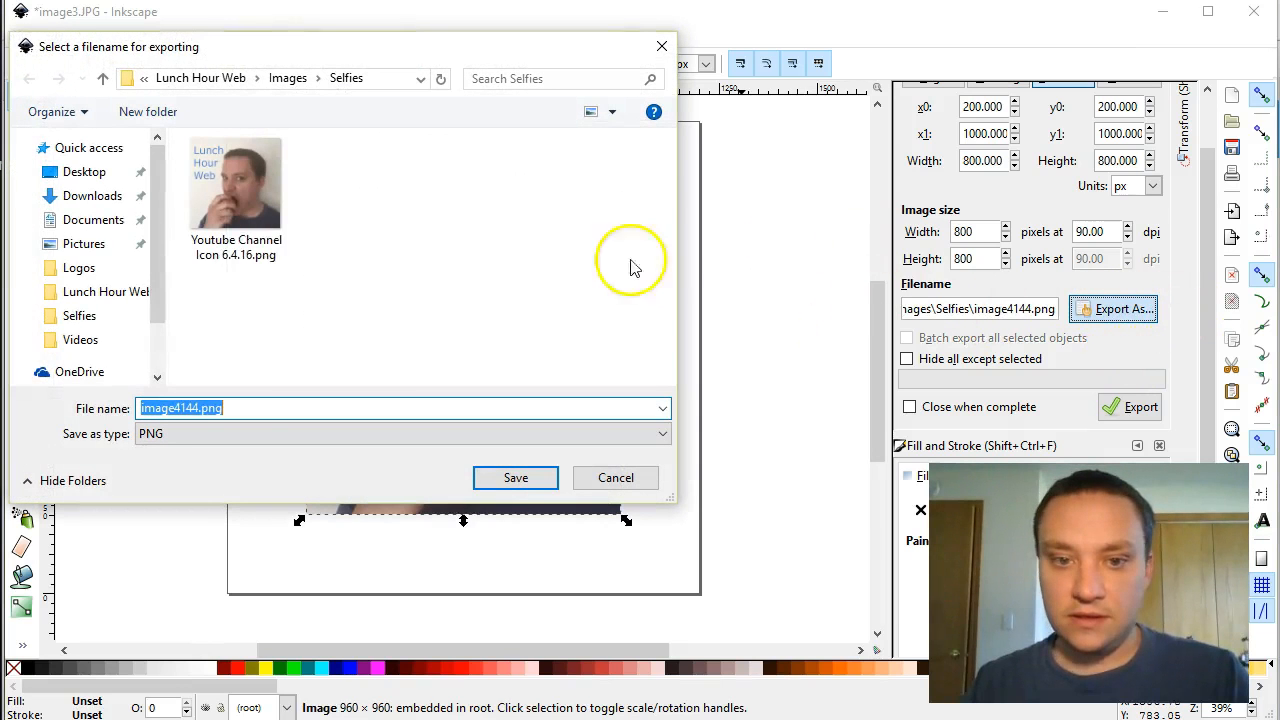
{"action": "left_click", "coordinate": [248, 240]}
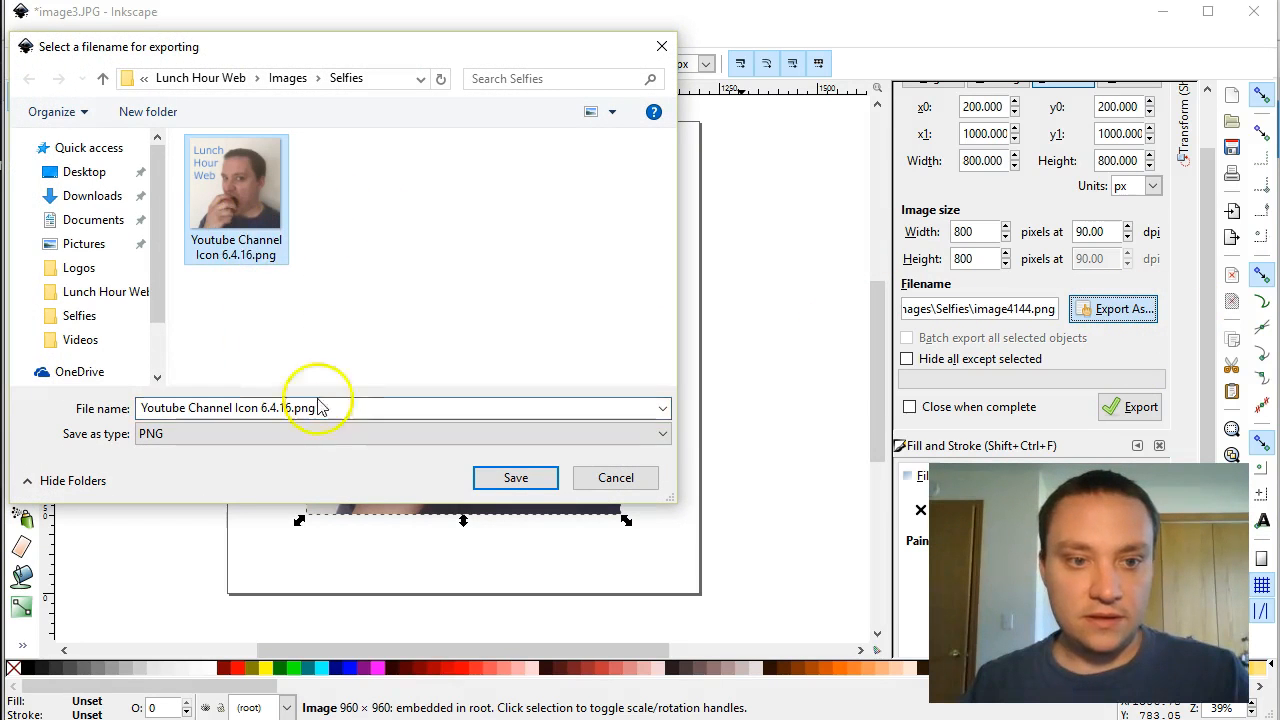
{"action": "left_click", "coordinate": [515, 478]}
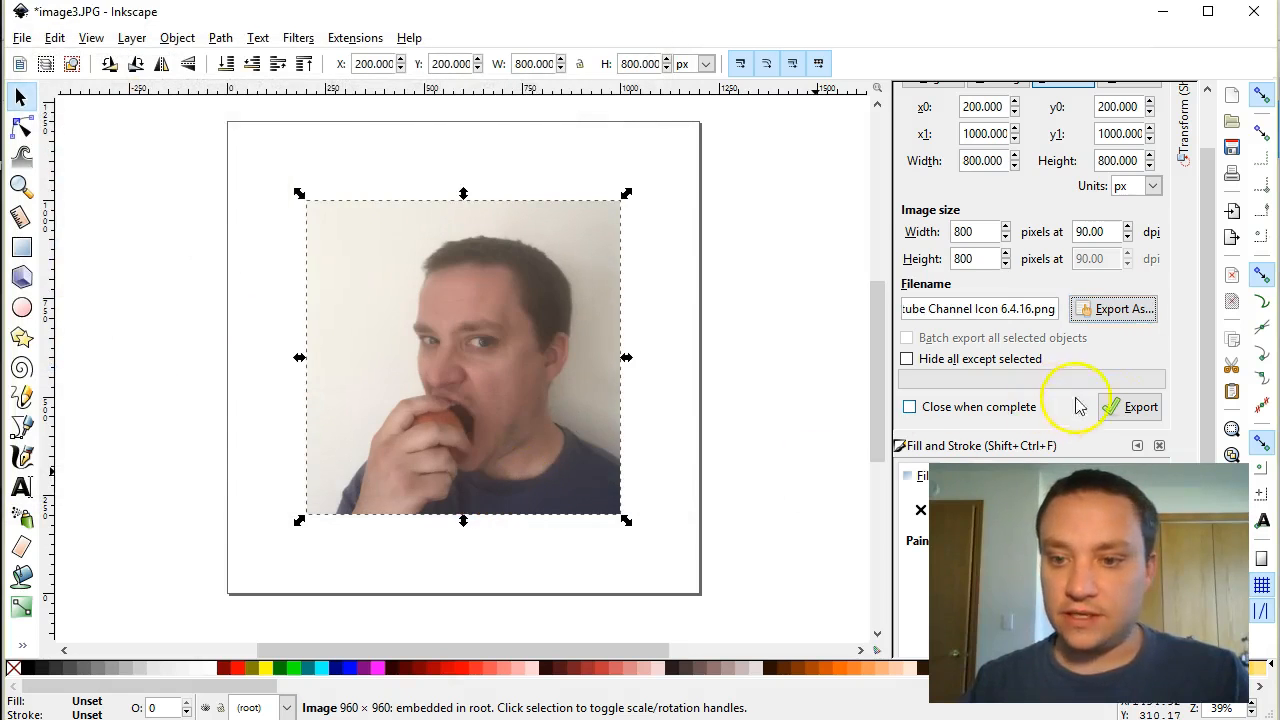
{"action": "left_click", "coordinate": [1080, 405]}
{"action": "left_click", "coordinate": [793, 458]}
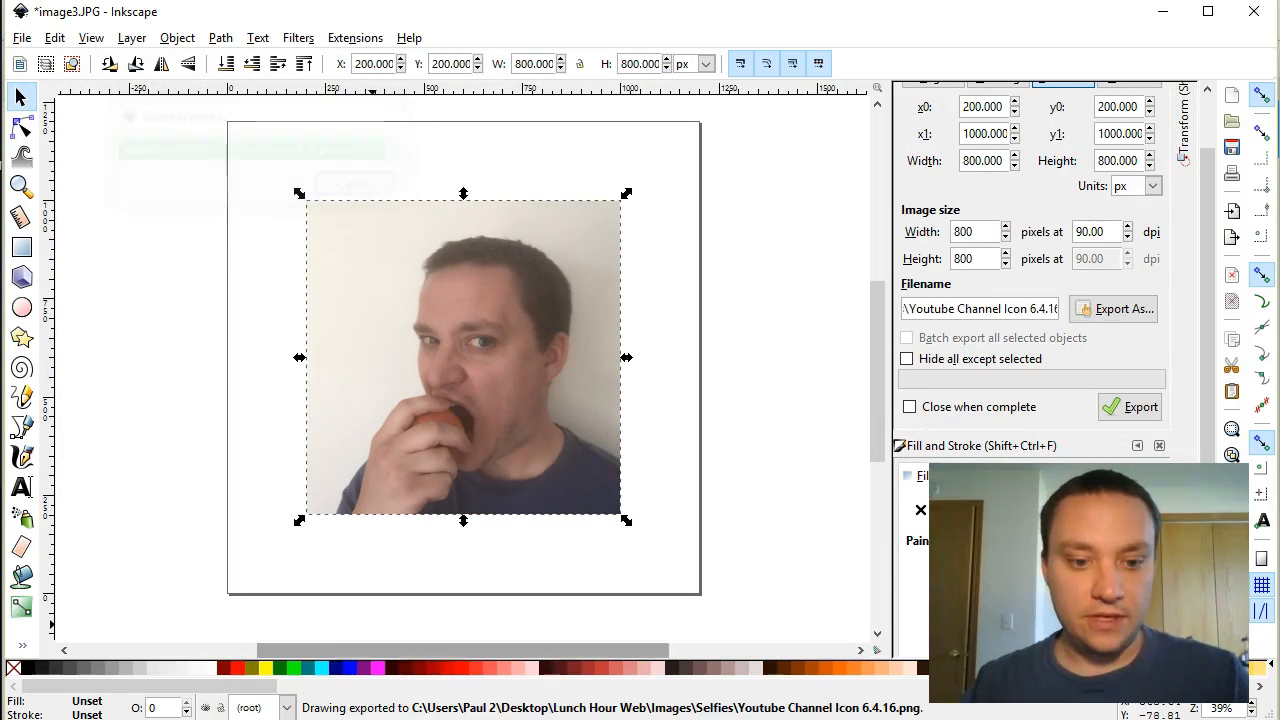
Switch to the Google About me page in Chrome and try to upload the re-exported Youtube Channel Icon 6.4.16.png as the profile photo.
{"action": "left_click", "coordinate": [262, 718]}
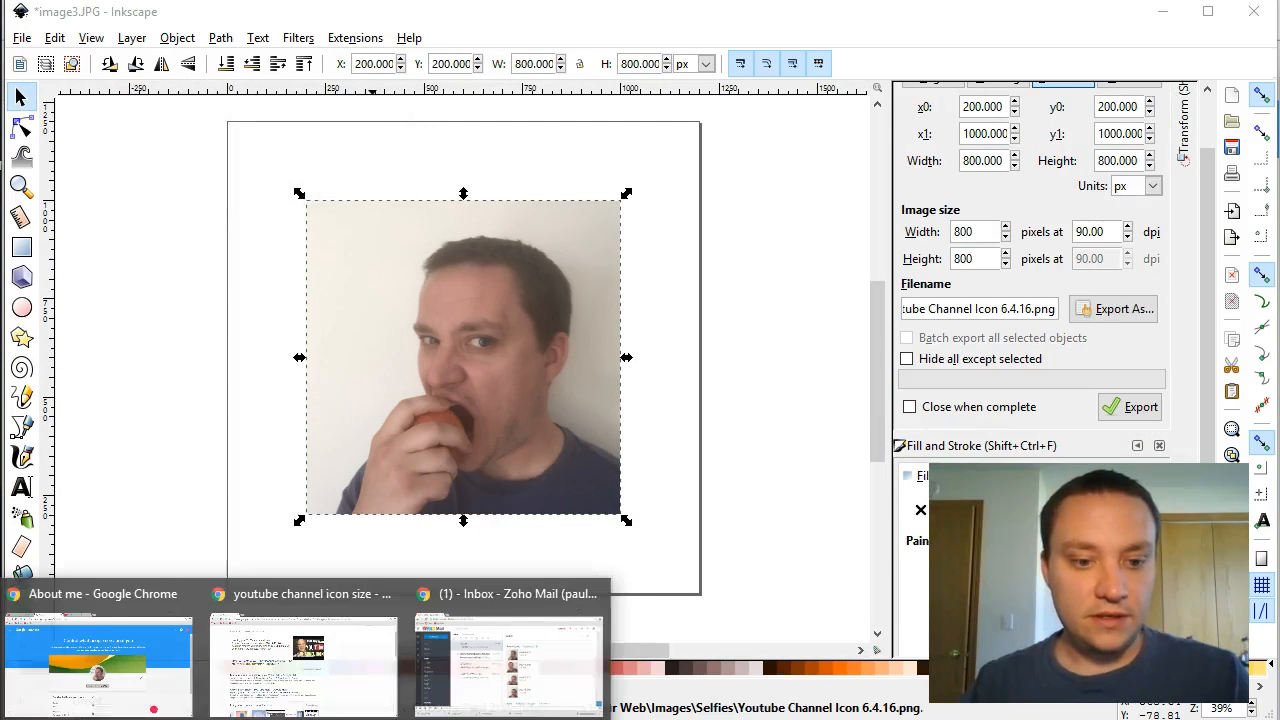
{"action": "left_click", "coordinate": [157, 665]}
{"action": "left_click", "coordinate": [628, 426]}
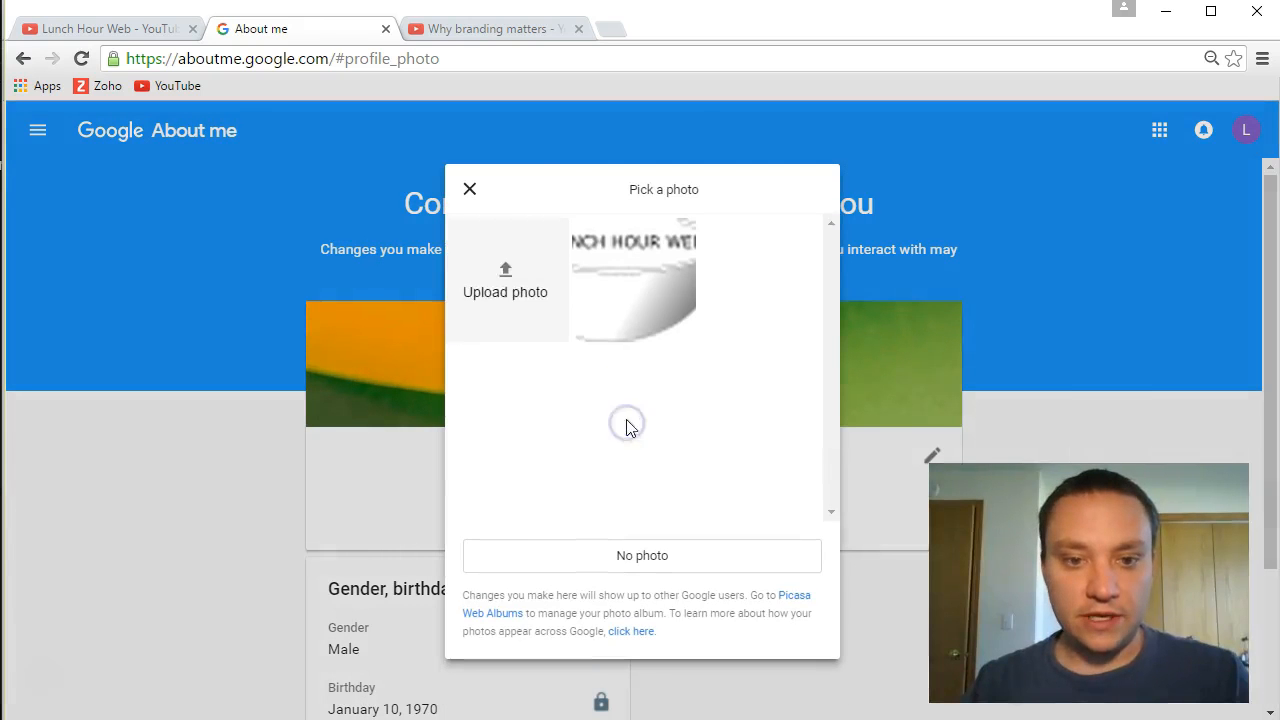
{"action": "left_click", "coordinate": [503, 275]}
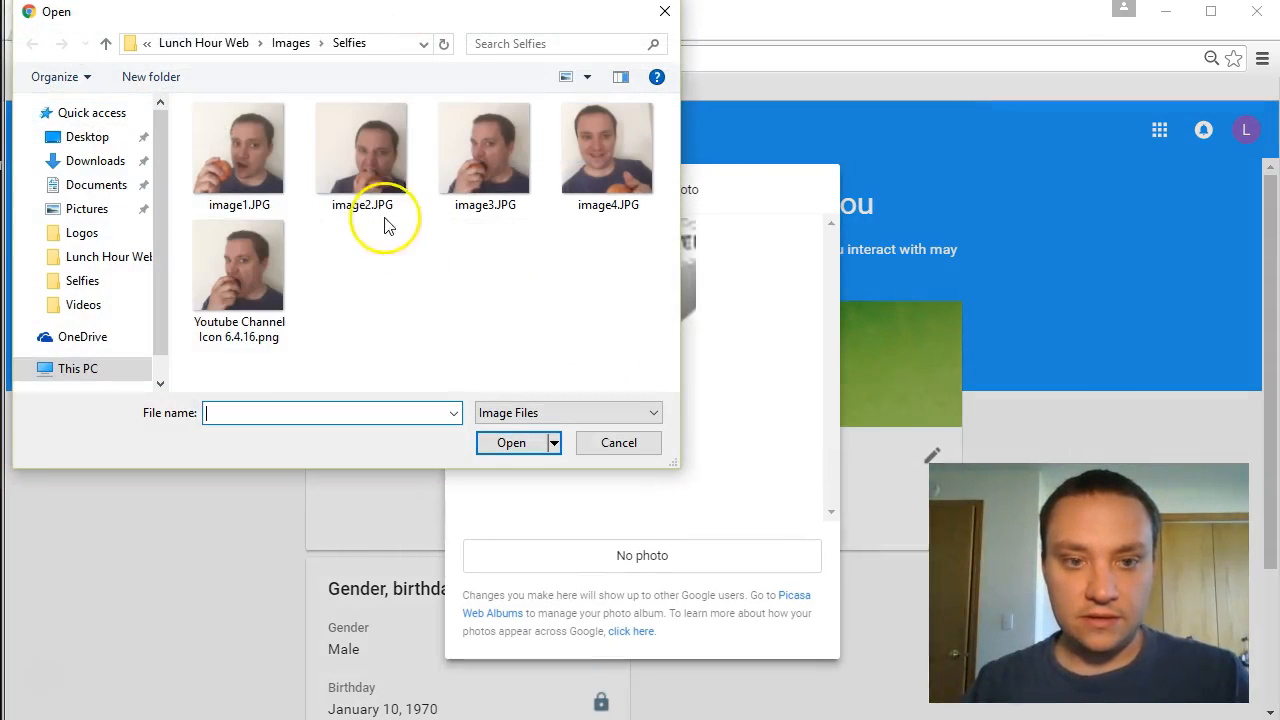
{"action": "left_click", "coordinate": [265, 272]}
{"action": "left_click", "coordinate": [511, 442]}
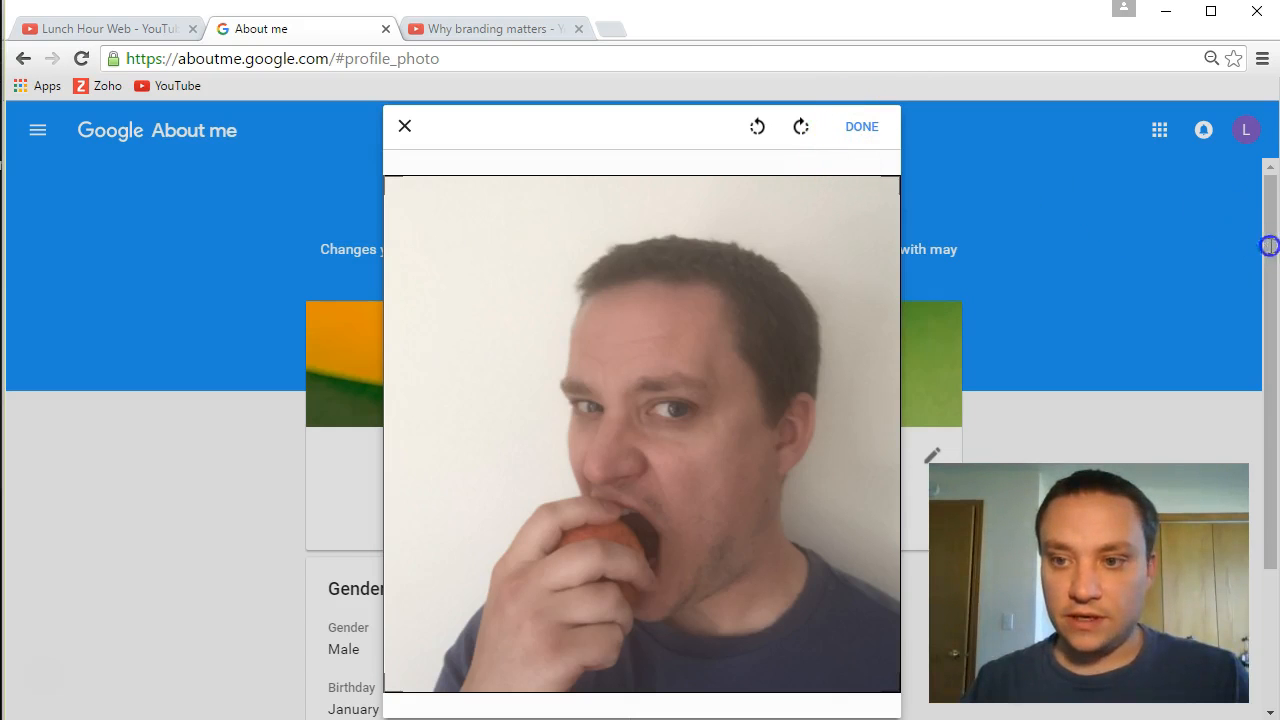
{"action": "left_click", "coordinate": [861, 126]}
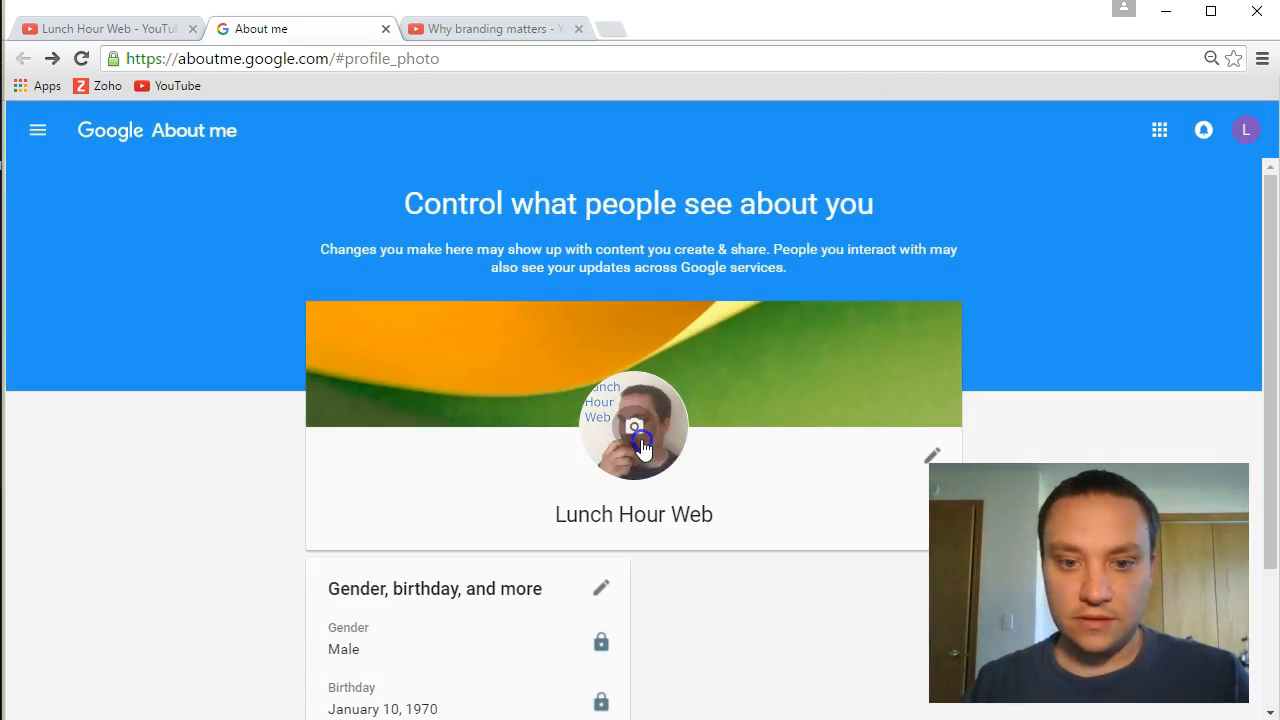
Upload Youtube Channel Icon 6.4.16.png from the Selfies folder again and set it as the Google profile photo.
{"action": "left_click", "coordinate": [641, 448]}
{"action": "left_click", "coordinate": [500, 285]}
{"action": "left_click", "coordinate": [231, 278]}
{"action": "left_click", "coordinate": [514, 443]}
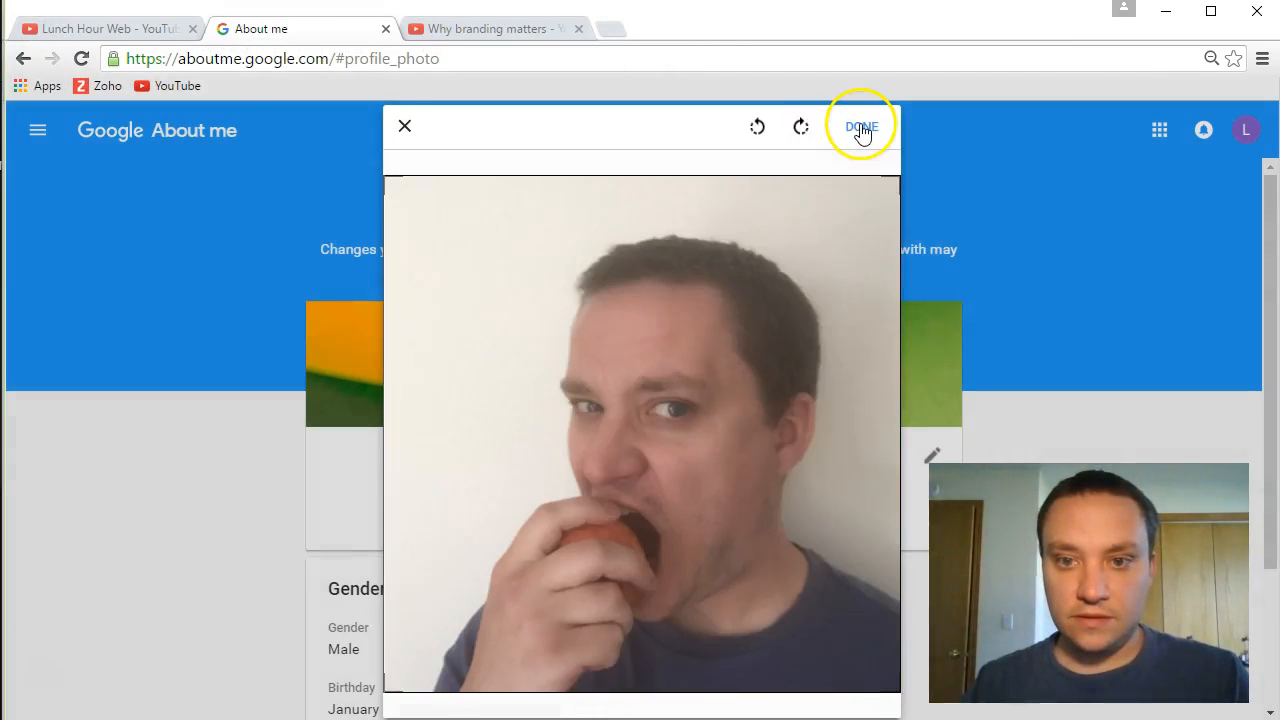
{"action": "left_click", "coordinate": [860, 126]}
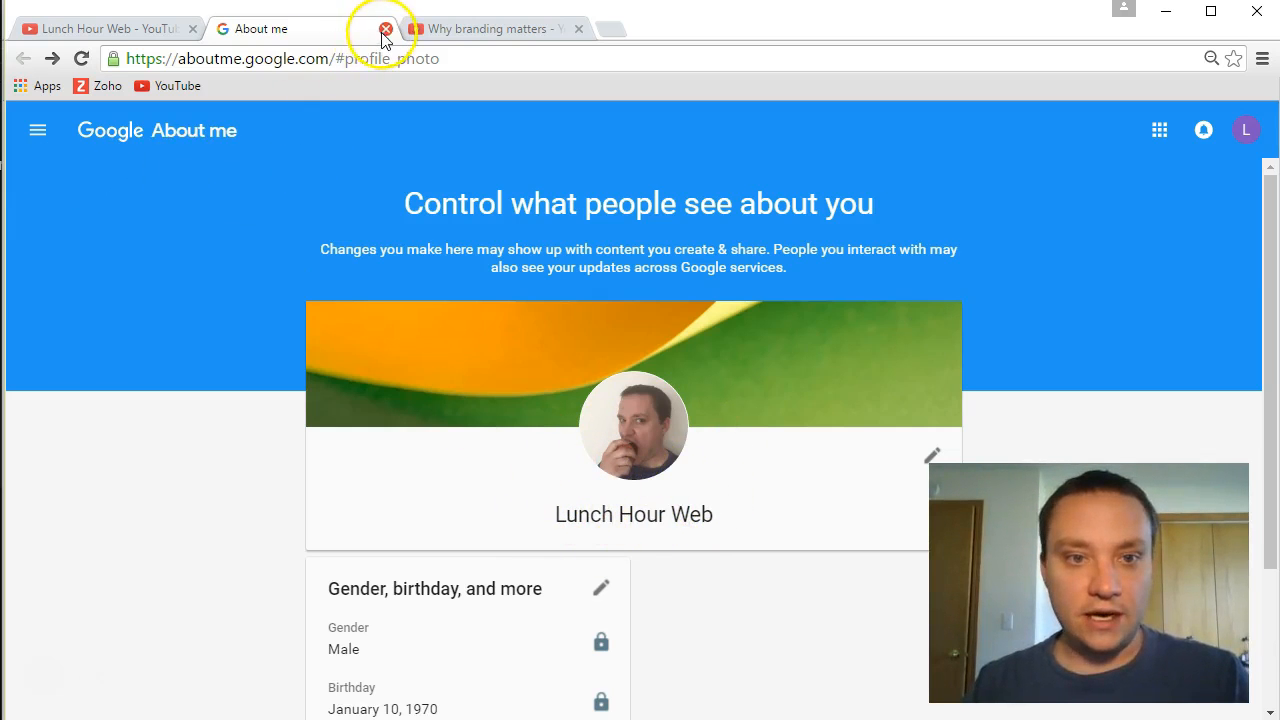
Close the Google About me page, switch to Inkscape and deselect the selfie image.
{"action": "left_click", "coordinate": [385, 30]}
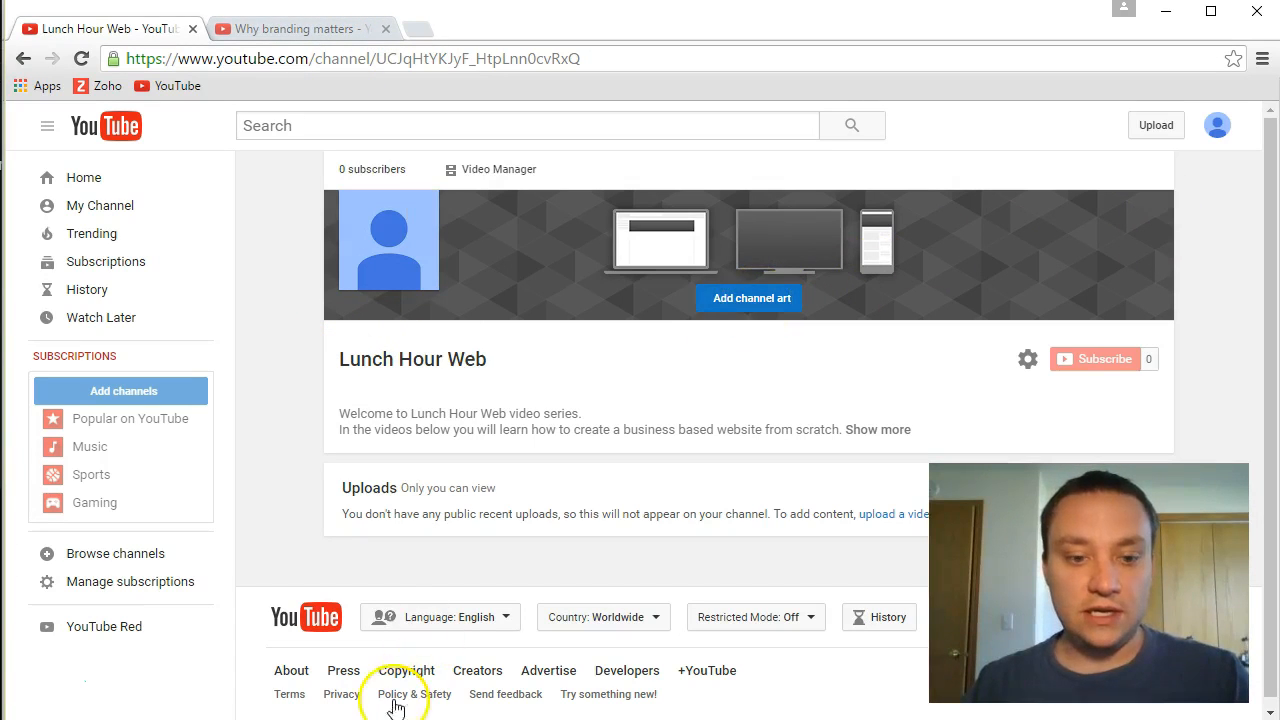
{"action": "mouse_move", "coordinate": [313, 719]}
{"action": "left_click", "coordinate": [455, 719]}
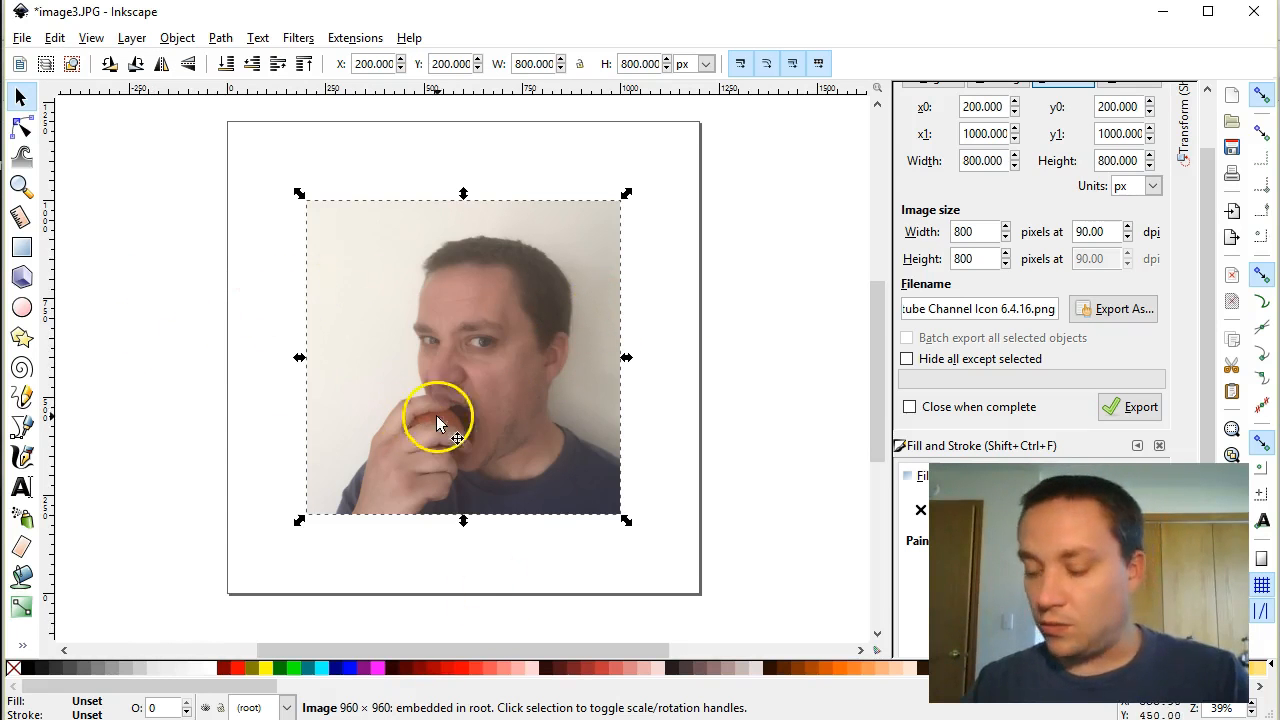
{"action": "scroll", "coordinate": [640, 415], "scroll_direction": "down", "scroll_amount": 1}
{"action": "scroll", "coordinate": [648, 405], "scroll_direction": "down", "scroll_amount": 2, "text": "ctrl"}
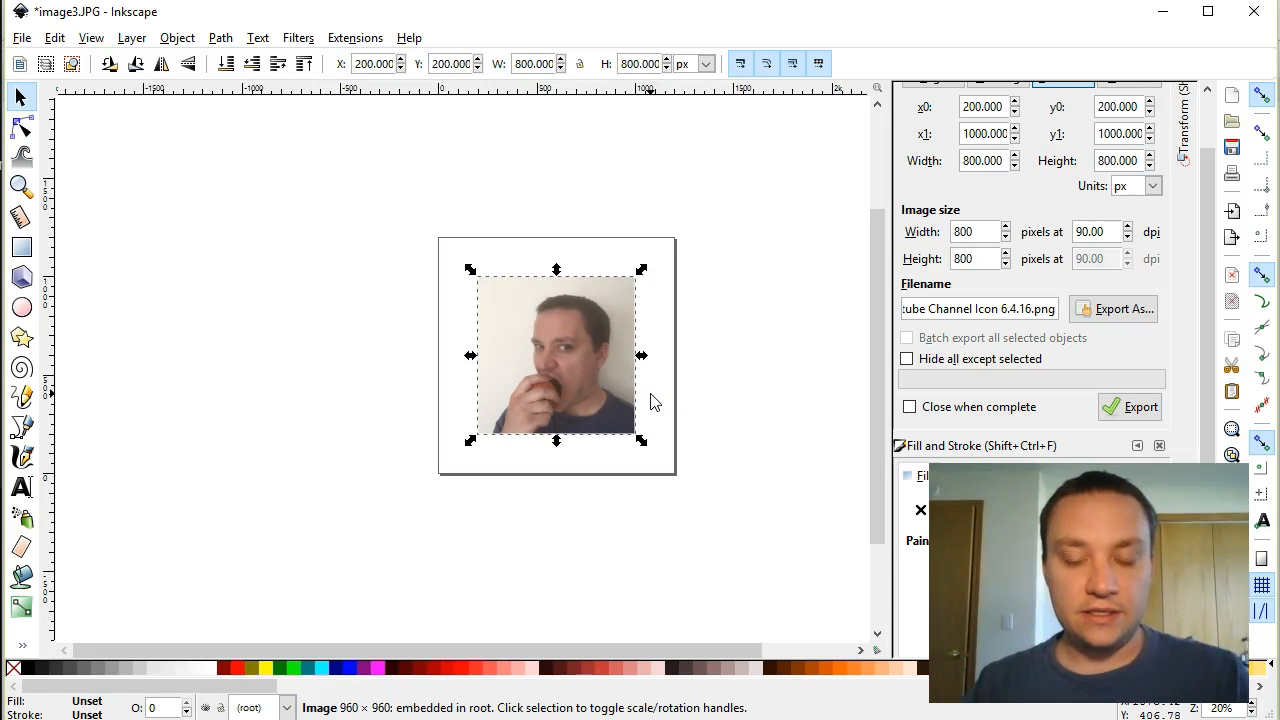
{"action": "left_click", "coordinate": [650, 402]}
{"action": "scroll", "coordinate": [650, 402], "scroll_direction": "up", "scroll_amount": 2, "text": "ctrl"}
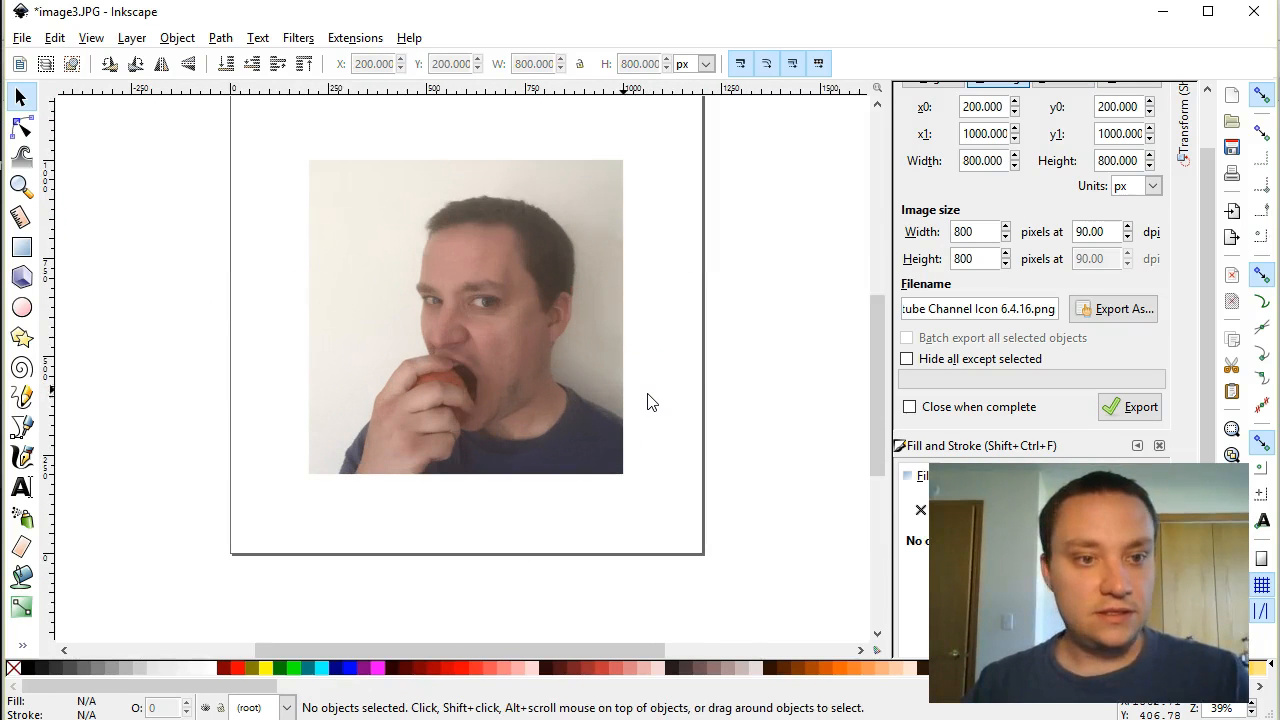
Create a new blank document and enlarge its window to fill the screen.
{"action": "left_click", "coordinate": [21, 37]}
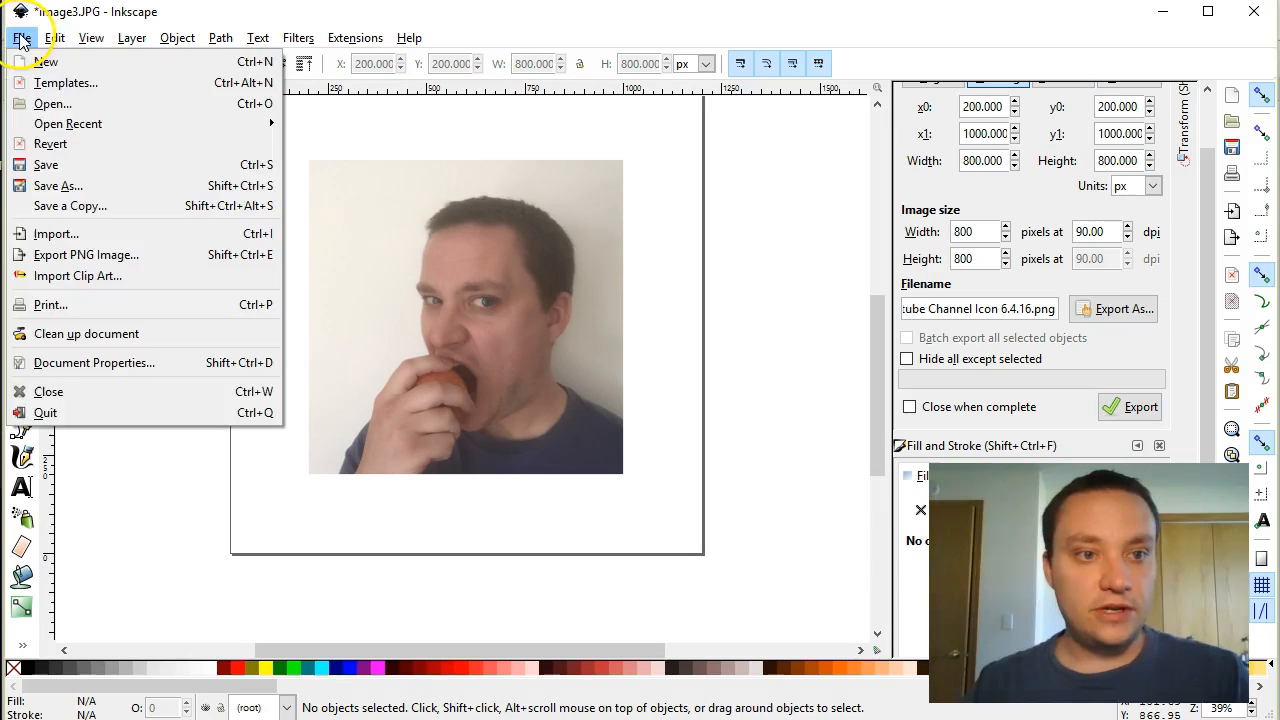
{"action": "left_click", "coordinate": [45, 57]}
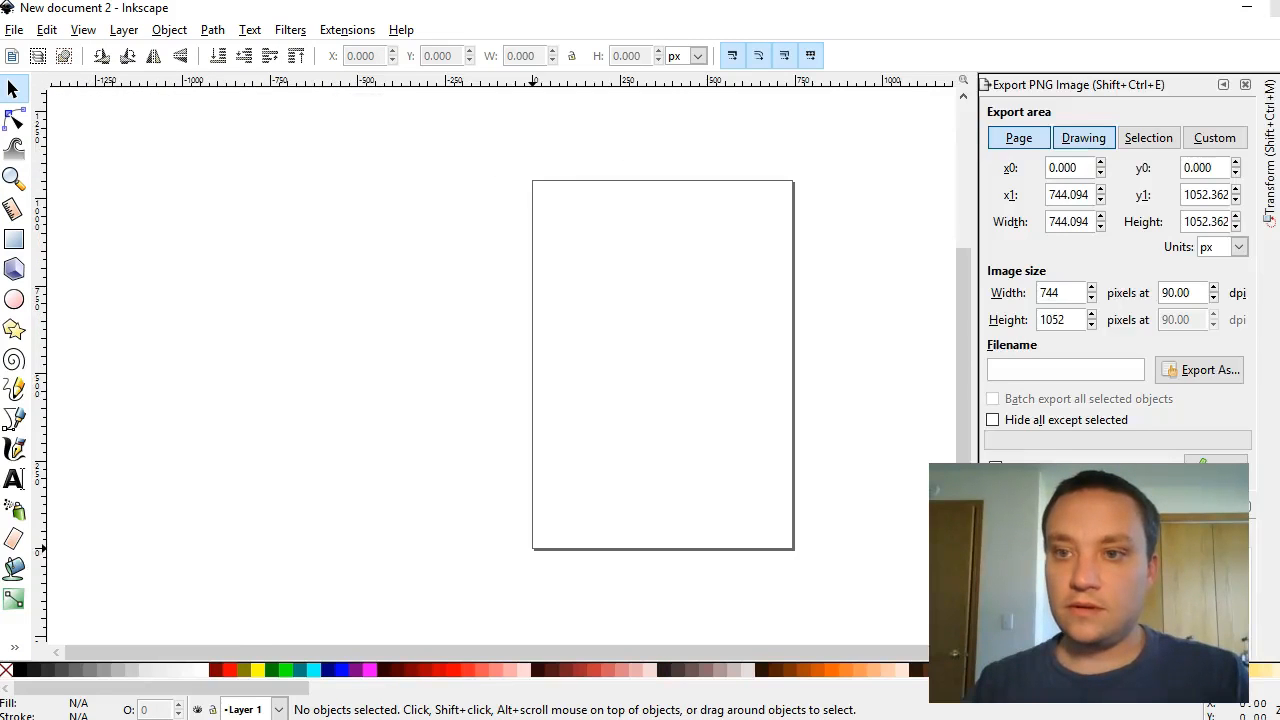
{"action": "left_click", "coordinate": [1279, 8]}
{"action": "left_click_drag", "start_coordinate": [652, 166], "coordinate": [493, 18]}
{"action": "left_click_drag", "start_coordinate": [714, 427], "coordinate": [1278, 718]}
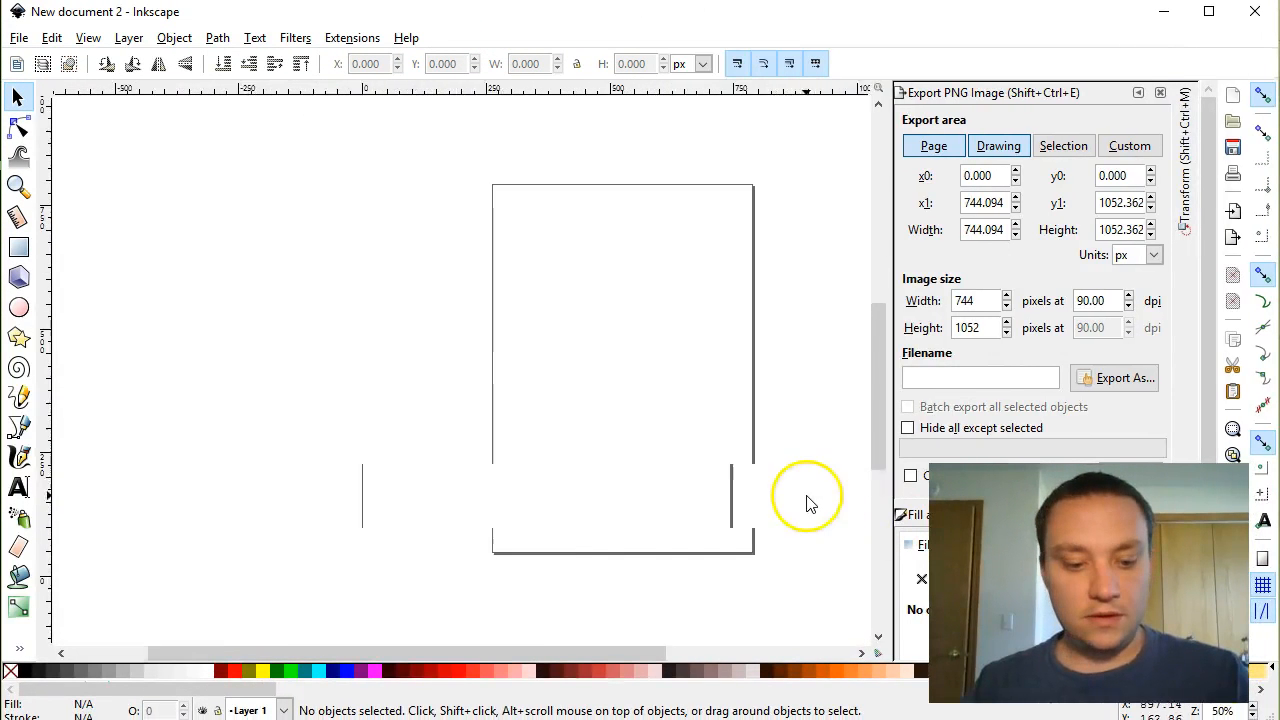
Draw a blue rectangle across the page and resize it to about 1117 px wide and 612 px high.
{"action": "scroll", "coordinate": [617, 413], "scroll_direction": "up", "scroll_amount": 1}
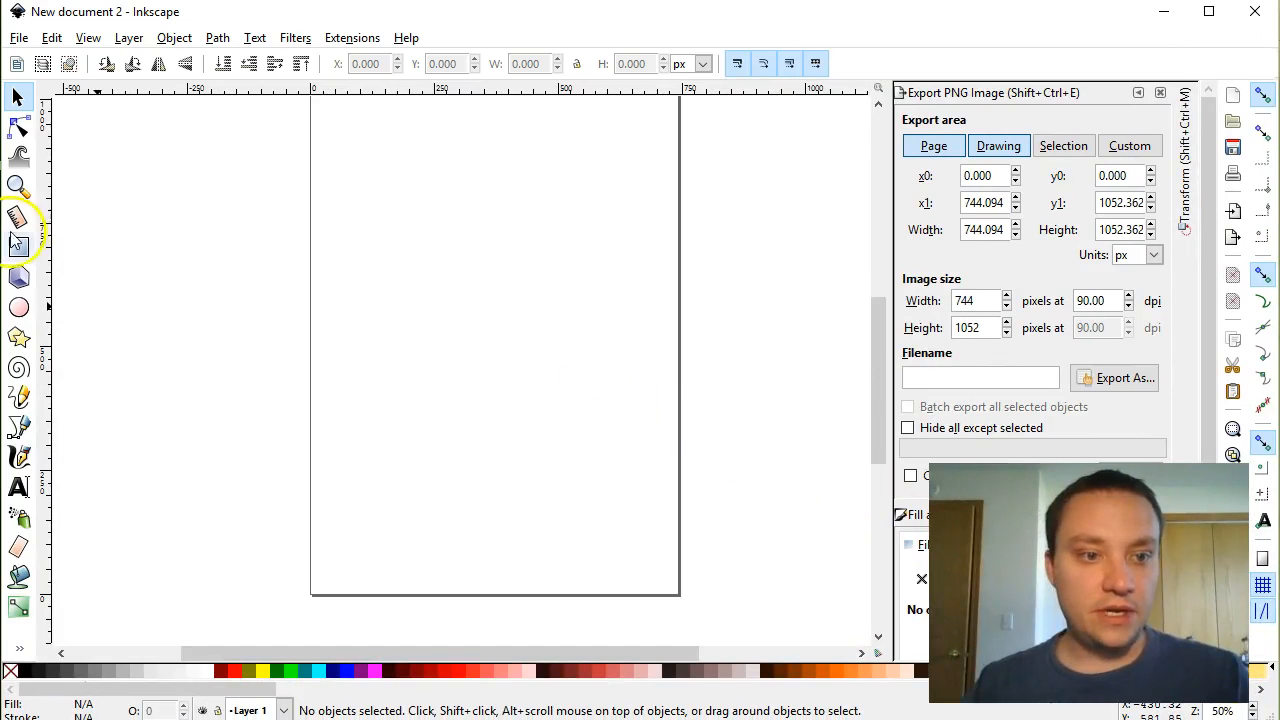
{"action": "left_click", "coordinate": [18, 247]}
{"action": "left_click_drag", "start_coordinate": [199, 160], "coordinate": [773, 486]}
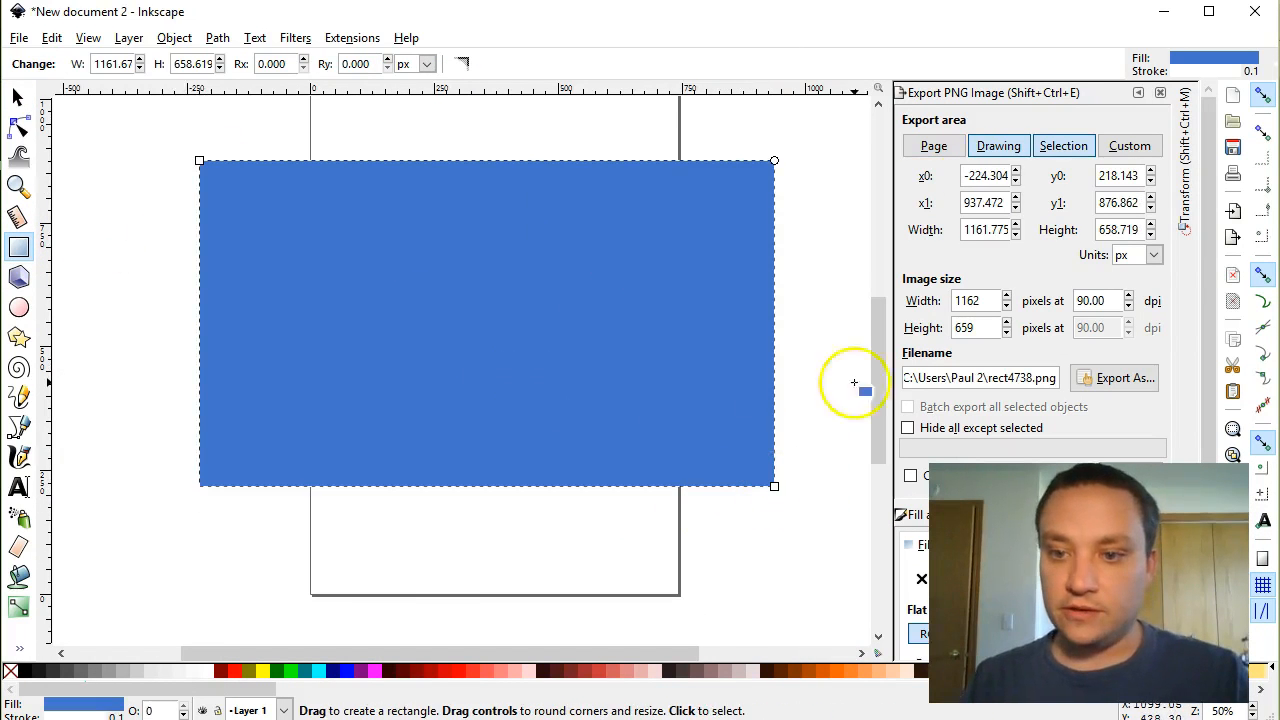
{"action": "left_click", "coordinate": [1138, 92]}
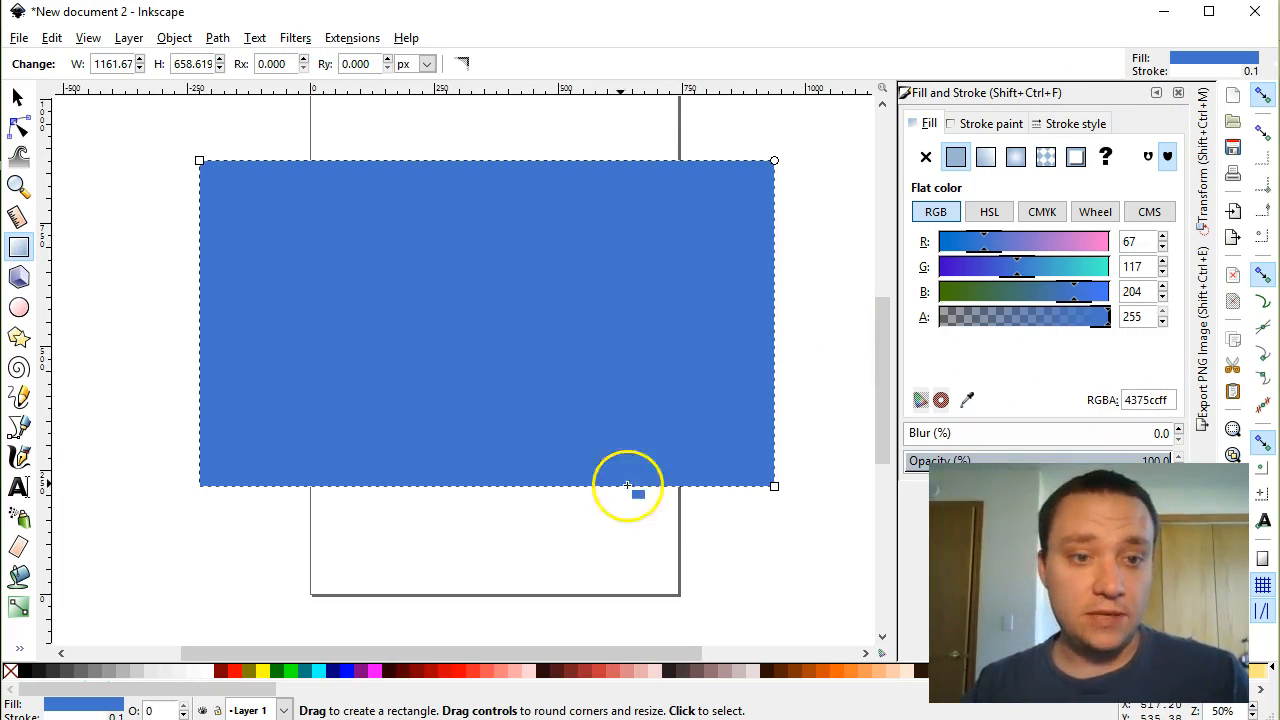
{"action": "left_click_drag", "start_coordinate": [774, 486], "coordinate": [752, 463]}
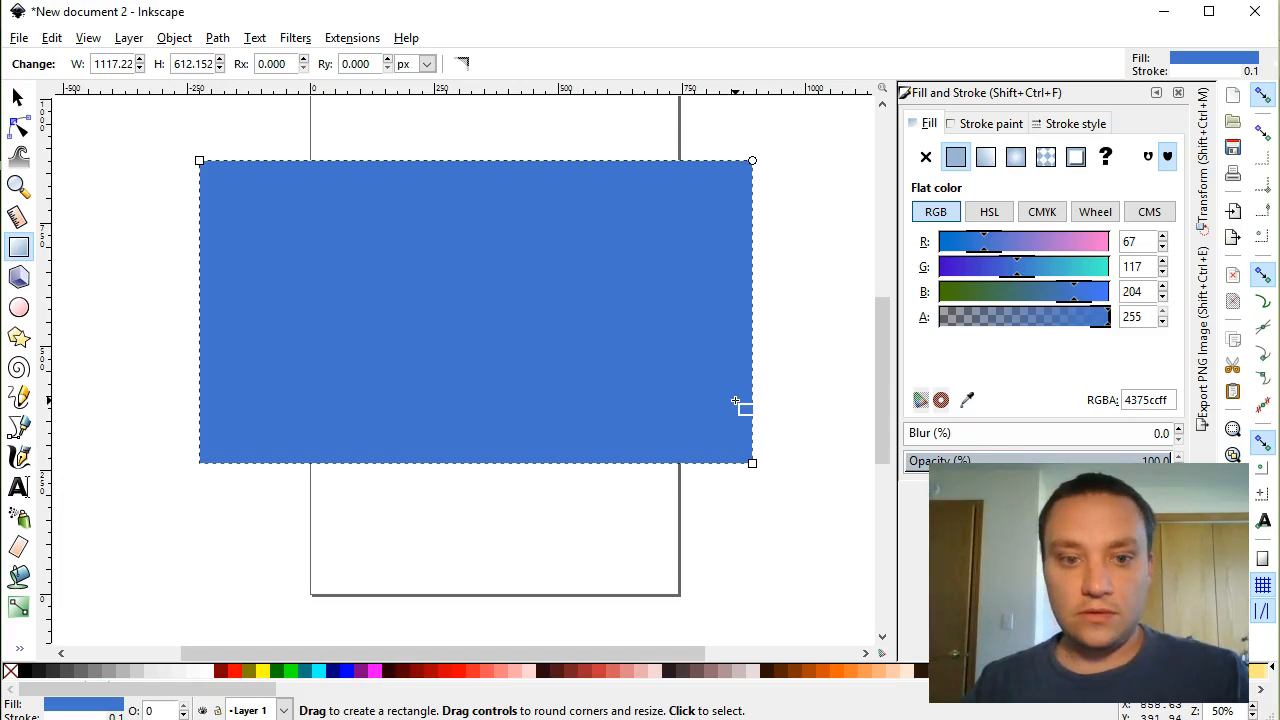
Enter a scale width of 2560 and height of 1440 for the rectangle, switch the unit from % to px and apply.
{"action": "left_click", "coordinate": [1208, 200]}
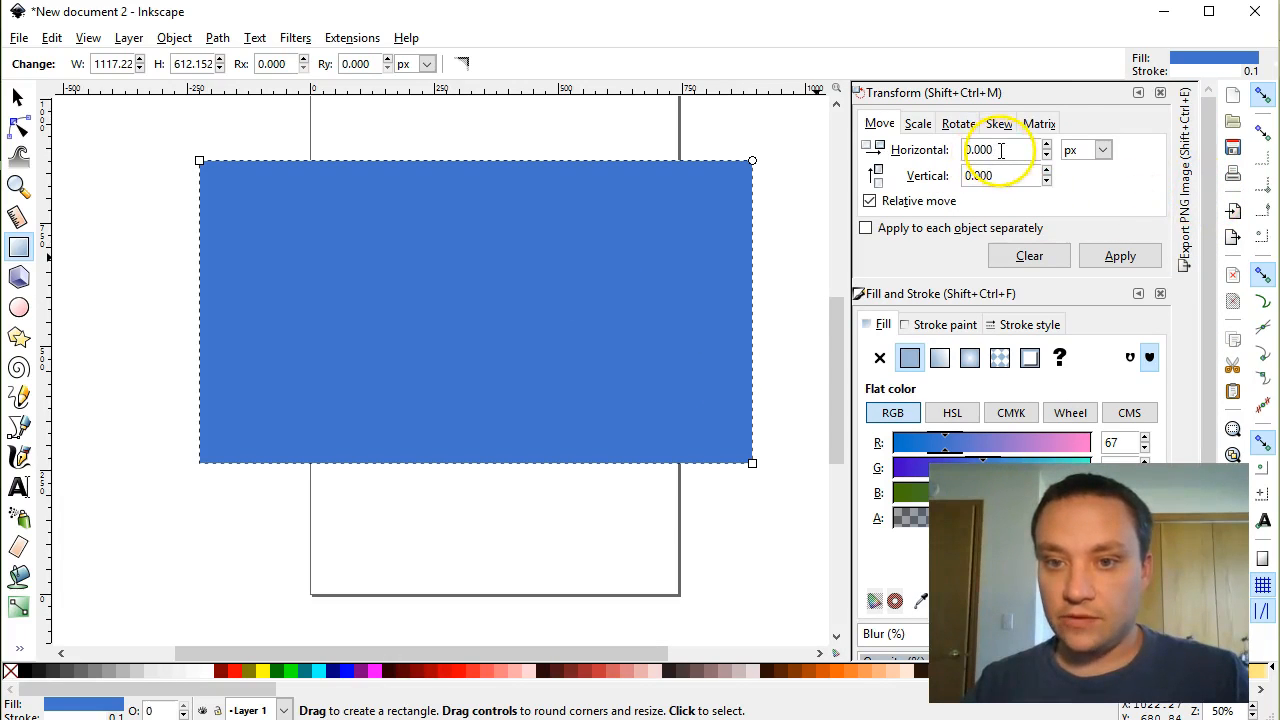
{"action": "left_click", "coordinate": [915, 124]}
{"action": "double_click", "coordinate": [955, 149]}
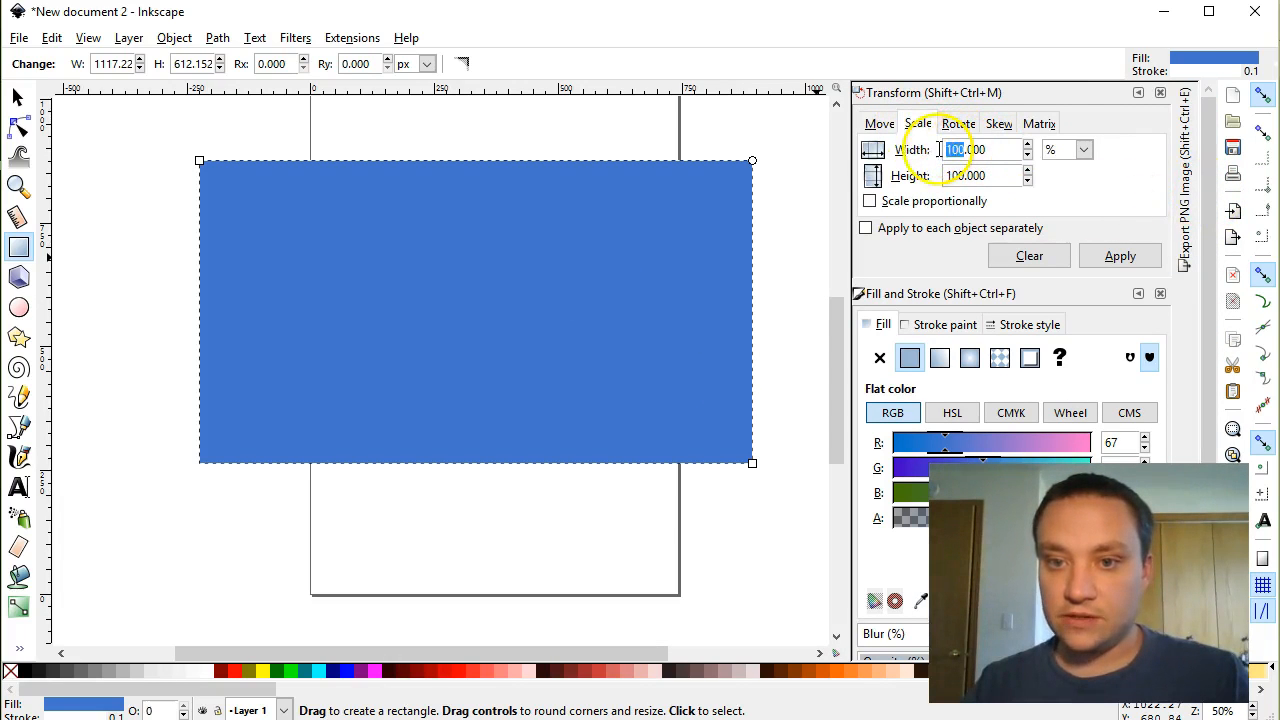
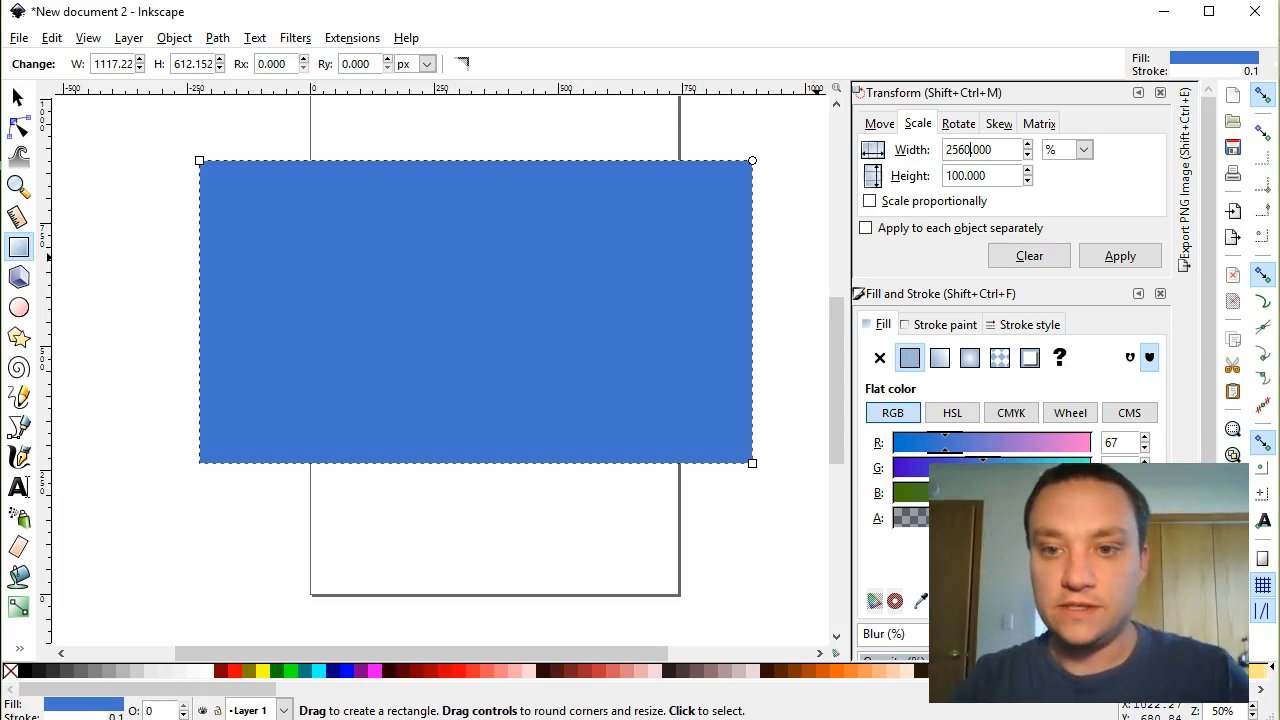
{"action": "left_click", "coordinate": [960, 176]}
{"action": "key", "text": "BackSpace"}
{"action": "type", "text": "44"}
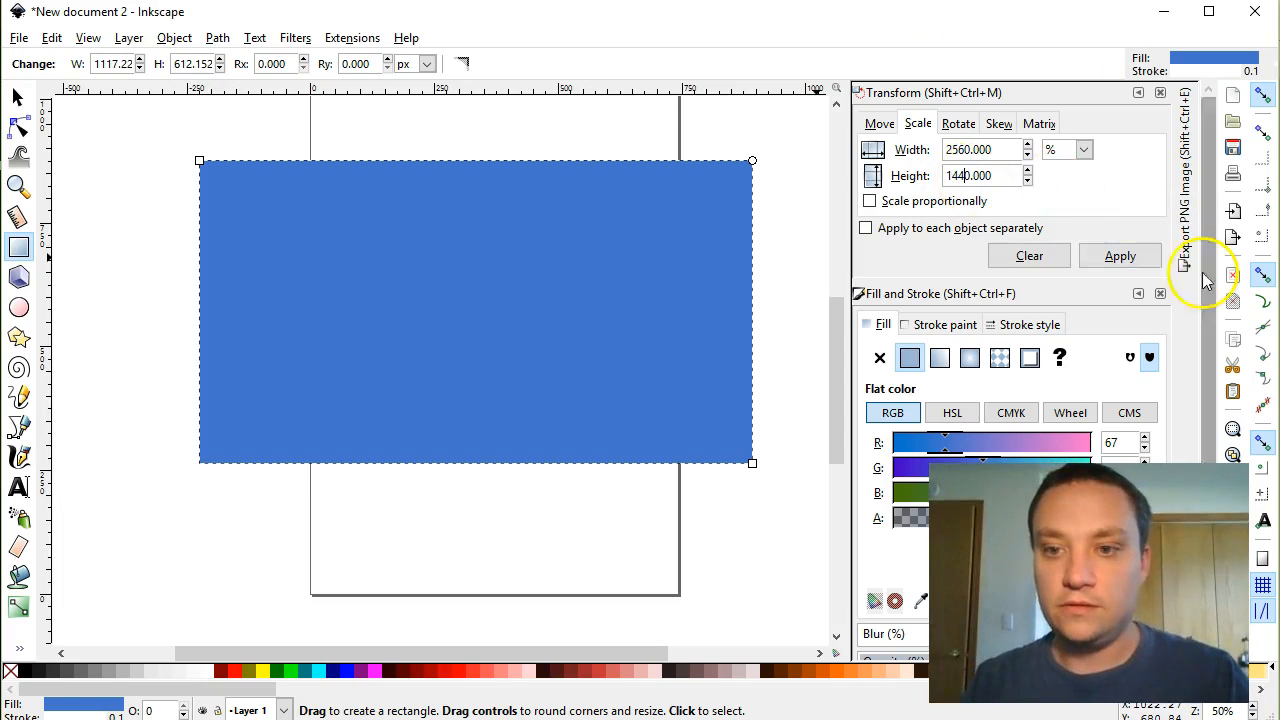
{"action": "left_click", "coordinate": [1072, 150]}
{"action": "left_click", "coordinate": [1056, 336]}
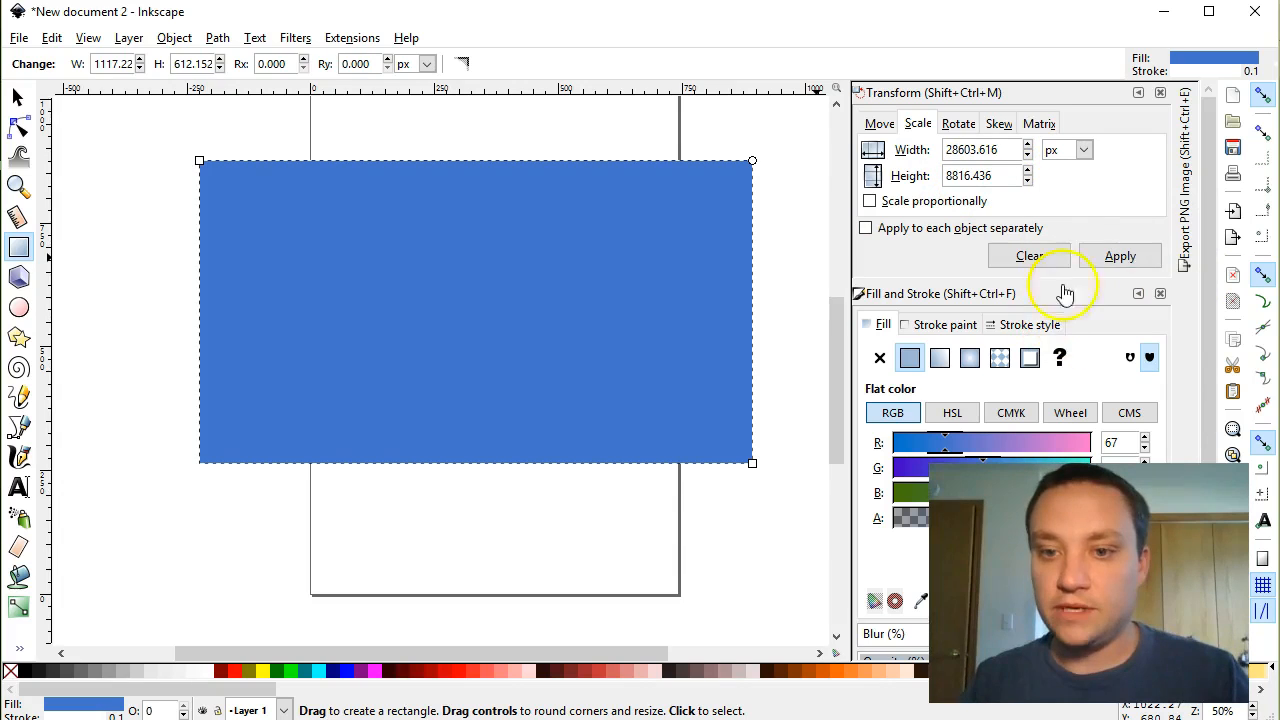
{"action": "left_click", "coordinate": [1120, 256]}
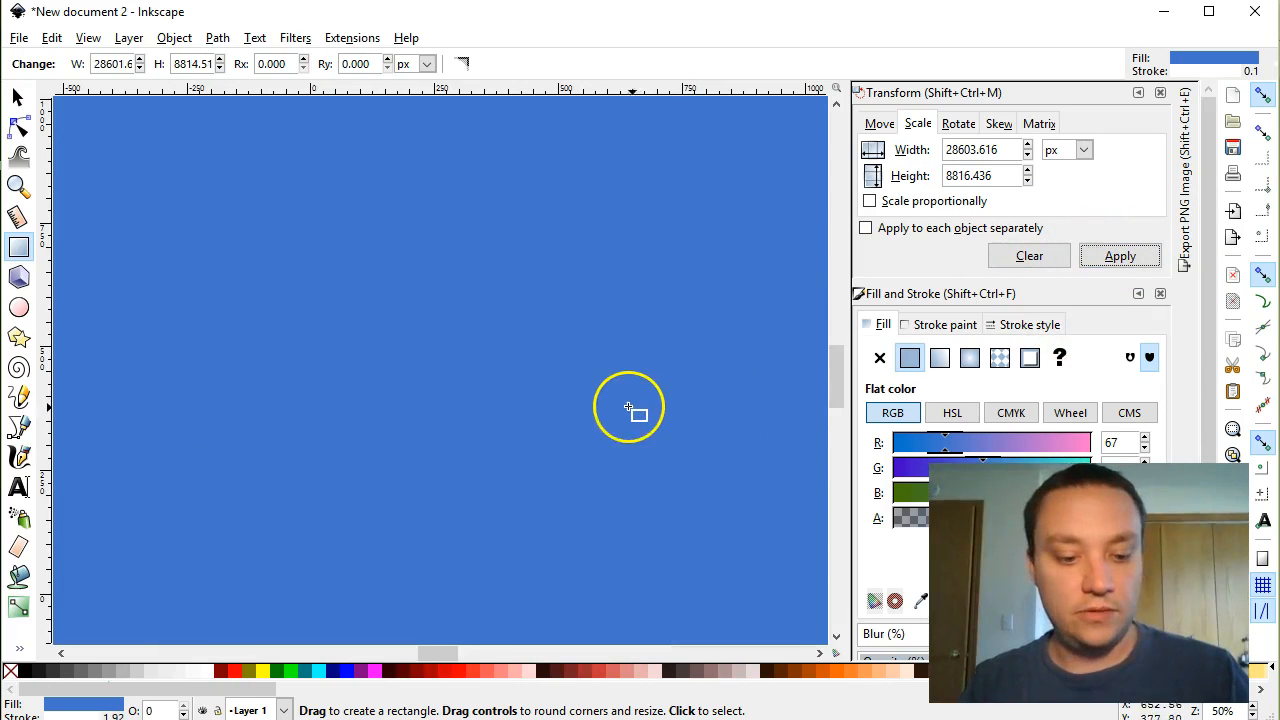
Collapse the Transform dialog and lower the rectangle's fill alpha to 72 so the page shows through.
{"action": "scroll", "coordinate": [625, 414], "scroll_direction": "down", "scroll_amount": 9}
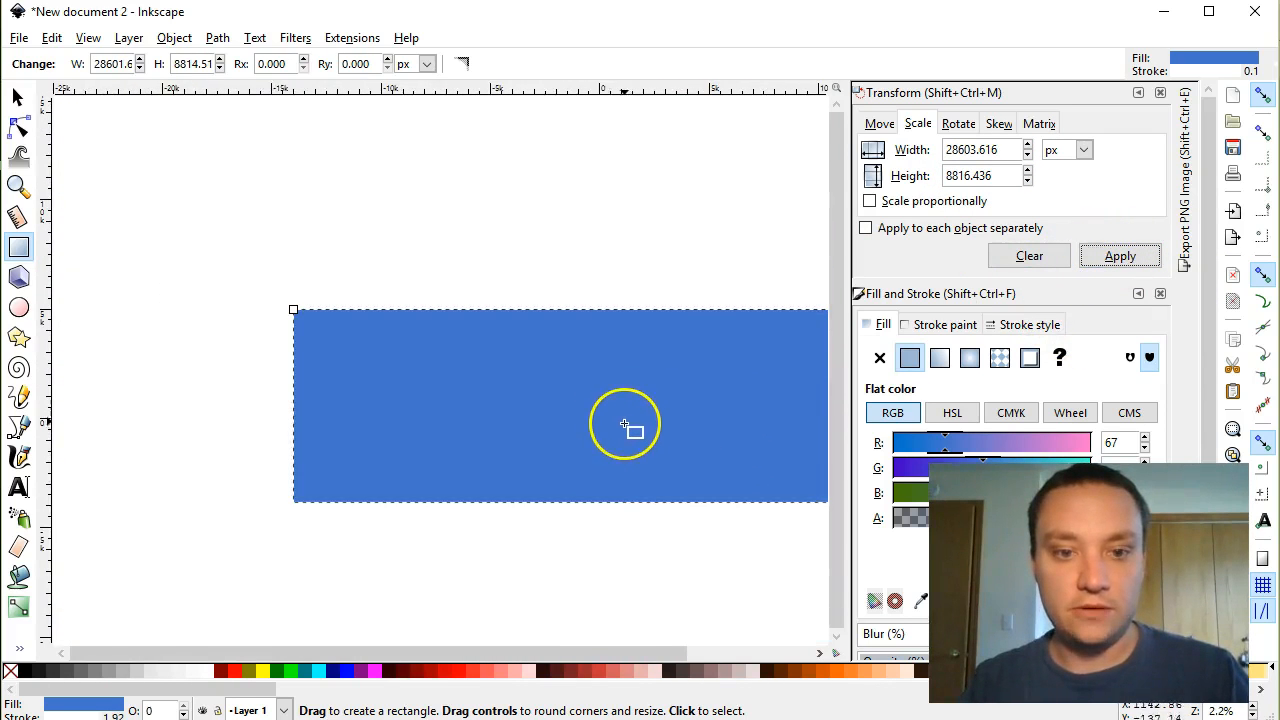
{"action": "scroll", "coordinate": [630, 440], "scroll_direction": "down", "scroll_amount": 2}
{"action": "left_click_drag", "start_coordinate": [613, 658], "coordinate": [710, 653]}
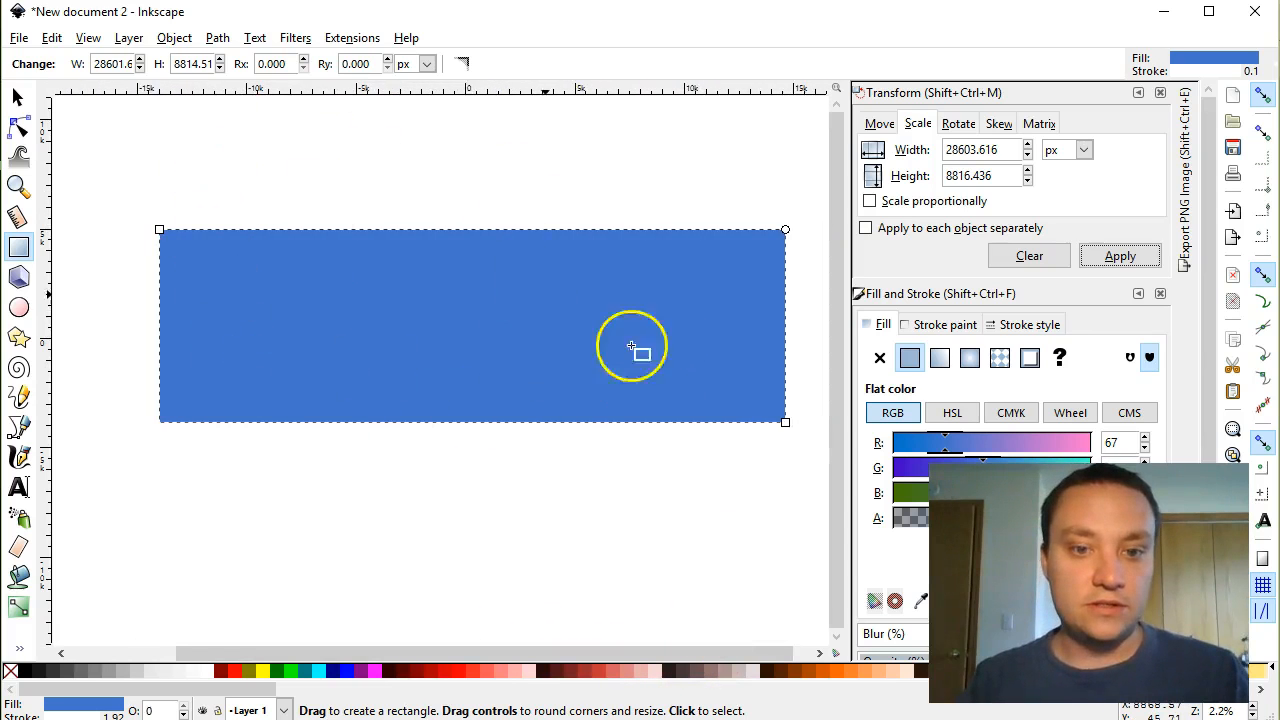
{"action": "left_click", "coordinate": [1138, 92]}
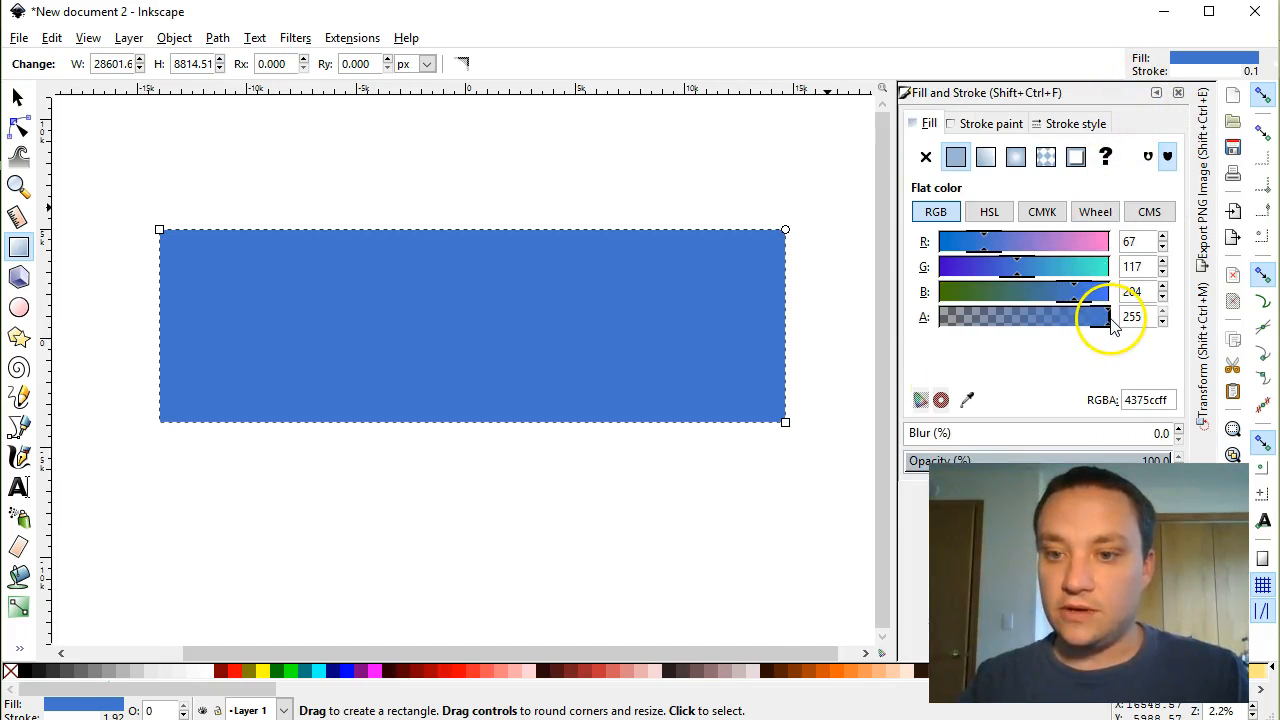
{"action": "left_click_drag", "start_coordinate": [1106, 318], "coordinate": [990, 332]}
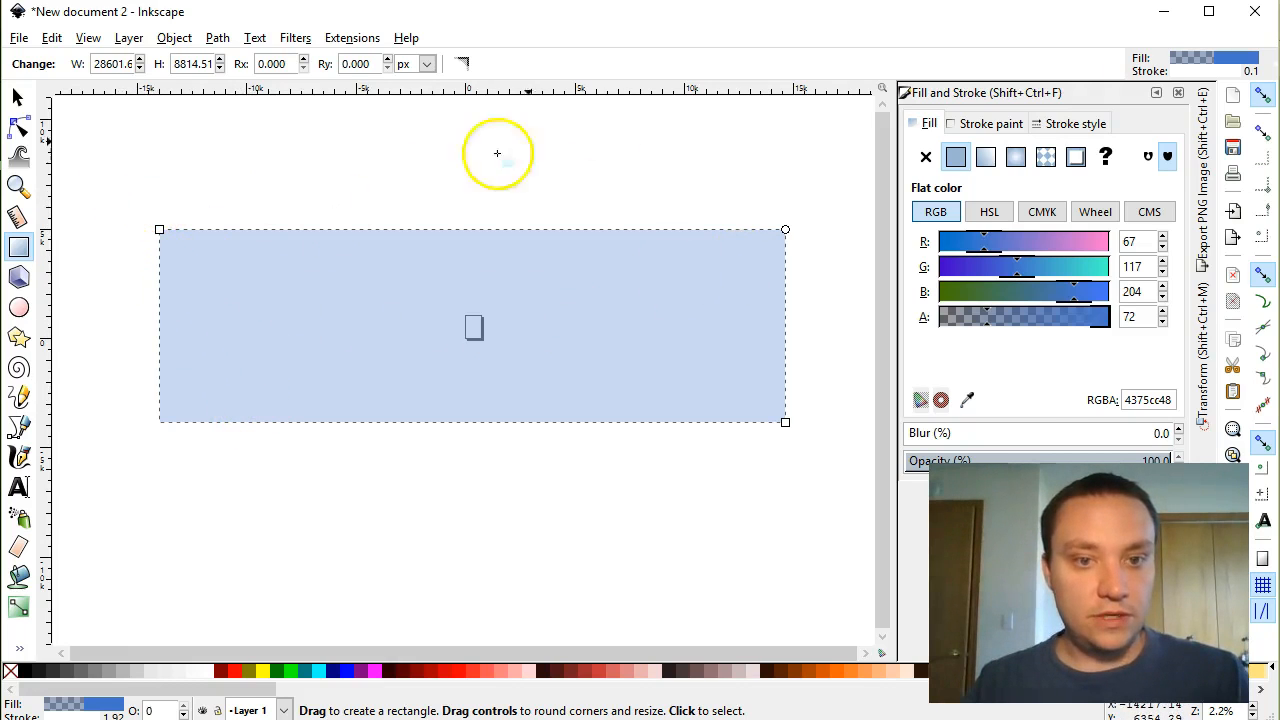
{"action": "left_click", "coordinate": [17, 96]}
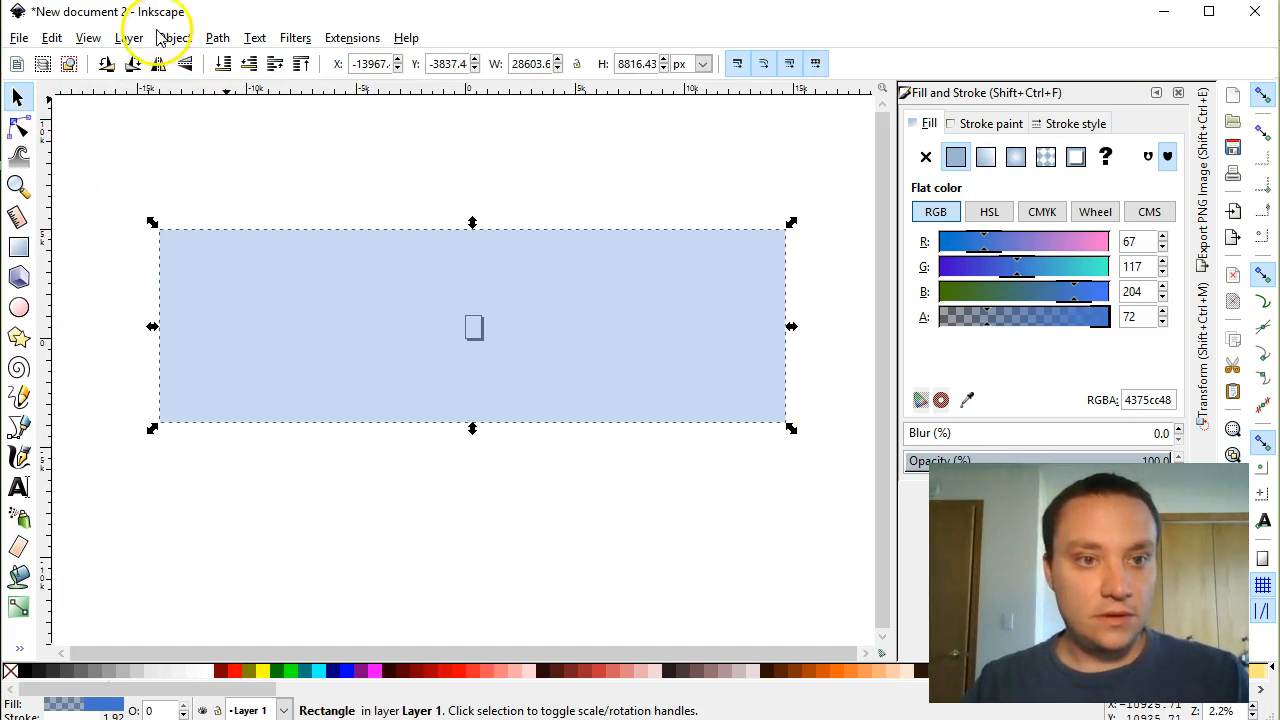
{"action": "left_click", "coordinate": [135, 170]}
{"action": "left_click", "coordinate": [174, 38]}
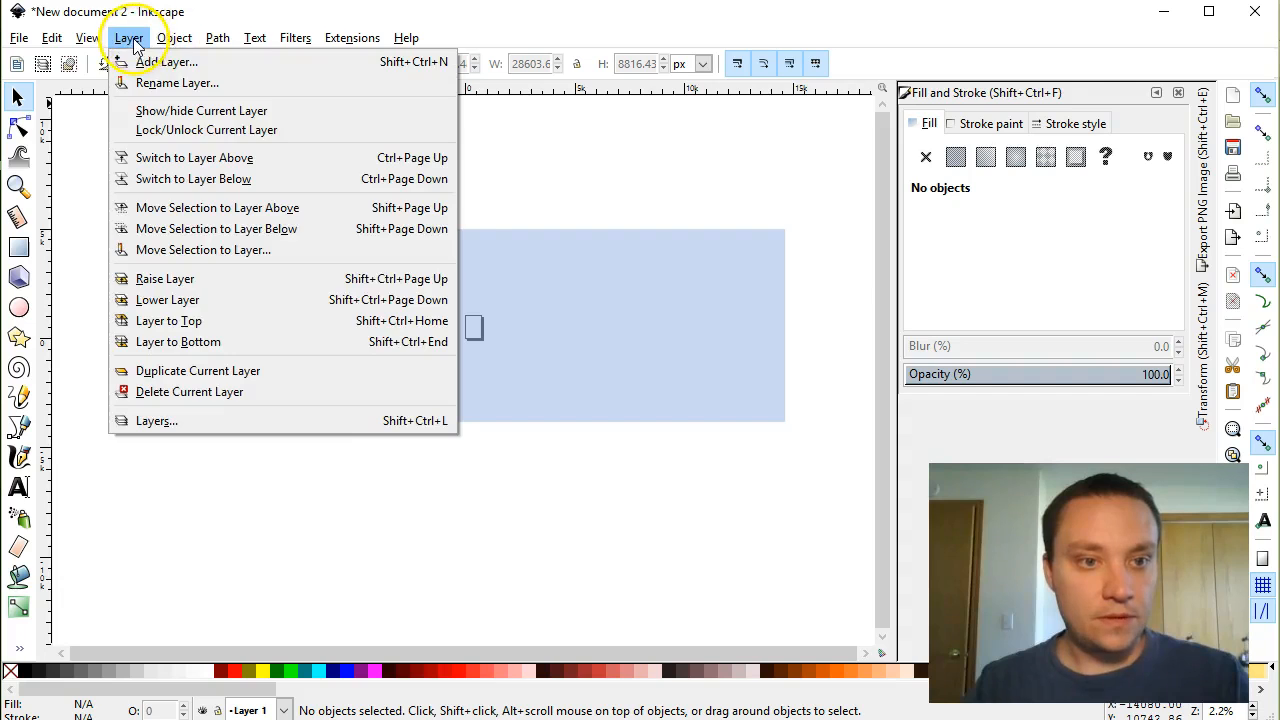
{"action": "mouse_move", "coordinate": [110, 42]}
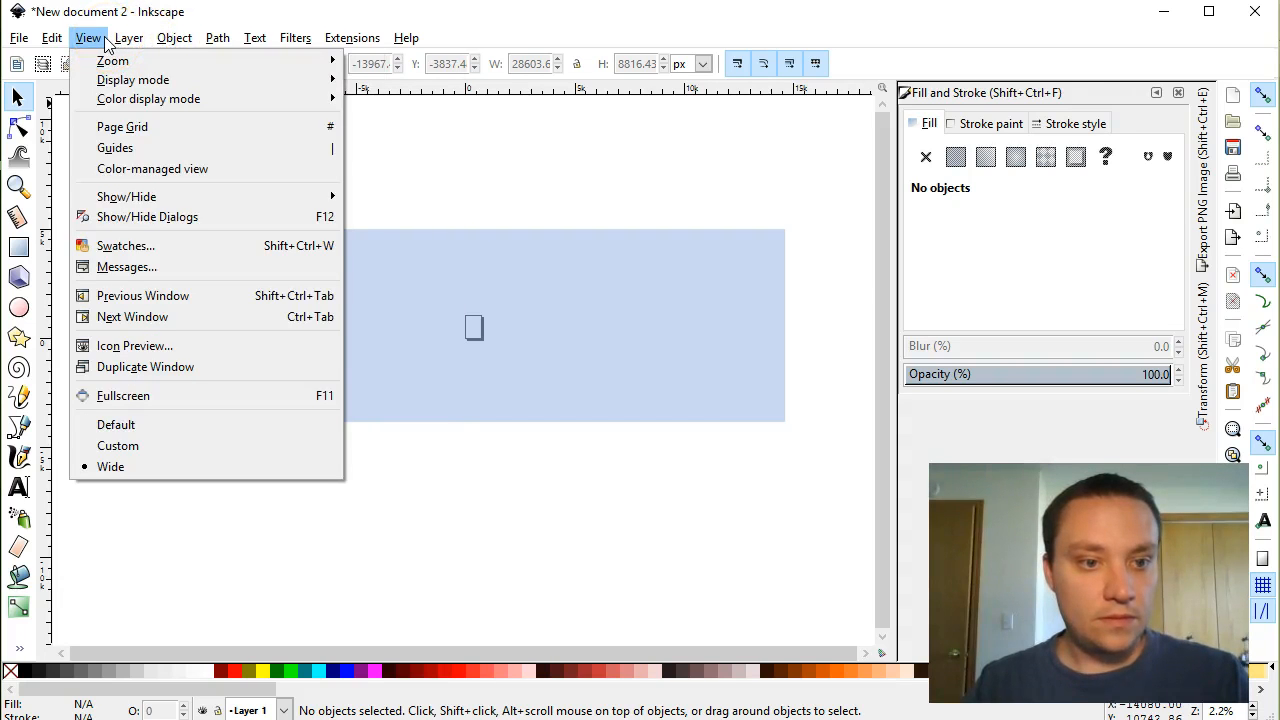
{"action": "left_click", "coordinate": [51, 38]}
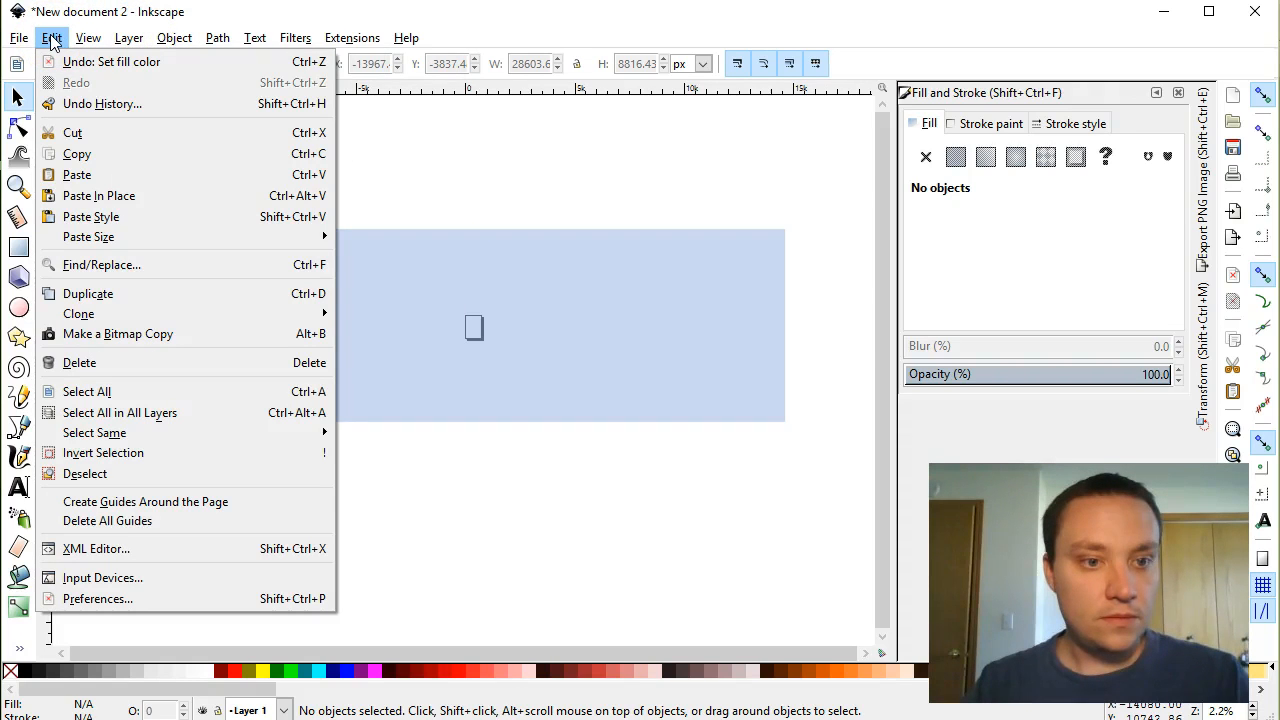
{"action": "left_click", "coordinate": [218, 38]}
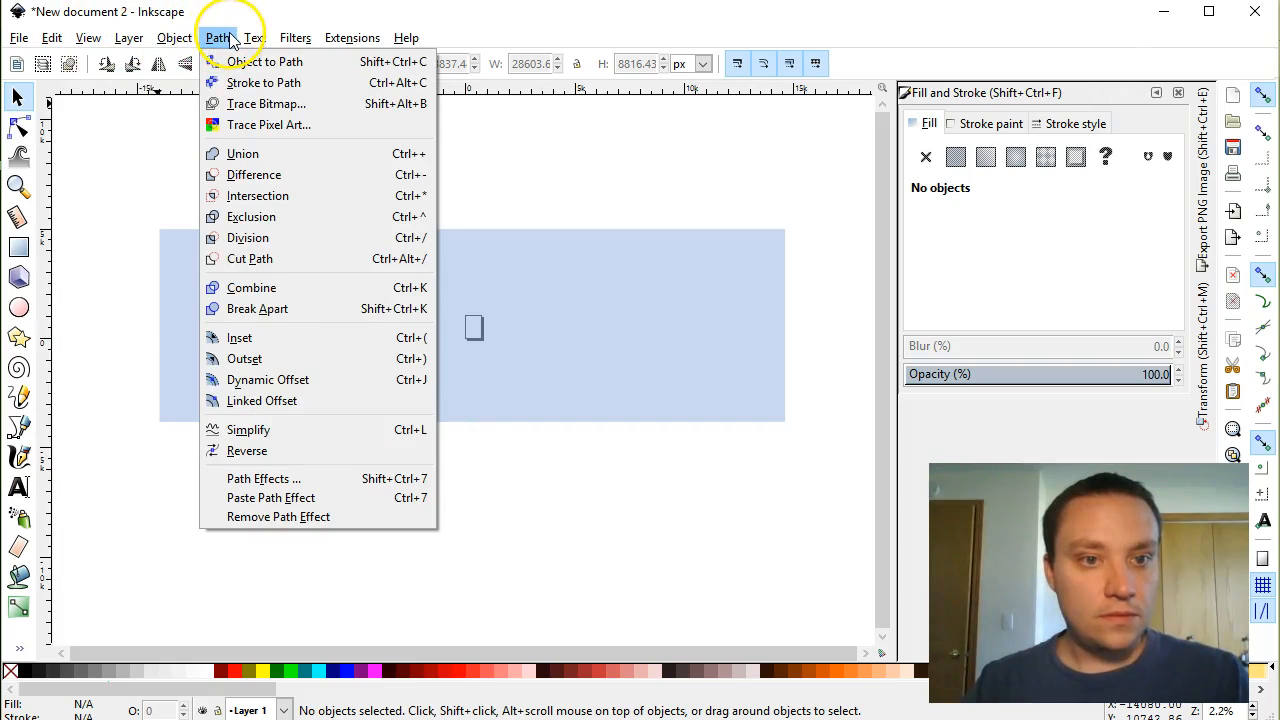
Import image4.JPG from the Selfies folder as an embedded image with DPI from file and smooth rendering.
{"action": "mouse_move", "coordinate": [352, 40]}
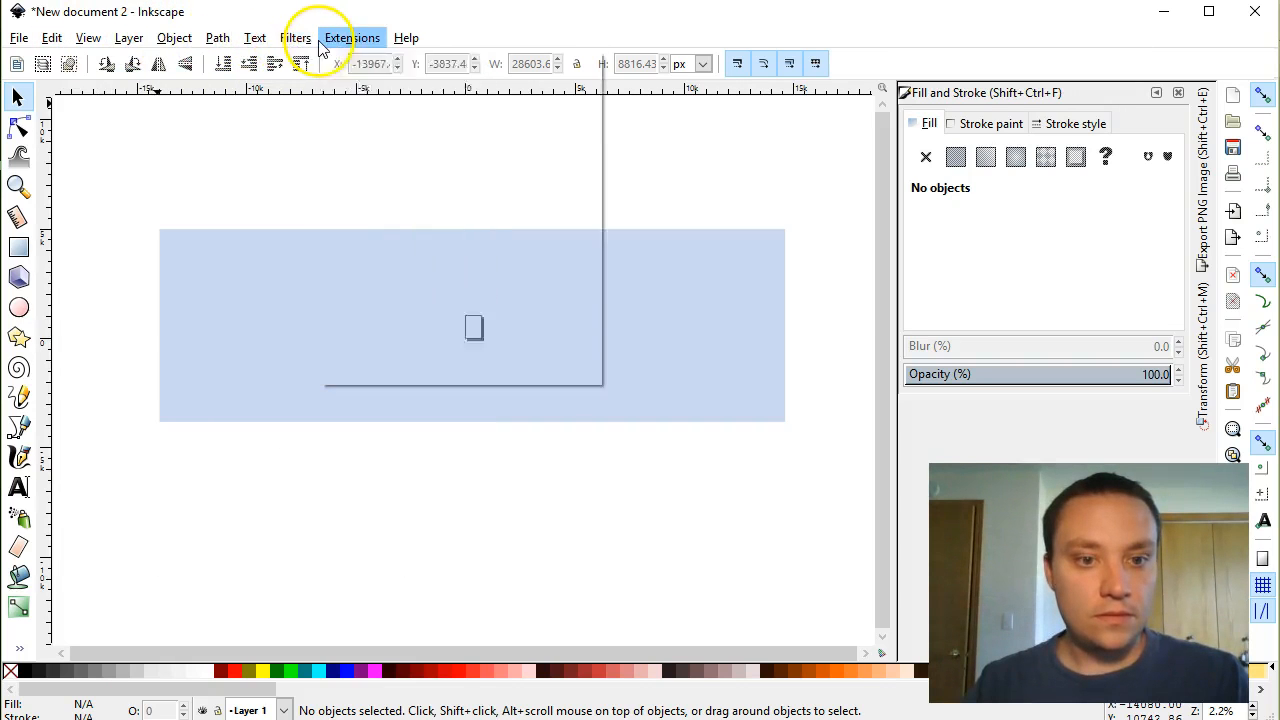
{"action": "mouse_move", "coordinate": [406, 46]}
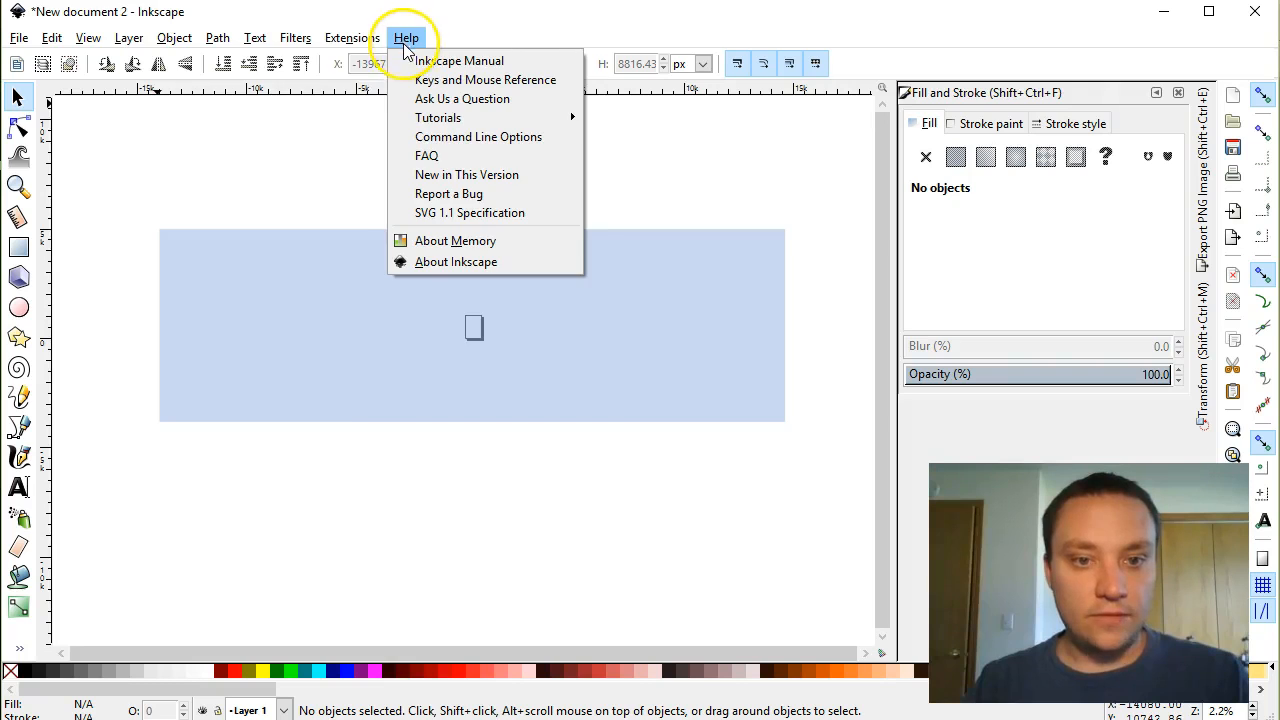
{"action": "mouse_move", "coordinate": [19, 40]}
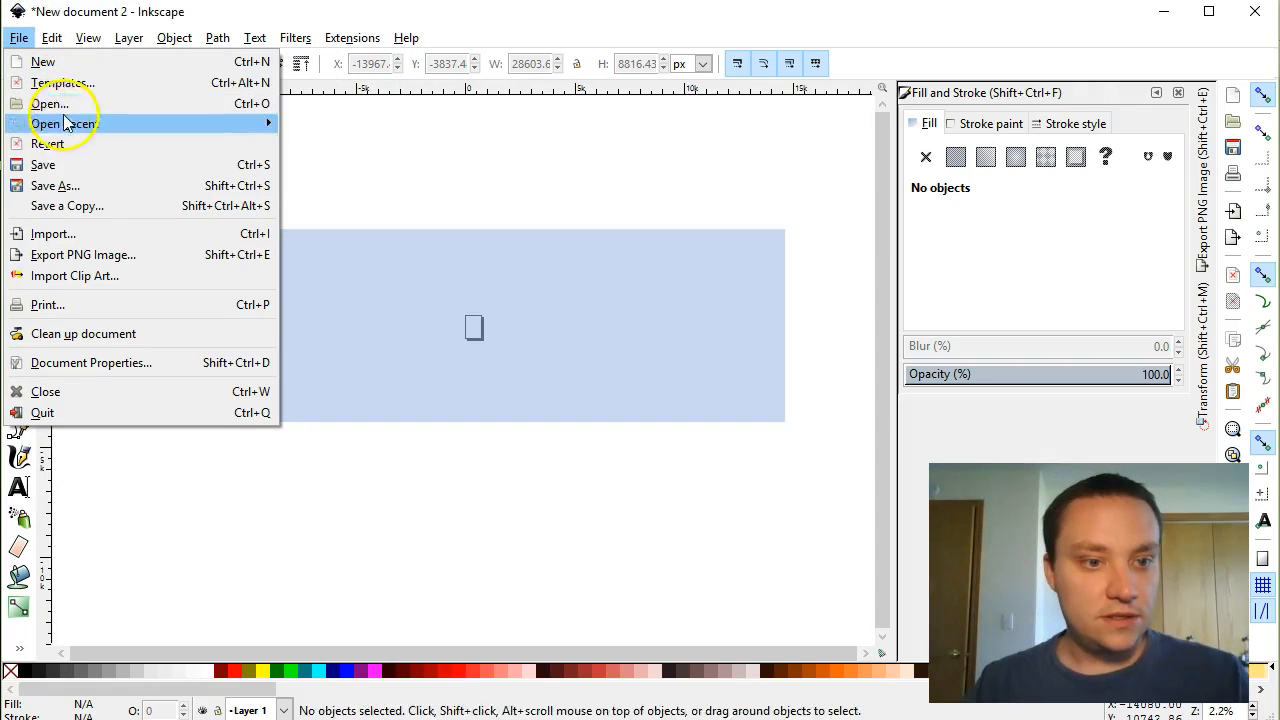
{"action": "left_click", "coordinate": [73, 234]}
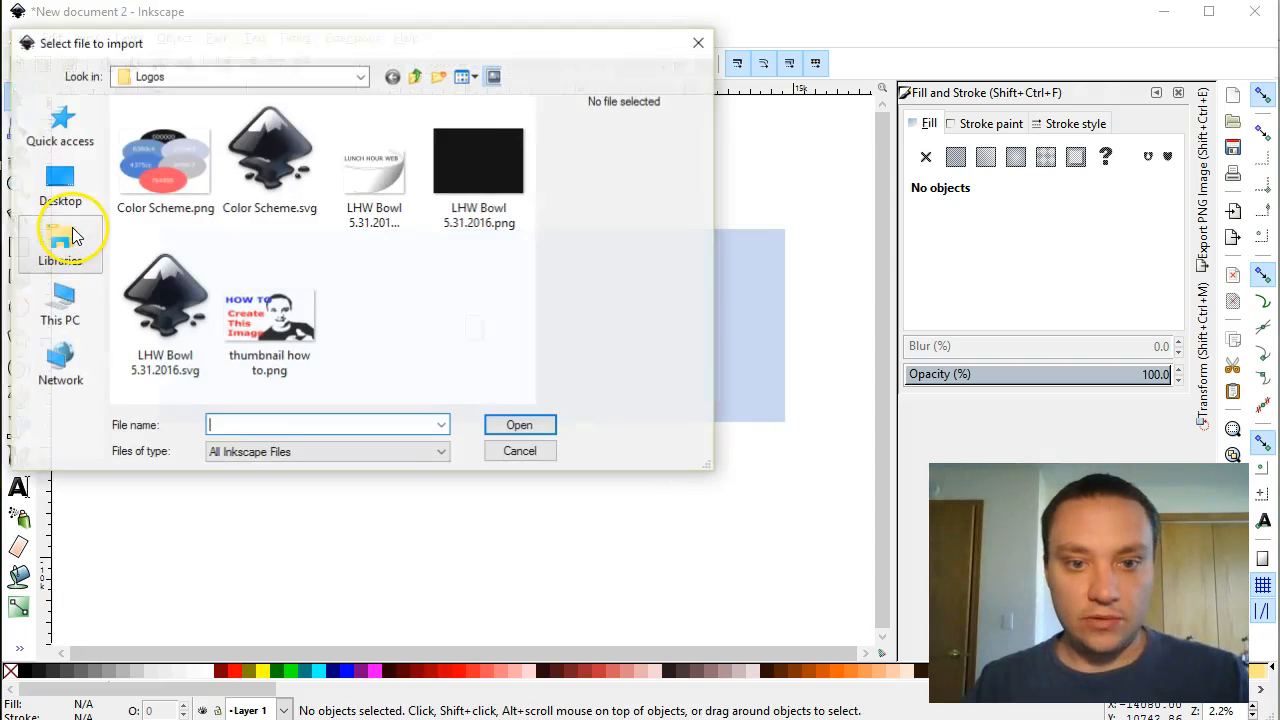
{"action": "left_click", "coordinate": [418, 82]}
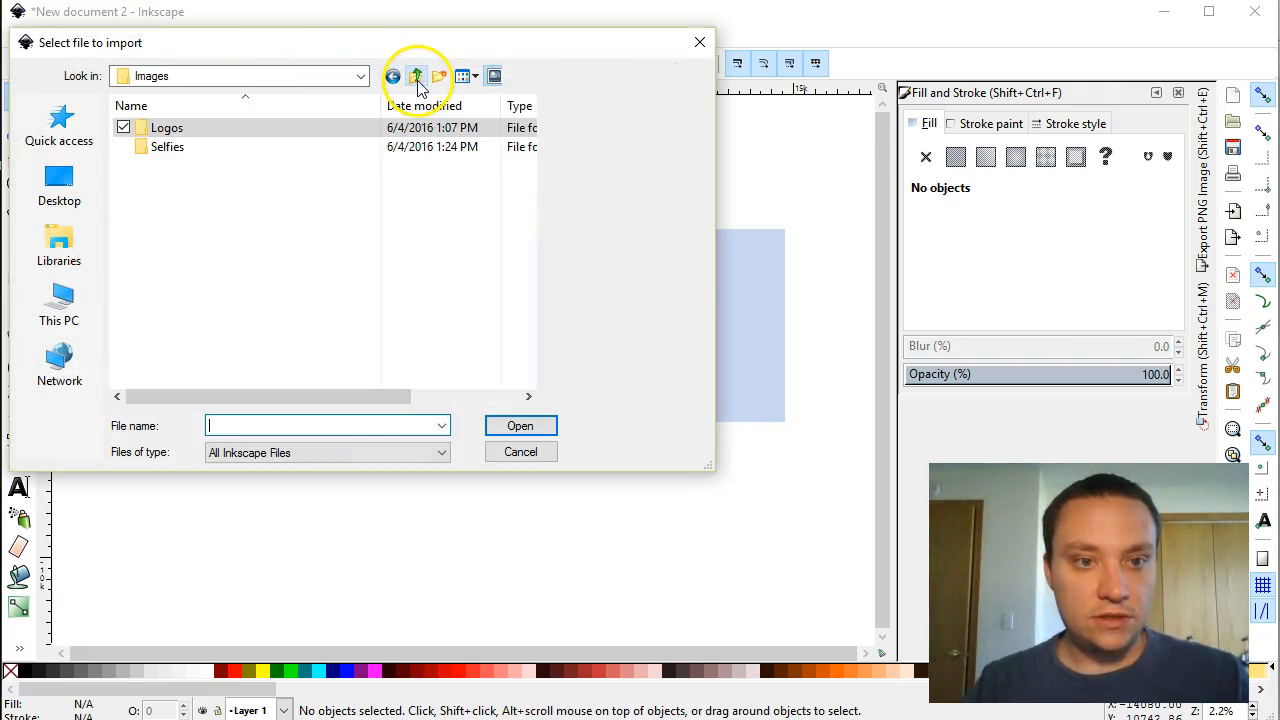
{"action": "double_click", "coordinate": [209, 143]}
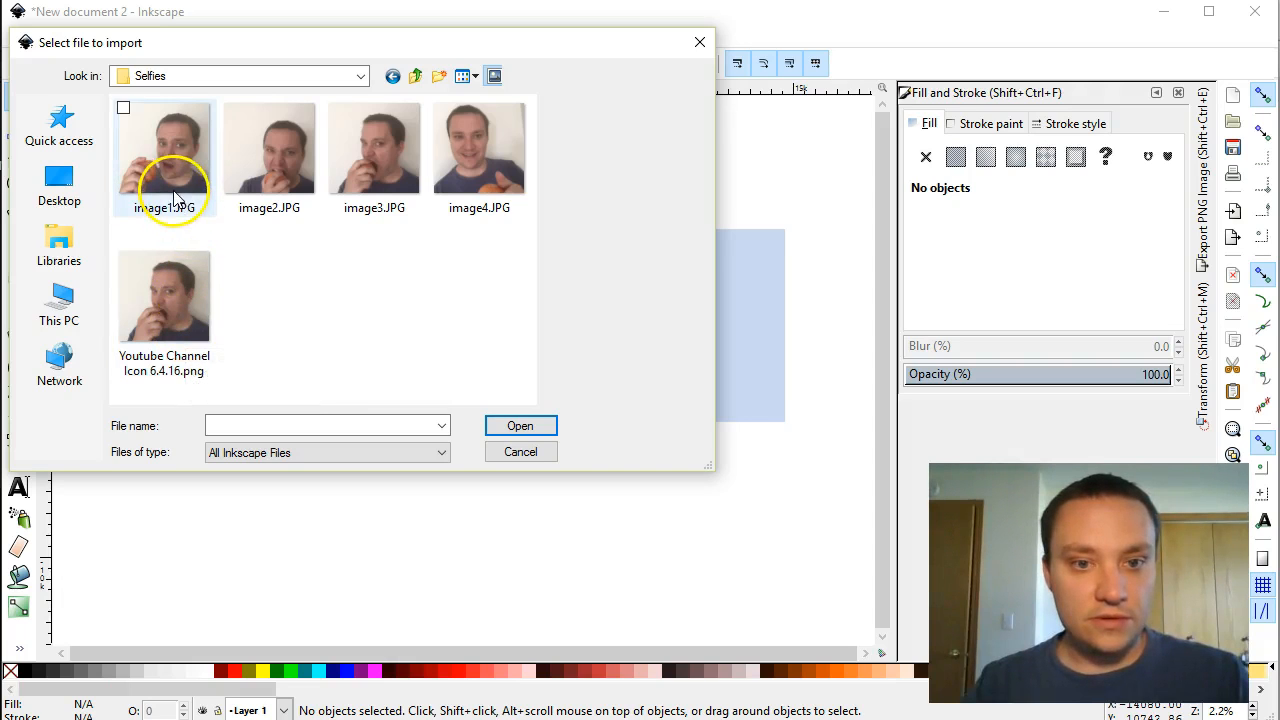
{"action": "left_click", "coordinate": [497, 173]}
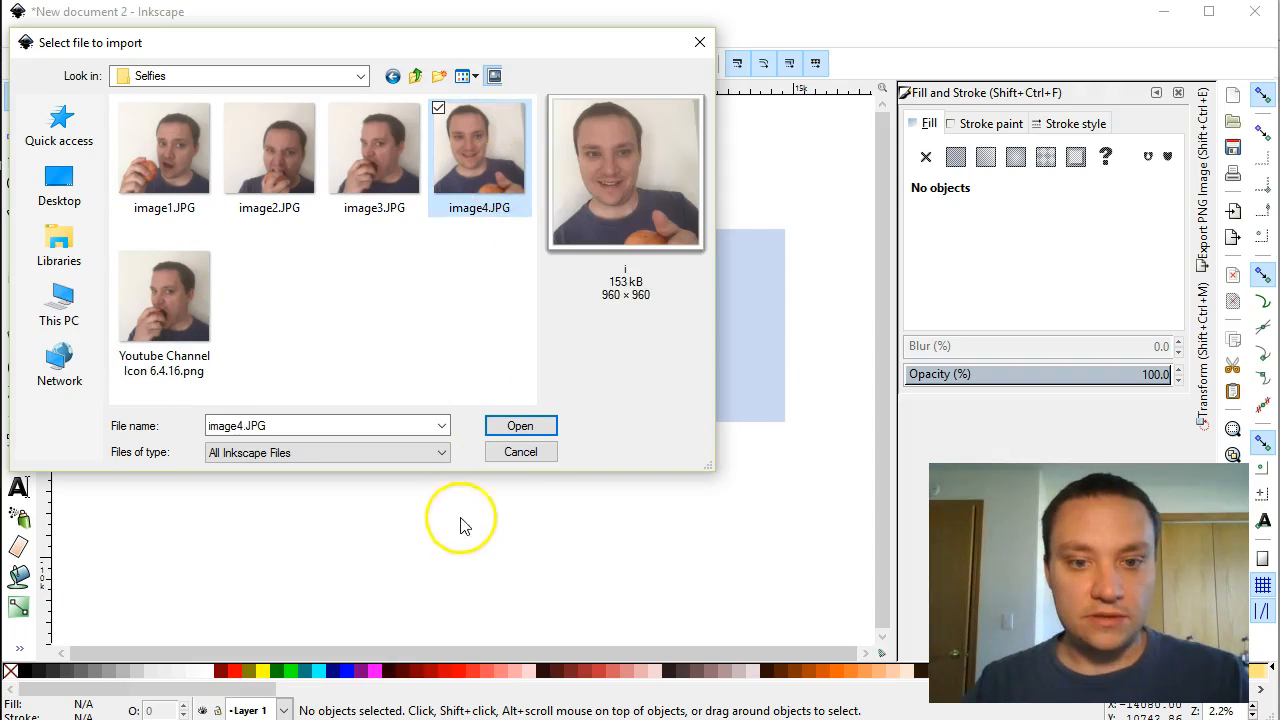
{"action": "left_click", "coordinate": [519, 428]}
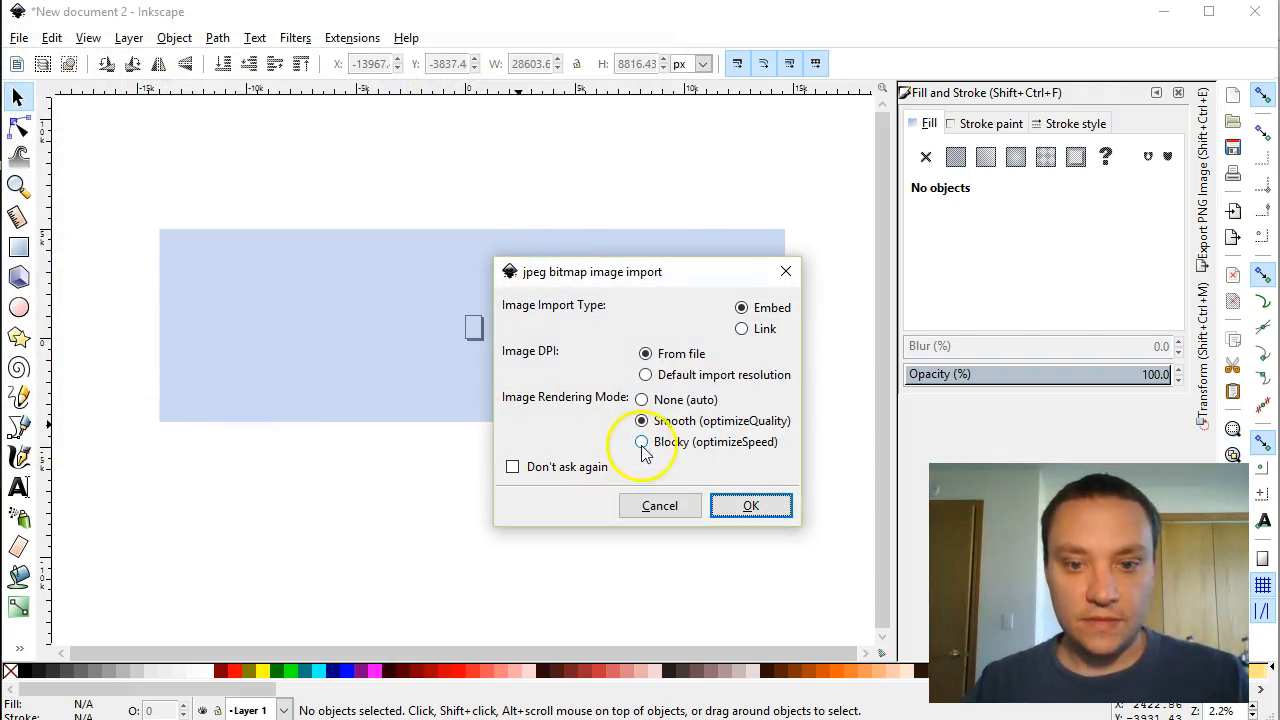
{"action": "left_click", "coordinate": [750, 506]}
Move the imported photo onto the blue rectangle and try enlarging it to about 8240 by 8286 px.
{"action": "left_click_drag", "start_coordinate": [776, 532], "coordinate": [631, 291]}
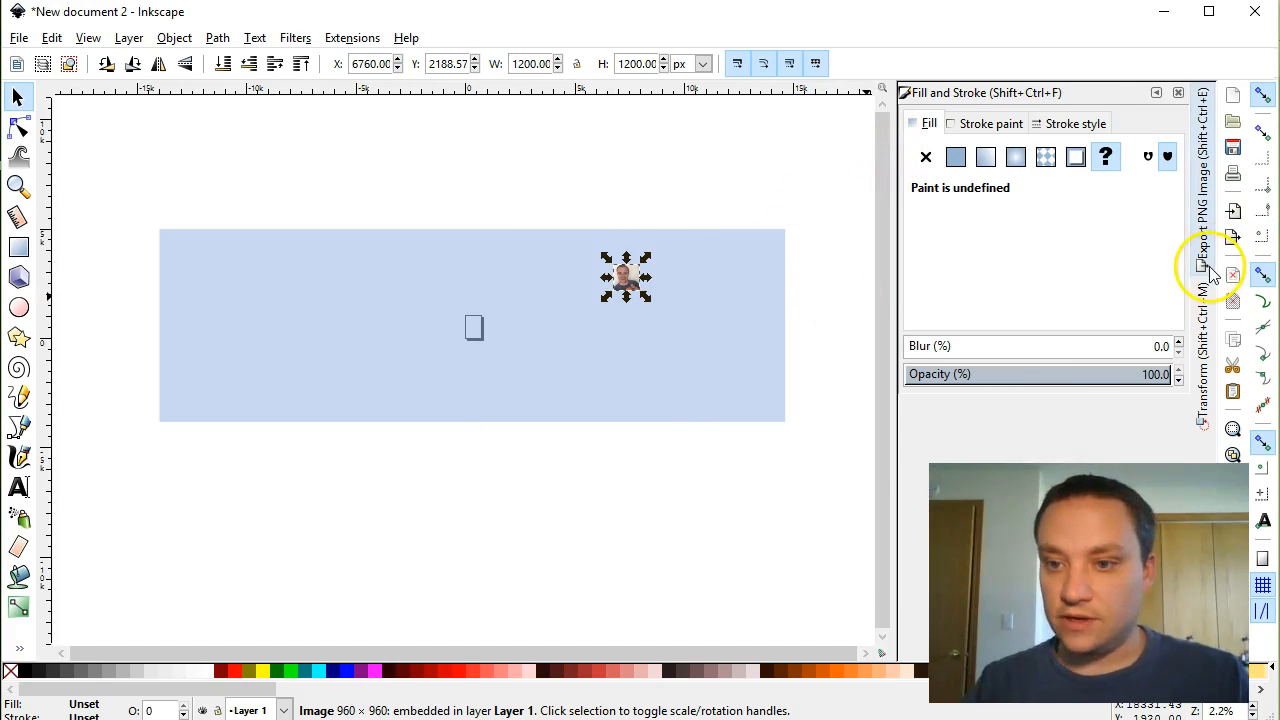
{"action": "left_click_drag", "start_coordinate": [647, 300], "coordinate": [806, 455]}
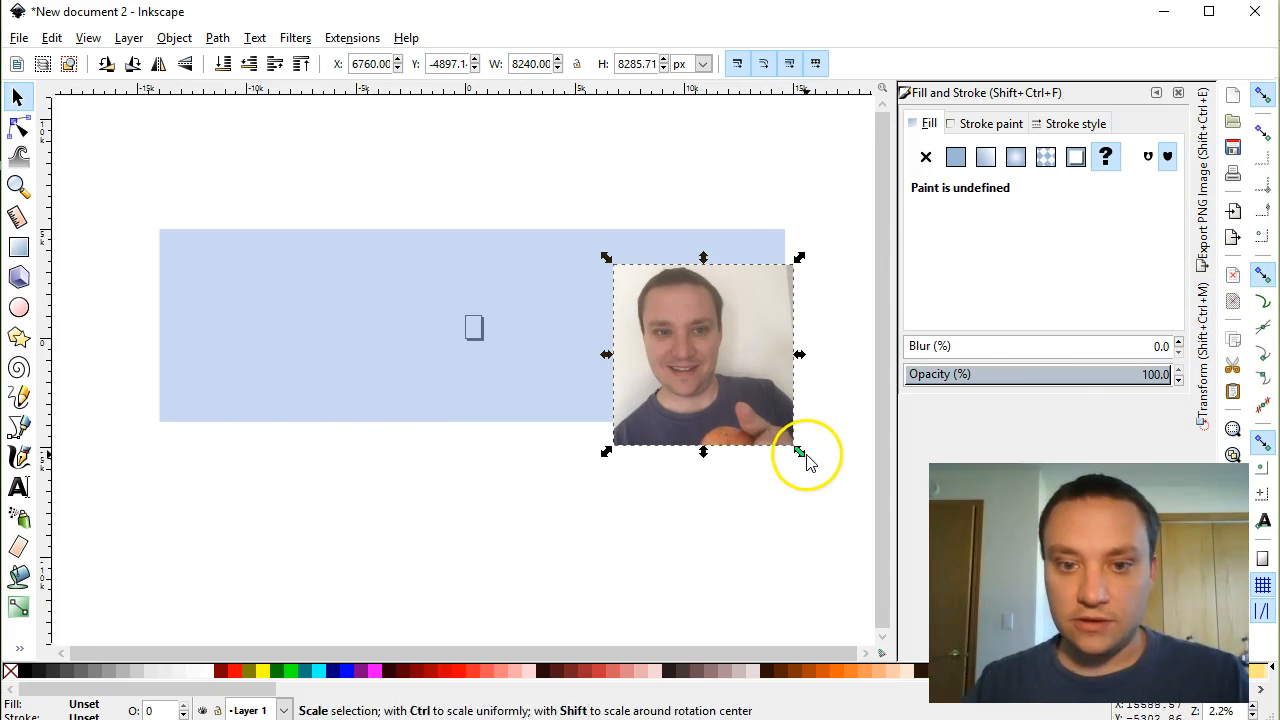
{"action": "key", "text": "ctrl+z"}
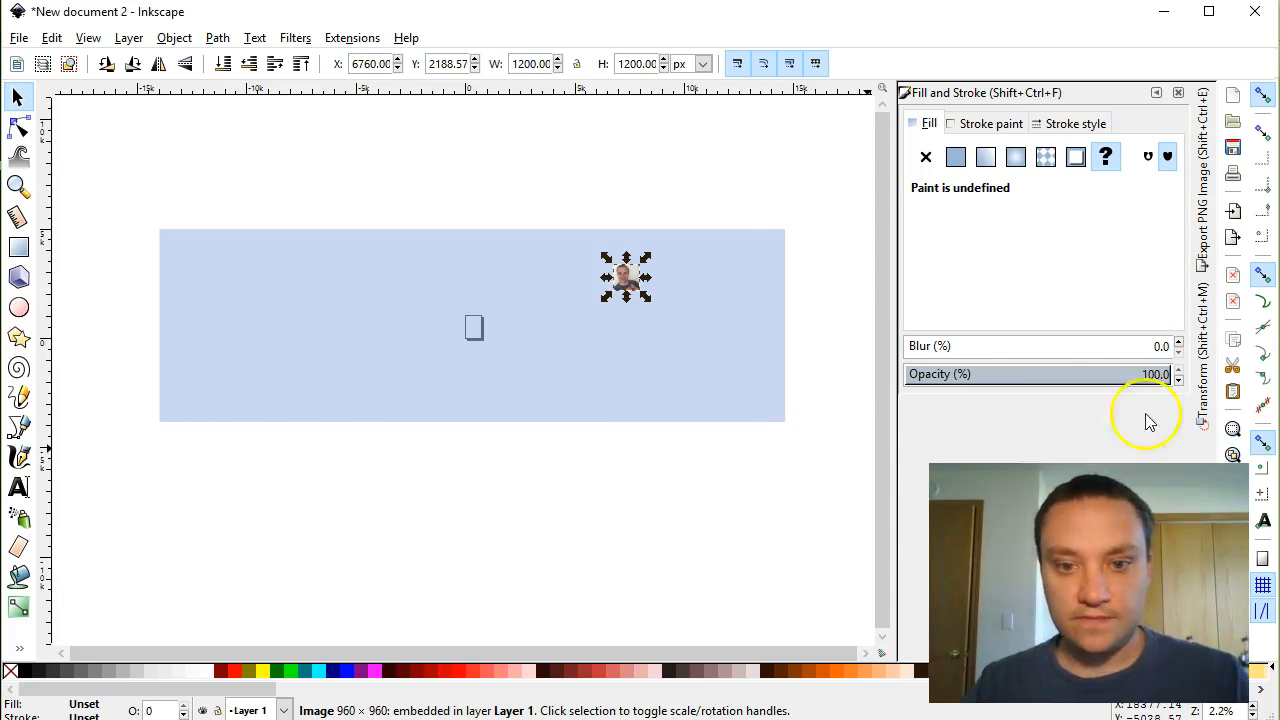
Scale the blue rectangle non-proportionally to 2560.616 px wide and 1440 px high.
{"action": "left_click", "coordinate": [1203, 385]}
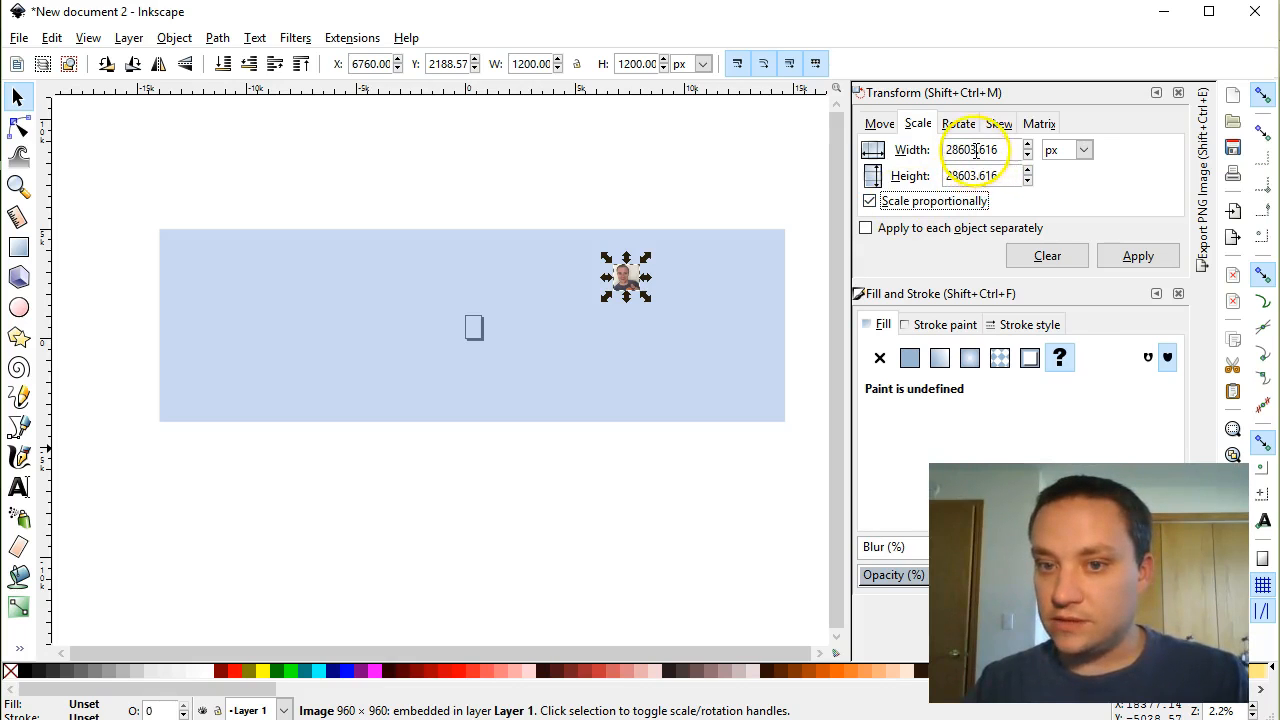
{"action": "left_click", "coordinate": [744, 318]}
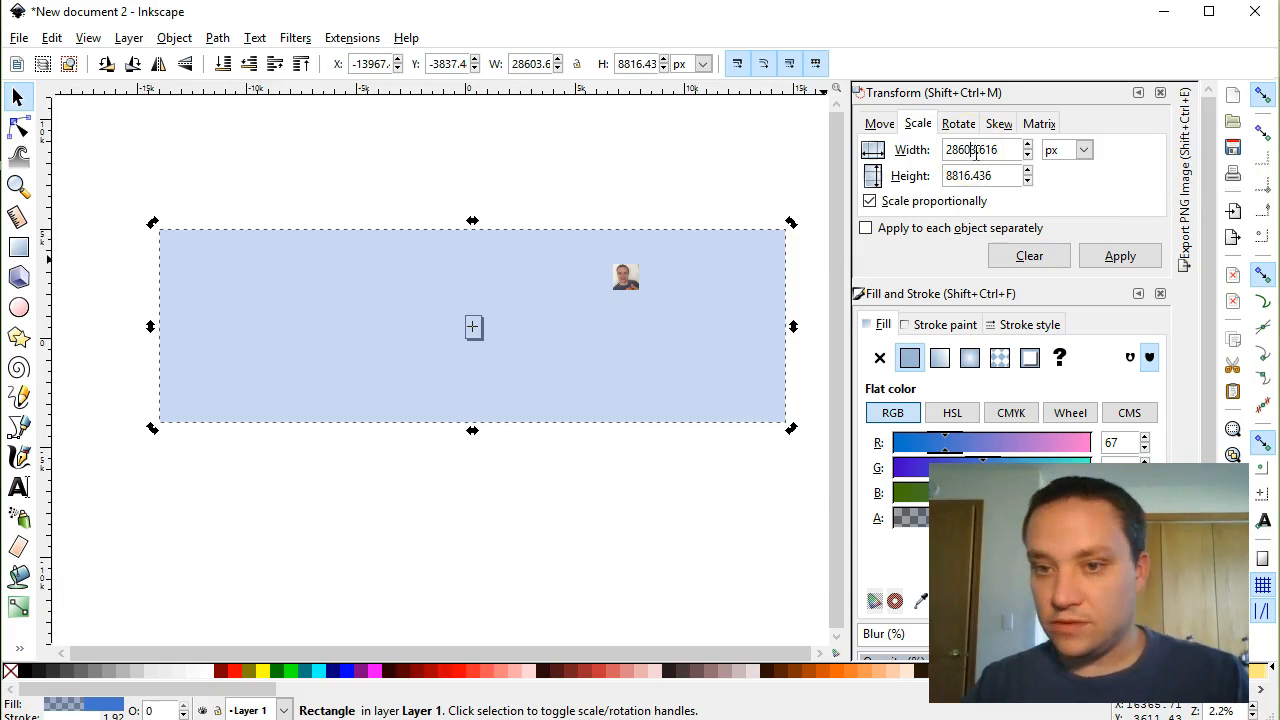
{"action": "left_click", "coordinate": [928, 197]}
{"action": "left_click", "coordinate": [978, 150]}
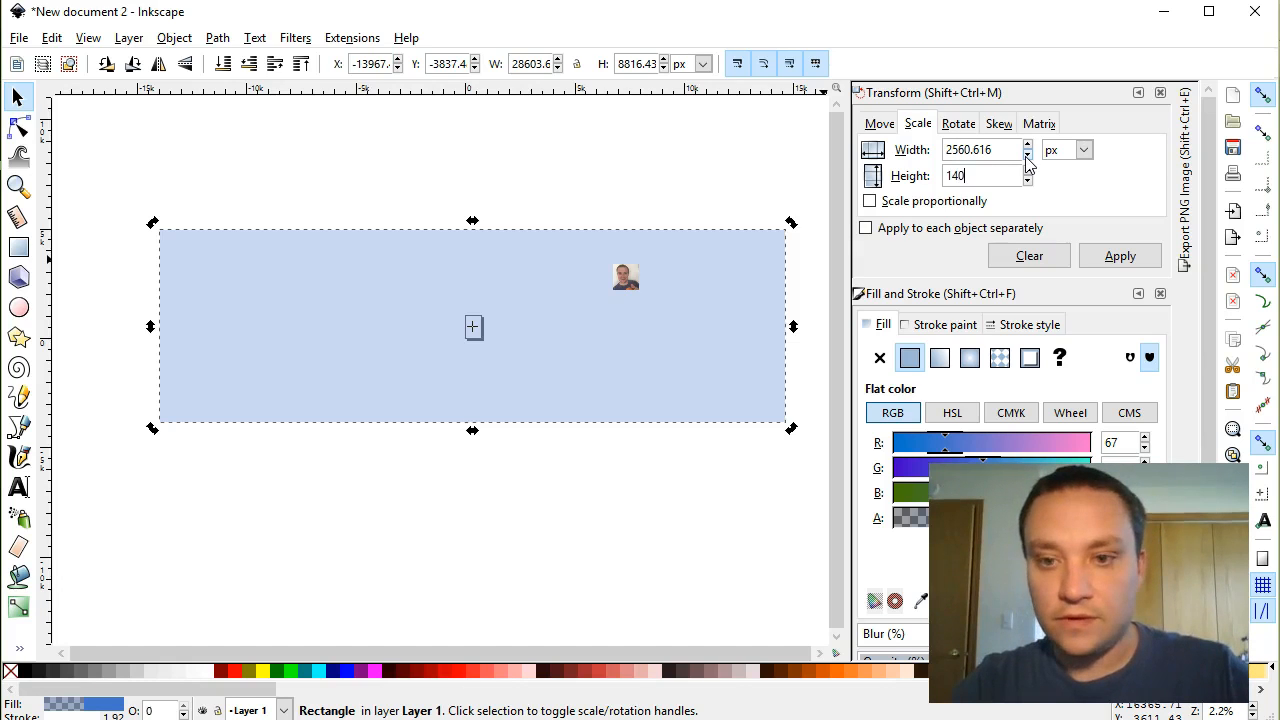
{"action": "type", "text": "1440"}
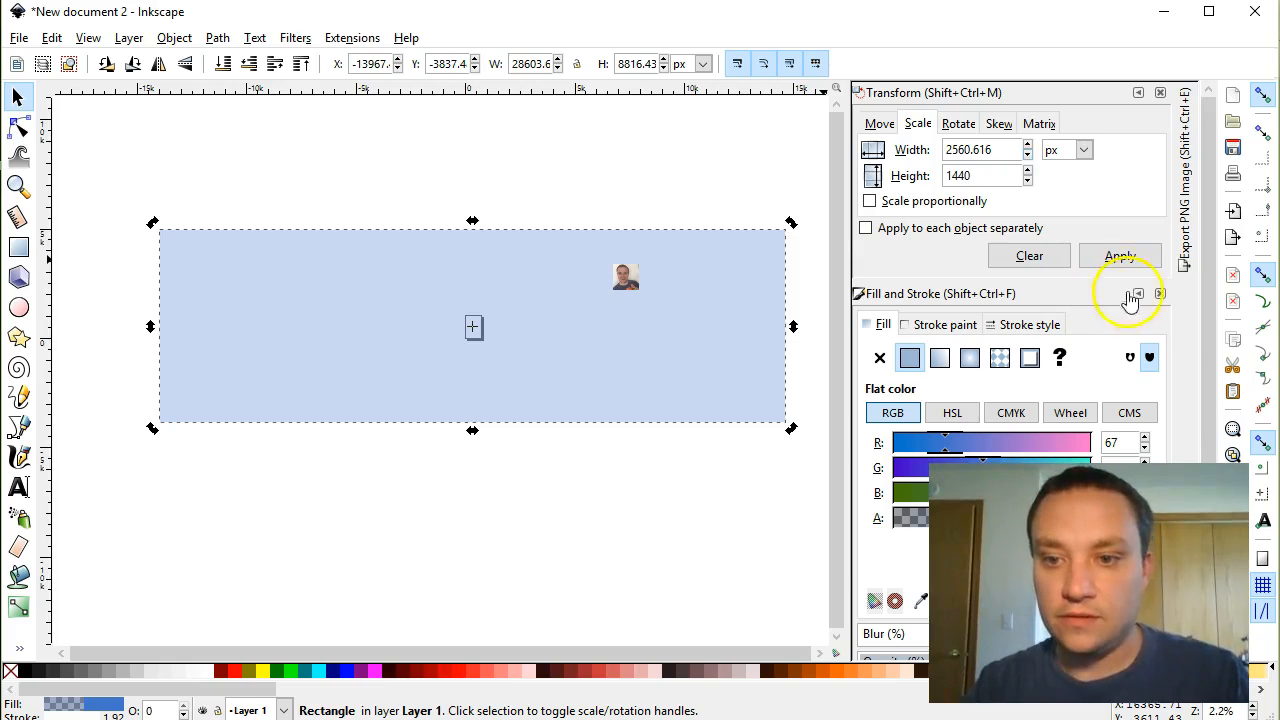
{"action": "left_click", "coordinate": [1120, 256]}
Move the photo onto the resized blue rectangle and set the rectangle's width to exactly 2560 px.
{"action": "left_click_drag", "start_coordinate": [627, 280], "coordinate": [489, 332]}
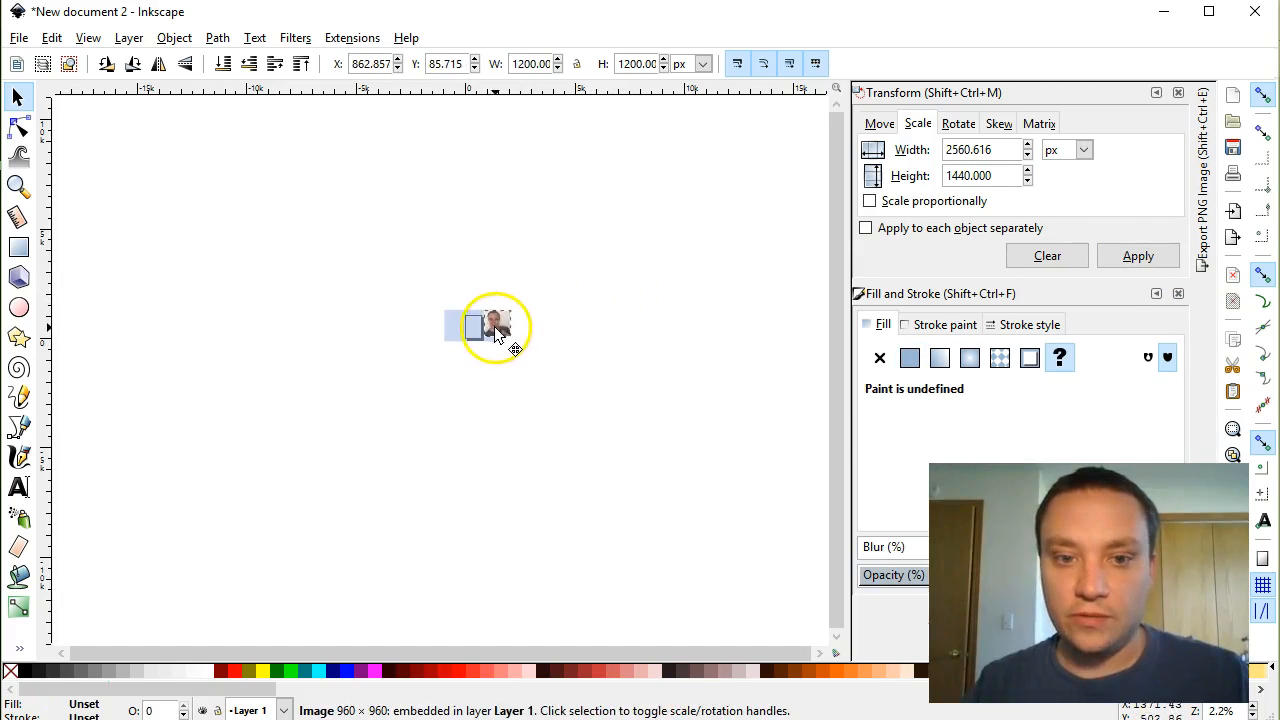
{"action": "left_click", "coordinate": [452, 322]}
{"action": "left_click", "coordinate": [1004, 150]}
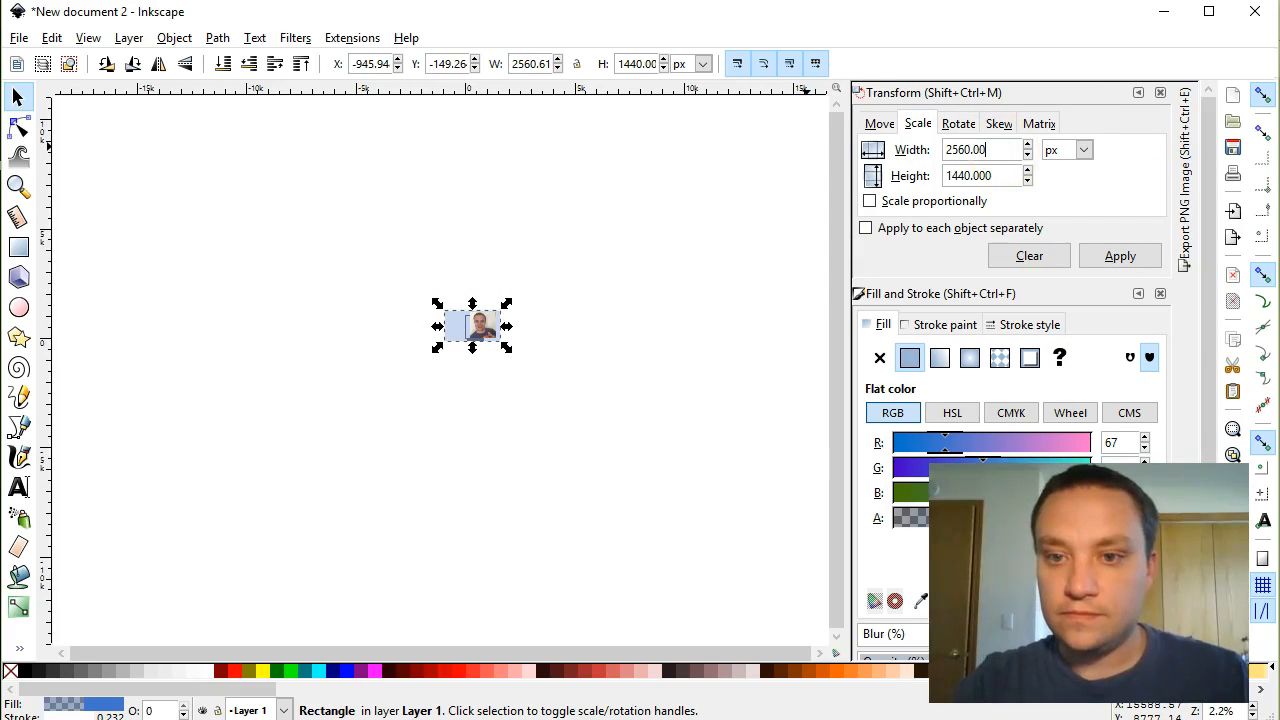
{"action": "left_click", "coordinate": [1120, 258]}
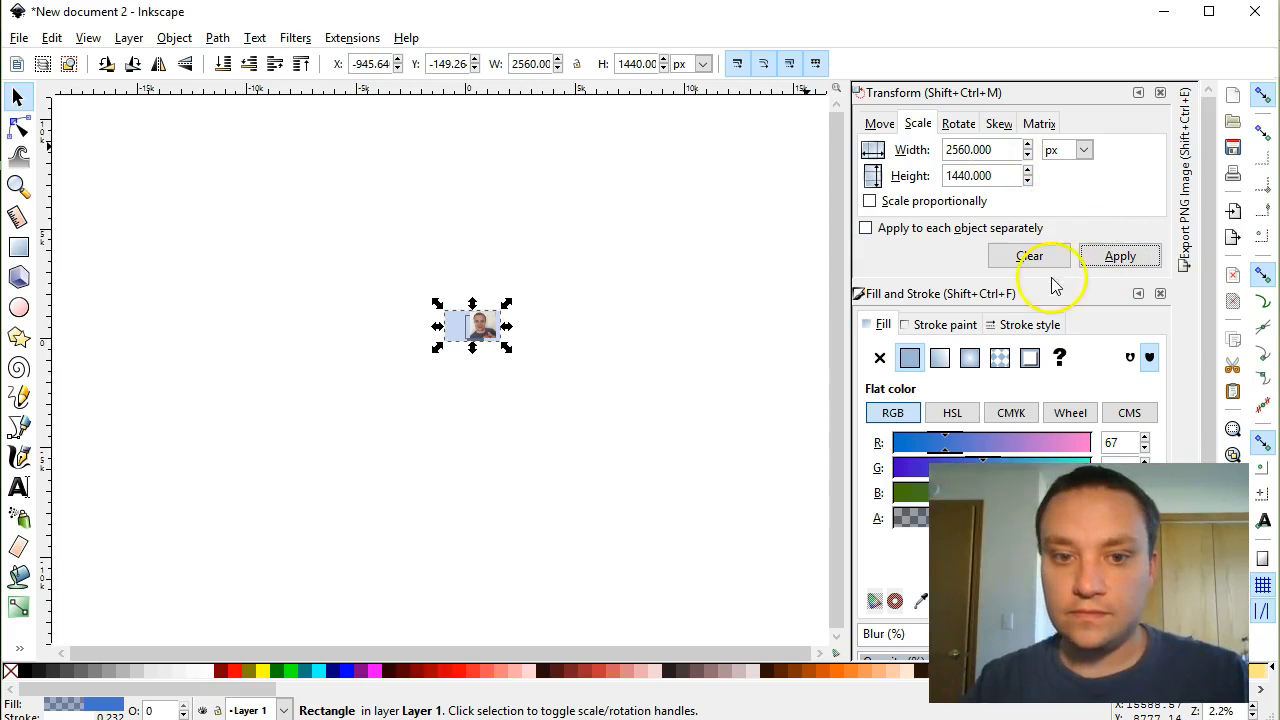
{"action": "left_click", "coordinate": [1137, 93]}
Shift the photo sideways so it sits close to the blue rectangle's right edge.
{"action": "scroll", "coordinate": [472, 358], "scroll_direction": "up", "scroll_amount": 4}
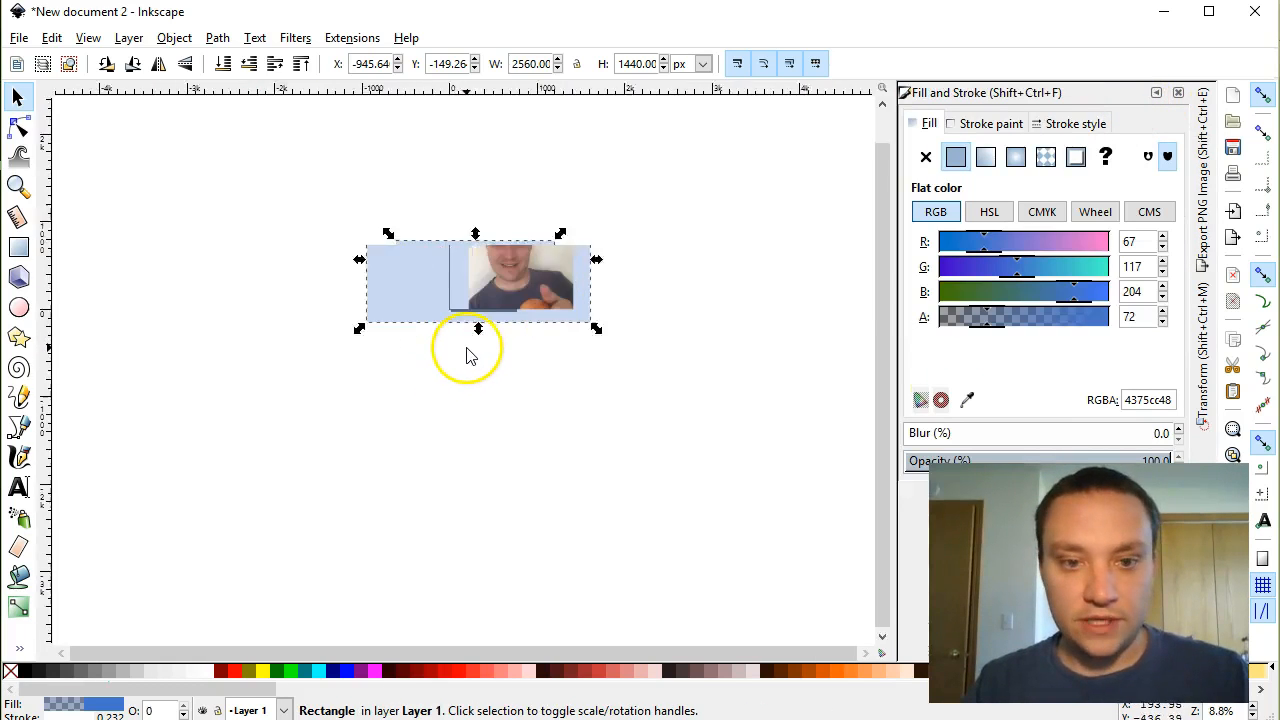
{"action": "scroll", "coordinate": [468, 357], "scroll_direction": "up", "scroll_amount": 3}
{"action": "scroll", "coordinate": [655, 305], "scroll_direction": "down", "scroll_amount": 2}
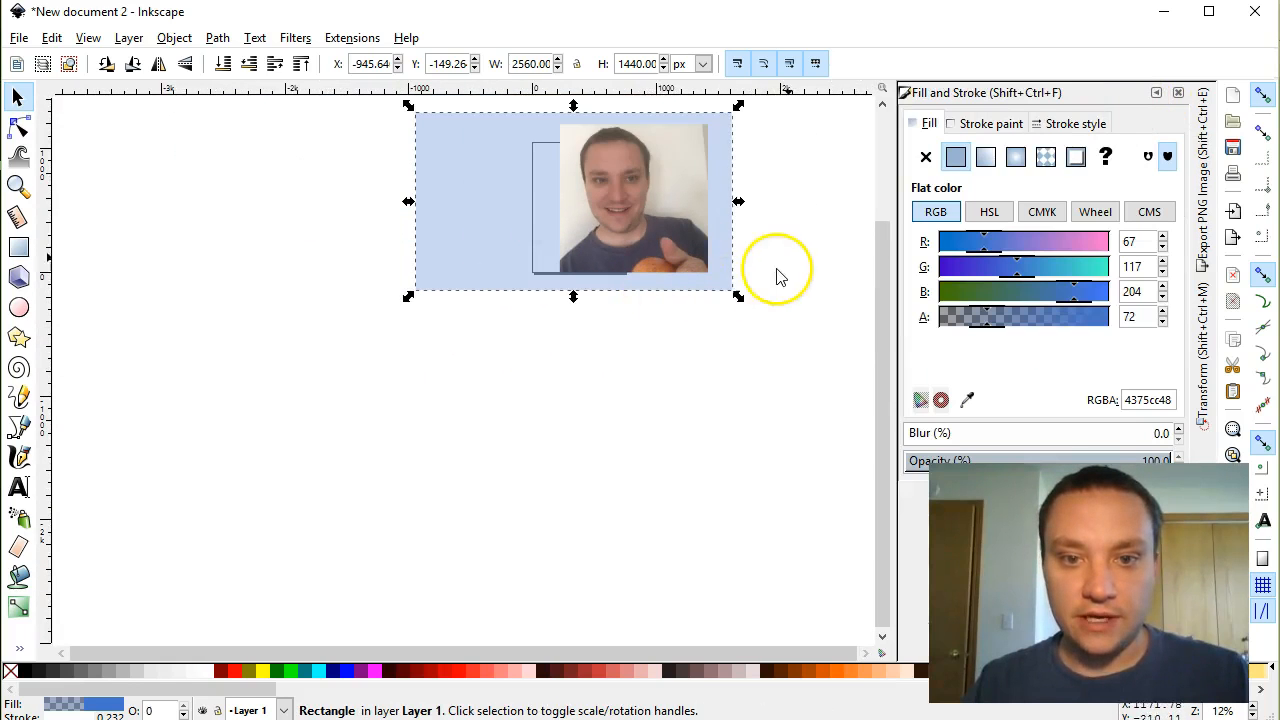
{"action": "left_click", "coordinate": [794, 248]}
{"action": "scroll", "coordinate": [794, 250], "scroll_direction": "up", "scroll_amount": 2}
{"action": "left_click", "coordinate": [642, 282]}
{"action": "left_click_drag", "start_coordinate": [643, 283], "coordinate": [676, 281]}
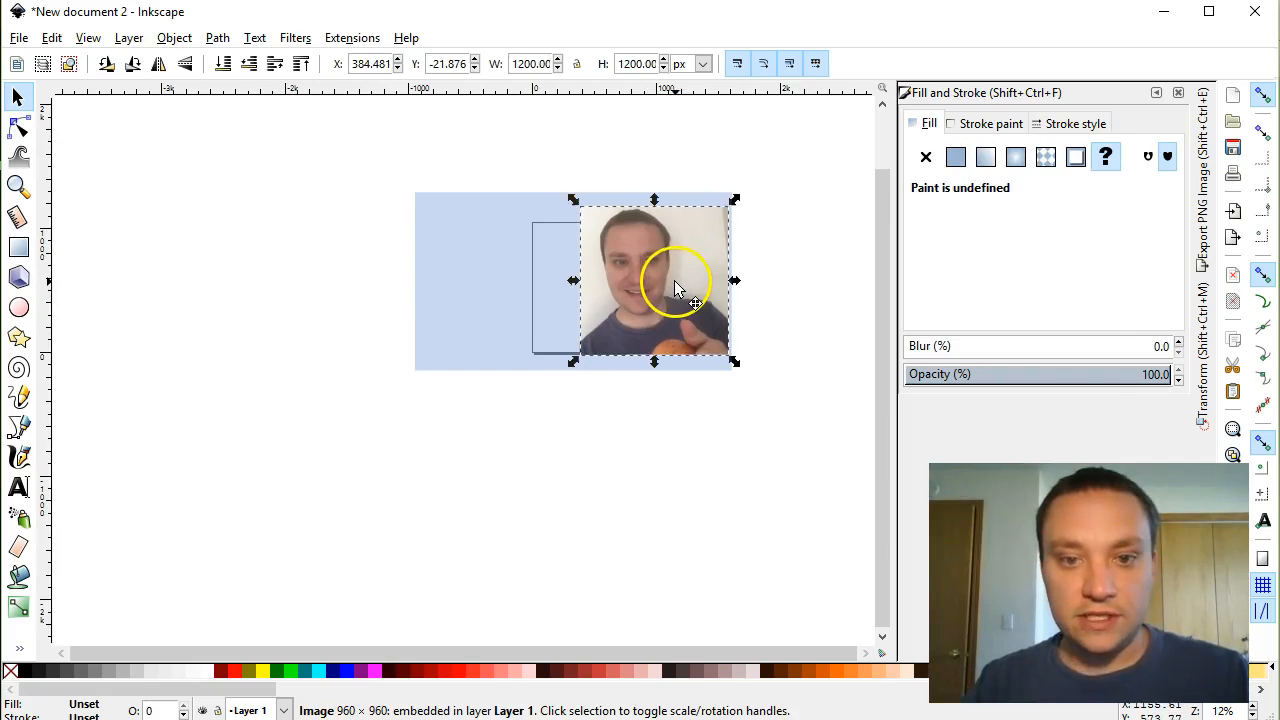
{"action": "scroll", "coordinate": [676, 280], "scroll_direction": "up", "scroll_amount": 2}
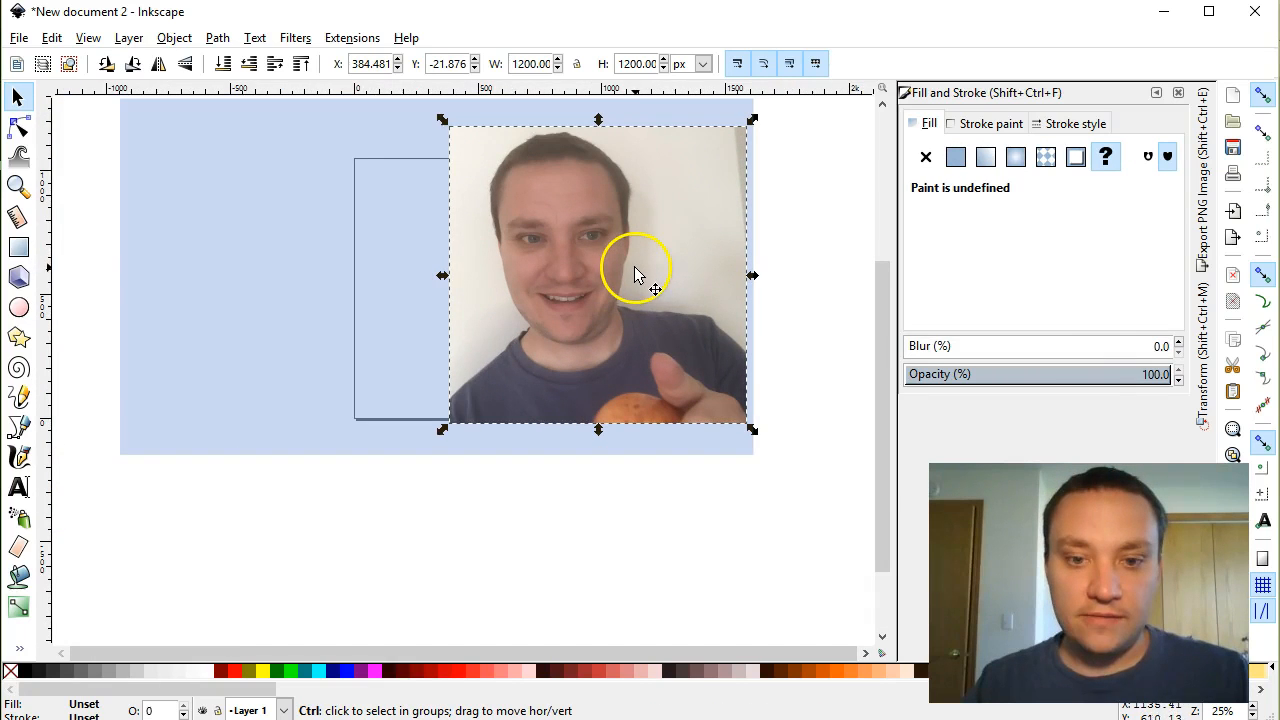
{"action": "scroll", "coordinate": [636, 275], "scroll_direction": "down", "scroll_amount": 1}
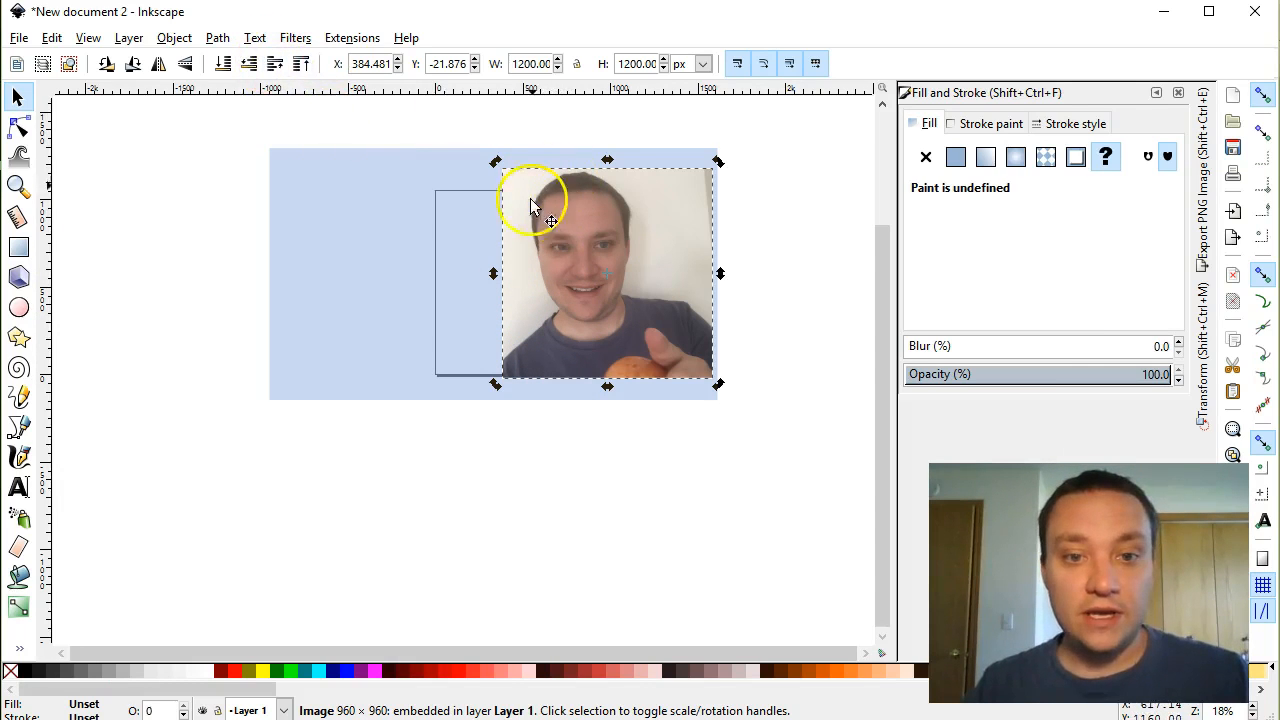
Trace the photo into a black path with Trace Bitmap, using Brightness cutoff at threshold 0.450 and Live Preview enabled.
{"action": "left_click", "coordinate": [254, 40]}
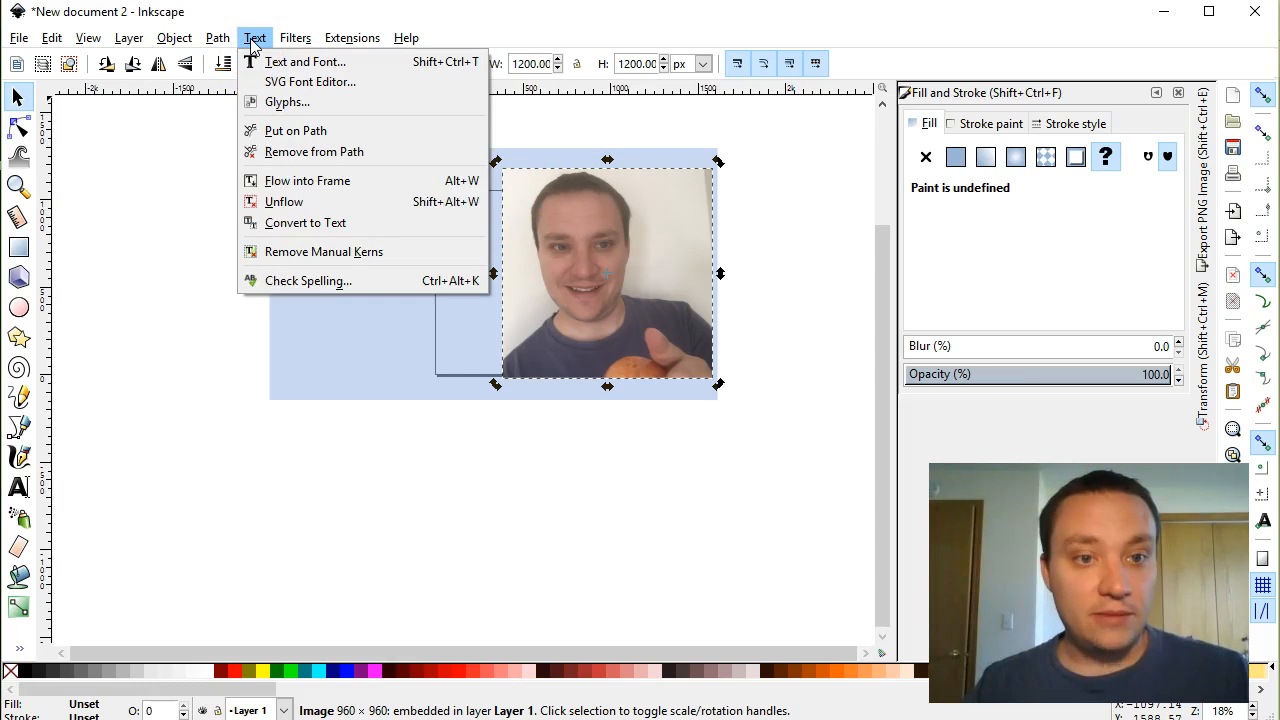
{"action": "left_click", "coordinate": [217, 38]}
{"action": "left_click", "coordinate": [217, 38]}
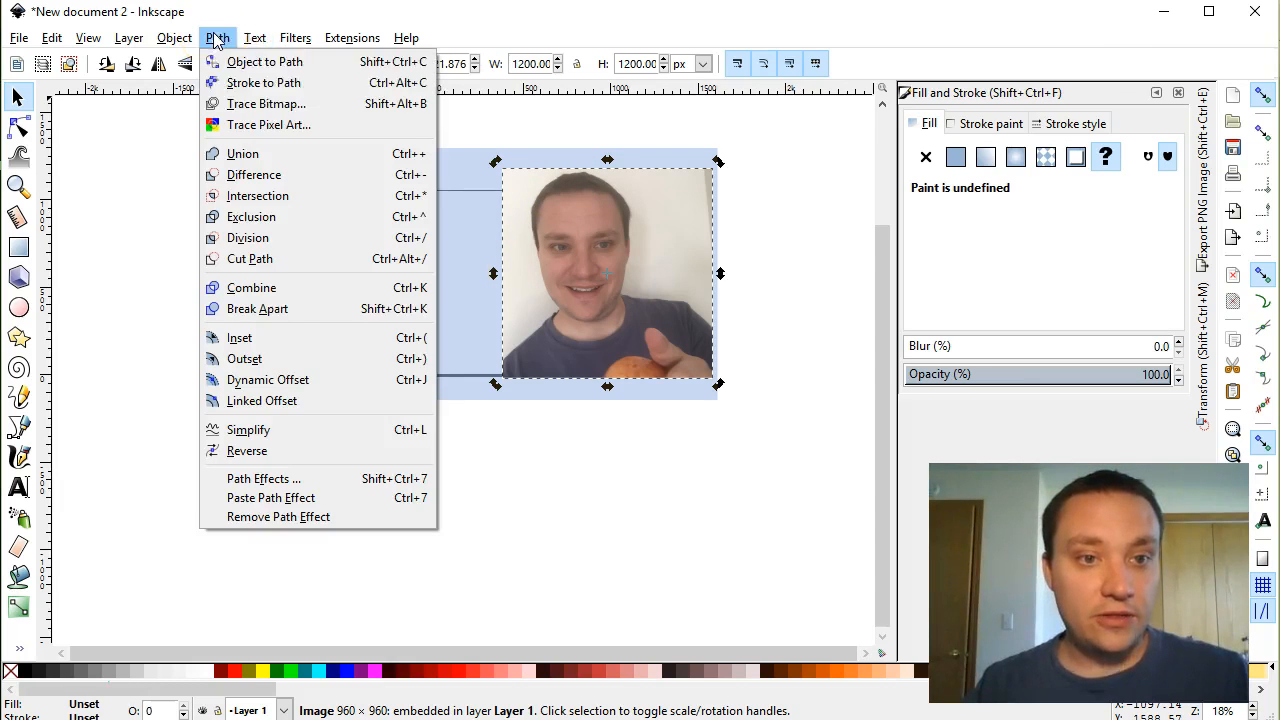
{"action": "left_click", "coordinate": [262, 104]}
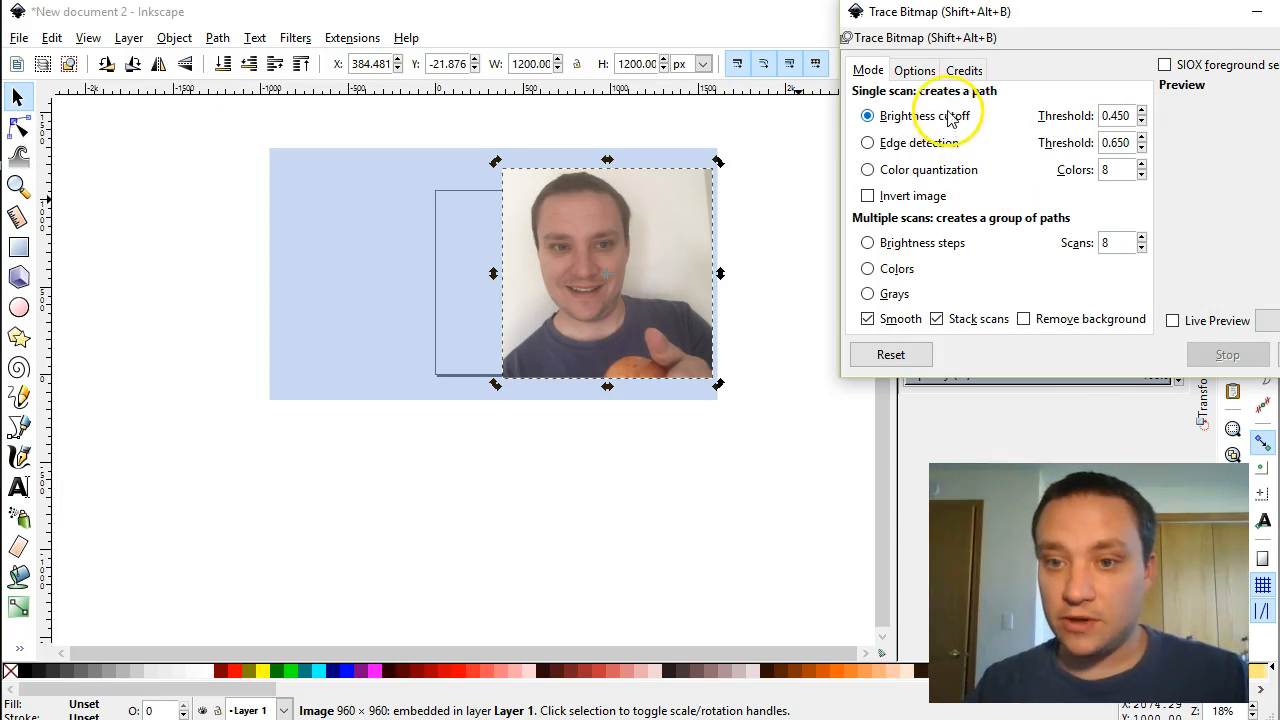
{"action": "left_click_drag", "start_coordinate": [1142, 23], "coordinate": [920, 114]}
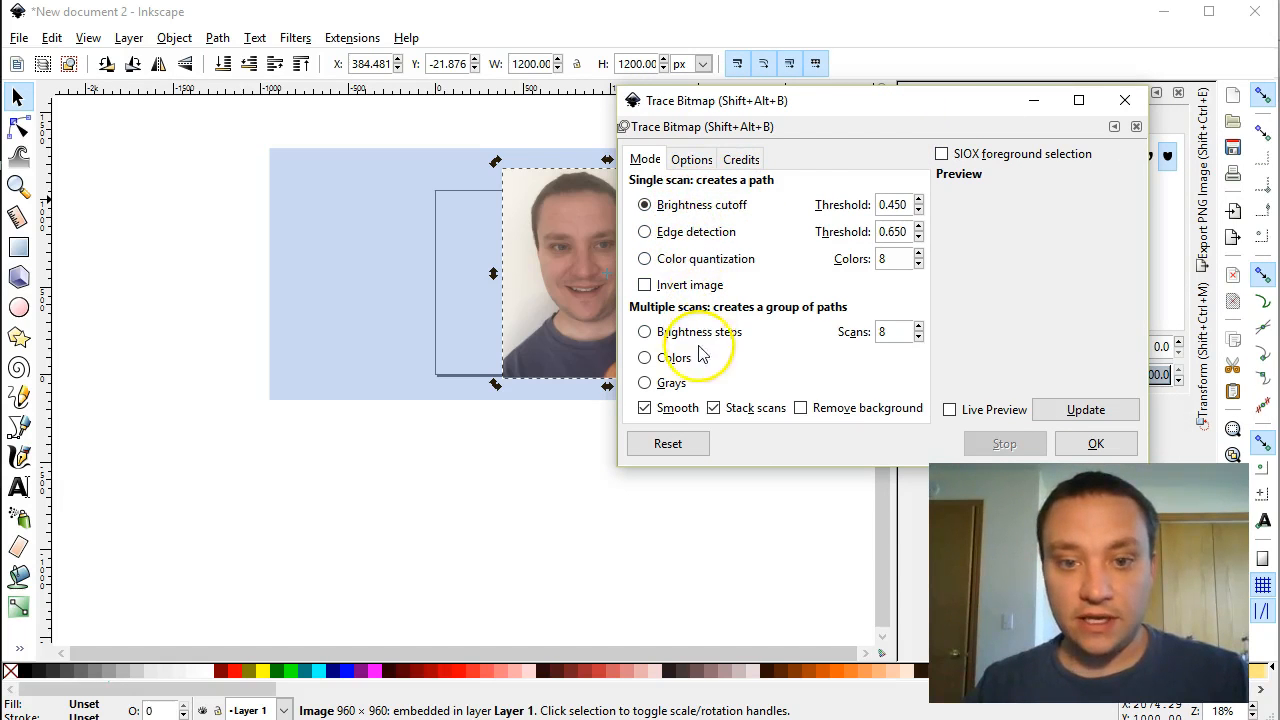
{"action": "left_click", "coordinate": [970, 412]}
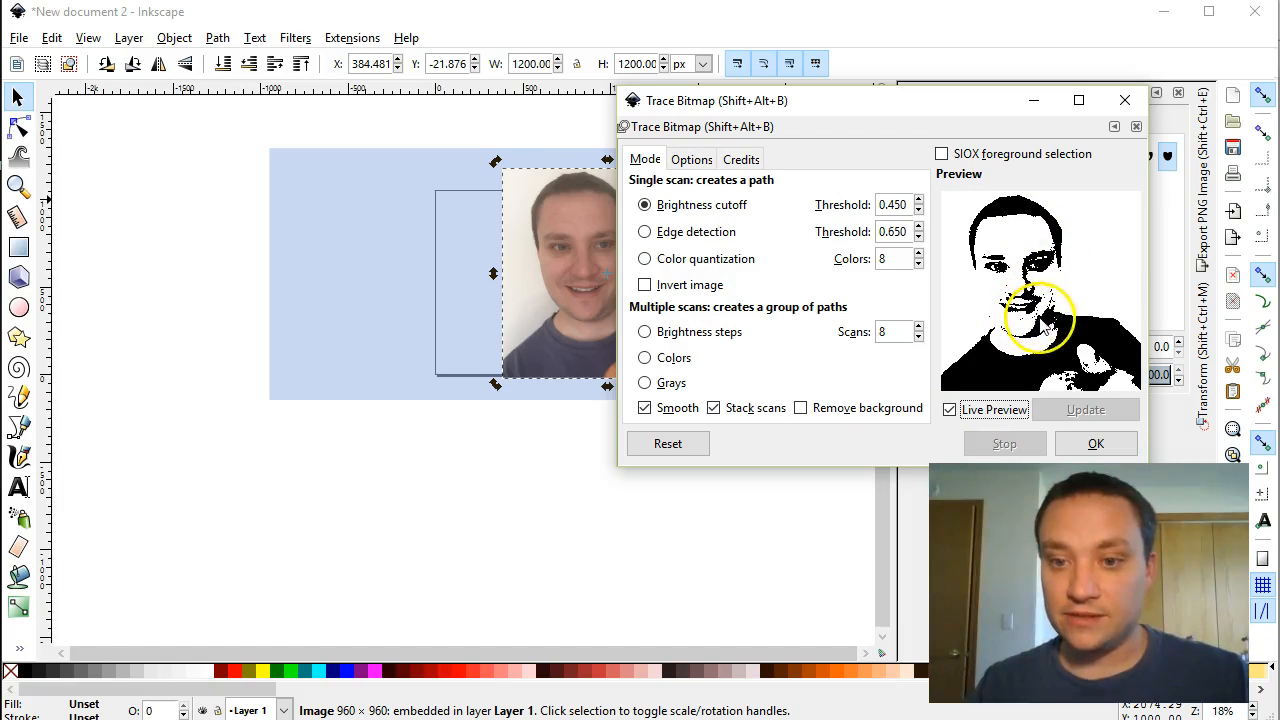
{"action": "left_click", "coordinate": [1106, 453]}
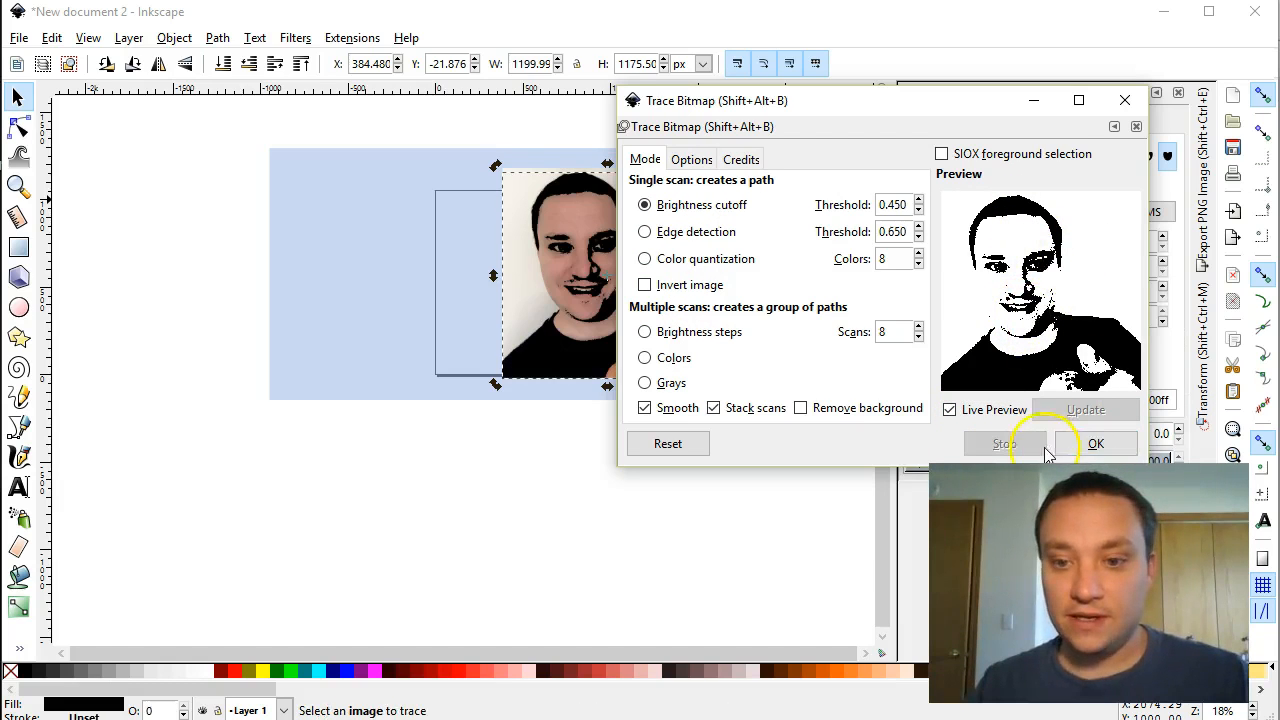
{"action": "left_click", "coordinate": [1125, 100]}
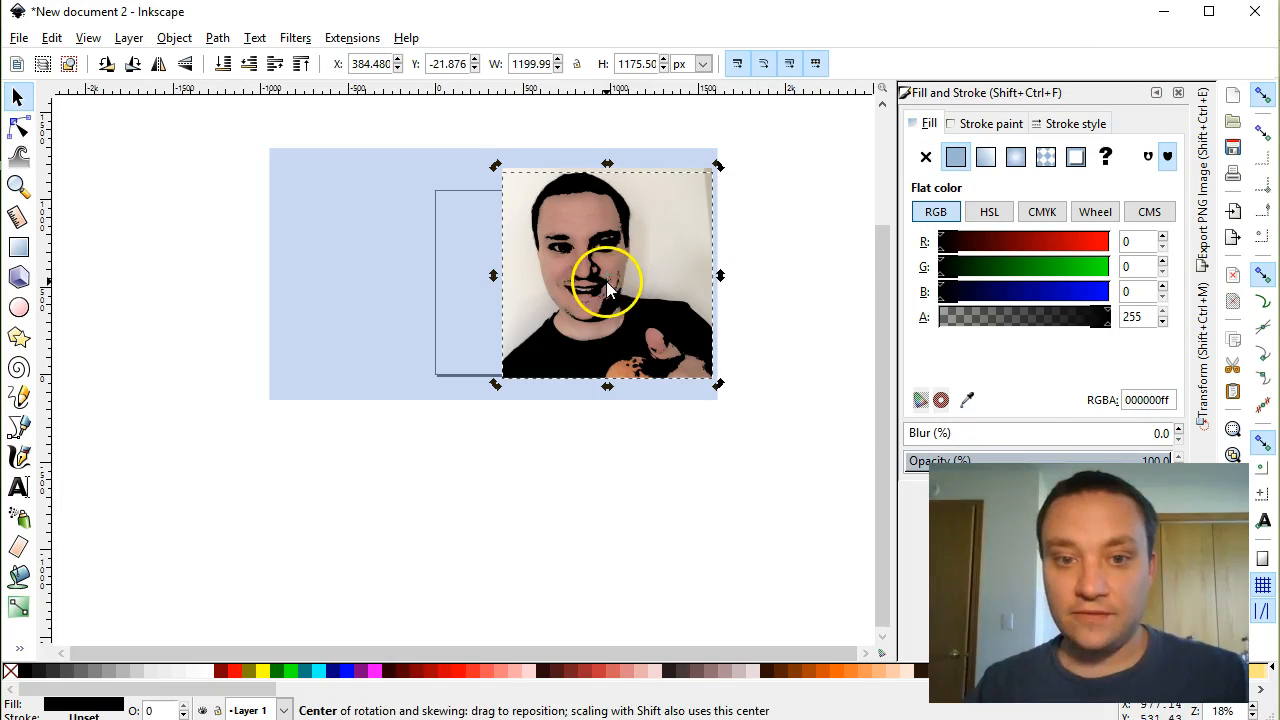
Delete the original photo and place the traced portrait in the lower right corner of the blue rectangle.
{"action": "mouse_move", "coordinate": [623, 277]}
{"action": "left_mouse_down"}
{"action": "mouse_move", "coordinate": [726, 297]}
{"action": "mouse_move", "coordinate": [495, 272]}
{"action": "mouse_move", "coordinate": [700, 277]}
{"action": "mouse_move", "coordinate": [720, 516]}
{"action": "left_mouse_up"}
{"action": "key", "text": "Delete"}
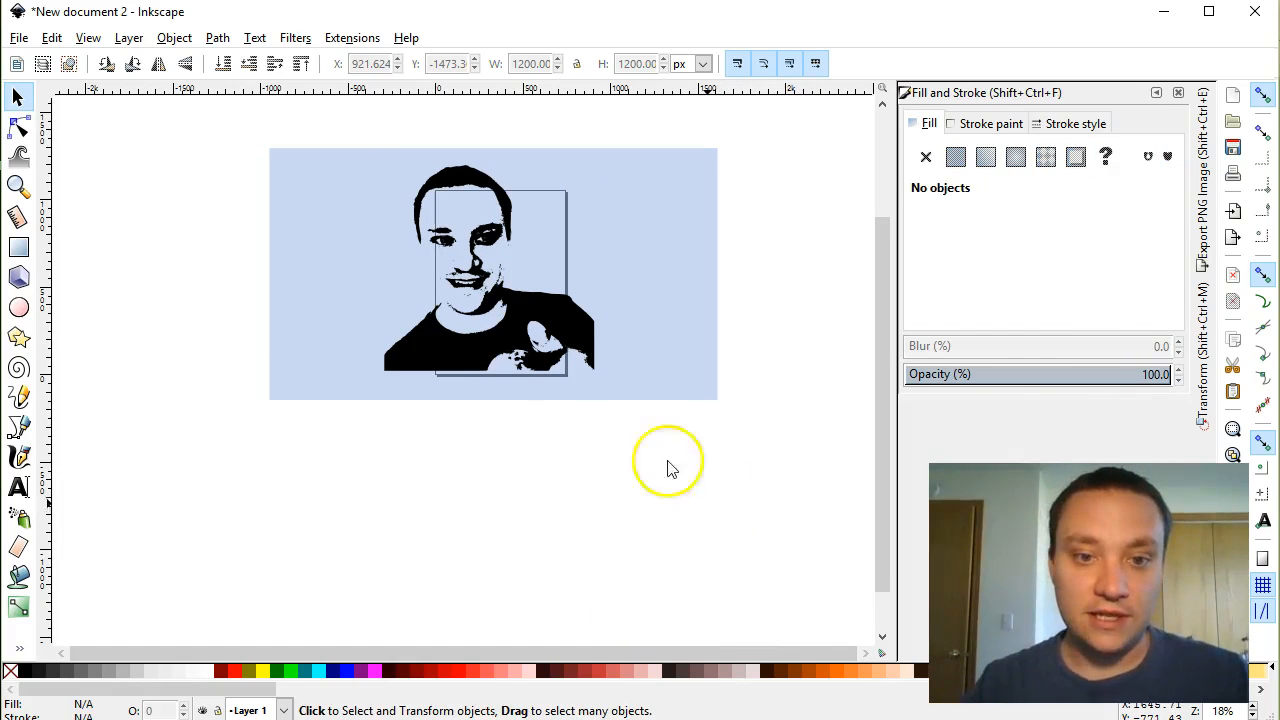
{"action": "left_click_drag", "start_coordinate": [476, 312], "coordinate": [600, 344]}
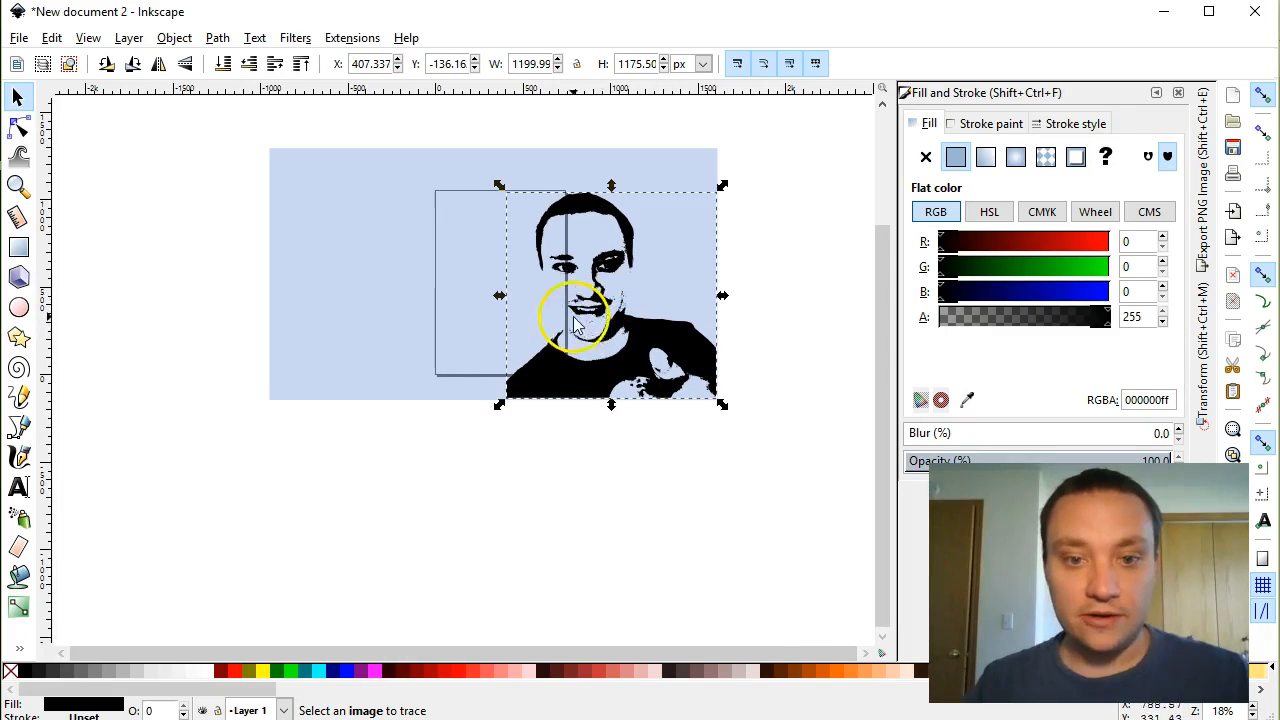
{"action": "mouse_move", "coordinate": [499, 187]}
{"action": "left_mouse_down"}
{"action": "mouse_move", "coordinate": [569, 249]}
{"action": "mouse_move", "coordinate": [503, 194]}
{"action": "left_mouse_up"}
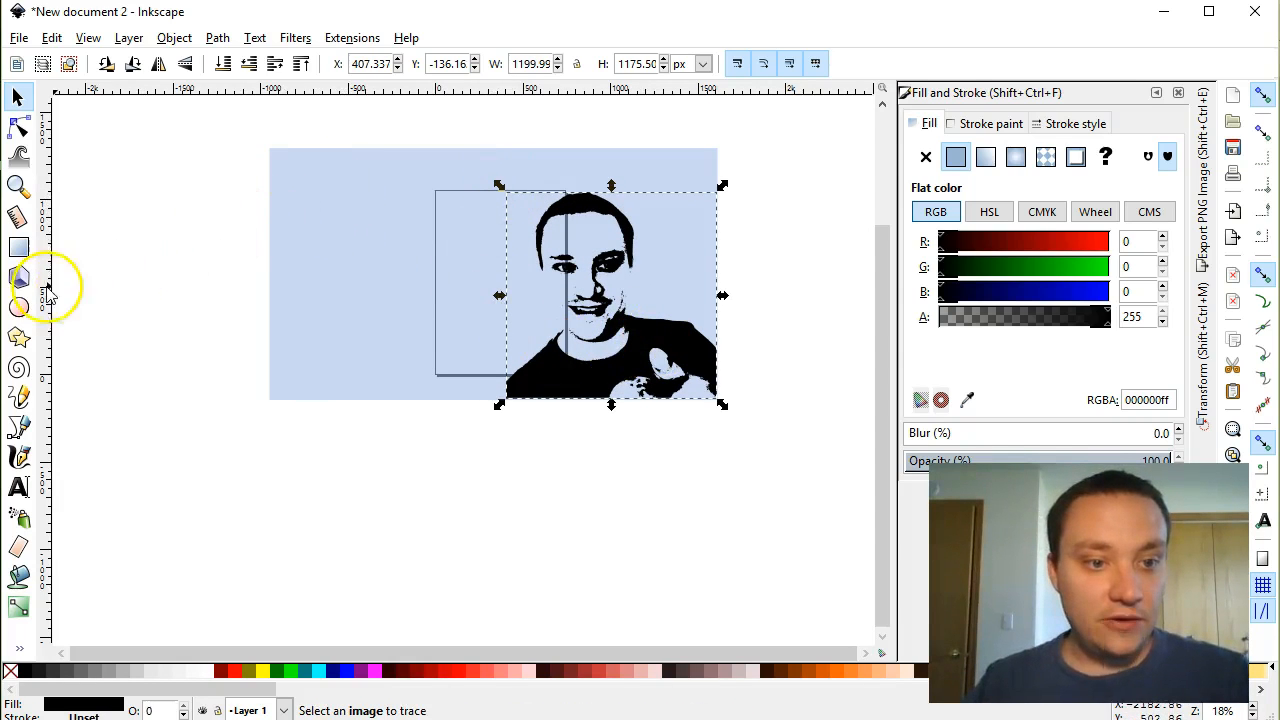
{"action": "left_click", "coordinate": [18, 488]}
{"action": "left_click_drag", "start_coordinate": [285, 177], "coordinate": [522, 261]}
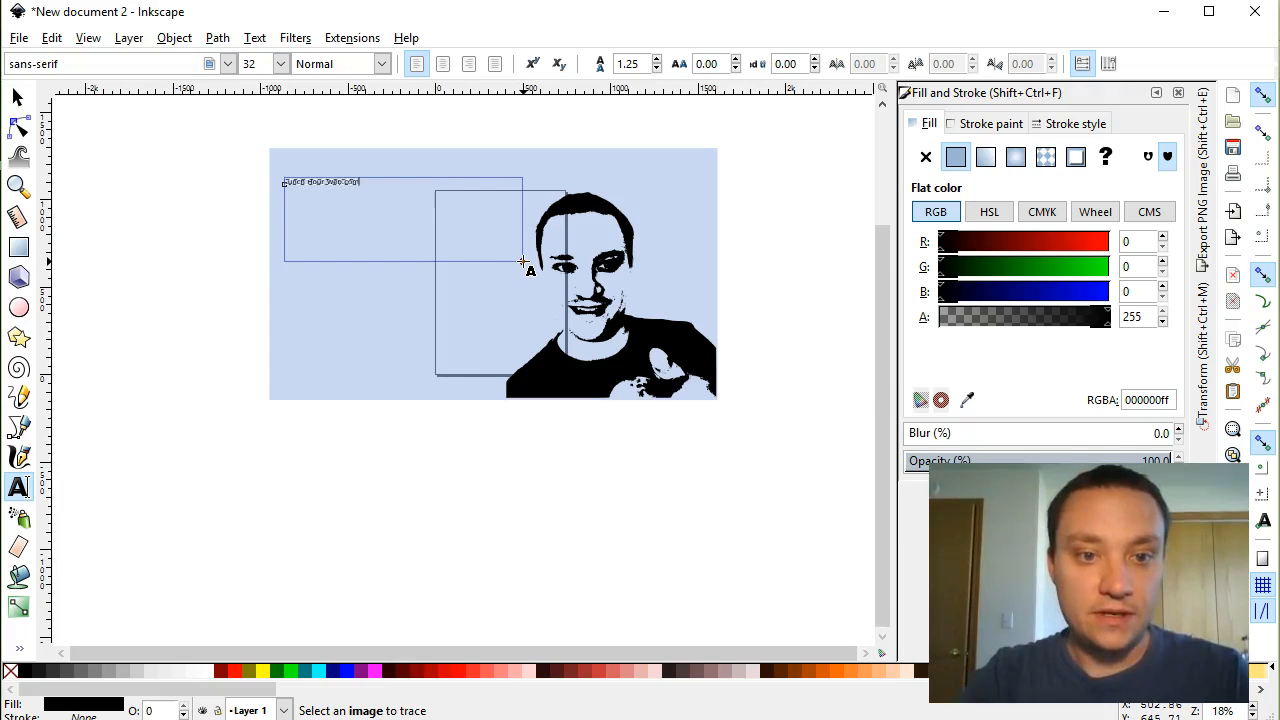
{"action": "key", "text": "ctrl+a"}
{"action": "key", "text": "BackSpace"}
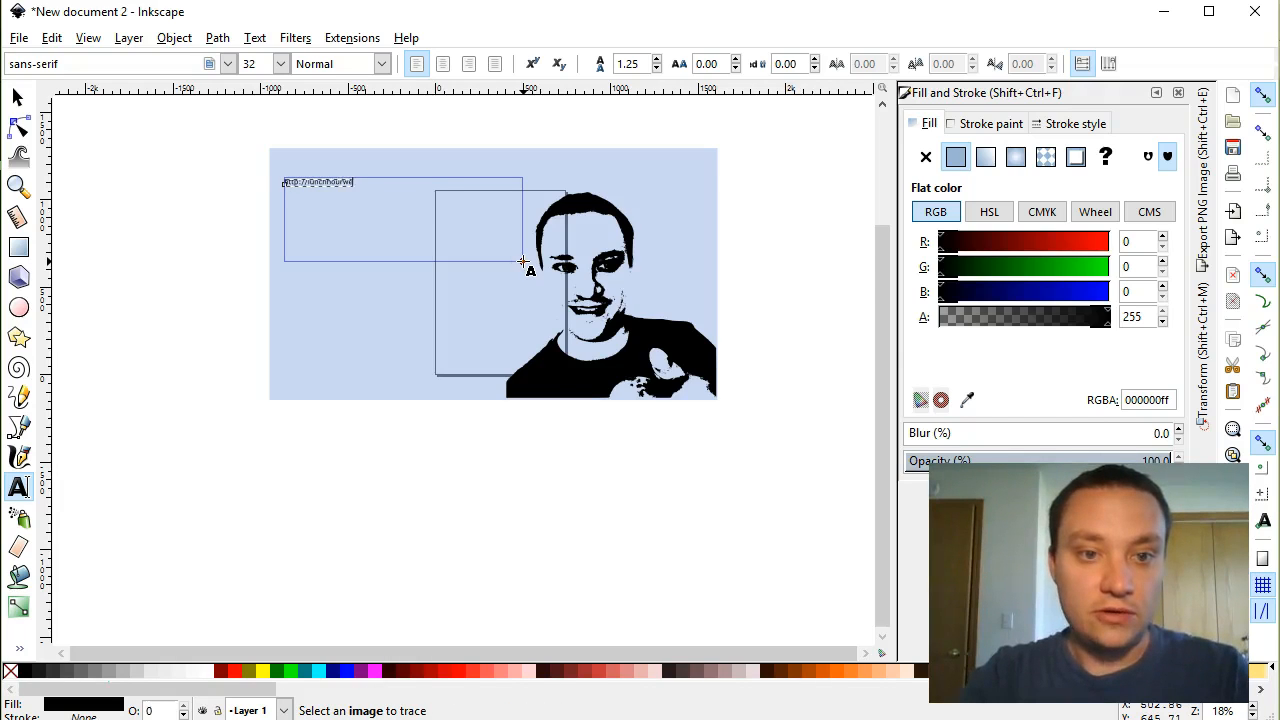
Set the whole web address to font size 72 and shrink its text frame closer around the line.
{"action": "key", "text": "ctrl+a"}
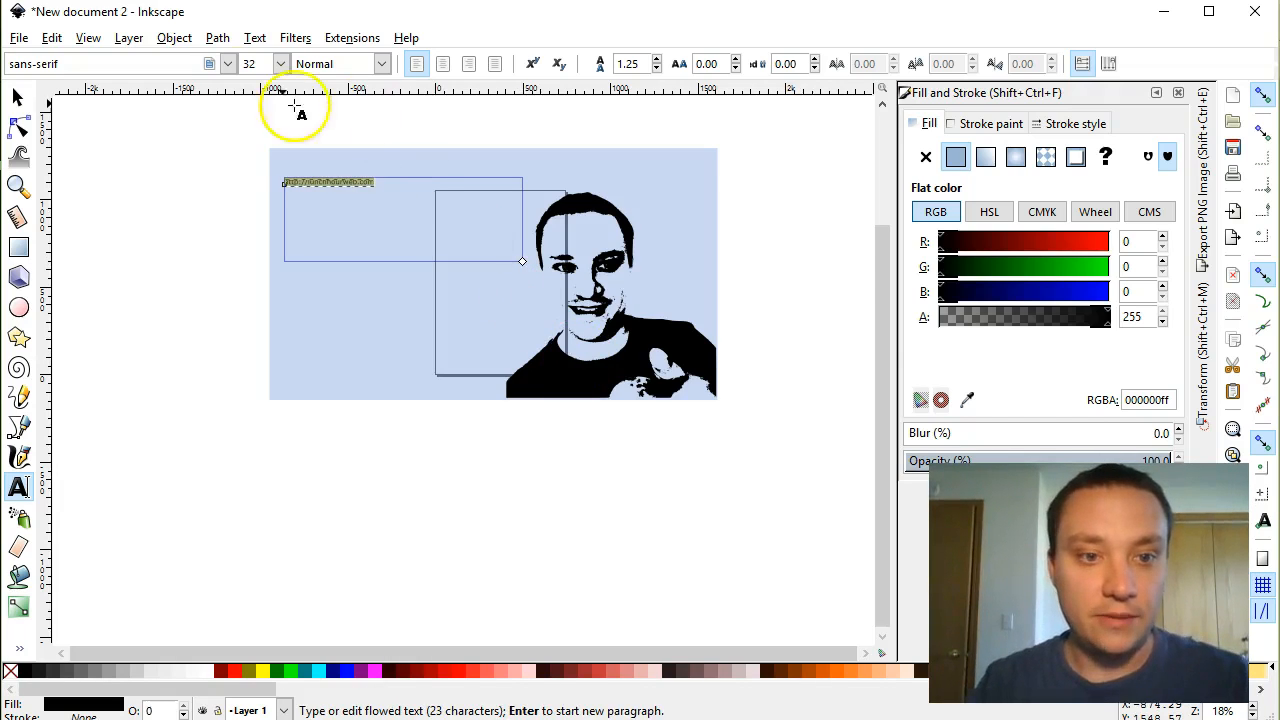
{"action": "left_click", "coordinate": [285, 63]}
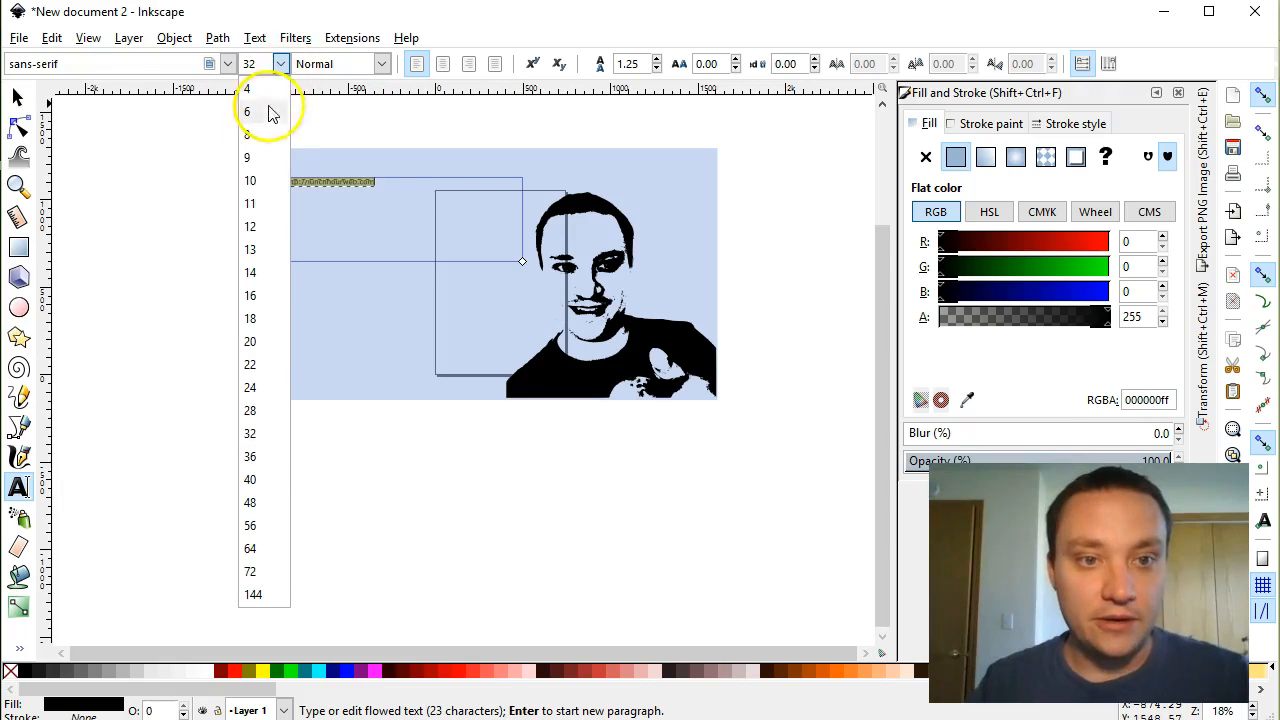
{"action": "left_click", "coordinate": [252, 570]}
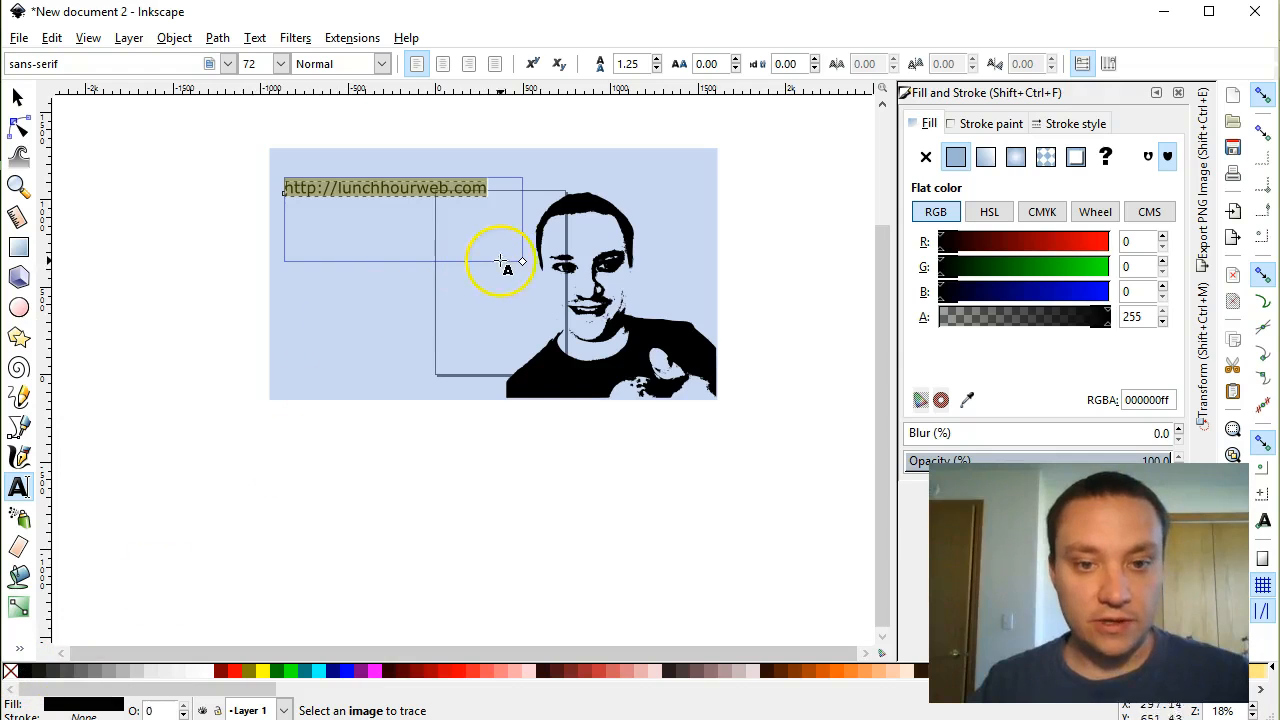
{"action": "left_click_drag", "start_coordinate": [518, 262], "coordinate": [510, 230]}
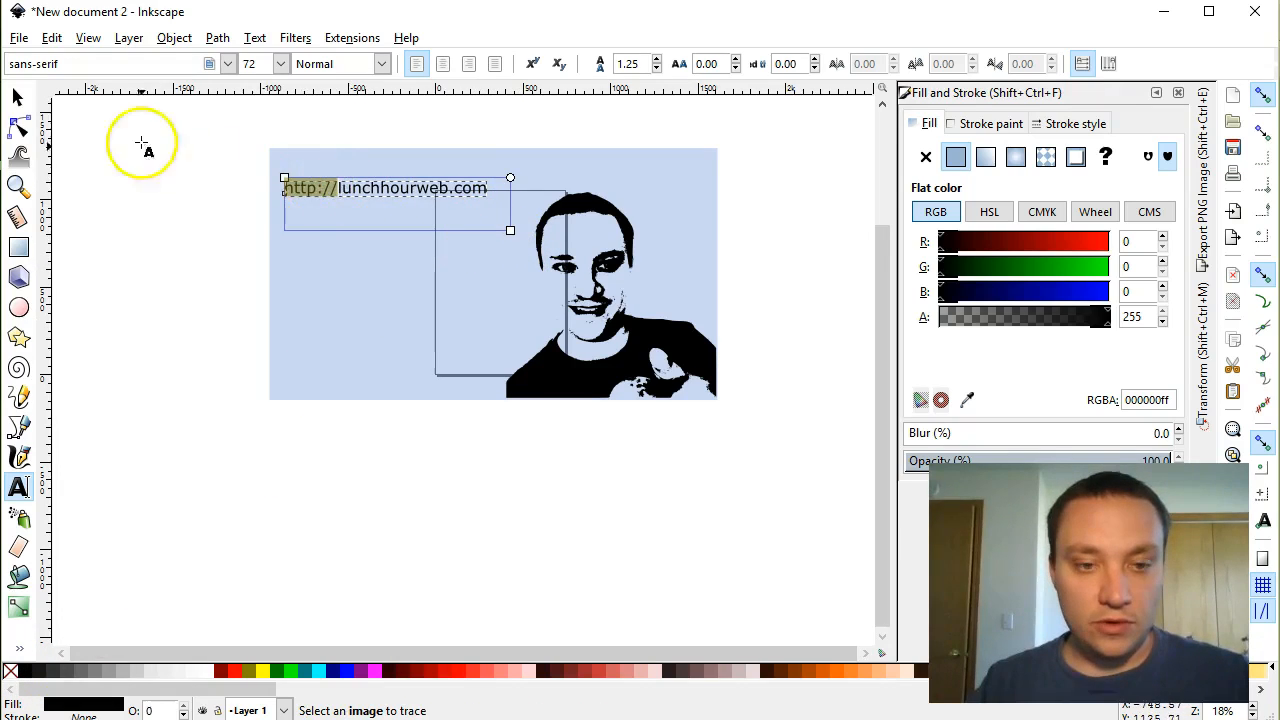
{"action": "left_click", "coordinate": [17, 97]}
{"action": "left_click_drag", "start_coordinate": [377, 197], "coordinate": [407, 304]}
{"action": "left_click", "coordinate": [347, 188]}
{"action": "left_click_drag", "start_coordinate": [351, 199], "coordinate": [383, 298]}
{"action": "key", "text": "ctrl+z"}
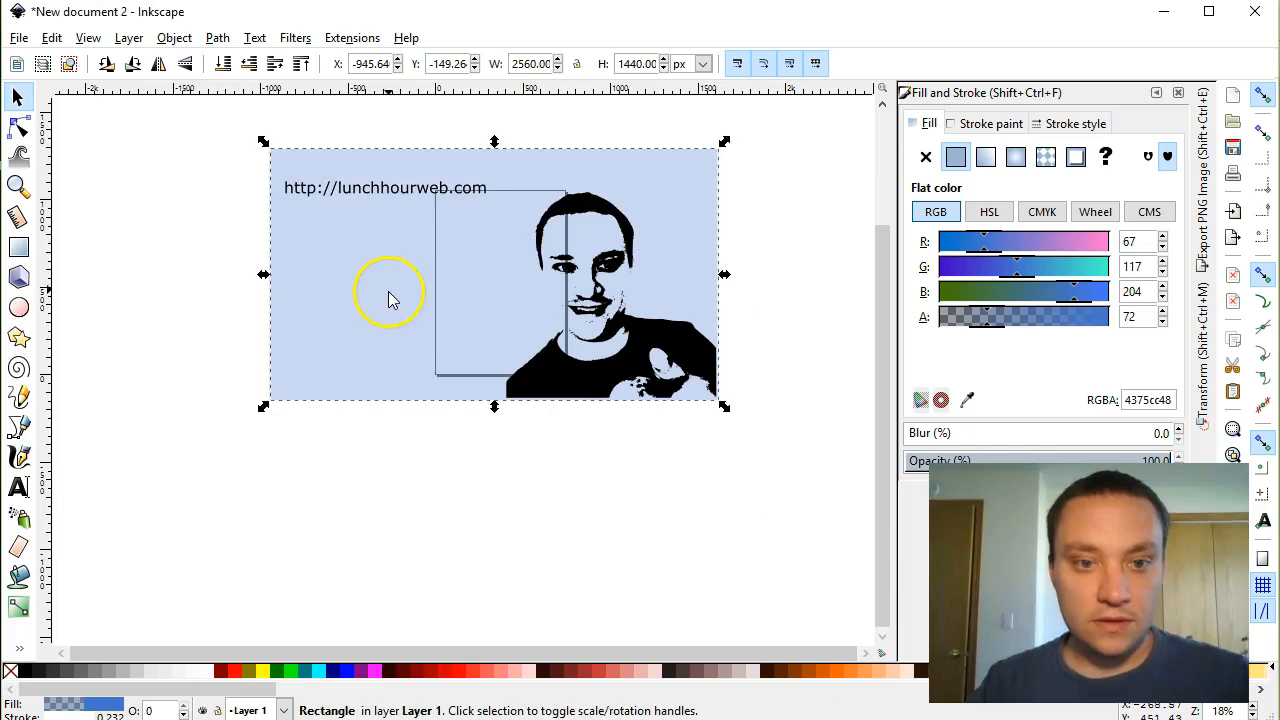
Place the web address at the rectangle's bottom beside the portrait, and move the whole banner below the page.
{"action": "left_click", "coordinate": [306, 197]}
{"action": "left_click_drag", "start_coordinate": [306, 197], "coordinate": [322, 393]}
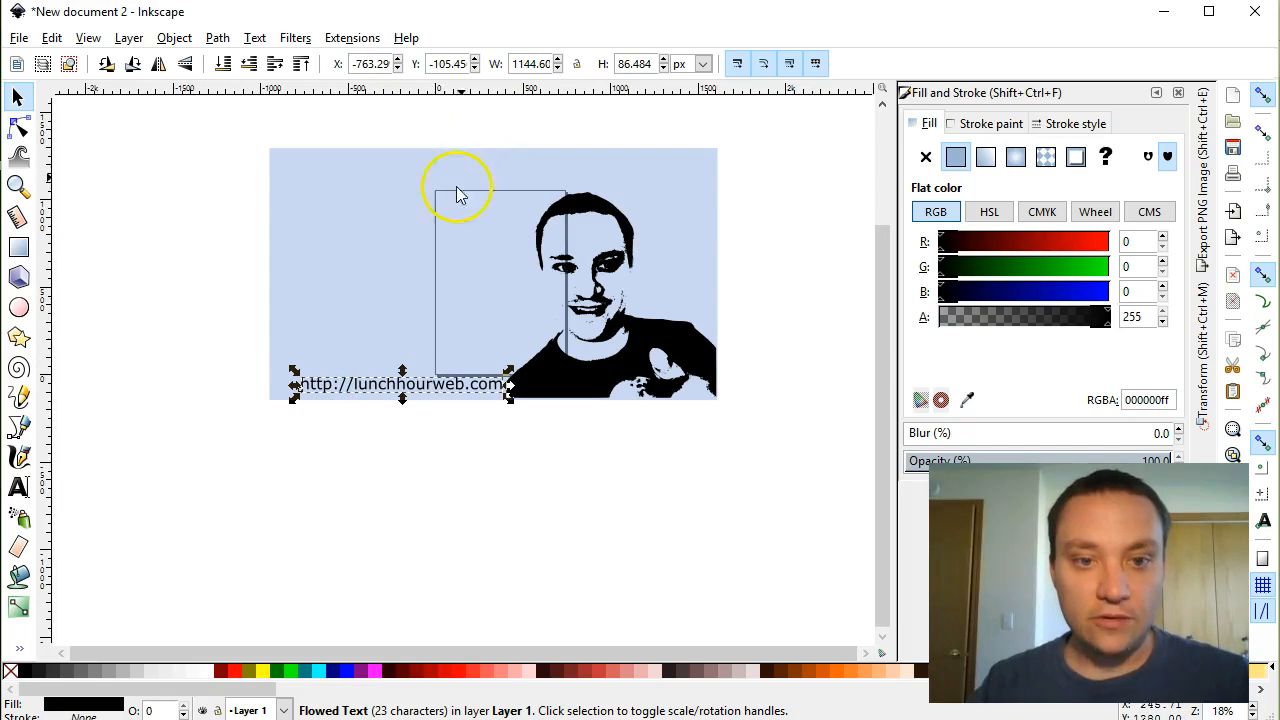
{"action": "left_click_drag", "start_coordinate": [250, 133], "coordinate": [745, 460]}
{"action": "left_click_drag", "start_coordinate": [626, 170], "coordinate": [626, 423]}
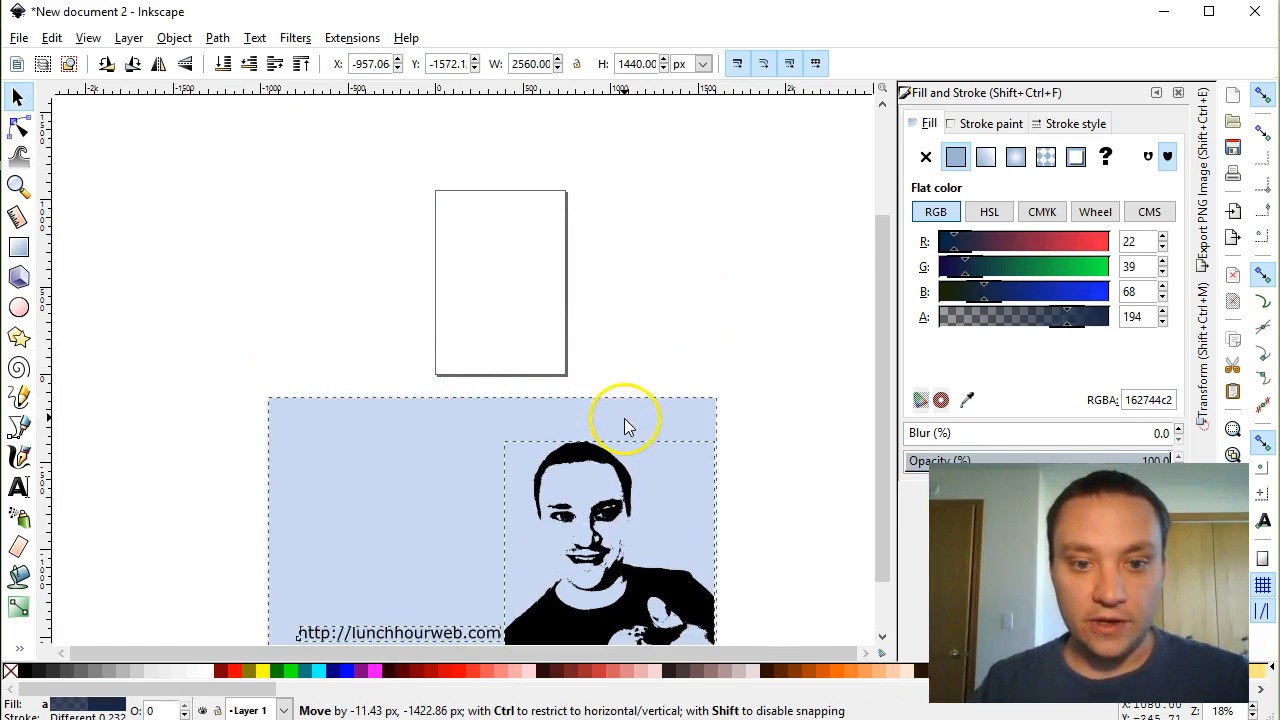
{"action": "scroll", "coordinate": [749, 417], "scroll_direction": "down", "scroll_amount": 3}
{"action": "scroll", "coordinate": [740, 440], "scroll_direction": "up", "scroll_amount": 1, "text": "ctrl"}
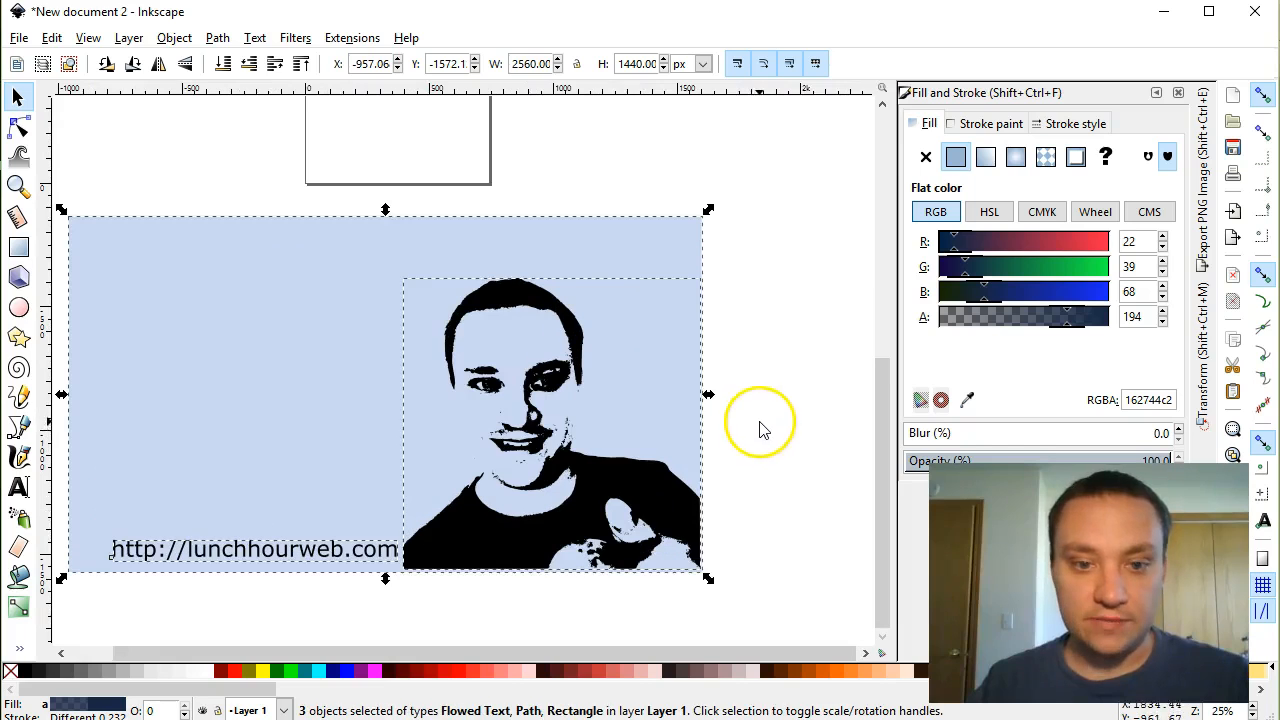
{"action": "left_click_drag", "start_coordinate": [685, 655], "coordinate": [629, 657]}
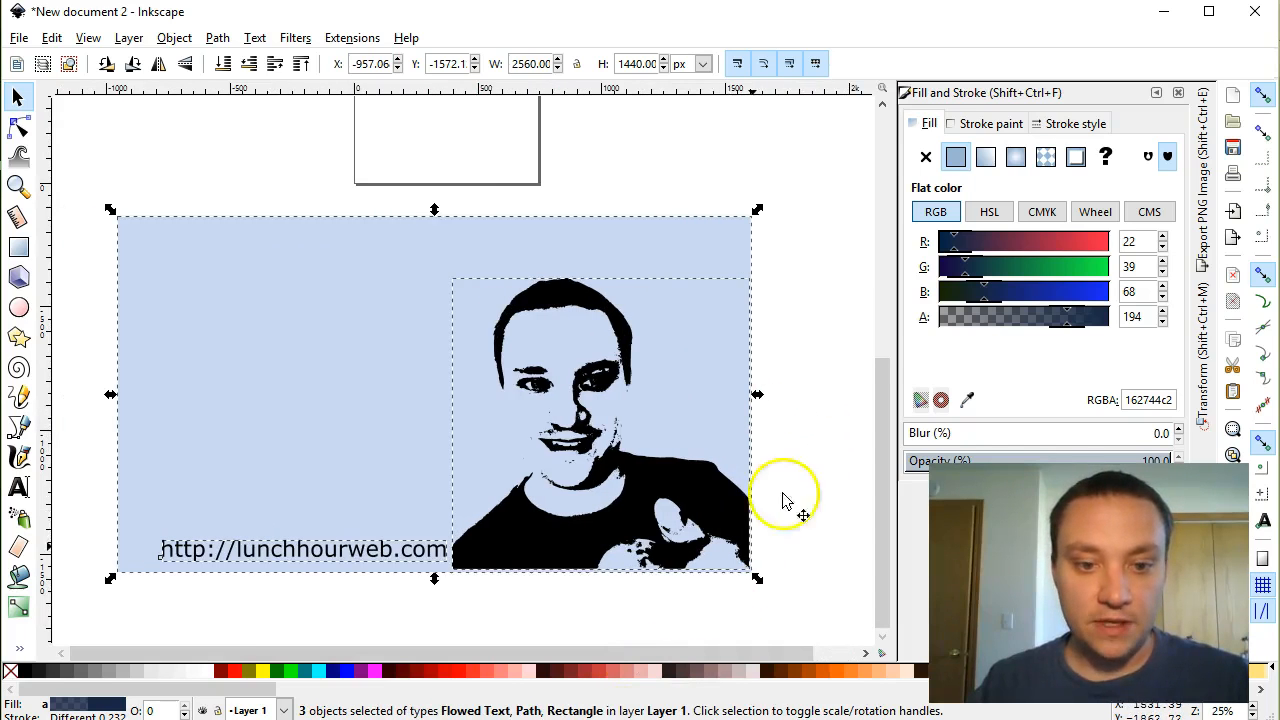
Nudge the traced portrait down 10 px toward the blue rectangle's bottom edge.
{"action": "left_click", "coordinate": [800, 420]}
{"action": "left_click", "coordinate": [620, 458]}
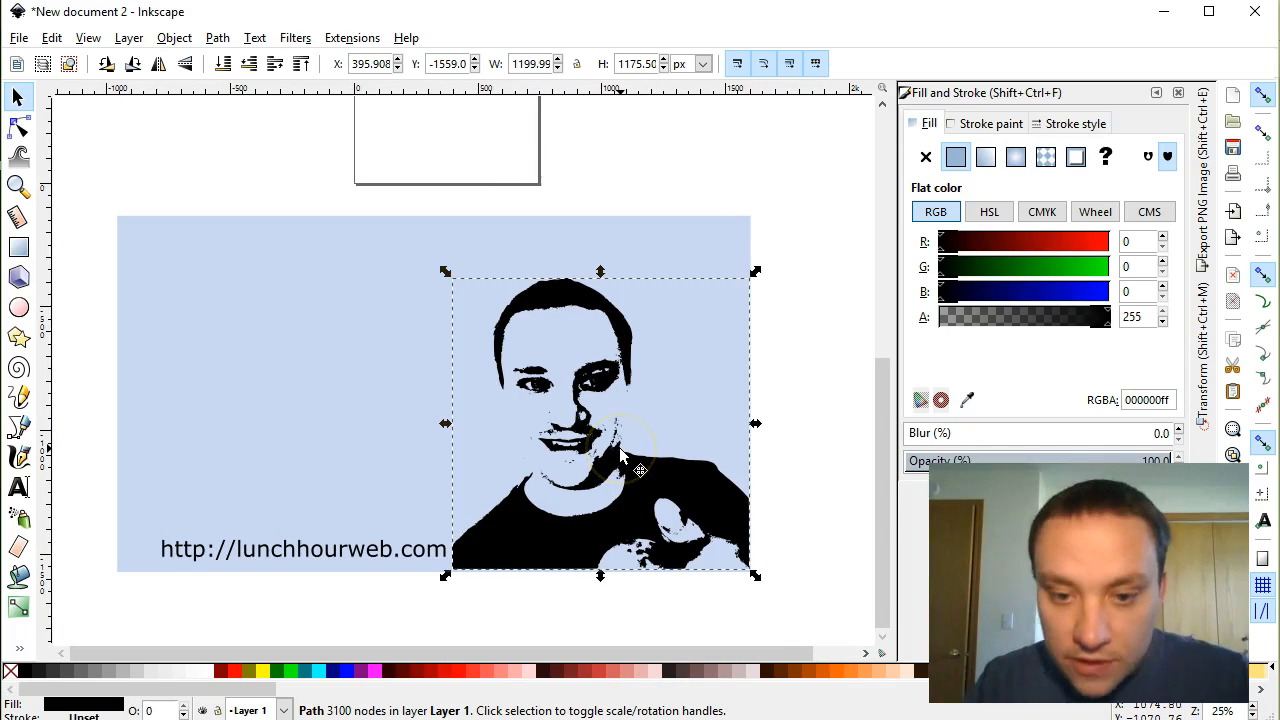
{"action": "key", "text": "Down"}
{"action": "key", "text": "Down"}
{"action": "key", "text": "Down"}
{"action": "key", "text": "Down"}
{"action": "key", "text": "Down"}
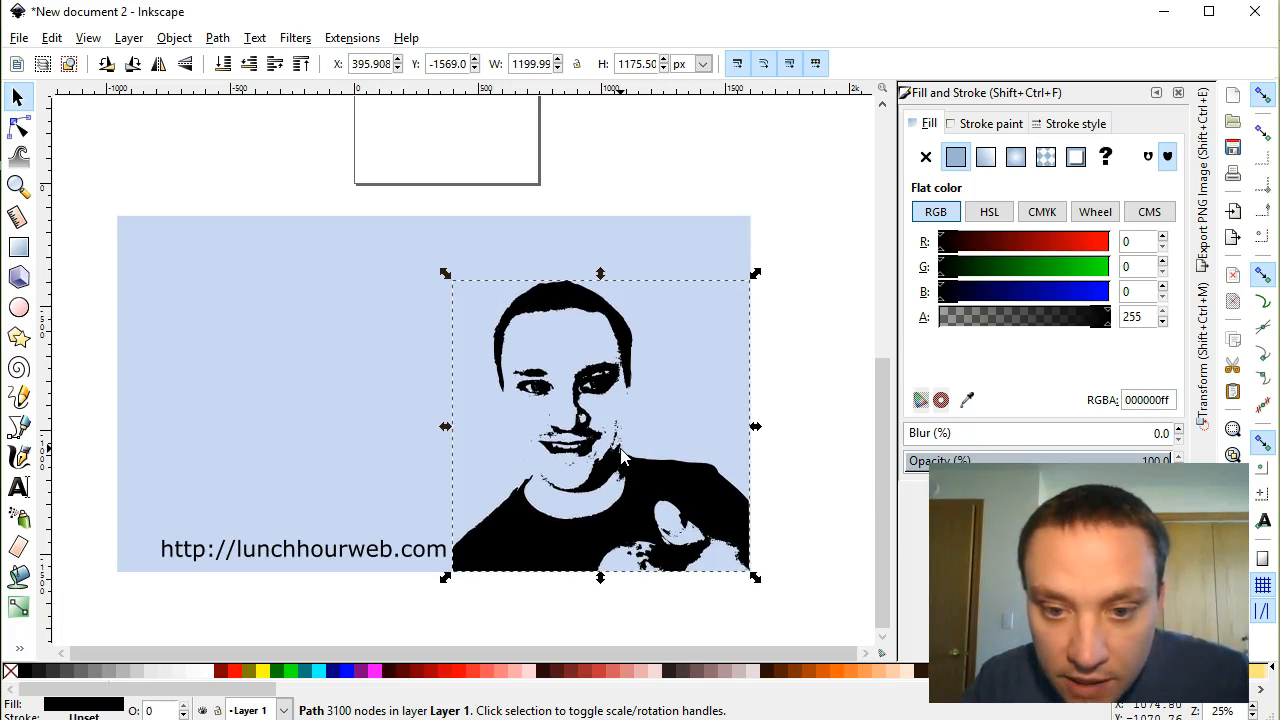
Nudge the portrait down another 2 px onto the rectangle's bottom edge.
{"action": "left_click", "coordinate": [857, 548]}
{"action": "scroll", "coordinate": [632, 562], "scroll_direction": "up", "scroll_amount": 2, "text": "ctrl"}
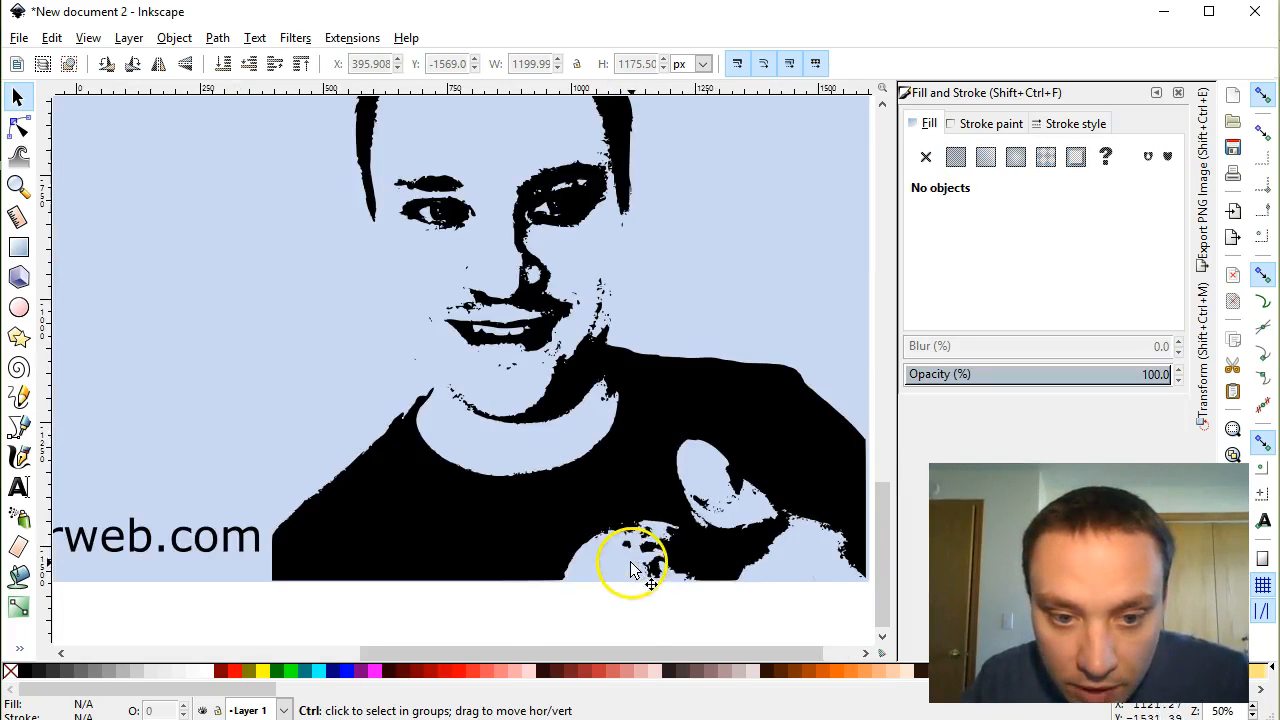
{"action": "scroll", "coordinate": [631, 565], "scroll_direction": "up", "scroll_amount": 2, "text": "ctrl"}
{"action": "left_click", "coordinate": [415, 566]}
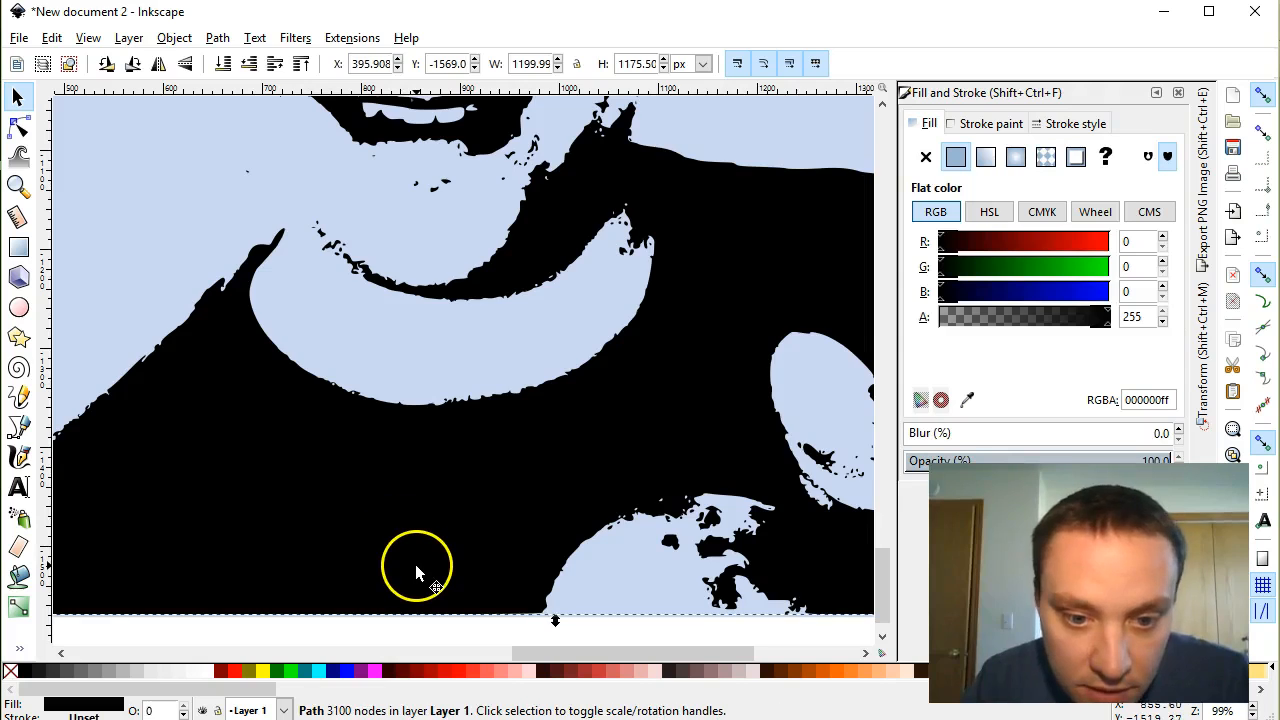
{"action": "key", "text": "Down"}
{"action": "left_click", "coordinate": [481, 629]}
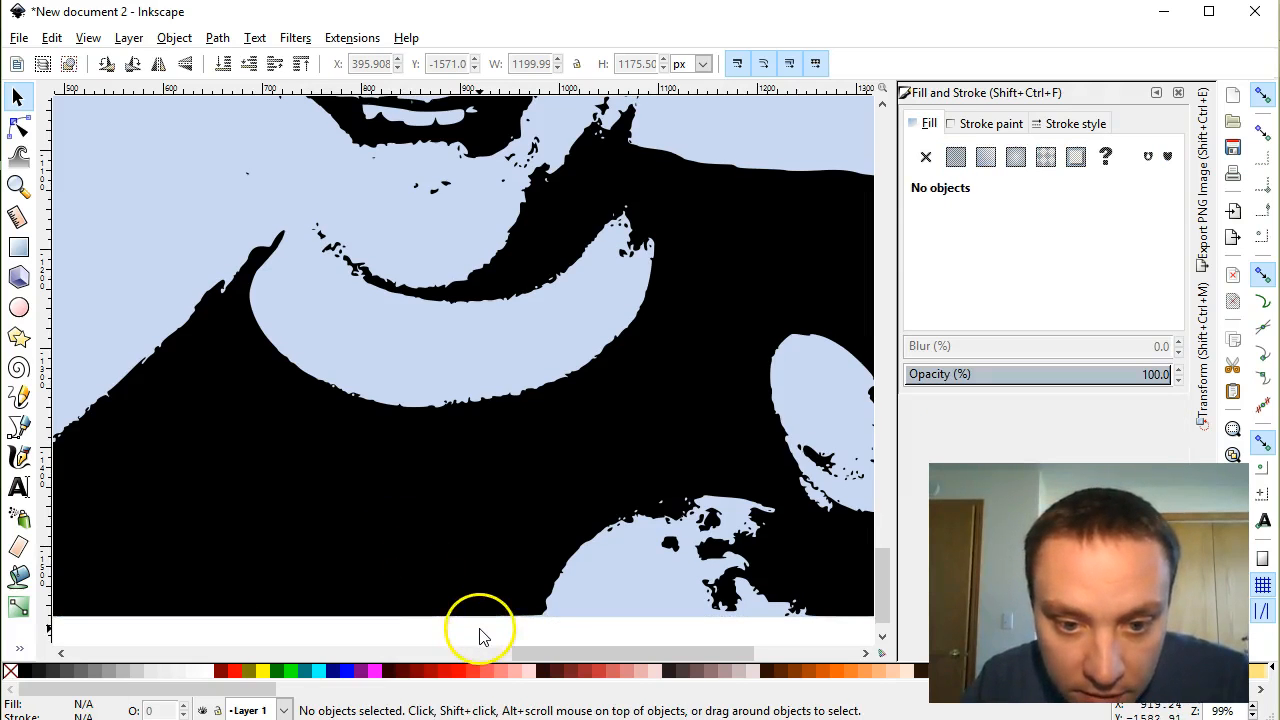
{"action": "scroll", "coordinate": [486, 606], "scroll_direction": "down", "scroll_amount": 3}
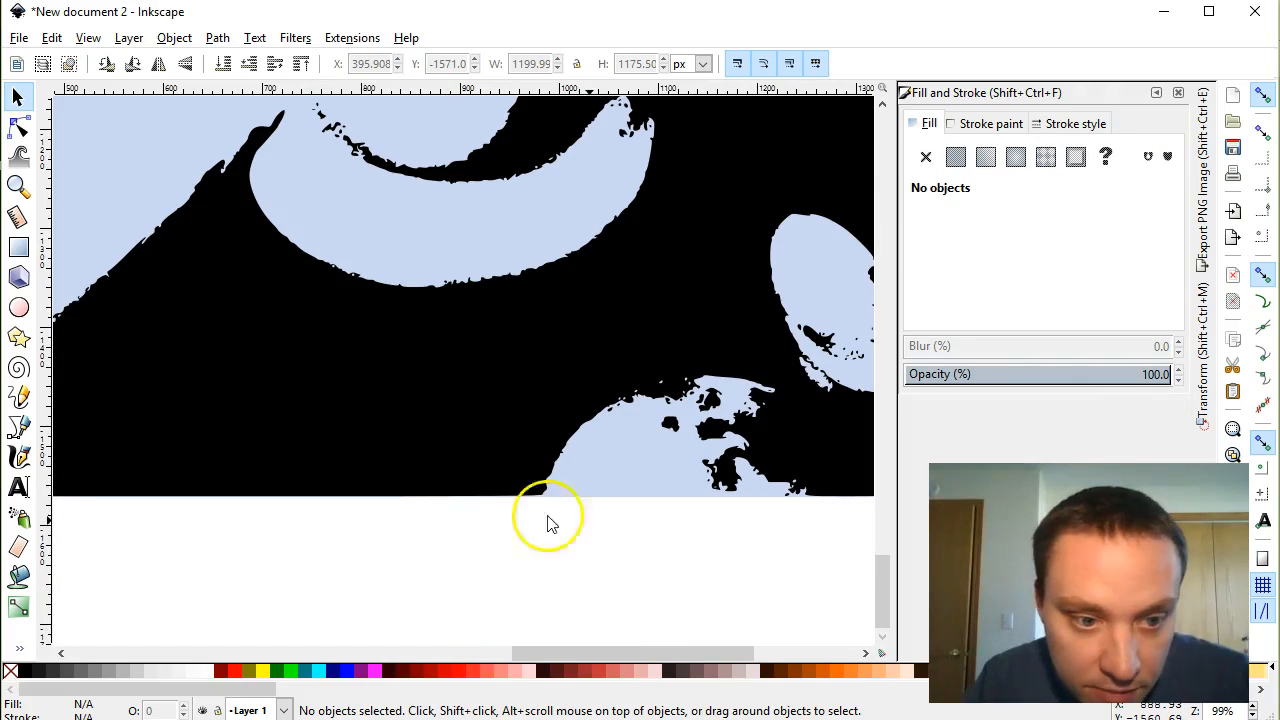
{"action": "left_click_drag", "start_coordinate": [680, 655], "coordinate": [777, 655]}
{"action": "left_click", "coordinate": [697, 452]}
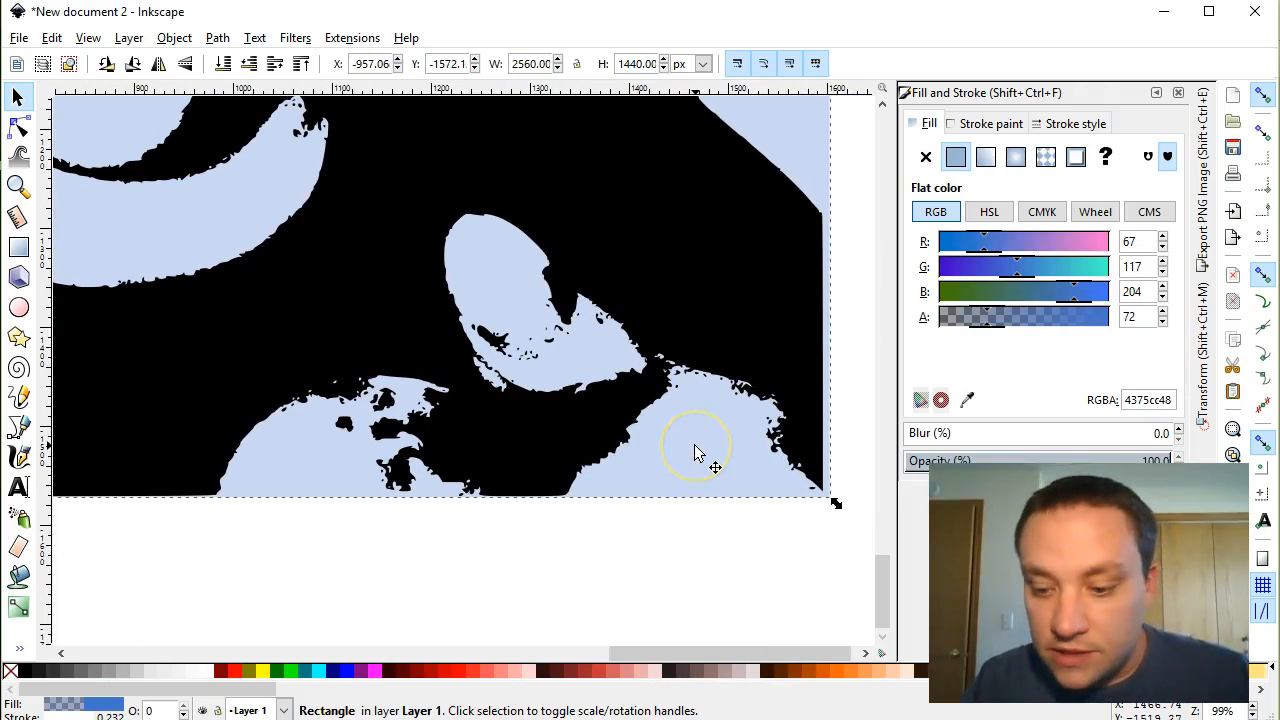
{"action": "key", "text": "Right"}
{"action": "key", "text": "Right"}
{"action": "key", "text": "Left"}
{"action": "key", "text": "Left"}
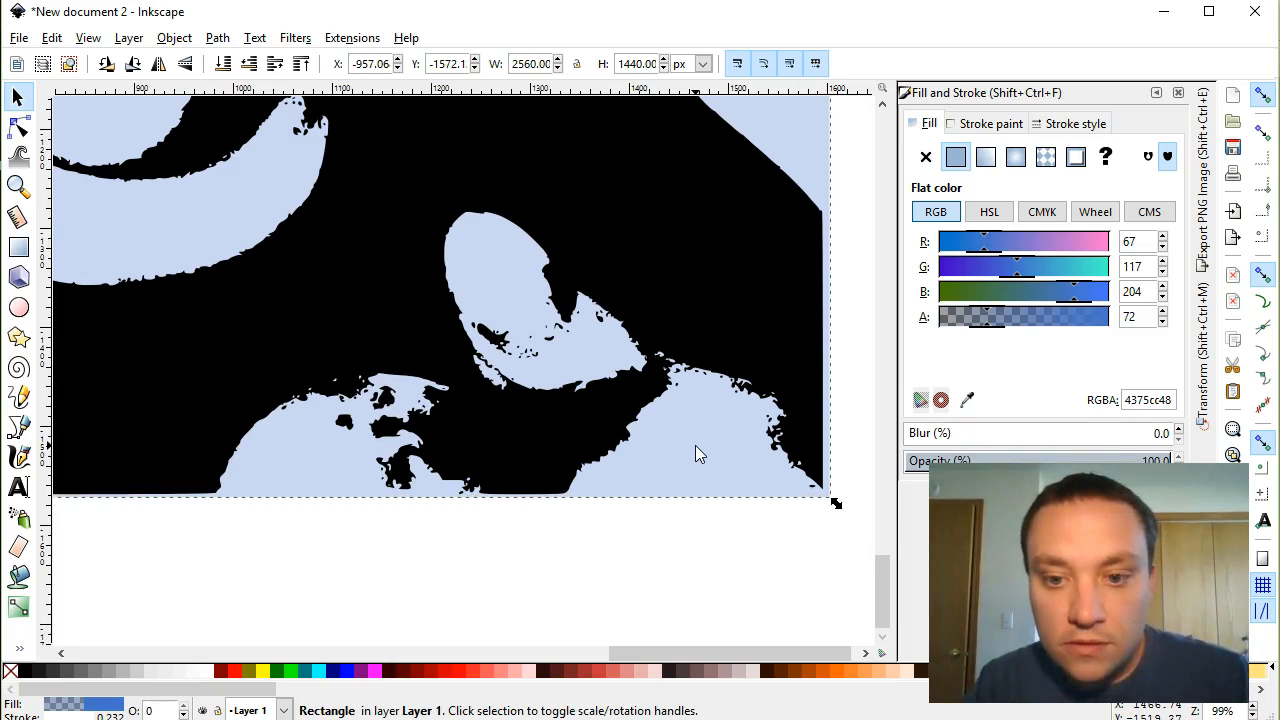
Nudge the portrait 2 px down and 6 px right so it sits flush in the rectangle's lower right corner.
{"action": "left_click", "coordinate": [780, 543]}
{"action": "left_click", "coordinate": [741, 216]}
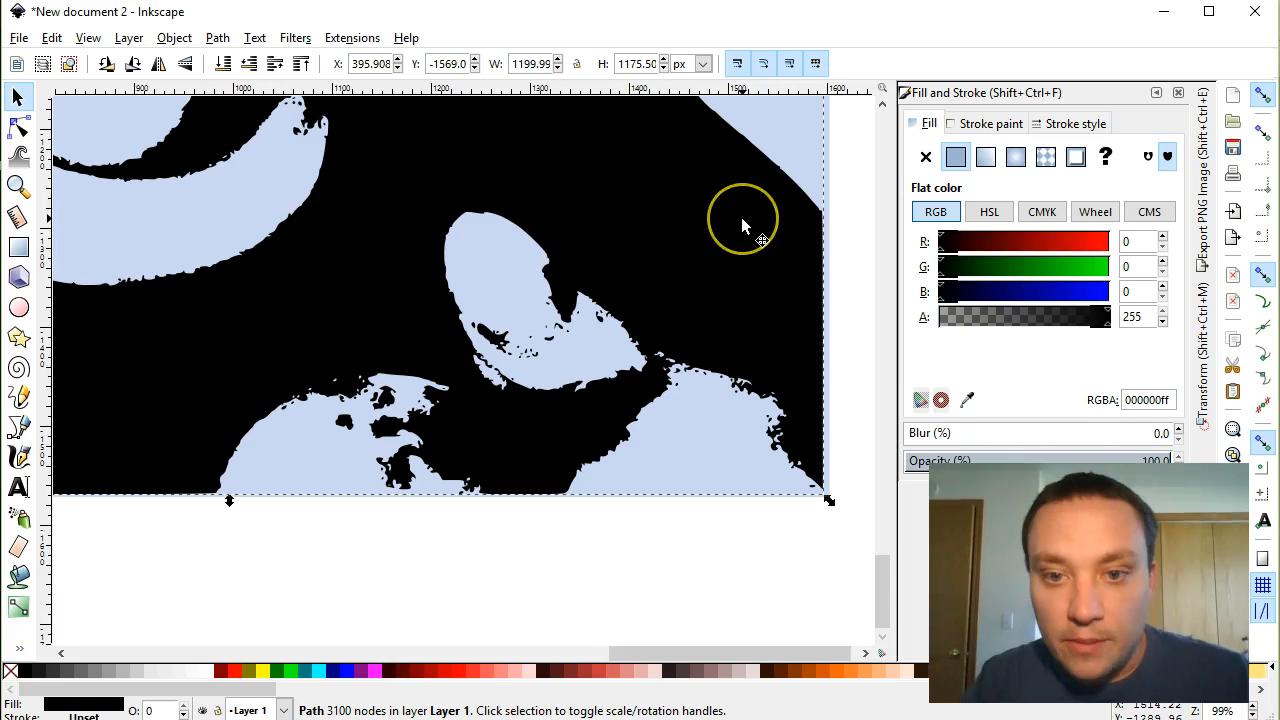
{"action": "key", "text": "Down"}
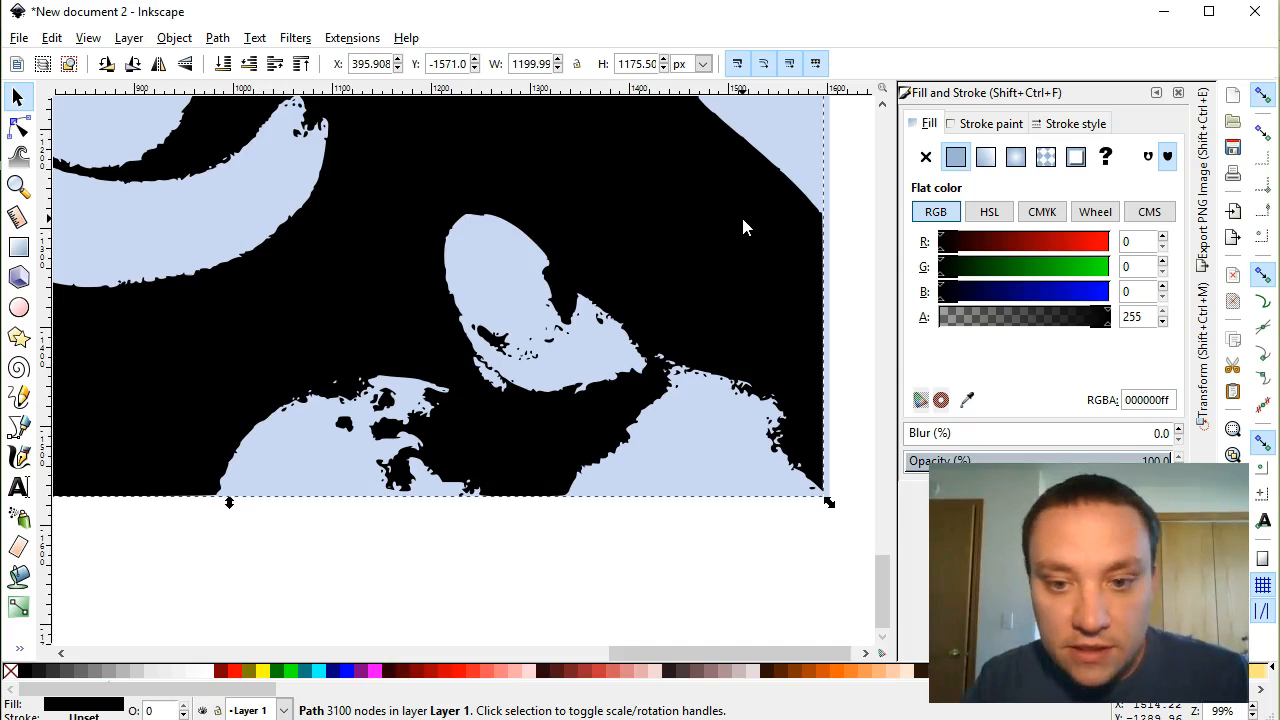
{"action": "key", "text": "Right"}
{"action": "key", "text": "Right"}
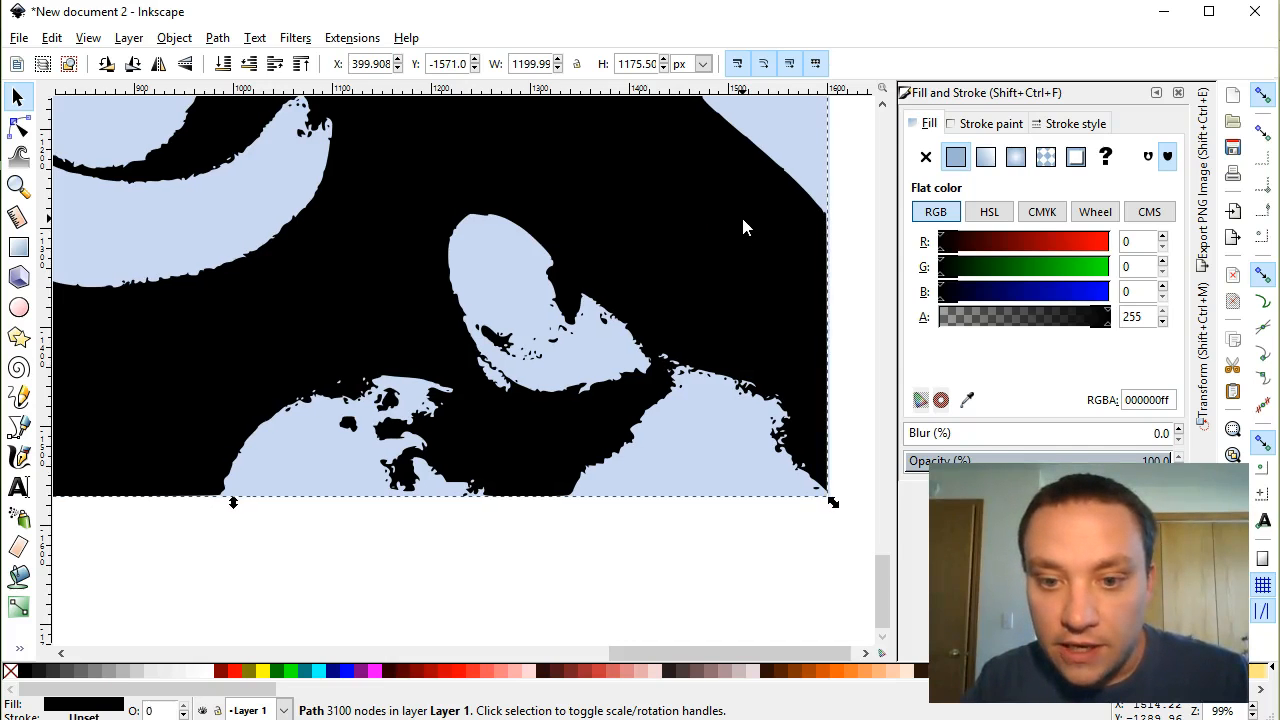
{"action": "key", "text": "Right"}
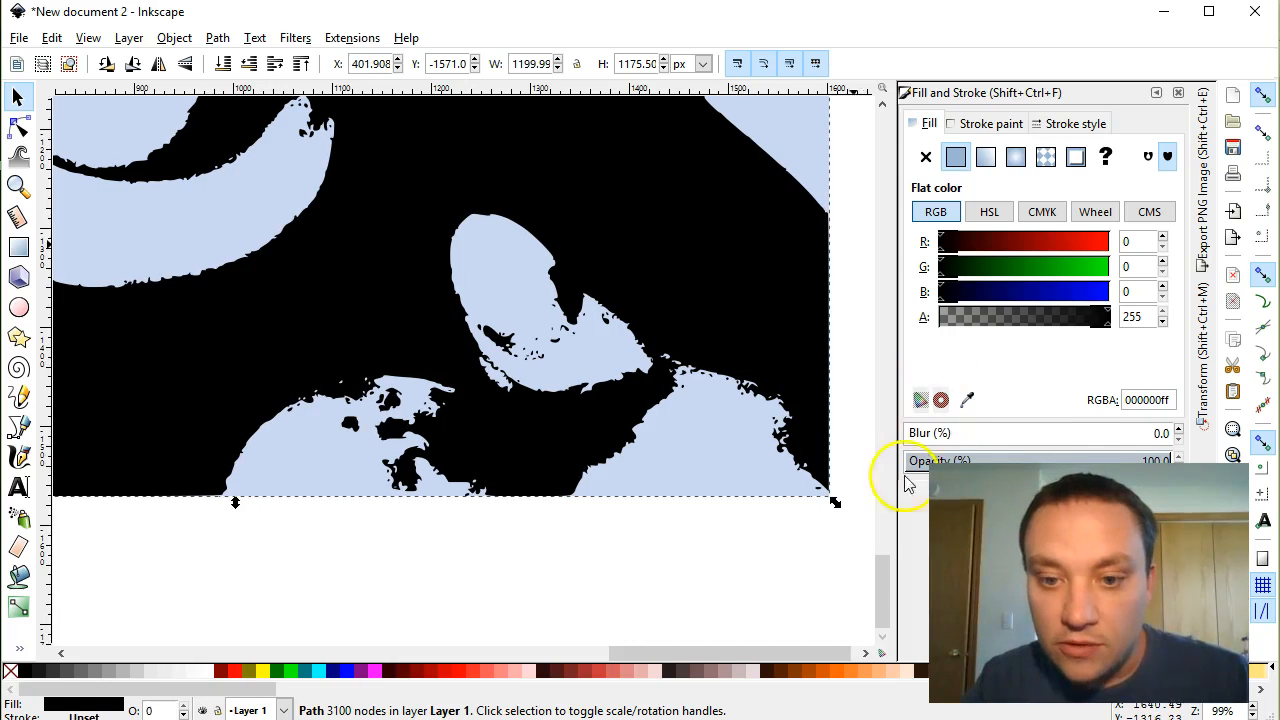
{"action": "left_click", "coordinate": [777, 580]}
{"action": "scroll", "coordinate": [760, 560], "scroll_direction": "down", "scroll_amount": 5, "text": "ctrl"}
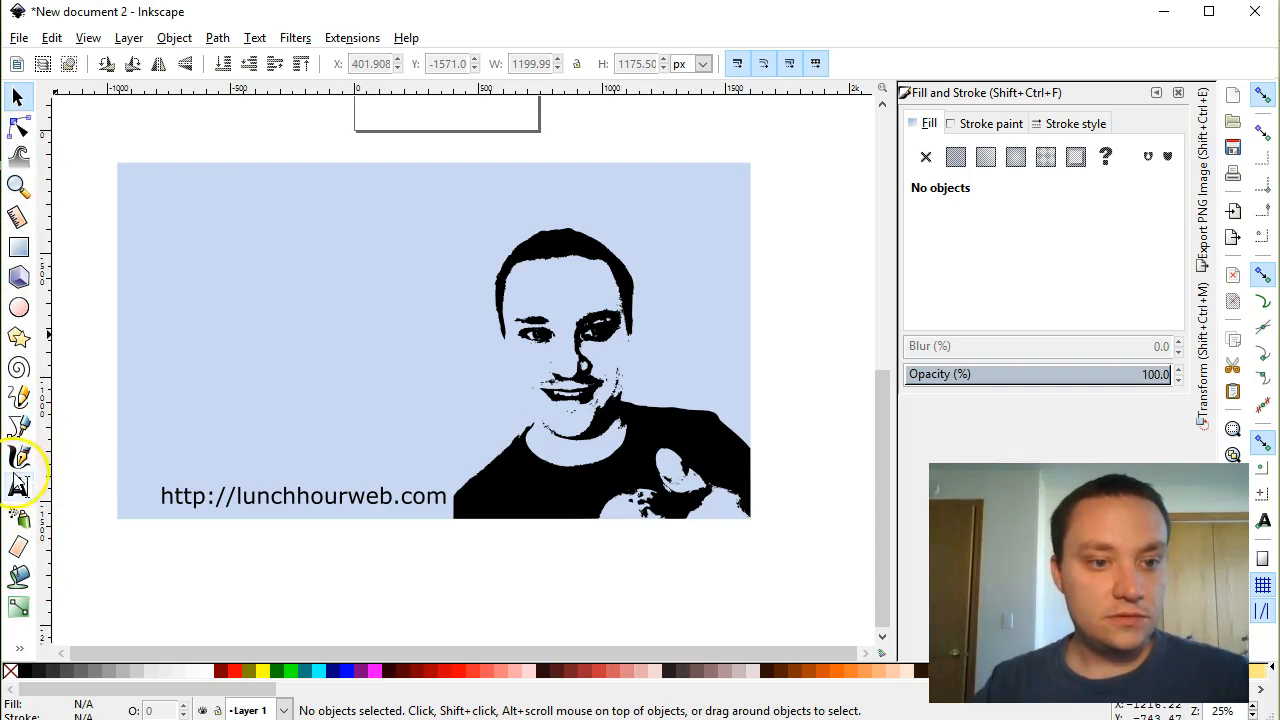
{"action": "left_click", "coordinate": [18, 487]}
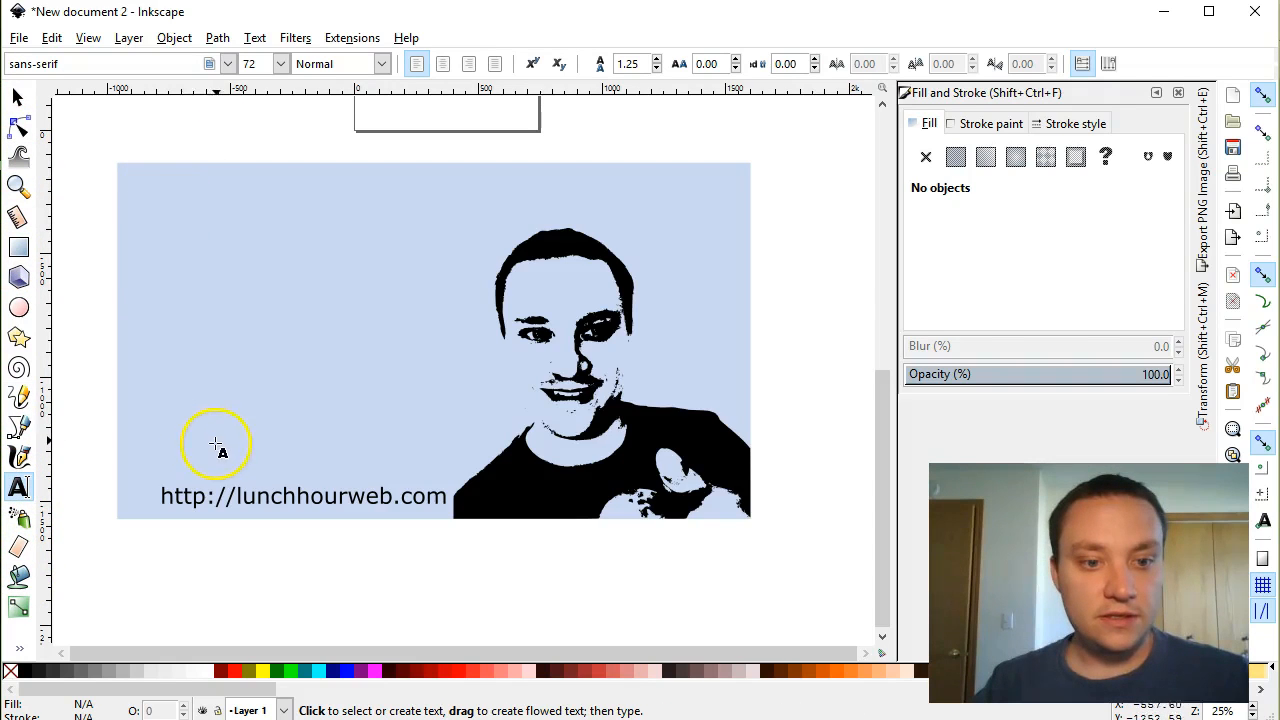
{"action": "left_click_drag", "start_coordinate": [166, 366], "coordinate": [343, 424]}
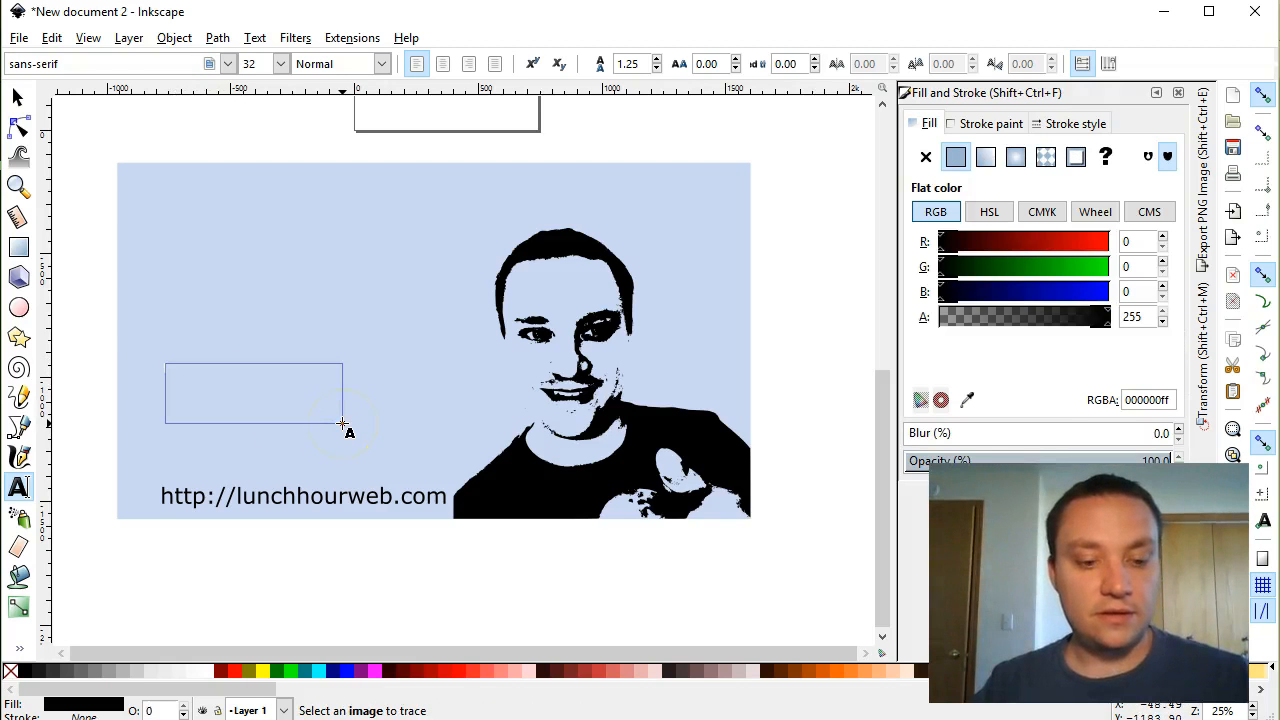
{"action": "key", "text": "Escape"}
{"action": "left_click", "coordinate": [17, 97]}
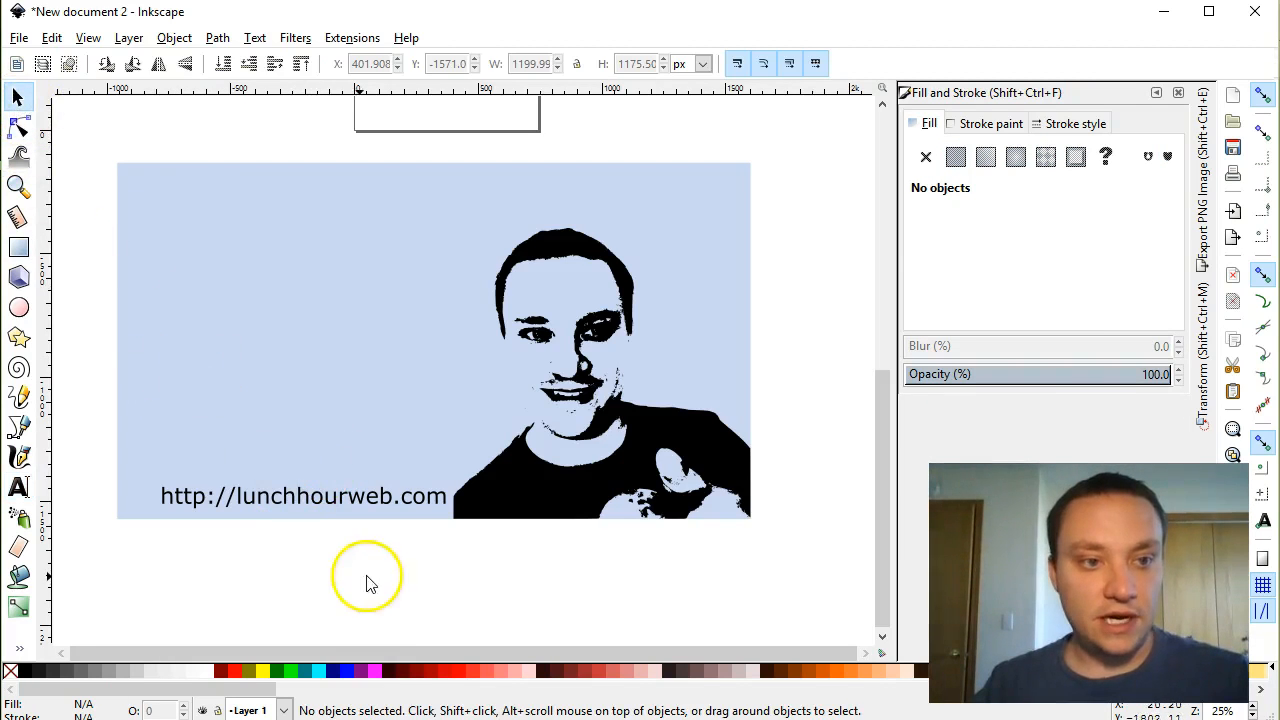
Duplicate the web address text and place the copy directly above the original line.
{"action": "left_click", "coordinate": [304, 497]}
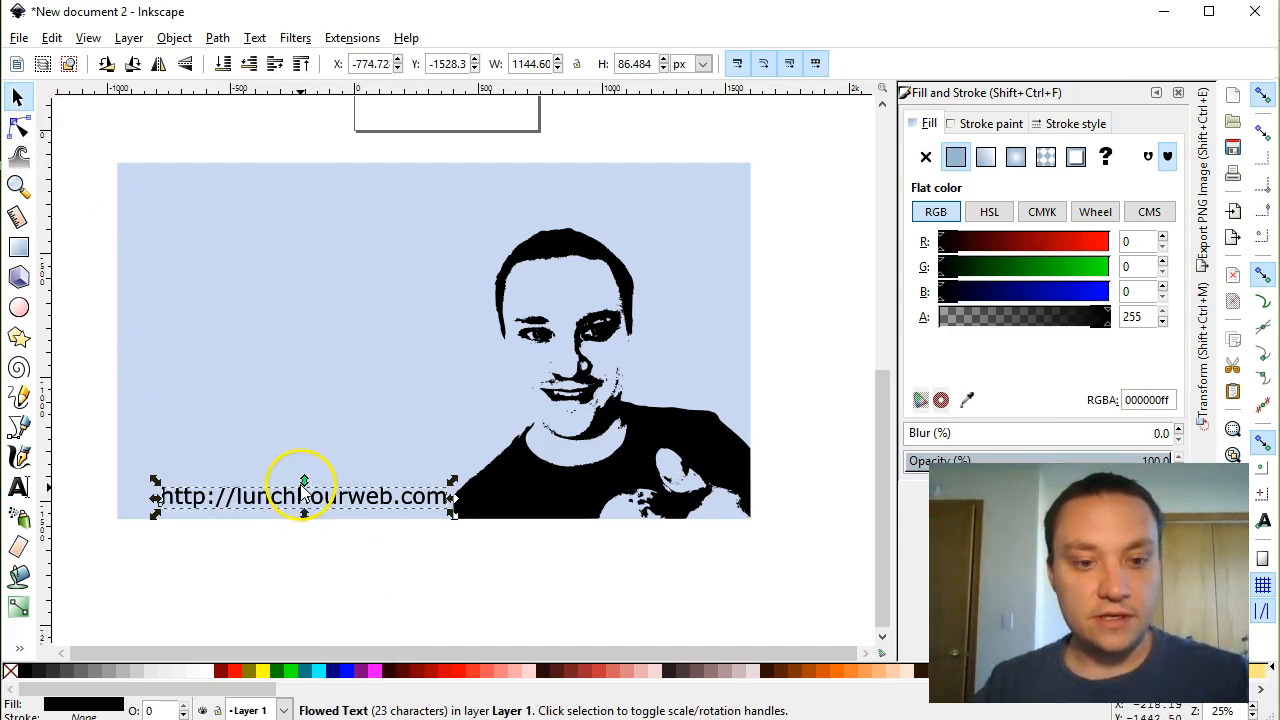
{"action": "key", "text": "ctrl+d"}
{"action": "left_click_drag", "start_coordinate": [304, 497], "coordinate": [304, 466]}
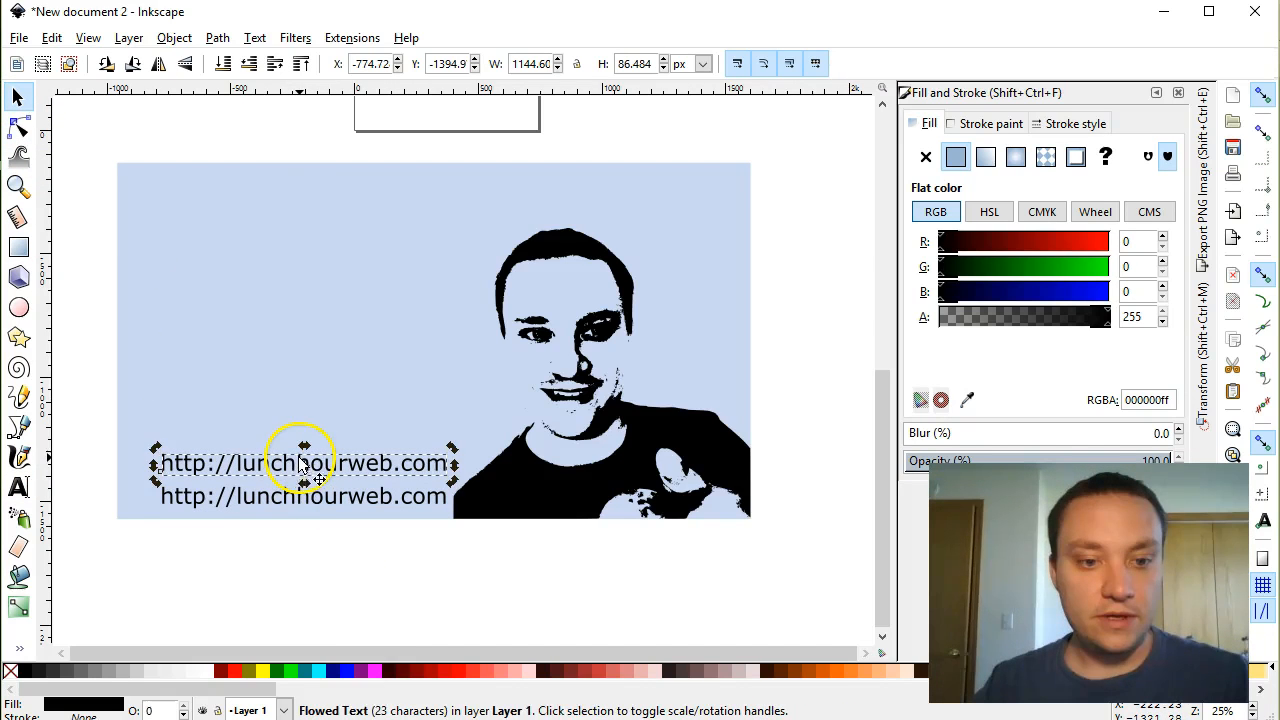
{"action": "left_click", "coordinate": [257, 468]}
{"action": "left_click", "coordinate": [257, 468]}
{"action": "double_click", "coordinate": [256, 466]}
{"action": "key", "text": "ctrl+a"}
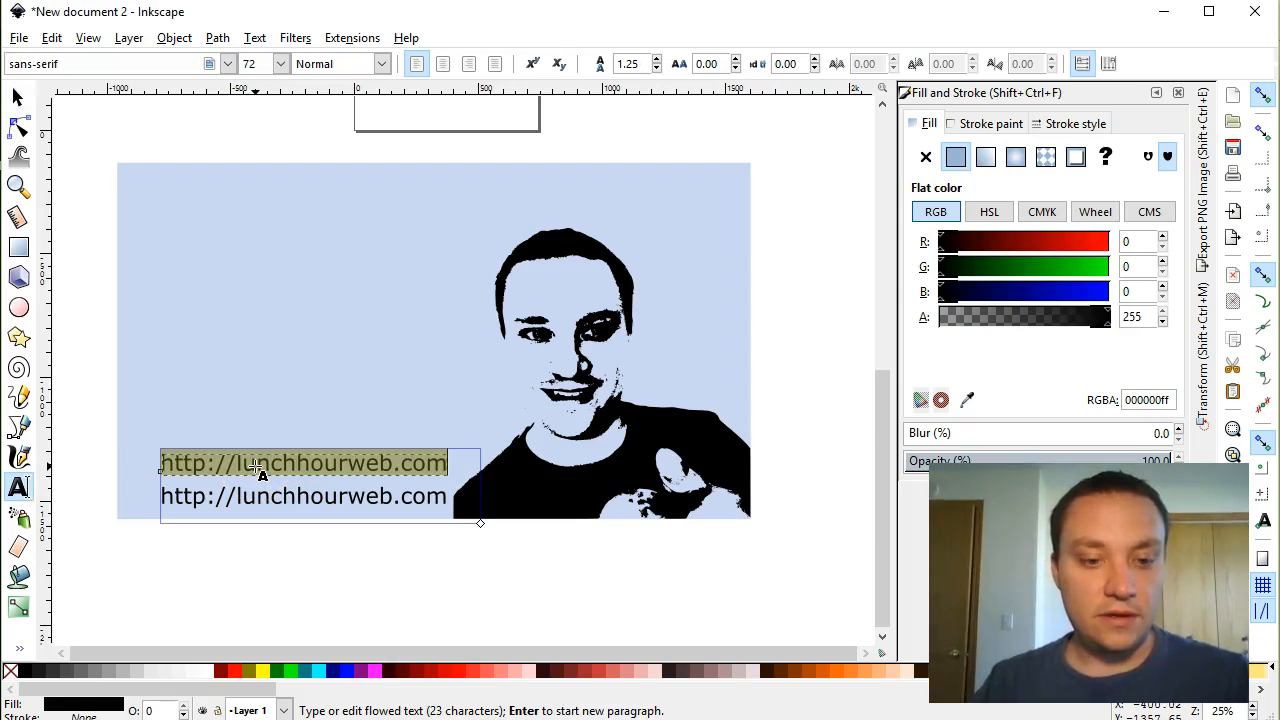
{"action": "type", "text": "Y"}
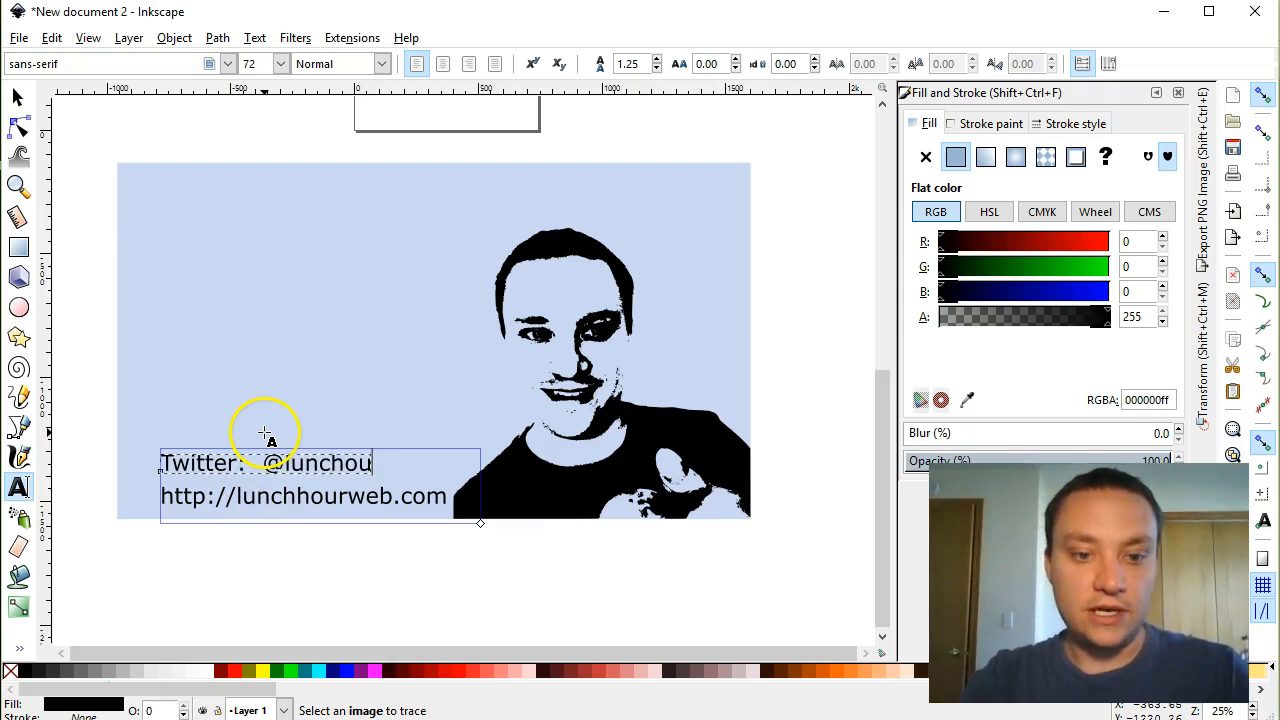
{"action": "type", "text": "b"}
{"action": "left_click", "coordinate": [313, 549]}
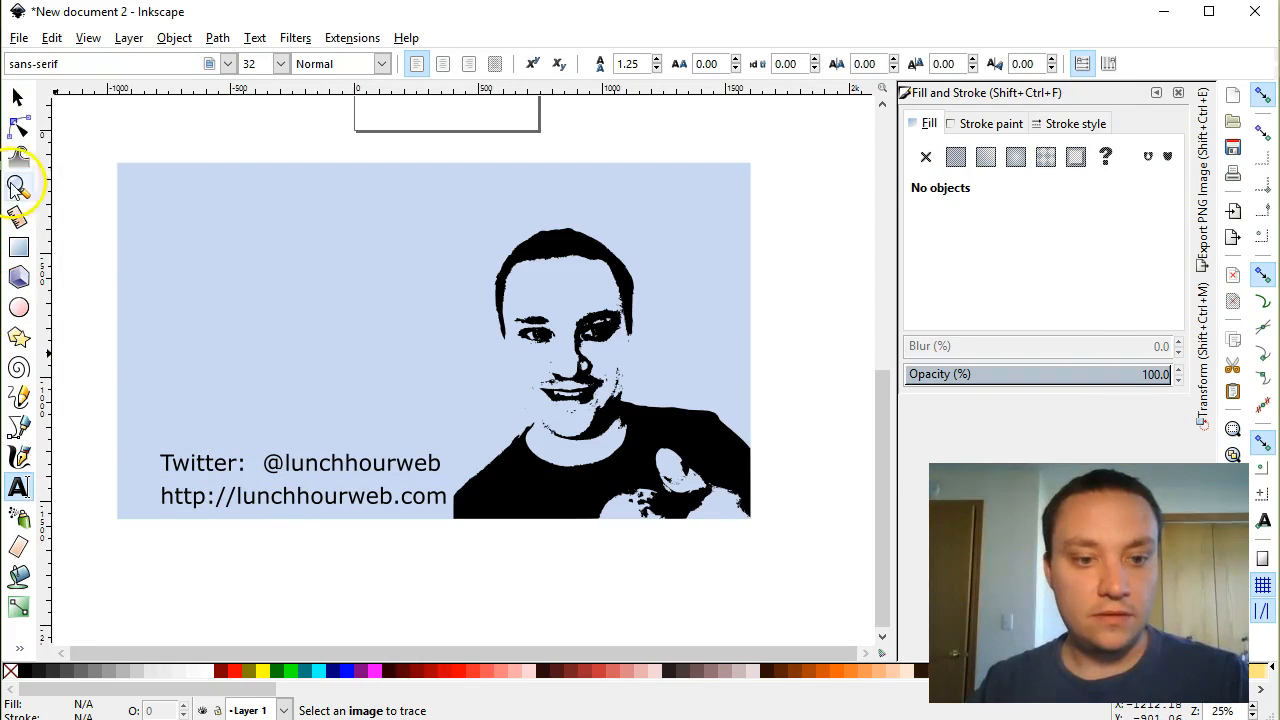
{"action": "left_click", "coordinate": [17, 96]}
{"action": "left_click", "coordinate": [290, 440]}
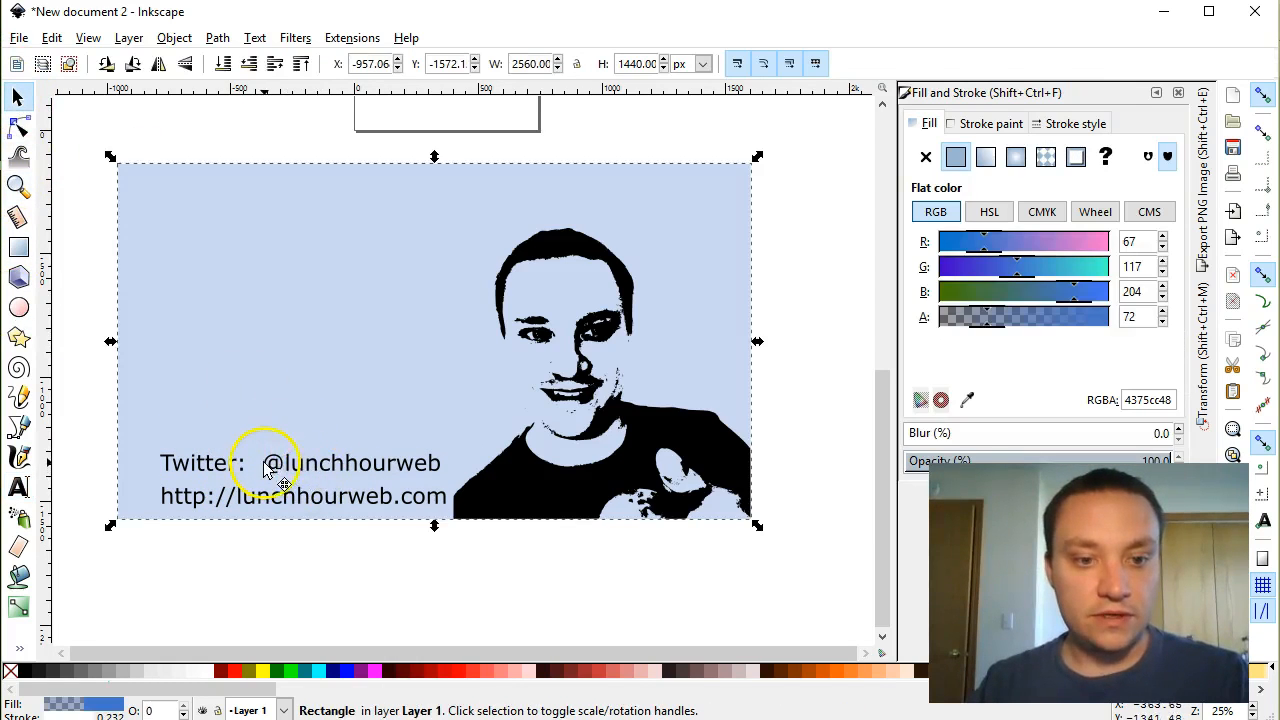
{"action": "double_click", "coordinate": [292, 462]}
{"action": "key", "text": "BackSpace"}
{"action": "key", "text": "BackSpace"}
{"action": "key", "text": "BackSpace"}
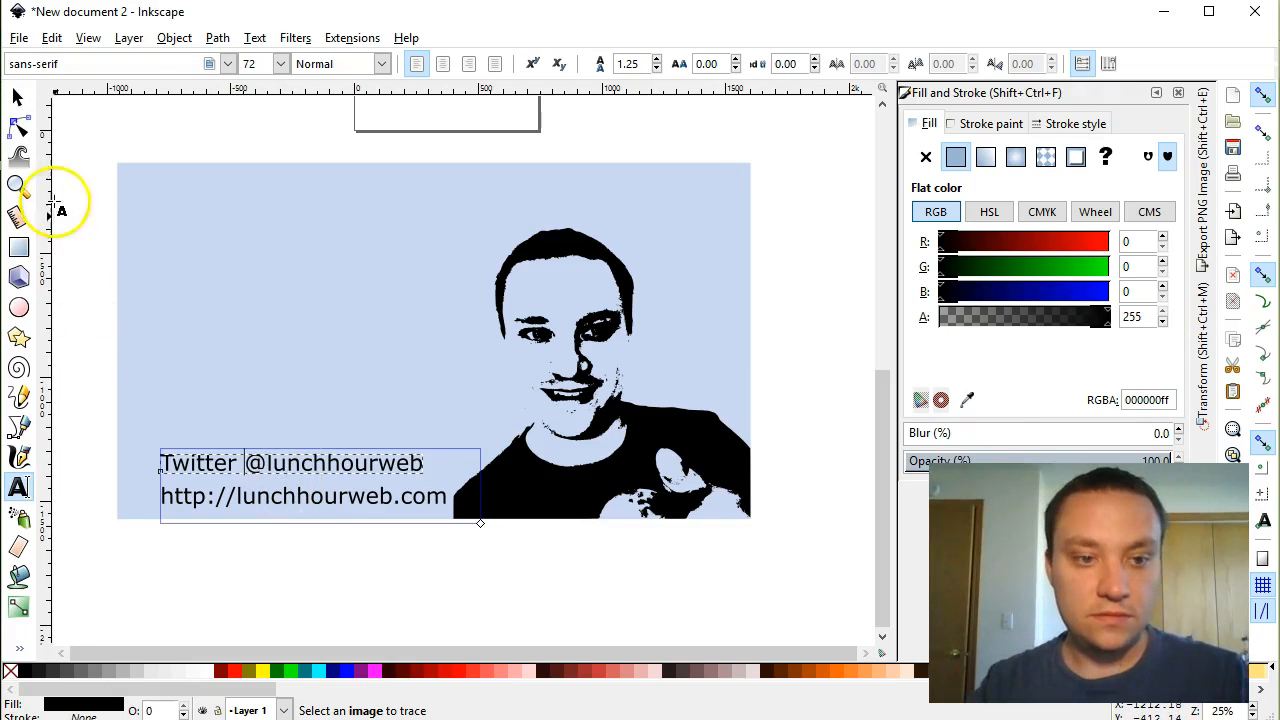
{"action": "left_click", "coordinate": [17, 96]}
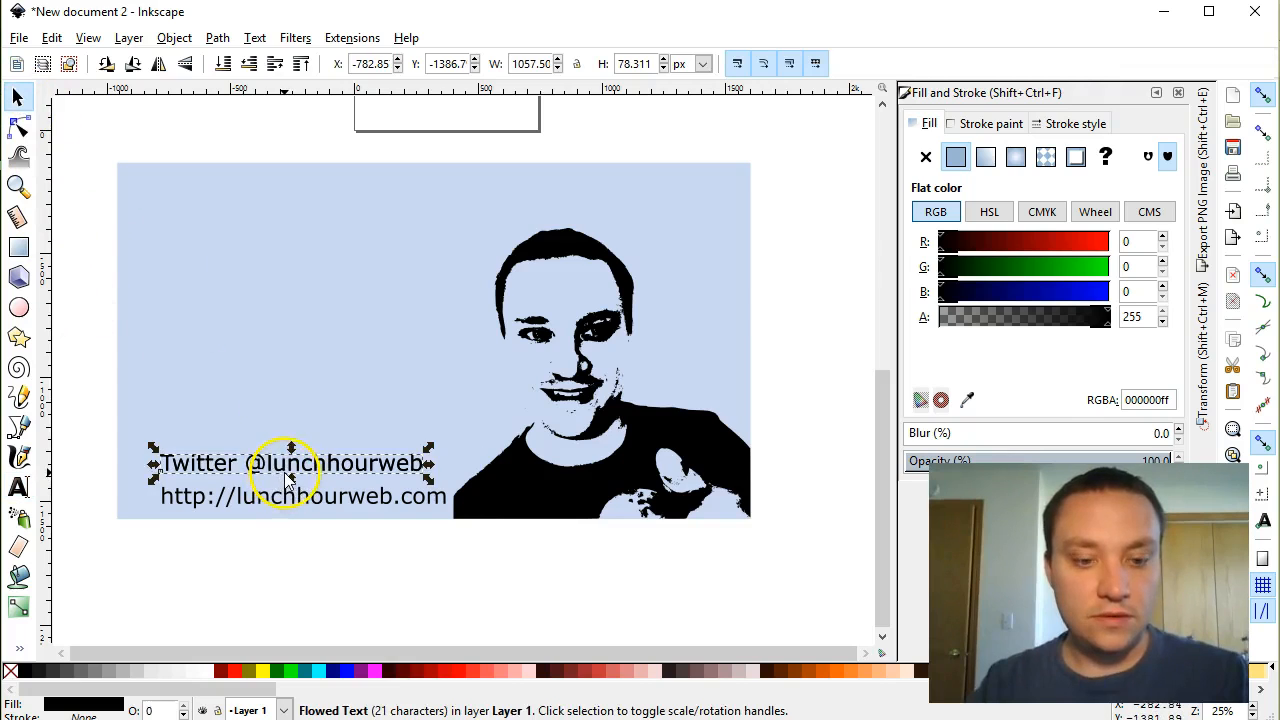
Duplicate the Twitter line and move the copy straight up so it sits directly above the original line.
{"action": "key", "text": "ctrl+d"}
{"action": "key", "text": "Up"}
{"action": "key", "text": "Up"}
{"action": "key", "text": "Up"}
{"action": "key", "text": "Up"}
{"action": "key", "text": "Up"}
{"action": "key", "text": "Up"}
{"action": "key", "text": "Up"}
{"action": "key", "text": "Up"}
{"action": "key", "text": "Up"}
{"action": "key", "text": "Up"}
{"action": "key", "text": "Up"}
{"action": "key", "text": "Up"}
{"action": "key", "text": "Up"}
{"action": "key", "text": "Up"}
{"action": "key", "text": "Up"}
{"action": "key", "text": "Up"}
{"action": "key", "text": "Up"}
{"action": "key", "text": "Up"}
{"action": "key", "text": "Up"}
{"action": "key", "text": "Up"}
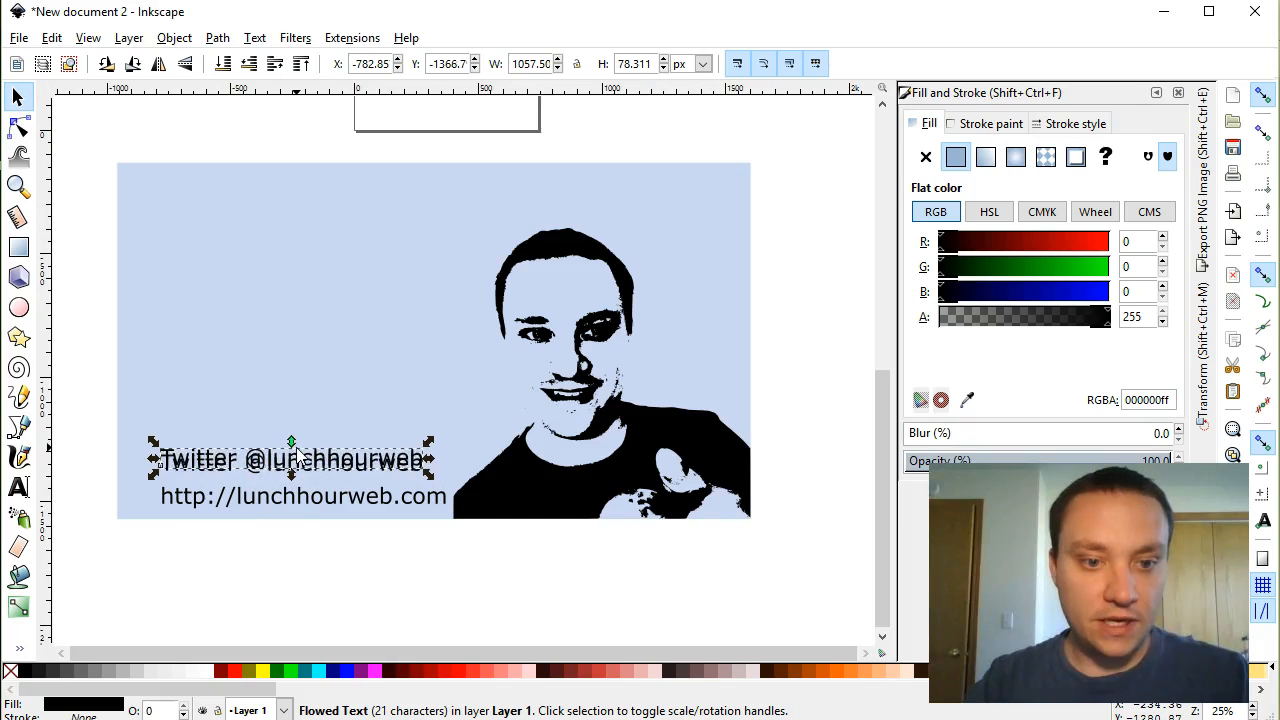
{"action": "key", "text": "Up"}
{"action": "key", "text": "Up"}
{"action": "key", "text": "Up"}
{"action": "key", "text": "Up"}
{"action": "key", "text": "Up"}
{"action": "key", "text": "Up"}
{"action": "key", "text": "Up"}
{"action": "key", "text": "Up"}
{"action": "key", "text": "Up"}
{"action": "key", "text": "Up"}
{"action": "key", "text": "Up"}
{"action": "key", "text": "Up"}
{"action": "key", "text": "Up"}
{"action": "key", "text": "Up"}
{"action": "key", "text": "Up"}
{"action": "key", "text": "Up"}
{"action": "key", "text": "Up"}
{"action": "key", "text": "Up"}
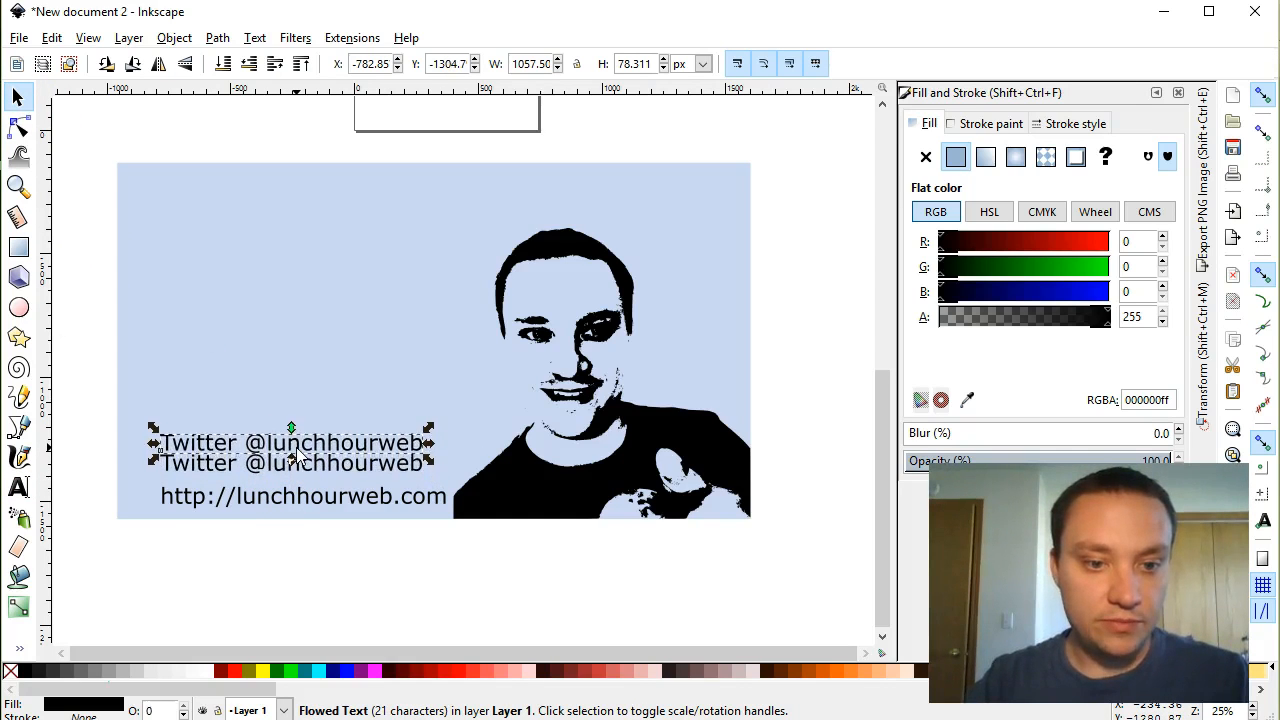
Change the top copy's text to read "Instagram: lunchhourweb".
{"action": "triple_click", "coordinate": [240, 441]}
{"action": "left_click", "coordinate": [276, 438]}
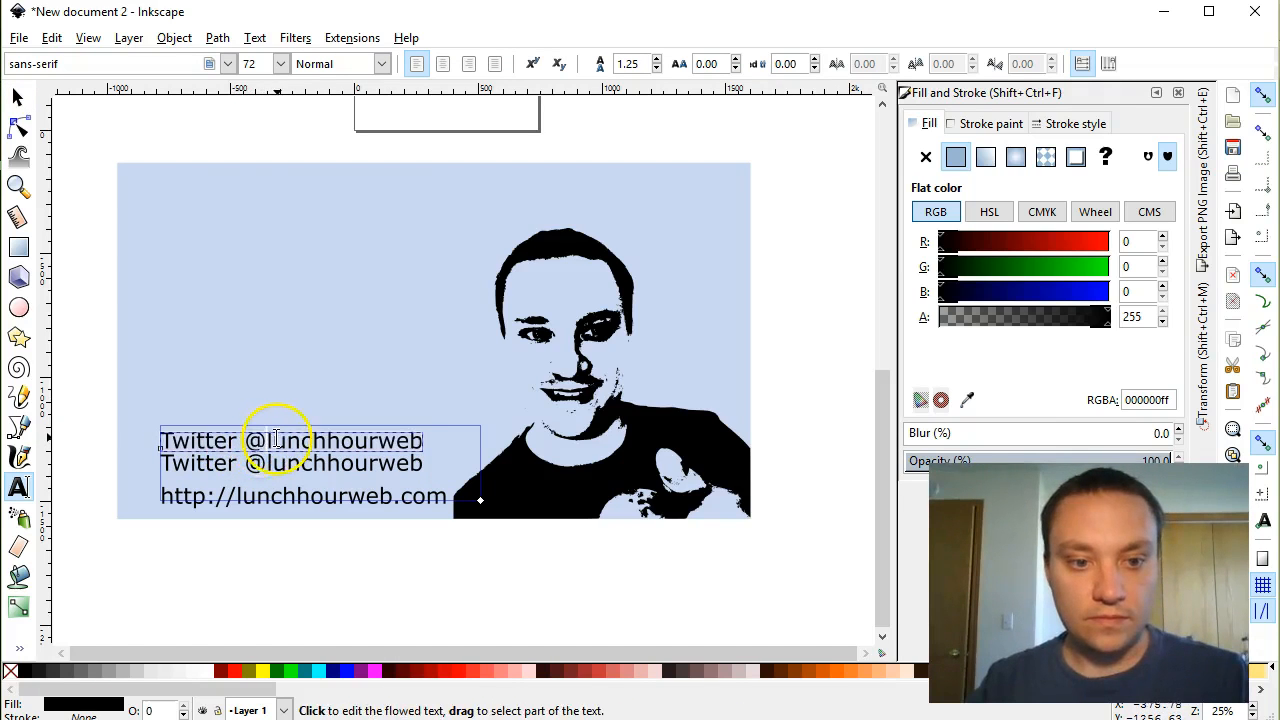
{"action": "key", "text": "shift+End"}
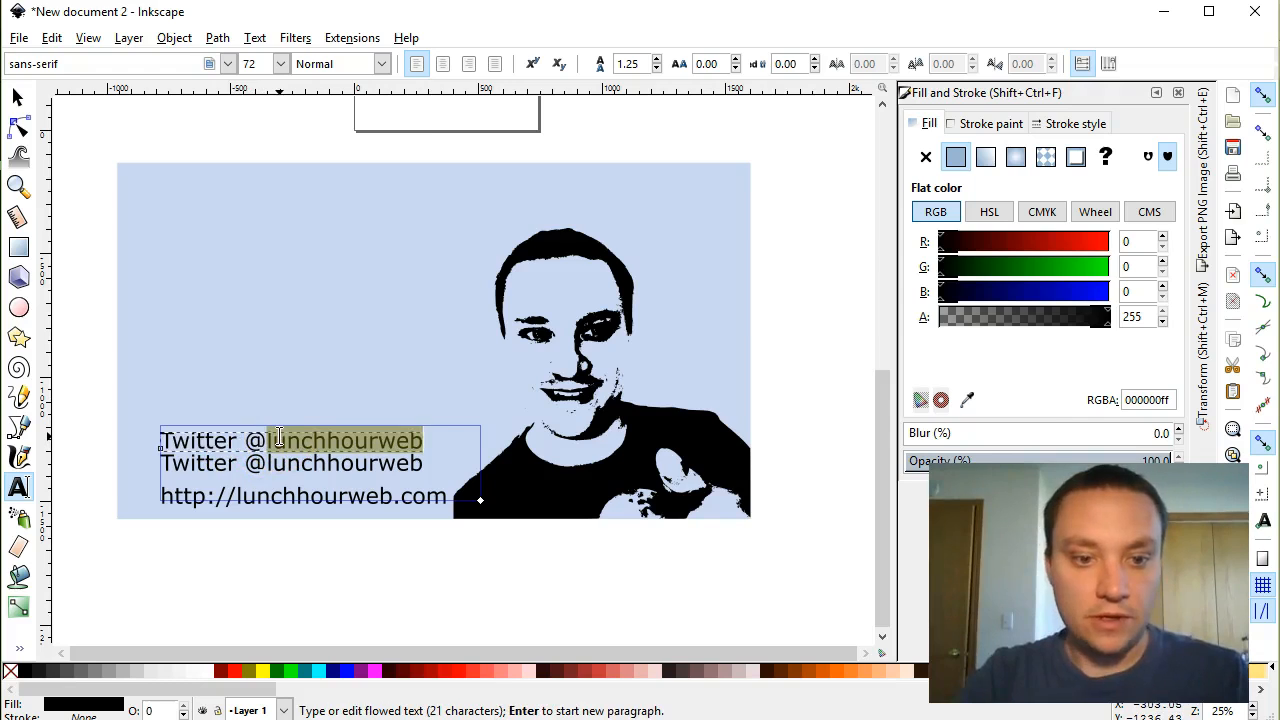
{"action": "key", "text": "shift+Home"}
{"action": "type", "text": "Instagram"}
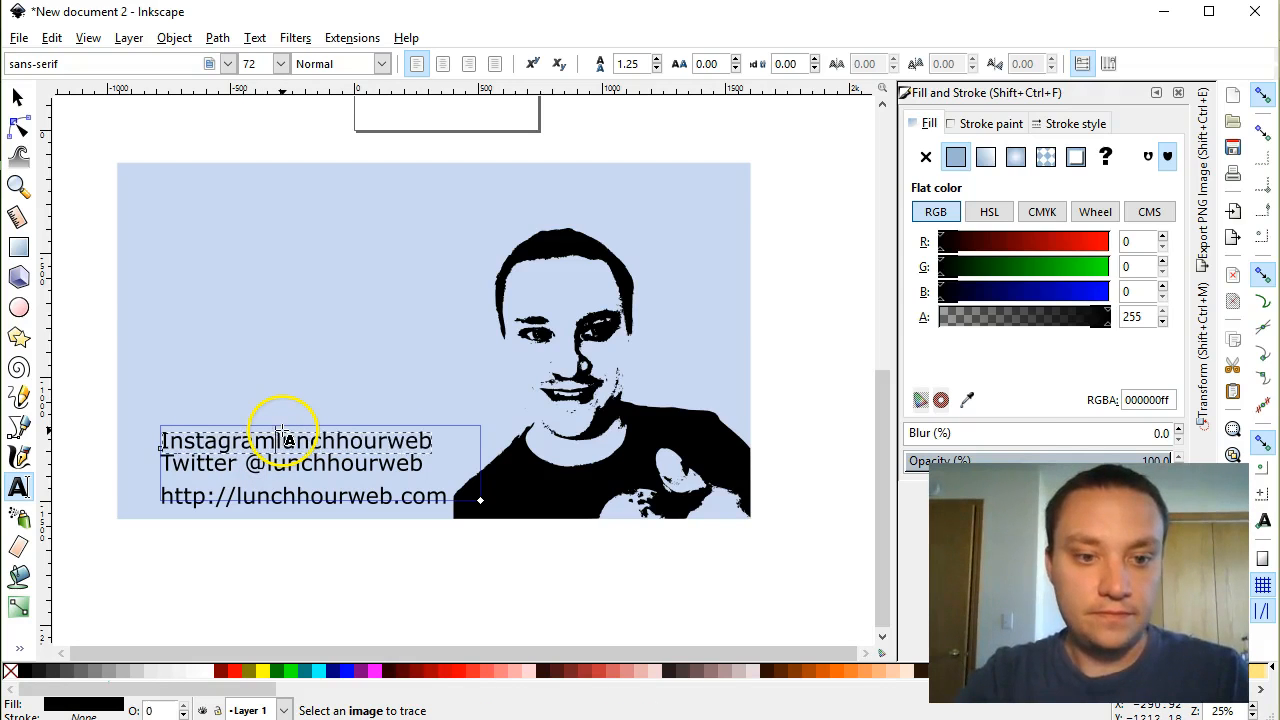
{"action": "type", "text": " :"}
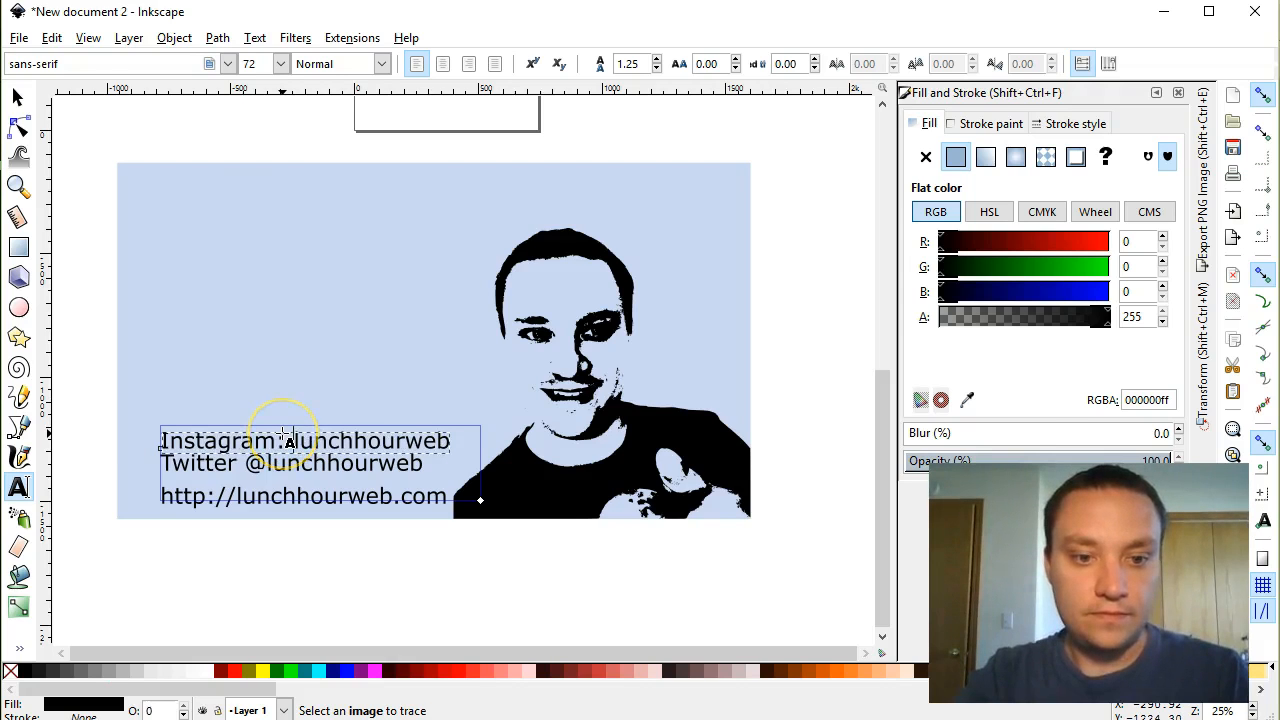
{"action": "left_click", "coordinate": [242, 463]}
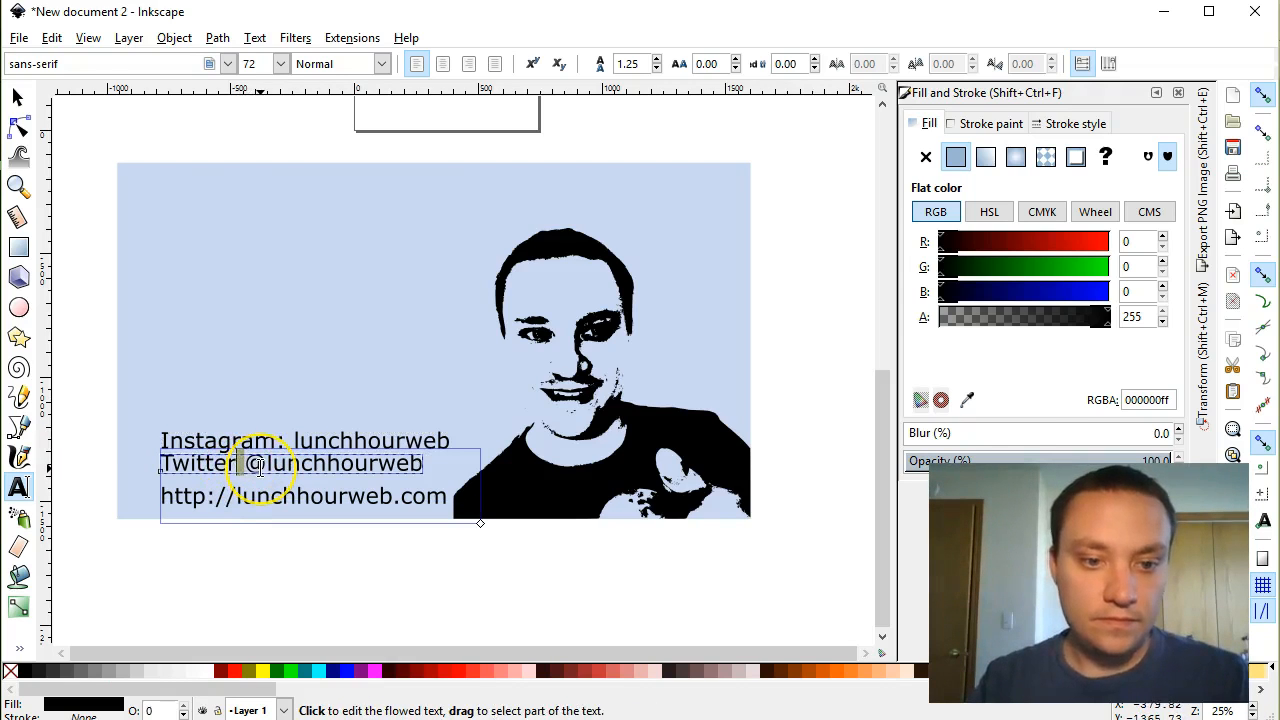
{"action": "type", "text": ":"}
{"action": "left_click", "coordinate": [314, 543]}
{"action": "left_click", "coordinate": [18, 125]}
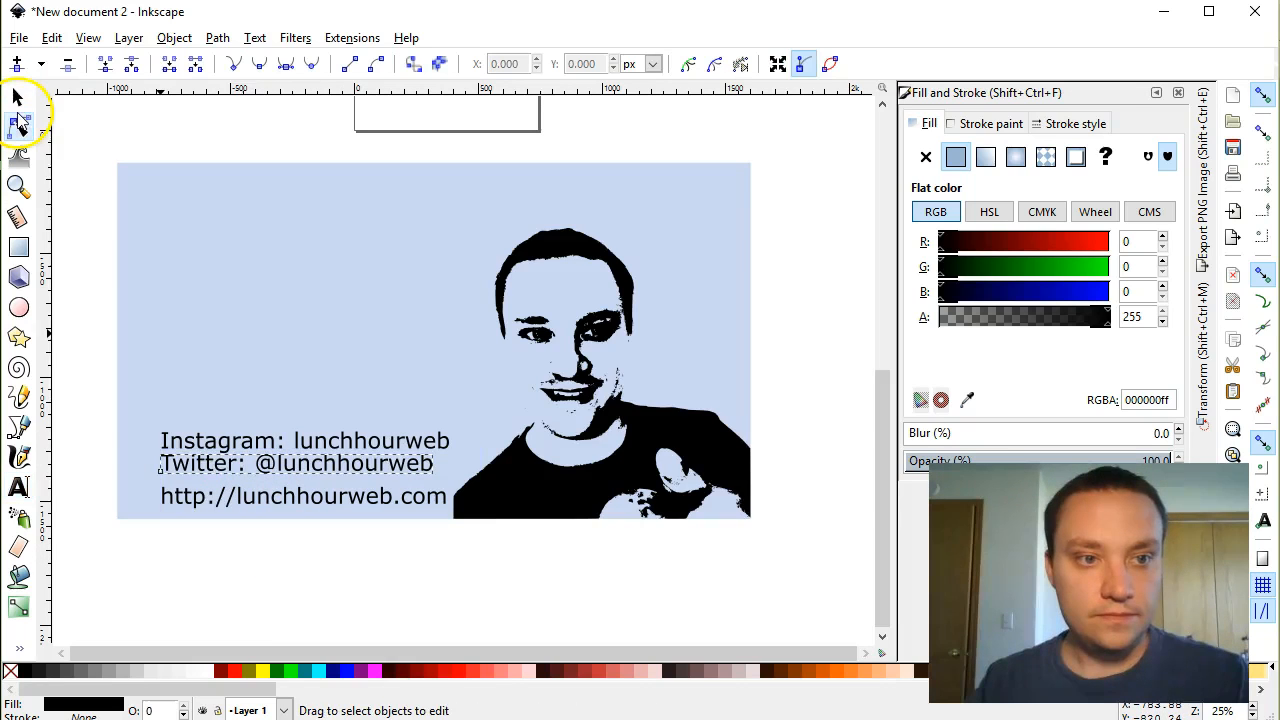
Shift the Twitter line slightly down to even out the spacing between the Instagram line and the web address.
{"action": "left_click", "coordinate": [17, 97]}
{"action": "left_click", "coordinate": [262, 460]}
{"action": "left_click", "coordinate": [325, 538]}
{"action": "left_click", "coordinate": [308, 470]}
{"action": "left_click_drag", "start_coordinate": [308, 470], "coordinate": [308, 474]}
{"action": "left_click", "coordinate": [433, 590]}
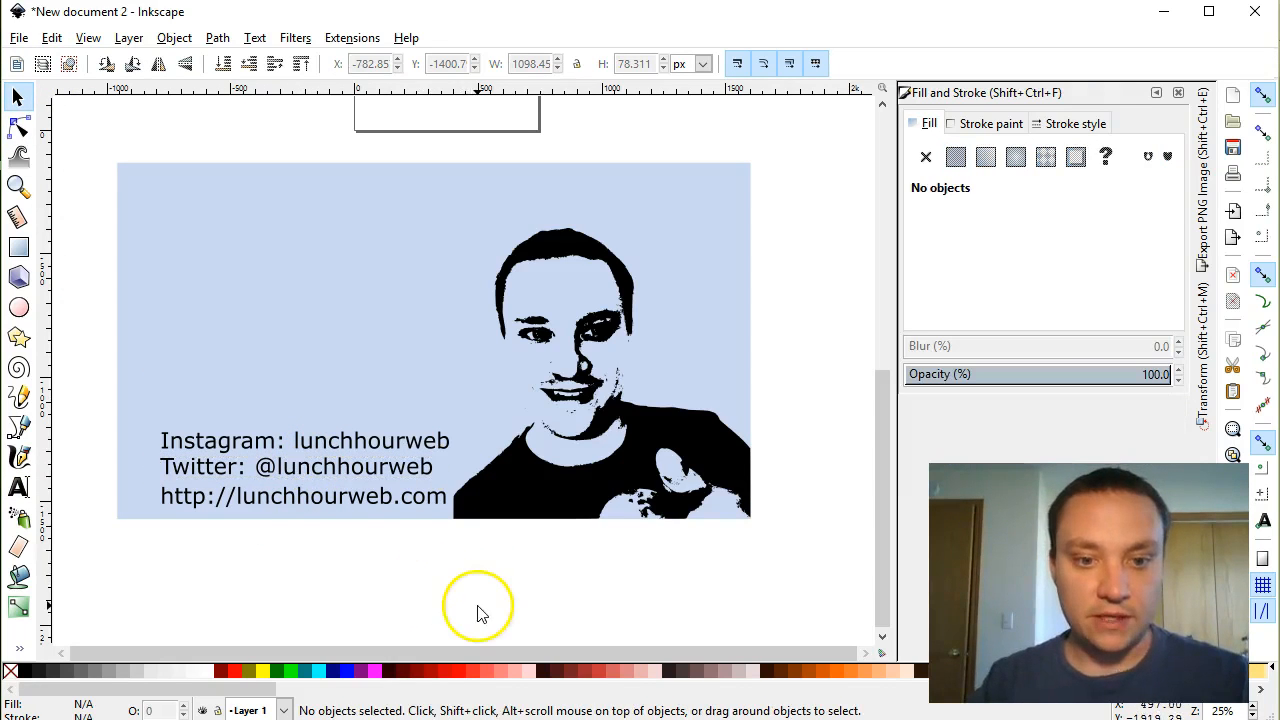
{"action": "left_click", "coordinate": [237, 476]}
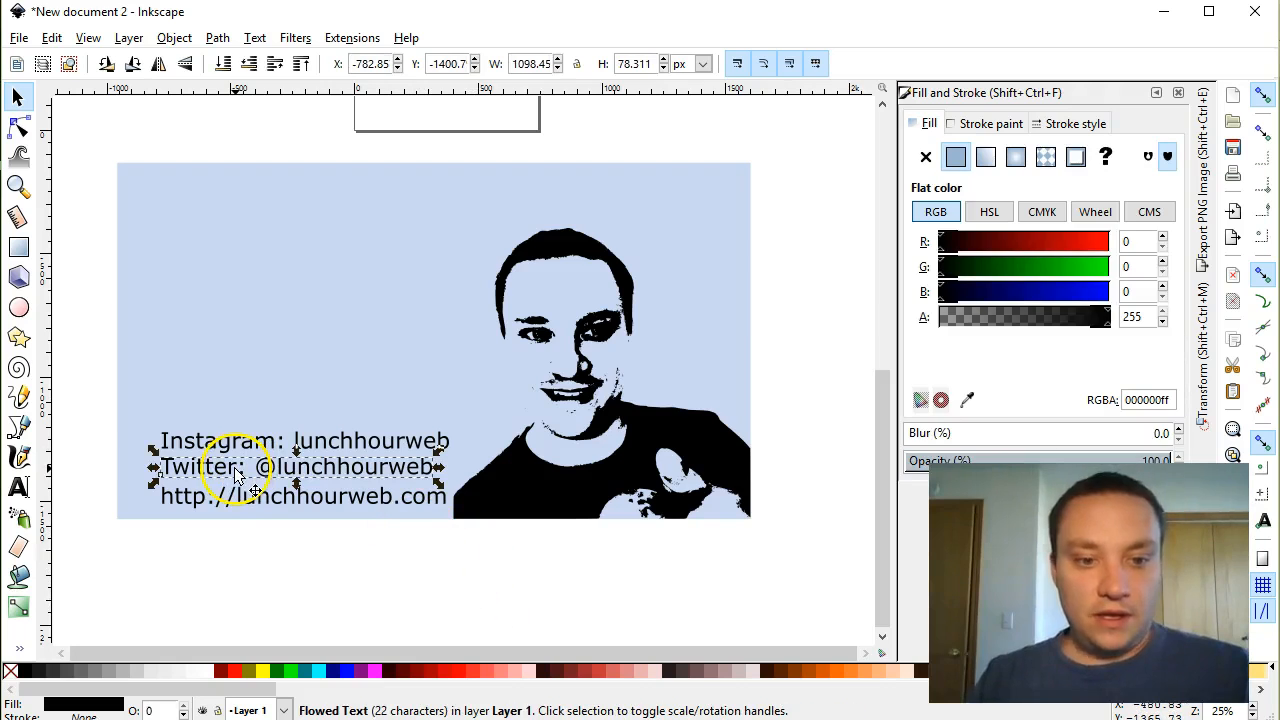
{"action": "left_click", "coordinate": [288, 590]}
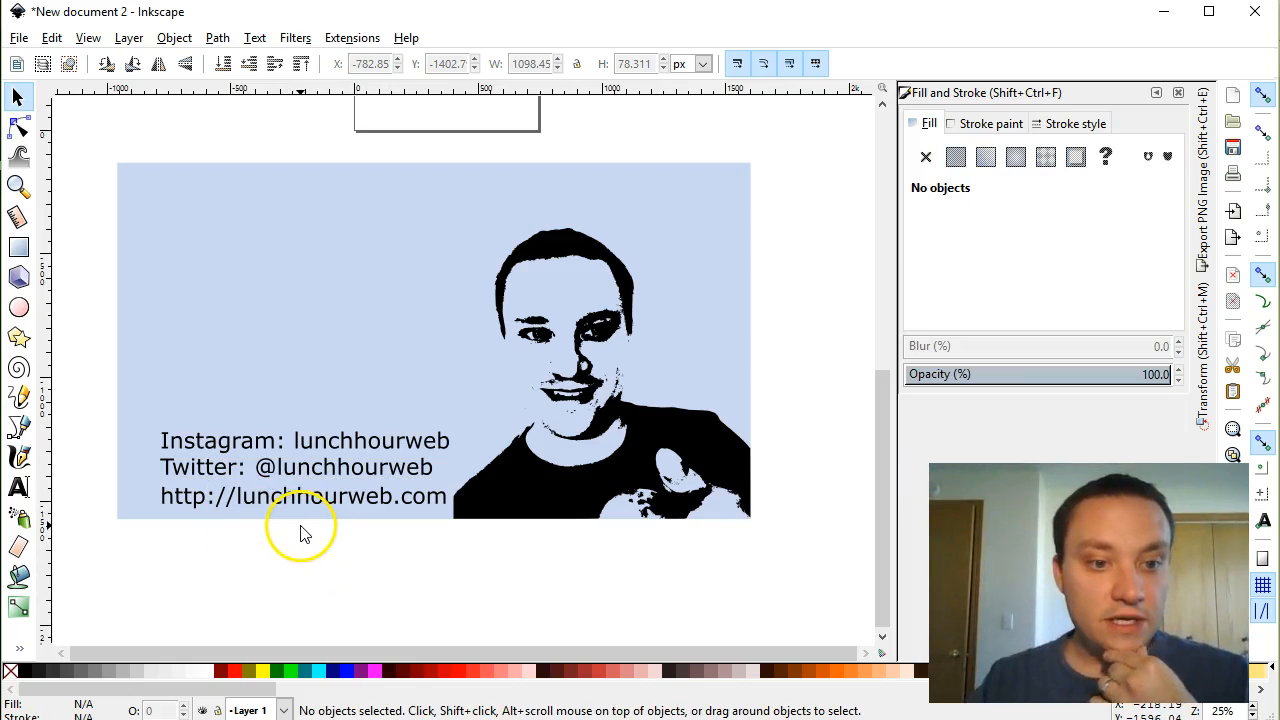
Add the framed text "Creating a website one lunch hour at a time" in the banner's upper left area at font size 144.
{"action": "left_click", "coordinate": [18, 487]}
{"action": "left_click_drag", "start_coordinate": [141, 177], "coordinate": [476, 374]}
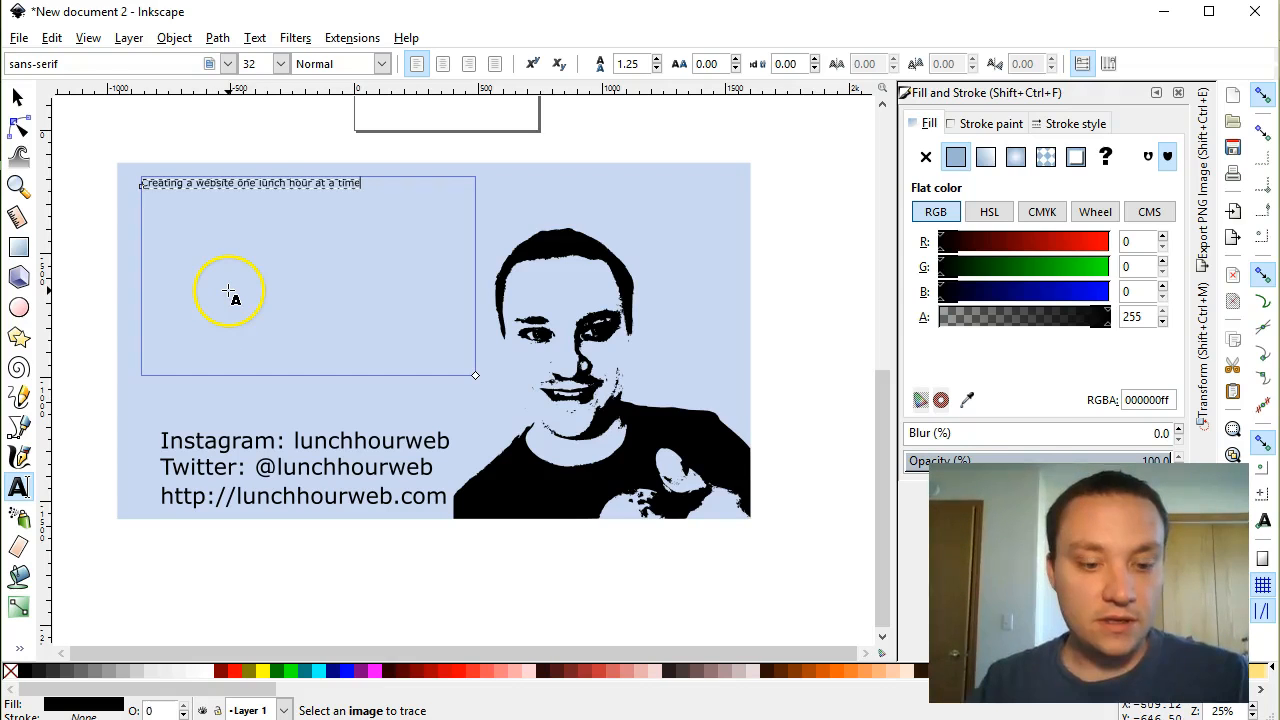
{"action": "left_click", "coordinate": [247, 218]}
{"action": "key", "text": "ctrl+a"}
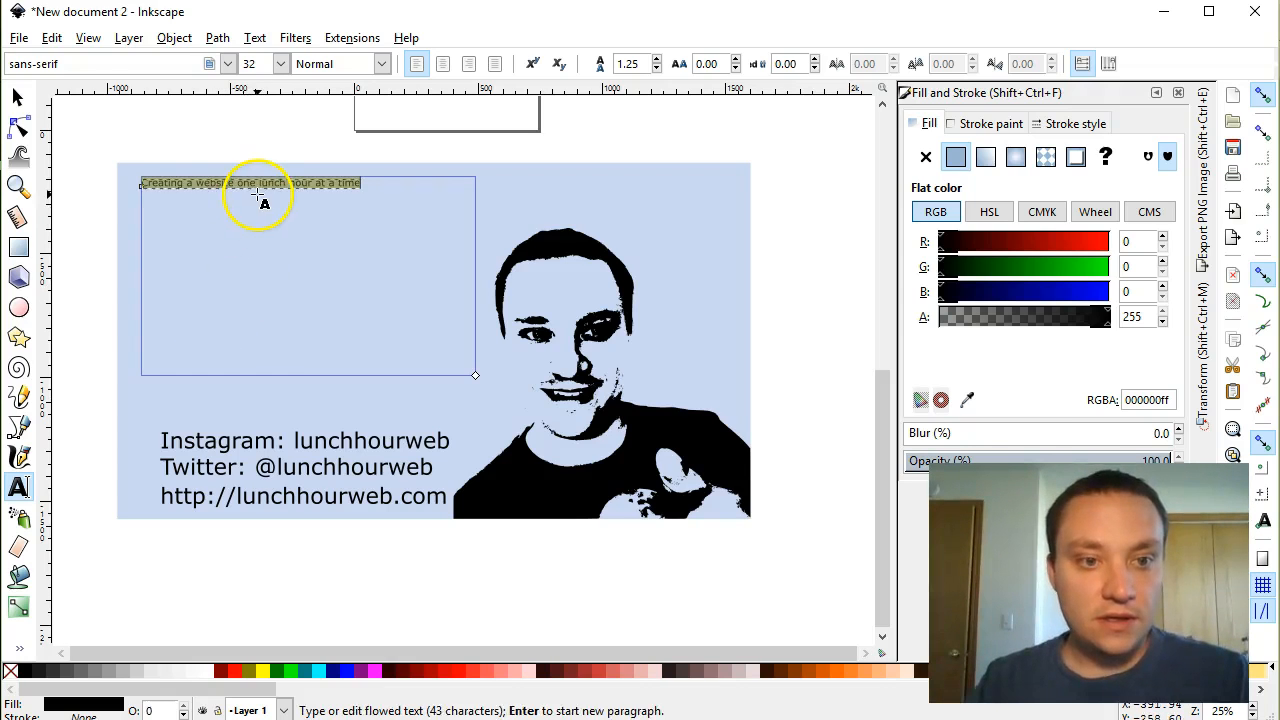
{"action": "left_click", "coordinate": [281, 63]}
{"action": "left_click", "coordinate": [252, 575]}
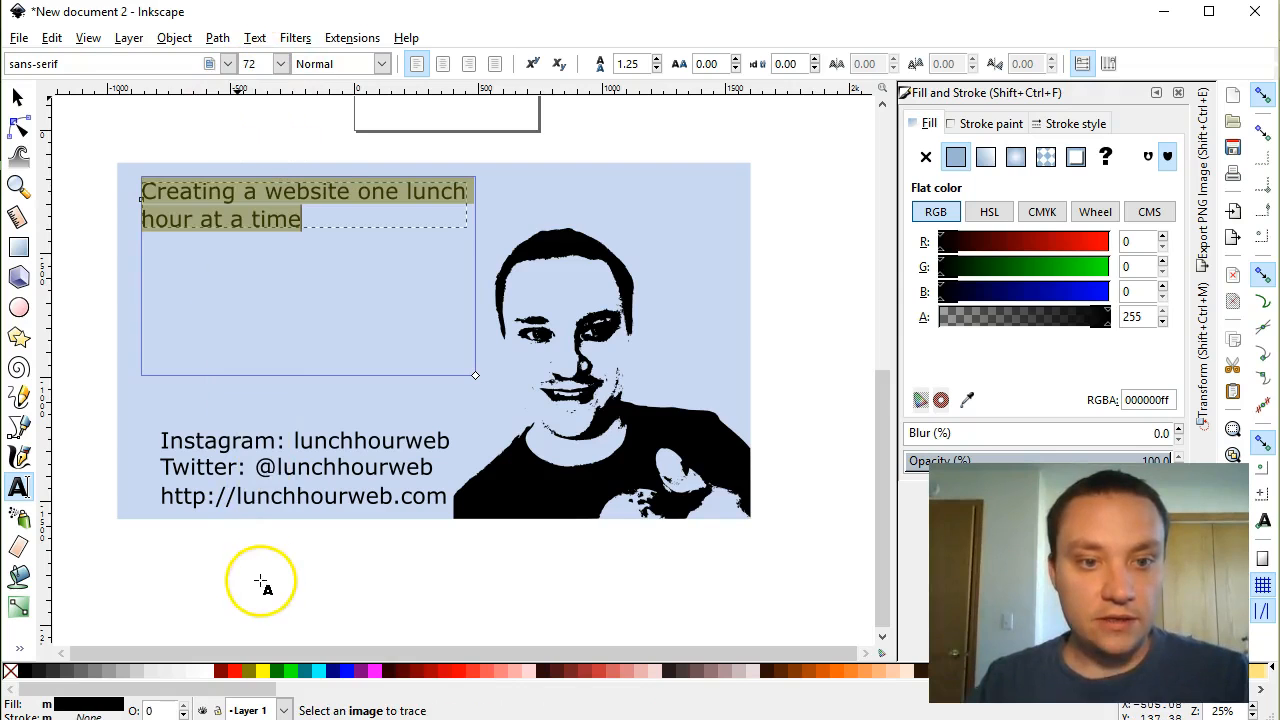
{"action": "left_click", "coordinate": [280, 63]}
{"action": "left_click", "coordinate": [252, 596]}
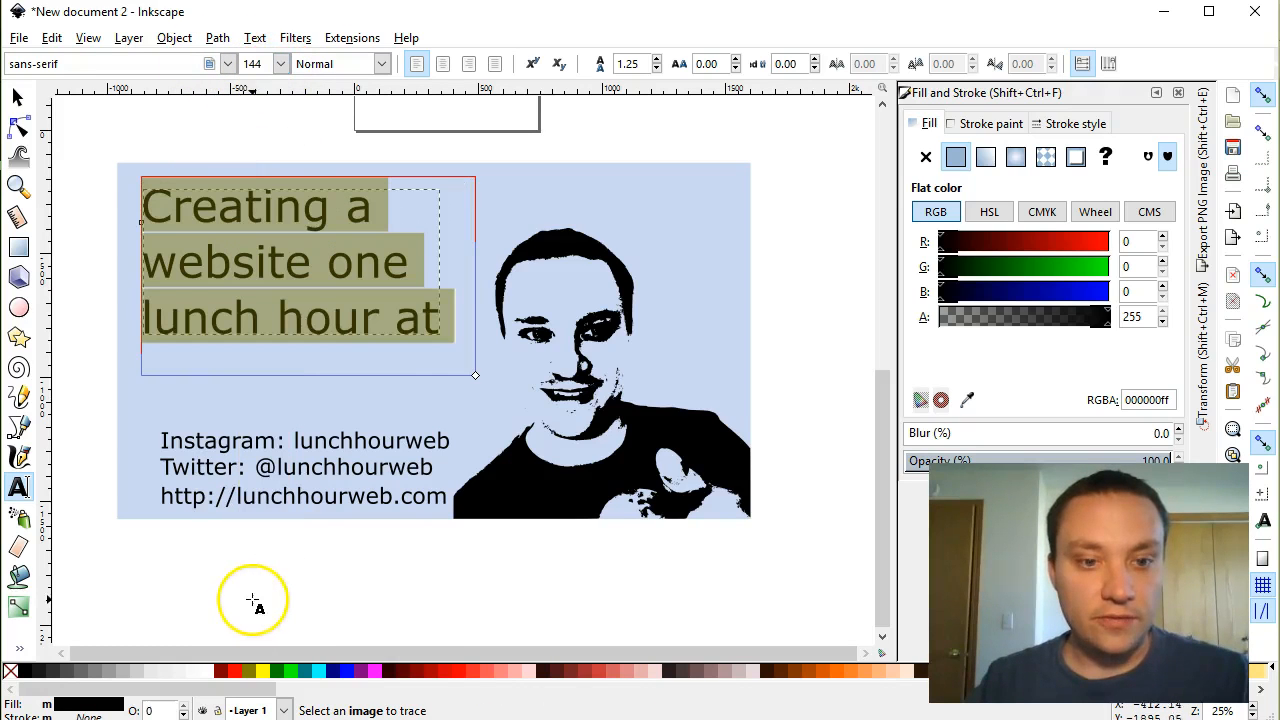
Enlarge the slogan's text frame and break the text into three lines: "Creating a website", "one lunch hour" and "at a time".
{"action": "left_click_drag", "start_coordinate": [477, 375], "coordinate": [525, 410]}
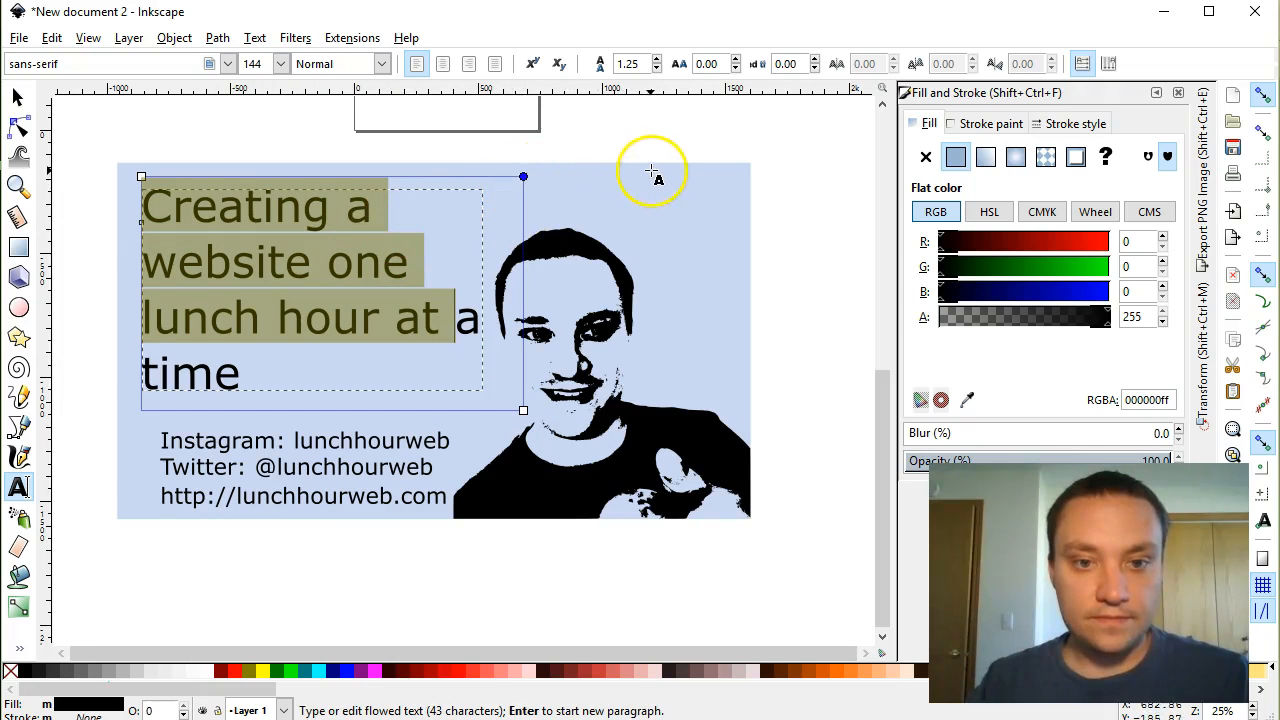
{"action": "left_click_drag", "start_coordinate": [523, 410], "coordinate": [486, 257]}
{"action": "left_click", "coordinate": [486, 258]}
{"action": "key", "text": "Return"}
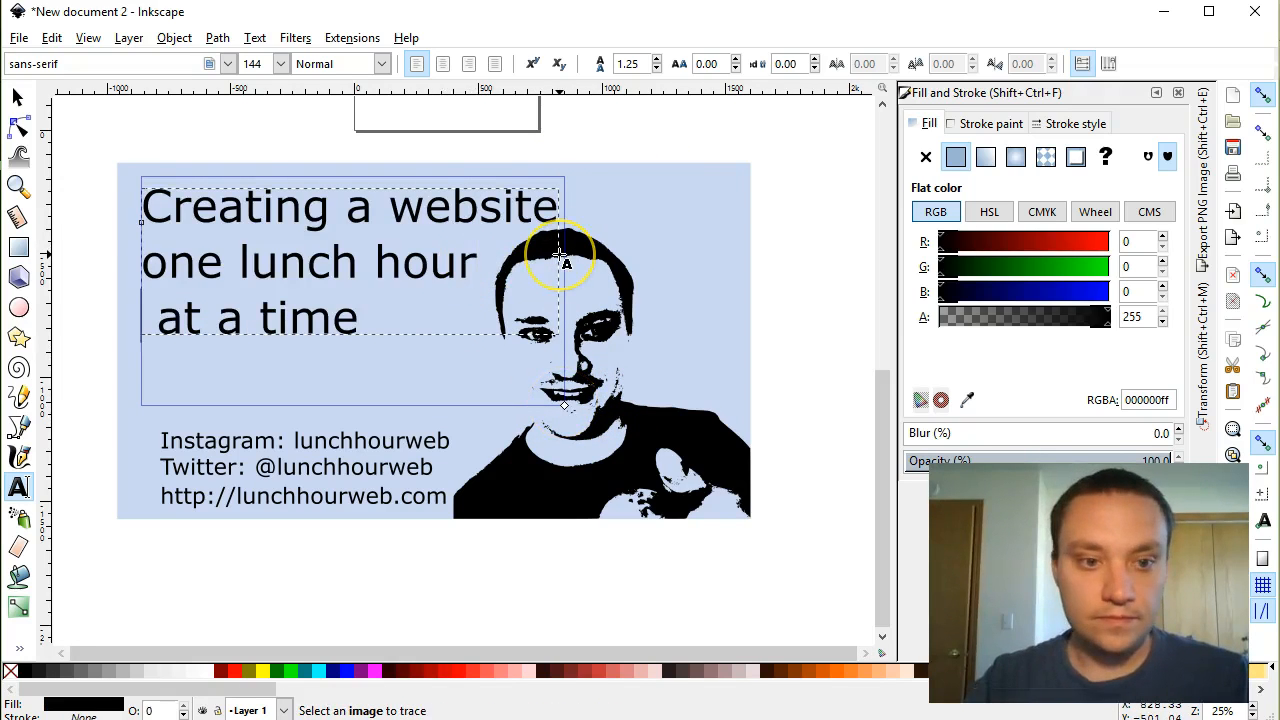
{"action": "key", "text": "Delete"}
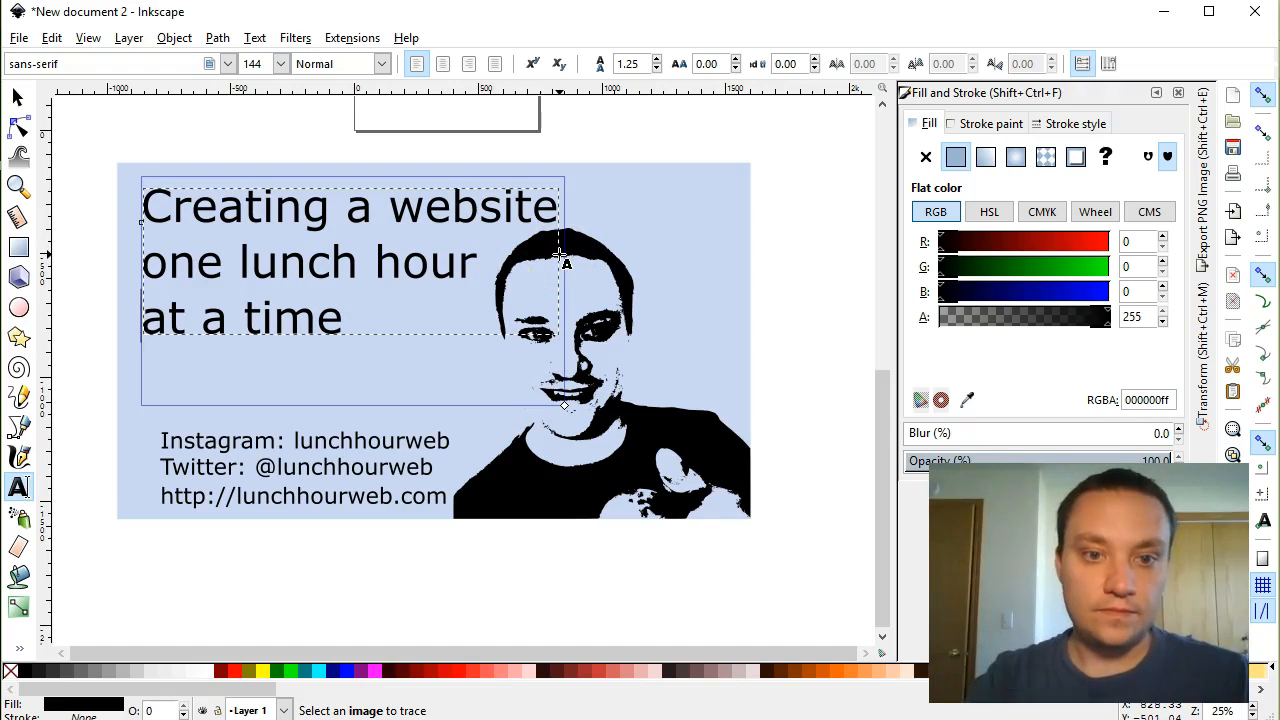
{"action": "left_click", "coordinate": [17, 97]}
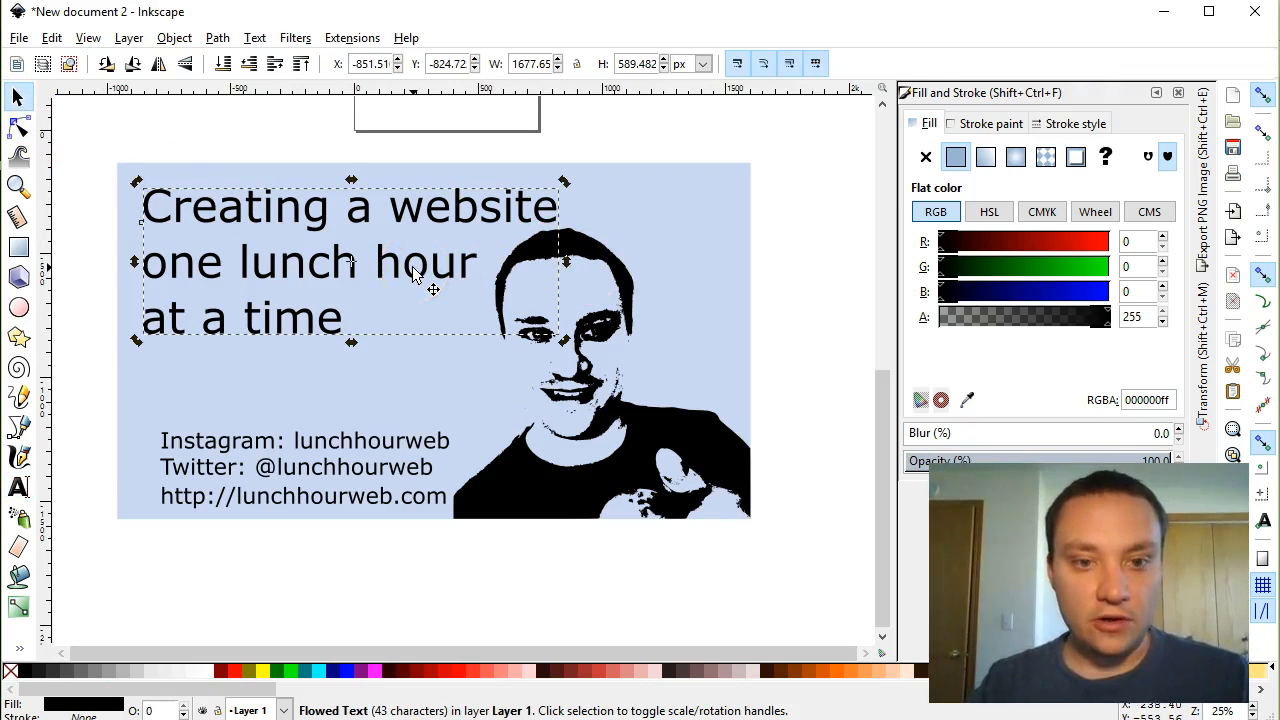
Change the background rectangle's fill to fully opaque white, RGBA ffffffff.
{"action": "left_click", "coordinate": [673, 263]}
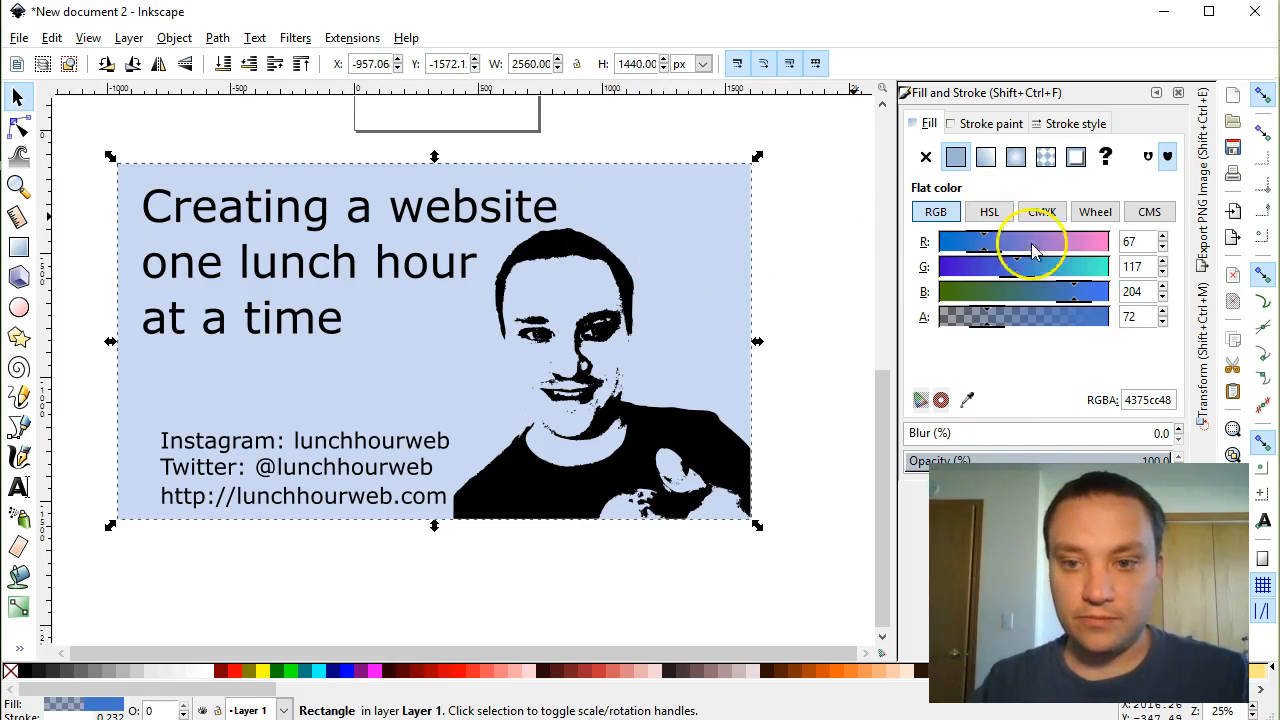
{"action": "left_click", "coordinate": [988, 318]}
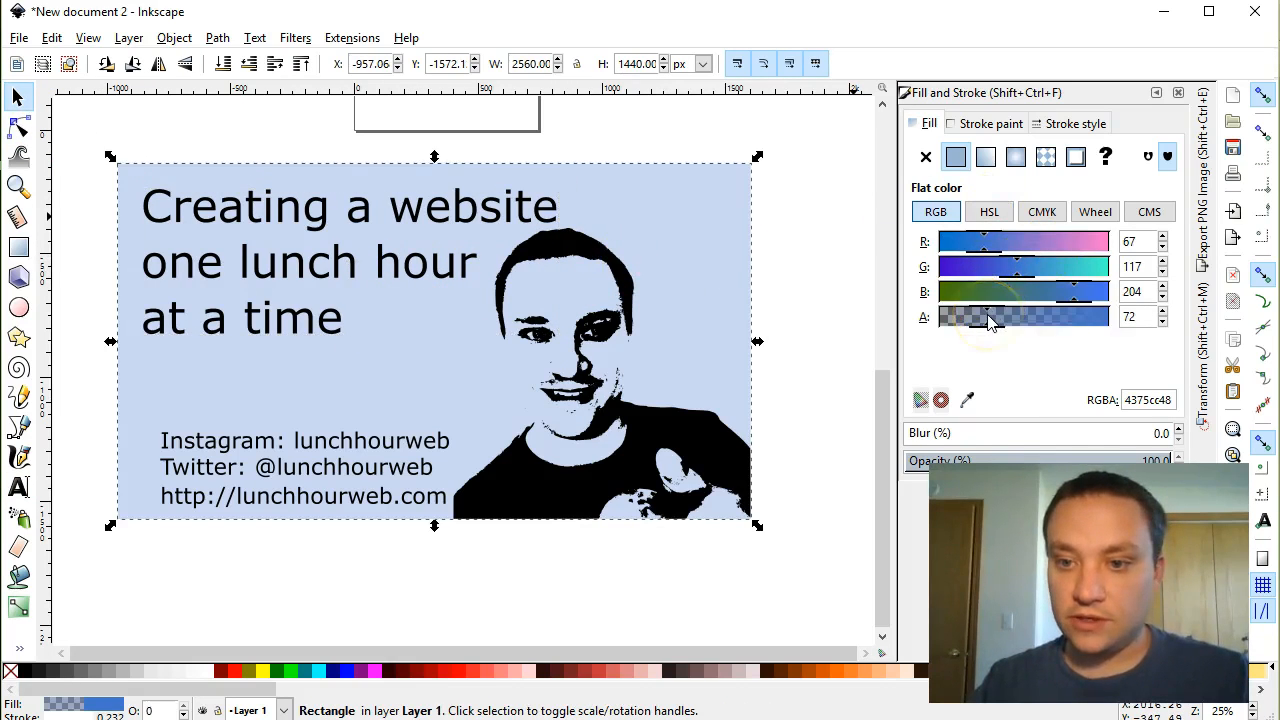
{"action": "left_click_drag", "start_coordinate": [986, 250], "coordinate": [1110, 262]}
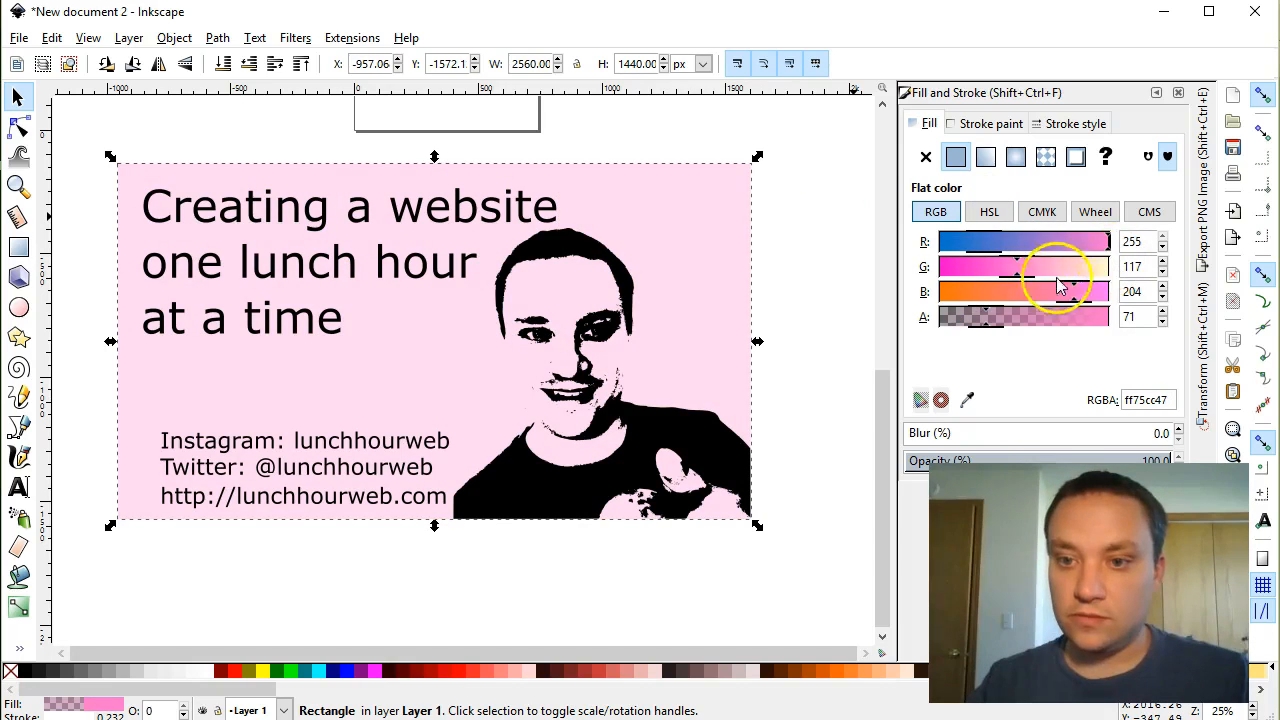
{"action": "left_click_drag", "start_coordinate": [1018, 280], "coordinate": [1126, 297]}
{"action": "left_click_drag", "start_coordinate": [987, 315], "coordinate": [1112, 332]}
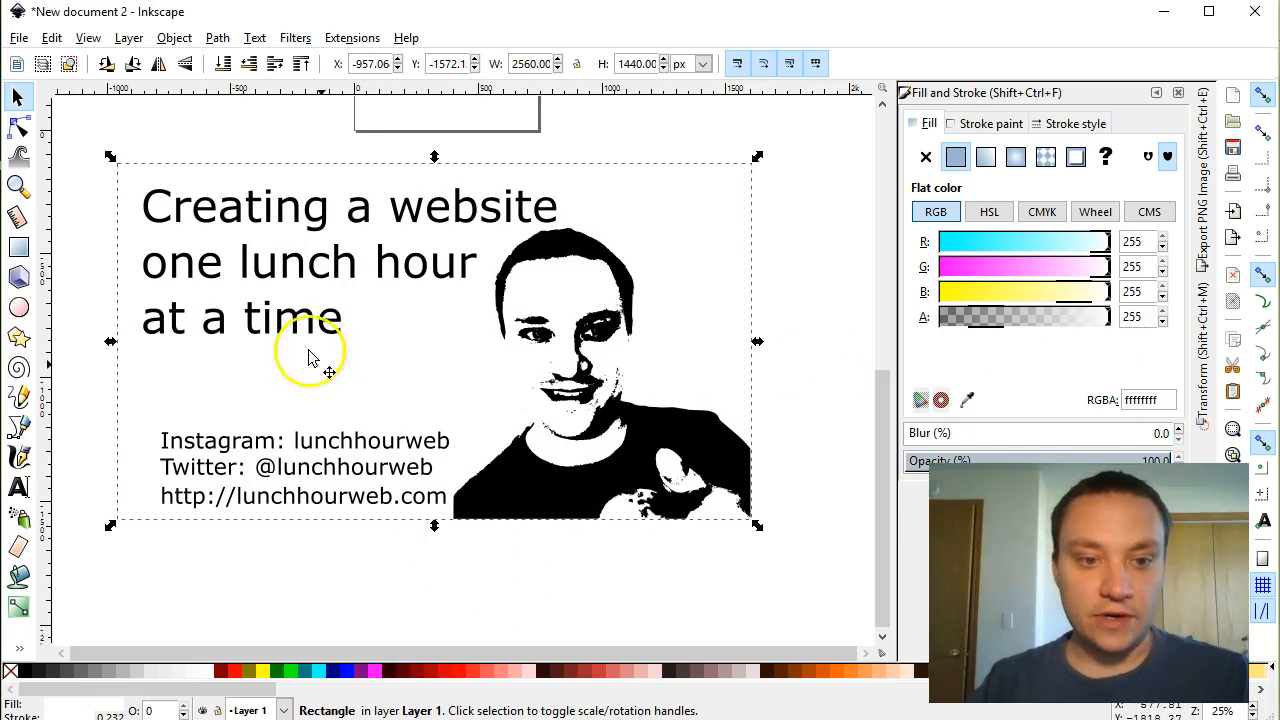
Recolor the entire slogan text to blue, RGBA 4375ccff, and give it a white stroke.
{"action": "left_click", "coordinate": [300, 320]}
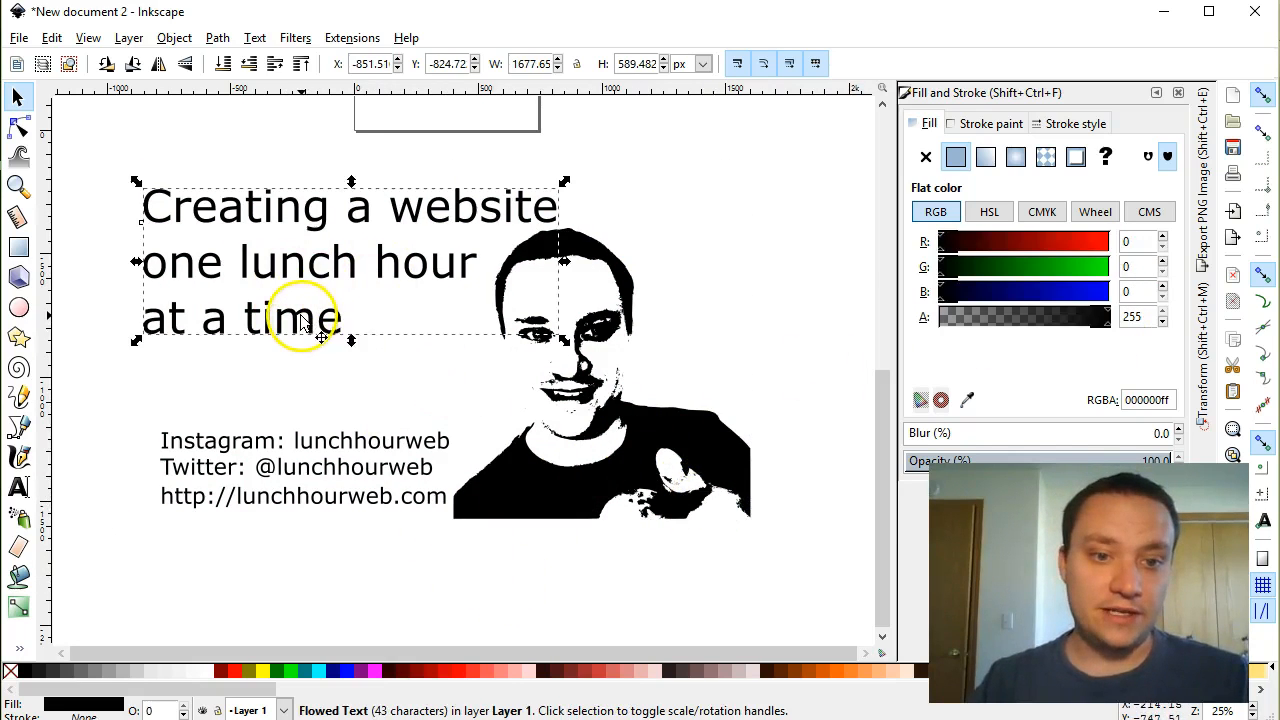
{"action": "double_click", "coordinate": [316, 320]}
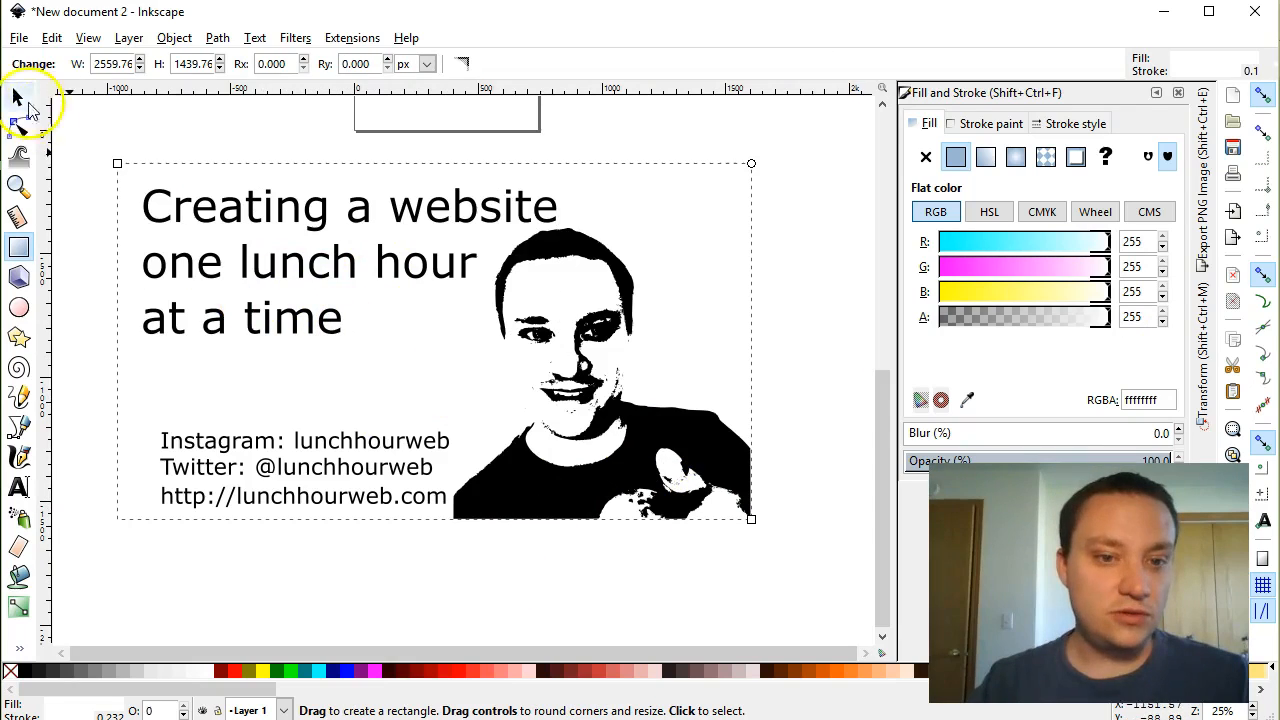
{"action": "left_click", "coordinate": [17, 96]}
{"action": "left_click", "coordinate": [270, 272]}
{"action": "double_click", "coordinate": [272, 270]}
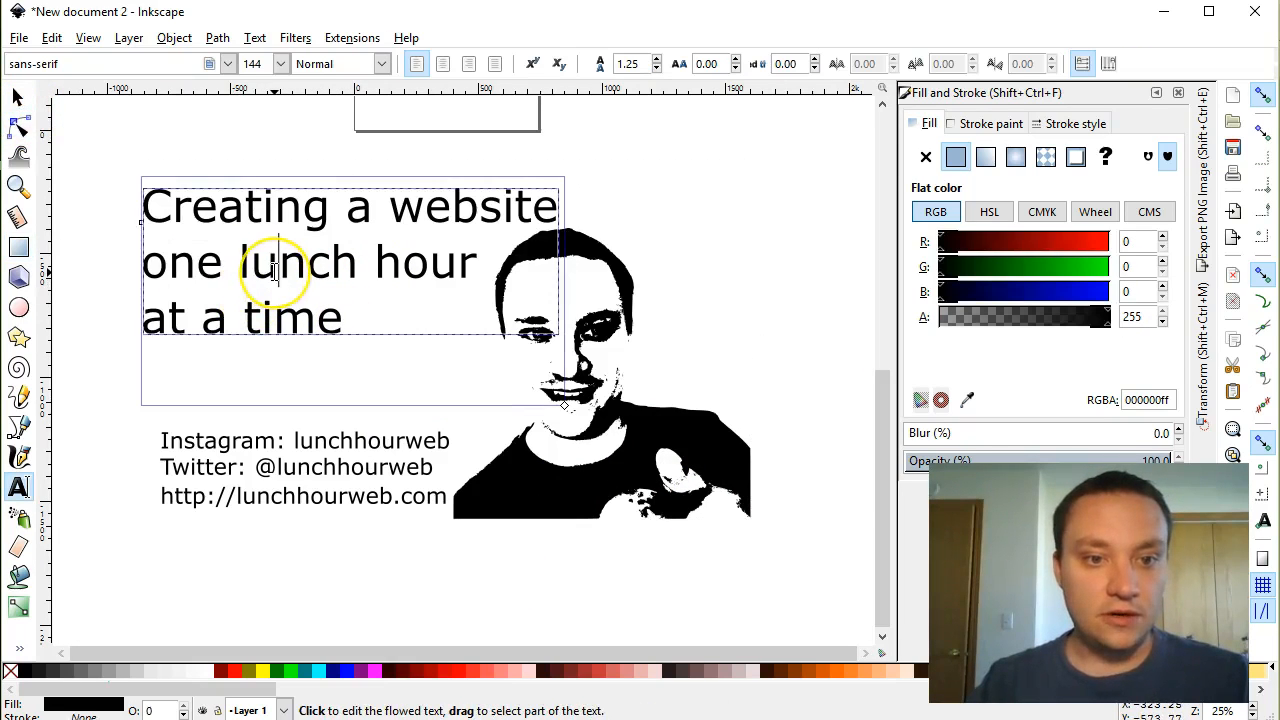
{"action": "key", "text": "ctrl+a"}
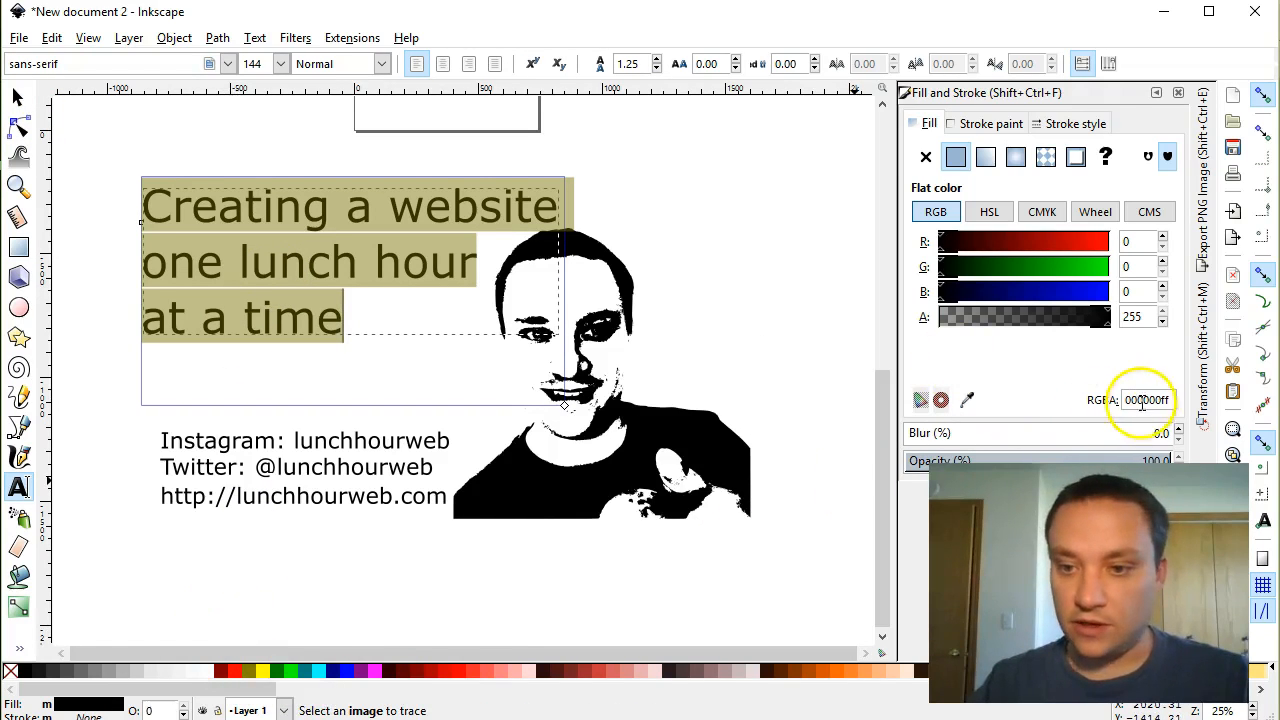
{"action": "left_click_drag", "start_coordinate": [1162, 393], "coordinate": [1104, 399]}
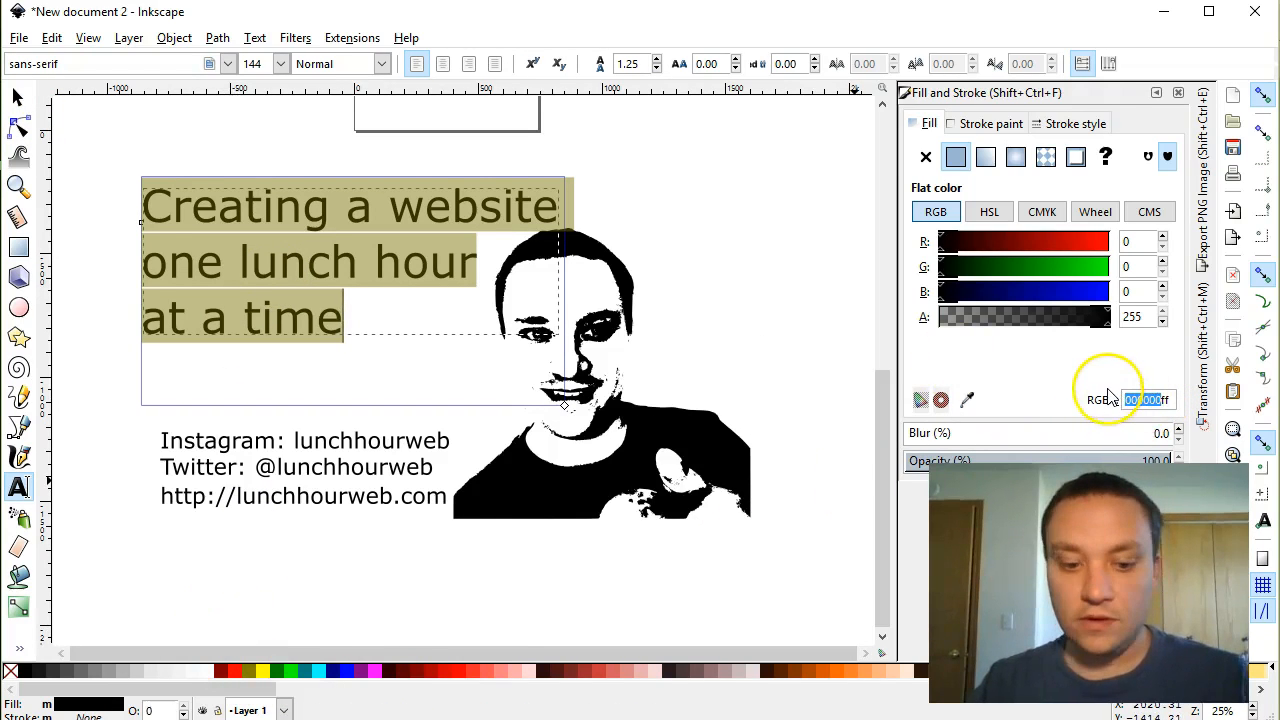
{"action": "type", "text": "435ff"}
{"action": "key", "text": "BackSpace"}
{"action": "type", "text": "75cc"}
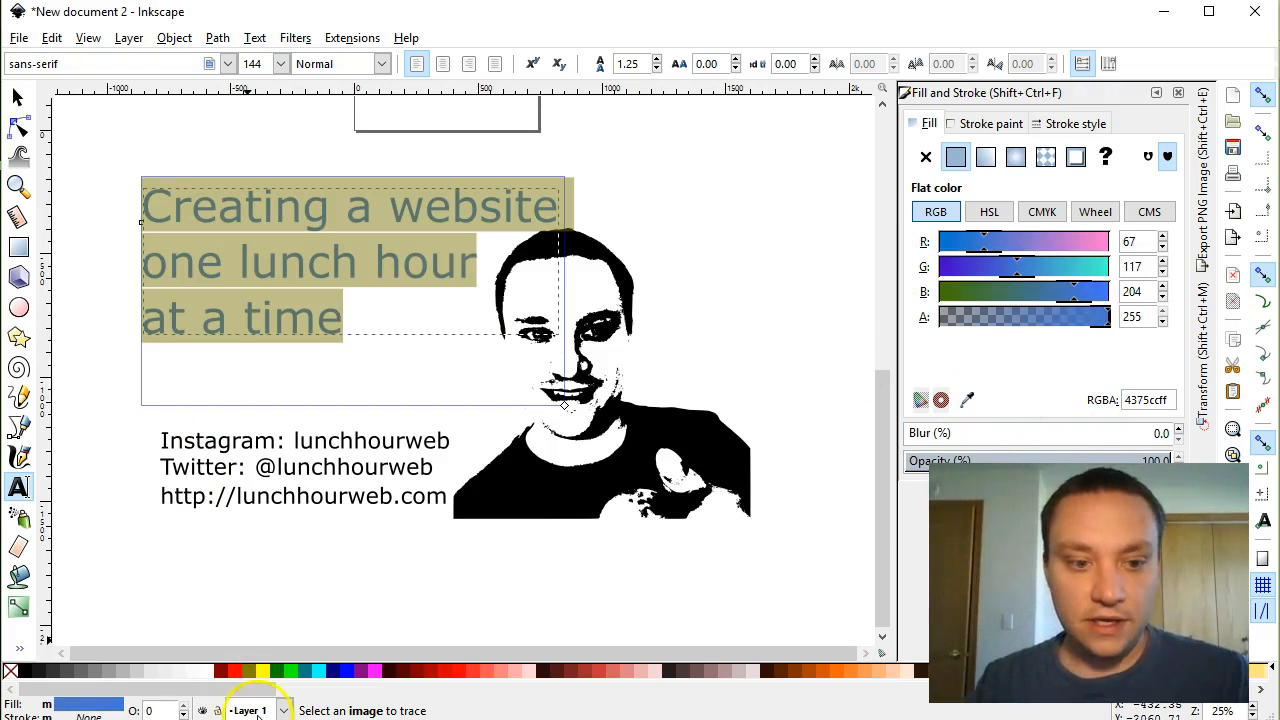
{"action": "left_click", "coordinate": [207, 673], "text": "shift"}
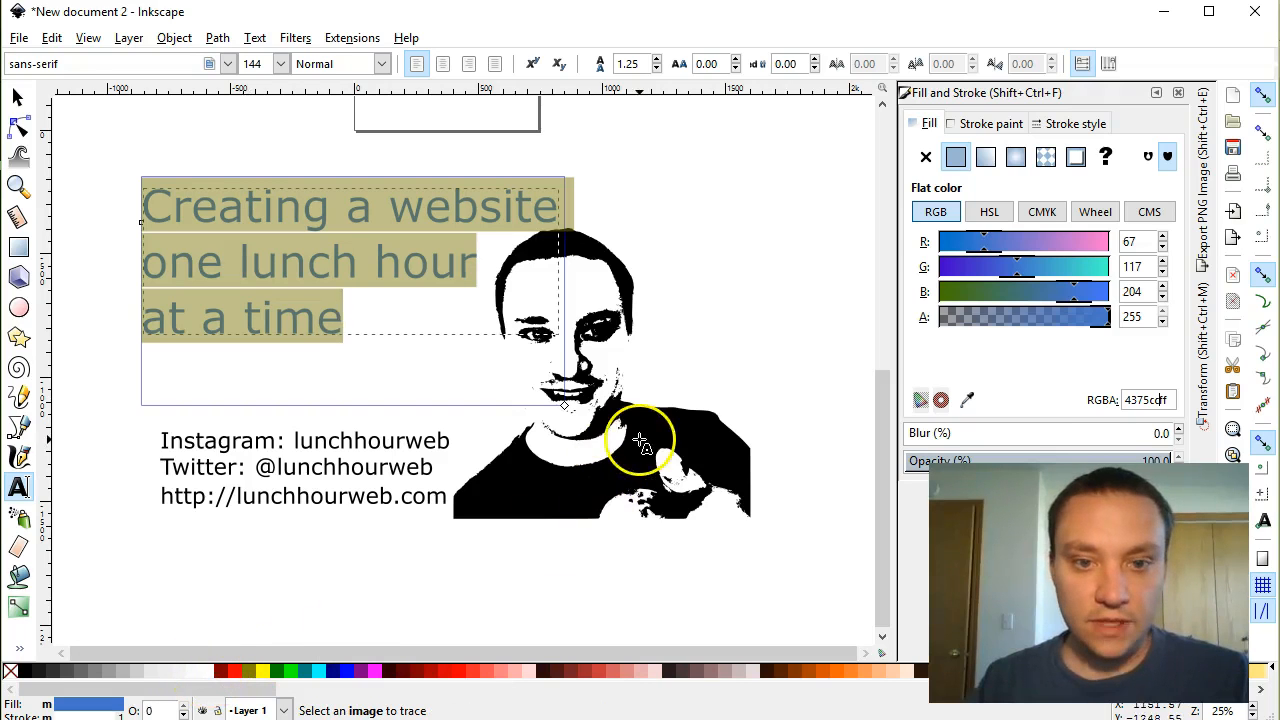
{"action": "left_click", "coordinate": [17, 95]}
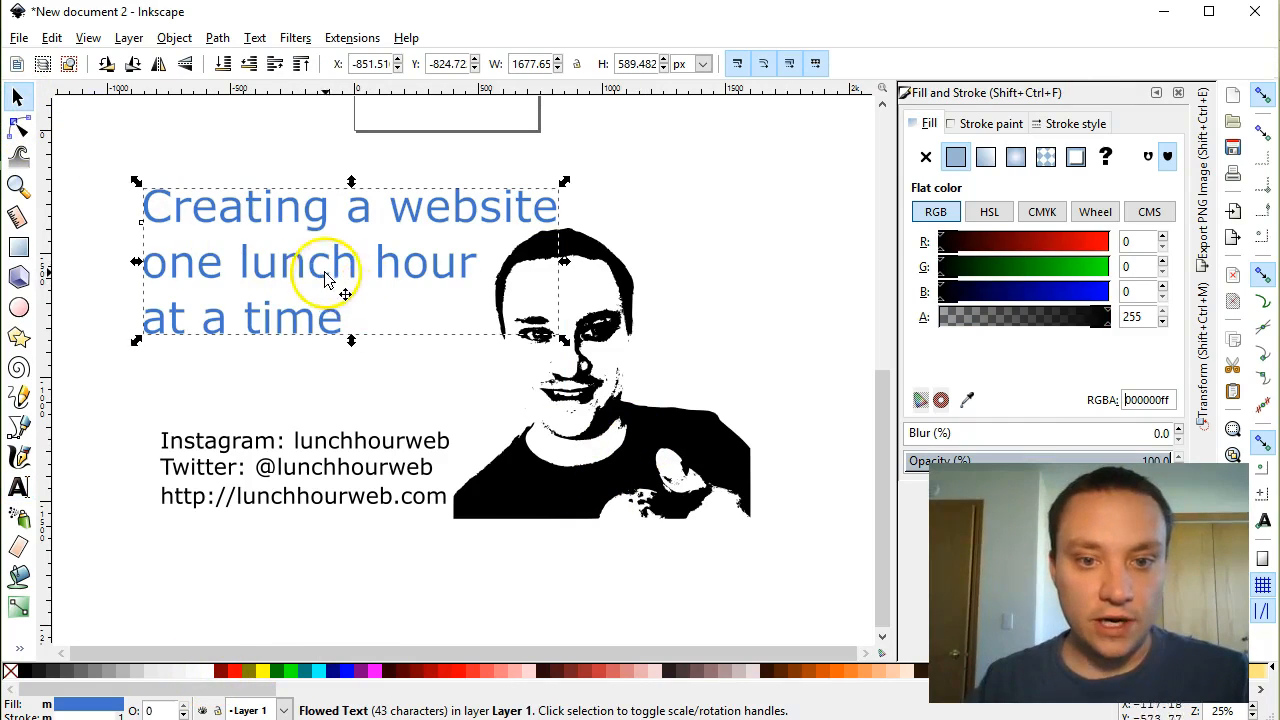
Move the slogan over the portrait to inspect its white outline up close, and undo the move.
{"action": "left_click_drag", "start_coordinate": [323, 271], "coordinate": [429, 286]}
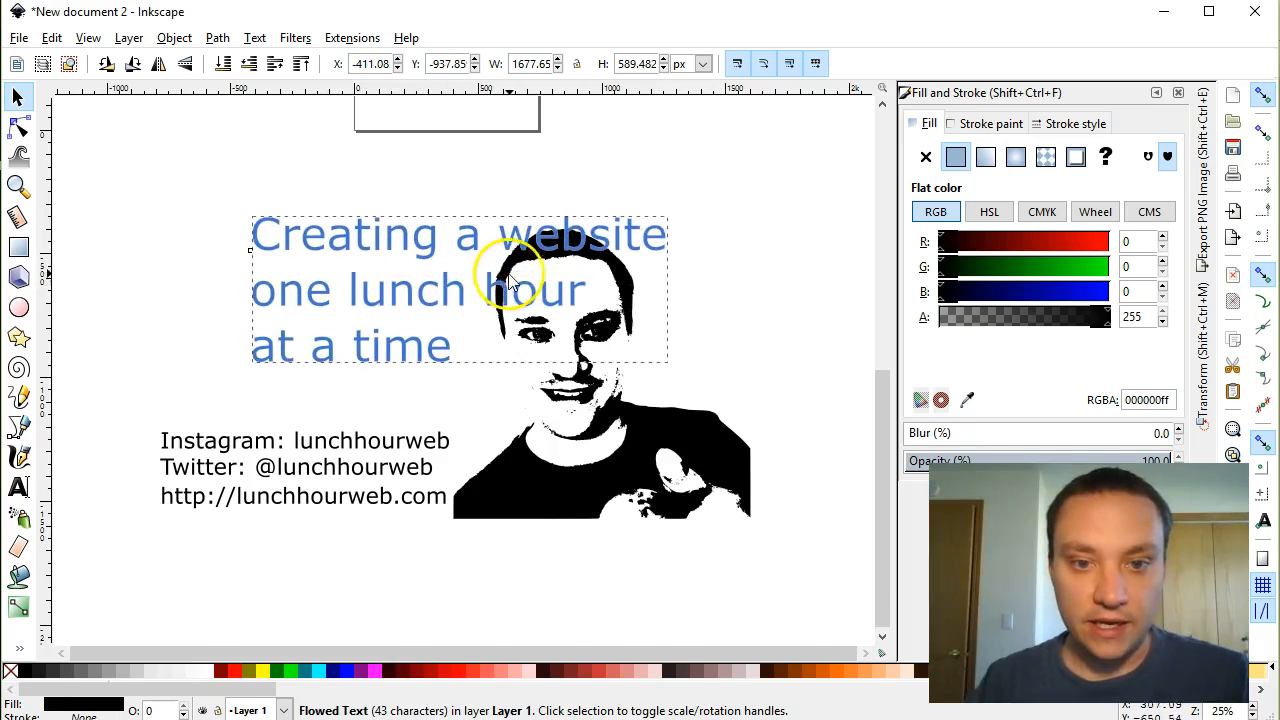
{"action": "scroll", "coordinate": [568, 263], "scroll_direction": "up", "scroll_amount": 5}
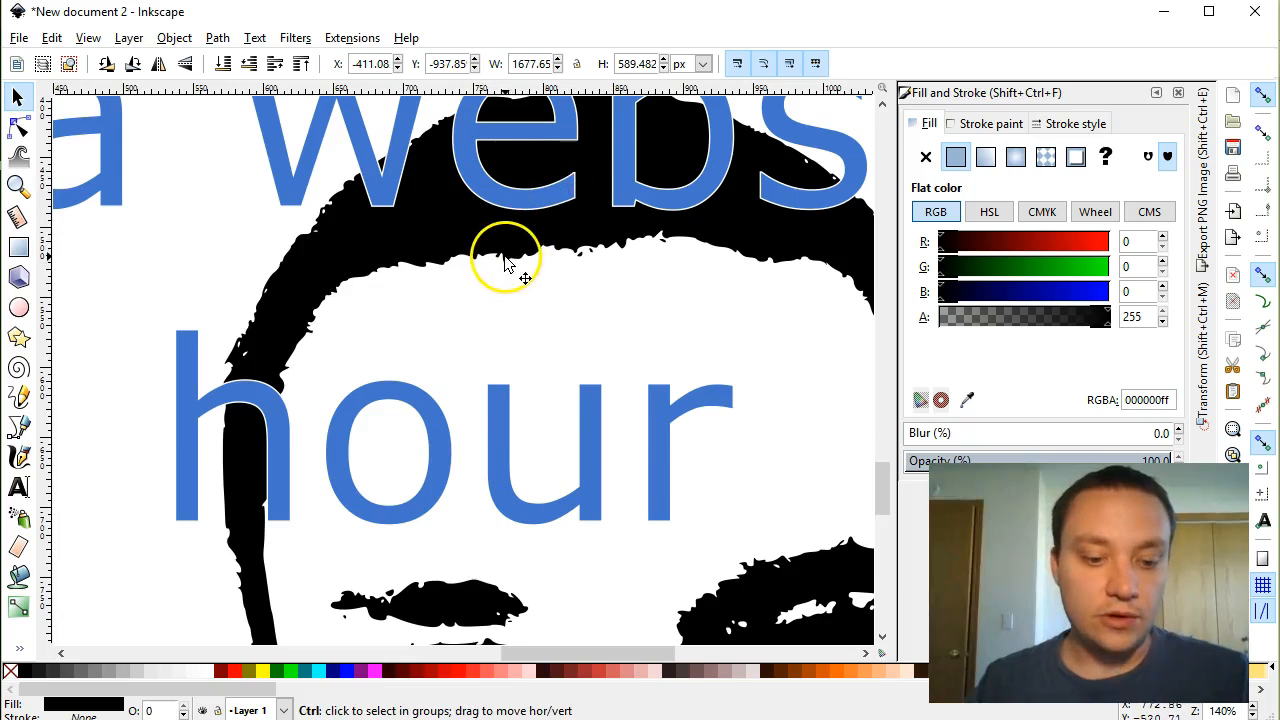
{"action": "scroll", "coordinate": [506, 263], "scroll_direction": "down", "scroll_amount": 5}
{"action": "key", "text": "ctrl+z"}
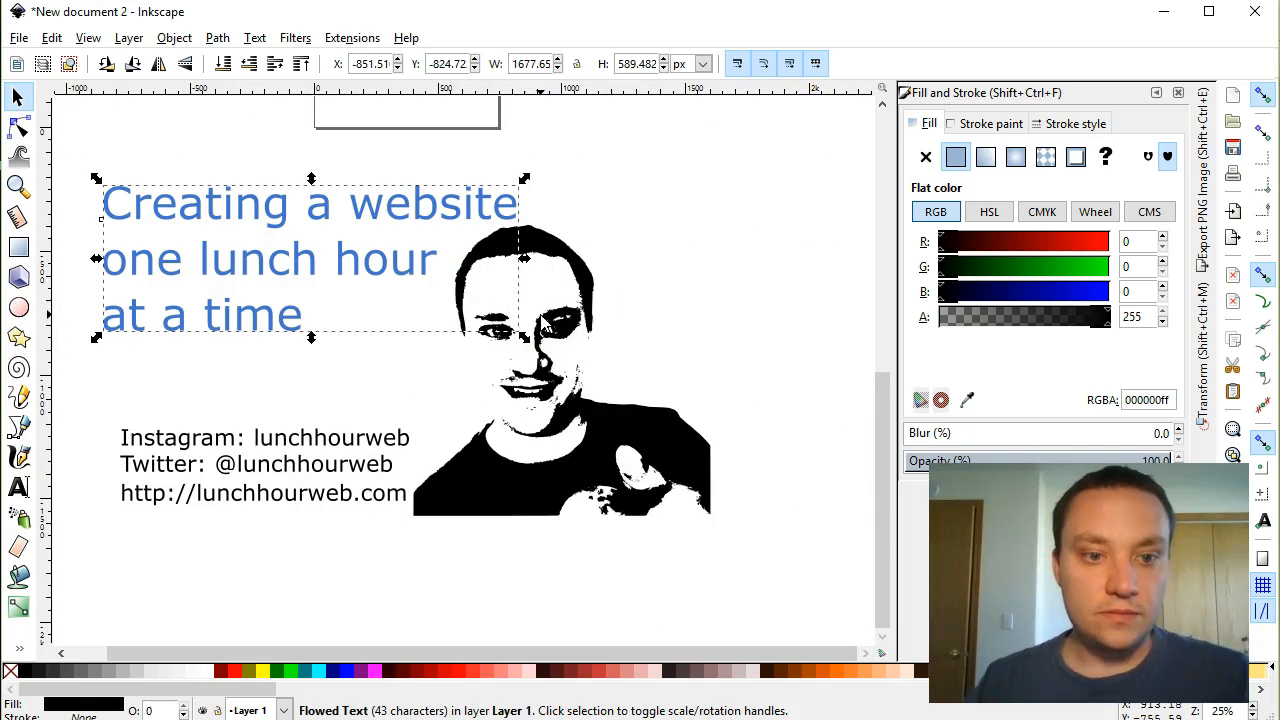
{"action": "scroll", "coordinate": [337, 272], "scroll_direction": "up", "scroll_amount": 4}
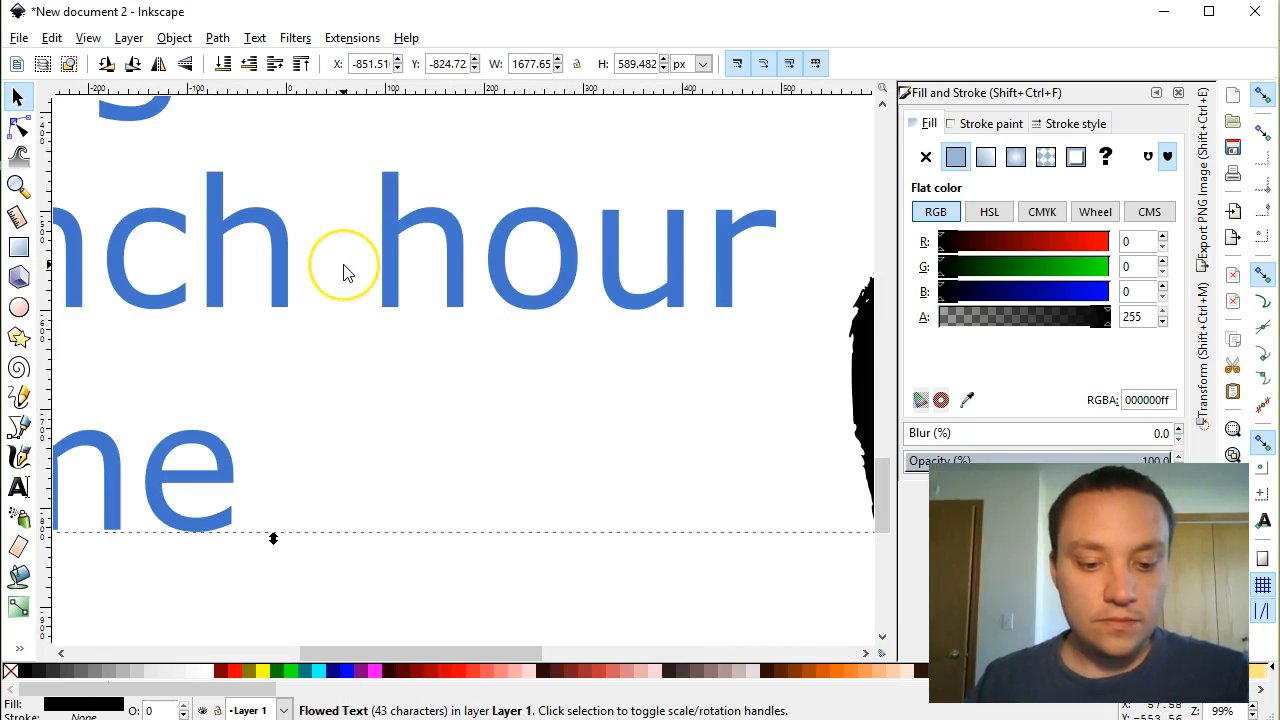
Recolor the whole Instagram line, "Instagram: lunchhourweb", to red with RGBA f54958ff.
{"action": "scroll", "coordinate": [391, 286], "scroll_direction": "down", "scroll_amount": 3}
{"action": "scroll", "coordinate": [391, 286], "scroll_direction": "down", "scroll_amount": 1}
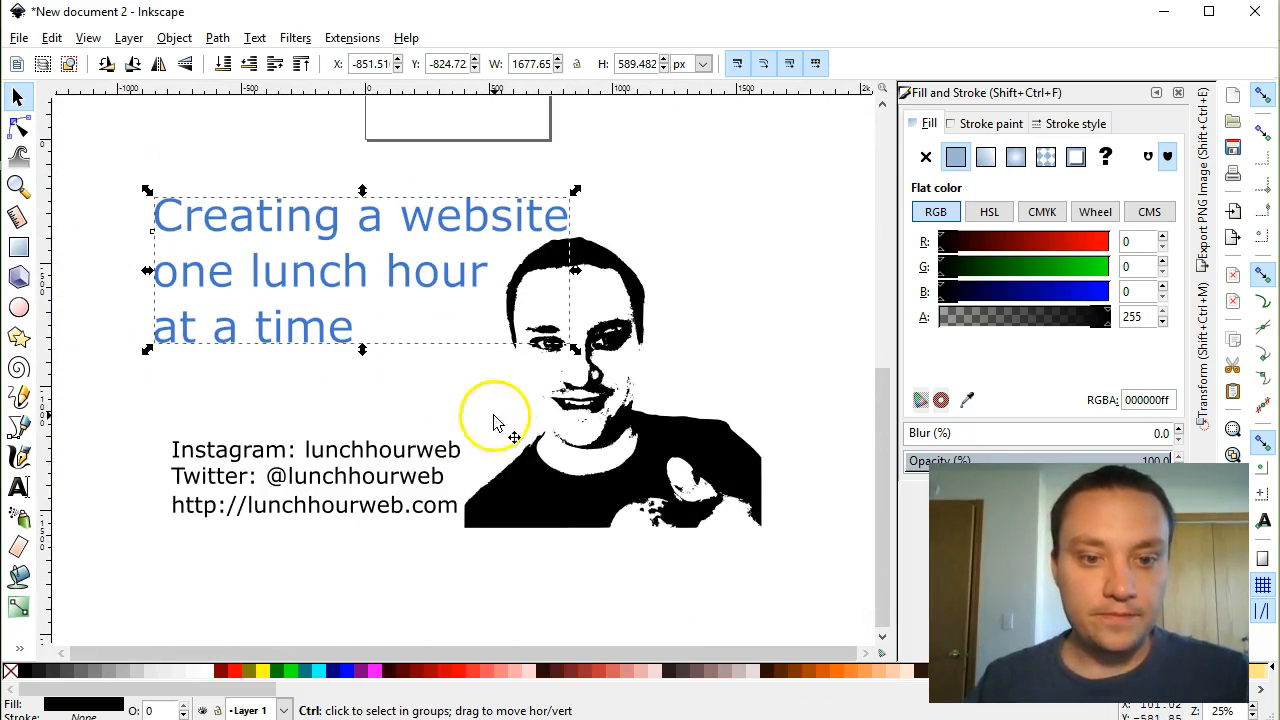
{"action": "left_click", "coordinate": [349, 477]}
{"action": "left_click", "coordinate": [292, 452]}
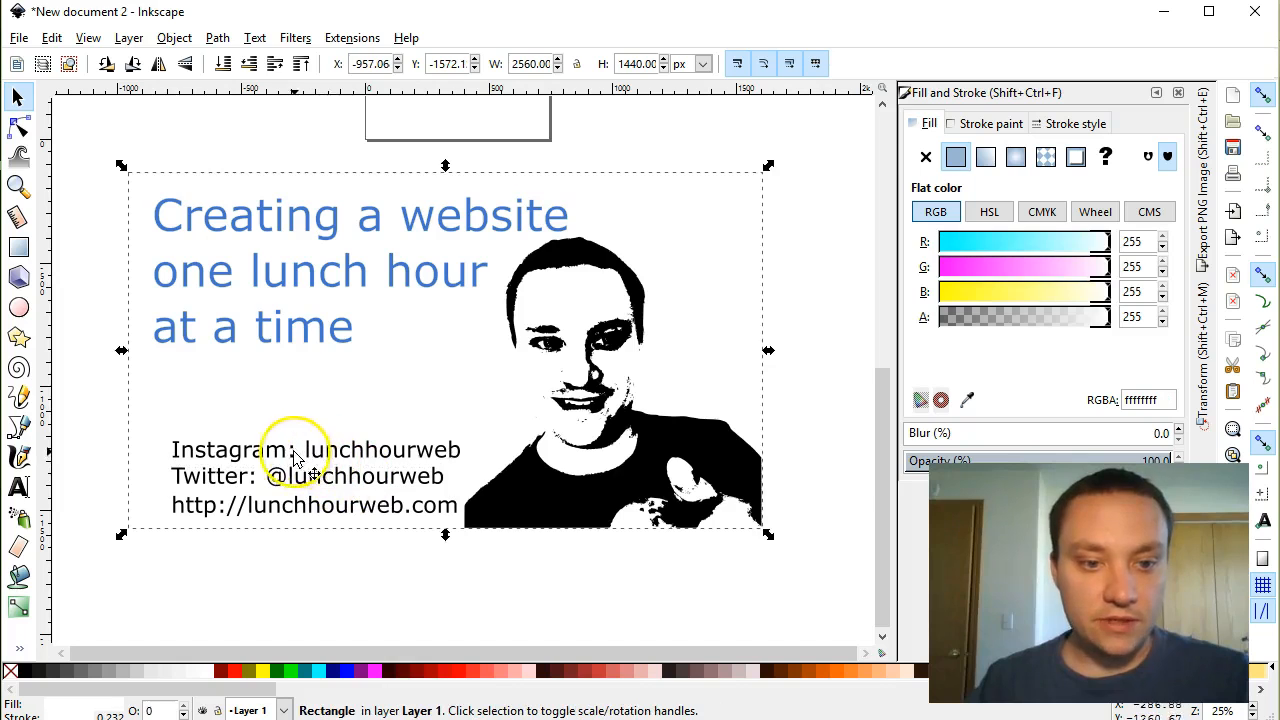
{"action": "left_click", "coordinate": [237, 456]}
{"action": "triple_click", "coordinate": [237, 456]}
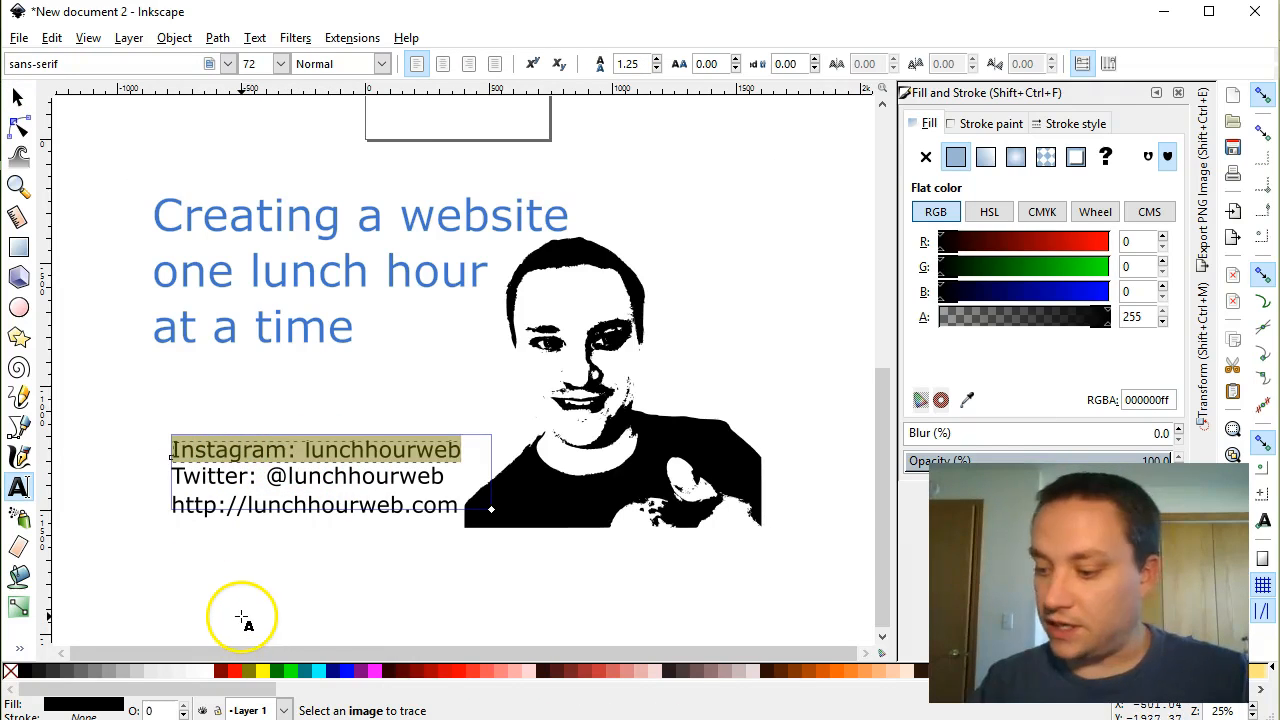
{"action": "double_click", "coordinate": [1150, 400]}
{"action": "type", "text": "fff"}
{"action": "key", "text": "Left"}
{"action": "key", "text": "Left"}
{"action": "type", "text": "5"}
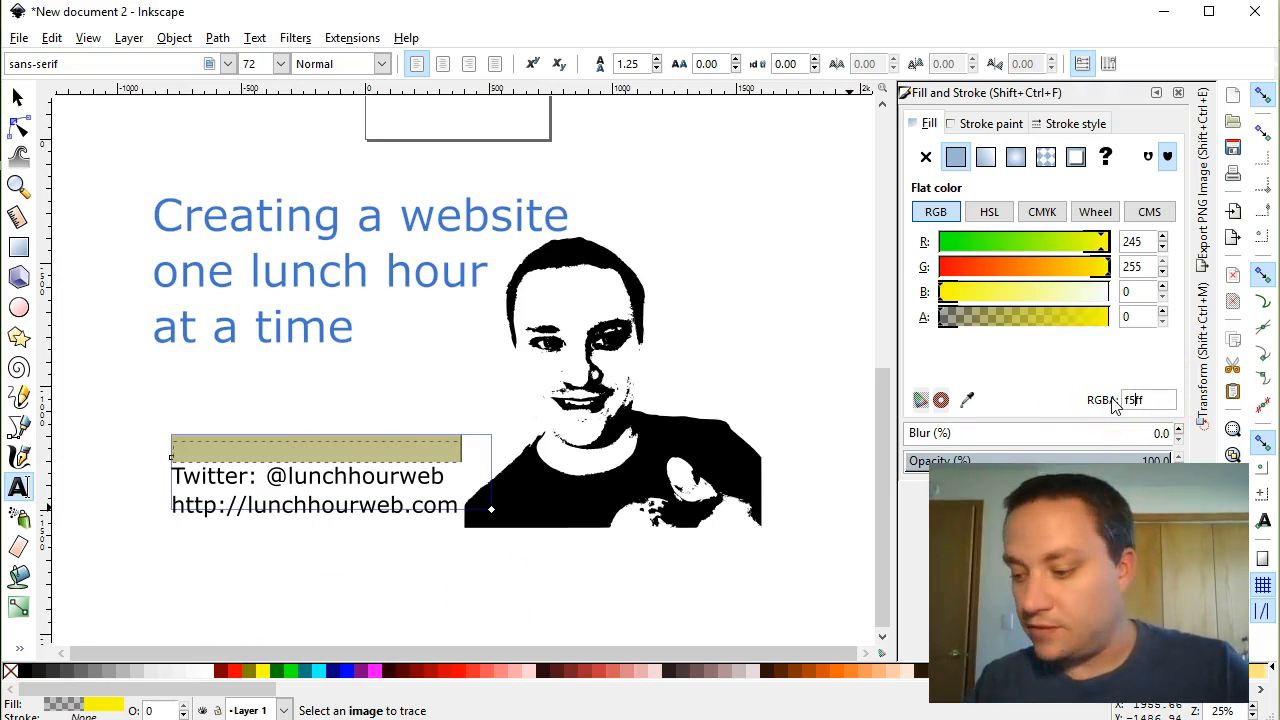
{"action": "type", "text": "49"}
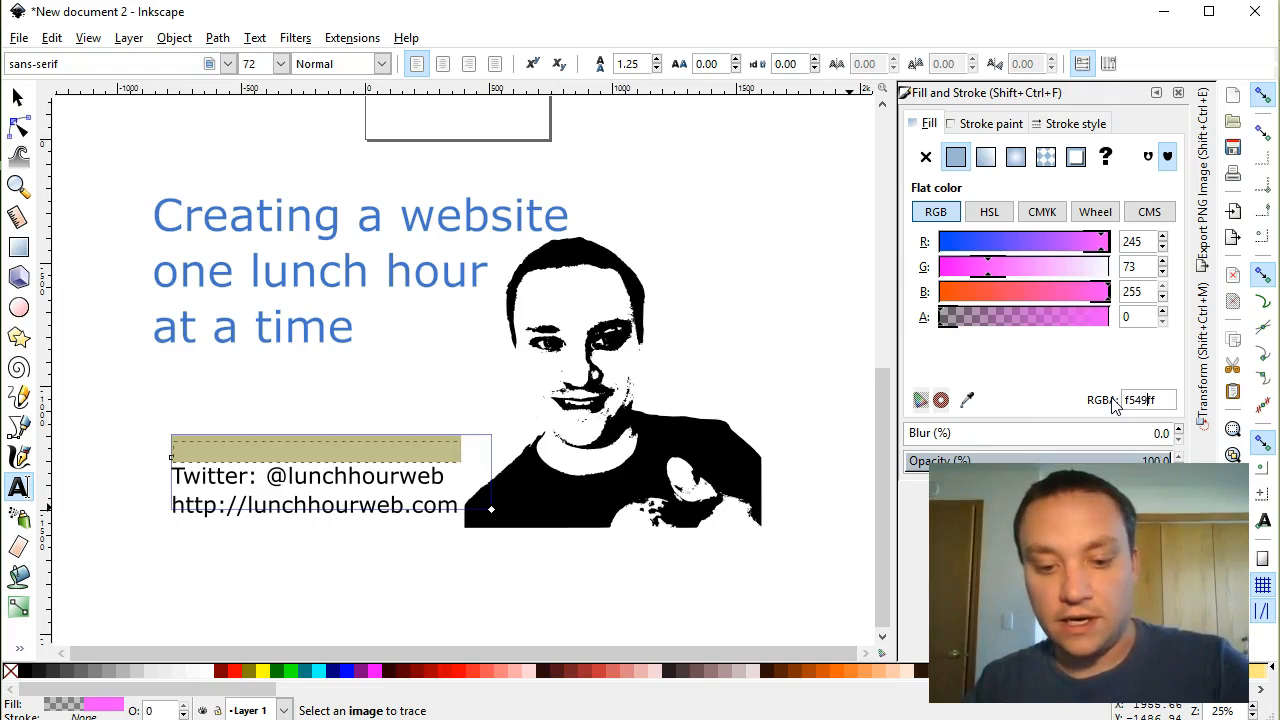
{"action": "type", "text": "58"}
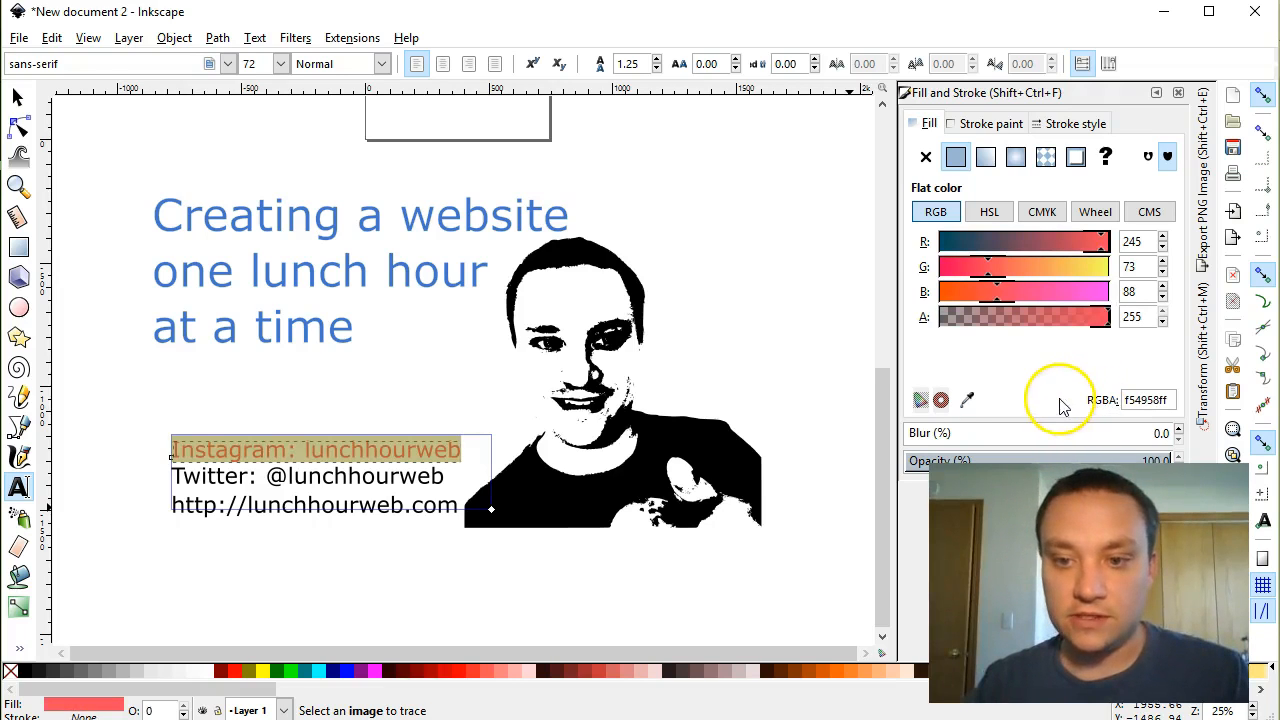
{"action": "left_click", "coordinate": [623, 478]}
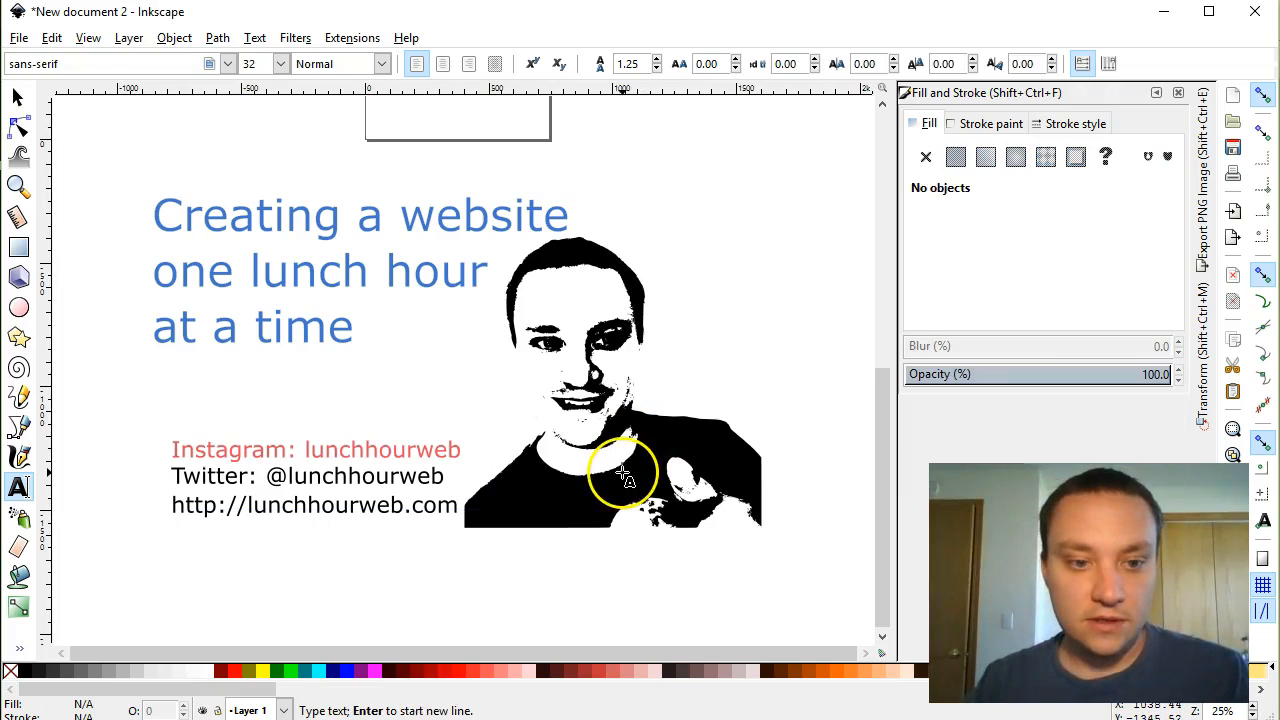
Recolor only the "Instagram:" label to blue, RGBA 638dcff0, and deselect the text.
{"action": "left_click", "coordinate": [398, 478]}
{"action": "left_click_drag", "start_coordinate": [297, 450], "coordinate": [166, 447]}
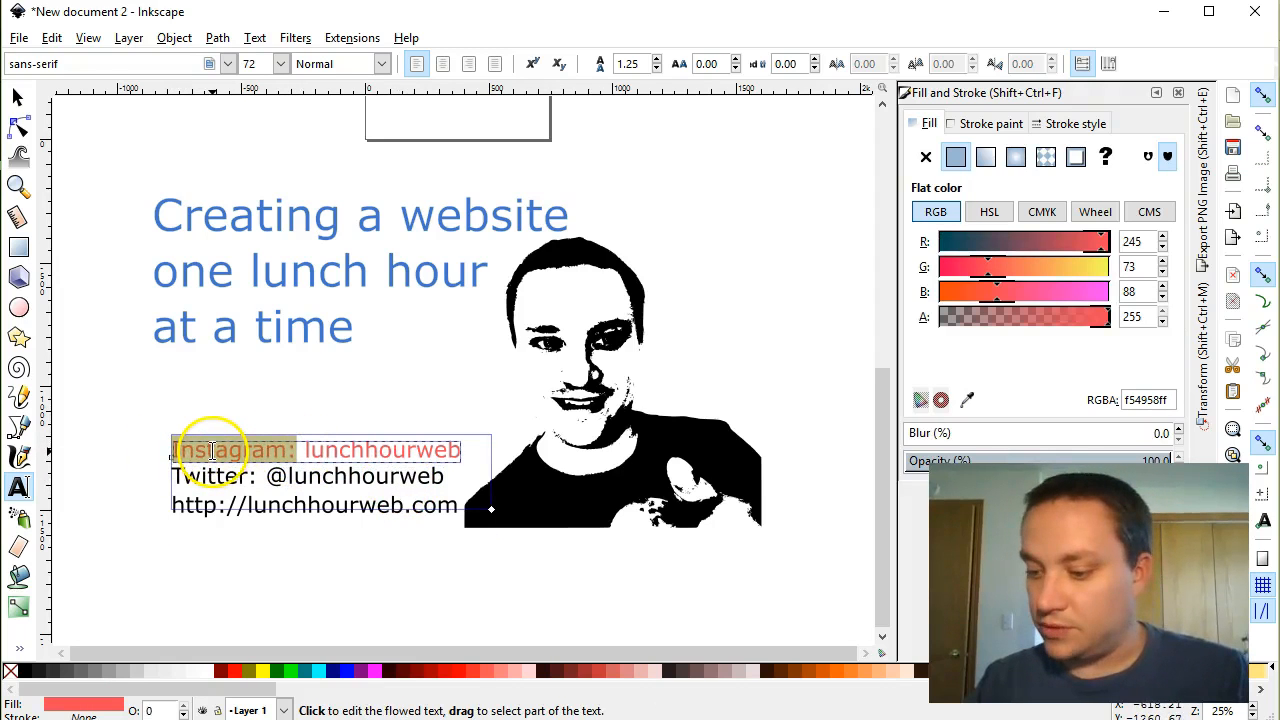
{"action": "left_click_drag", "start_coordinate": [1160, 400], "coordinate": [1110, 405]}
{"action": "type", "text": "6f"}
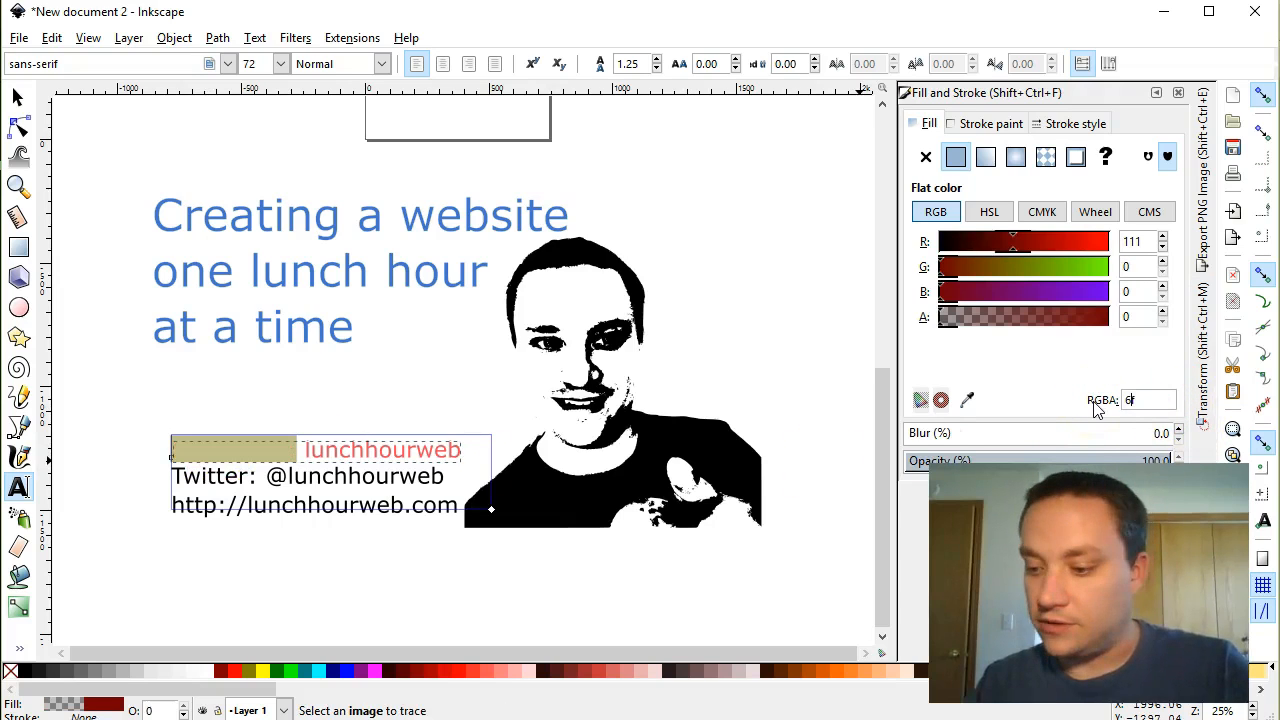
{"action": "type", "text": "38"}
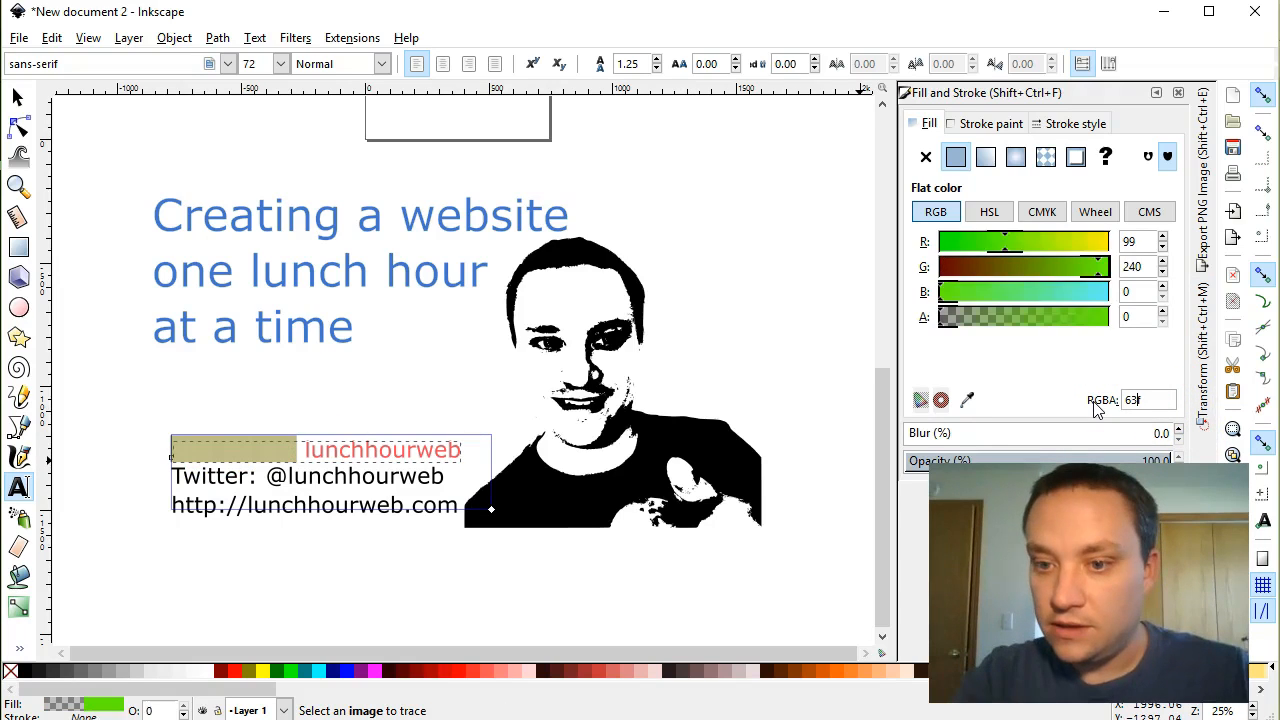
{"action": "type", "text": "d"}
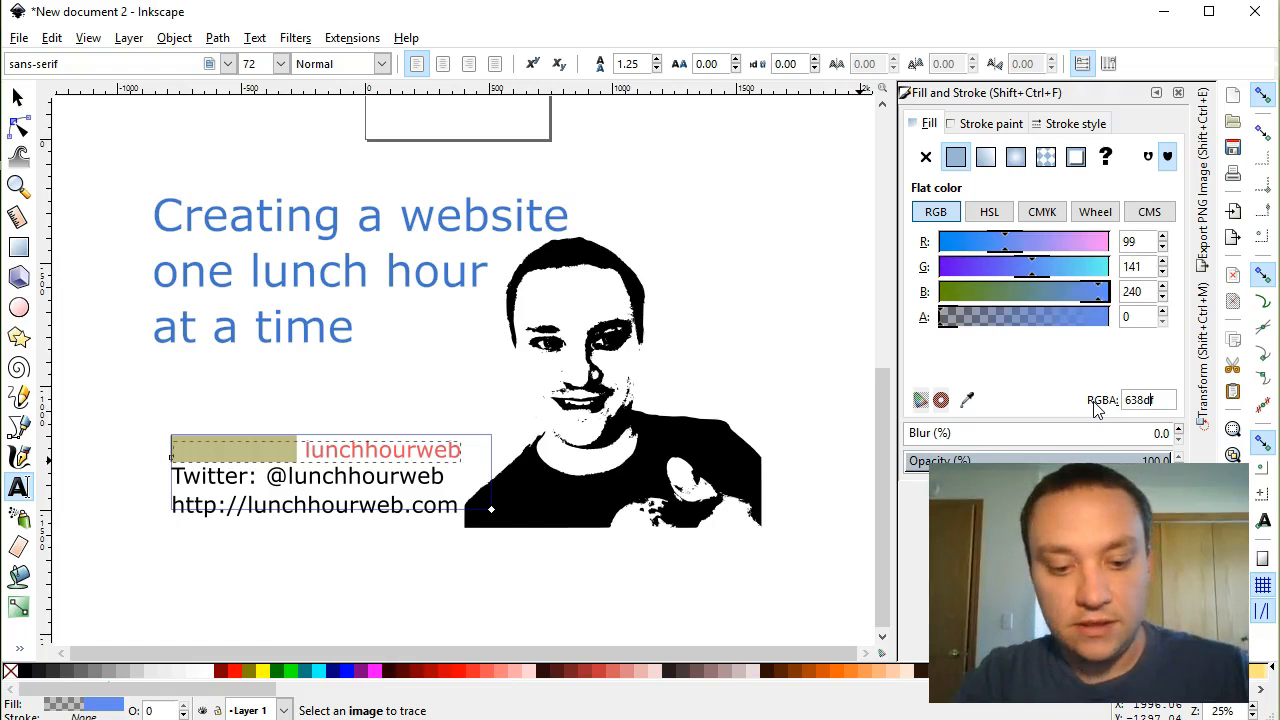
{"action": "type", "text": "cf"}
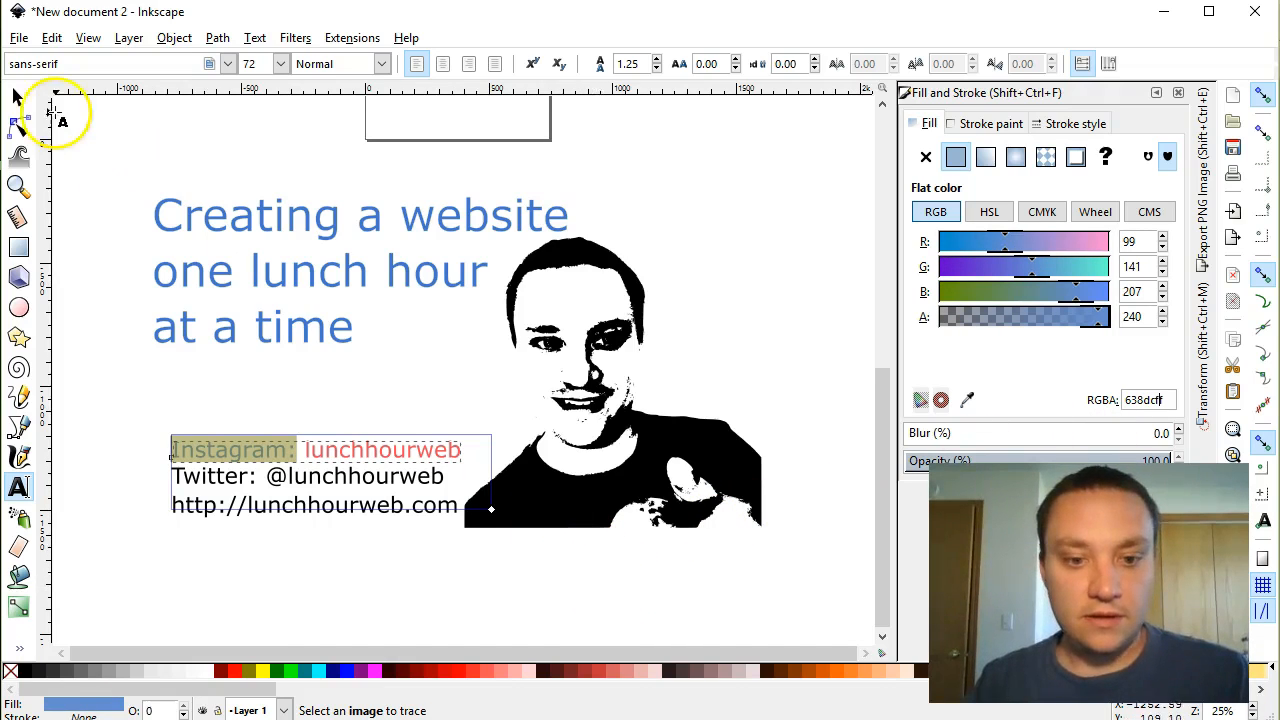
{"action": "left_click", "coordinate": [17, 97]}
{"action": "left_click", "coordinate": [382, 586]}
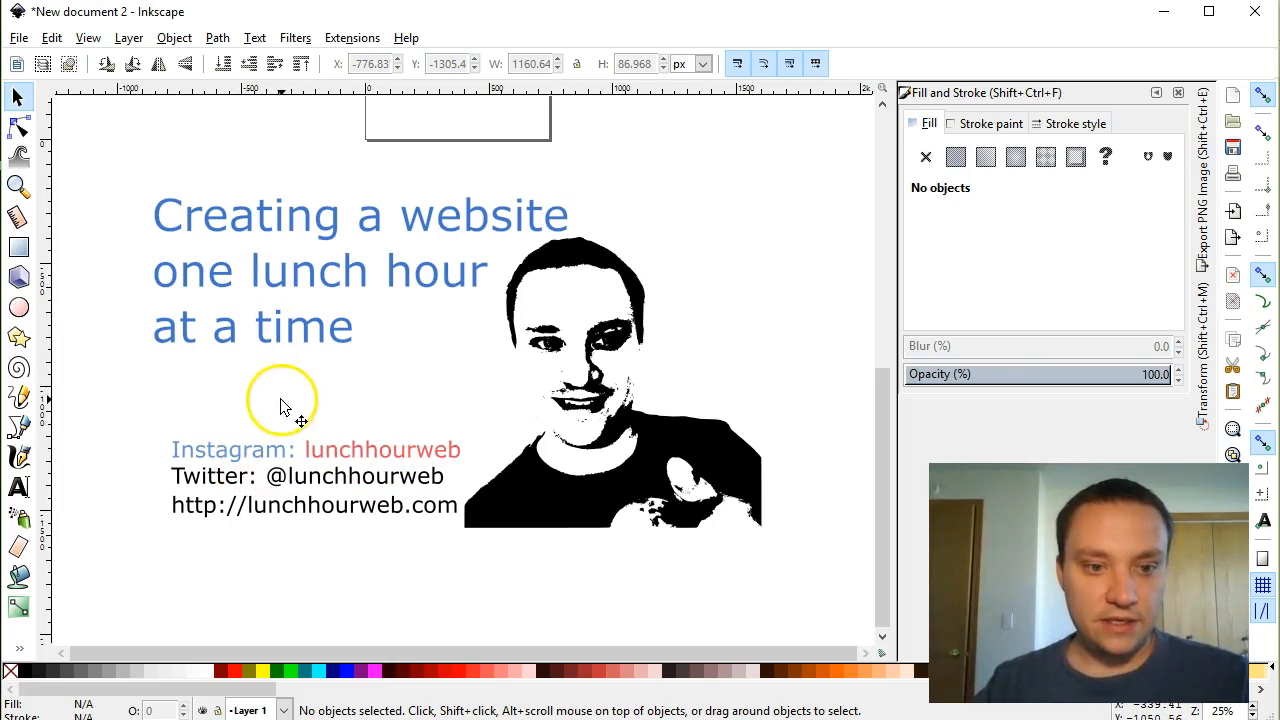
Make the "Instagram:" label bold, leaving the account name after it in normal weight.
{"action": "double_click", "coordinate": [263, 452]}
{"action": "left_click_drag", "start_coordinate": [297, 445], "coordinate": [185, 437]}
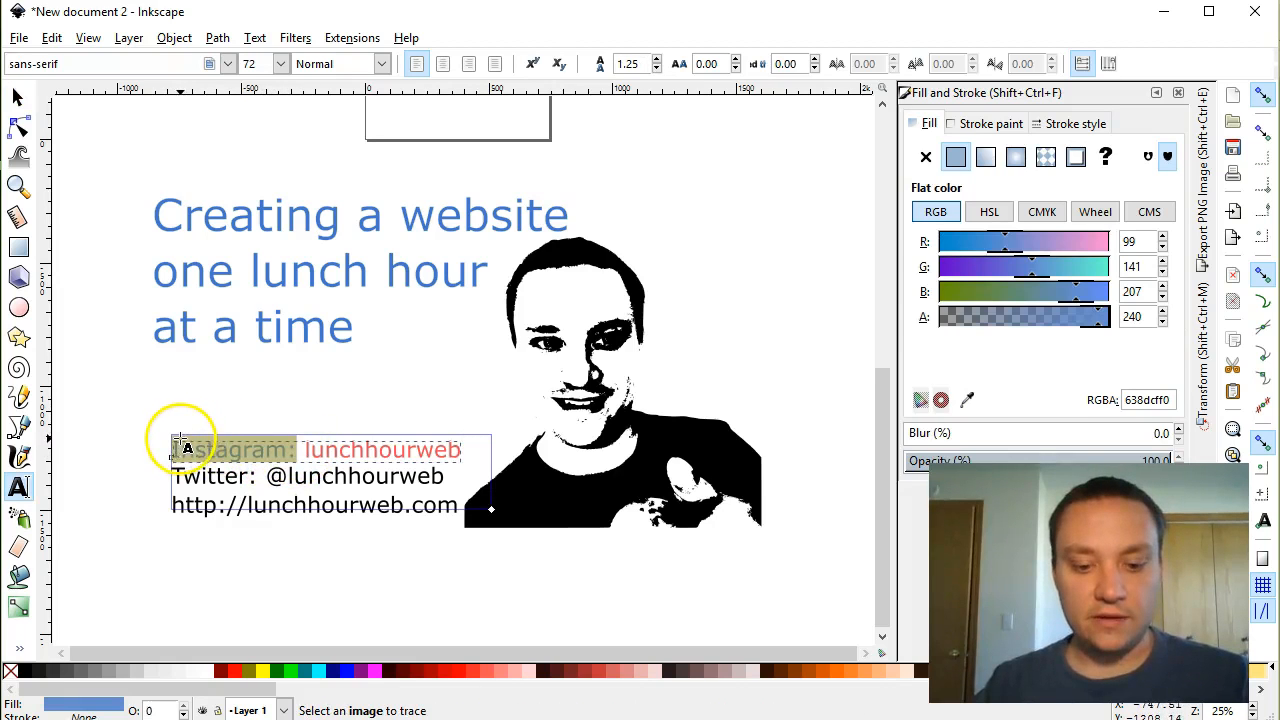
{"action": "key", "text": "ctrl+b"}
{"action": "key", "text": "Escape"}
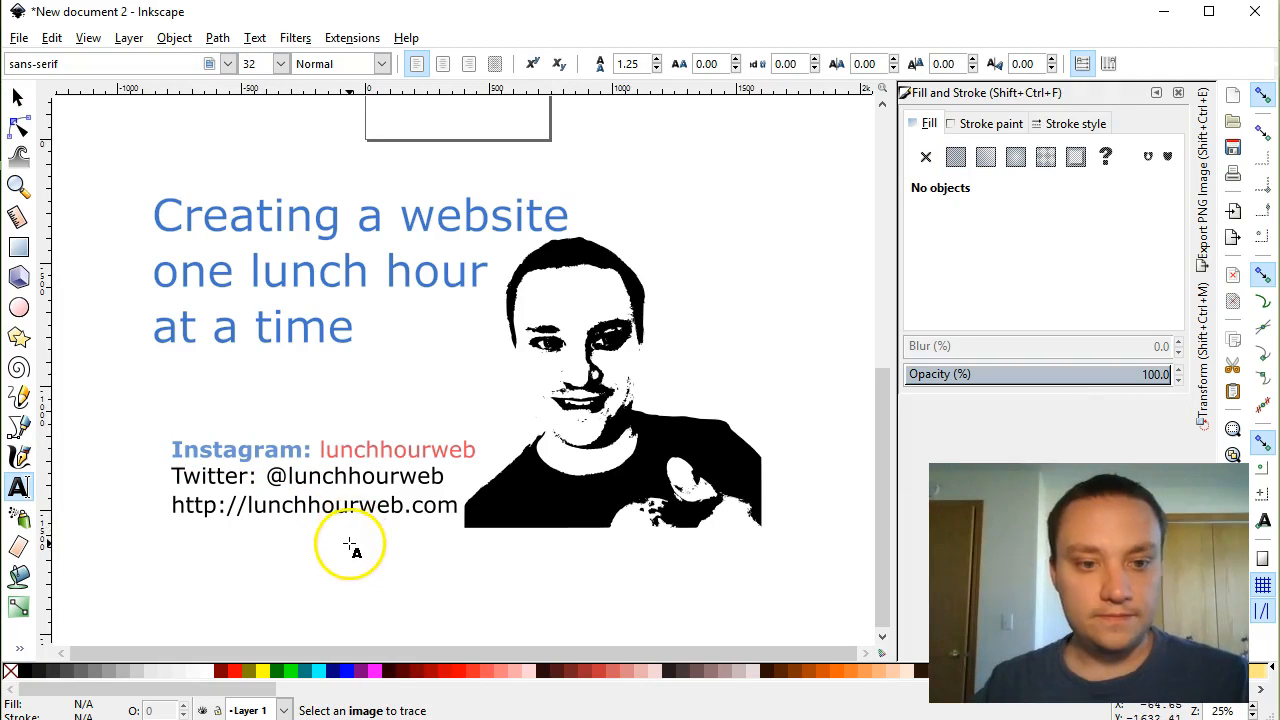
{"action": "left_click", "coordinate": [258, 452]}
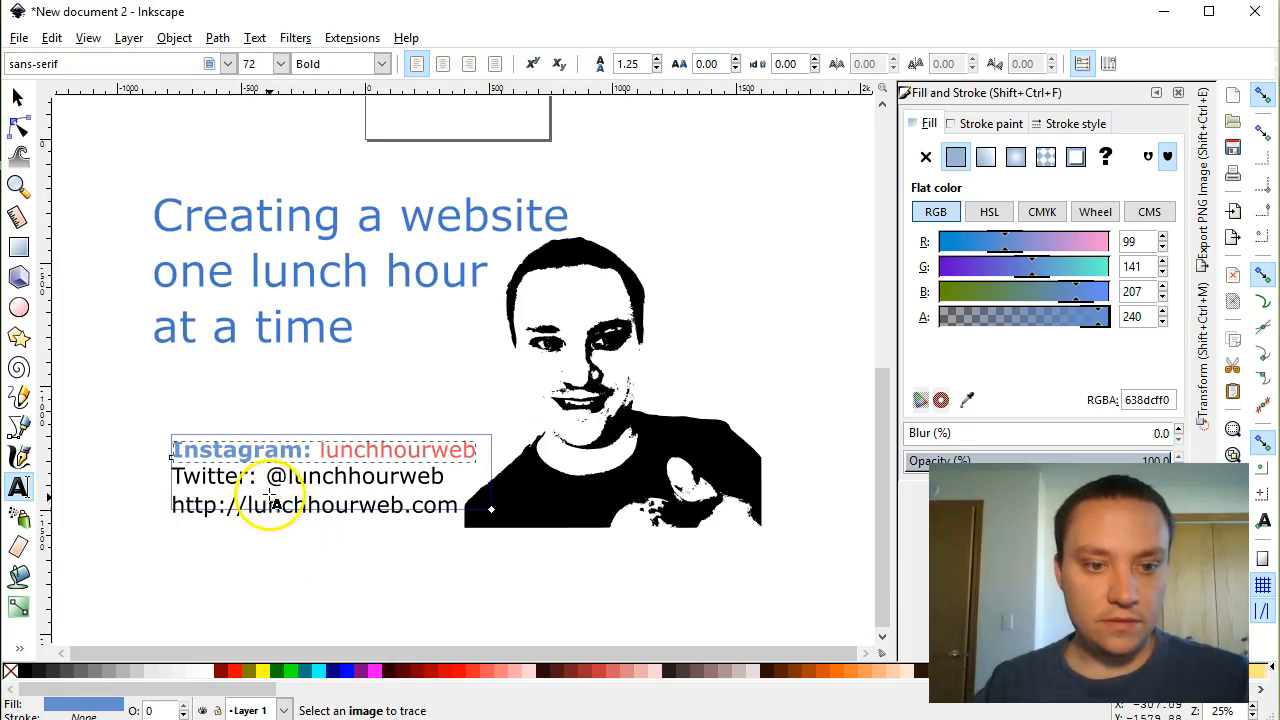
{"action": "key", "text": "Escape"}
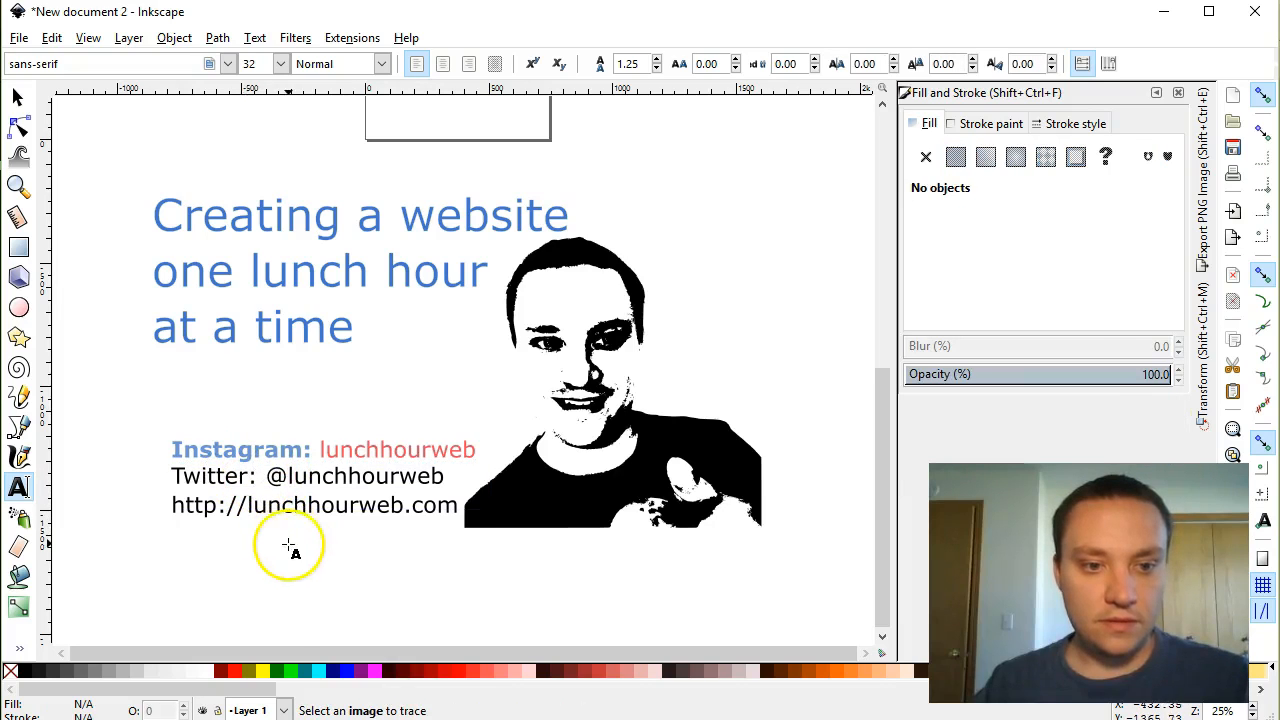
Make the "Twitter:" label bold in the Twitter line.
{"action": "left_click", "coordinate": [262, 487]}
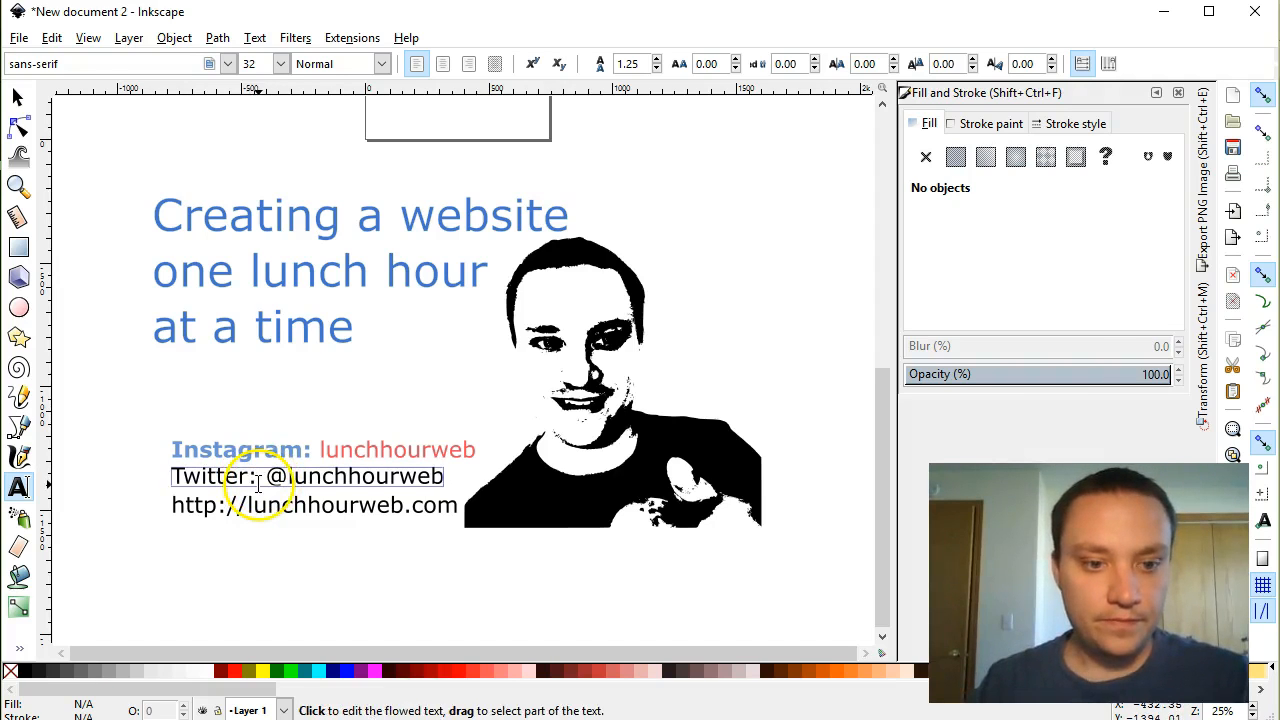
{"action": "key", "text": "shift+Home"}
{"action": "key", "text": "ctrl+b"}
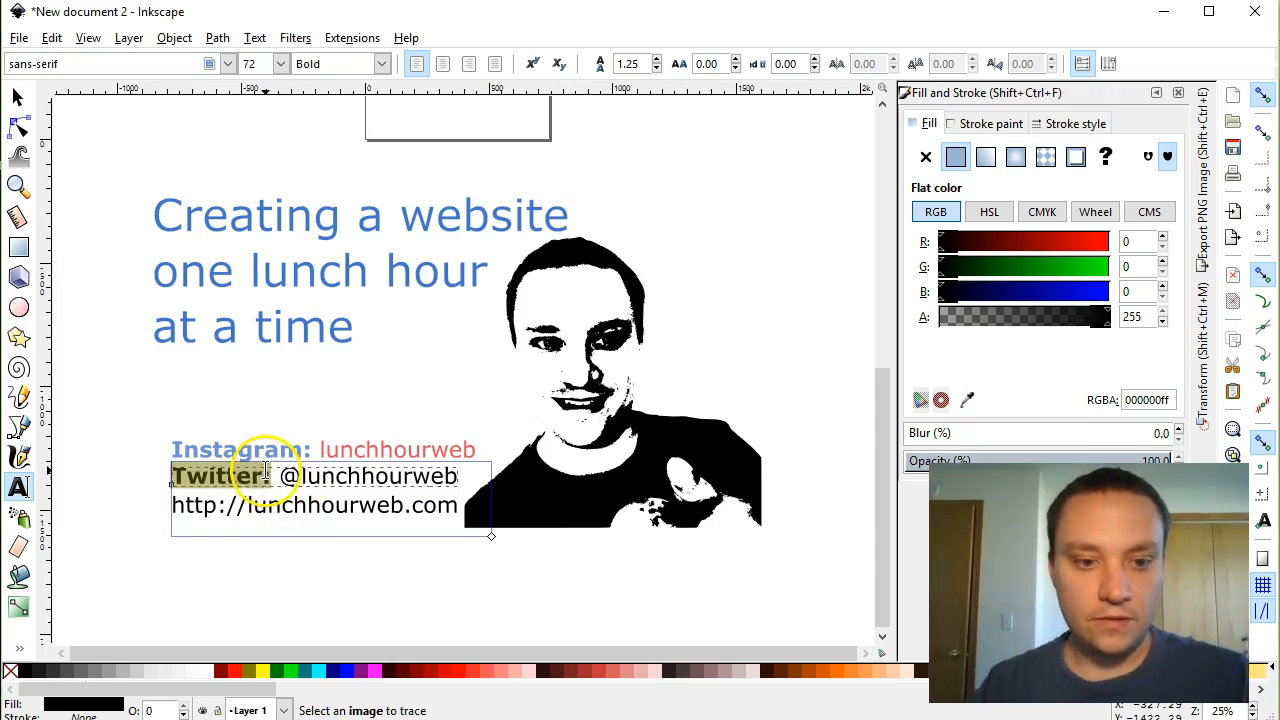
{"action": "left_click", "coordinate": [277, 472]}
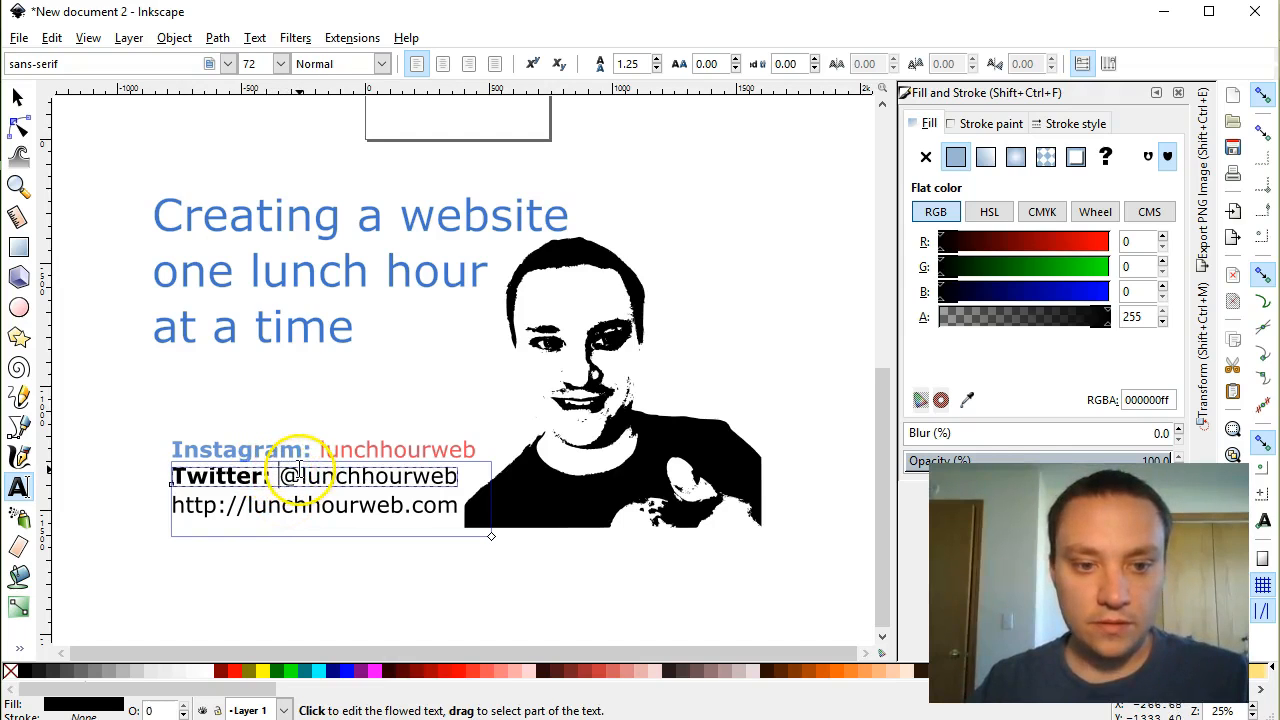
{"action": "key", "text": "shift+End"}
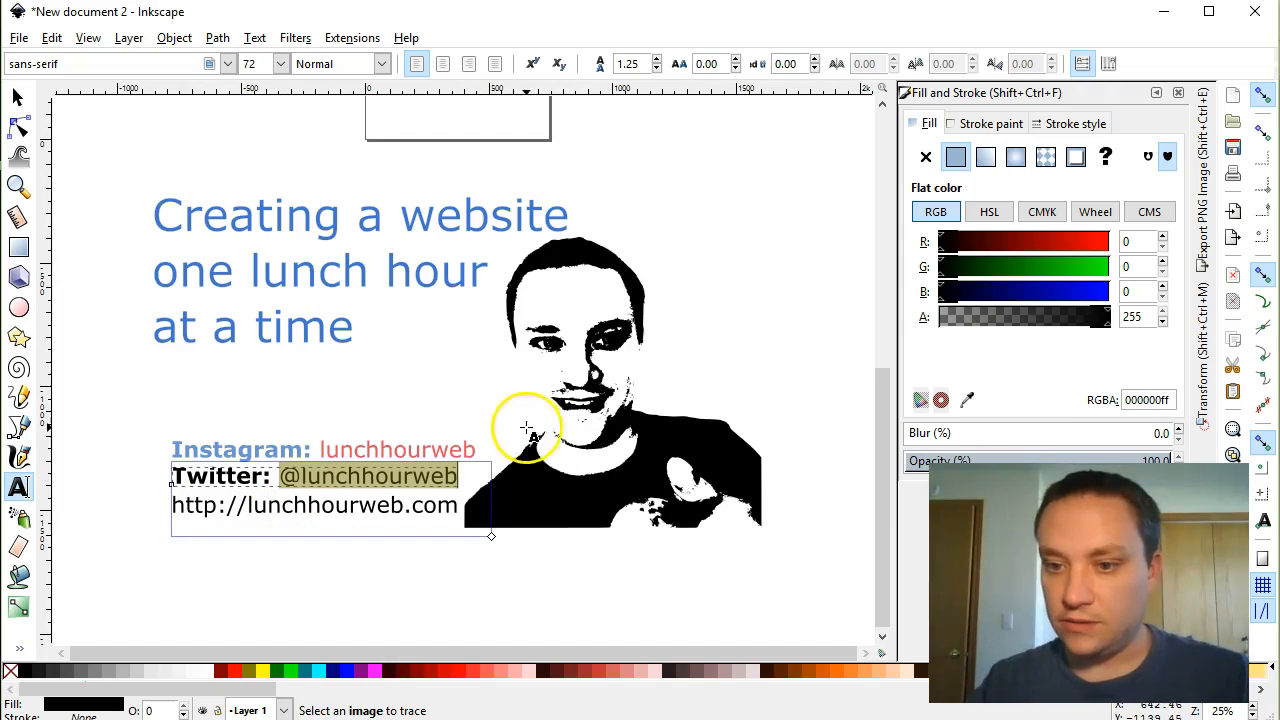
{"action": "left_click_drag", "start_coordinate": [1160, 397], "coordinate": [1094, 390]}
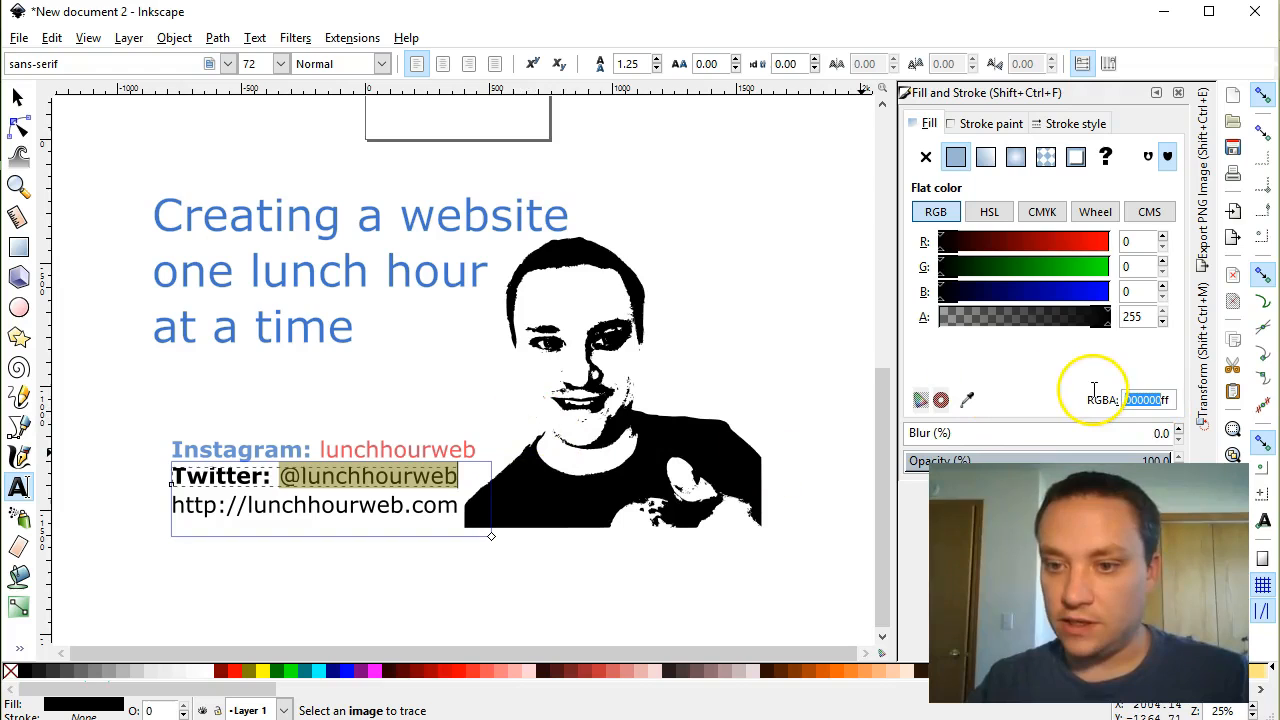
{"action": "type", "text": "638d"}
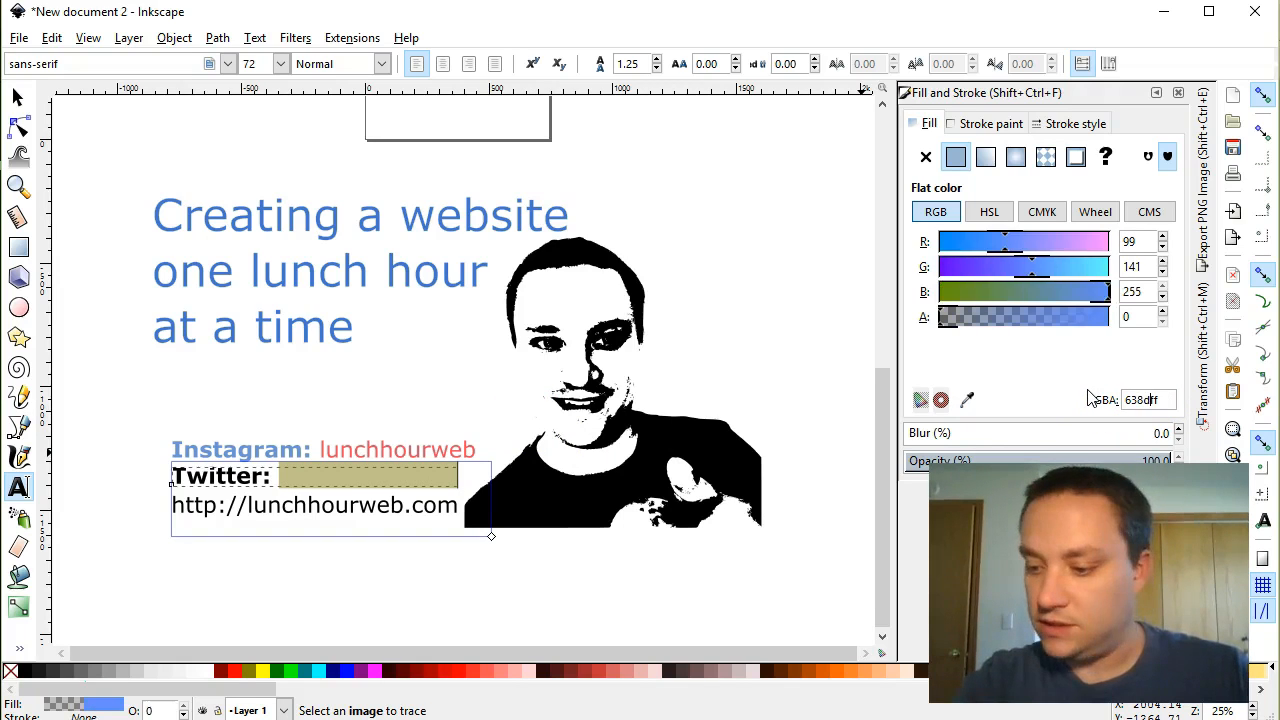
{"action": "type", "text": "c4"}
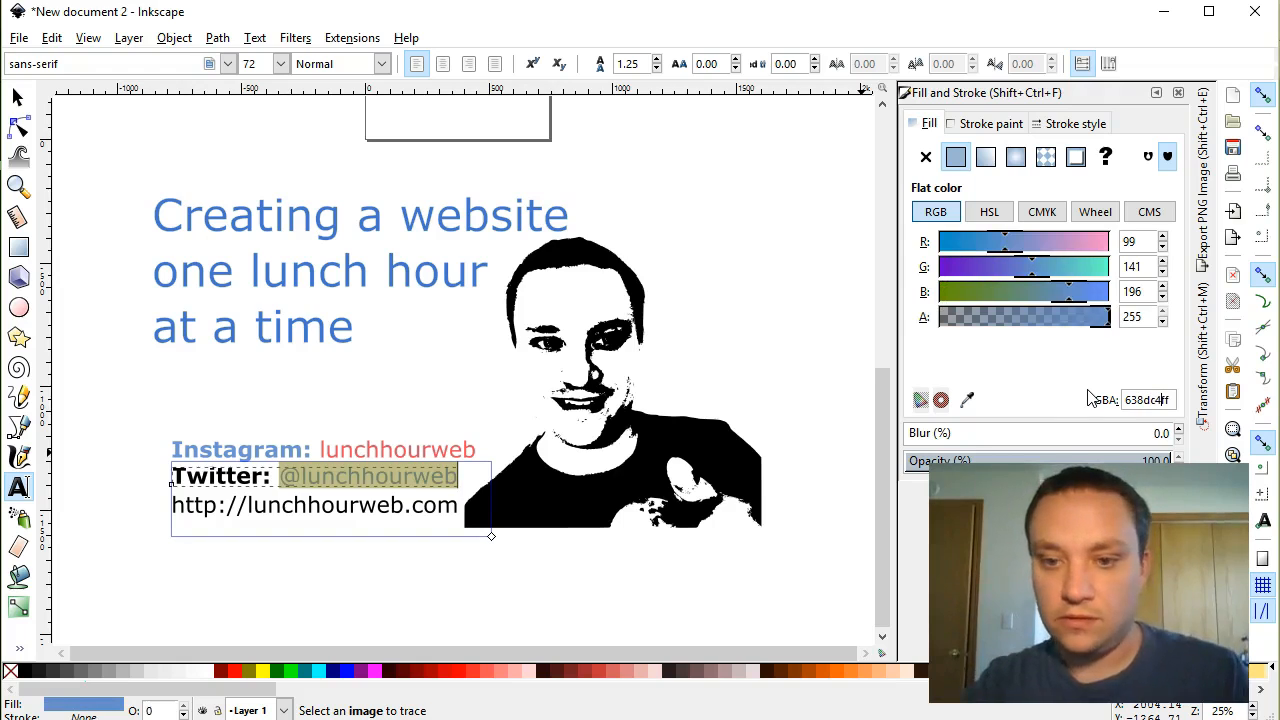
{"action": "left_click", "coordinate": [388, 512]}
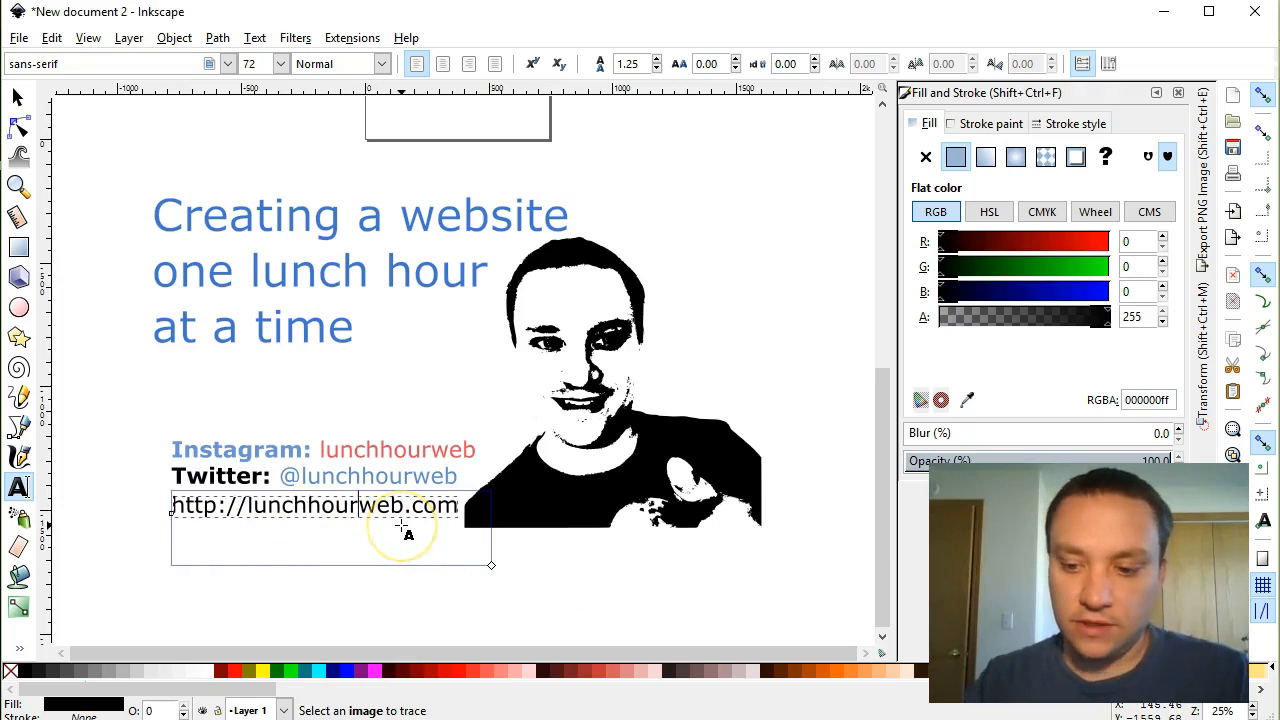
{"action": "key", "text": "ctrl+a"}
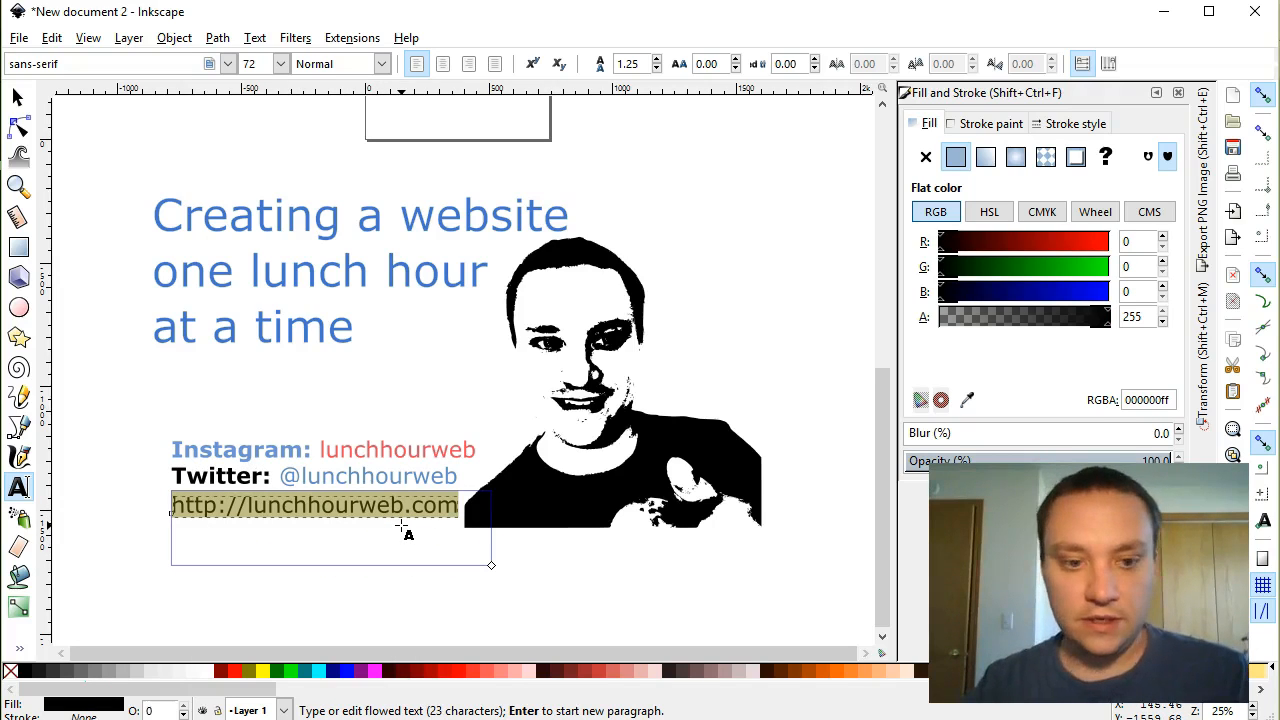
{"action": "left_click_drag", "start_coordinate": [1157, 400], "coordinate": [1073, 398]}
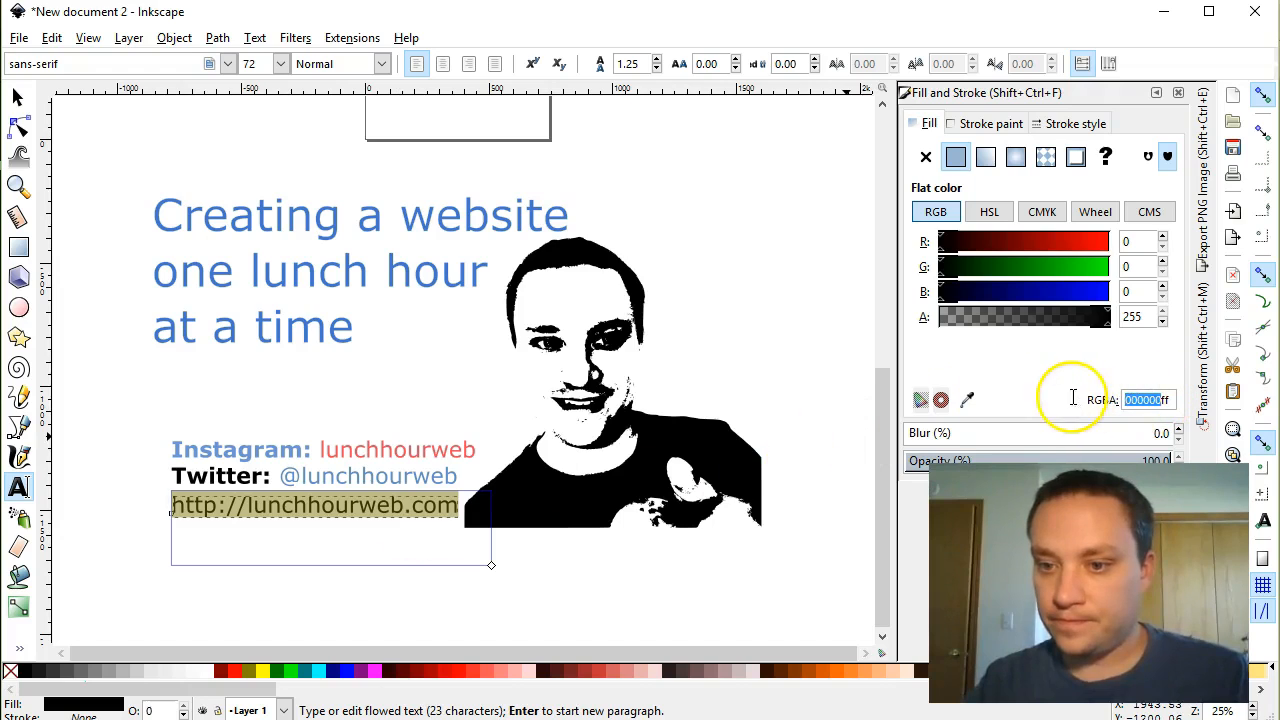
{"action": "type", "text": "bcbac3ff"}
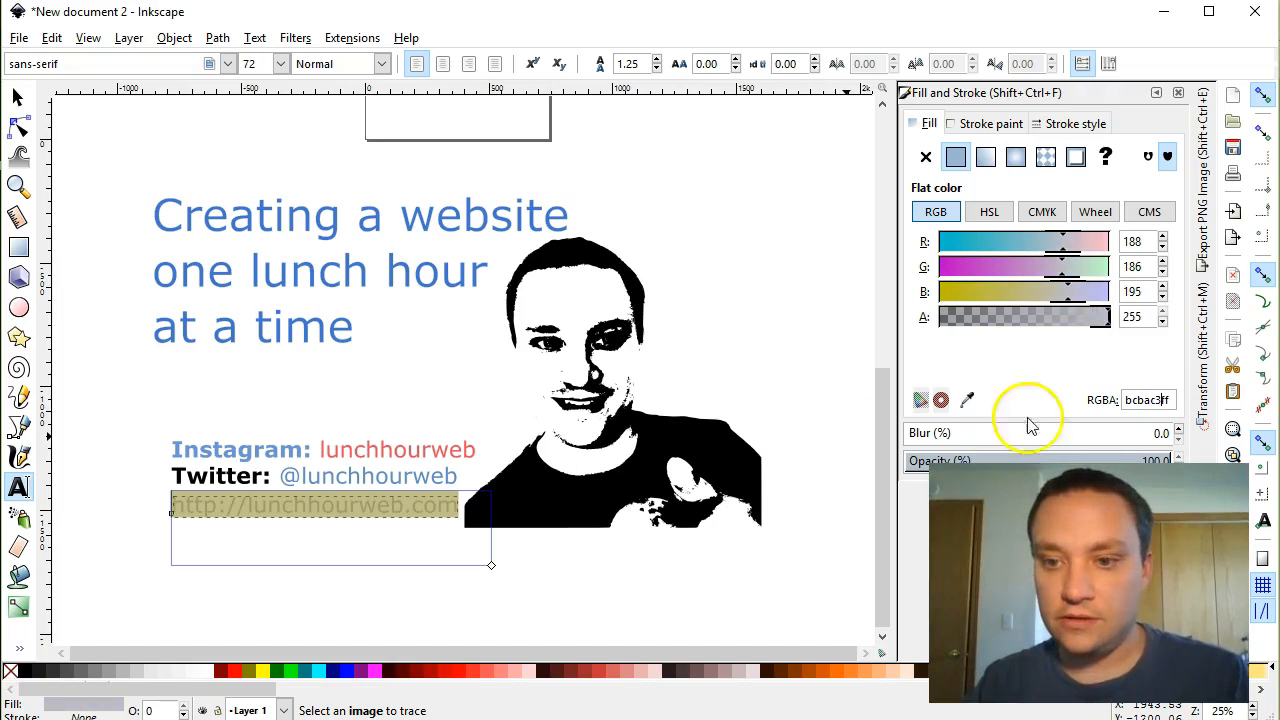
{"action": "left_click", "coordinate": [18, 97]}
Make the entire web address bold and widen its text frame so it fits on one line.
{"action": "double_click", "coordinate": [361, 510]}
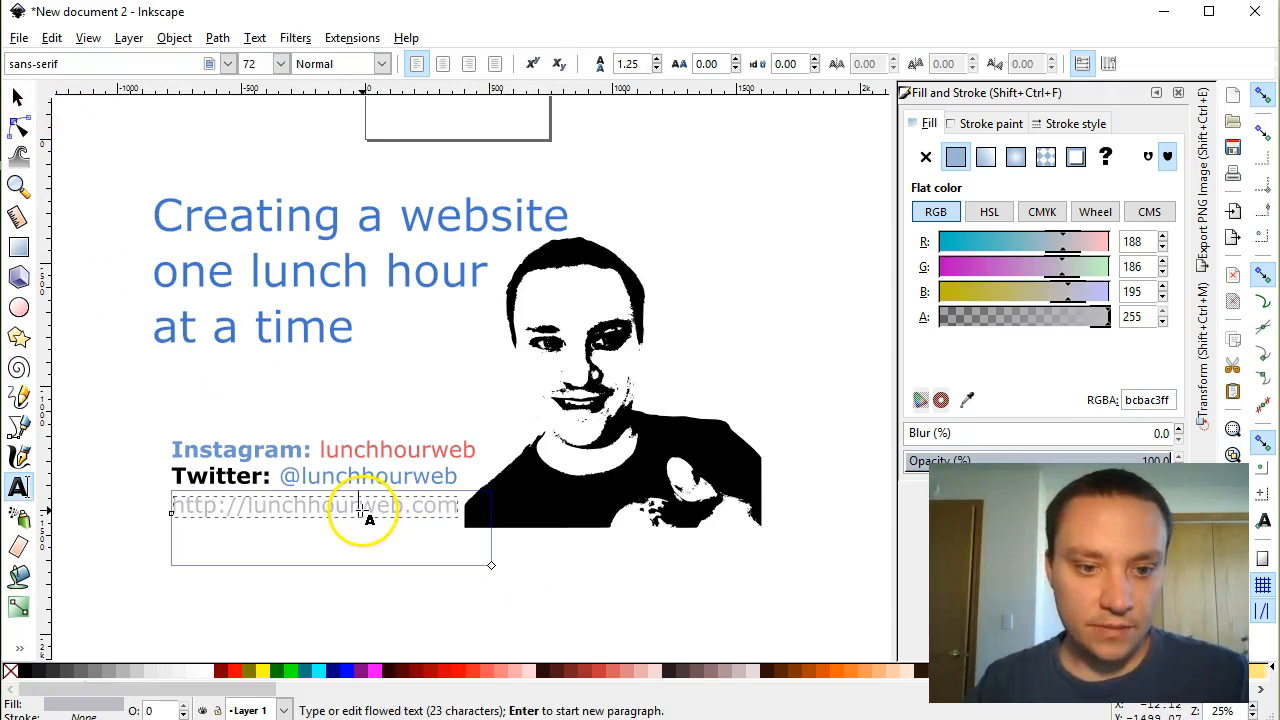
{"action": "key", "text": "ctrl+a"}
{"action": "key", "text": "ctrl+b"}
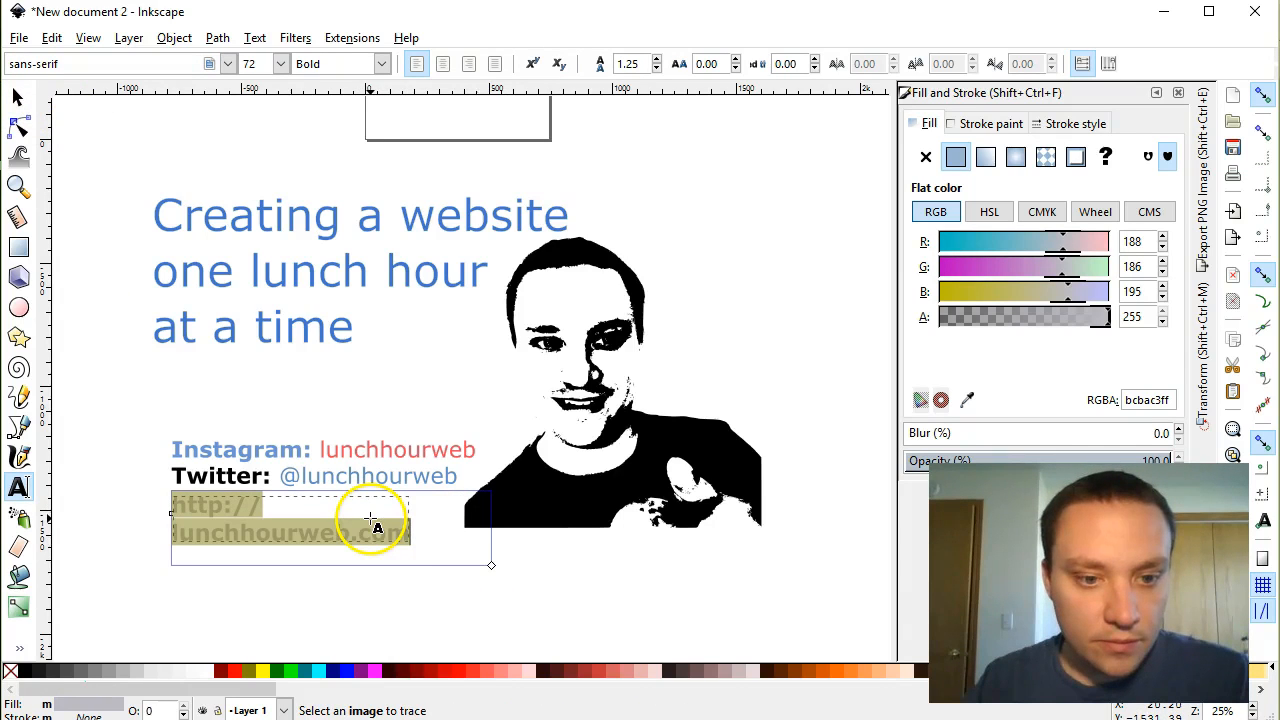
{"action": "left_click_drag", "start_coordinate": [491, 566], "coordinate": [515, 556]}
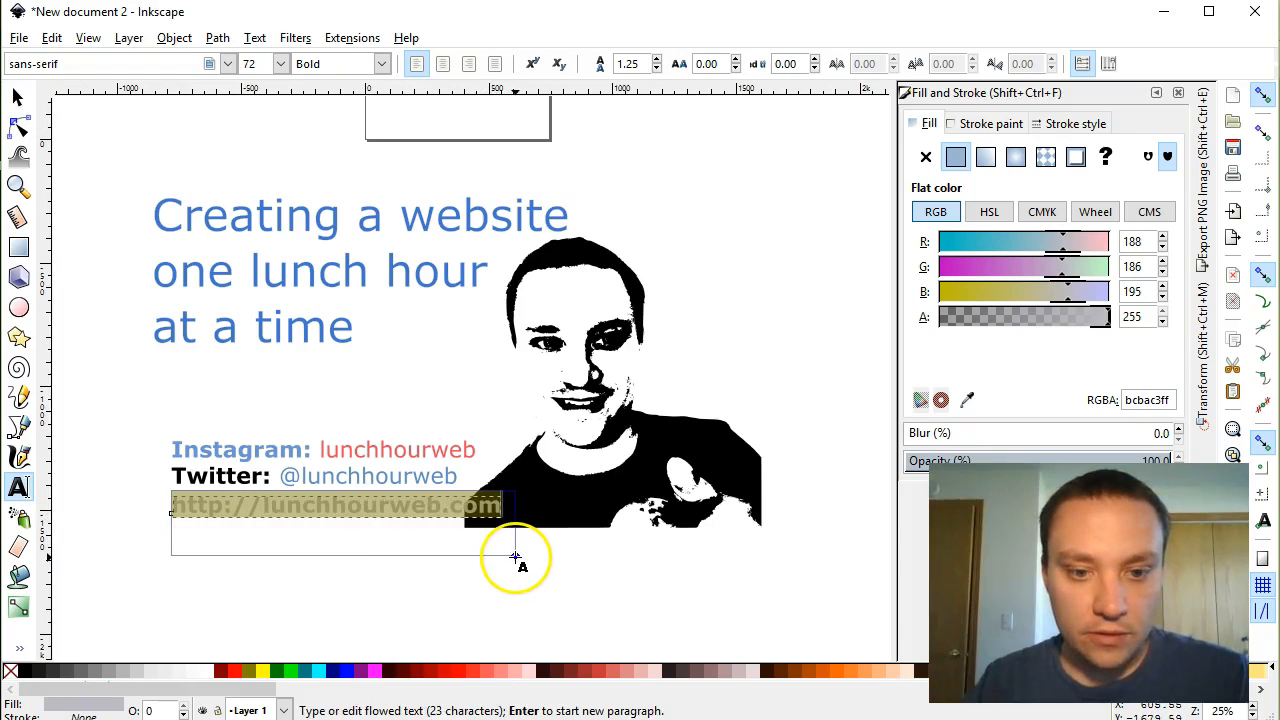
{"action": "left_click", "coordinate": [532, 562]}
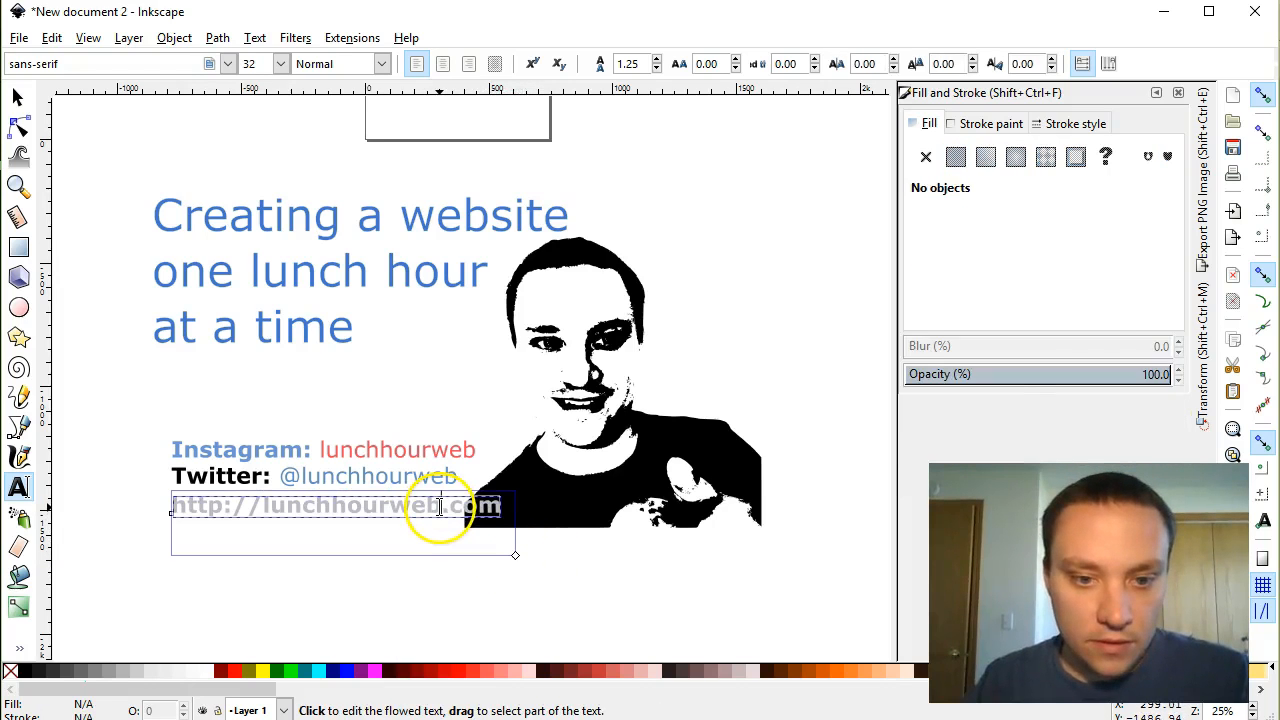
Give the web address text a white stroke and inspect the outline up close where it overlaps the portrait's shirt.
{"action": "left_click", "coordinate": [440, 507]}
{"action": "key", "text": "ctrl+a"}
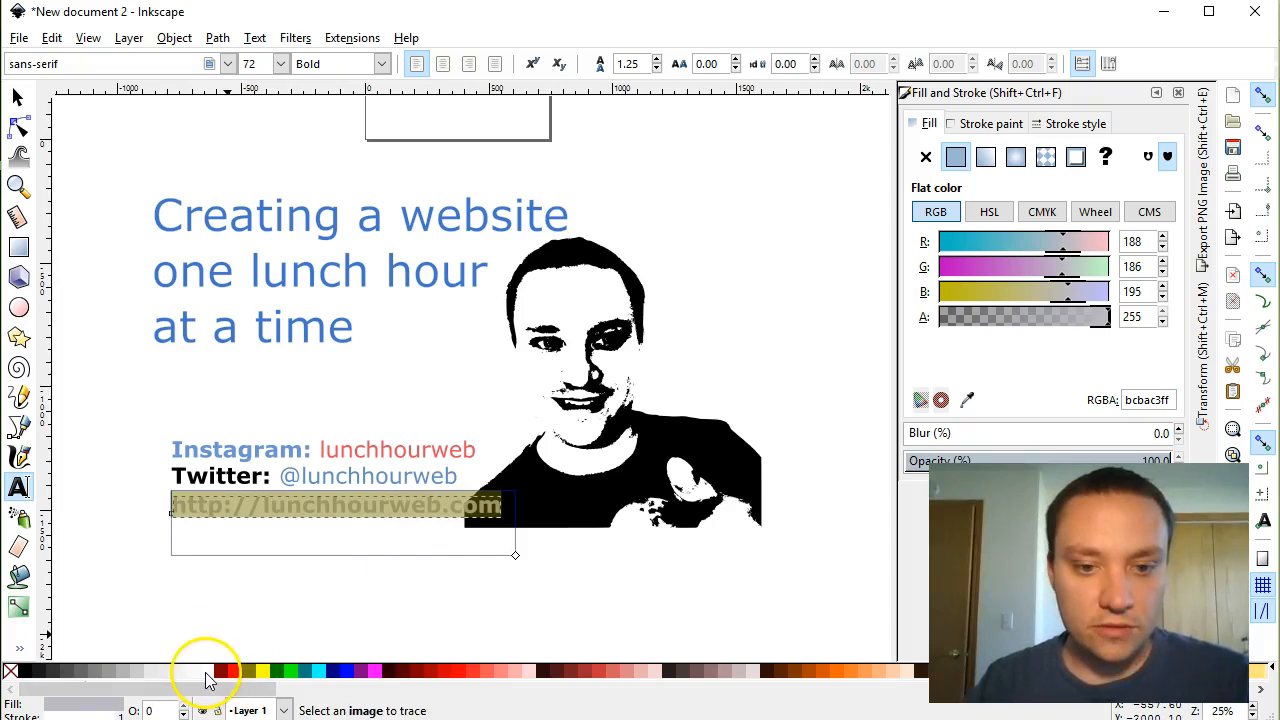
{"action": "left_click", "coordinate": [554, 597]}
{"action": "scroll", "coordinate": [495, 512], "scroll_direction": "up", "scroll_amount": 5}
{"action": "scroll", "coordinate": [499, 512], "scroll_direction": "up", "scroll_amount": 4}
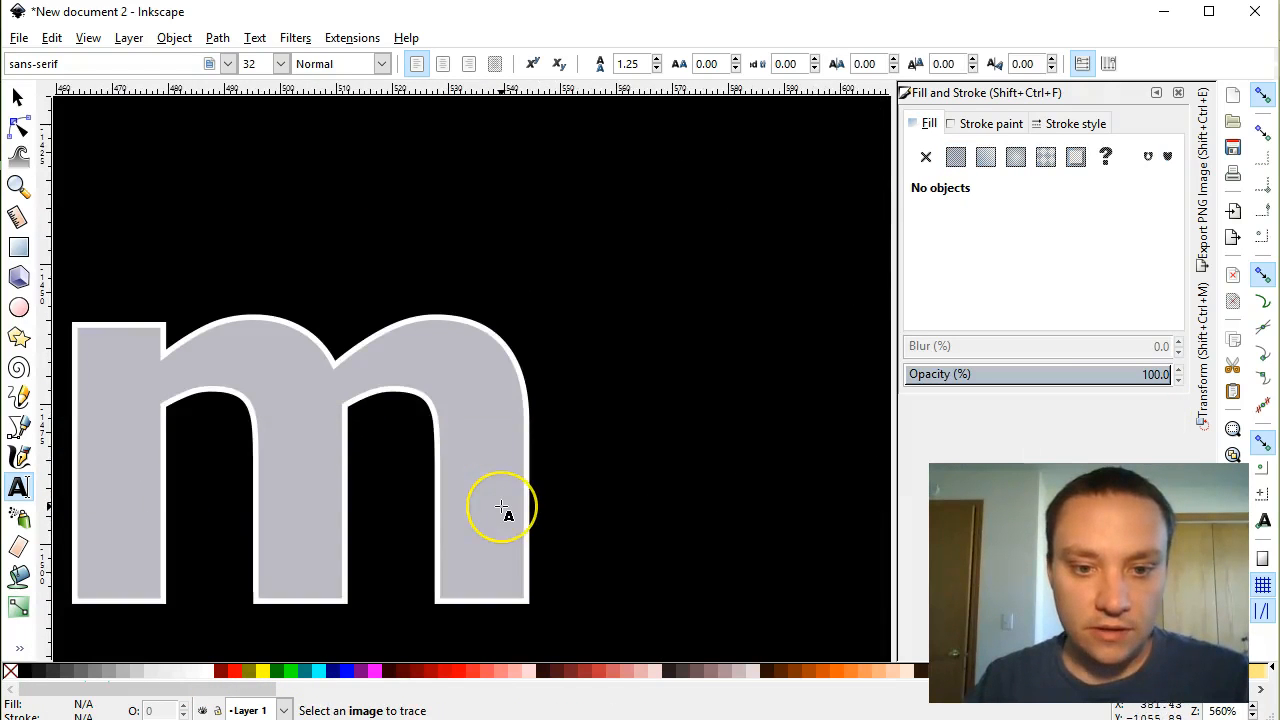
{"action": "scroll", "coordinate": [501, 510], "scroll_direction": "down", "scroll_amount": 8}
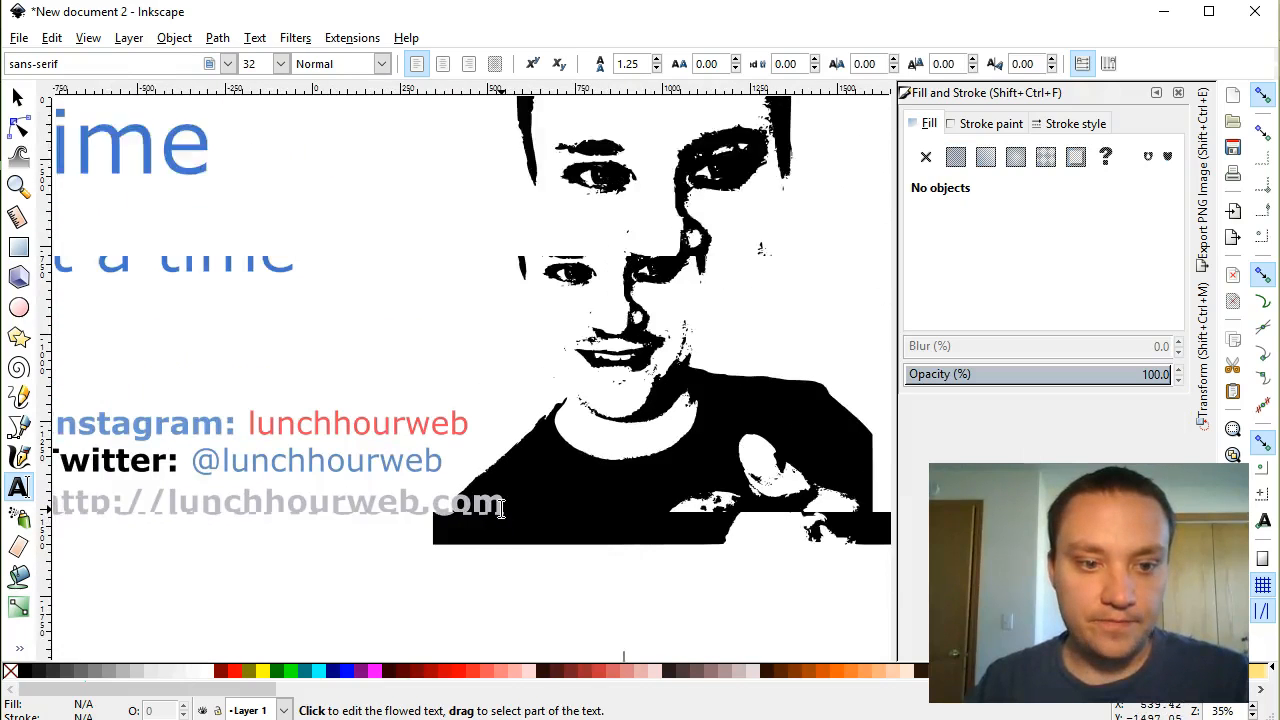
Give the white background rectangle of the banner a black stroke.
{"action": "scroll", "coordinate": [503, 515], "scroll_direction": "down", "scroll_amount": 1}
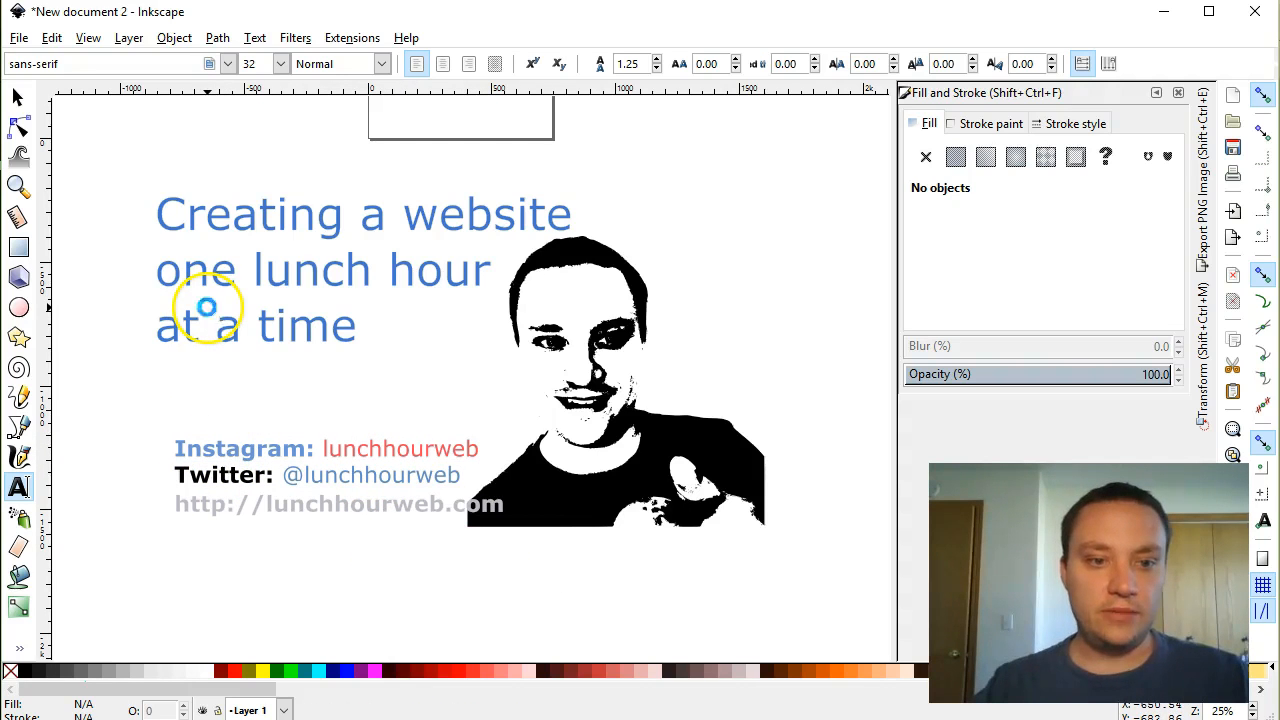
{"action": "left_click", "coordinate": [17, 96]}
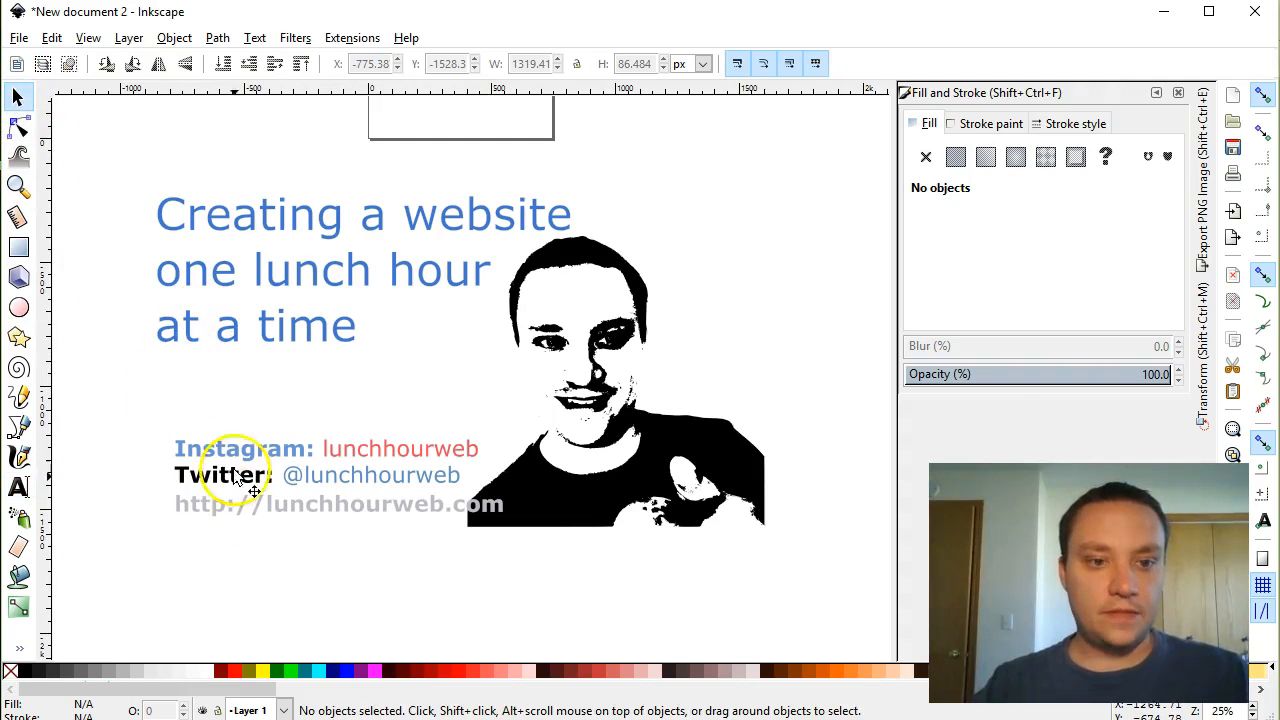
{"action": "left_click", "coordinate": [236, 397]}
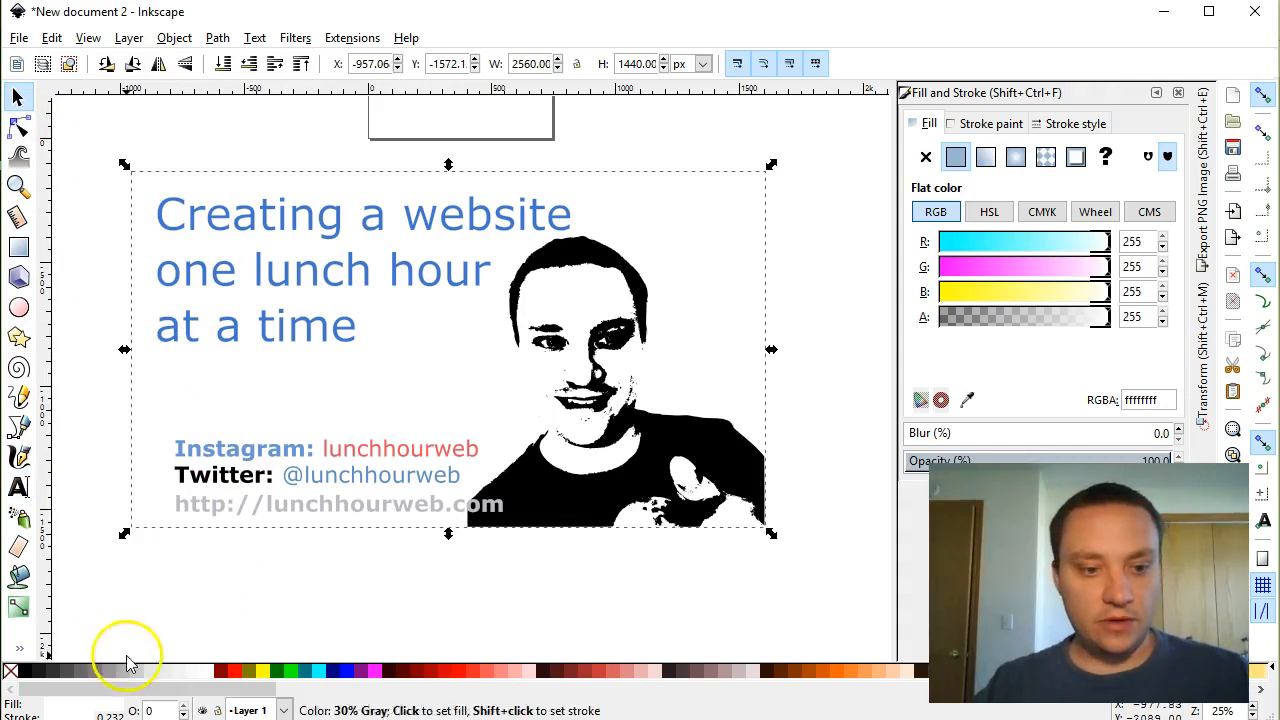
{"action": "left_click", "coordinate": [21, 672], "text": "shift"}
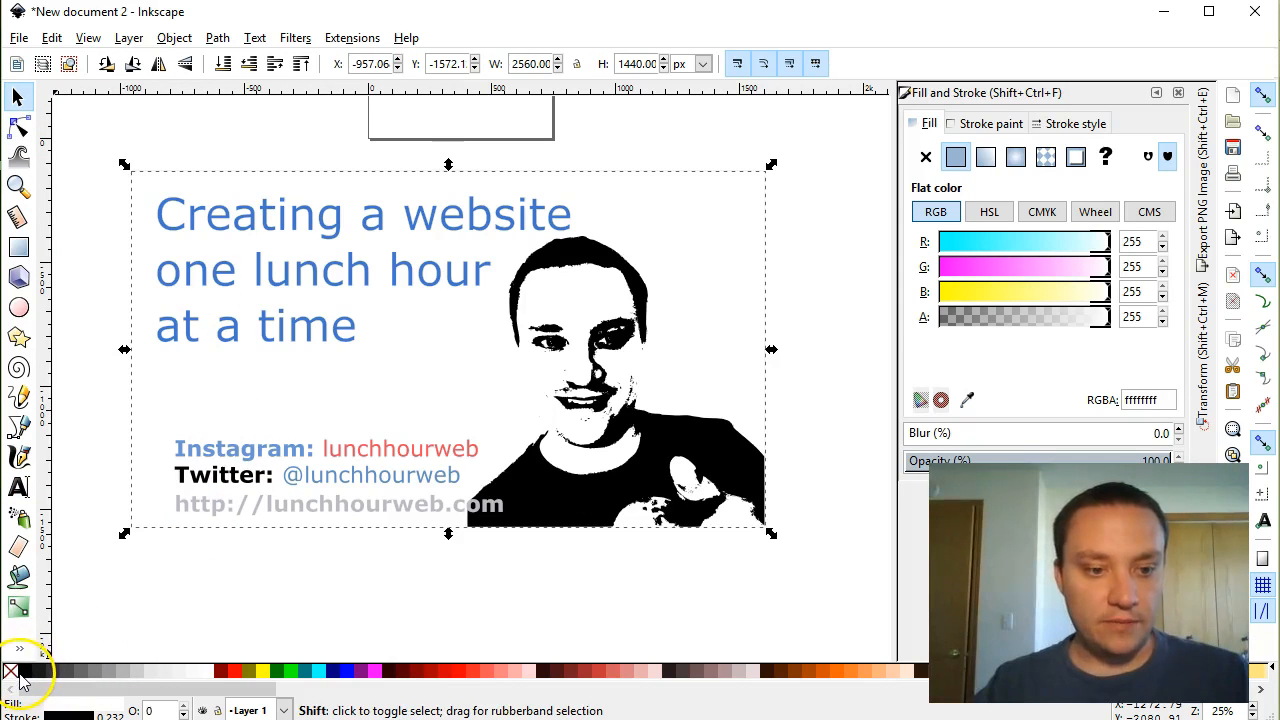
{"action": "left_click", "coordinate": [250, 636]}
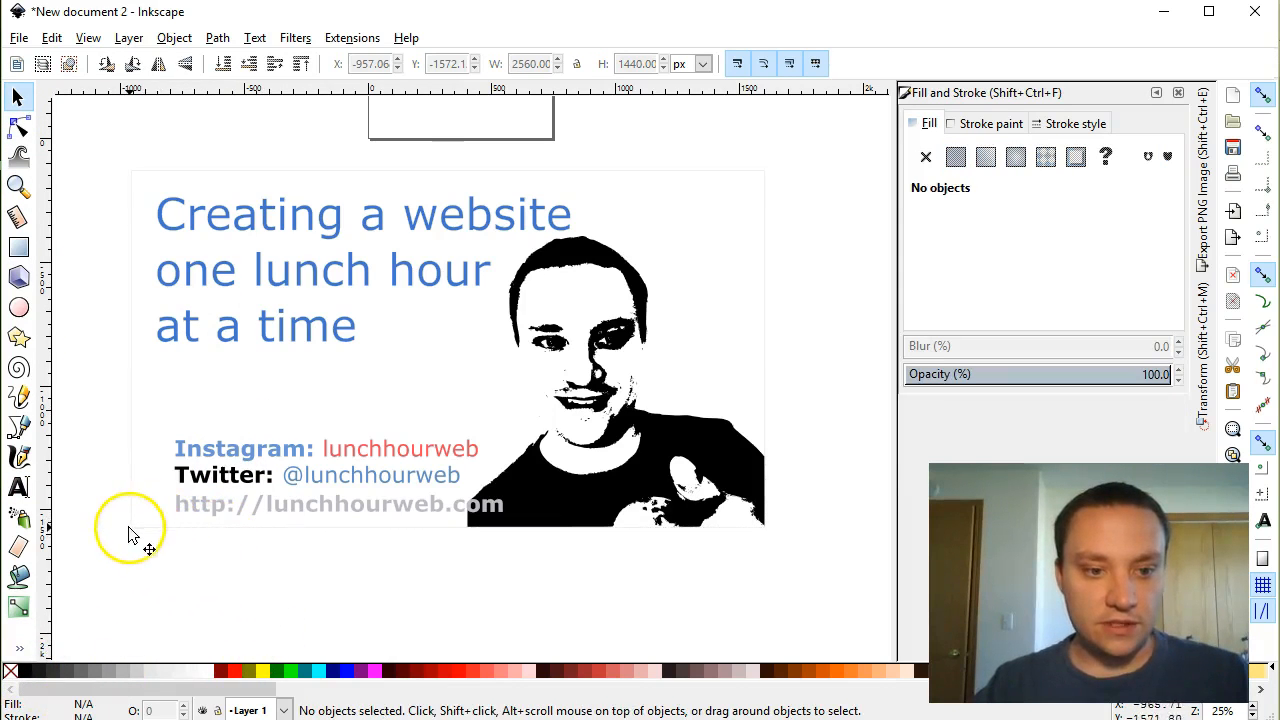
Examine the banner's thin outline, the web address overlap on the shirt and the overall layout at different magnifications.
{"action": "scroll", "coordinate": [128, 534], "scroll_direction": "left", "scroll_amount": 7}
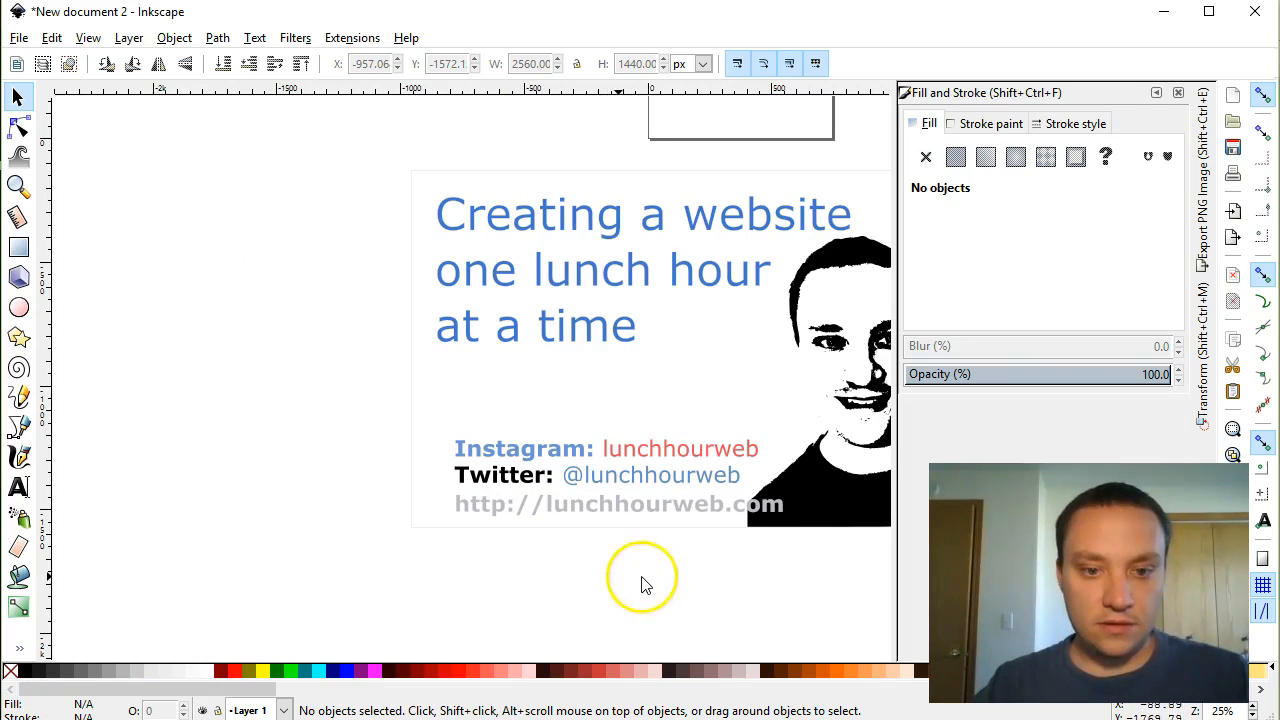
{"action": "scroll", "coordinate": [590, 598], "scroll_direction": "down", "scroll_amount": 1}
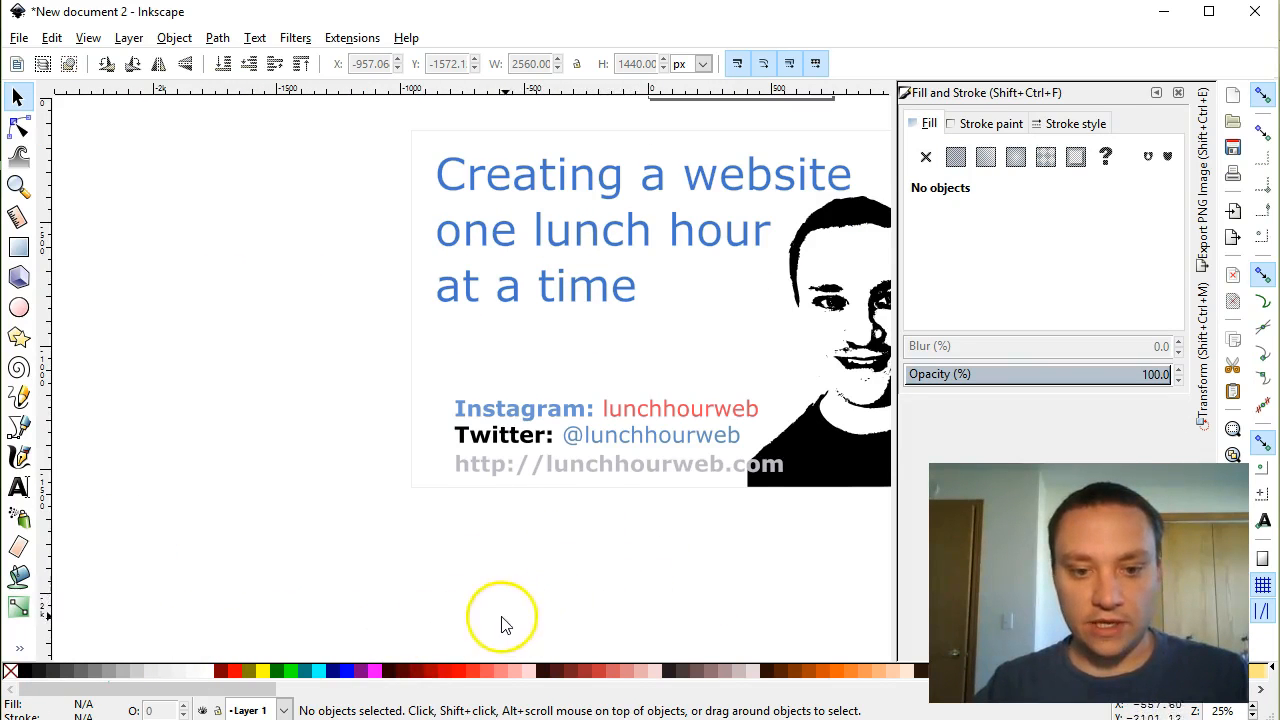
{"action": "left_click_drag", "start_coordinate": [250, 691], "coordinate": [323, 700]}
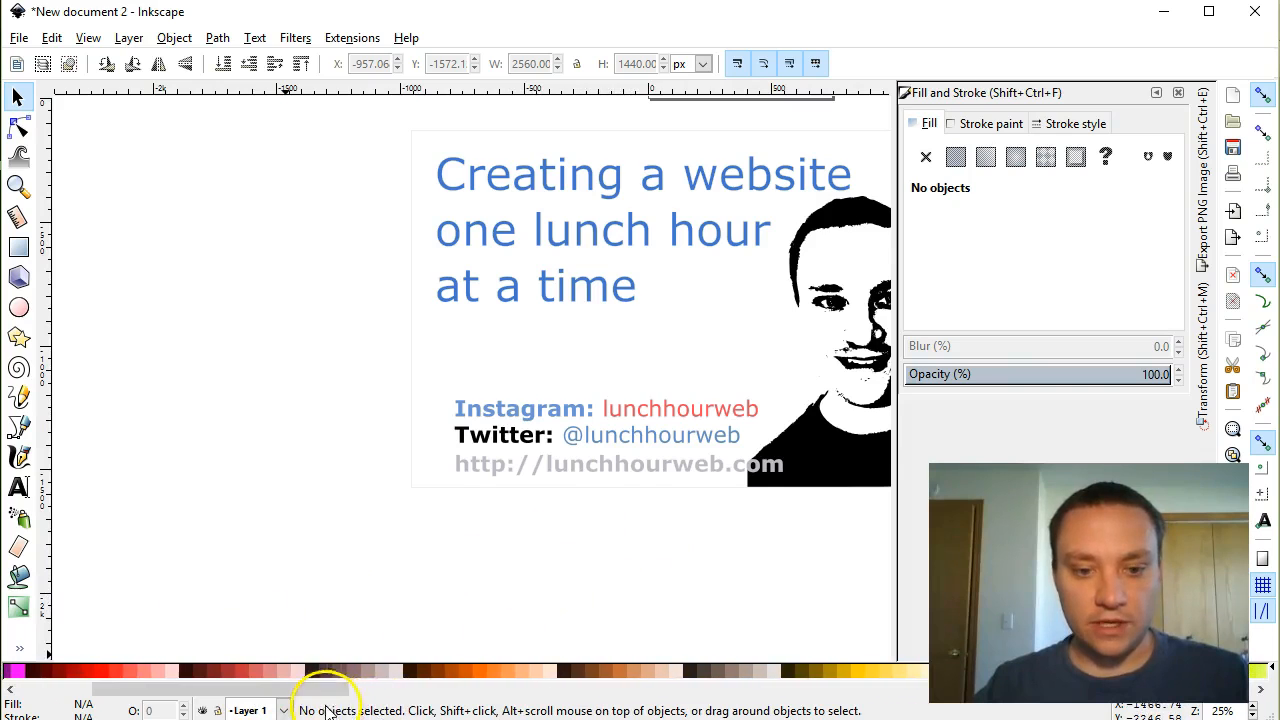
{"action": "scroll", "coordinate": [783, 455], "scroll_direction": "up", "scroll_amount": 2}
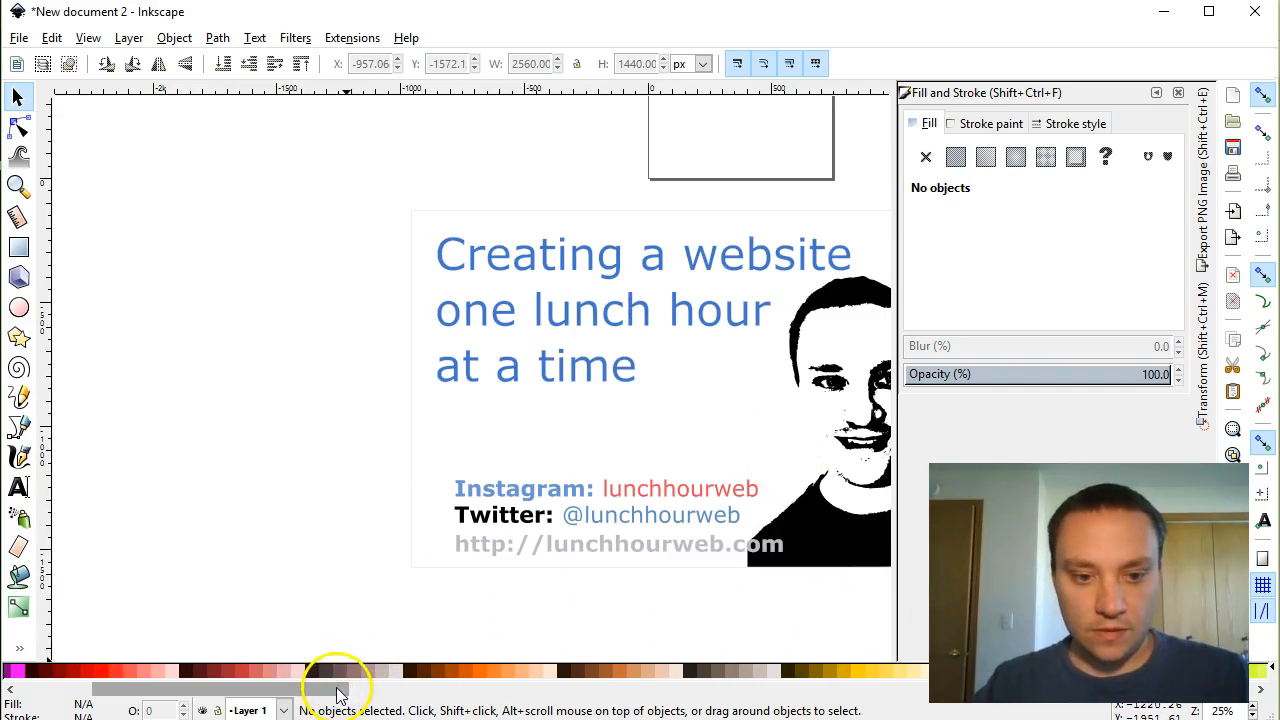
{"action": "left_click_drag", "start_coordinate": [334, 688], "coordinate": [400, 692]}
{"action": "scroll", "coordinate": [580, 605], "scroll_direction": "up", "scroll_amount": 1}
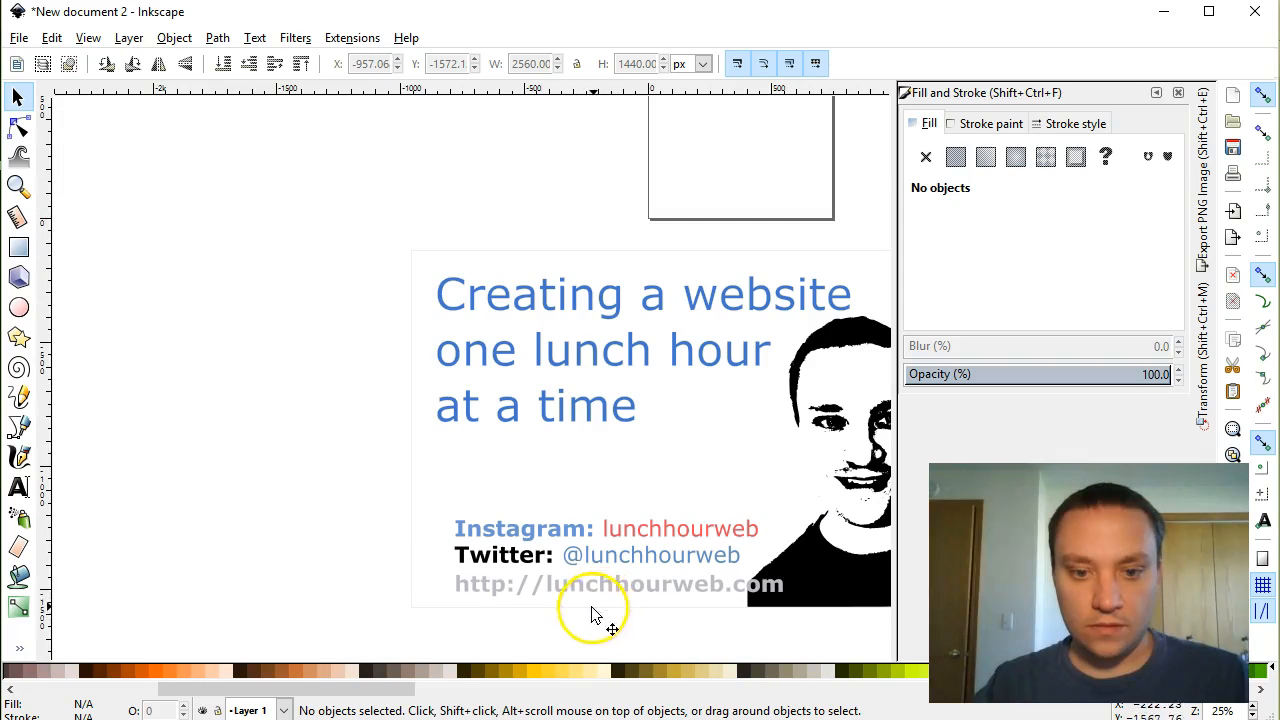
{"action": "left_click_drag", "start_coordinate": [575, 632], "coordinate": [232, 530]}
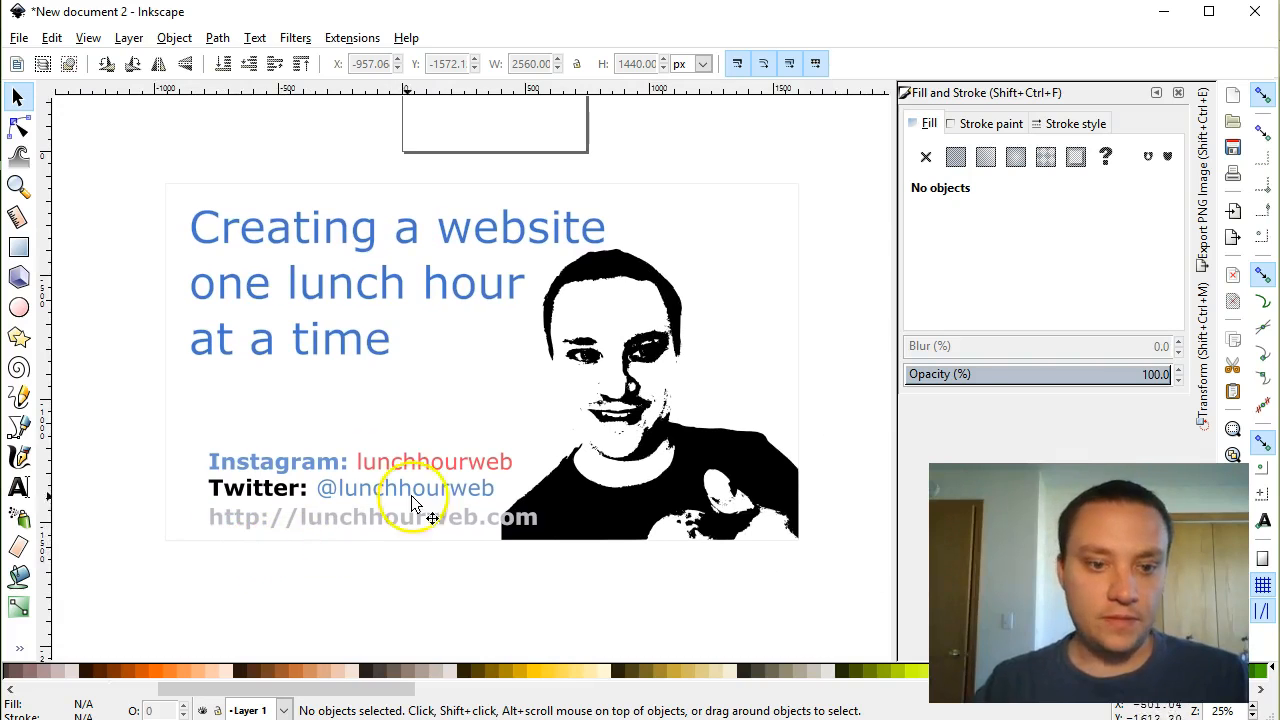
{"action": "scroll", "coordinate": [822, 530], "scroll_direction": "left", "scroll_amount": 3}
{"action": "scroll", "coordinate": [810, 515], "scroll_direction": "left", "scroll_amount": 4}
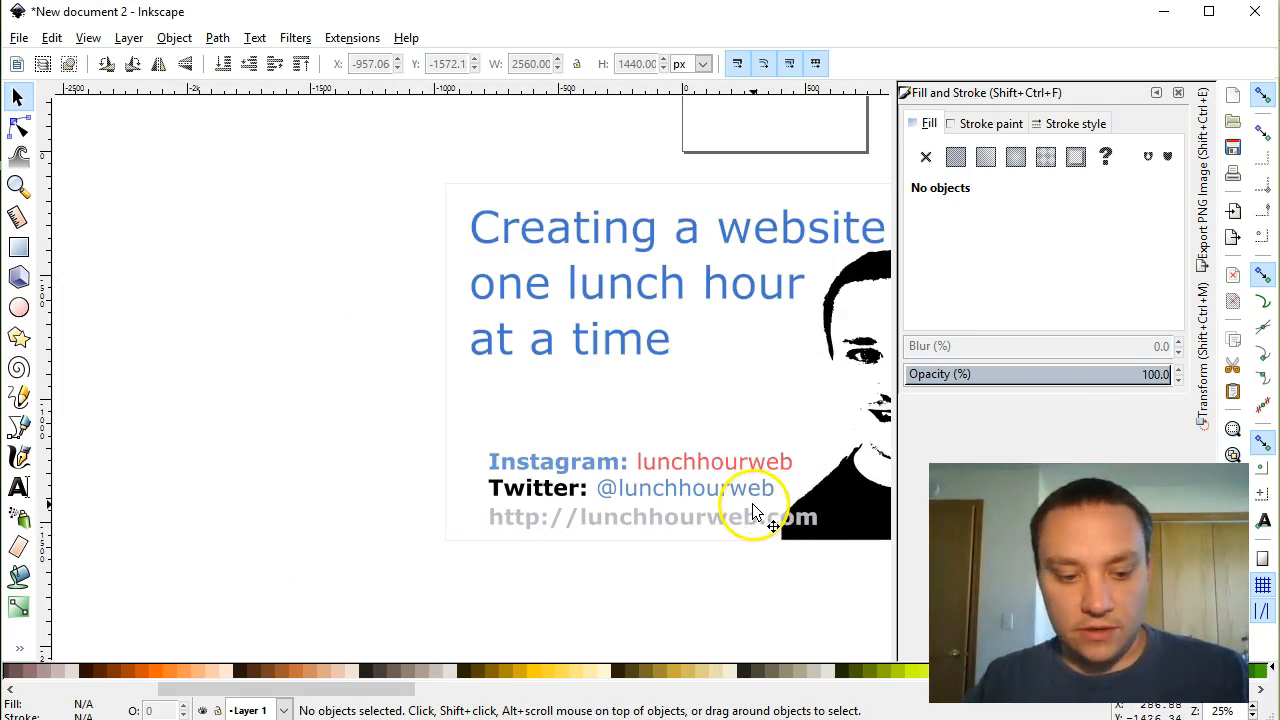
{"action": "scroll", "coordinate": [700, 510], "scroll_direction": "down", "scroll_amount": 5}
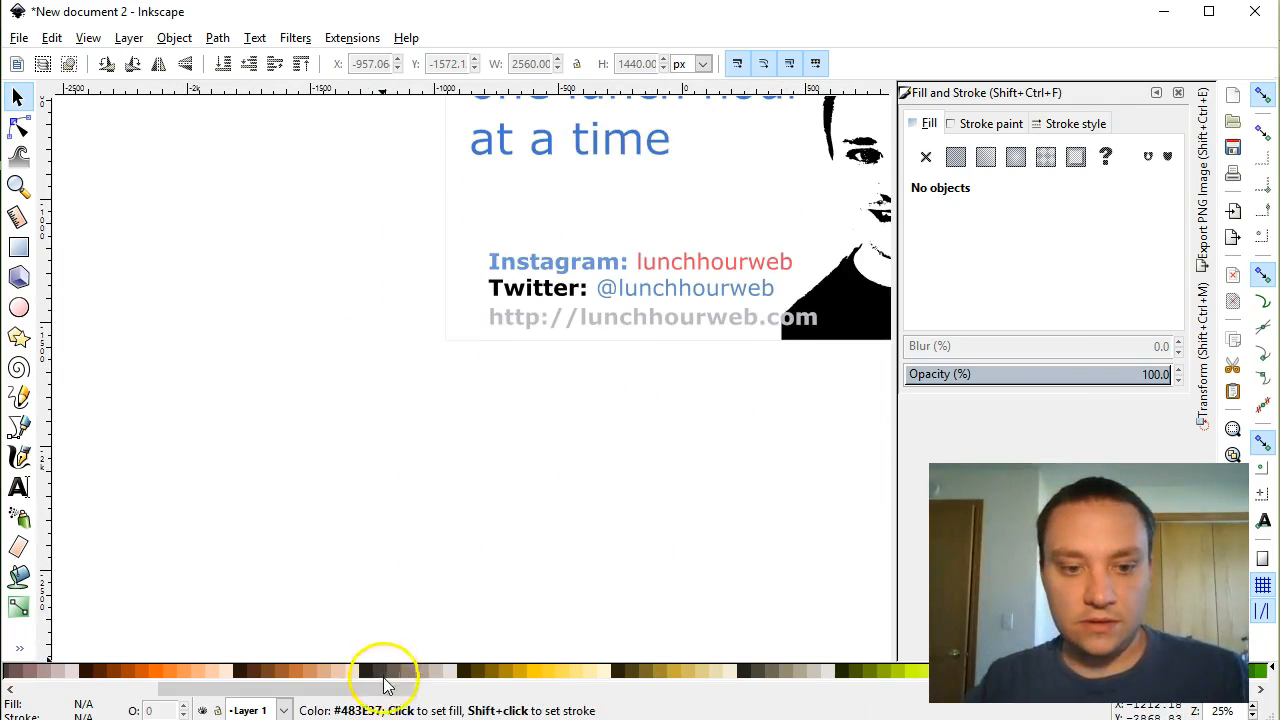
{"action": "scroll", "coordinate": [617, 450], "scroll_direction": "right", "scroll_amount": 3}
{"action": "scroll", "coordinate": [734, 451], "scroll_direction": "right", "scroll_amount": 3}
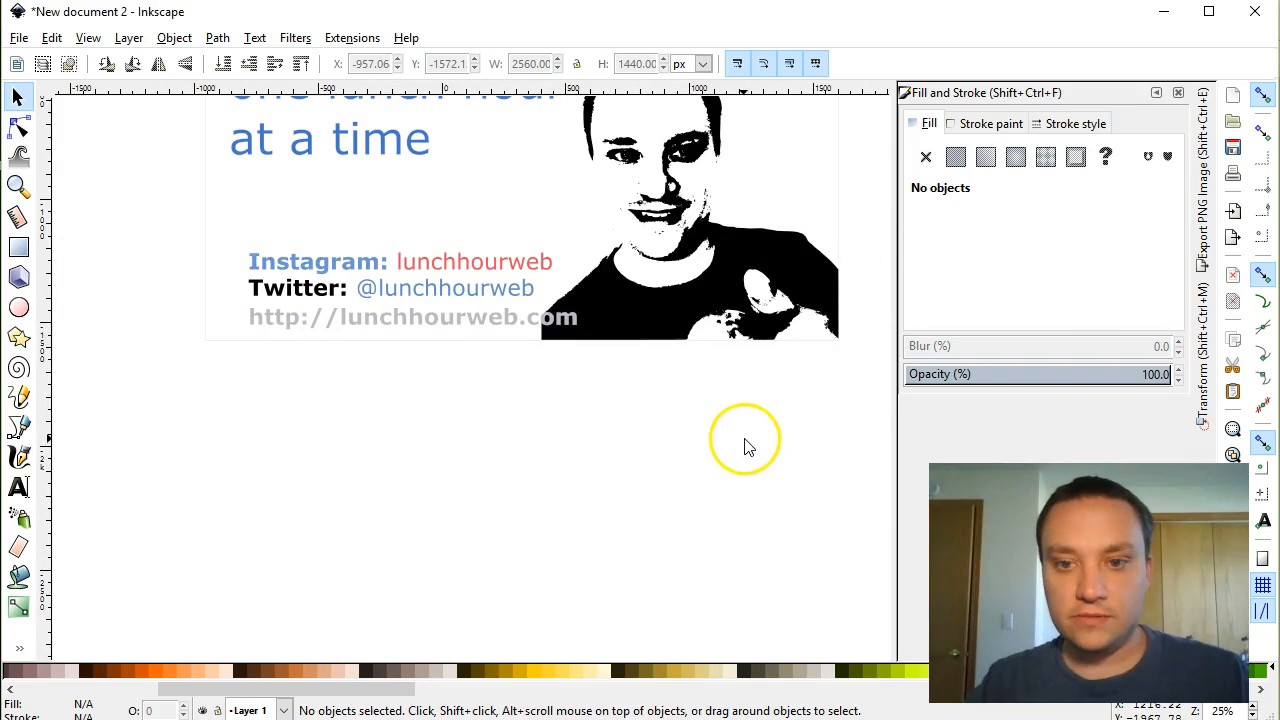
{"action": "scroll", "coordinate": [746, 446], "scroll_direction": "up", "scroll_amount": 4}
{"action": "scroll", "coordinate": [730, 440], "scroll_direction": "up", "scroll_amount": 2}
{"action": "scroll", "coordinate": [722, 433], "scroll_direction": "up", "scroll_amount": 2}
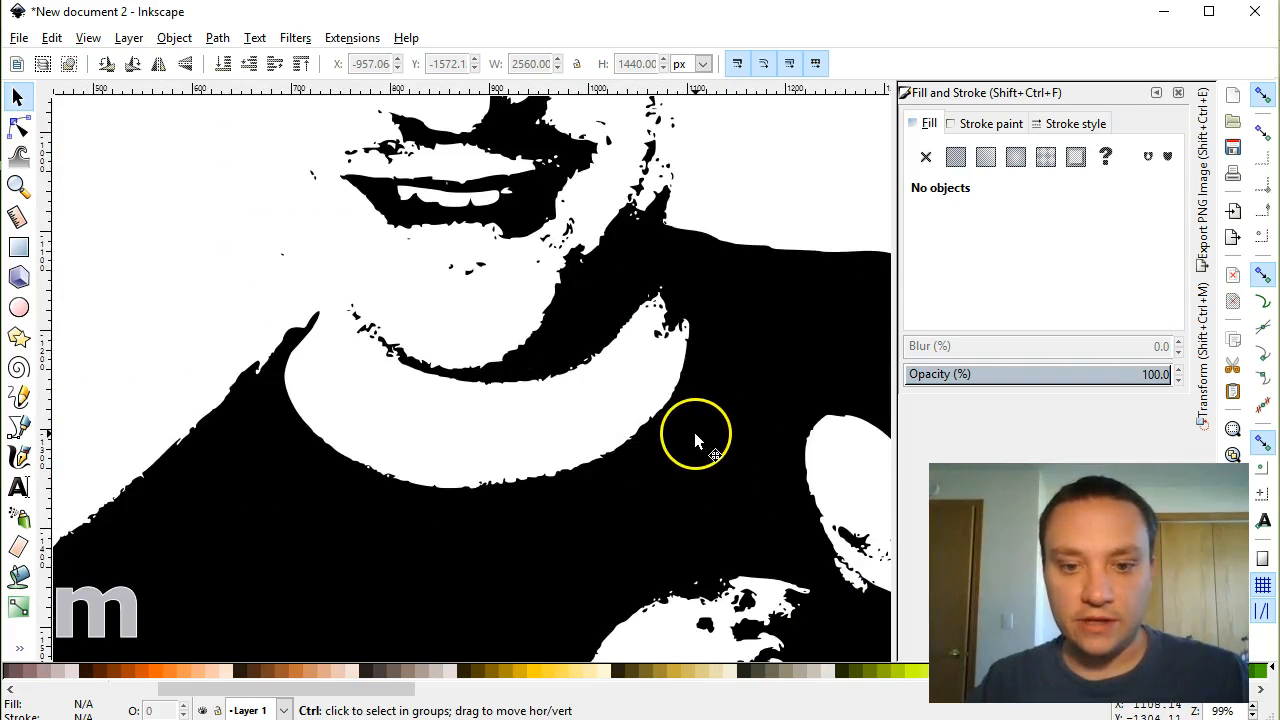
{"action": "scroll", "coordinate": [730, 432], "scroll_direction": "down", "scroll_amount": 3}
{"action": "scroll", "coordinate": [274, 651], "scroll_direction": "down", "scroll_amount": 1}
{"action": "scroll", "coordinate": [280, 549], "scroll_direction": "up", "scroll_amount": 5}
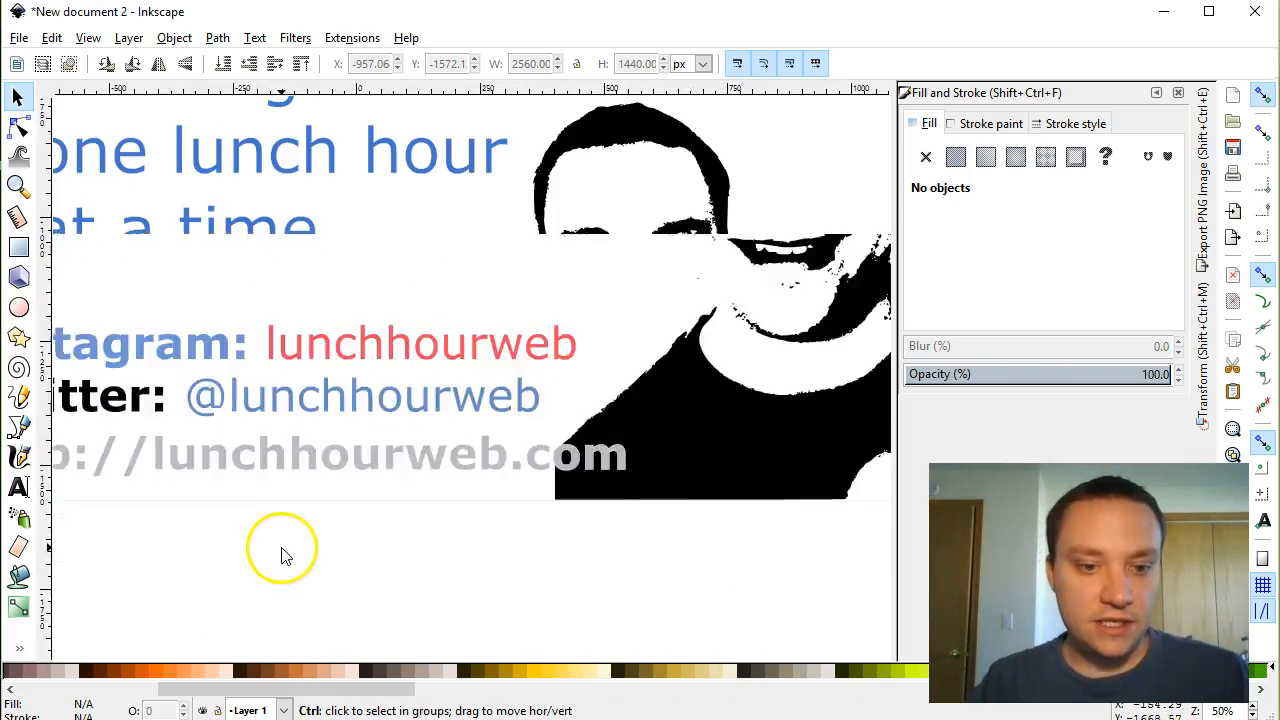
{"action": "scroll", "coordinate": [460, 430], "scroll_direction": "down", "scroll_amount": 1}
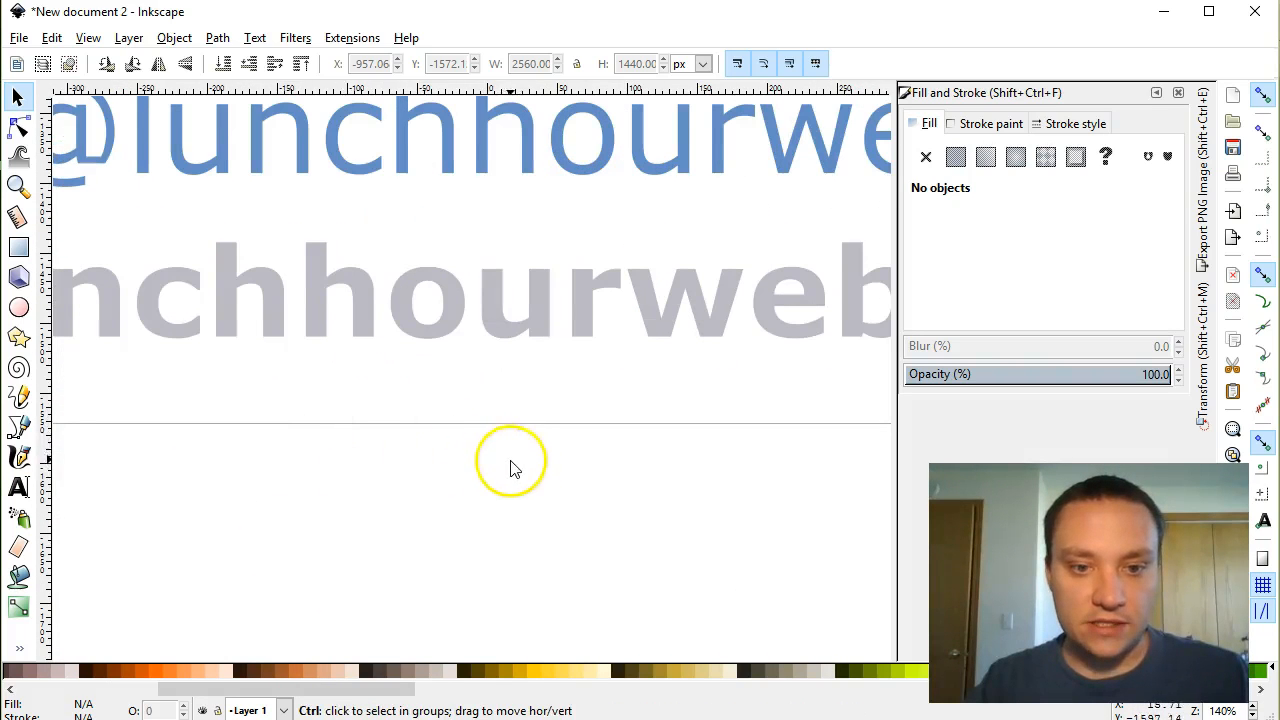
{"action": "scroll", "coordinate": [614, 490], "scroll_direction": "down", "scroll_amount": 4}
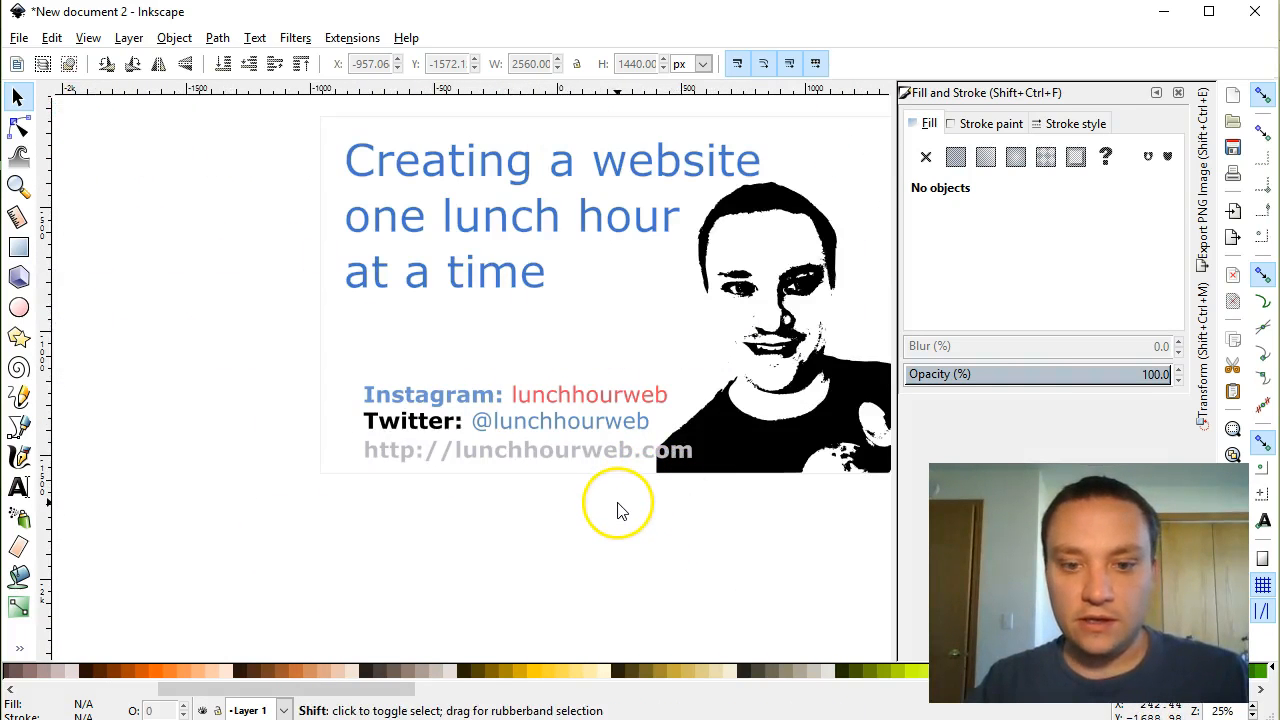
{"action": "left_click_drag", "start_coordinate": [629, 509], "coordinate": [482, 539]}
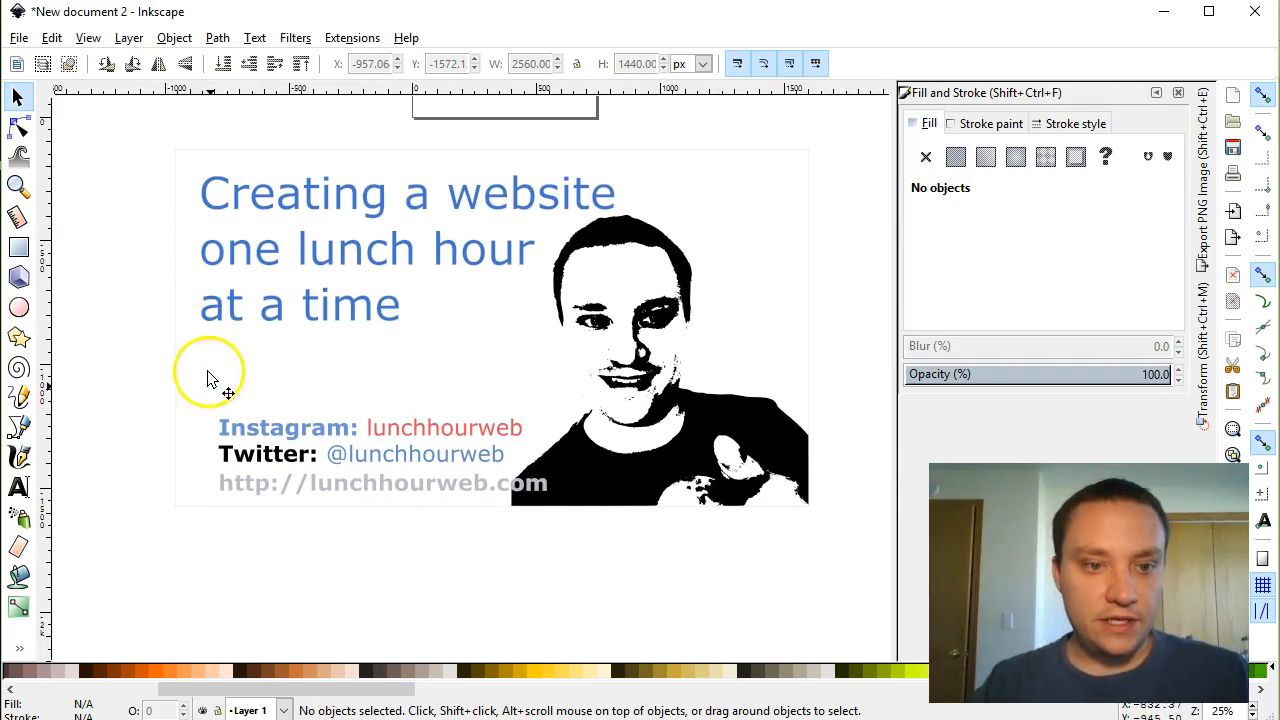
{"action": "left_click", "coordinate": [230, 427]}
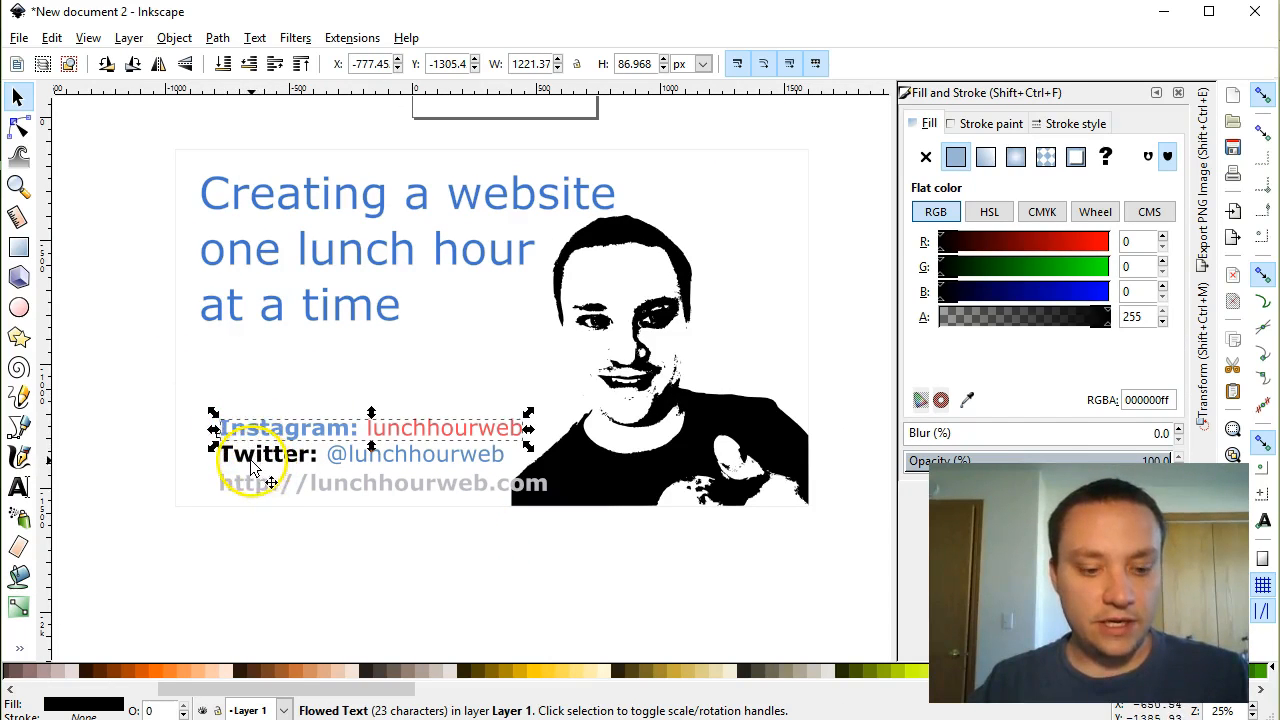
{"action": "left_click", "coordinate": [253, 469]}
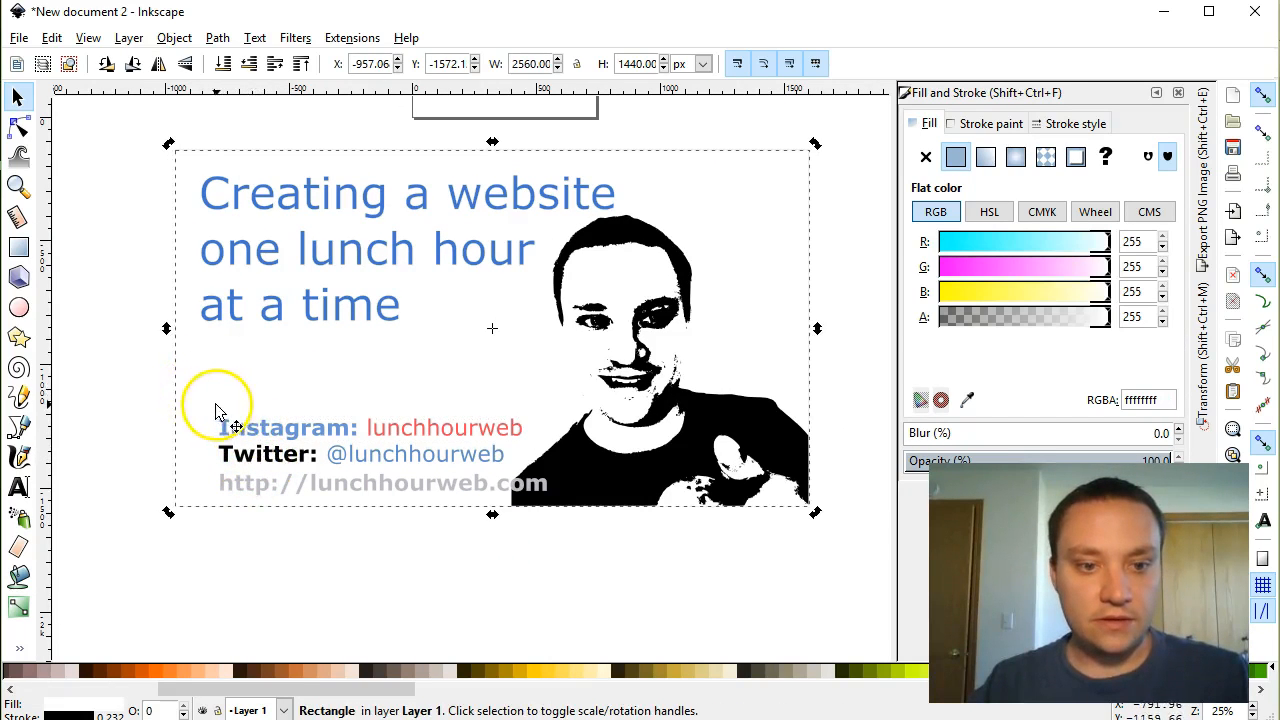
{"action": "left_click_drag", "start_coordinate": [220, 414], "coordinate": [580, 505]}
{"action": "key", "text": "ctrl+z"}
{"action": "left_click", "coordinate": [80, 400]}
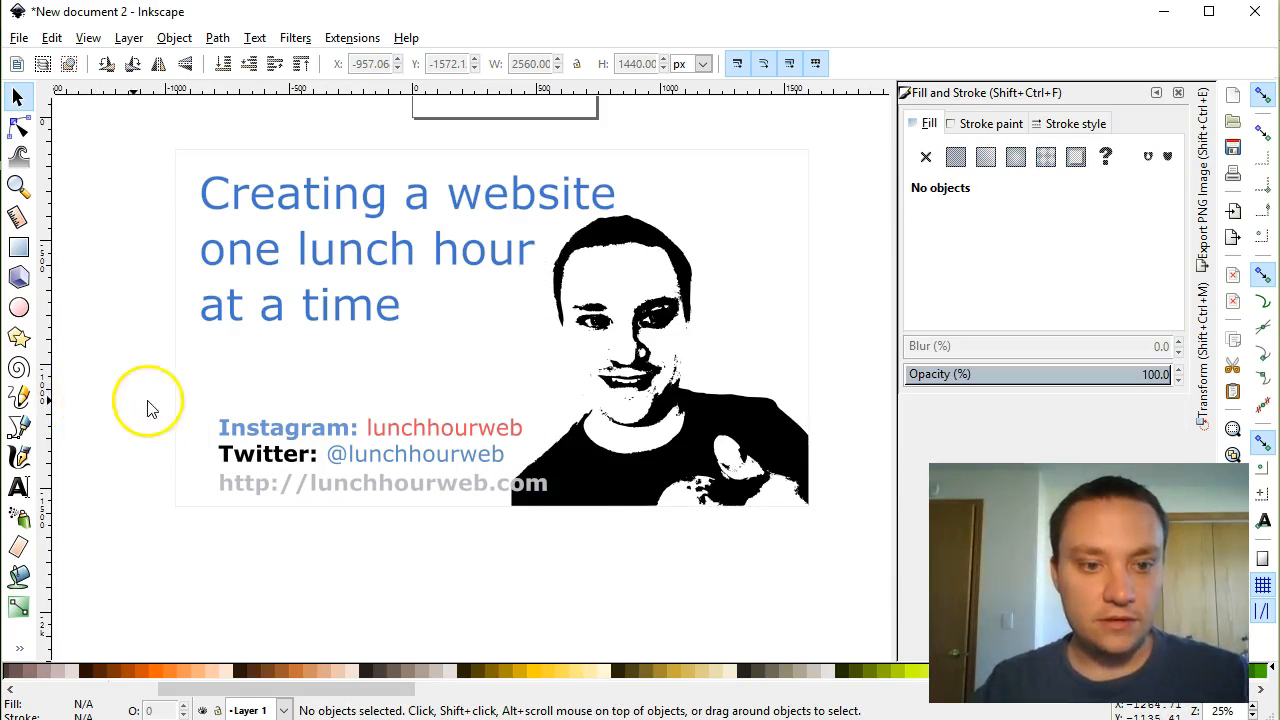
Select the Instagram, Twitter and web address lines together and shift them left to line up with the slogan's left edge.
{"action": "left_click_drag", "start_coordinate": [143, 390], "coordinate": [588, 518]}
{"action": "key", "text": "Left"}
{"action": "key", "text": "Left"}
{"action": "key", "text": "Left"}
{"action": "key", "text": "Left"}
{"action": "key", "text": "Left"}
{"action": "key", "text": "Left"}
{"action": "key", "text": "Left"}
{"action": "key", "text": "Left"}
{"action": "key", "text": "Left"}
{"action": "key", "text": "Left"}
{"action": "mouse_move", "coordinate": [379, 457]}
{"action": "left_mouse_down"}
{"action": "mouse_move", "coordinate": [360, 448]}
{"action": "mouse_move", "coordinate": [370, 457]}
{"action": "left_mouse_up"}
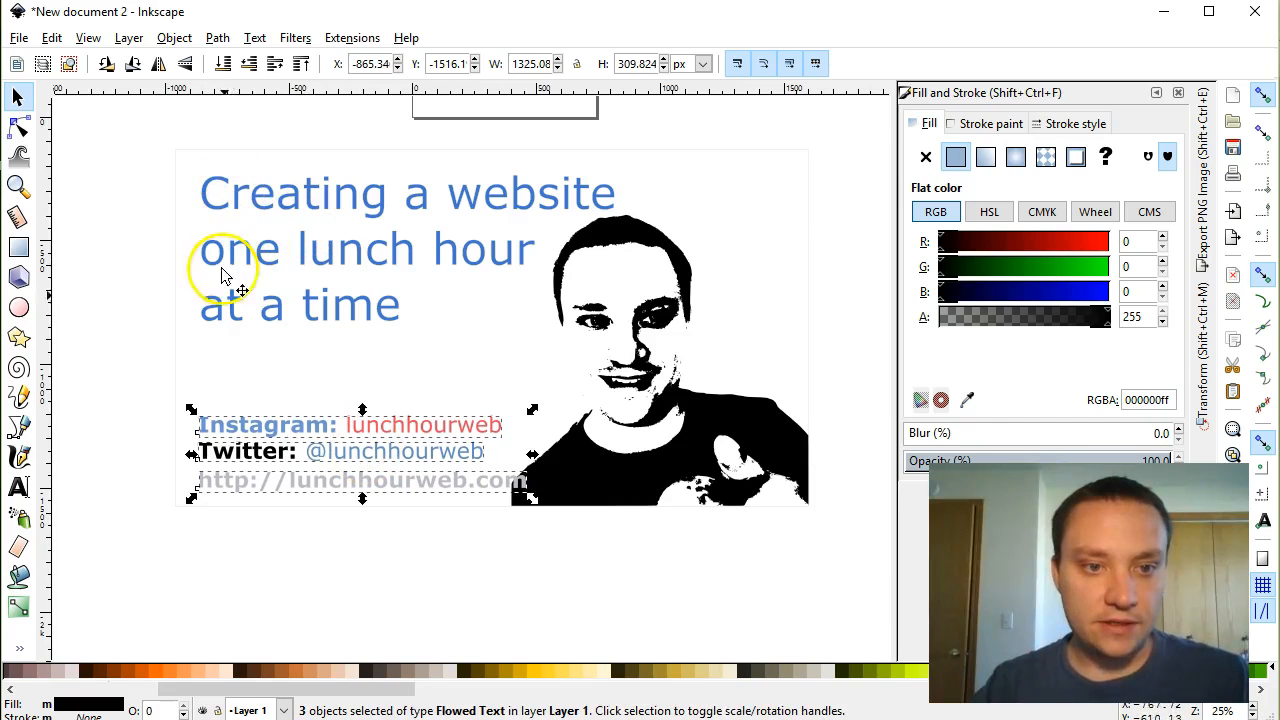
{"action": "left_click", "coordinate": [113, 403]}
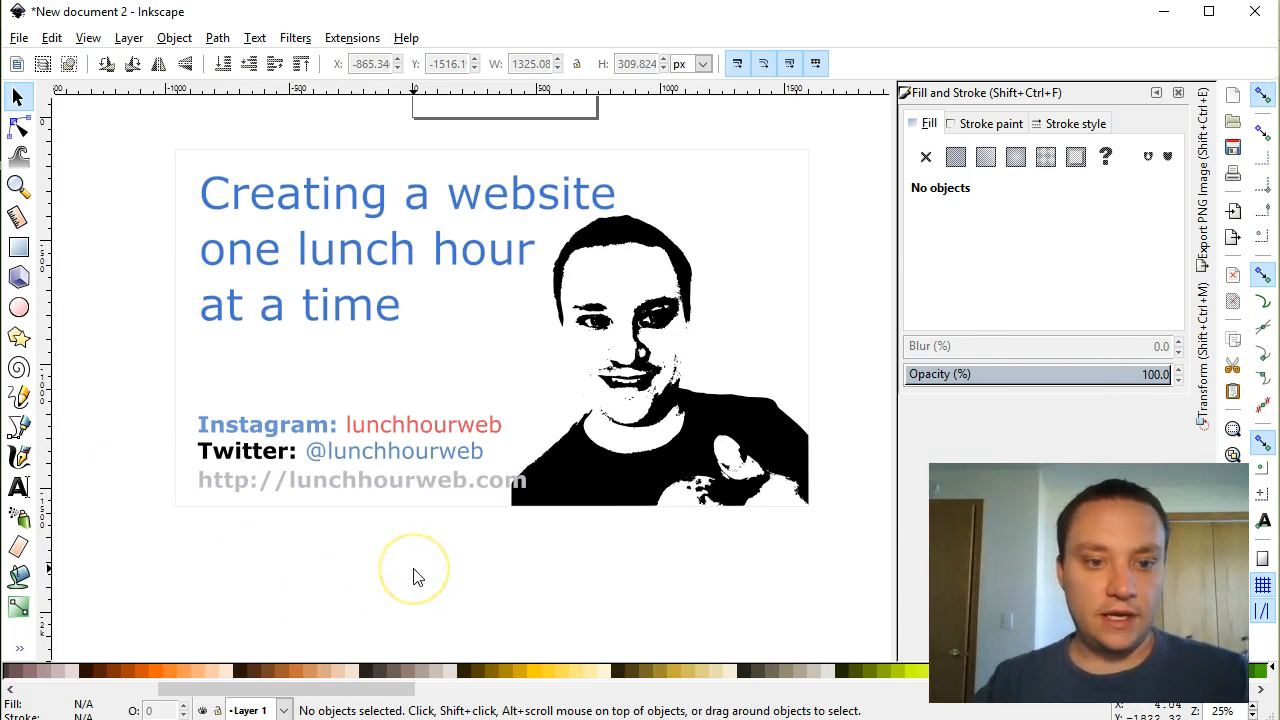
Enlarge the blue slogan text to about 2094 by 828 px.
{"action": "scroll", "coordinate": [365, 451], "scroll_direction": "left", "scroll_amount": 2}
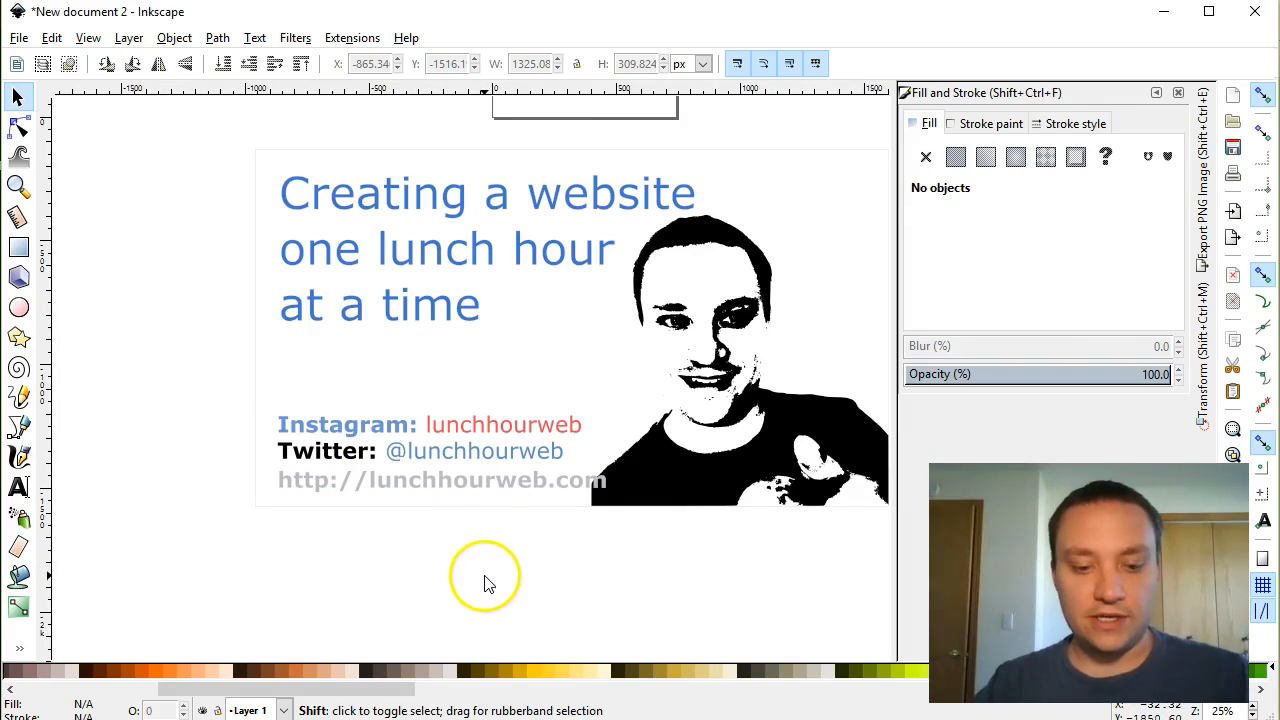
{"action": "scroll", "coordinate": [483, 579], "scroll_direction": "right", "scroll_amount": 1}
{"action": "scroll", "coordinate": [486, 537], "scroll_direction": "up", "scroll_amount": 1, "text": "ctrl"}
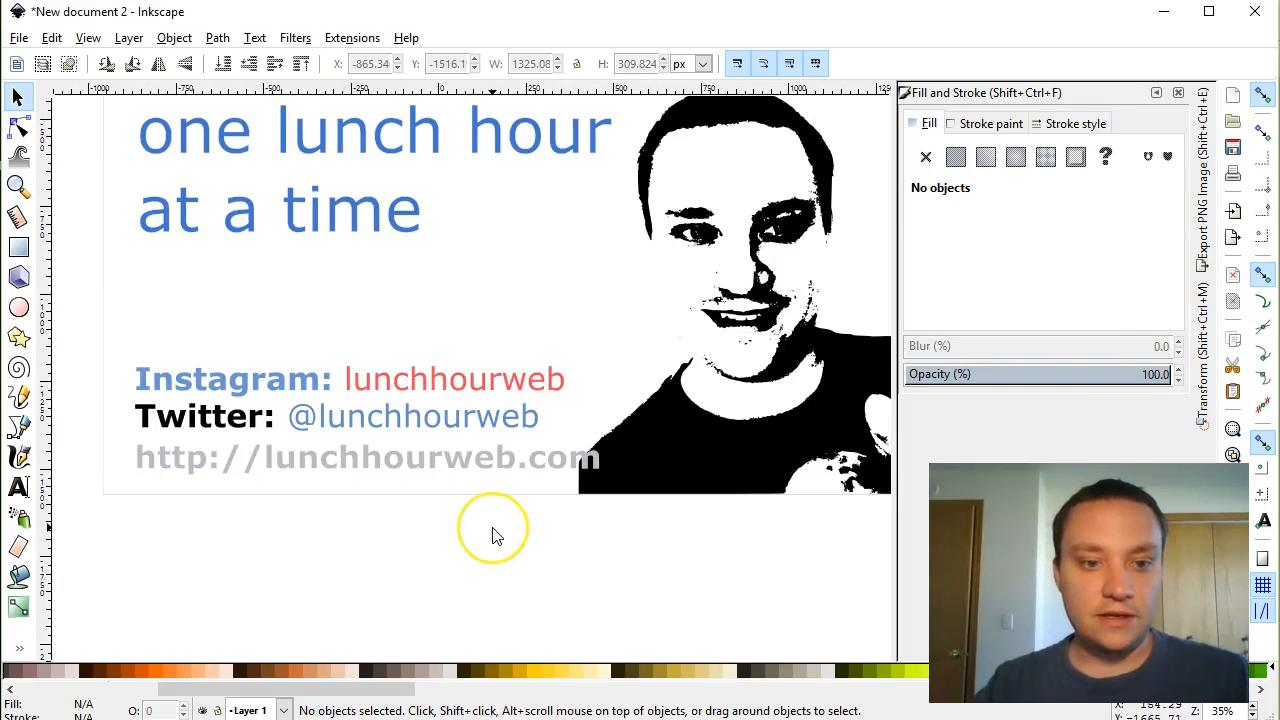
{"action": "scroll", "coordinate": [495, 535], "scroll_direction": "down", "scroll_amount": 1, "text": "ctrl"}
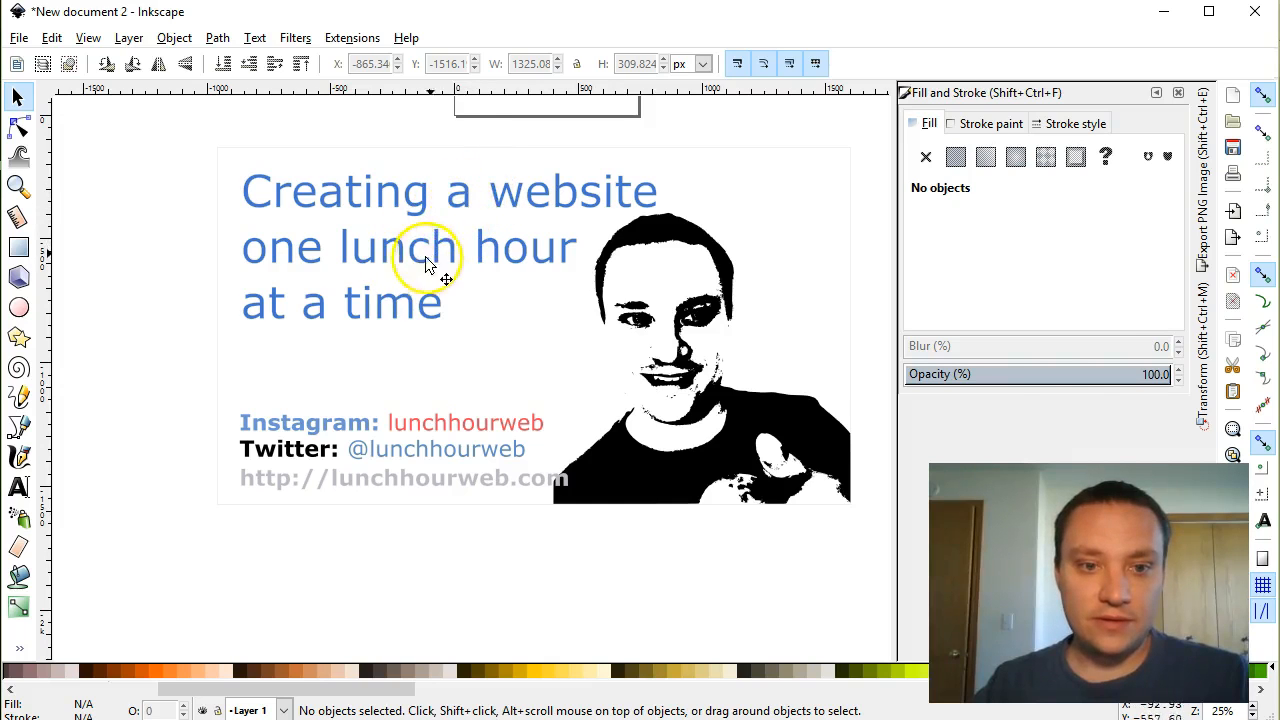
{"action": "left_click", "coordinate": [425, 313]}
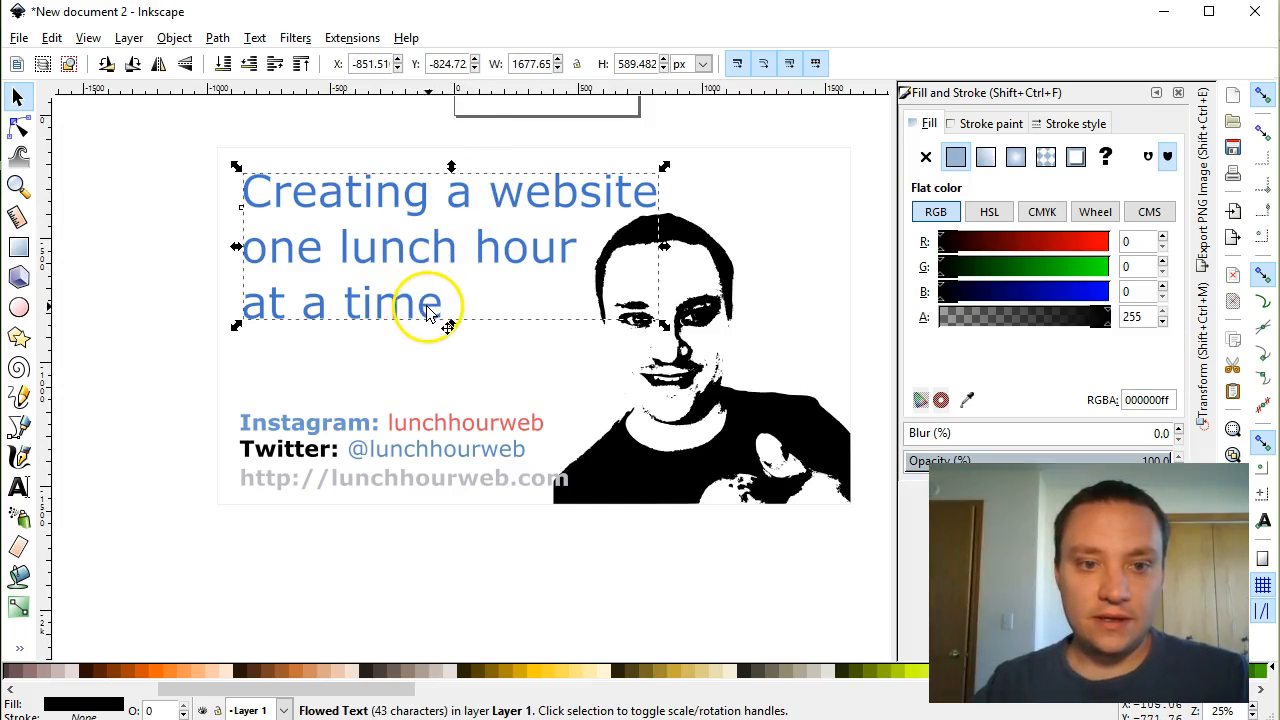
{"action": "left_click_drag", "start_coordinate": [662, 326], "coordinate": [763, 390]}
{"action": "left_click", "coordinate": [143, 351]}
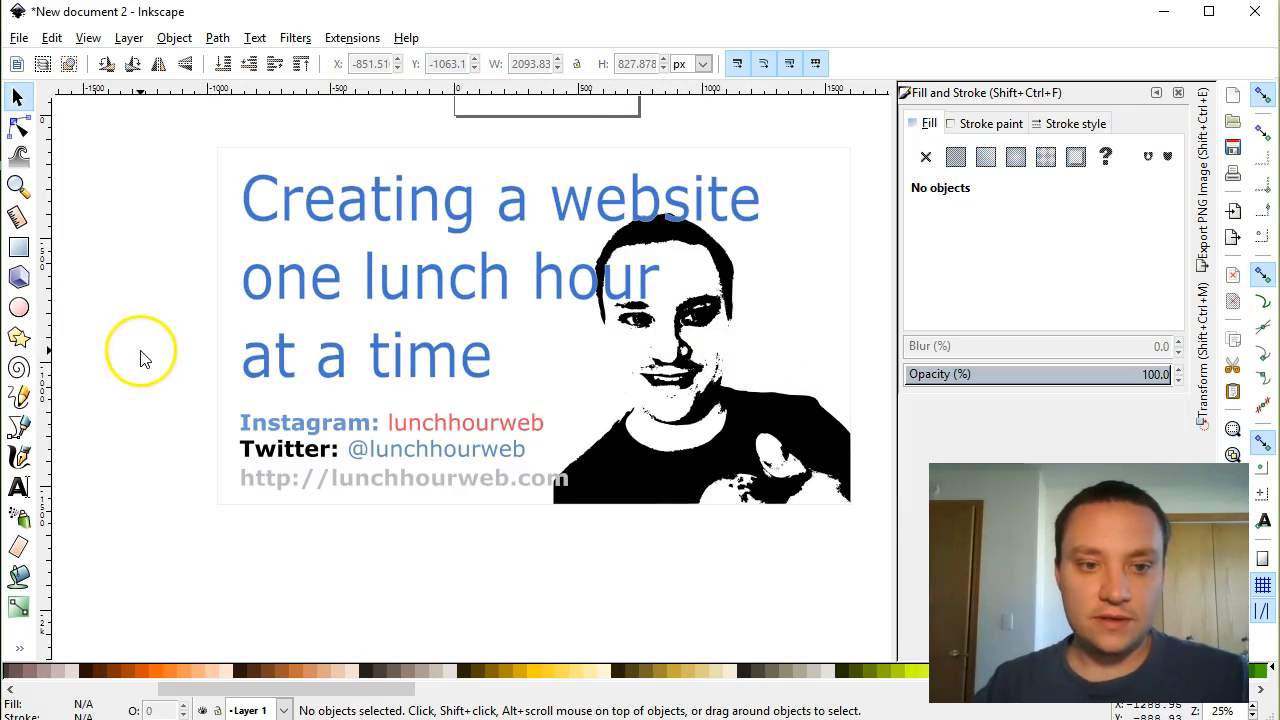
Scale the enlarged slogan text down to about 654 px high.
{"action": "left_click", "coordinate": [645, 288]}
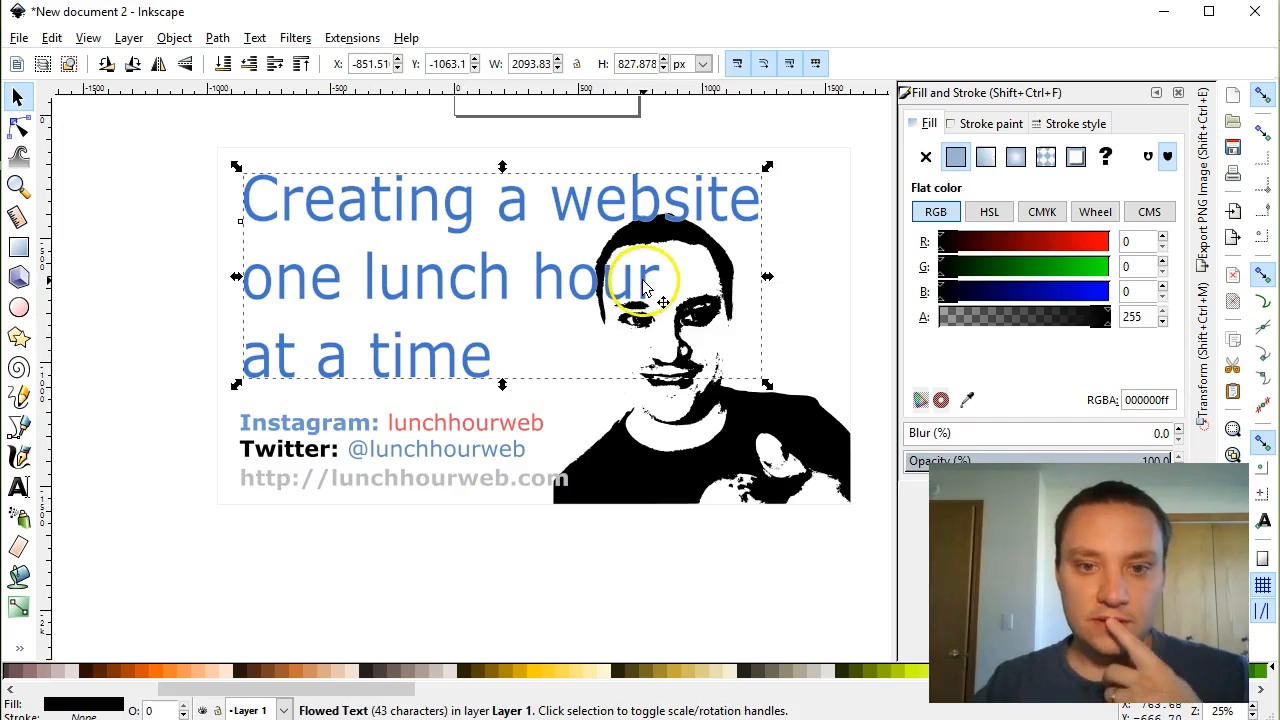
{"action": "left_click", "coordinate": [749, 371]}
{"action": "key", "text": "ctrl+z"}
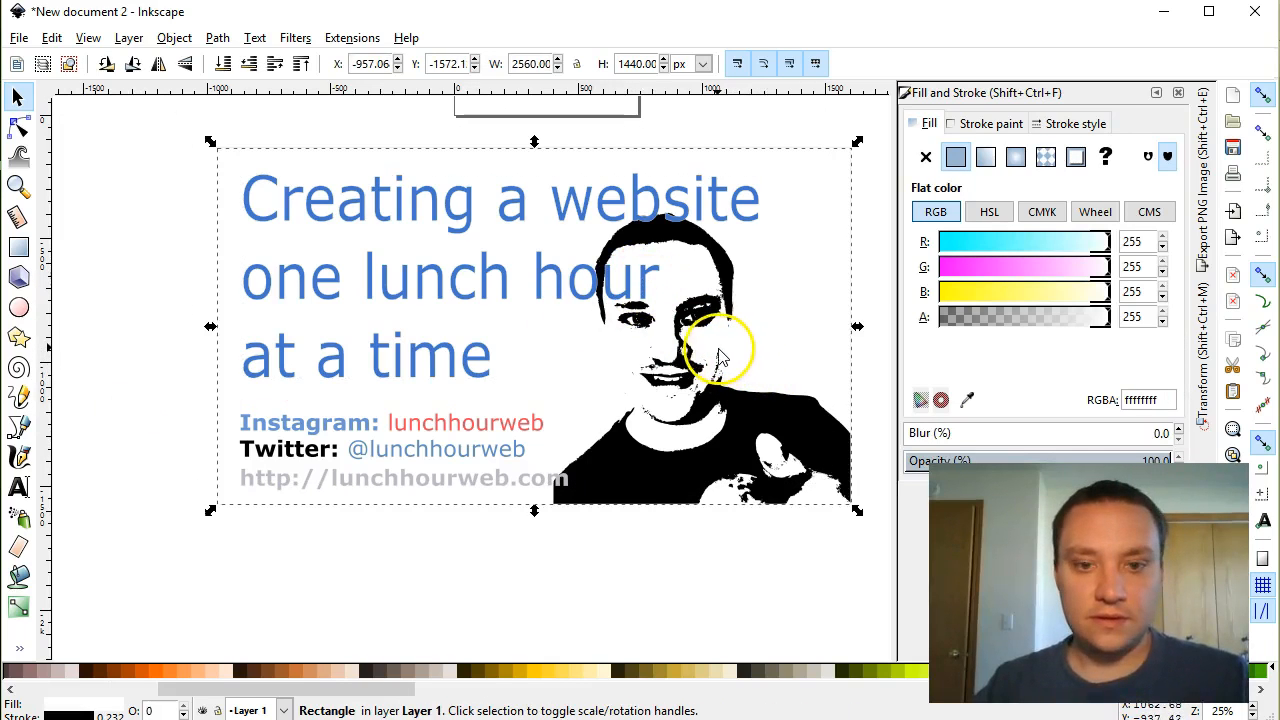
{"action": "left_click", "coordinate": [607, 287]}
{"action": "left_click_drag", "start_coordinate": [767, 383], "coordinate": [705, 335]}
Widen the slogan's text frame to nearly the banner's right edge and remove the line break before "at a time".
{"action": "double_click", "coordinate": [540, 262]}
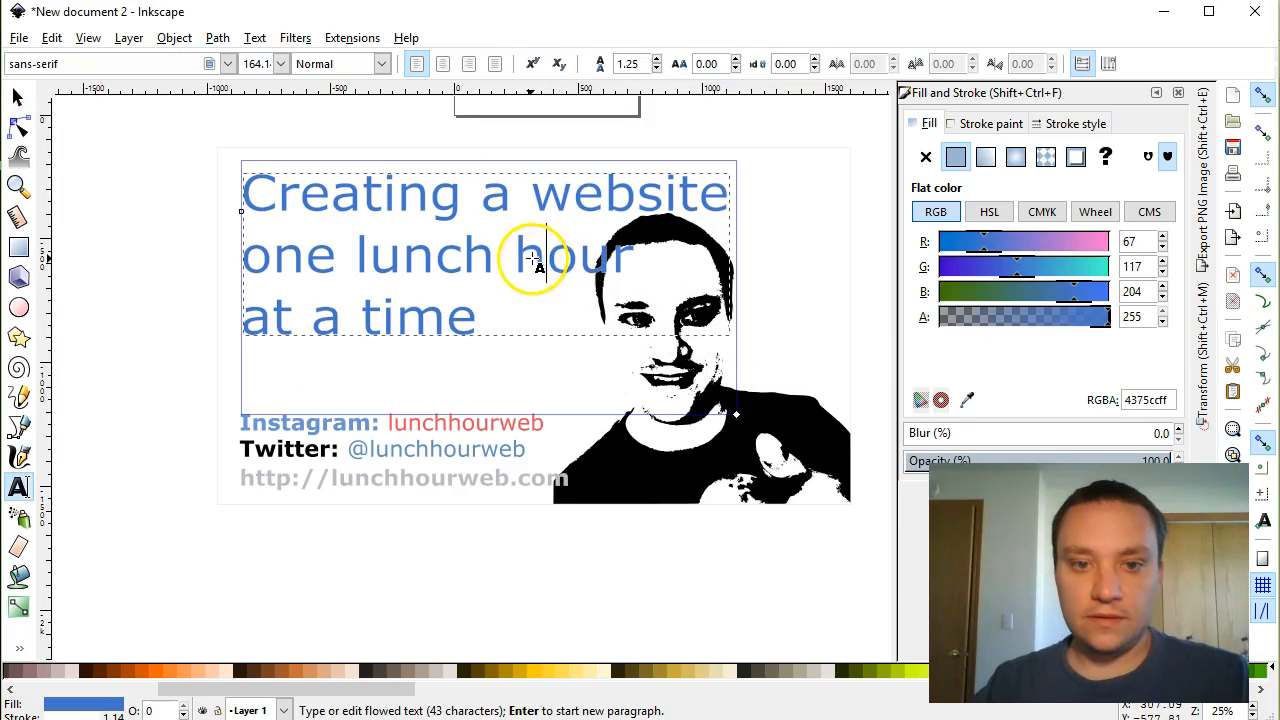
{"action": "left_click_drag", "start_coordinate": [745, 415], "coordinate": [848, 357]}
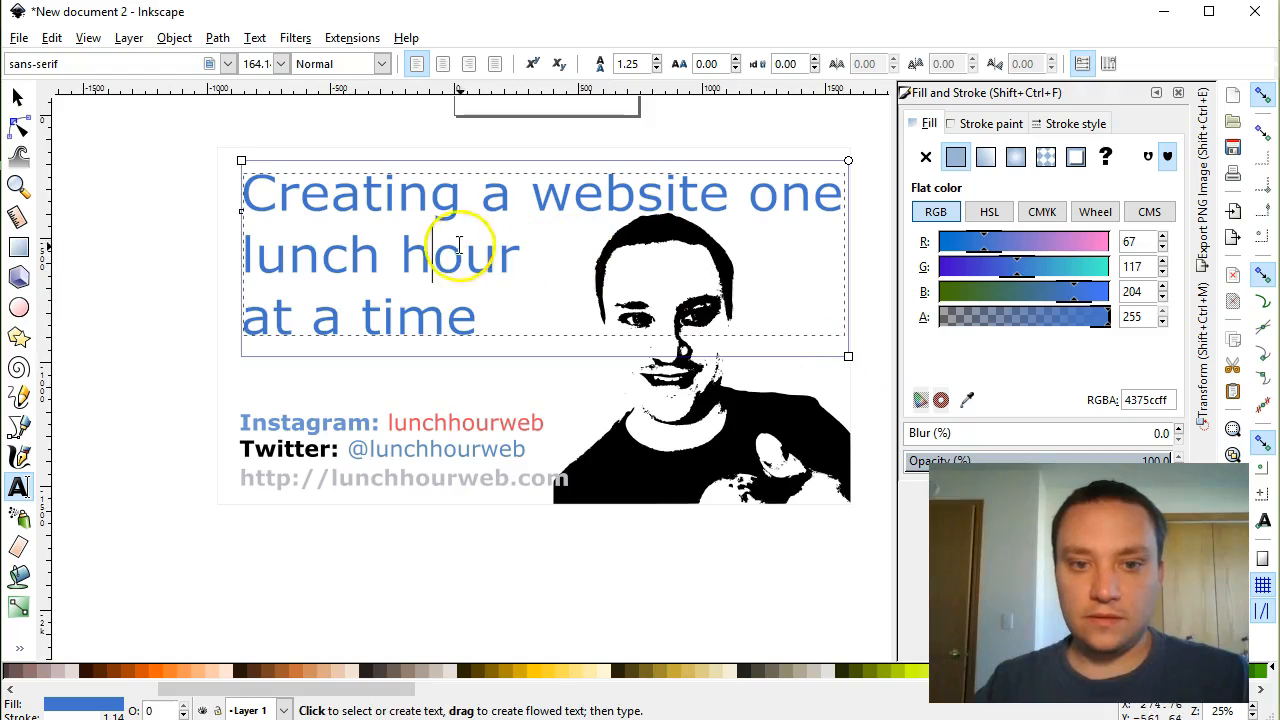
{"action": "left_click", "coordinate": [15, 97]}
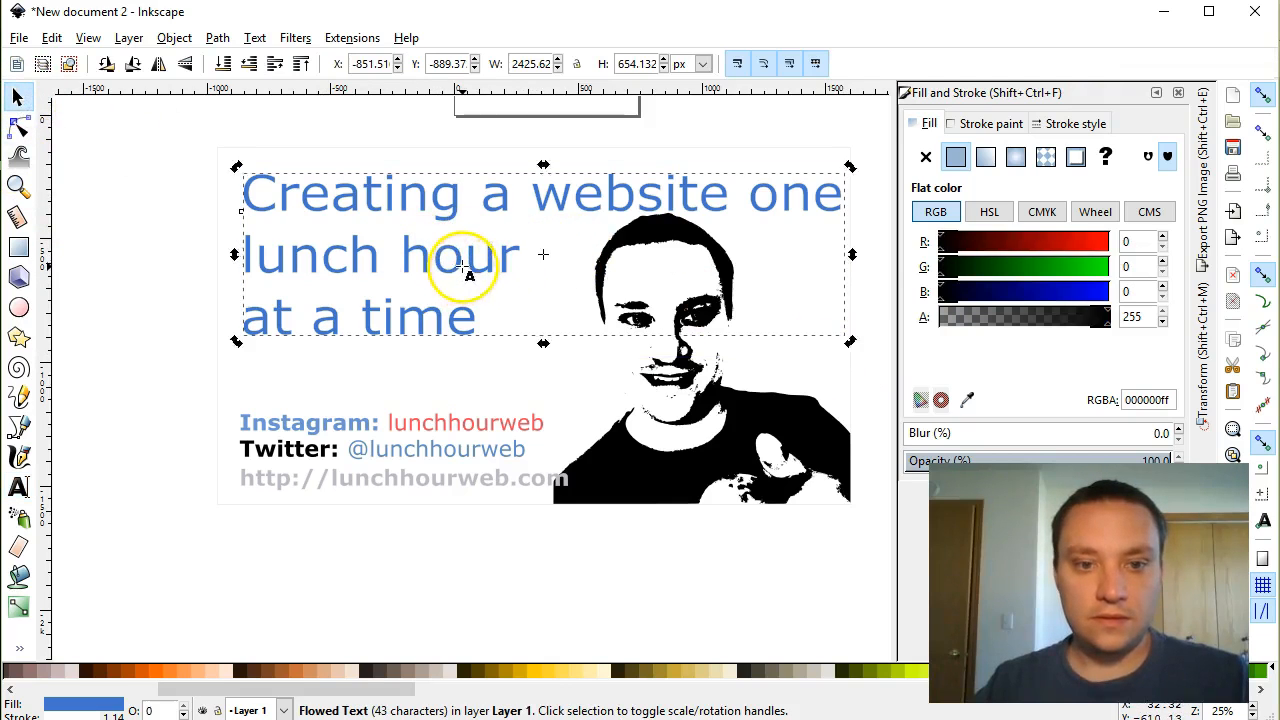
{"action": "double_click", "coordinate": [457, 266]}
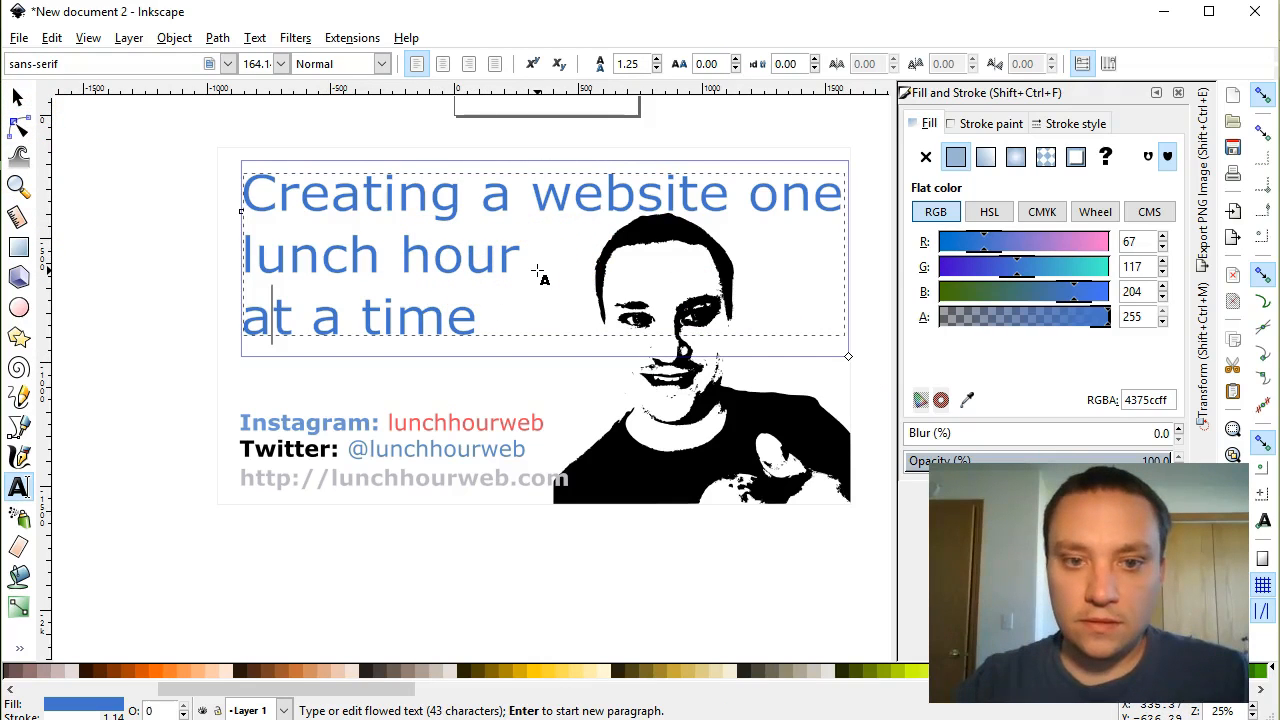
{"action": "key", "text": "BackSpace"}
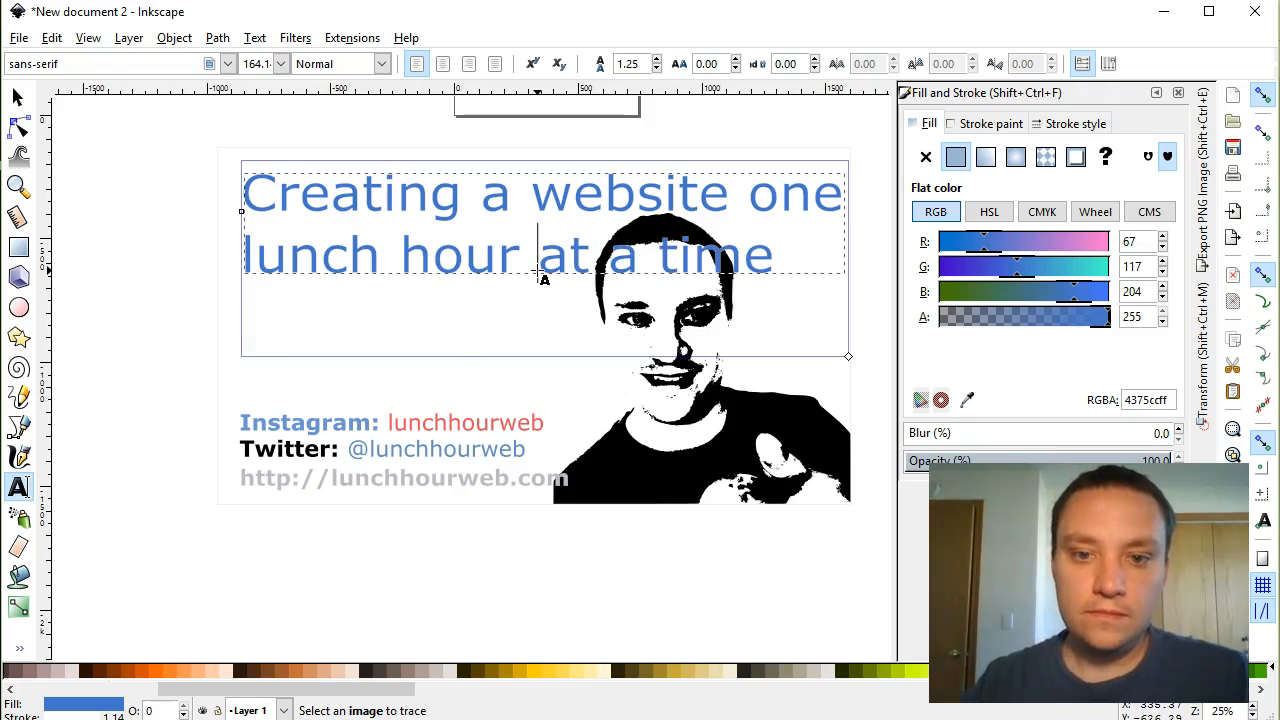
{"action": "left_click", "coordinate": [17, 97]}
{"action": "left_click", "coordinate": [301, 340]}
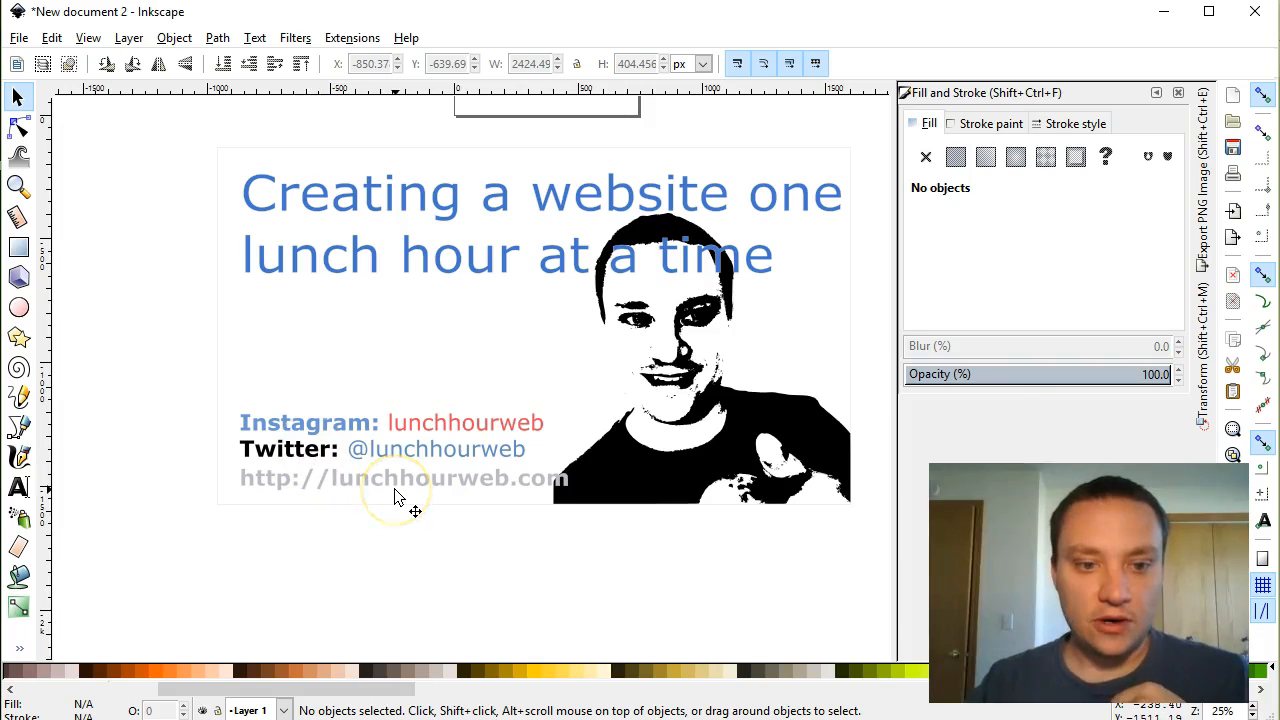
Recolor the bold "Twitter:" label with the fill 4375ccff.
{"action": "left_click", "coordinate": [322, 450]}
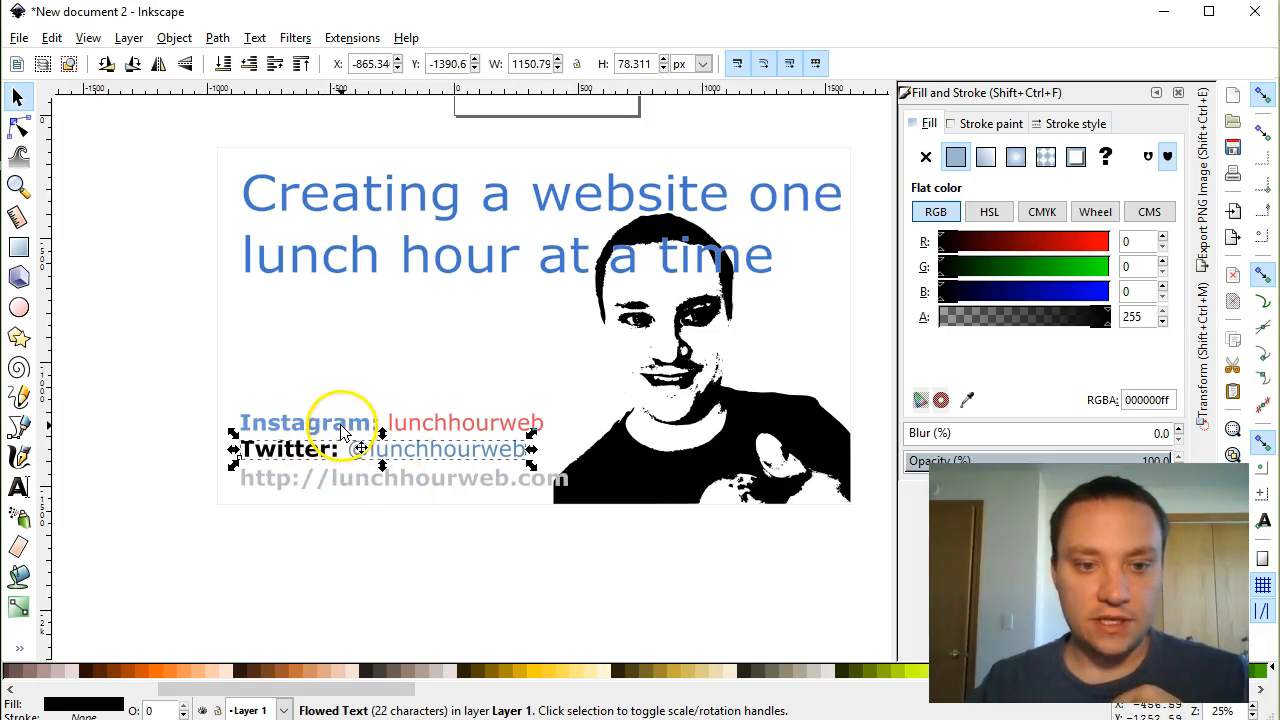
{"action": "double_click", "coordinate": [340, 452]}
{"action": "key", "text": "shift+Home"}
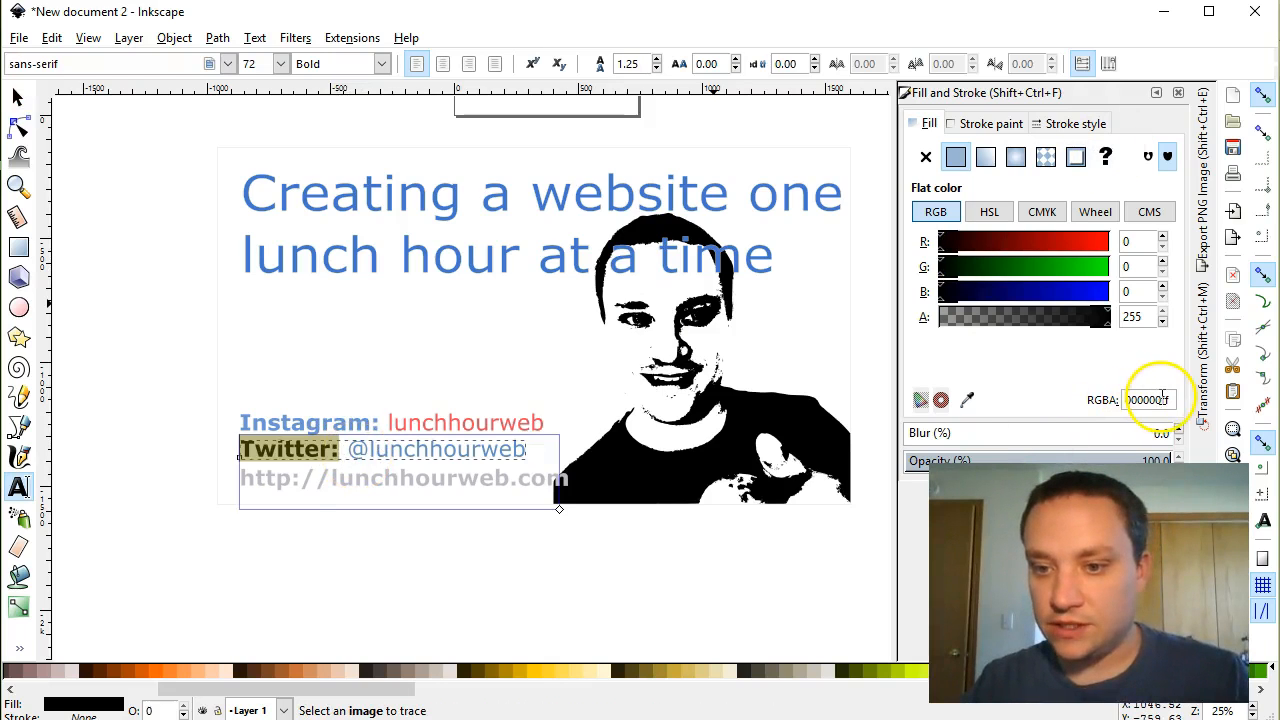
{"action": "left_click_drag", "start_coordinate": [1155, 400], "coordinate": [1065, 400]}
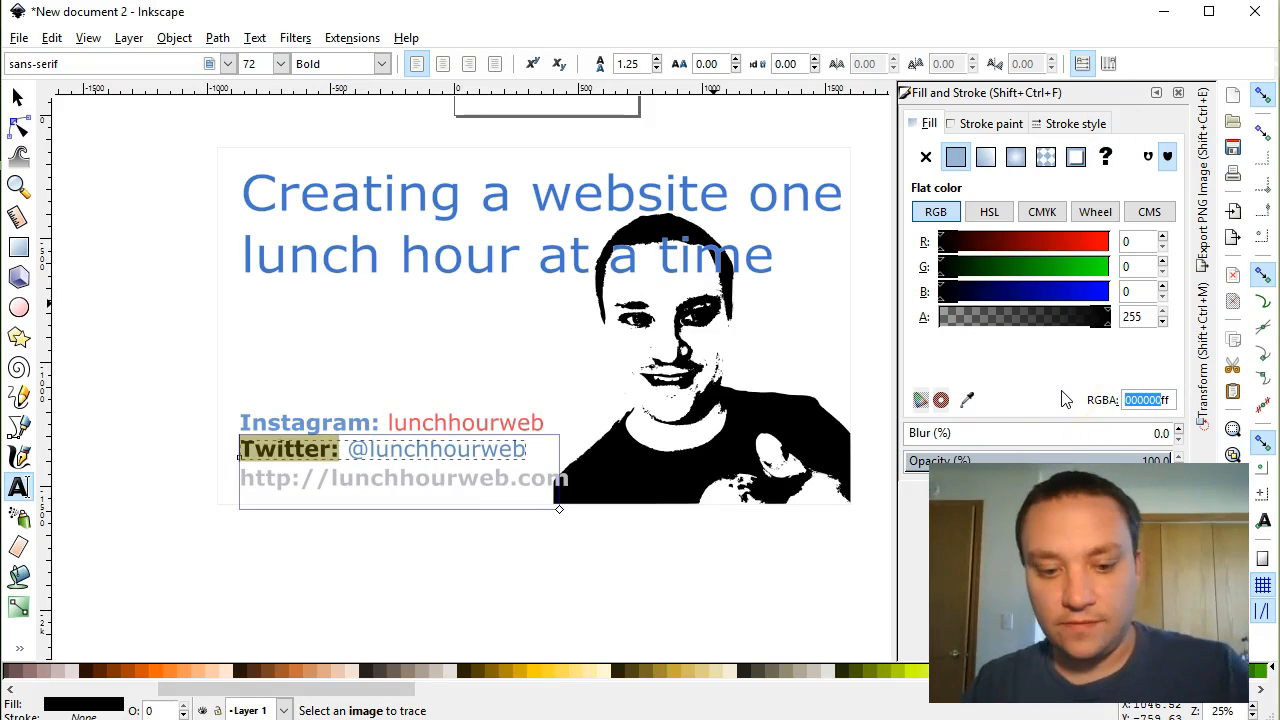
{"action": "type", "text": "4375"}
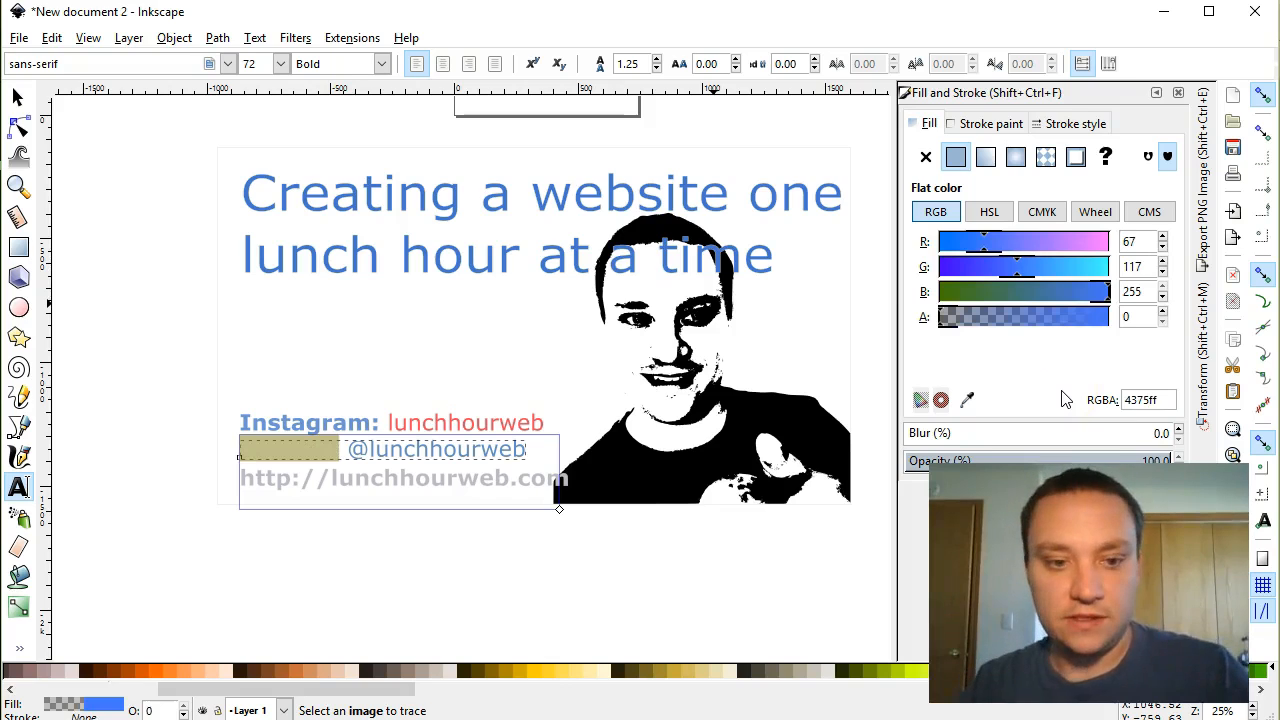
{"action": "type", "text": "cc"}
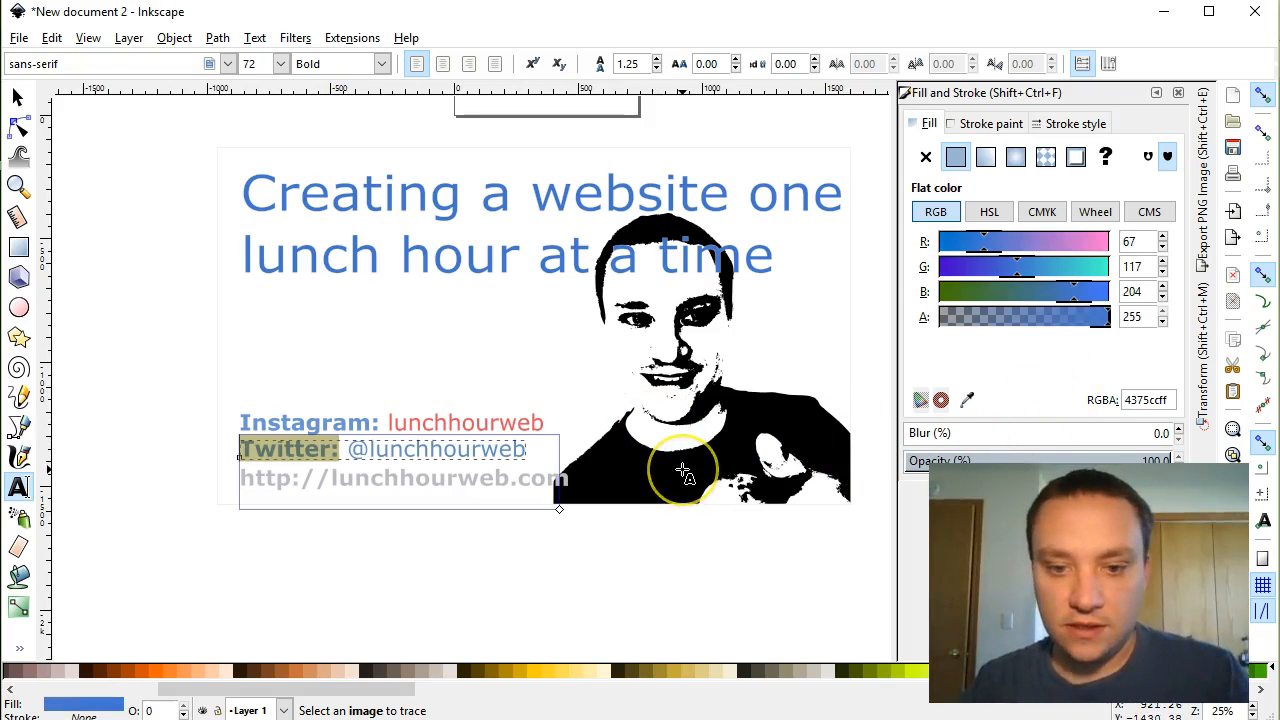
Set the fill of the Twitter handle after the label to the red f54958ff.
{"action": "left_click", "coordinate": [348, 450]}
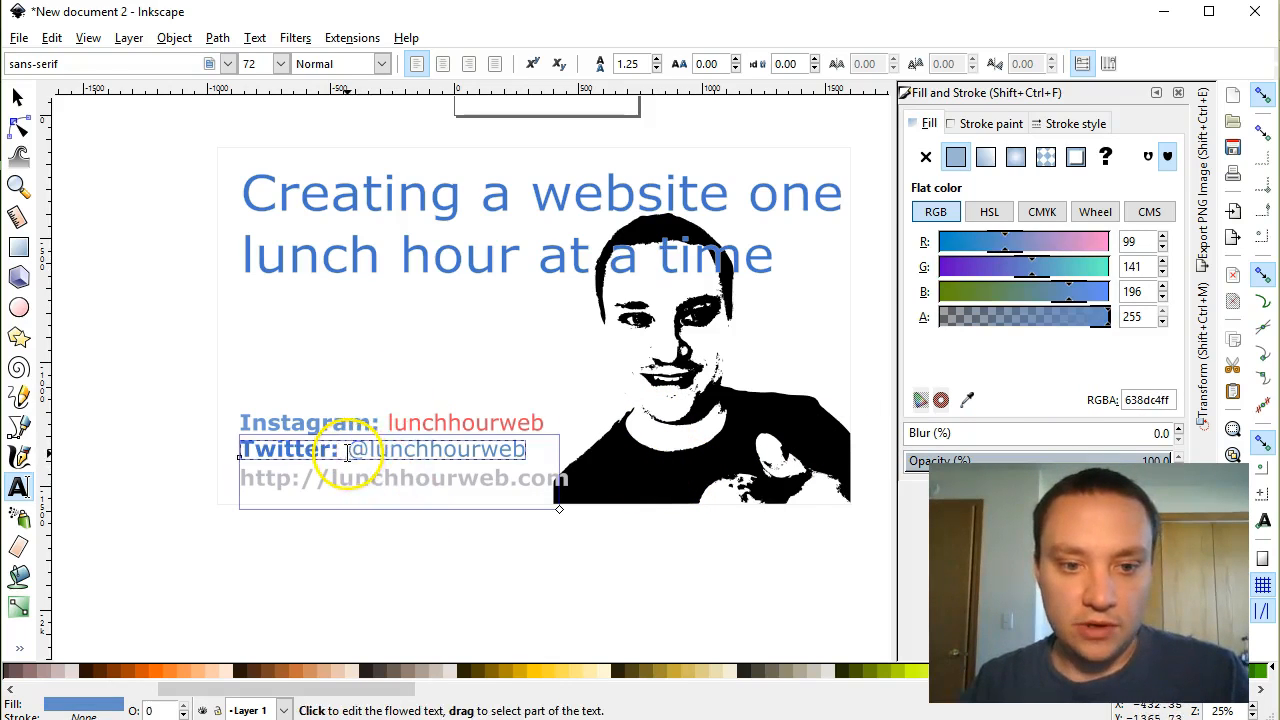
{"action": "key", "text": "shift+End"}
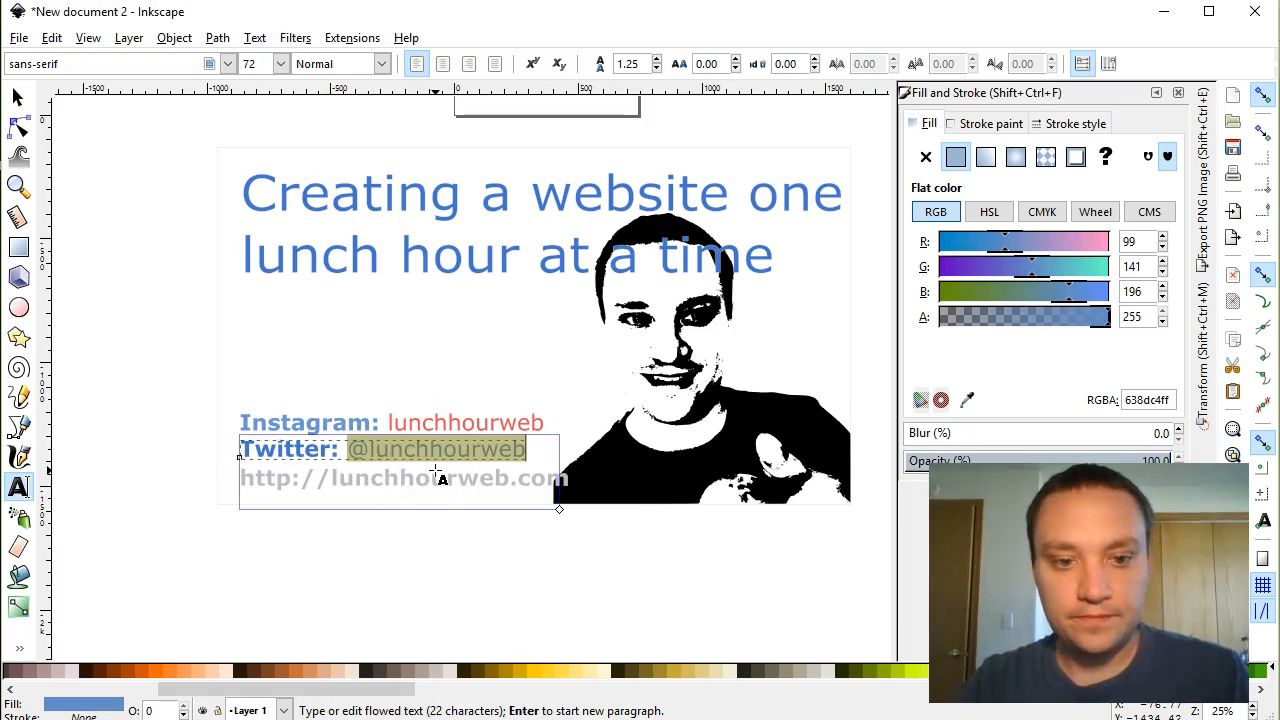
{"action": "left_click", "coordinate": [1040, 392]}
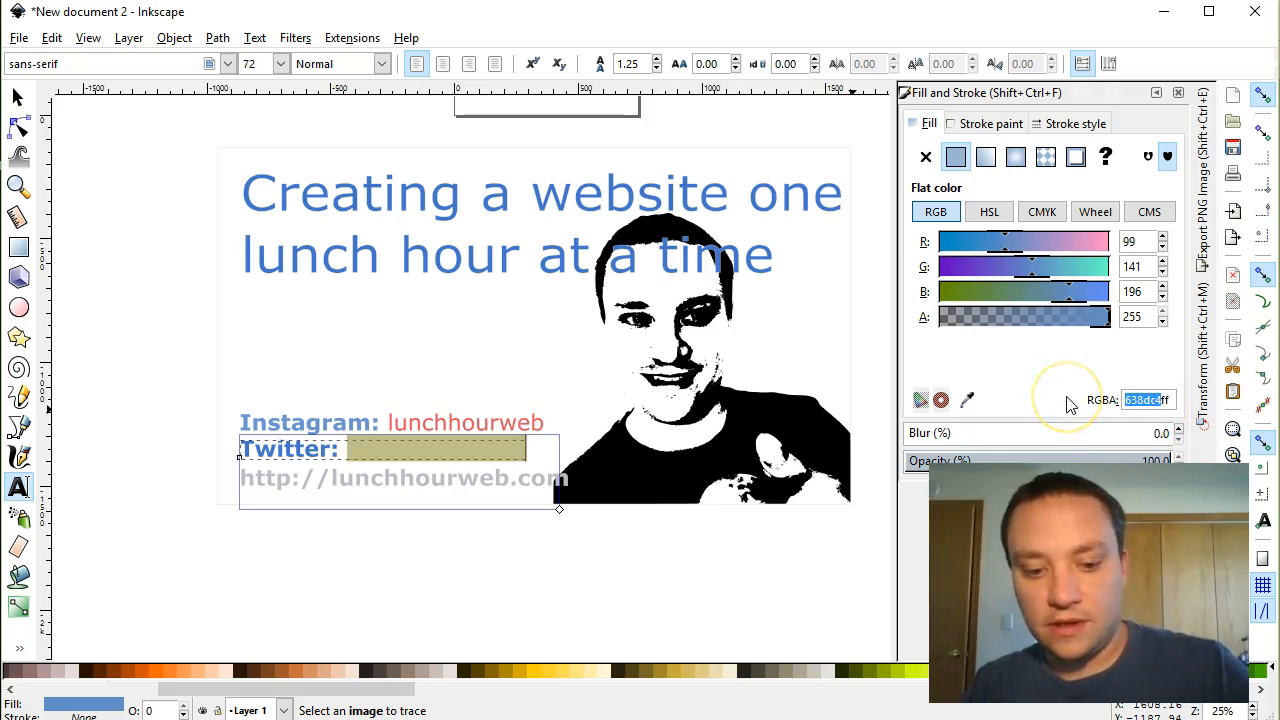
{"action": "type", "text": "f5ff"}
{"action": "type", "text": "49"}
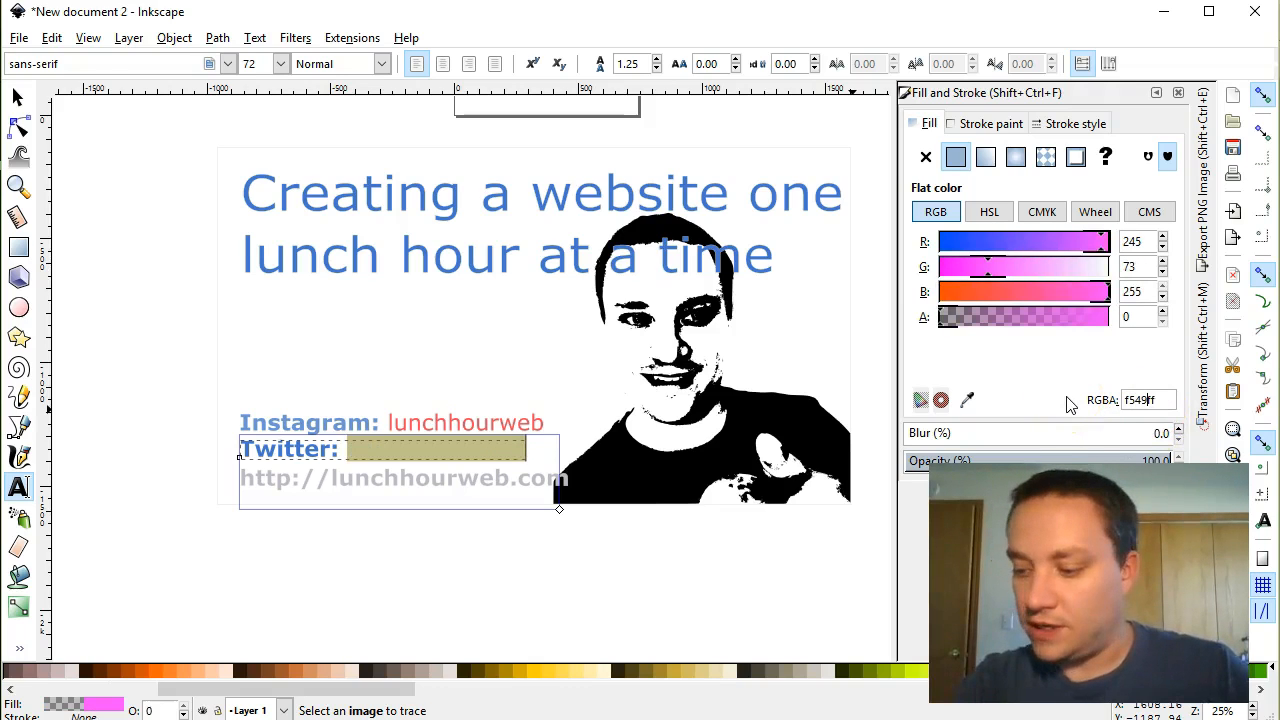
{"action": "type", "text": "58"}
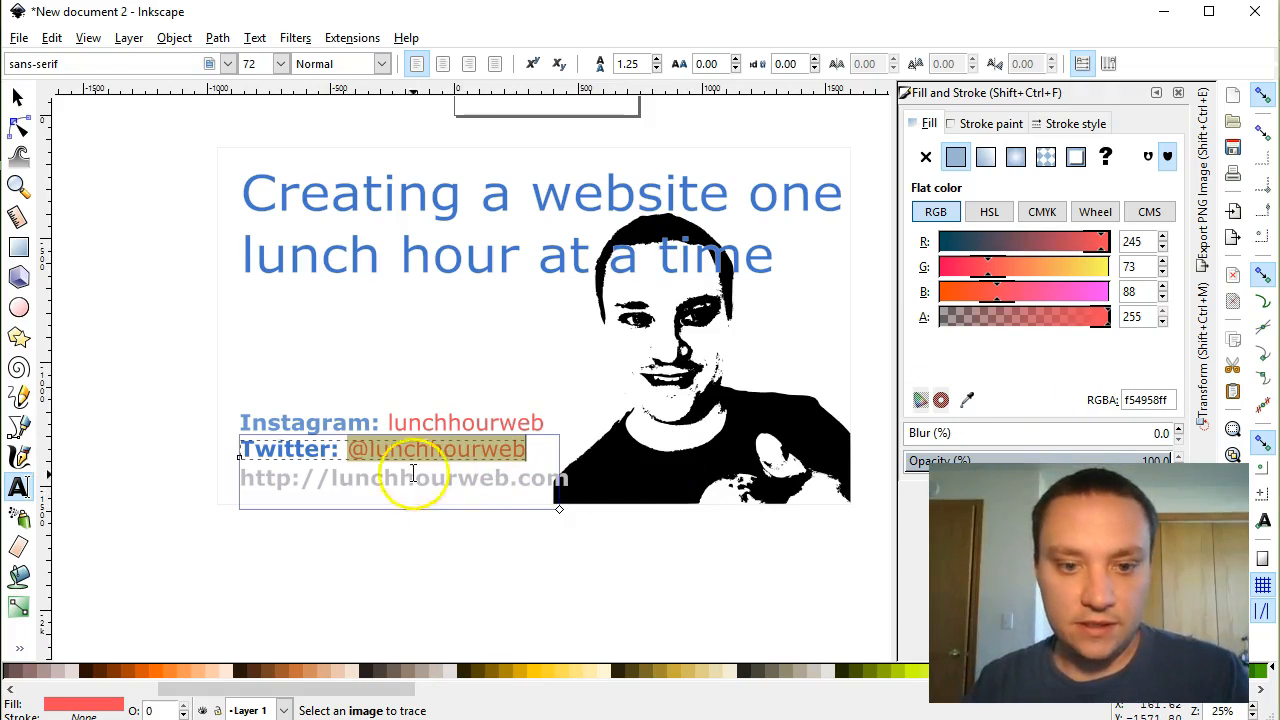
{"action": "left_click", "coordinate": [360, 478]}
{"action": "triple_click", "coordinate": [368, 477]}
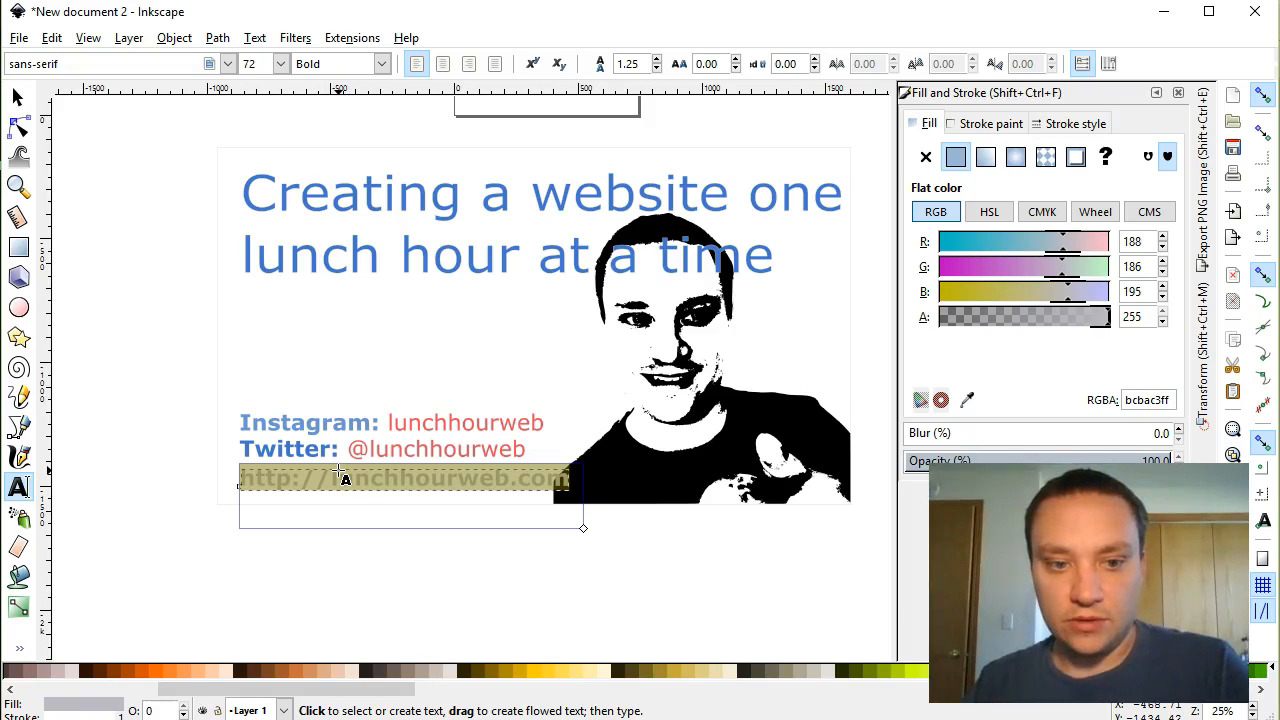
{"action": "type", "text": "h"}
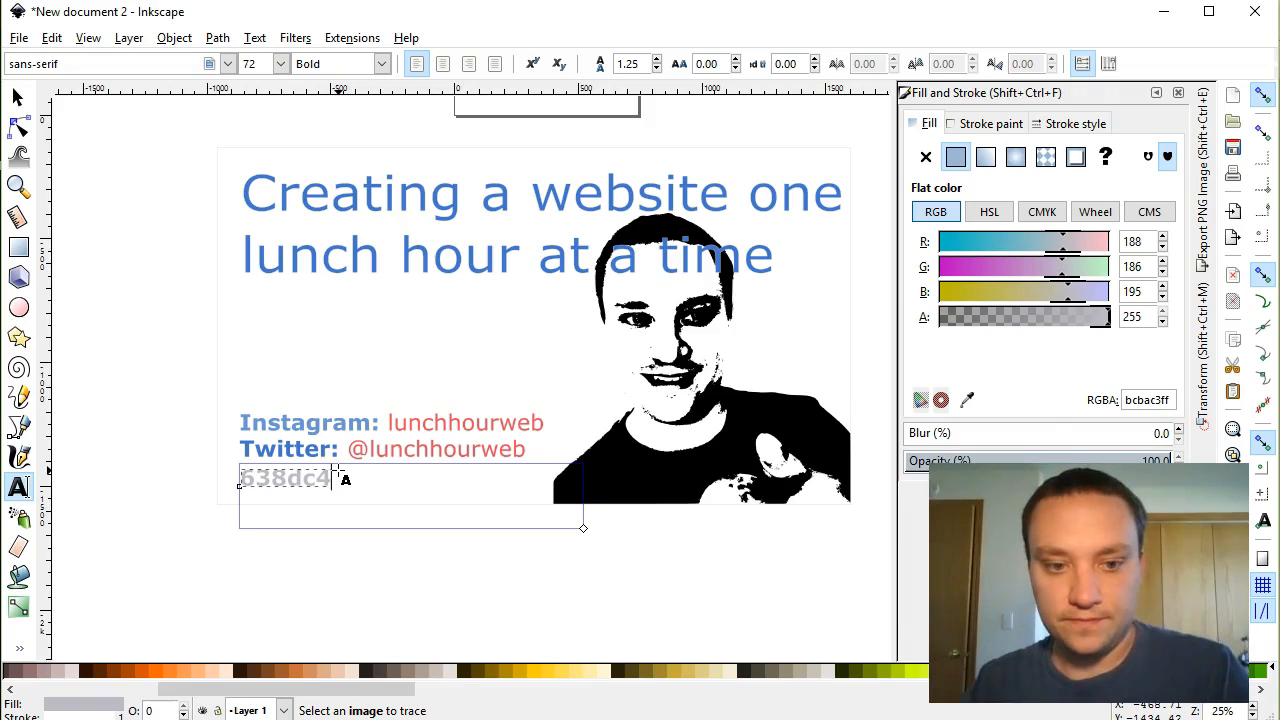
{"action": "key", "text": "Escape"}
{"action": "left_click", "coordinate": [250, 447]}
{"action": "left_click", "coordinate": [268, 476]}
{"action": "key", "text": "ctrl+z"}
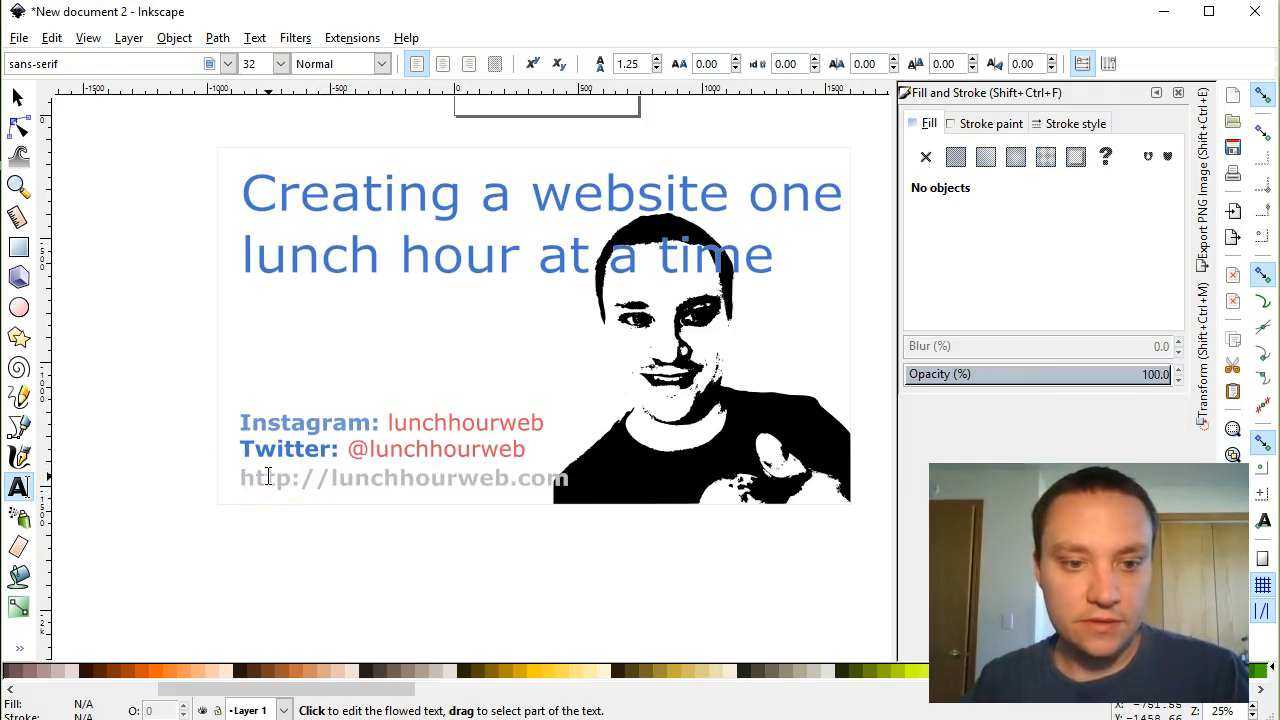
Set the fill of the whole web address line to the blue 638dc4ff and deselect it.
{"action": "left_click", "coordinate": [271, 477]}
{"action": "key", "text": "ctrl+a"}
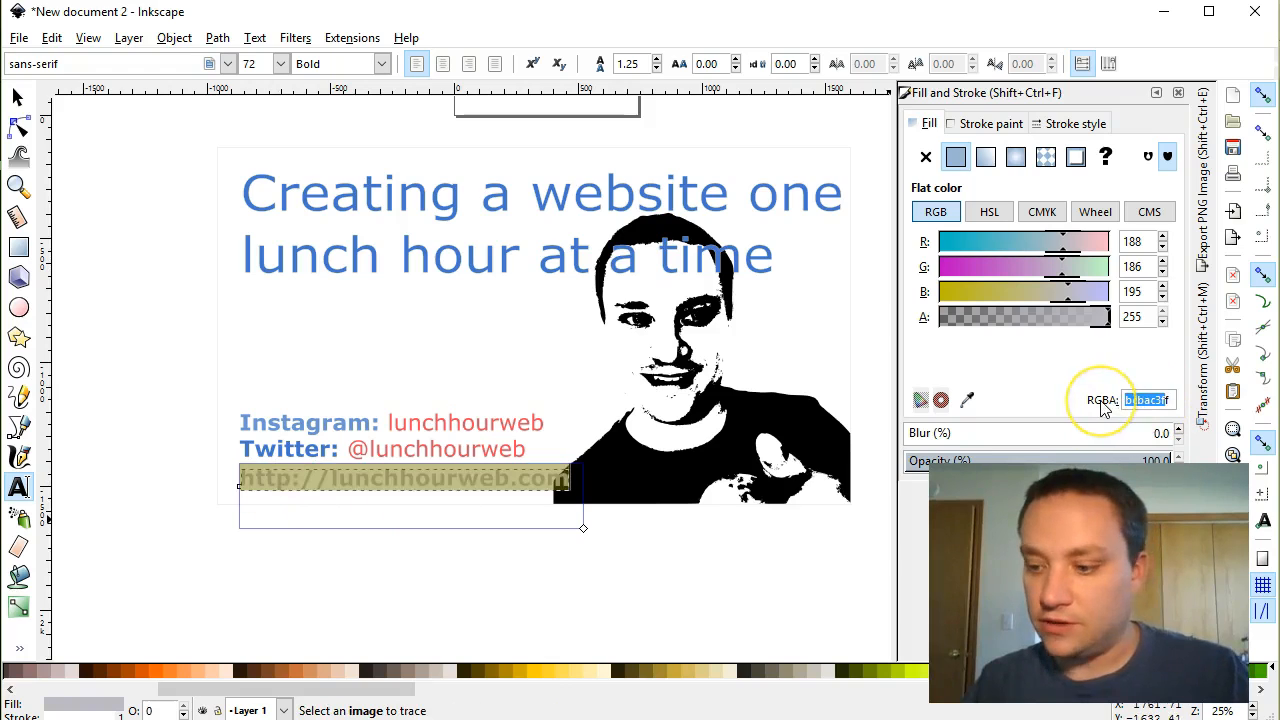
{"action": "type", "text": "638dc4ff"}
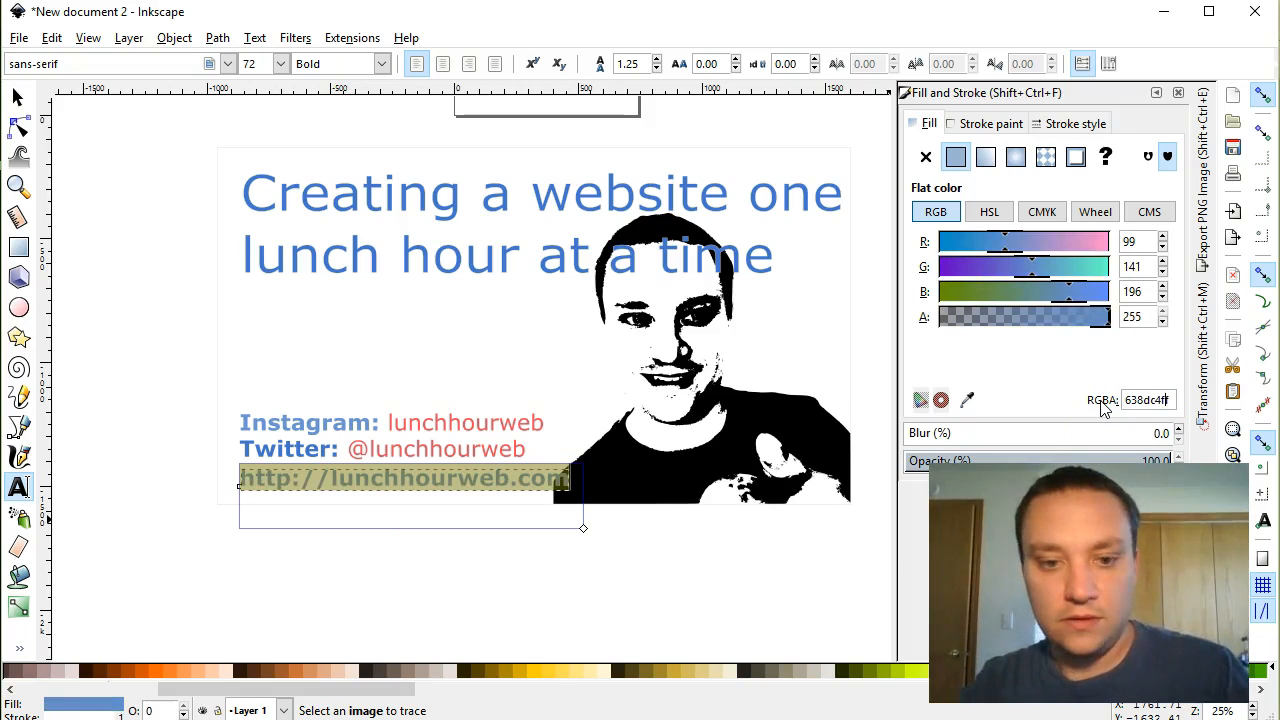
{"action": "left_click", "coordinate": [300, 445]}
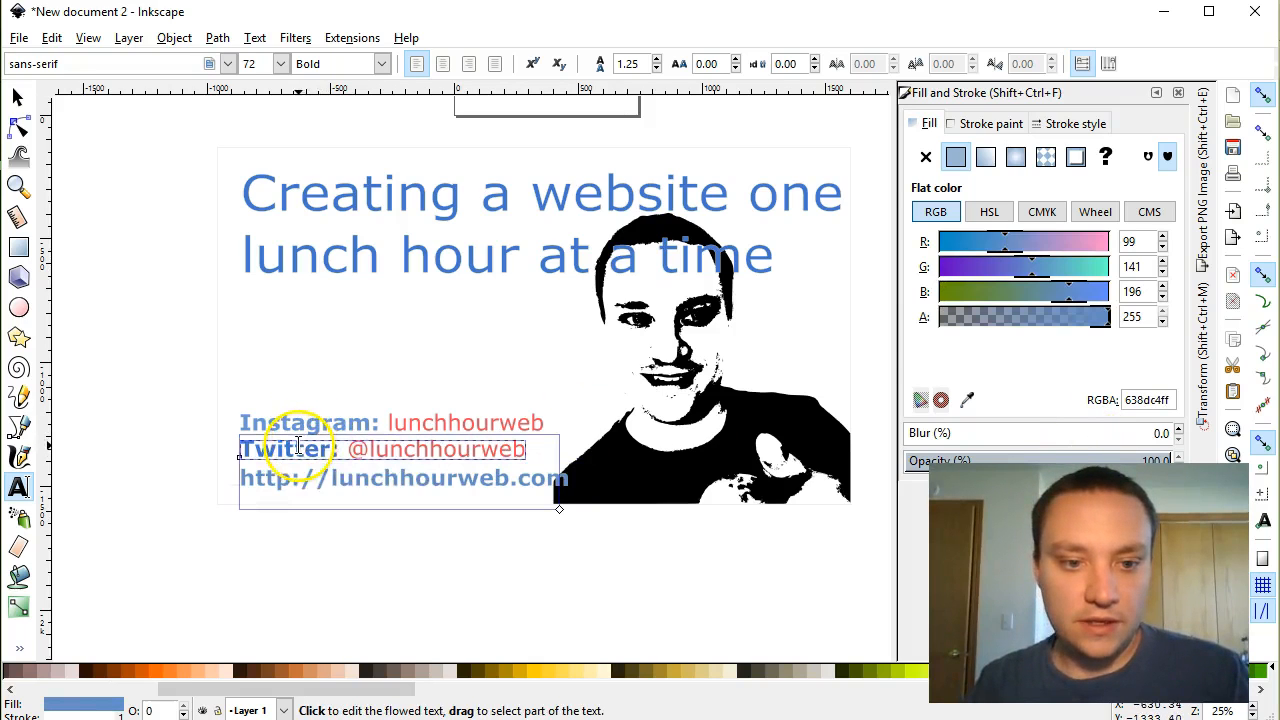
{"action": "left_click", "coordinate": [440, 558]}
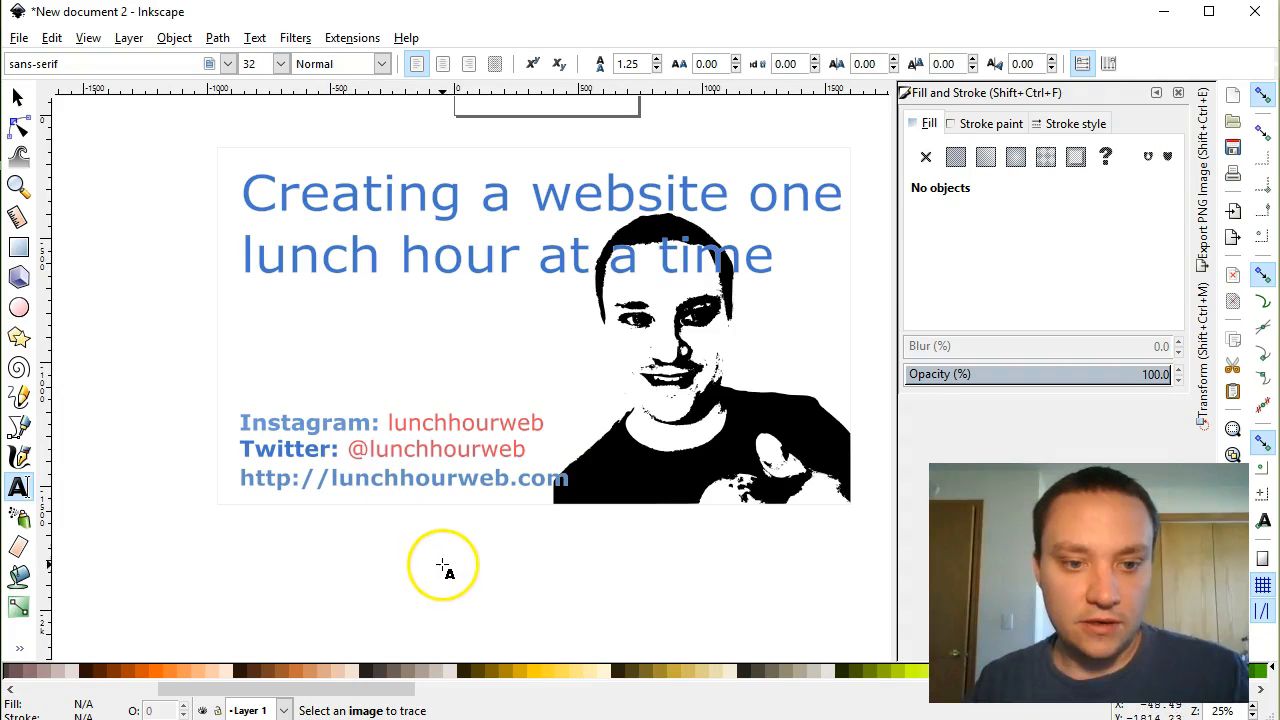
Change the fill of the bold "Twitter:" label to 638dc4ff to match the Instagram label, and deselect the text.
{"action": "left_click", "coordinate": [341, 451]}
{"action": "key", "text": "shift+Home"}
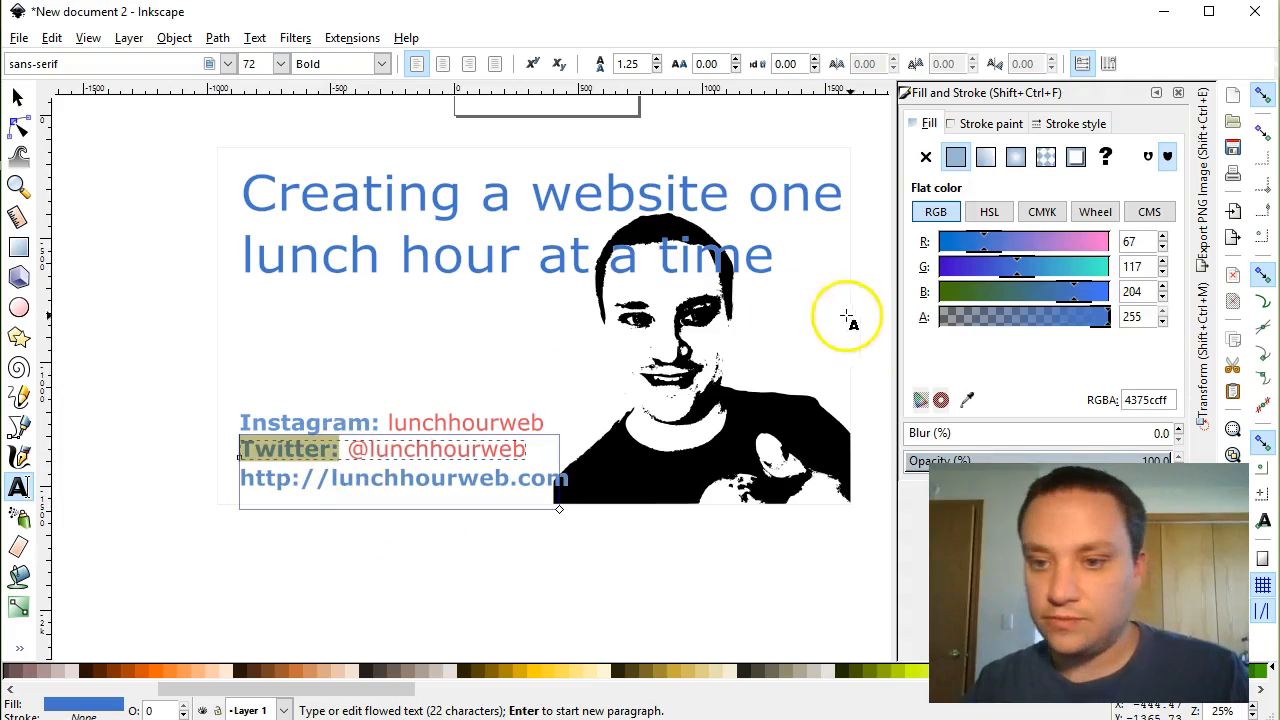
{"action": "left_click_drag", "start_coordinate": [1158, 399], "coordinate": [1085, 400]}
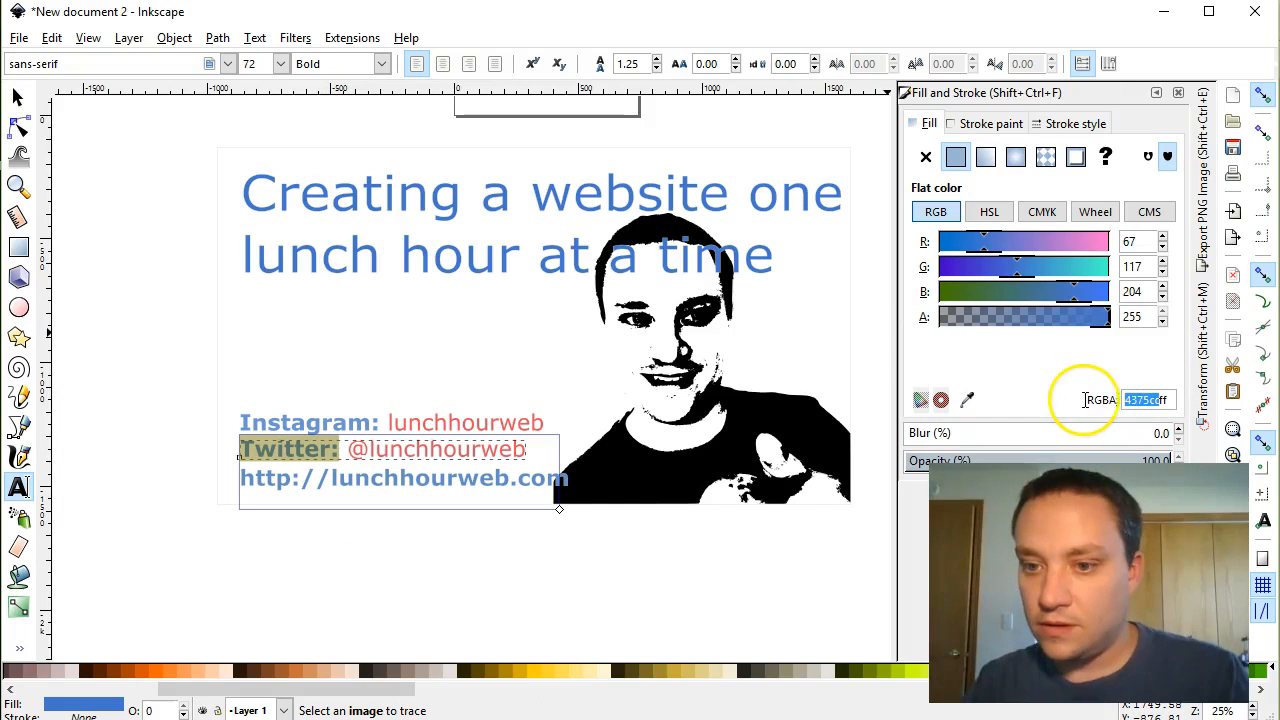
{"action": "type", "text": "6"}
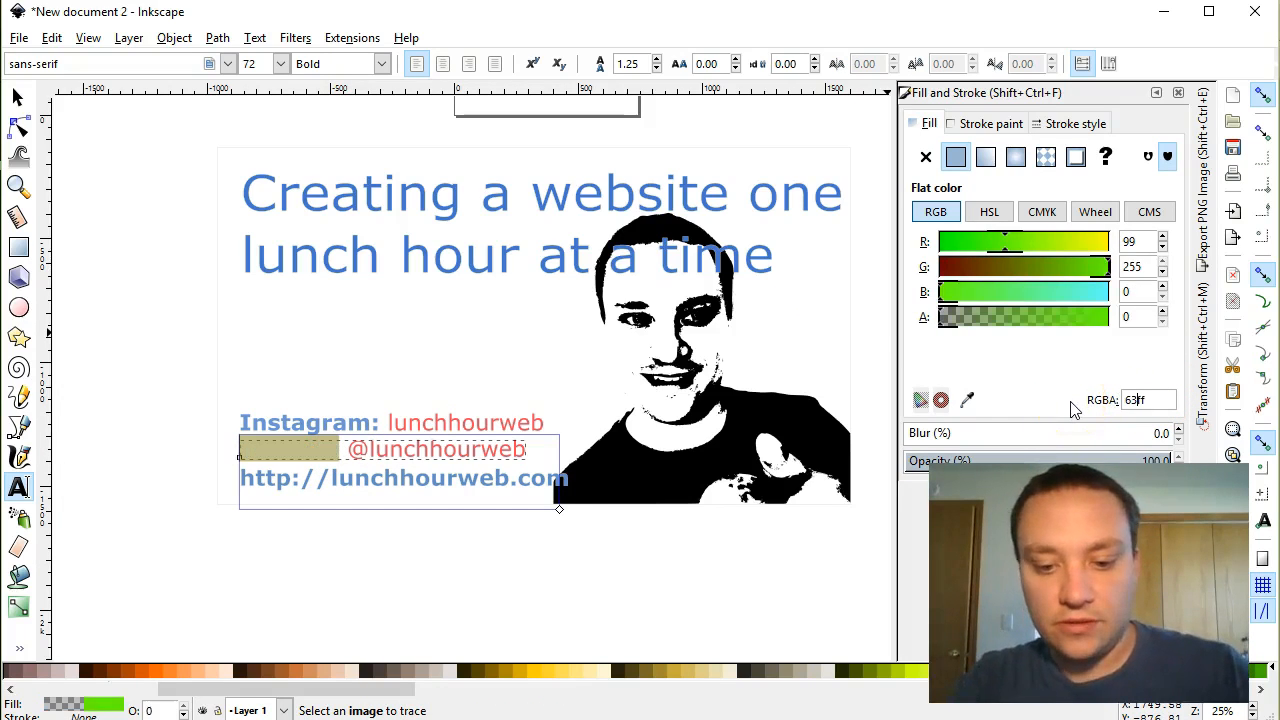
{"action": "type", "text": "38dc4"}
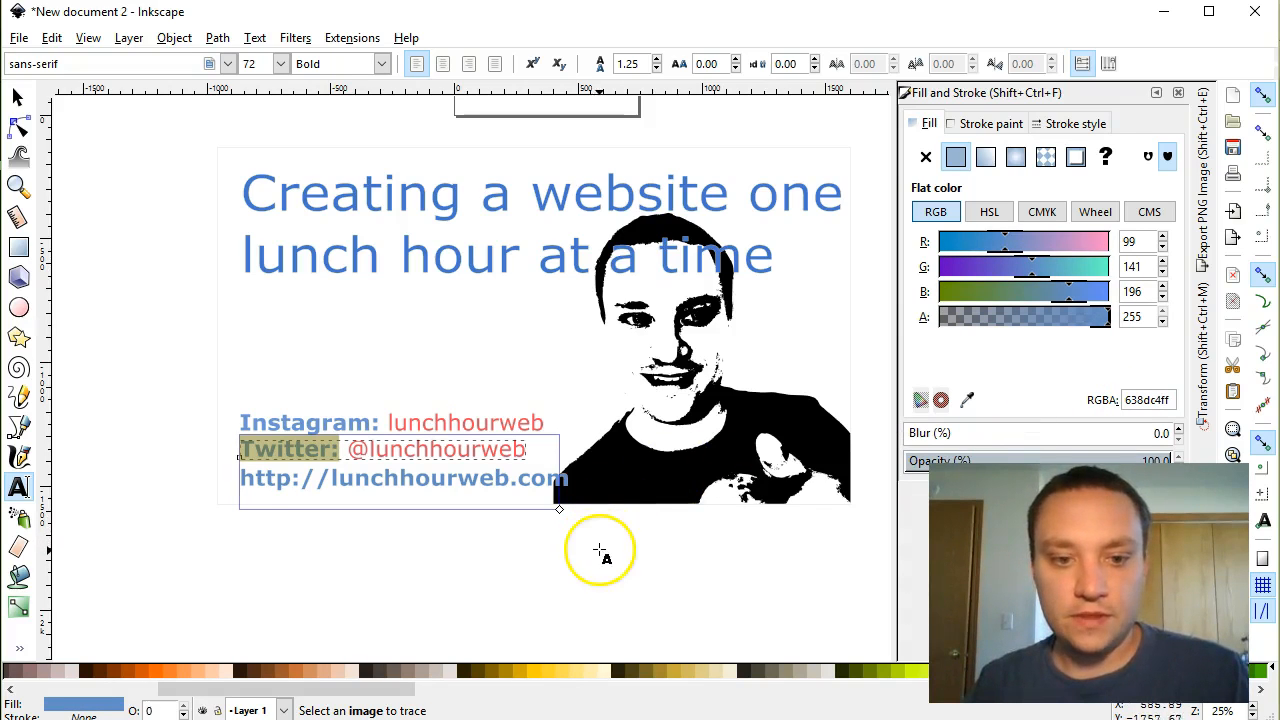
{"action": "left_click", "coordinate": [17, 97]}
{"action": "left_click", "coordinate": [80, 245]}
{"action": "scroll", "coordinate": [649, 446], "scroll_direction": "down", "scroll_amount": 2}
{"action": "scroll", "coordinate": [759, 483], "scroll_direction": "up", "scroll_amount": 2}
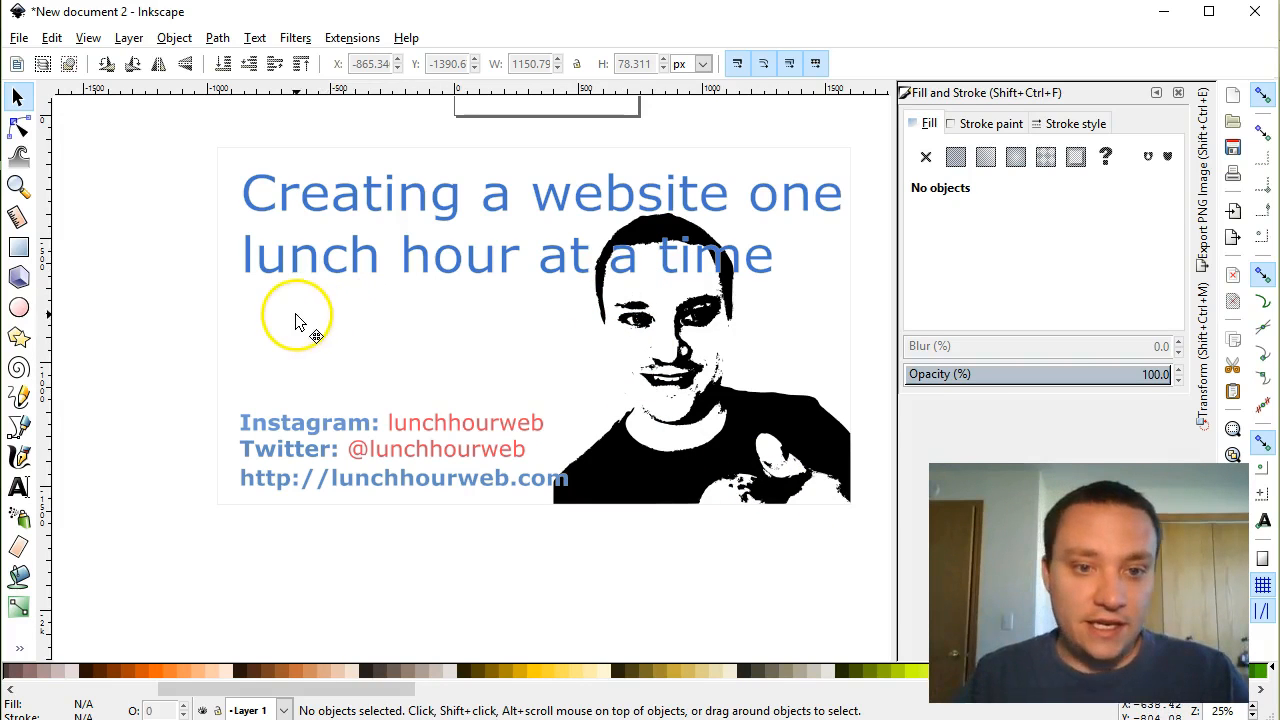
Replace the entire slogan text with "LUNCH HOUR WEB" and select it as an object.
{"action": "left_click", "coordinate": [458, 283]}
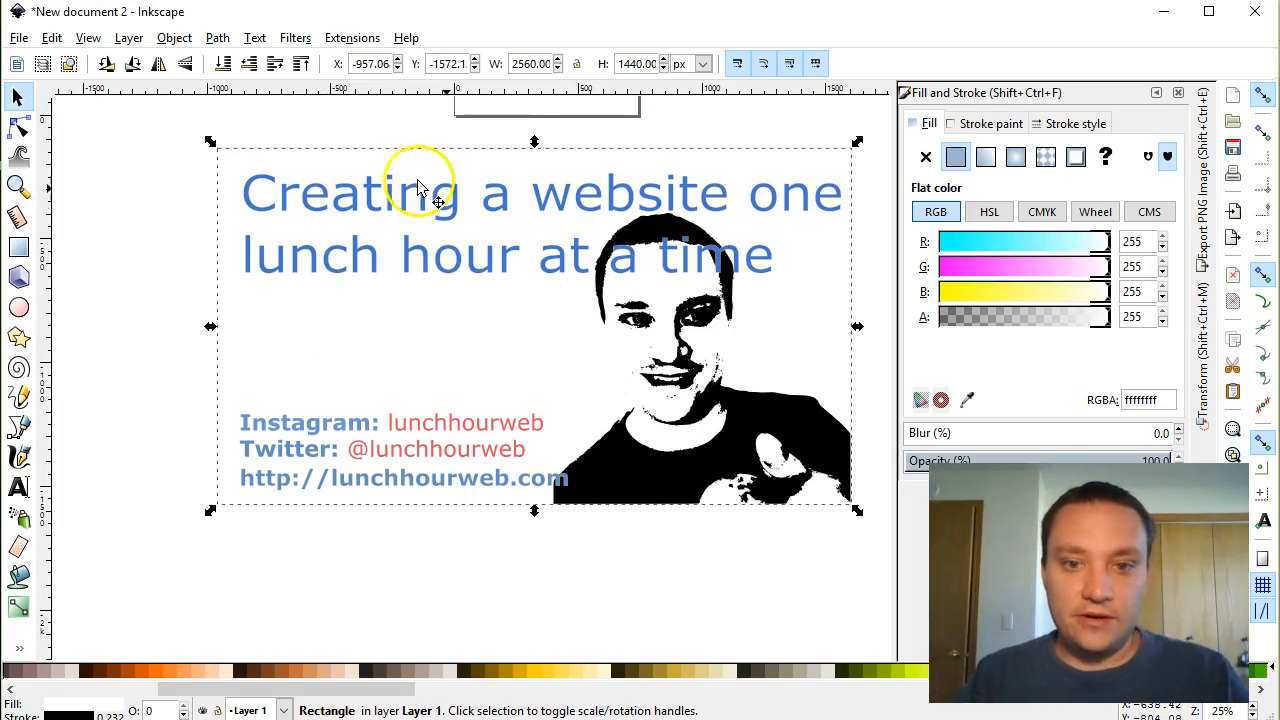
{"action": "double_click", "coordinate": [720, 262]}
{"action": "key", "text": "ctrl+a"}
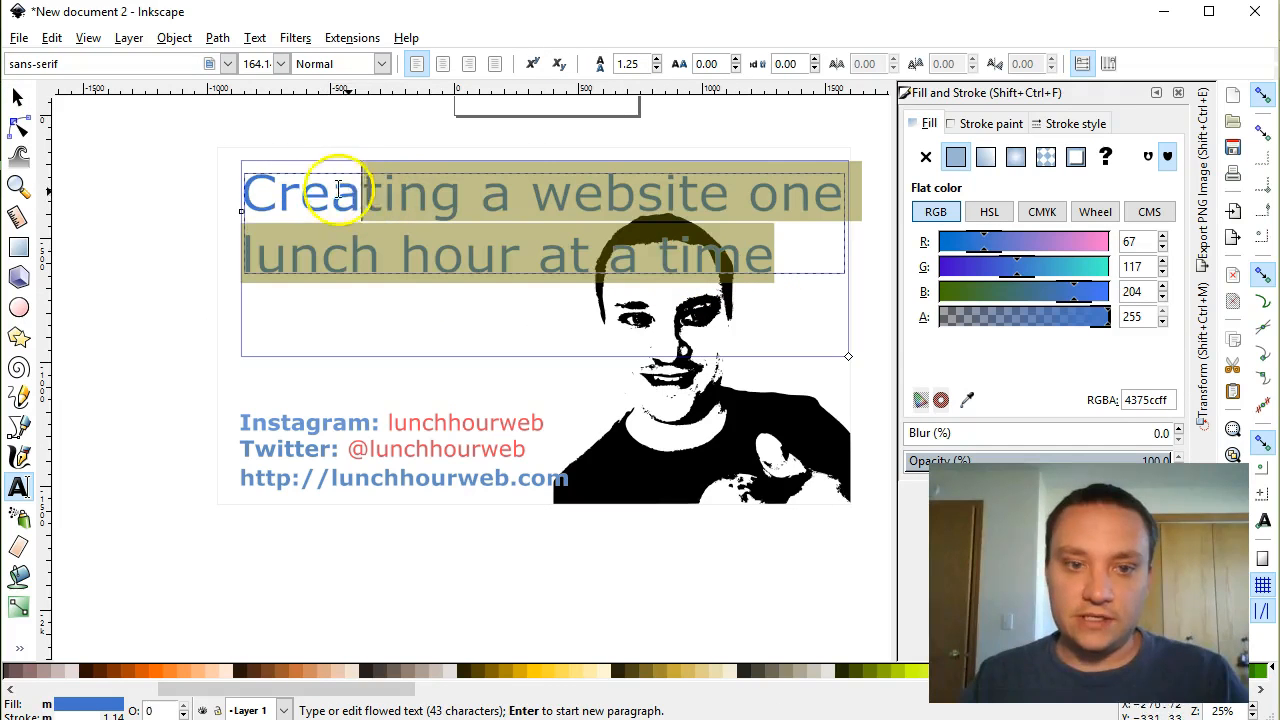
{"action": "type", "text": "Lu"}
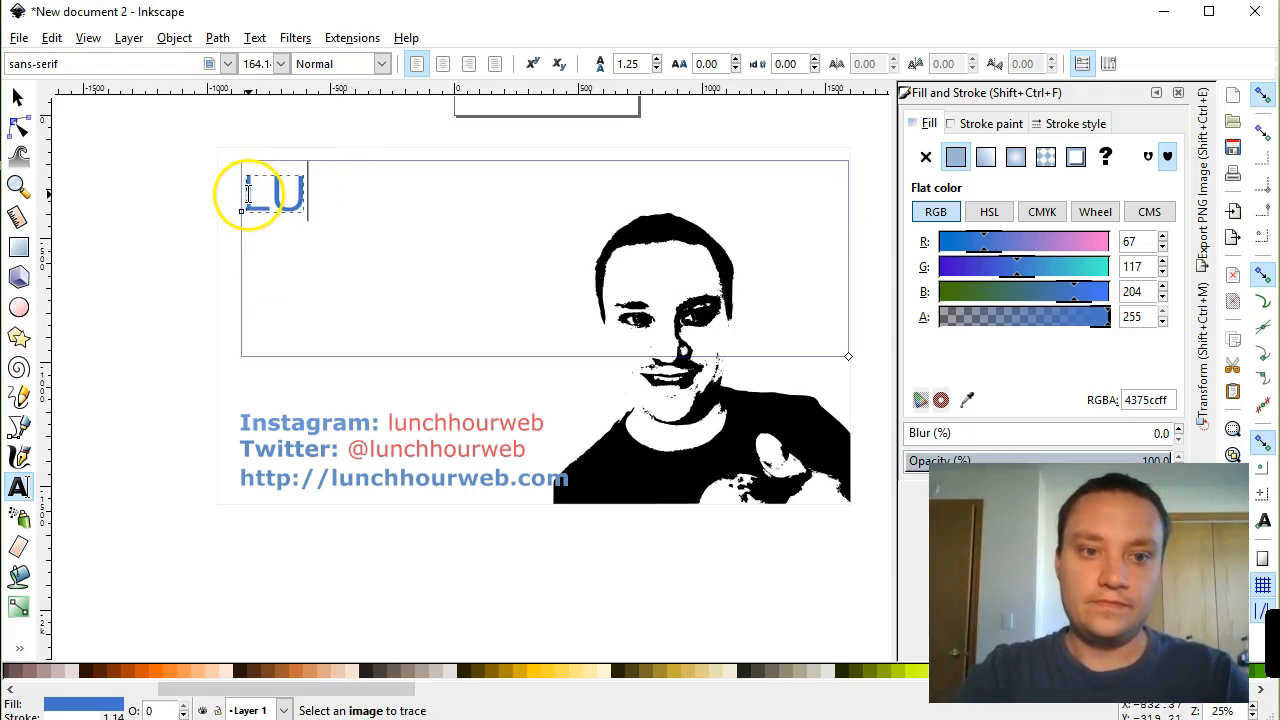
{"action": "type", "text": "NCH HOUR WEB"}
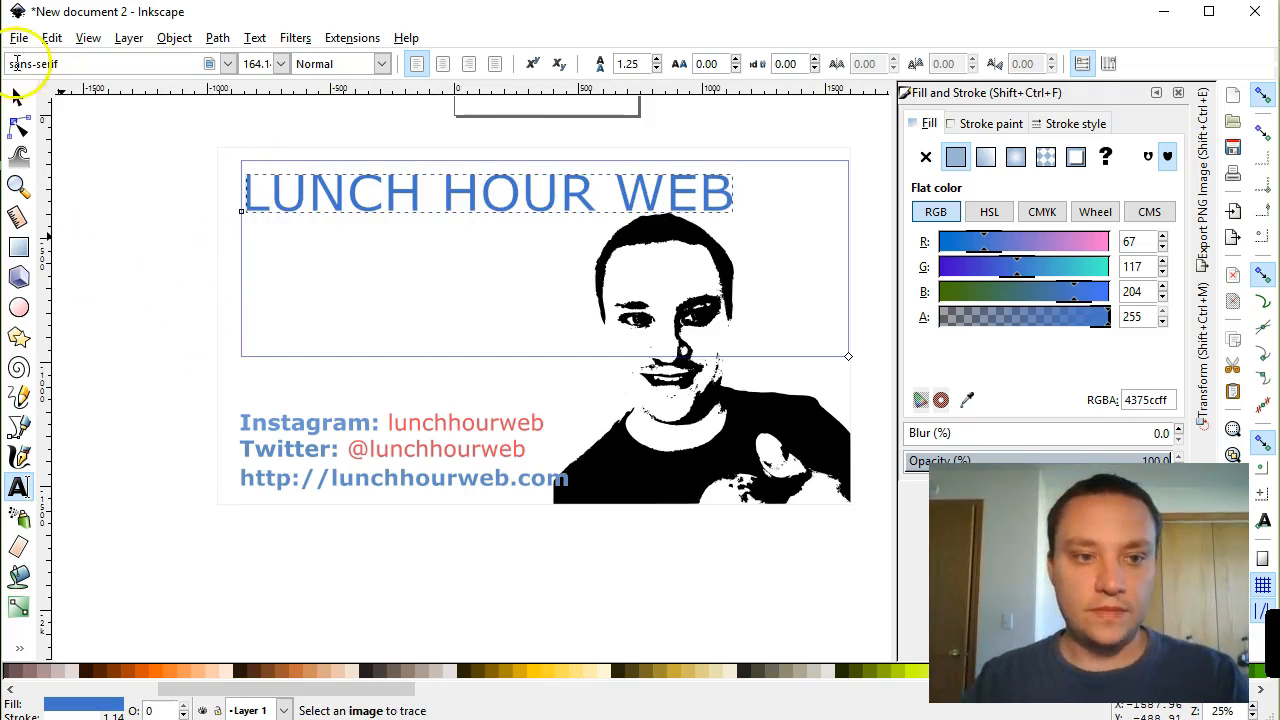
{"action": "left_click", "coordinate": [18, 98]}
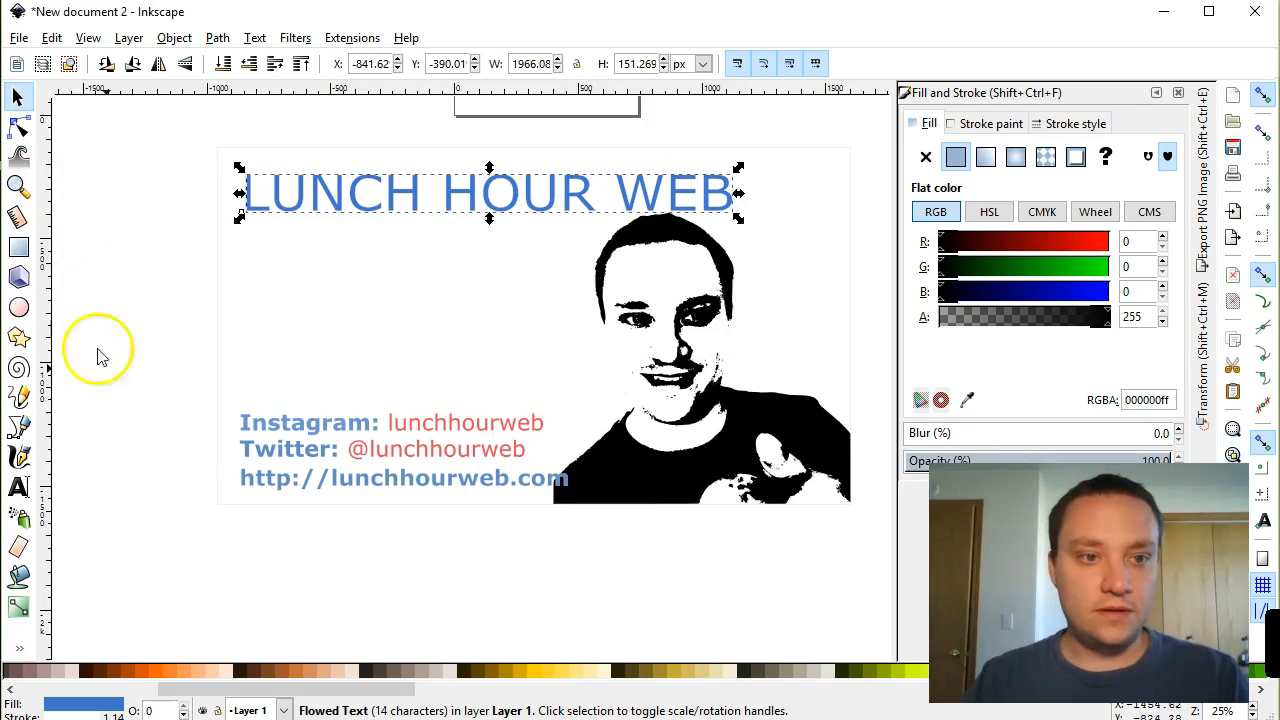
{"action": "left_click", "coordinate": [127, 298]}
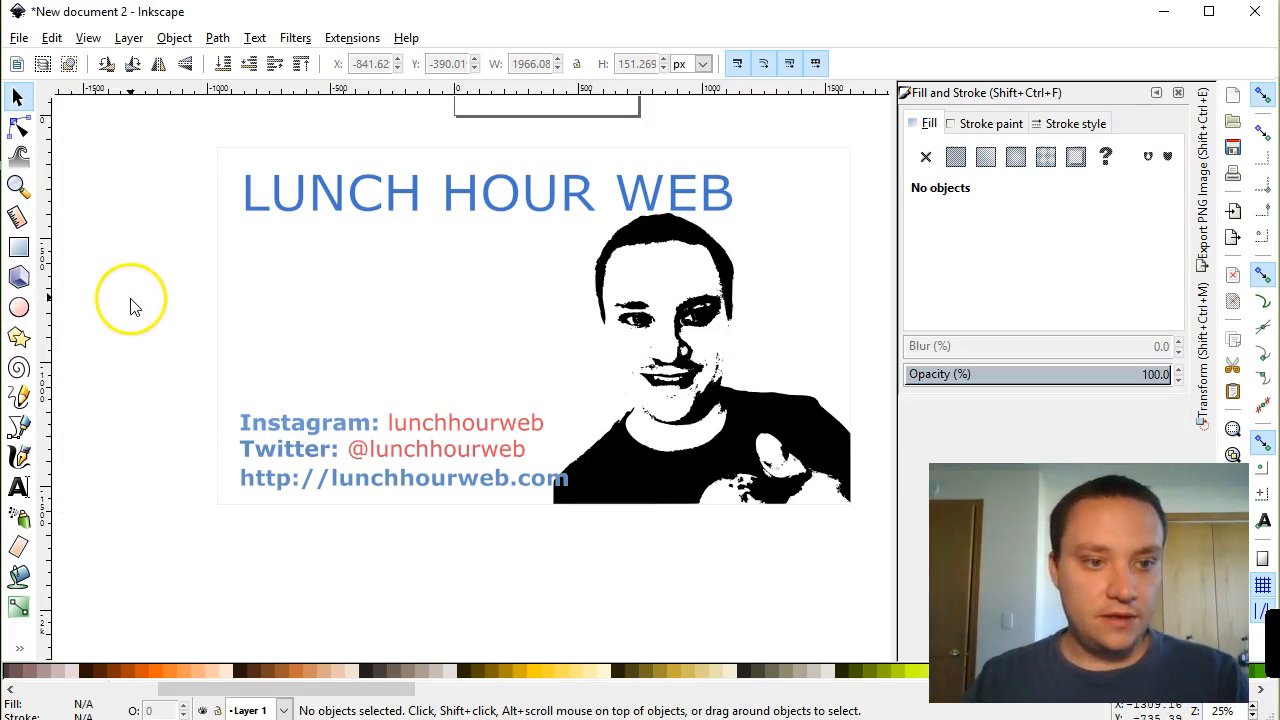
{"action": "left_click", "coordinate": [452, 198]}
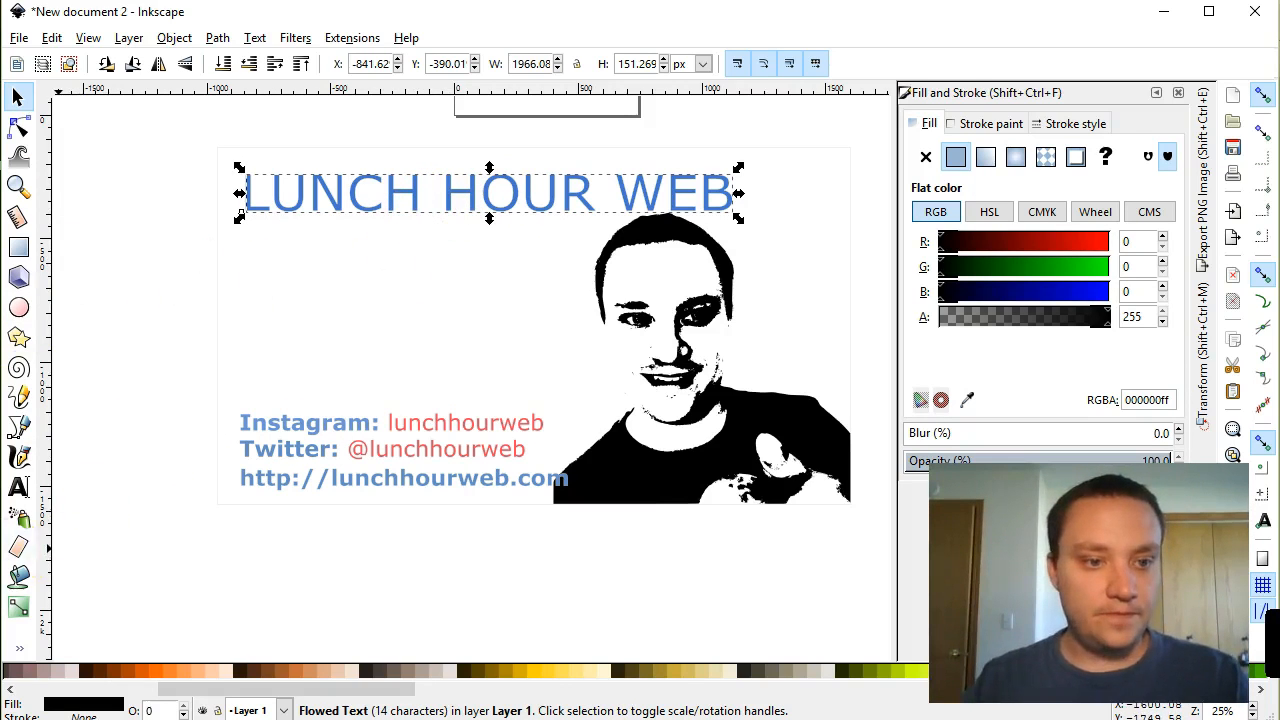
Duplicate the "LUNCH HOUR WEB" title and place the copy directly below the original.
{"action": "left_click", "coordinate": [18, 486]}
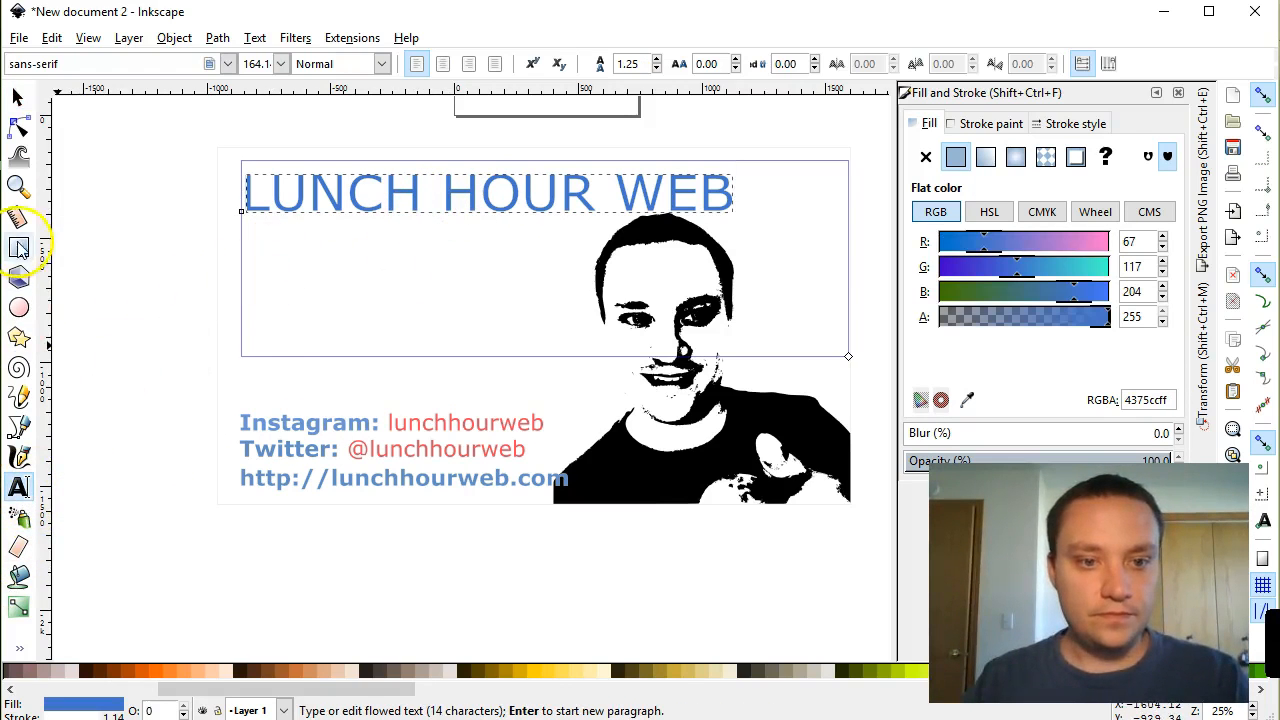
{"action": "key", "text": "Escape"}
{"action": "left_click", "coordinate": [20, 95]}
{"action": "left_click", "coordinate": [400, 196]}
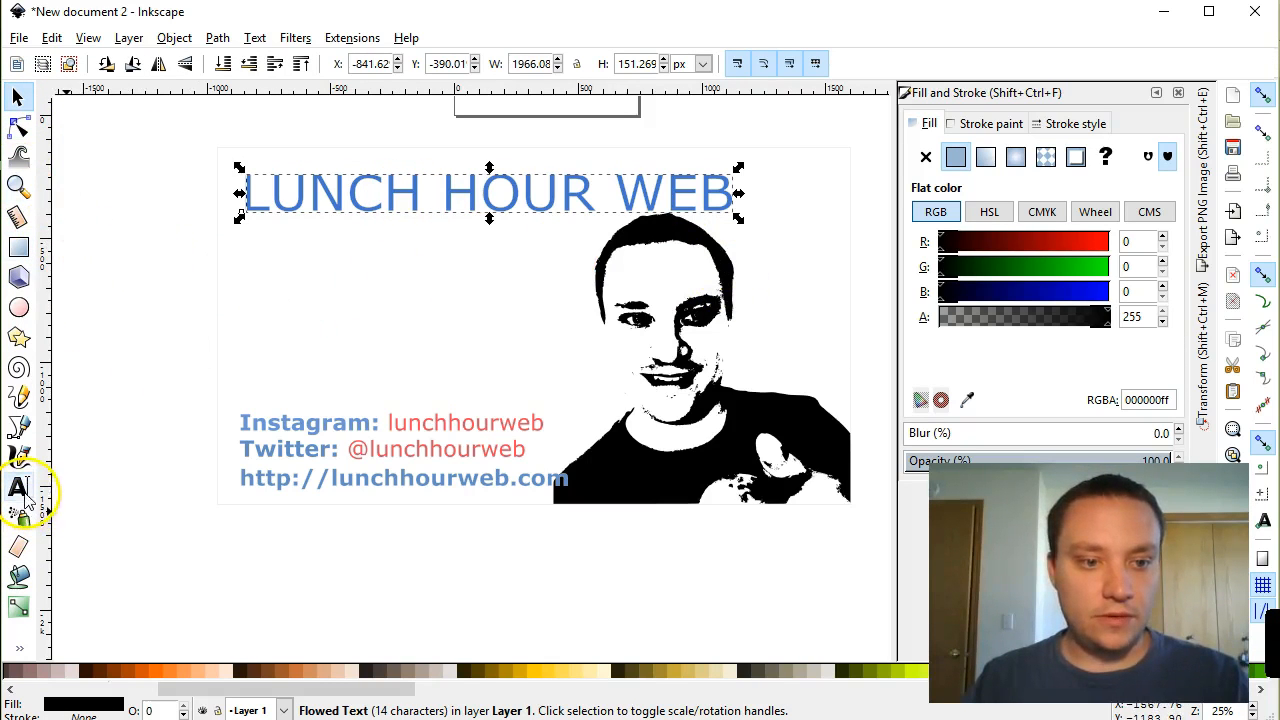
{"action": "key", "text": "ctrl+d"}
{"action": "left_click_drag", "start_coordinate": [337, 200], "coordinate": [338, 254]}
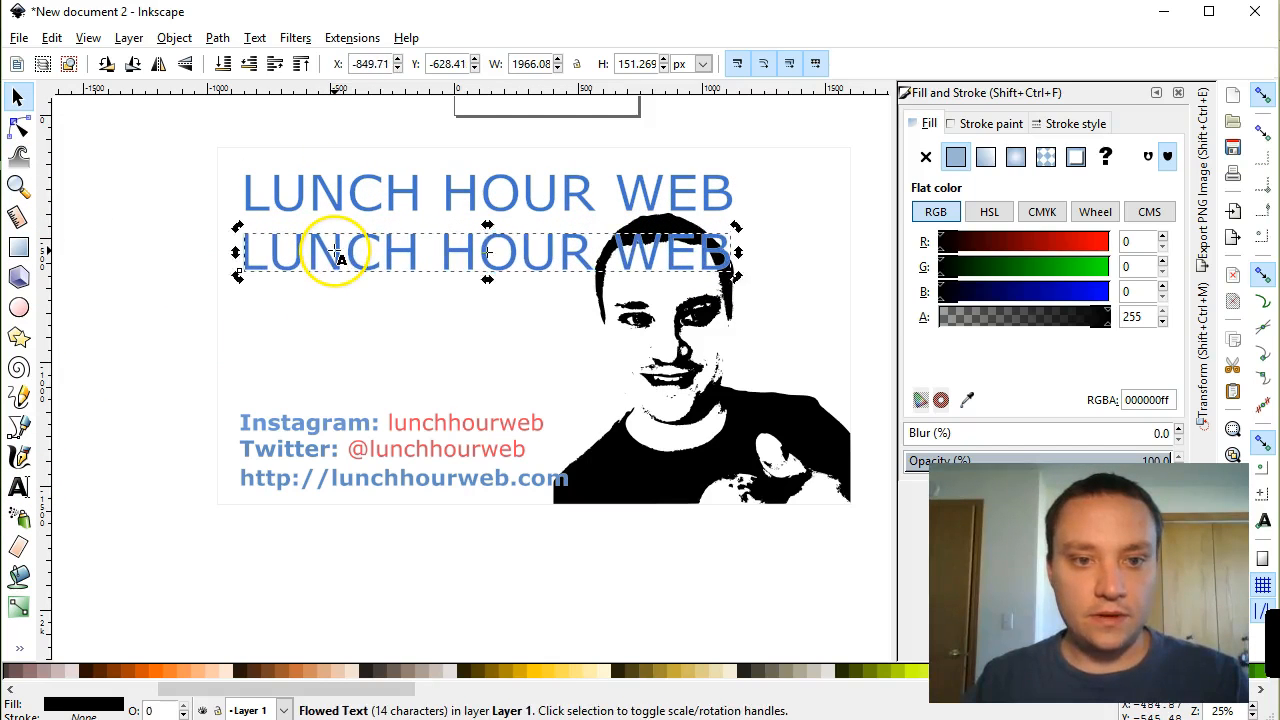
Replace the duplicated title's text with "Creating a website one lunch hour at a time".
{"action": "double_click", "coordinate": [345, 247]}
{"action": "key", "text": "ctrl+a"}
{"action": "type", "text": "CREAT"}
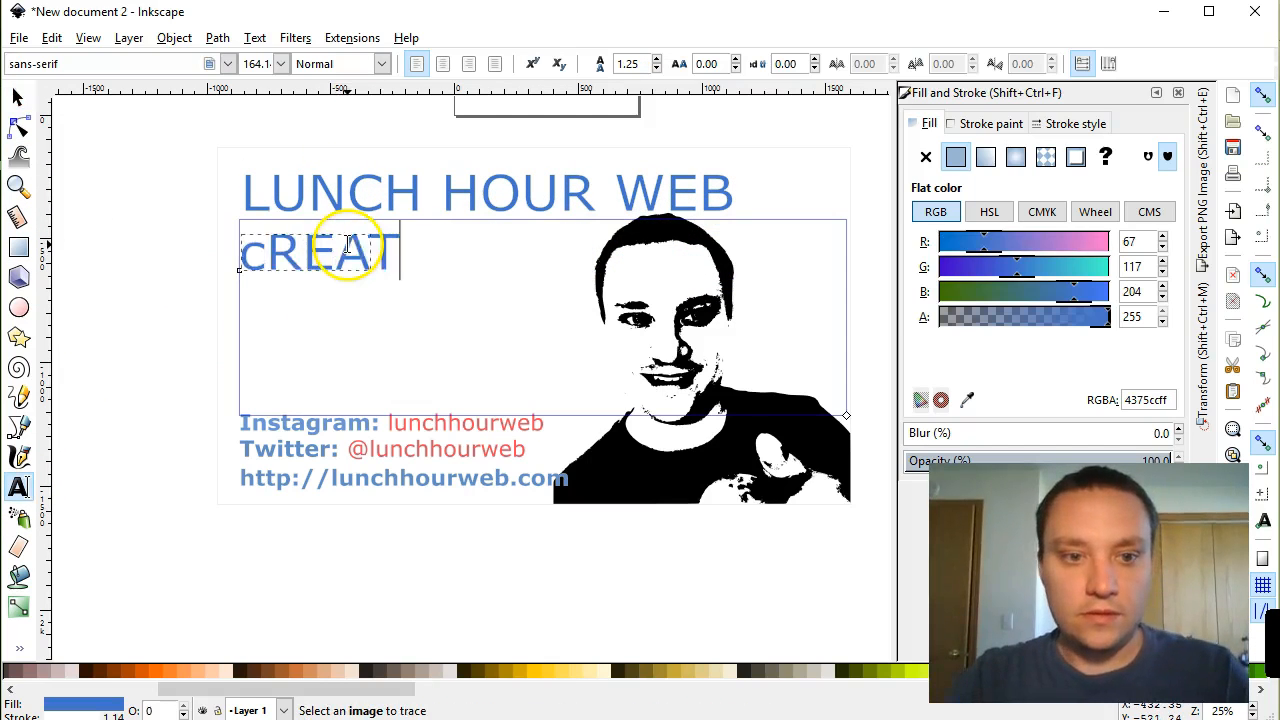
{"action": "key", "text": "BackSpace"}
{"action": "key", "text": "BackSpace"}
{"action": "key", "text": "BackSpace"}
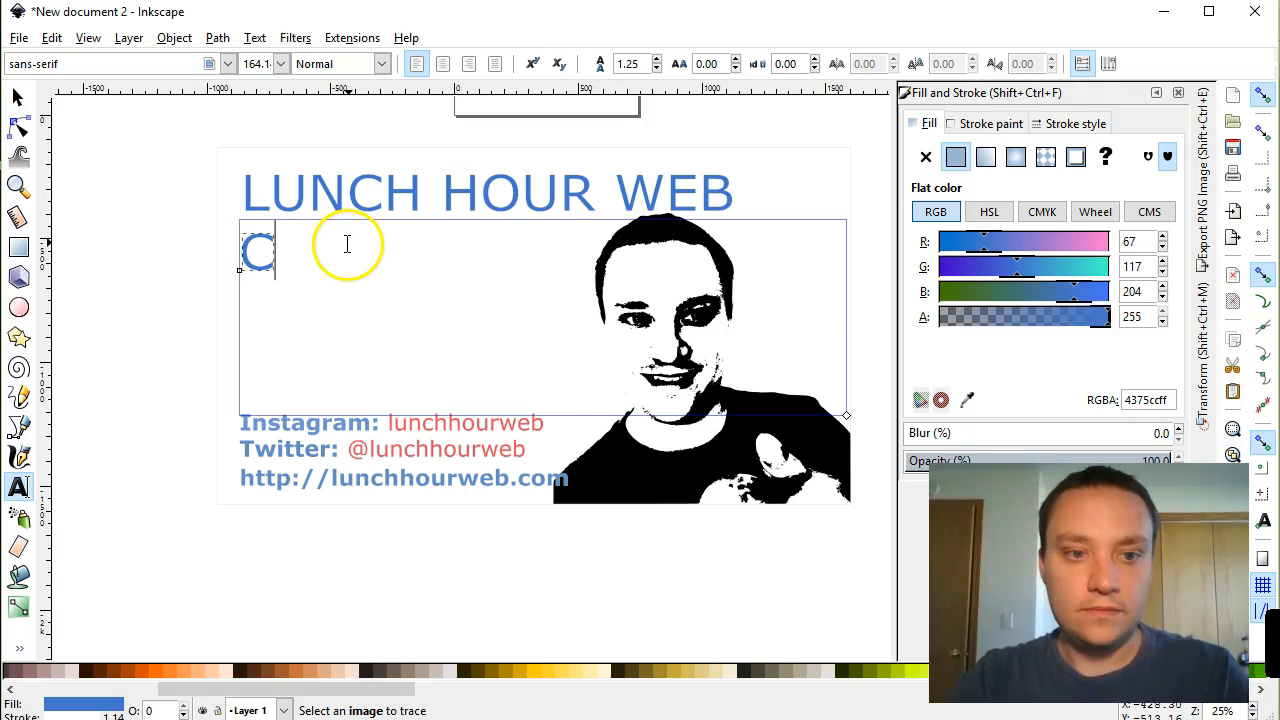
{"action": "type", "text": "Creating a website"}
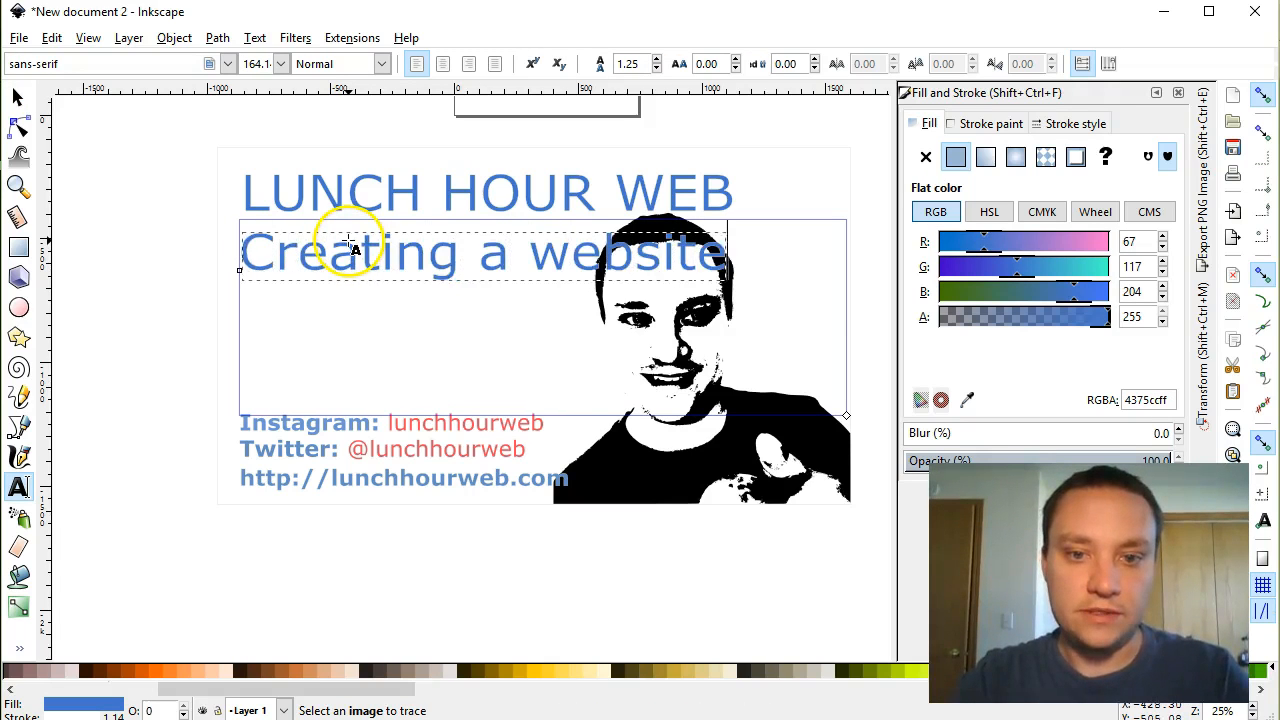
{"action": "type", "text": " one lunch hour at a time"}
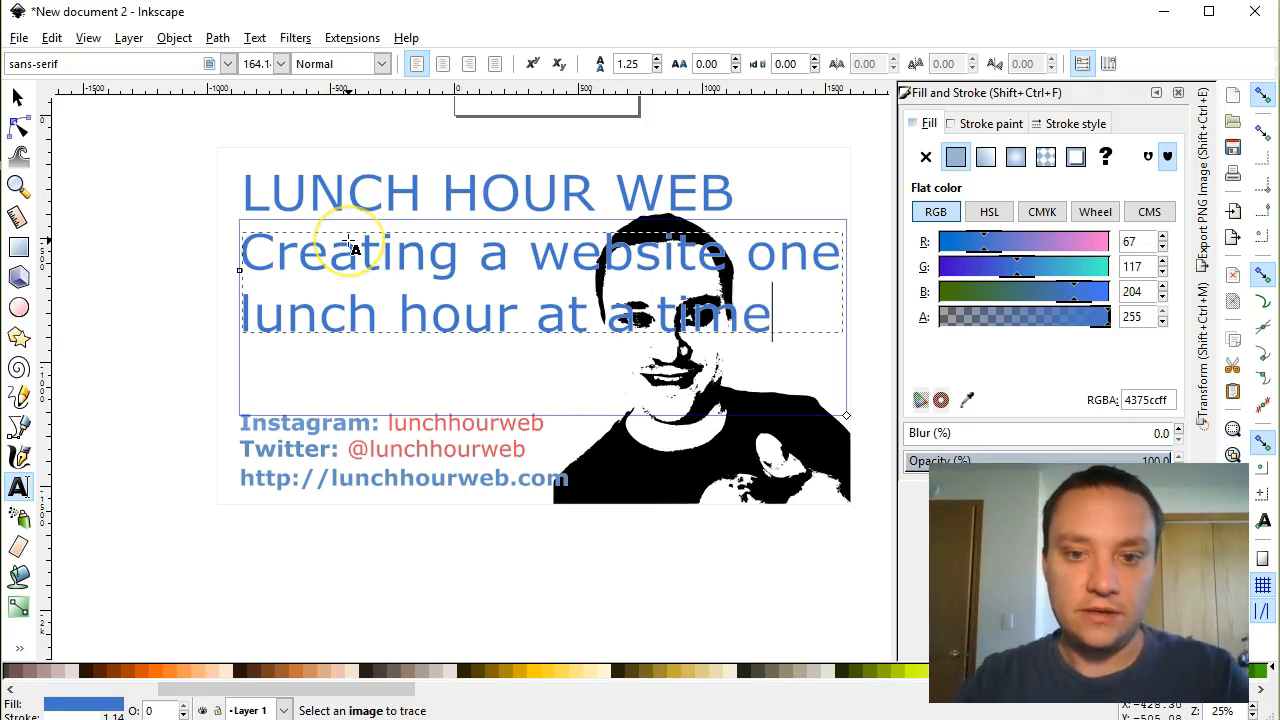
Select the whole slogan text and set its font size to 72.
{"action": "key", "text": "shift+Up"}
{"action": "key", "text": "shift+Home"}
{"action": "left_click", "coordinate": [280, 63]}
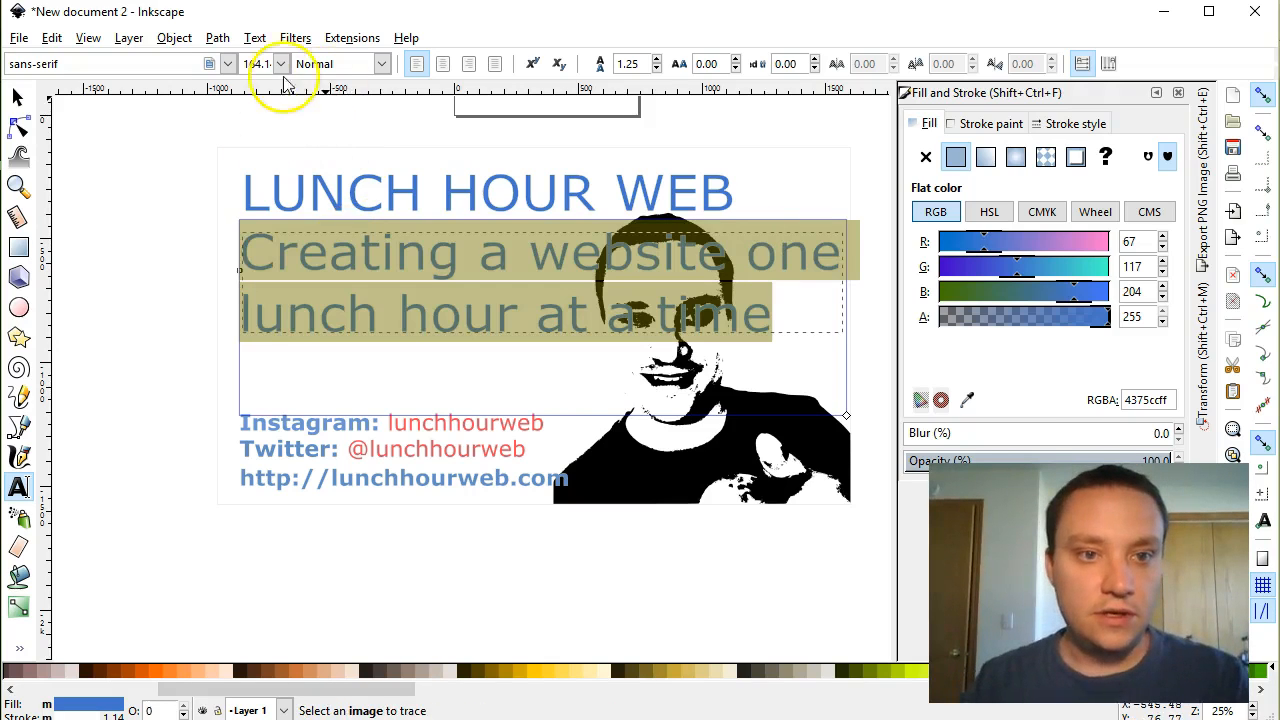
{"action": "left_click", "coordinate": [245, 571]}
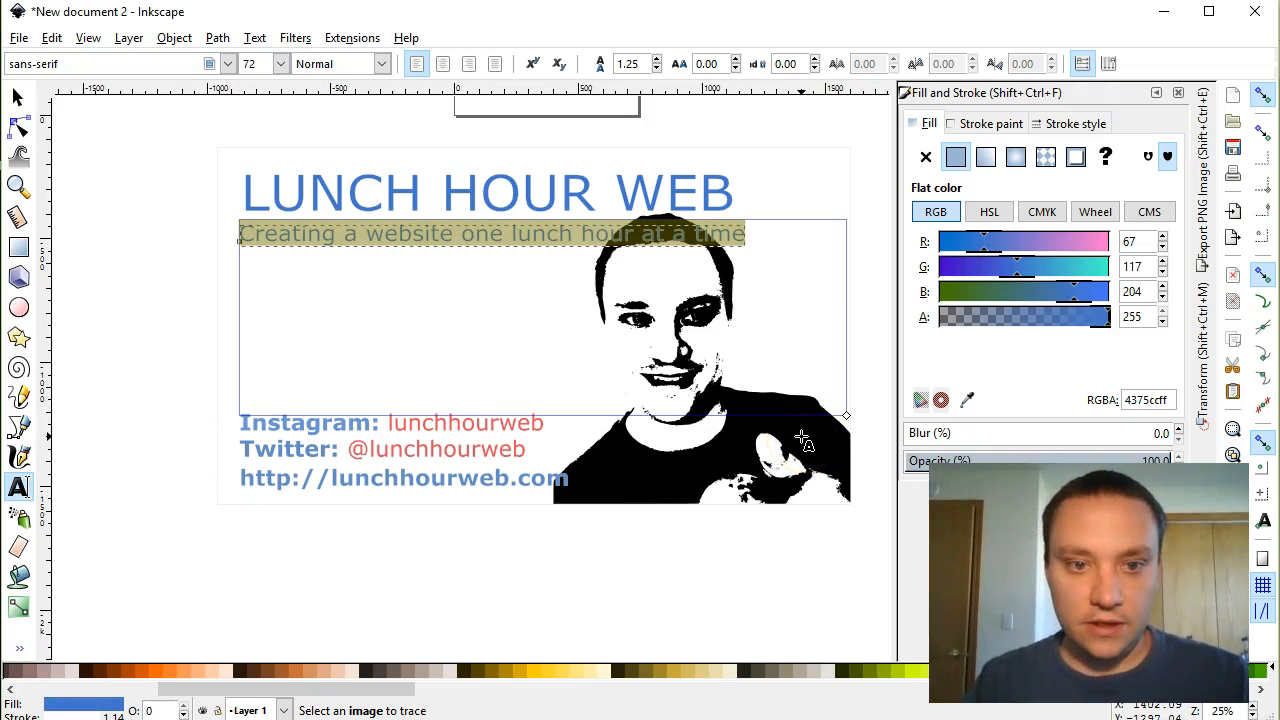
Set the fill of the slogan text to the red f54958ff and deselect it.
{"action": "left_click", "coordinate": [1163, 401]}
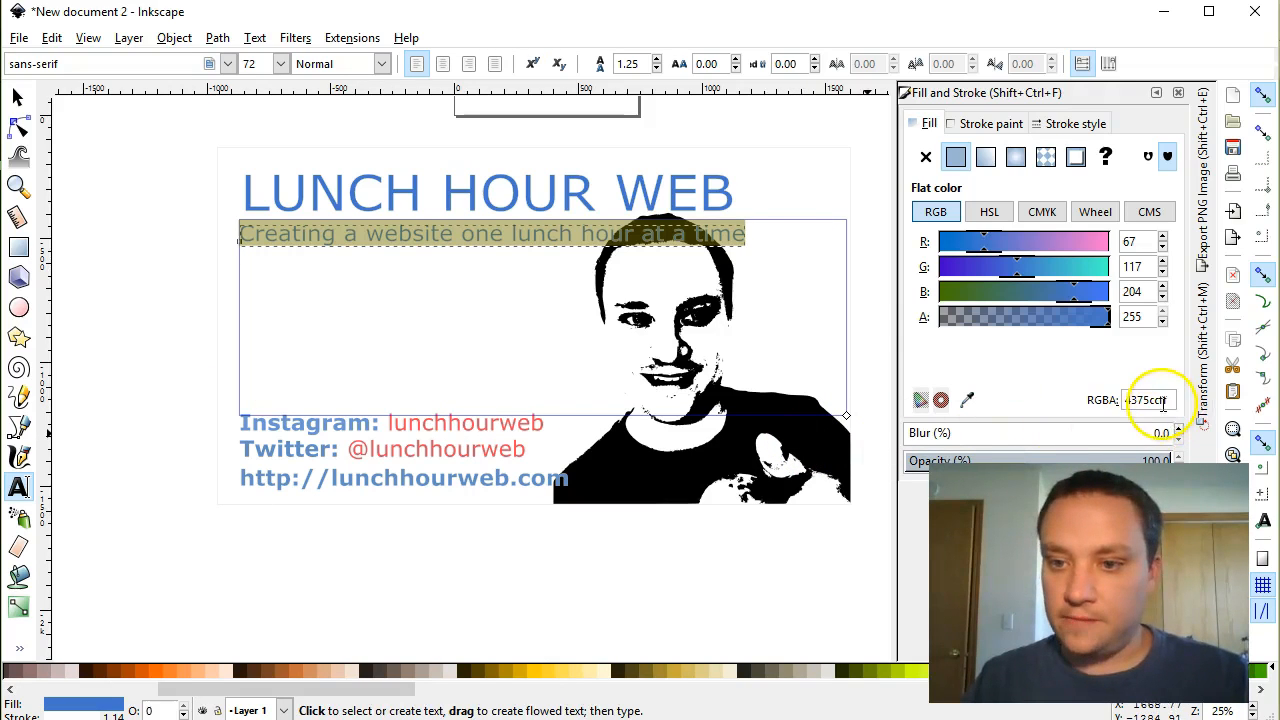
{"action": "left_click_drag", "start_coordinate": [1160, 399], "coordinate": [1103, 397]}
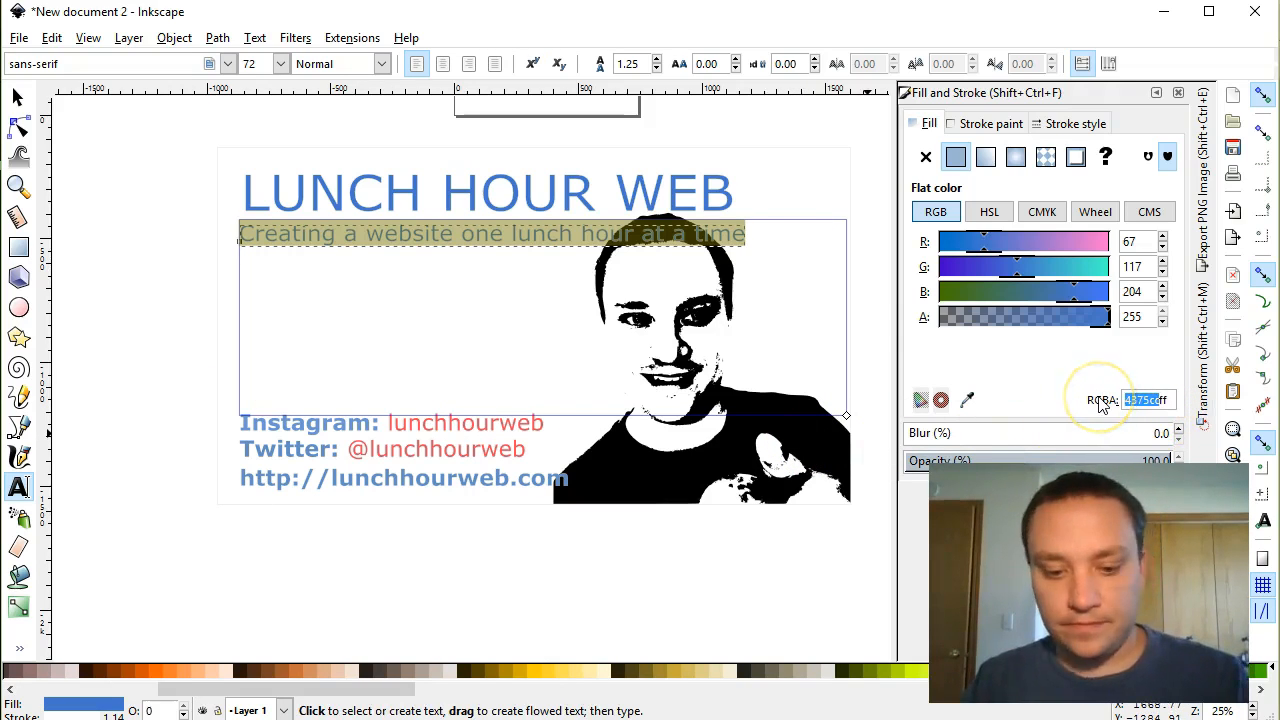
{"action": "type", "text": "f54"}
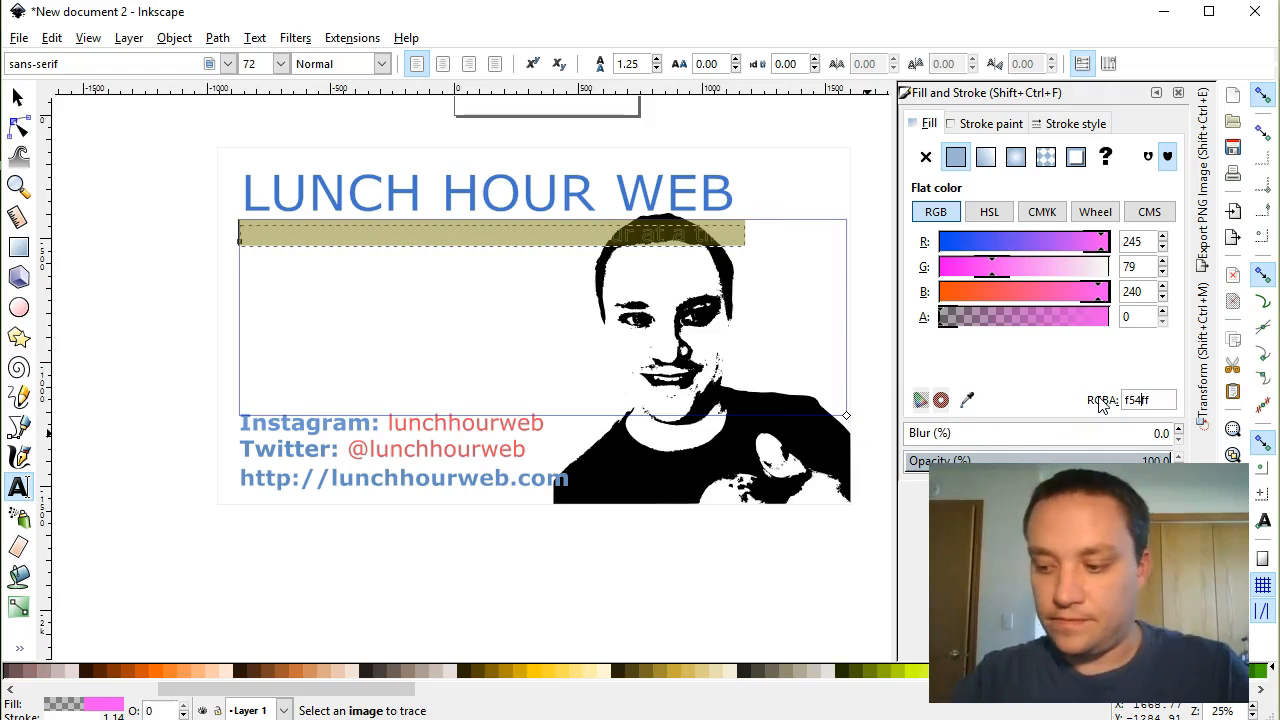
{"action": "type", "text": "958"}
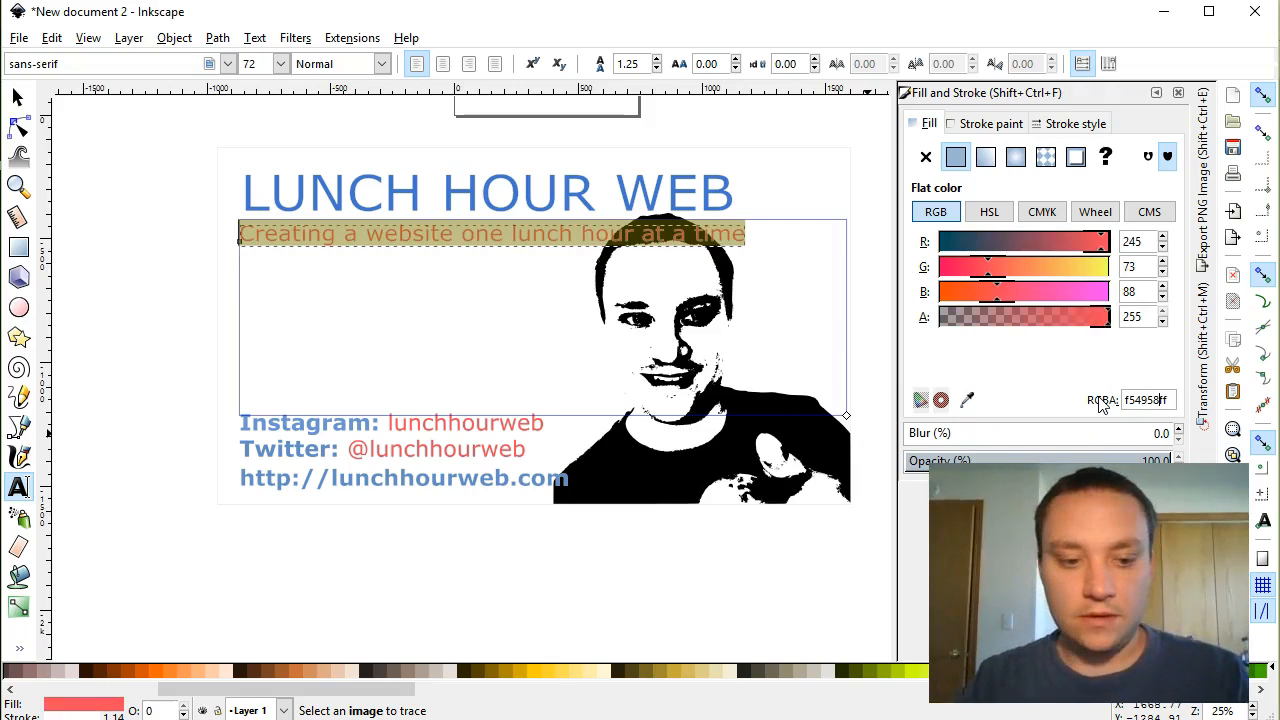
{"action": "left_click", "coordinate": [17, 96]}
{"action": "left_click", "coordinate": [667, 569]}
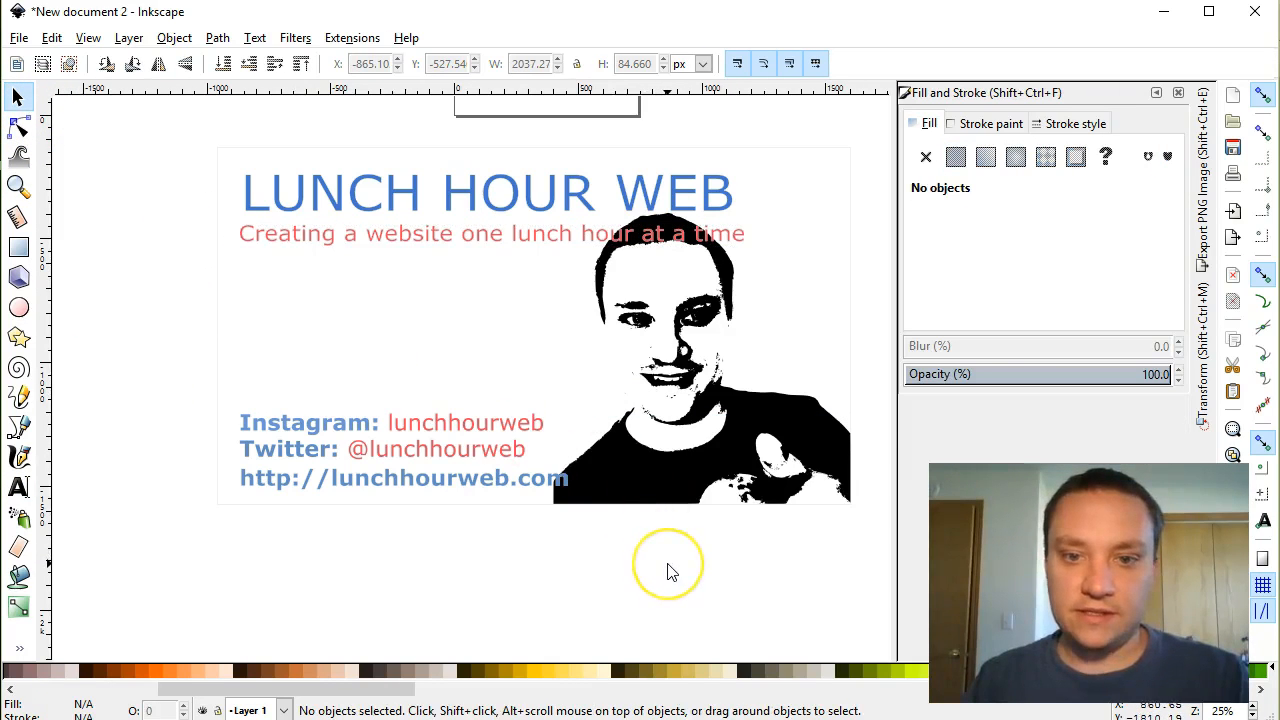
Change the fill of the whole slogan text to black, 000000ff, and deselect it.
{"action": "double_click", "coordinate": [395, 243]}
{"action": "key", "text": "ctrl+a"}
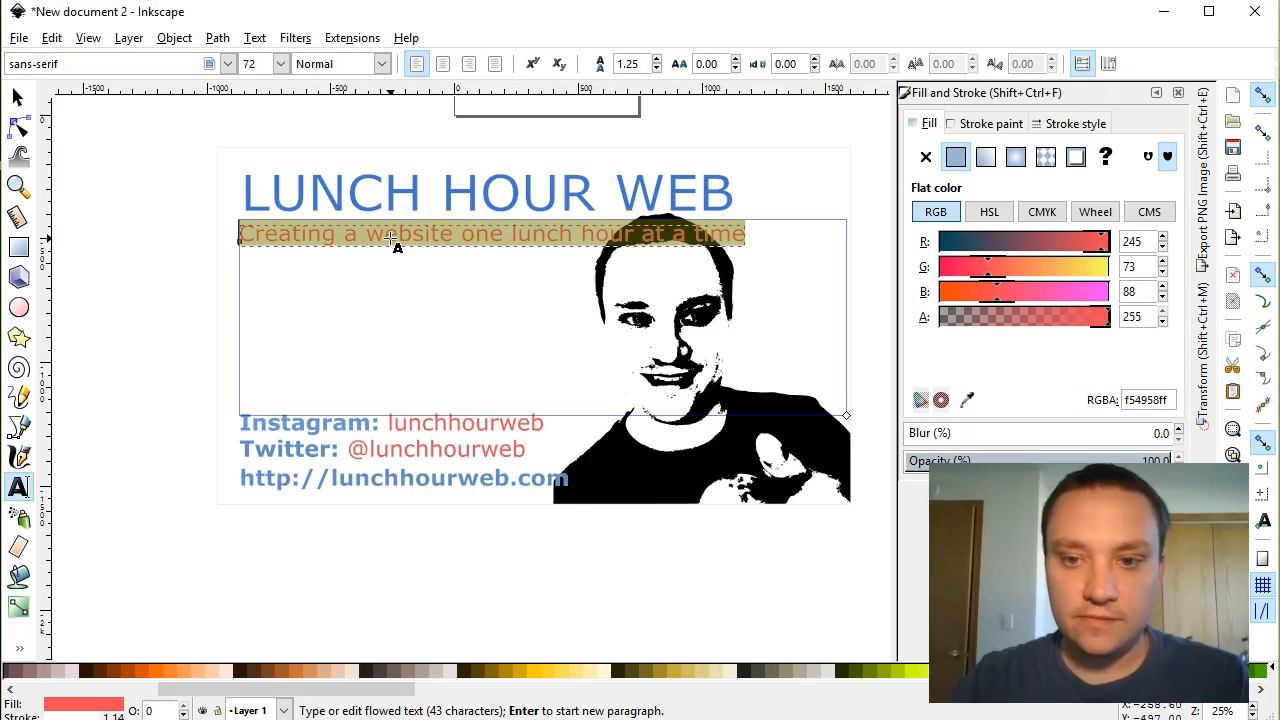
{"action": "double_click", "coordinate": [1158, 400]}
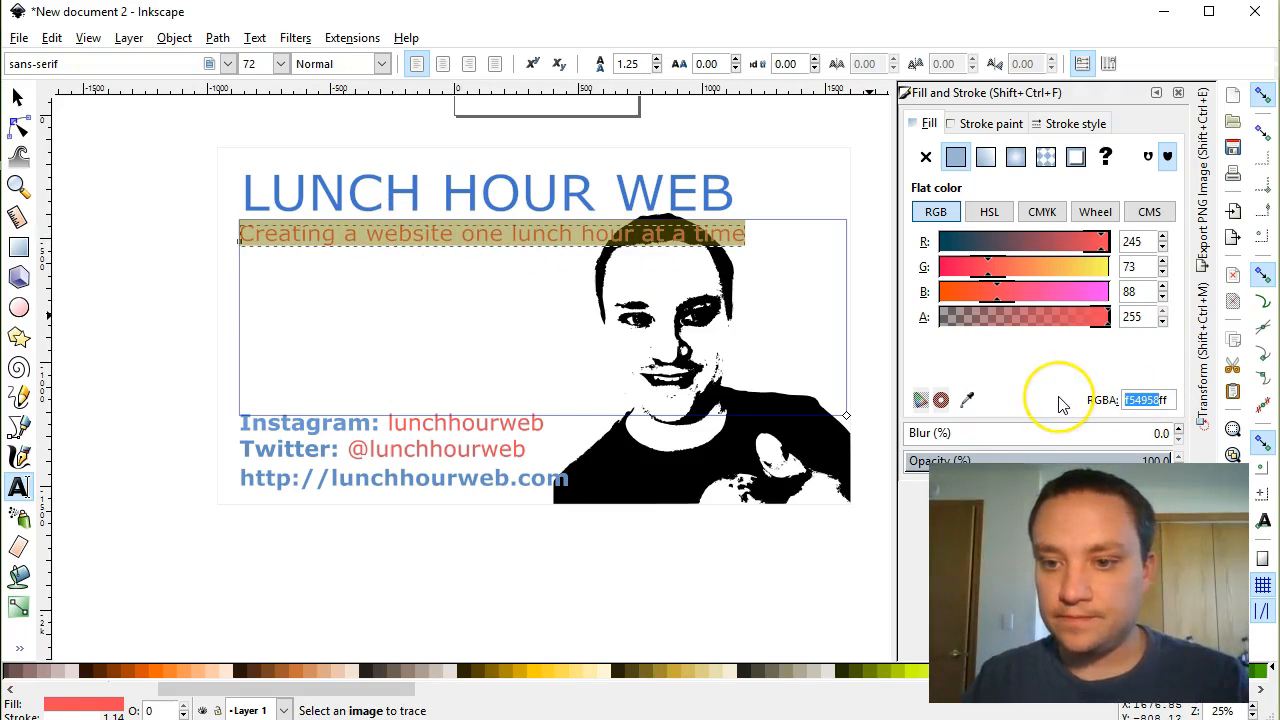
{"action": "type", "text": "0000ff"}
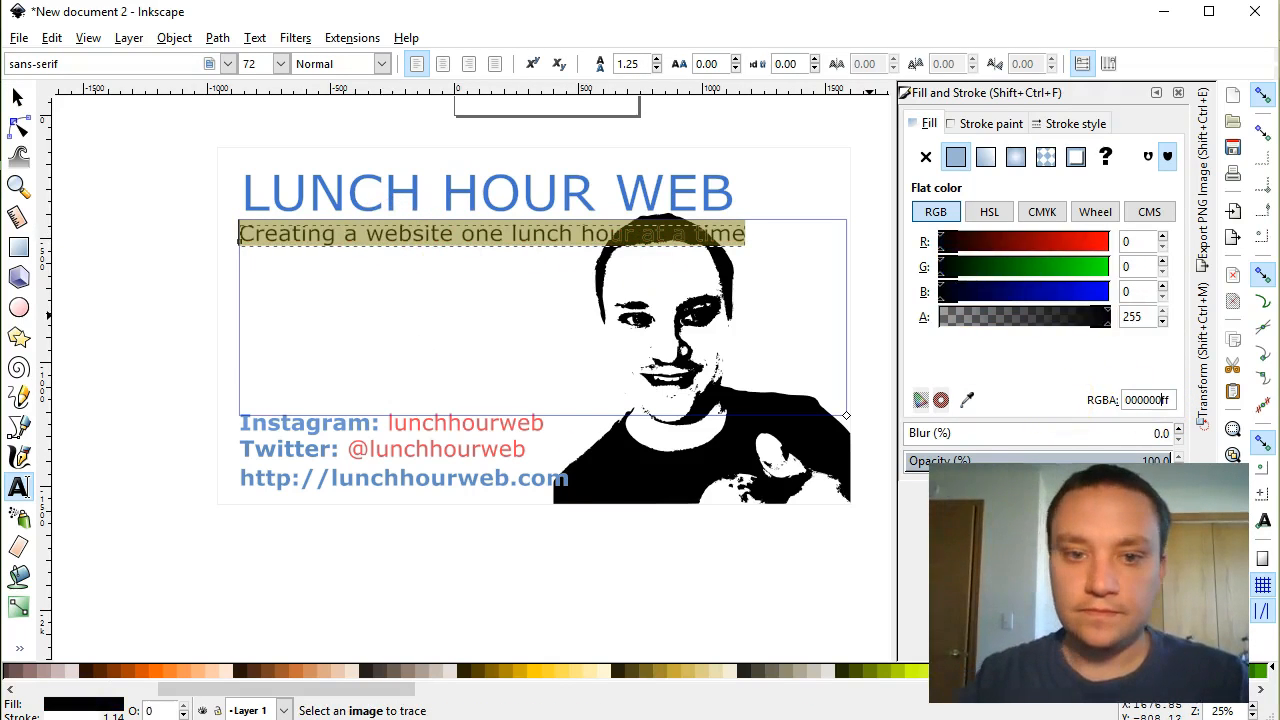
{"action": "left_click", "coordinate": [164, 392]}
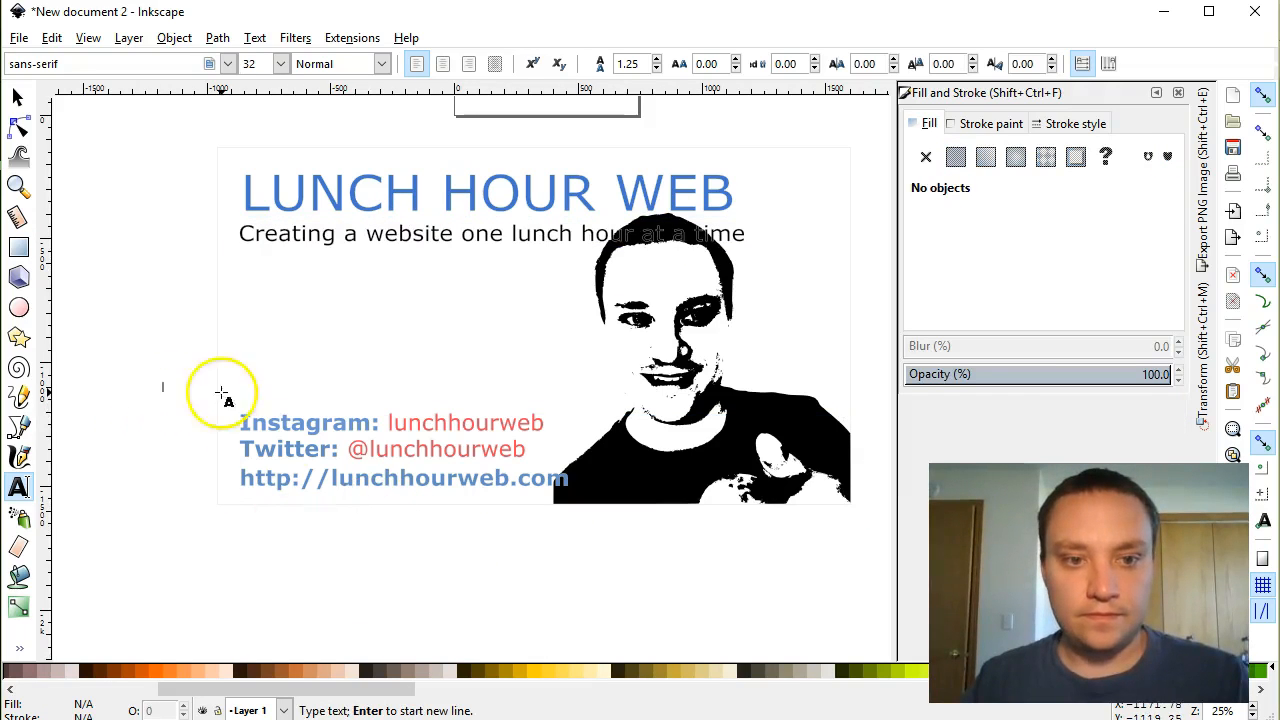
Set the fill of the whole slogan text to the light gray bcbac3ff and deselect it.
{"action": "left_click", "coordinate": [502, 233]}
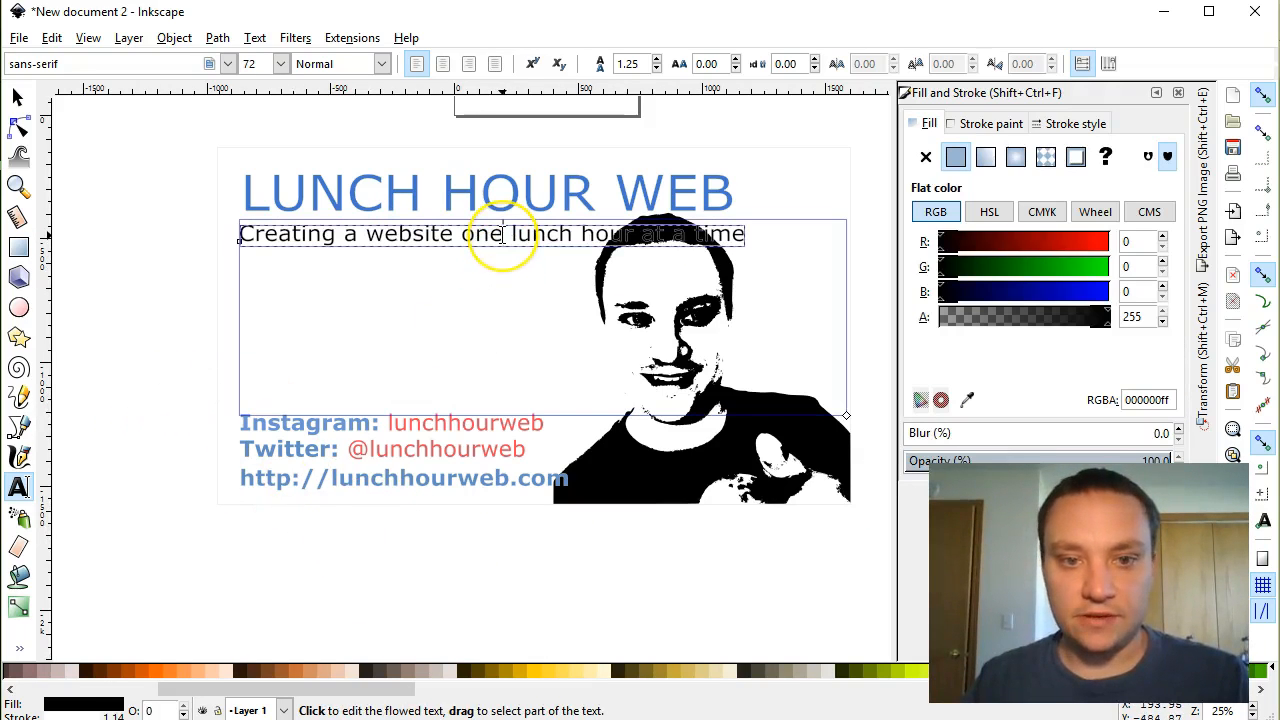
{"action": "key", "text": "ctrl+a"}
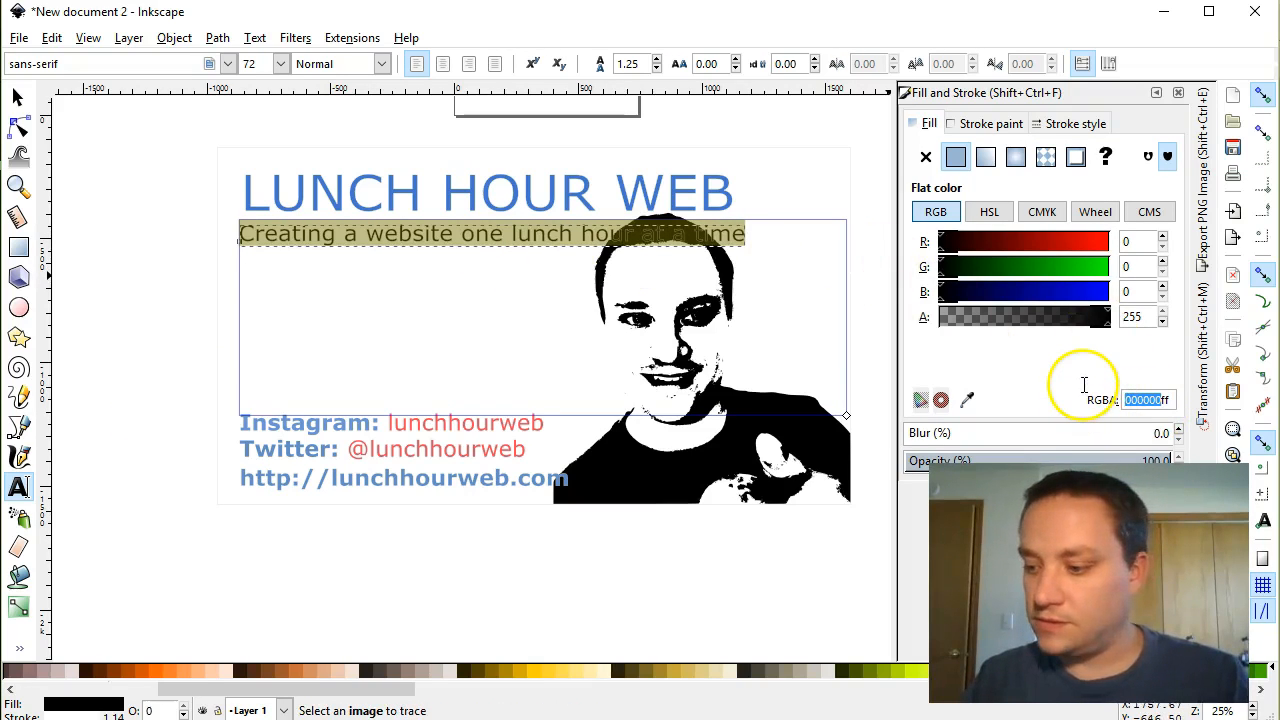
{"action": "type", "text": "bcbacff"}
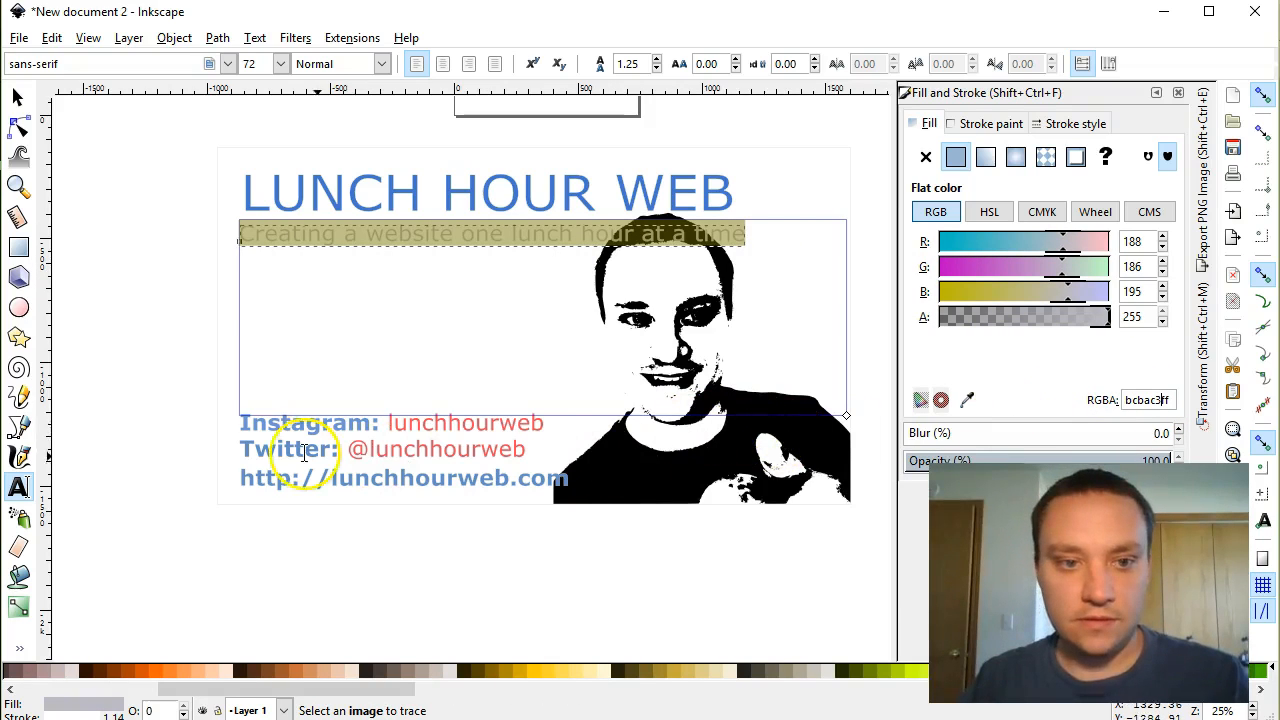
{"action": "left_click", "coordinate": [17, 95]}
{"action": "left_click", "coordinate": [137, 349]}
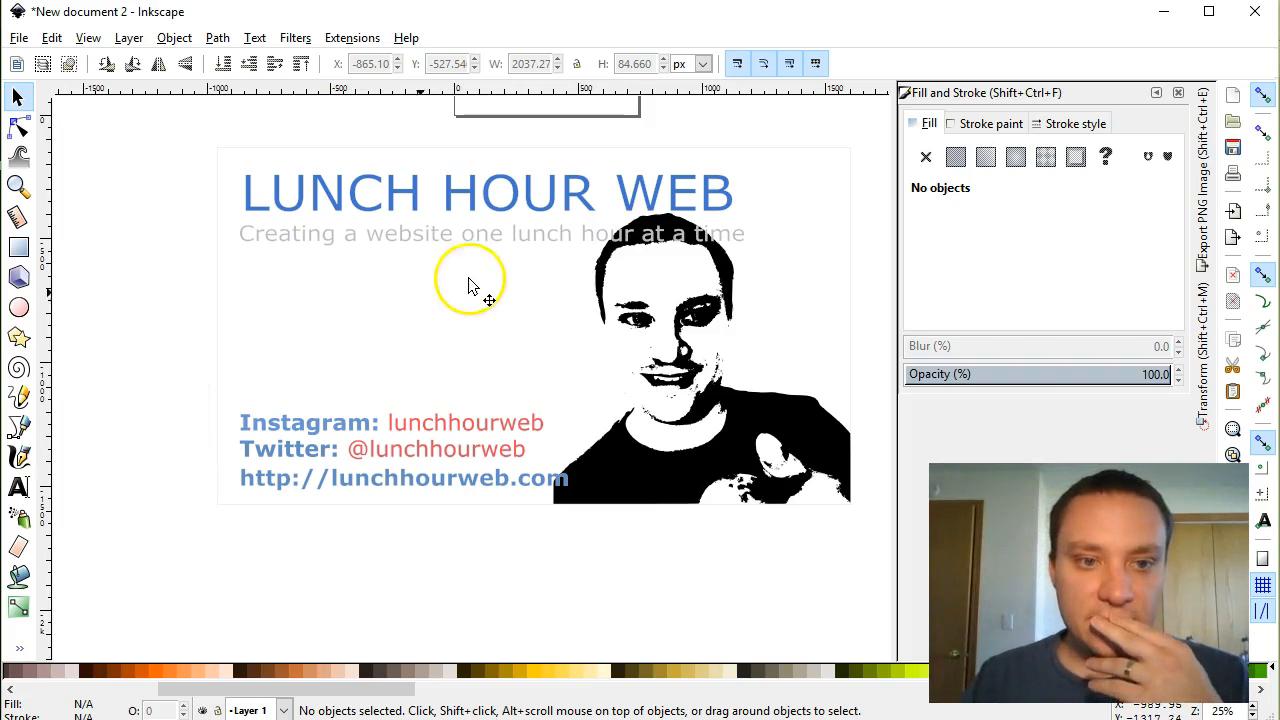
Make the whole "LUNCH HOUR WEB" title bold and leave text editing.
{"action": "left_click", "coordinate": [437, 203]}
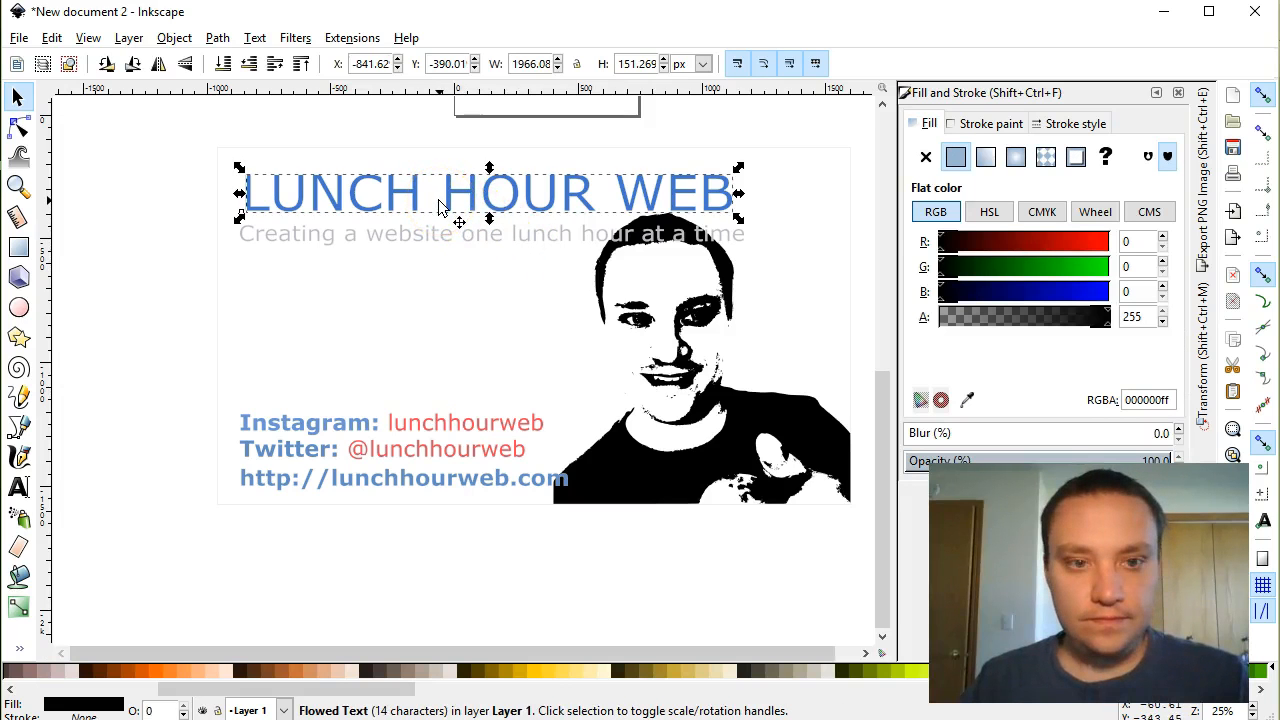
{"action": "double_click", "coordinate": [437, 203]}
{"action": "key", "text": "ctrl+a"}
{"action": "key", "text": "ctrl+b"}
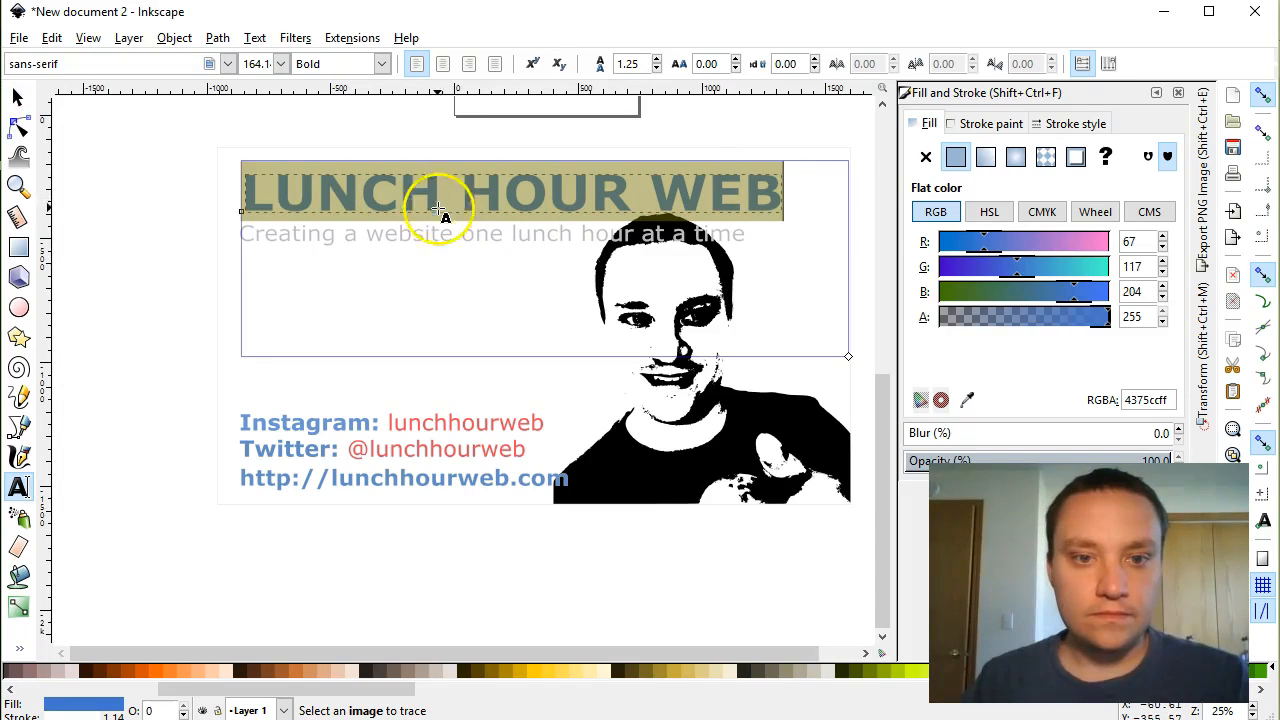
{"action": "left_click", "coordinate": [17, 97]}
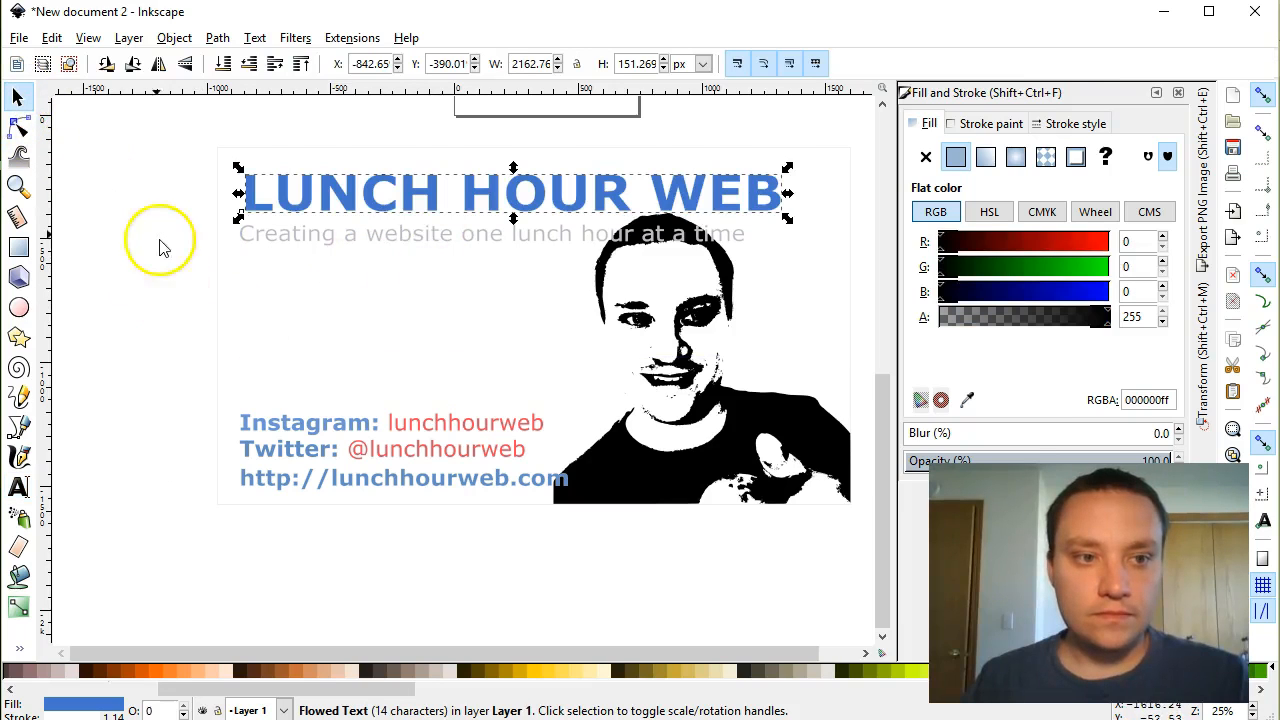
{"action": "left_click", "coordinate": [222, 270]}
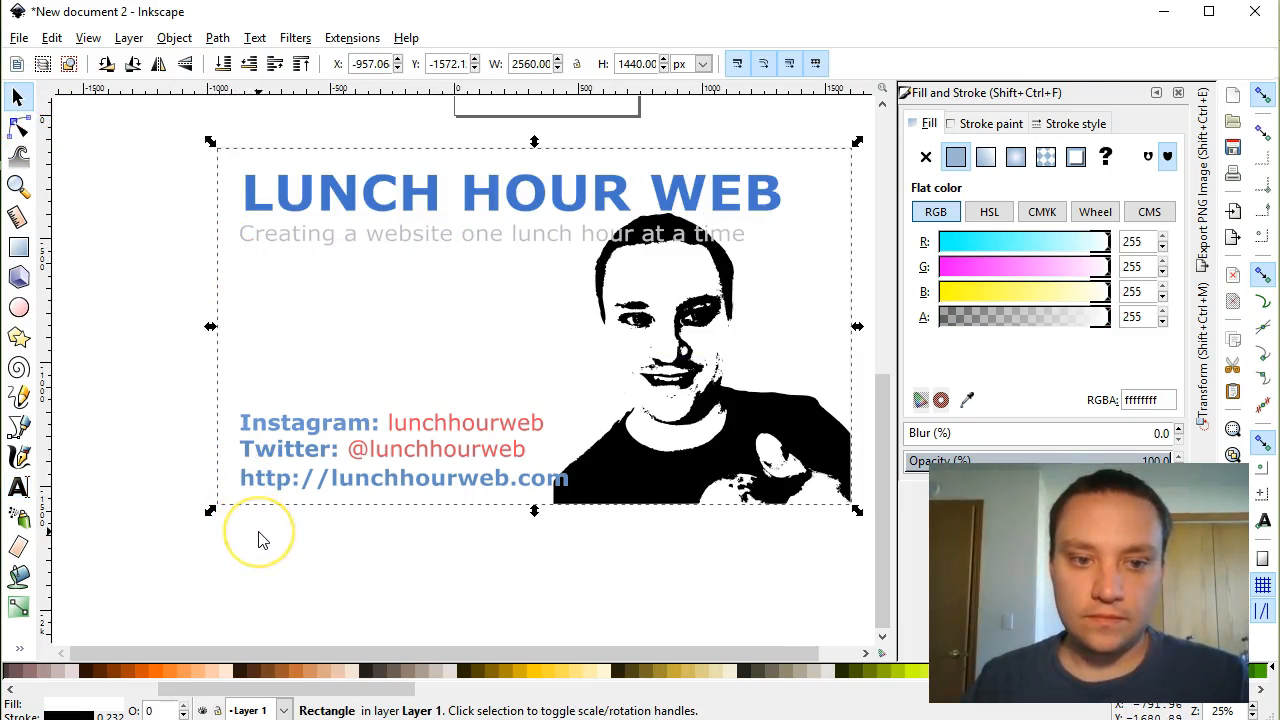
Change the whole web address line from bold to normal weight and leave text editing.
{"action": "double_click", "coordinate": [355, 483]}
{"action": "key", "text": "ctrl+a"}
{"action": "key", "text": "ctrl+b"}
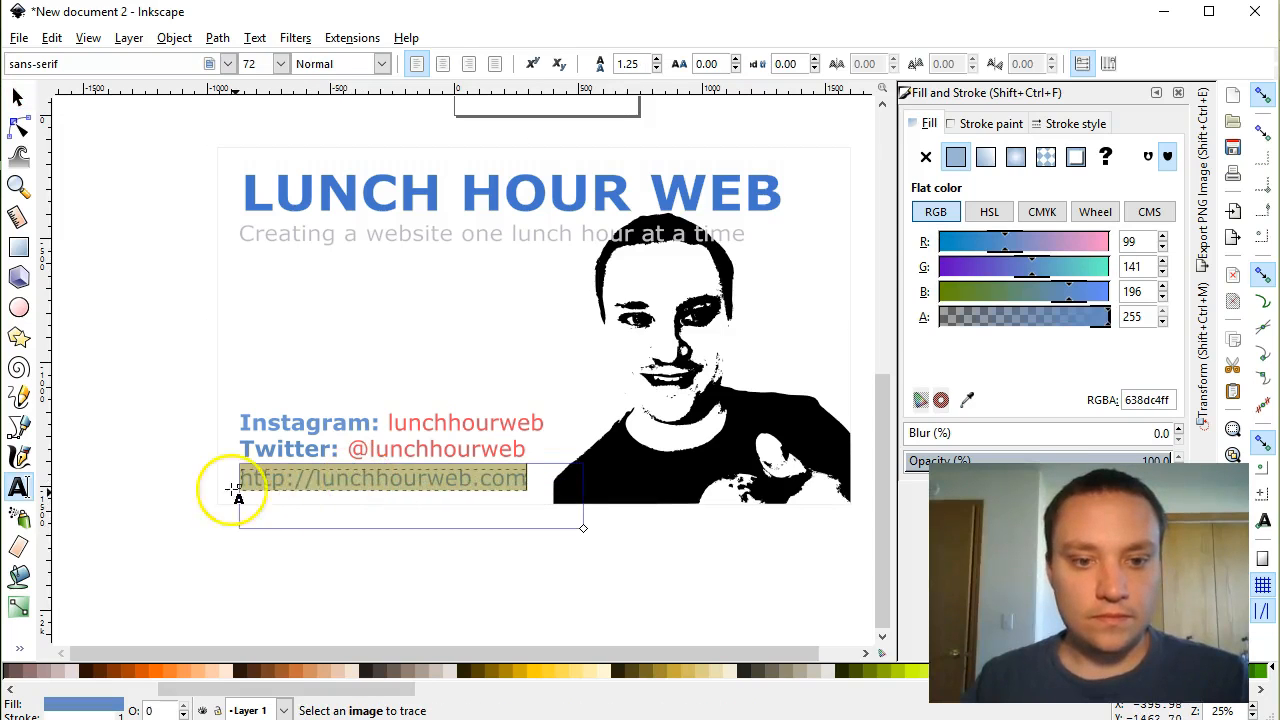
{"action": "left_click", "coordinate": [197, 446]}
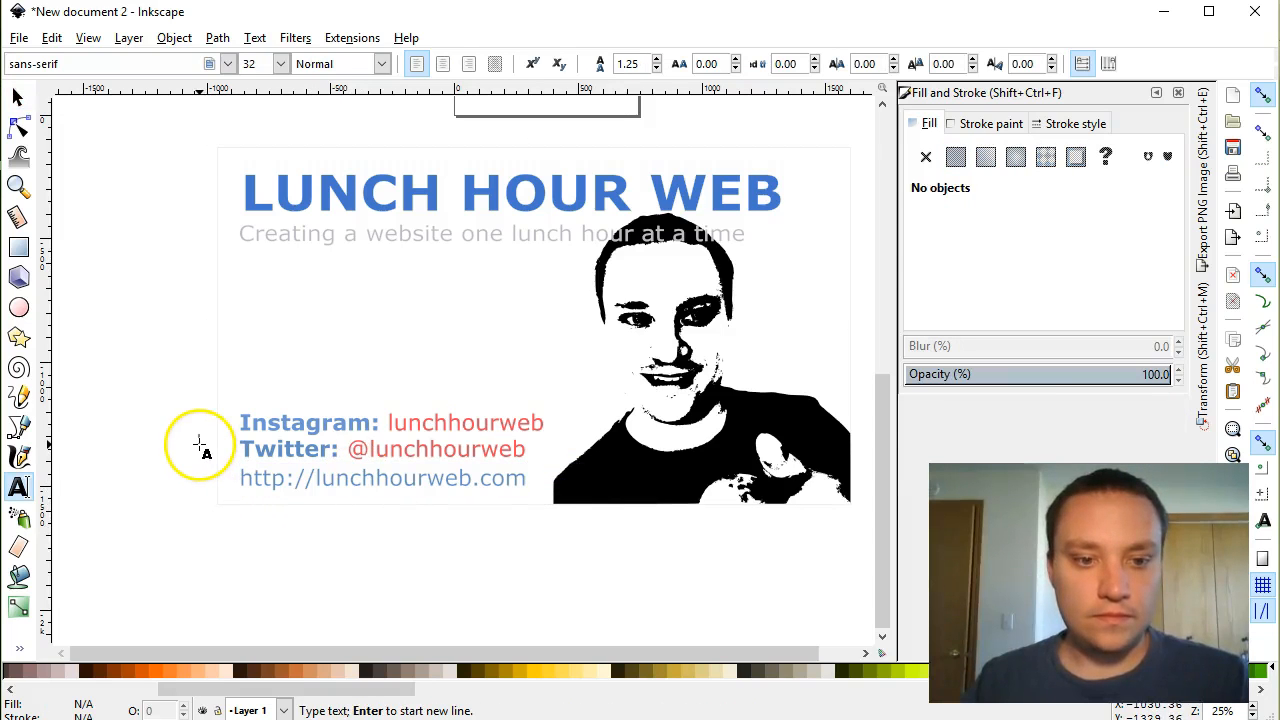
{"action": "left_click", "coordinate": [16, 97]}
Remove the outline stroke from the white banner rectangle and deselect it.
{"action": "left_click", "coordinate": [233, 313]}
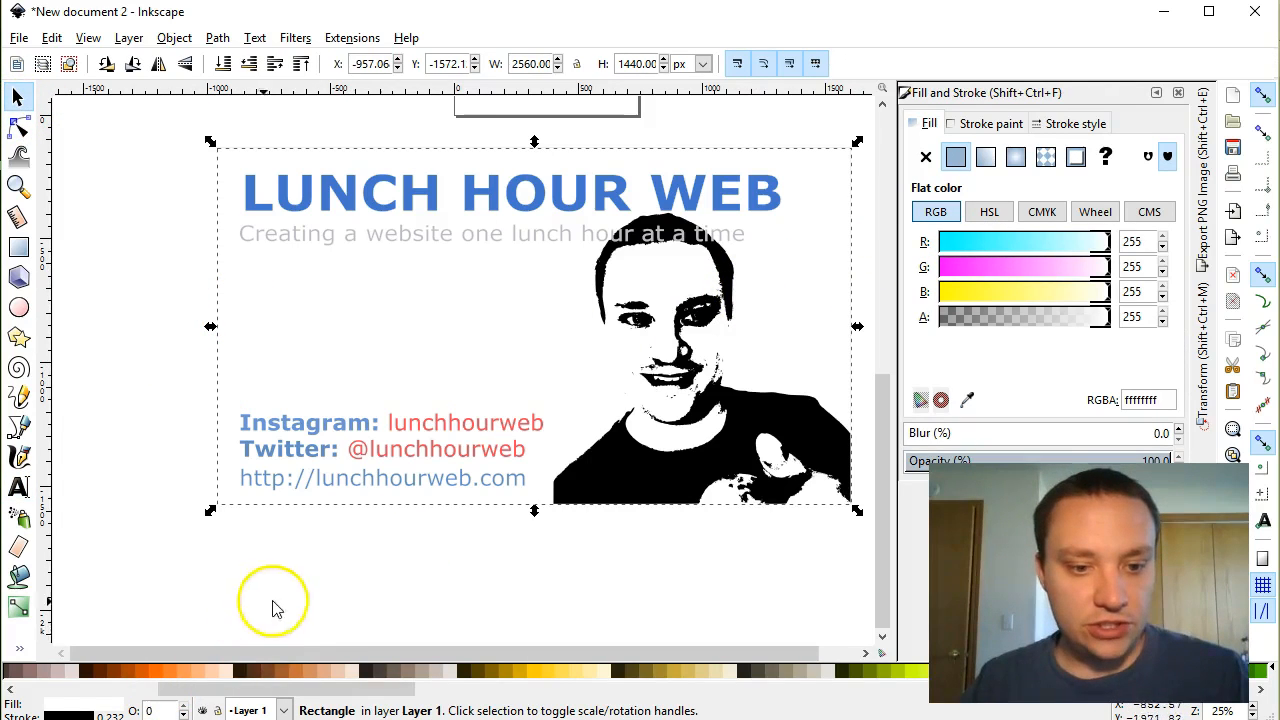
{"action": "left_click_drag", "start_coordinate": [254, 690], "coordinate": [110, 690]}
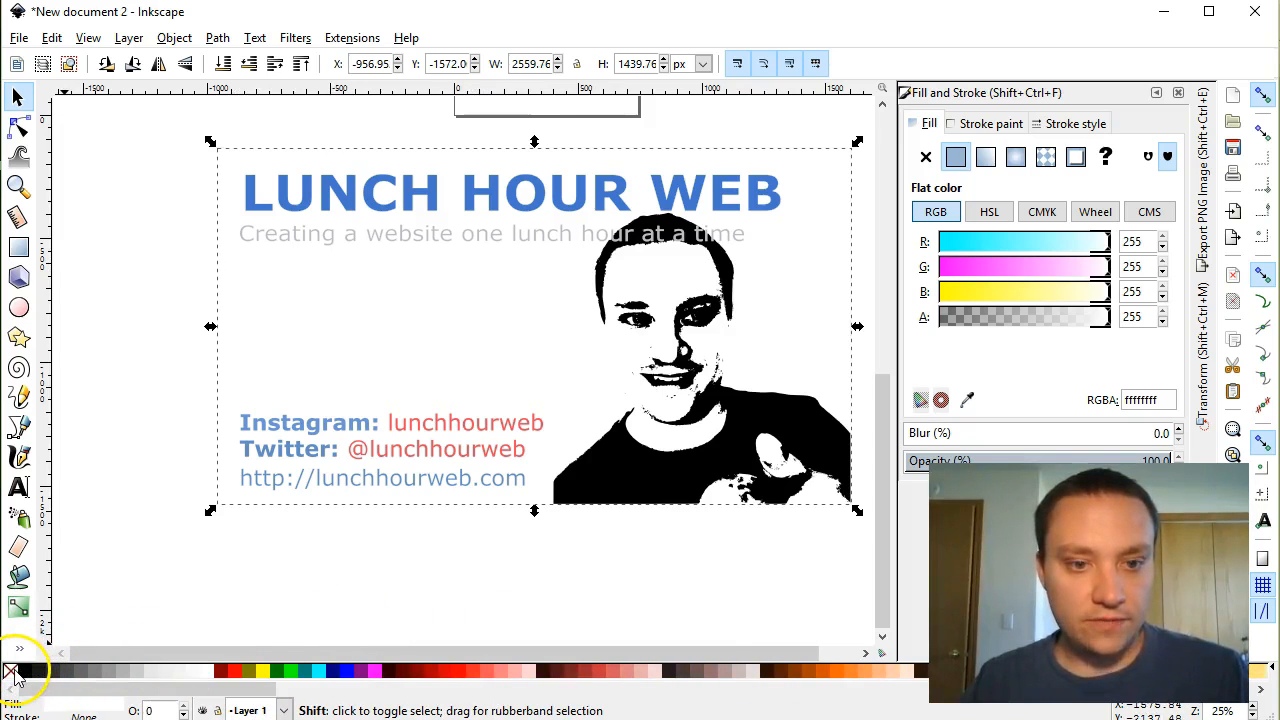
{"action": "left_click", "coordinate": [137, 590]}
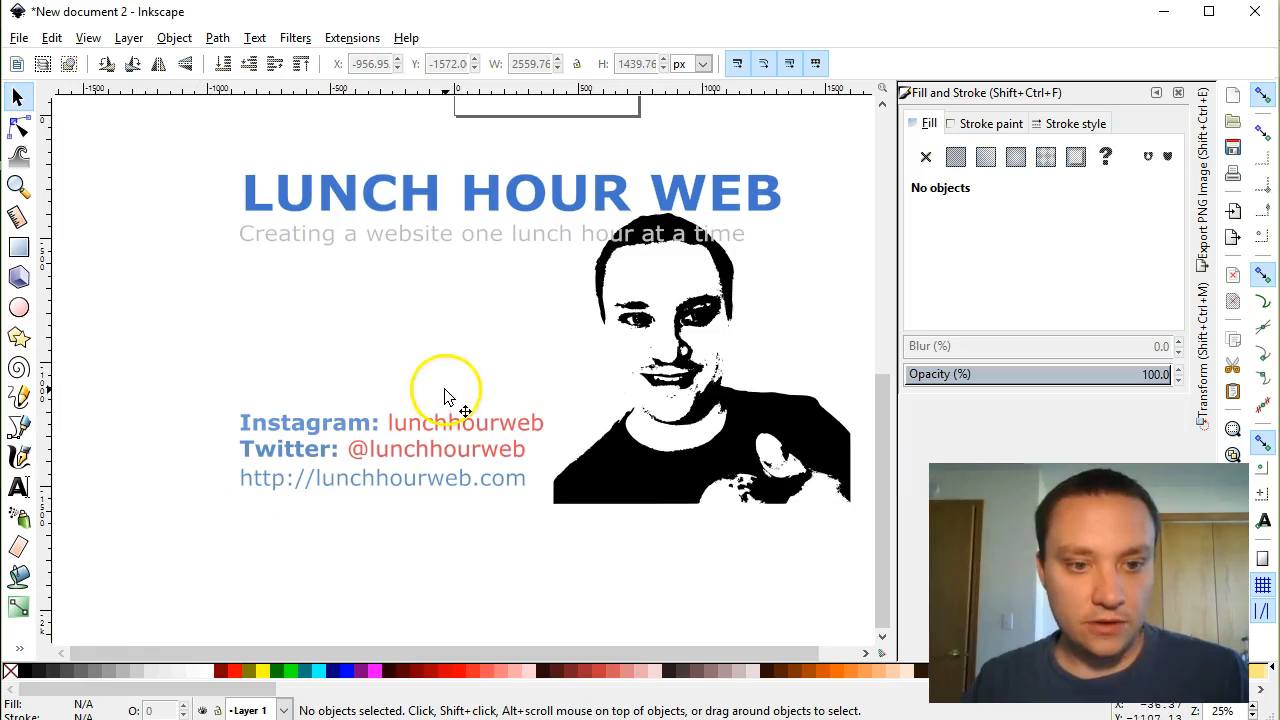
Select the banner rectangle, portrait and all text lines, and group them into one object.
{"action": "left_click_drag", "start_coordinate": [120, 114], "coordinate": [874, 557]}
{"action": "right_click", "coordinate": [770, 360]}
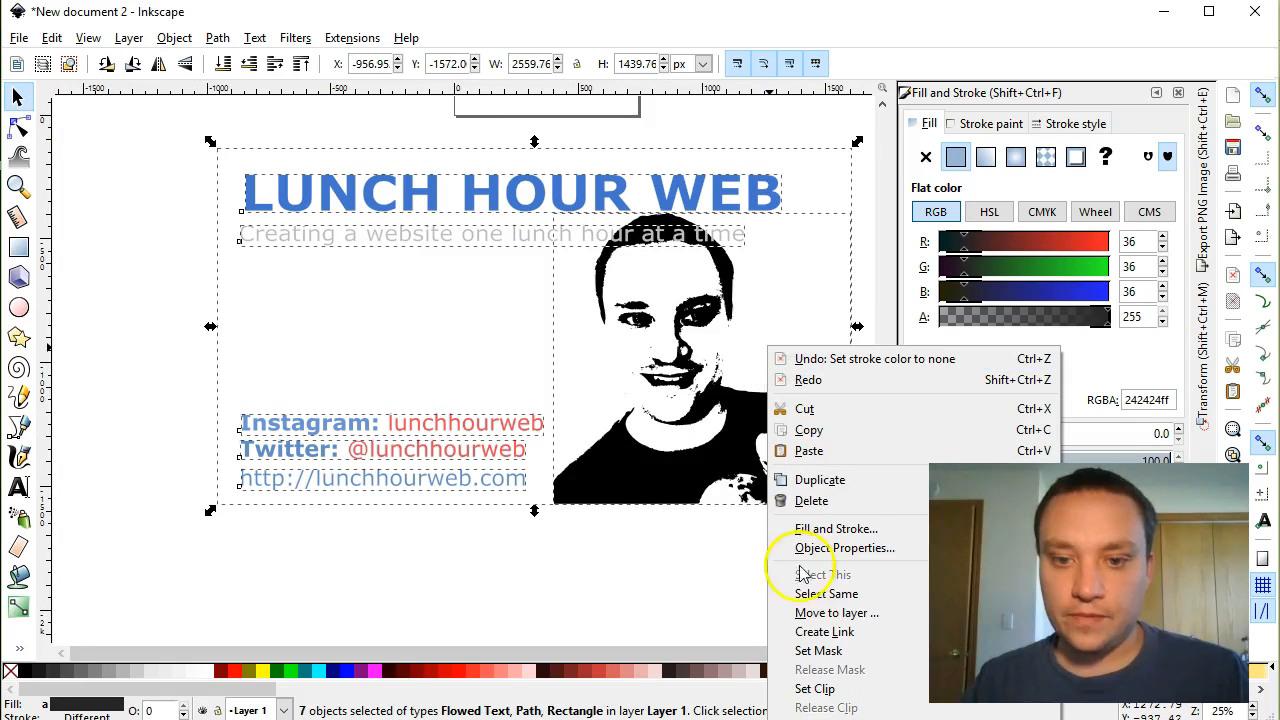
{"action": "right_click", "coordinate": [626, 450]}
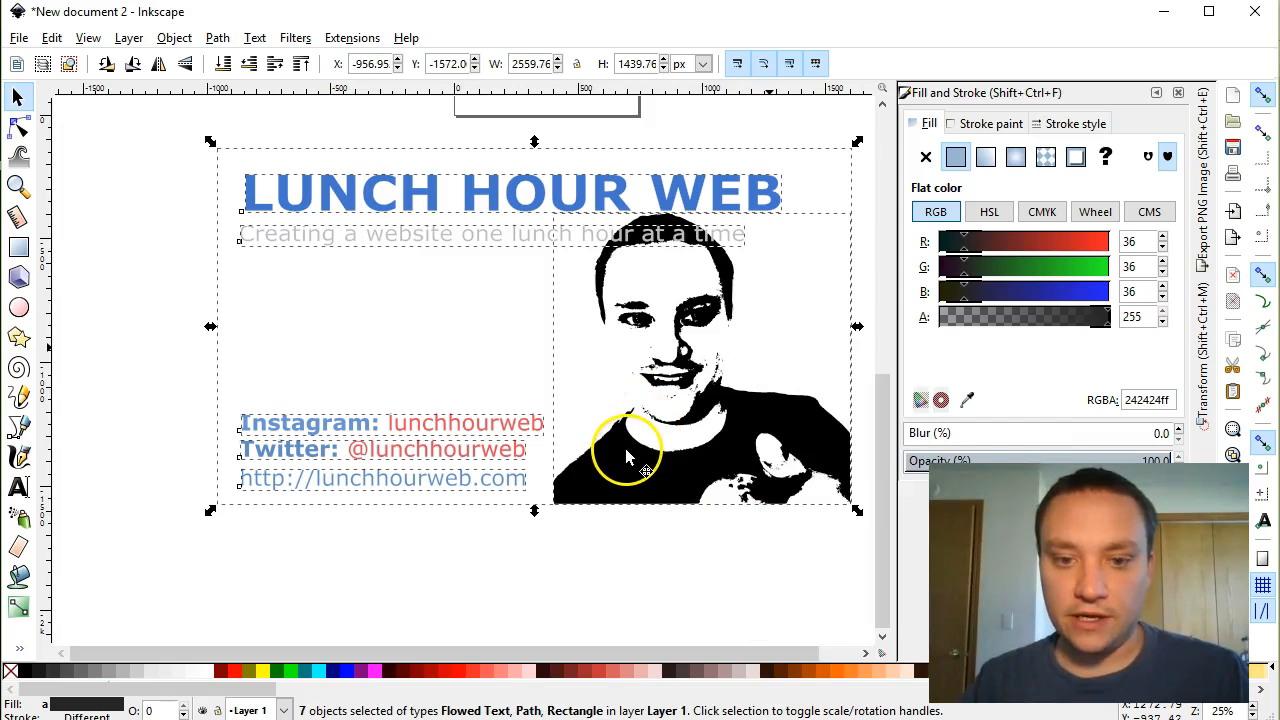
{"action": "right_click", "coordinate": [625, 448]}
{"action": "left_click", "coordinate": [650, 443]}
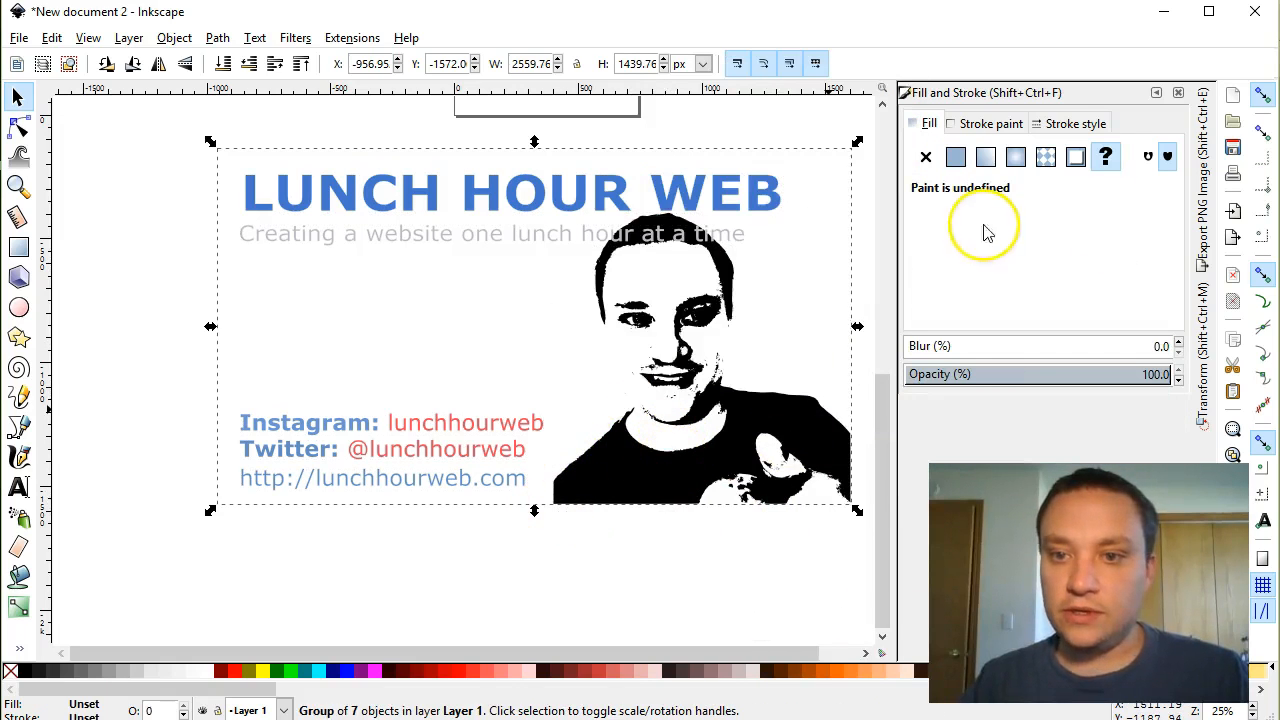
Set the PNG export to the current selection, with file name "Youtube Banner 6.4.16.png" in the Images\Selfies folder.
{"action": "left_click", "coordinate": [1202, 262]}
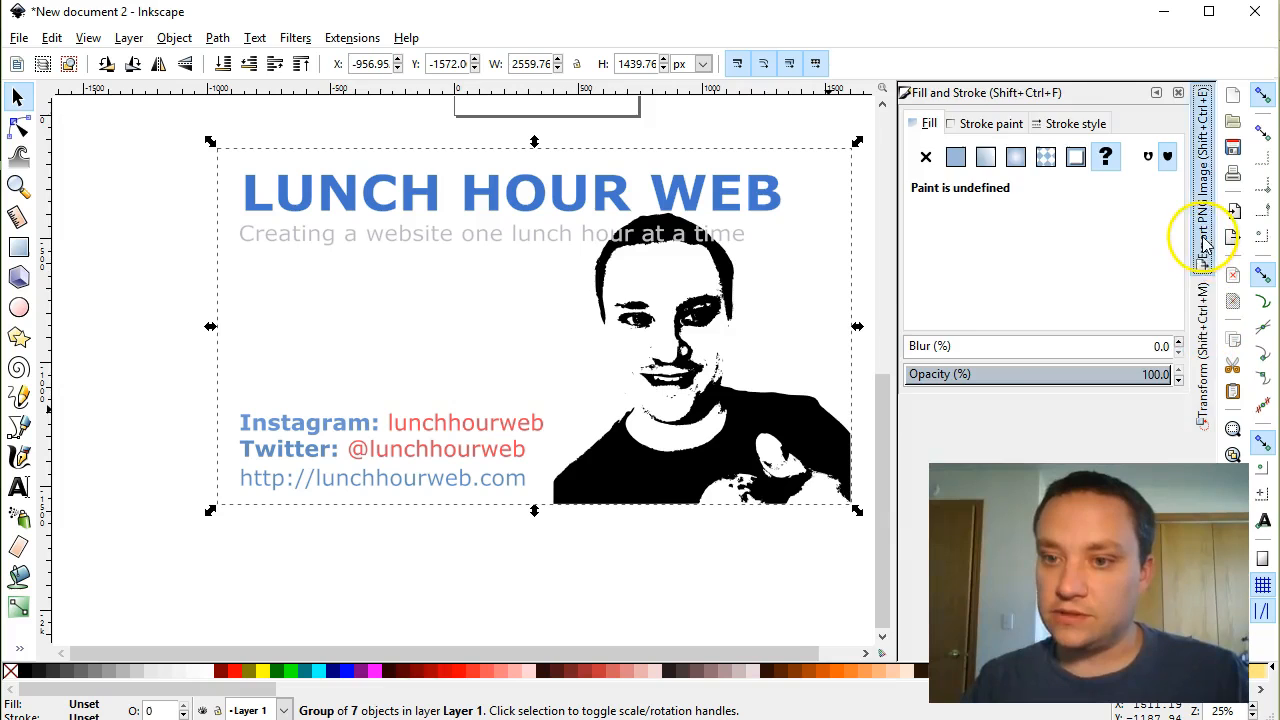
{"action": "left_click", "coordinate": [1061, 156]}
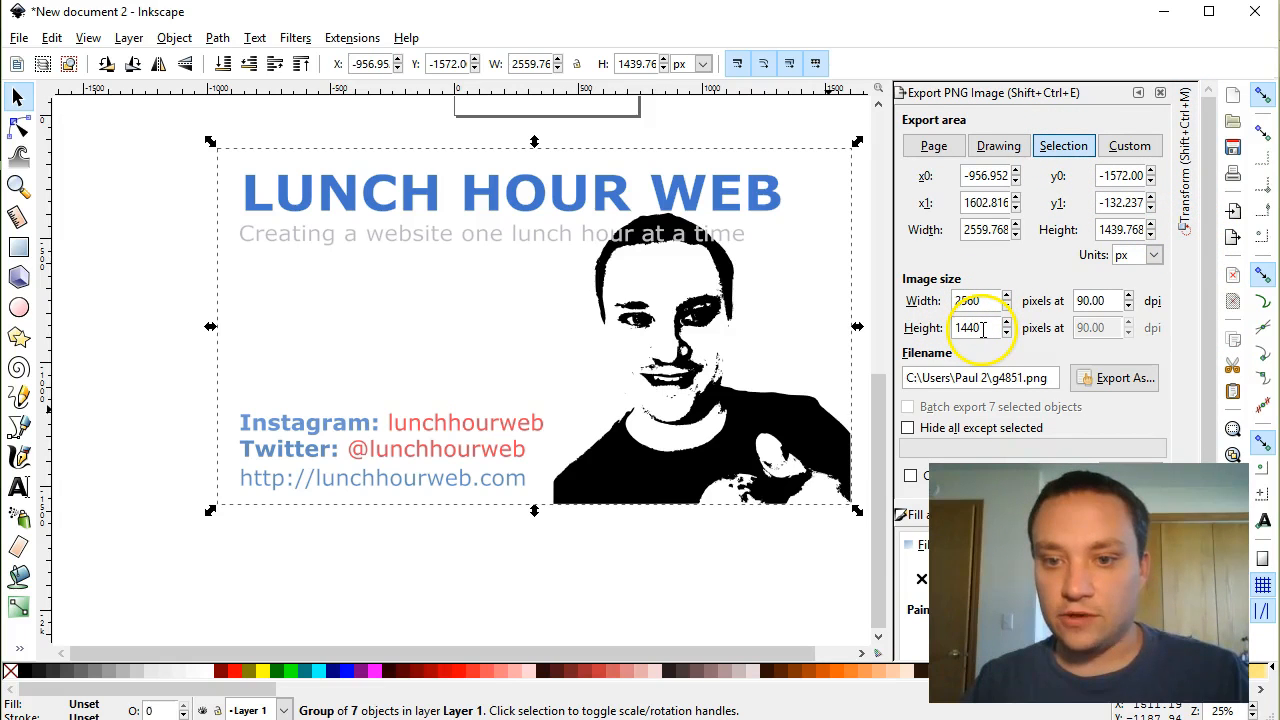
{"action": "left_click", "coordinate": [1110, 377]}
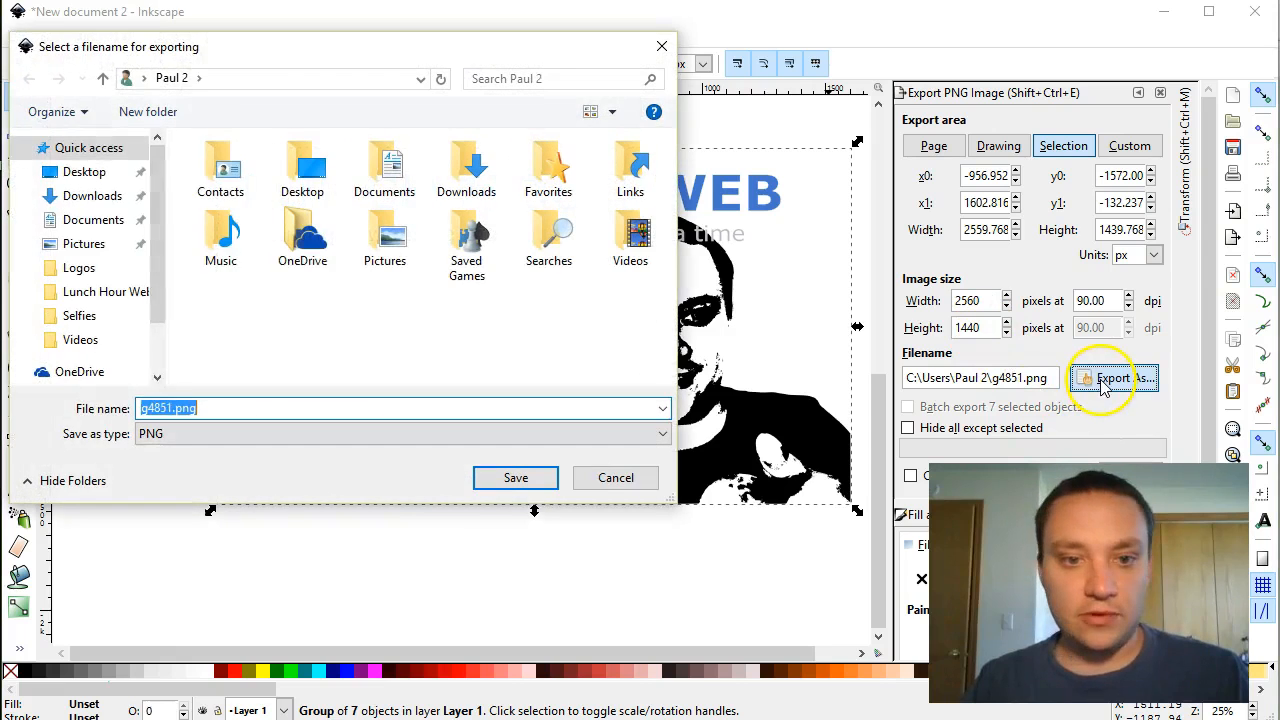
{"action": "left_click", "coordinate": [85, 293]}
{"action": "double_click", "coordinate": [245, 174]}
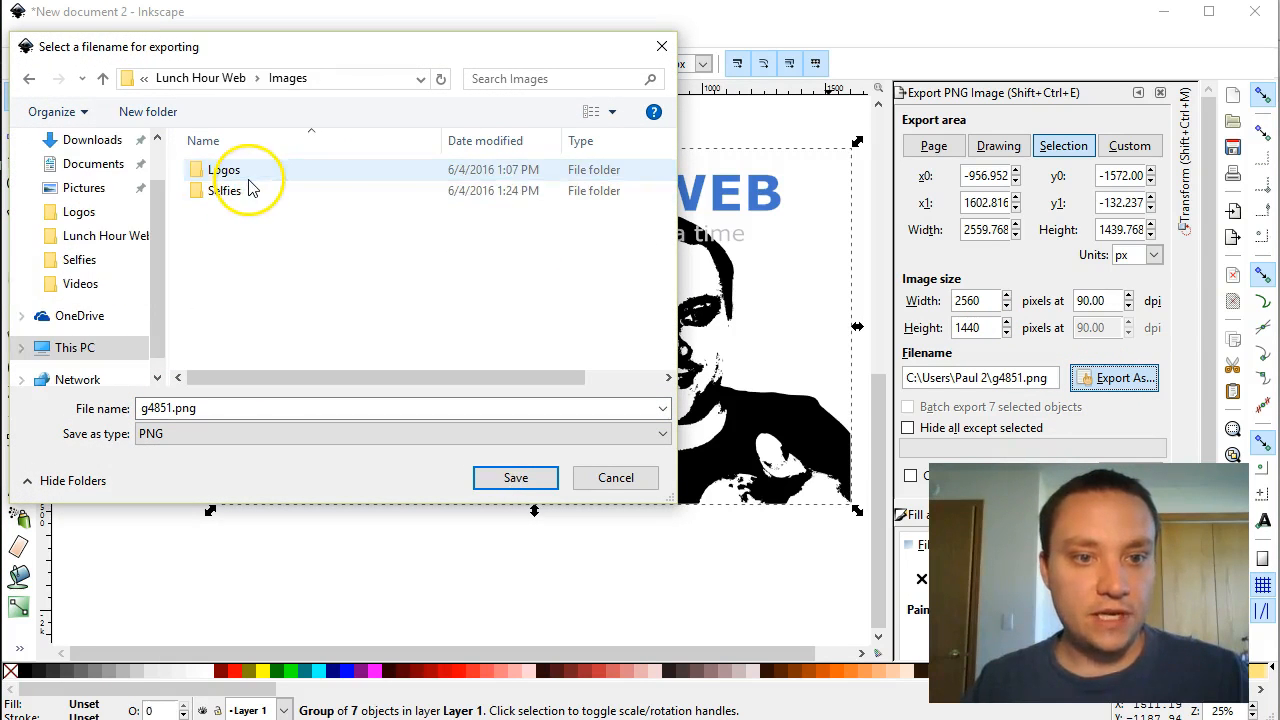
{"action": "double_click", "coordinate": [245, 191]}
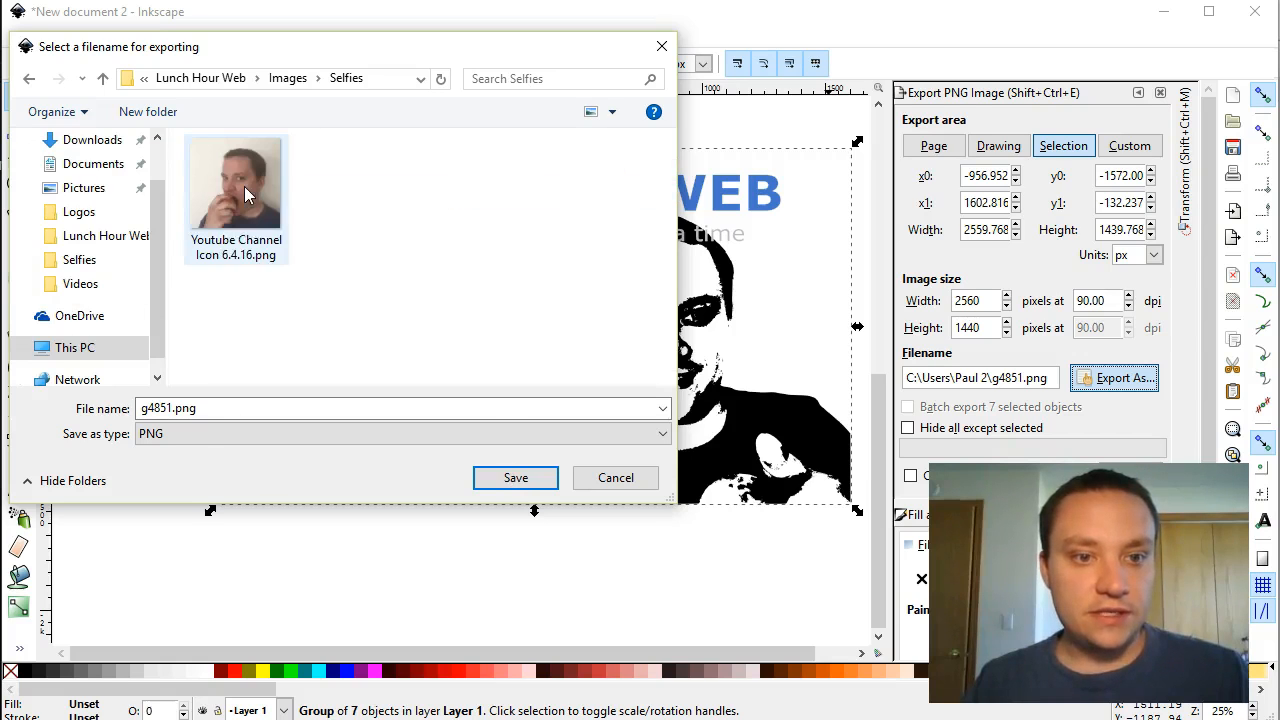
{"action": "left_click", "coordinate": [170, 408]}
{"action": "double_click", "coordinate": [178, 407]}
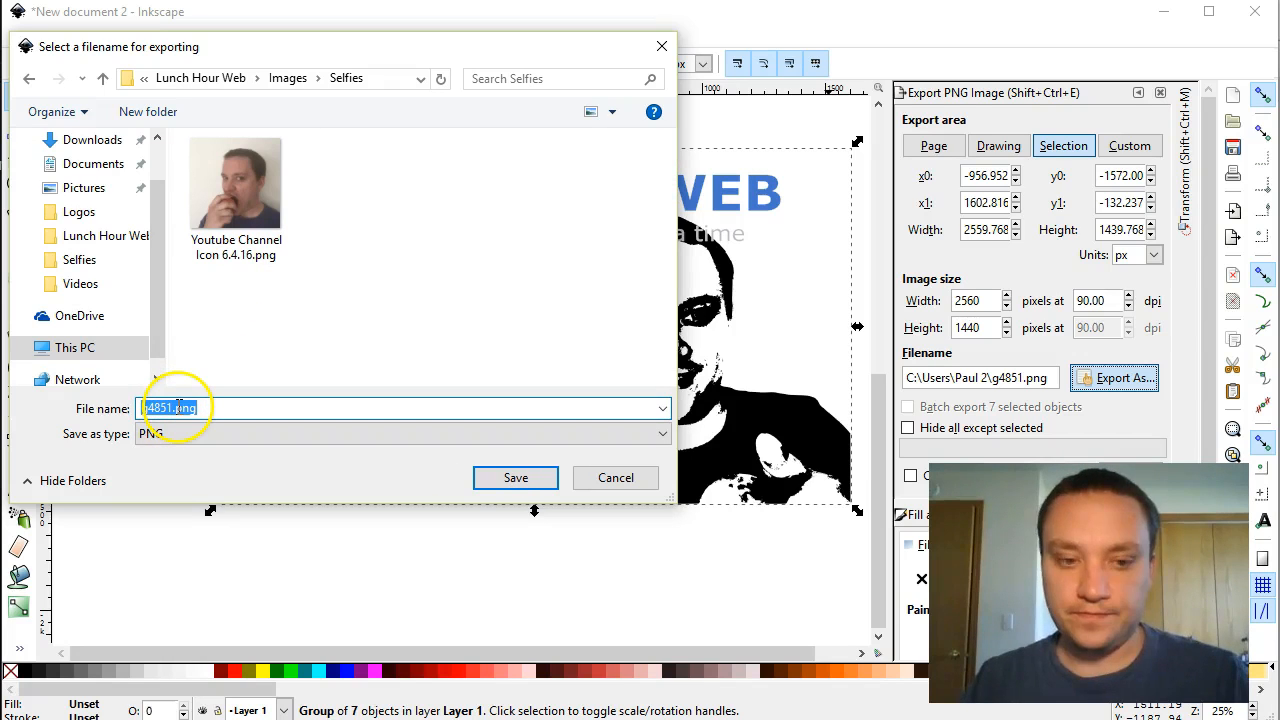
{"action": "left_click", "coordinate": [172, 408]}
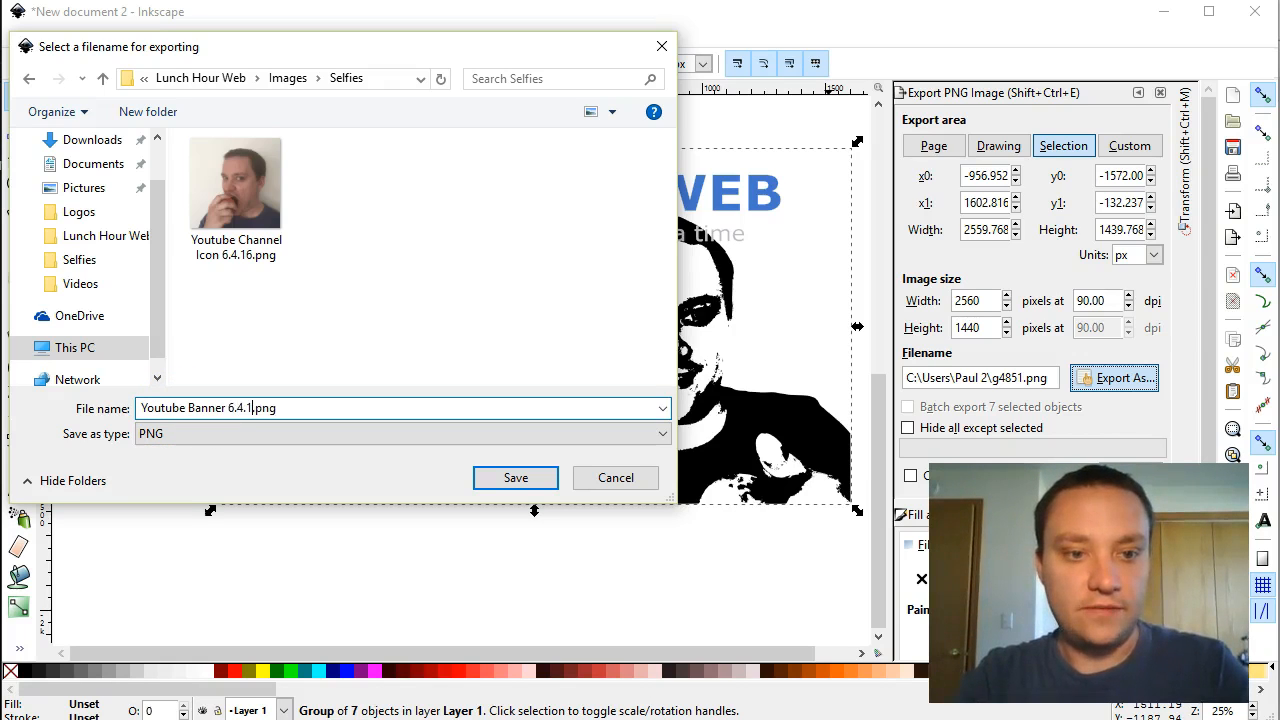
{"action": "left_click", "coordinate": [545, 480]}
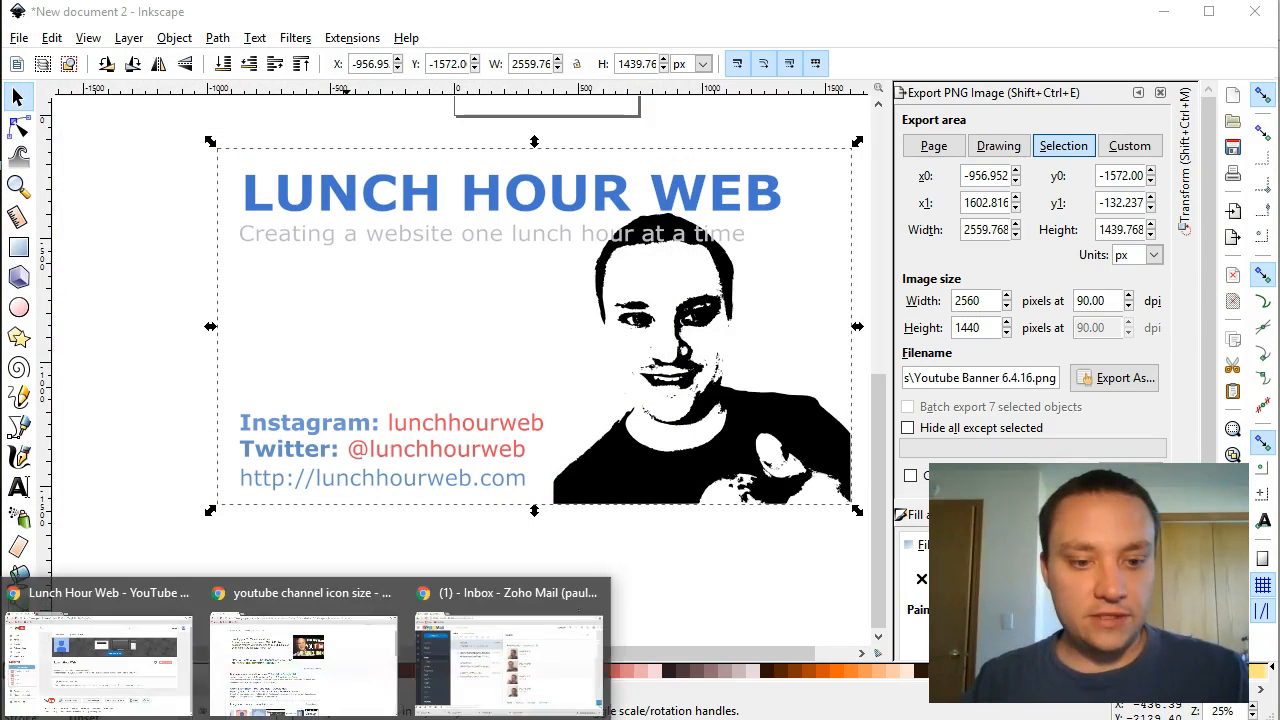
Switch to the Lunch Hour Web YouTube channel, start a channel art upload from the computer and look in the Selfies folder.
{"action": "left_click", "coordinate": [145, 688]}
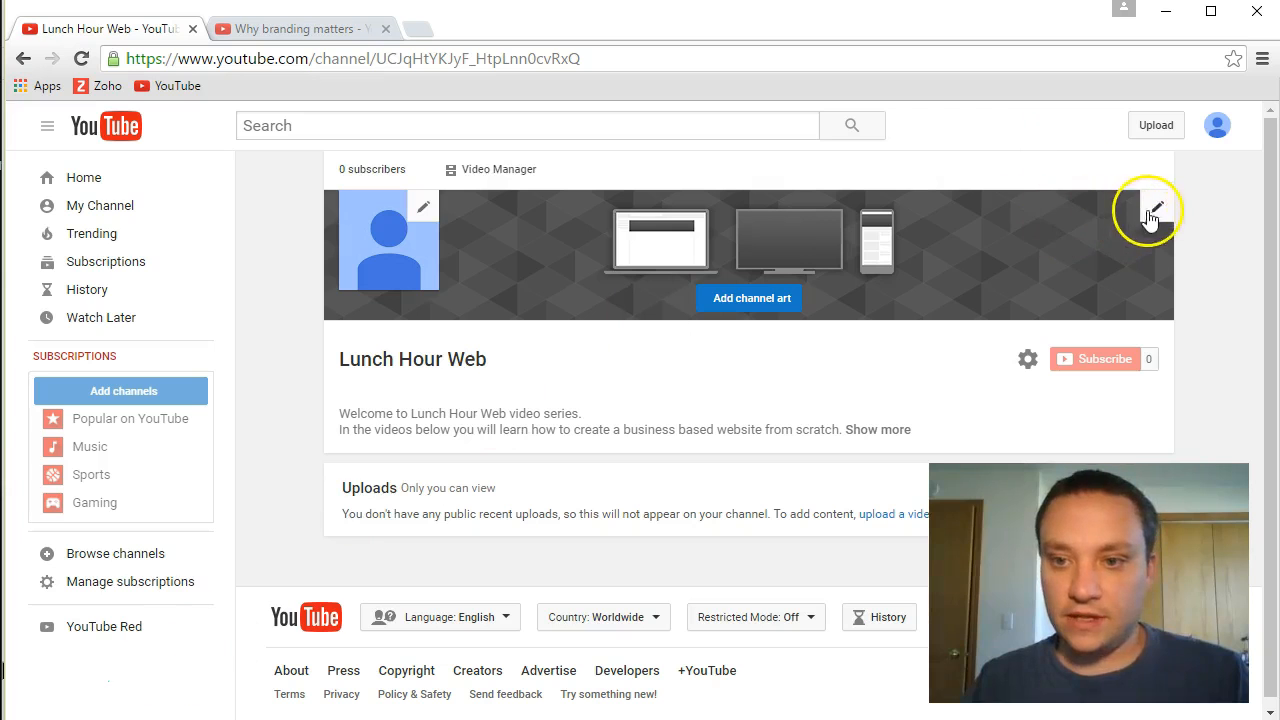
{"action": "left_click", "coordinate": [1153, 212]}
{"action": "left_click", "coordinate": [1115, 243]}
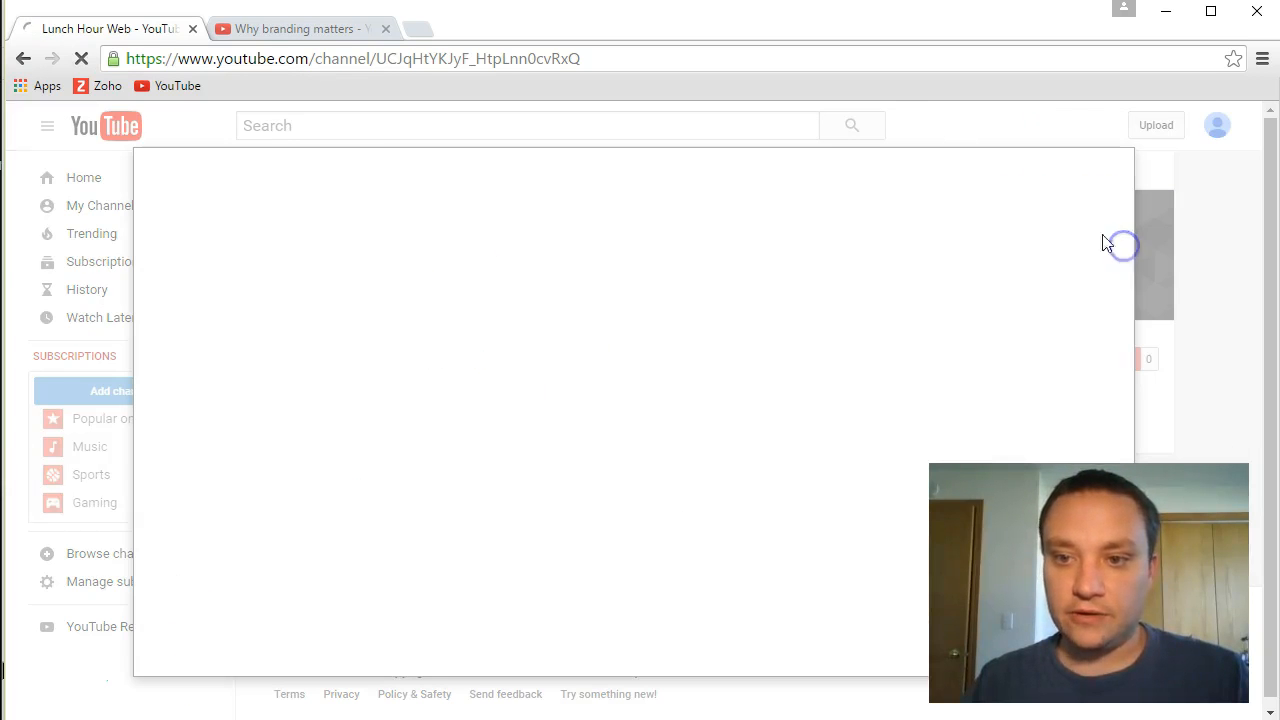
{"action": "left_click", "coordinate": [343, 295]}
{"action": "left_click", "coordinate": [634, 464]}
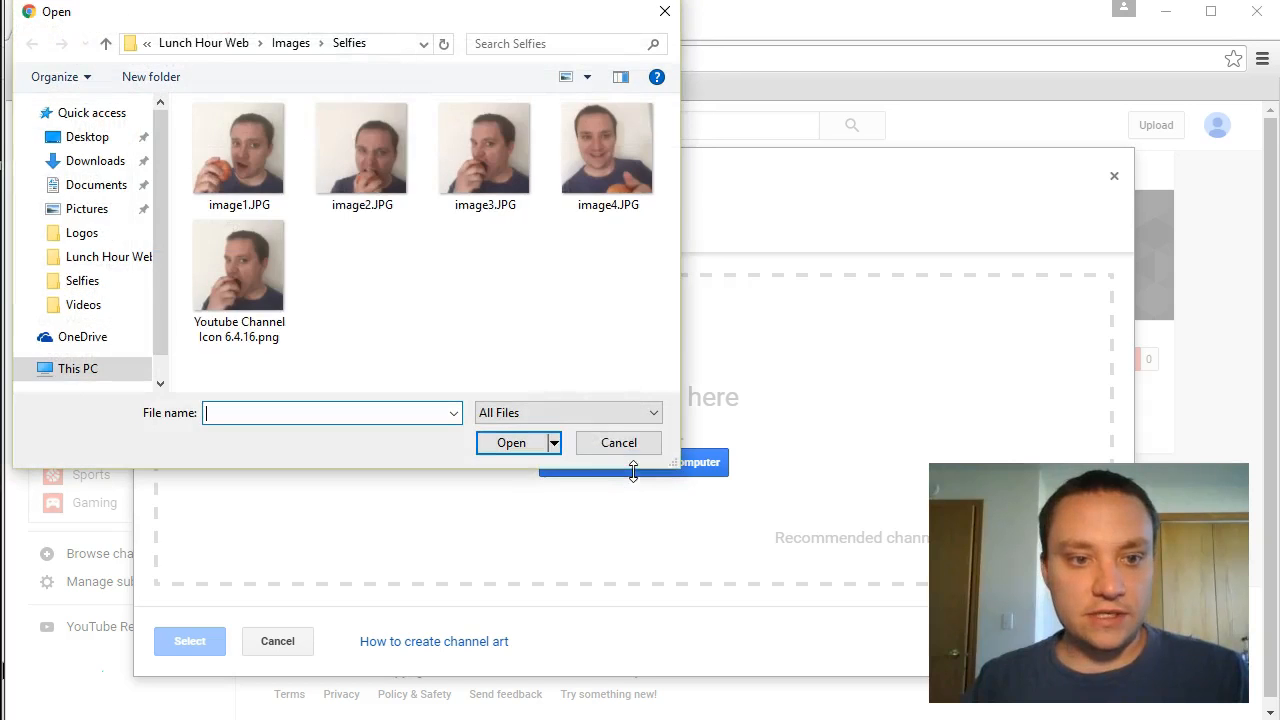
{"action": "left_click", "coordinate": [301, 45]}
{"action": "double_click", "coordinate": [240, 158]}
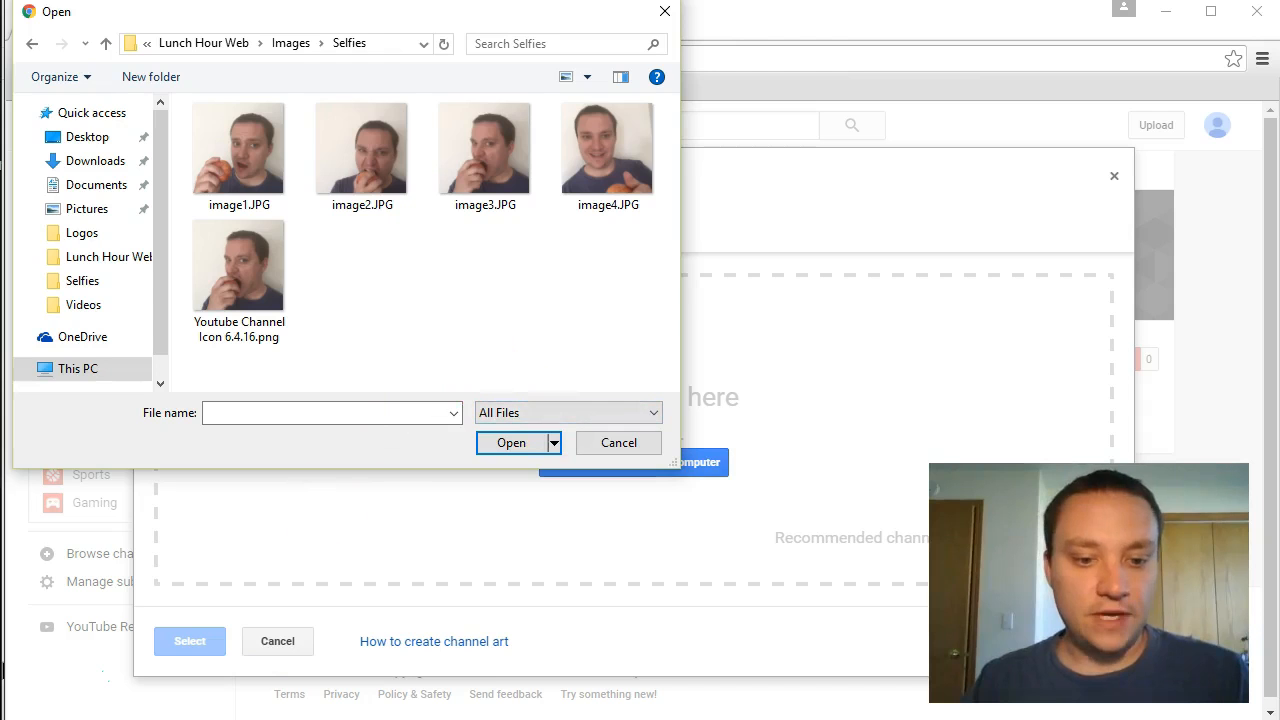
Switch back to Inkscape and export the banner selection to the PNG file.
{"action": "mouse_move", "coordinate": [363, 715]}
{"action": "left_click", "coordinate": [414, 680]}
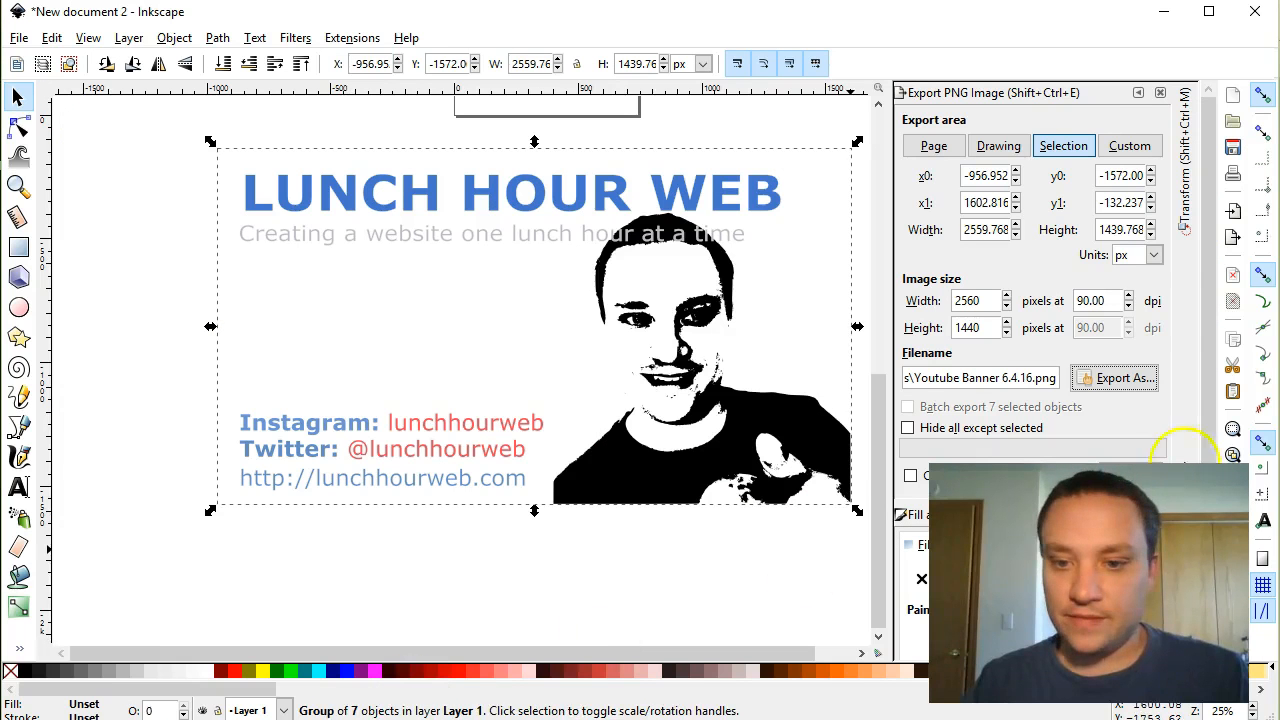
{"action": "scroll", "coordinate": [1145, 450], "scroll_direction": "down", "scroll_amount": 2}
{"action": "left_click", "coordinate": [1134, 416]}
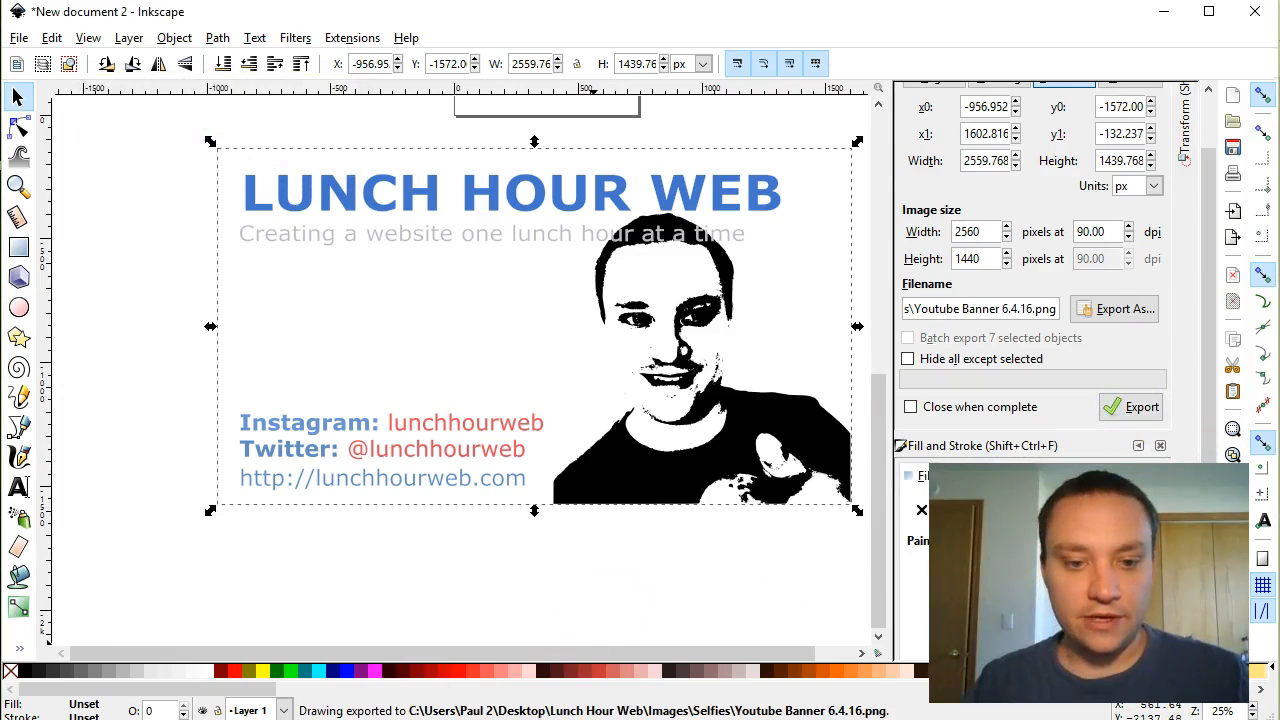
Return to the YouTube channel art upload and upload "Youtube Banner 6.4.16.png" from the Selfies folder.
{"action": "mouse_move", "coordinate": [480, 712]}
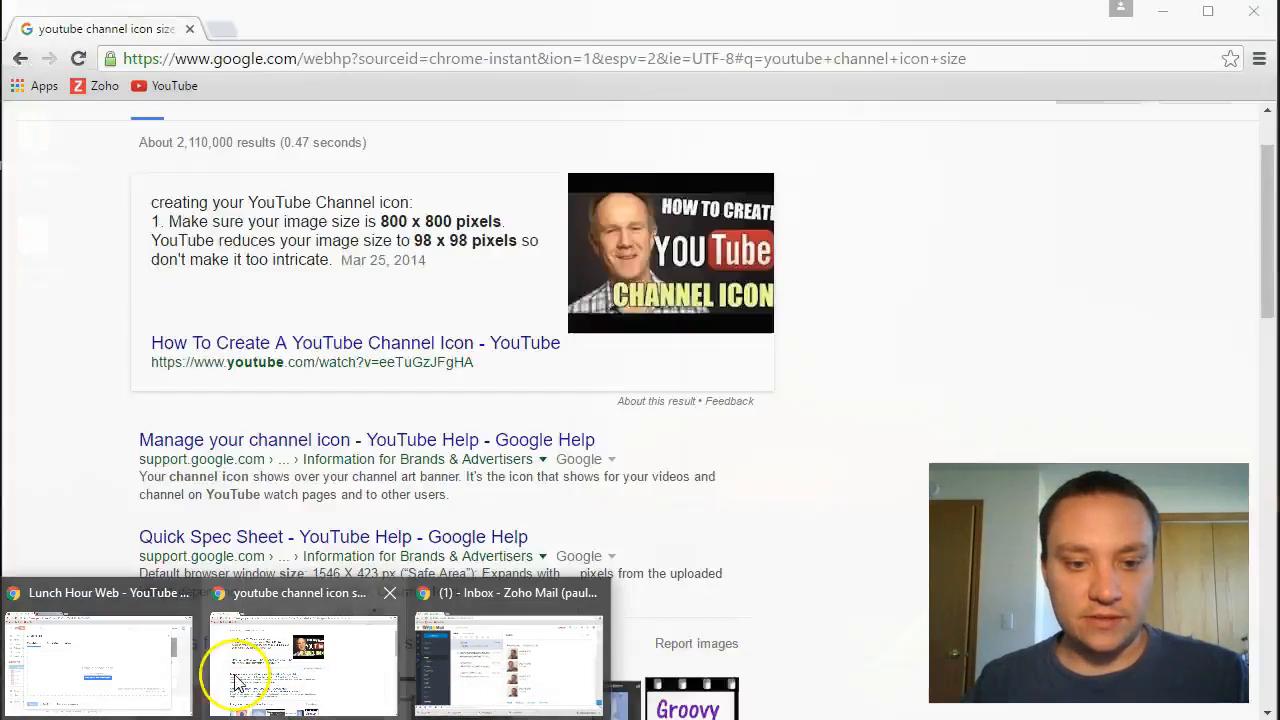
{"action": "left_click", "coordinate": [177, 640]}
{"action": "left_click", "coordinate": [258, 300]}
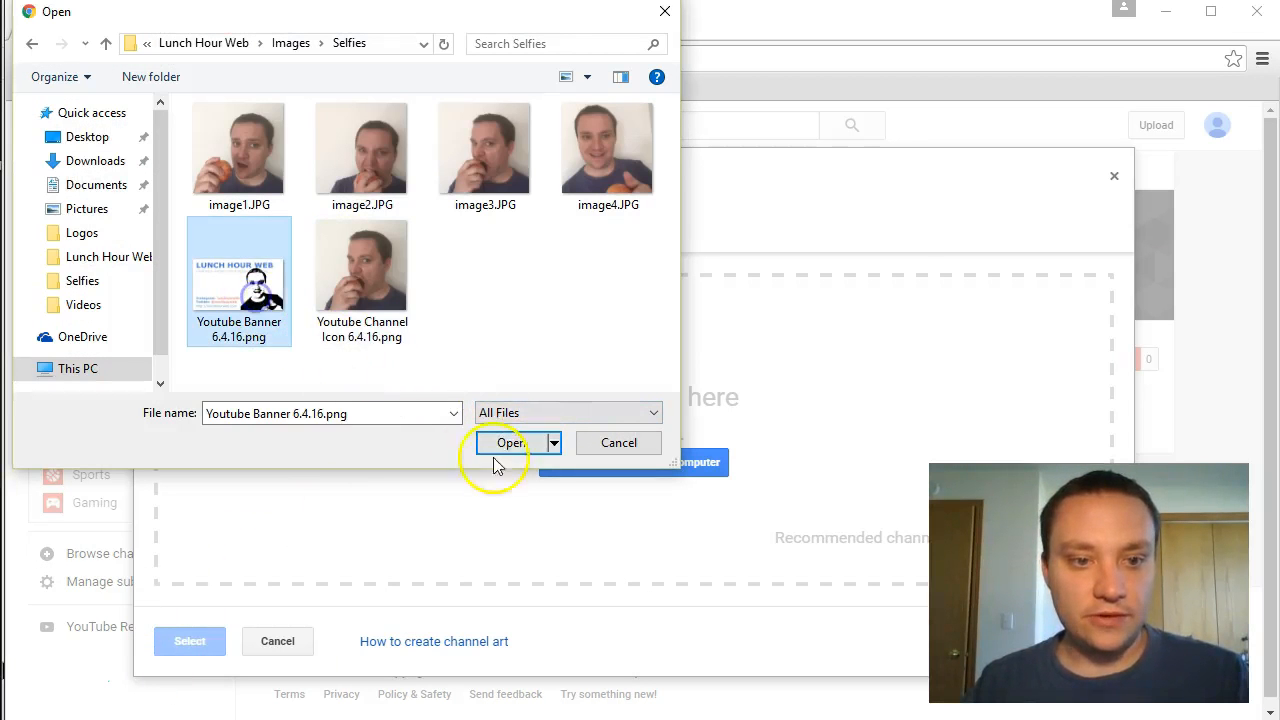
{"action": "left_click", "coordinate": [509, 443]}
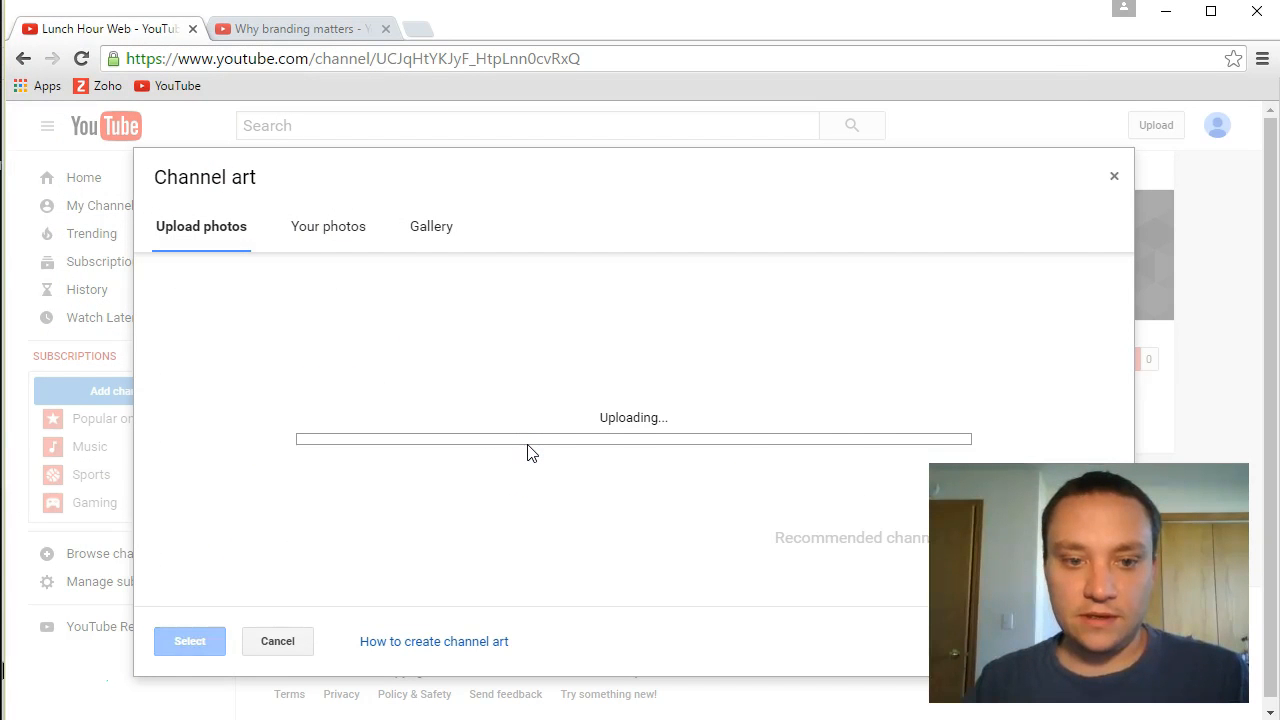
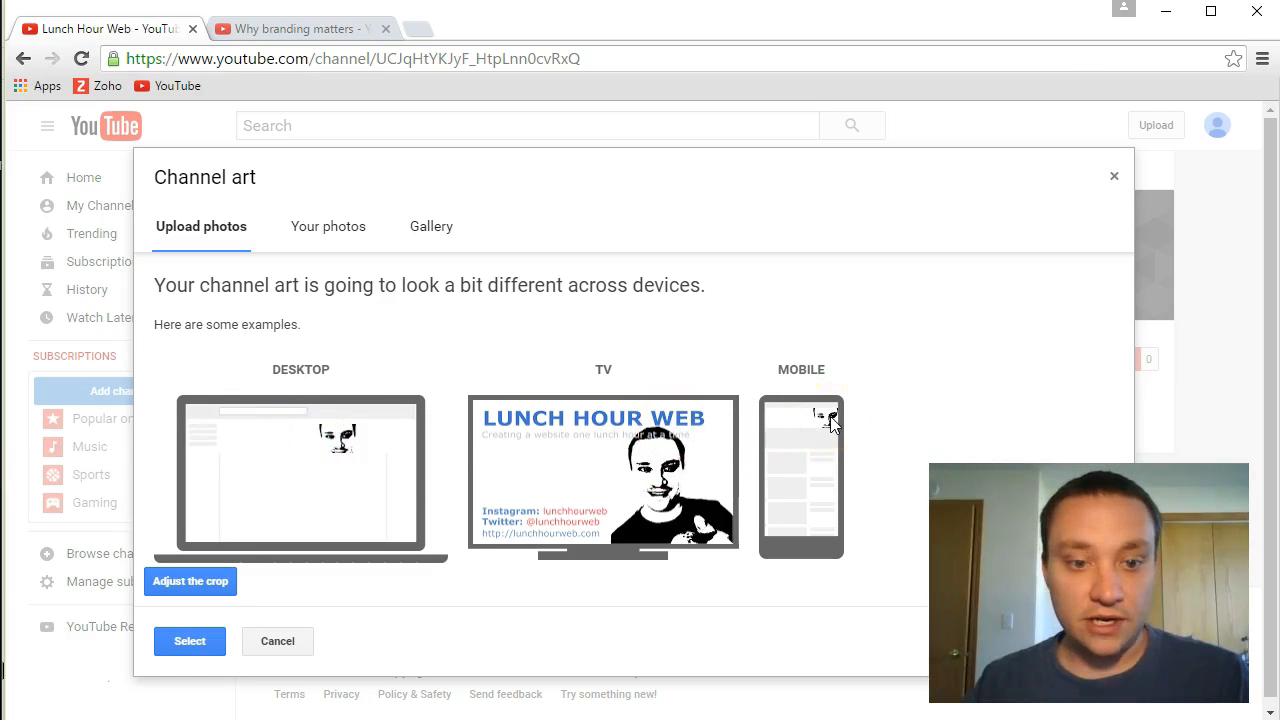
Try to enlarge the crop region of the uploaded banner, check the device previews and cancel the channel art change.
{"action": "left_click", "coordinate": [175, 585]}
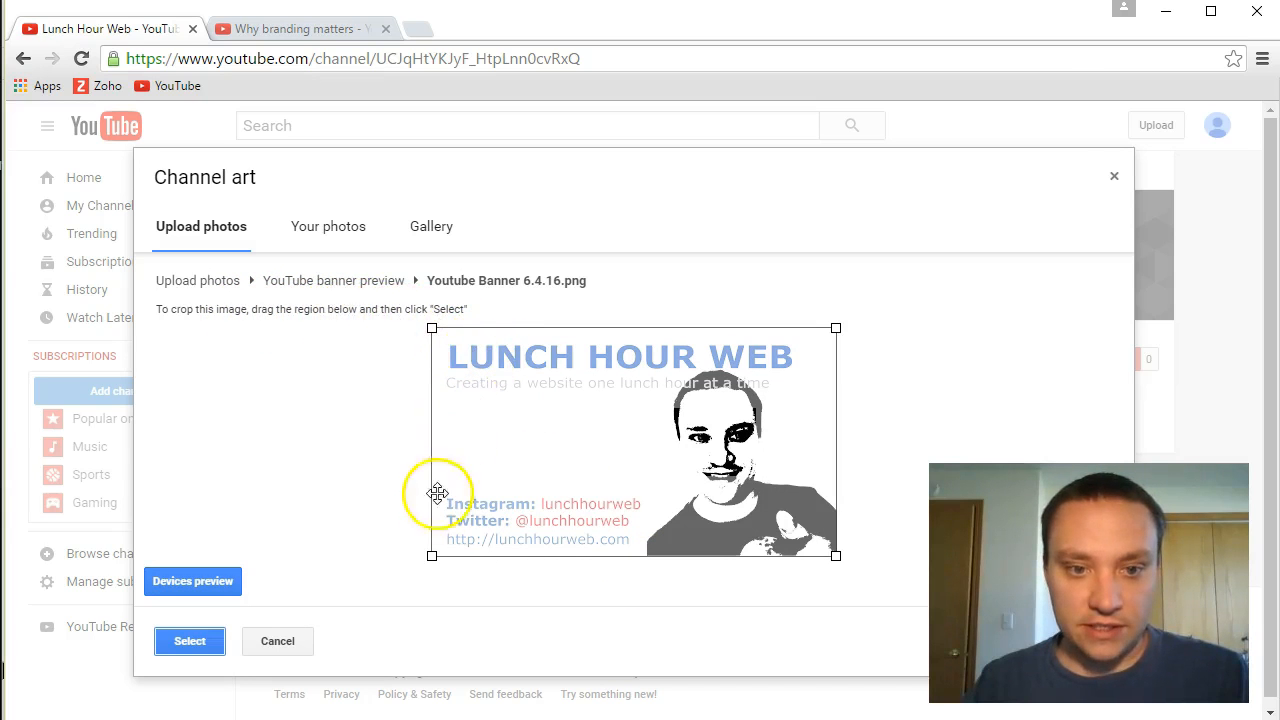
{"action": "left_click_drag", "start_coordinate": [432, 556], "coordinate": [337, 565]}
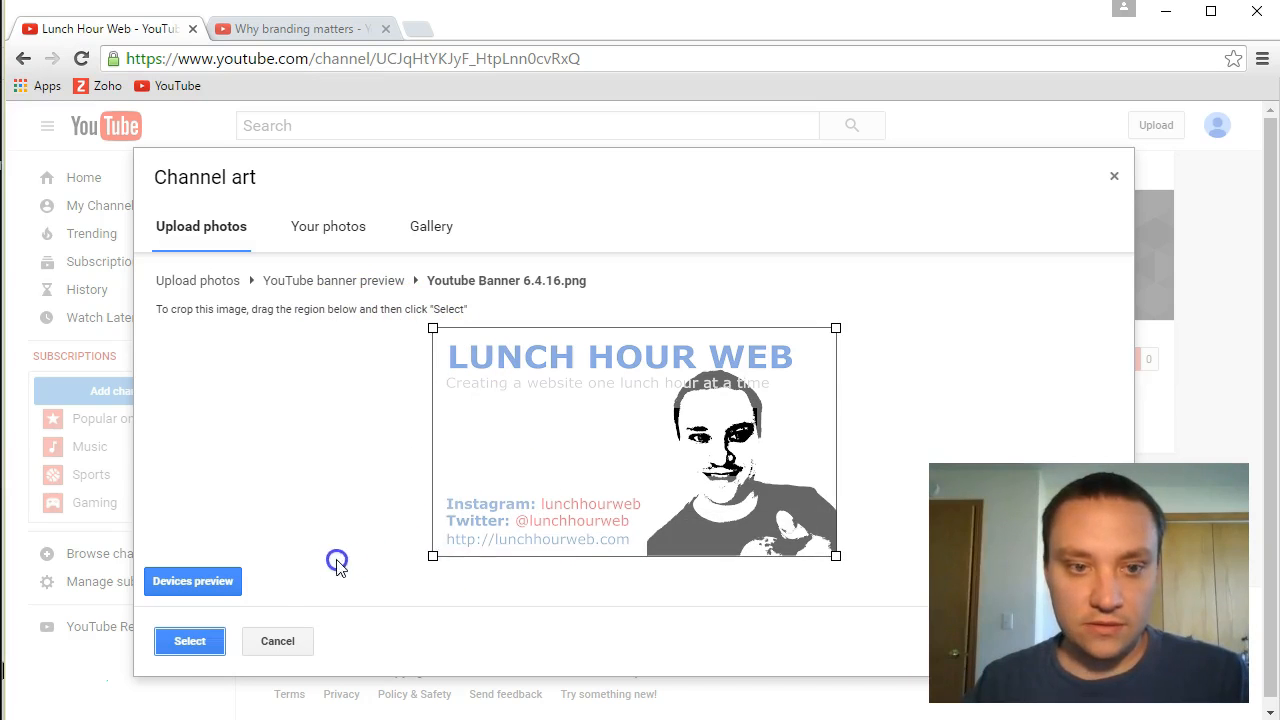
{"action": "left_click", "coordinate": [190, 582]}
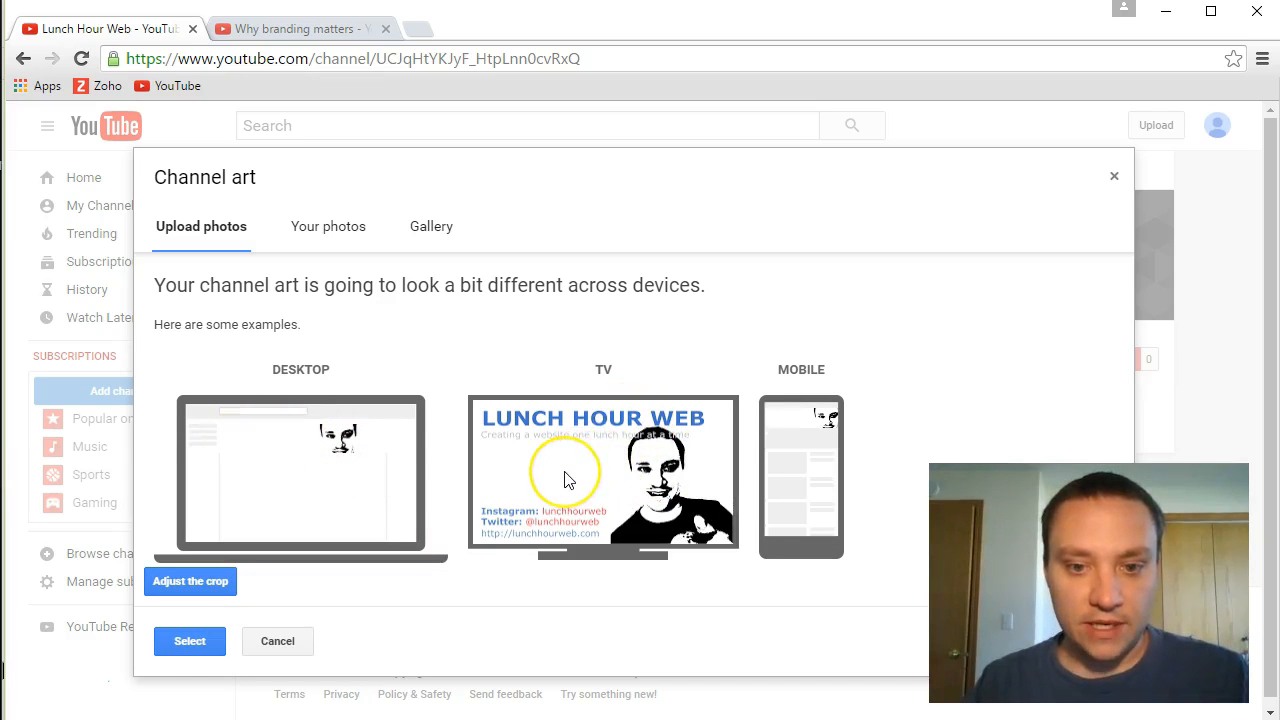
{"action": "left_click", "coordinate": [300, 438]}
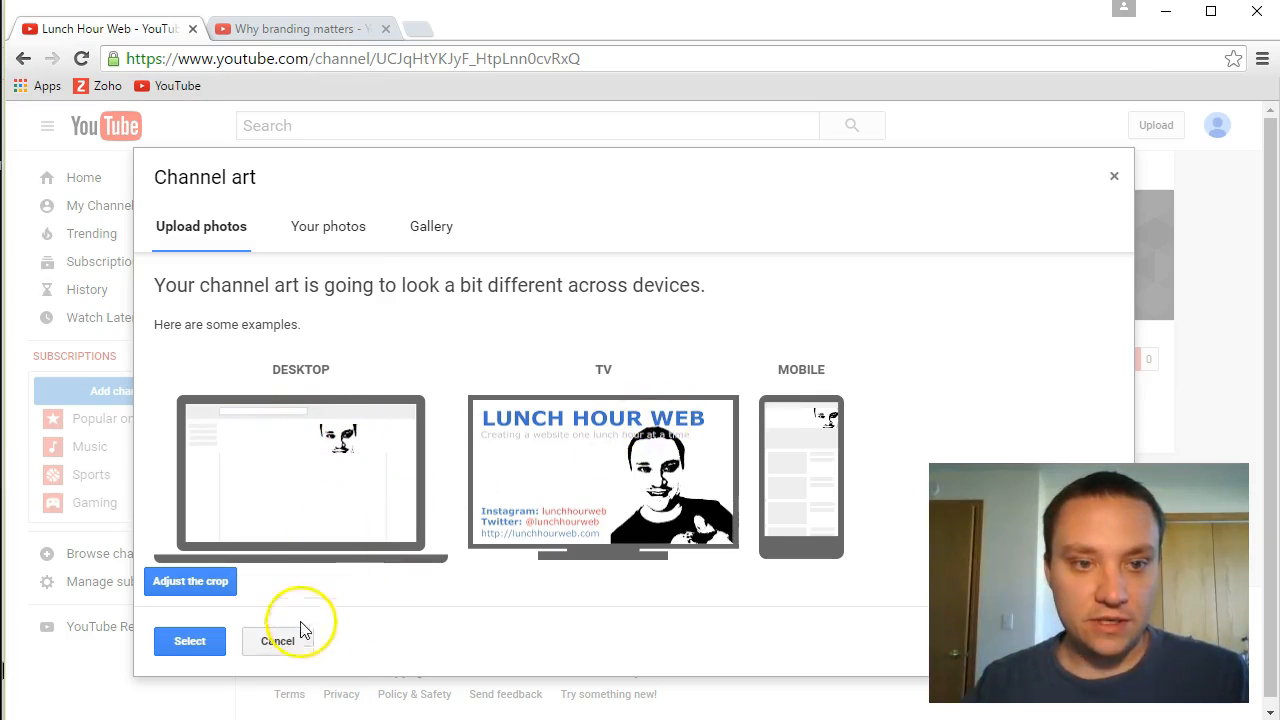
{"action": "left_click", "coordinate": [277, 643]}
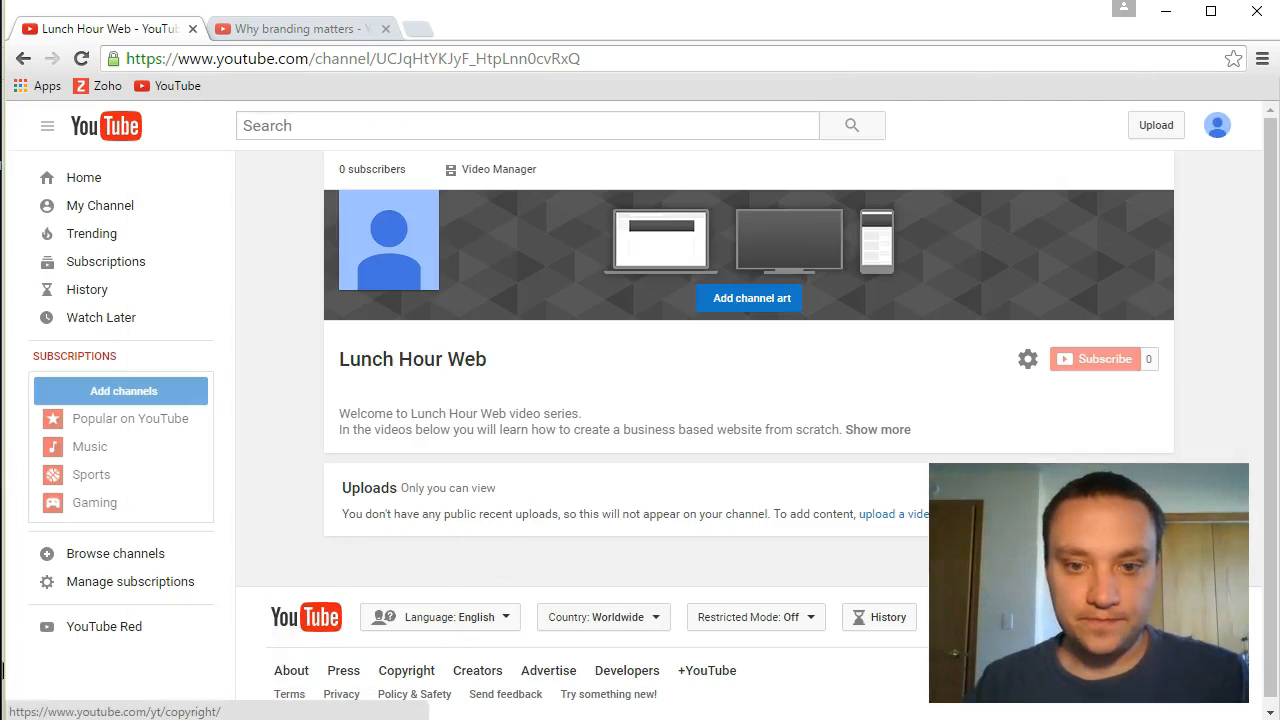
Switch to Inkscape, ungroup the banner group into its separate objects and deselect them.
{"action": "mouse_move", "coordinate": [372, 716]}
{"action": "left_click", "coordinate": [429, 674]}
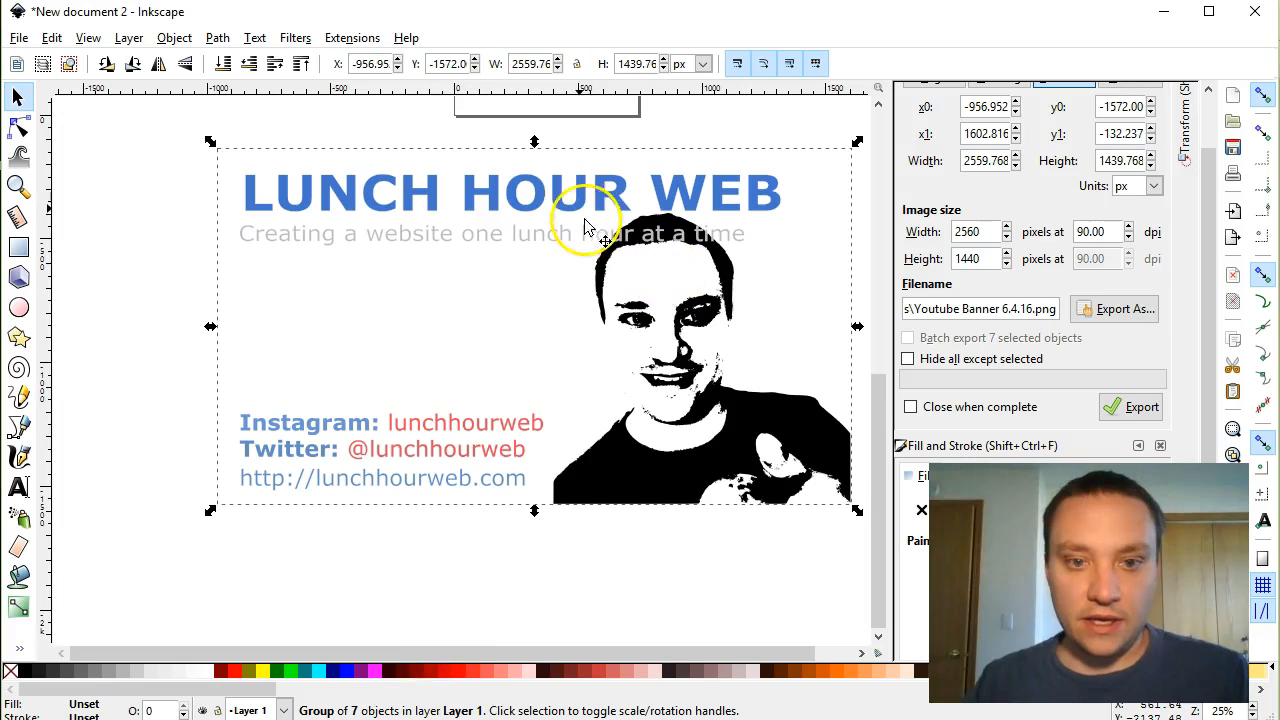
{"action": "left_click", "coordinate": [171, 263]}
{"action": "left_click", "coordinate": [342, 202]}
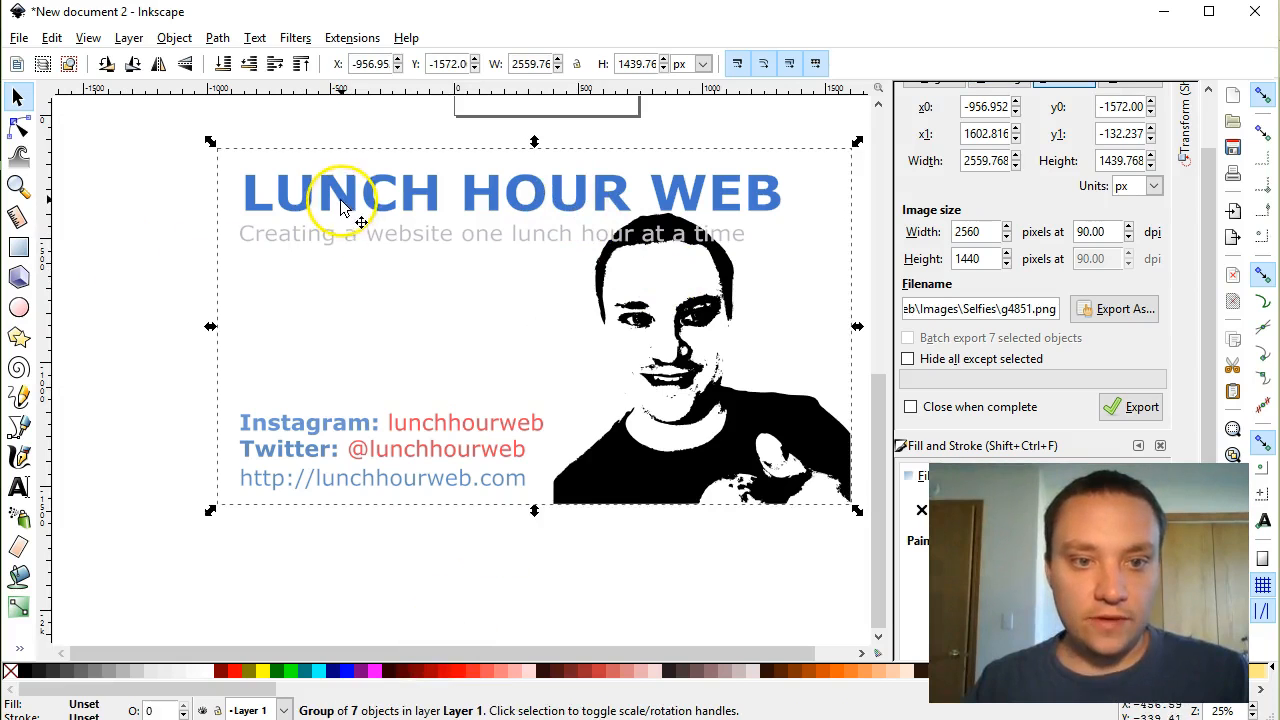
{"action": "right_click", "coordinate": [342, 202]}
{"action": "left_click", "coordinate": [414, 588]}
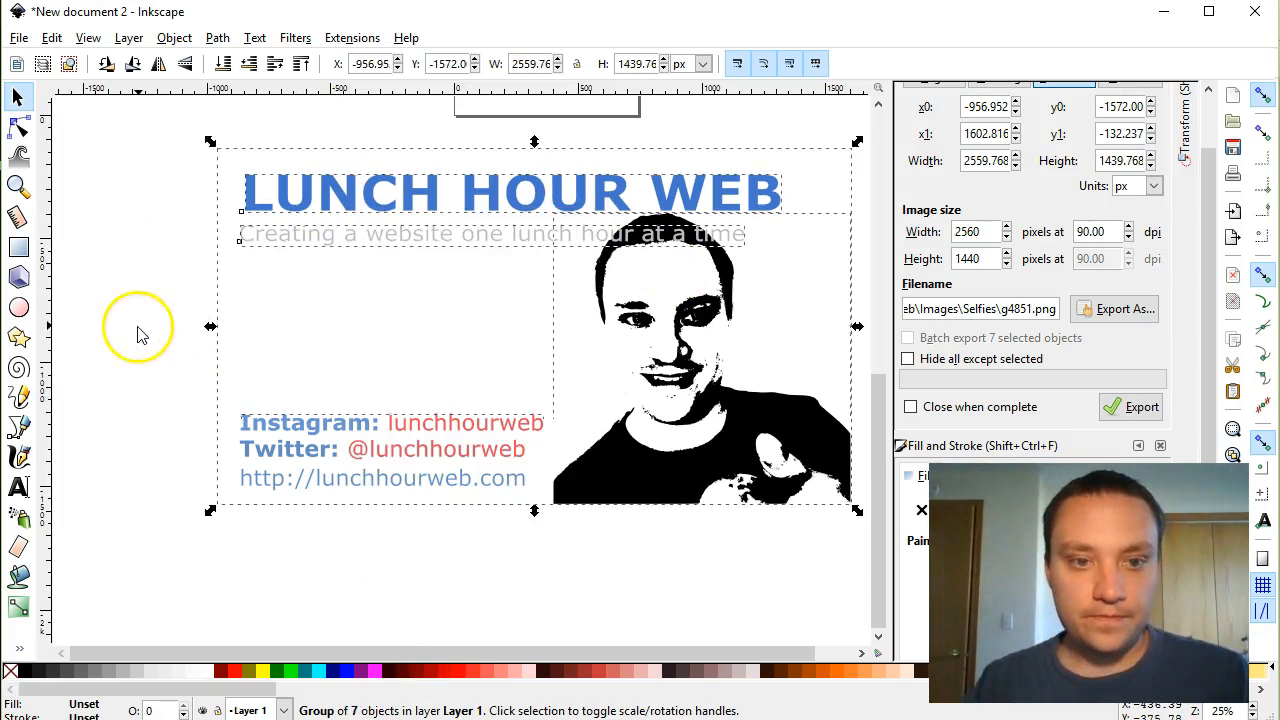
{"action": "left_click", "coordinate": [138, 332]}
Move the "LUNCH HOUR WEB" title down and slightly left to about X -859, Y -906 px, between the slogan and contact lines.
{"action": "left_click", "coordinate": [403, 205]}
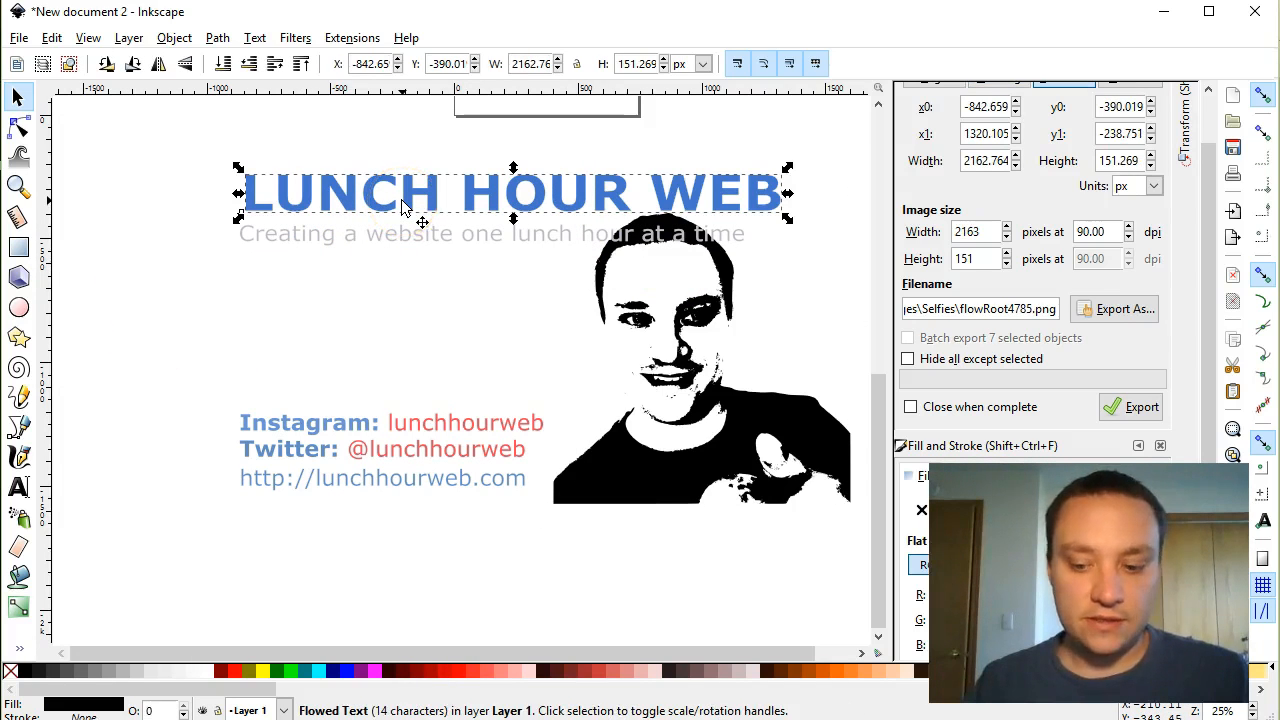
{"action": "key", "text": "Down"}
{"action": "key", "text": "Down"}
{"action": "key", "text": "Down"}
{"action": "key", "text": "Down"}
{"action": "key", "text": "Down"}
{"action": "key", "text": "Down"}
{"action": "key", "text": "Down"}
{"action": "key", "text": "Down"}
{"action": "key", "text": "Down"}
{"action": "key", "text": "Down"}
{"action": "key", "text": "Down"}
{"action": "key", "text": "Down"}
{"action": "key", "text": "Down"}
{"action": "key", "text": "Down"}
{"action": "key", "text": "Down"}
{"action": "key", "text": "Down"}
{"action": "key", "text": "Down"}
{"action": "key", "text": "Down"}
{"action": "key", "text": "Down"}
{"action": "key", "text": "Down"}
{"action": "key", "text": "Up"}
{"action": "key", "text": "Up"}
{"action": "key", "text": "Up"}
{"action": "key", "text": "Up"}
{"action": "key", "text": "Up"}
{"action": "key", "text": "Up"}
{"action": "key", "text": "Up"}
{"action": "key", "text": "Up"}
{"action": "key", "text": "Left"}
{"action": "key", "text": "Left"}
{"action": "key", "text": "Left"}
{"action": "key", "text": "Left"}
{"action": "key", "text": "Left"}
{"action": "key", "text": "Left"}
{"action": "key", "text": "Left"}
{"action": "key", "text": "Left"}
{"action": "key", "text": "Up"}
{"action": "key", "text": "Down"}
{"action": "key", "text": "Down"}
{"action": "key", "text": "Down"}
{"action": "key", "text": "Down"}
{"action": "key", "text": "Down"}
{"action": "key", "text": "Down"}
{"action": "key", "text": "Down"}
{"action": "key", "text": "Down"}
{"action": "key", "text": "Down"}
{"action": "key", "text": "Down"}
{"action": "key", "text": "Down"}
{"action": "key", "text": "Down"}
{"action": "key", "text": "Down"}
{"action": "key", "text": "Down"}
{"action": "key", "text": "Down"}
{"action": "key", "text": "Down"}
{"action": "key", "text": "Down"}
{"action": "key", "text": "Down"}
{"action": "key", "text": "Down"}
{"action": "key", "text": "Down"}
{"action": "key", "text": "Down"}
{"action": "key", "text": "Down"}
{"action": "key", "text": "Down"}
{"action": "key", "text": "Down"}
{"action": "key", "text": "Down"}
{"action": "key", "text": "Down"}
{"action": "key", "text": "Down"}
{"action": "key", "text": "Down"}
{"action": "key", "text": "Down"}
{"action": "key", "text": "Down"}
{"action": "key", "text": "Down"}
{"action": "key", "text": "Down"}
{"action": "key", "text": "Down"}
{"action": "key", "text": "Down"}
{"action": "key", "text": "Down"}
{"action": "key", "text": "Down"}
{"action": "key", "text": "Down"}
{"action": "key", "text": "Down"}
{"action": "key", "text": "Down"}
{"action": "key", "text": "Down"}
{"action": "key", "text": "Down"}
{"action": "key", "text": "Down"}
{"action": "key", "text": "Down"}
{"action": "key", "text": "Down"}
{"action": "key", "text": "Down"}
{"action": "key", "text": "Down"}
{"action": "key", "text": "Down"}
{"action": "key", "text": "Down"}
{"action": "key", "text": "Down"}
{"action": "key", "text": "Down"}
{"action": "key", "text": "Down"}
{"action": "key", "text": "Down"}
{"action": "key", "text": "Down"}
{"action": "key", "text": "Down"}
{"action": "key", "text": "Down"}
{"action": "key", "text": "Down"}
{"action": "key", "text": "Down"}
{"action": "key", "text": "Down"}
{"action": "key", "text": "Down"}
{"action": "key", "text": "Down"}
{"action": "key", "text": "Down"}
{"action": "key", "text": "Down"}
{"action": "key", "text": "Down"}
{"action": "key", "text": "Down"}
{"action": "key", "text": "Down"}
{"action": "key", "text": "Down"}
{"action": "key", "text": "Down"}
{"action": "key", "text": "Down"}
{"action": "key", "text": "Down"}
{"action": "key", "text": "Down"}
{"action": "key", "text": "Down"}
{"action": "key", "text": "Down"}
{"action": "key", "text": "Down"}
{"action": "key", "text": "Down"}
{"action": "key", "text": "Down"}
{"action": "key", "text": "Down"}
{"action": "key", "text": "Down"}
{"action": "key", "text": "Down"}
{"action": "key", "text": "Down"}
{"action": "key", "text": "Down"}
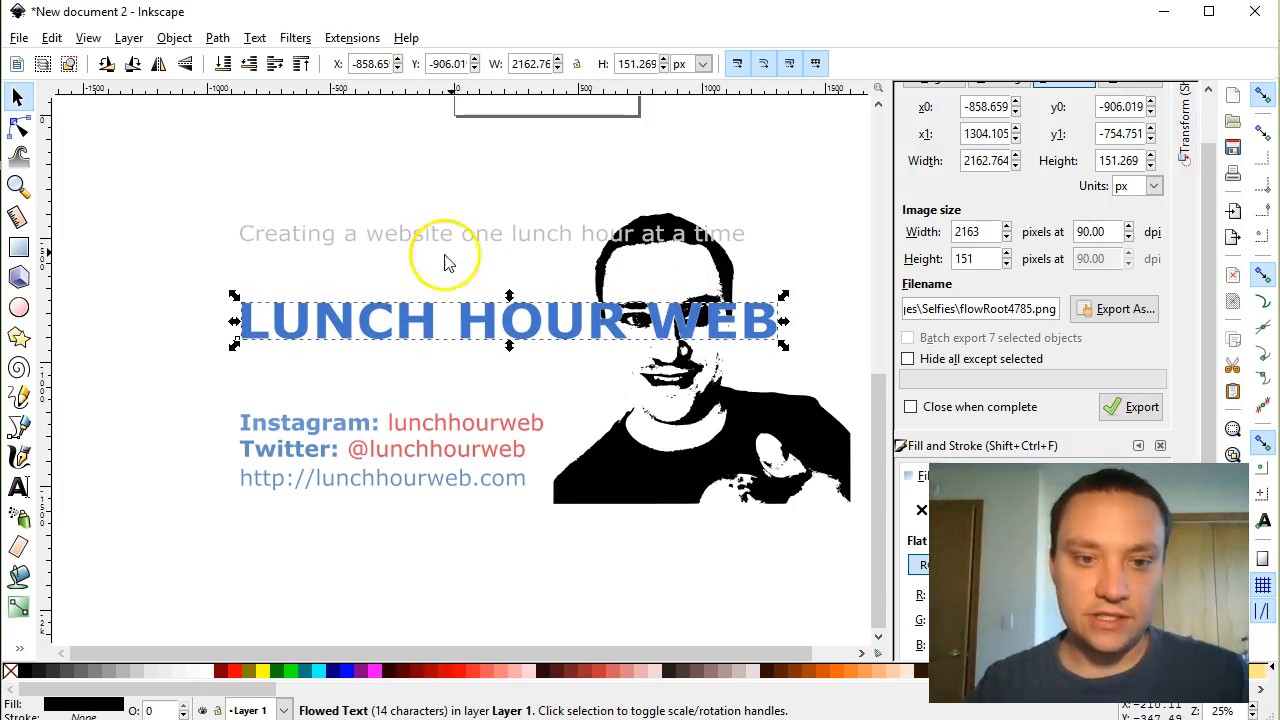
Set the font size of the entire "LUNCH HOUR WEB" title text to 144.
{"action": "double_click", "coordinate": [437, 322]}
{"action": "key", "text": "ctrl+a"}
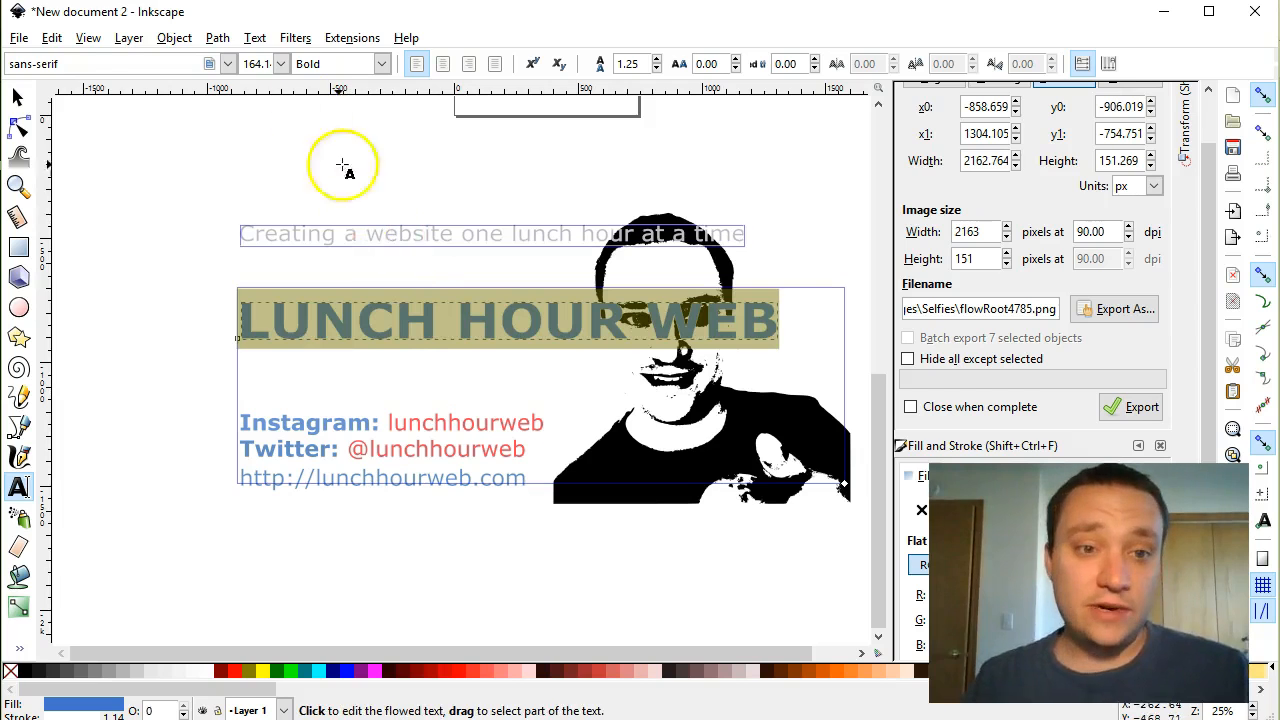
{"action": "left_click", "coordinate": [281, 64]}
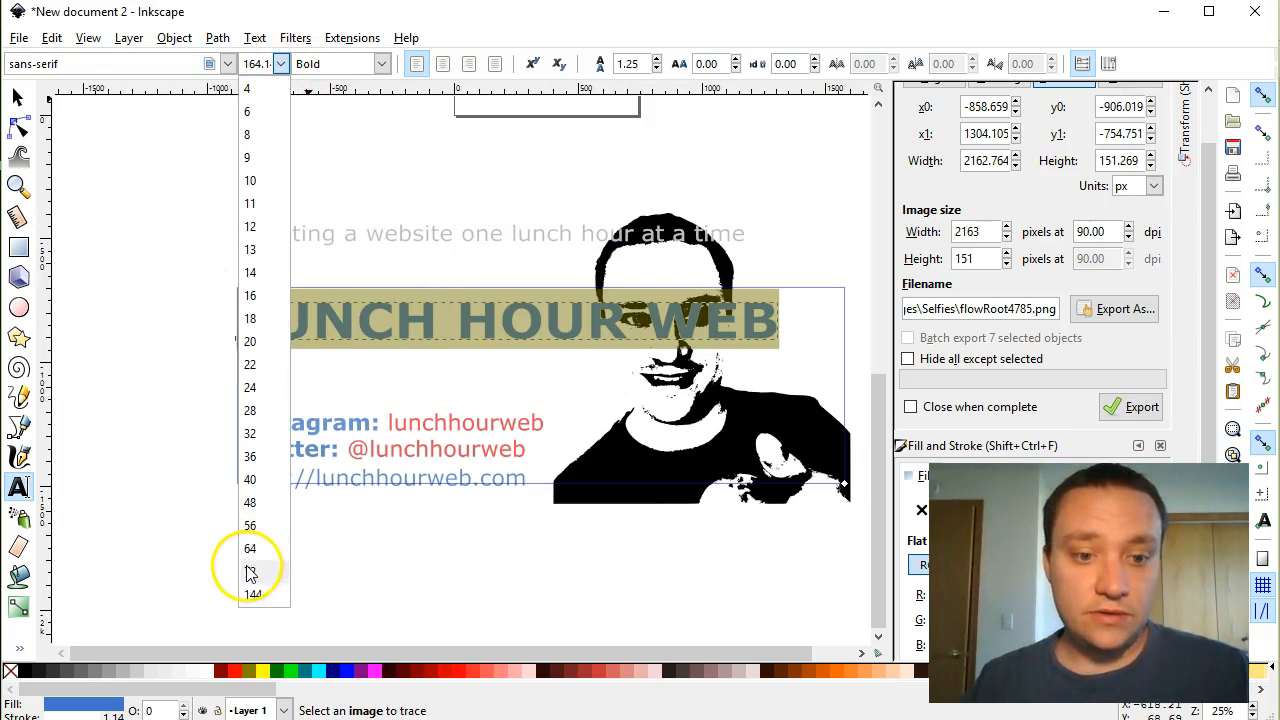
{"action": "left_click", "coordinate": [249, 569]}
{"action": "left_click", "coordinate": [281, 64]}
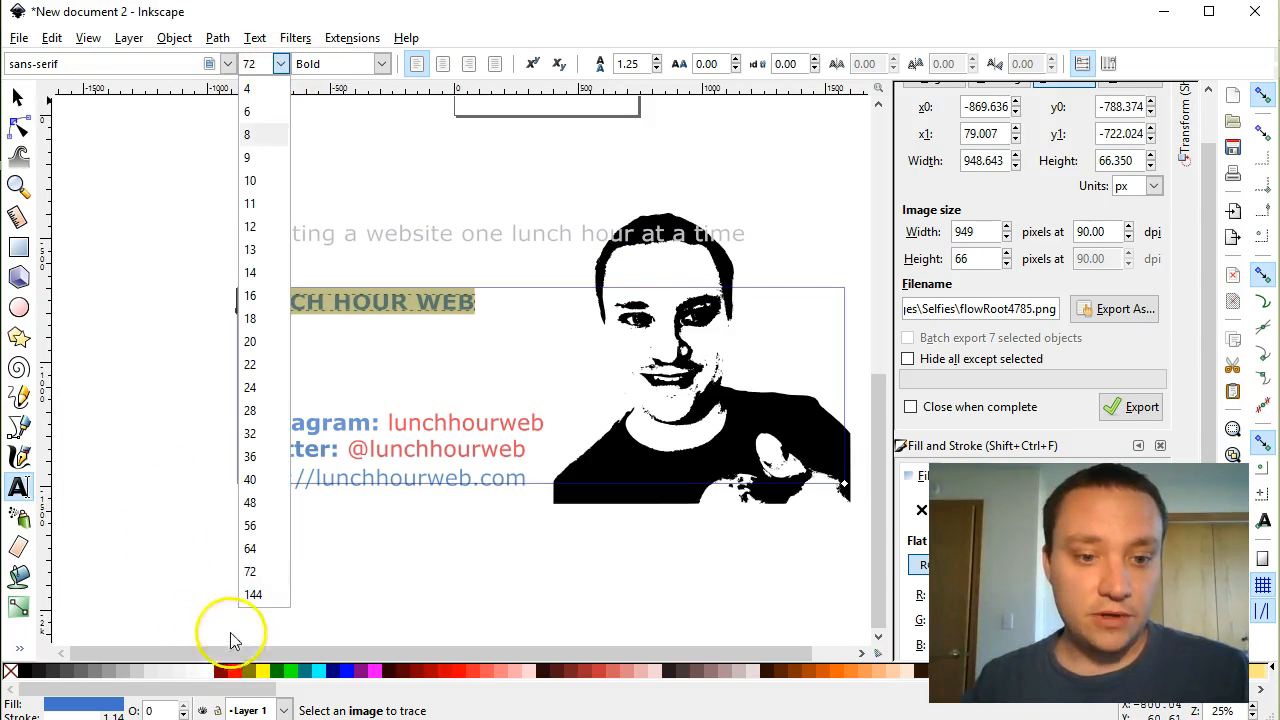
{"action": "left_click", "coordinate": [253, 595]}
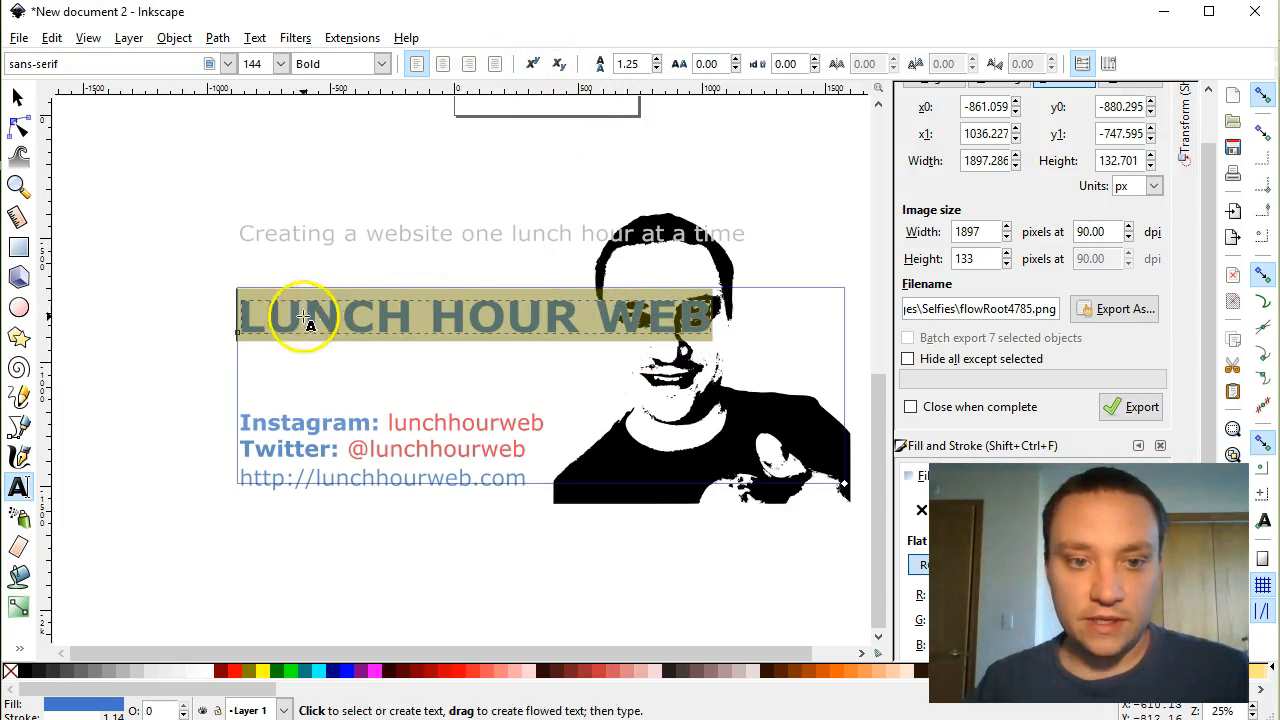
Narrow the "LUNCH HOUR WEB" title to about 1408 by 137 px so it ends beside the portrait's face.
{"action": "left_click", "coordinate": [17, 98]}
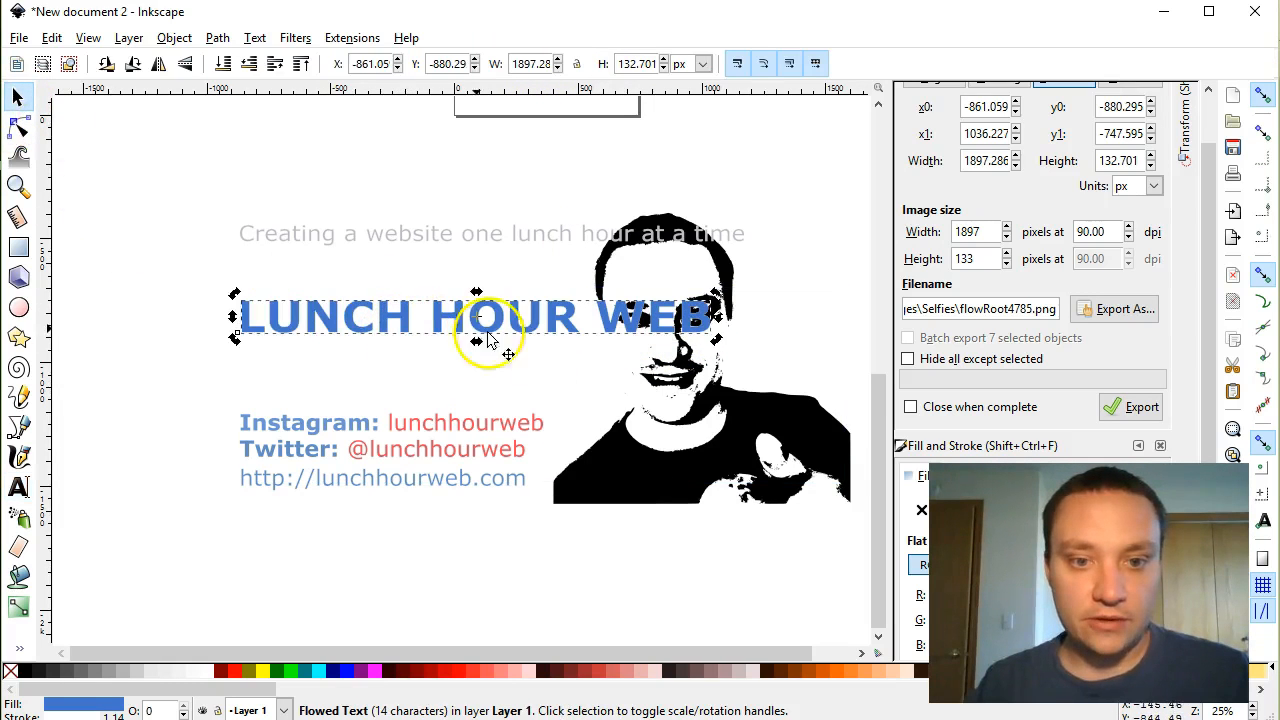
{"action": "left_click", "coordinate": [566, 320]}
{"action": "left_click_drag", "start_coordinate": [716, 340], "coordinate": [597, 347]}
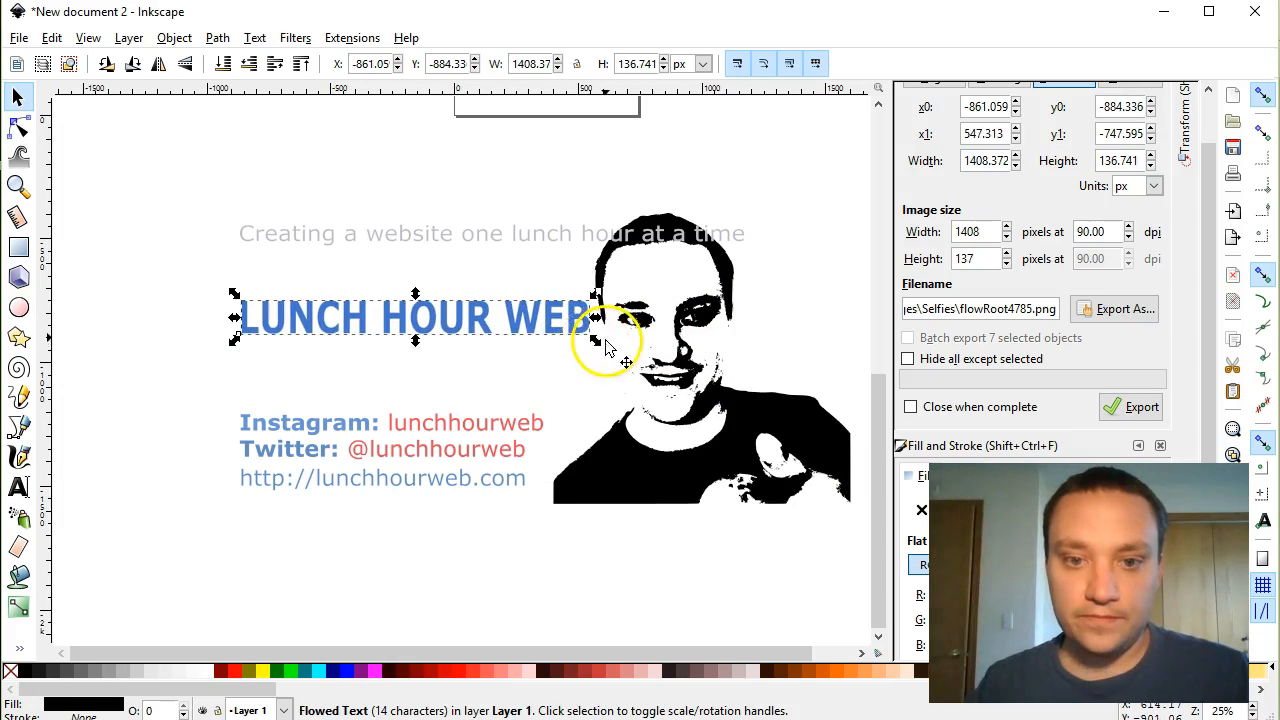
Move the slogan "Creating a website one lunch hour at a time" straight up to about Y -394 px, then select the background rectangle.
{"action": "left_click", "coordinate": [425, 243]}
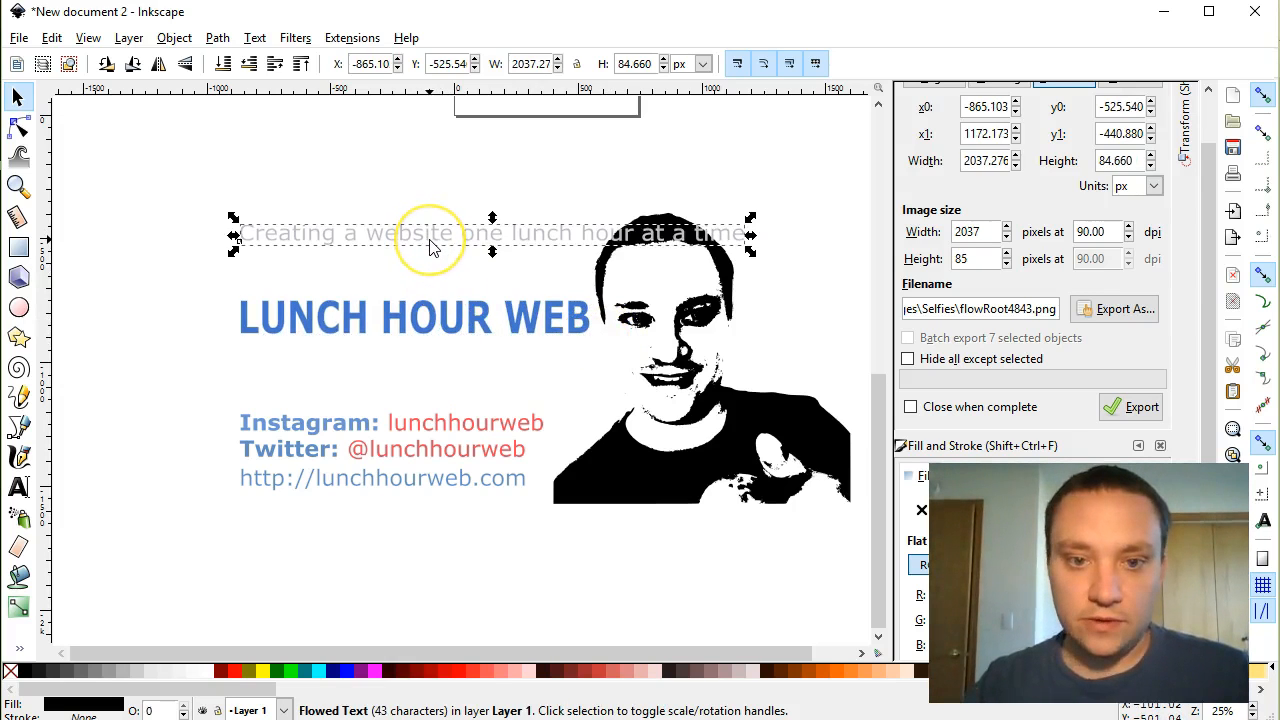
{"action": "key", "text": "Up"}
{"action": "key", "text": "Up"}
{"action": "key", "text": "Up"}
{"action": "key", "text": "Up"}
{"action": "key", "text": "Up"}
{"action": "key", "text": "Up"}
{"action": "key", "text": "Up"}
{"action": "key", "text": "Up"}
{"action": "key", "text": "Up"}
{"action": "key", "text": "Up"}
{"action": "key", "text": "Up"}
{"action": "key", "text": "Up"}
{"action": "key", "text": "Up"}
{"action": "key", "text": "Up"}
{"action": "key", "text": "Up"}
{"action": "key", "text": "Up"}
{"action": "key", "text": "Up"}
{"action": "key", "text": "Up"}
{"action": "key", "text": "Up"}
{"action": "key", "text": "Up"}
{"action": "key", "text": "Up"}
{"action": "key", "text": "Up"}
{"action": "key", "text": "Up"}
{"action": "key", "text": "Up"}
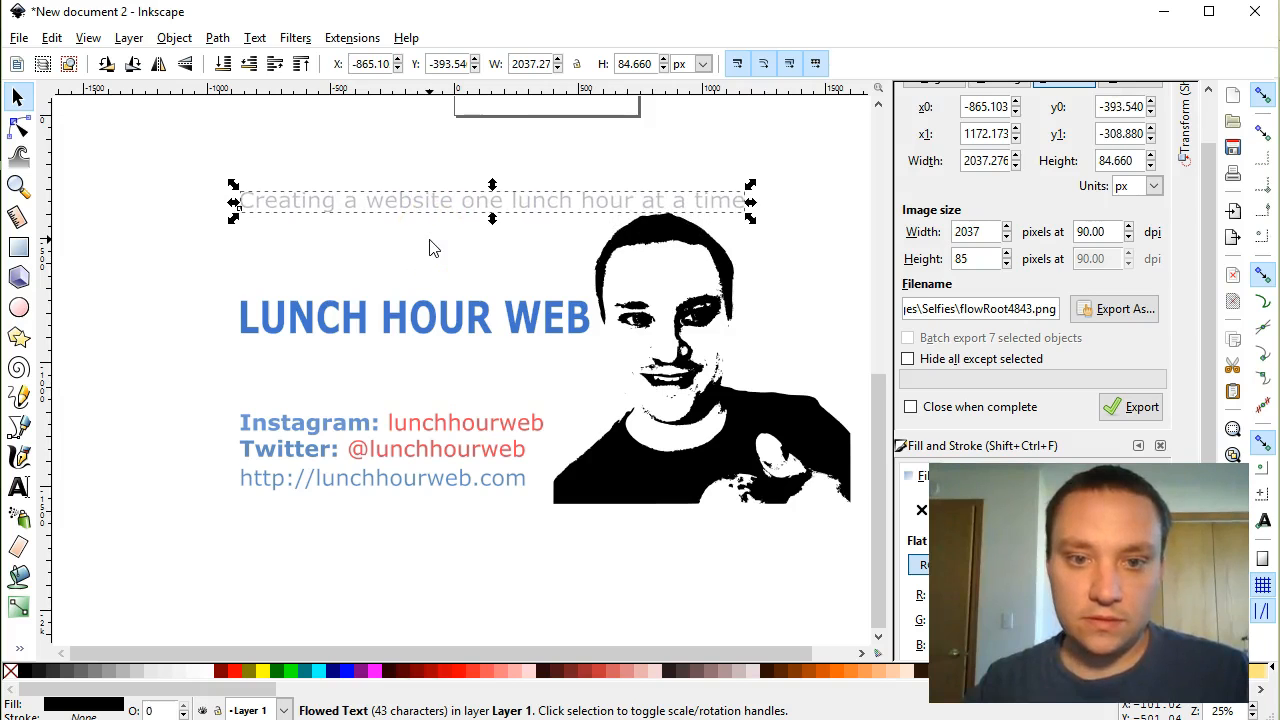
{"action": "left_click", "coordinate": [176, 322]}
{"action": "left_click", "coordinate": [251, 257]}
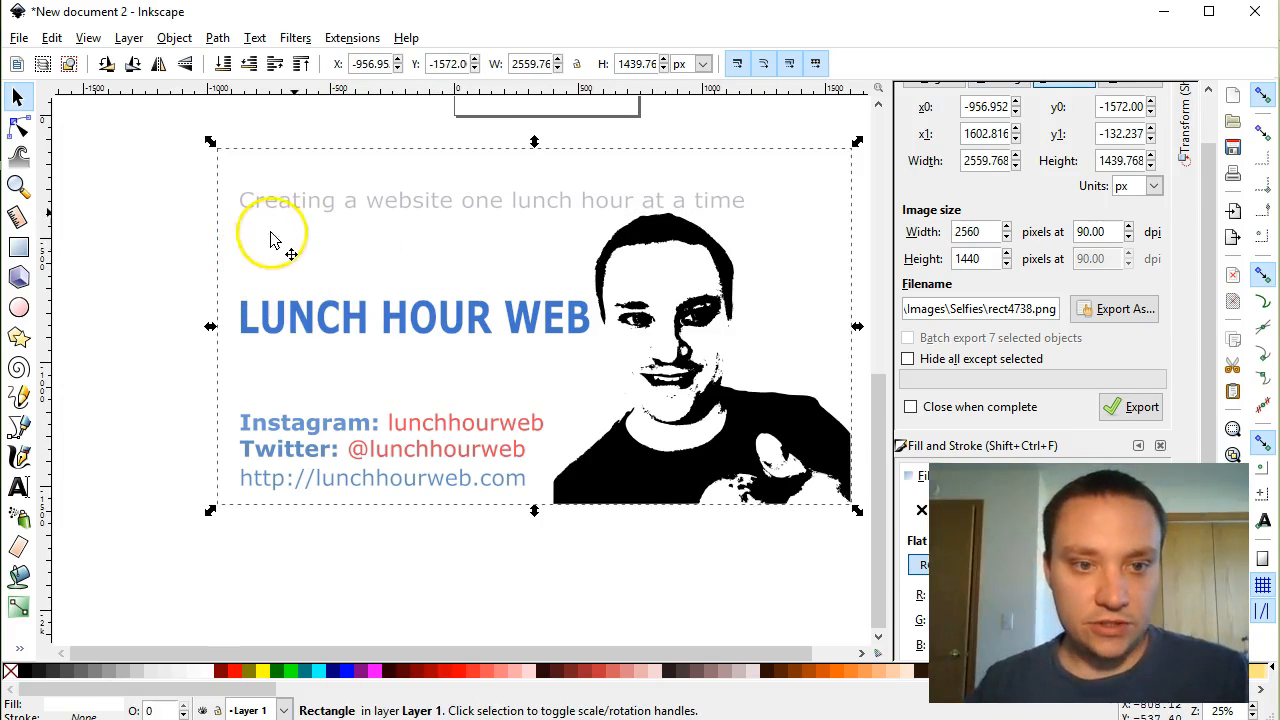
Move the tagline "Creating a website one lunch hour at a time" up toward the banner's upper edge, to about Y -292 px.
{"action": "left_click", "coordinate": [356, 207]}
{"action": "key", "text": "Up"}
{"action": "key", "text": "Up"}
{"action": "key", "text": "Up"}
{"action": "key", "text": "Up"}
{"action": "key", "text": "Up"}
{"action": "key", "text": "Up"}
{"action": "key", "text": "Up"}
{"action": "key", "text": "Up"}
{"action": "key", "text": "Up"}
{"action": "key", "text": "Up"}
{"action": "key", "text": "Up"}
{"action": "key", "text": "Up"}
{"action": "key", "text": "Up"}
{"action": "key", "text": "Up"}
{"action": "key", "text": "Up"}
{"action": "key", "text": "Up"}
{"action": "key", "text": "Up"}
{"action": "key", "text": "Up"}
{"action": "key", "text": "Up"}
{"action": "key", "text": "Up"}
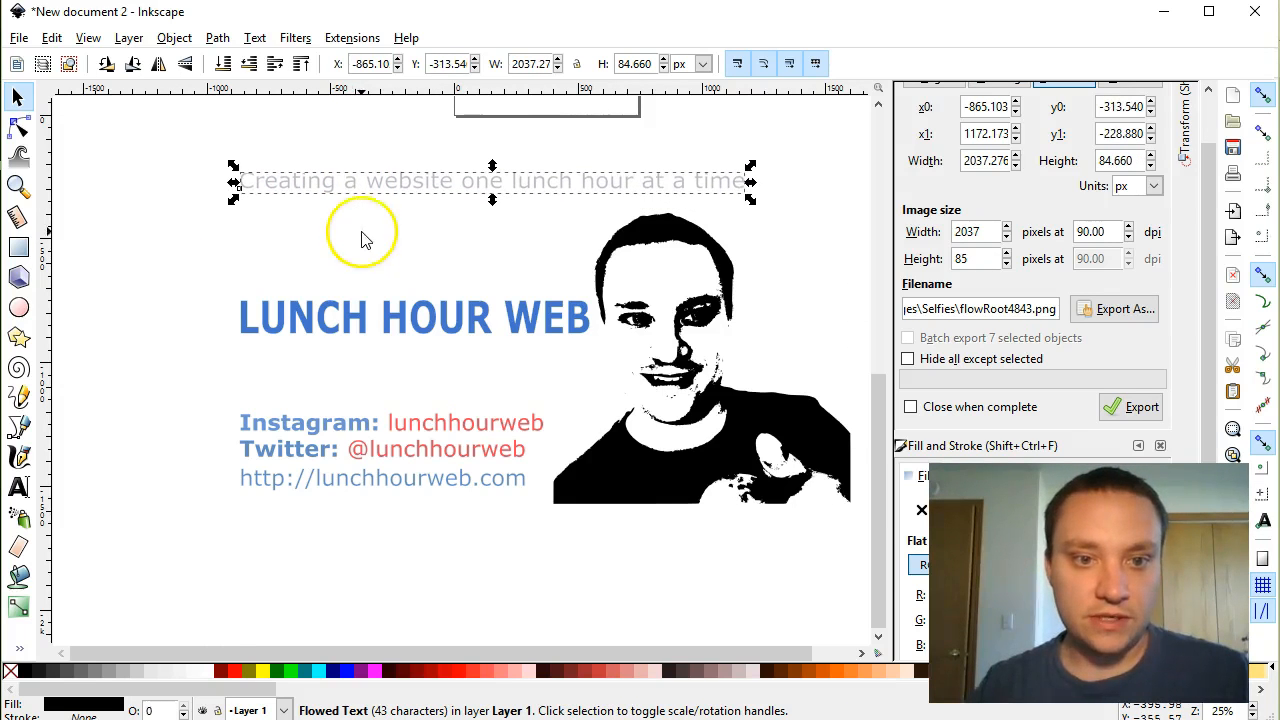
{"action": "left_click", "coordinate": [251, 151]}
{"action": "left_click", "coordinate": [310, 189]}
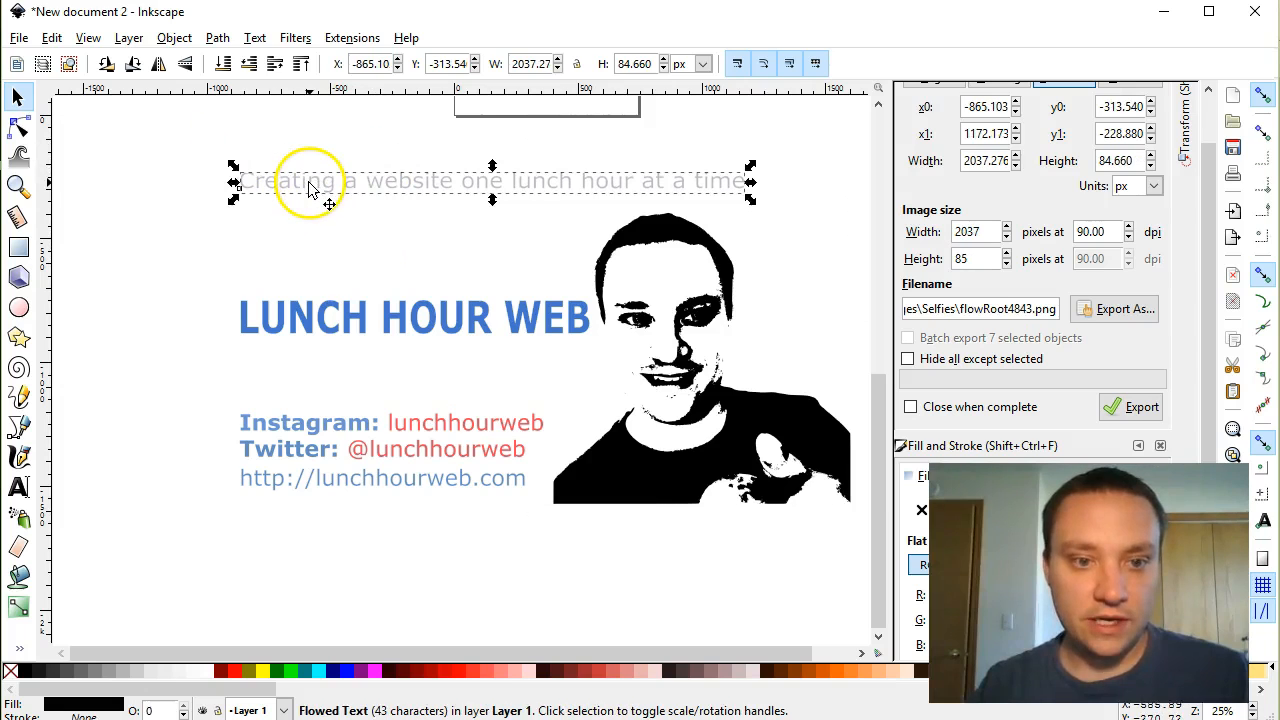
{"action": "key", "text": "Up"}
{"action": "key", "text": "Up"}
{"action": "key", "text": "Up"}
{"action": "key", "text": "Up"}
{"action": "key", "text": "Up"}
{"action": "key", "text": "Up"}
{"action": "key", "text": "Up"}
{"action": "key", "text": "Up"}
{"action": "key", "text": "Up"}
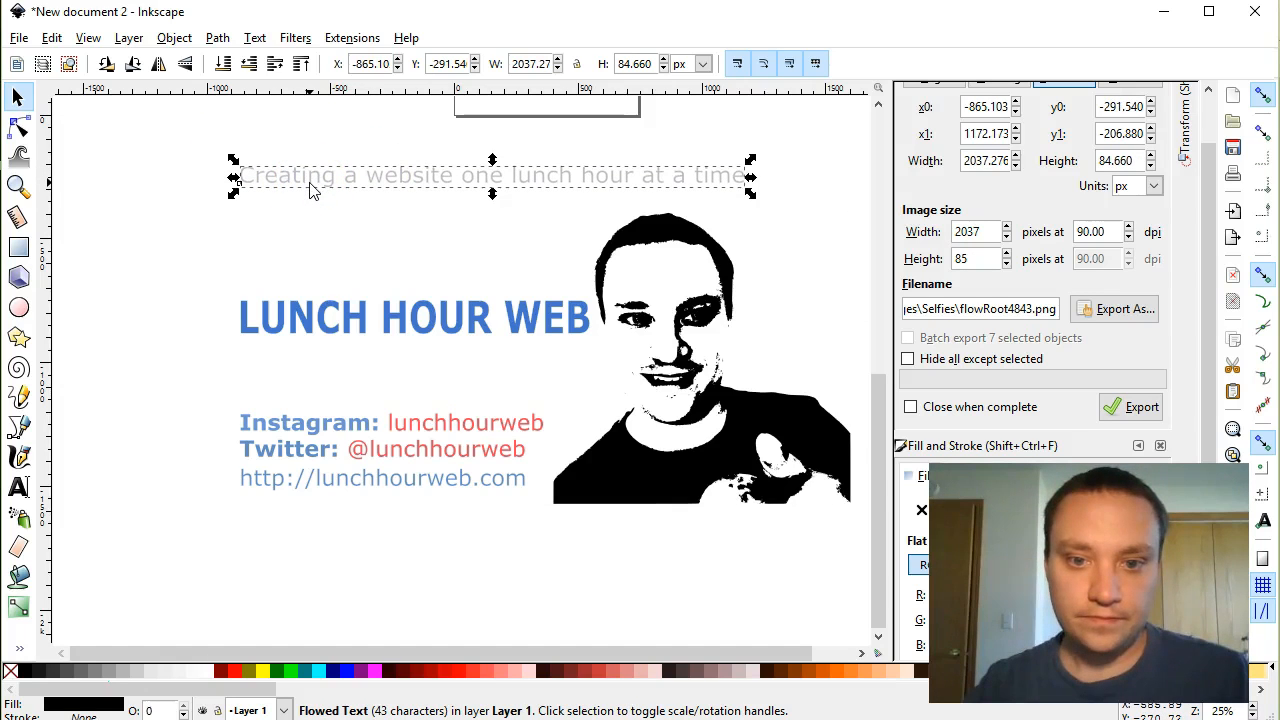
Recolor all of the tagline text solid black, with red, green and blue set to 0.
{"action": "double_click", "coordinate": [310, 189]}
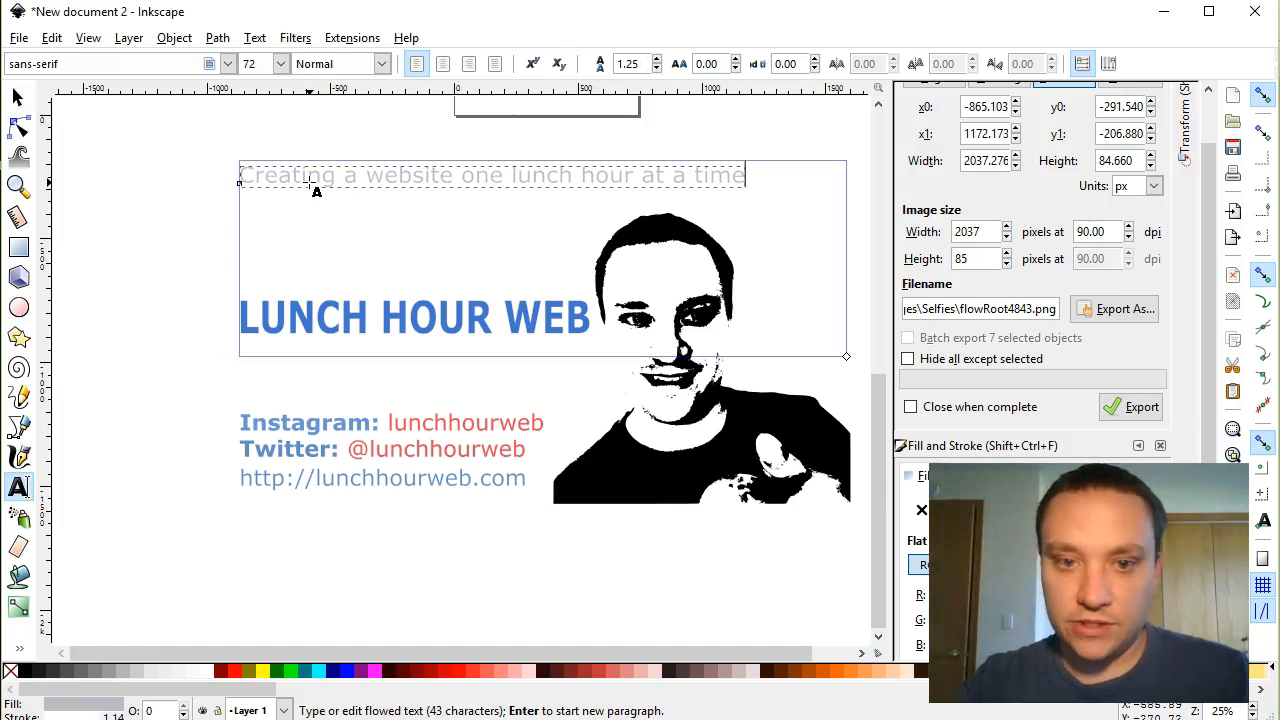
{"action": "key", "text": "shift+Home"}
{"action": "scroll", "coordinate": [1213, 140], "scroll_direction": "up", "scroll_amount": 1}
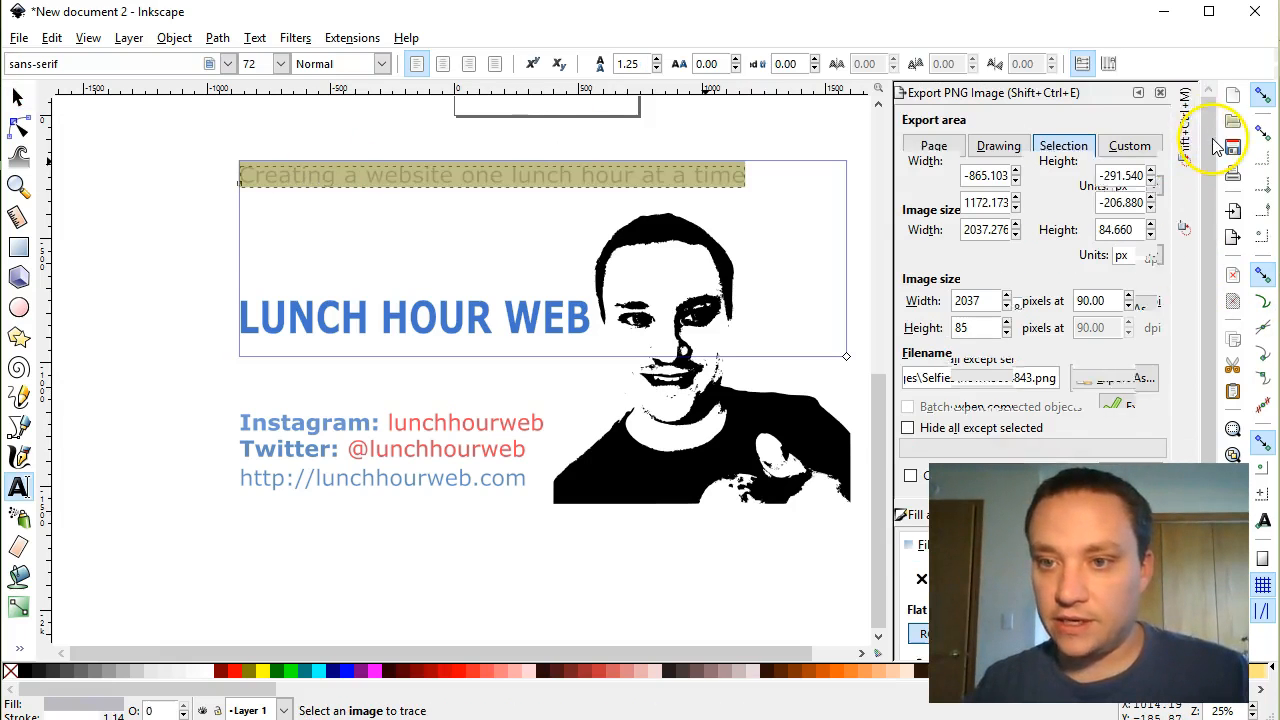
{"action": "left_click", "coordinate": [1138, 94]}
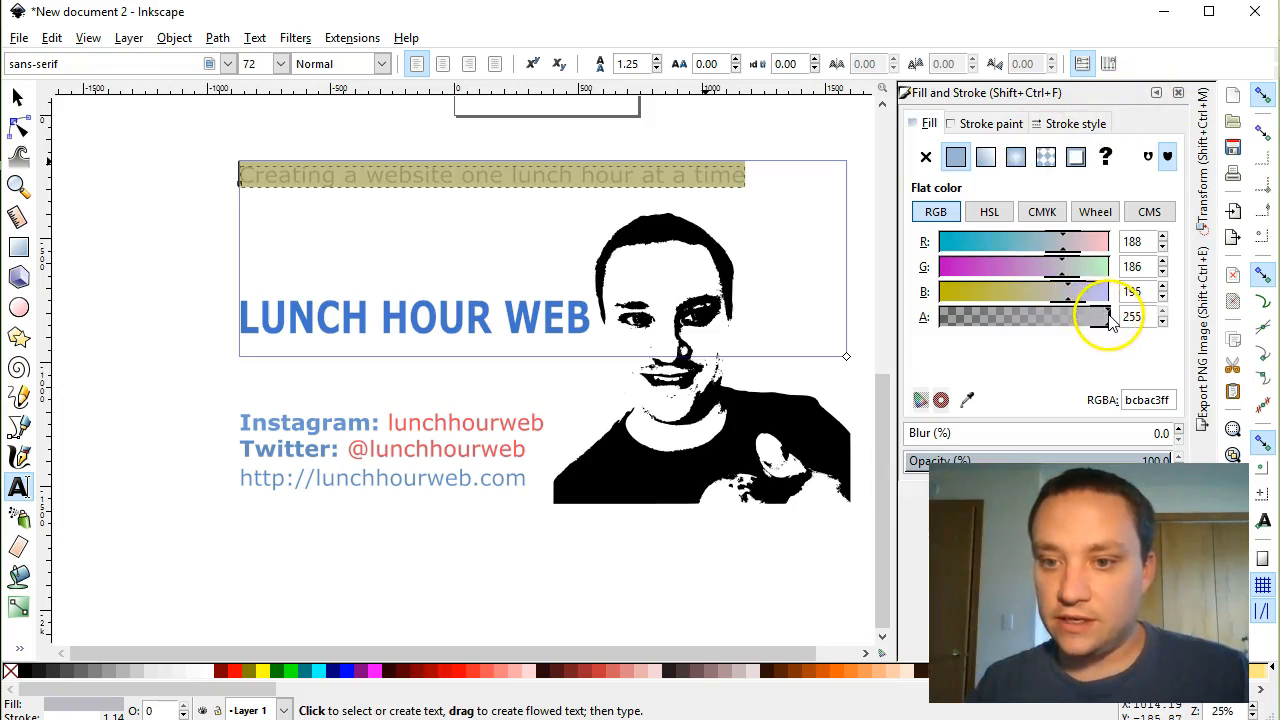
{"action": "left_click", "coordinate": [941, 292]}
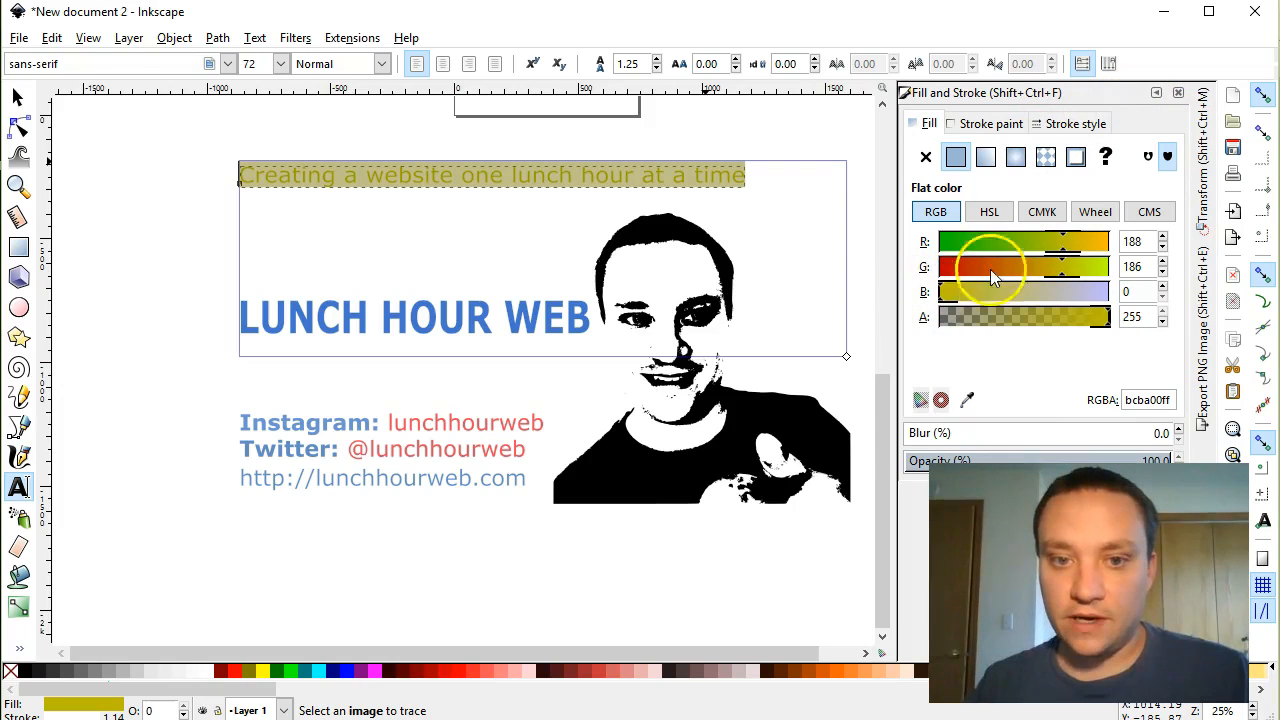
{"action": "left_click", "coordinate": [941, 267]}
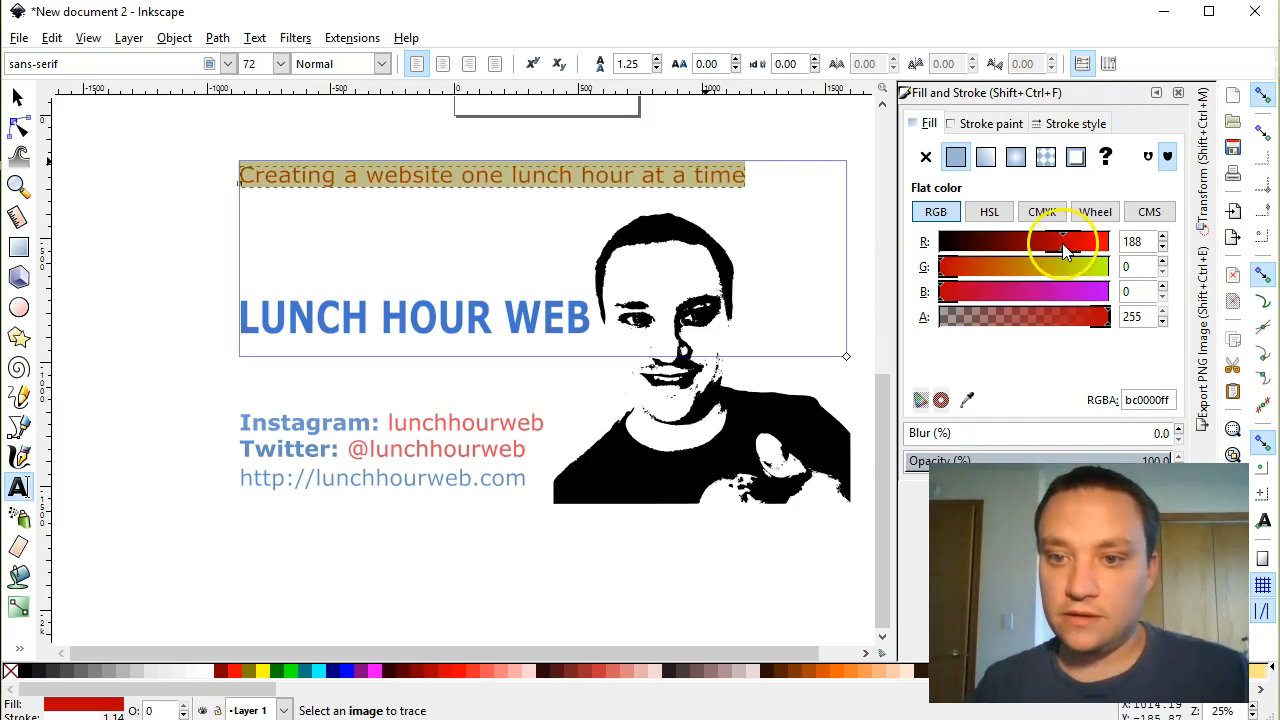
{"action": "left_click", "coordinate": [941, 242]}
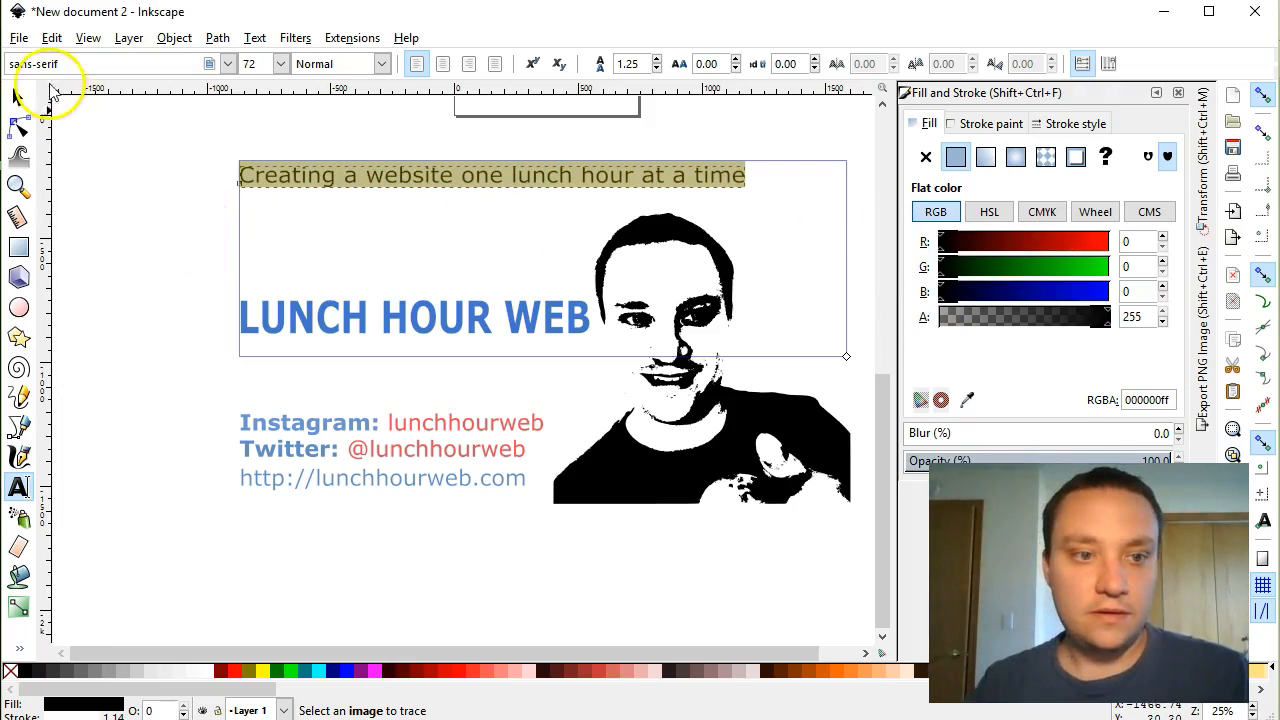
{"action": "left_click", "coordinate": [17, 95]}
{"action": "left_click", "coordinate": [178, 246]}
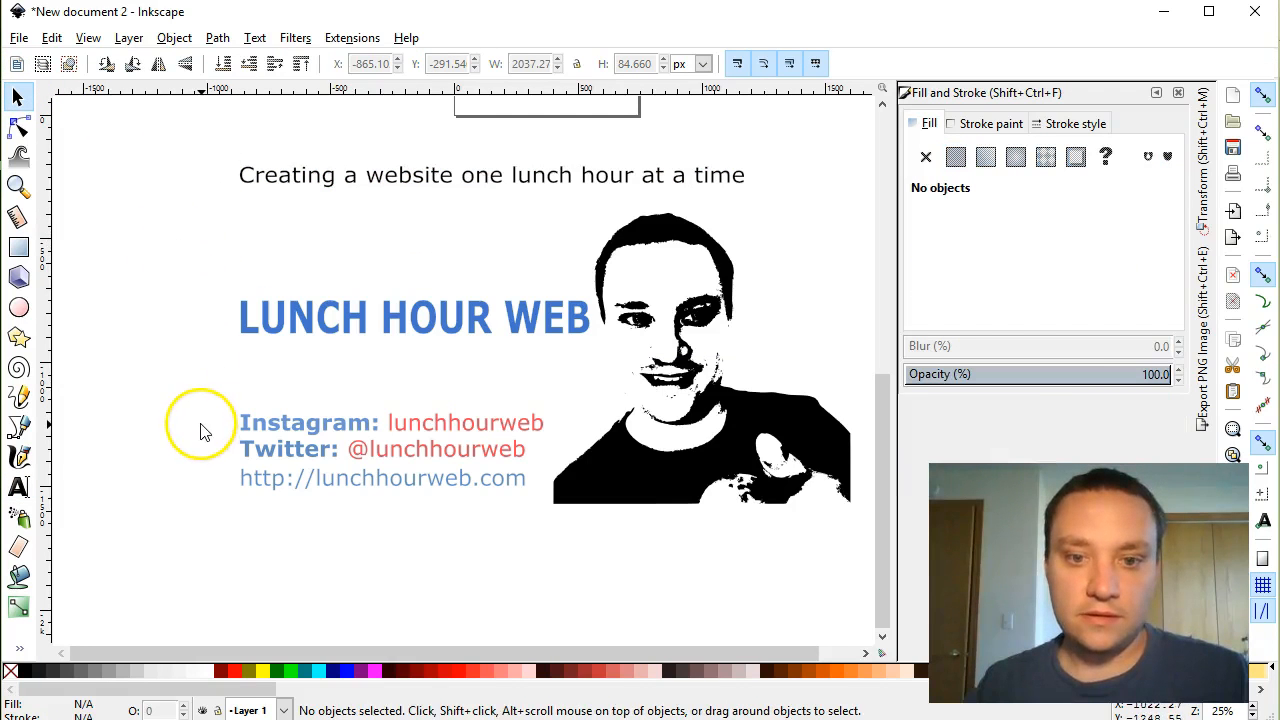
Nudge the LUNCH HOUR WEB heading down to about Y -894 px and the tagline slightly further up.
{"action": "left_click", "coordinate": [349, 330]}
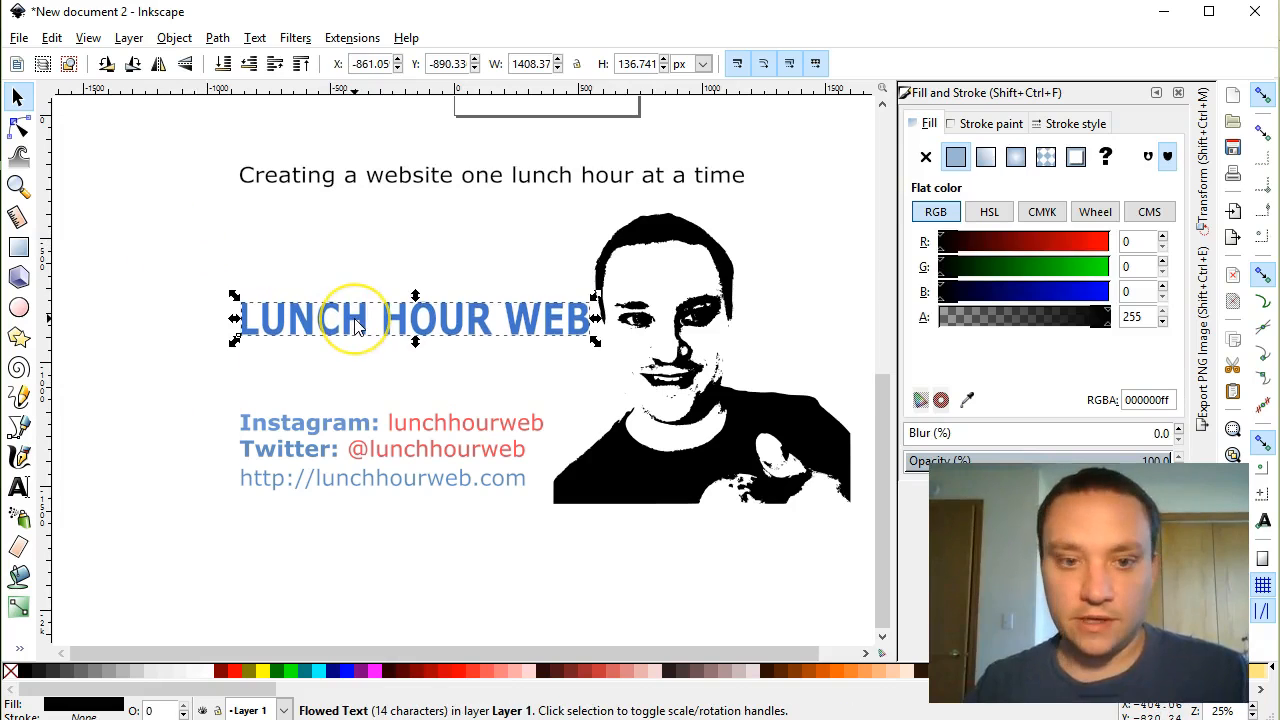
{"action": "left_click", "coordinate": [165, 395]}
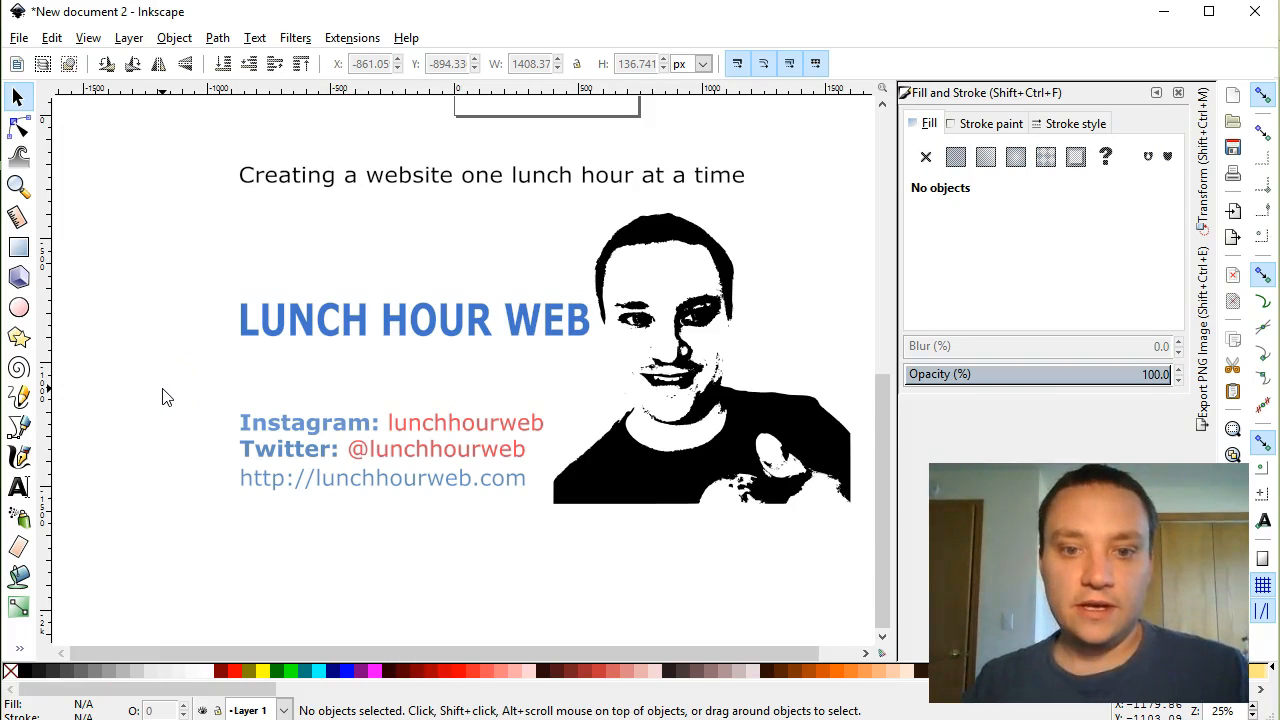
{"action": "left_click", "coordinate": [272, 261]}
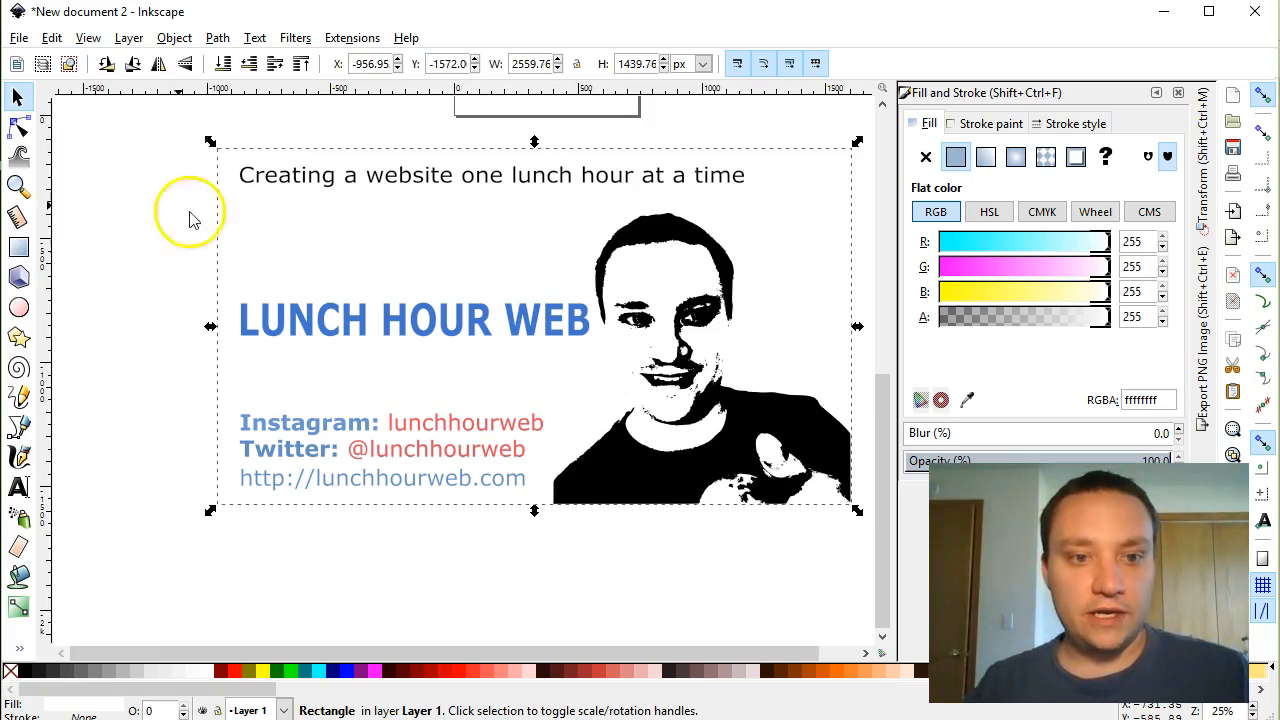
{"action": "left_click", "coordinate": [280, 188]}
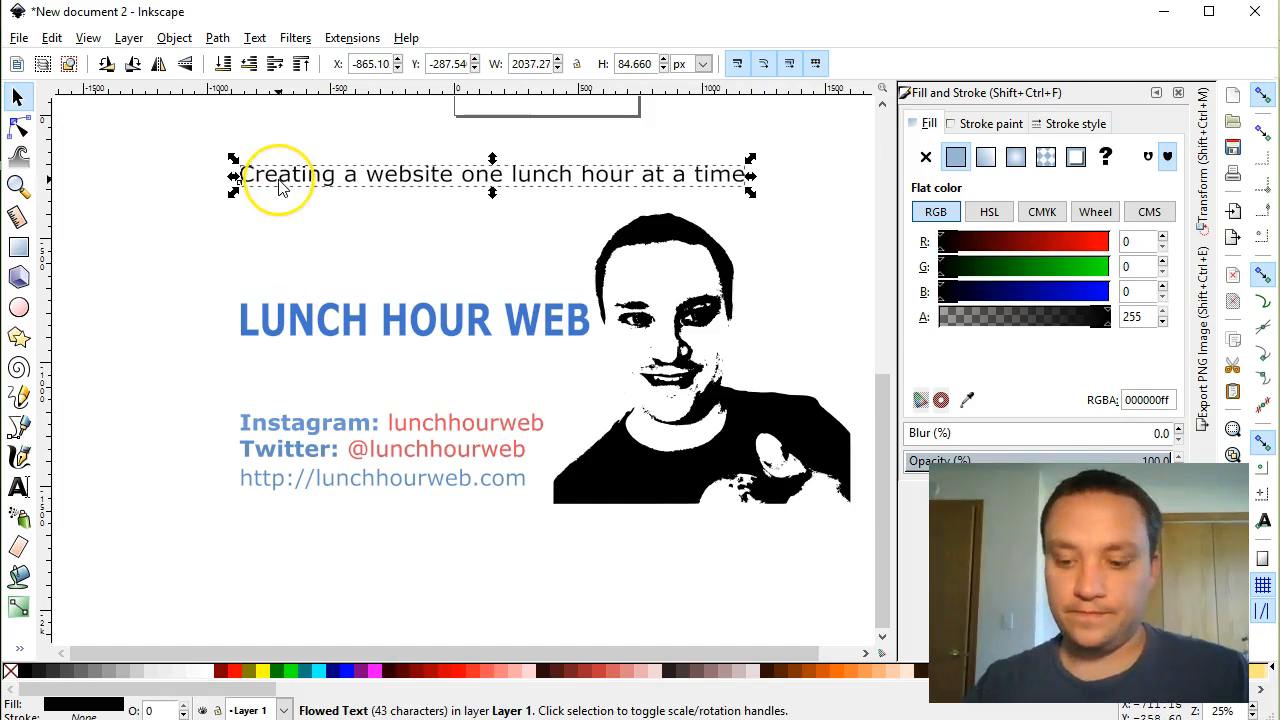
{"action": "left_click", "coordinate": [143, 241]}
Select the banner's background, texts and portrait, and group them into one object.
{"action": "left_click_drag", "start_coordinate": [177, 133], "coordinate": [583, 535]}
{"action": "left_click_drag", "start_coordinate": [588, 655], "coordinate": [414, 650]}
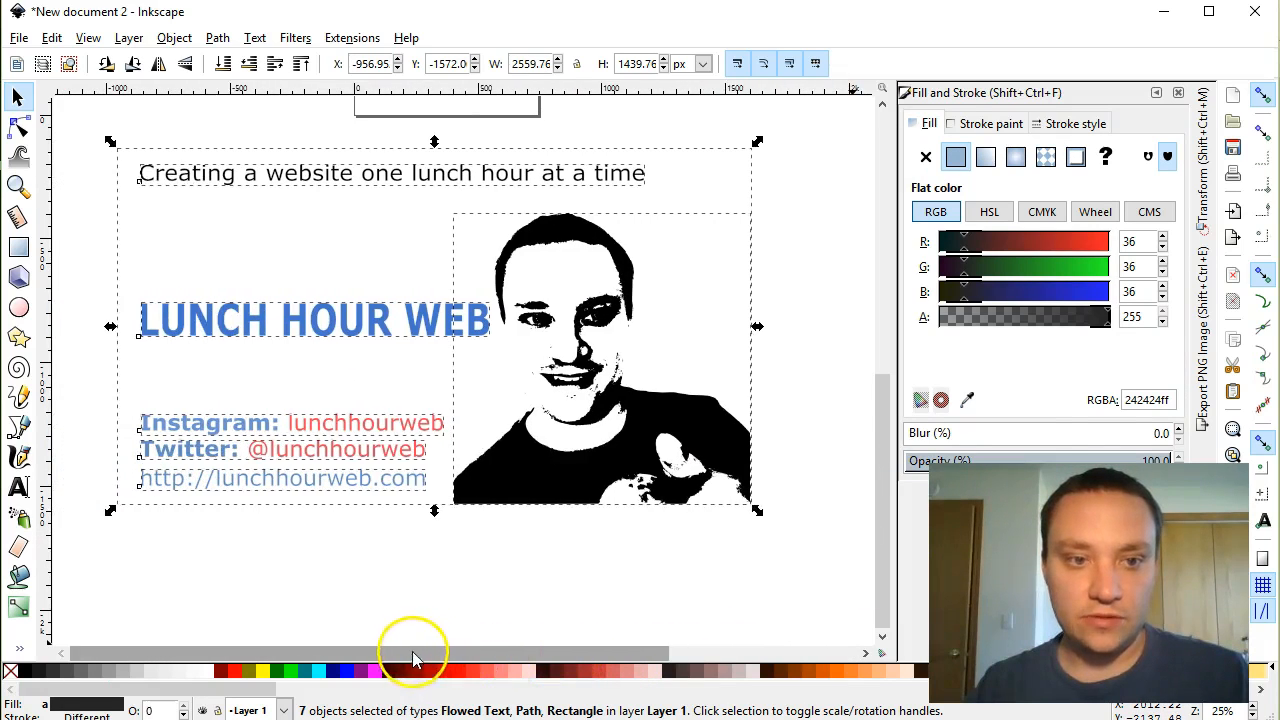
{"action": "right_click", "coordinate": [411, 312]}
{"action": "left_click", "coordinate": [495, 673]}
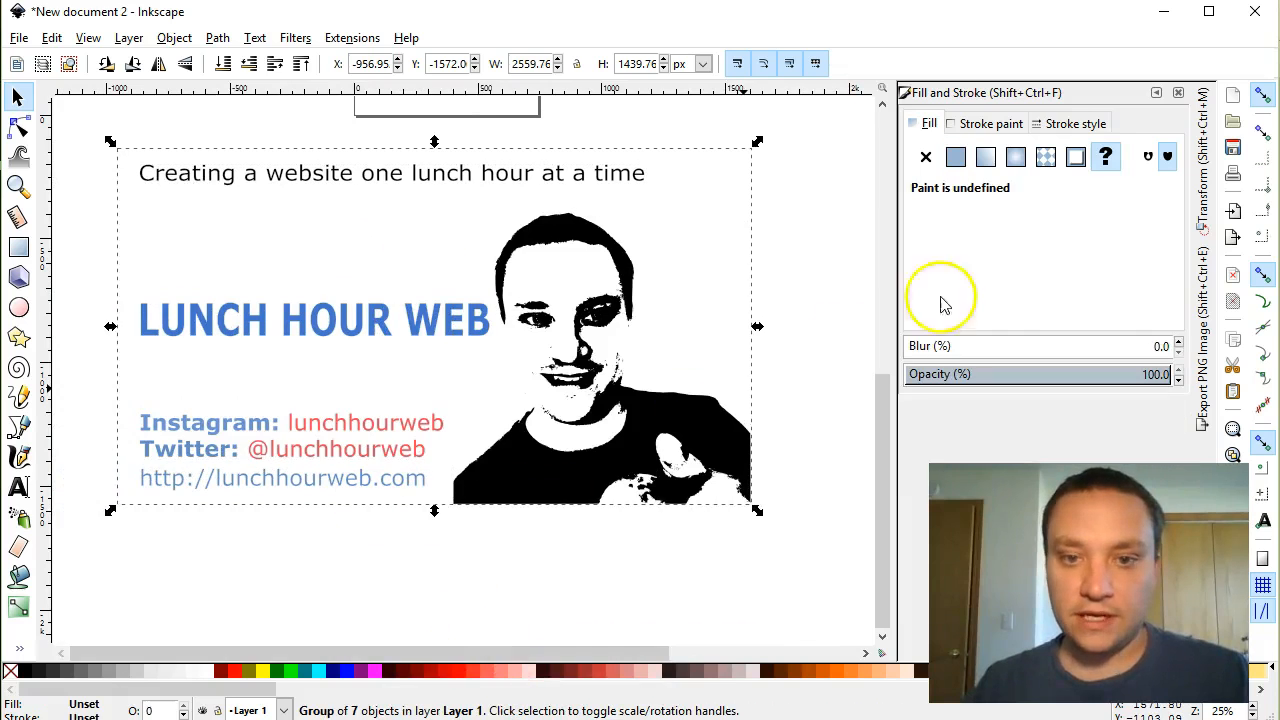
Export the grouped banner to the Selfies folder as the PNG file "Youtube Banner 6.4.16-2.png".
{"action": "left_click", "coordinate": [1200, 300]}
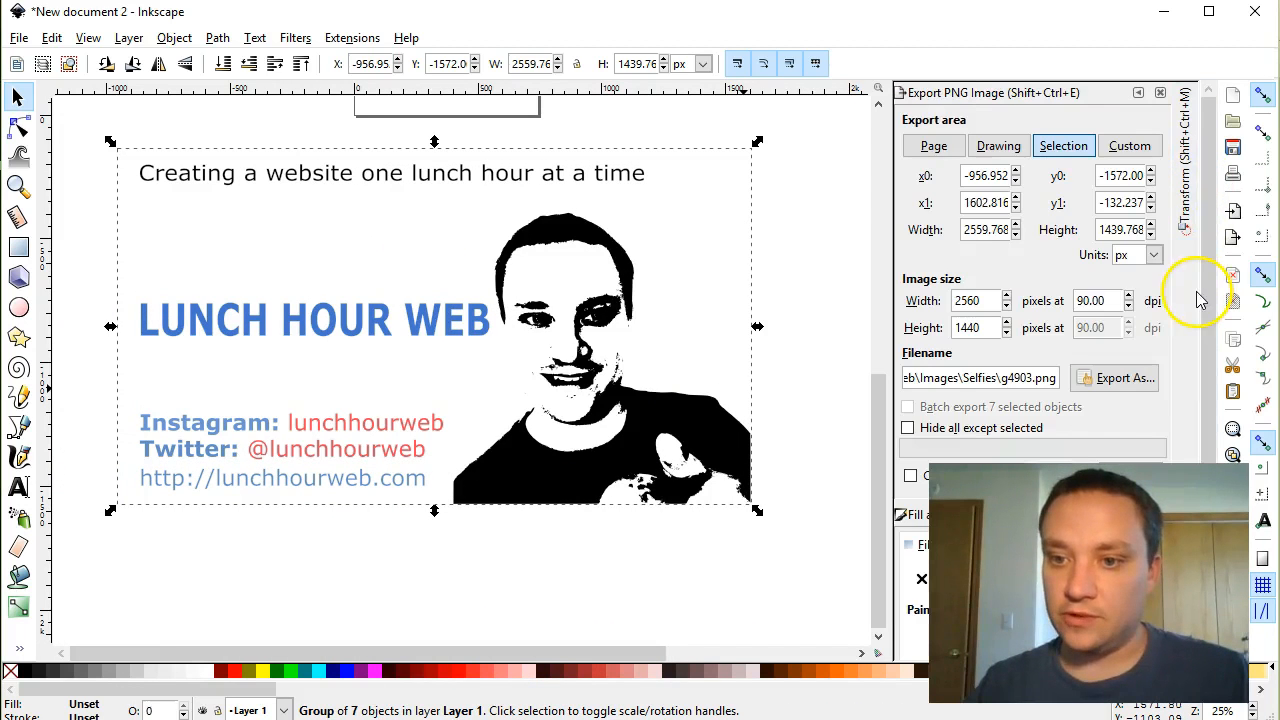
{"action": "scroll", "coordinate": [1135, 298], "scroll_direction": "down", "scroll_amount": 2}
{"action": "left_click", "coordinate": [1114, 308]}
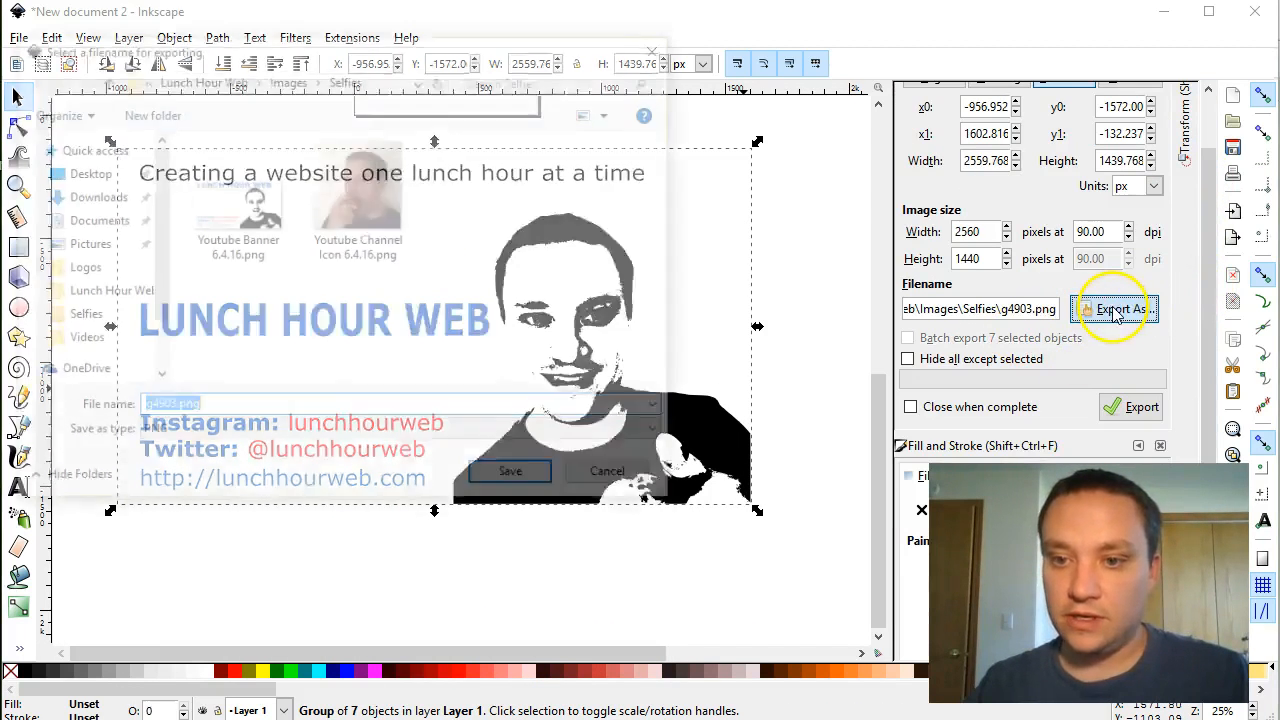
{"action": "left_click", "coordinate": [215, 212]}
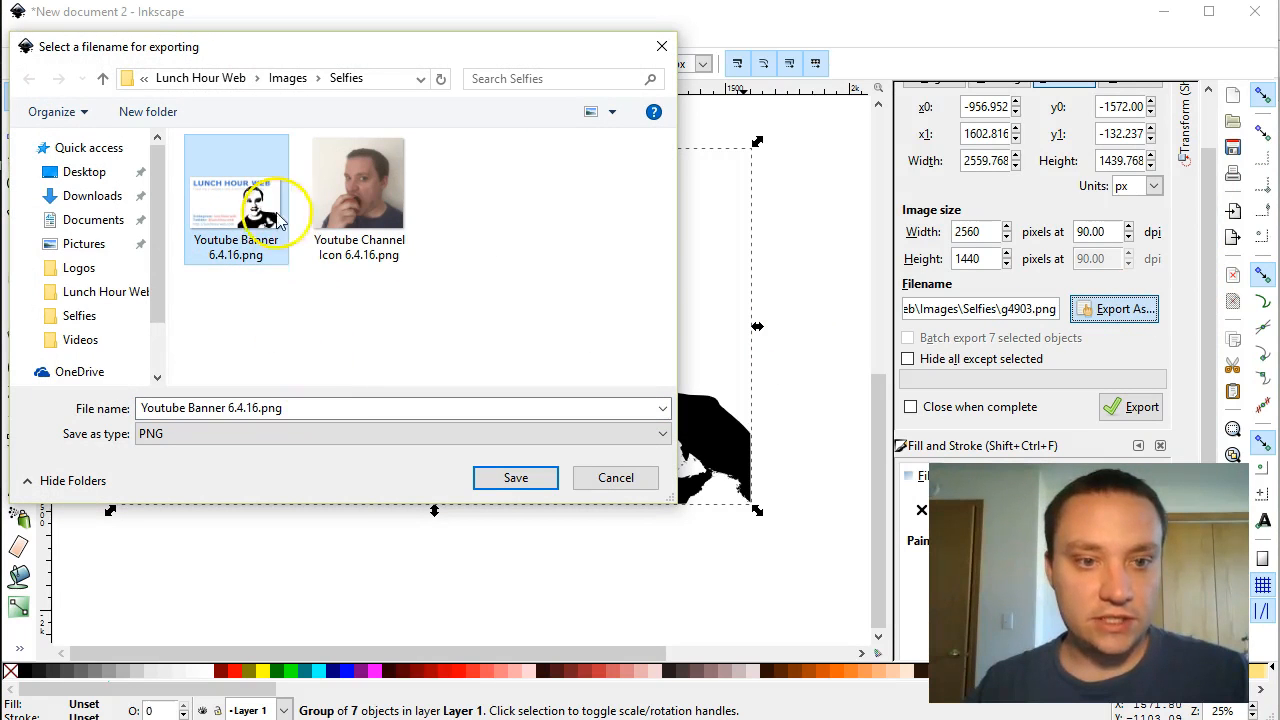
{"action": "left_click", "coordinate": [257, 410]}
{"action": "double_click", "coordinate": [258, 410]}
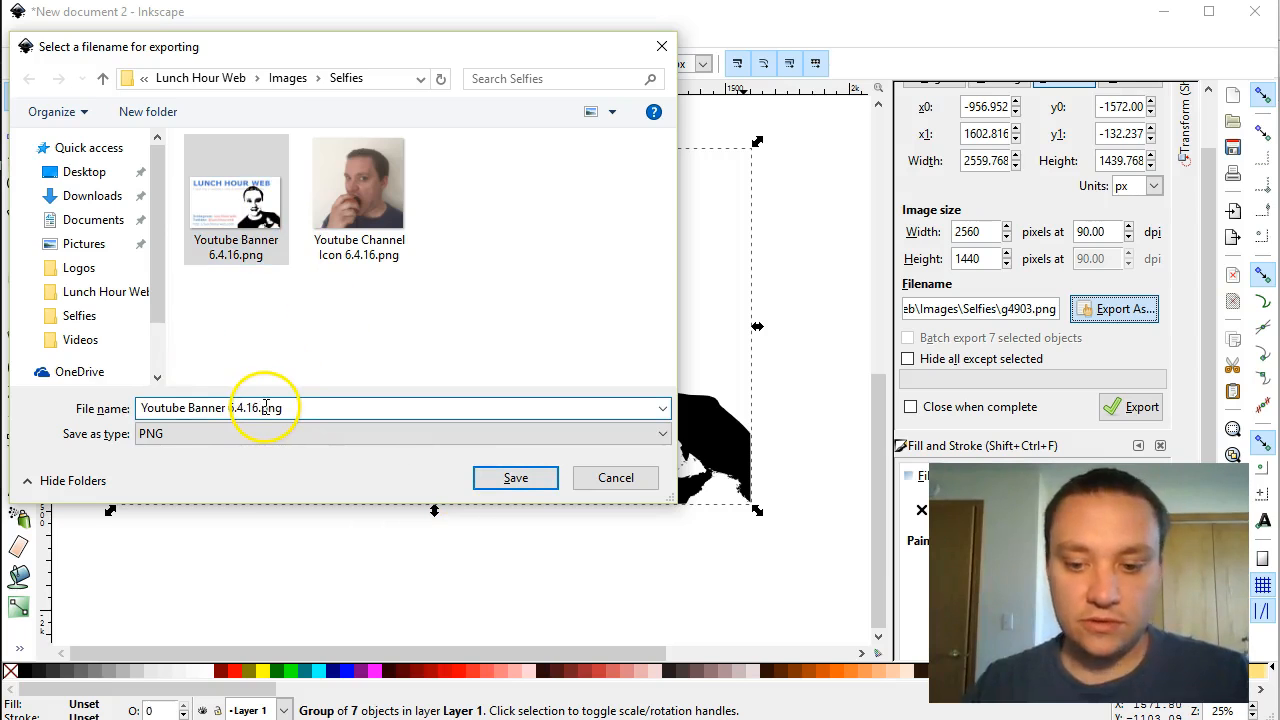
{"action": "type", "text": "2"}
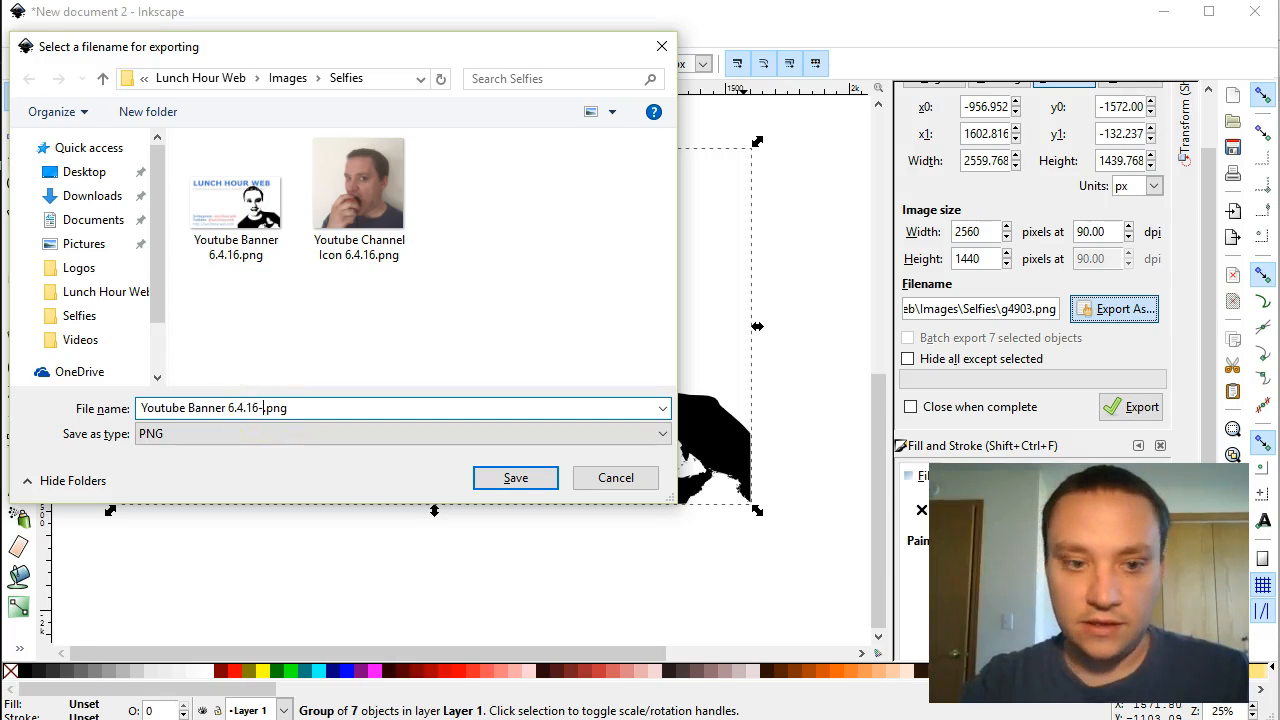
{"action": "left_click", "coordinate": [515, 477]}
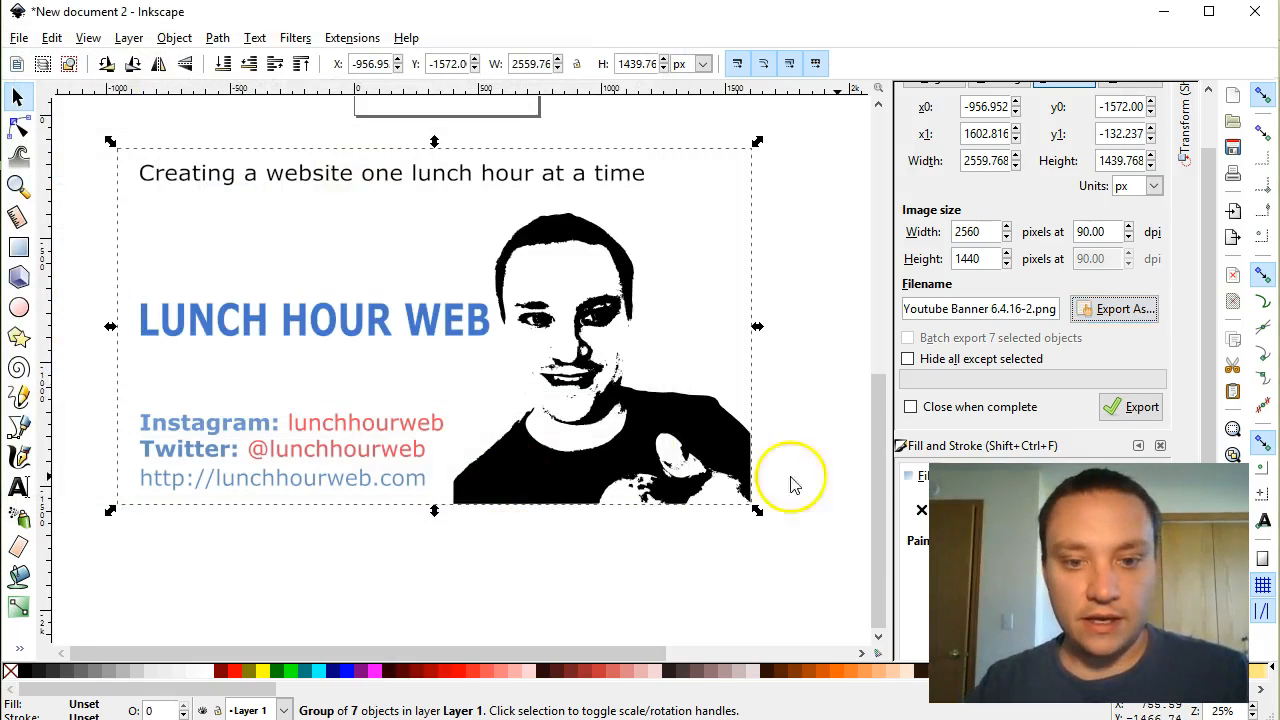
{"action": "left_click", "coordinate": [1118, 412]}
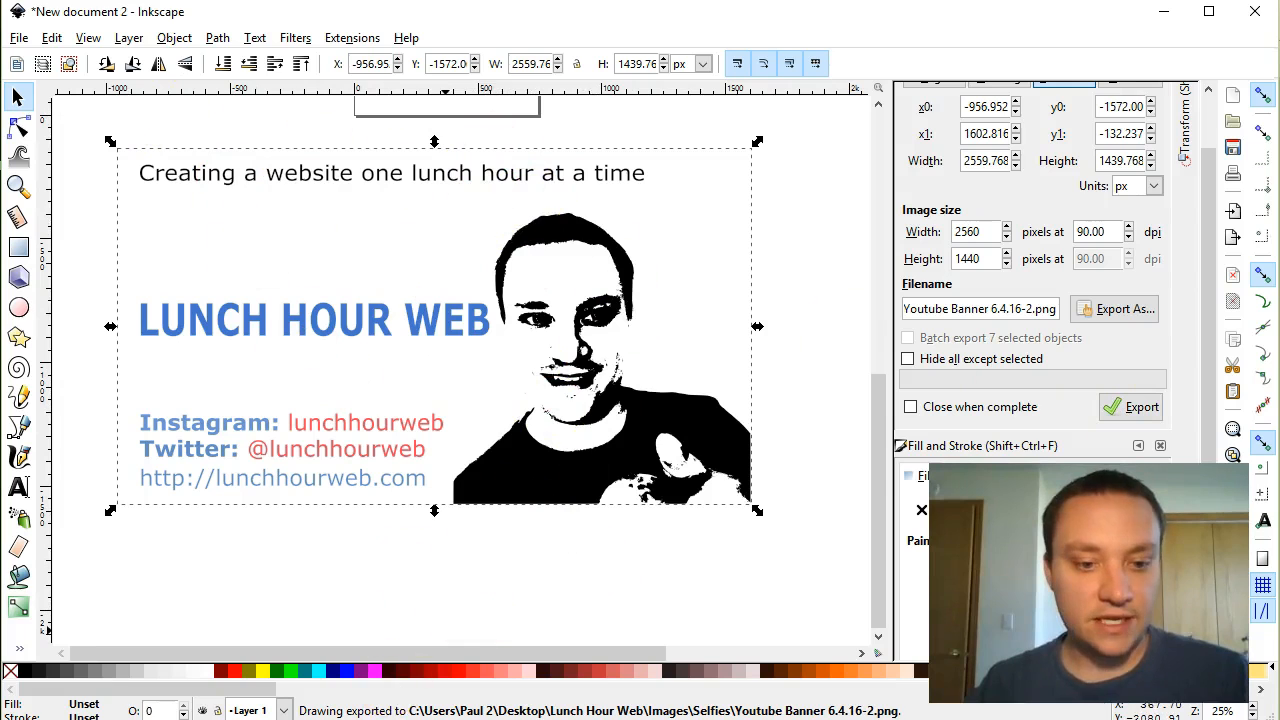
Switch to the YouTube channel page in the browser and upload "Youtube Banner 6.4.16-2.png" as the channel art.
{"action": "mouse_move", "coordinate": [20, 646]}
{"action": "left_click", "coordinate": [122, 660]}
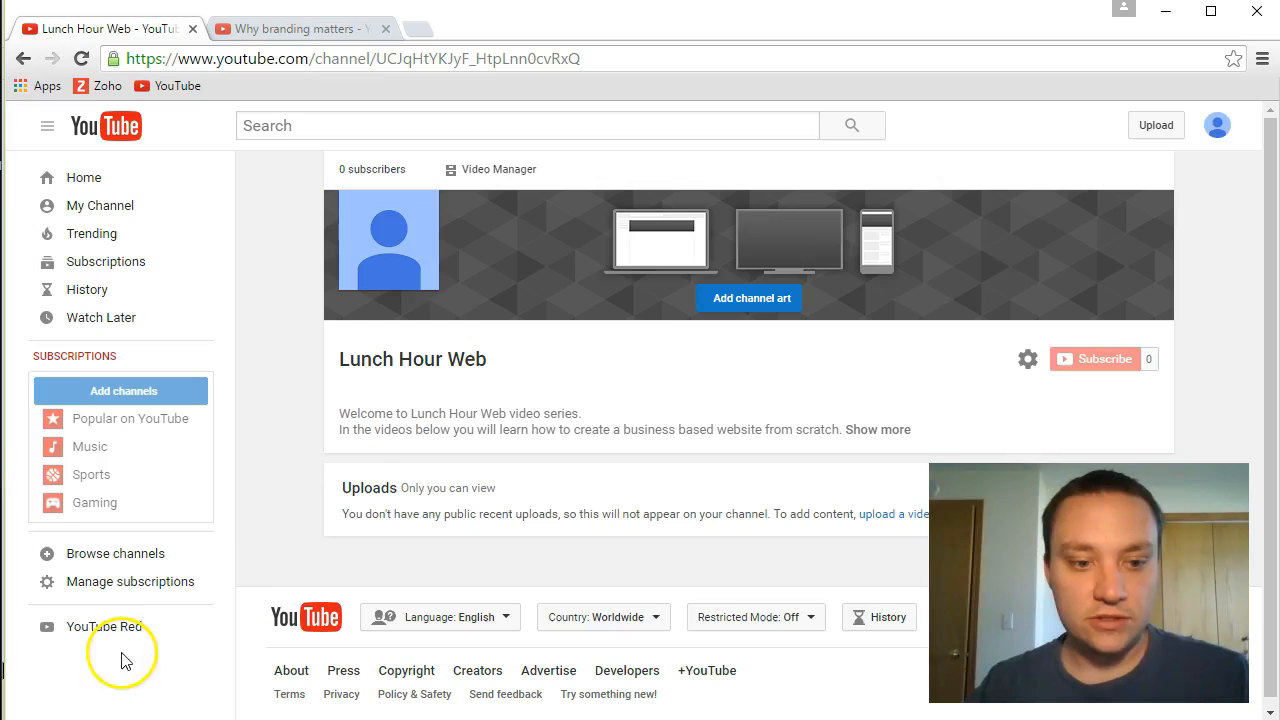
{"action": "left_click", "coordinate": [1156, 207]}
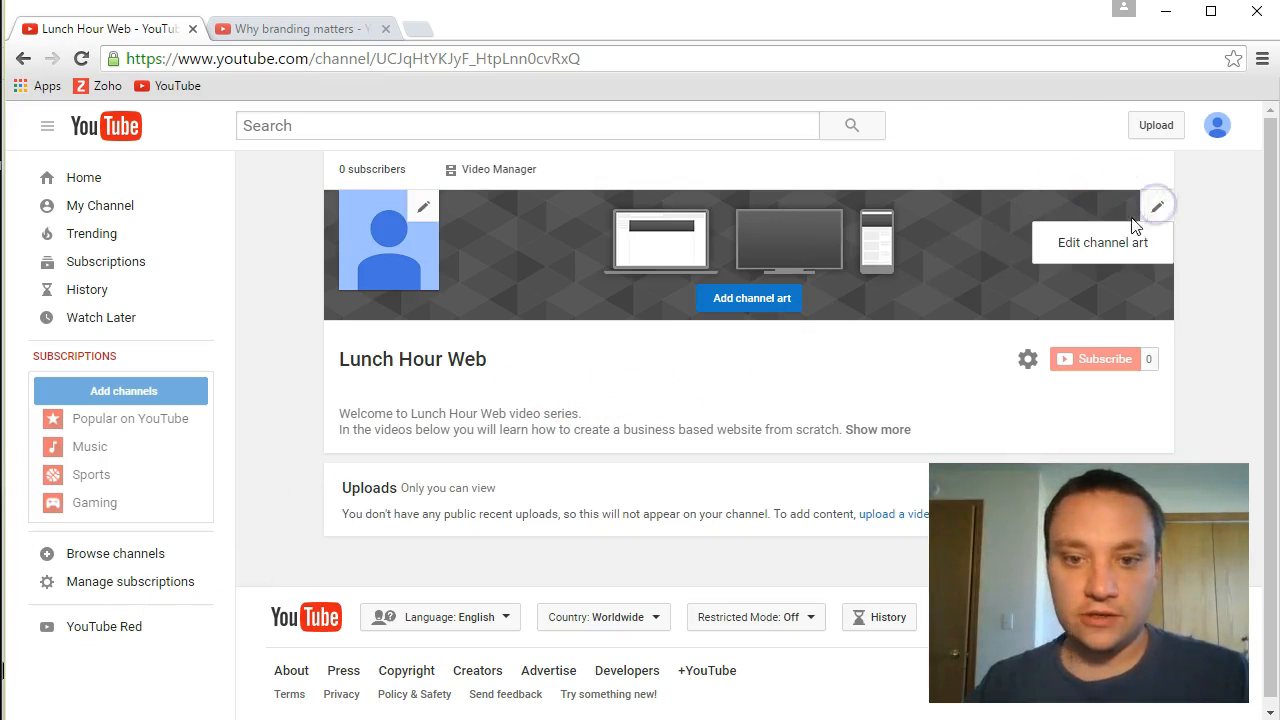
{"action": "left_click", "coordinate": [1106, 238]}
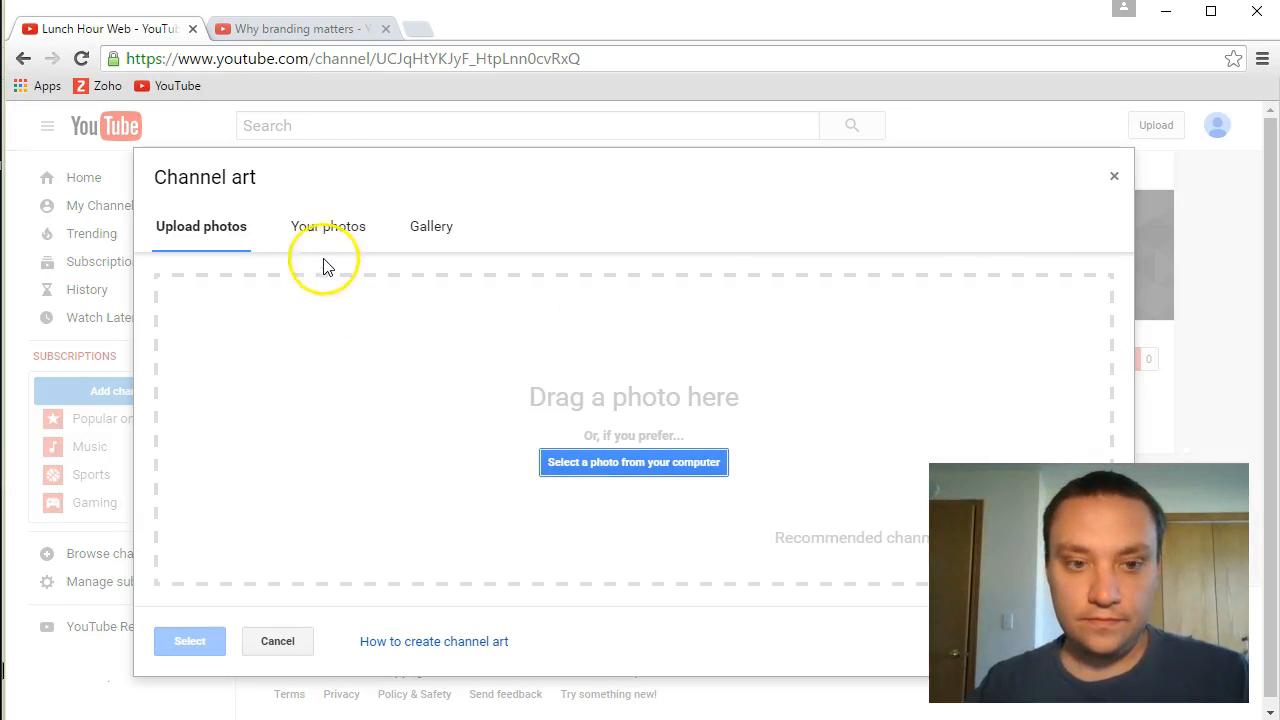
{"action": "left_click", "coordinate": [674, 468]}
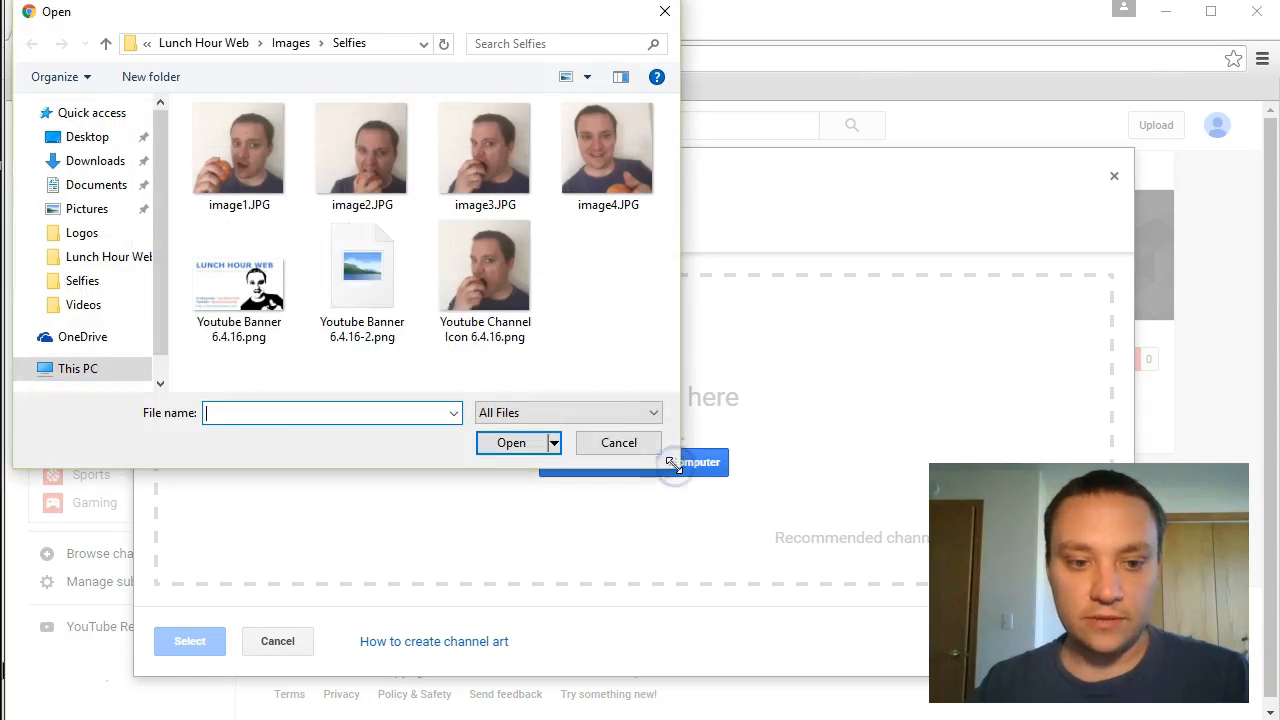
{"action": "left_click", "coordinate": [360, 290]}
{"action": "left_click", "coordinate": [511, 445]}
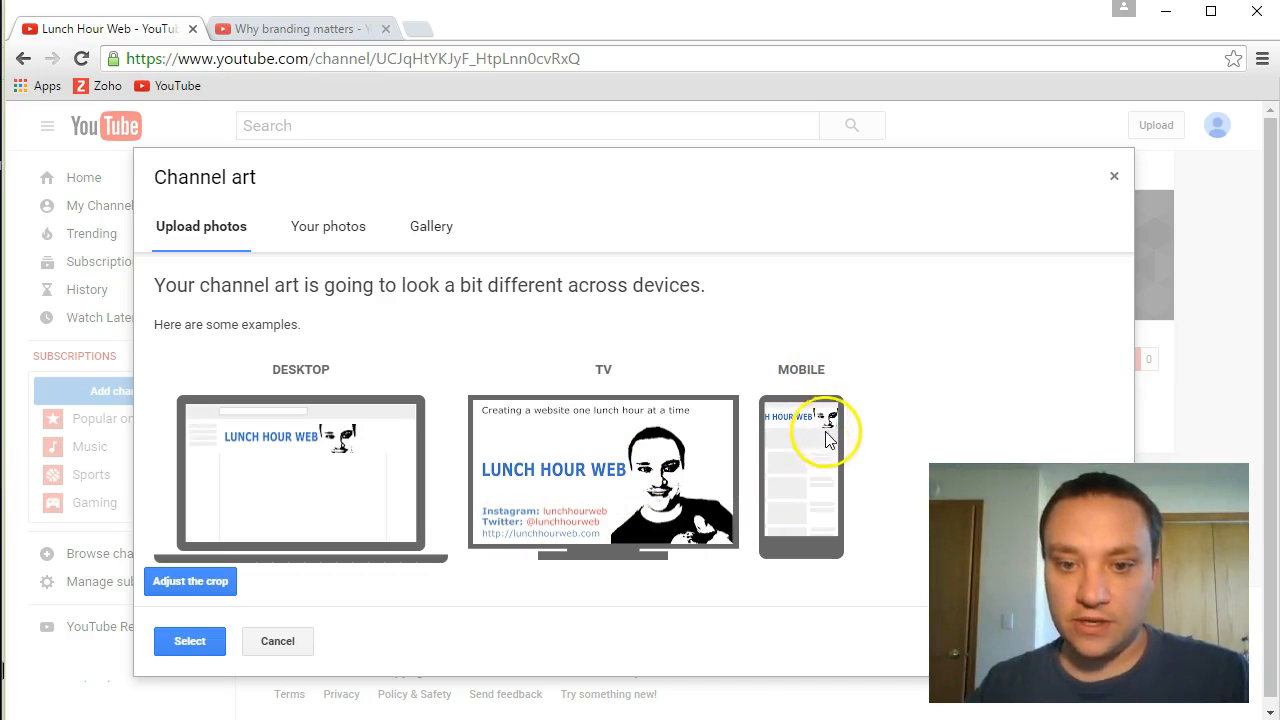
{"action": "left_click", "coordinate": [186, 641]}
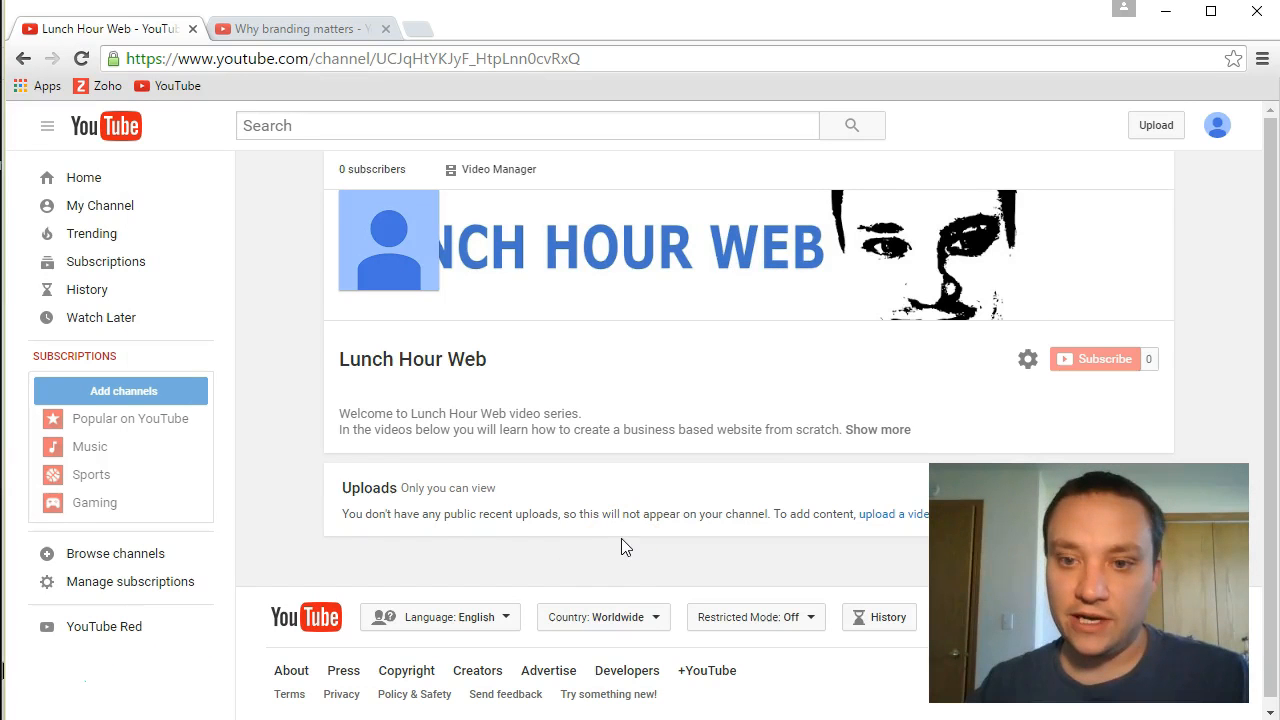
Open the channel icon's Google profile editor, dismiss the profile photo picker, and set the new black-tagline banner as the profile's cover photo.
{"action": "mouse_move", "coordinate": [947, 270]}
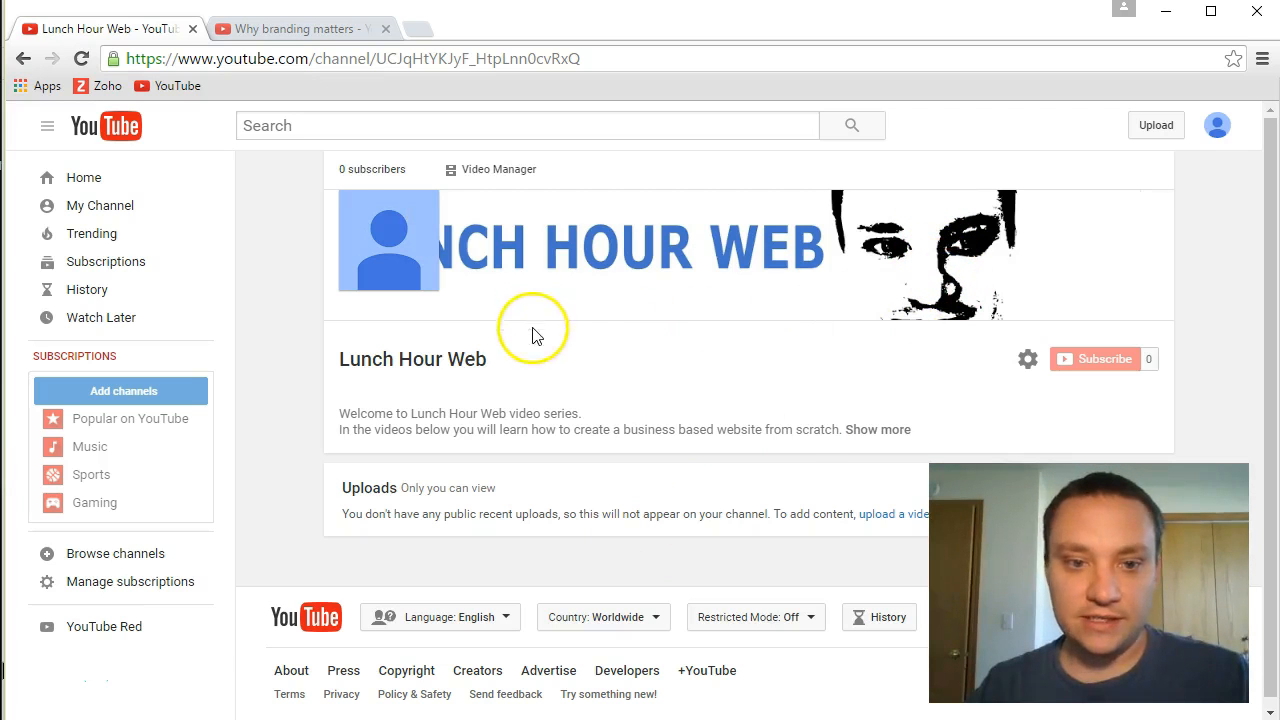
{"action": "left_click", "coordinate": [423, 208]}
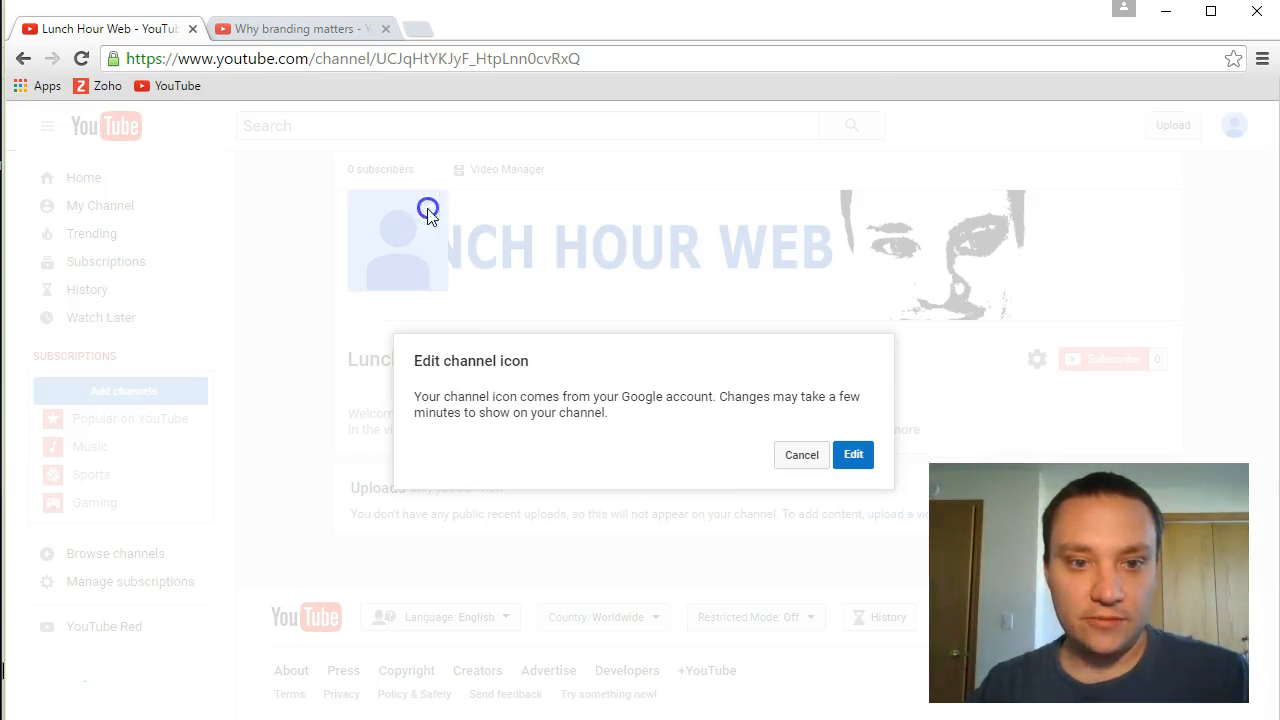
{"action": "left_click", "coordinate": [874, 468]}
{"action": "left_click", "coordinate": [574, 403]}
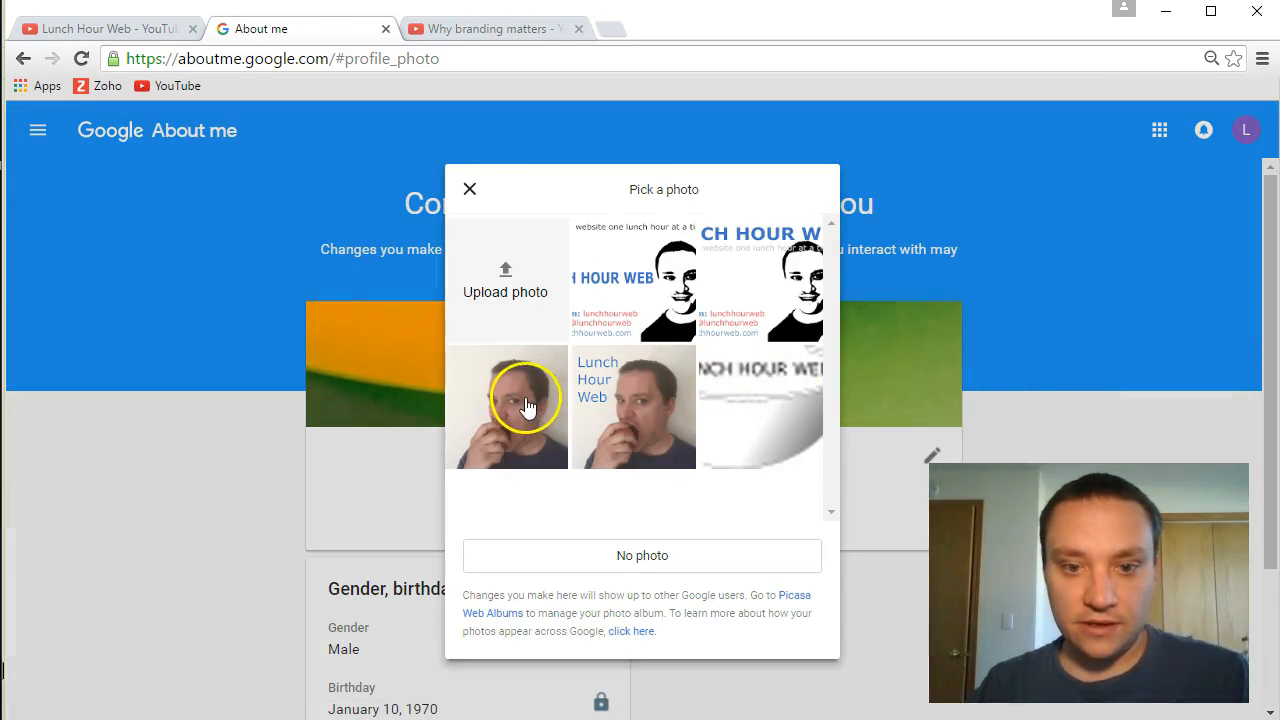
{"action": "left_click", "coordinate": [469, 189]}
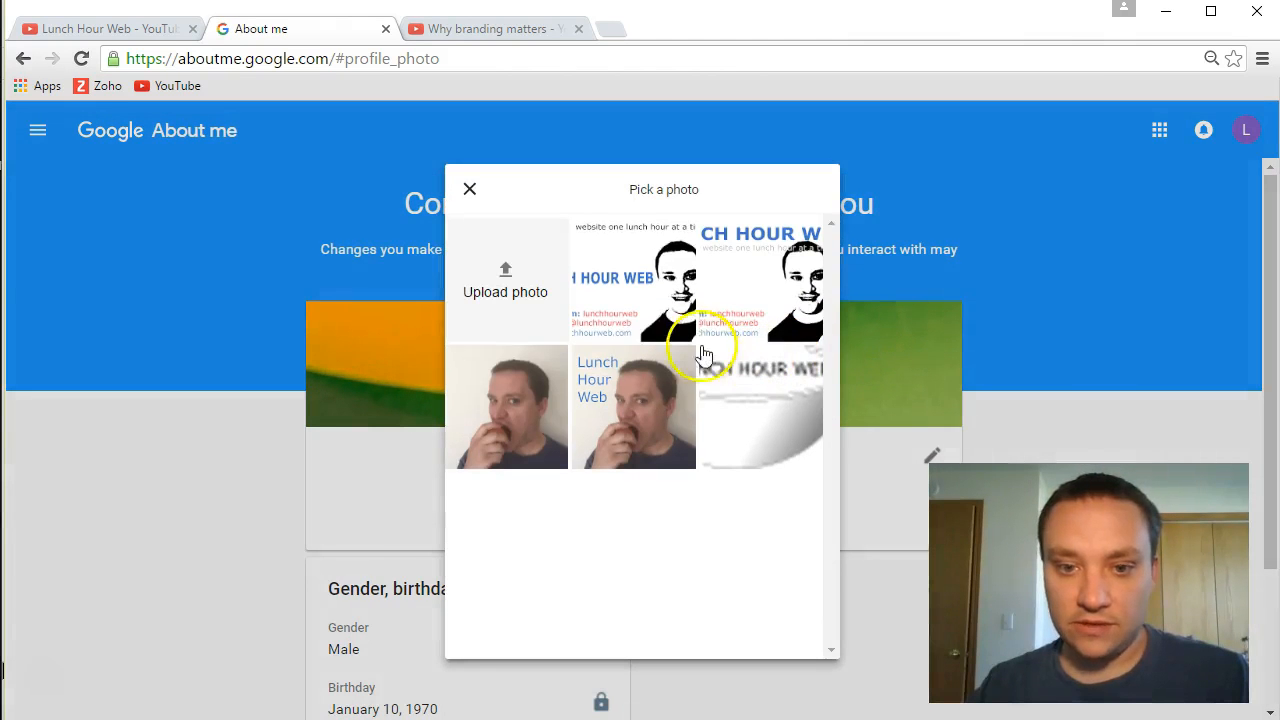
{"action": "left_click", "coordinate": [629, 294]}
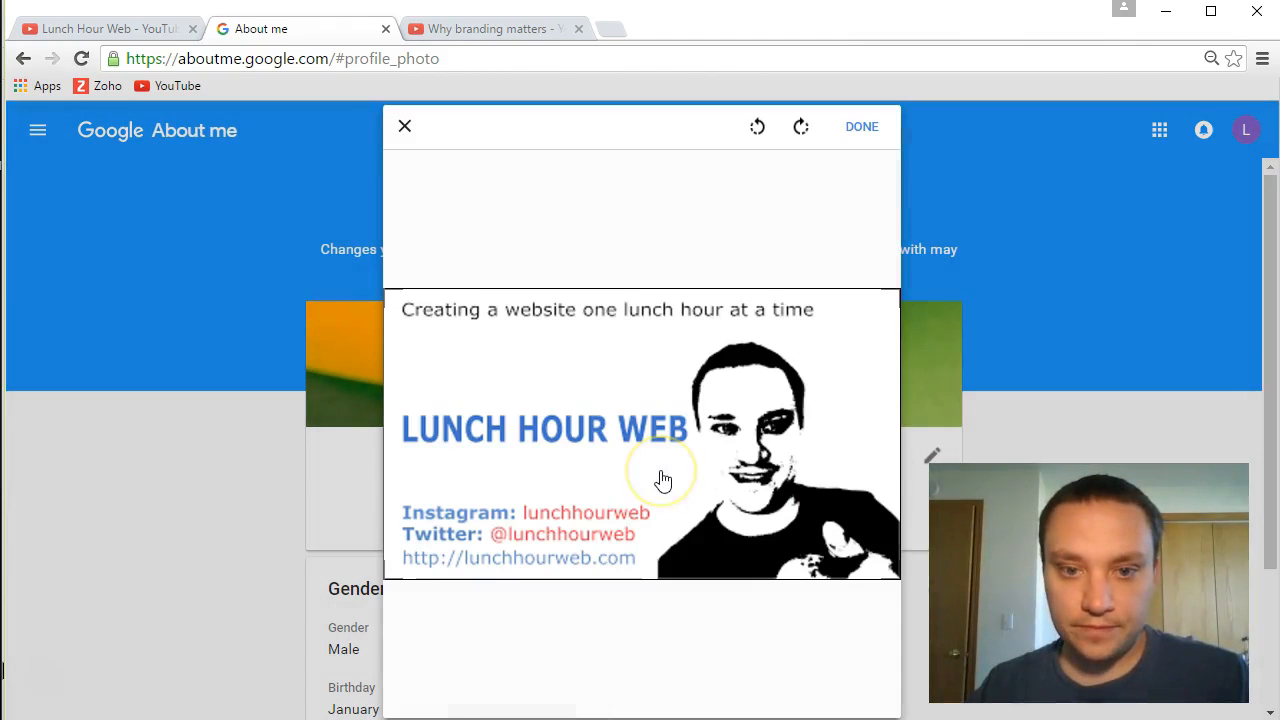
{"action": "left_click", "coordinate": [862, 130]}
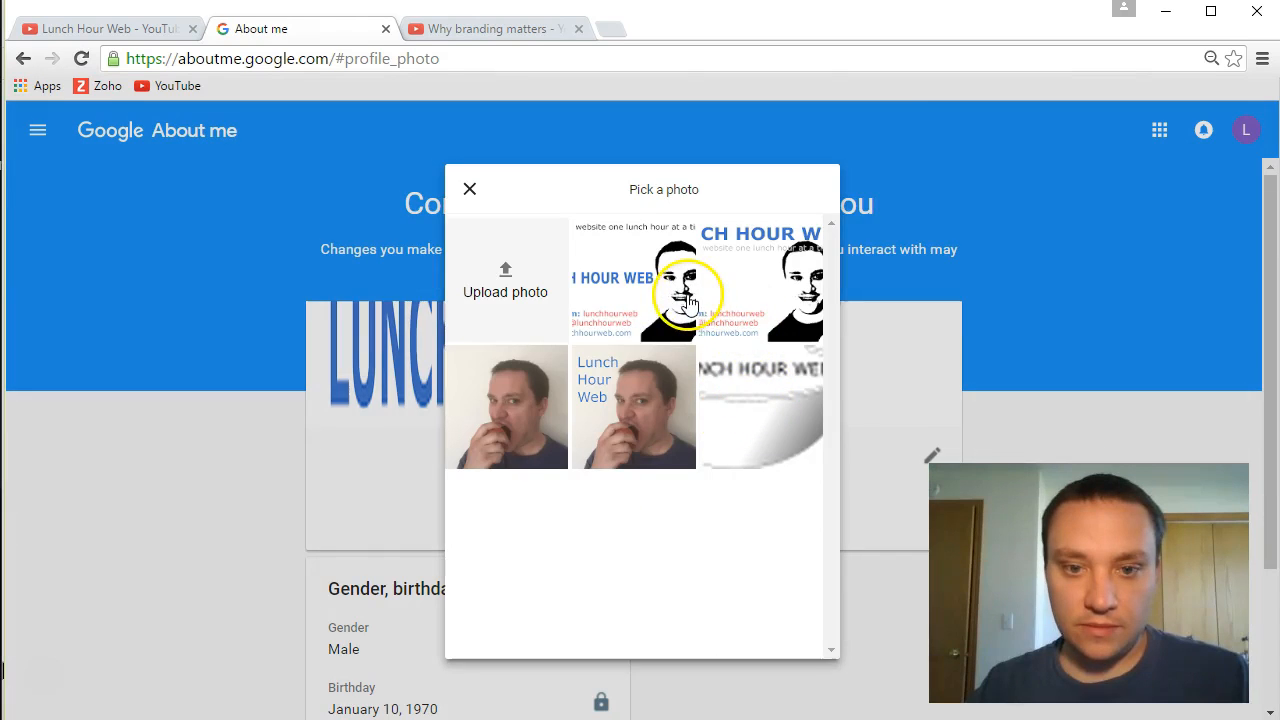
Choose the black-tagline banner as the Google profile's cover photo again and save the profile with its name fields unchanged.
{"action": "left_click", "coordinate": [643, 289]}
{"action": "left_click", "coordinate": [857, 132]}
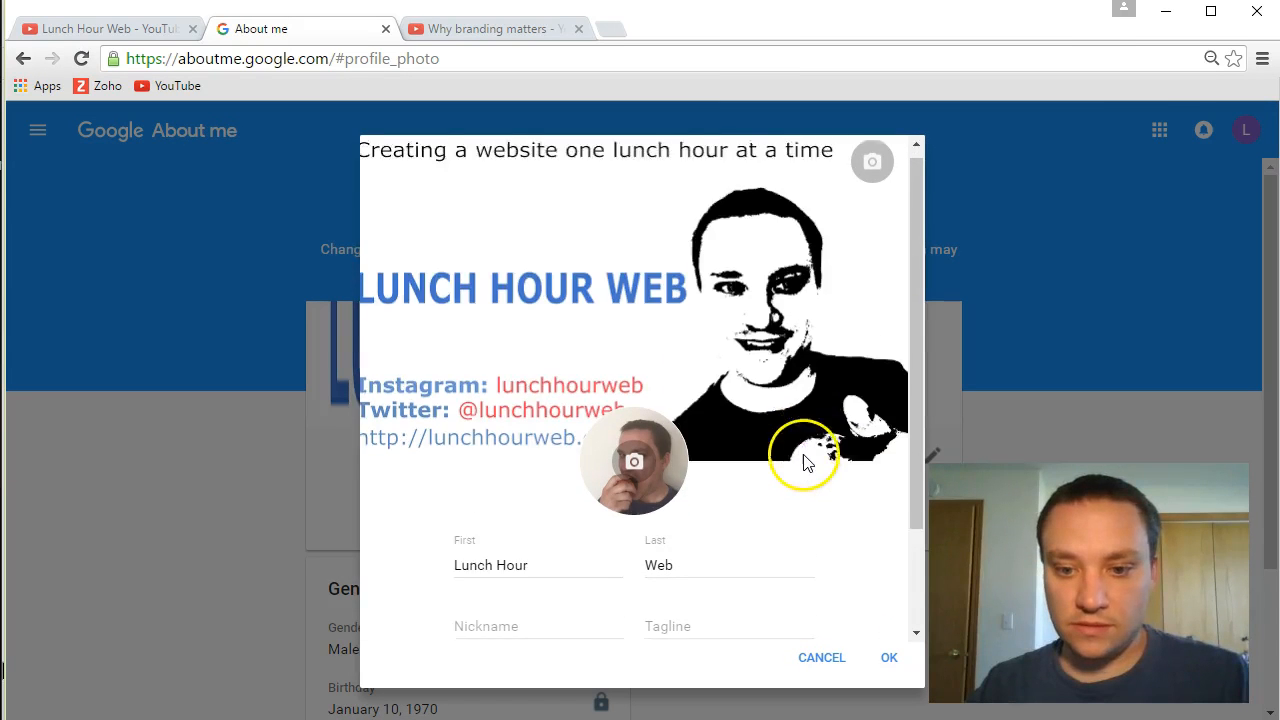
{"action": "scroll", "coordinate": [808, 465], "scroll_direction": "down", "scroll_amount": 3}
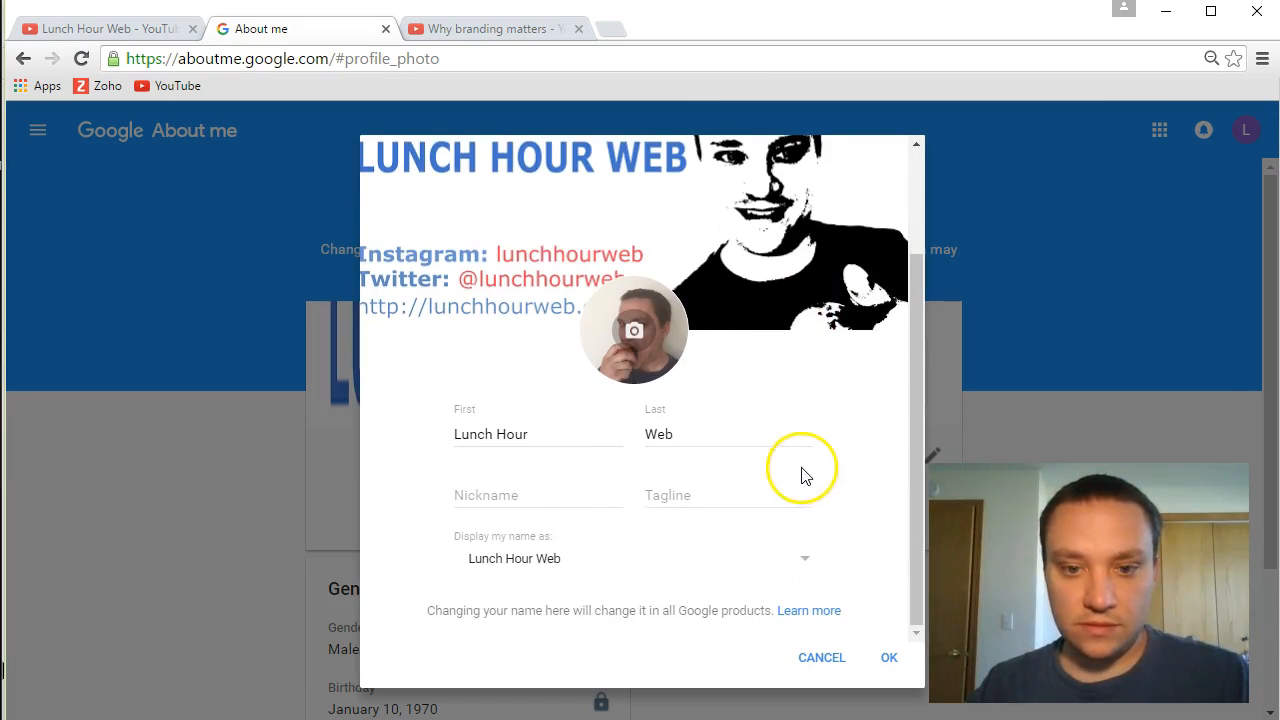
{"action": "left_click", "coordinate": [514, 500]}
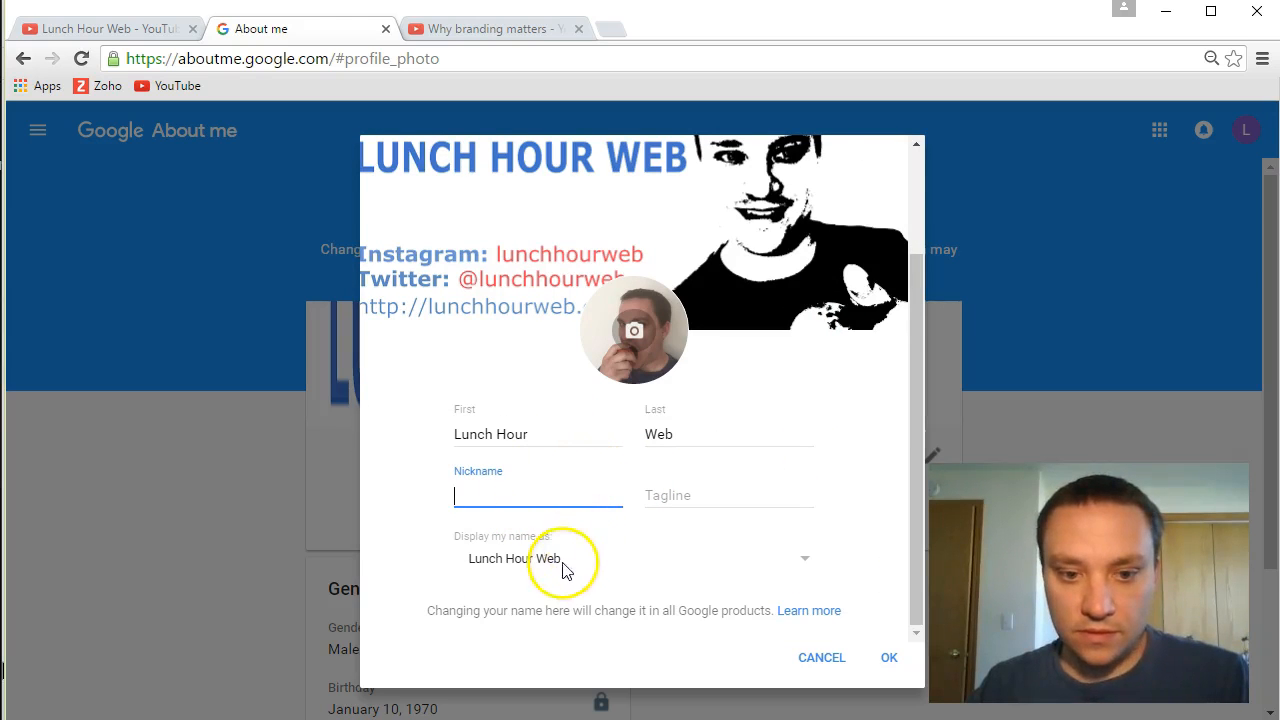
{"action": "left_click", "coordinate": [806, 562]}
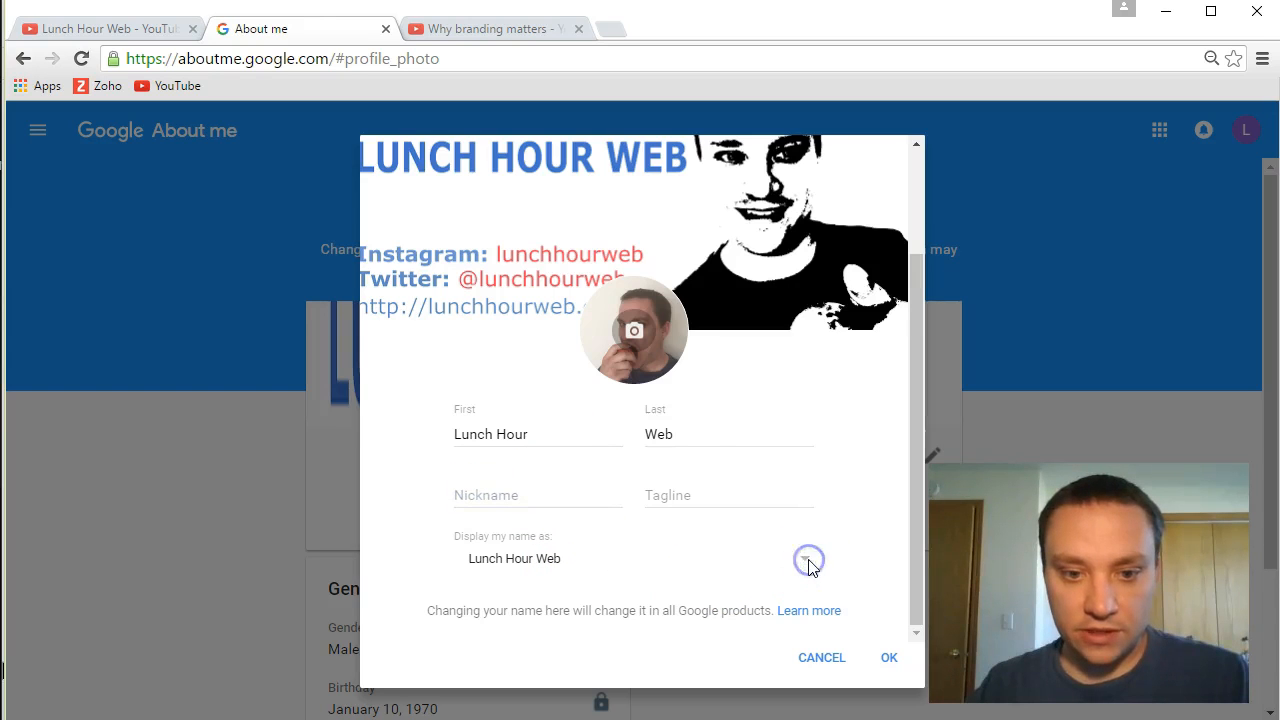
{"action": "left_click", "coordinate": [889, 660]}
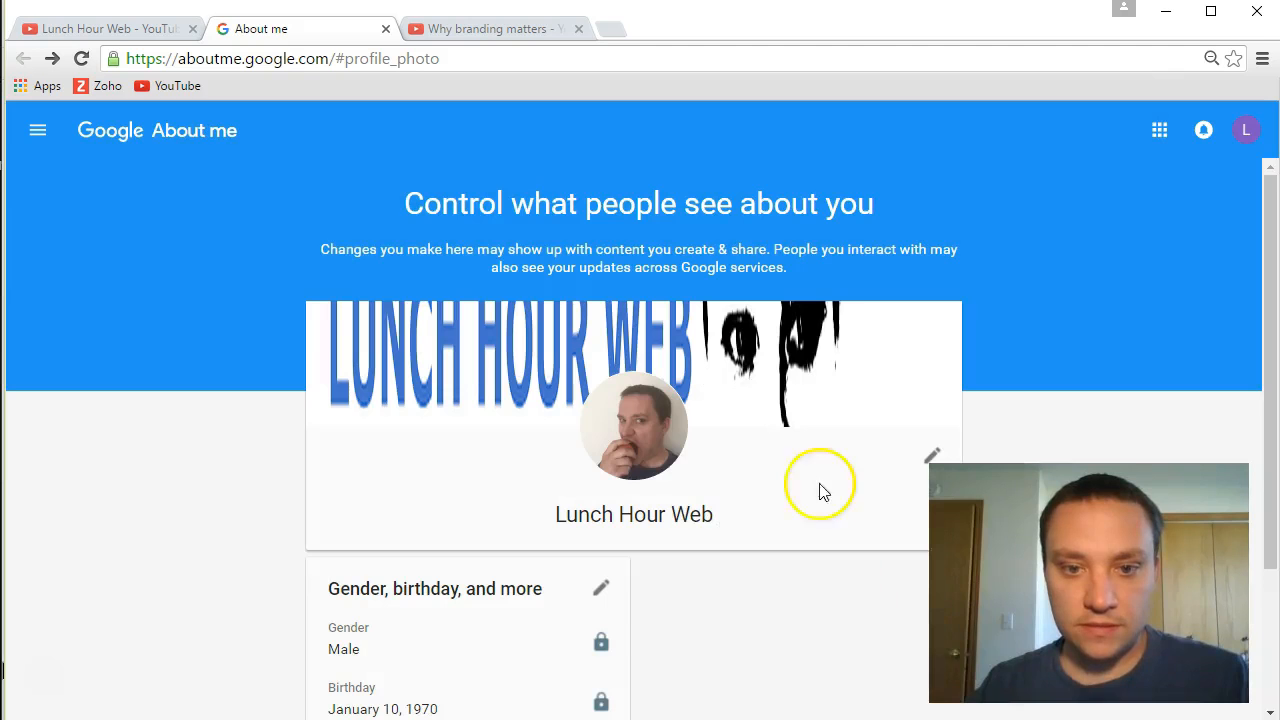
{"action": "mouse_move", "coordinate": [790, 397]}
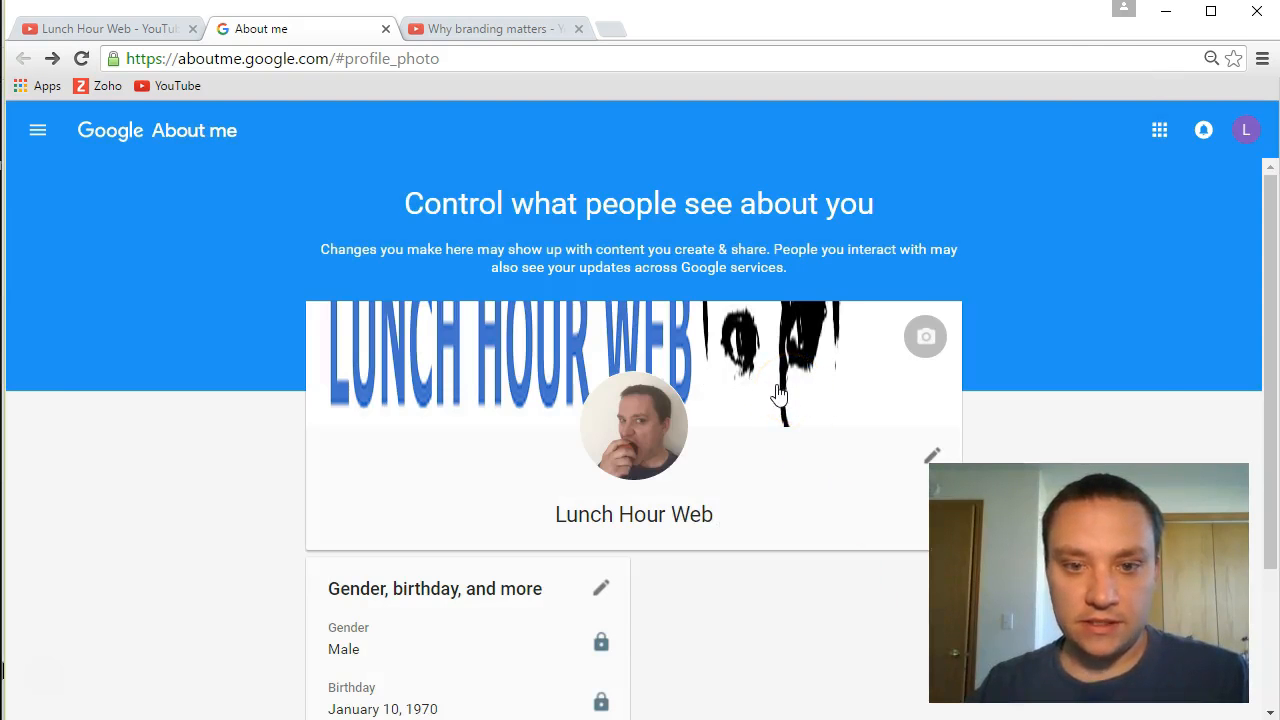
Replace the Google profile's cover photo with the plain apple-eating photo and save the profile.
{"action": "left_click", "coordinate": [91, 28]}
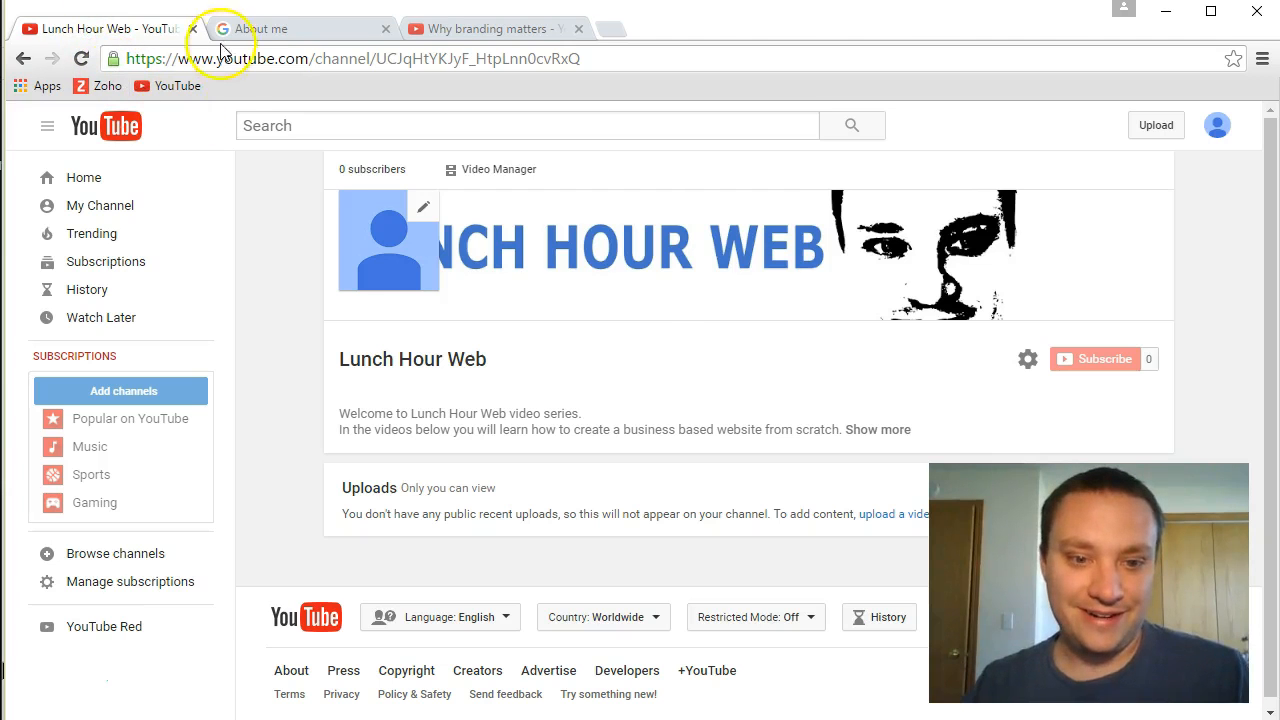
{"action": "left_click", "coordinate": [256, 30]}
{"action": "scroll", "coordinate": [285, 320], "scroll_direction": "down", "scroll_amount": 1}
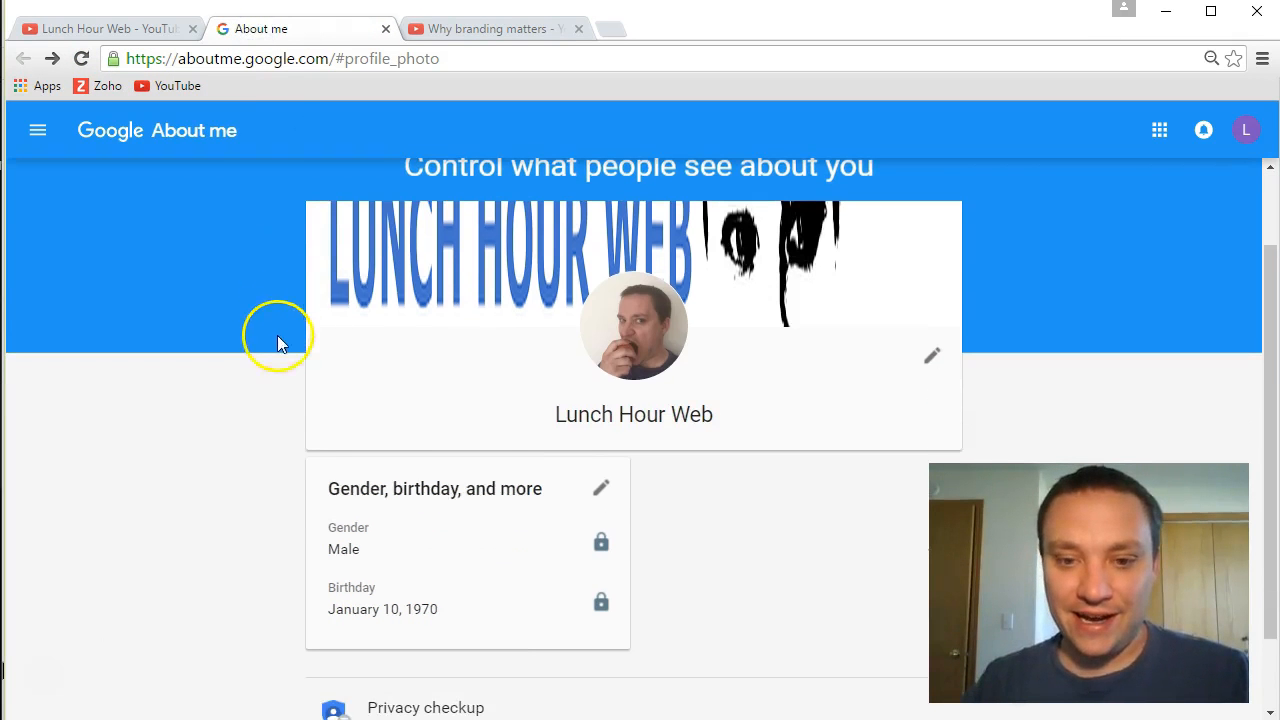
{"action": "scroll", "coordinate": [263, 322], "scroll_direction": "up", "scroll_amount": 1}
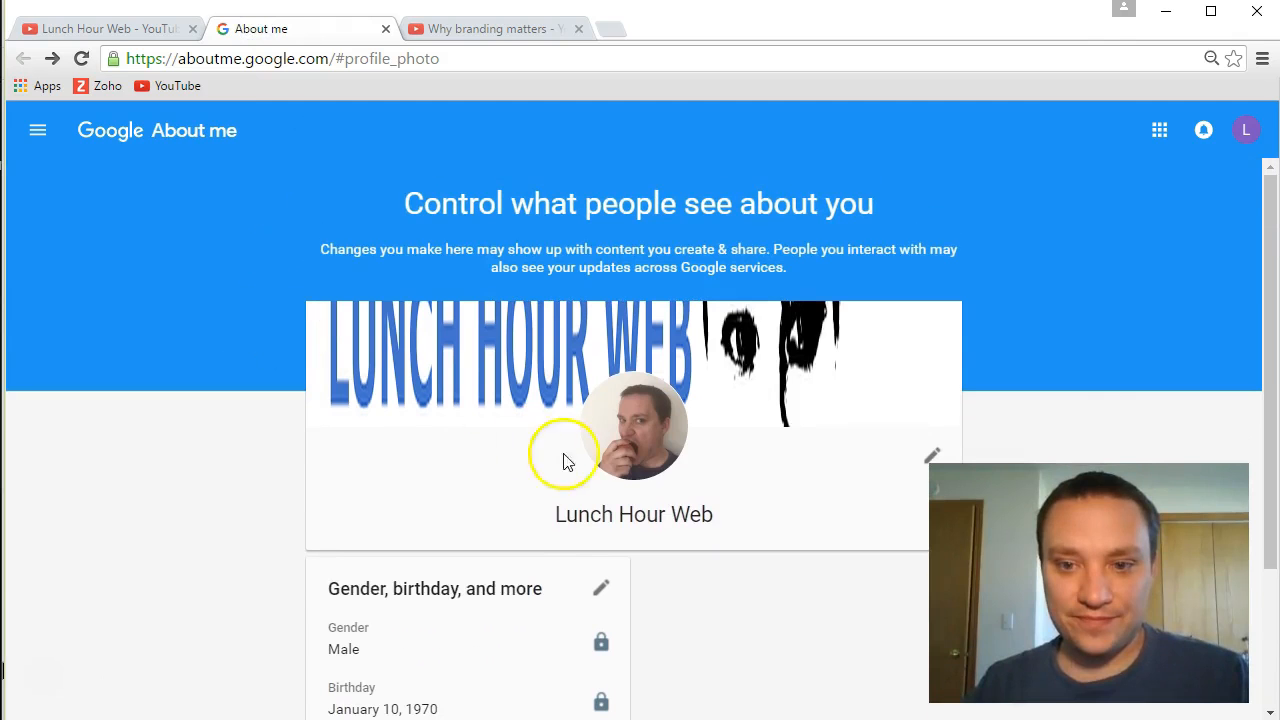
{"action": "left_click", "coordinate": [921, 338]}
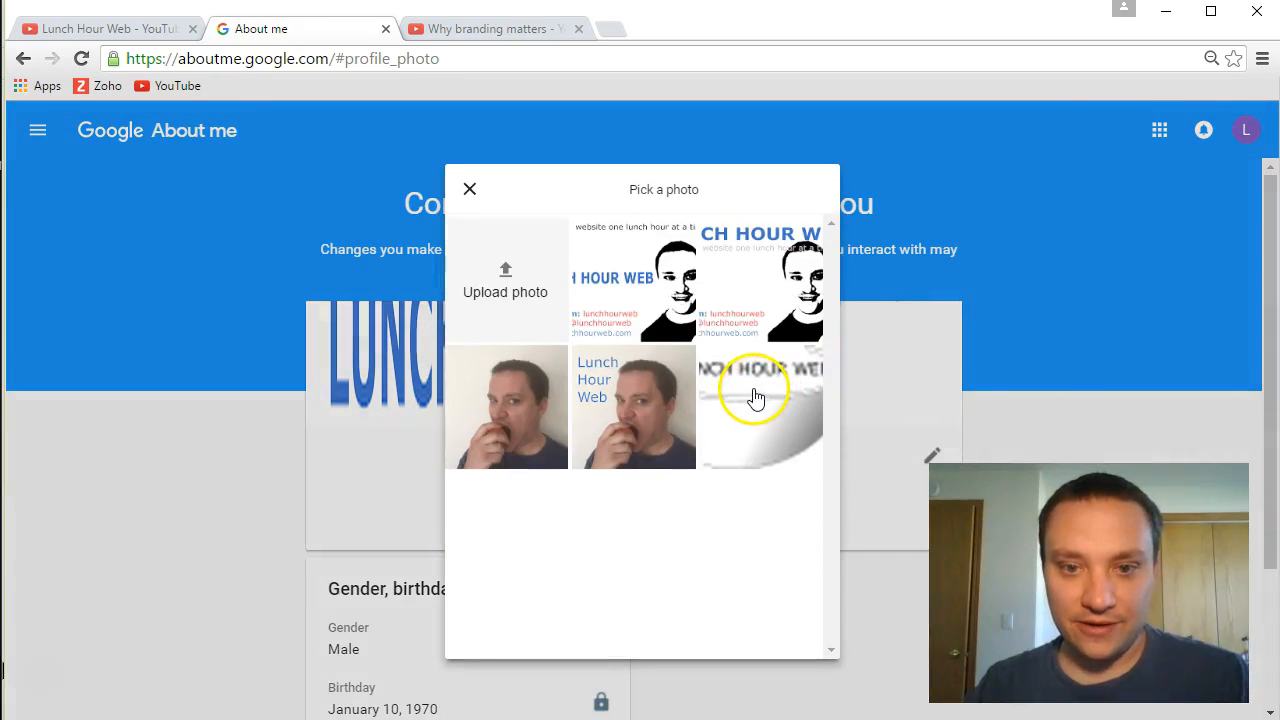
{"action": "left_click", "coordinate": [528, 385]}
{"action": "mouse_move", "coordinate": [596, 414]}
{"action": "left_mouse_down"}
{"action": "mouse_move", "coordinate": [611, 294]}
{"action": "mouse_move", "coordinate": [600, 477]}
{"action": "mouse_move", "coordinate": [600, 409]}
{"action": "left_mouse_up"}
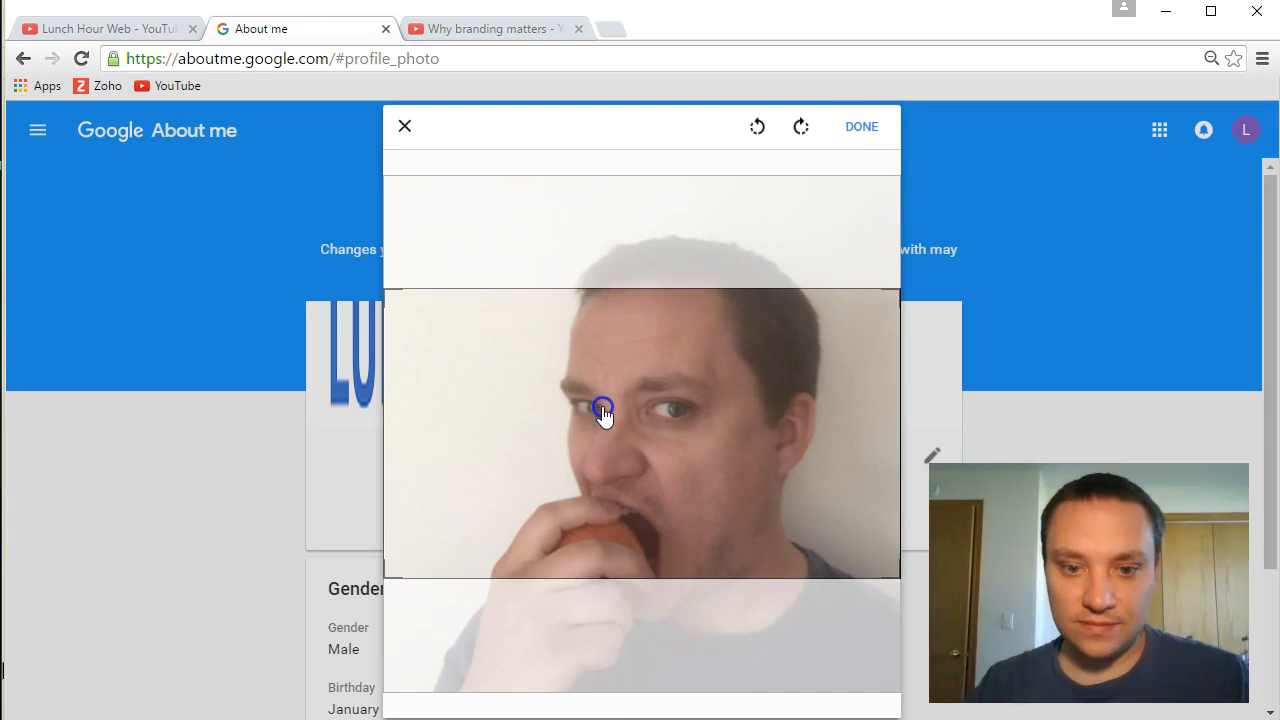
{"action": "left_click", "coordinate": [859, 127]}
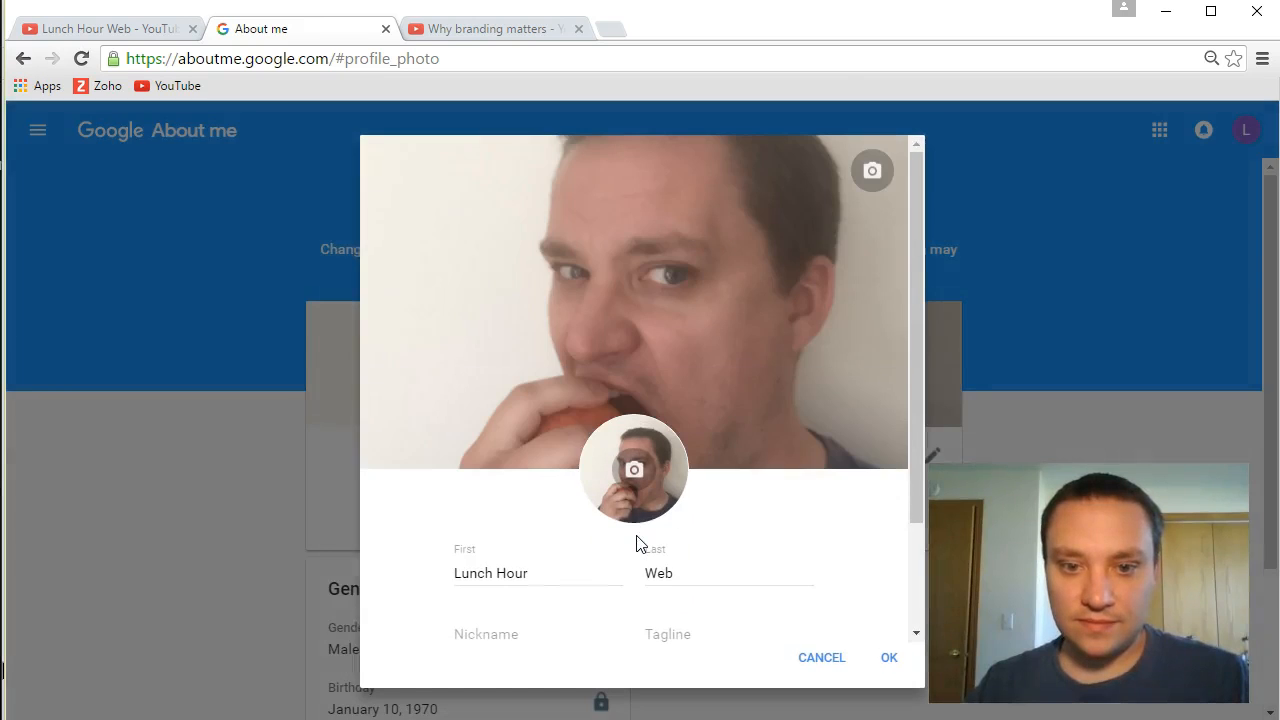
{"action": "left_click", "coordinate": [889, 657]}
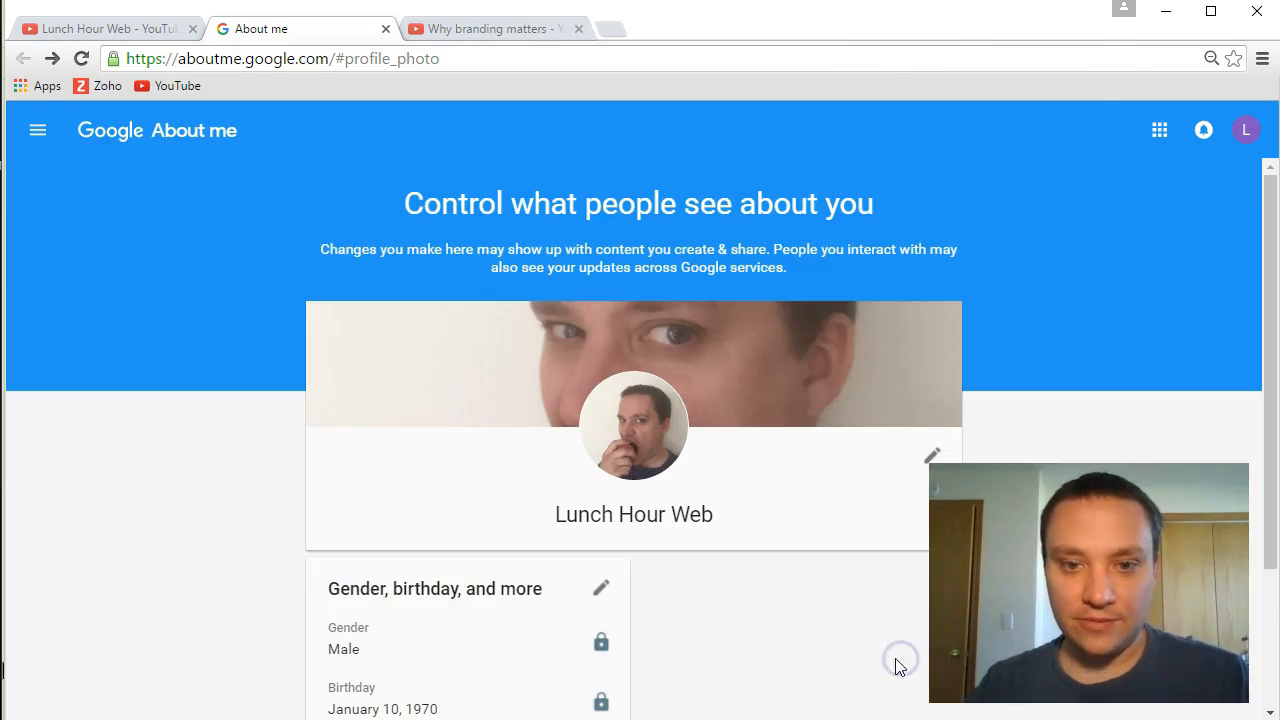
{"action": "left_click", "coordinate": [719, 379]}
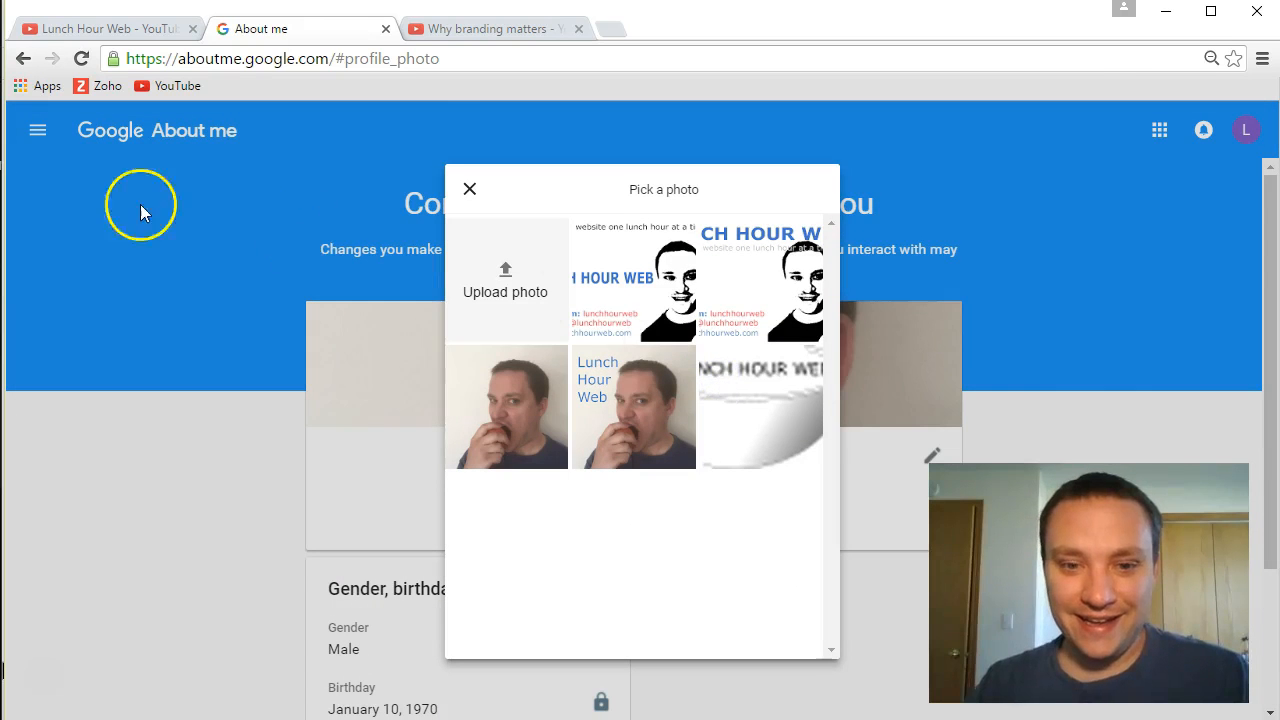
{"action": "left_click", "coordinate": [472, 184]}
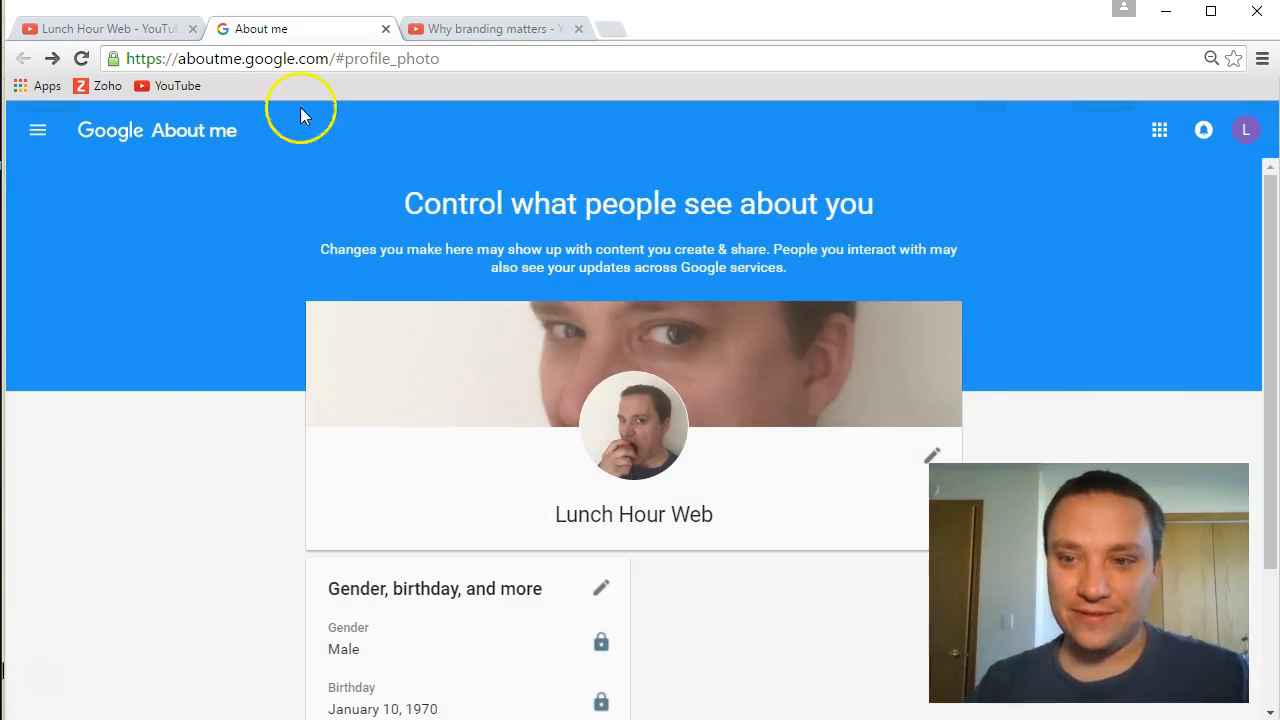
Reload and reopen the YouTube channel page to check its banner and channel icon, cancelling the icon's edit prompt.
{"action": "left_click", "coordinate": [86, 36]}
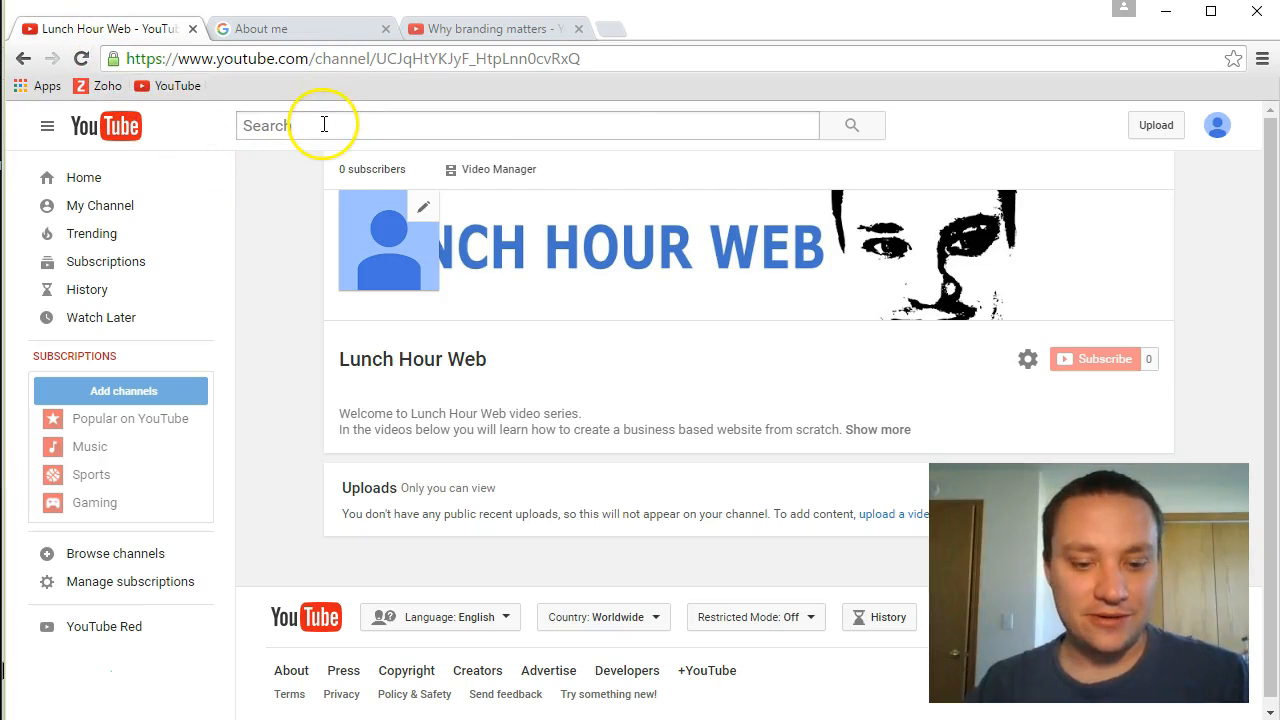
{"action": "left_click", "coordinate": [1087, 52]}
{"action": "key", "text": "Return"}
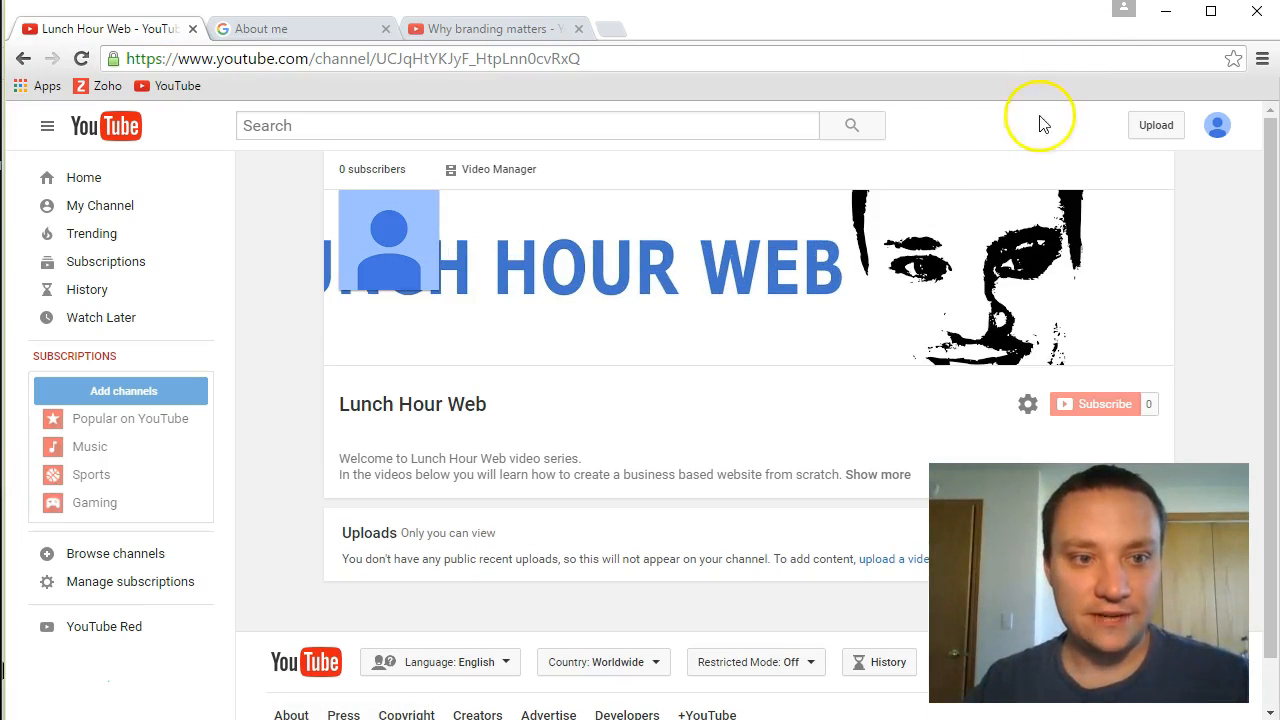
{"action": "left_click", "coordinate": [80, 180]}
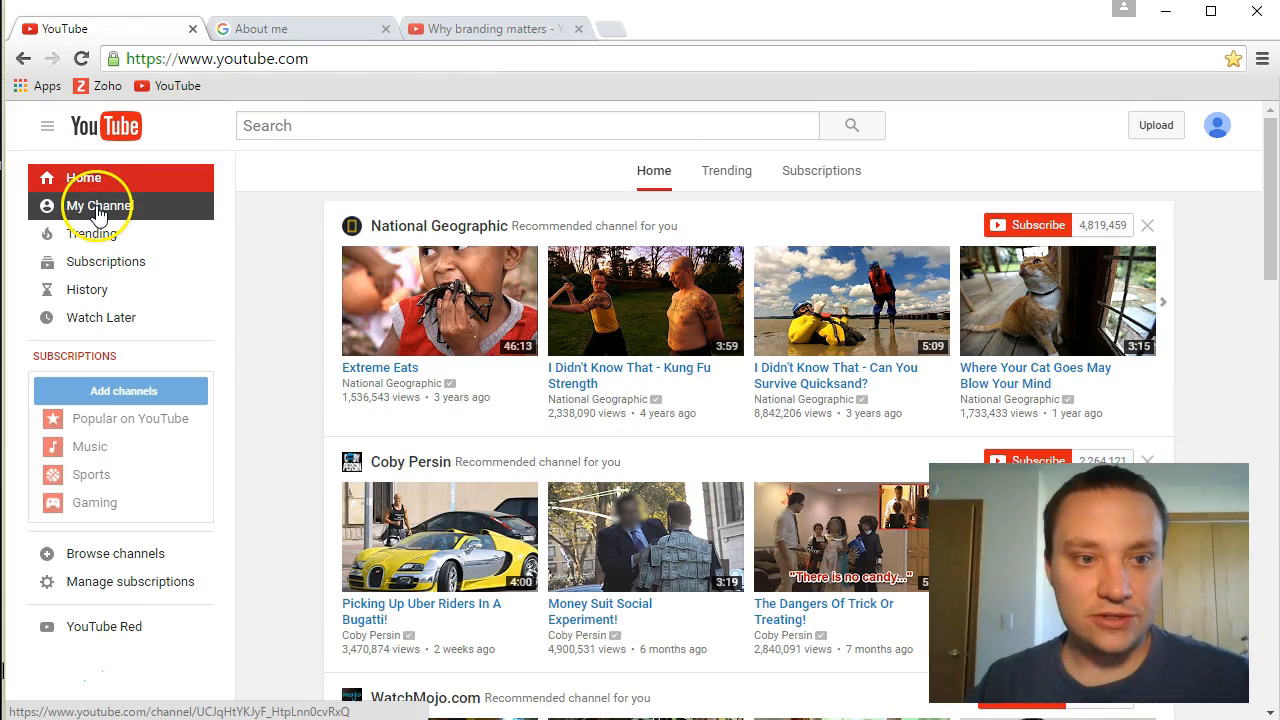
{"action": "left_click", "coordinate": [97, 208]}
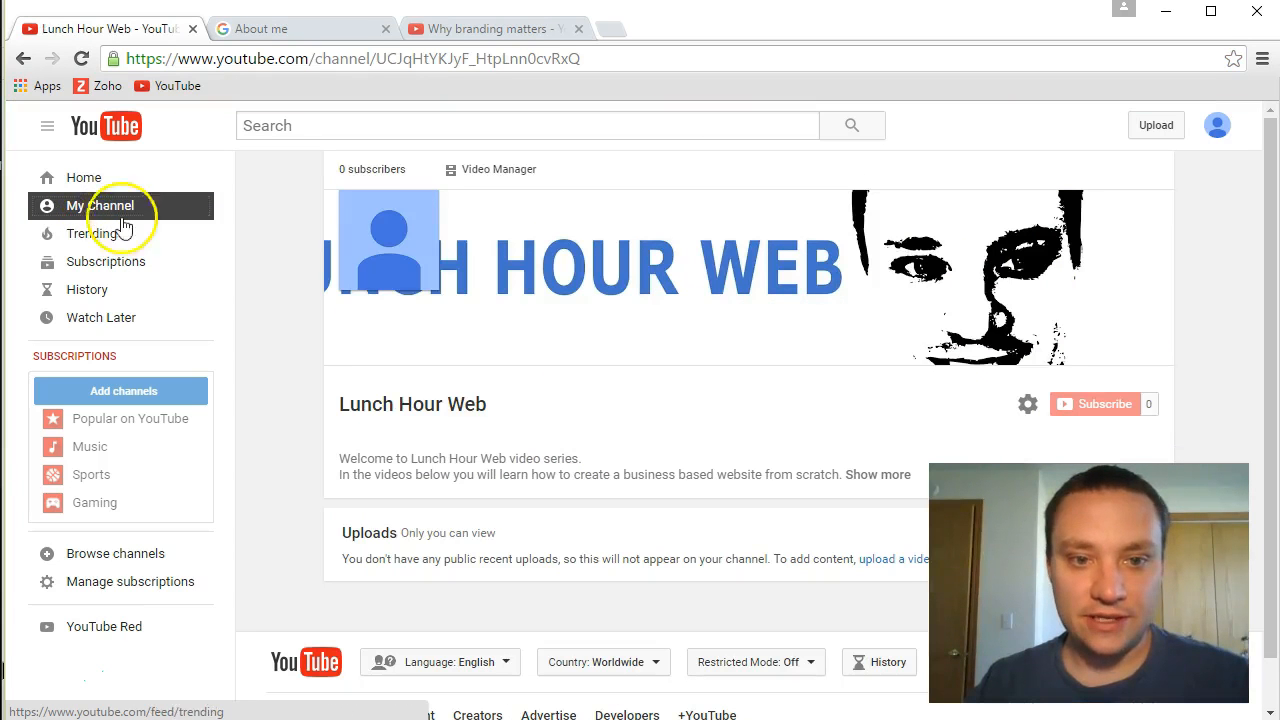
{"action": "scroll", "coordinate": [293, 333], "scroll_direction": "down", "scroll_amount": 1}
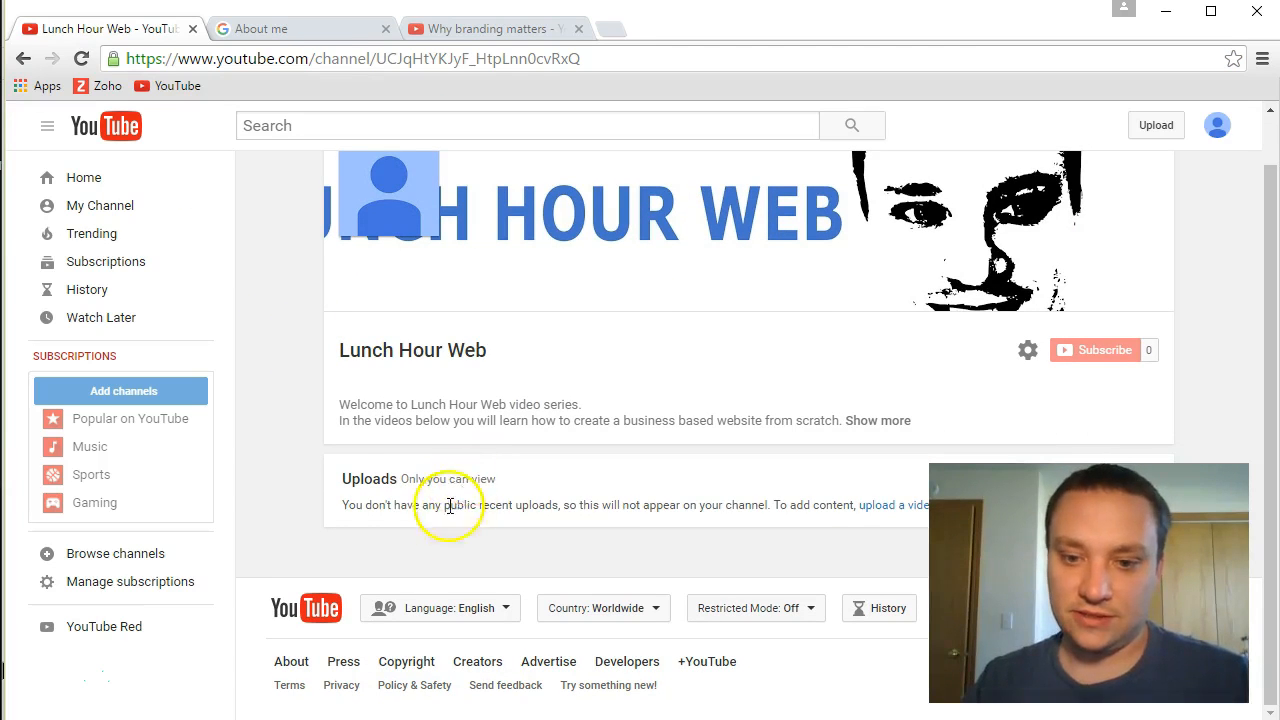
{"action": "scroll", "coordinate": [378, 480], "scroll_direction": "up", "scroll_amount": 1}
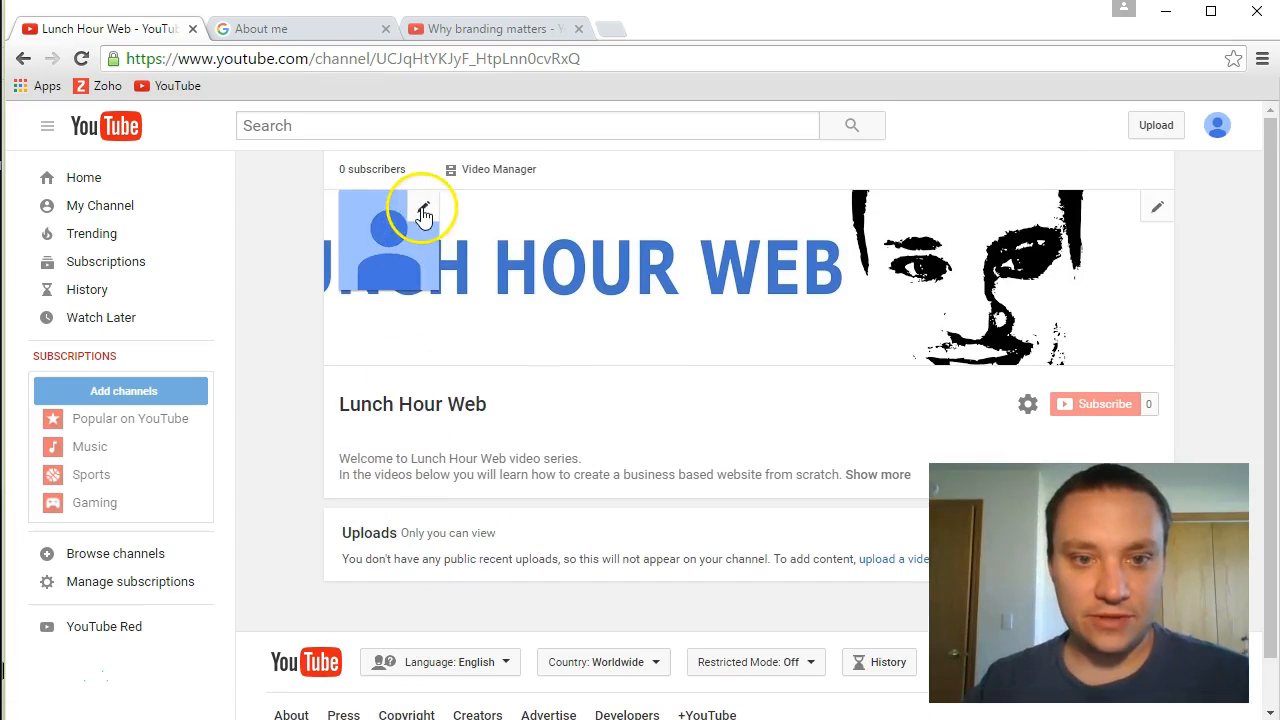
{"action": "left_click", "coordinate": [421, 207]}
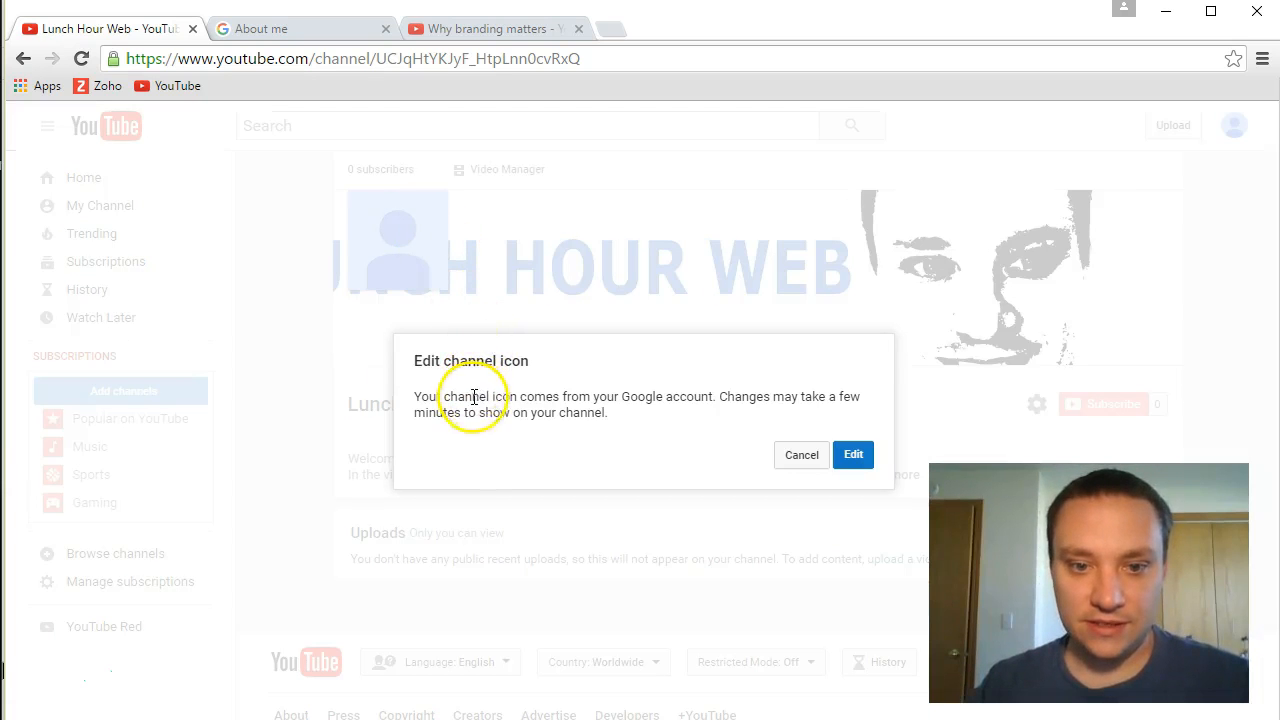
{"action": "left_click", "coordinate": [788, 455]}
Switch to Inkscape and save the banner document in the Selfies folder as the Inkscape SVG "Youtube Banner 6.4.16".
{"action": "key", "text": "alt+Tab"}
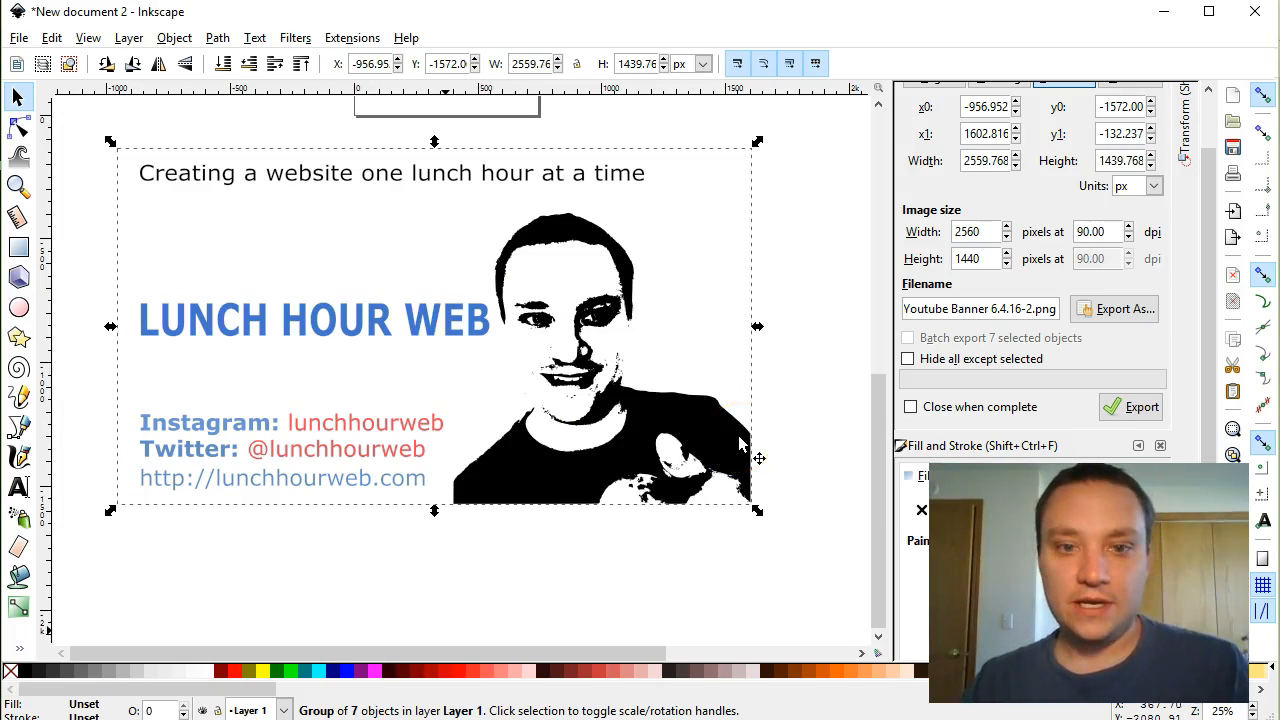
{"action": "left_click", "coordinate": [18, 37]}
{"action": "left_click", "coordinate": [55, 185]}
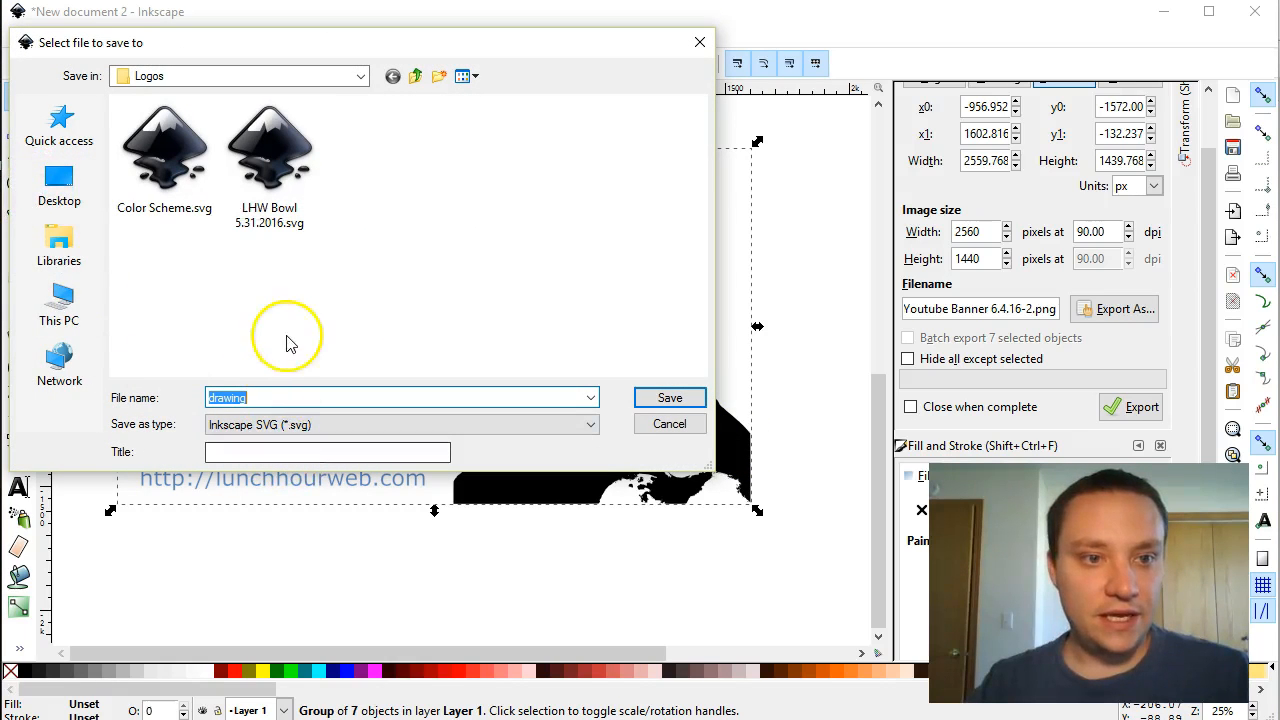
{"action": "left_click", "coordinate": [414, 76]}
{"action": "double_click", "coordinate": [200, 146]}
{"action": "double_click", "coordinate": [262, 397]}
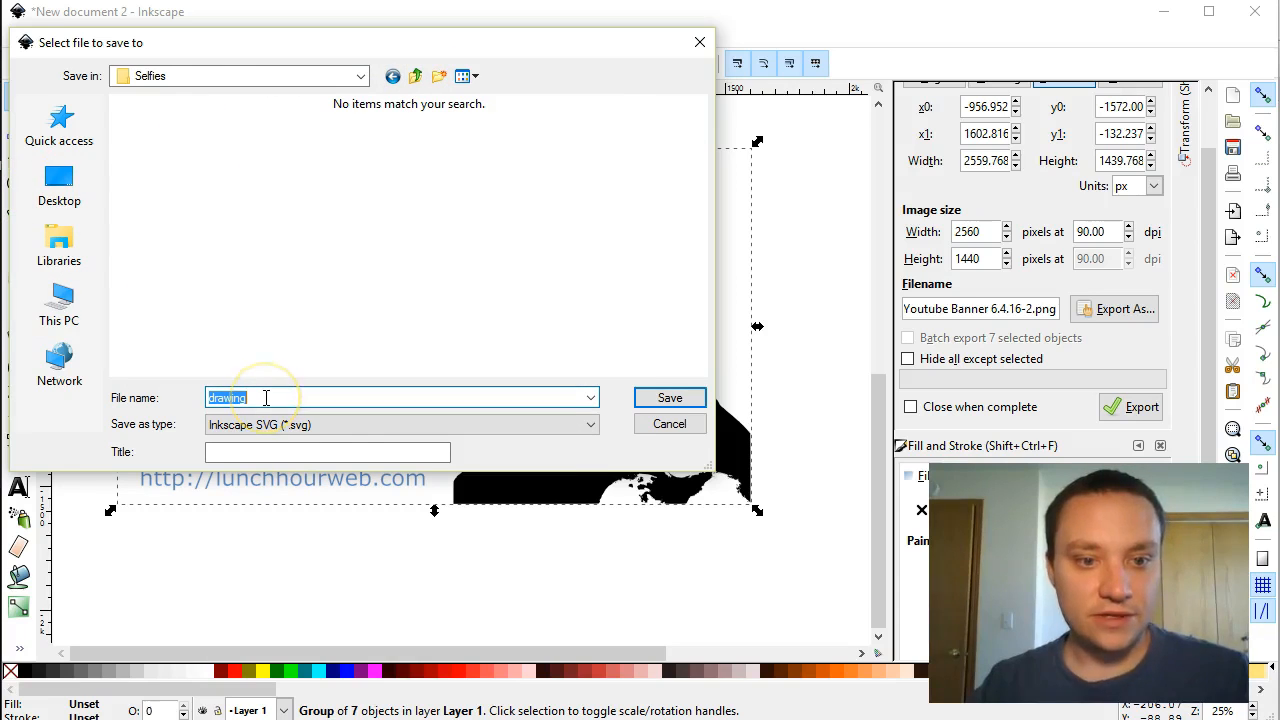
{"action": "type", "text": "Youtube "}
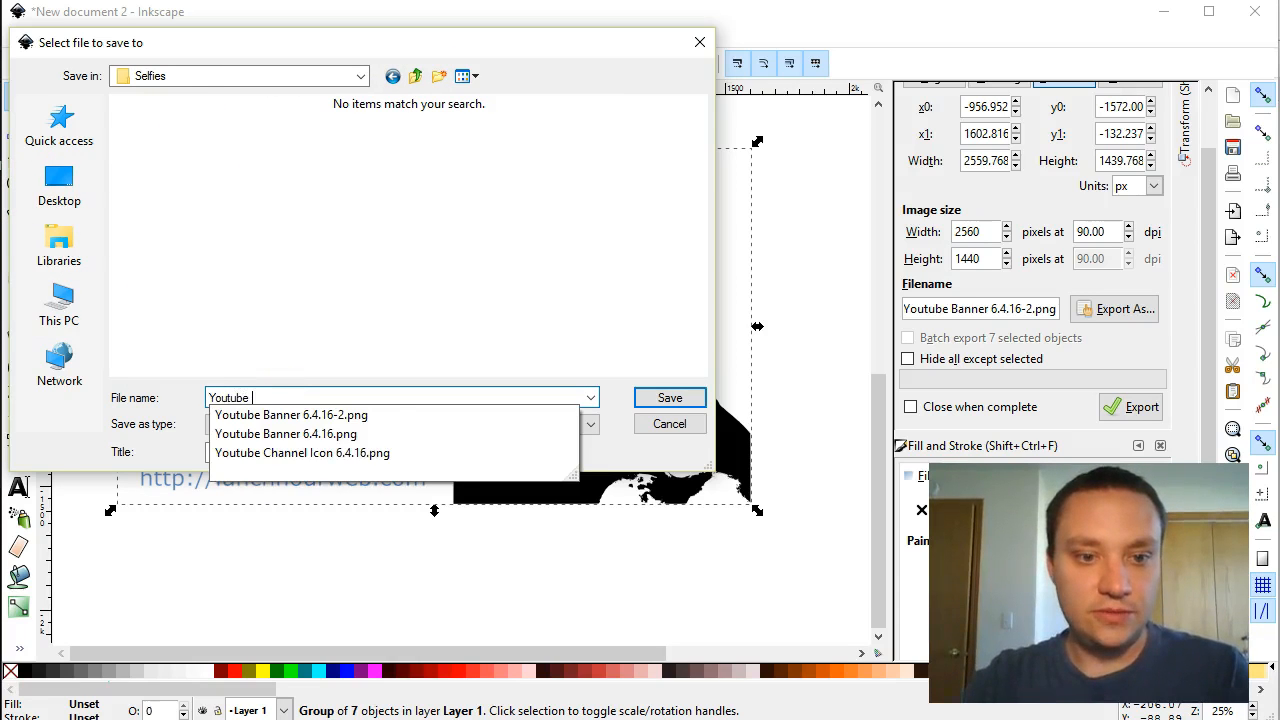
{"action": "type", "text": "Banner 6.4.2"}
{"action": "key", "text": "BackSpace"}
{"action": "type", "text": "1"}
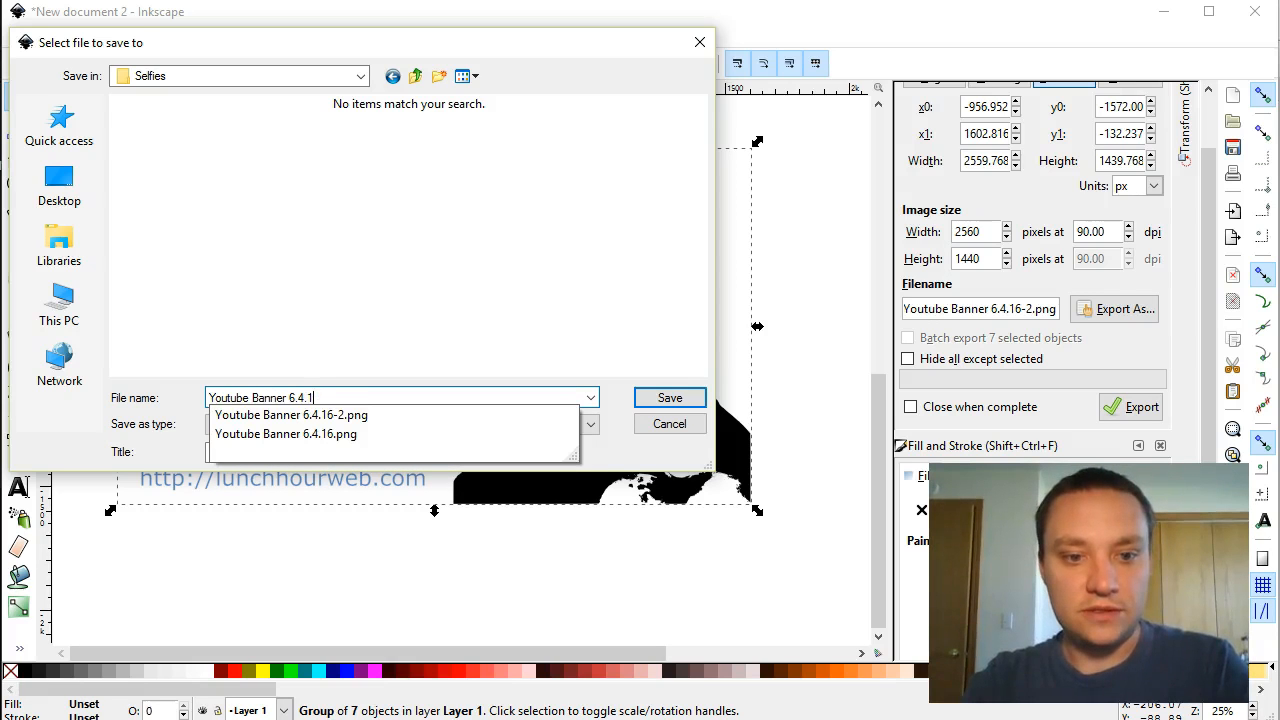
{"action": "type", "text": "6"}
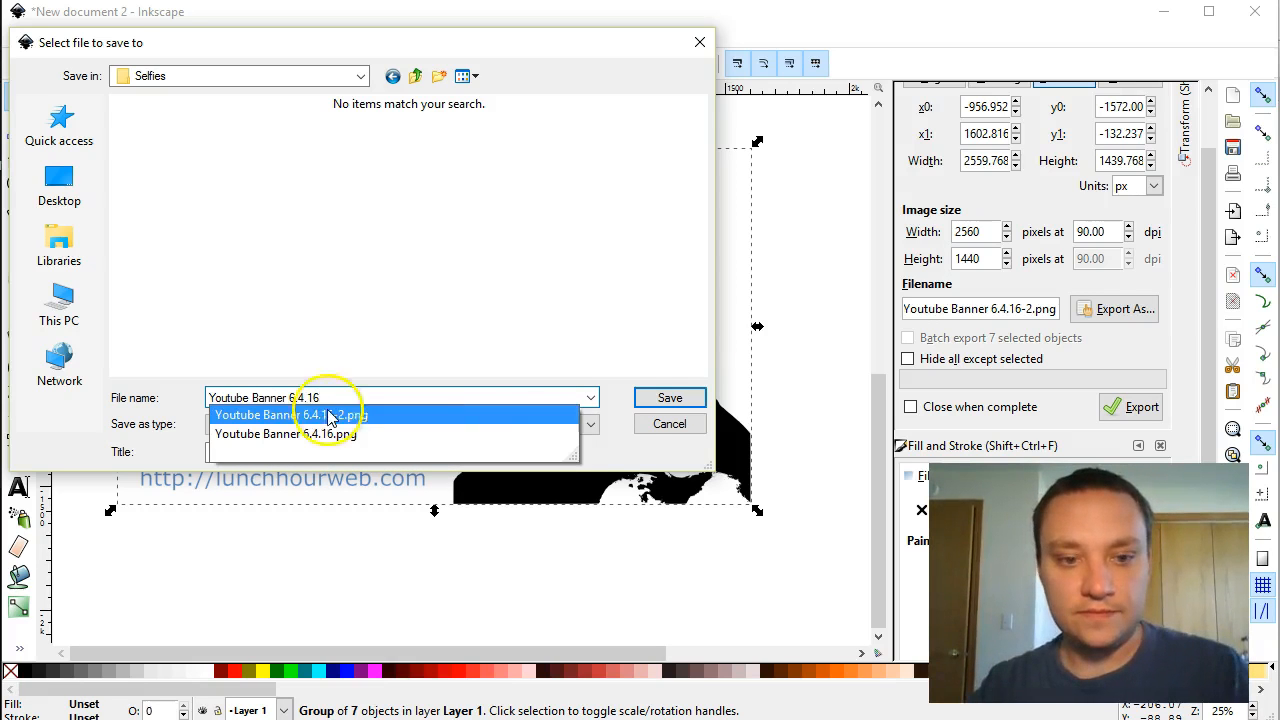
{"action": "left_click", "coordinate": [668, 397]}
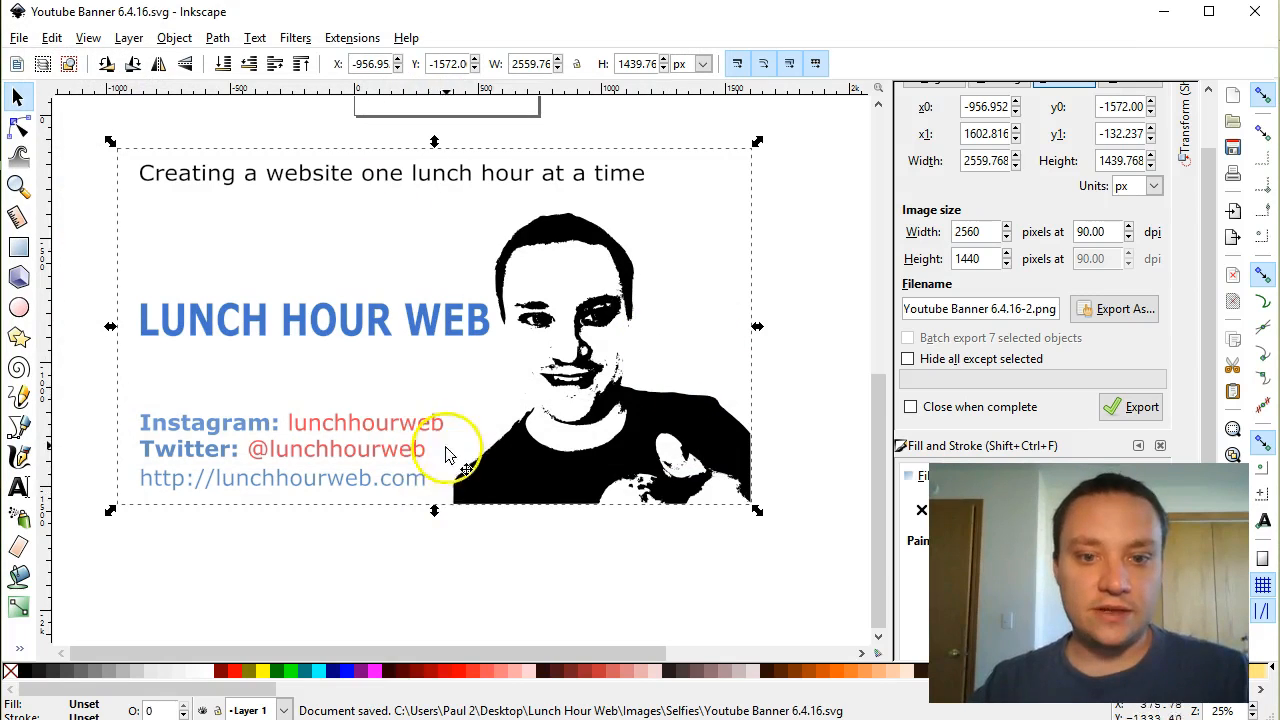
{"action": "scroll", "coordinate": [575, 375], "scroll_direction": "up", "scroll_amount": 7}
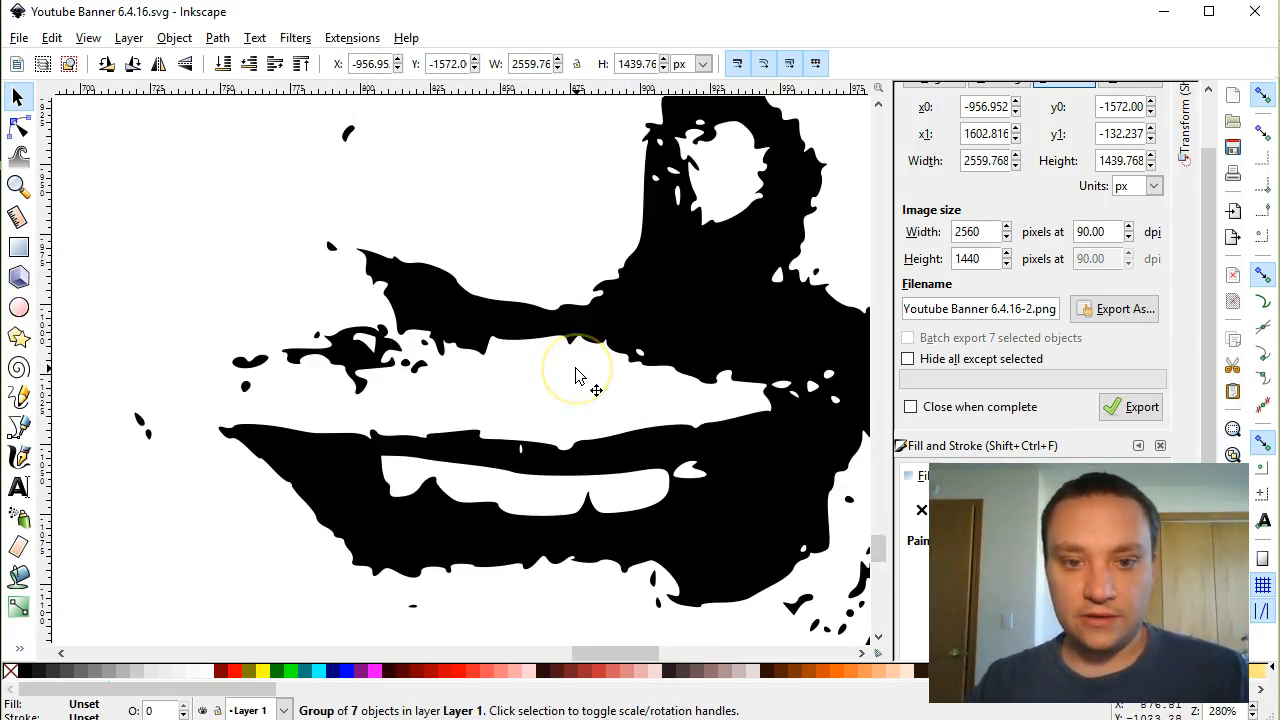
{"action": "scroll", "coordinate": [575, 375], "scroll_direction": "down", "scroll_amount": 7}
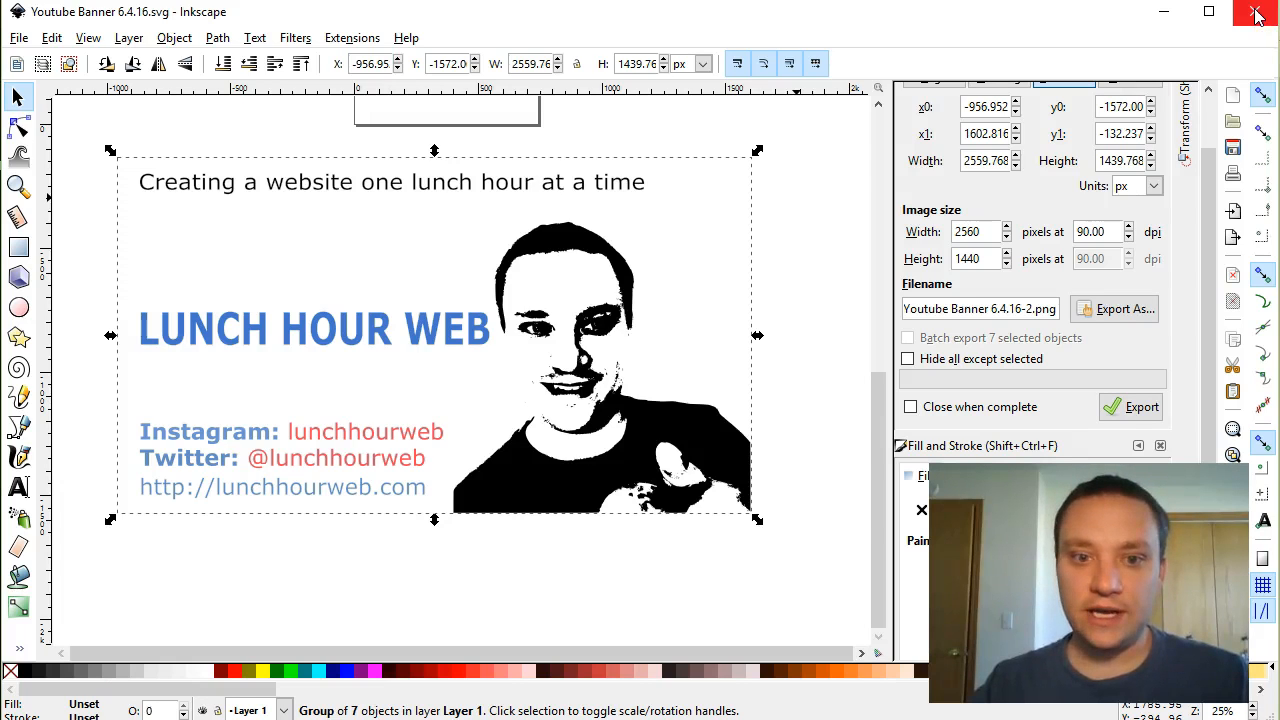
Switch back to the browser, open the video upload page from the channel's empty uploads section, and set the upload privacy to Private.
{"action": "left_click", "coordinate": [1164, 11]}
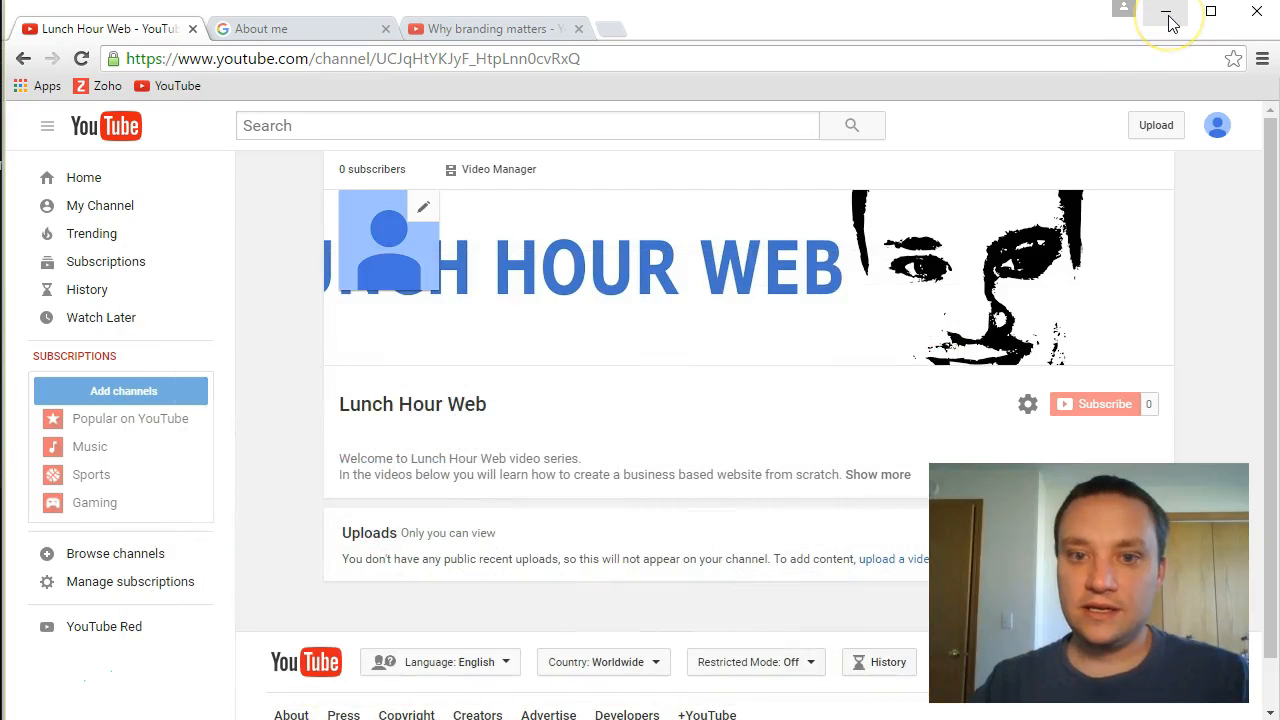
{"action": "scroll", "coordinate": [700, 450], "scroll_direction": "down", "scroll_amount": 1}
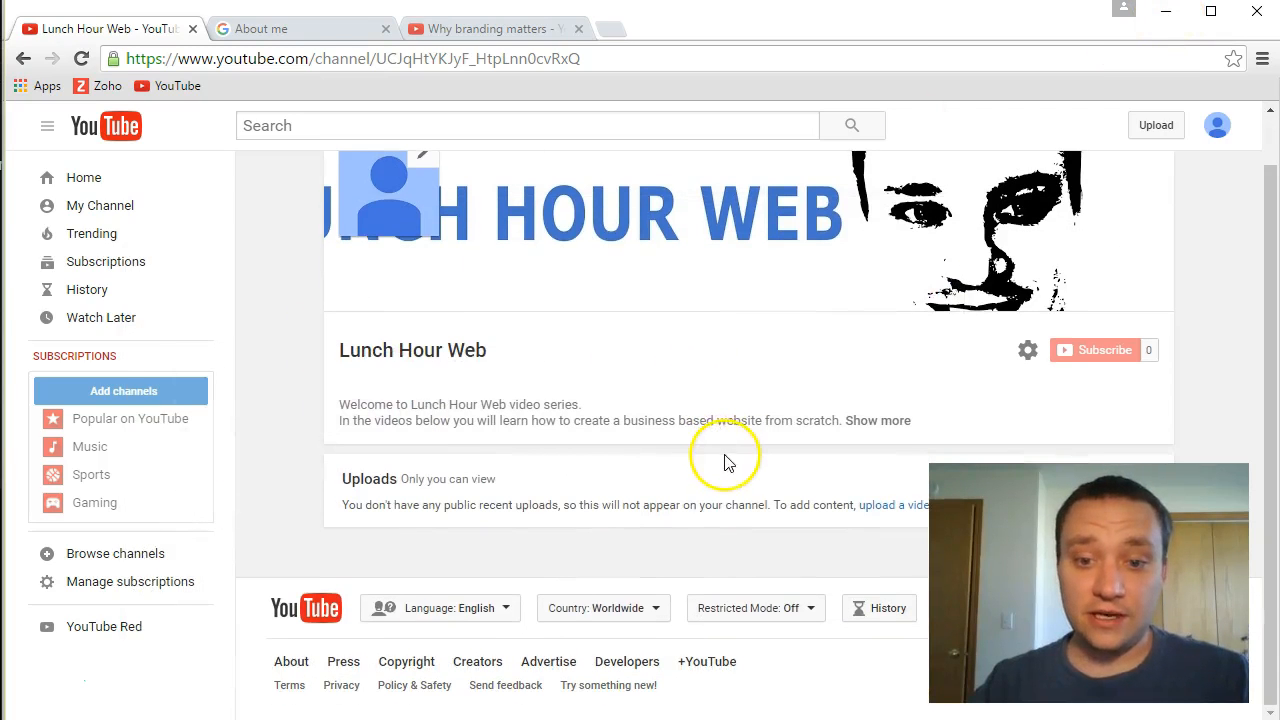
{"action": "left_click", "coordinate": [878, 505]}
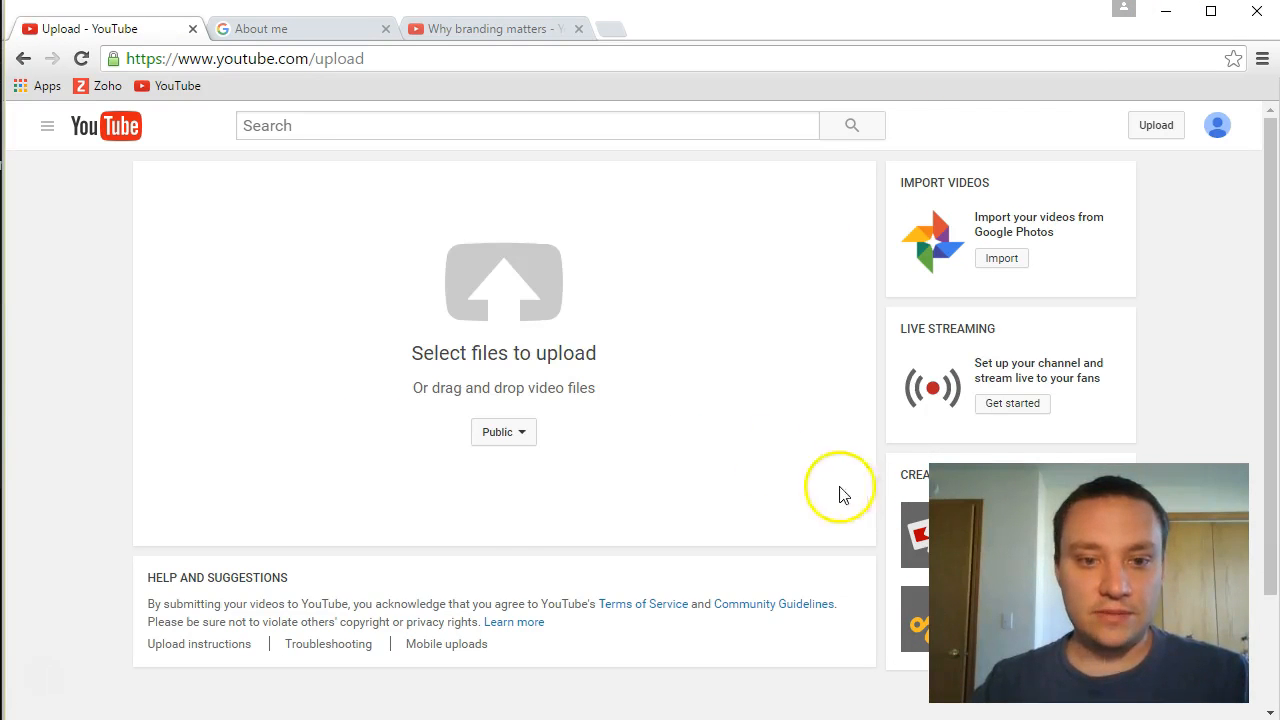
{"action": "left_click", "coordinate": [501, 436]}
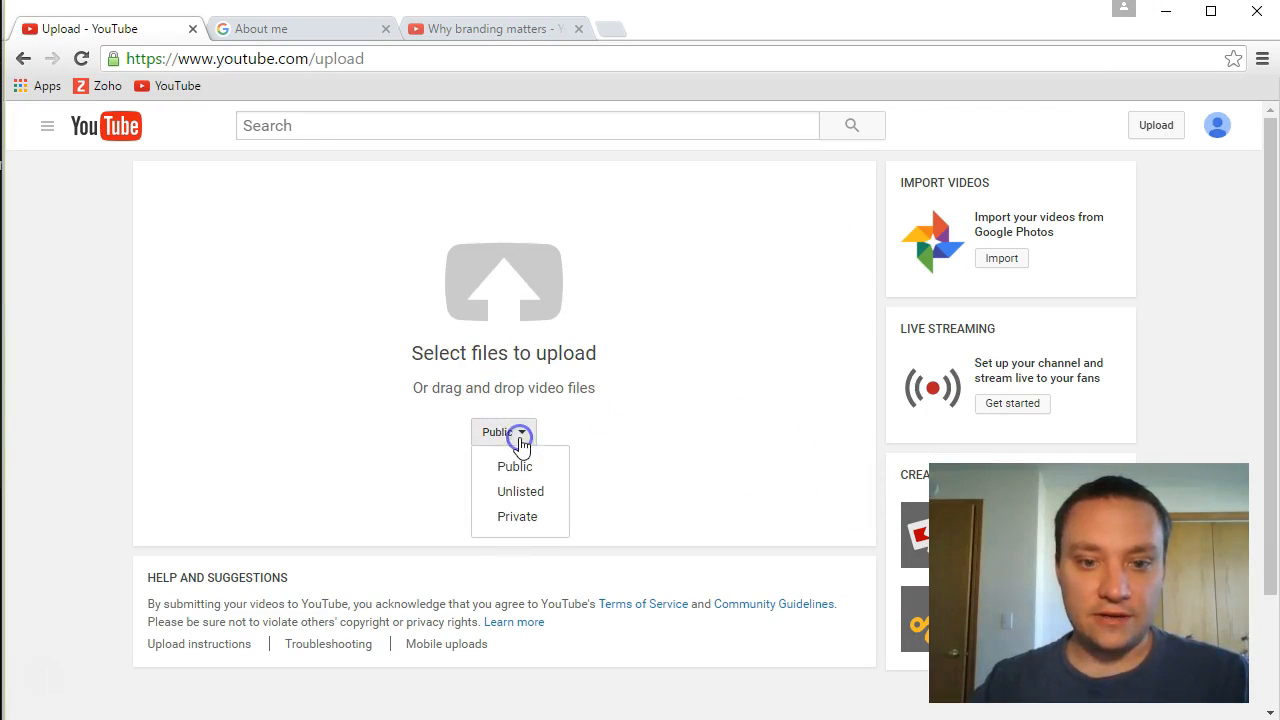
{"action": "left_click", "coordinate": [526, 517]}
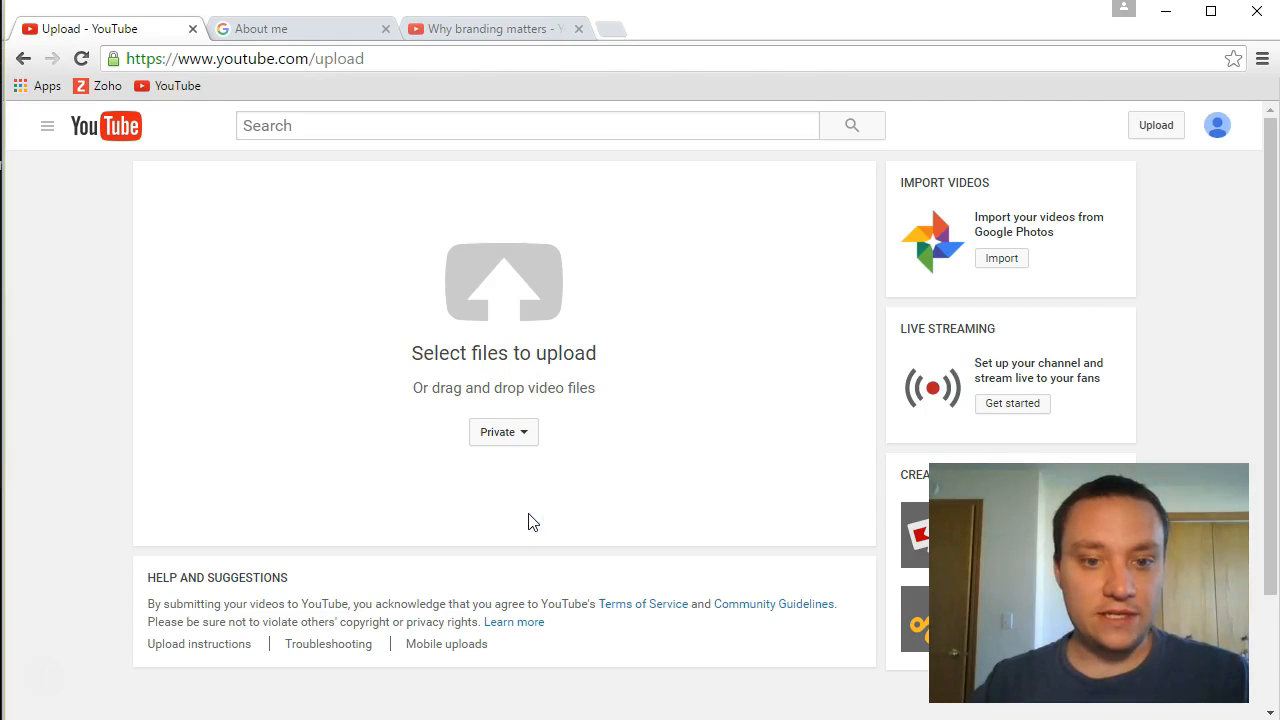
Upload the video "1) Intro.mp4" from the Videos folder inside the Lunch Hour Web folder.
{"action": "left_click", "coordinate": [507, 305]}
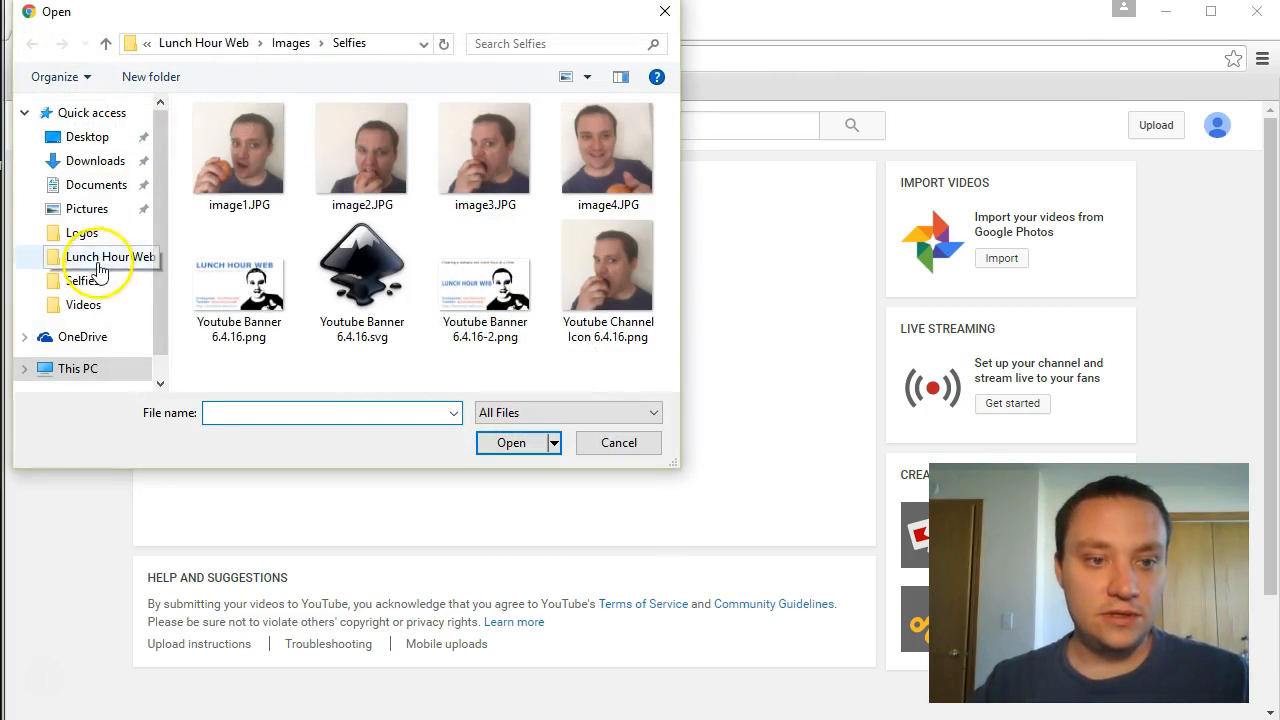
{"action": "left_click", "coordinate": [100, 260]}
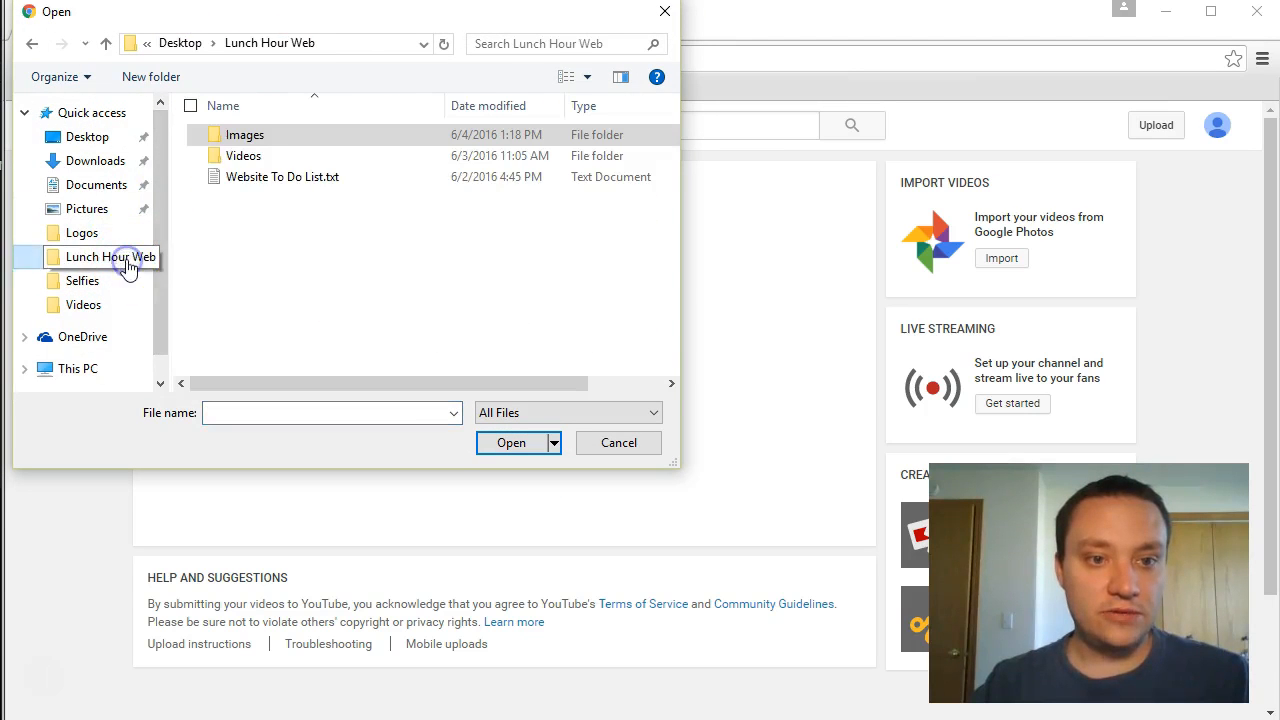
{"action": "double_click", "coordinate": [244, 158]}
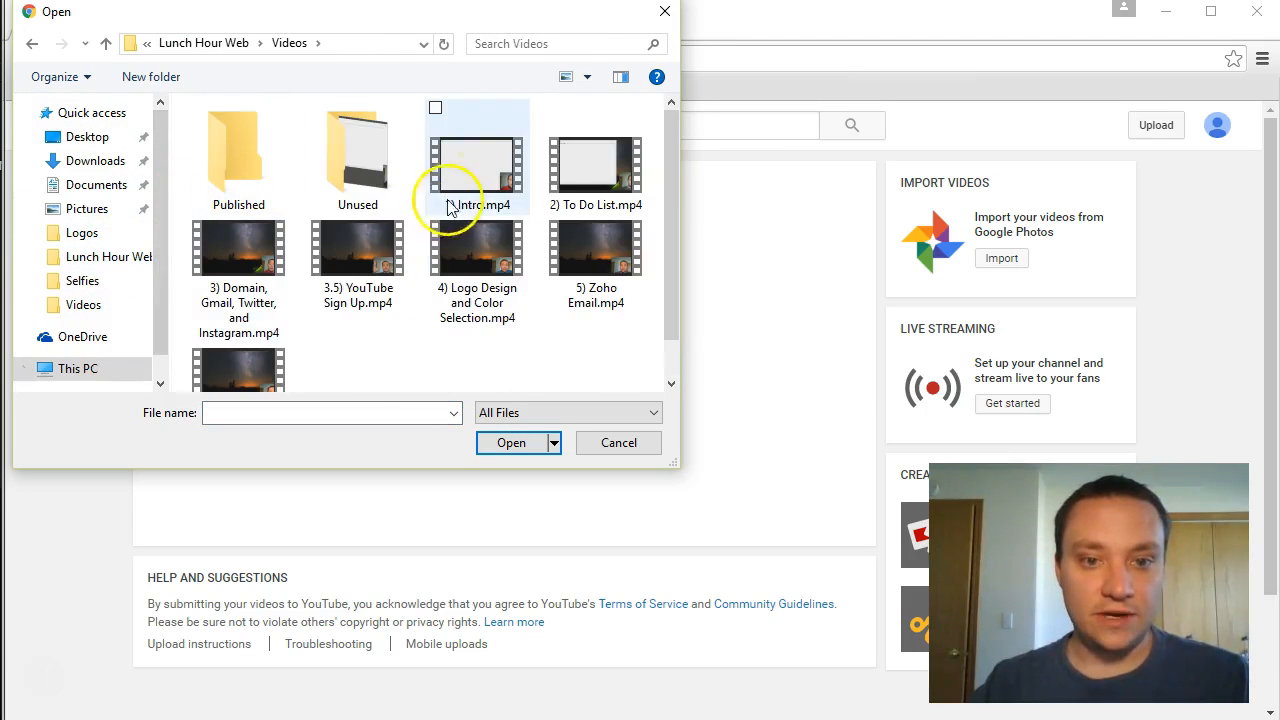
{"action": "left_click", "coordinate": [449, 207]}
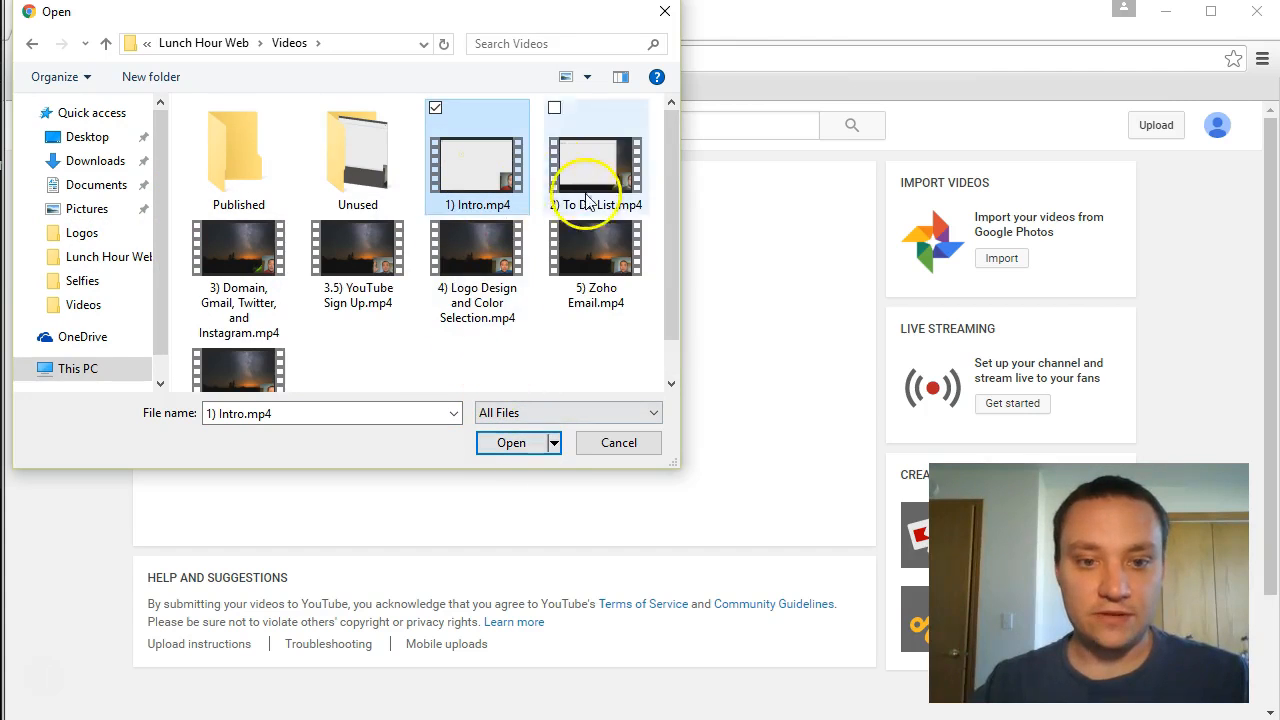
{"action": "scroll", "coordinate": [371, 286], "scroll_direction": "down", "scroll_amount": 1}
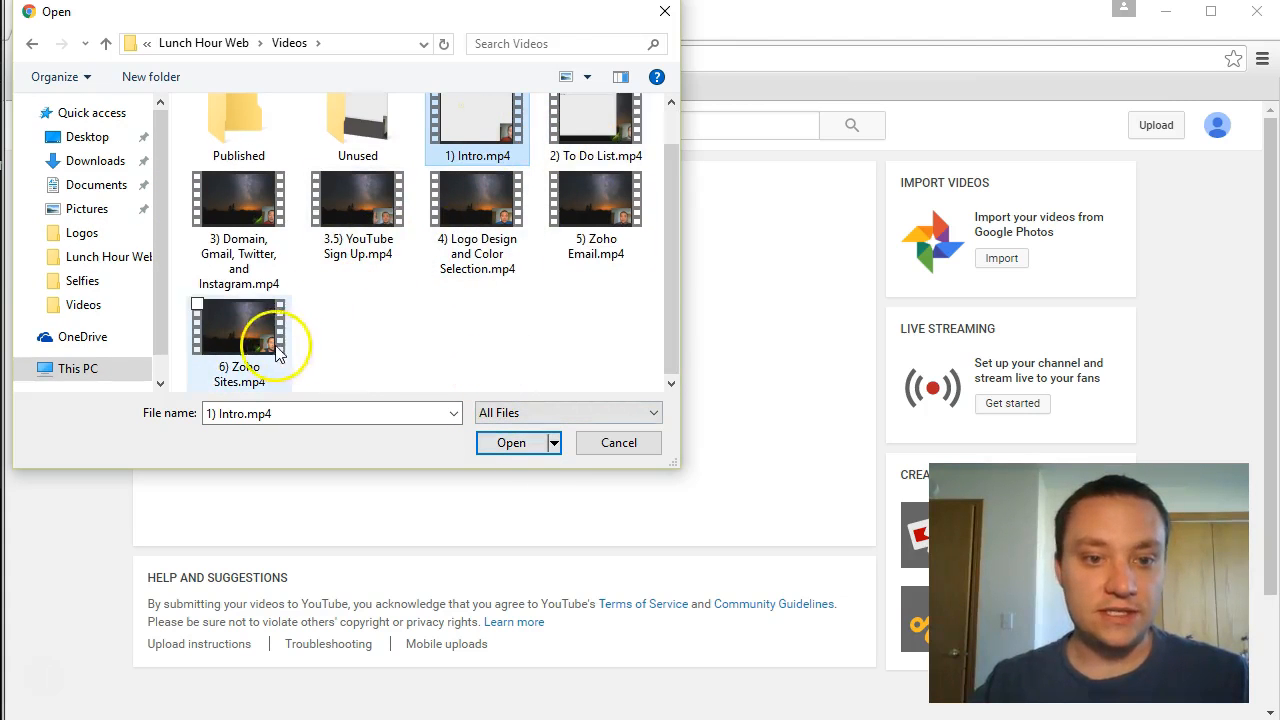
{"action": "left_click", "coordinate": [511, 443]}
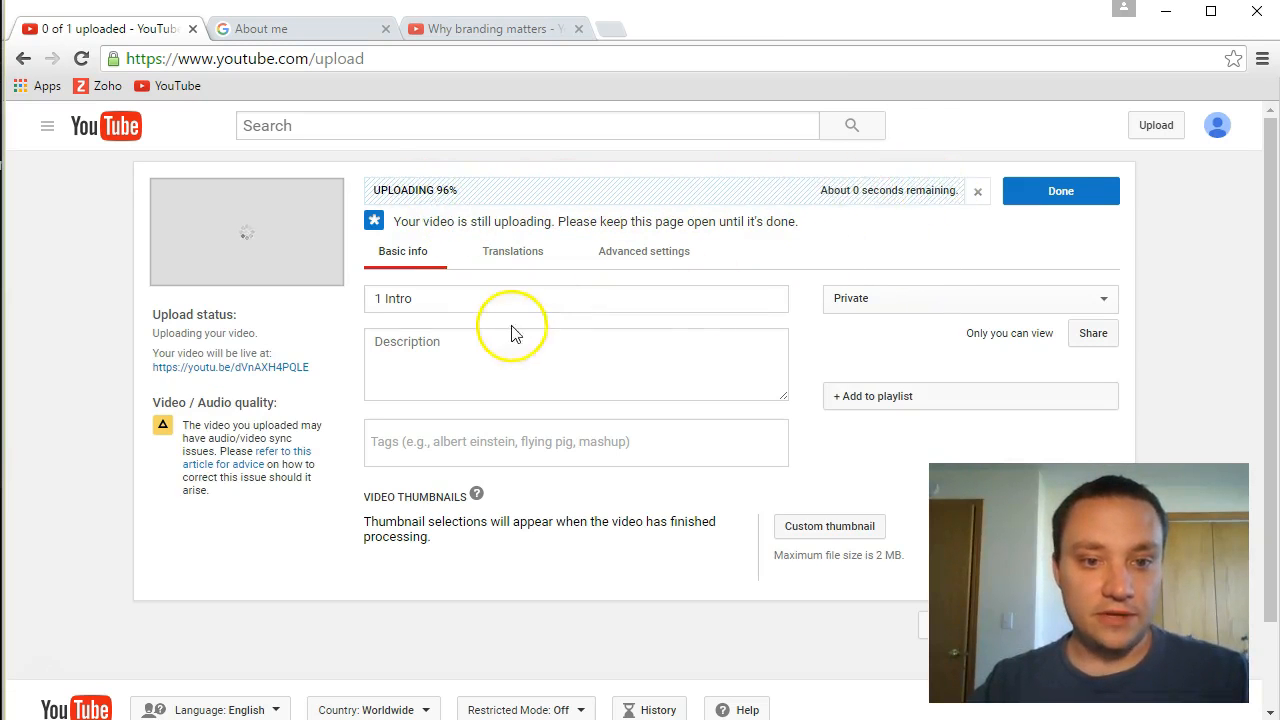
Change the uploaded video's title to "1) LunchHourWeb Introduction".
{"action": "left_click", "coordinate": [465, 348]}
{"action": "left_click", "coordinate": [385, 300]}
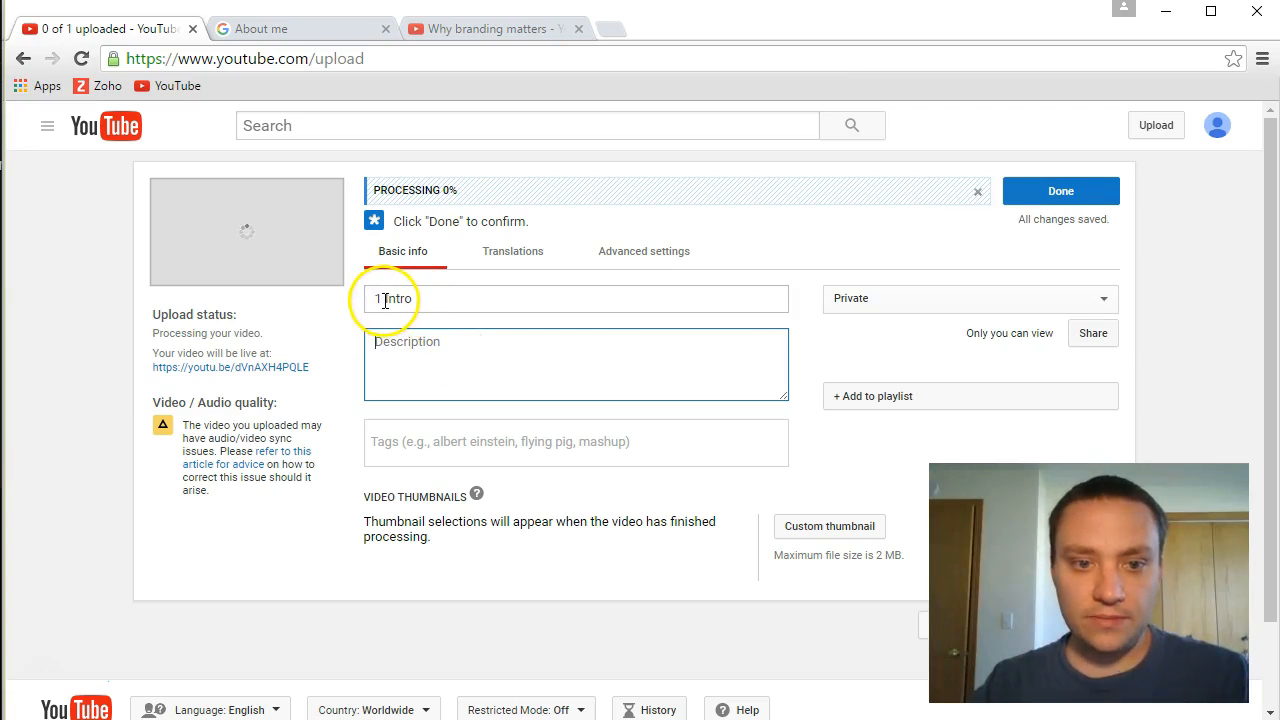
{"action": "left_click", "coordinate": [372, 301]}
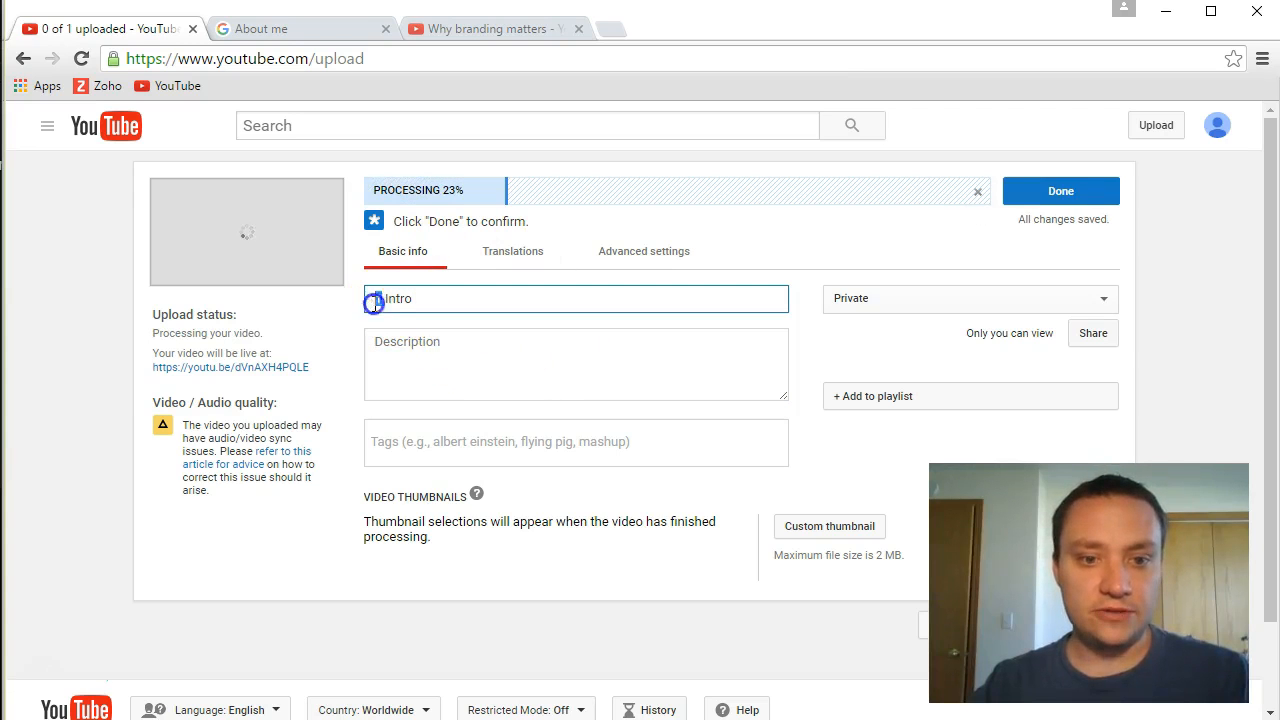
{"action": "type", "text": "1) LunchHourWeb"}
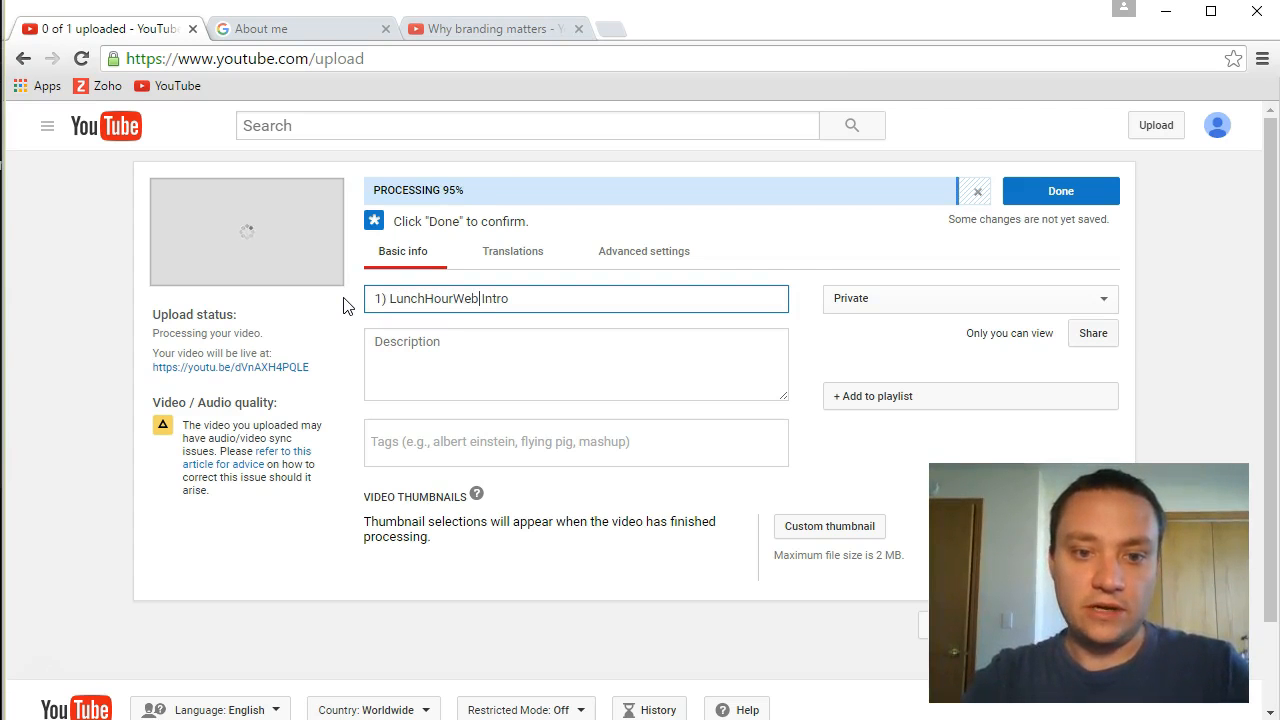
{"action": "type", "text": "duction"}
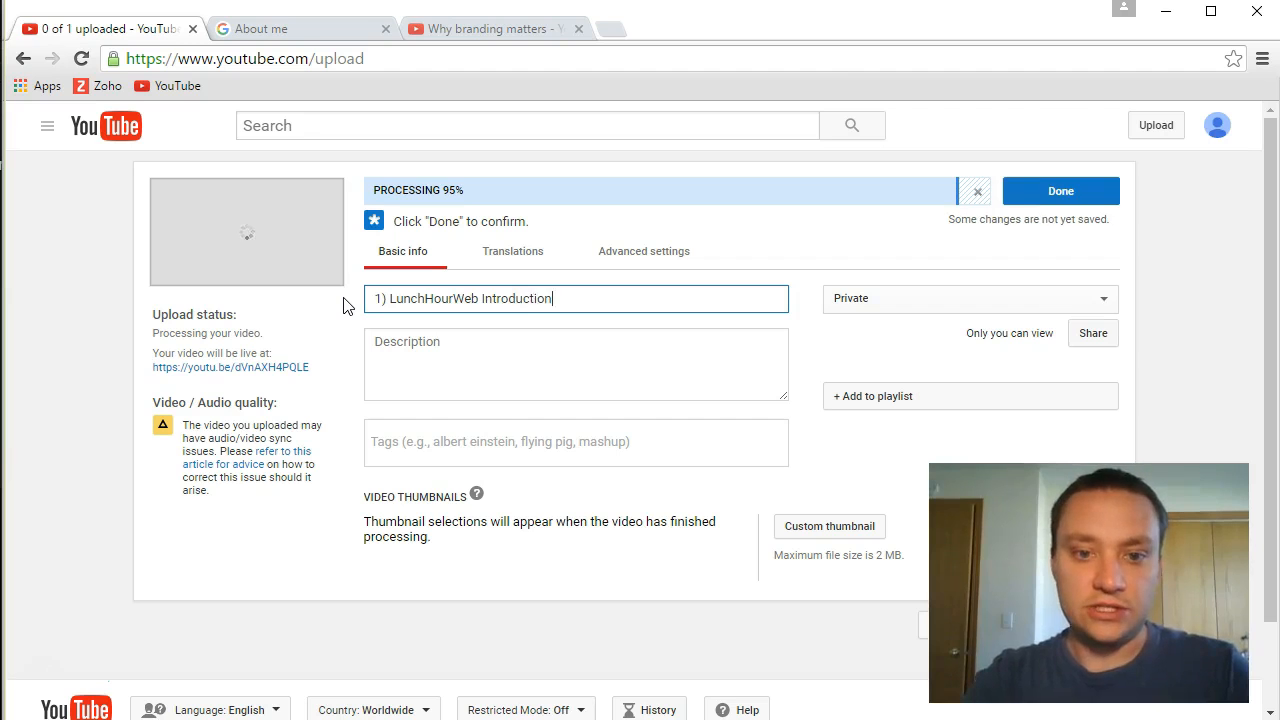
Write the video description "Learn about the though process behind LunchHourWeb.".
{"action": "left_click", "coordinate": [429, 356]}
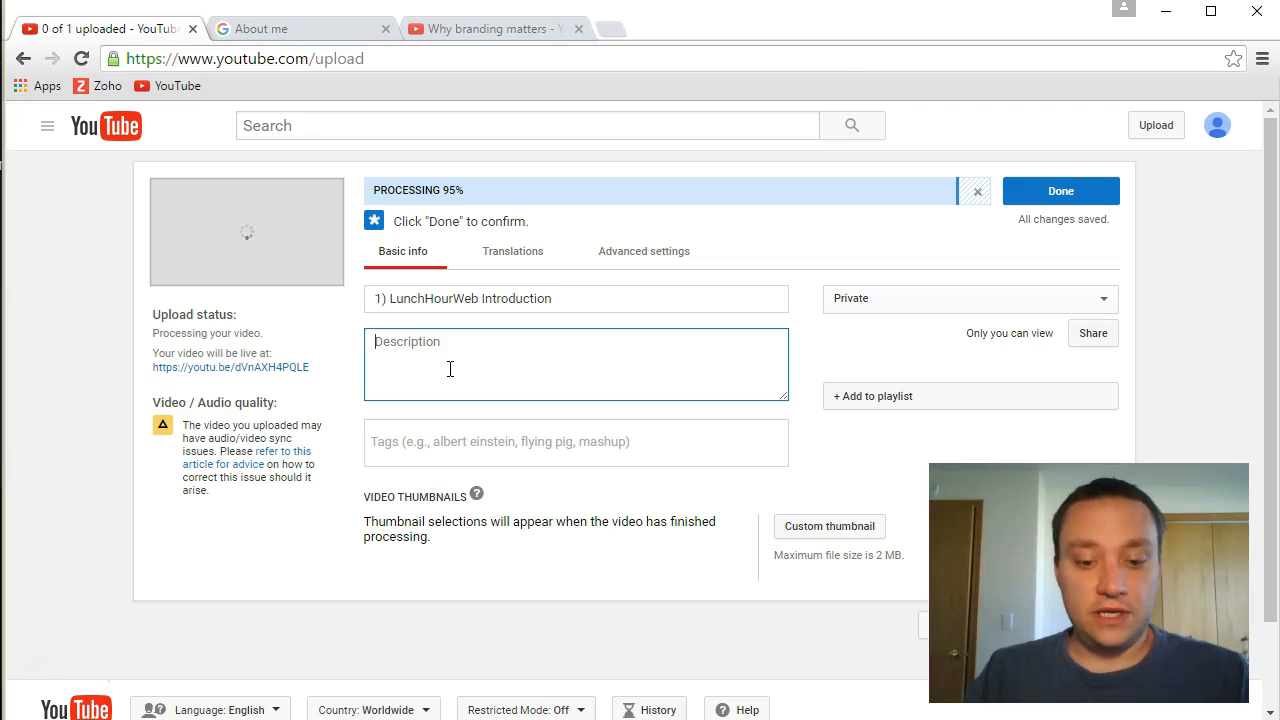
{"action": "left_click", "coordinate": [443, 378]}
{"action": "type", "text": "Learn about LunchHourWeb a"}
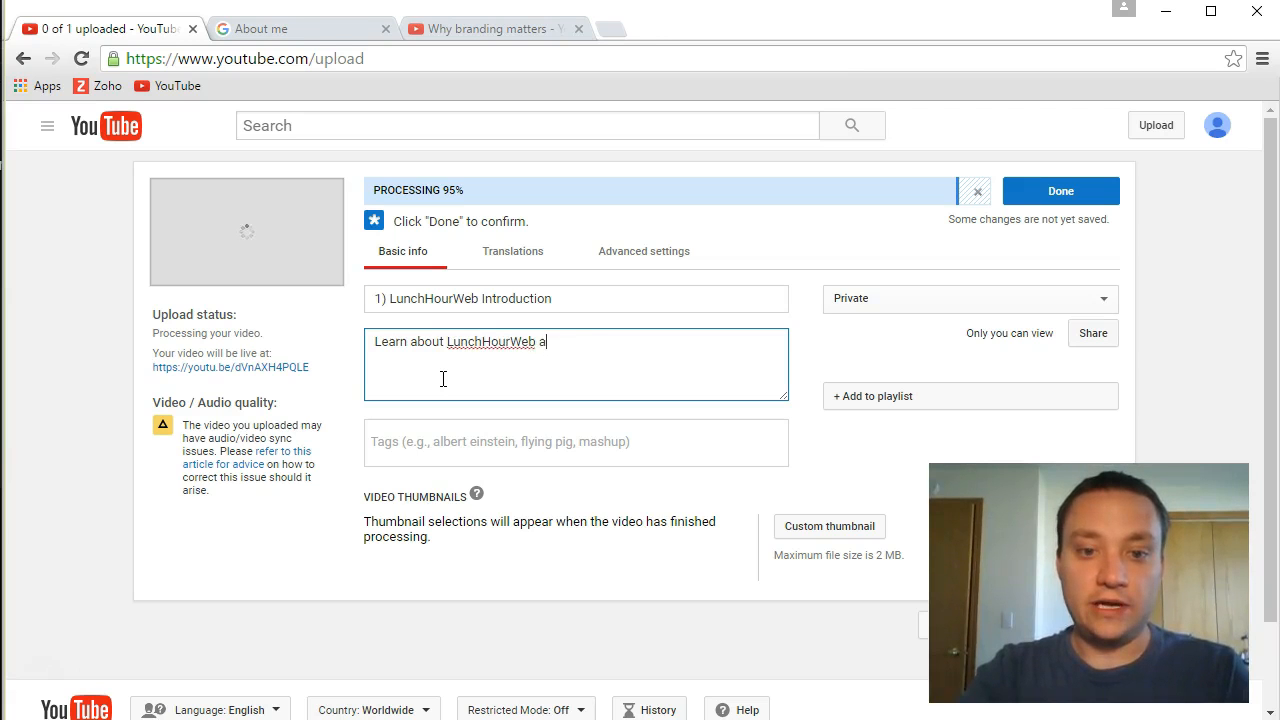
{"action": "type", "text": "hgouh"}
{"action": "key", "text": "BackSpace"}
{"action": "key", "text": "BackSpace"}
{"action": "key", "text": "BackSpace"}
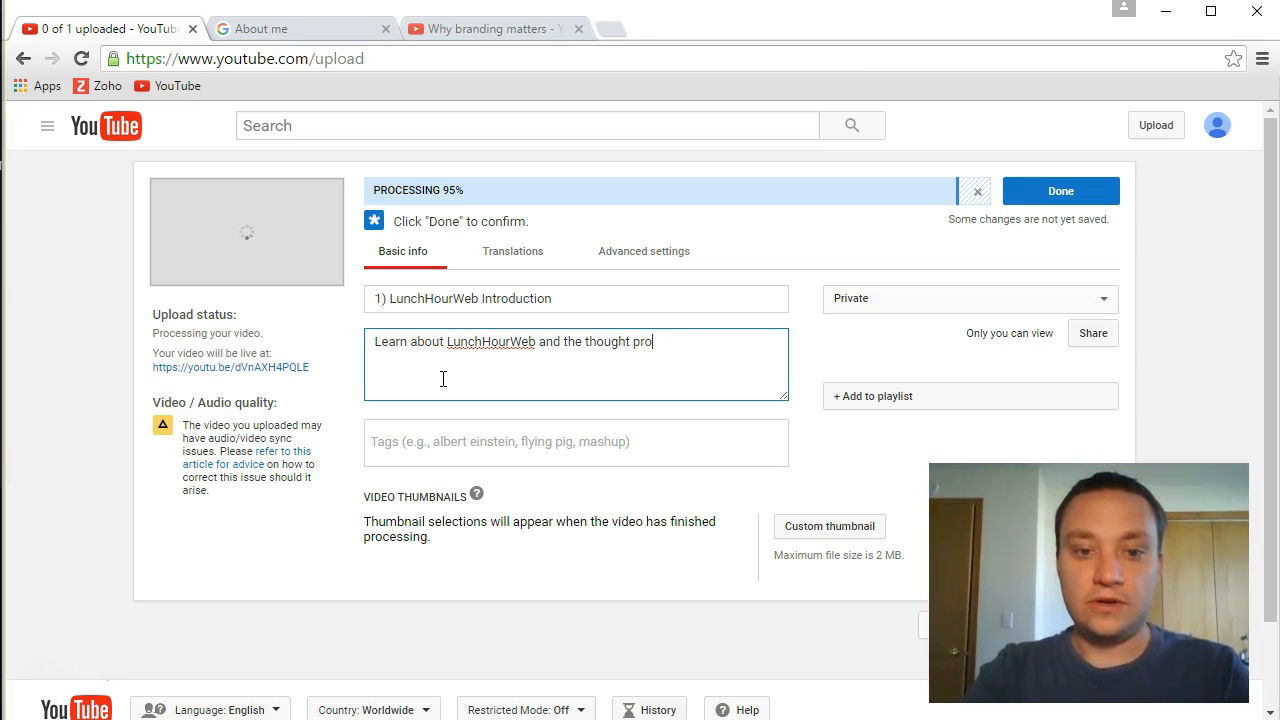
{"action": "key", "text": "BackSpace"}
{"action": "key", "text": "BackSpace"}
{"action": "key", "text": "BackSpace"}
{"action": "key", "text": "BackSpace"}
{"action": "key", "text": "BackSpace"}
{"action": "key", "text": "BackSpace"}
{"action": "key", "text": "BackSpace"}
{"action": "key", "text": "BackSpace"}
{"action": "key", "text": "BackSpace"}
{"action": "key", "text": "BackSpace"}
{"action": "key", "text": "BackSpace"}
{"action": "key", "text": "BackSpace"}
{"action": "key", "text": "BackSpace"}
{"action": "key", "text": "BackSpace"}
{"action": "key", "text": "BackSpace"}
{"action": "key", "text": "BackSpace"}
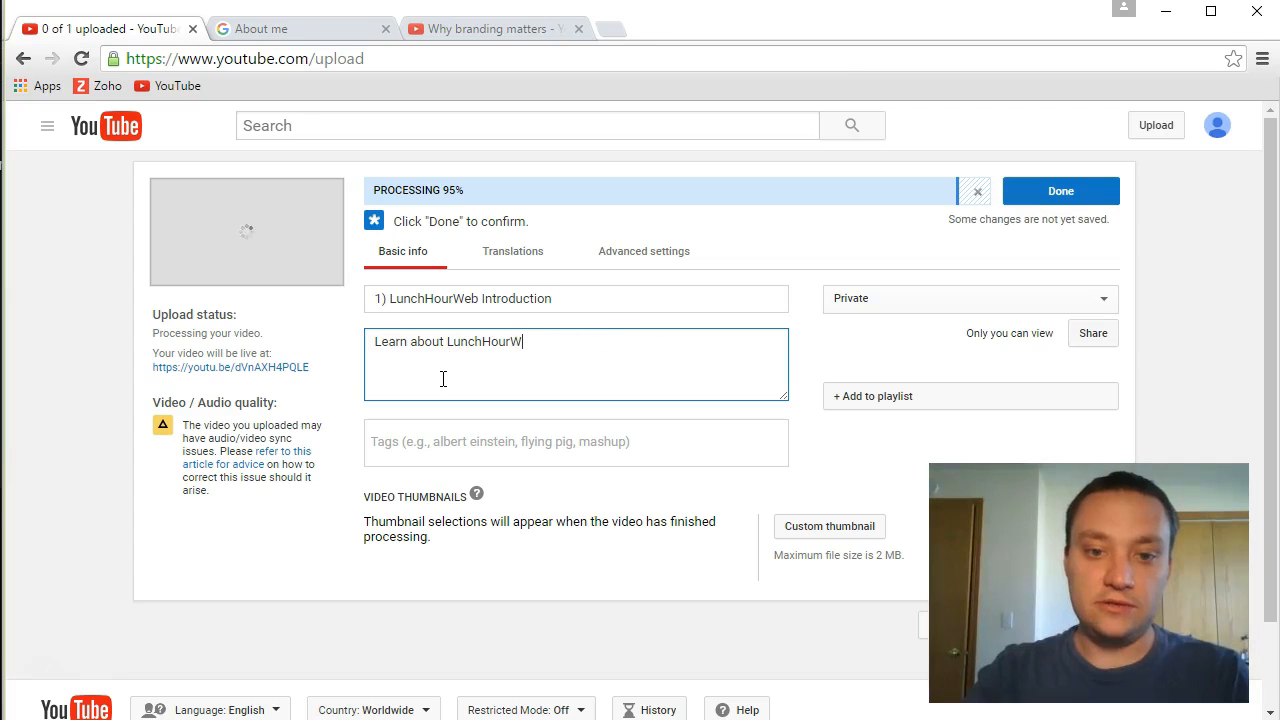
{"action": "key", "text": "BackSpace"}
{"action": "key", "text": "BackSpace"}
{"action": "key", "text": "BackSpace"}
{"action": "key", "text": "BackSpace"}
{"action": "key", "text": "BackSpace"}
{"action": "key", "text": "BackSpace"}
{"action": "key", "text": "BackSpace"}
{"action": "key", "text": "BackSpace"}
{"action": "key", "text": "BackSpace"}
{"action": "type", "text": "the "}
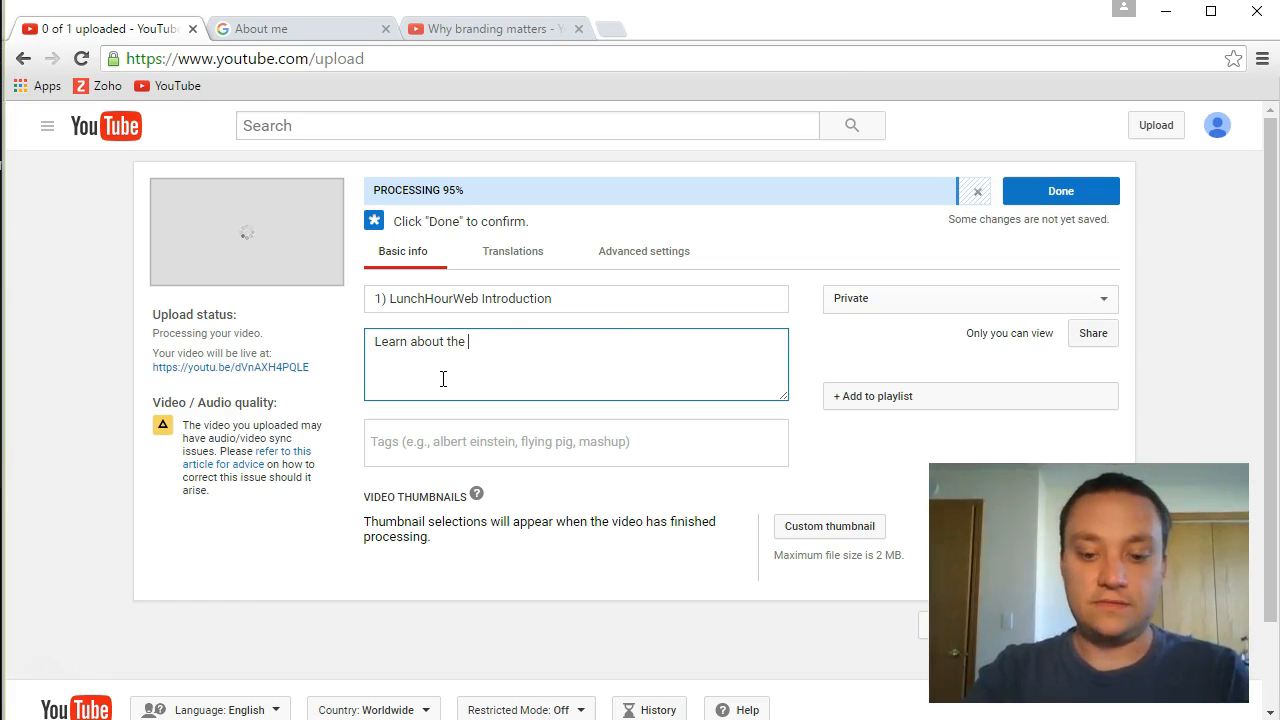
{"action": "type", "text": "though process be"}
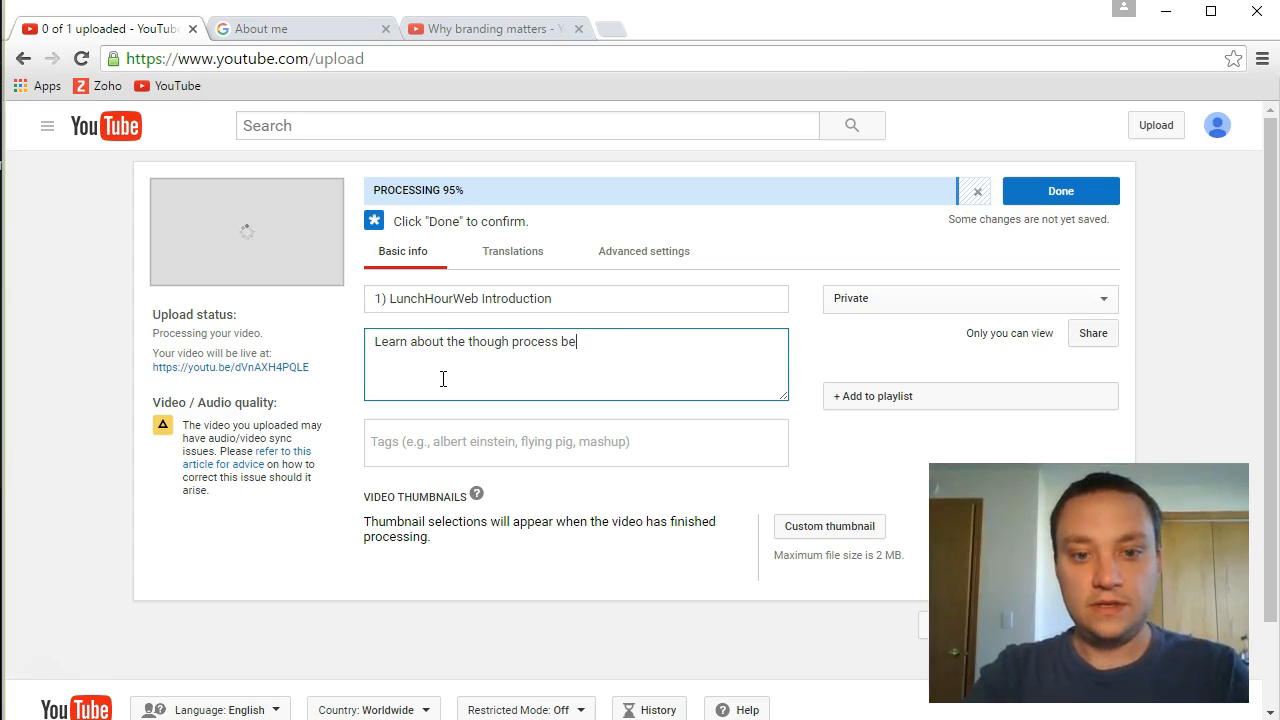
{"action": "type", "text": "hind LunchHourWeb."}
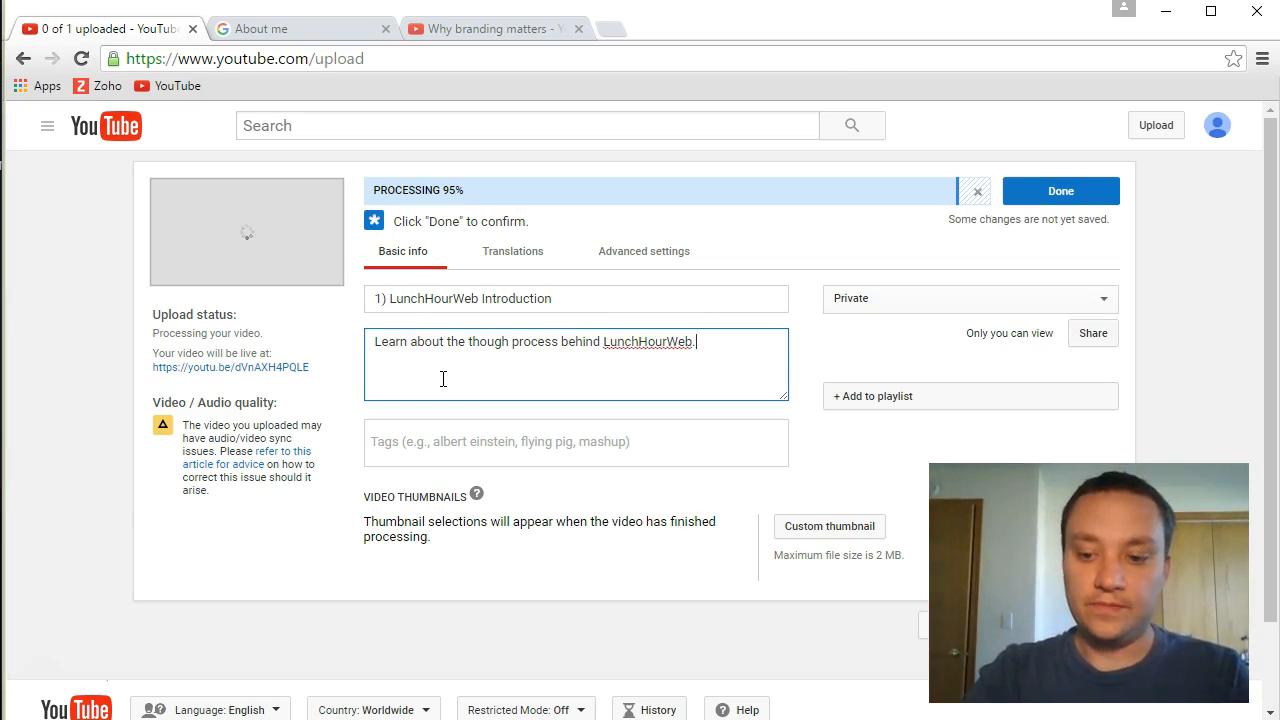
Insert the line "Everyone has the ability to create a business website." above the existing description text, followed by a new empty line.
{"action": "key", "text": "Home"}
{"action": "key", "text": "Return"}
{"action": "type", "text": "Everyone has"}
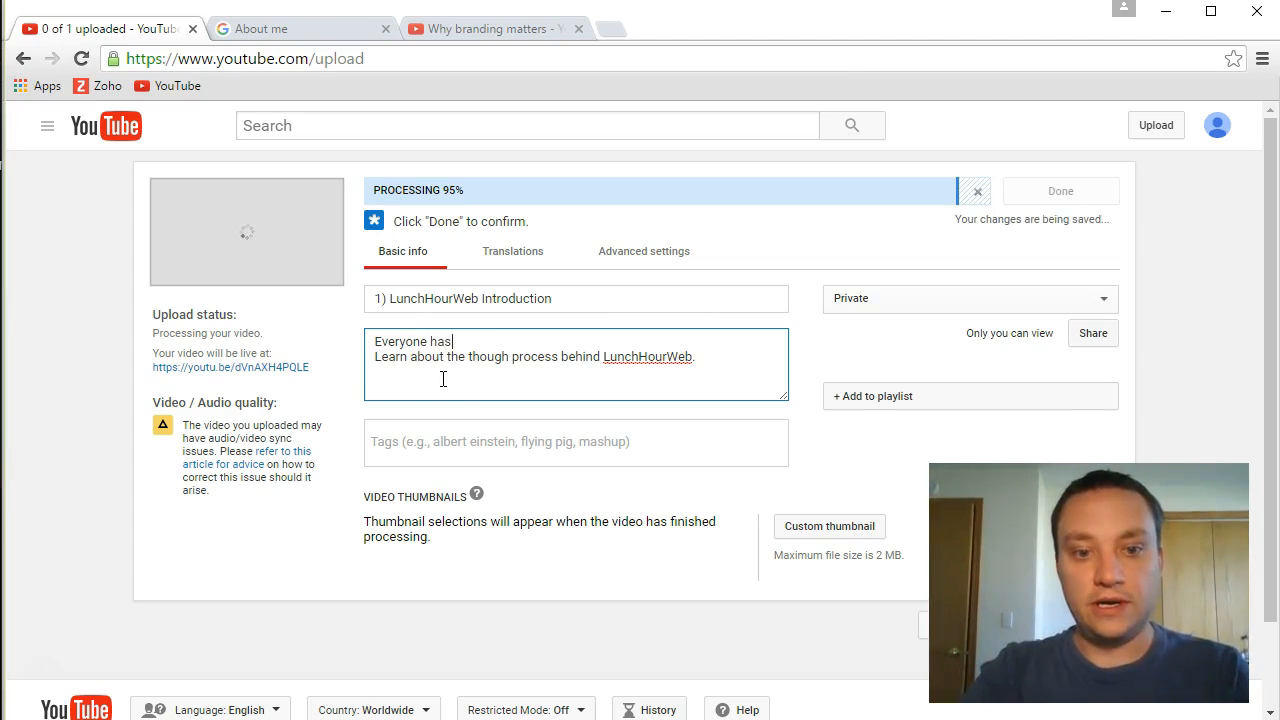
{"action": "type", "text": " the ability to create a business website."}
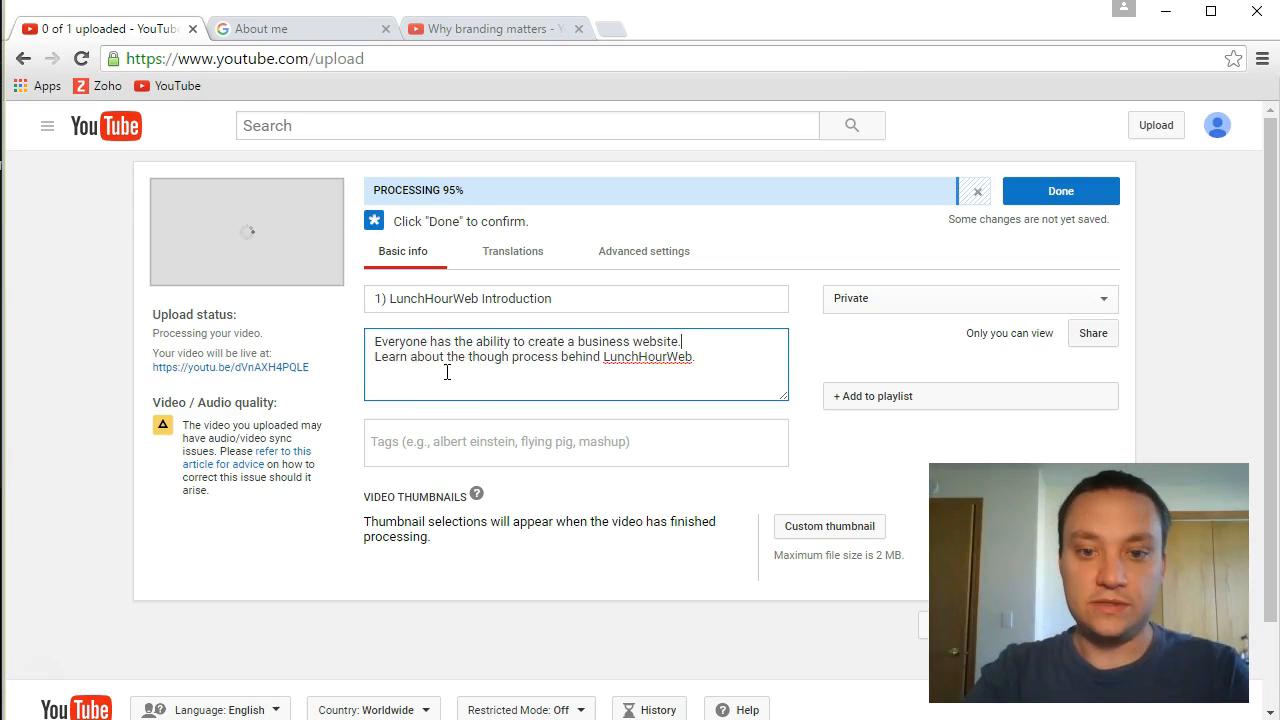
{"action": "key", "text": "Return"}
{"action": "type", "text": "If you're new or"}
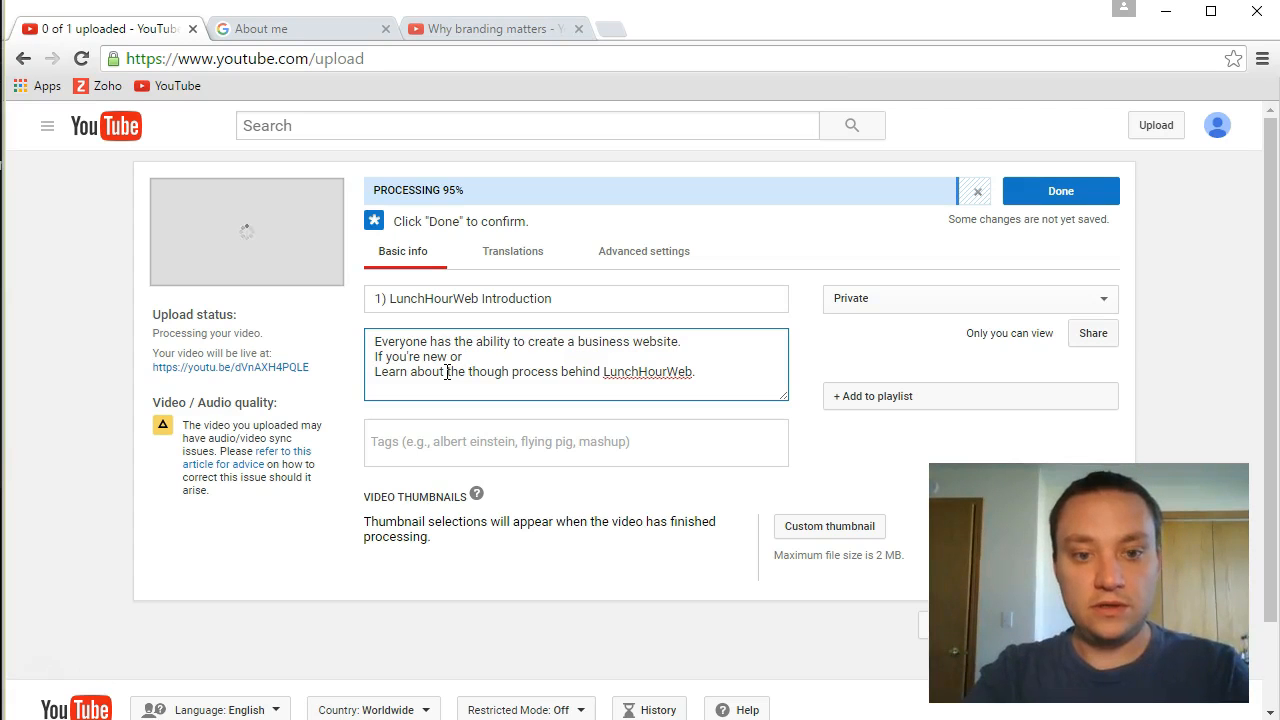
{"action": "key", "text": "shift+Home"}
{"action": "key", "text": "BackSpace"}
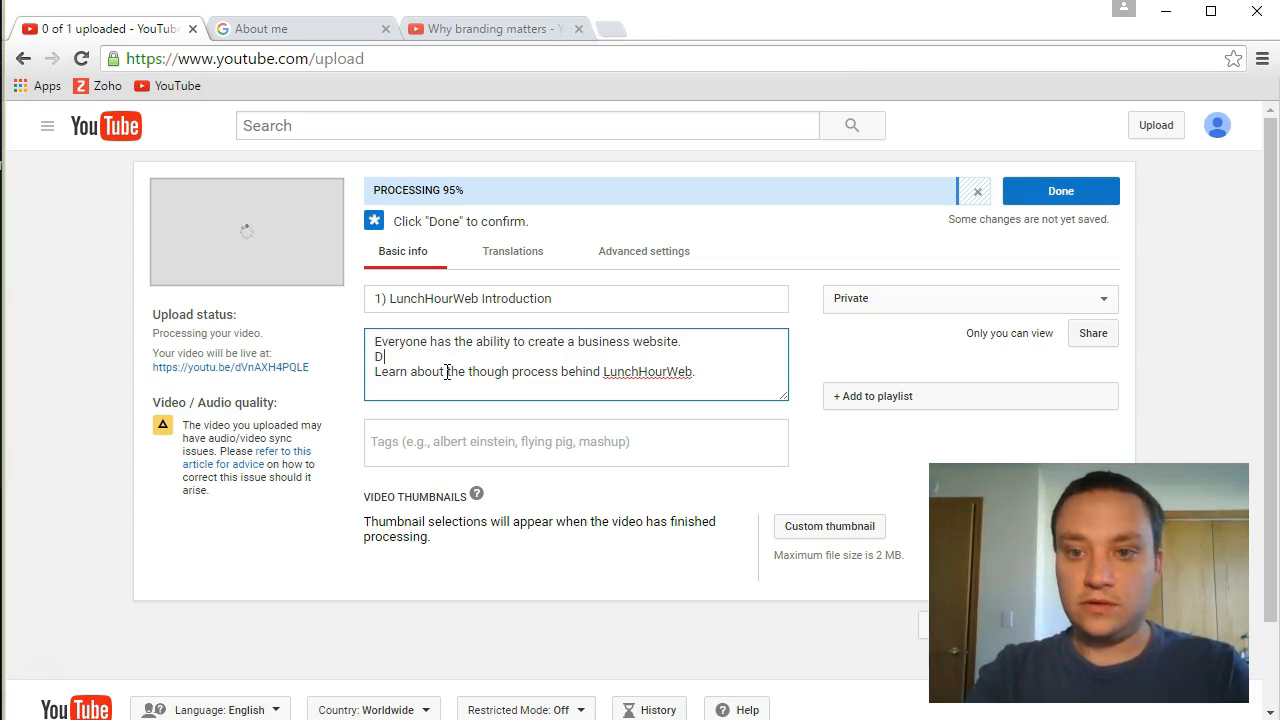
{"action": "type", "text": "Do not worry about"}
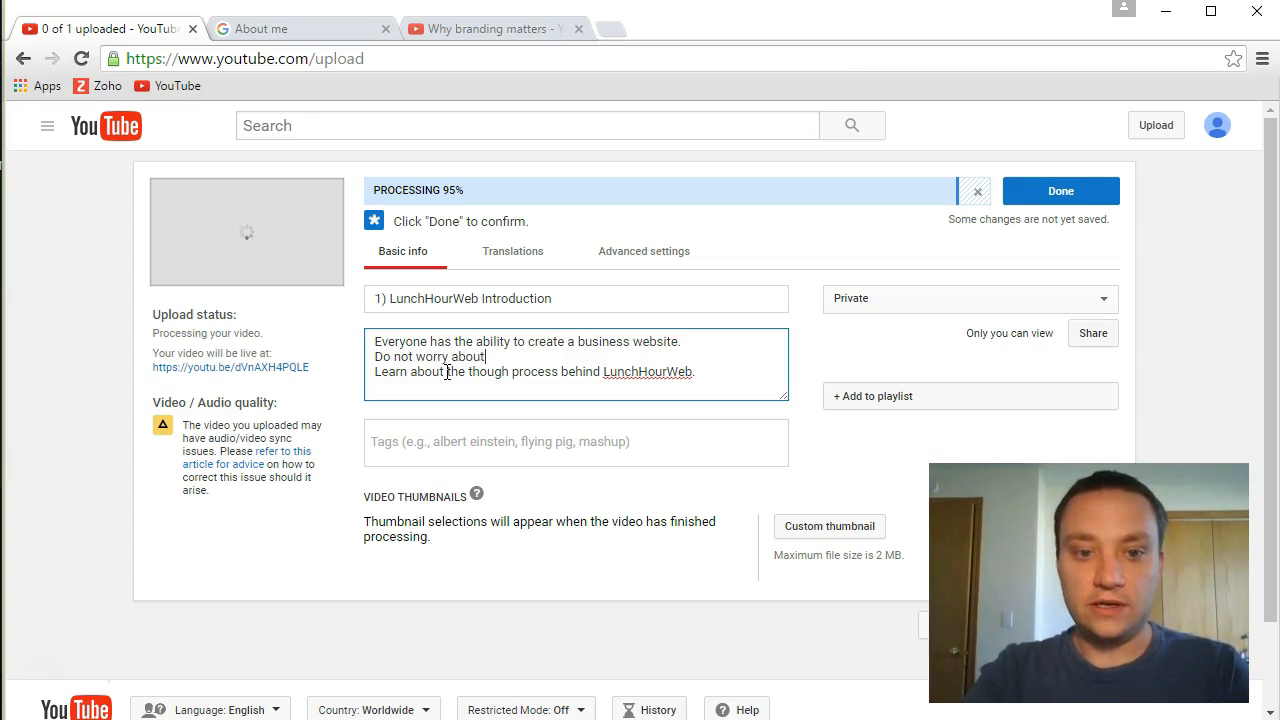
{"action": "key", "text": "shift+Home"}
{"action": "key", "text": "BackSpace"}
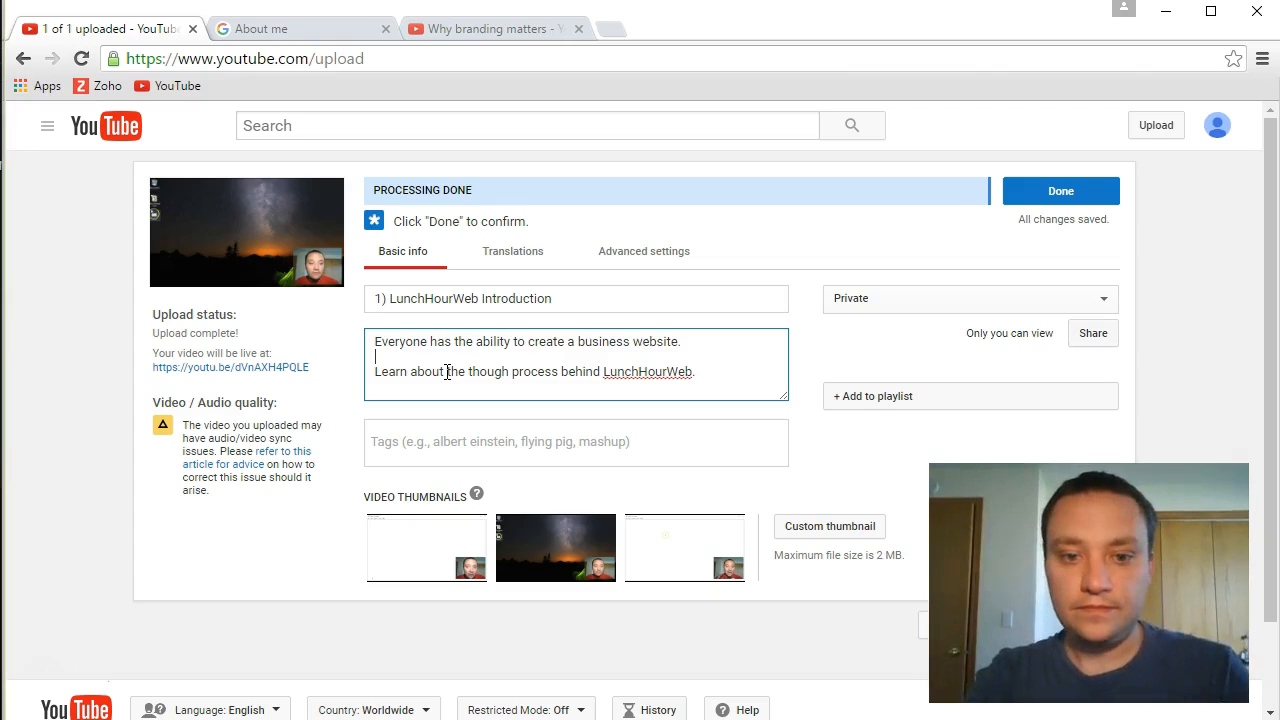
Start the description's second line with "One (lunch) hour a day can build a".
{"action": "type", "text": "F"}
{"action": "key", "text": "BackSpace"}
{"action": "type", "text": "One "}
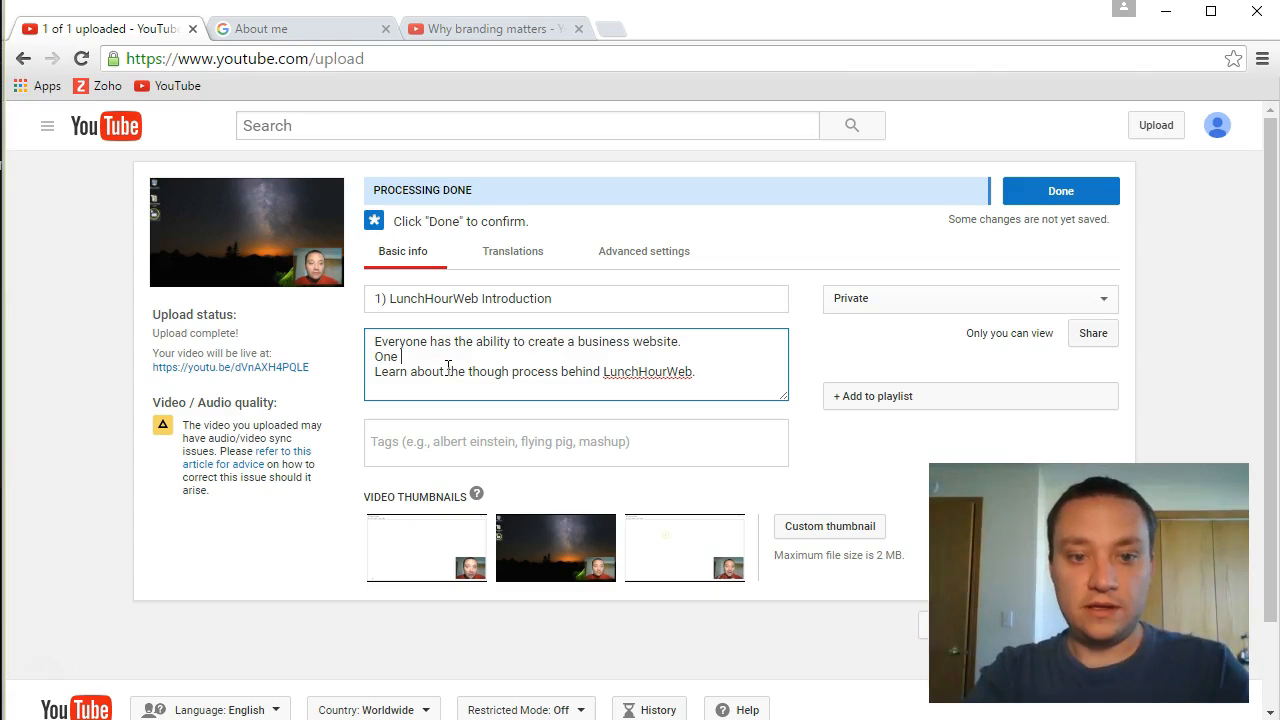
{"action": "type", "text": "(lunch) hour a day ca"}
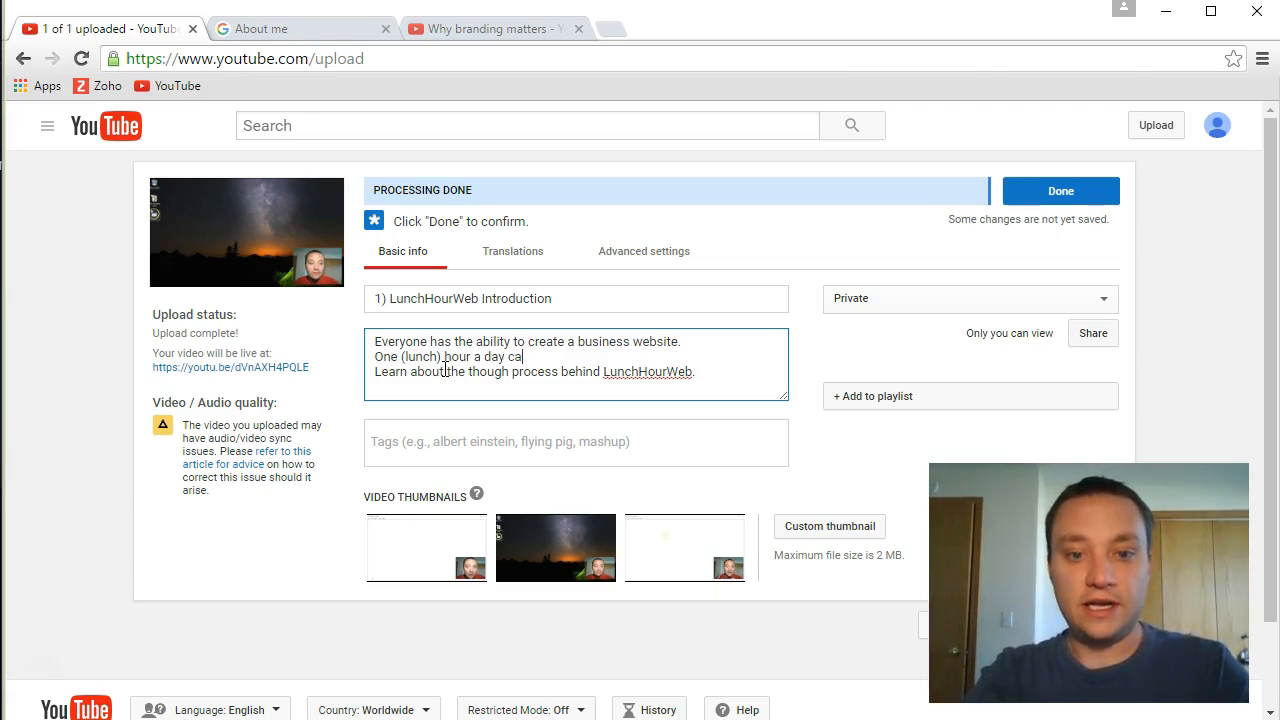
{"action": "type", "text": "n build a"}
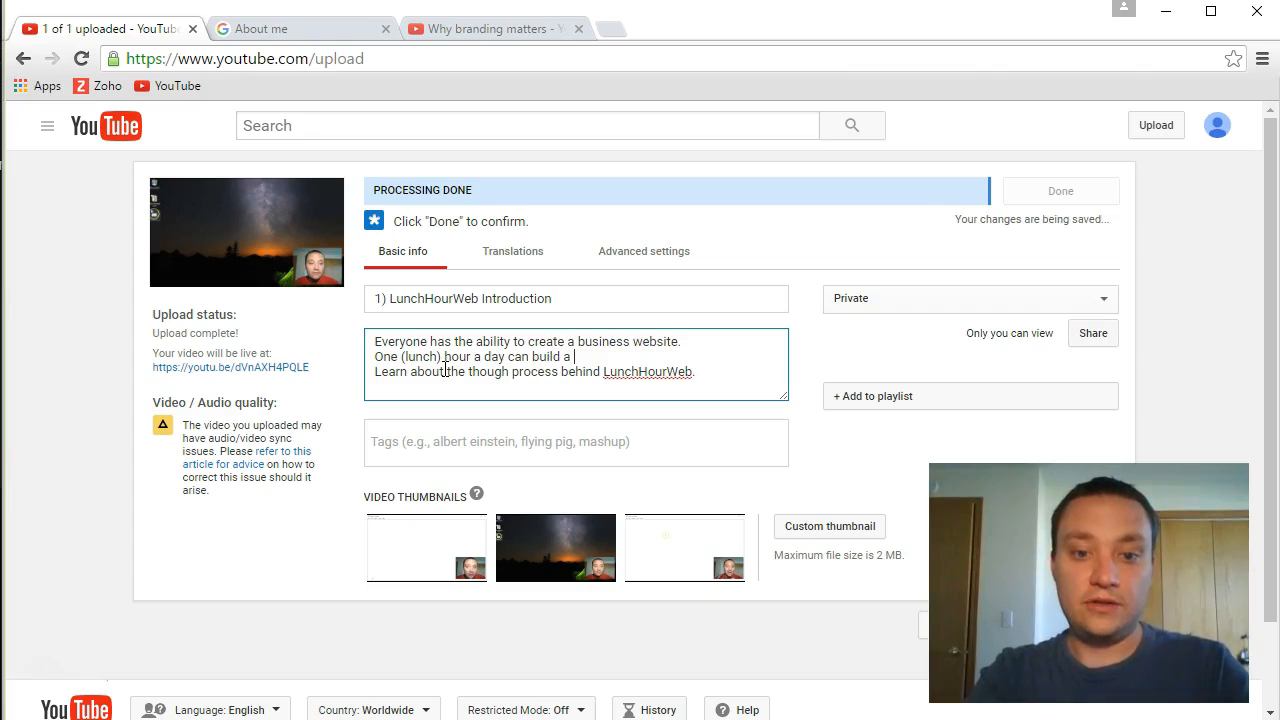
Reword the beginning of the description's second line from "One" to "Using one".
{"action": "key", "text": "Home"}
{"action": "type", "text": "You"}
{"action": "key", "text": "BackSpace"}
{"action": "key", "text": "BackSpace"}
{"action": "key", "text": "BackSpace"}
{"action": "type", "text": "Use"}
{"action": "key", "text": "BackSpace"}
{"action": "type", "text": "ing"}
{"action": "key", "text": "Delete"}
{"action": "type", "text": "o"}
{"action": "key", "text": "Right"}
{"action": "key", "text": "Right"}
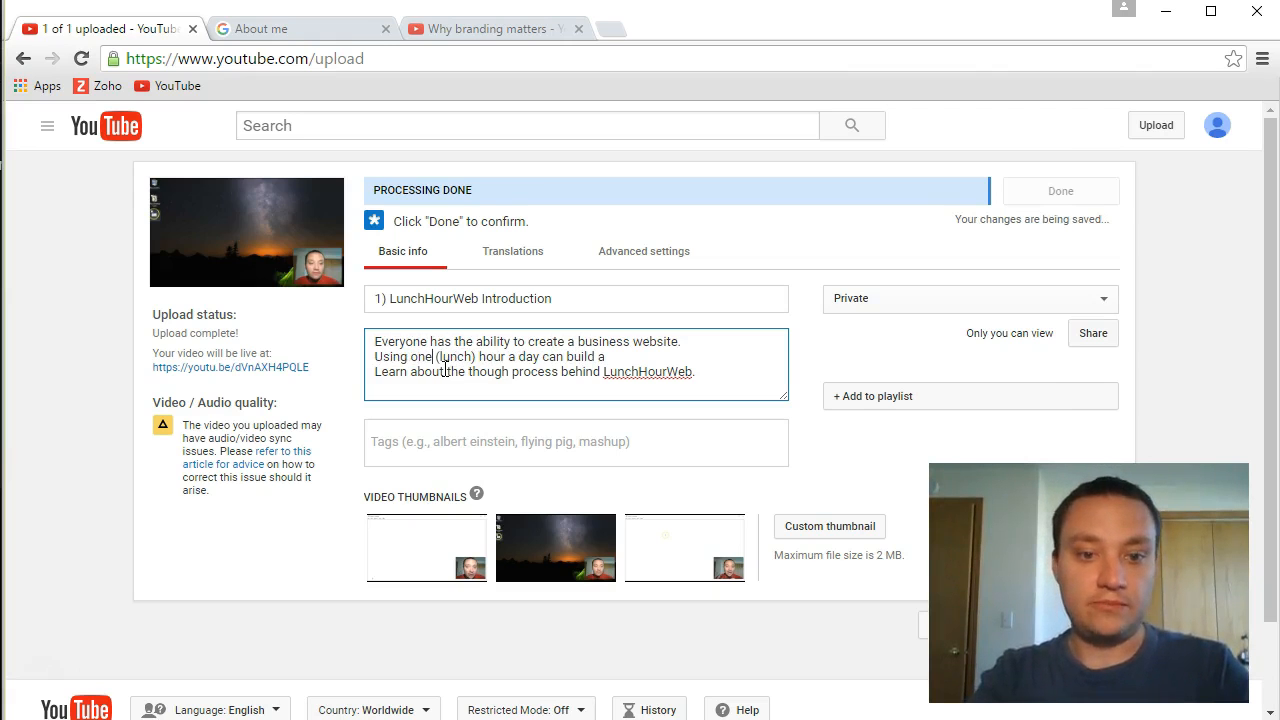
Complete the description's second line with "custom website yourself saving thousands of dollars and gaining invaluable knowledge.".
{"action": "key", "text": "Right"}
{"action": "key", "text": "Right"}
{"action": "key", "text": "Right"}
{"action": "key", "text": "Right"}
{"action": "key", "text": "Right"}
{"action": "key", "text": "Right"}
{"action": "key", "text": "Right"}
{"action": "key", "text": "Right"}
{"action": "key", "text": "Right"}
{"action": "key", "text": "Right"}
{"action": "key", "text": "Right"}
{"action": "key", "text": "Right"}
{"action": "key", "text": "Right"}
{"action": "key", "text": "Right"}
{"action": "key", "text": "Right"}
{"action": "key", "text": "Right"}
{"action": "key", "text": "Right"}
{"action": "key", "text": "Right"}
{"action": "key", "text": "Right"}
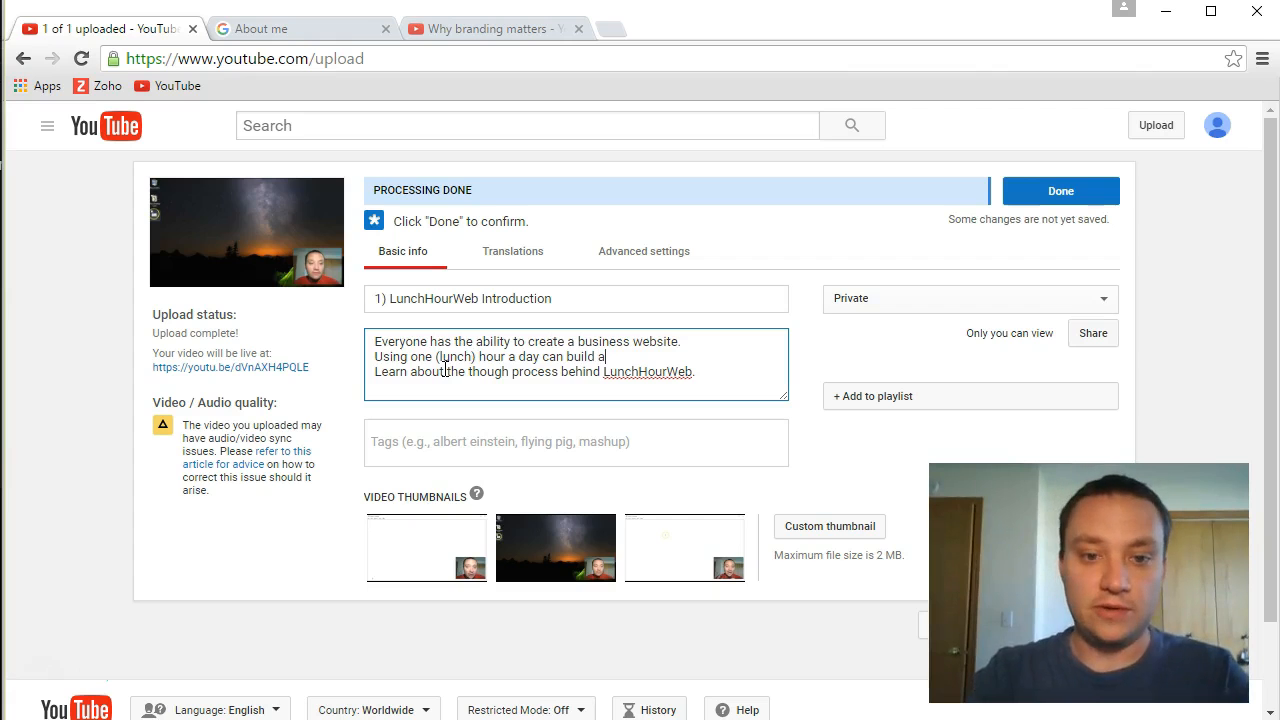
{"action": "type", "text": "custom website yourself"}
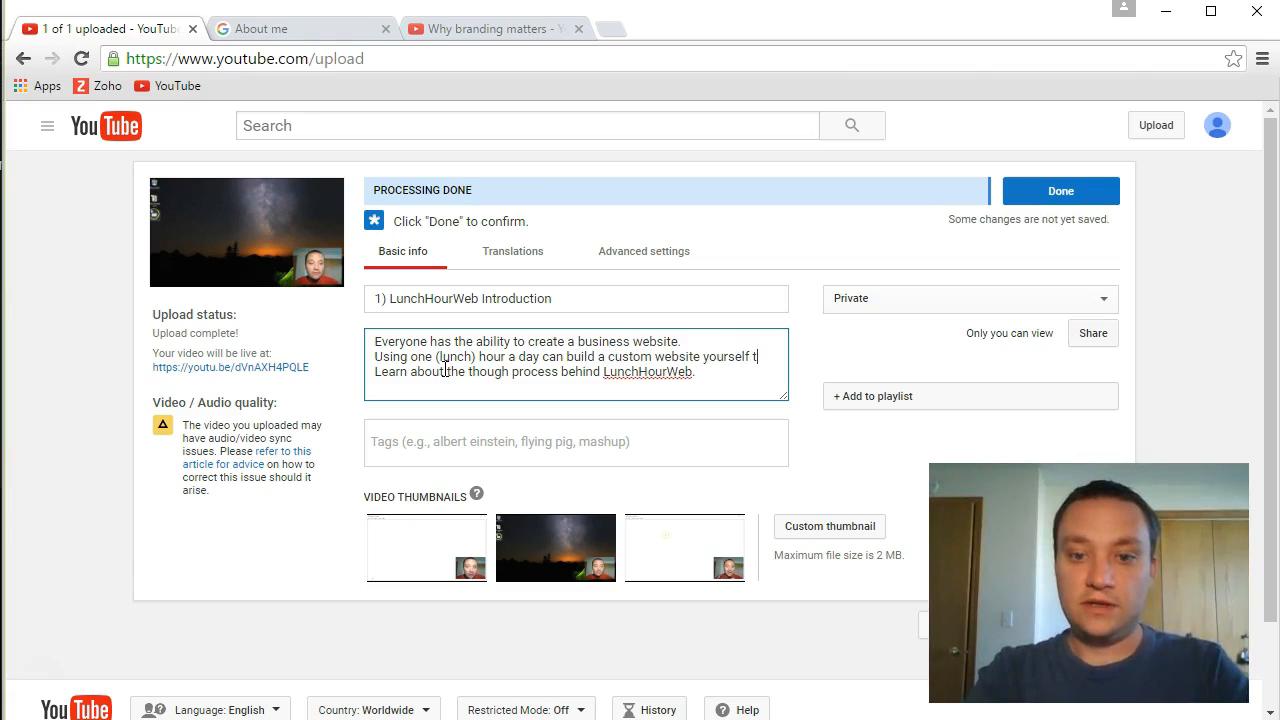
{"action": "type", "text": " saving thousands "}
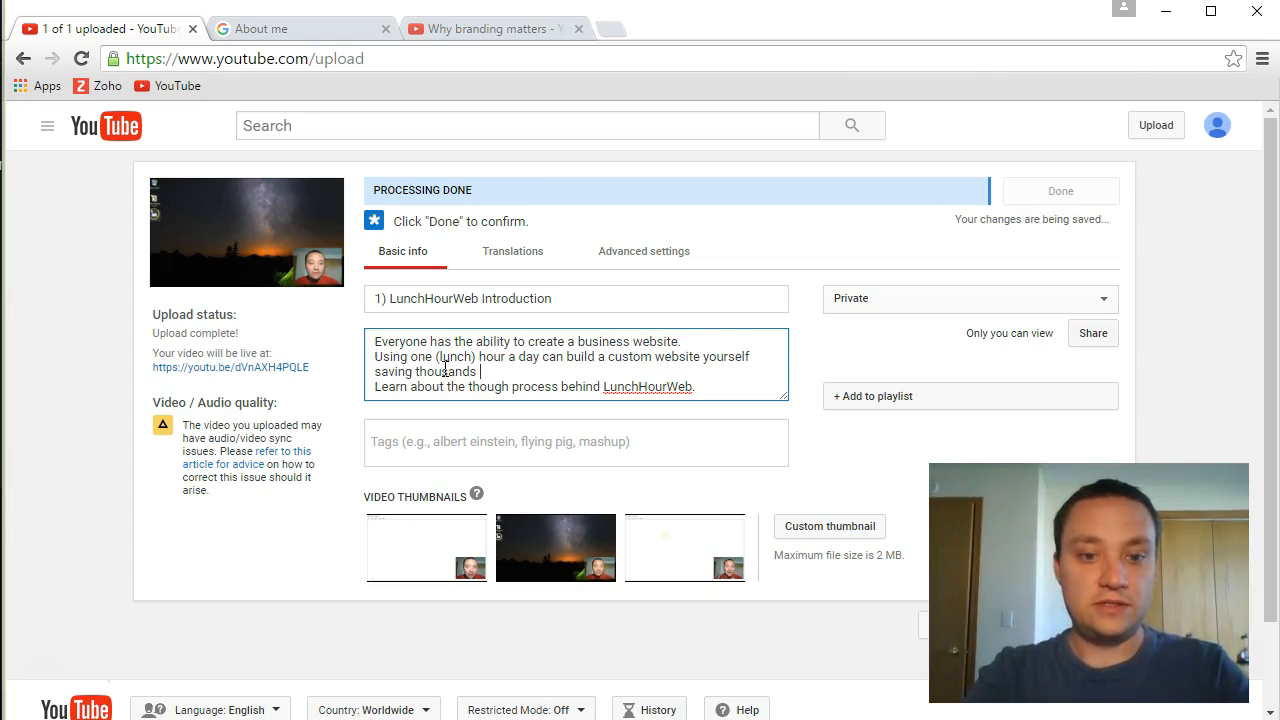
{"action": "type", "text": "of dollars and gaining invalud"}
{"action": "key", "text": "BackSpace"}
{"action": "type", "text": "able "}
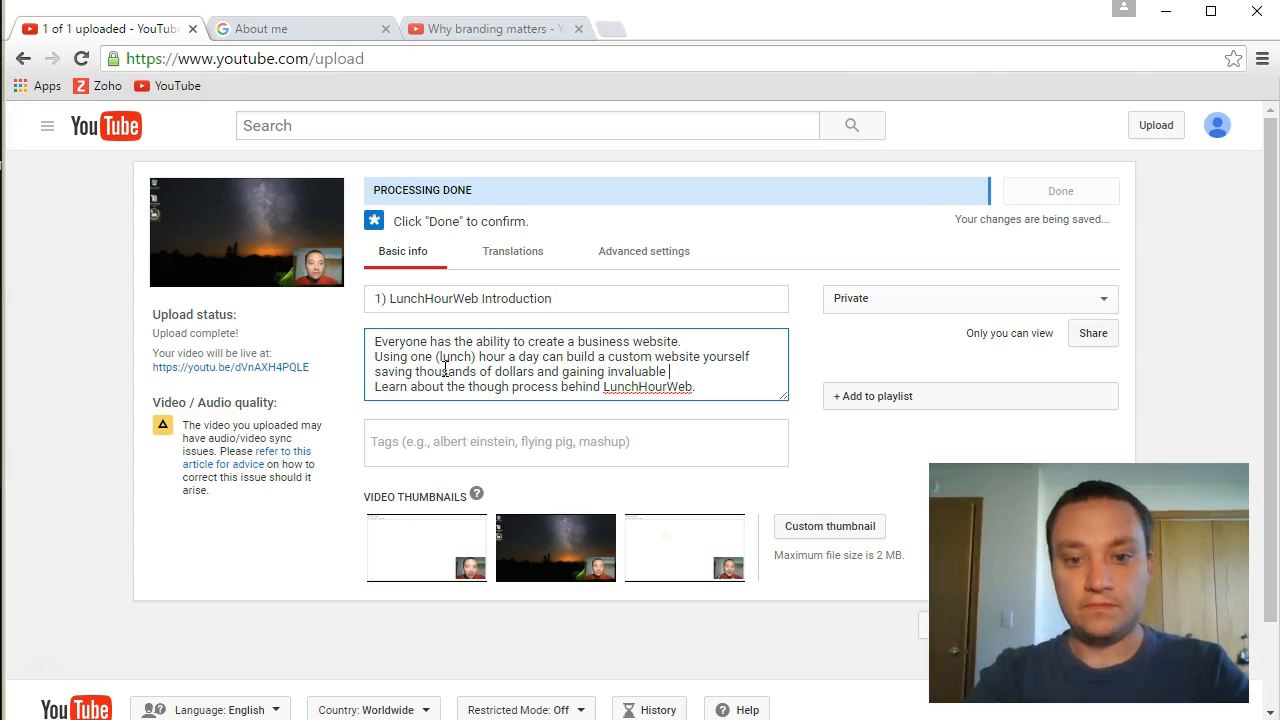
{"action": "type", "text": "knowledge"}
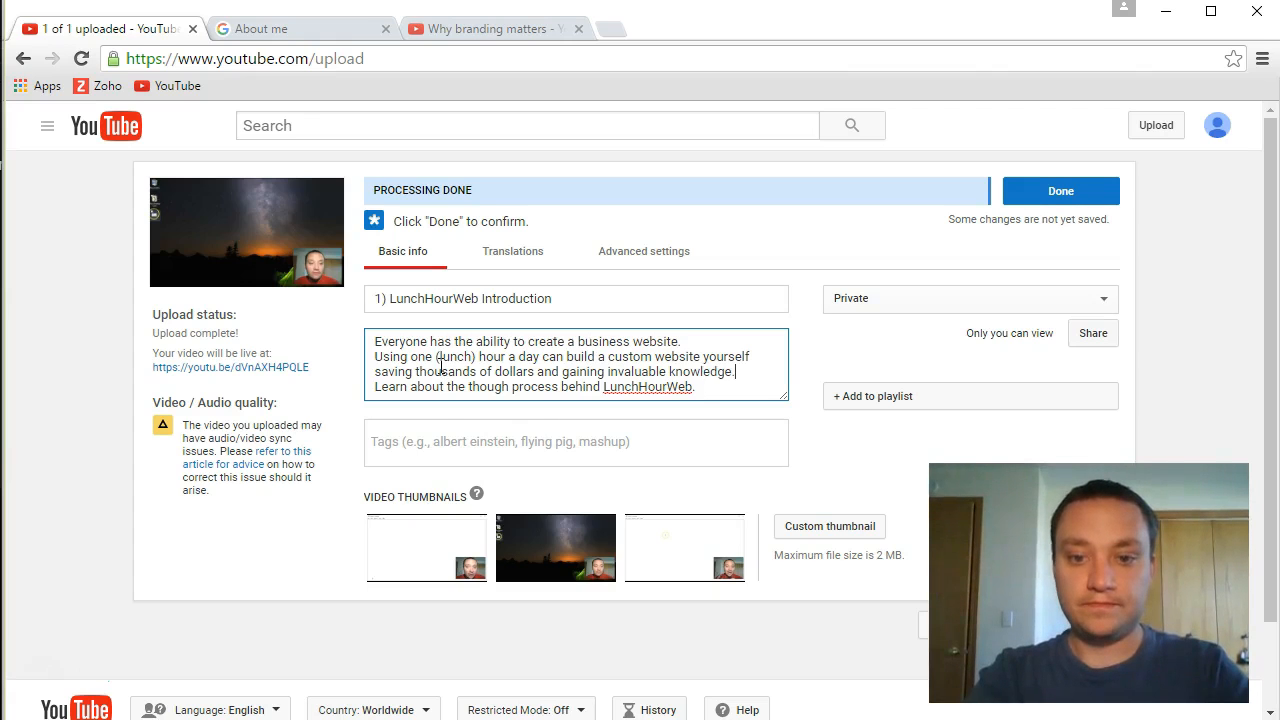
{"action": "type", "text": "."}
Reword the last description line as "Watch this video to learn about the though process behind LunchHourWeb.com." with an empty line above it.
{"action": "key", "text": "Return"}
{"action": "type", "text": "Watch "}
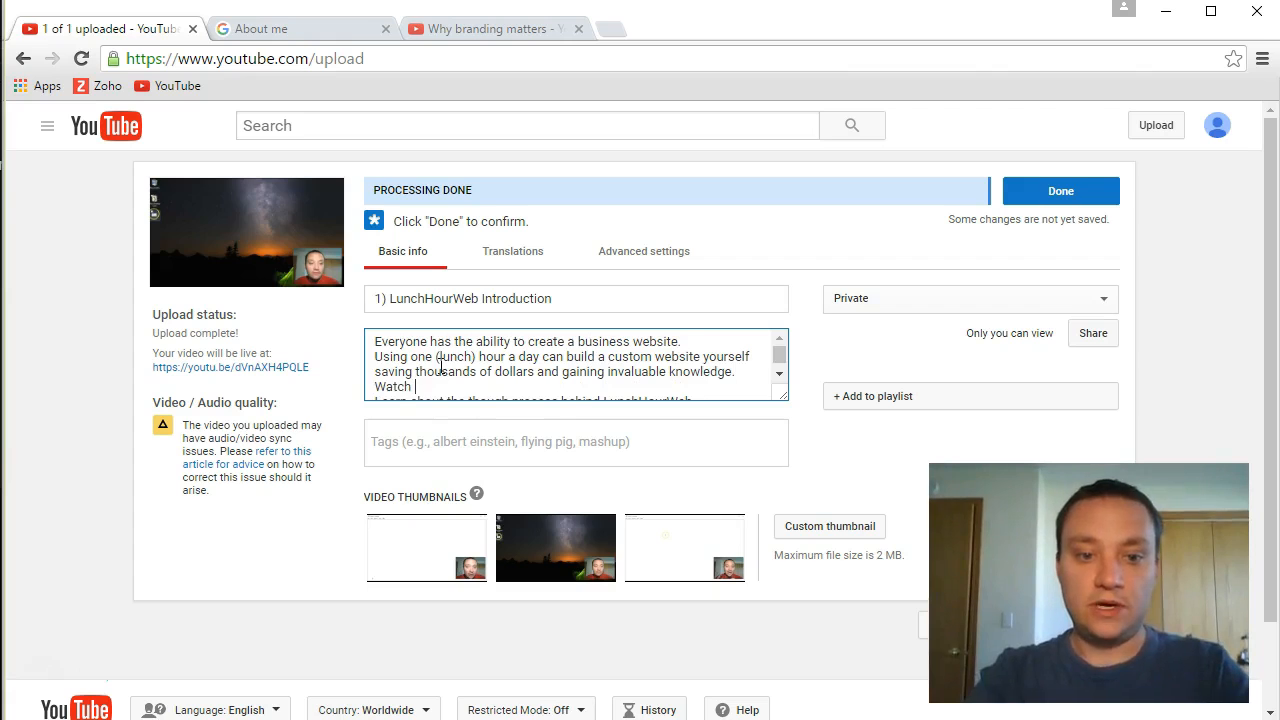
{"action": "type", "text": "this video to"}
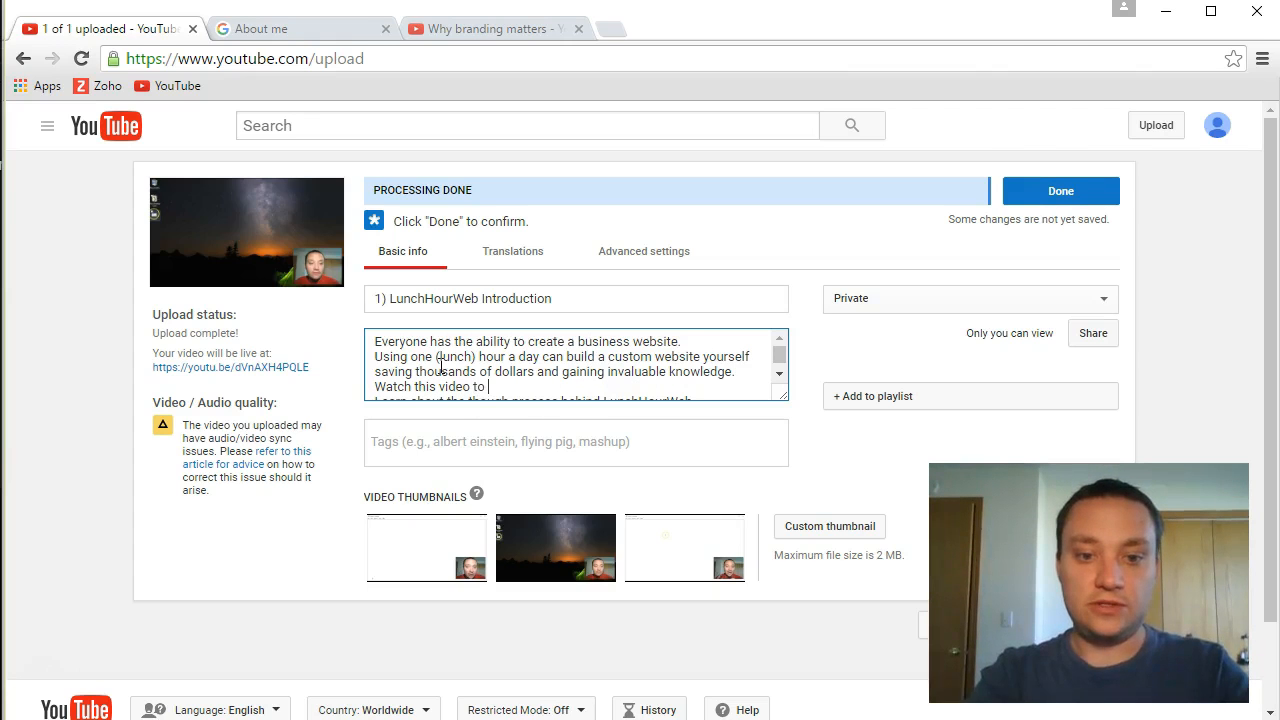
{"action": "key", "text": "Delete"}
{"action": "type", "text": "l"}
{"action": "key", "text": "Delete"}
{"action": "key", "text": "Home"}
{"action": "key", "text": "Return"}
{"action": "key", "text": "Down"}
{"action": "key", "text": "End"}
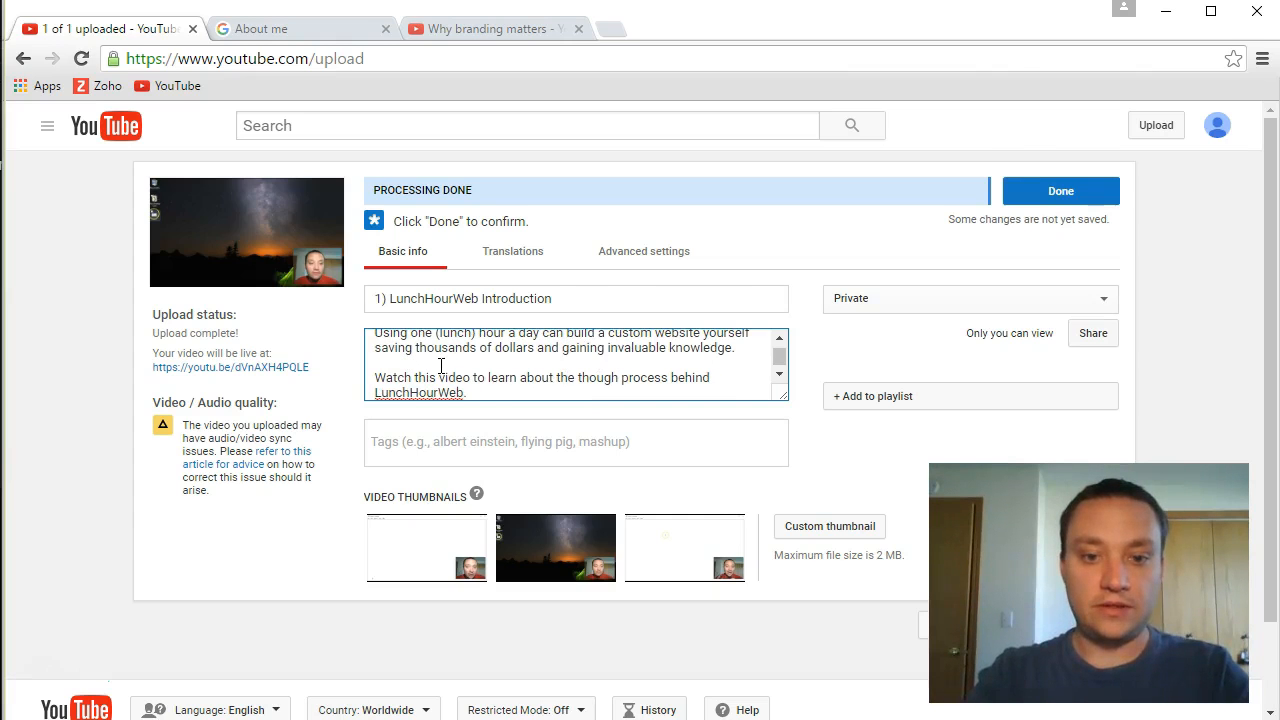
{"action": "type", "text": "com."}
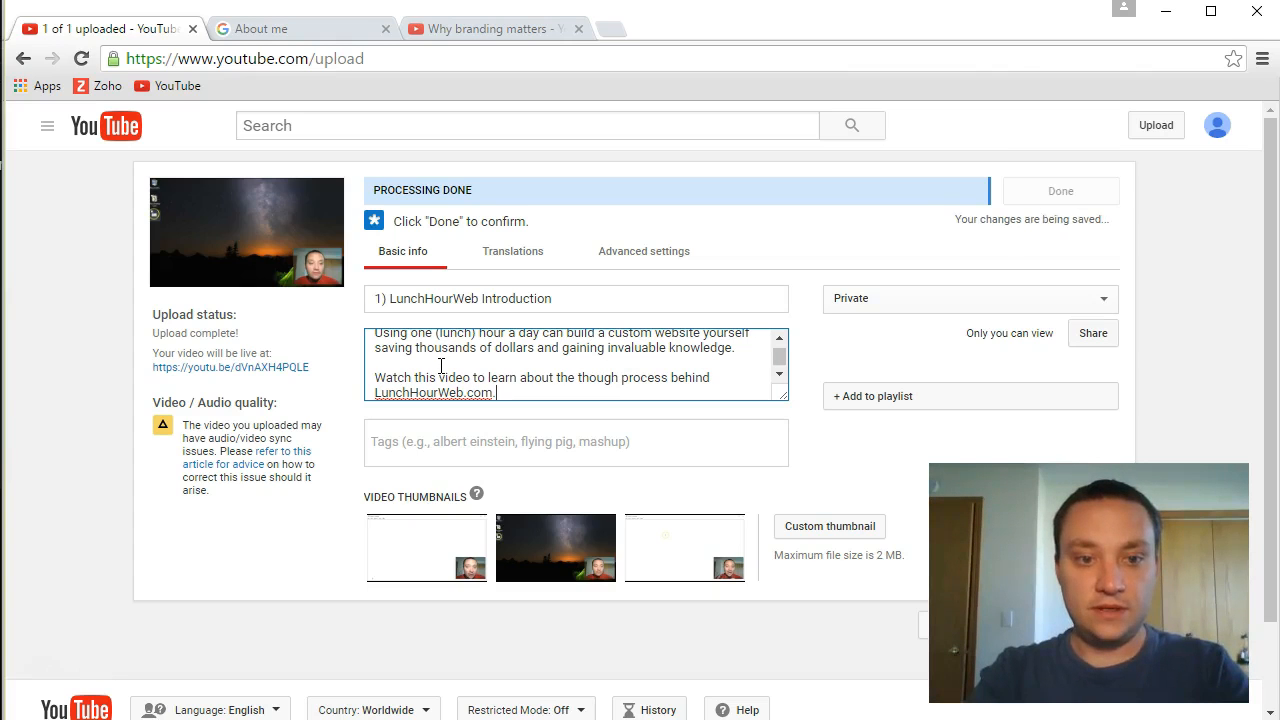
{"action": "key", "text": "Return"}
{"action": "key", "text": "Return"}
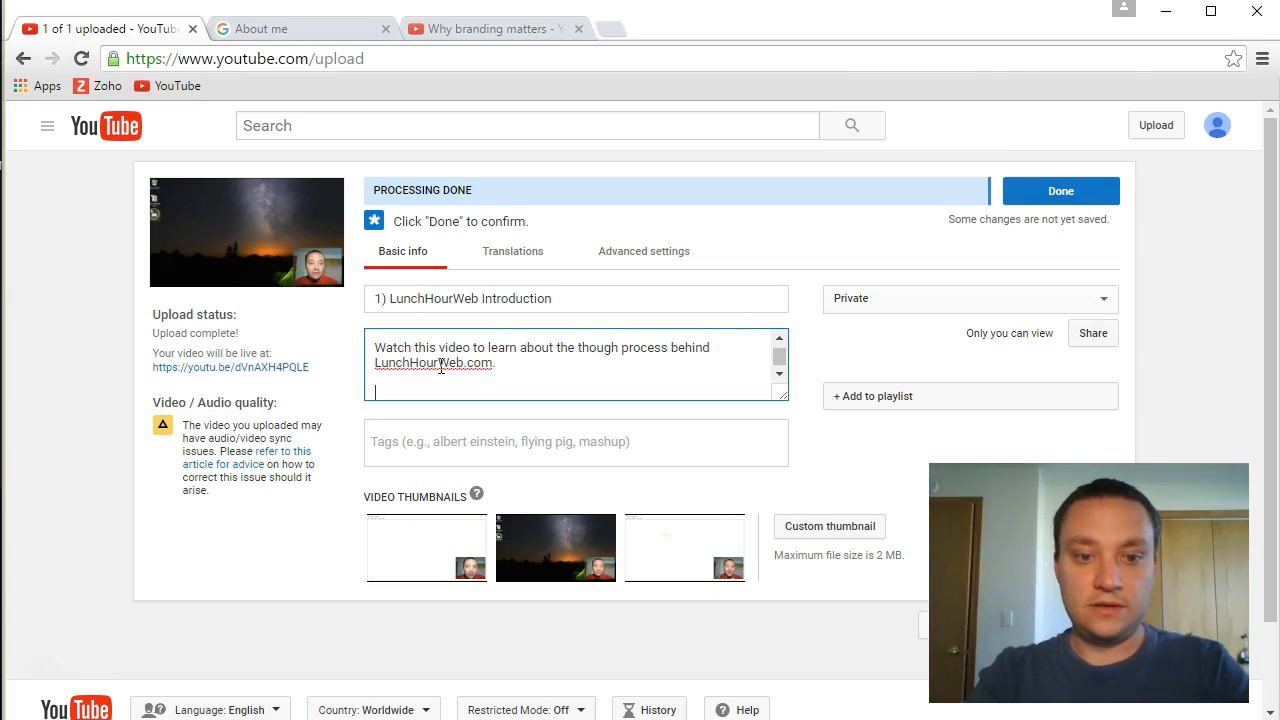
{"action": "type", "text": "RESOURCES:"}
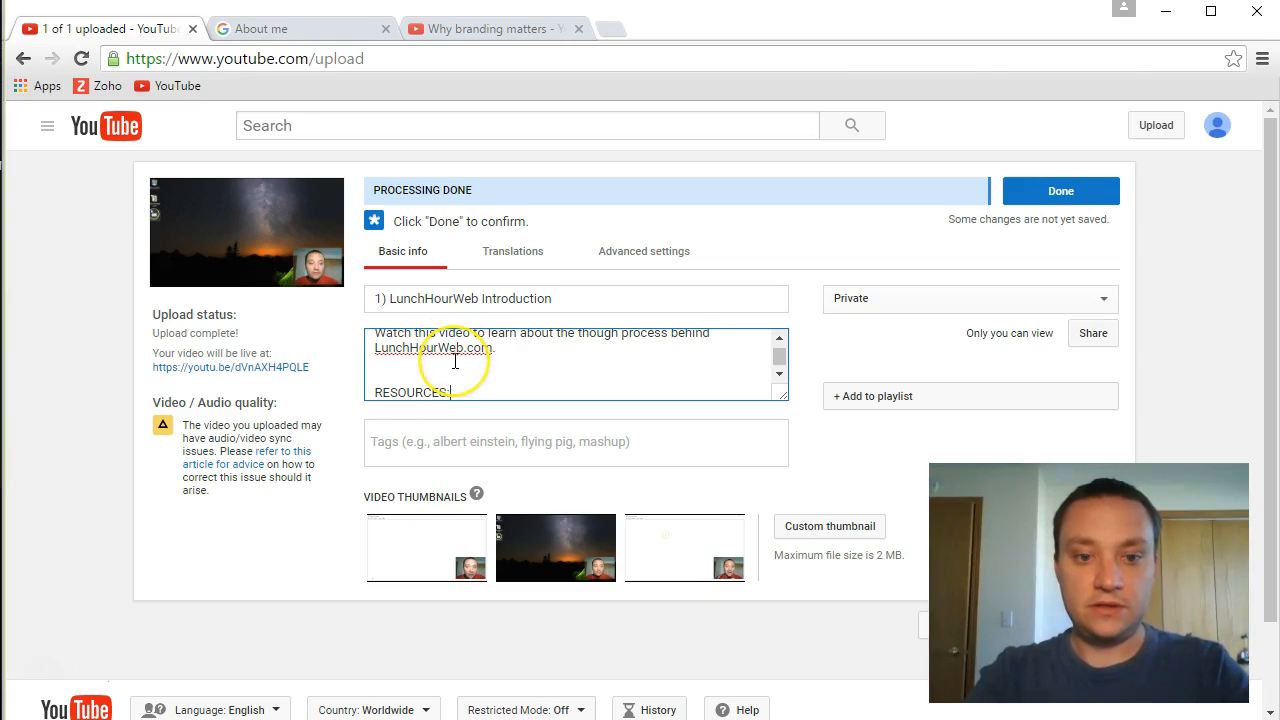
{"action": "key", "text": "Return"}
{"action": "type", "text": "http:"}
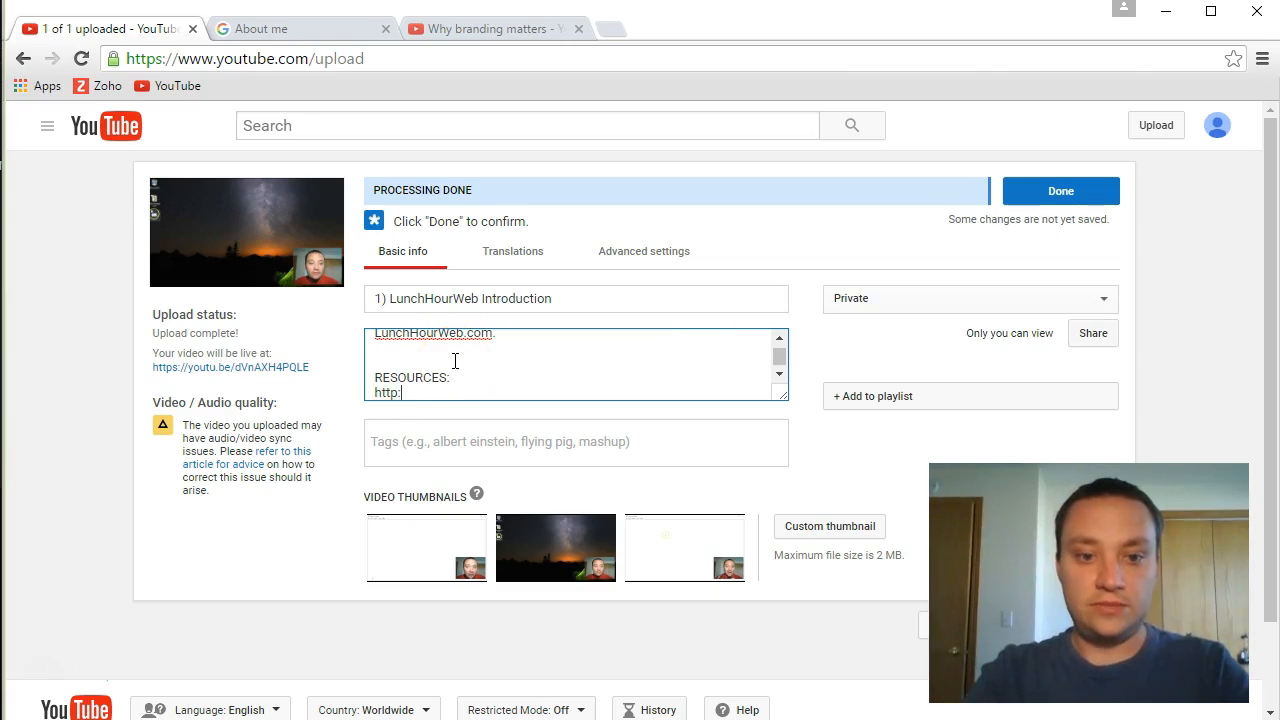
{"action": "type", "text": "//lunchhourweb.com"}
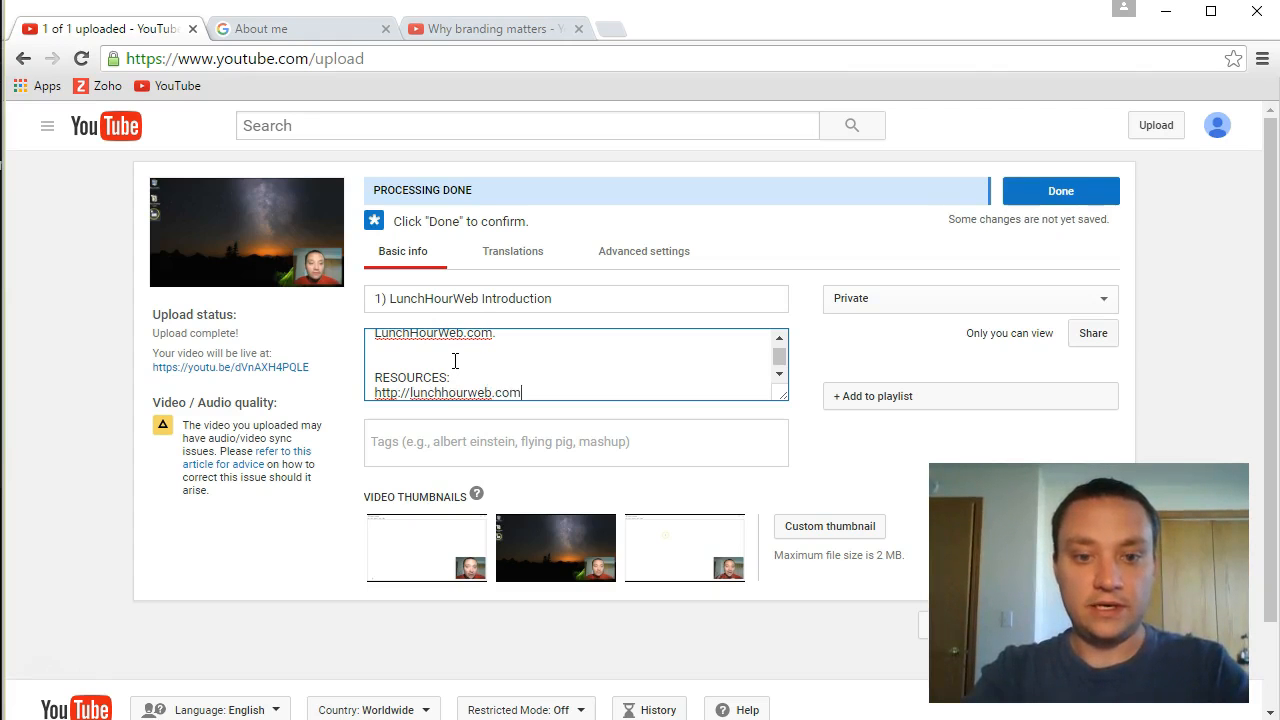
{"action": "key", "text": "Return"}
{"action": "type", "text": "Twitter:  @lunchhourw"}
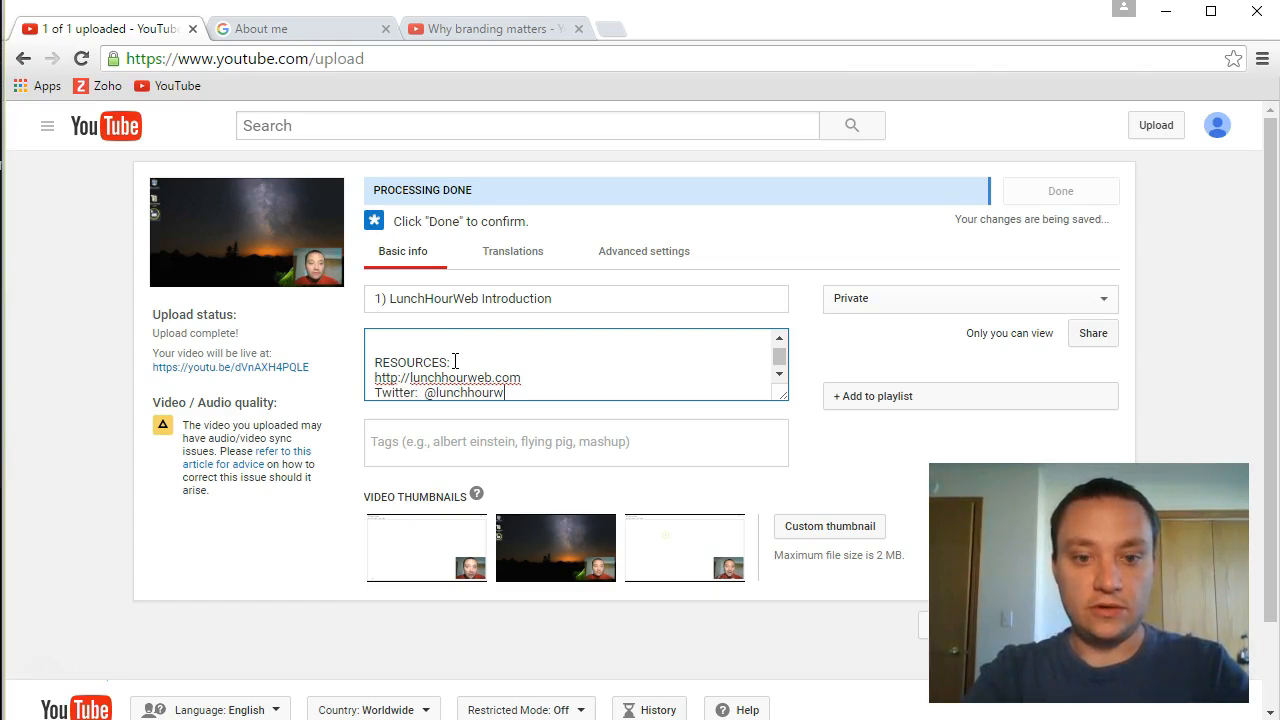
{"action": "type", "text": "eb"}
{"action": "key", "text": "Return"}
{"action": "type", "text": "Inst"}
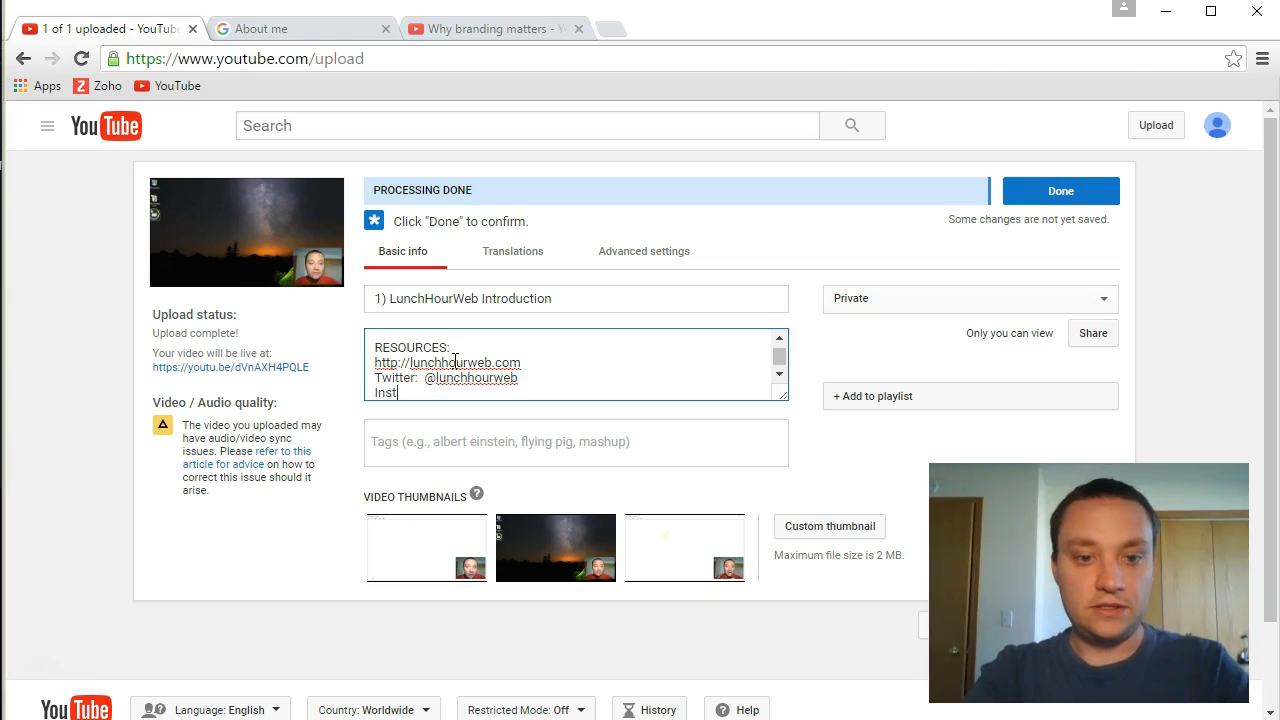
{"action": "type", "text": "agram: lunchhourweb"}
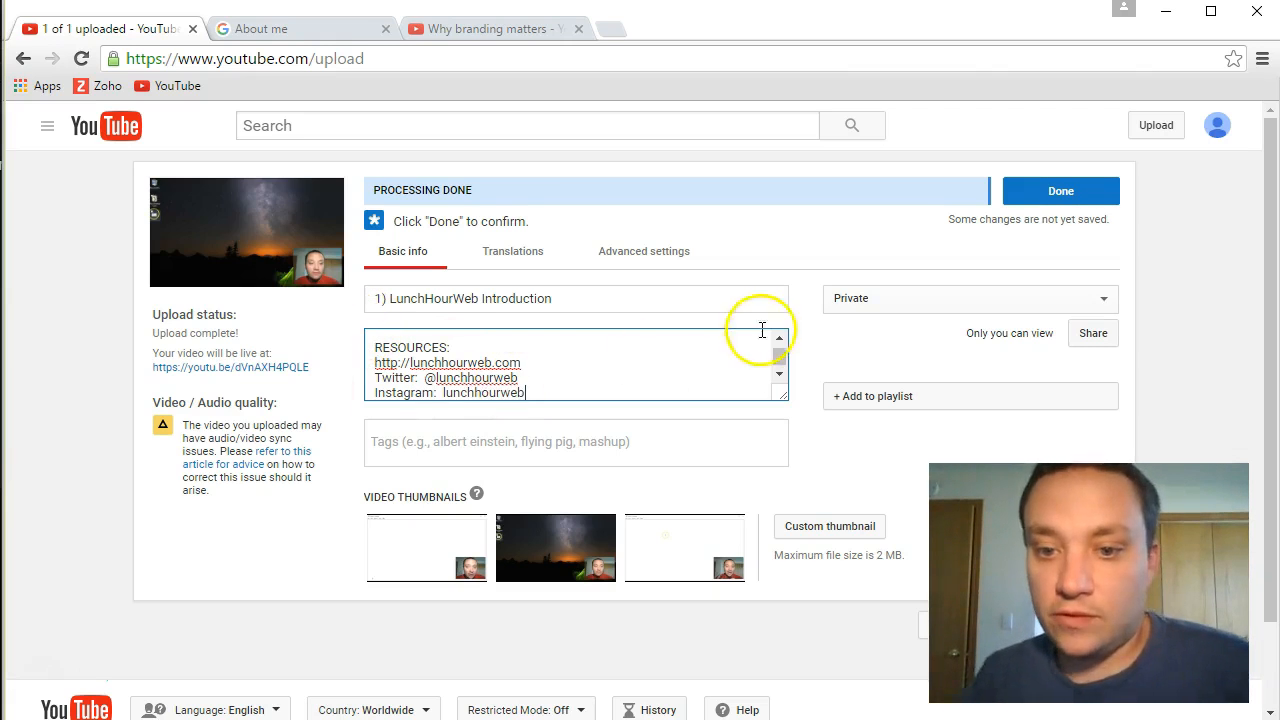
Create a public playlist titled "LunchHourWeb Video Series" and add the video to it.
{"action": "left_click", "coordinate": [875, 398]}
{"action": "scroll", "coordinate": [832, 388], "scroll_direction": "down", "scroll_amount": 1}
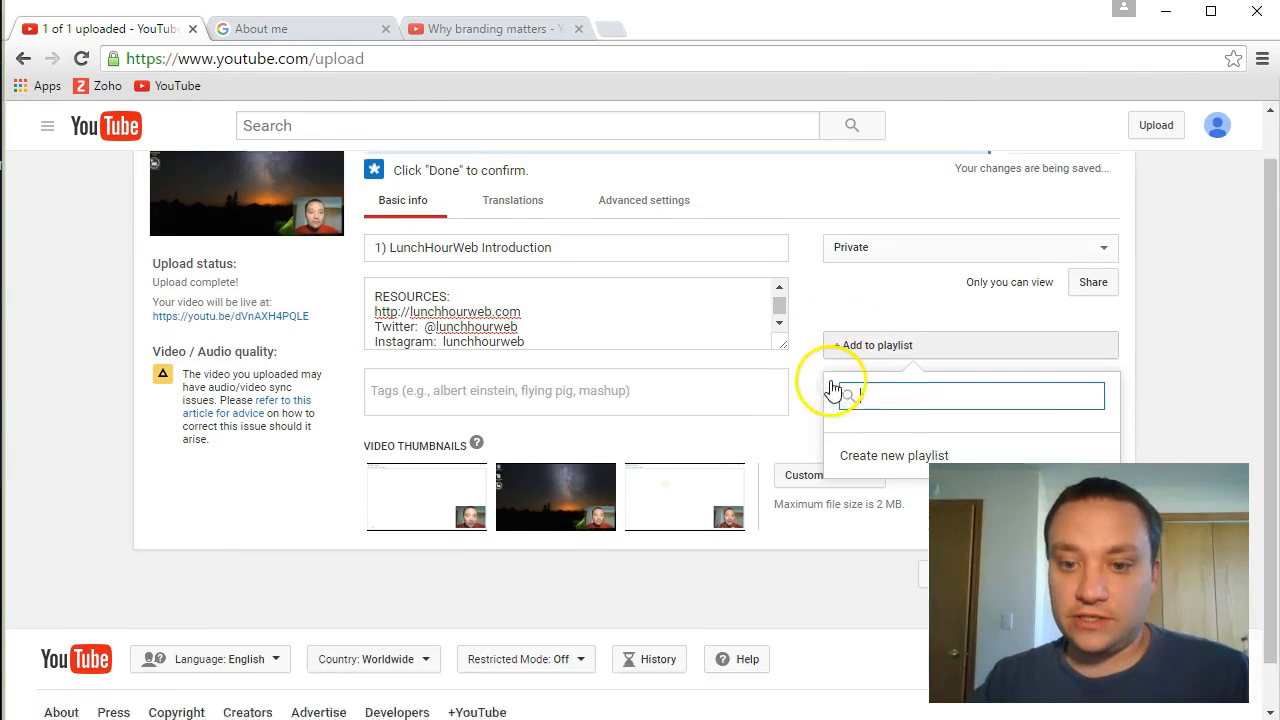
{"action": "left_click", "coordinate": [877, 406]}
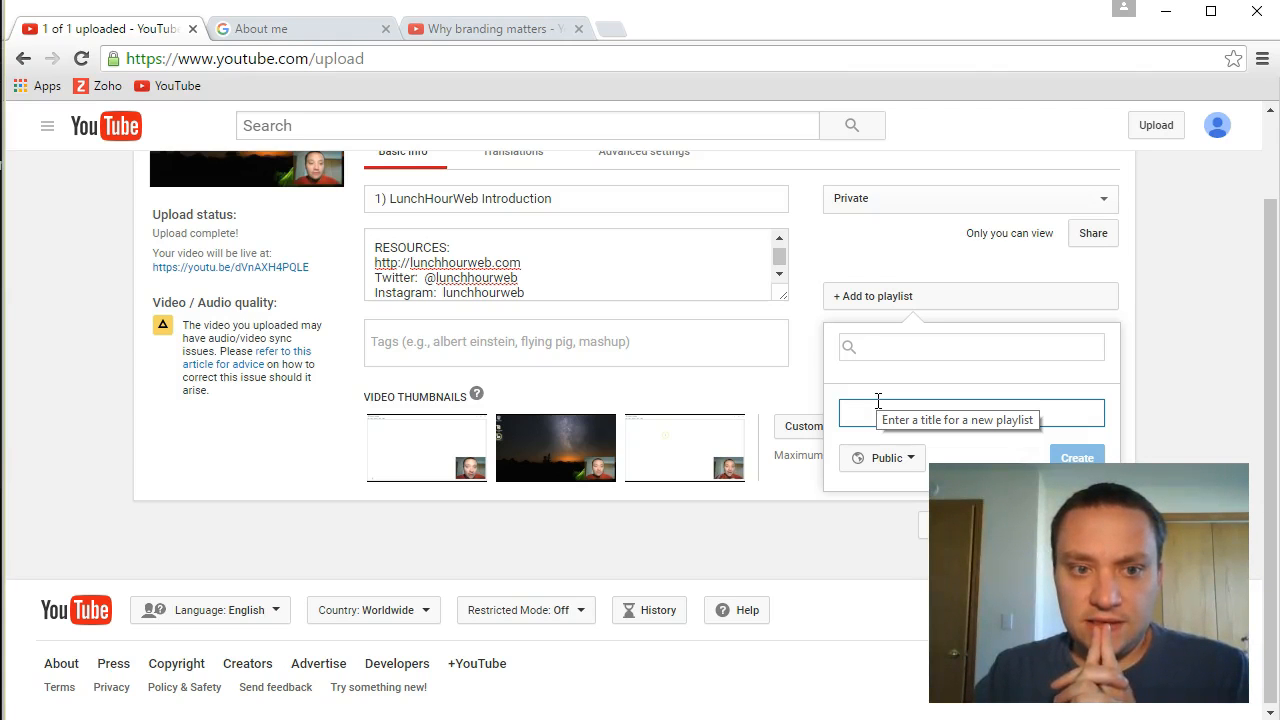
{"action": "type", "text": "LunchHo"}
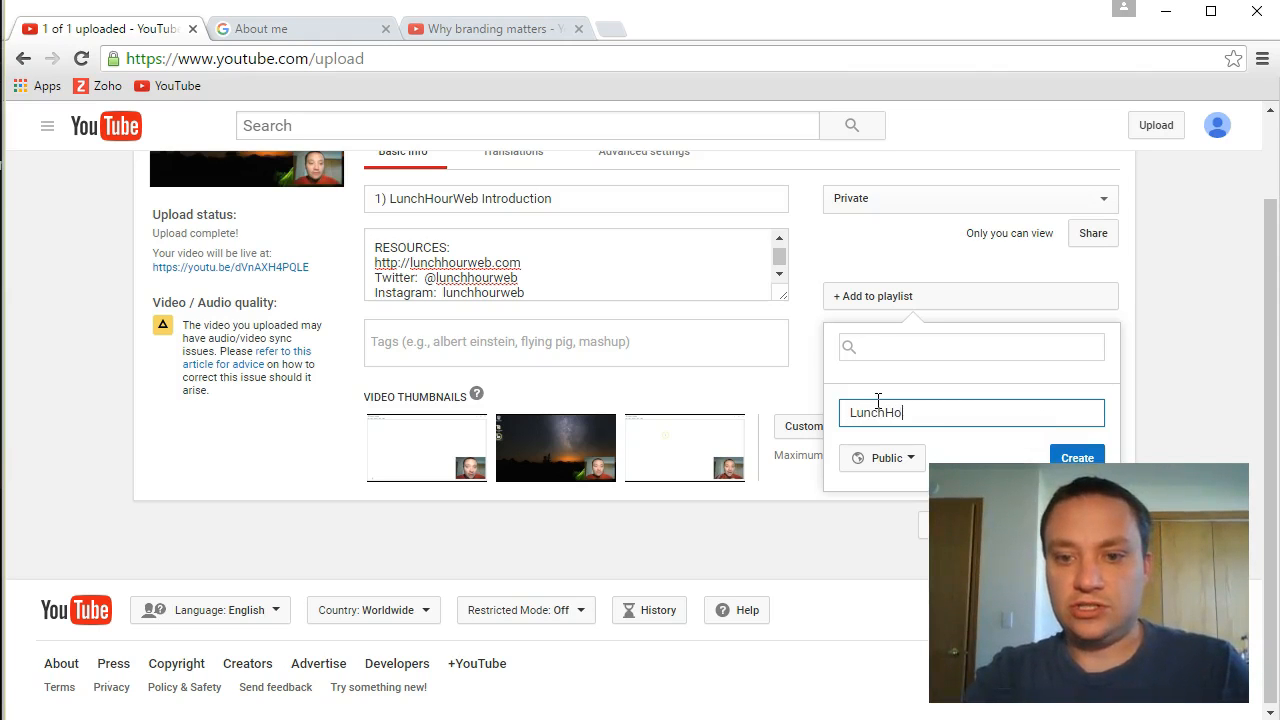
{"action": "type", "text": "urWeb Video "}
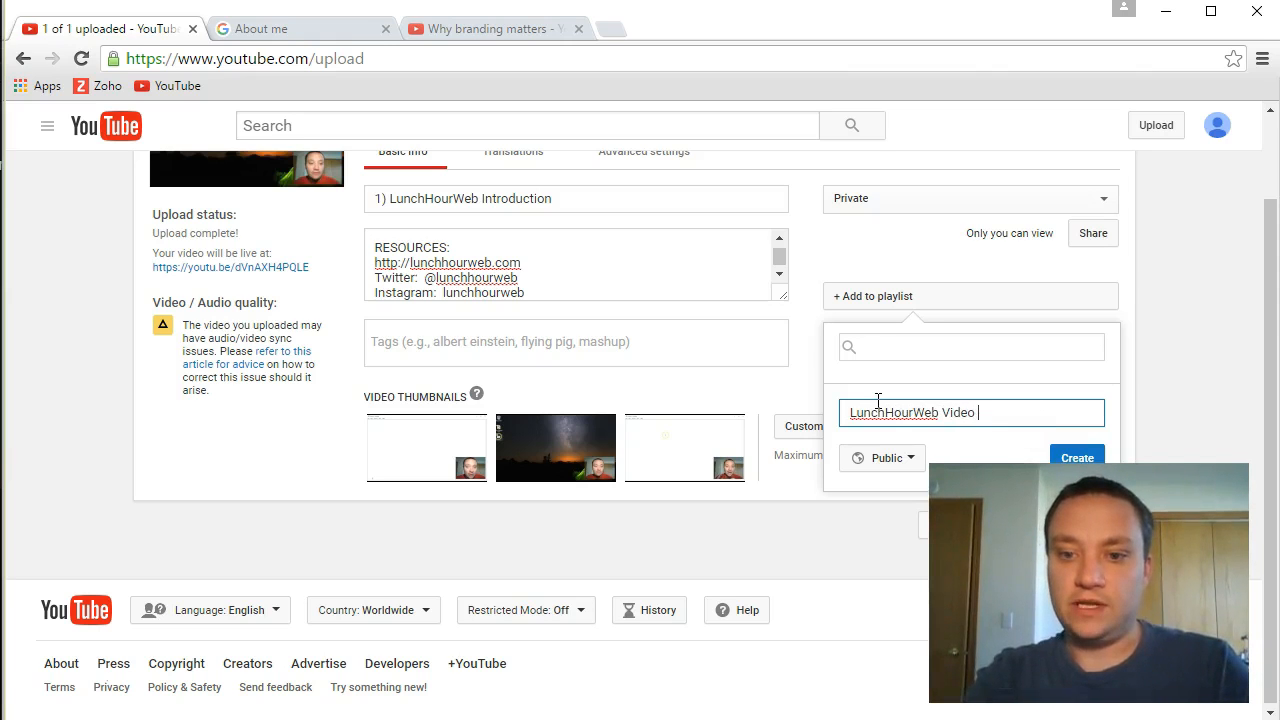
{"action": "type", "text": "Series"}
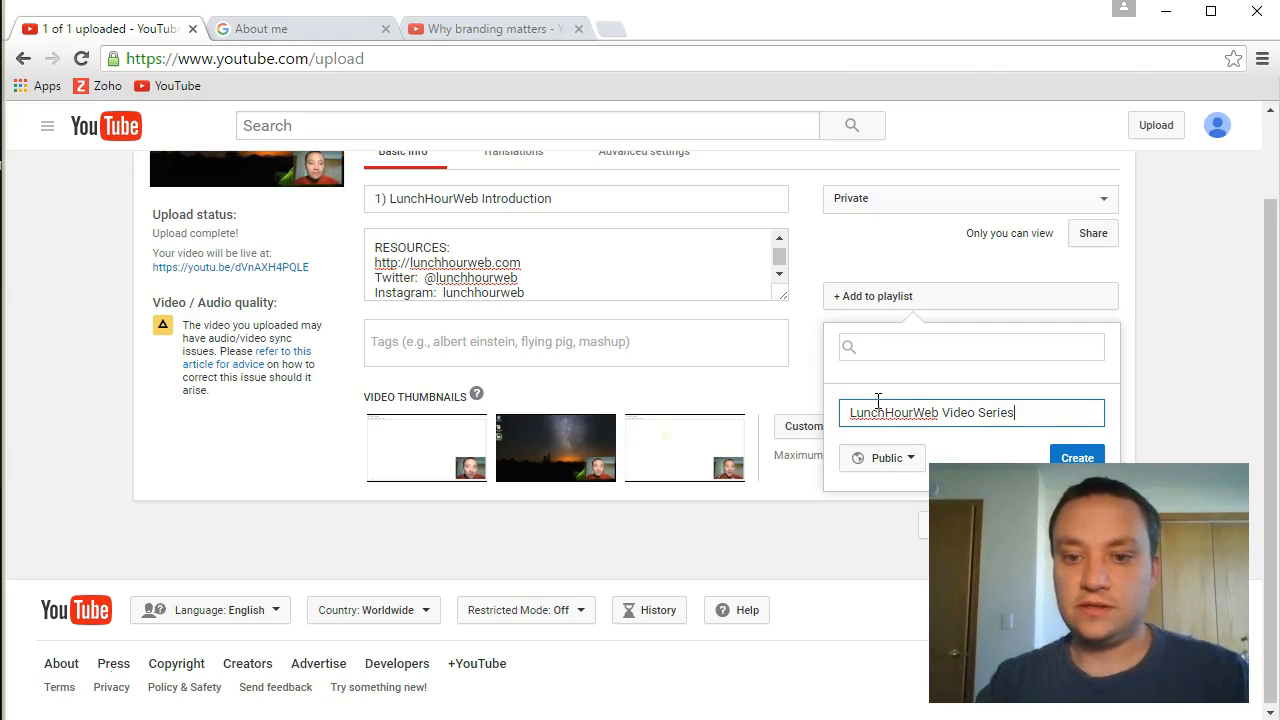
{"action": "left_click", "coordinate": [912, 460]}
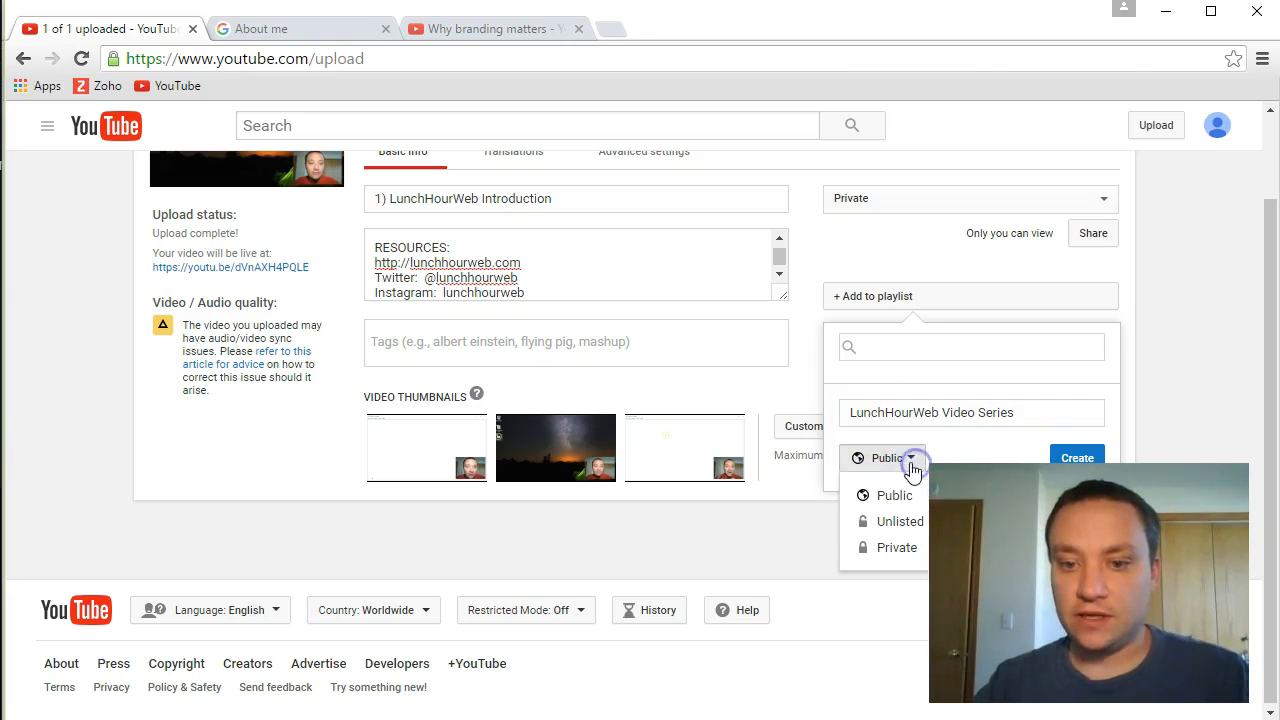
{"action": "left_click", "coordinate": [1072, 458]}
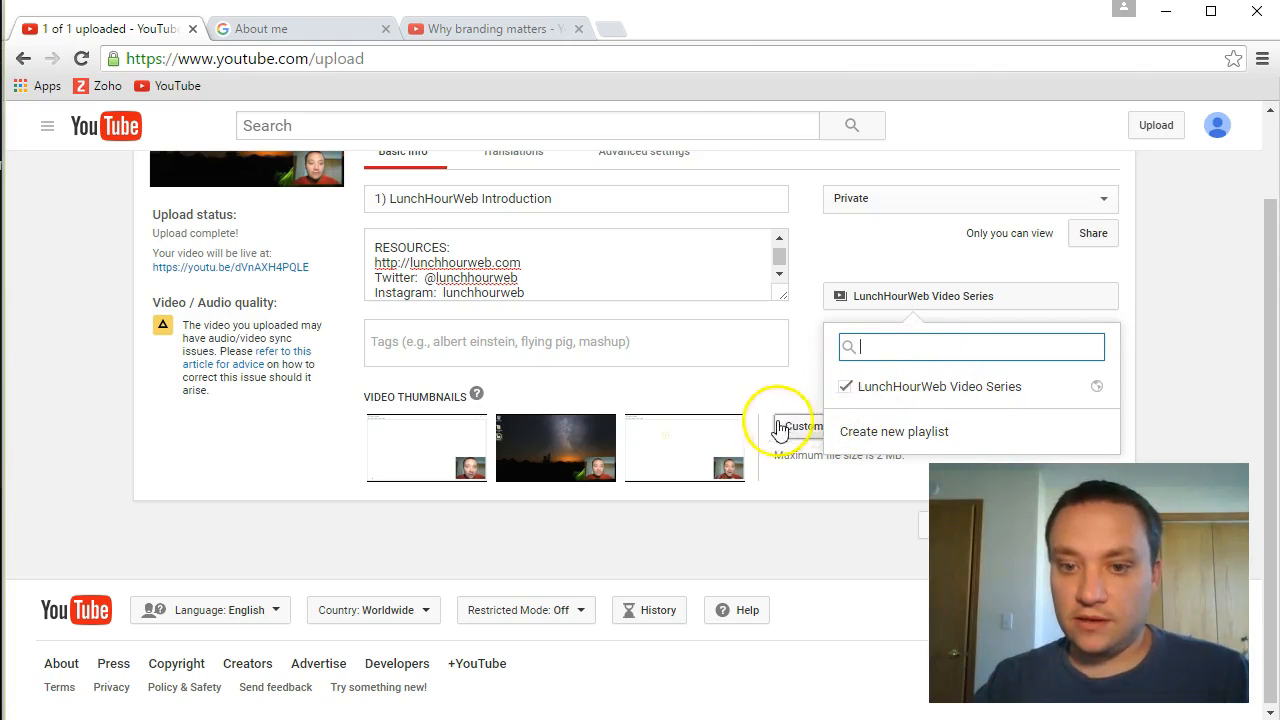
{"action": "left_click", "coordinate": [743, 388]}
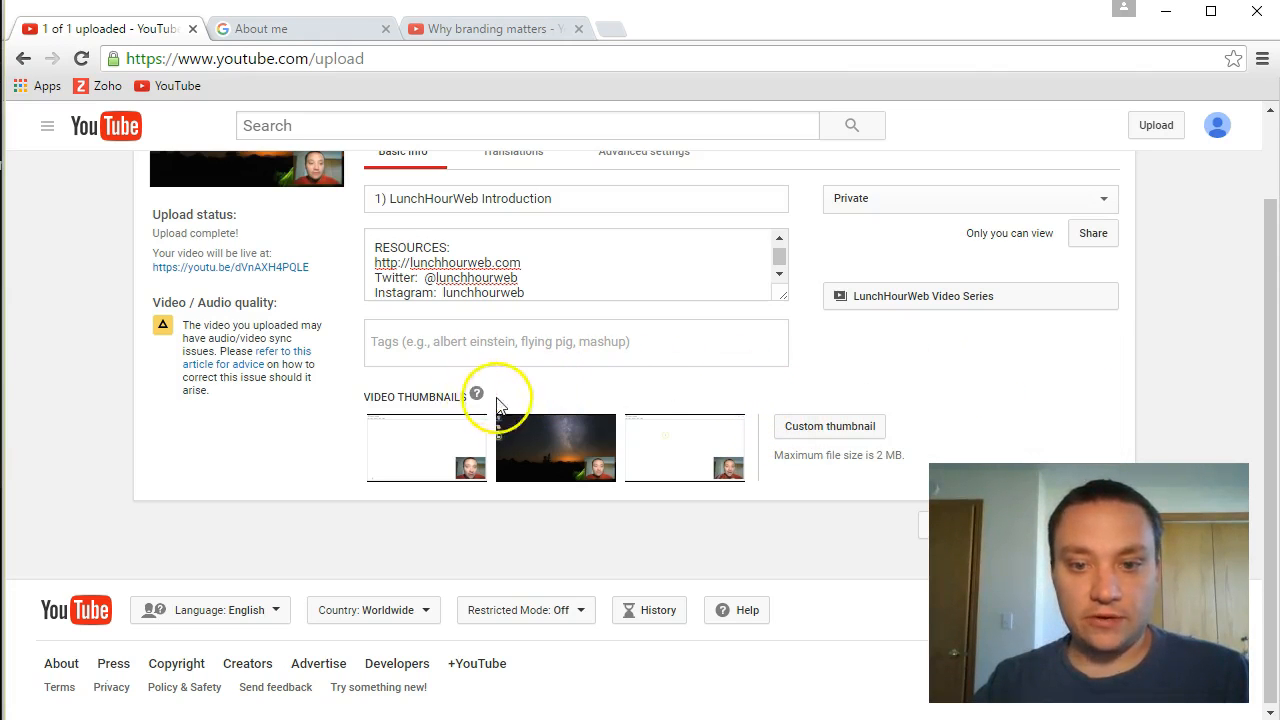
Try out the suggested video thumbnails and open the file picker for a custom thumbnail.
{"action": "left_click", "coordinate": [418, 445]}
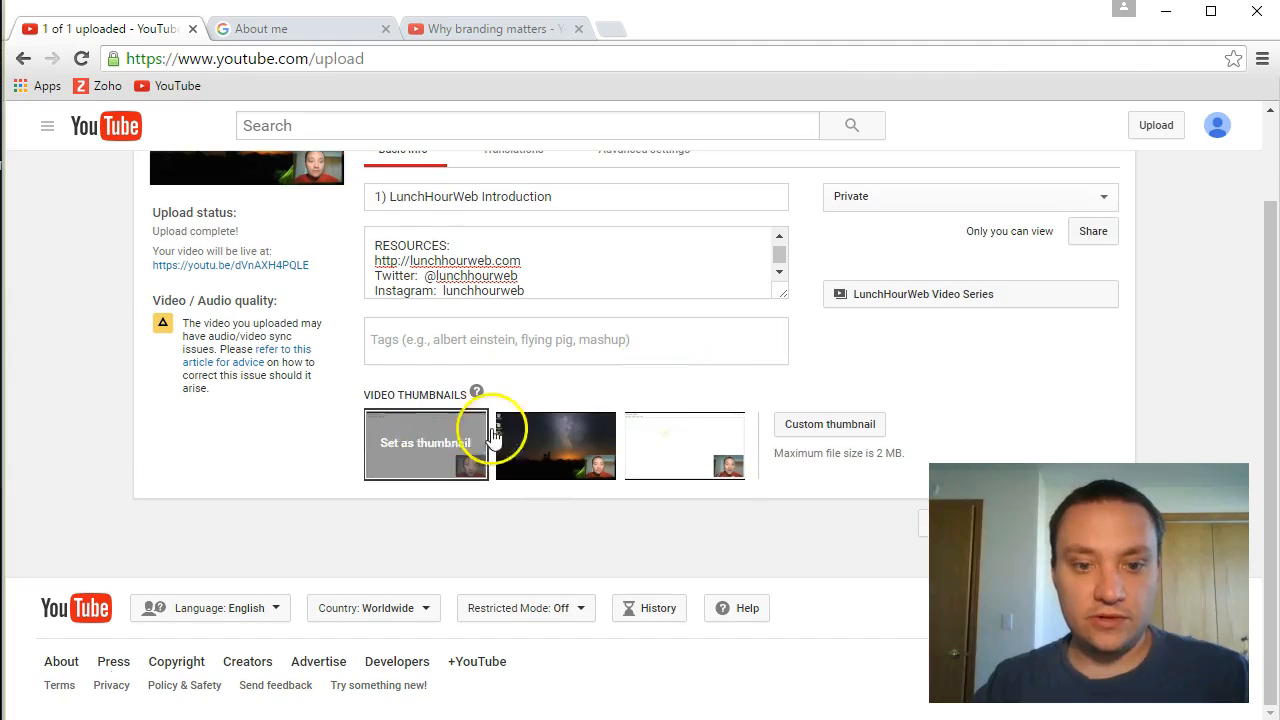
{"action": "left_click", "coordinate": [665, 455]}
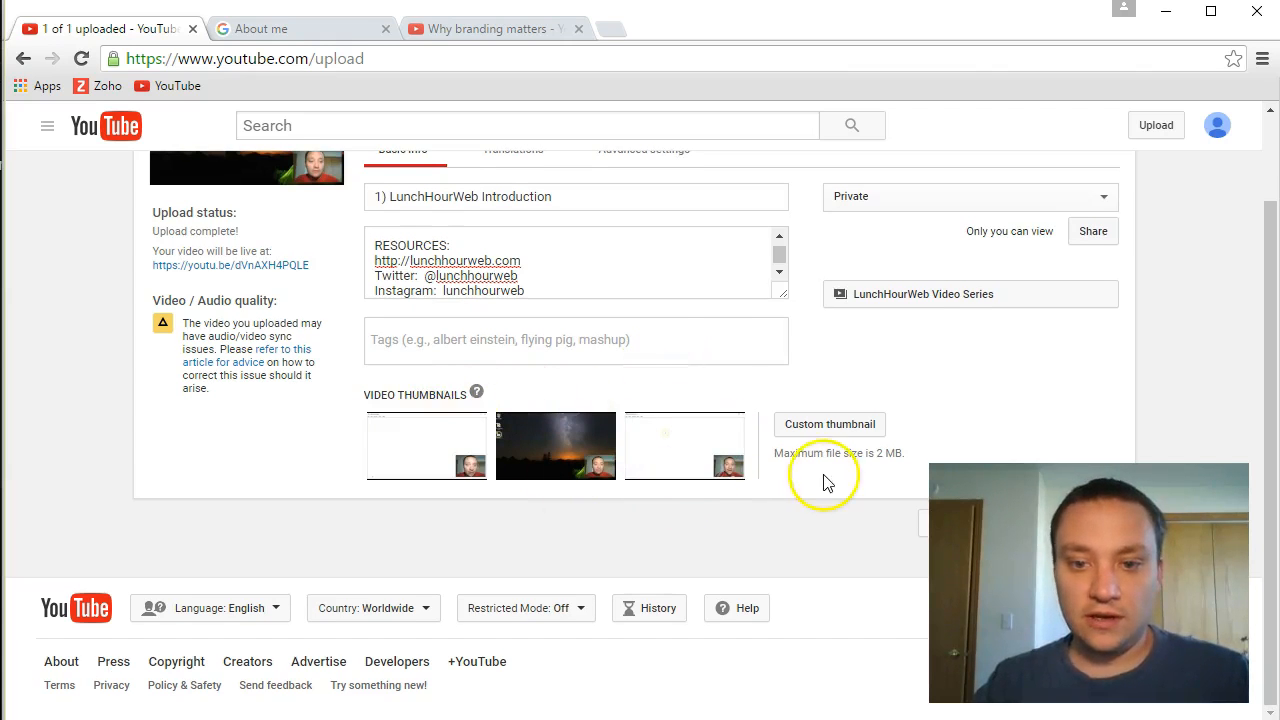
{"action": "left_click", "coordinate": [836, 422]}
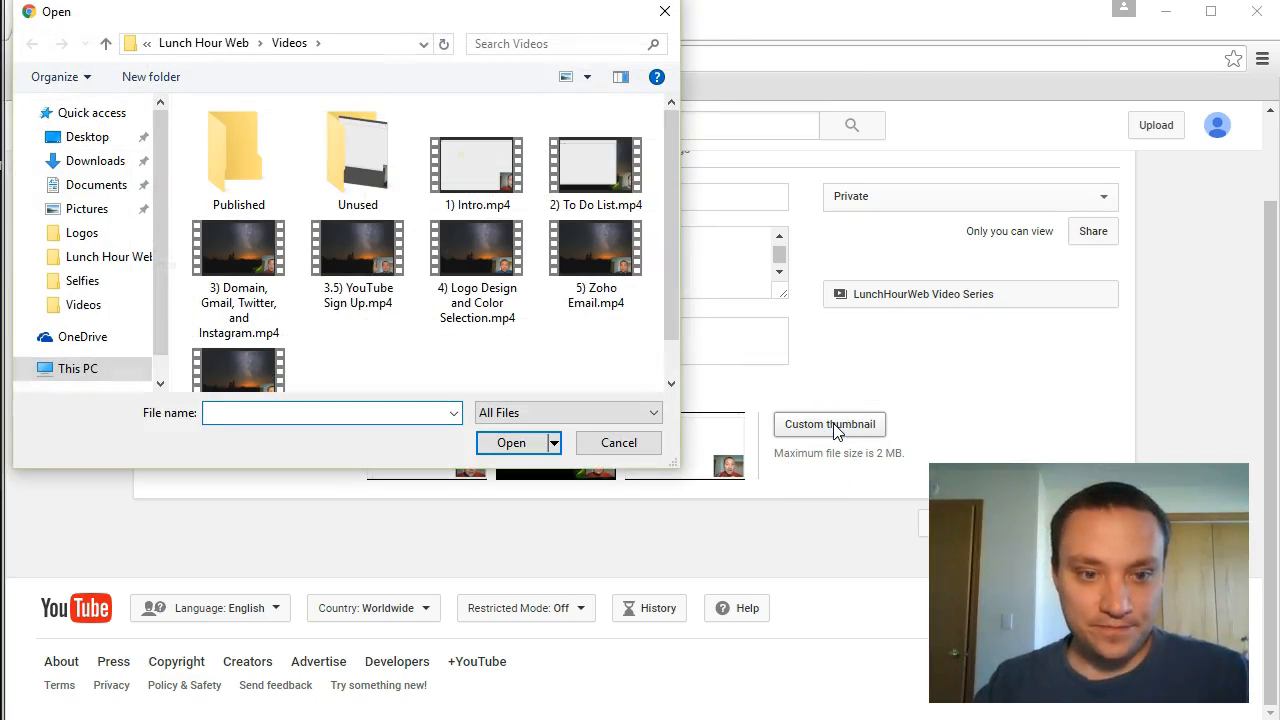
Switch to Inkscape, ungroup the YouTube banner artwork and clear the selection.
{"action": "left_click", "coordinate": [403, 675]}
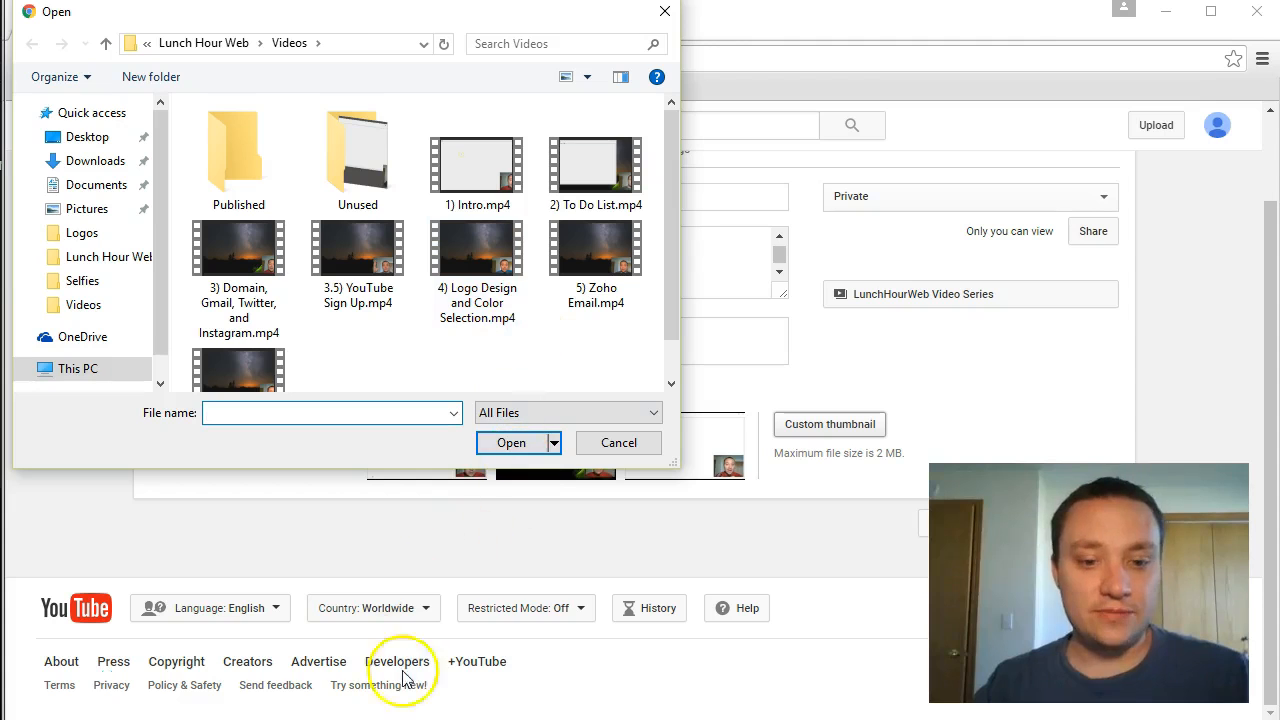
{"action": "mouse_move", "coordinate": [400, 719]}
{"action": "left_click", "coordinate": [415, 665]}
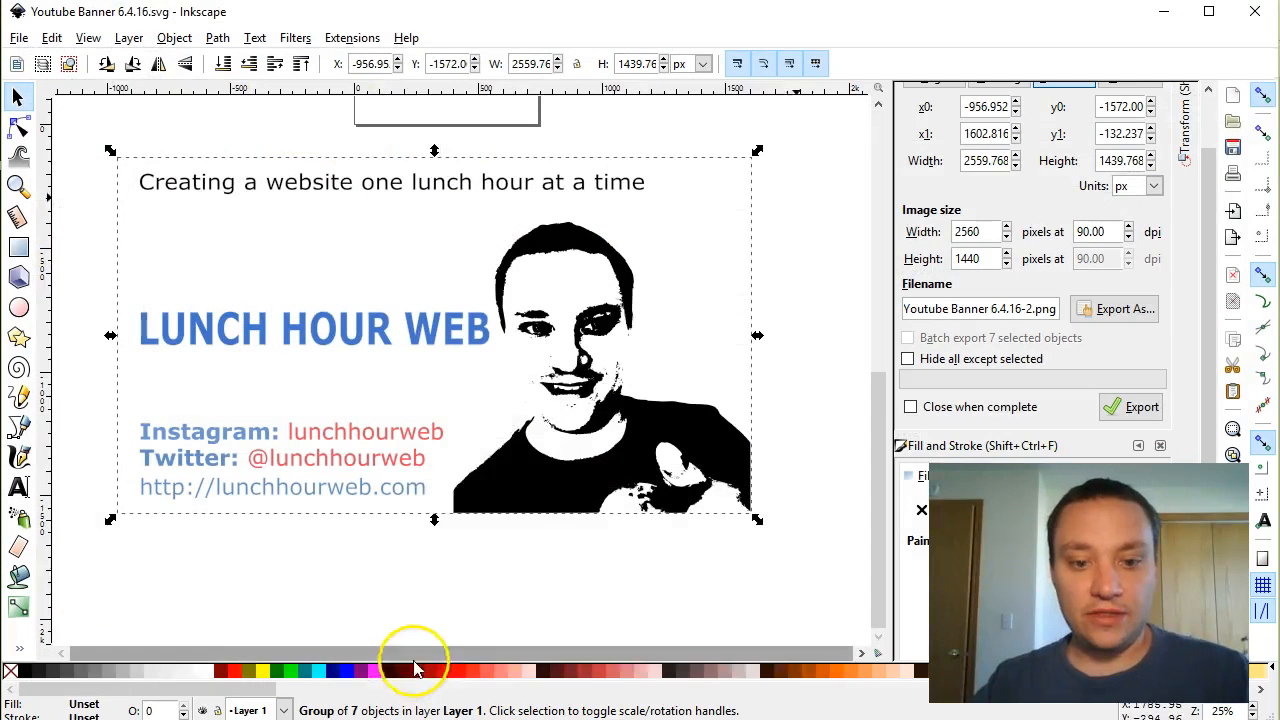
{"action": "left_click", "coordinate": [255, 332]}
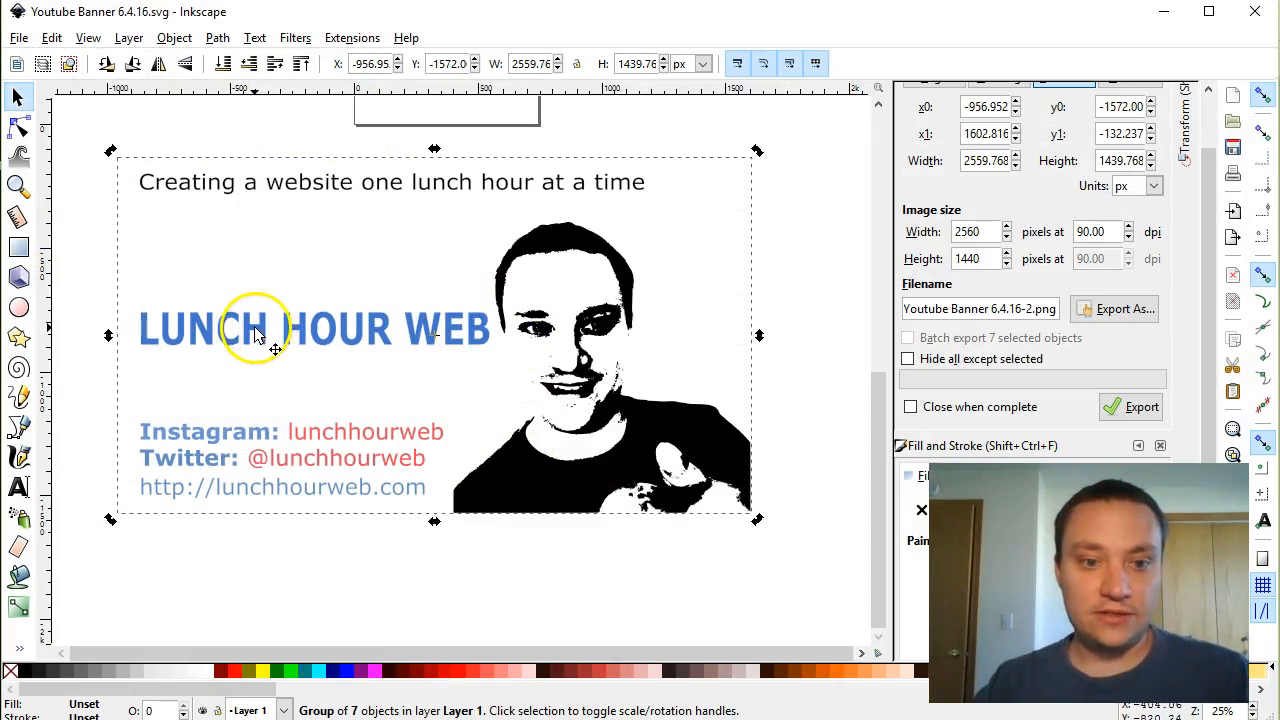
{"action": "left_click", "coordinate": [300, 338]}
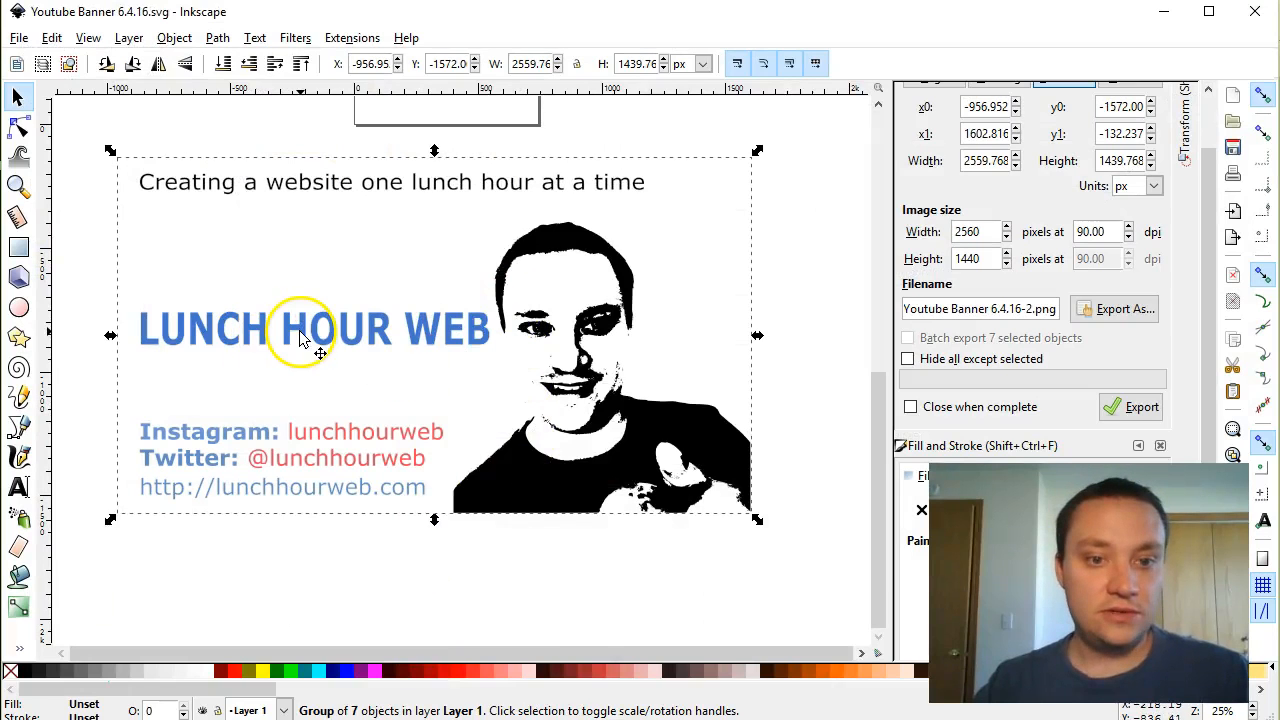
{"action": "right_click", "coordinate": [291, 267]}
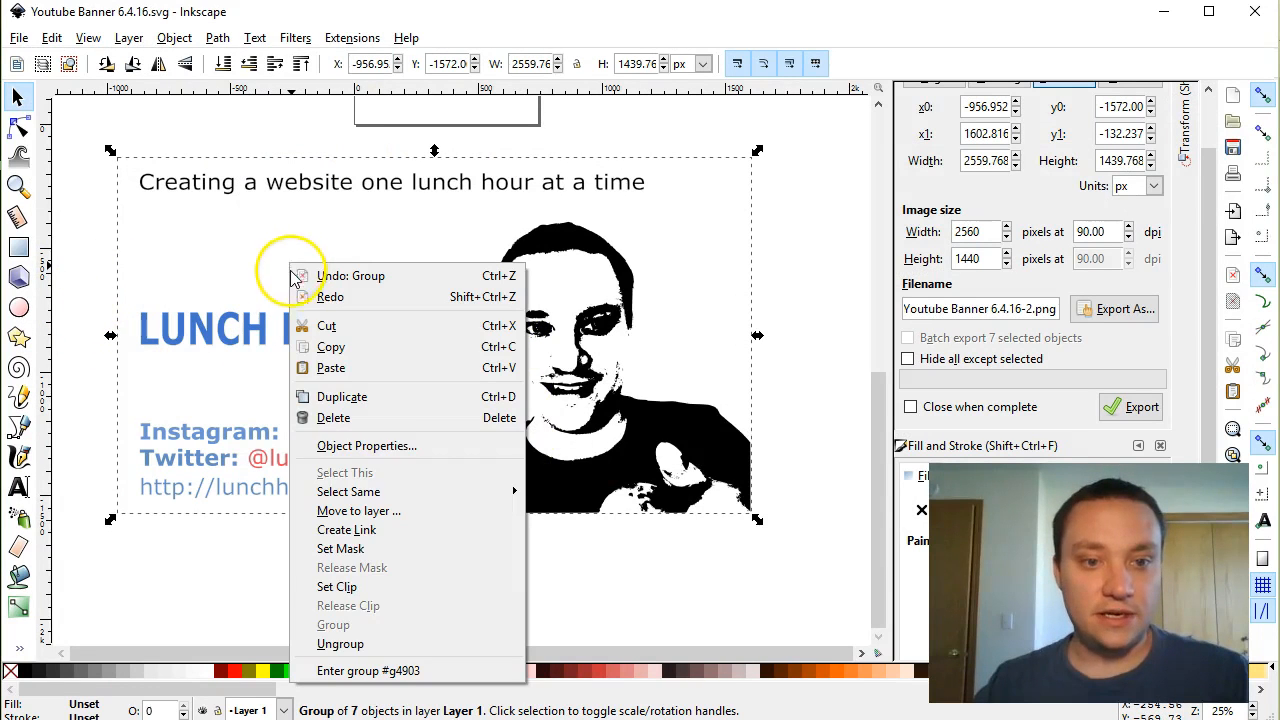
{"action": "left_click", "coordinate": [364, 645]}
{"action": "left_click", "coordinate": [86, 306]}
Delete the "Creating a website one lunch hour at a time" tagline and the Instagram and Twitter lines from the banner.
{"action": "left_click", "coordinate": [398, 188]}
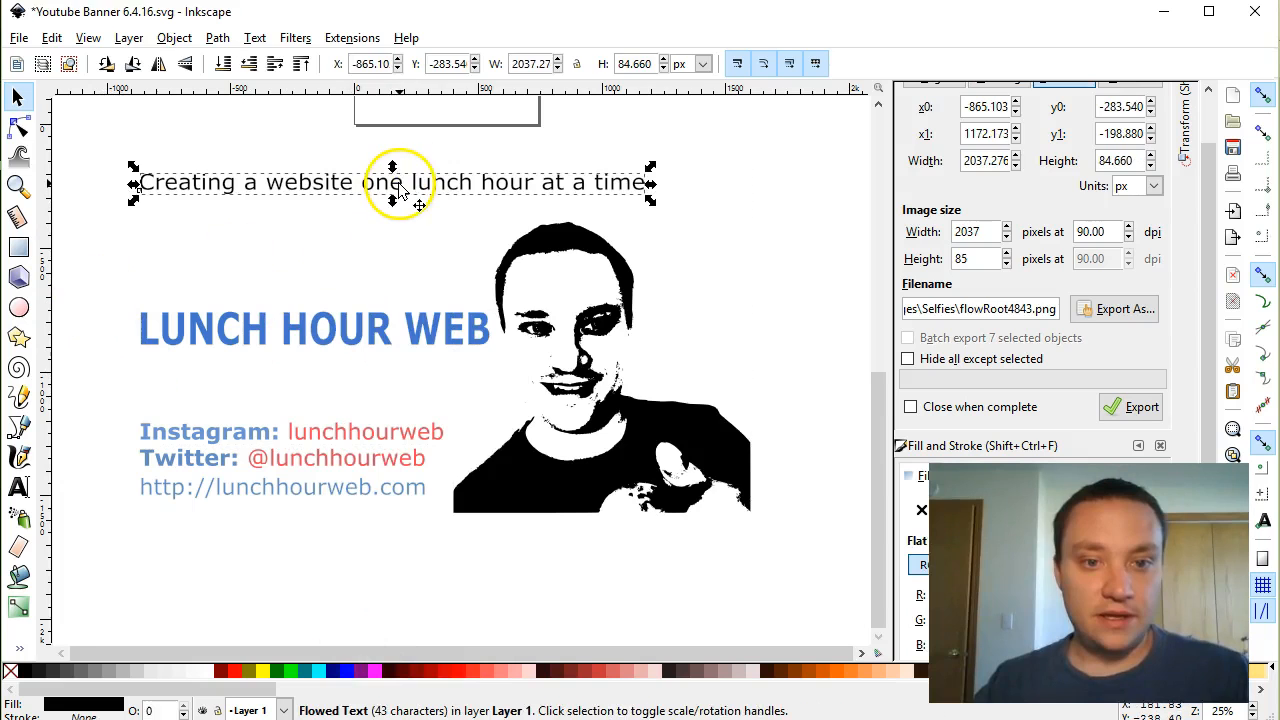
{"action": "key", "text": "Delete"}
{"action": "left_click", "coordinate": [312, 430]}
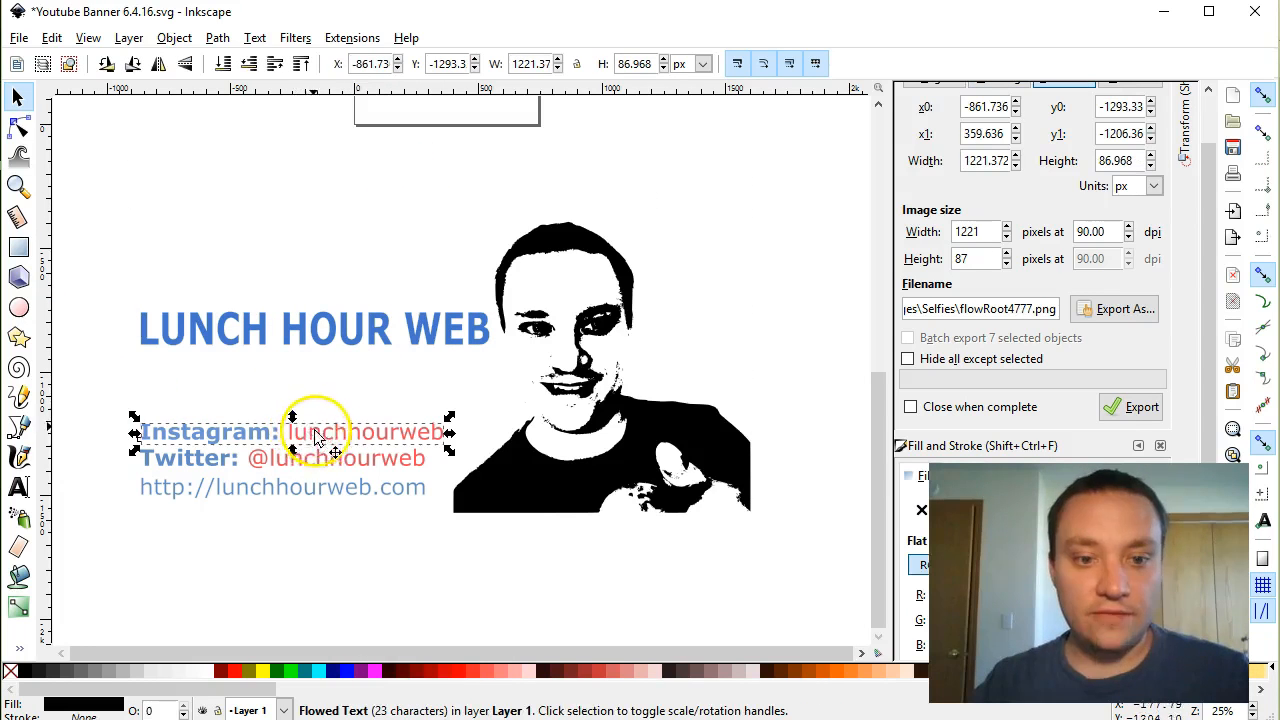
{"action": "key", "text": "Delete"}
{"action": "left_click", "coordinate": [337, 458]}
{"action": "key", "text": "Delete"}
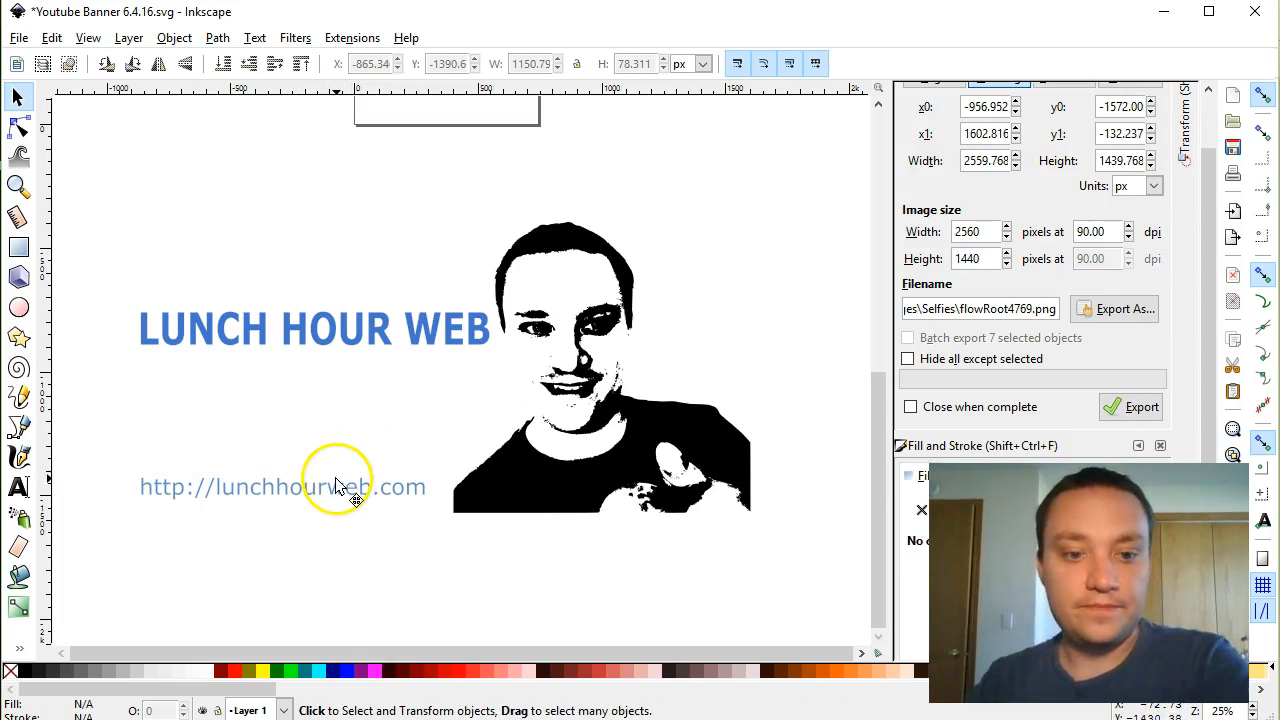
Delete the website address line and replace the LUNCH HOUR WEB heading text with "1) INTRODUCTION".
{"action": "left_click", "coordinate": [341, 488]}
{"action": "key", "text": "Delete"}
{"action": "left_click", "coordinate": [323, 329]}
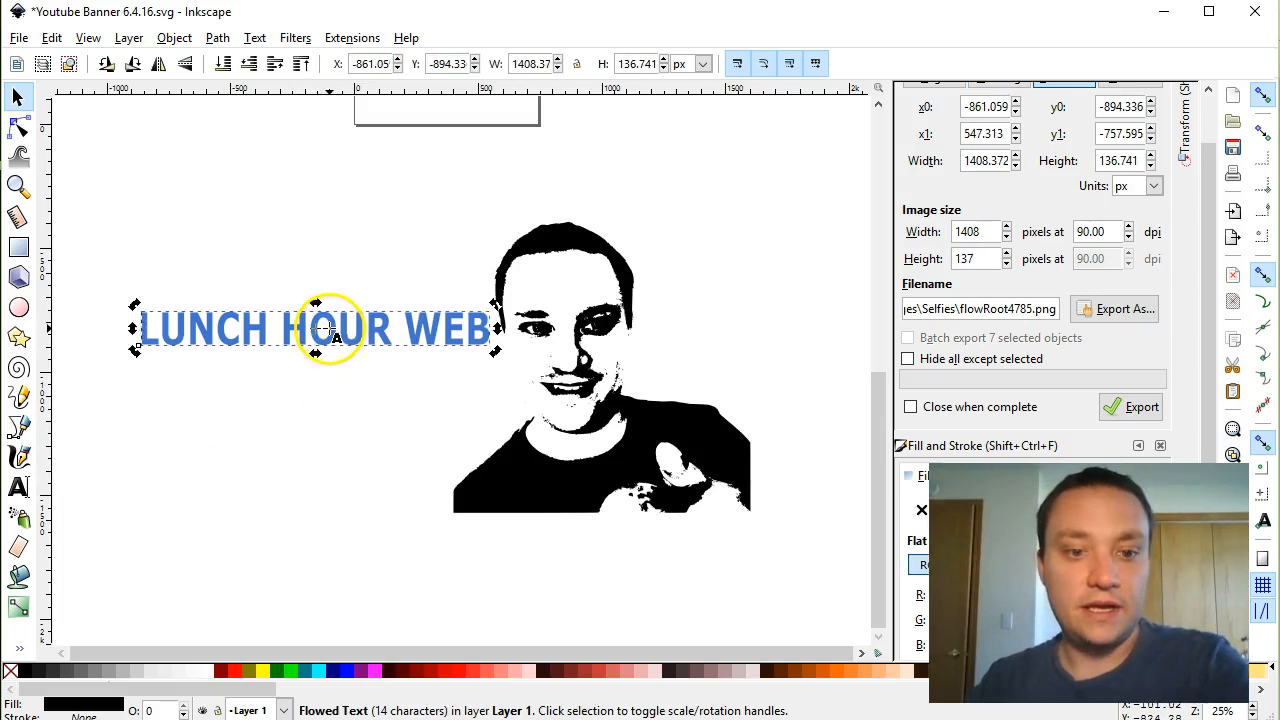
{"action": "double_click", "coordinate": [336, 328]}
{"action": "key", "text": "ctrl+a"}
{"action": "key", "text": "Delete"}
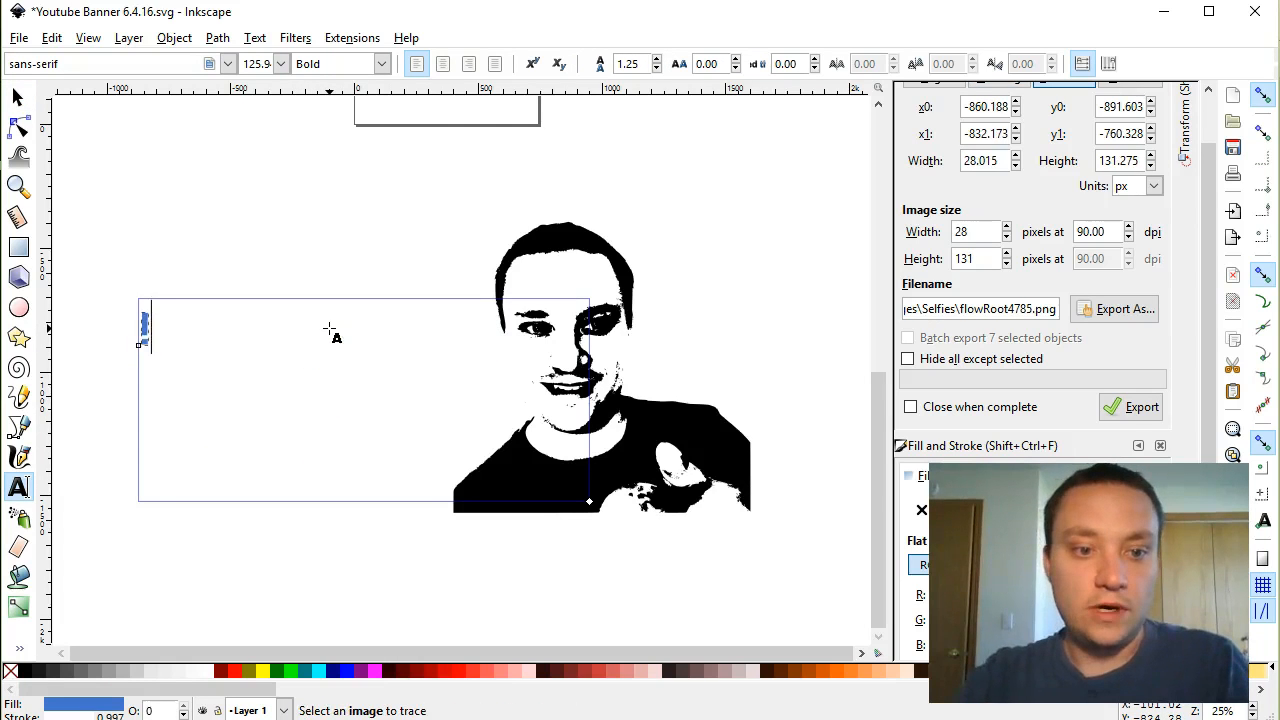
{"action": "type", "text": "1) I"}
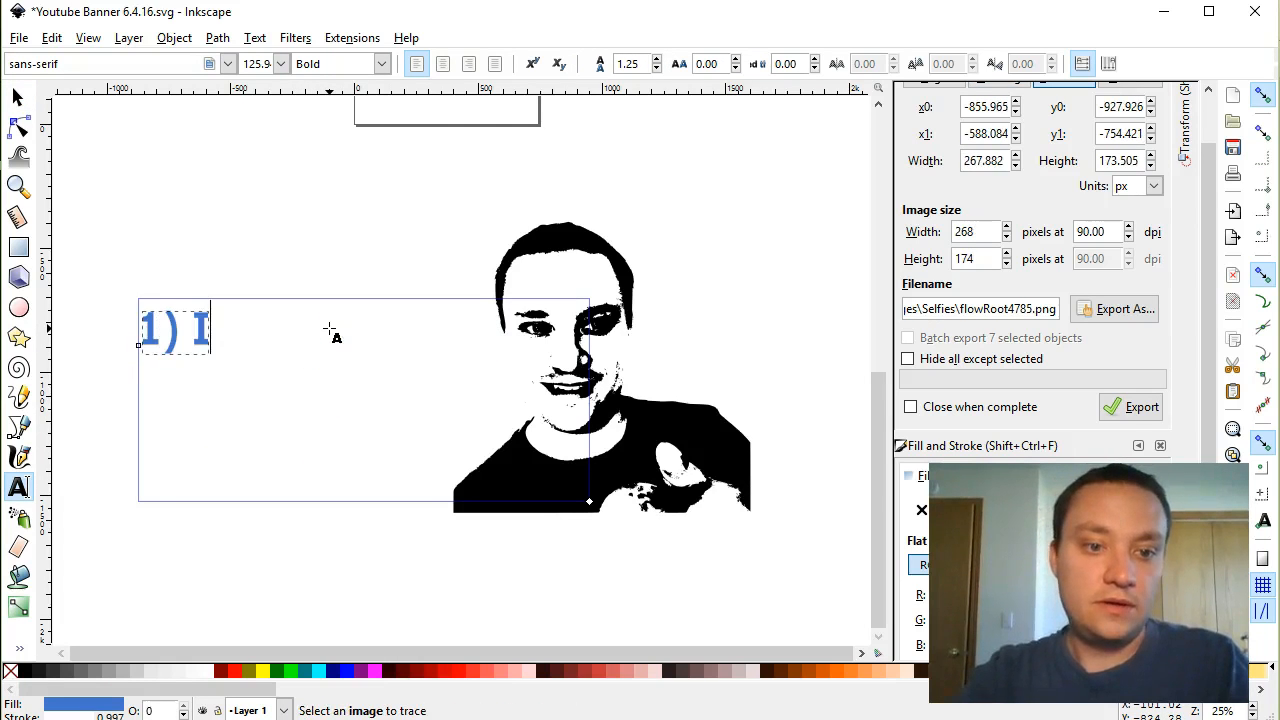
{"action": "type", "text": "NTRODUCTION"}
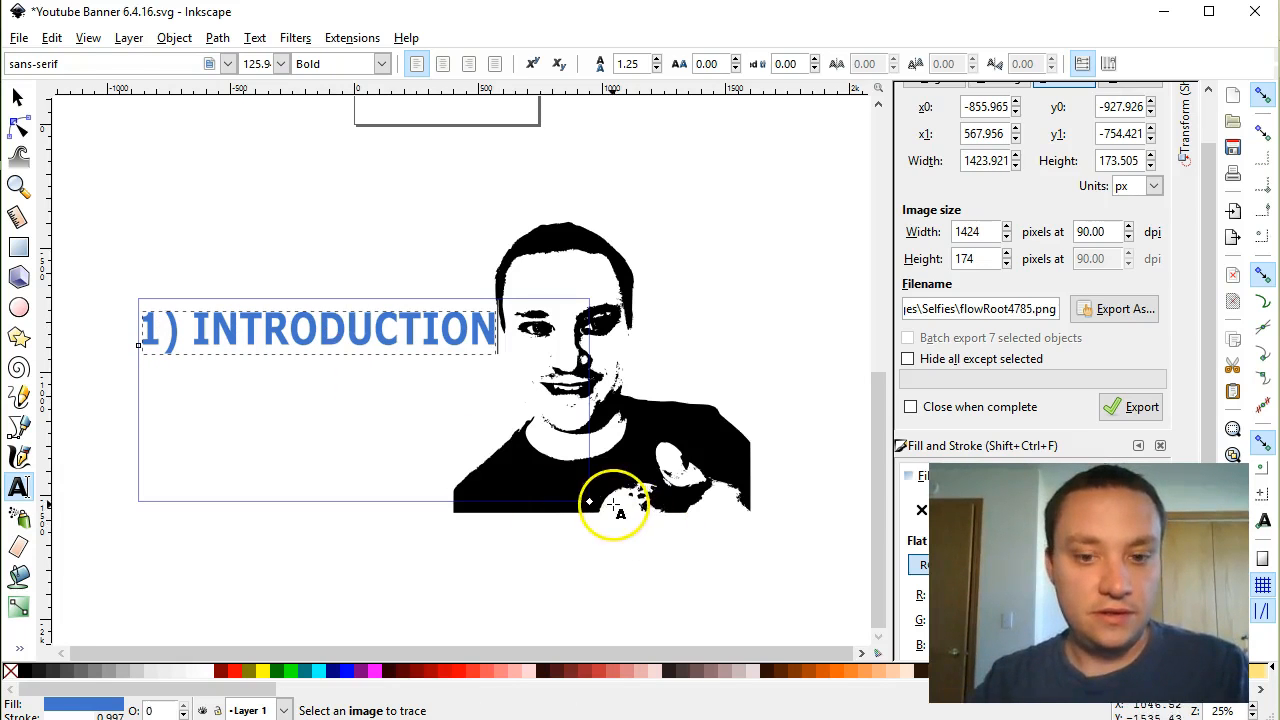
Shrink the heading's text frame and move the heading slightly up and left, clear of the portrait.
{"action": "left_click_drag", "start_coordinate": [590, 502], "coordinate": [546, 387]}
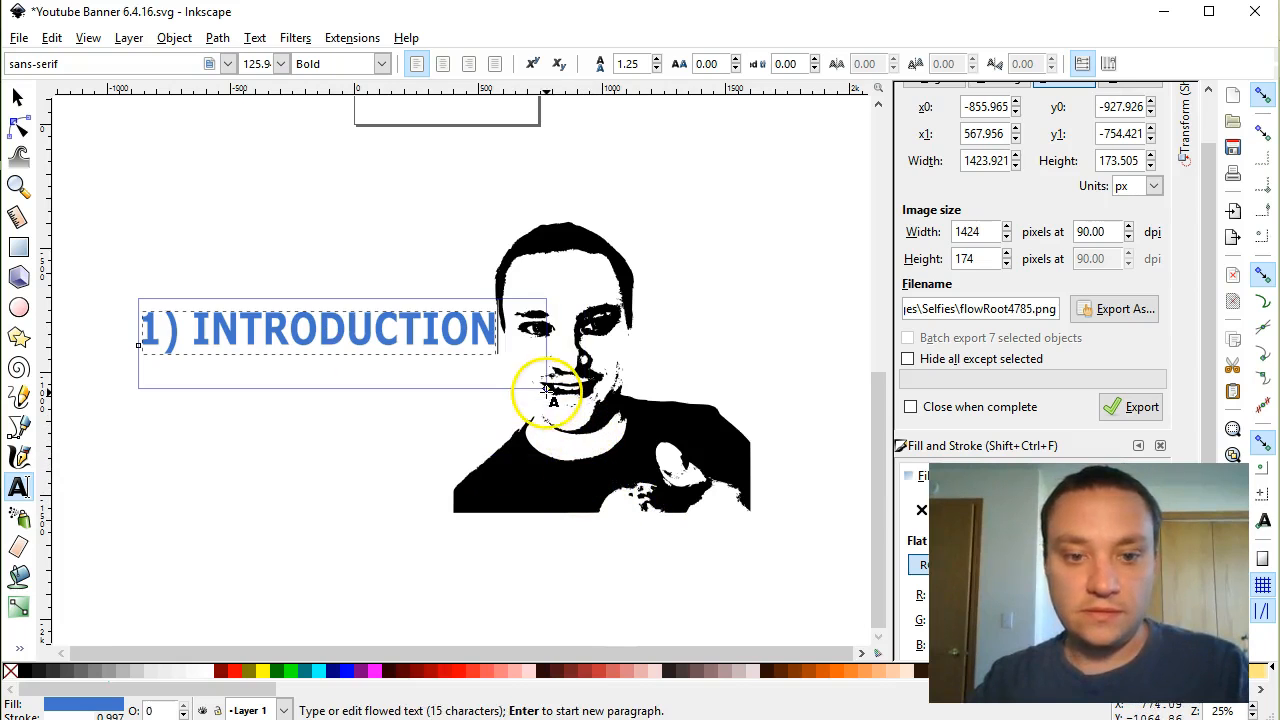
{"action": "left_click", "coordinate": [17, 97]}
{"action": "left_click_drag", "start_coordinate": [230, 326], "coordinate": [226, 290]}
{"action": "left_click_drag", "start_coordinate": [226, 289], "coordinate": [219, 299]}
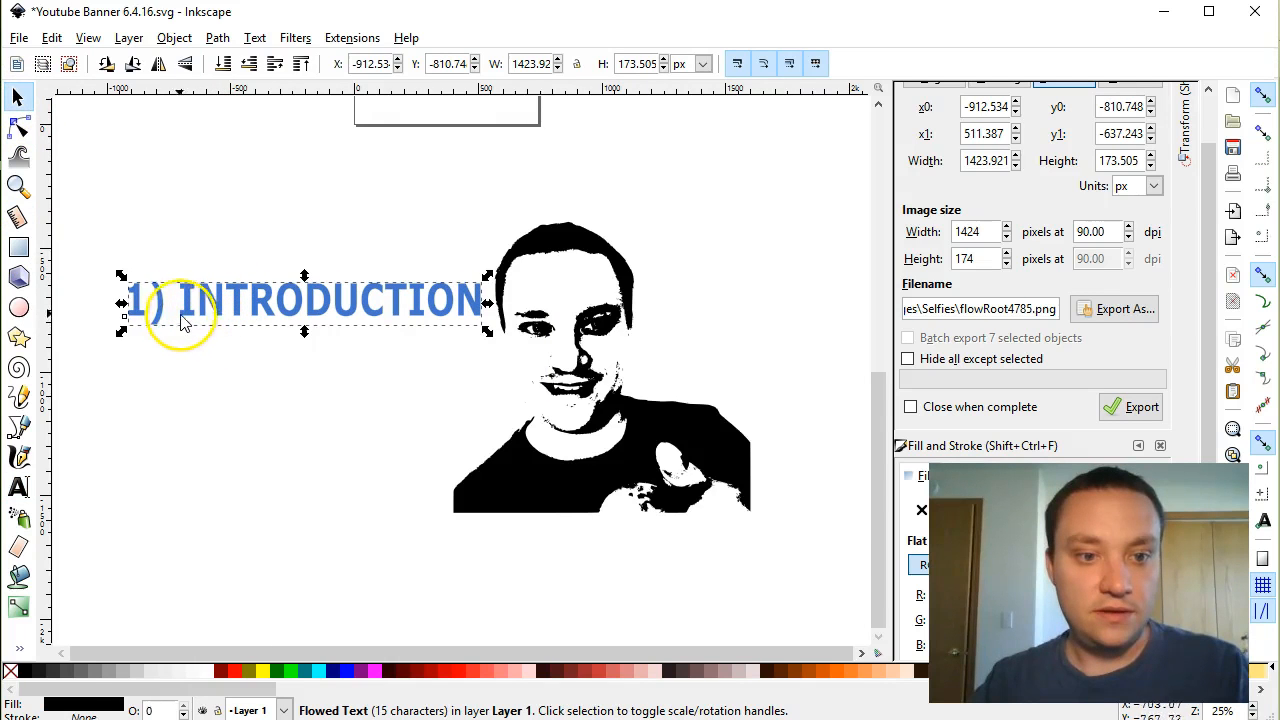
Set the font size of the "1)" in the heading to 144.
{"action": "double_click", "coordinate": [186, 306]}
{"action": "left_click_drag", "start_coordinate": [186, 306], "coordinate": [131, 298]}
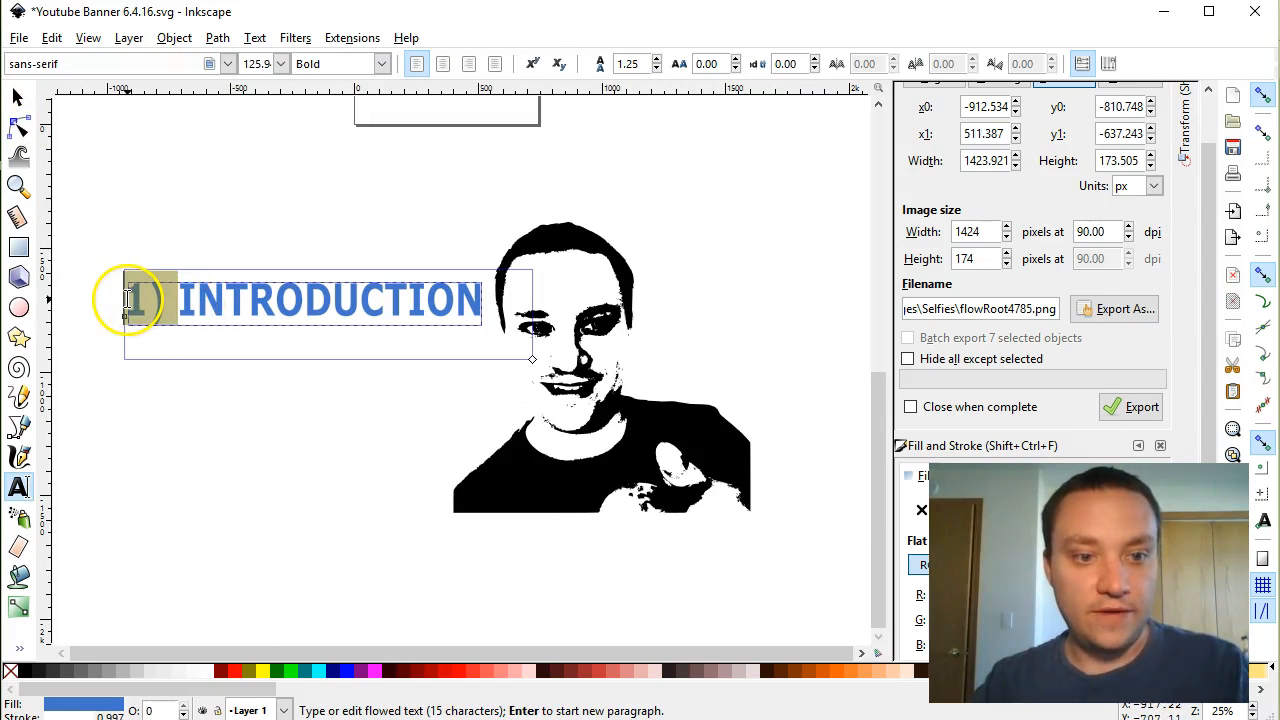
{"action": "left_click", "coordinate": [281, 63]}
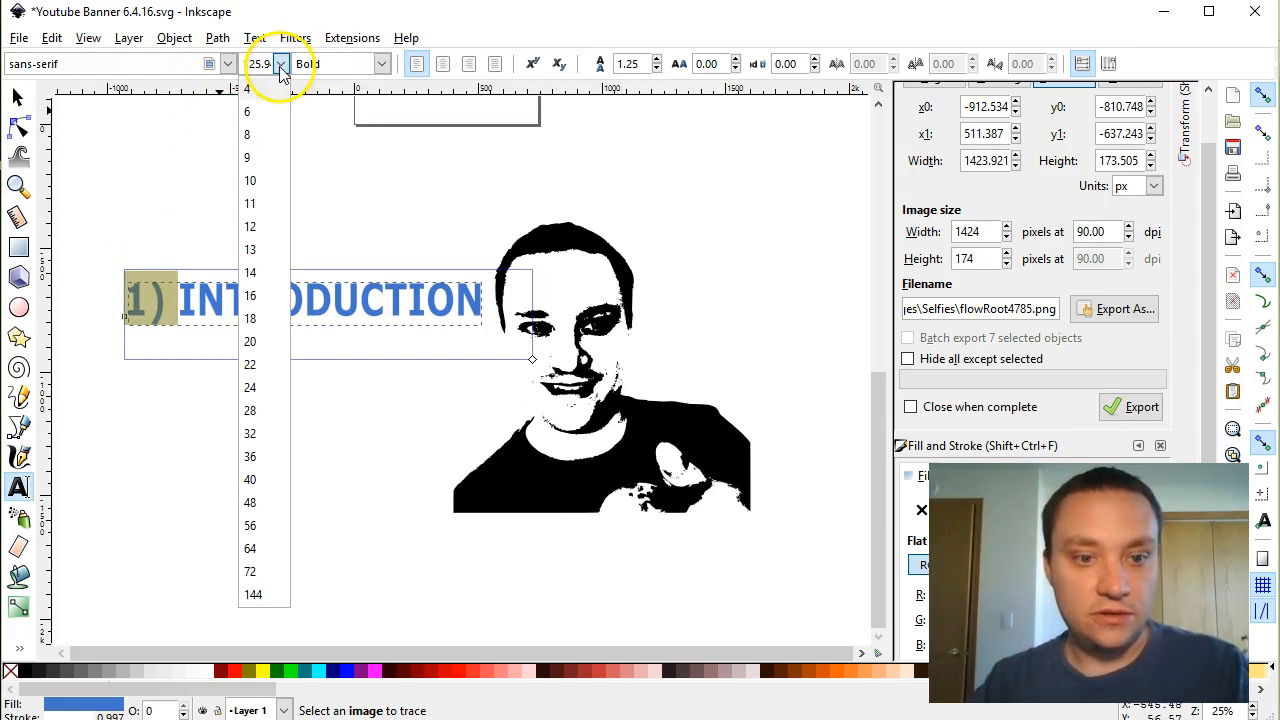
{"action": "left_click", "coordinate": [256, 594]}
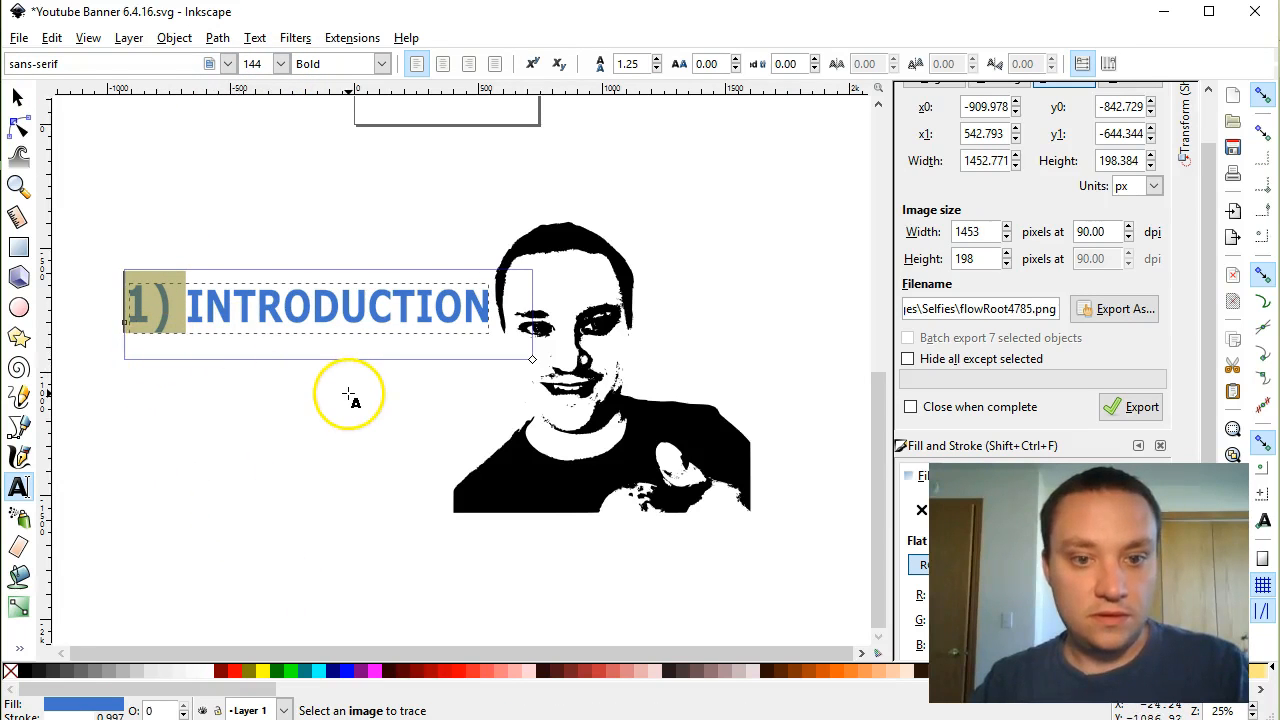
{"action": "left_click", "coordinate": [200, 343]}
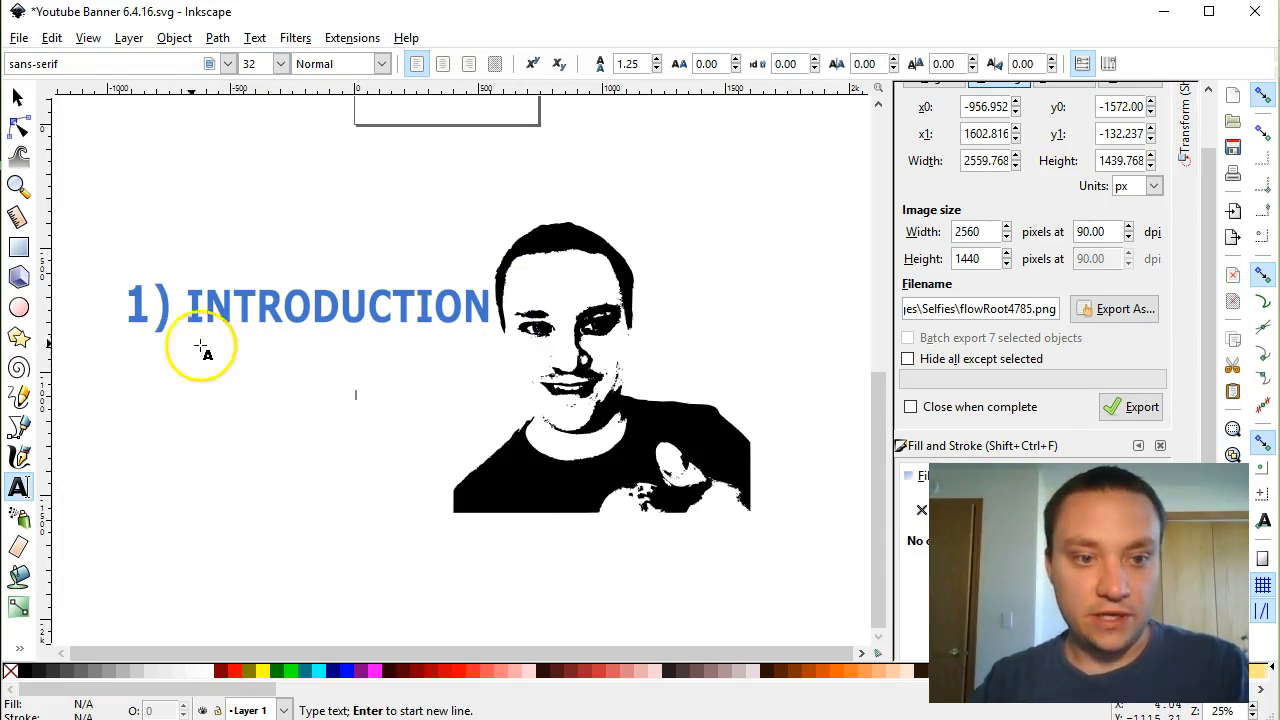
Remove the "1)" prefix from the heading and tighten the text frame around INTRODUCTION.
{"action": "left_click_drag", "start_coordinate": [186, 306], "coordinate": [97, 308]}
{"action": "key", "text": "BackSpace"}
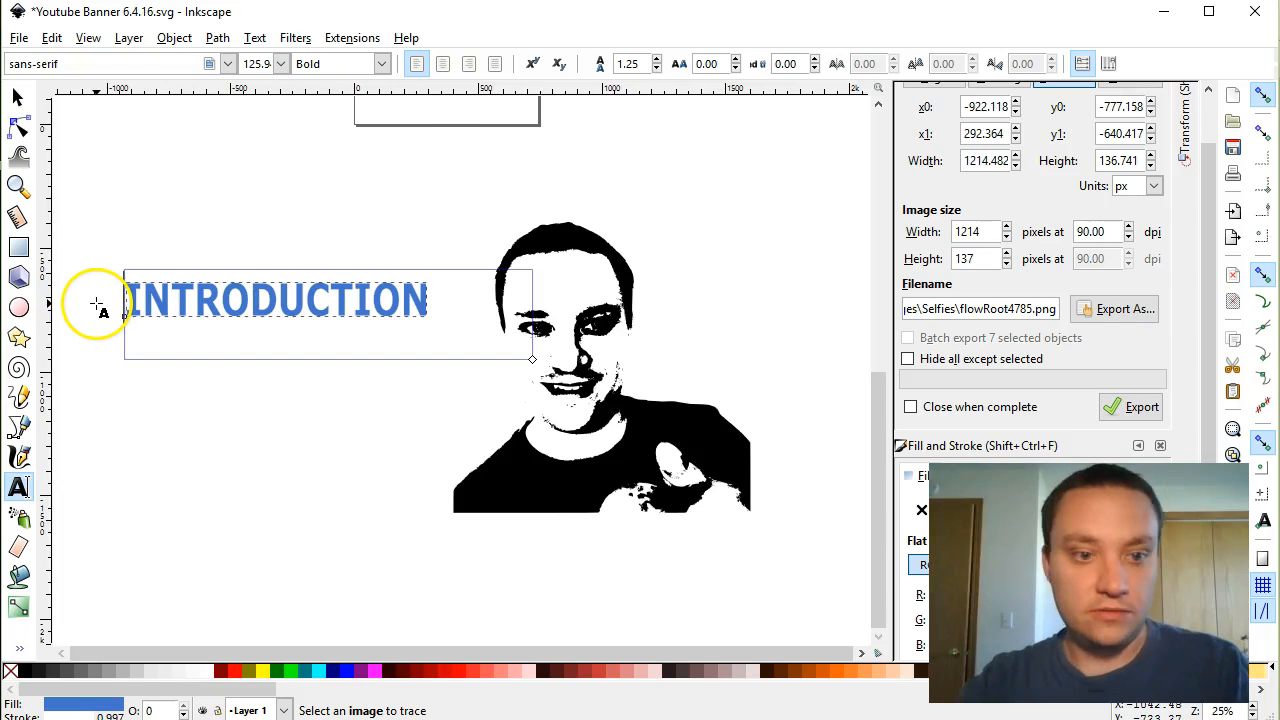
{"action": "left_click_drag", "start_coordinate": [532, 360], "coordinate": [490, 340]}
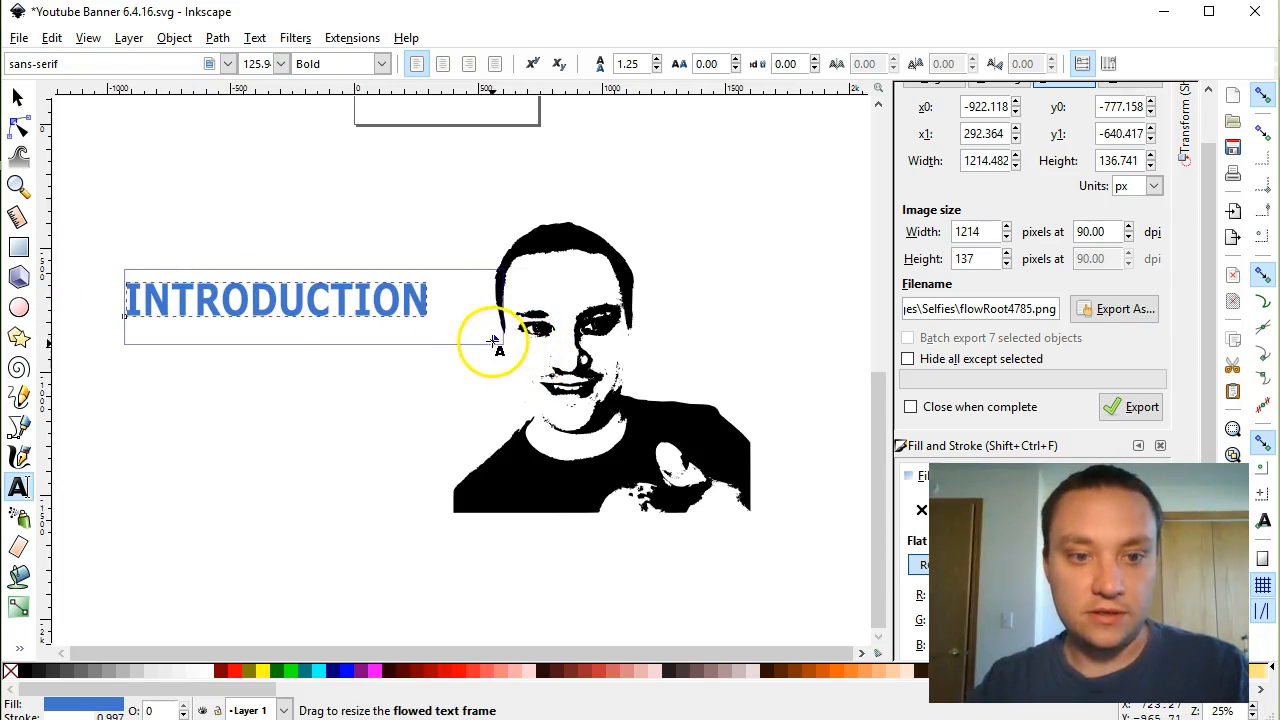
{"action": "left_click", "coordinate": [128, 278]}
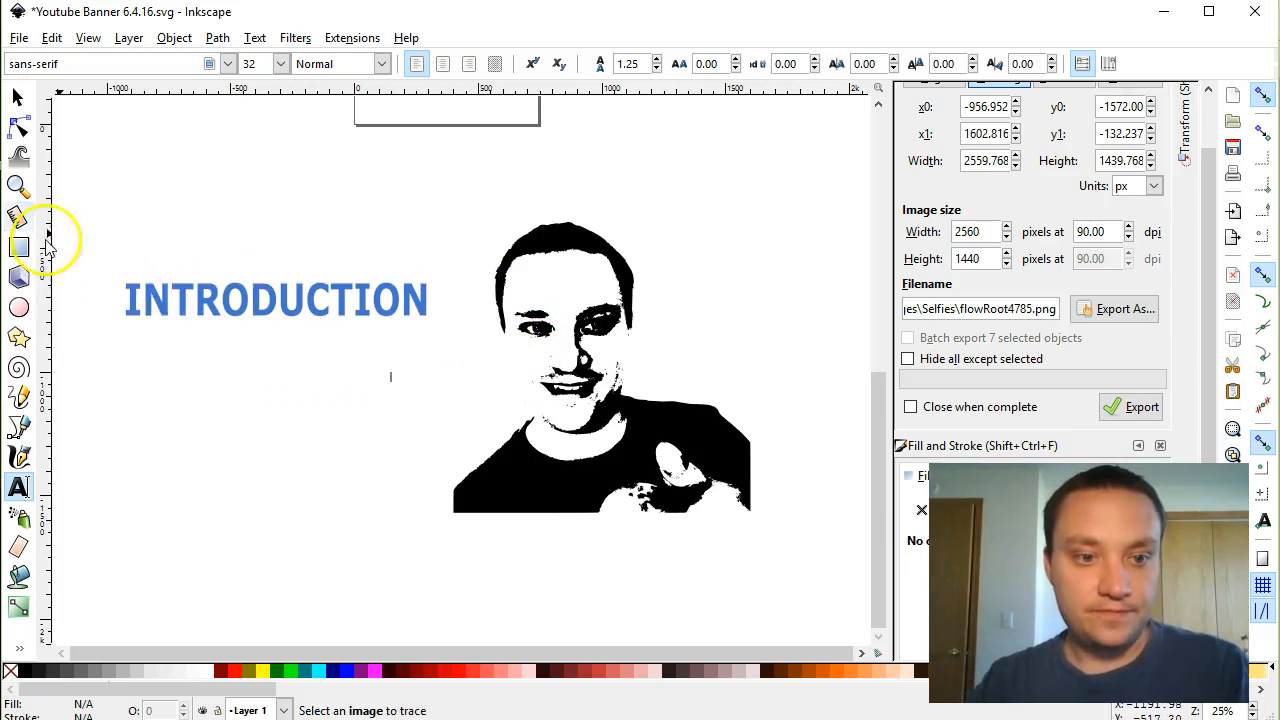
Move the INTRODUCTION text down, duplicate it and shift the copy straight up to sit just above the original.
{"action": "left_click", "coordinate": [18, 97]}
{"action": "left_click_drag", "start_coordinate": [191, 300], "coordinate": [197, 371]}
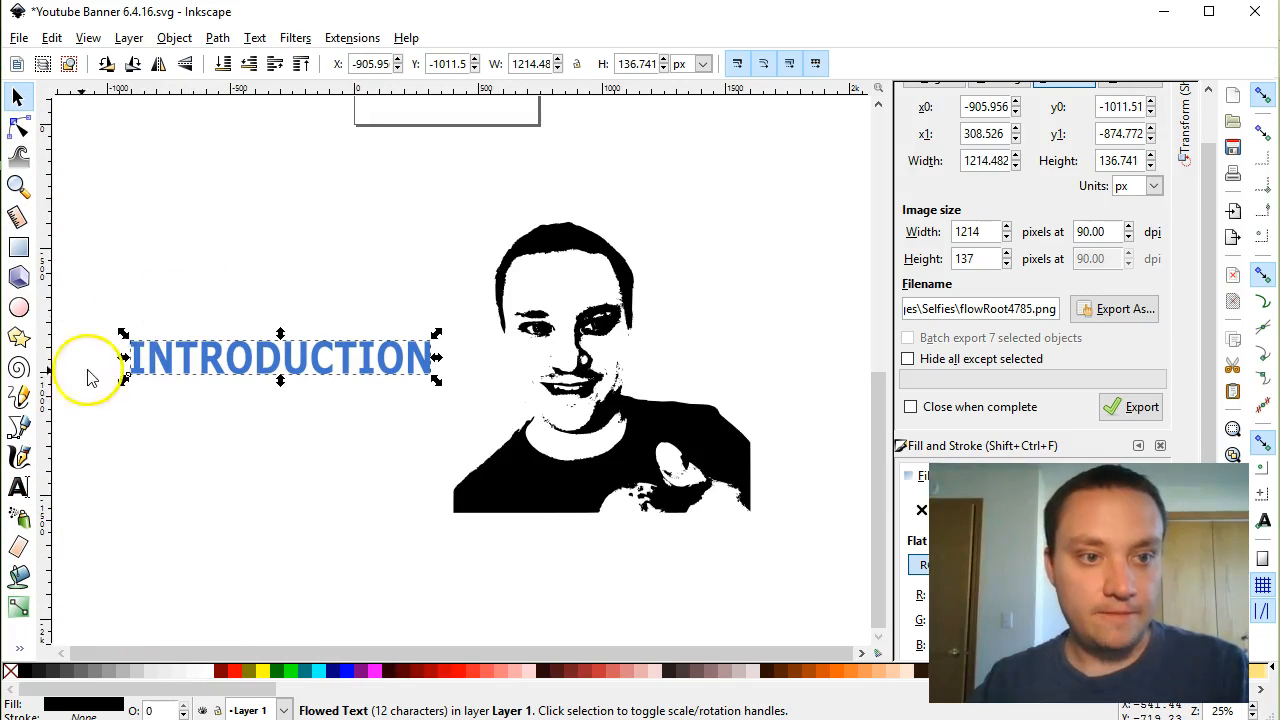
{"action": "key", "text": "ctrl+d"}
{"action": "left_click_drag", "start_coordinate": [160, 368], "coordinate": [171, 313]}
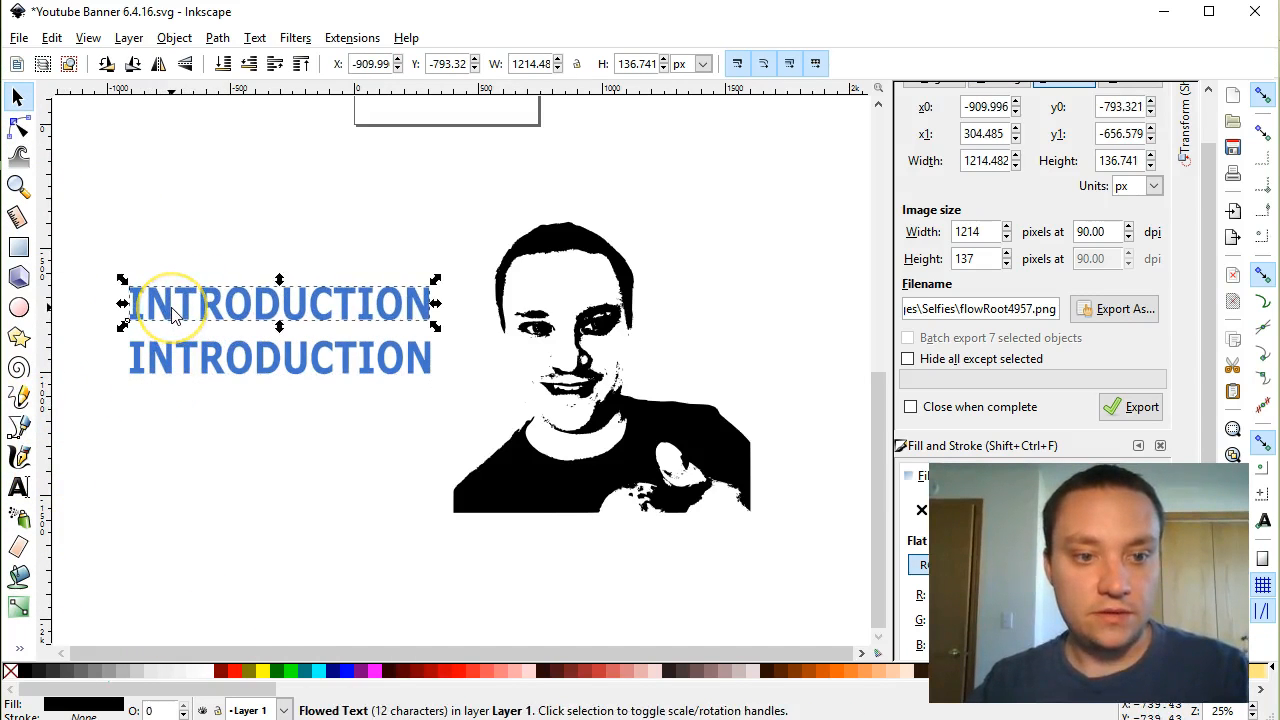
{"action": "key", "text": "ctrl+z"}
{"action": "key", "text": "Up"}
{"action": "key", "text": "Up"}
{"action": "key", "text": "Up"}
{"action": "key", "text": "Up"}
{"action": "key", "text": "Up"}
{"action": "key", "text": "Up"}
{"action": "key", "text": "Up"}
{"action": "key", "text": "Up"}
{"action": "key", "text": "Up"}
{"action": "key", "text": "Up"}
{"action": "key", "text": "Up"}
{"action": "key", "text": "Up"}
{"action": "key", "text": "Up"}
{"action": "key", "text": "Up"}
{"action": "key", "text": "Up"}
{"action": "key", "text": "Up"}
{"action": "key", "text": "Up"}
{"action": "key", "text": "Up"}
{"action": "key", "text": "Up"}
{"action": "key", "text": "Up"}
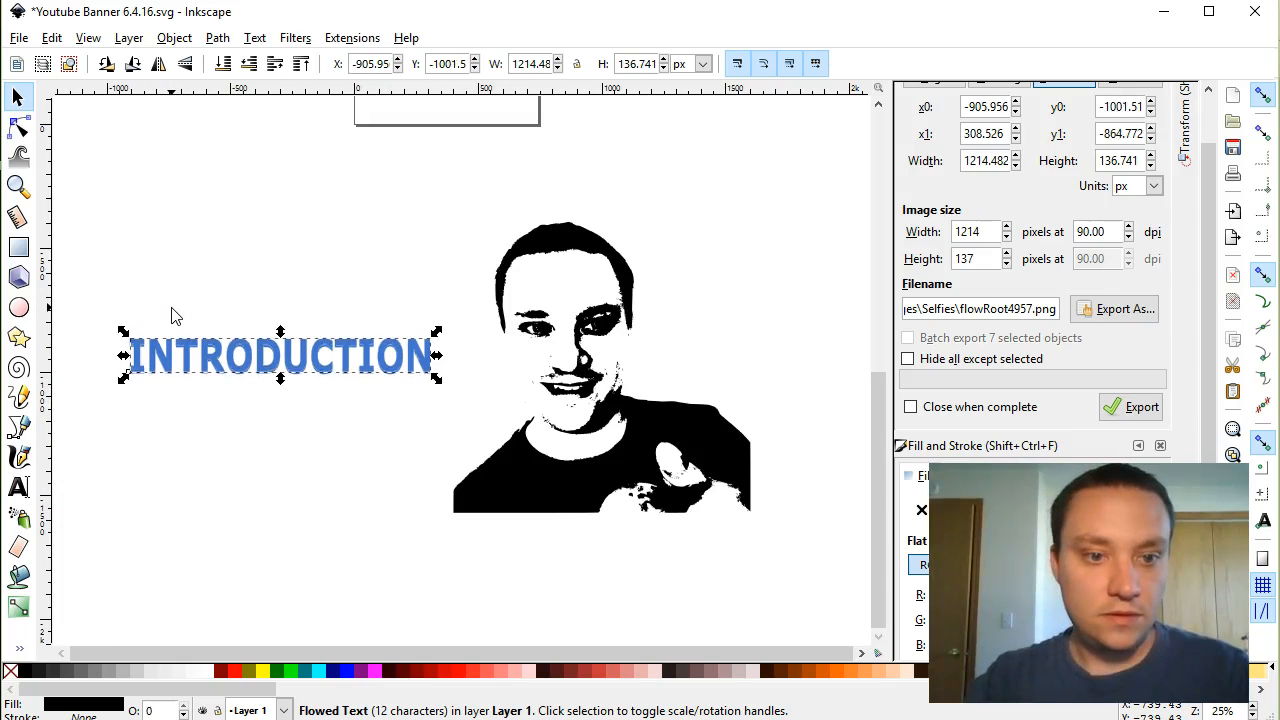
{"action": "key", "text": "Up"}
{"action": "key", "text": "Up"}
{"action": "key", "text": "Up"}
{"action": "key", "text": "Up"}
{"action": "key", "text": "Up"}
{"action": "key", "text": "Up"}
{"action": "key", "text": "Up"}
{"action": "key", "text": "Up"}
{"action": "key", "text": "Up"}
{"action": "key", "text": "Up"}
{"action": "key", "text": "Up"}
{"action": "key", "text": "Up"}
{"action": "key", "text": "Up"}
{"action": "key", "text": "Up"}
{"action": "key", "text": "Up"}
{"action": "key", "text": "Up"}
{"action": "key", "text": "Up"}
{"action": "key", "text": "Up"}
{"action": "key", "text": "Up"}
{"action": "key", "text": "Up"}
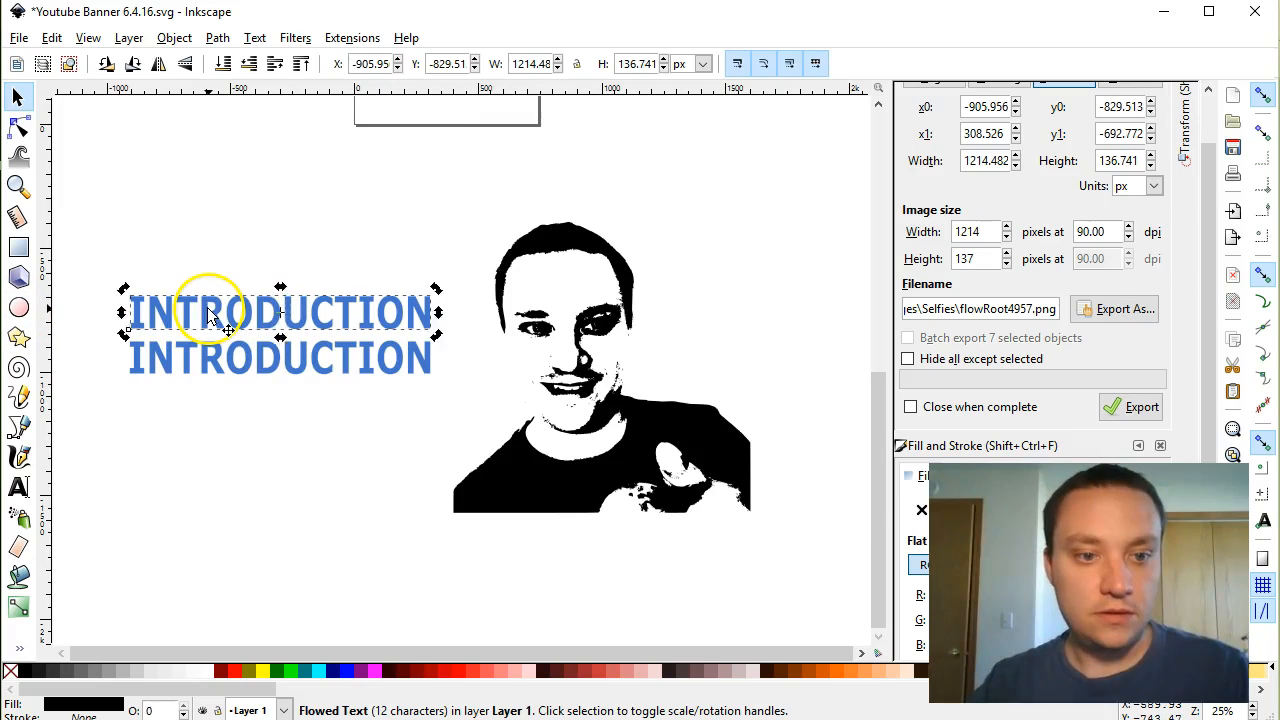
Replace the upper INTRODUCTION copy's text with "(1)" and narrow its text frame to fit.
{"action": "double_click", "coordinate": [210, 307]}
{"action": "key", "text": "ctrl+a"}
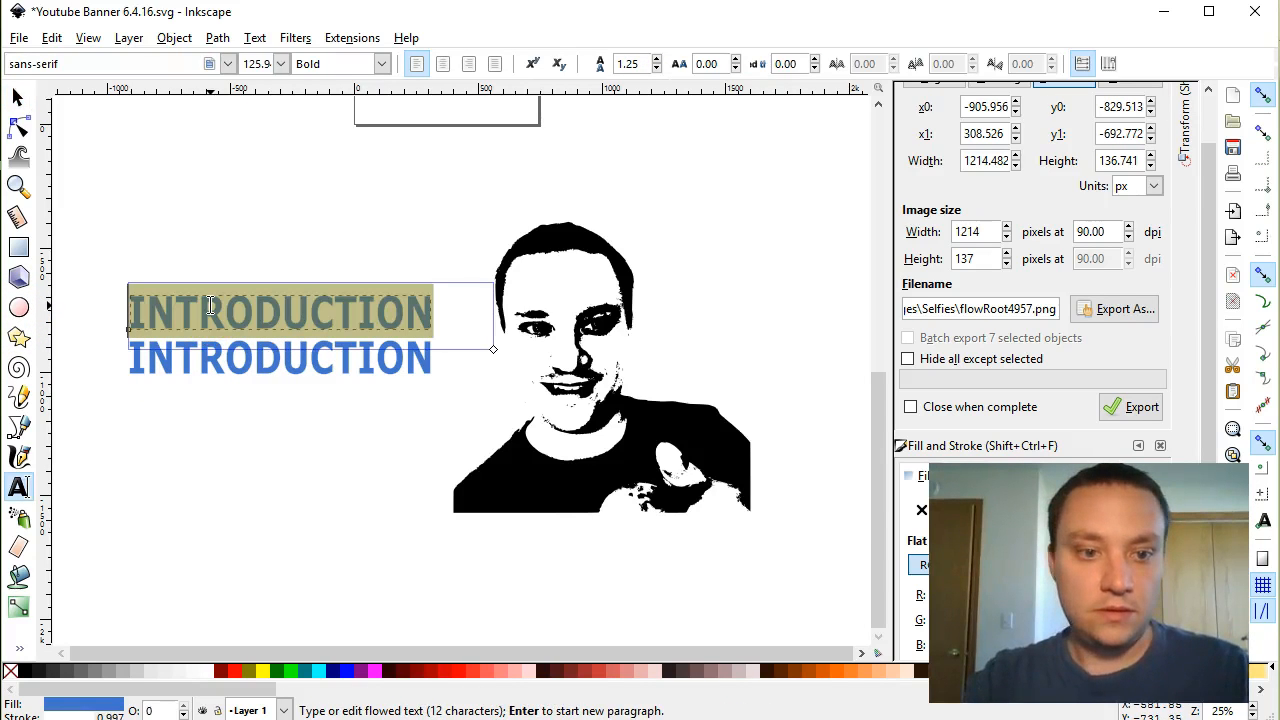
{"action": "type", "text": "(!"}
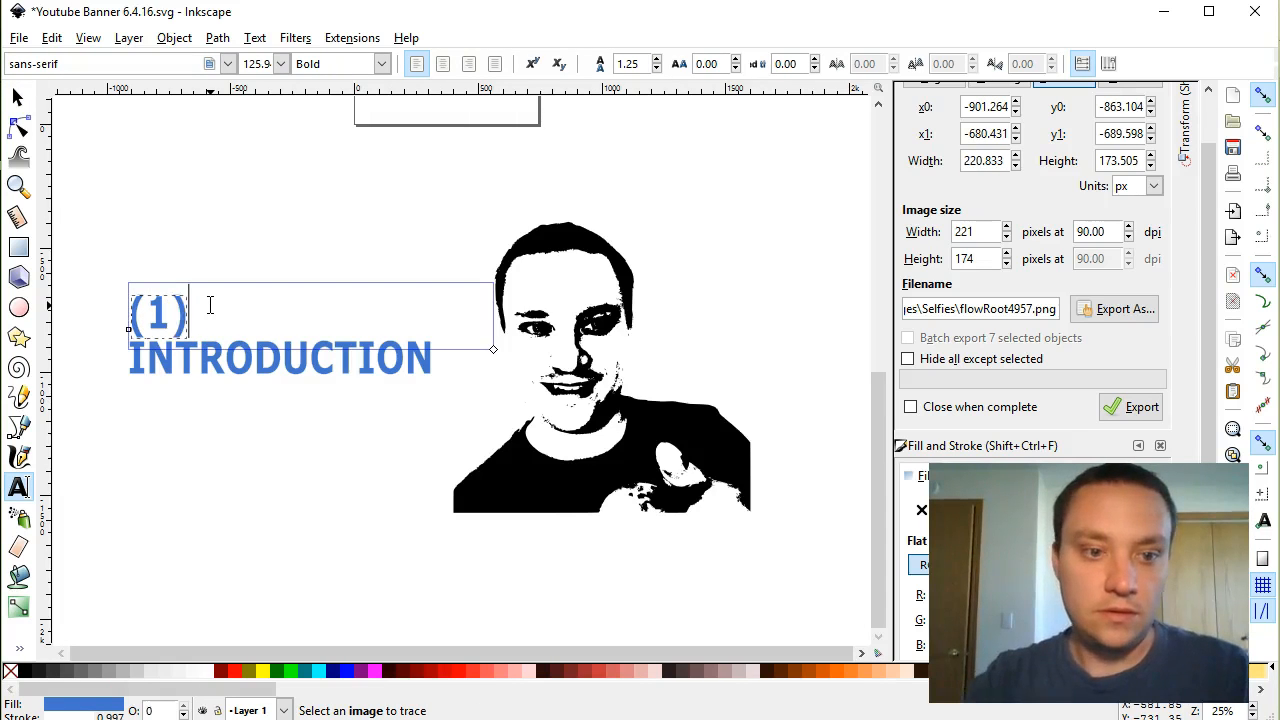
{"action": "key", "text": "ctrl+a"}
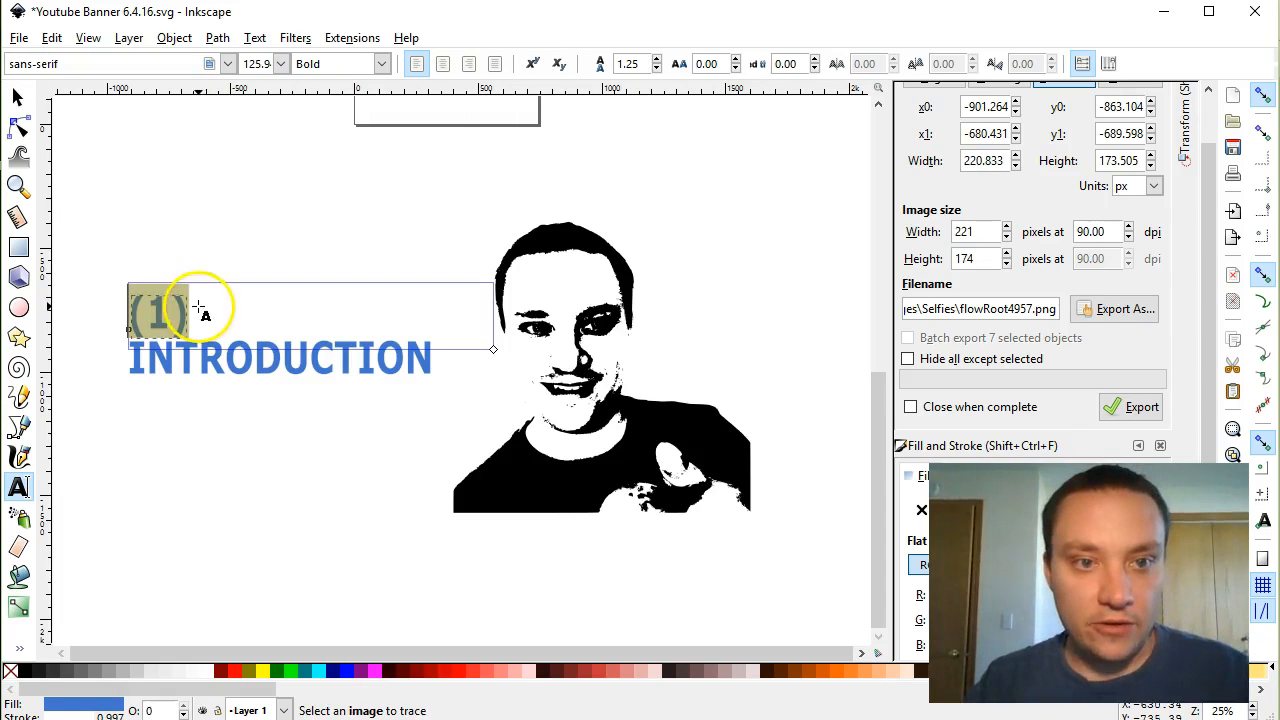
{"action": "left_click_drag", "start_coordinate": [491, 349], "coordinate": [205, 346]}
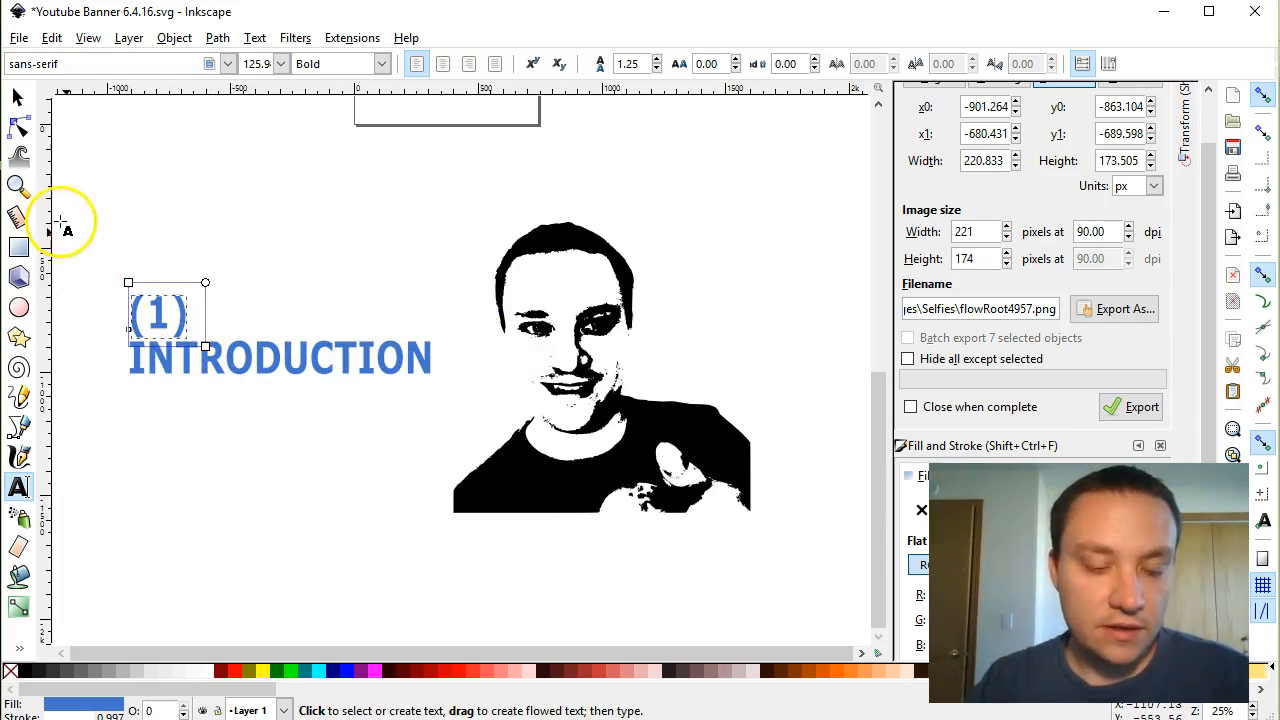
Enlarge the "(1)" to fill the space beside the portrait and position it around INTRODUCTION.
{"action": "left_click", "coordinate": [17, 96]}
{"action": "left_click_drag", "start_coordinate": [192, 345], "coordinate": [481, 526]}
{"action": "left_click_drag", "start_coordinate": [287, 411], "coordinate": [275, 378]}
{"action": "left_click", "coordinate": [216, 365]}
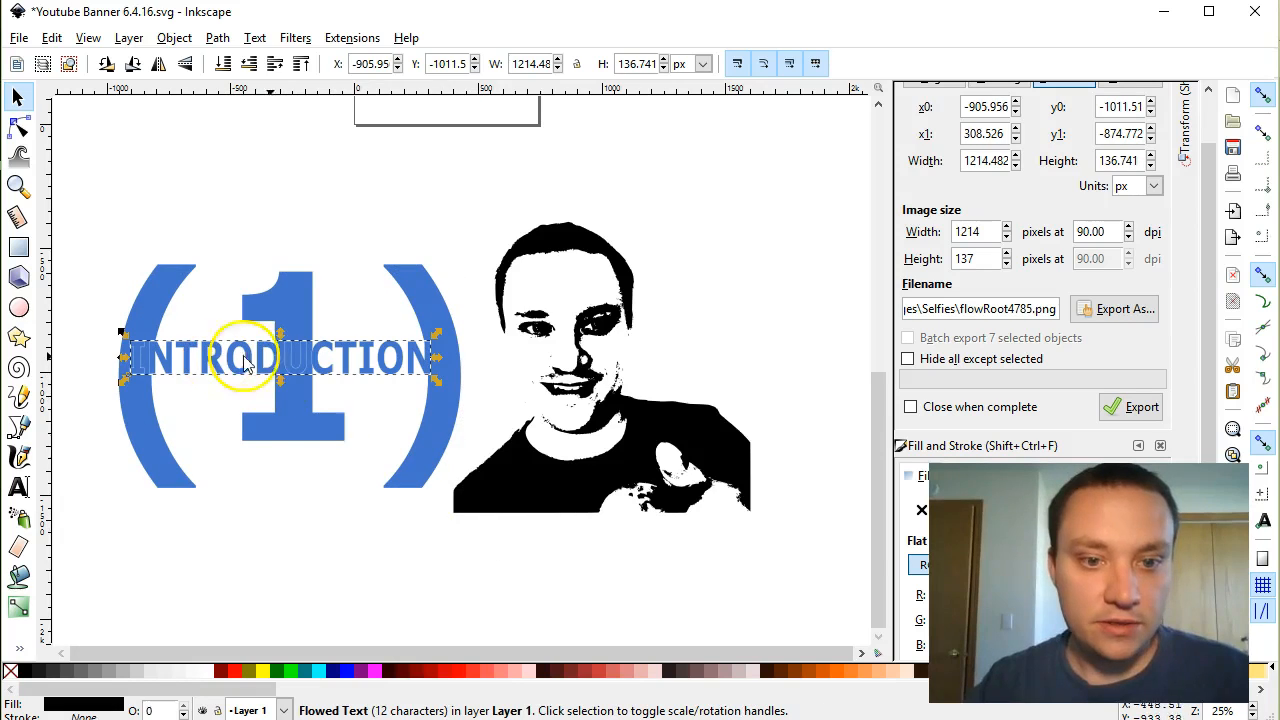
{"action": "left_click", "coordinate": [325, 482]}
{"action": "key", "text": "Escape"}
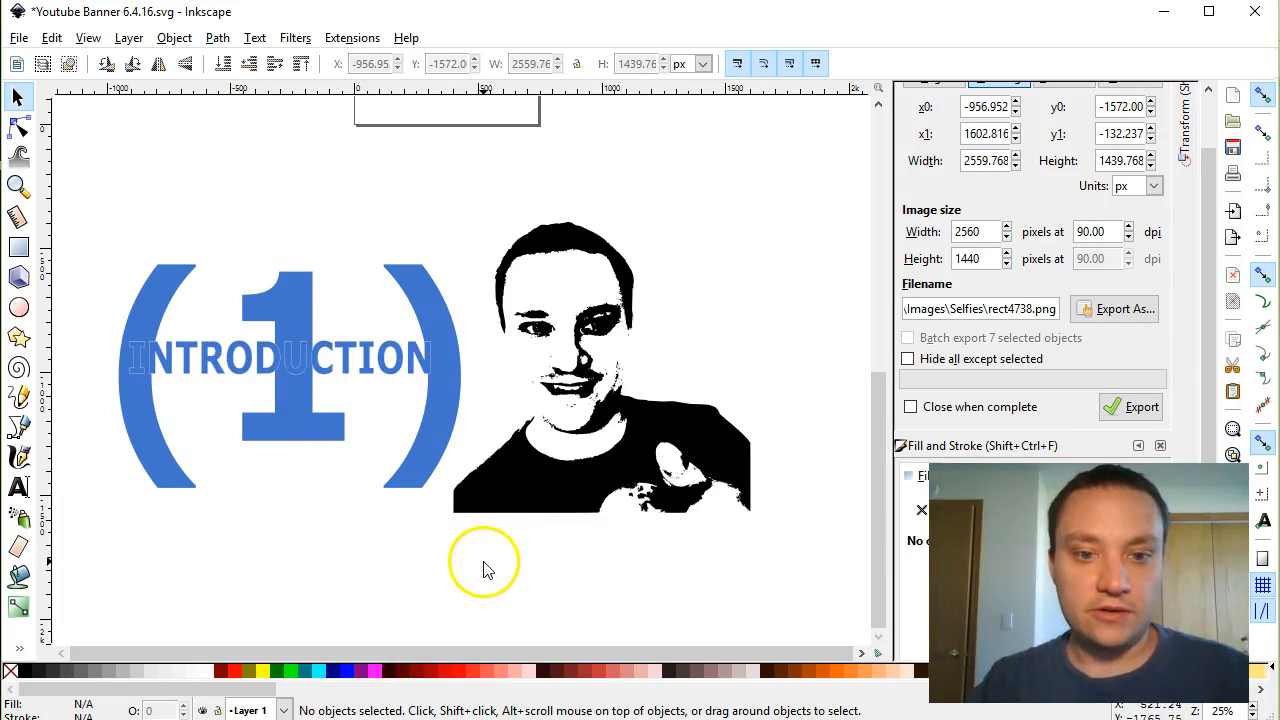
Nudge the INTRODUCTION text about 22 px right and 14 px down to centre it over the large "(1)".
{"action": "left_click", "coordinate": [165, 358]}
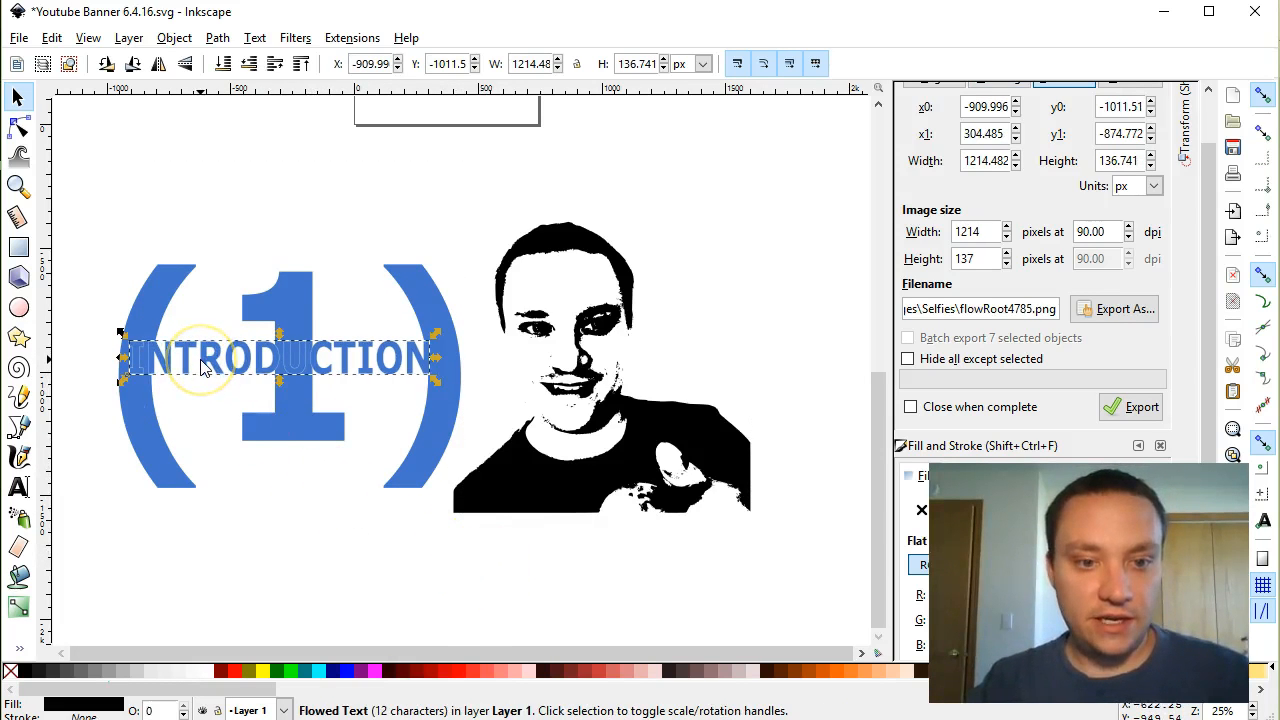
{"action": "key", "text": "Right"}
{"action": "key", "text": "Right"}
{"action": "key", "text": "Right"}
{"action": "key", "text": "Right"}
{"action": "key", "text": "Right"}
{"action": "key", "text": "Right"}
{"action": "key", "text": "Right"}
{"action": "key", "text": "Right"}
{"action": "key", "text": "Right"}
{"action": "key", "text": "Right"}
{"action": "key", "text": "Down"}
{"action": "key", "text": "Down"}
{"action": "key", "text": "Down"}
{"action": "key", "text": "Down"}
{"action": "key", "text": "Down"}
{"action": "key", "text": "Down"}
{"action": "key", "text": "Down"}
{"action": "key", "text": "Down"}
{"action": "key", "text": "Right"}
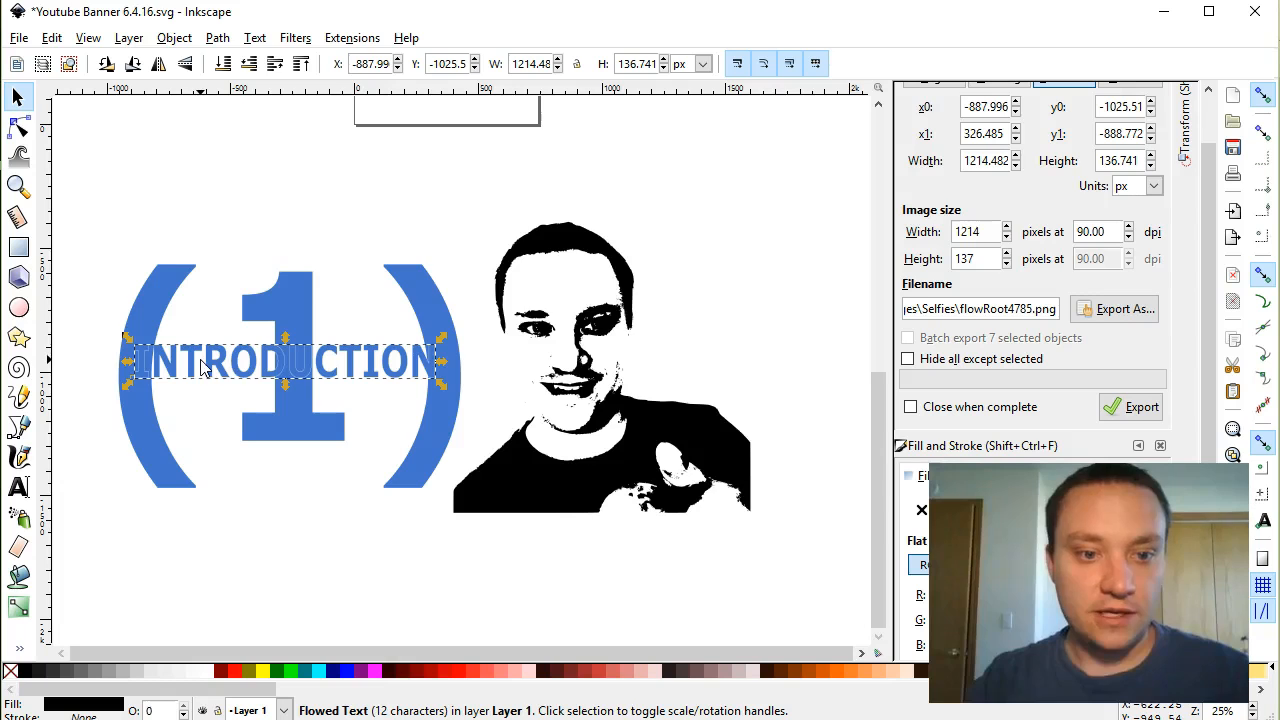
Collapse the PNG export settings and set the fill colour of the INTRODUCTION text to 638dc4ff.
{"action": "scroll", "coordinate": [1205, 125], "scroll_direction": "up", "scroll_amount": 2}
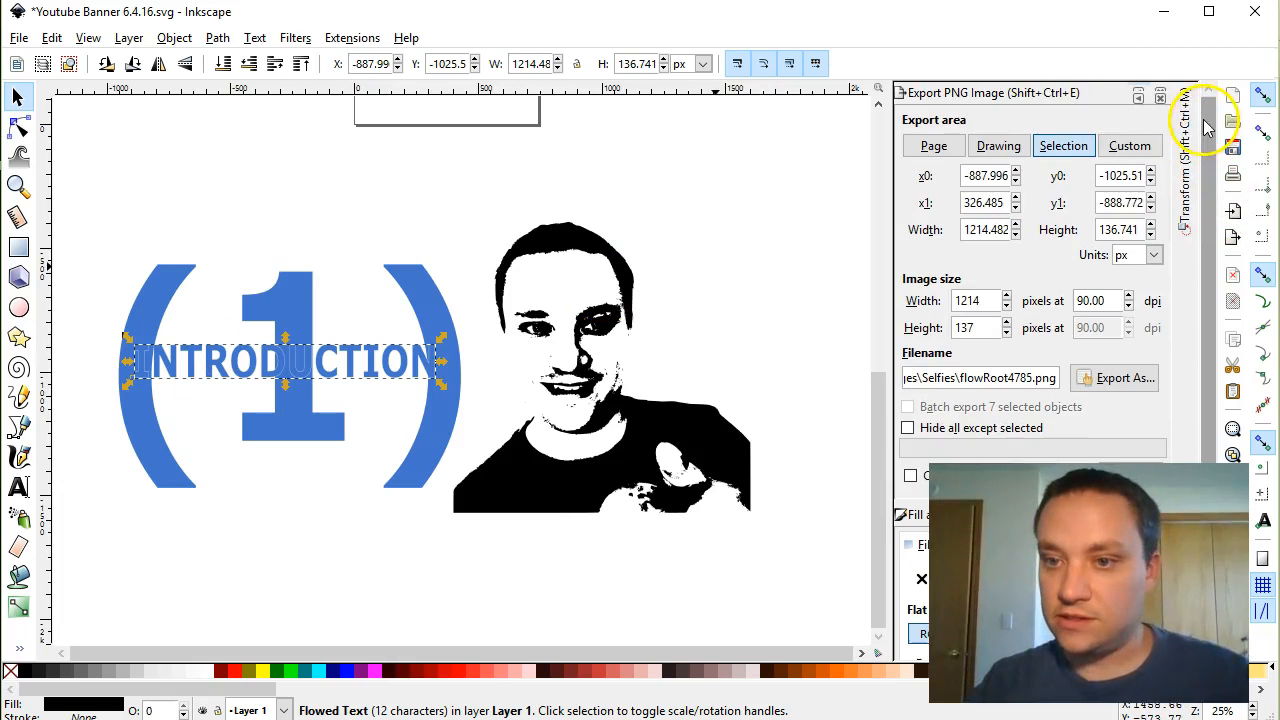
{"action": "left_click", "coordinate": [1138, 96]}
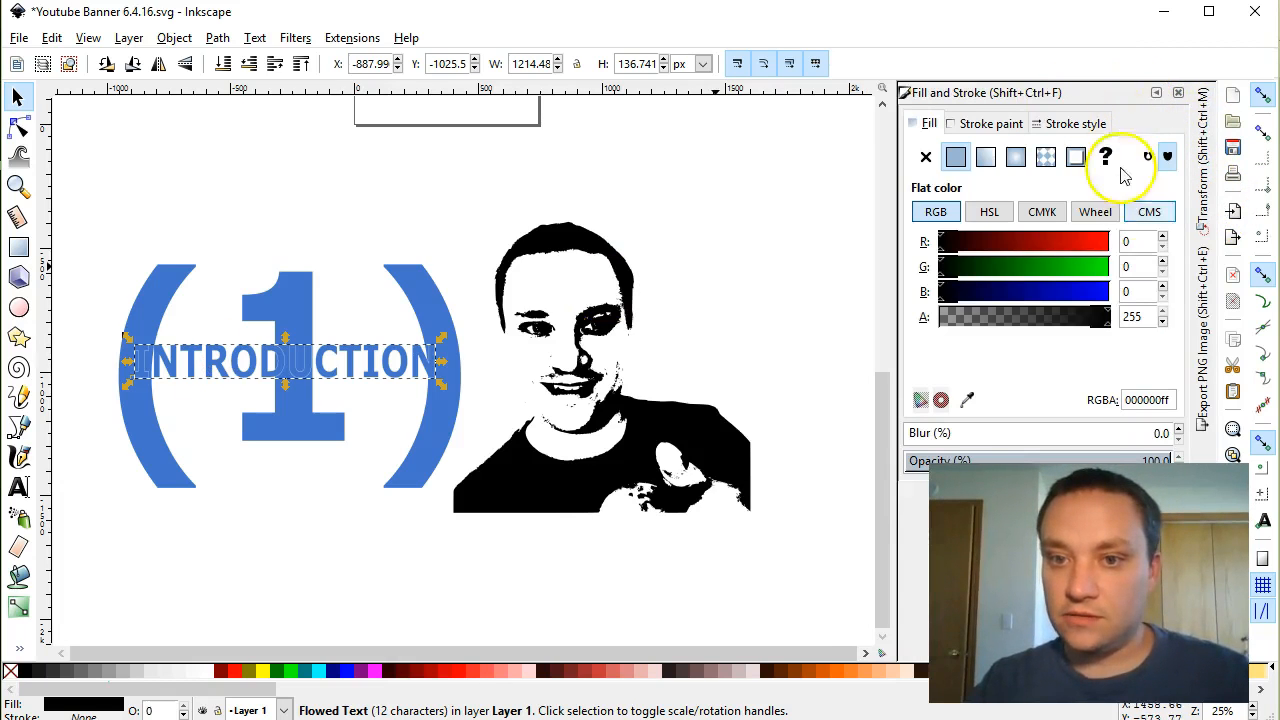
{"action": "double_click", "coordinate": [351, 366]}
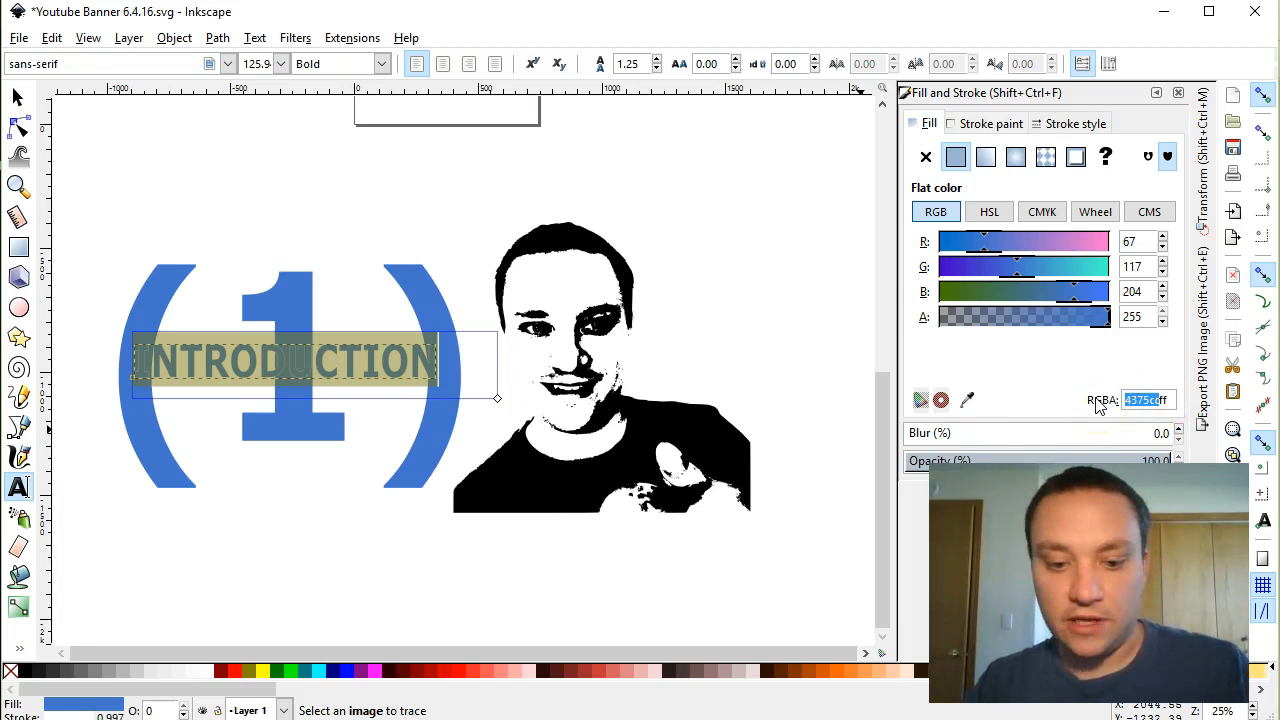
{"action": "type", "text": "63"}
{"action": "type", "text": "8dc4ff"}
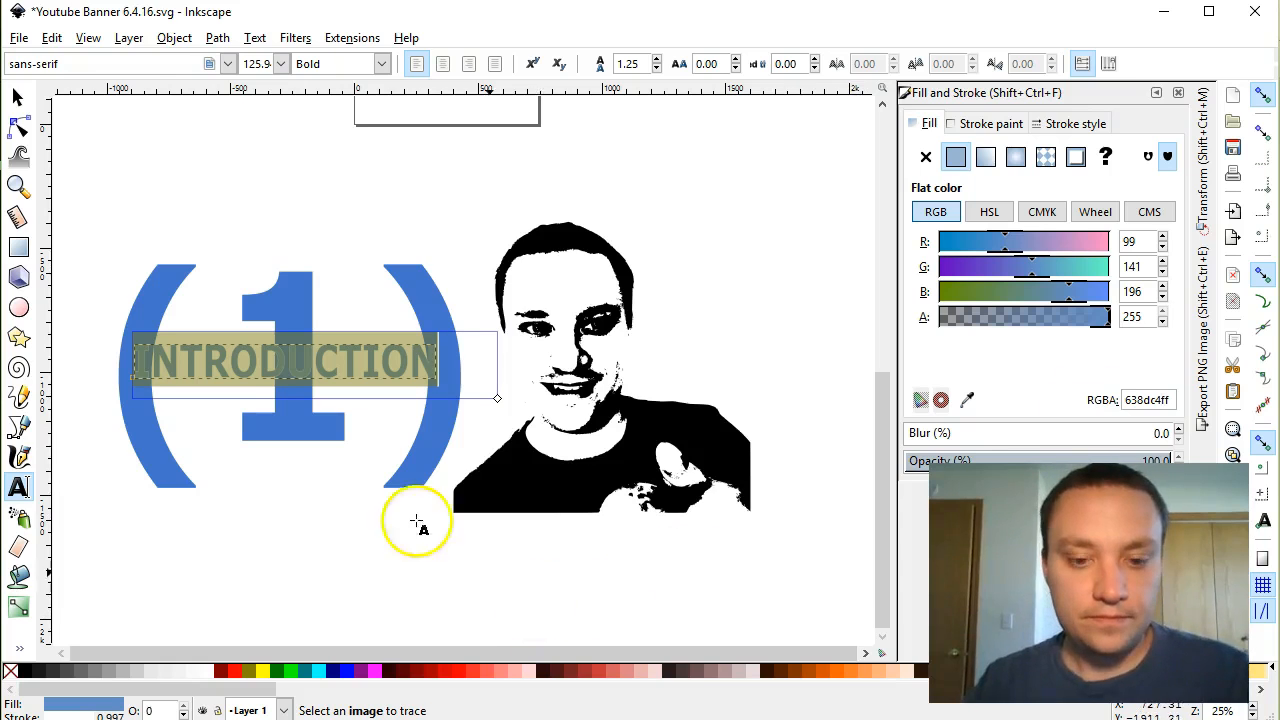
{"action": "left_click", "coordinate": [17, 97]}
{"action": "left_click", "coordinate": [312, 360]}
{"action": "left_click", "coordinate": [520, 540]}
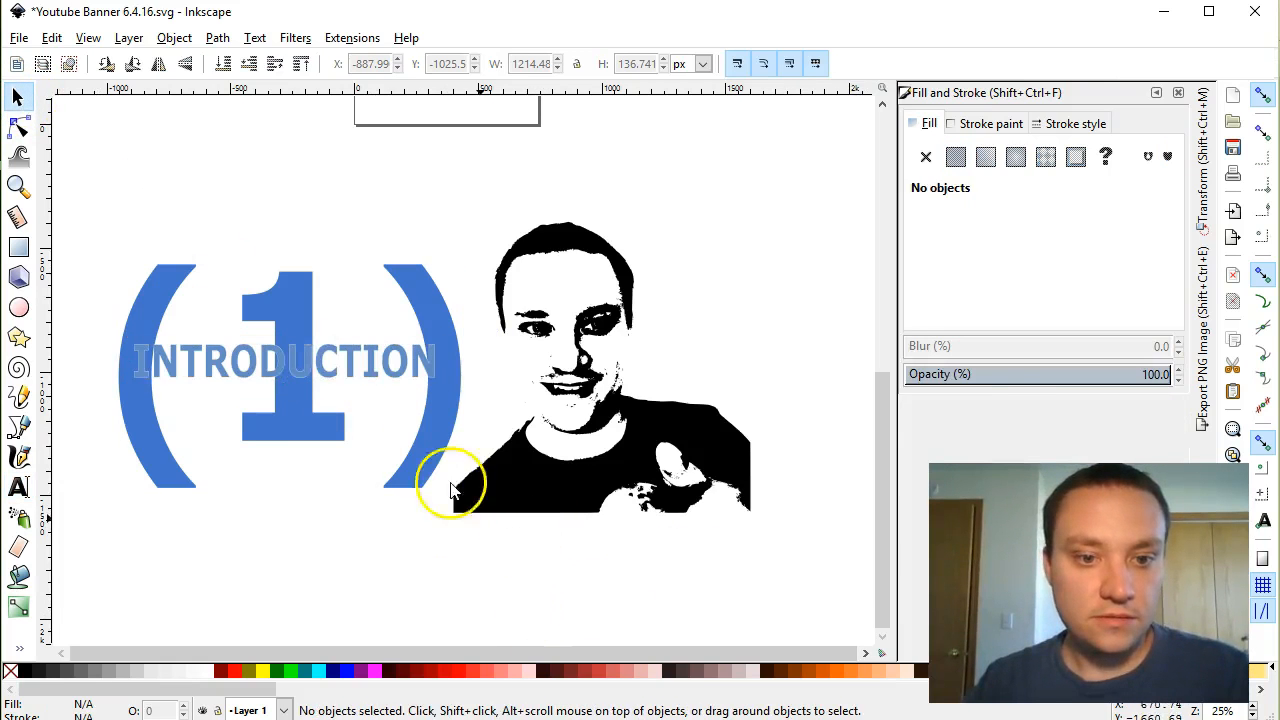
Set the fill colour of all the INTRODUCTION text to f54958ff.
{"action": "left_click", "coordinate": [313, 365]}
{"action": "double_click", "coordinate": [312, 368]}
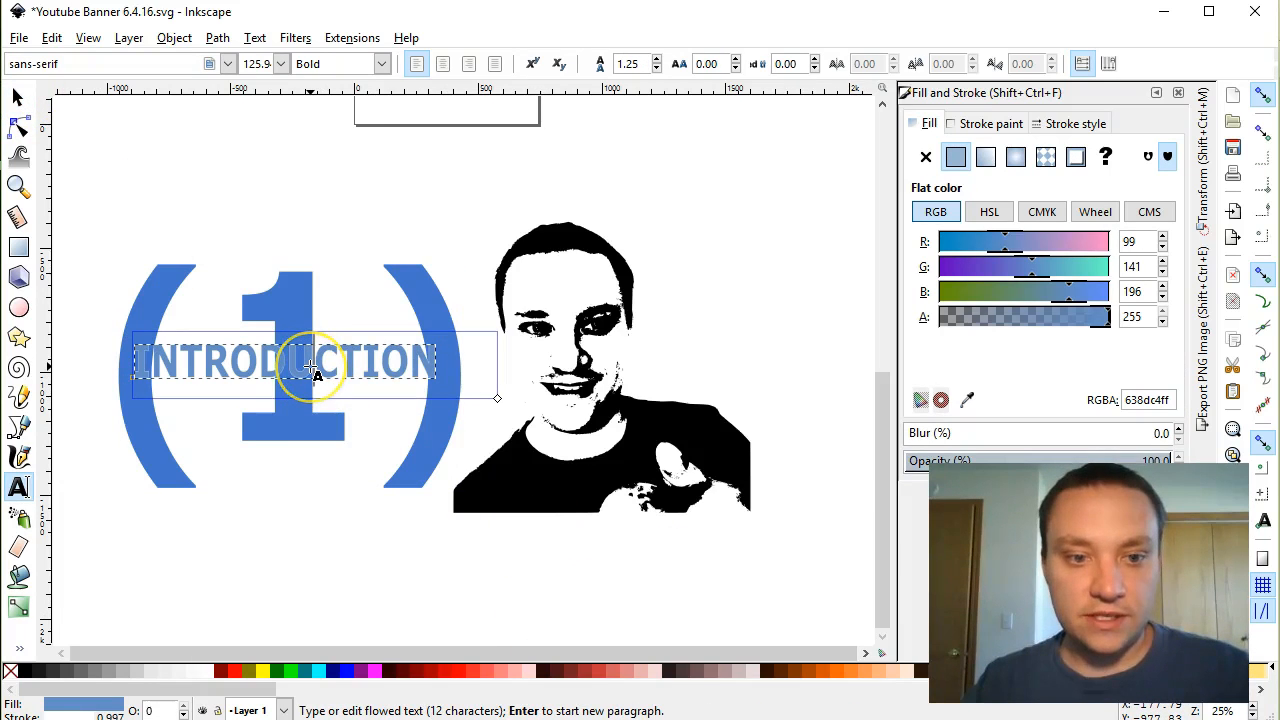
{"action": "key", "text": "ctrl+a"}
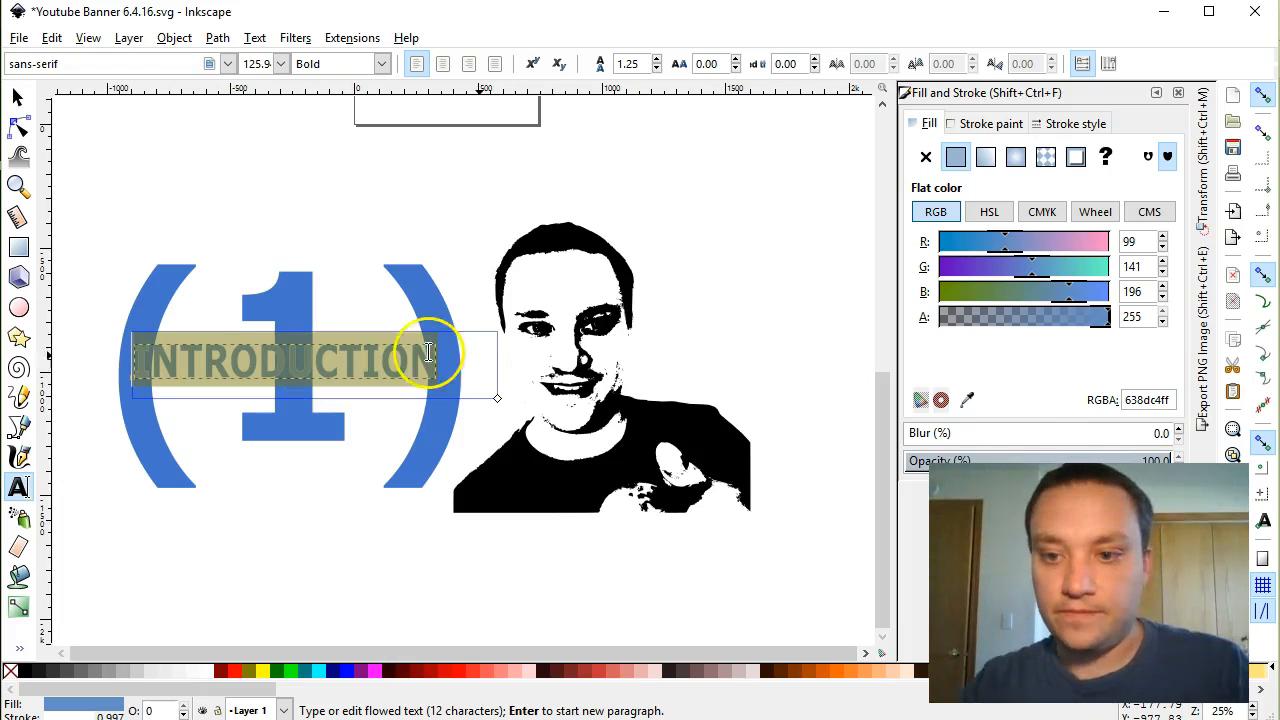
{"action": "double_click", "coordinate": [1155, 399]}
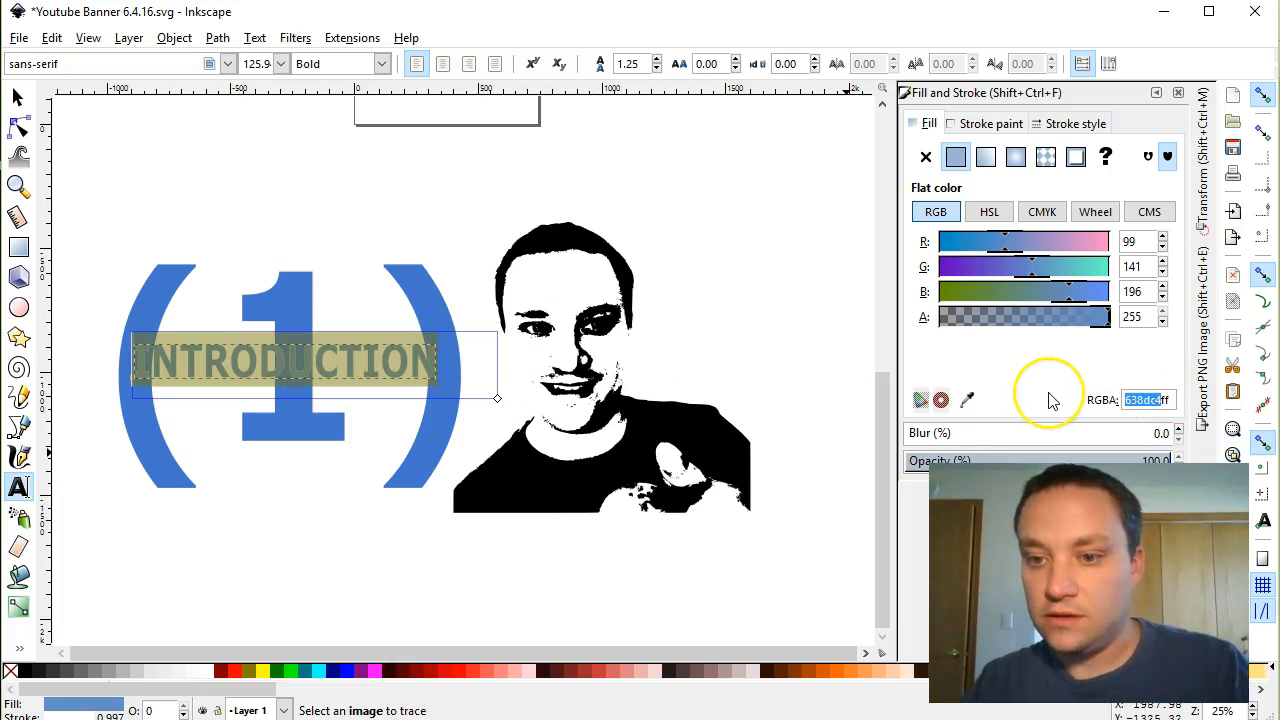
{"action": "type", "text": "f5ff"}
{"action": "type", "text": "4958ff"}
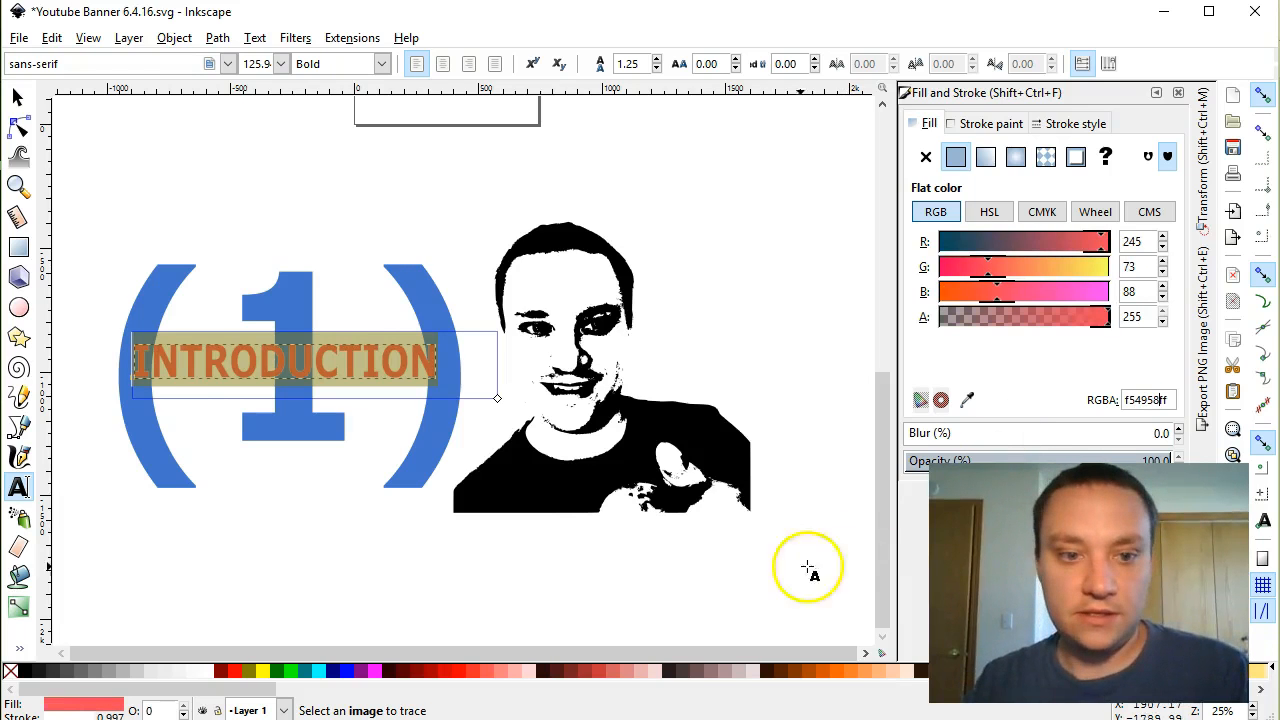
{"action": "left_click", "coordinate": [16, 97]}
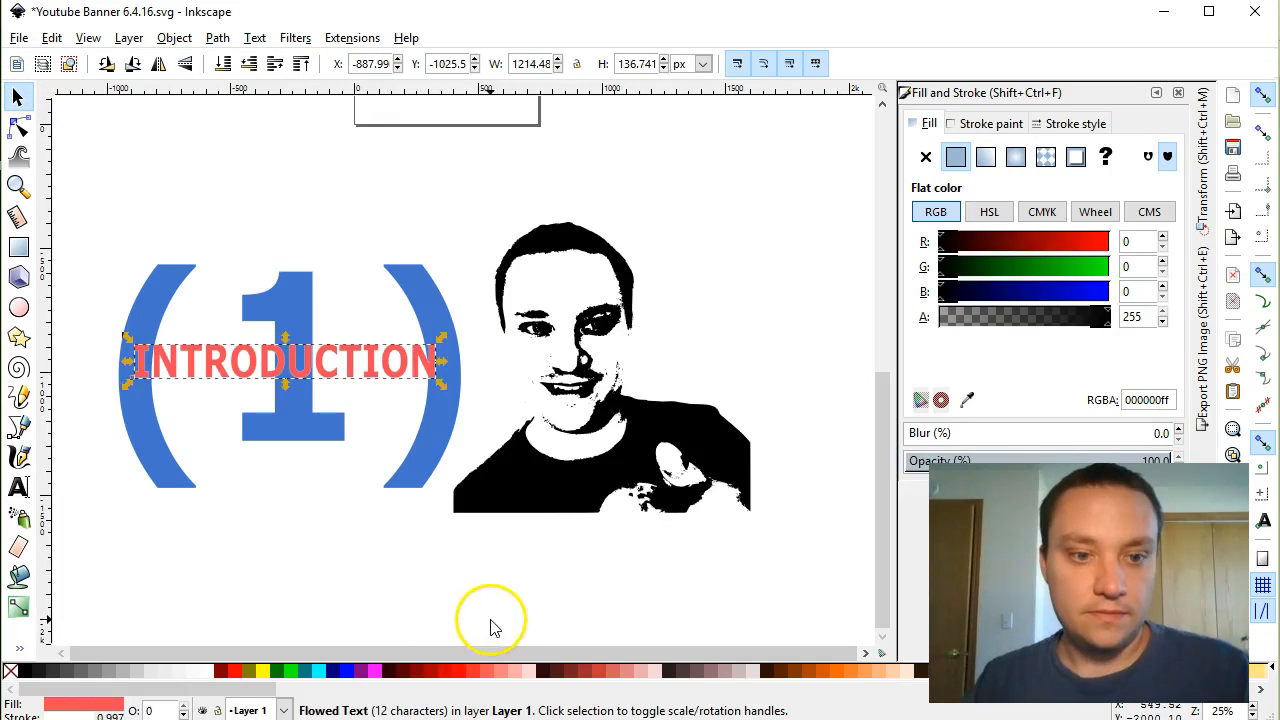
Move the INTRODUCTION text about 10 px down over the large "(1)".
{"action": "left_click", "coordinate": [489, 626]}
{"action": "left_click", "coordinate": [314, 379]}
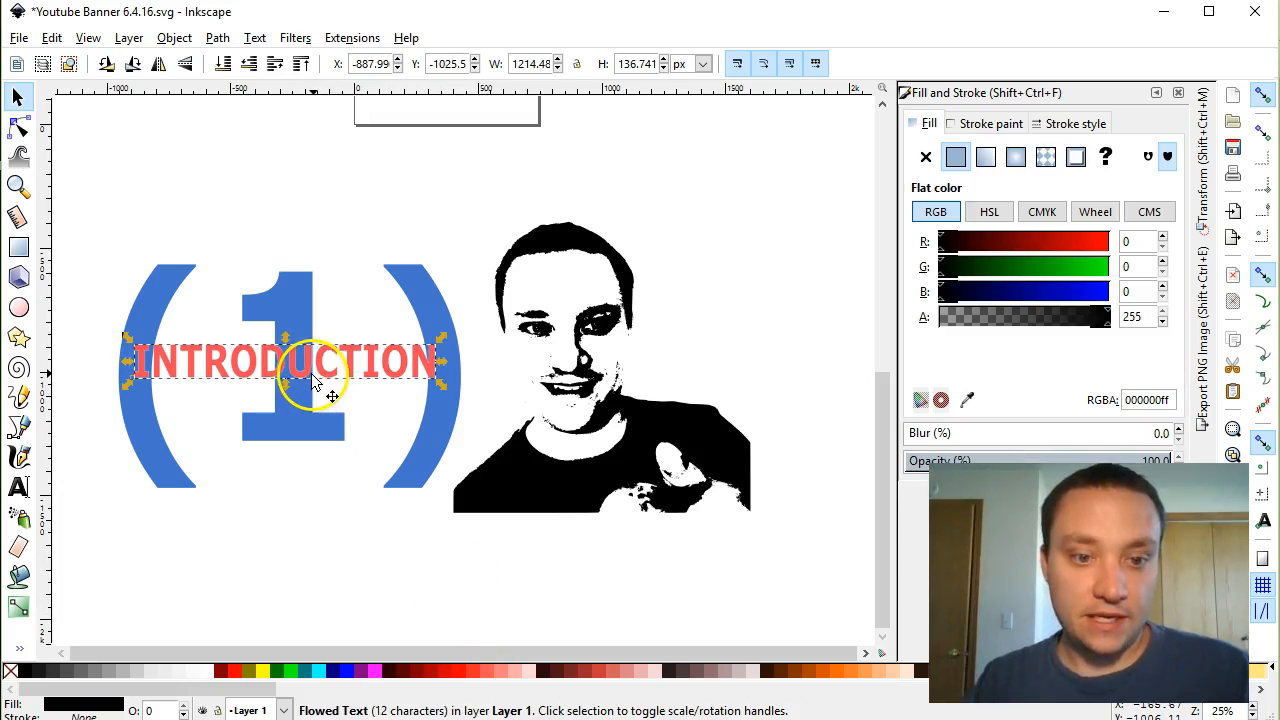
{"action": "left_click_drag", "start_coordinate": [314, 379], "coordinate": [316, 382]}
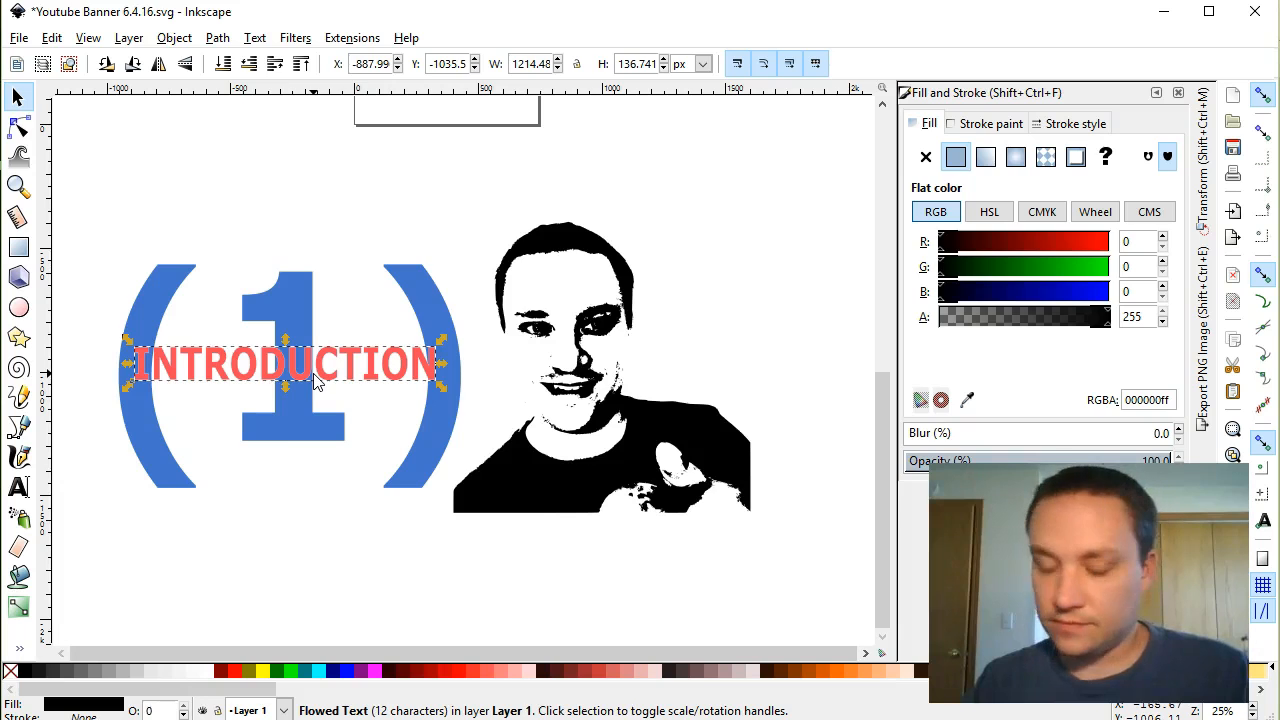
Set the fill colour of the large "(1)" text to bcbac3ff.
{"action": "left_click", "coordinate": [366, 535]}
{"action": "double_click", "coordinate": [339, 443]}
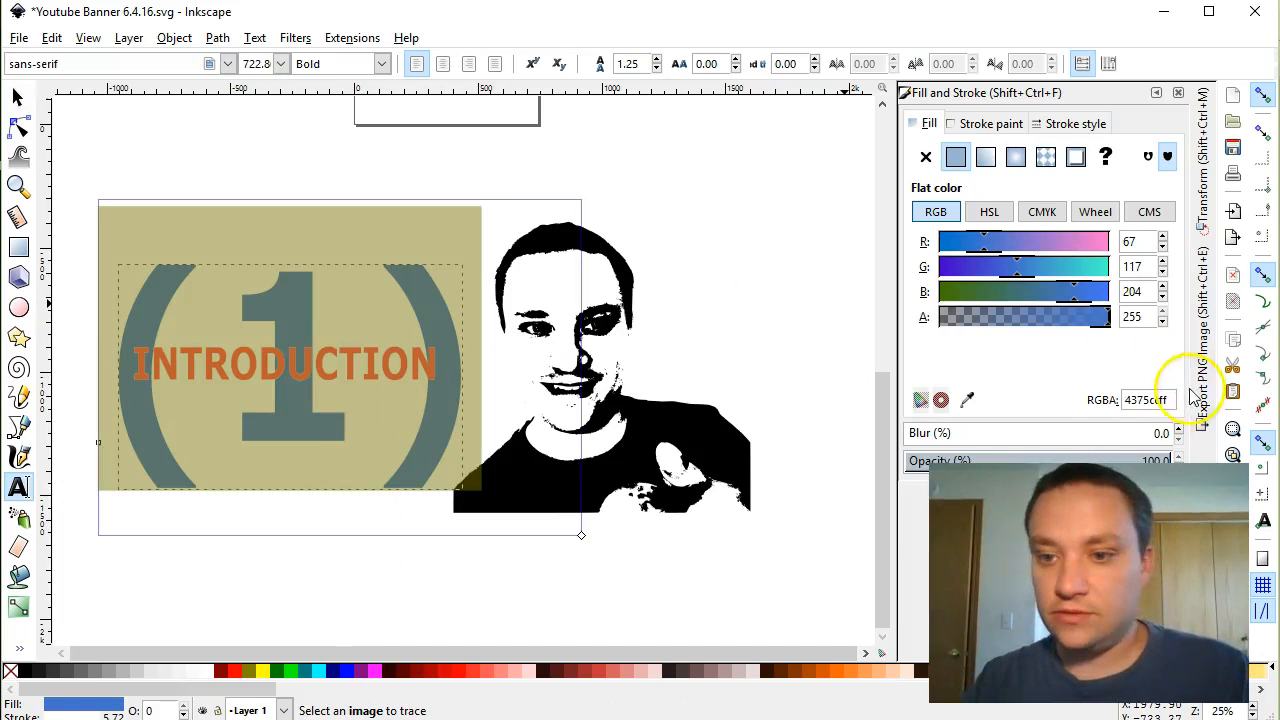
{"action": "left_click_drag", "start_coordinate": [1160, 401], "coordinate": [1096, 398]}
{"action": "type", "text": "bcbacff0"}
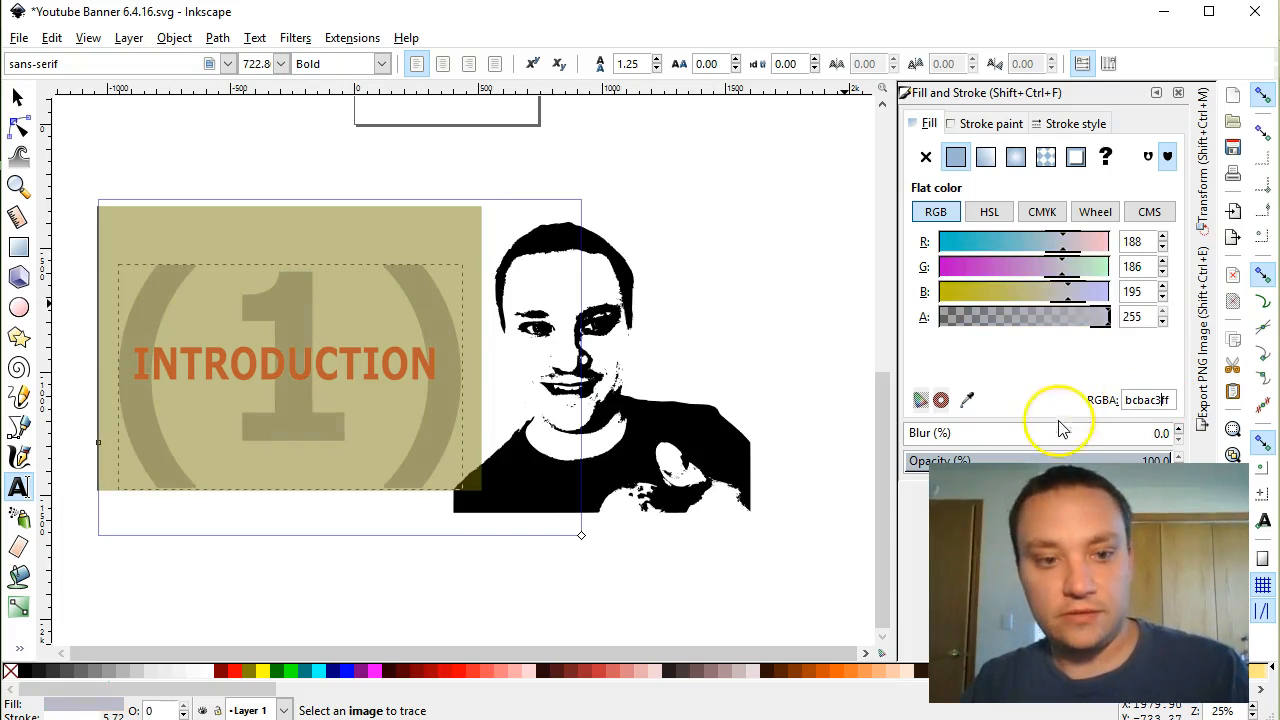
{"action": "left_click", "coordinate": [17, 97]}
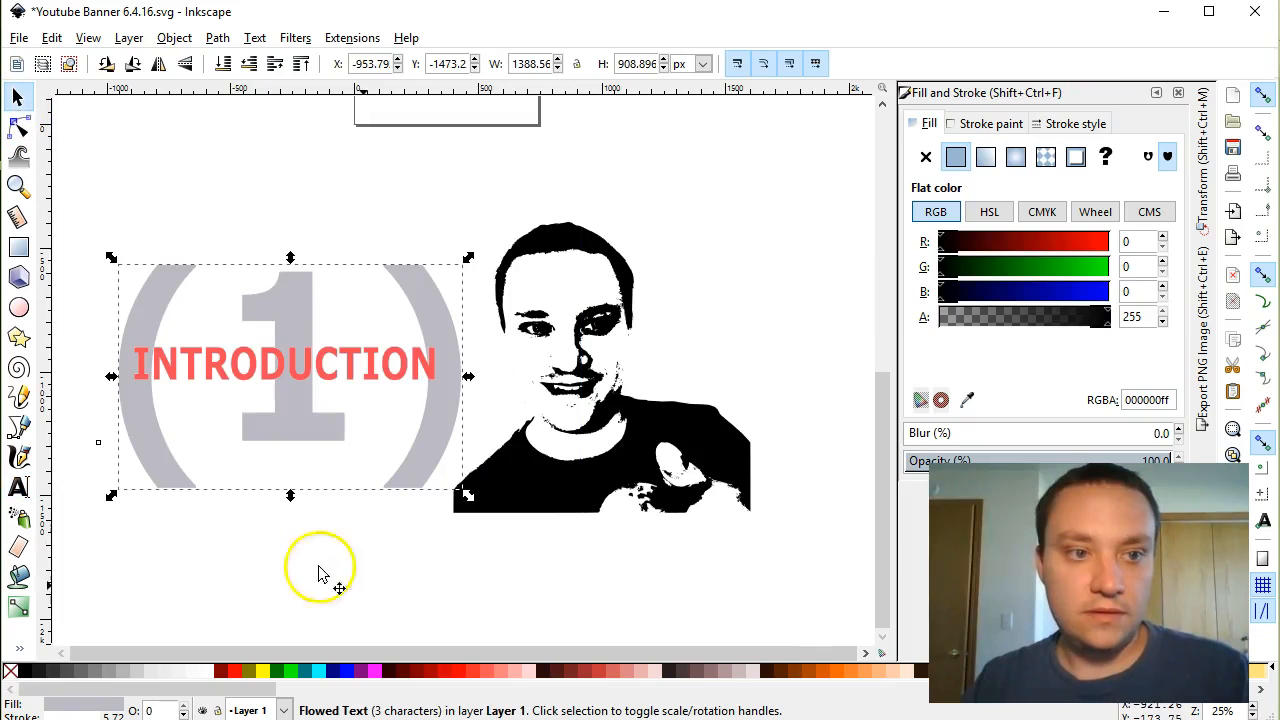
Nudge the INTRODUCTION text down by 2 px to fine-tune its vertical centring on the "(1)".
{"action": "left_click", "coordinate": [799, 527]}
{"action": "scroll", "coordinate": [751, 491], "scroll_direction": "down", "scroll_amount": 3}
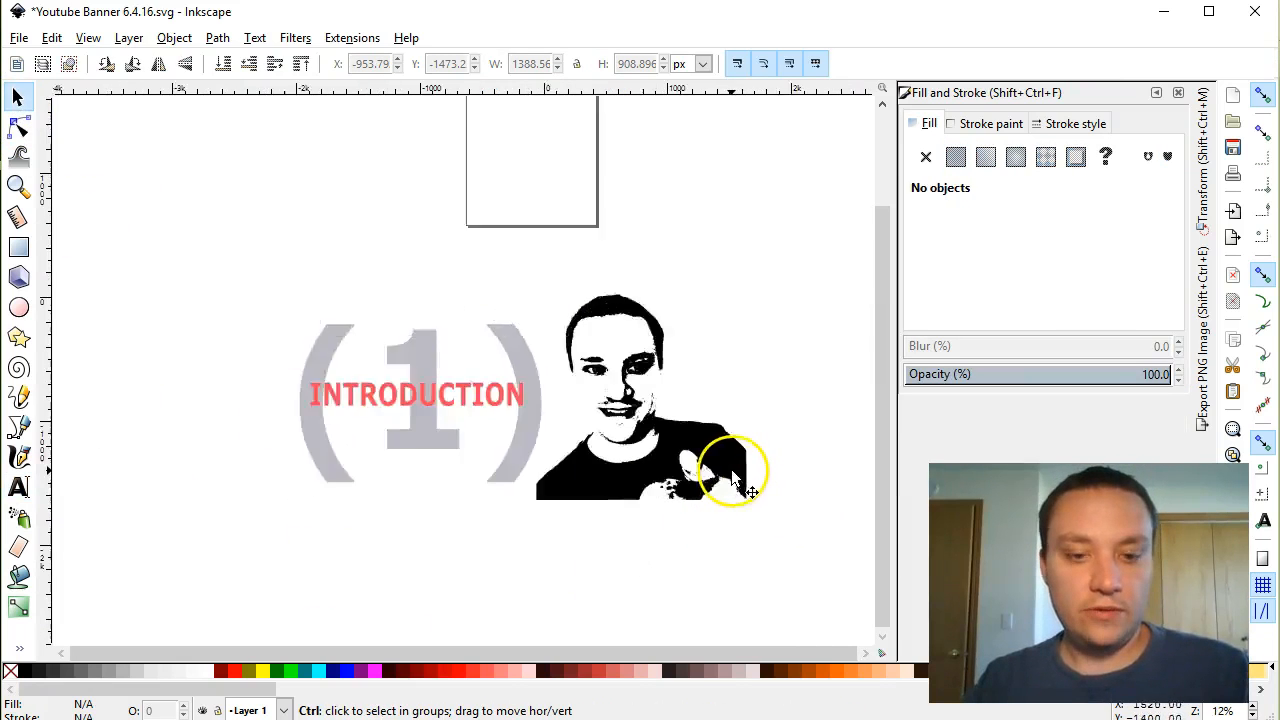
{"action": "scroll", "coordinate": [757, 500], "scroll_direction": "up", "scroll_amount": 5}
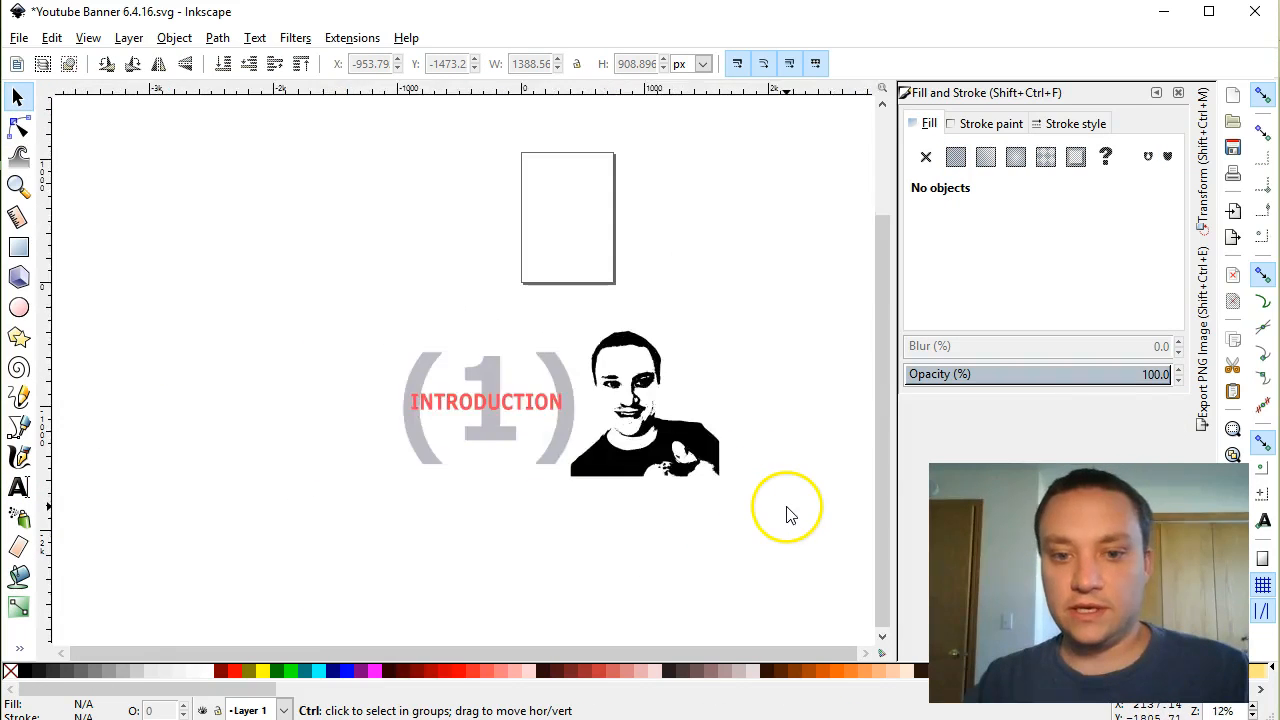
{"action": "scroll", "coordinate": [720, 485], "scroll_direction": "up", "scroll_amount": 2}
{"action": "scroll", "coordinate": [677, 457], "scroll_direction": "down", "scroll_amount": 5}
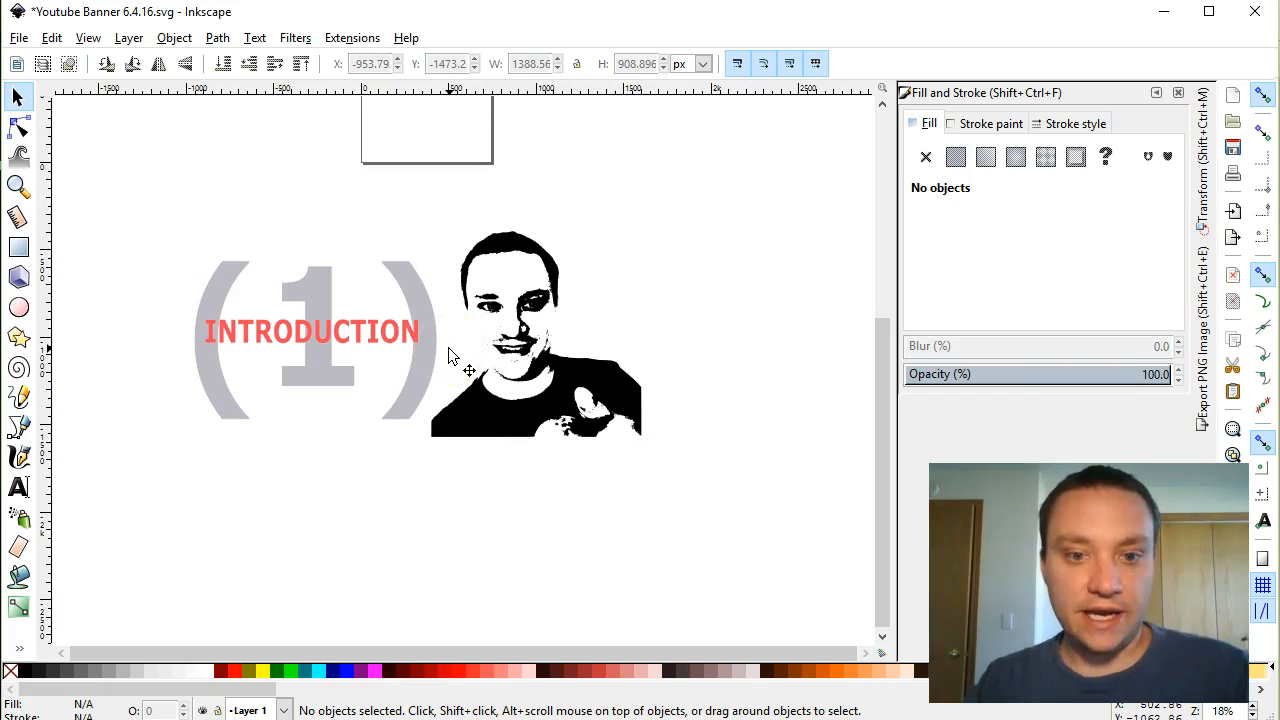
{"action": "left_click", "coordinate": [313, 331]}
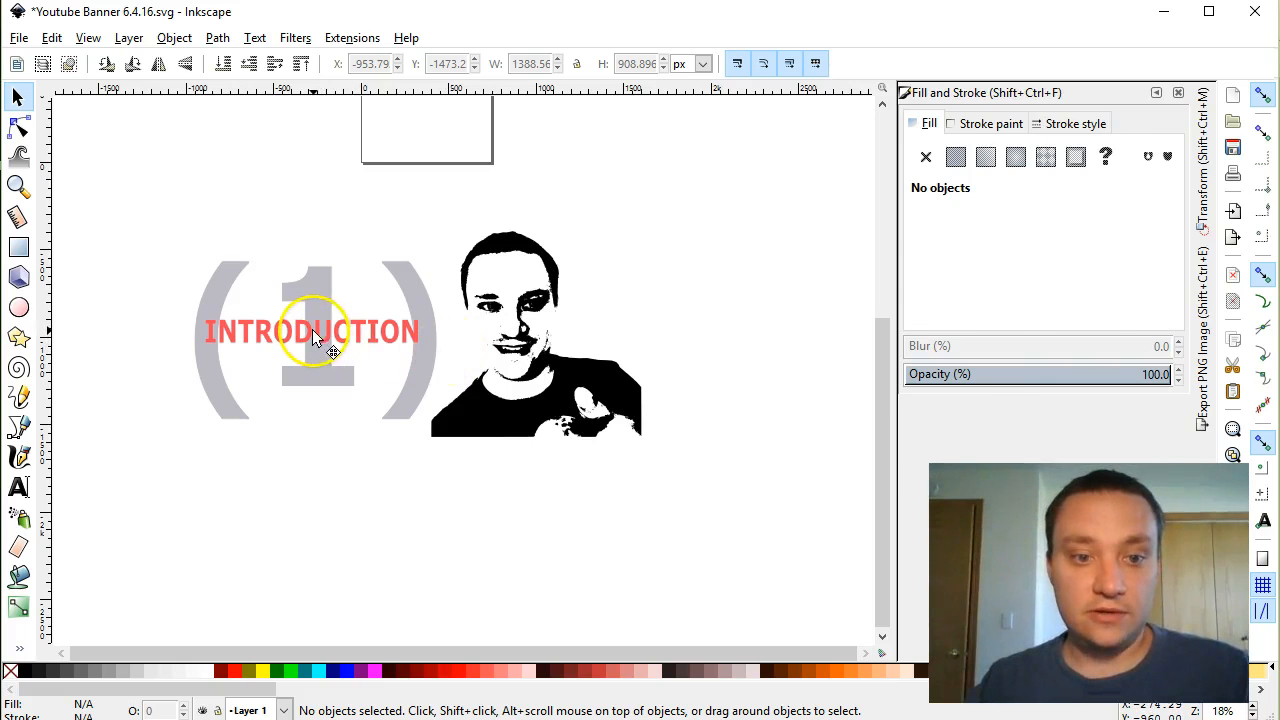
{"action": "key", "text": "Down"}
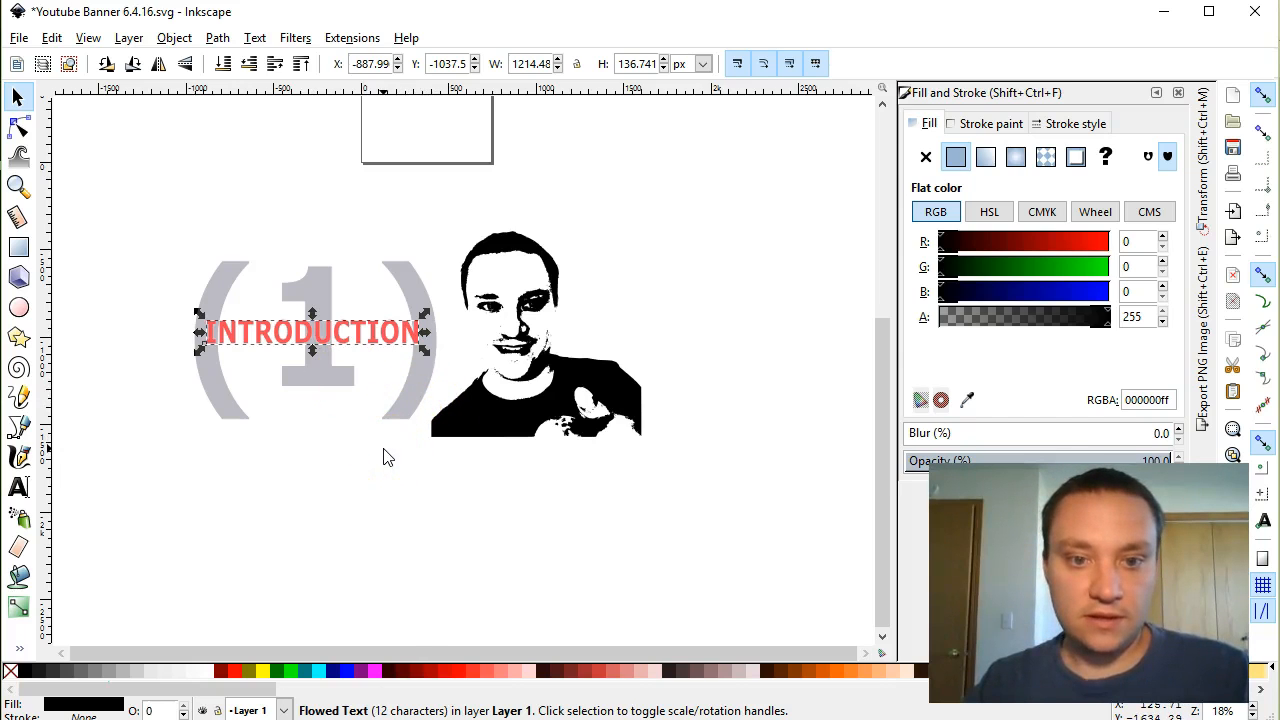
Set the fill colour of the whole INTRODUCTION text to 4375ccff.
{"action": "double_click", "coordinate": [322, 334]}
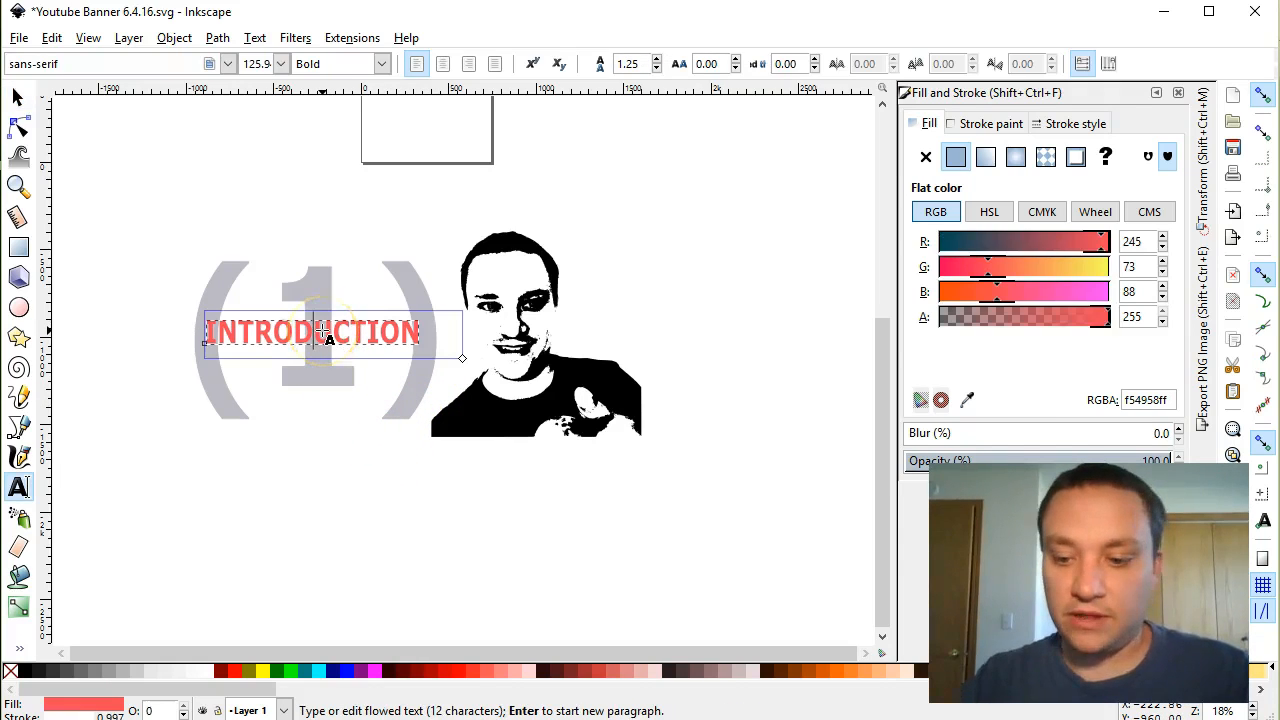
{"action": "double_click", "coordinate": [322, 334]}
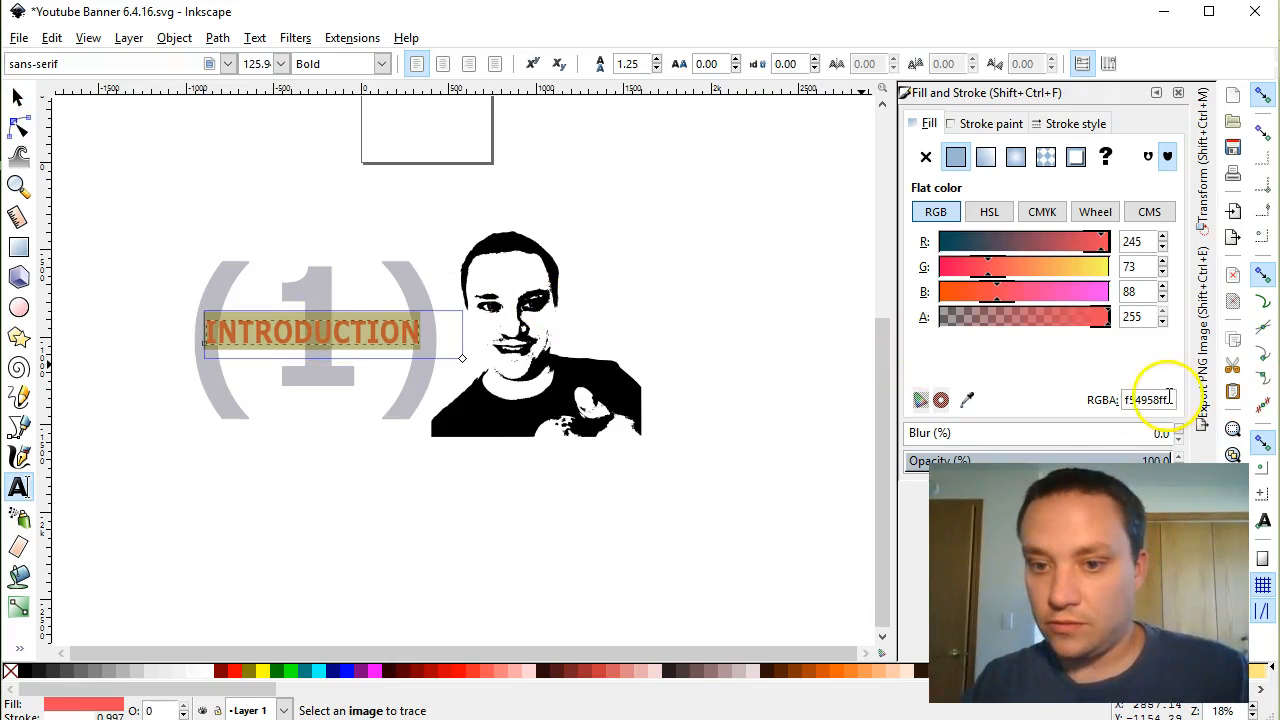
{"action": "left_click_drag", "start_coordinate": [1158, 398], "coordinate": [1080, 397]}
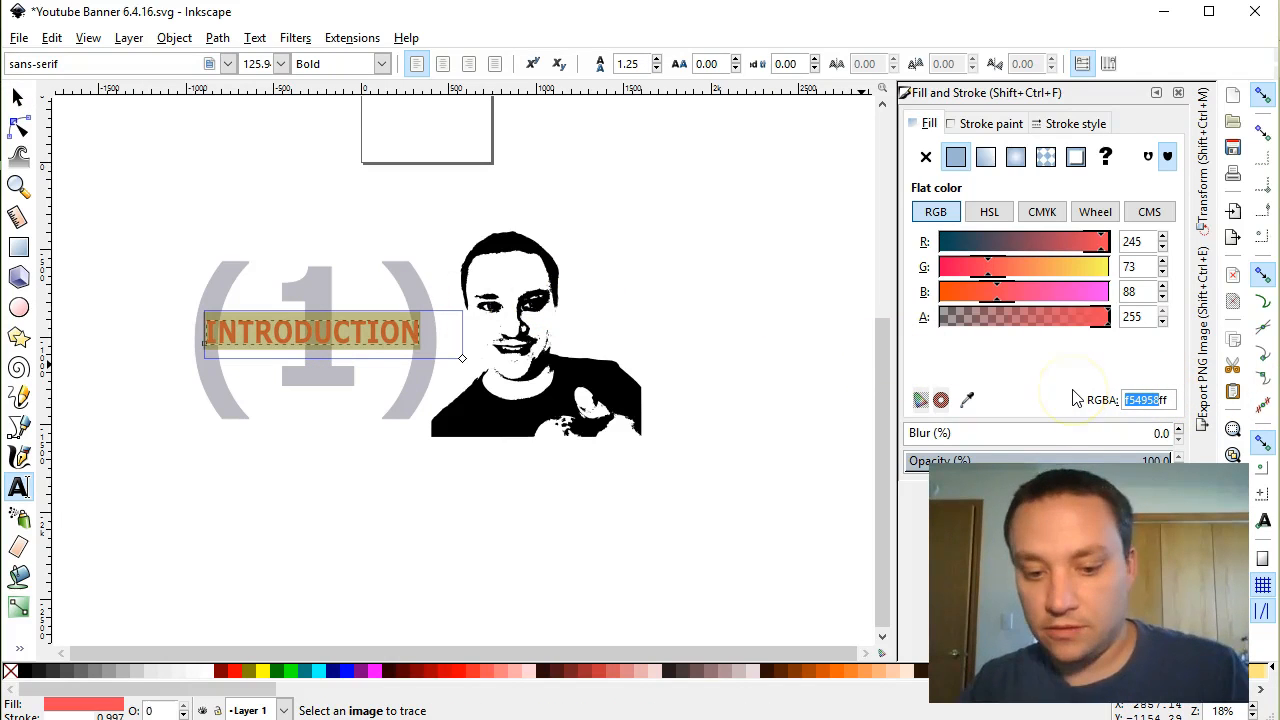
{"action": "type", "text": "43"}
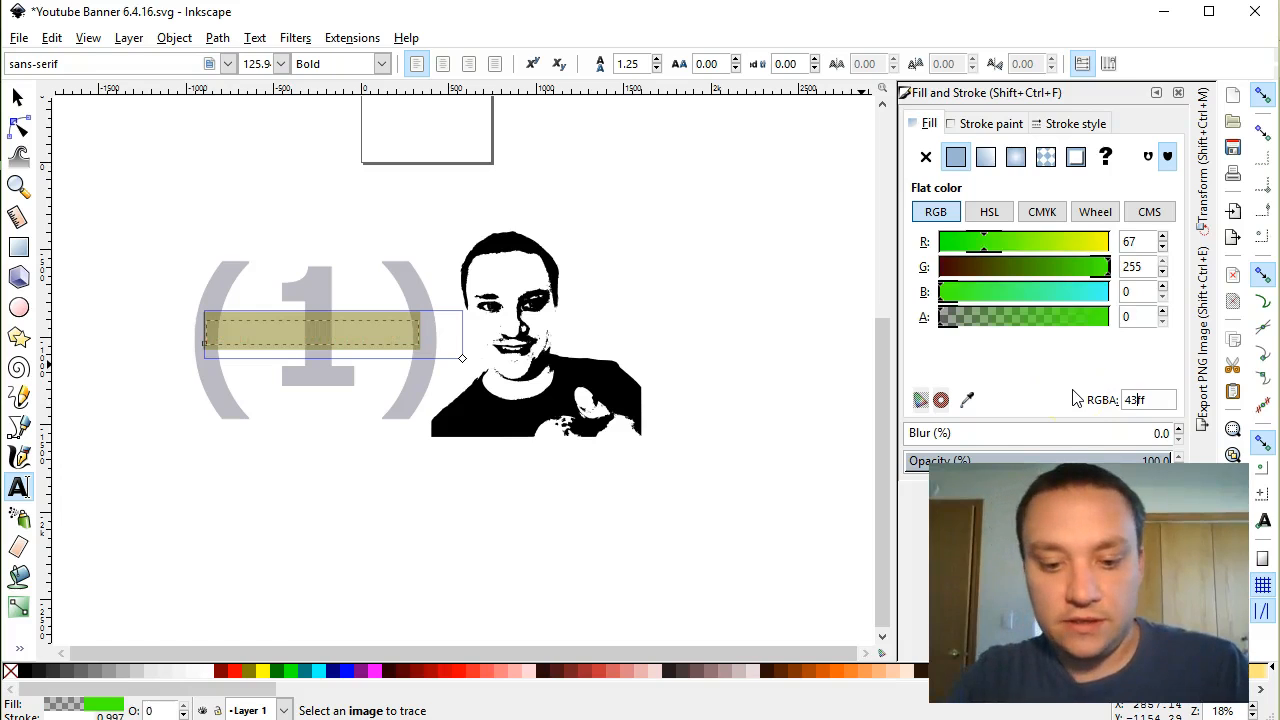
{"action": "type", "text": "75cd"}
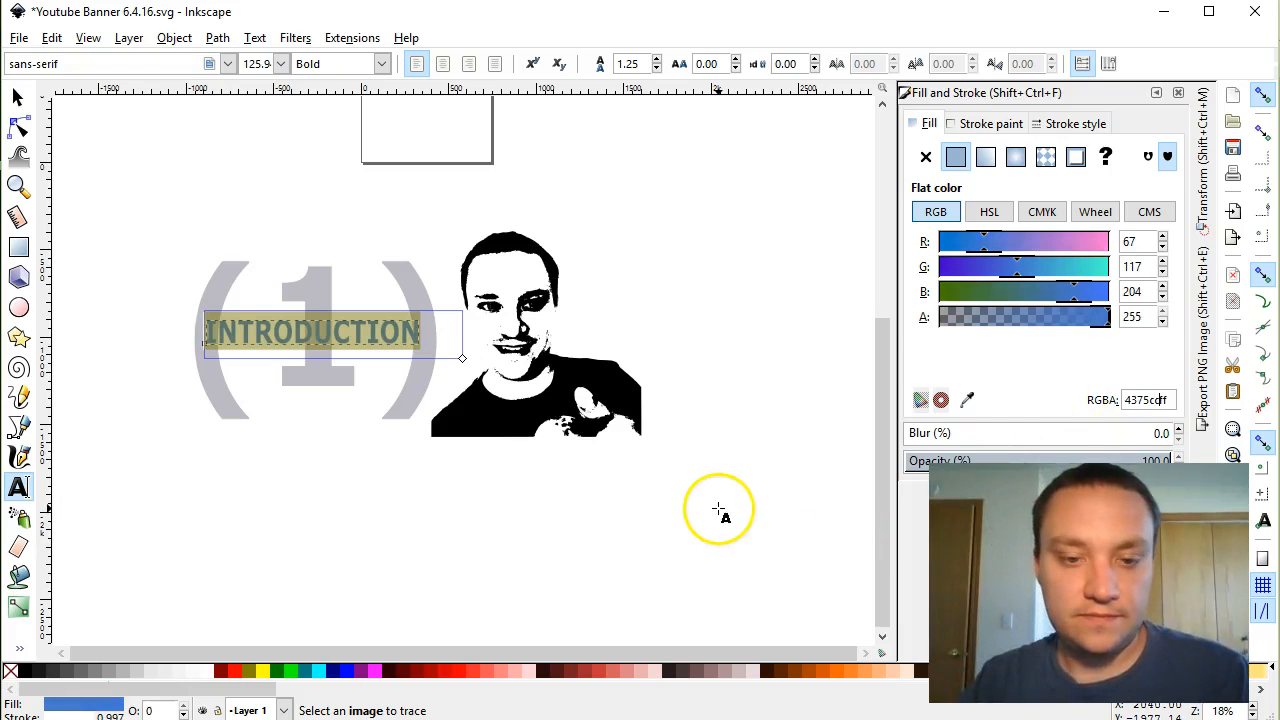
{"action": "left_click", "coordinate": [677, 498]}
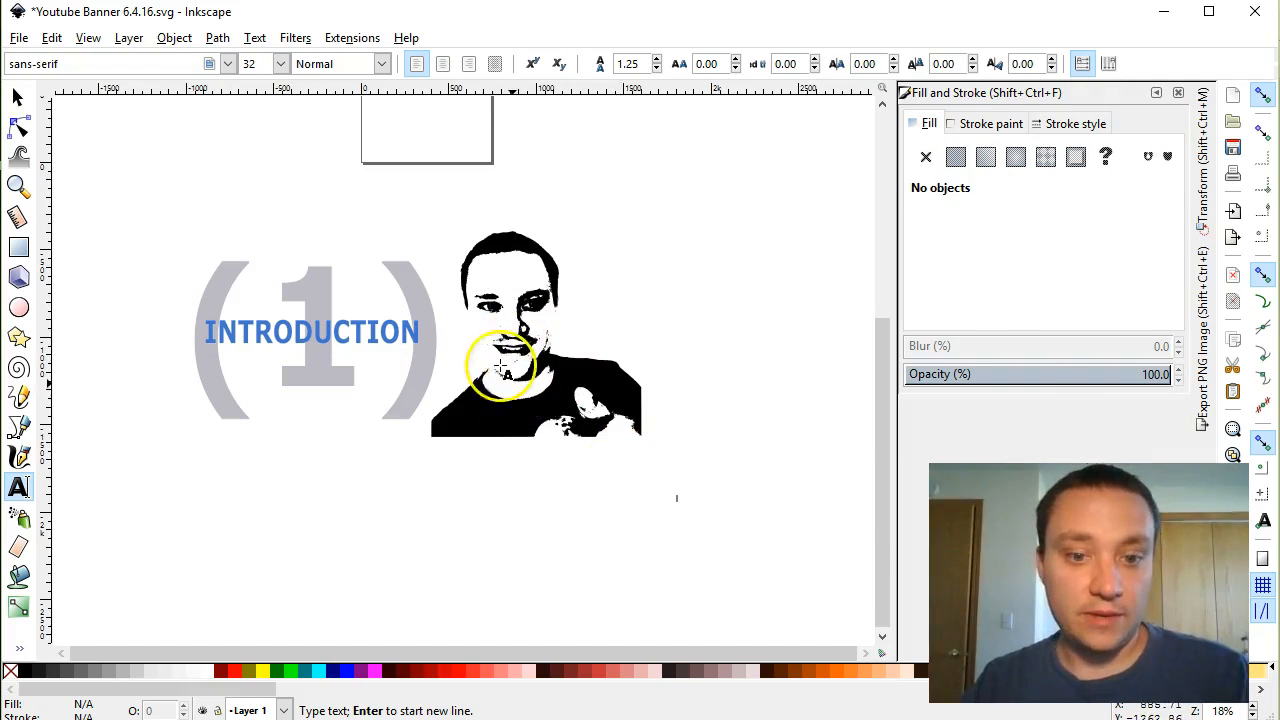
Try the fill colour 4375ccff on the portrait and undo the change.
{"action": "left_click", "coordinate": [16, 97]}
{"action": "left_click", "coordinate": [514, 368]}
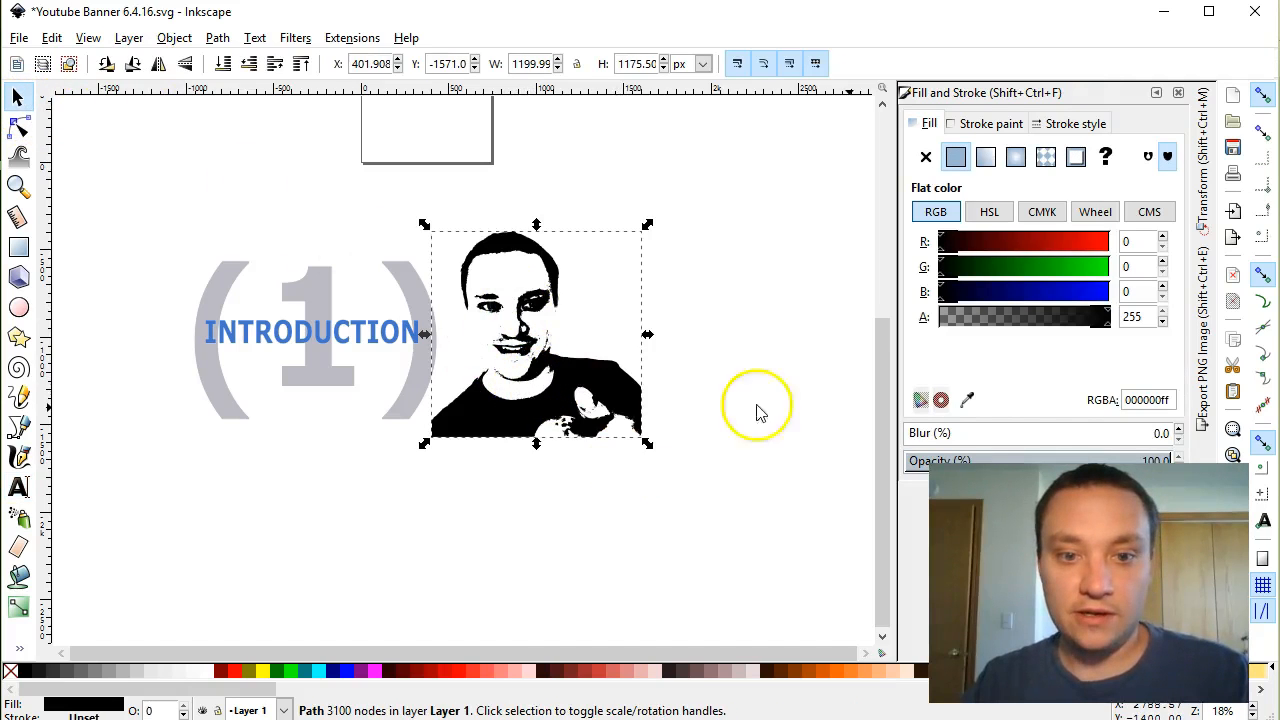
{"action": "left_click_drag", "start_coordinate": [1161, 400], "coordinate": [1071, 394]}
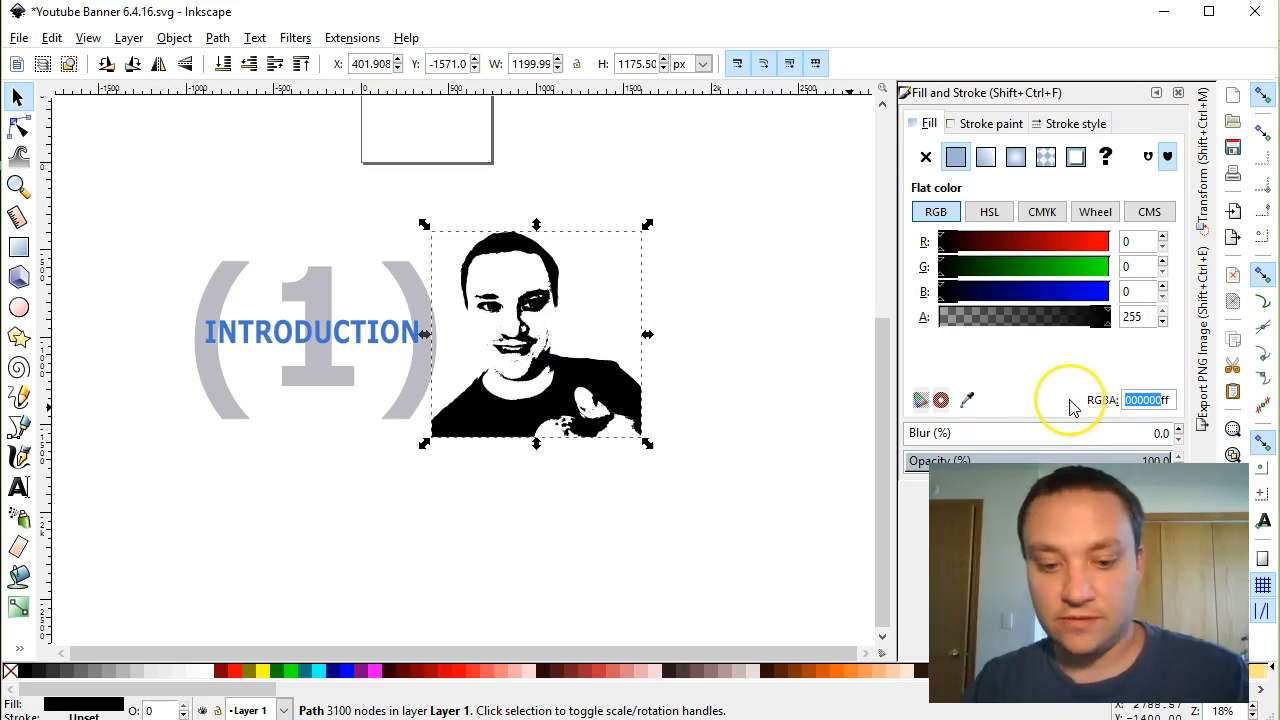
{"action": "type", "text": "43"}
{"action": "type", "text": "75cc"}
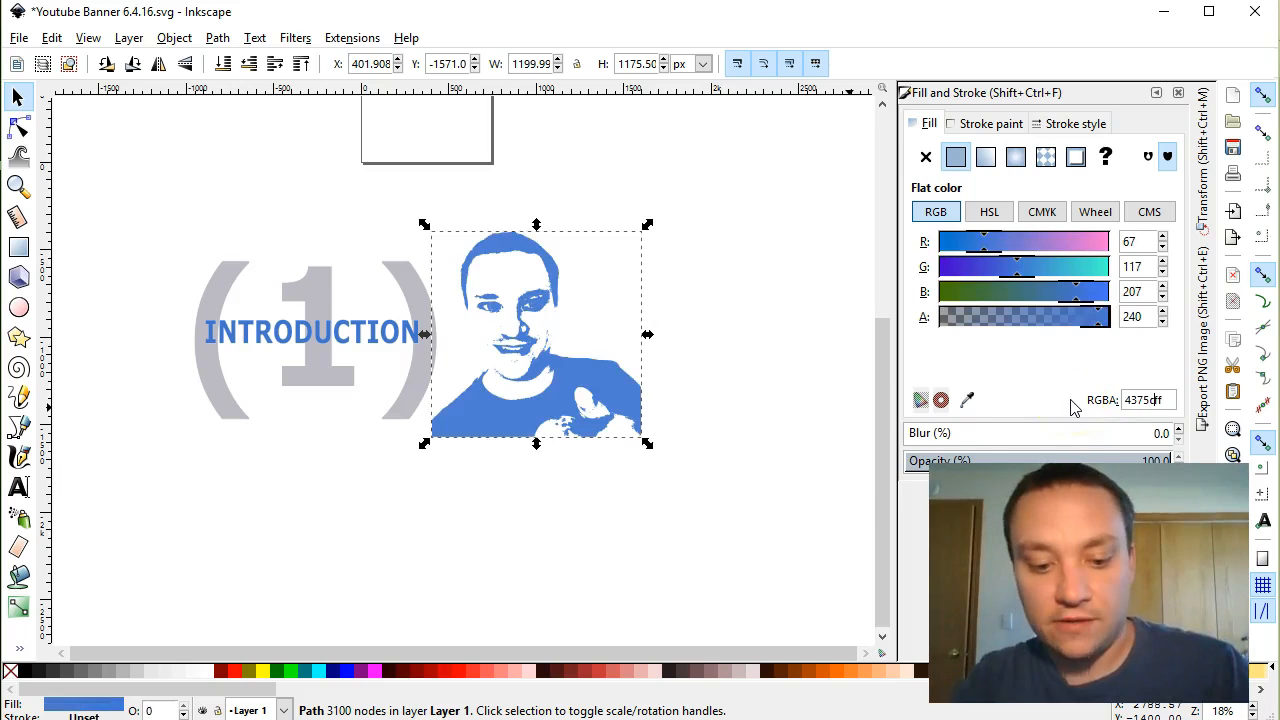
{"action": "left_click", "coordinate": [777, 474]}
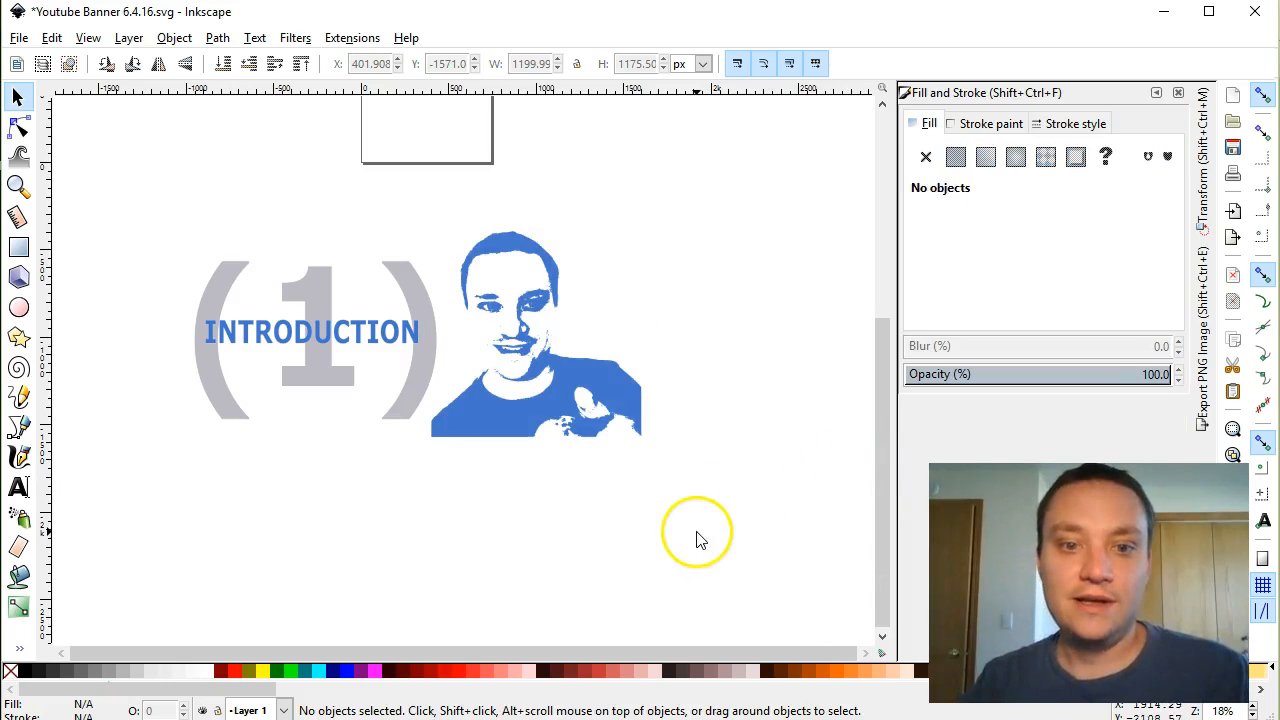
{"action": "key", "text": "ctrl+z"}
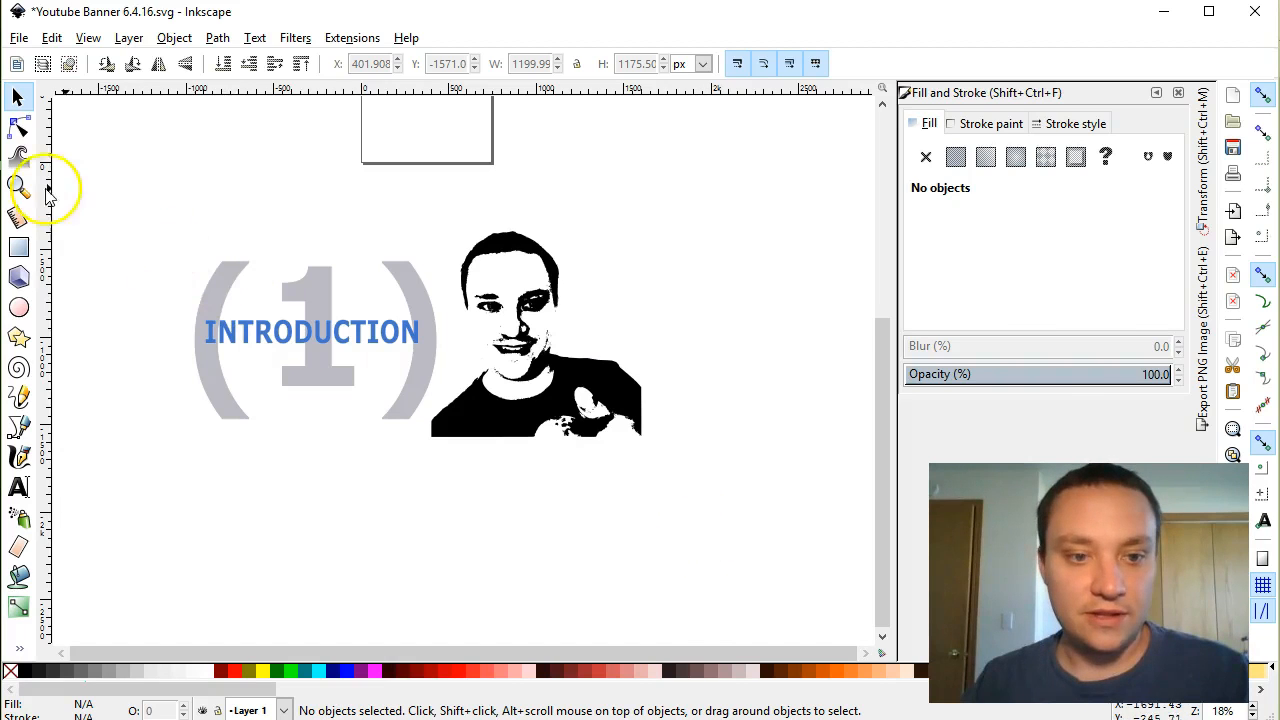
Group the "(1)", the INTRODUCTION text and the portrait, and open the Transform scale settings.
{"action": "left_click", "coordinate": [483, 424]}
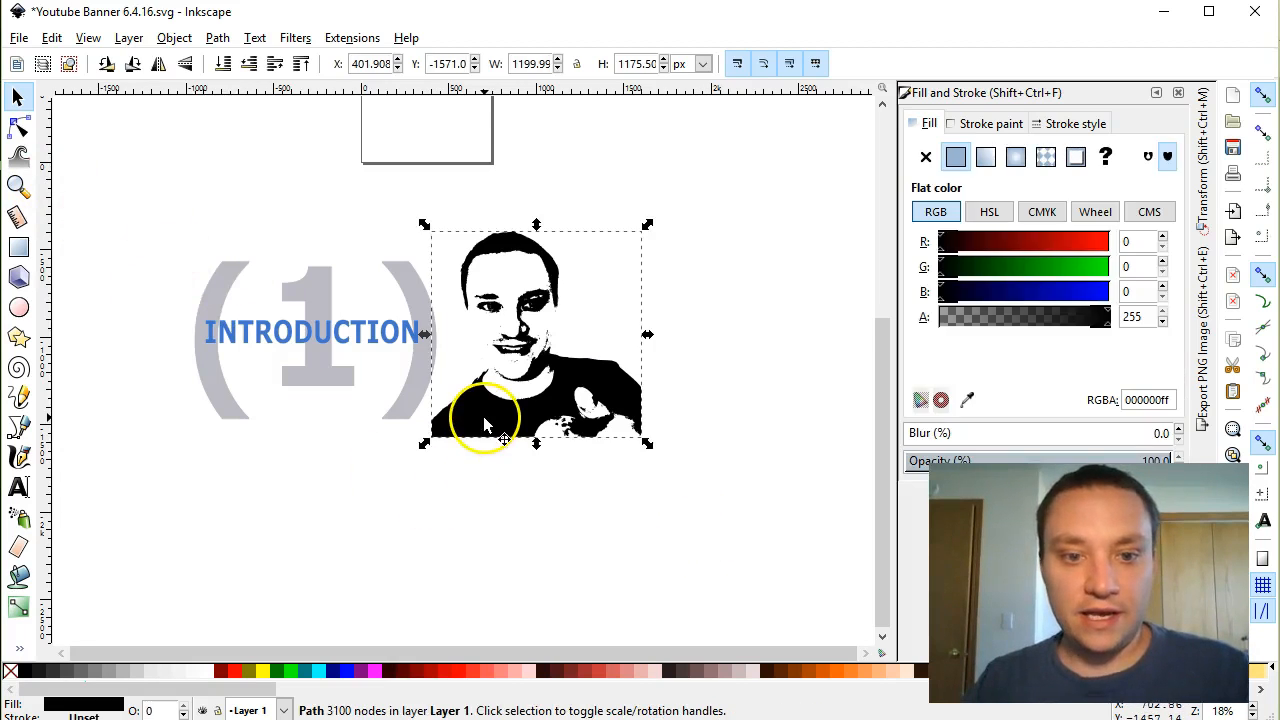
{"action": "left_click_drag", "start_coordinate": [116, 210], "coordinate": [710, 495]}
{"action": "right_click", "coordinate": [572, 402]}
{"action": "left_click", "coordinate": [600, 386]}
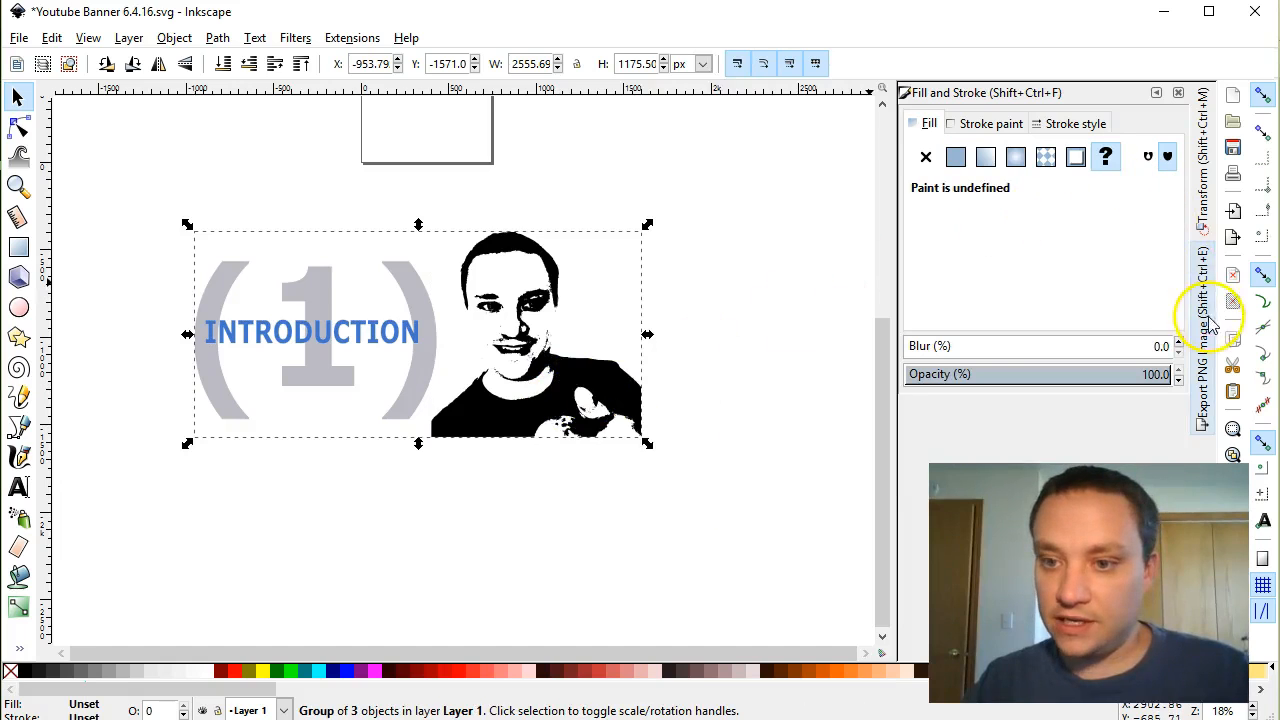
{"action": "left_click", "coordinate": [1202, 210]}
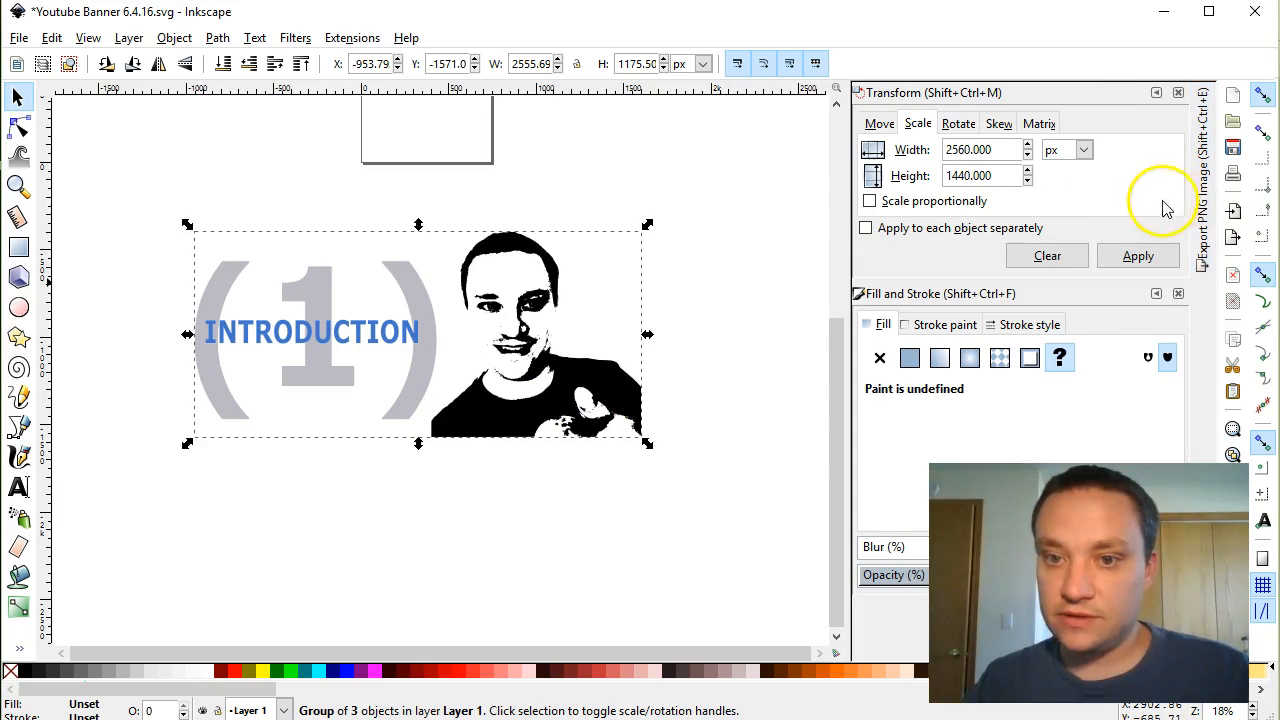
Switch to the YouTube upload page in Chrome and cancel the pending file selection.
{"action": "left_click", "coordinate": [305, 719]}
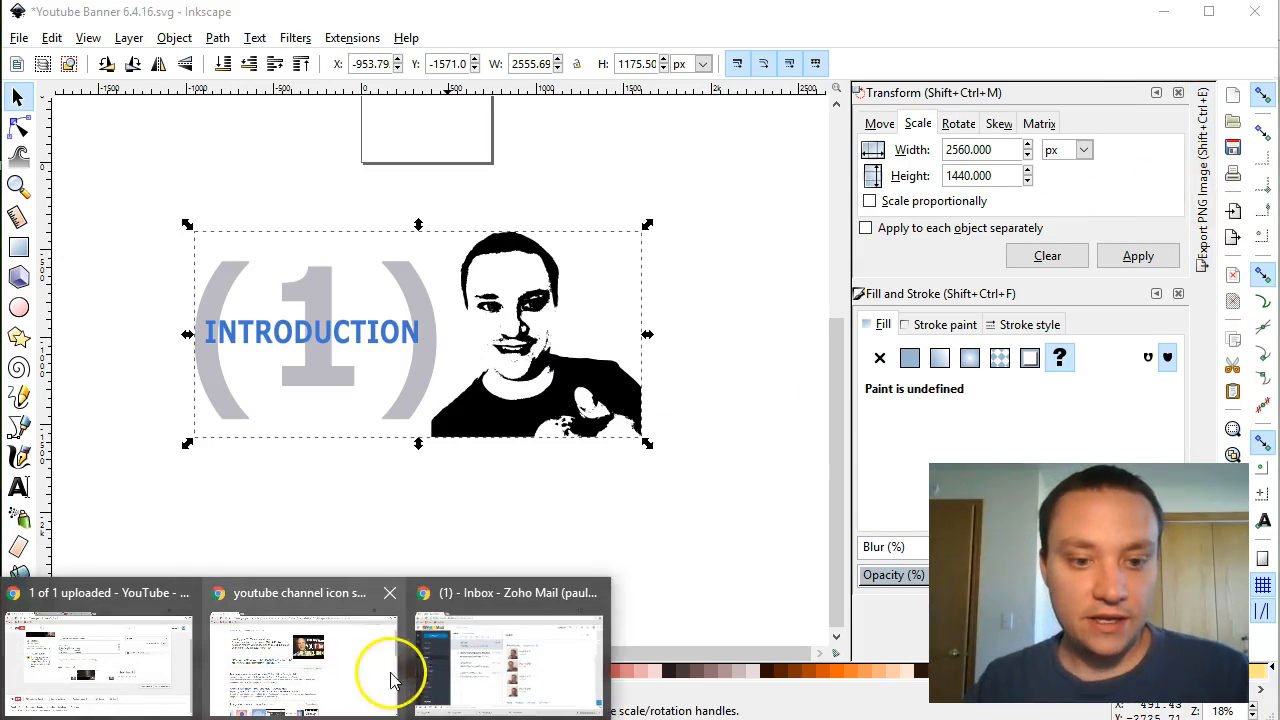
{"action": "left_click", "coordinate": [355, 674]}
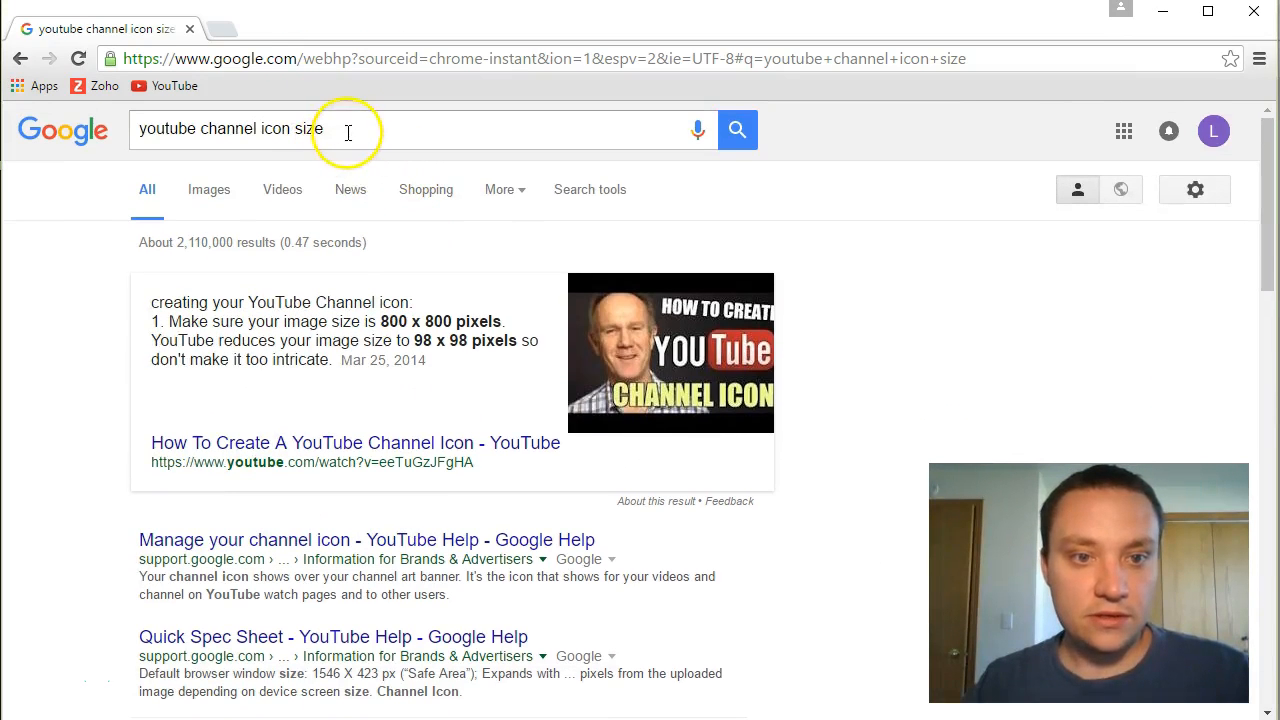
{"action": "left_click", "coordinate": [305, 719]}
{"action": "left_click", "coordinate": [150, 695]}
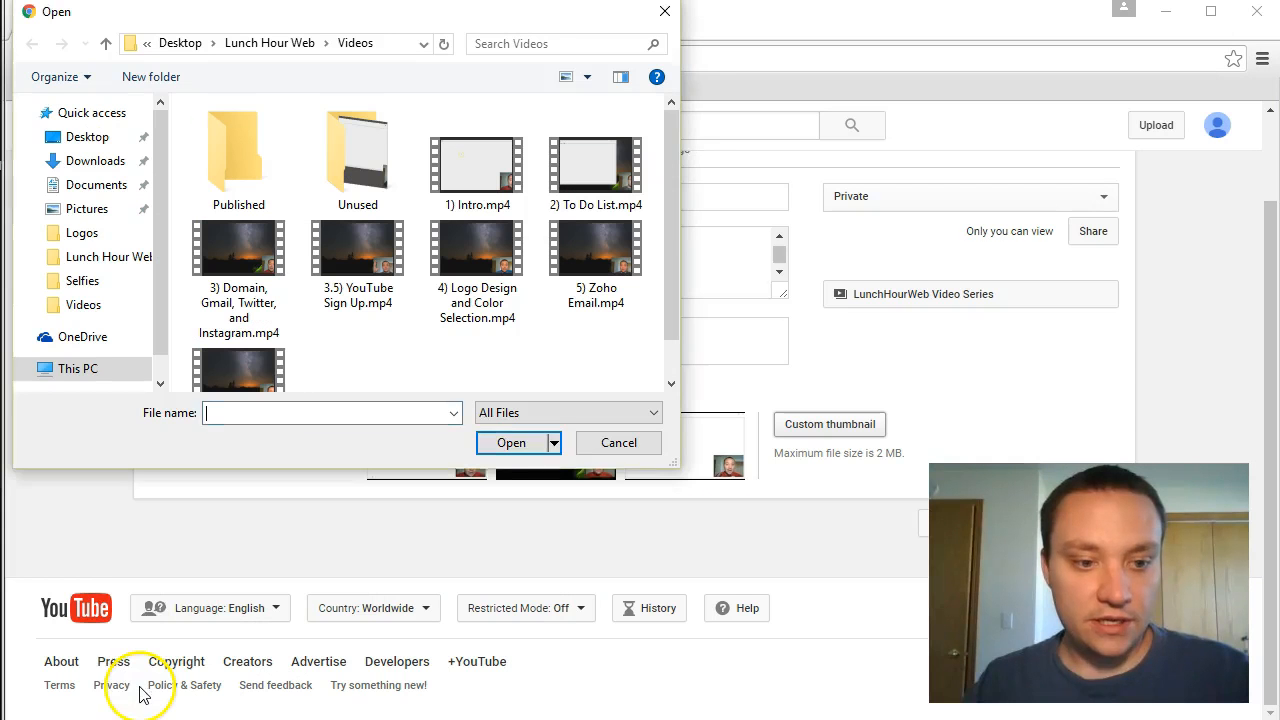
{"action": "left_click", "coordinate": [627, 457]}
Return to the Google results window and search for "youtube thumbnail size".
{"action": "key", "text": "alt+Tab"}
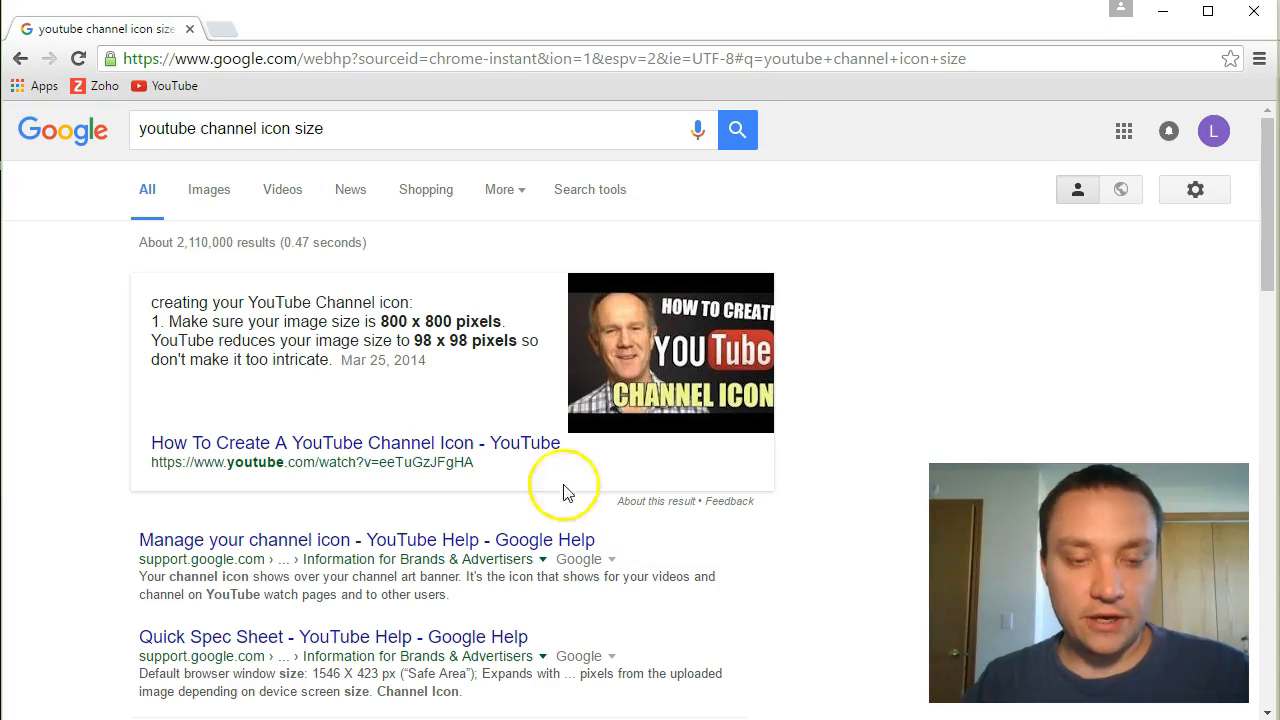
{"action": "left_click_drag", "start_coordinate": [323, 128], "coordinate": [204, 135]}
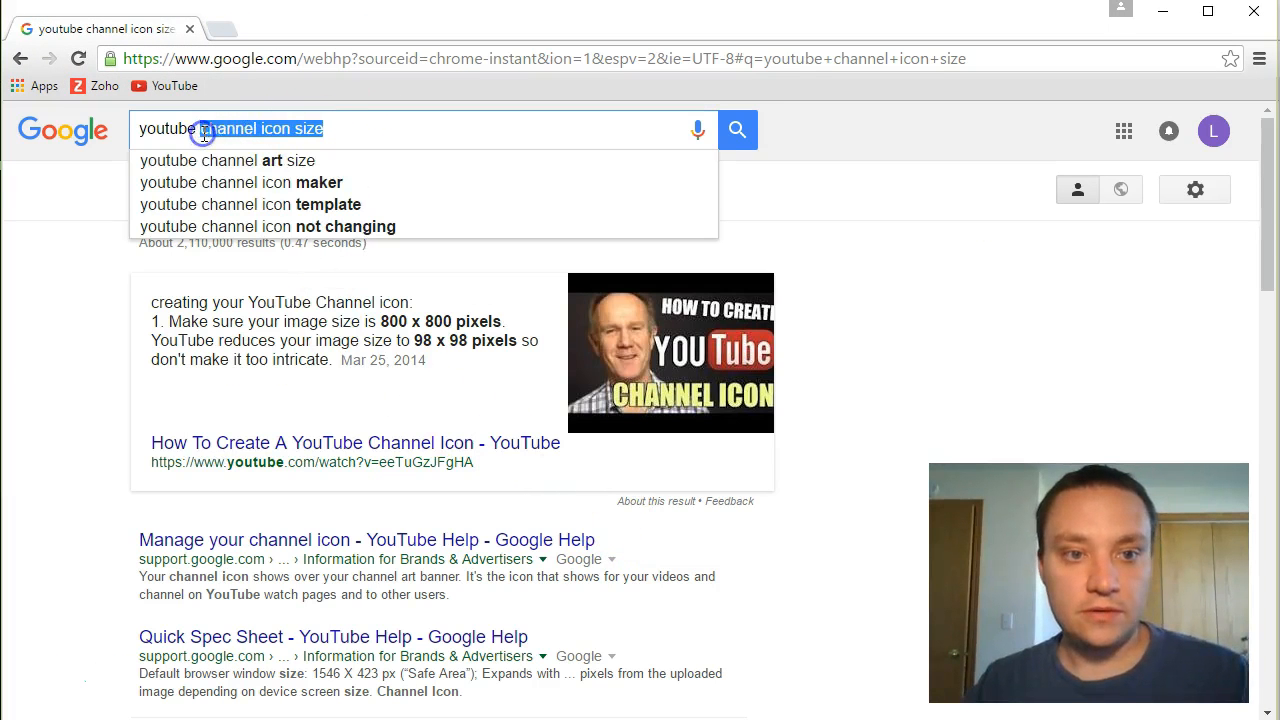
{"action": "type", "text": "thumb"}
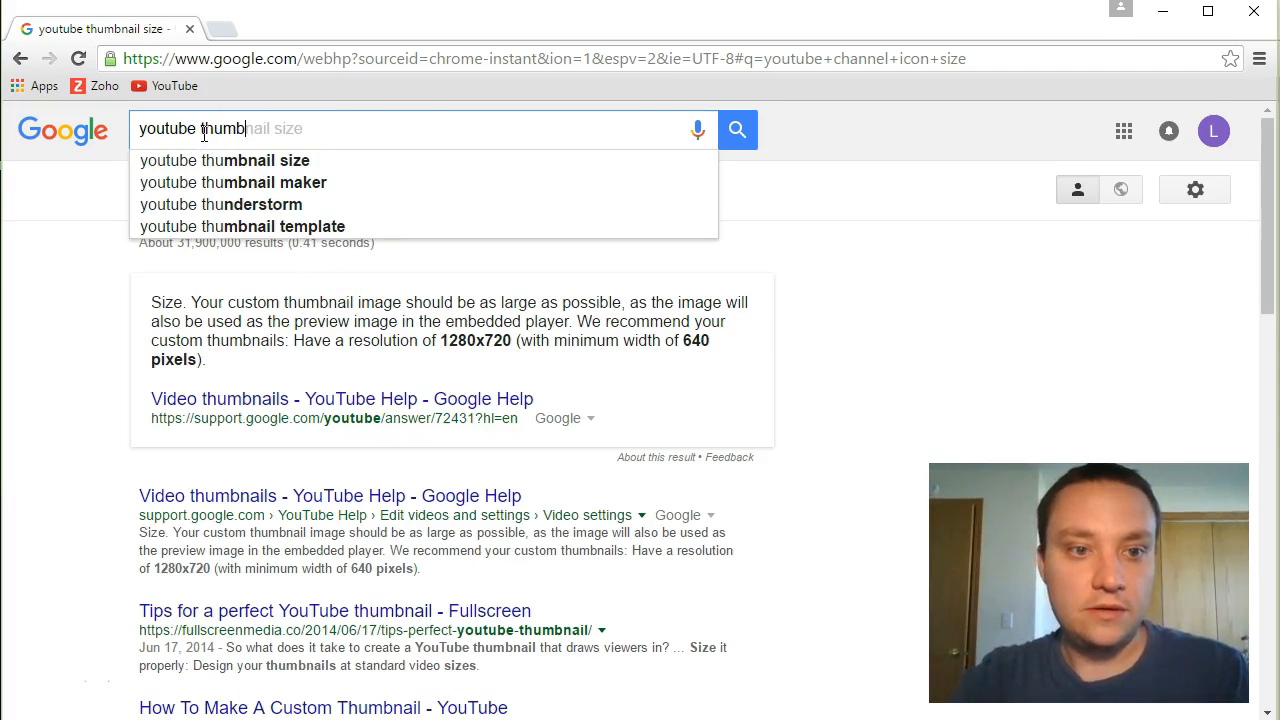
{"action": "type", "text": "nail size"}
{"action": "key", "text": "Return"}
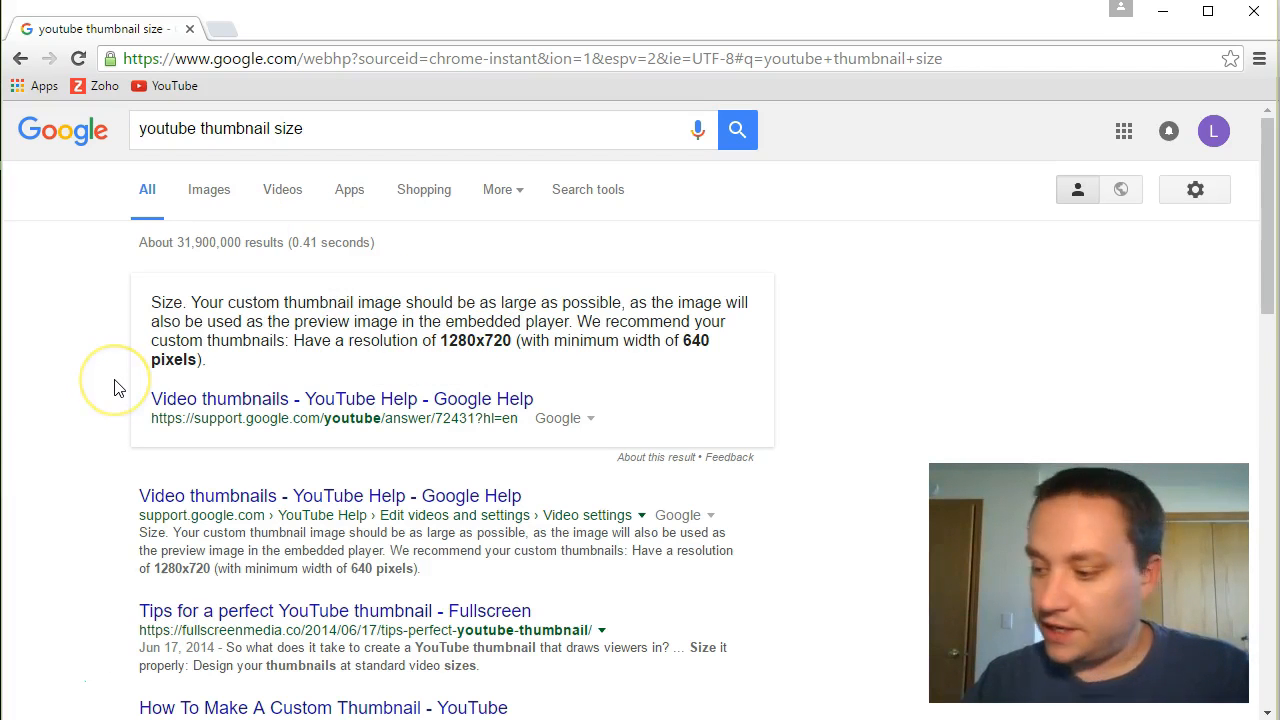
Switch back to Inkscape and scale the grouped thumbnail artwork to 1280 px wide by 720 px high.
{"action": "key", "text": "alt+Tab"}
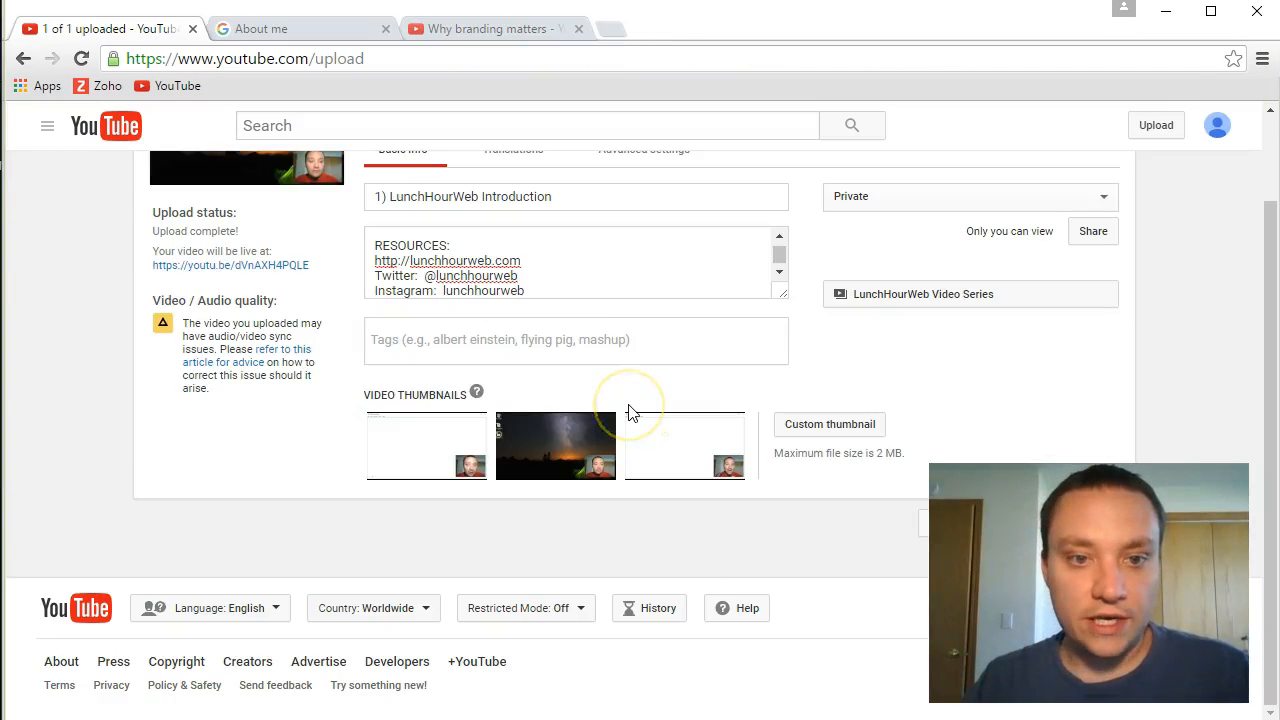
{"action": "key", "text": "alt+Tab"}
{"action": "left_click", "coordinate": [630, 413]}
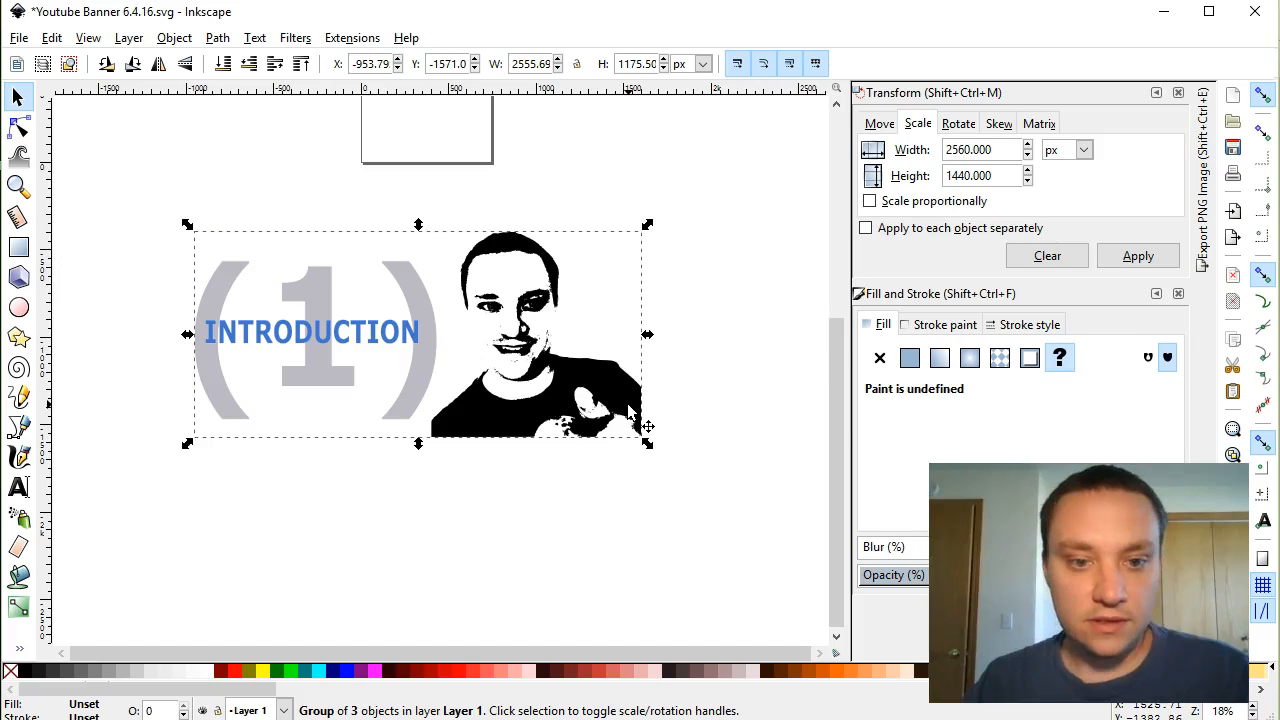
{"action": "left_click_drag", "start_coordinate": [967, 151], "coordinate": [933, 150]}
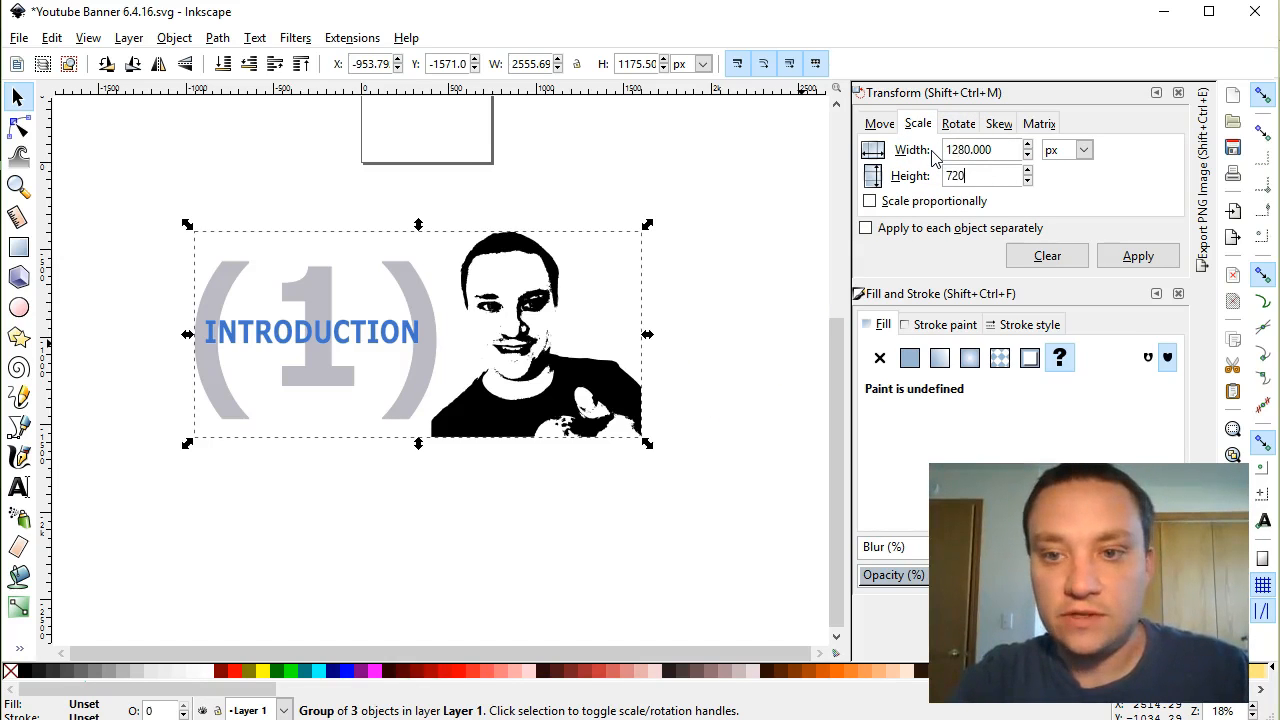
{"action": "left_click", "coordinate": [1140, 257]}
{"action": "scroll", "coordinate": [447, 372], "scroll_direction": "up", "scroll_amount": 2}
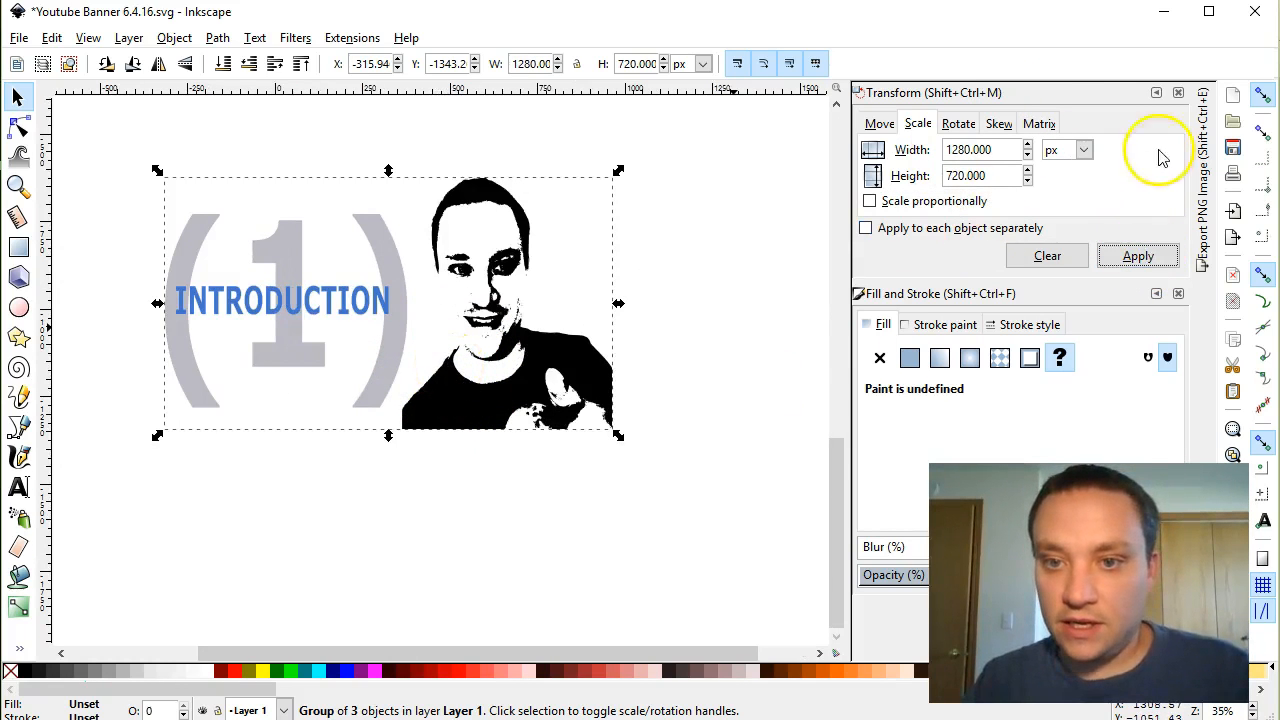
Open the PNG export settings for the selected artwork and set the export file name to "Youtube Thumbnail - Video 1".
{"action": "left_click", "coordinate": [1156, 92]}
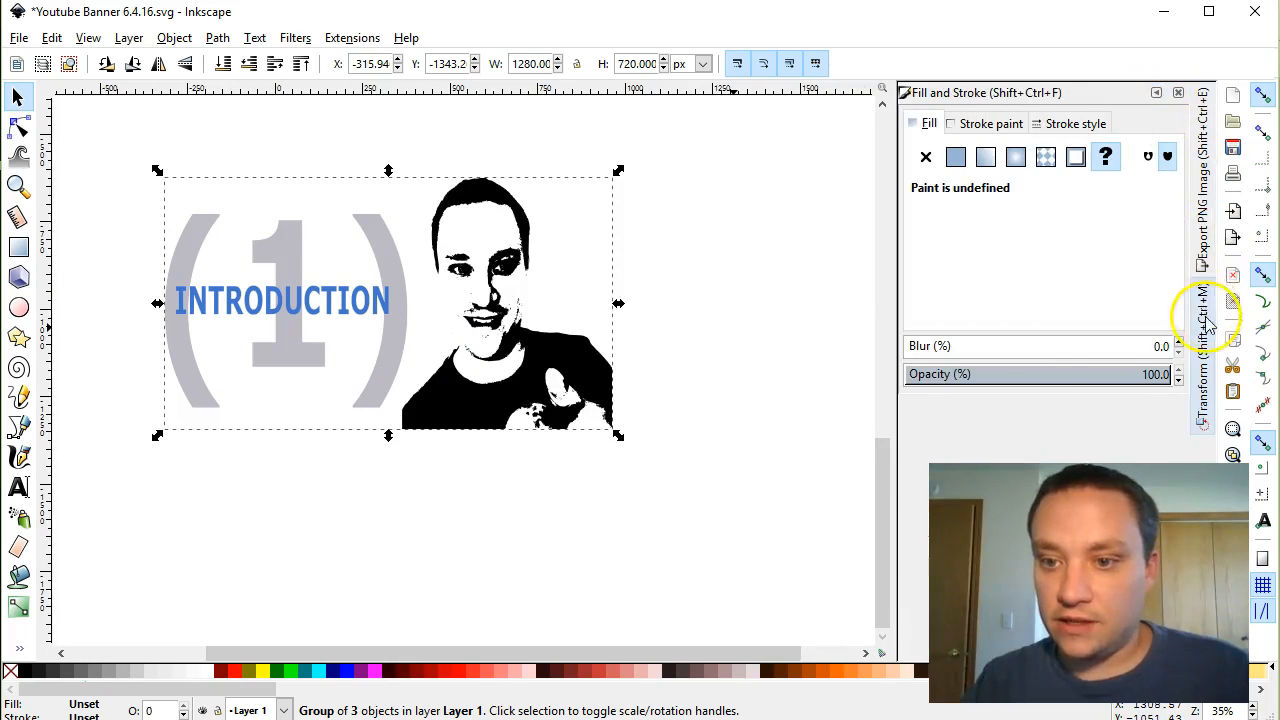
{"action": "left_click", "coordinate": [1202, 214]}
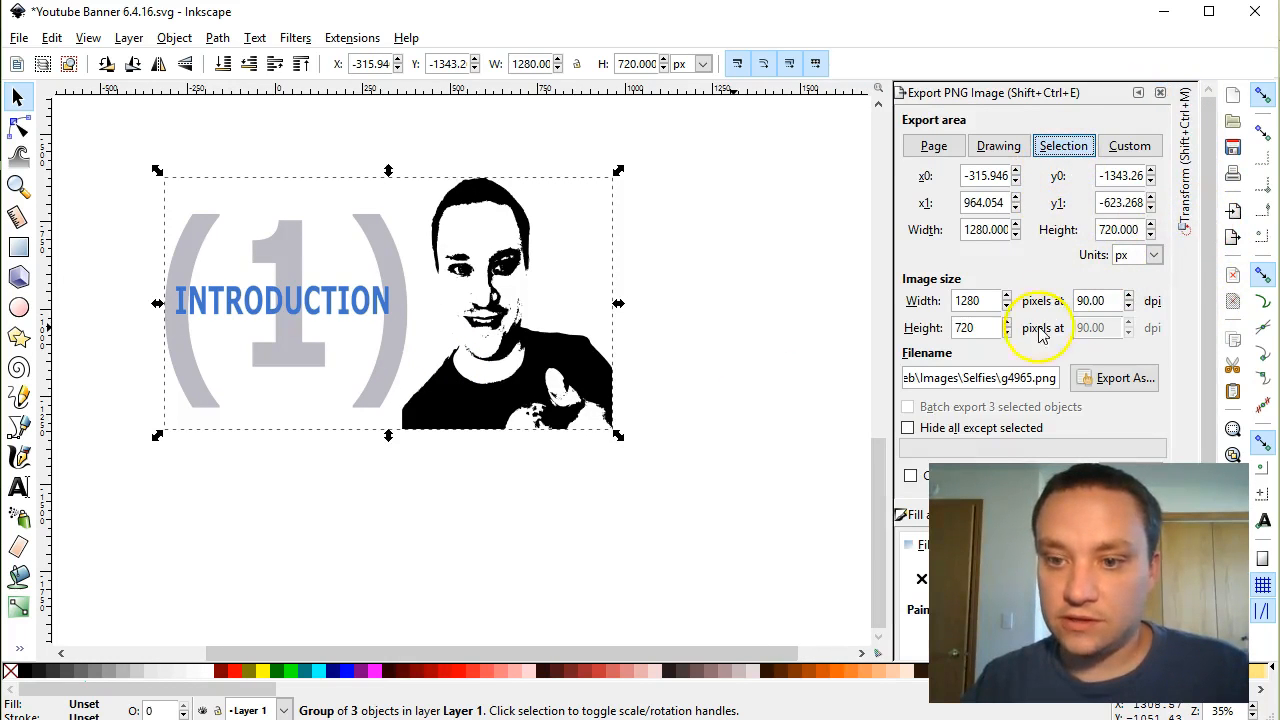
{"action": "left_click", "coordinate": [1119, 383]}
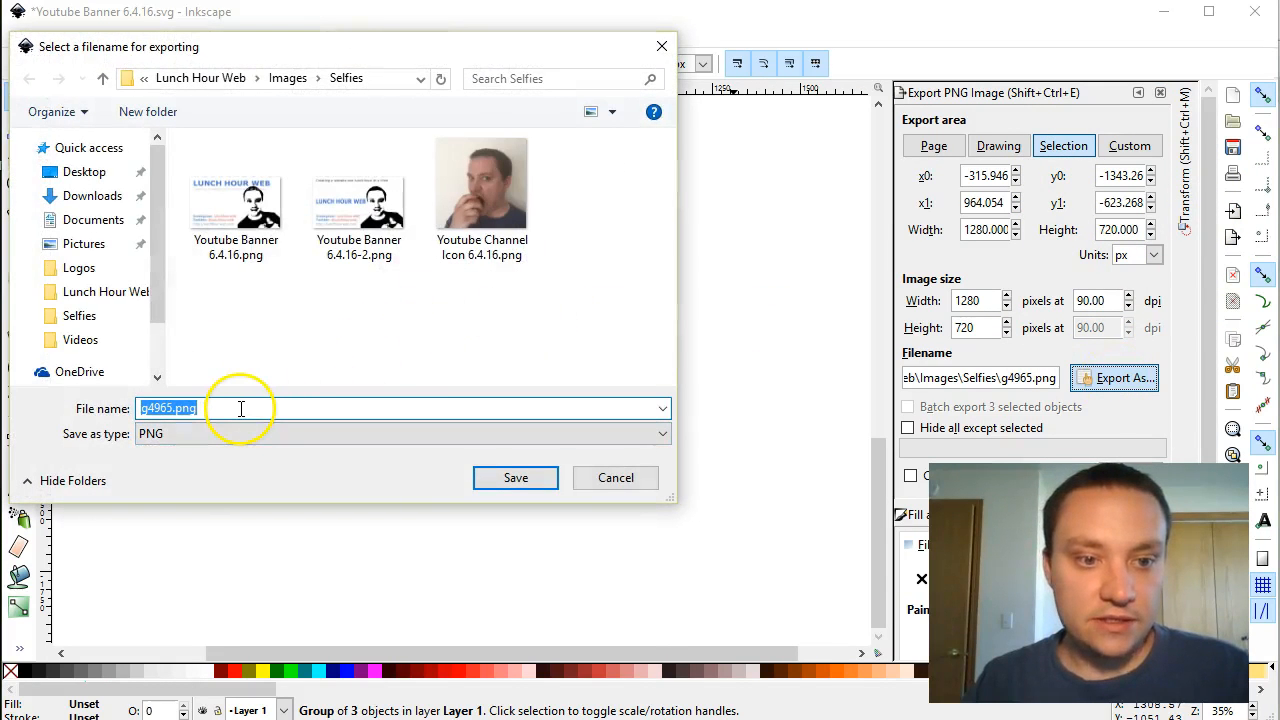
{"action": "type", "text": "Youtube "}
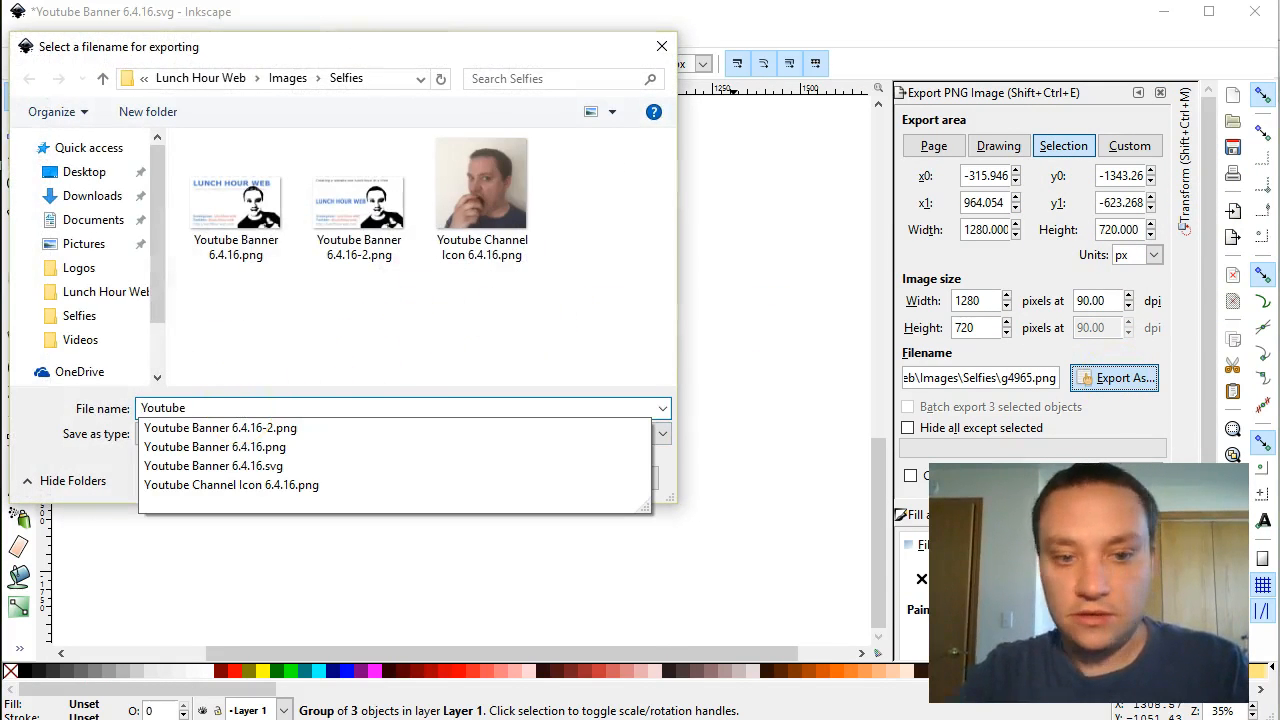
{"action": "type", "text": "Thumbnail "}
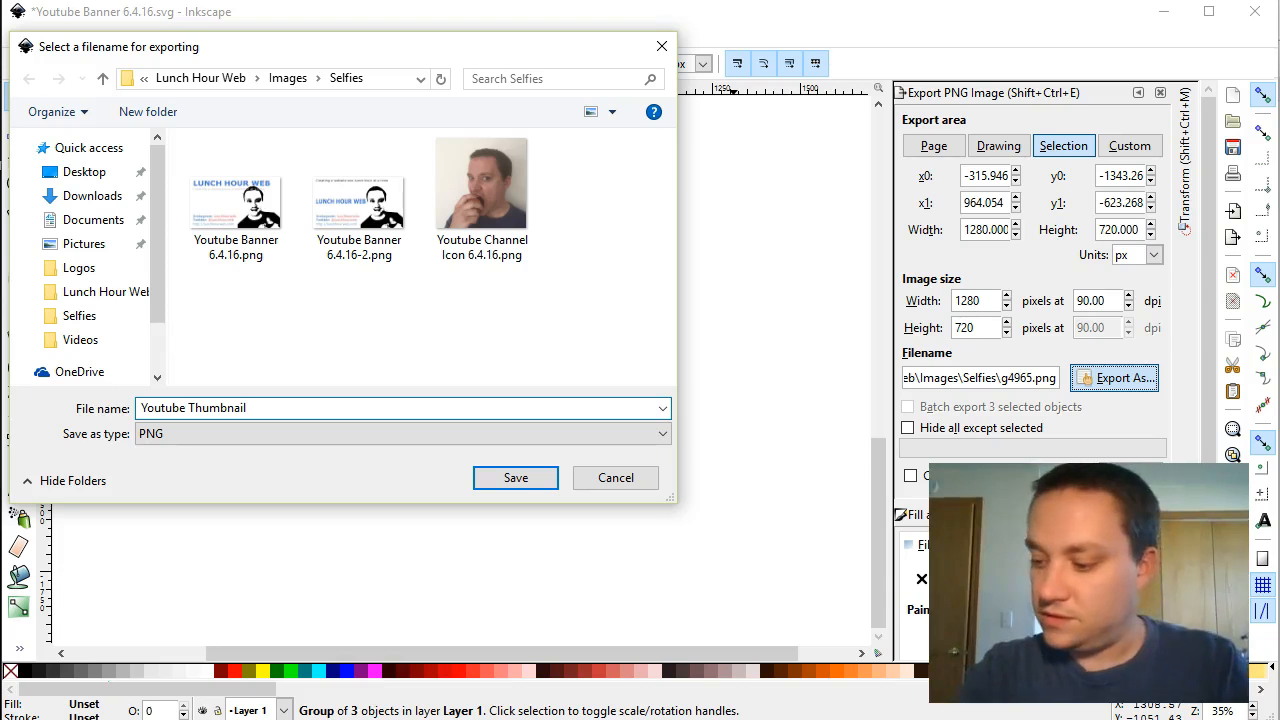
{"action": "type", "text": "1"}
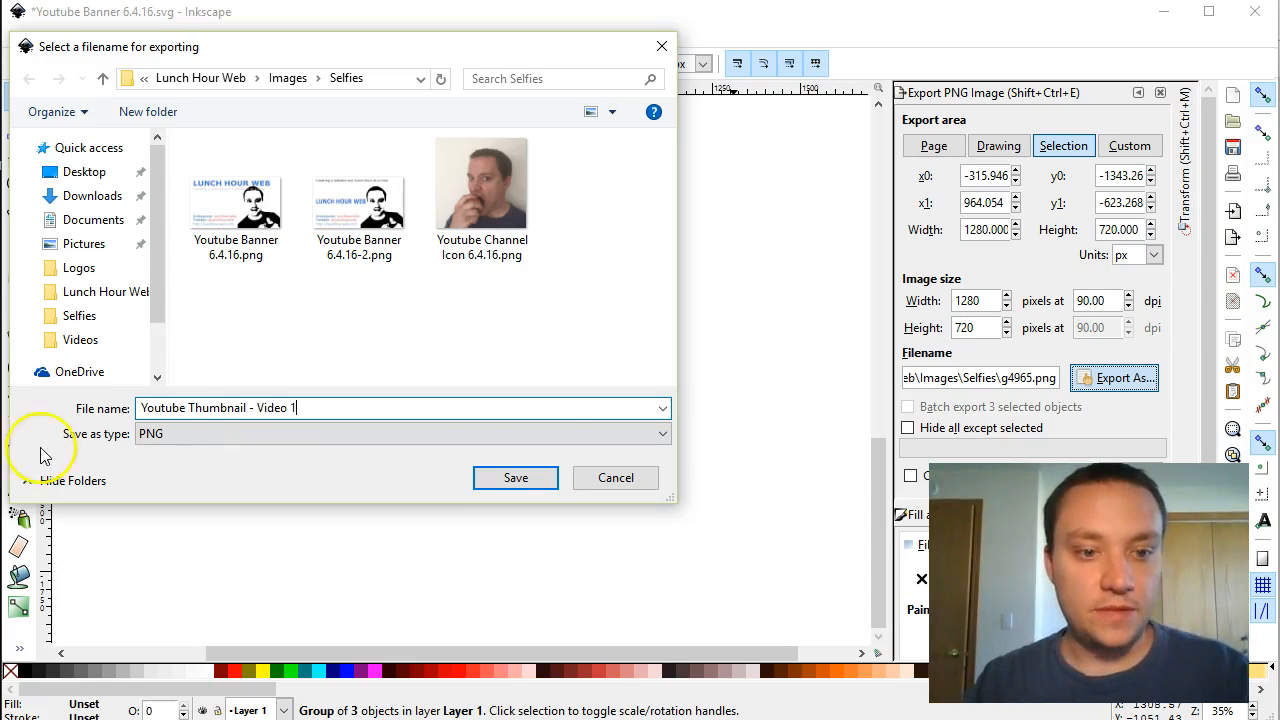
{"action": "left_click", "coordinate": [514, 480]}
Export the selected thumbnail artwork as a PNG, keeping the chosen file name.
{"action": "left_click", "coordinate": [1112, 378]}
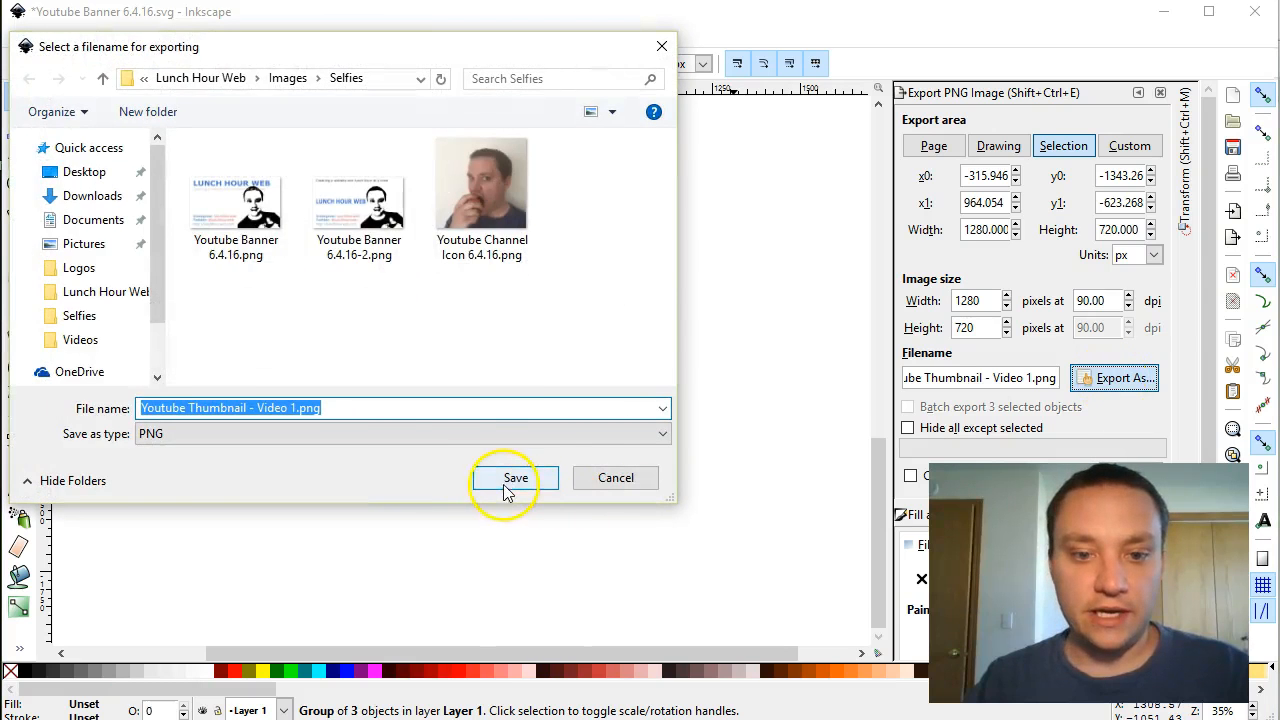
{"action": "left_click", "coordinate": [614, 480]}
{"action": "scroll", "coordinate": [1000, 350], "scroll_direction": "down", "scroll_amount": 2}
{"action": "left_click", "coordinate": [1117, 415]}
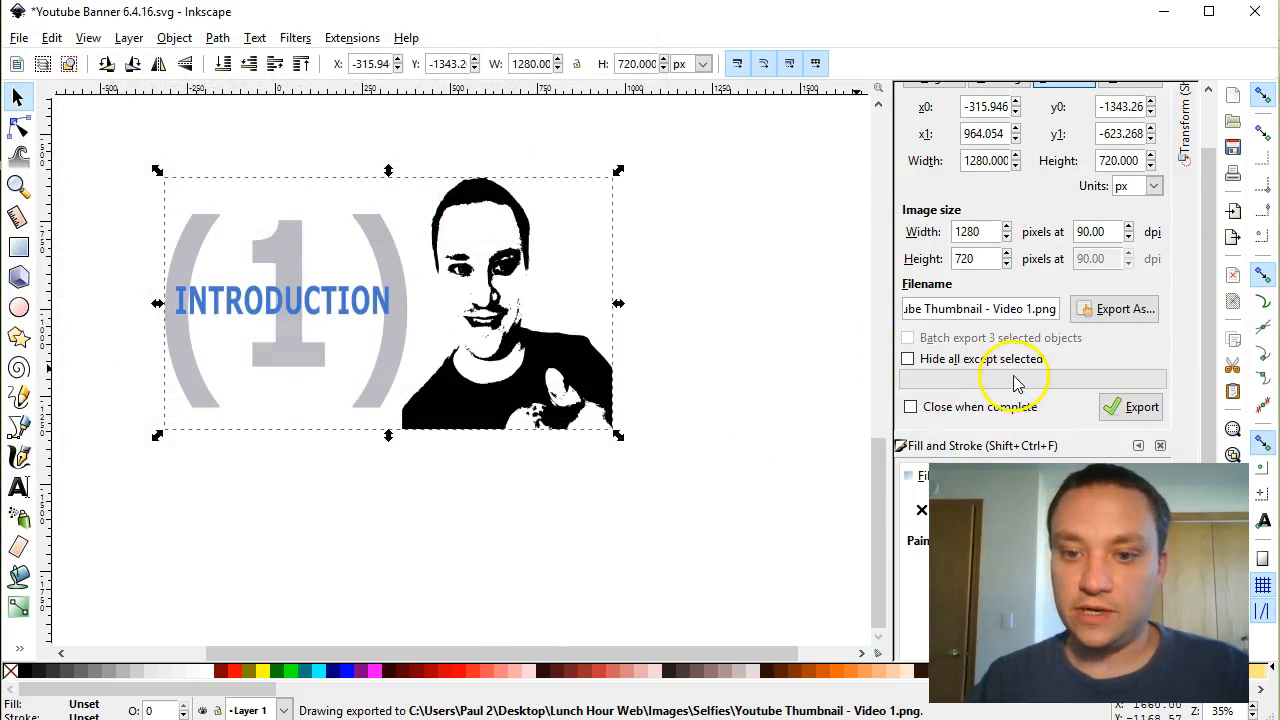
Save the drawing as a separate Inkscape SVG named "Youtube Thumbnail 6.4.16" in the Selfies folder.
{"action": "left_click", "coordinate": [19, 37]}
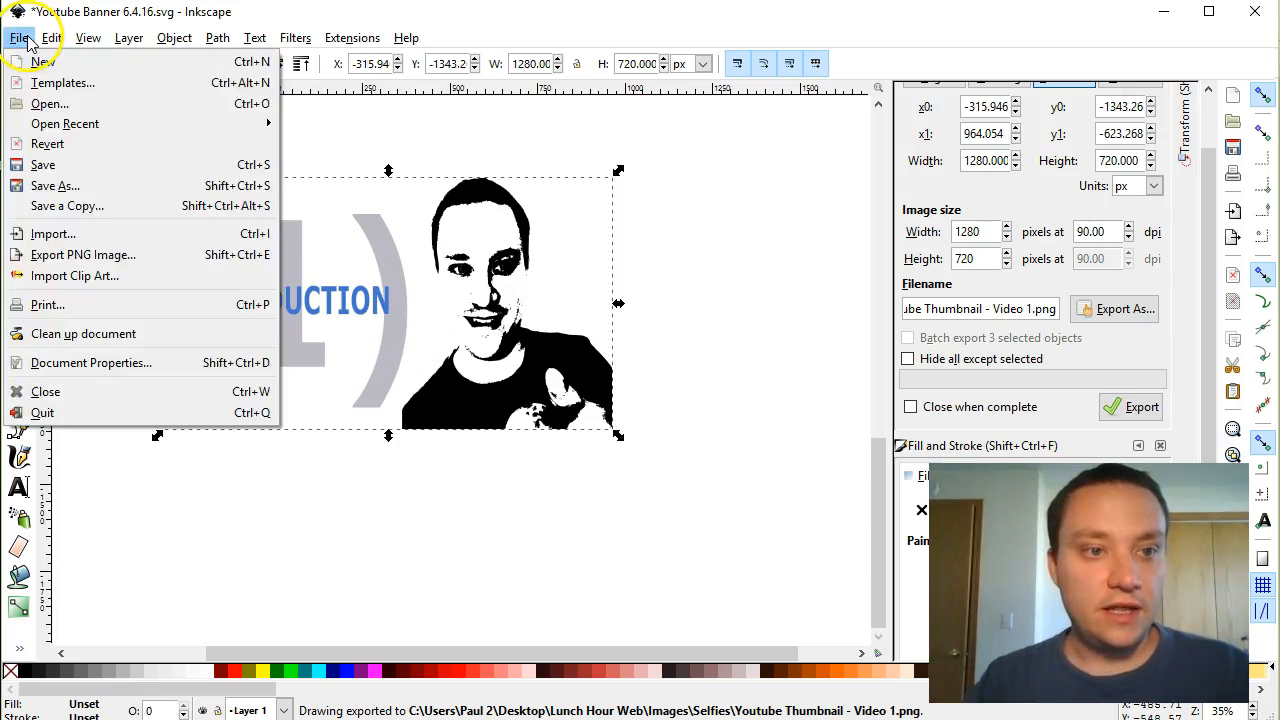
{"action": "left_click", "coordinate": [50, 186]}
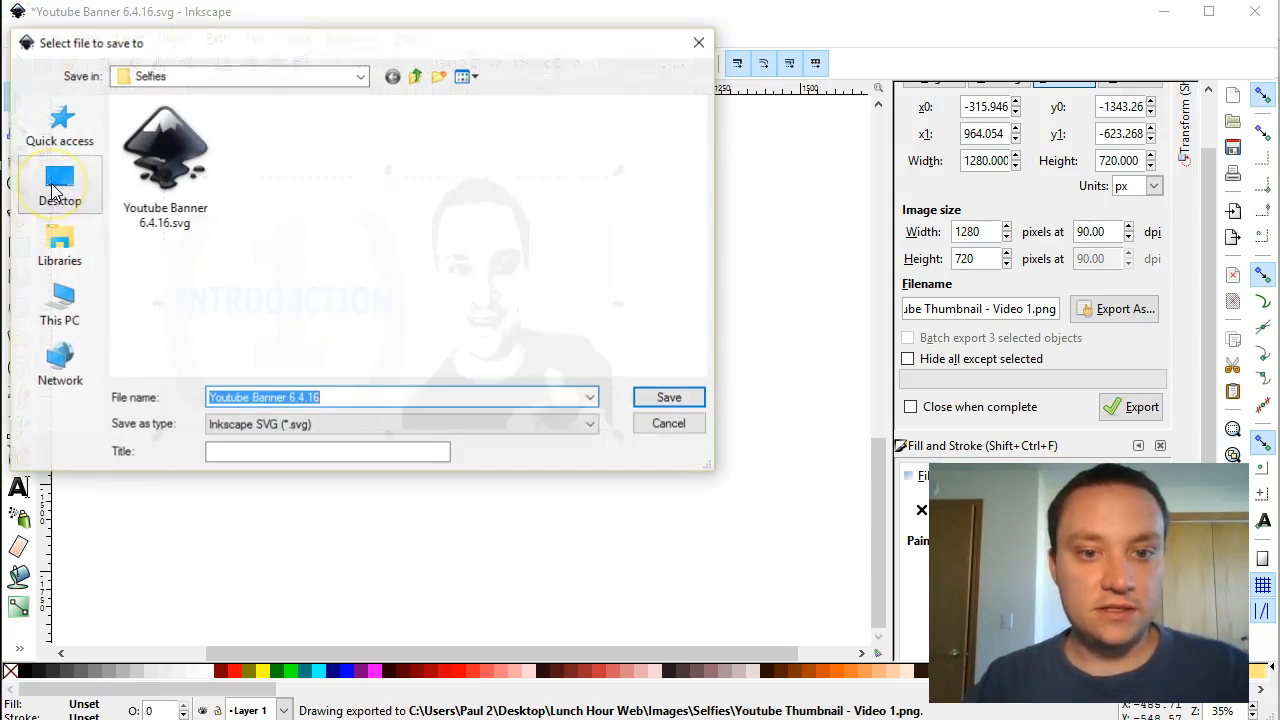
{"action": "left_click", "coordinate": [289, 397]}
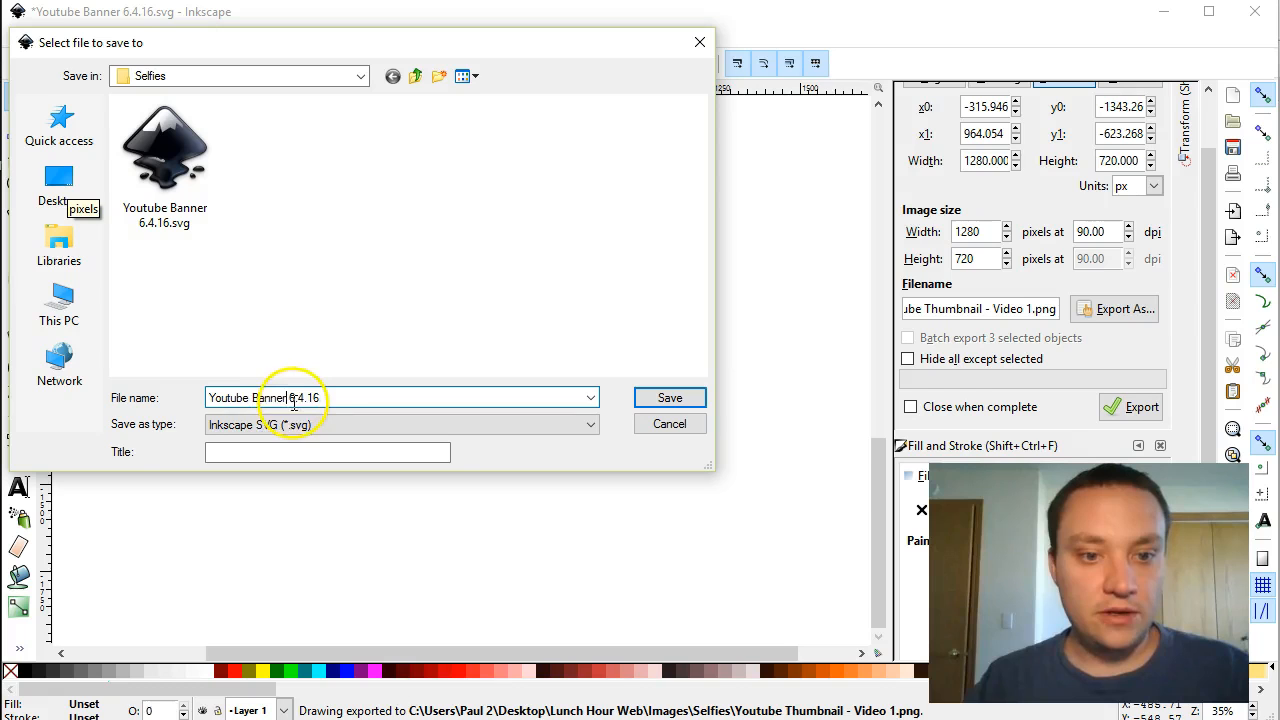
{"action": "left_click_drag", "start_coordinate": [289, 397], "coordinate": [251, 397]}
{"action": "key", "text": "BackSpace"}
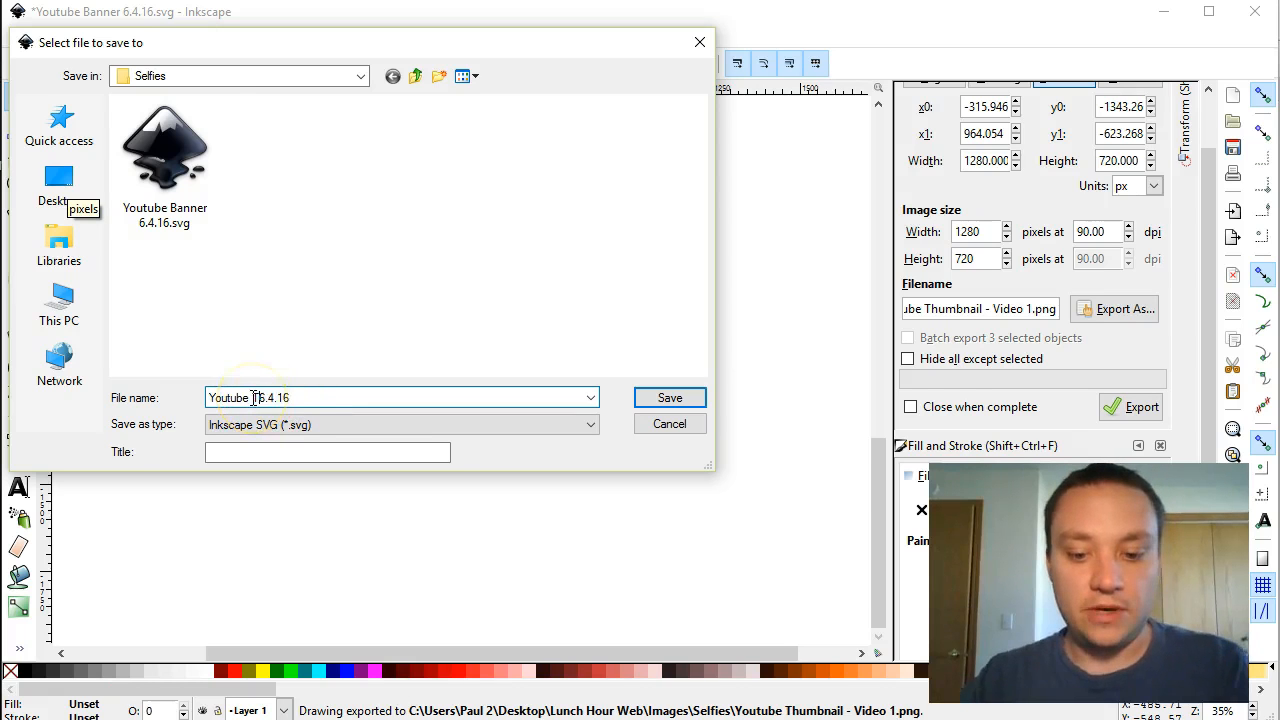
{"action": "type", "text": "Tuumbnail"}
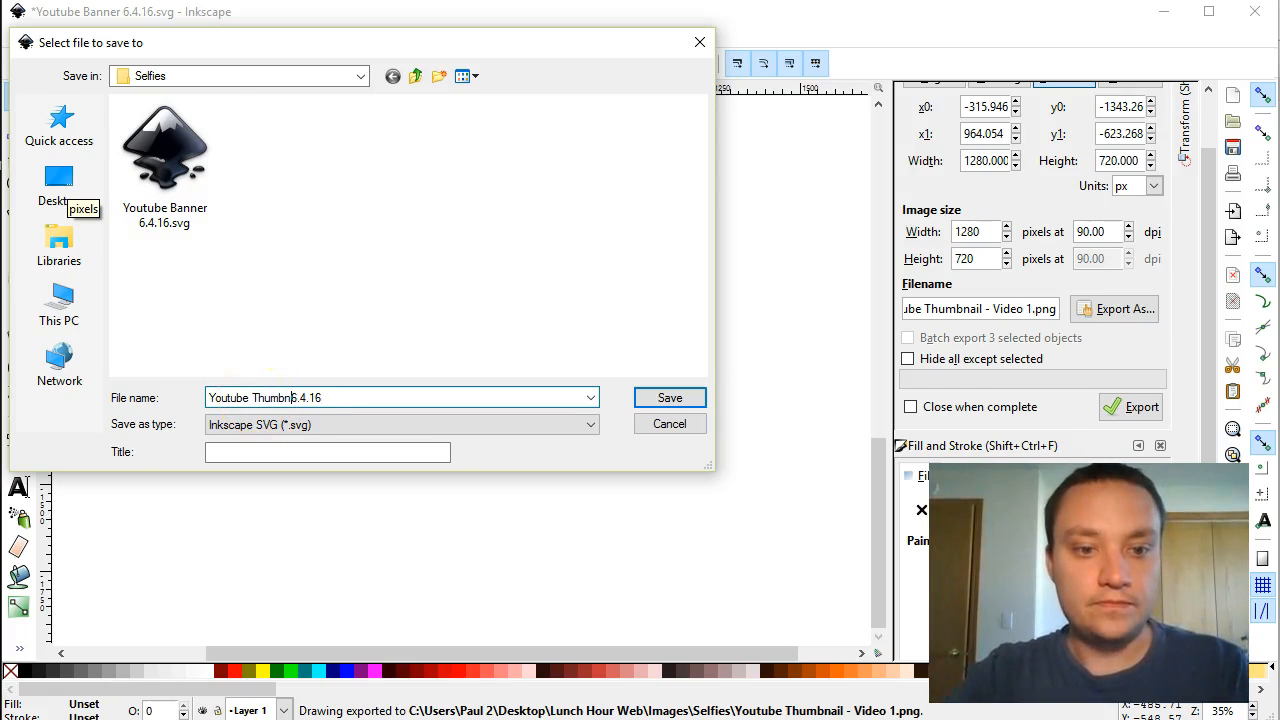
{"action": "left_click", "coordinate": [672, 400]}
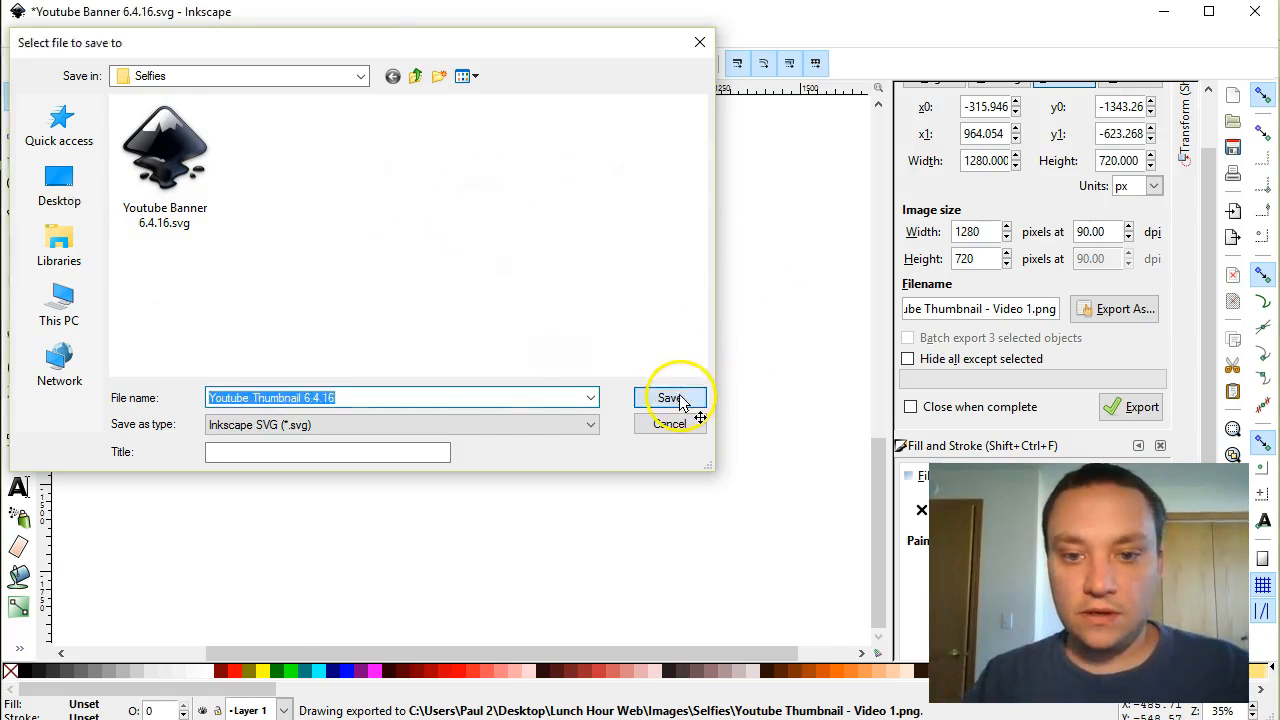
{"action": "scroll", "coordinate": [668, 380], "scroll_direction": "up", "scroll_amount": 5}
{"action": "scroll", "coordinate": [668, 380], "scroll_direction": "down", "scroll_amount": 5}
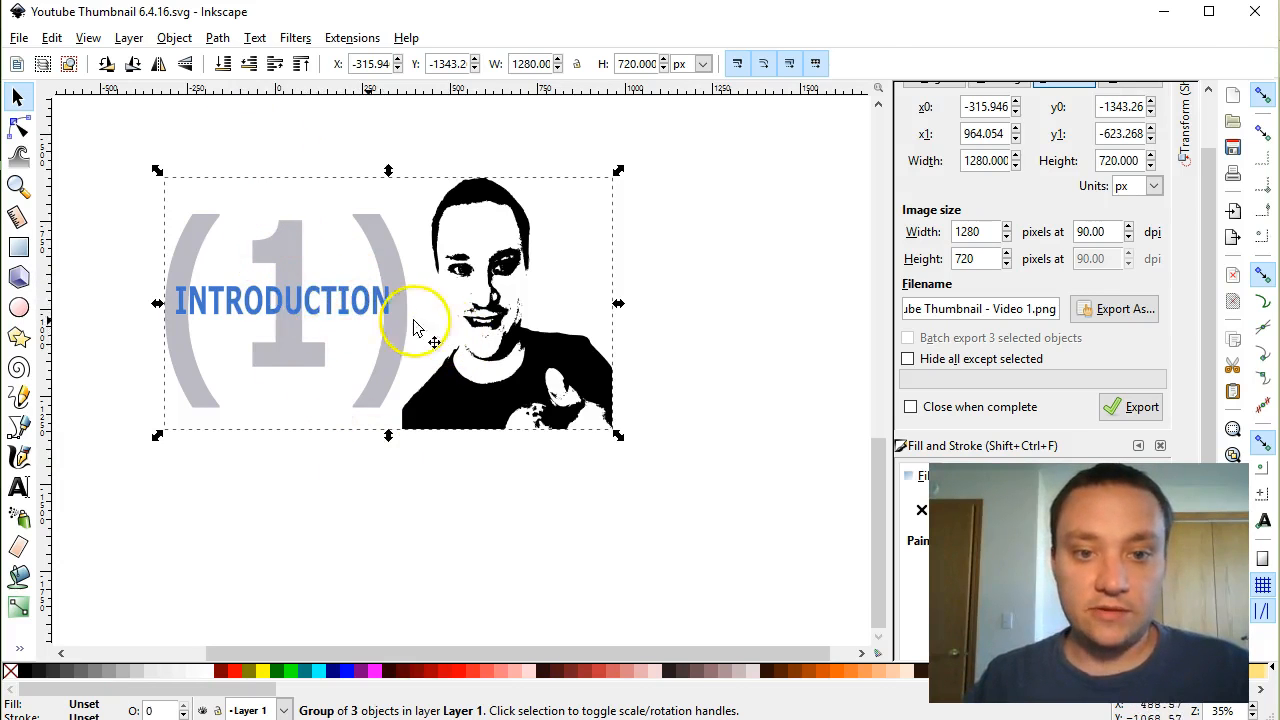
{"action": "scroll", "coordinate": [673, 359], "scroll_direction": "up", "scroll_amount": 2}
{"action": "left_click", "coordinate": [673, 359]}
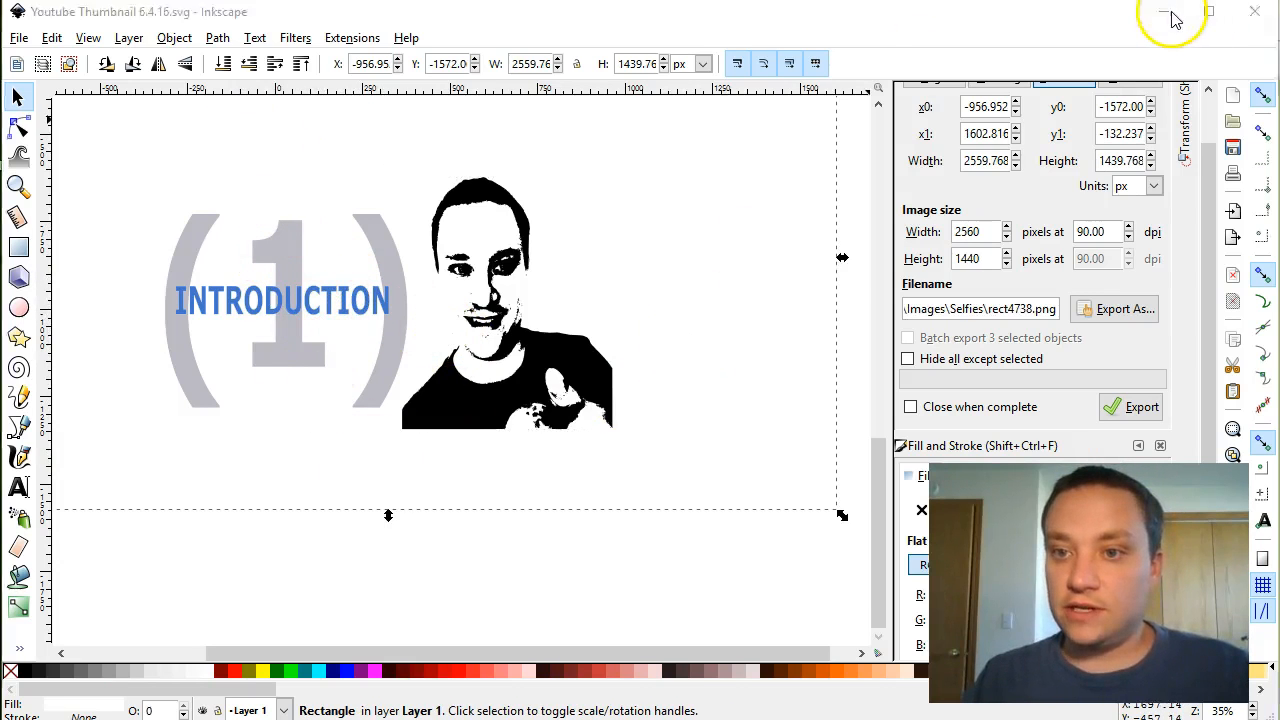
Switch to the YouTube upload page in Chrome and upload the exported Video 1 thumbnail from Images > Selfies as the custom thumbnail.
{"action": "left_click", "coordinate": [1163, 11]}
{"action": "left_click", "coordinate": [806, 427]}
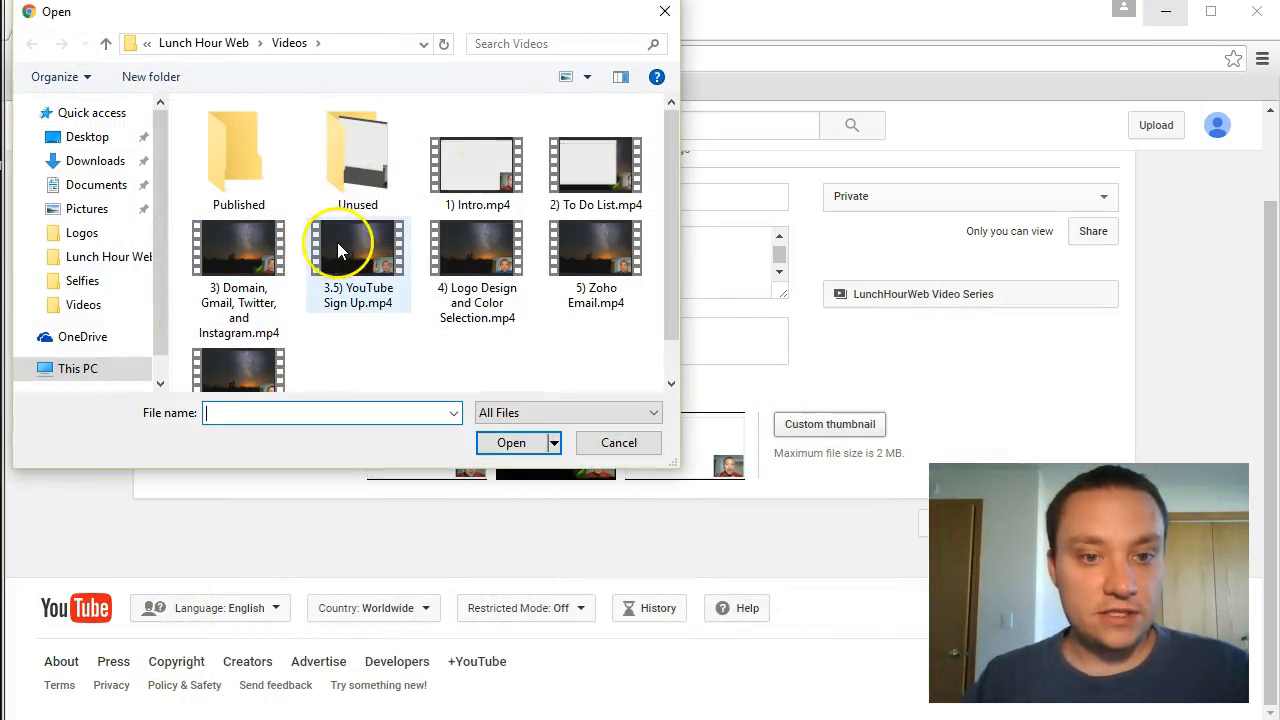
{"action": "left_click", "coordinate": [225, 44]}
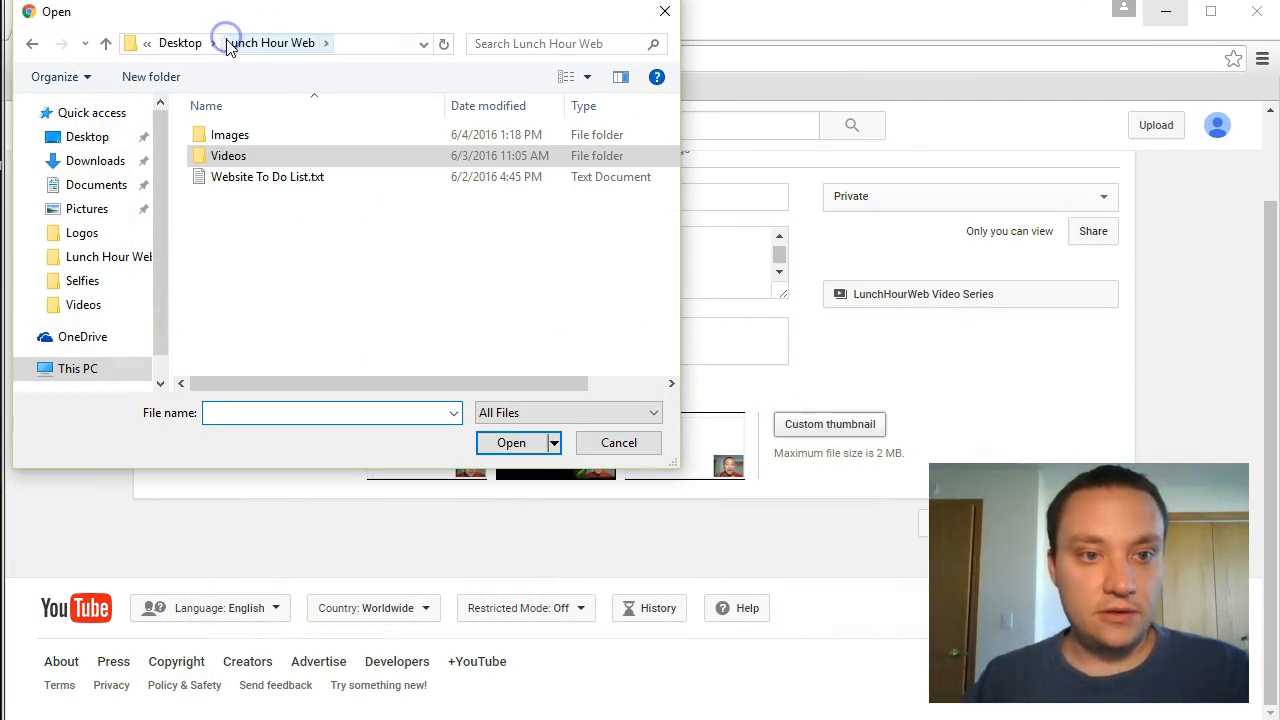
{"action": "double_click", "coordinate": [238, 136]}
{"action": "double_click", "coordinate": [230, 157]}
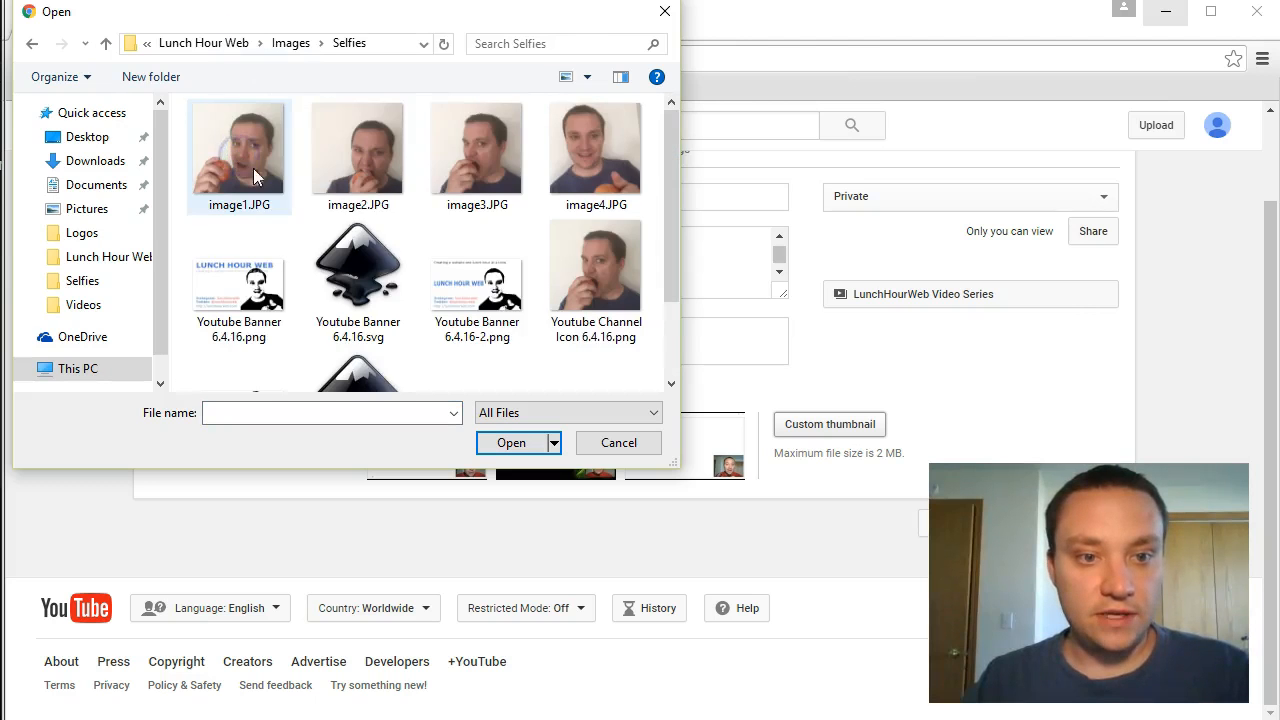
{"action": "scroll", "coordinate": [400, 271], "scroll_direction": "down", "scroll_amount": 1}
{"action": "left_click", "coordinate": [393, 288]}
{"action": "left_click", "coordinate": [239, 318]}
{"action": "left_click", "coordinate": [525, 445]}
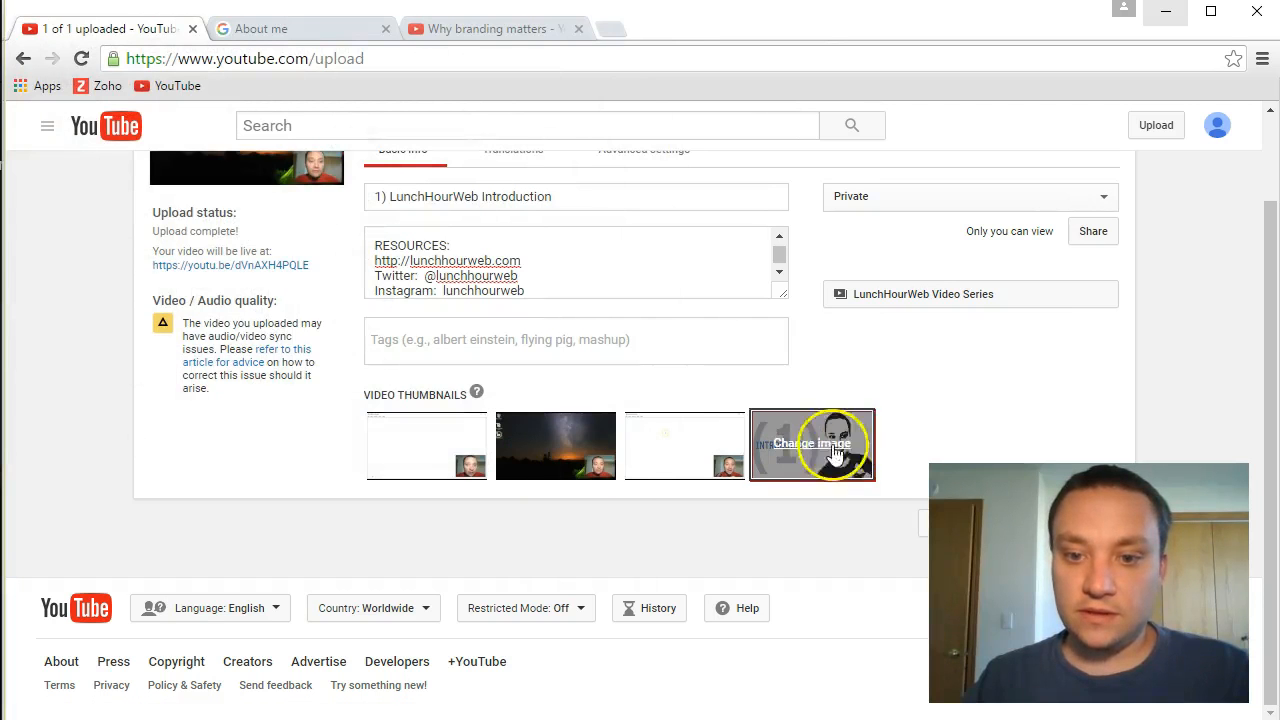
Try the third generated frame as the video thumbnail and switch back to the custom INTRODUCTION image.
{"action": "left_click", "coordinate": [830, 450]}
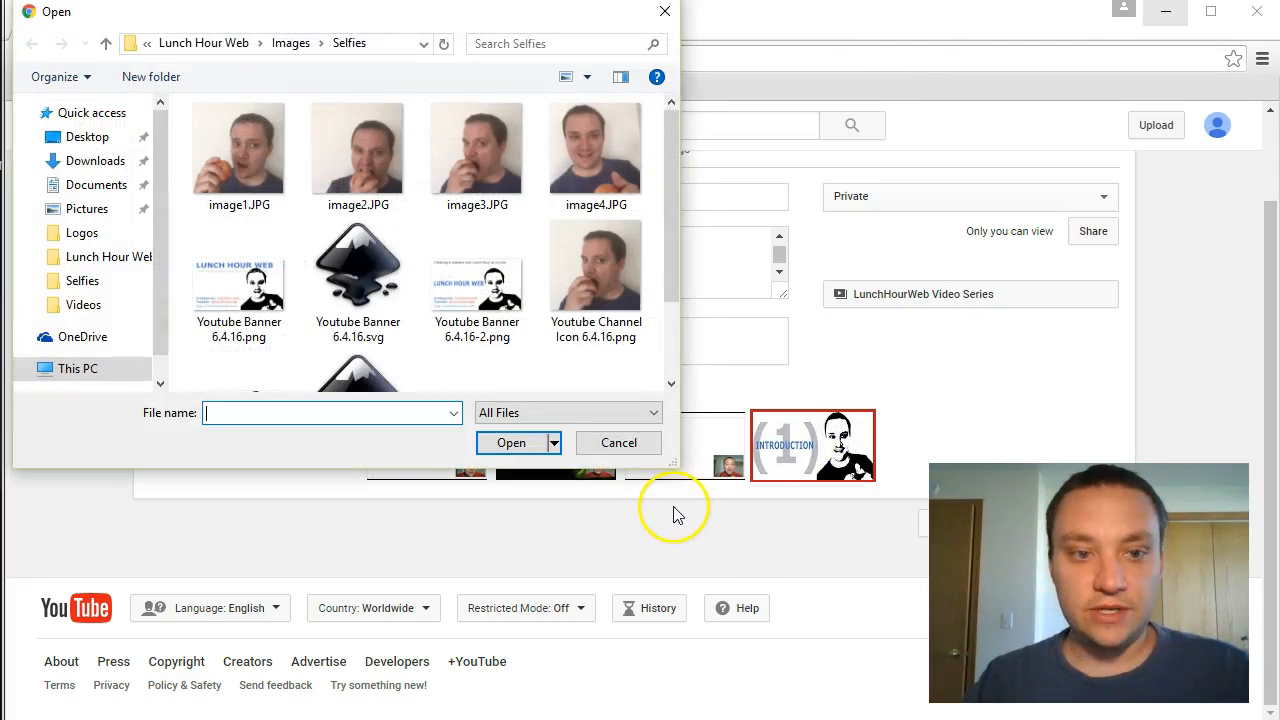
{"action": "left_click", "coordinate": [618, 443]}
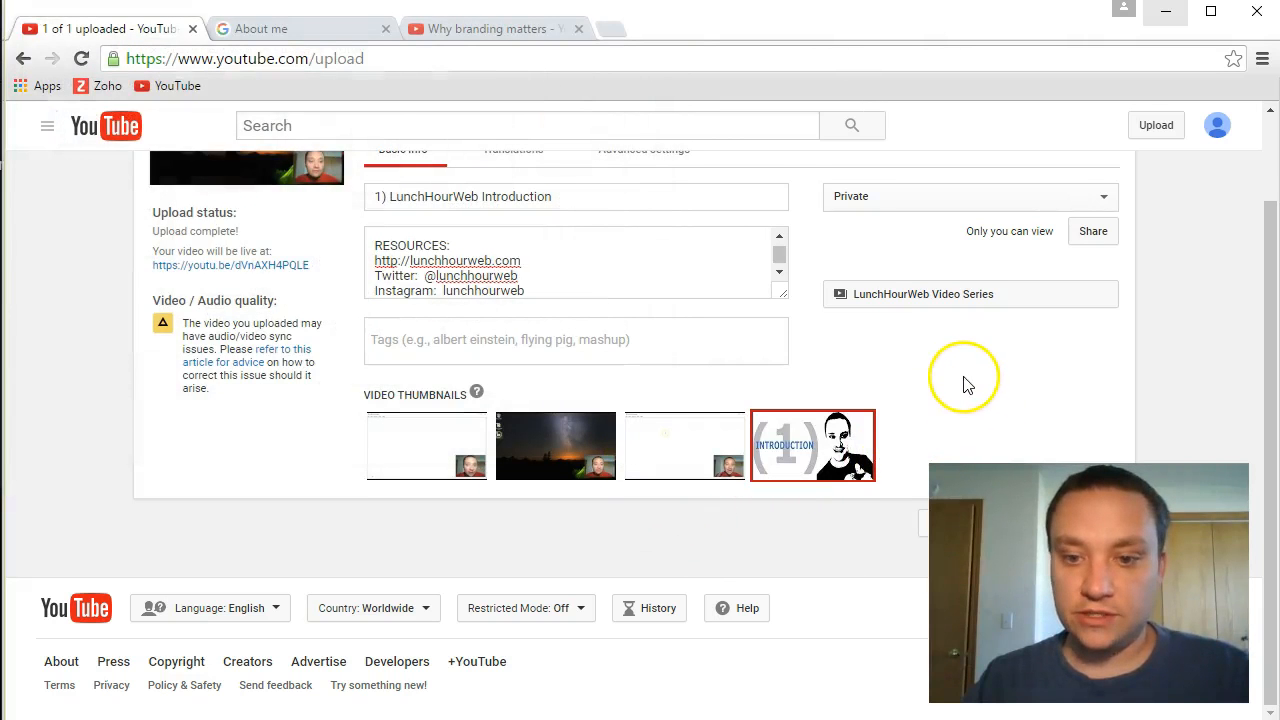
{"action": "scroll", "coordinate": [1057, 371], "scroll_direction": "up", "scroll_amount": 1}
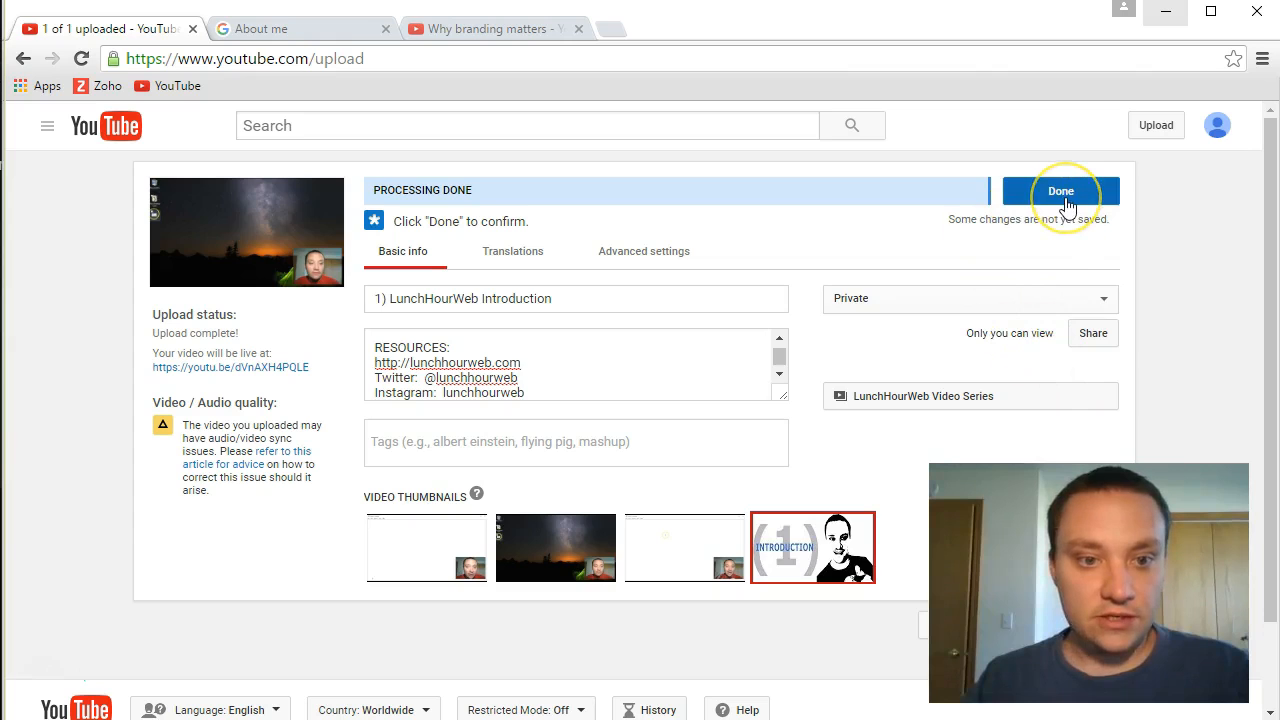
{"action": "mouse_move", "coordinate": [850, 565]}
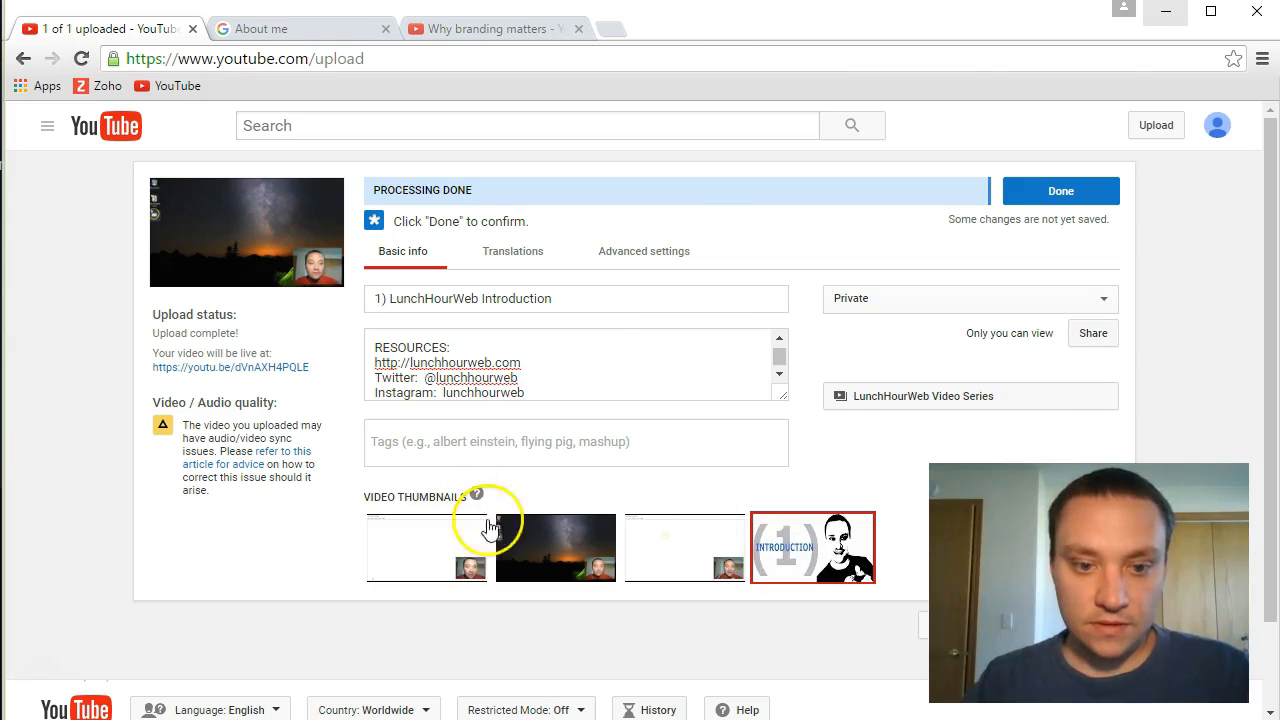
{"action": "mouse_move", "coordinate": [728, 540]}
{"action": "left_click", "coordinate": [690, 548]}
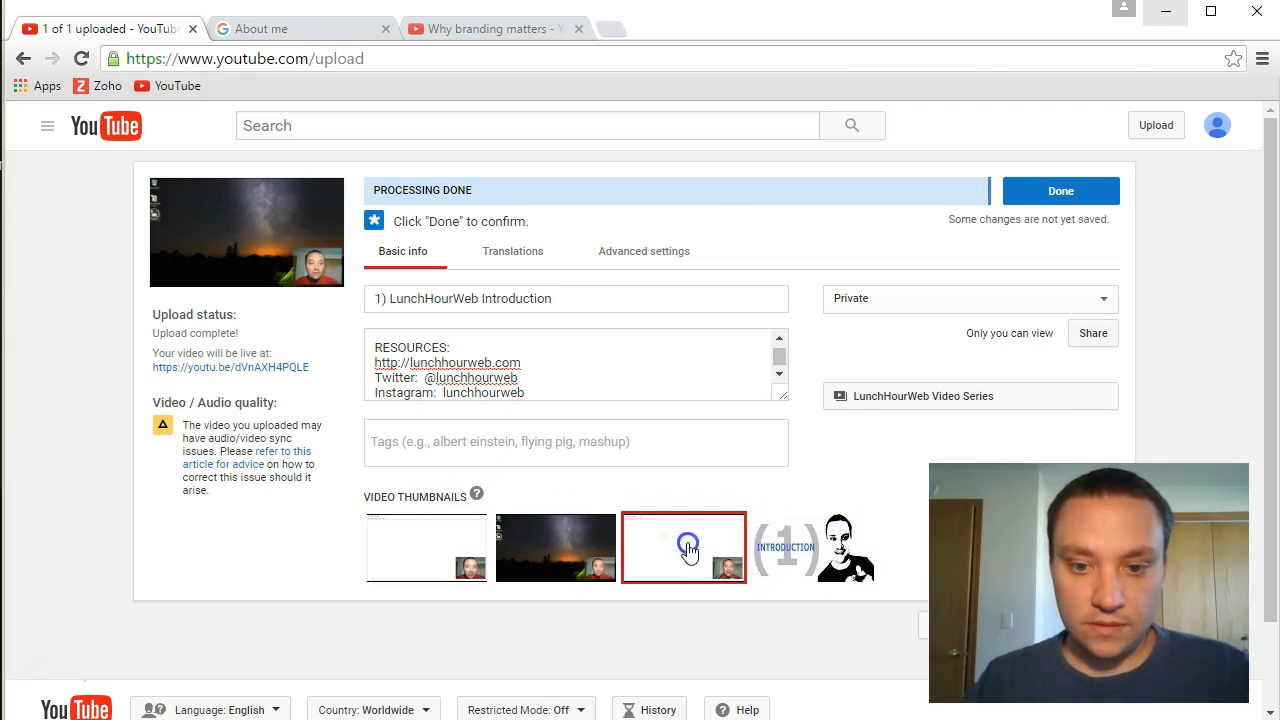
{"action": "left_click", "coordinate": [818, 535]}
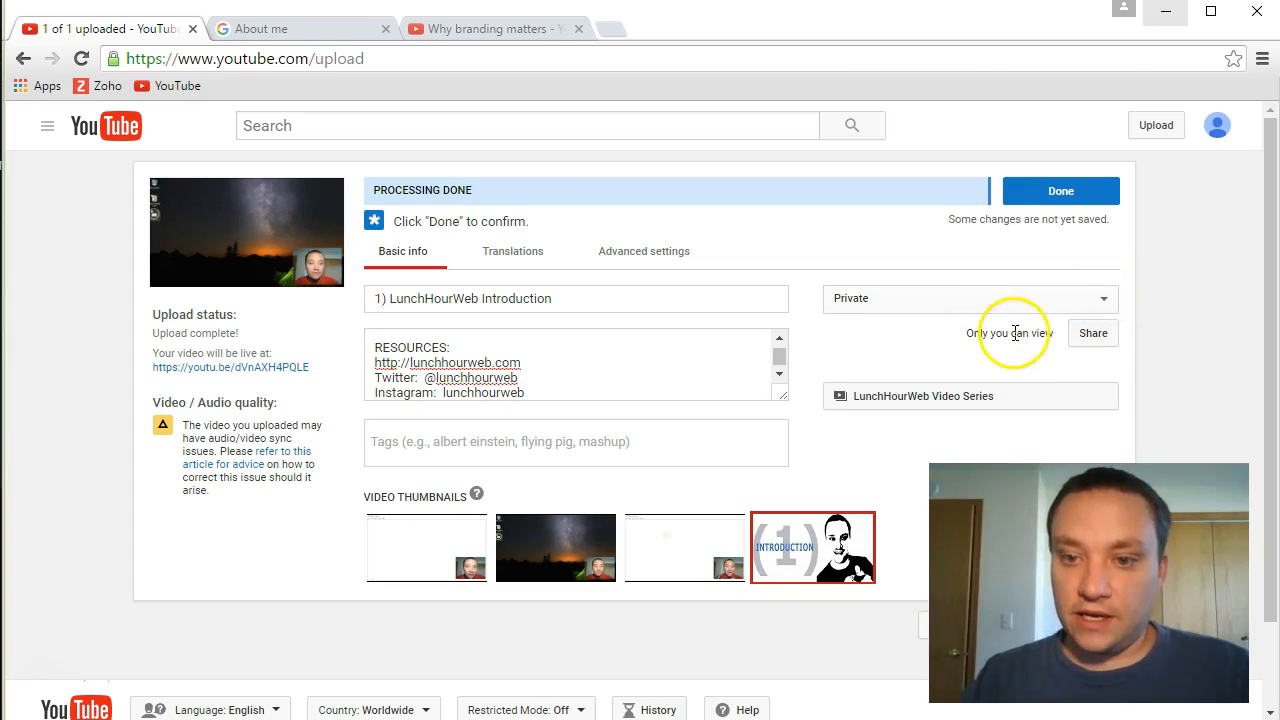
Enlarge the video description box and delete "can build a custom website yourself" from its second sentence.
{"action": "left_click_drag", "start_coordinate": [779, 360], "coordinate": [780, 348]}
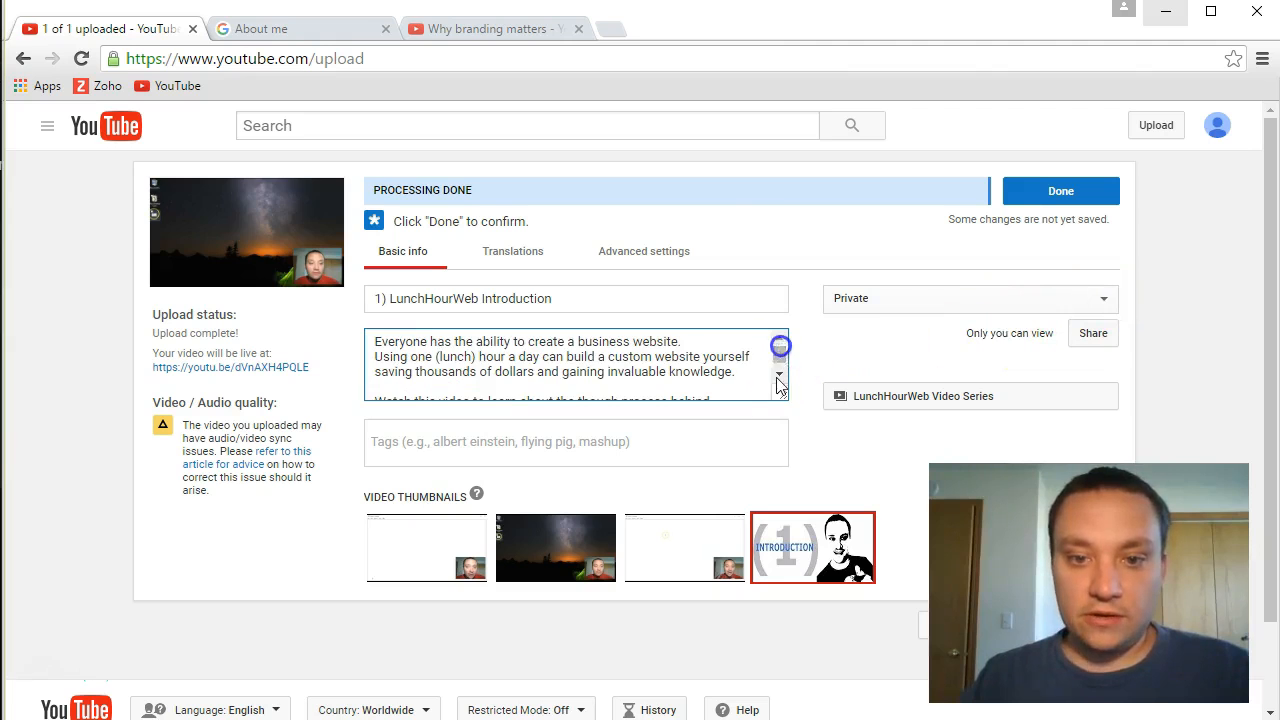
{"action": "left_click_drag", "start_coordinate": [782, 396], "coordinate": [830, 571]}
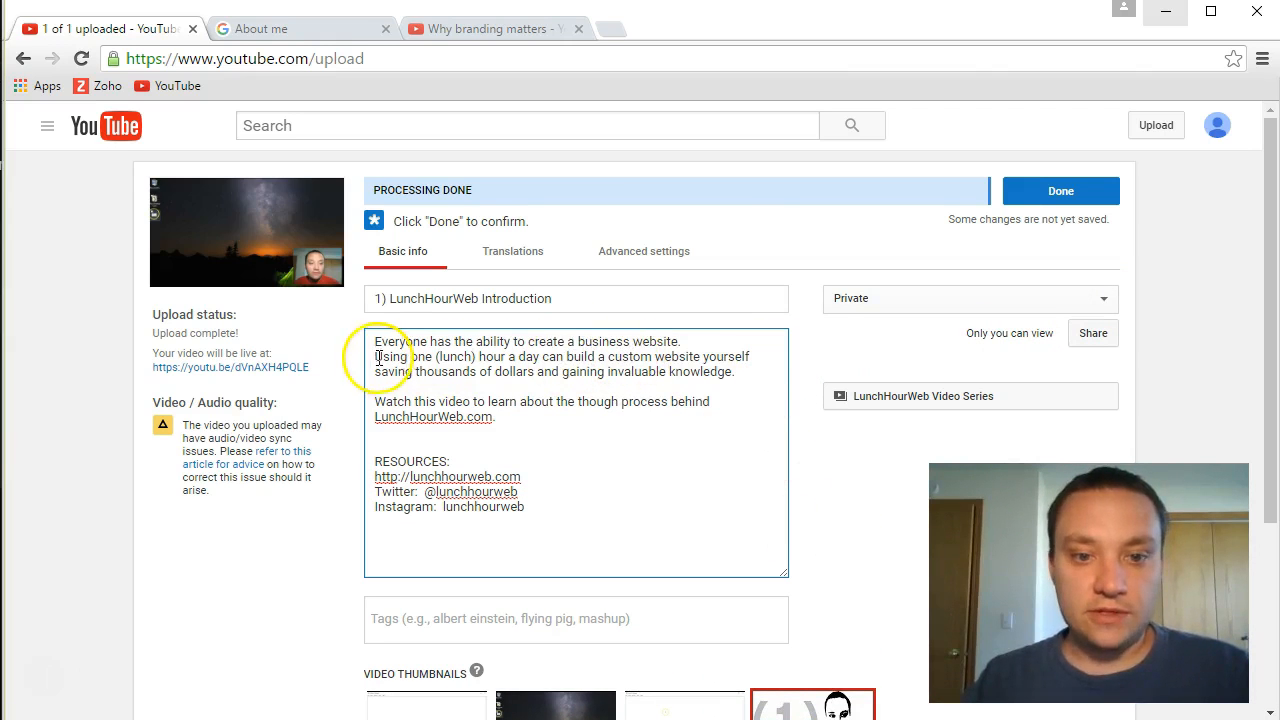
{"action": "left_click", "coordinate": [541, 357]}
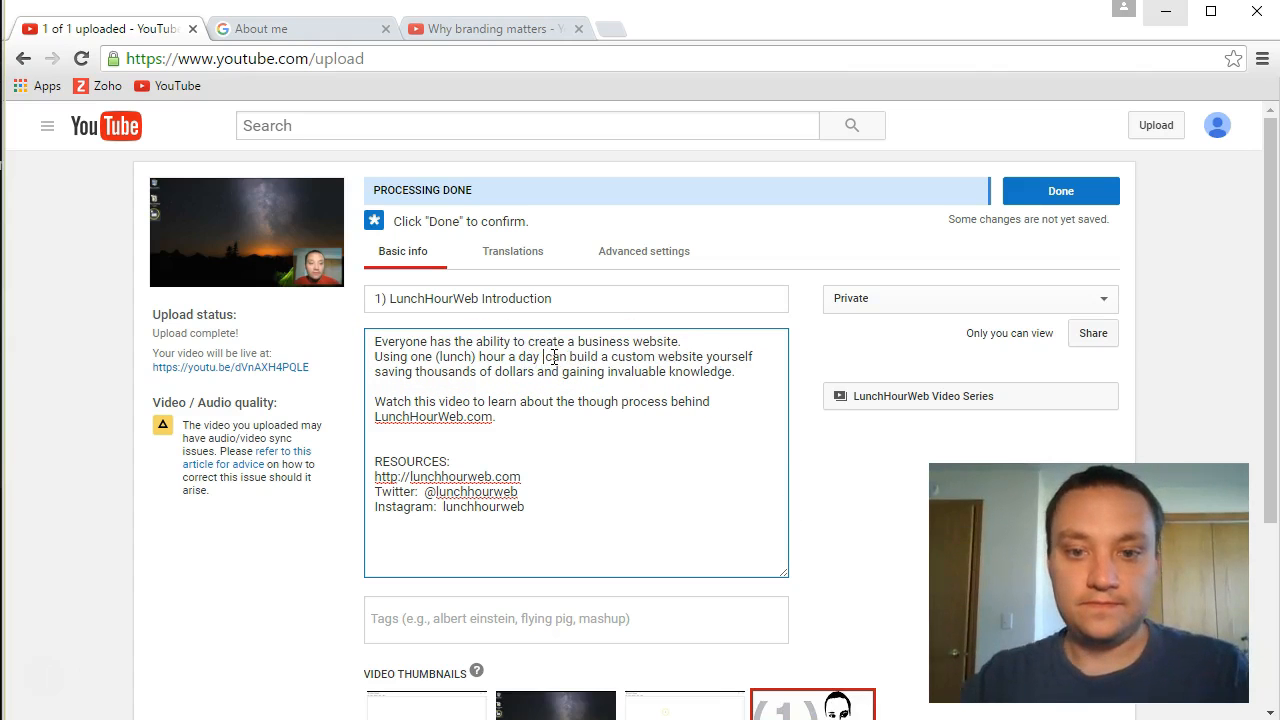
{"action": "key", "text": "shift+End"}
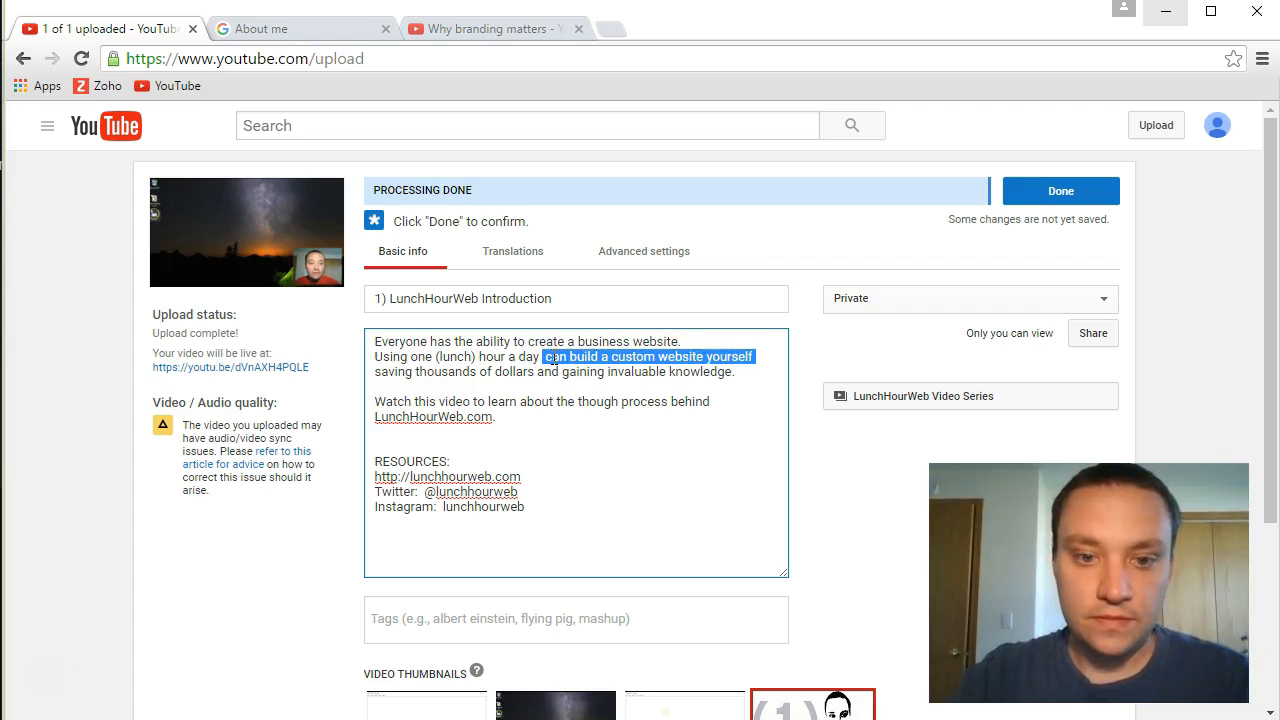
{"action": "key", "text": "BackSpace"}
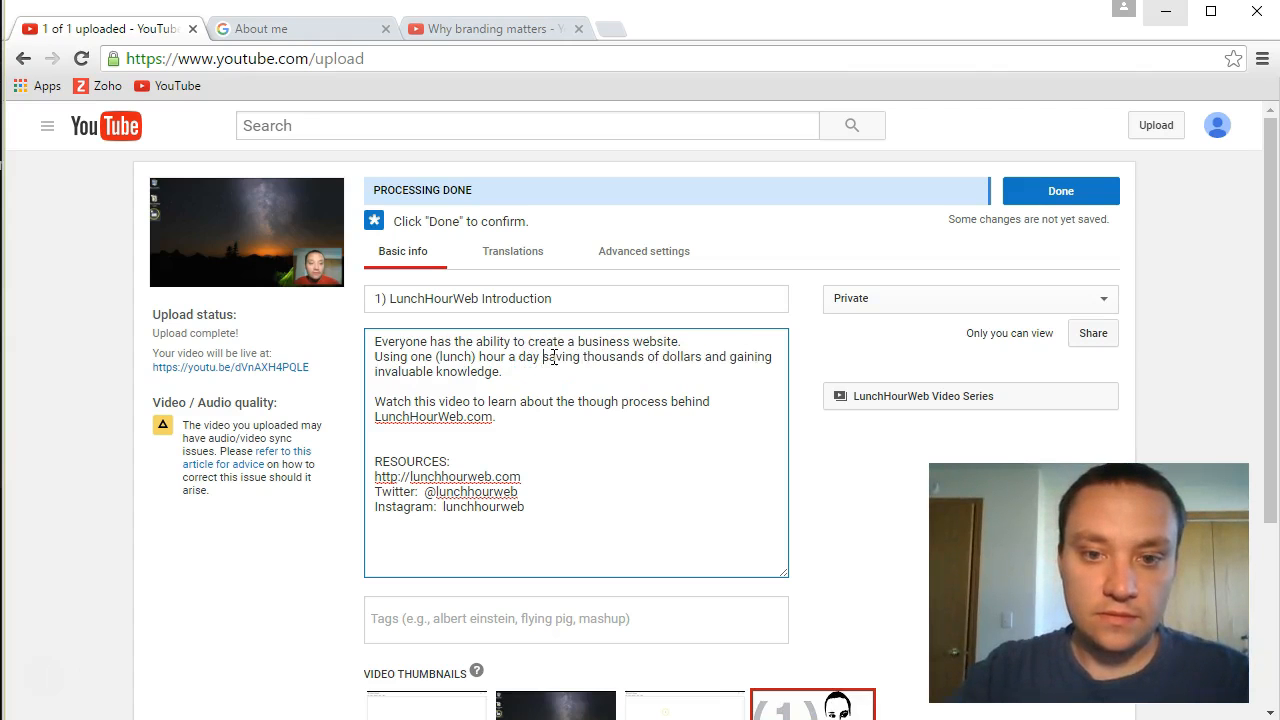
{"action": "key", "text": "Return"}
{"action": "key", "text": "BackSpace"}
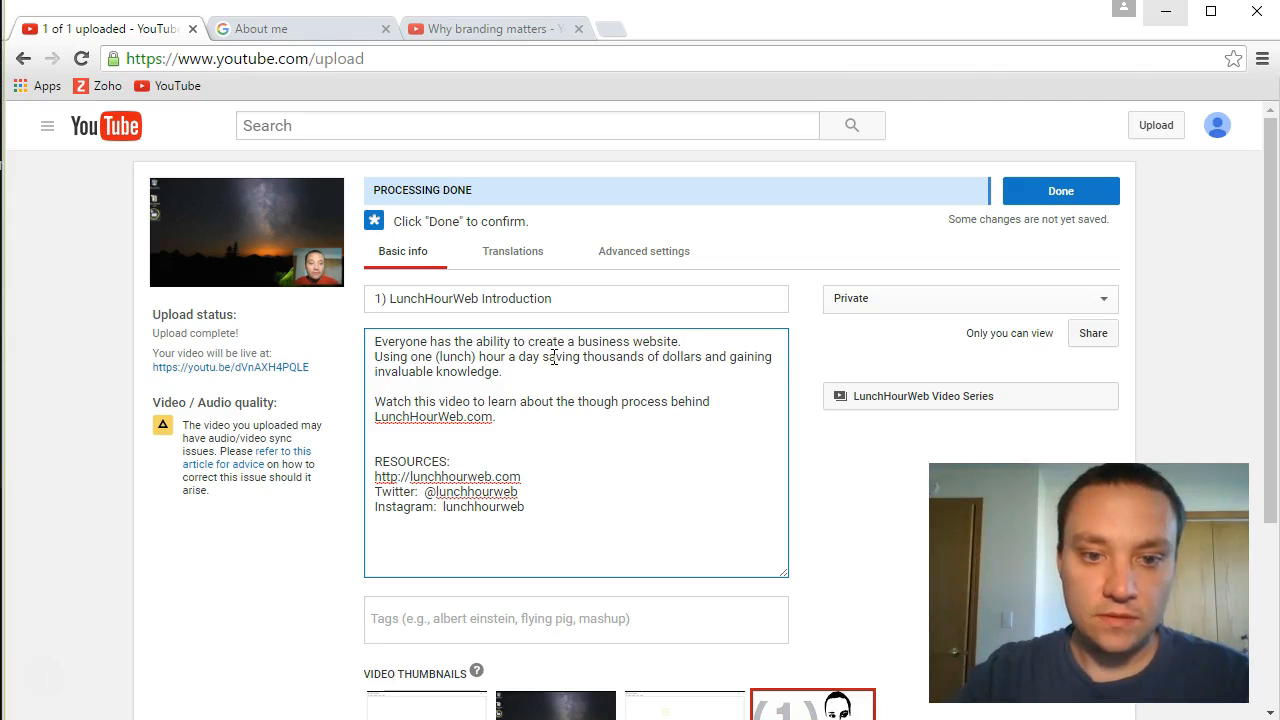
Replace "Using" at the start of the description's second sentence with "Join me on".
{"action": "key", "text": "Home"}
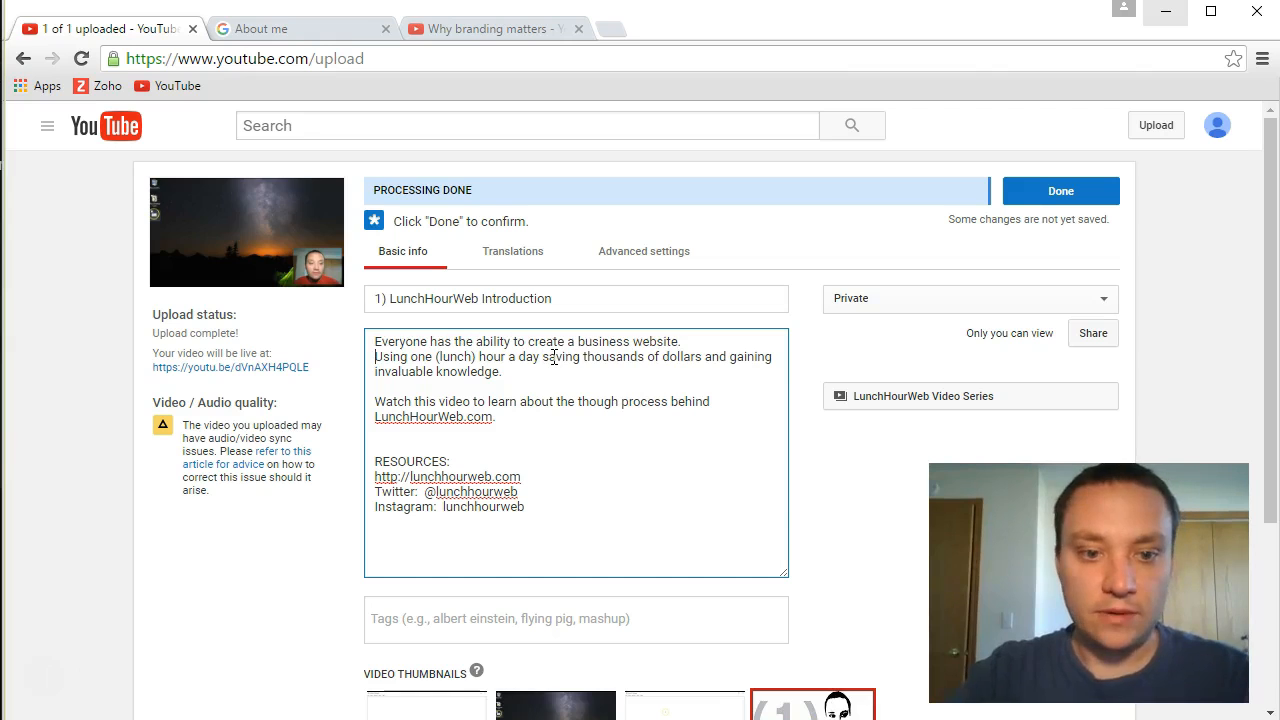
{"action": "type", "text": "Join me "}
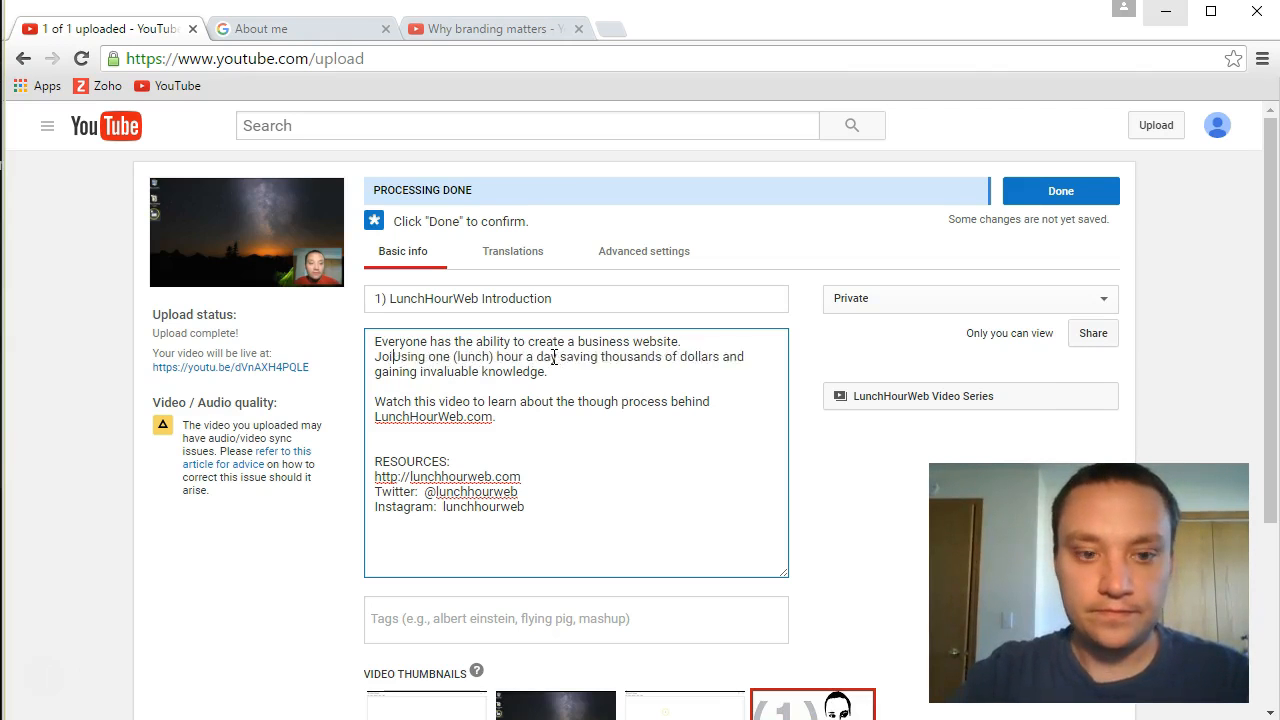
{"action": "type", "text": "on"}
{"action": "key", "text": "Delete"}
{"action": "key", "text": "Delete"}
{"action": "key", "text": "Delete"}
{"action": "key", "text": "Delete"}
{"action": "key", "text": "Delete"}
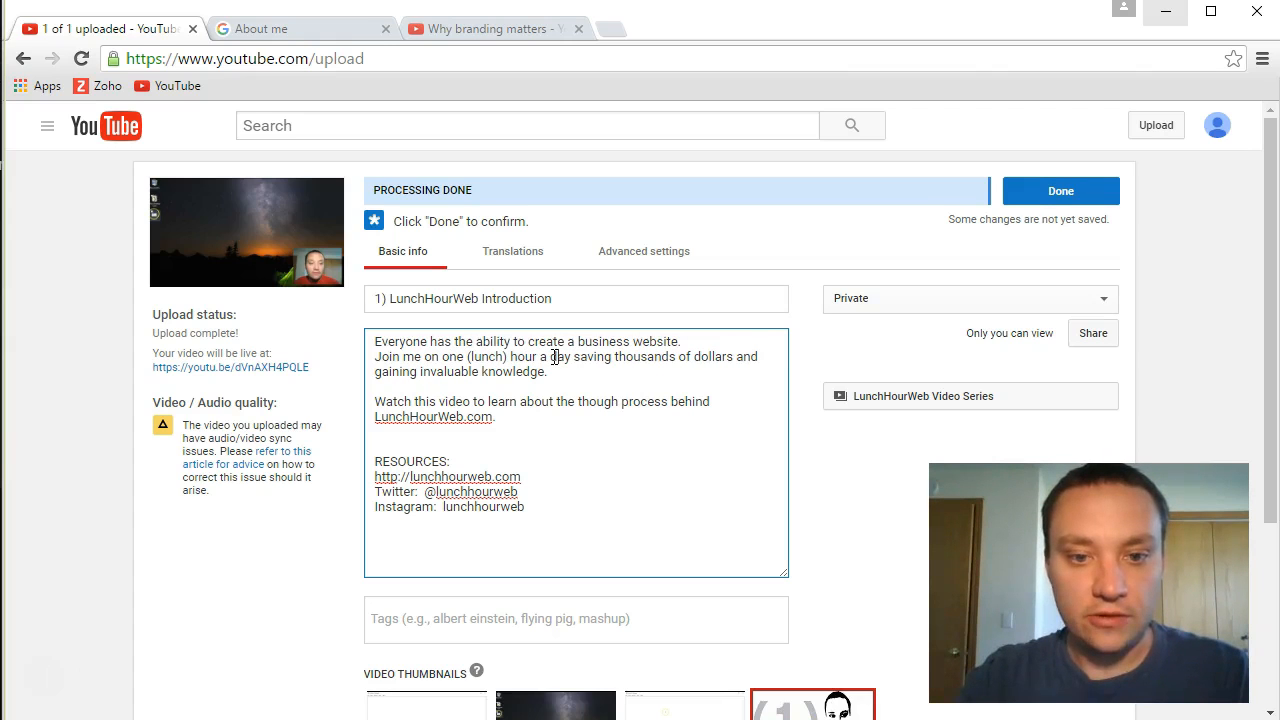
Change "a day" to "per day" in the description's second sentence and replace the rest with "as I show you the process.".
{"action": "key", "text": "BackSpace"}
{"action": "type", "text": "per"}
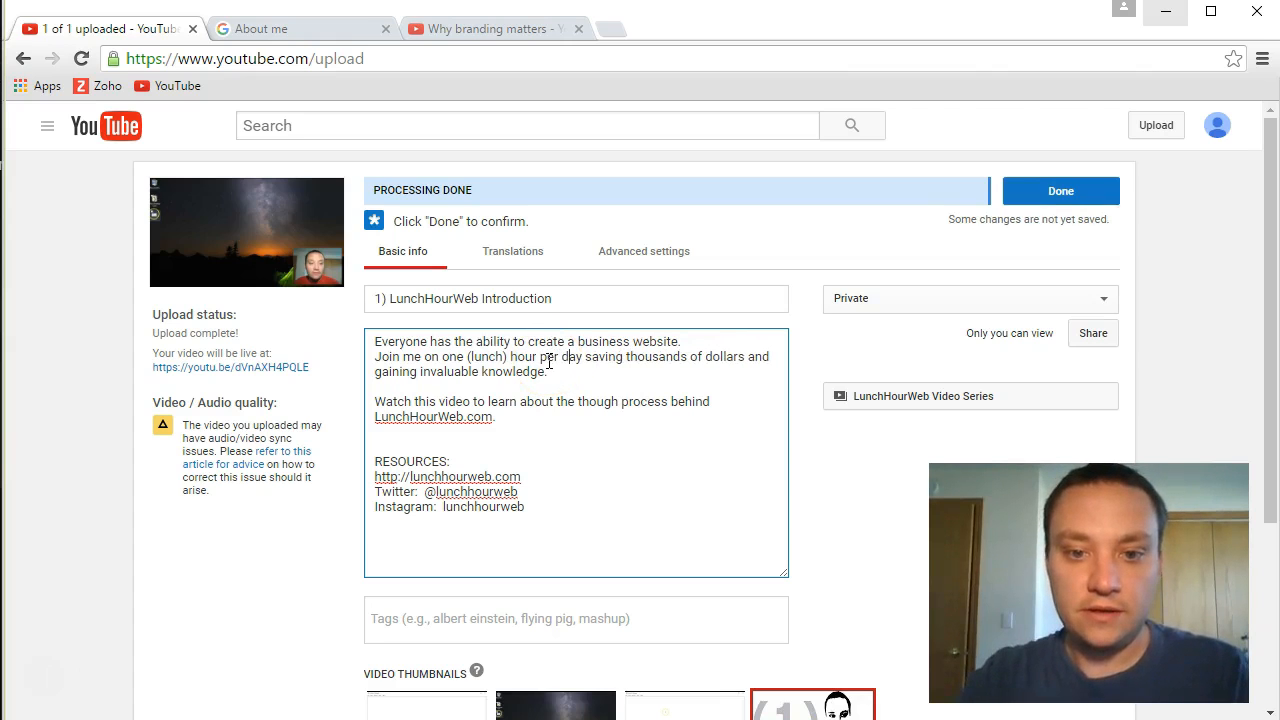
{"action": "key", "text": "shift+Down"}
{"action": "type", "text": "as U s"}
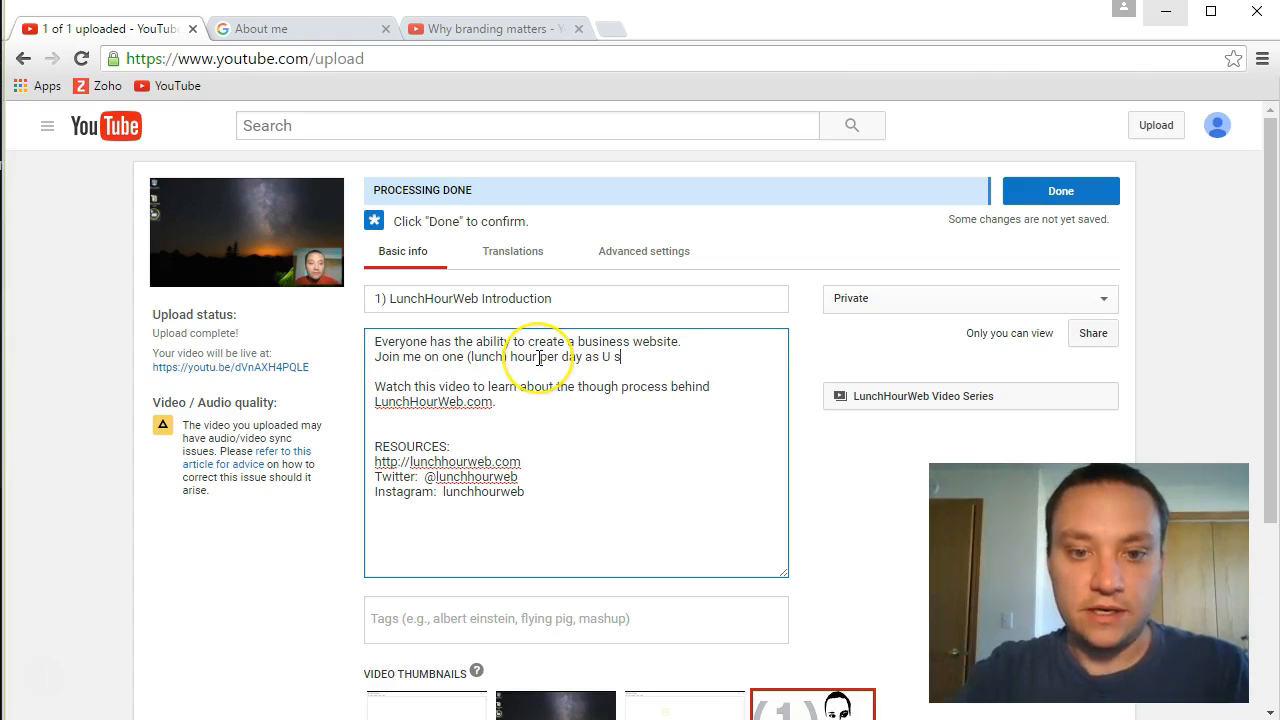
{"action": "key", "text": "BackSpace"}
{"action": "key", "text": "BackSpace"}
{"action": "key", "text": "BackSpace"}
{"action": "key", "text": "BackSpace"}
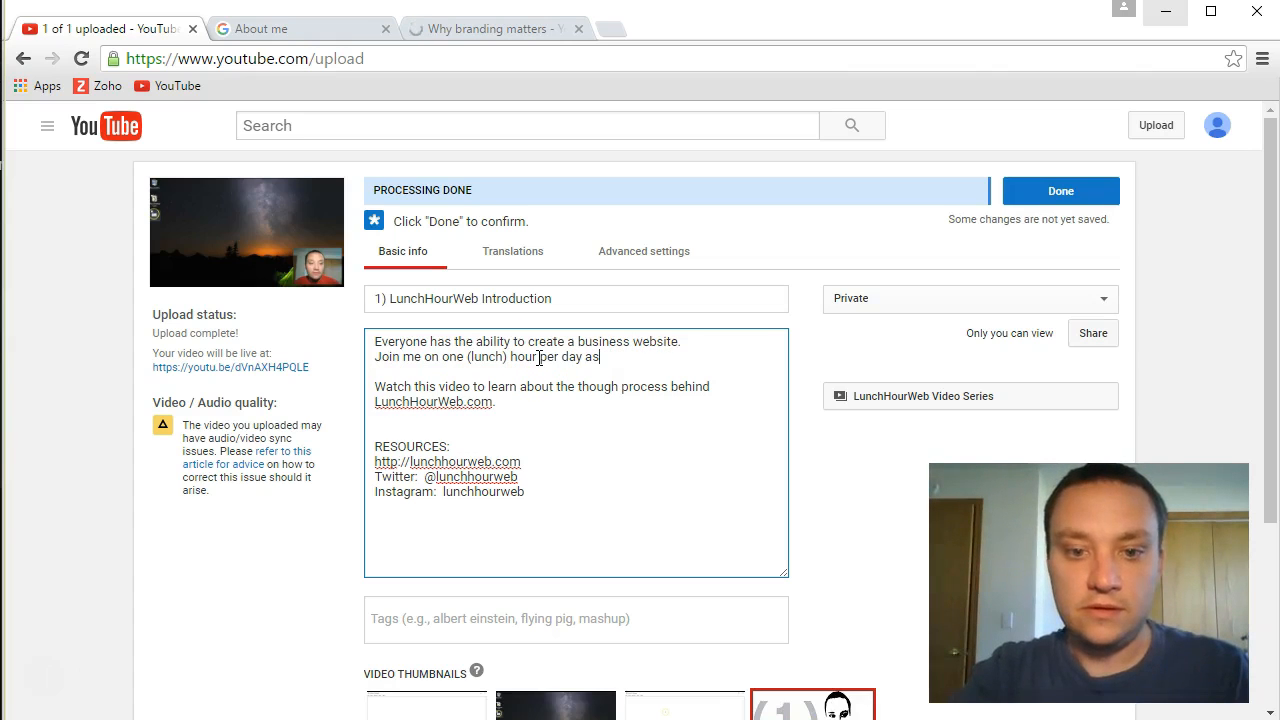
{"action": "type", "text": "I show you the process."}
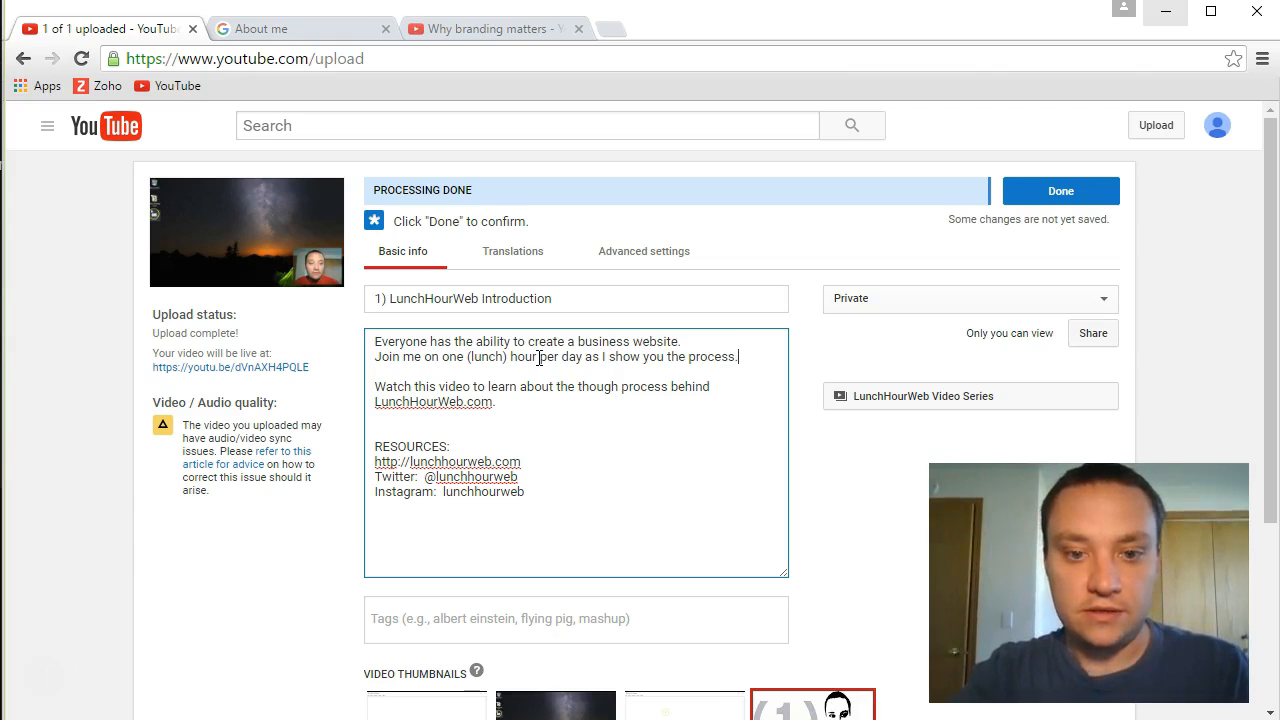
Correct "though" to "thought" in the description's sentence about the process behind LunchHourWeb.com.
{"action": "key", "text": "Down"}
{"action": "key", "text": "Down"}
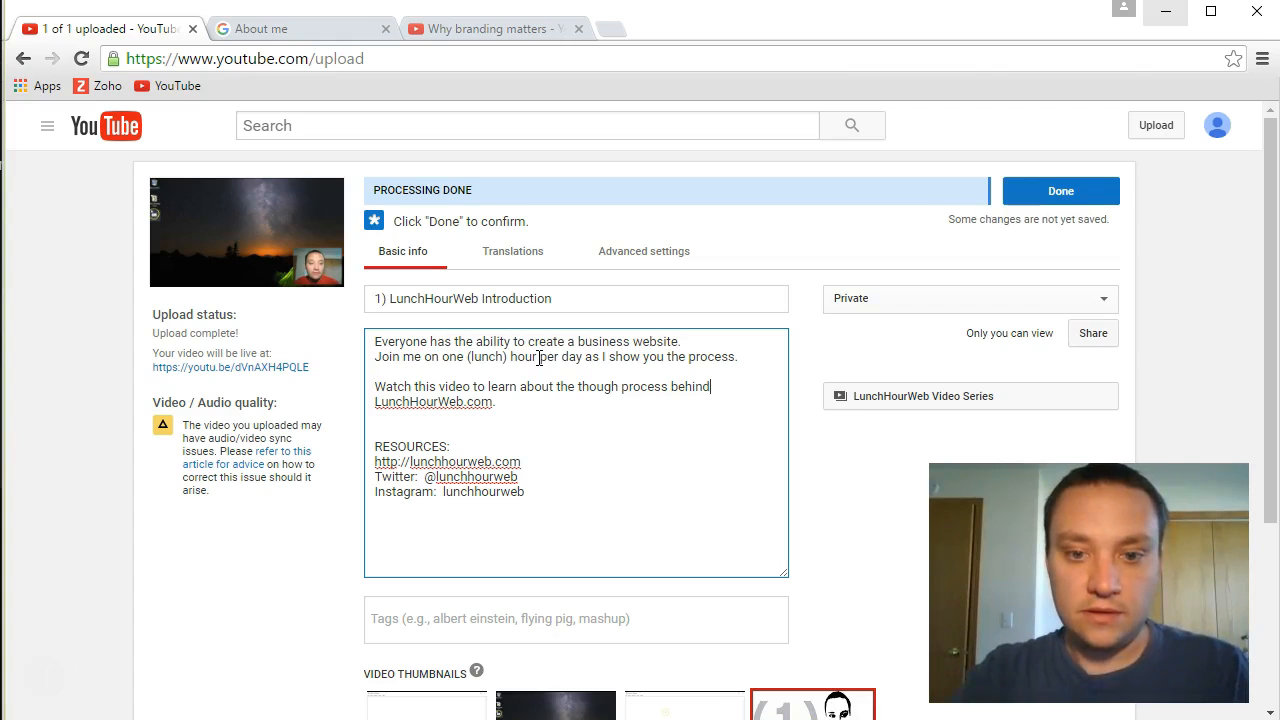
{"action": "type", "text": "t"}
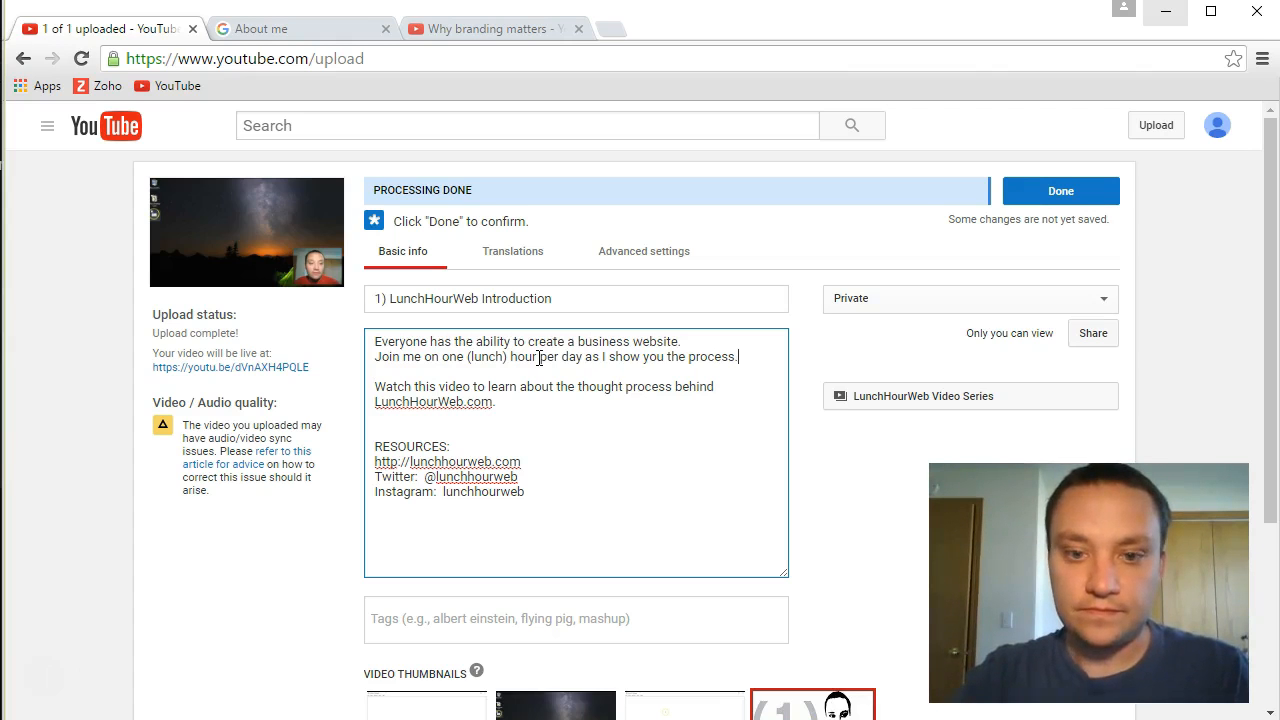
Replace "the process." at the end of the description's second sentence with "how to create your own website saving you".
{"action": "key", "text": "BackSpace"}
{"action": "key", "text": "BackSpace"}
{"action": "key", "text": "BackSpace"}
{"action": "key", "text": "BackSpace"}
{"action": "key", "text": "BackSpace"}
{"action": "key", "text": "BackSpace"}
{"action": "key", "text": "BackSpace"}
{"action": "type", "text": "how to create your own web"}
{"action": "key", "text": "BackSpace"}
{"action": "type", "text": "webs"}
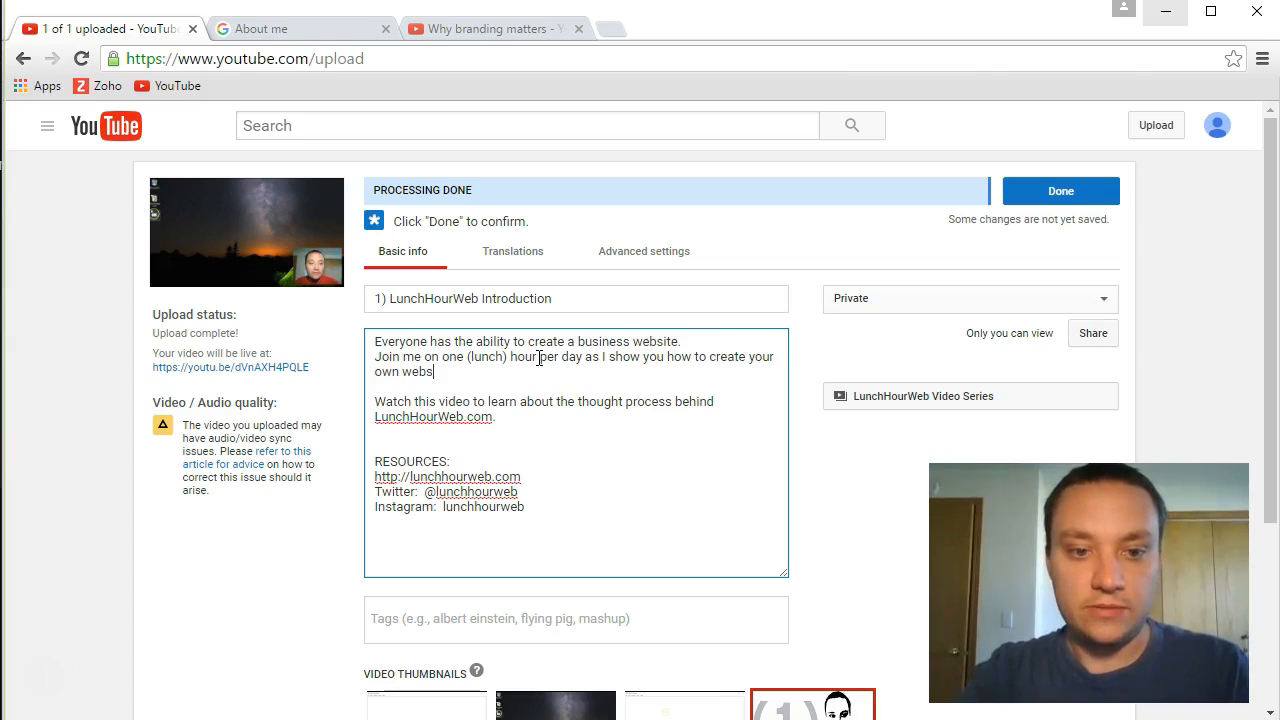
{"action": "type", "text": "ite saving thous"}
{"action": "key", "text": "BackSpace"}
{"action": "key", "text": "BackSpace"}
{"action": "key", "text": "BackSpace"}
{"action": "key", "text": "BackSpace"}
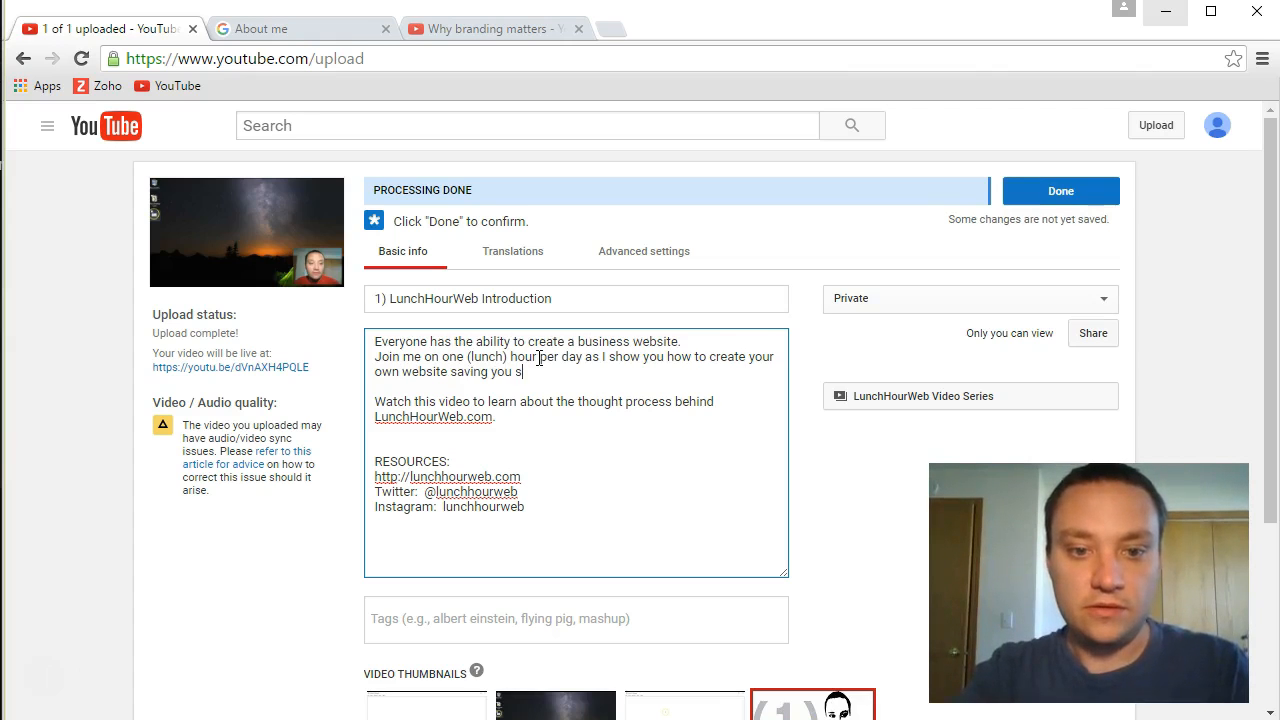
Complete the description's second sentence with "thousands of dollars and gaining invaluable knowledge.".
{"action": "type", "text": "nds of do"}
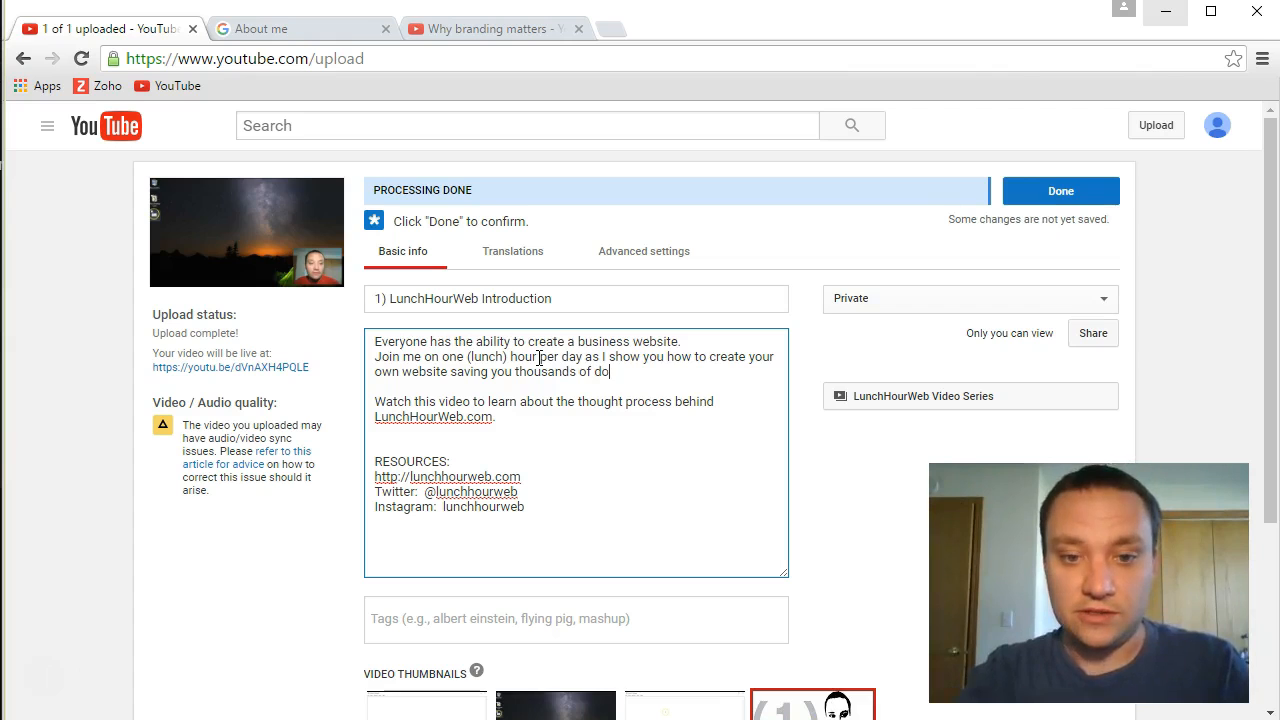
{"action": "type", "text": "llars and"}
{"action": "key", "text": "BackSpace"}
{"action": "type", "text": "s and gain"}
{"action": "type", "text": "ing inva"}
{"action": "type", "text": "luda"}
{"action": "key", "text": "BackSpace"}
{"action": "key", "text": "BackSpace"}
{"action": "type", "text": "able knowledge."}
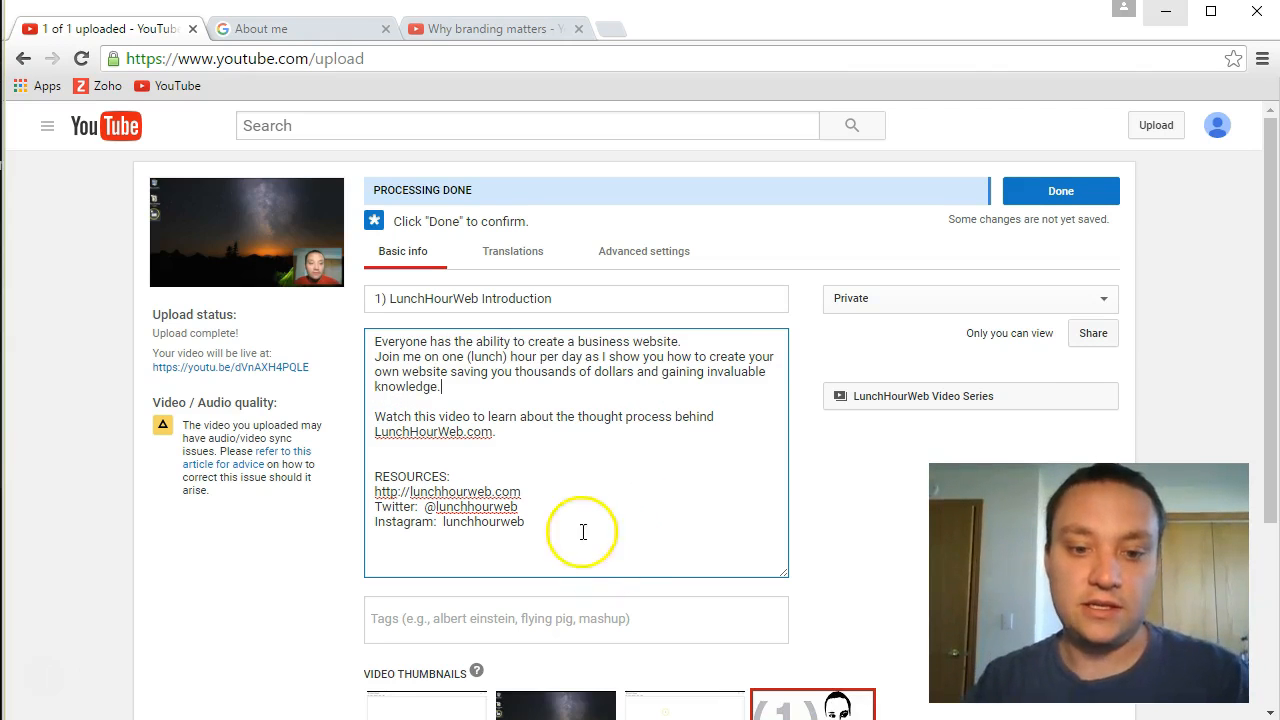
Add the video tags "LunchHourWeb" and "Lunch Hour Web".
{"action": "scroll", "coordinate": [560, 540], "scroll_direction": "down", "scroll_amount": 1}
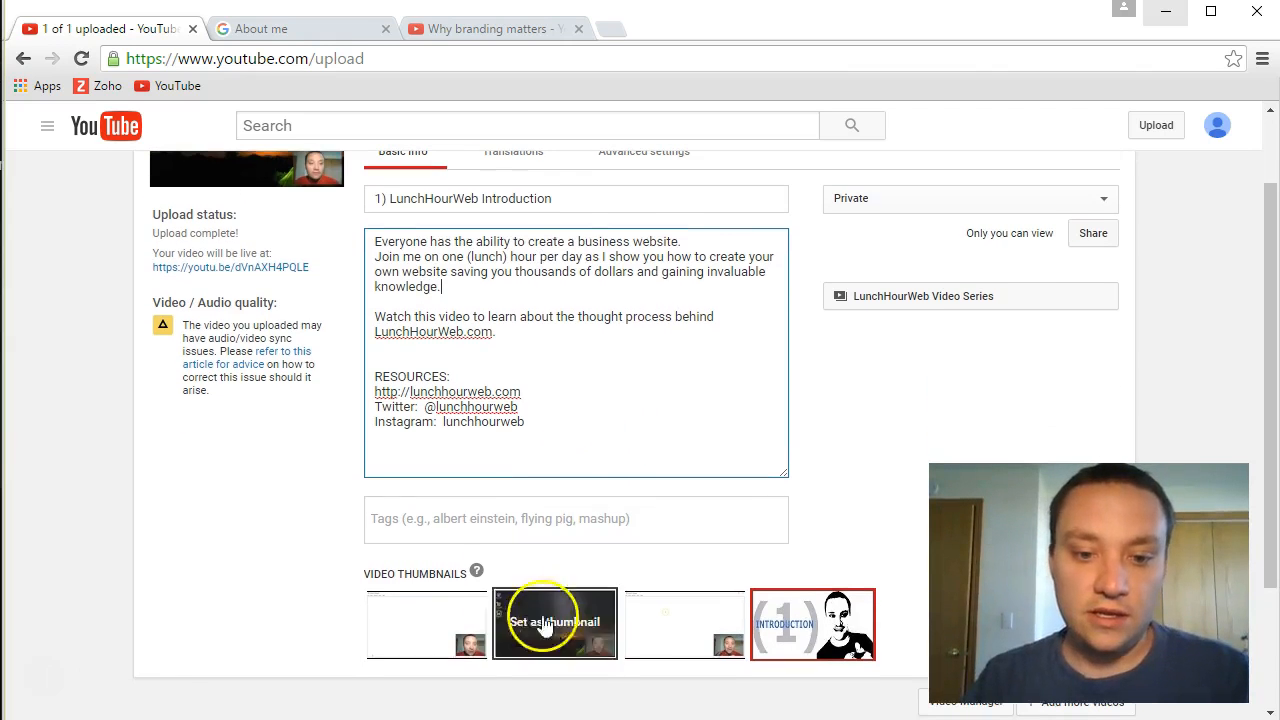
{"action": "left_click", "coordinate": [489, 513]}
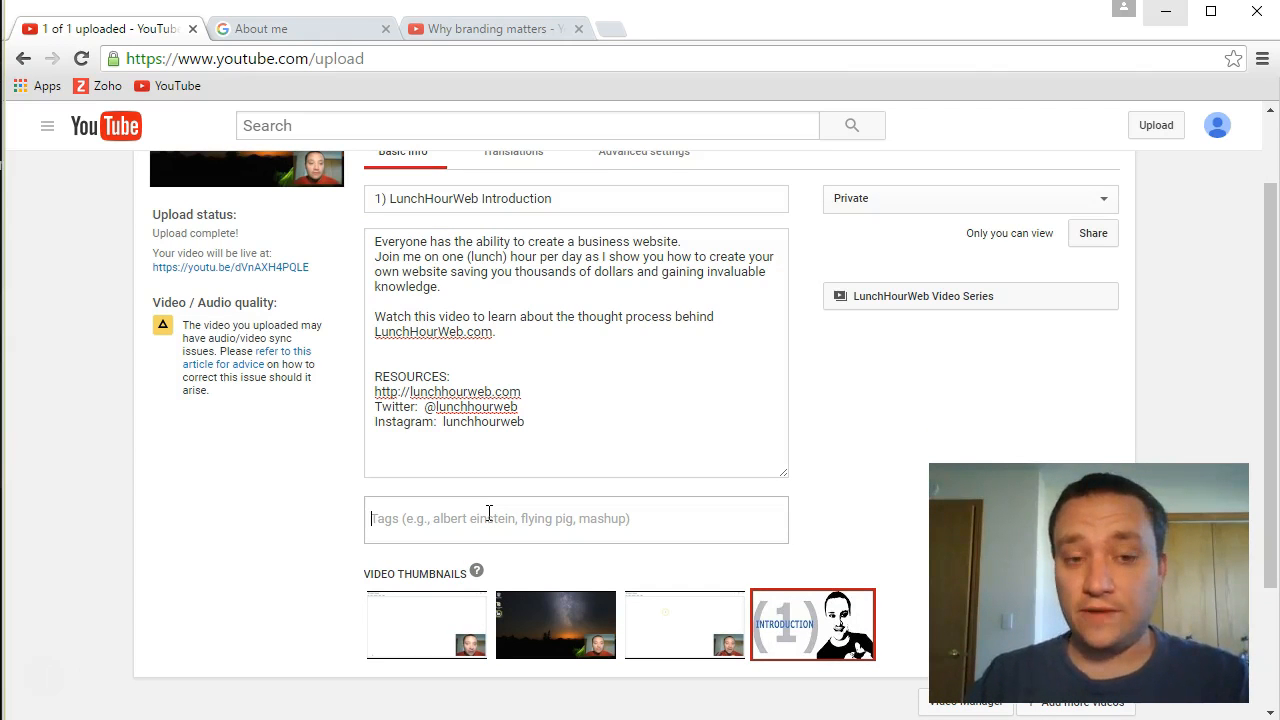
{"action": "type", "text": "L"}
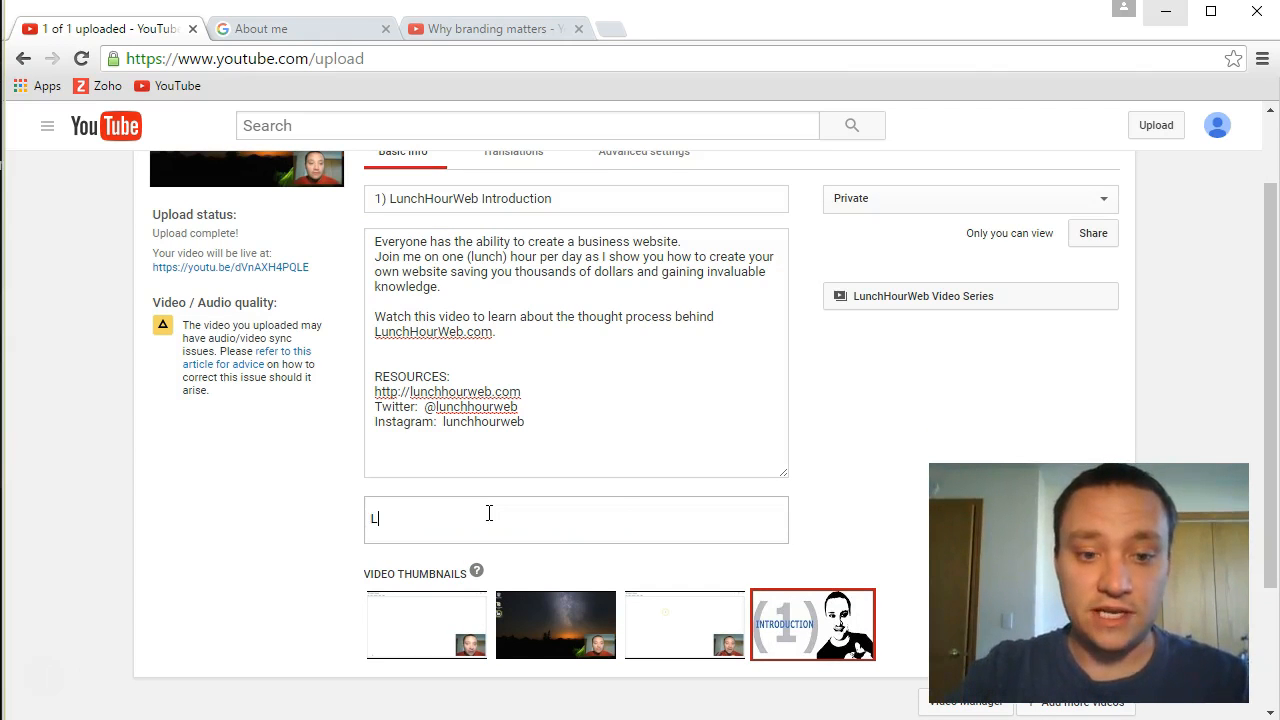
{"action": "type", "text": "unchHour"}
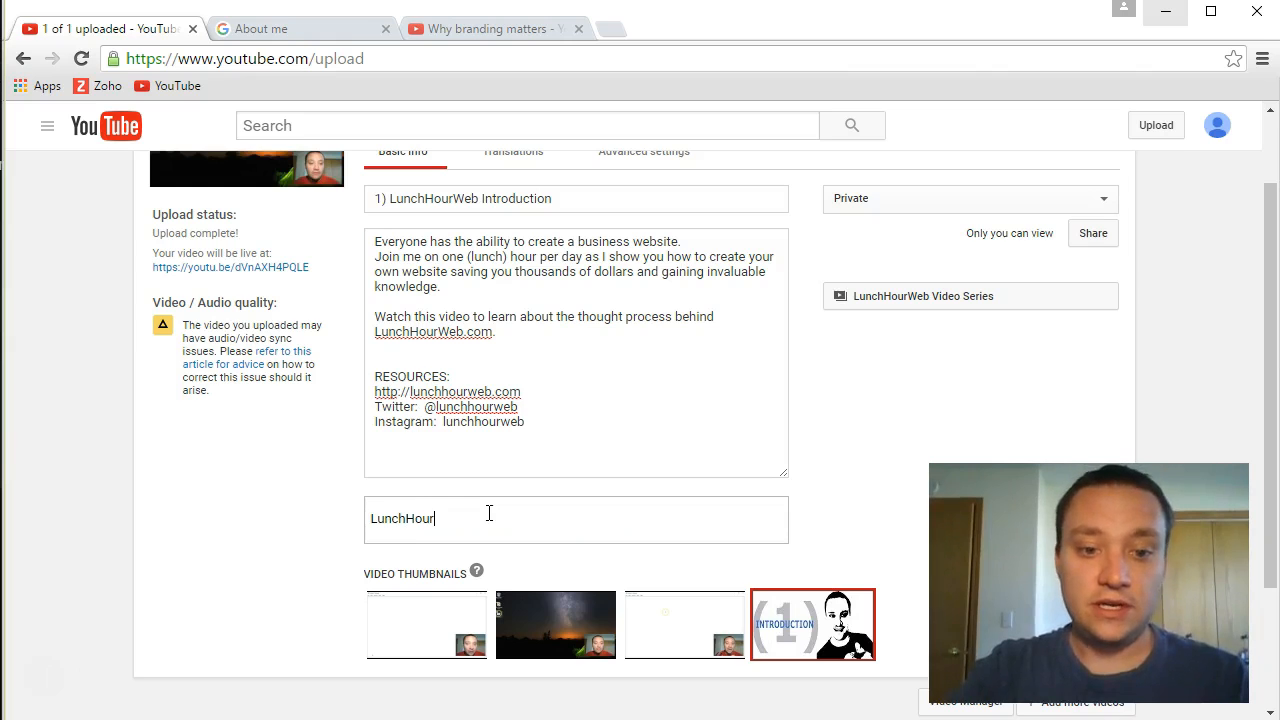
{"action": "type", "text": "Web"}
{"action": "left_click", "coordinate": [489, 515]}
{"action": "type", "text": "Lunch Hour Web"}
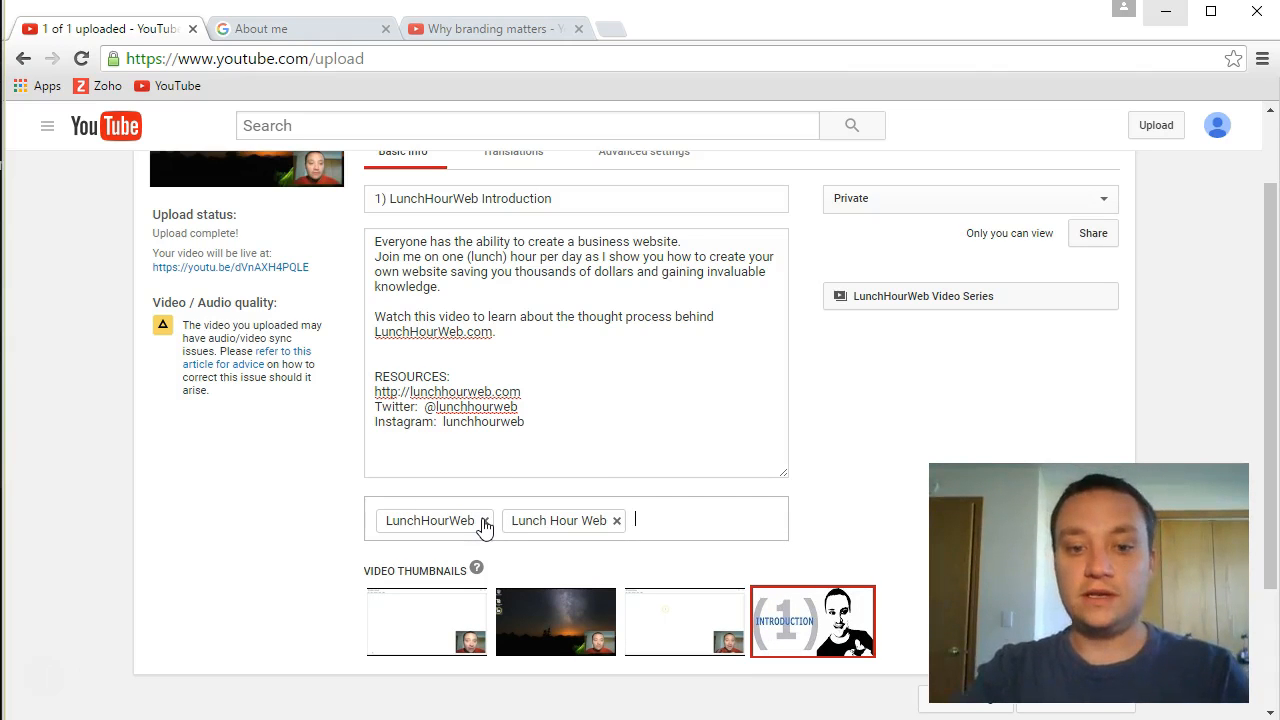
Add the video tags "Website", "Custom Website" and "Introduction".
{"action": "type", "text": "Website"}
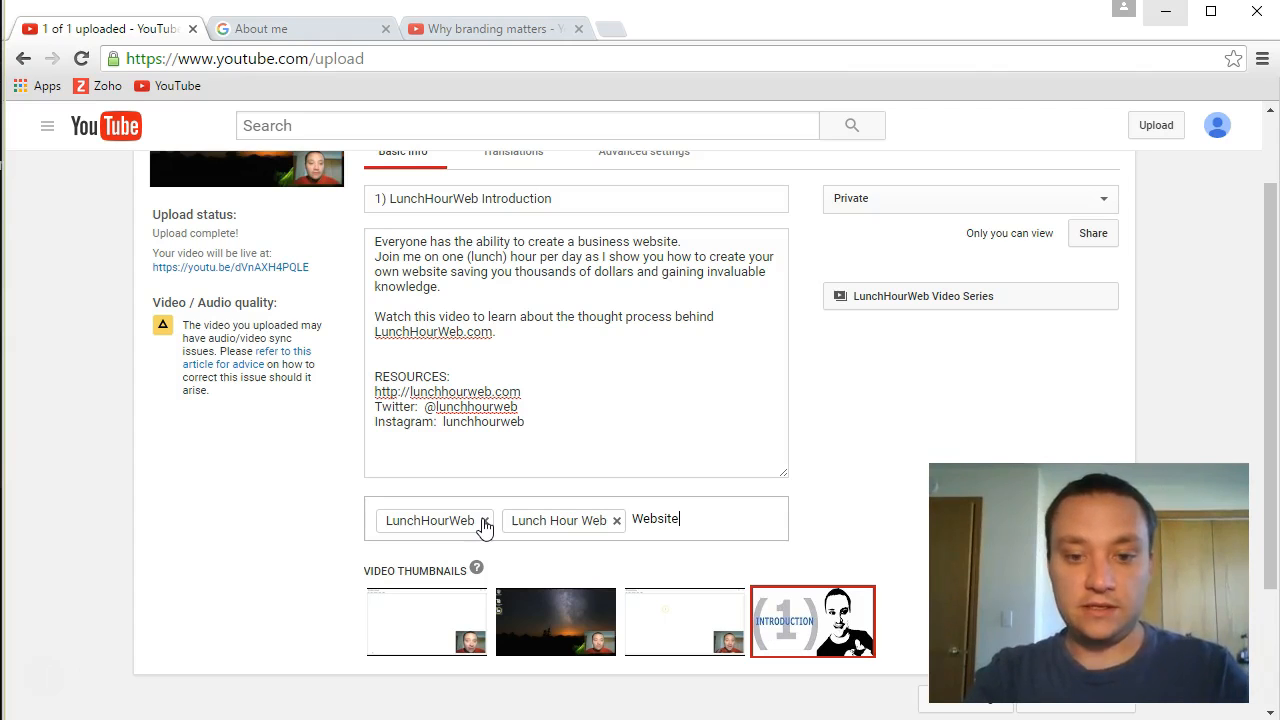
{"action": "type", "text": " ,"}
{"action": "type", "text": "Custom W"}
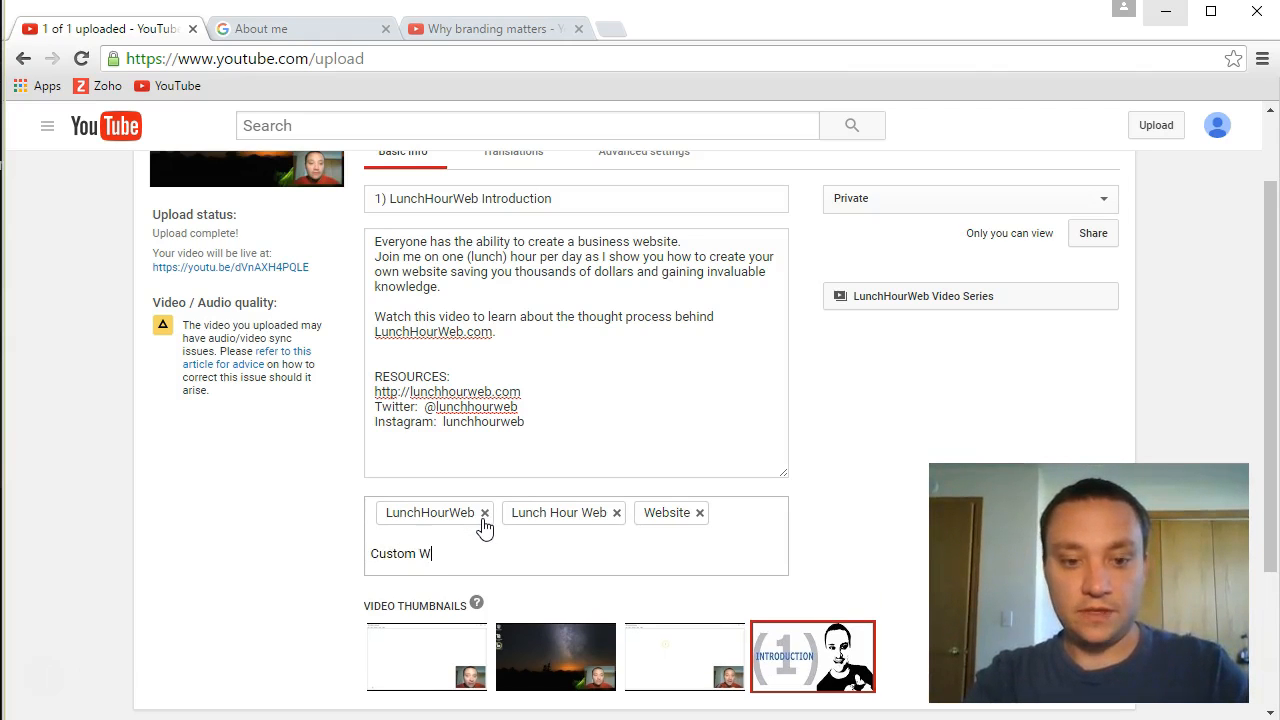
{"action": "type", "text": "ebsite,"}
{"action": "left_click", "coordinate": [482, 528]}
{"action": "type", "text": "Youtub"}
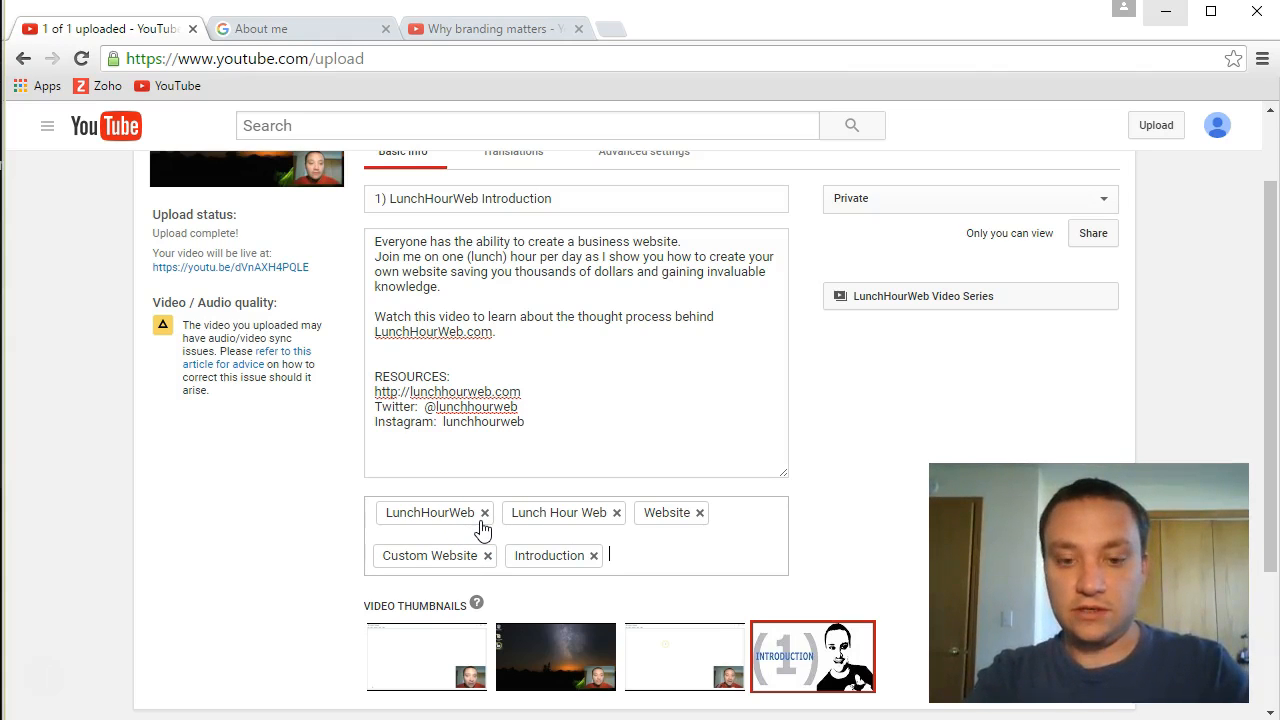
Add the video tags "How to build a website", "How to build a website using Zoho" and "Zoho".
{"action": "type", "text": "How to build a website"}
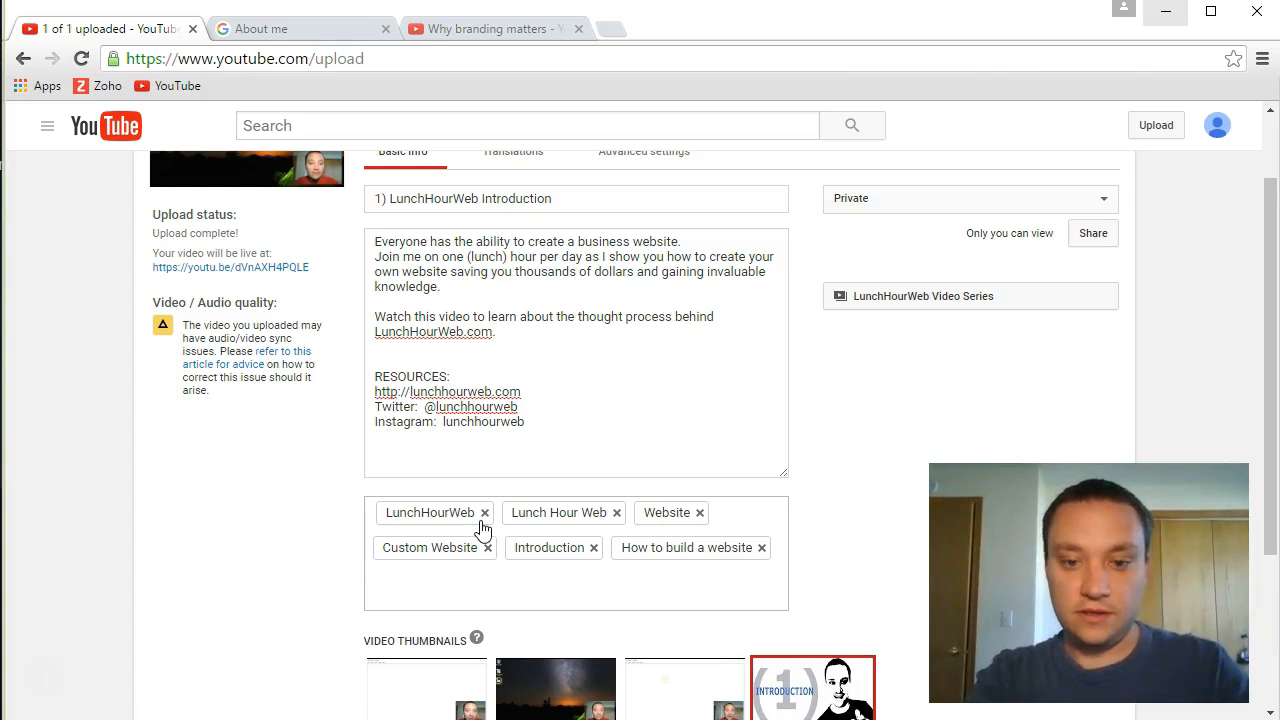
{"action": "type", "text": "How "}
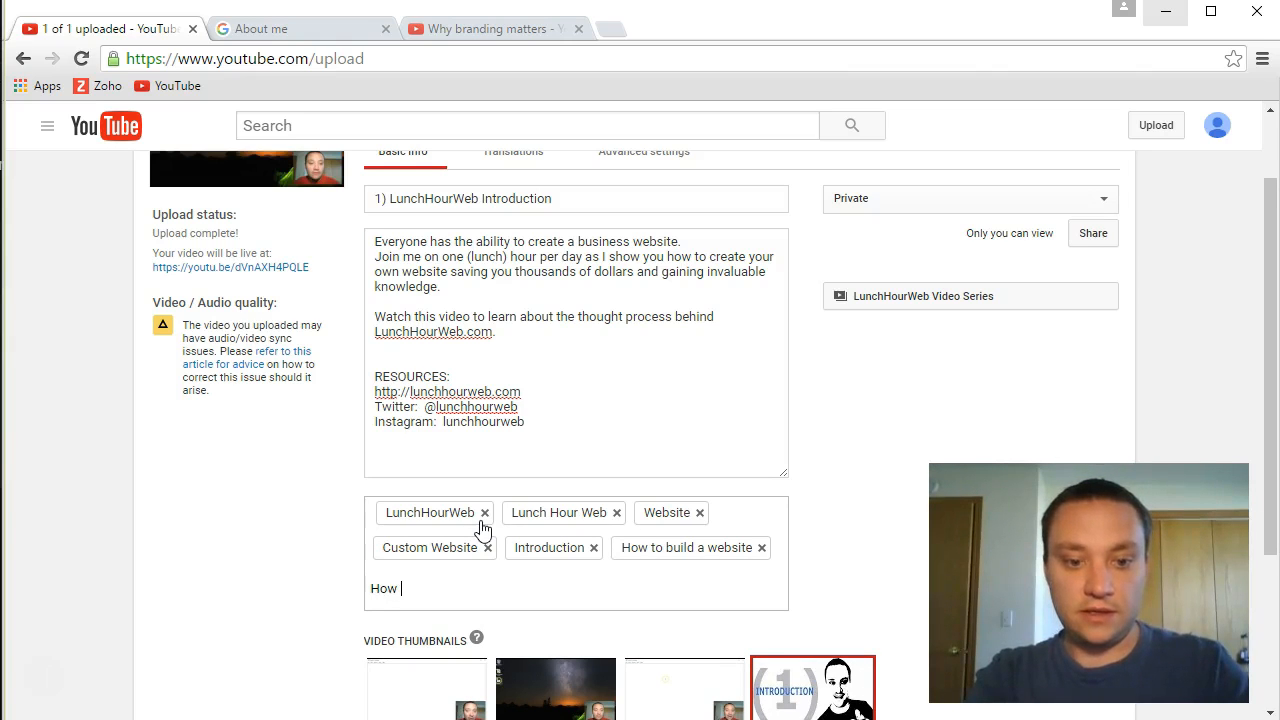
{"action": "type", "text": "to build a "}
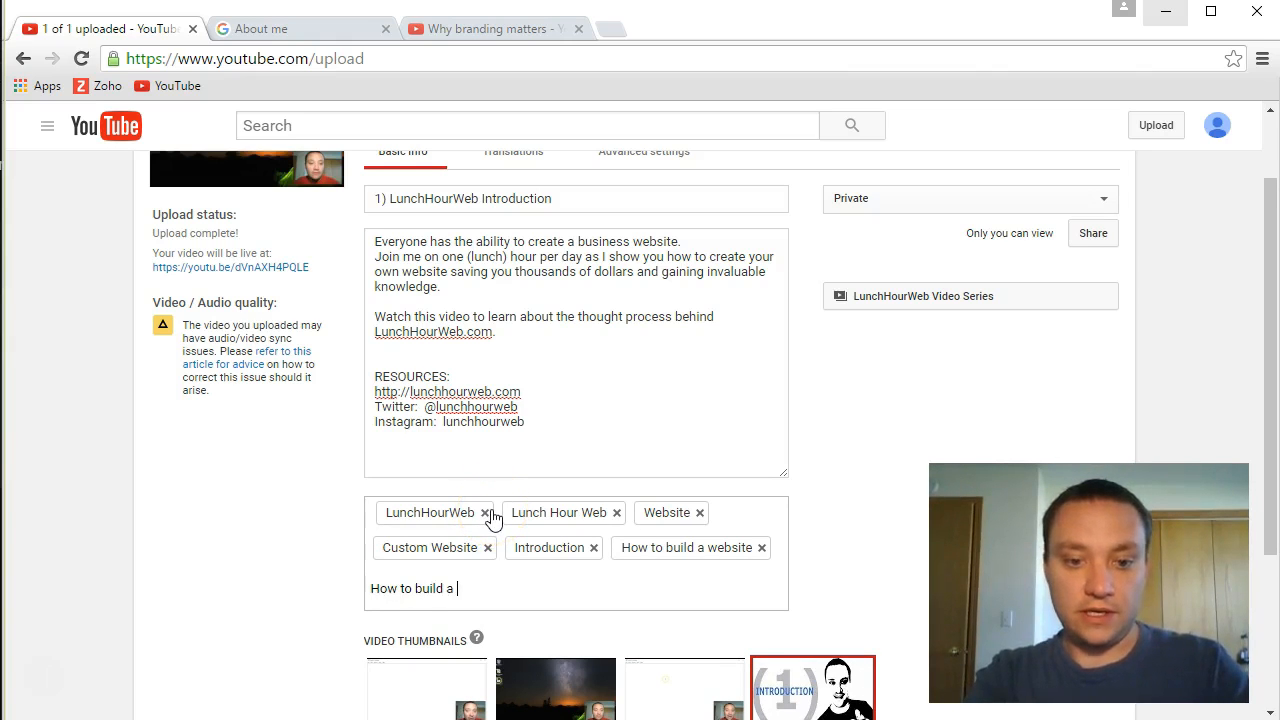
{"action": "type", "text": "website using Zoho"}
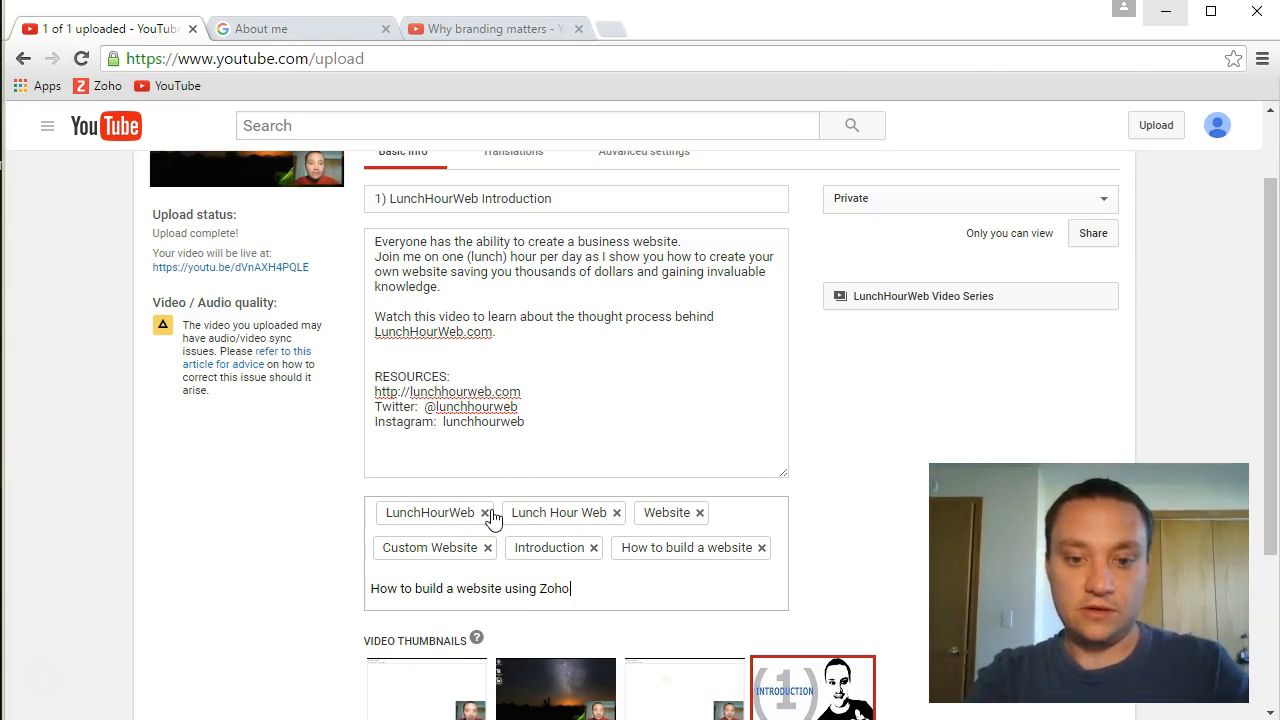
{"action": "key", "text": "Return"}
{"action": "type", "text": "Zoho"}
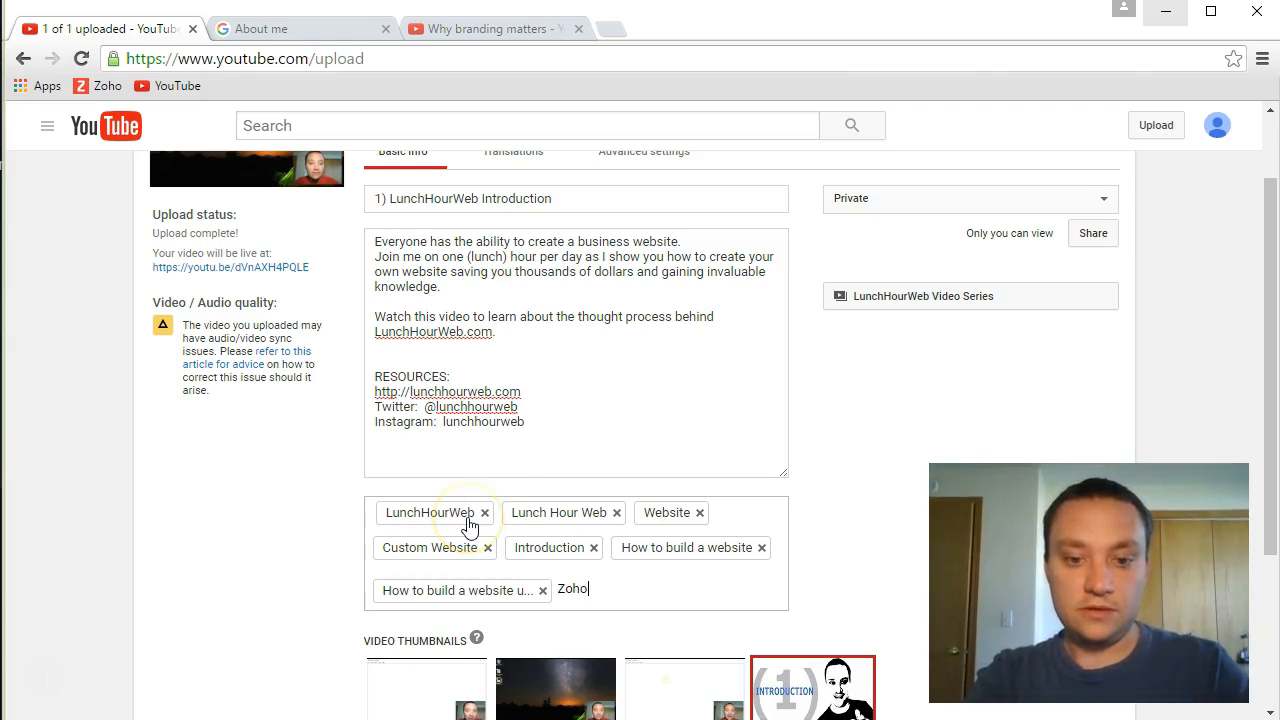
{"action": "key", "text": "Return"}
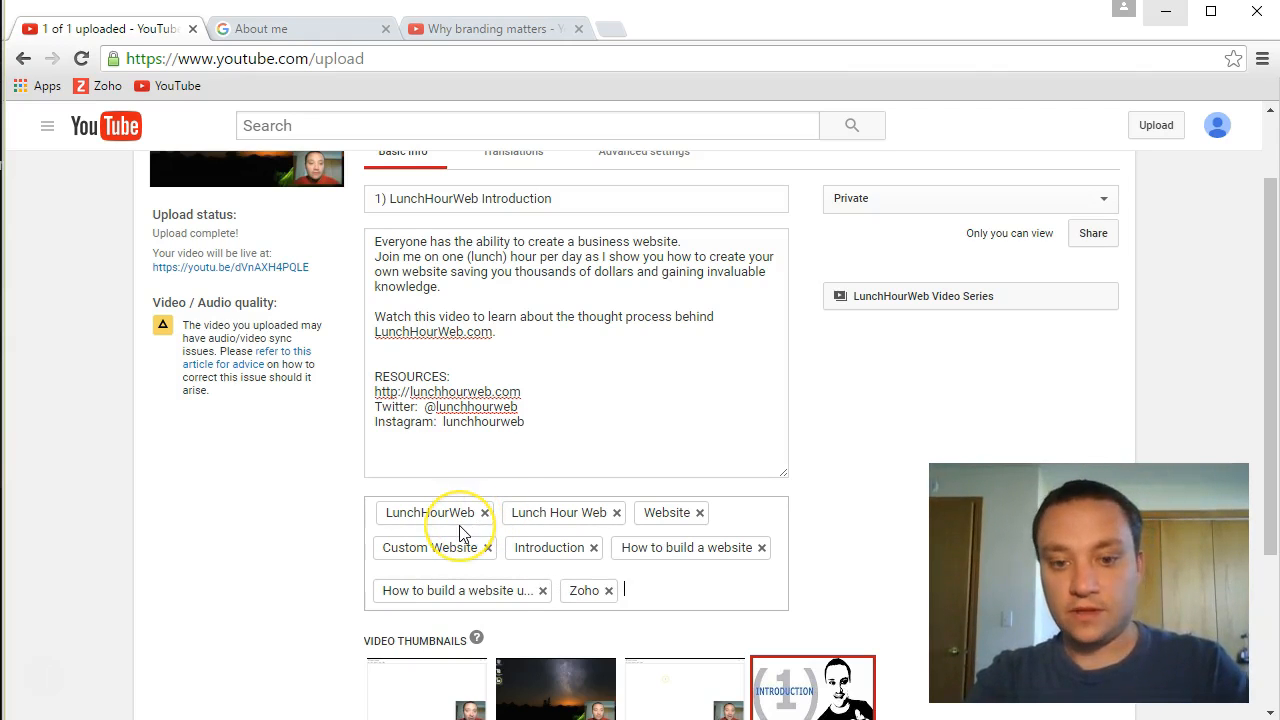
Add the video tags "Custom Domain", "Zoho Sites", "Zoho mail" and "Zoho email".
{"action": "type", "text": "Custom Domain"}
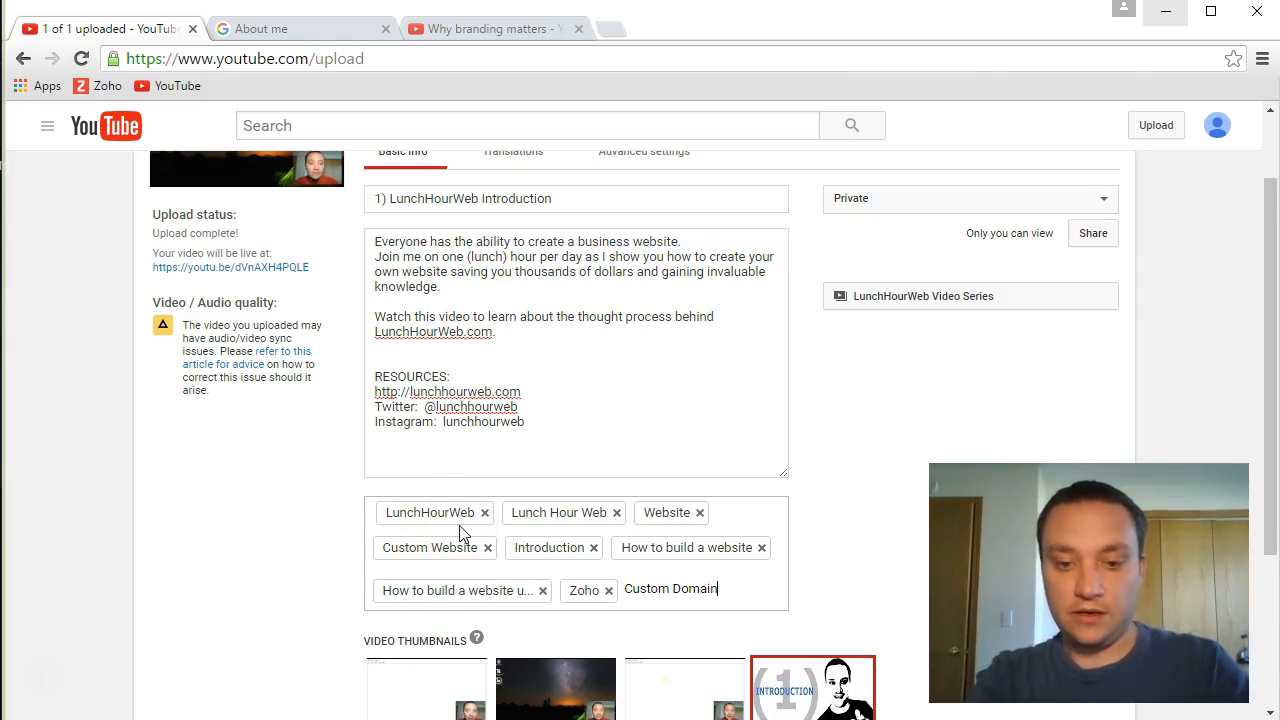
{"action": "key", "text": "Return"}
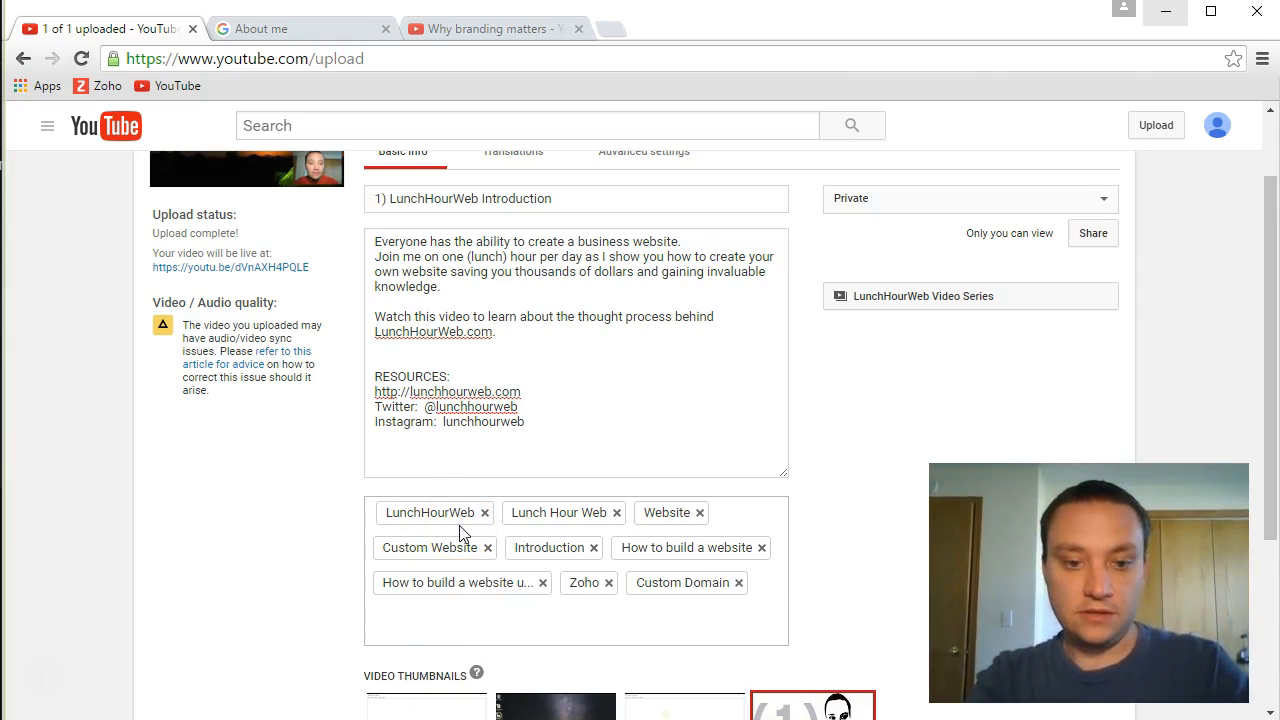
{"action": "type", "text": "Zoho Sites"}
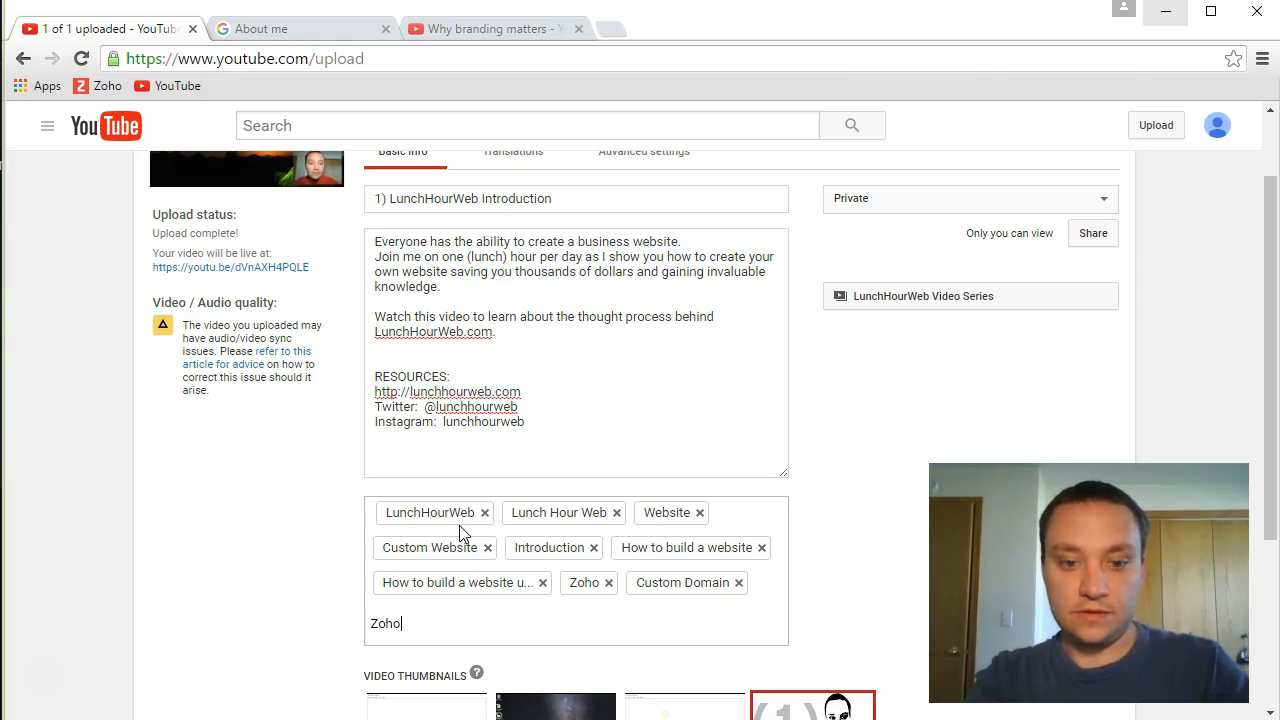
{"action": "key", "text": "Return"}
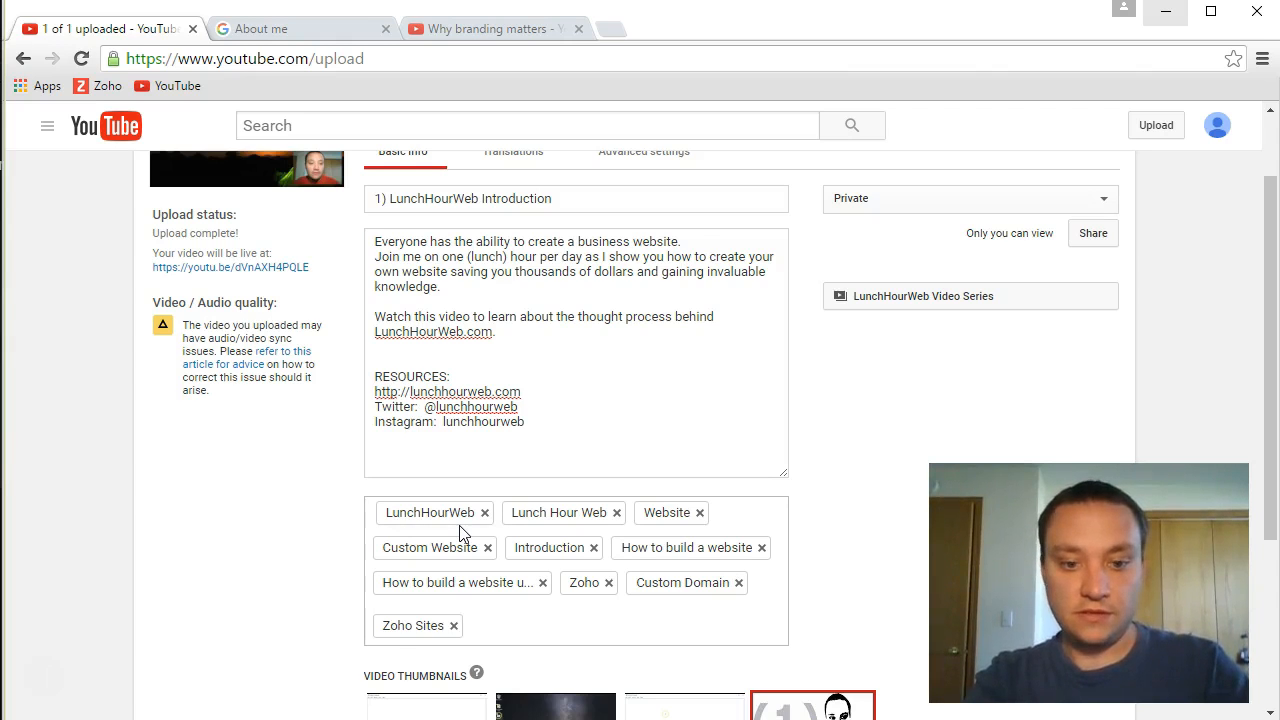
{"action": "type", "text": "Zoho "}
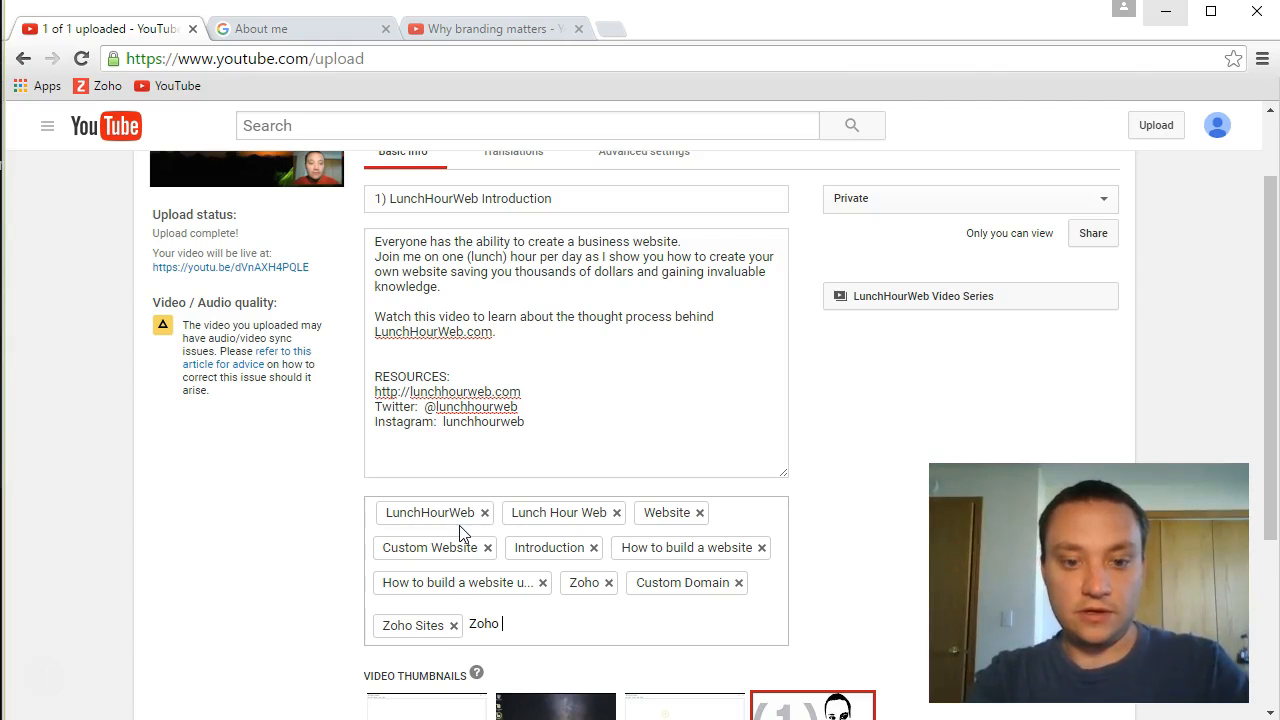
{"action": "type", "text": "mail"}
{"action": "key", "text": "Return"}
{"action": "type", "text": "Zoho email"}
{"action": "key", "text": "Return"}
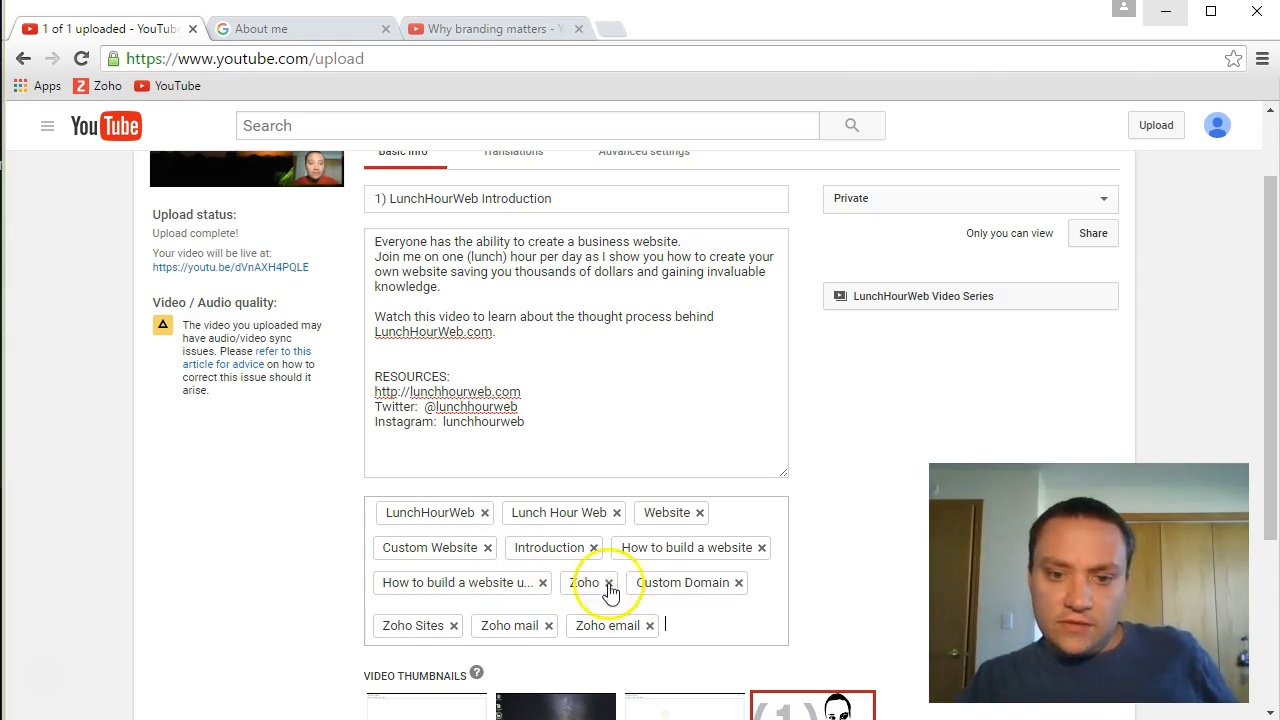
Confirm the finished video details and open the LunchHourWeb Introduction video from its link.
{"action": "scroll", "coordinate": [900, 452], "scroll_direction": "up", "scroll_amount": 2}
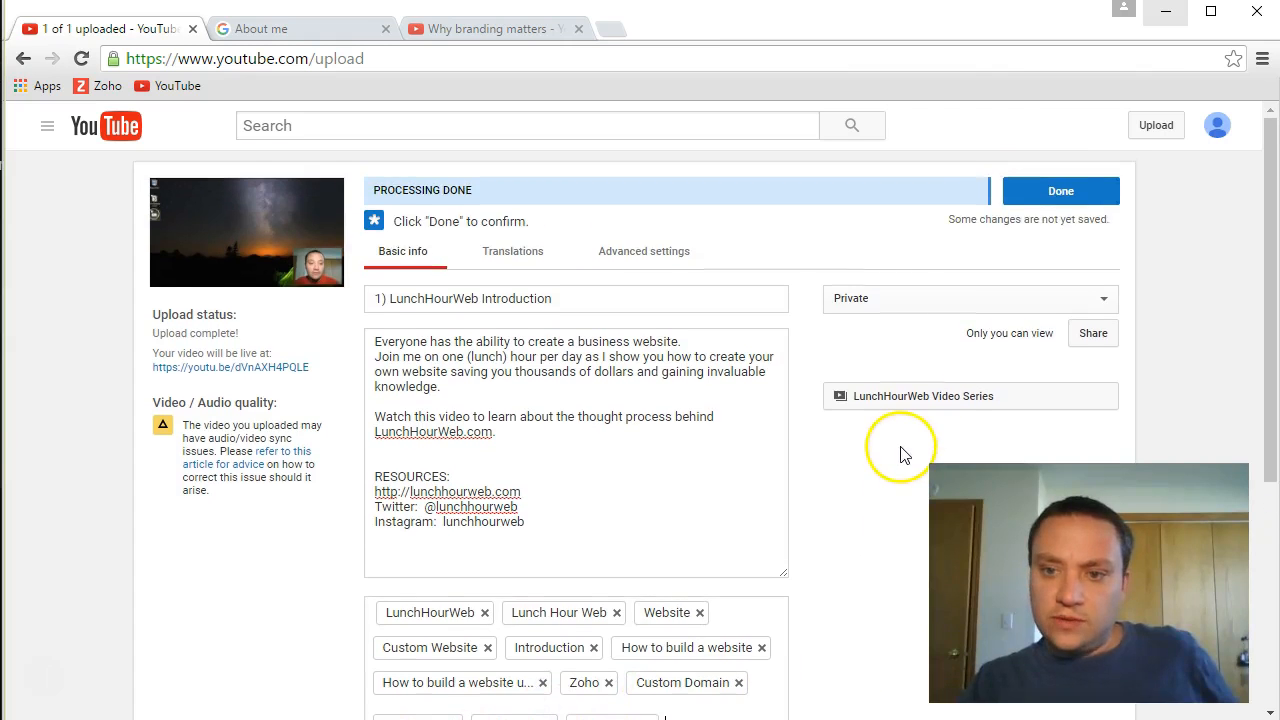
{"action": "left_click", "coordinate": [1058, 192]}
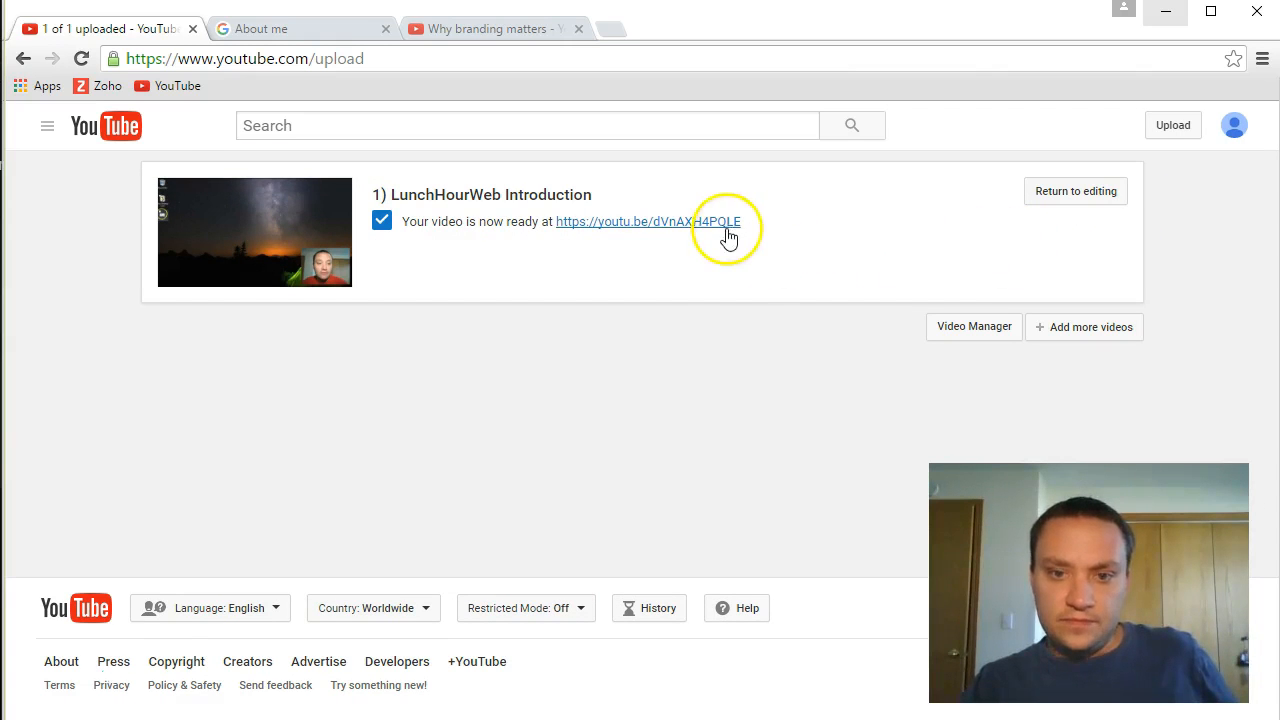
{"action": "left_click", "coordinate": [728, 225]}
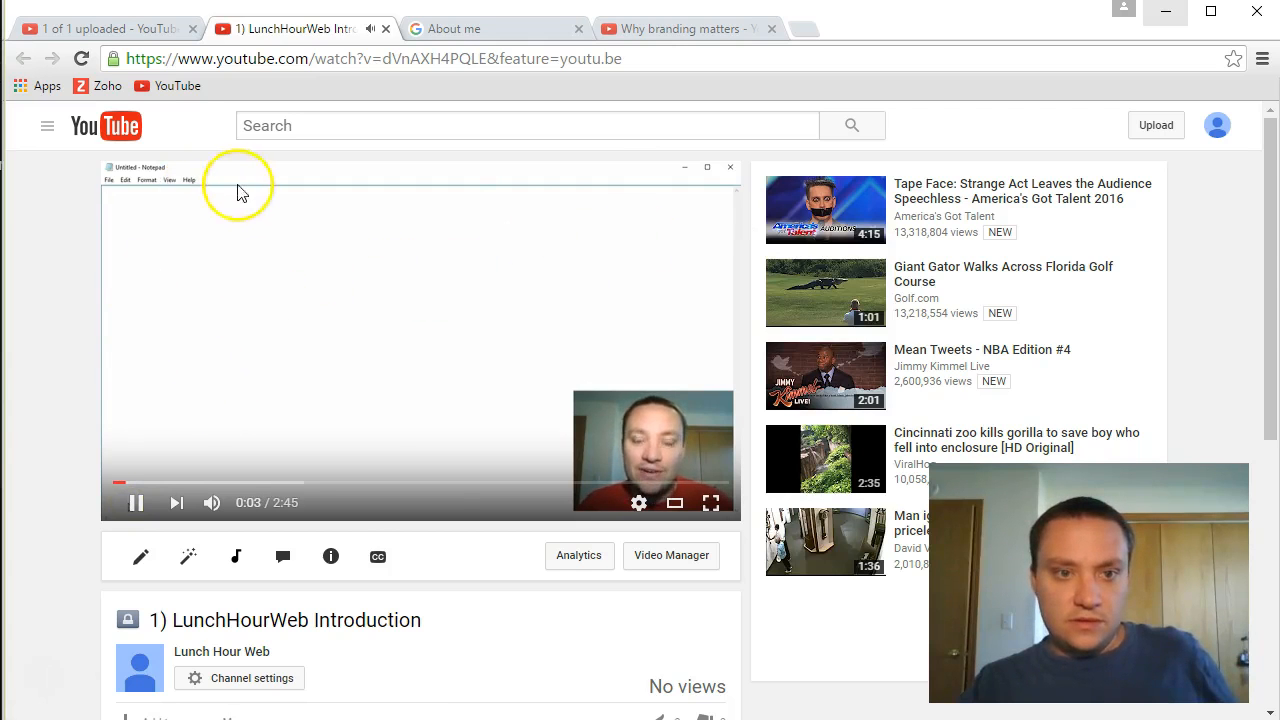
Expand the full description on the video's watch page and check its text and resource links.
{"action": "scroll", "coordinate": [294, 309], "scroll_direction": "down", "scroll_amount": 4}
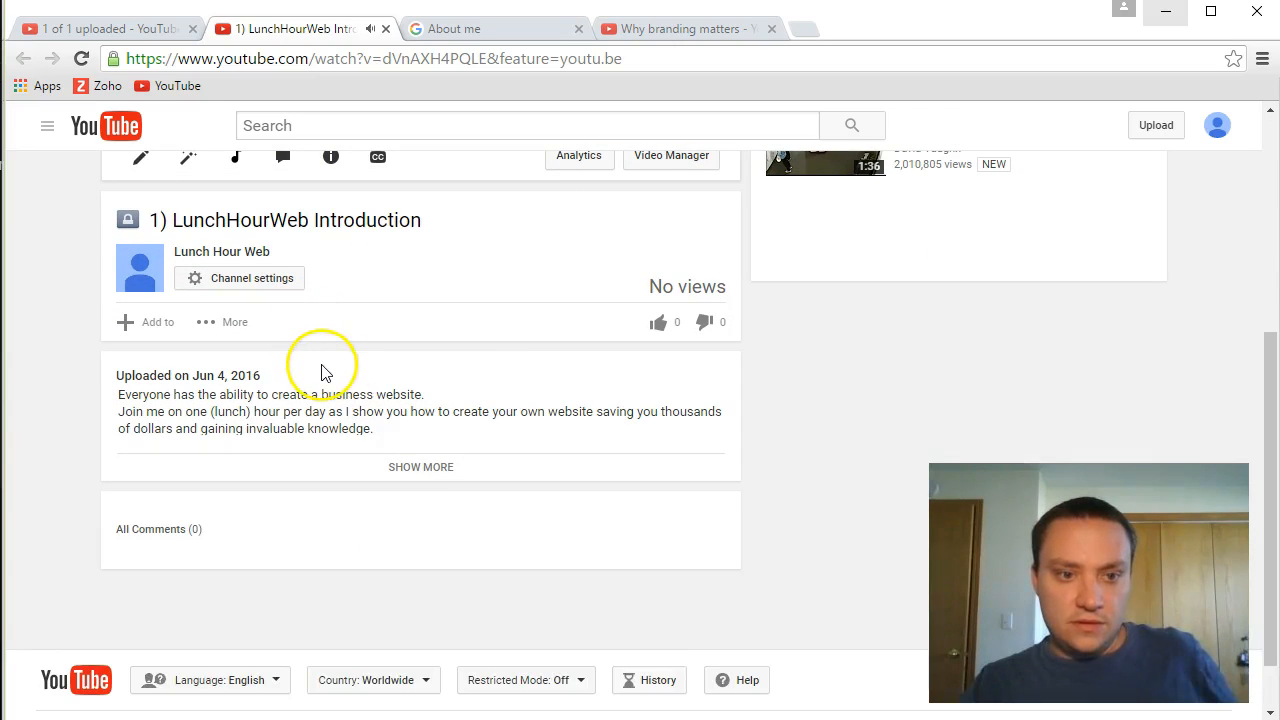
{"action": "left_click", "coordinate": [401, 466]}
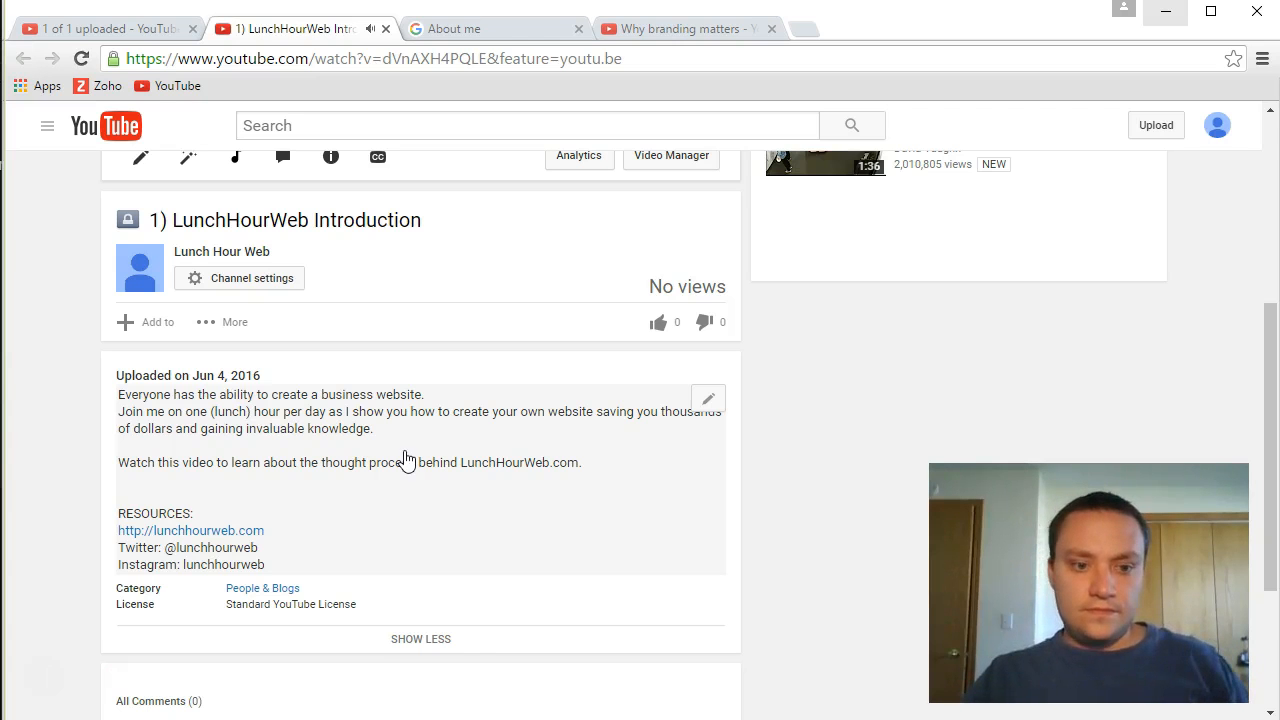
{"action": "scroll", "coordinate": [406, 460], "scroll_direction": "up", "scroll_amount": 4}
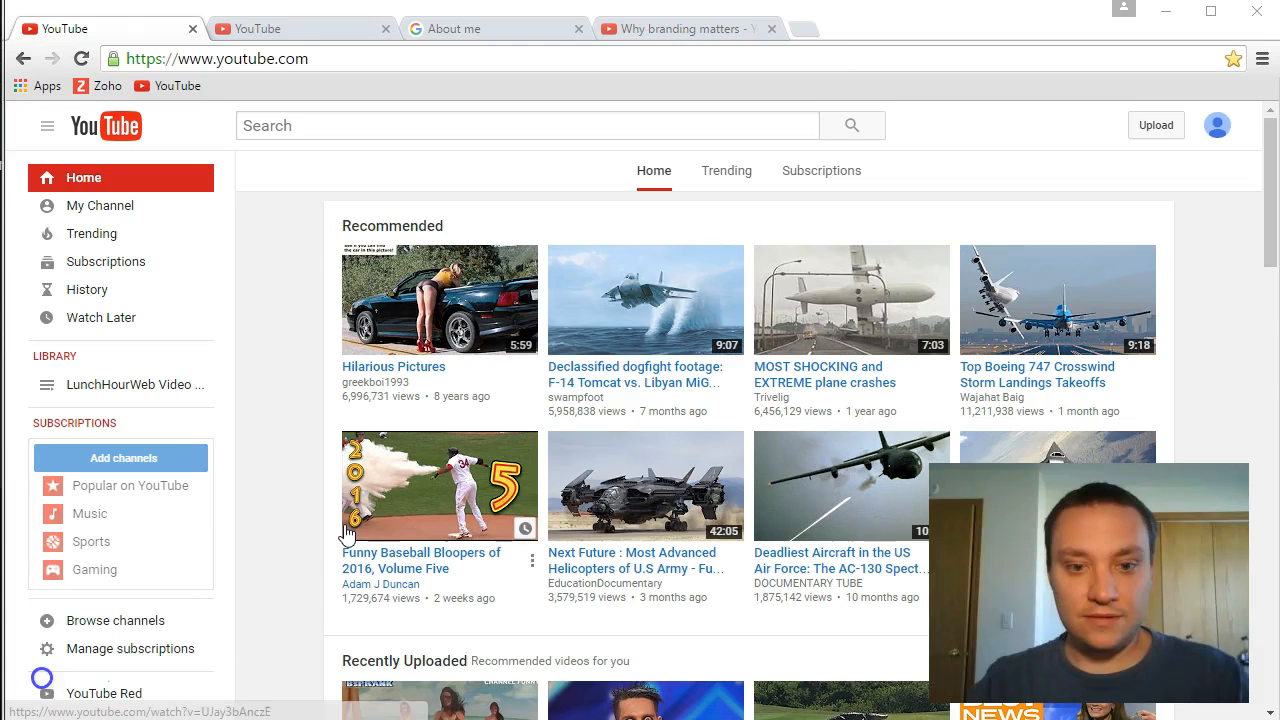